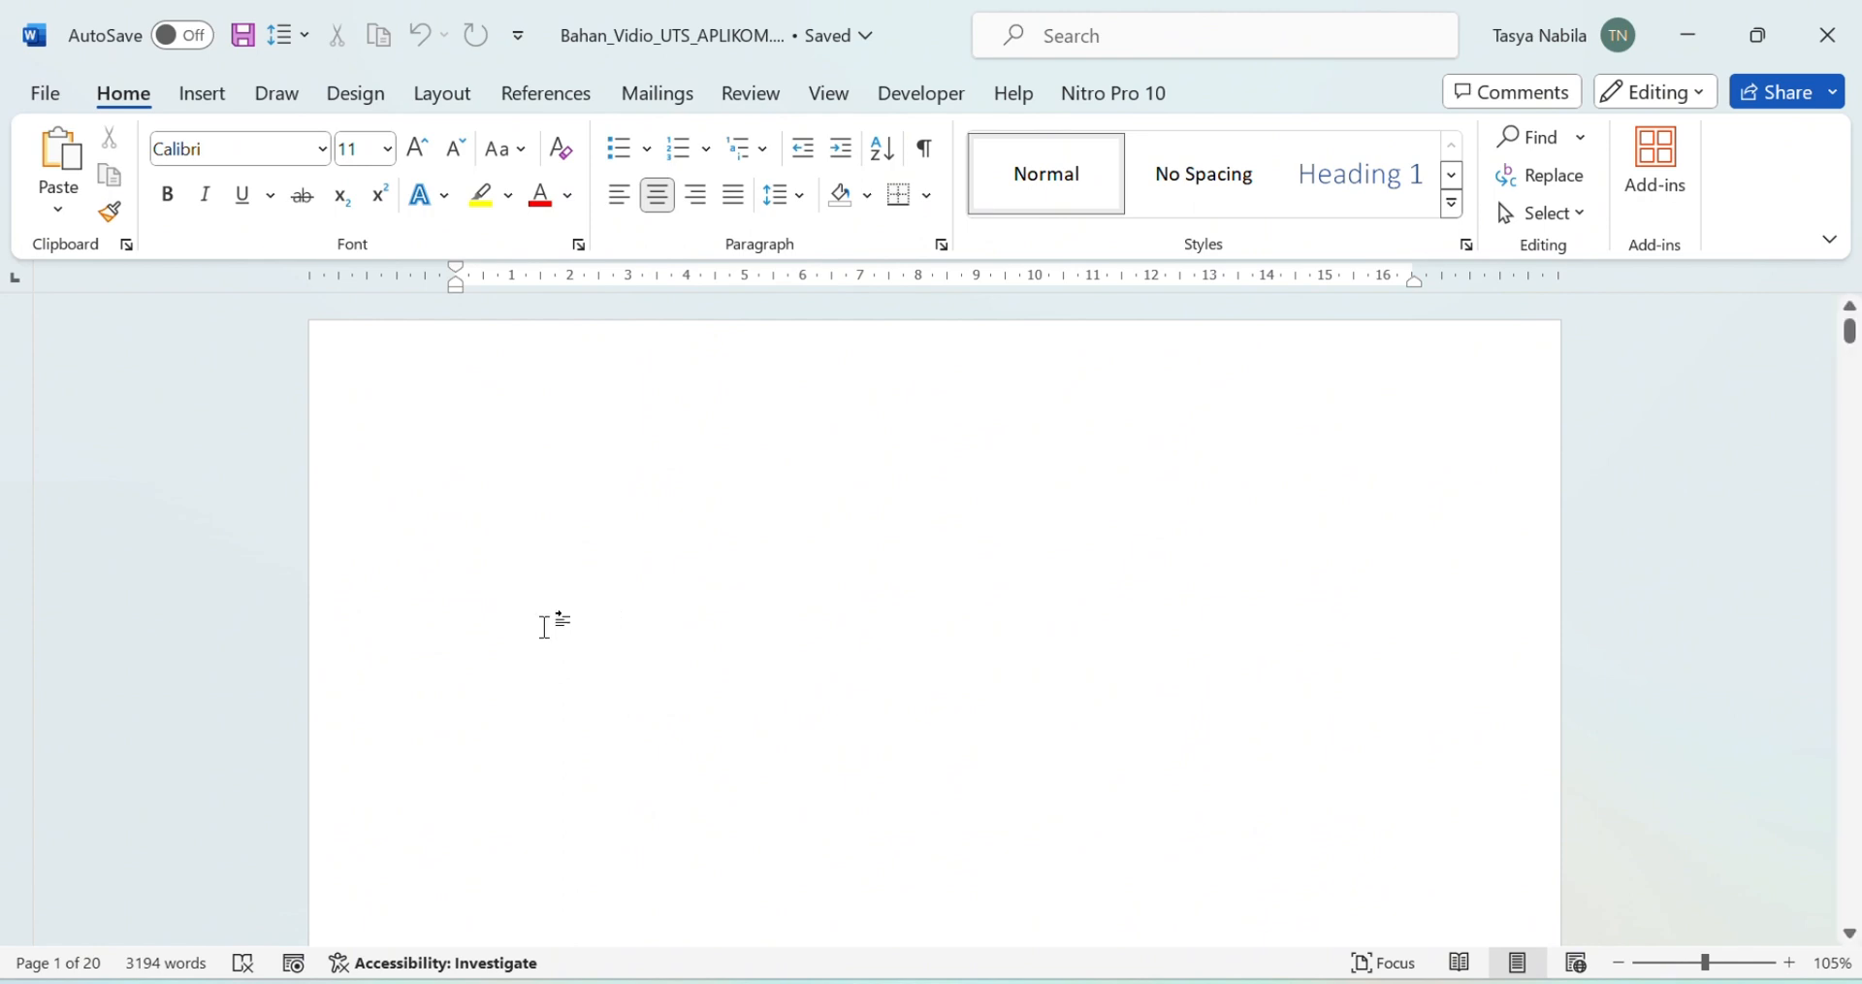
Step: Set custom page margins: 4 cm top and left, 3 cm bottom and right
left_click(459, 108)
left_click(65, 199)
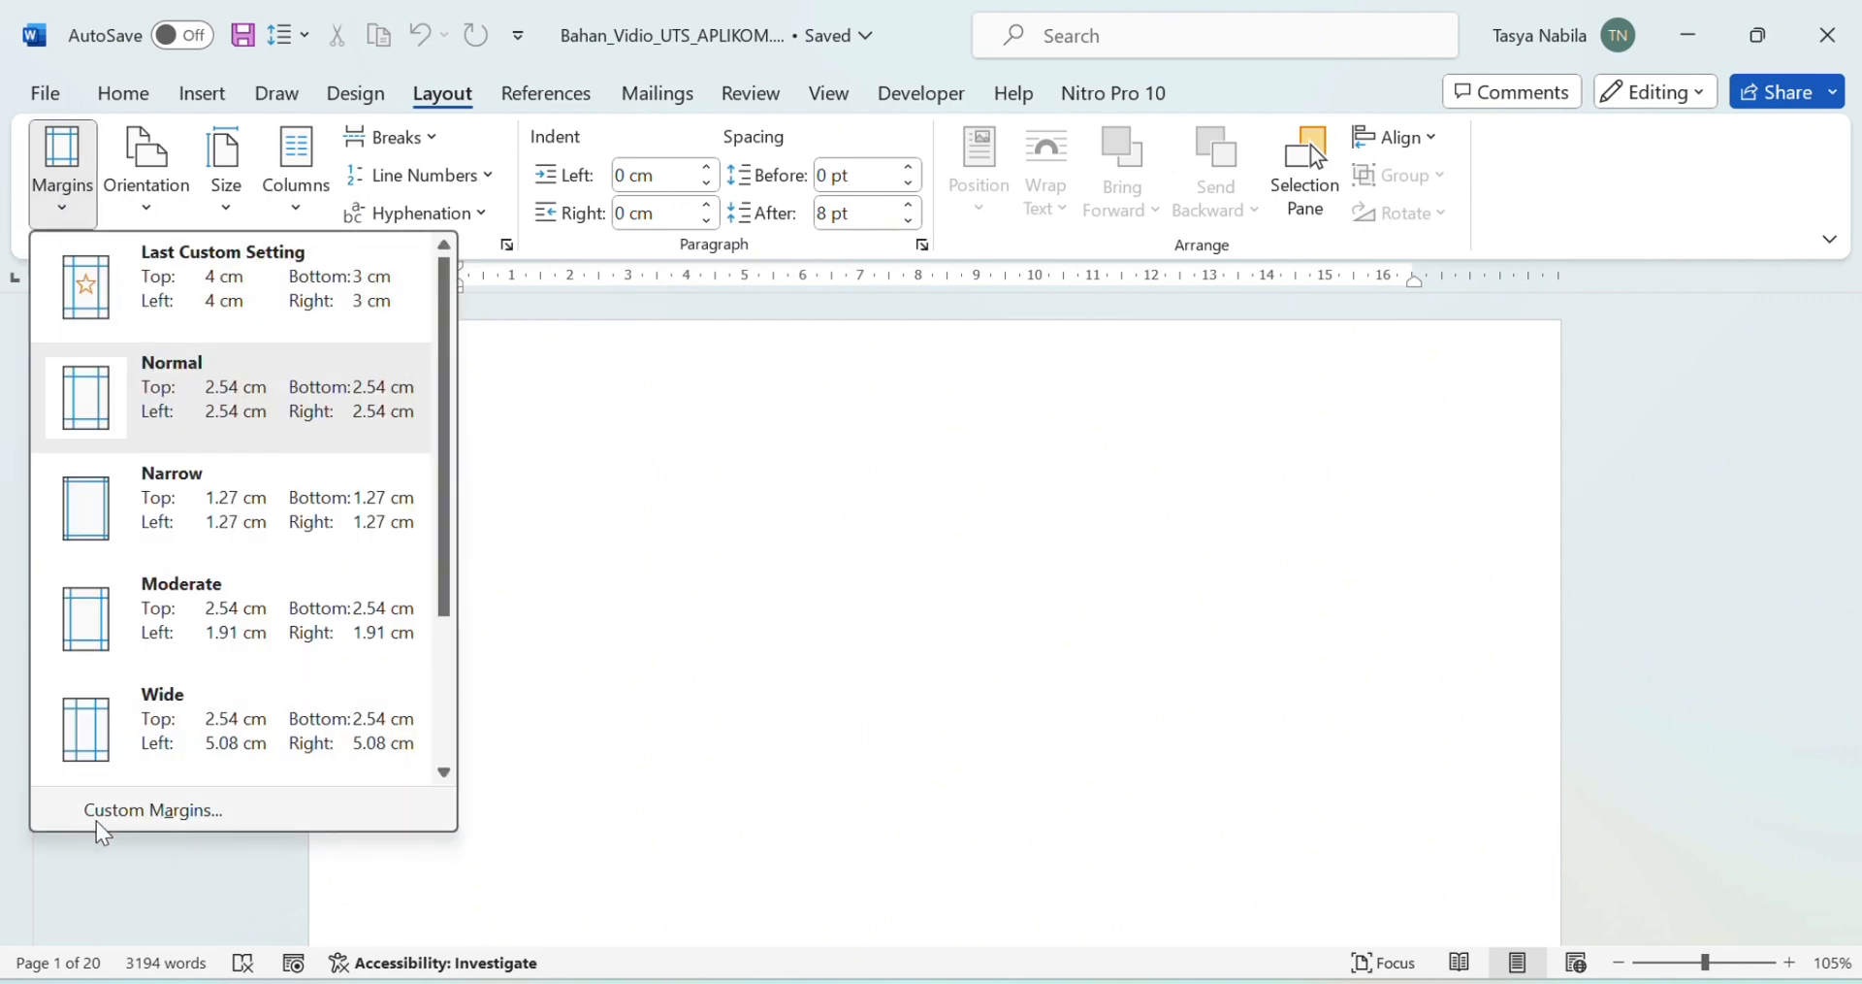
left_click(148, 818)
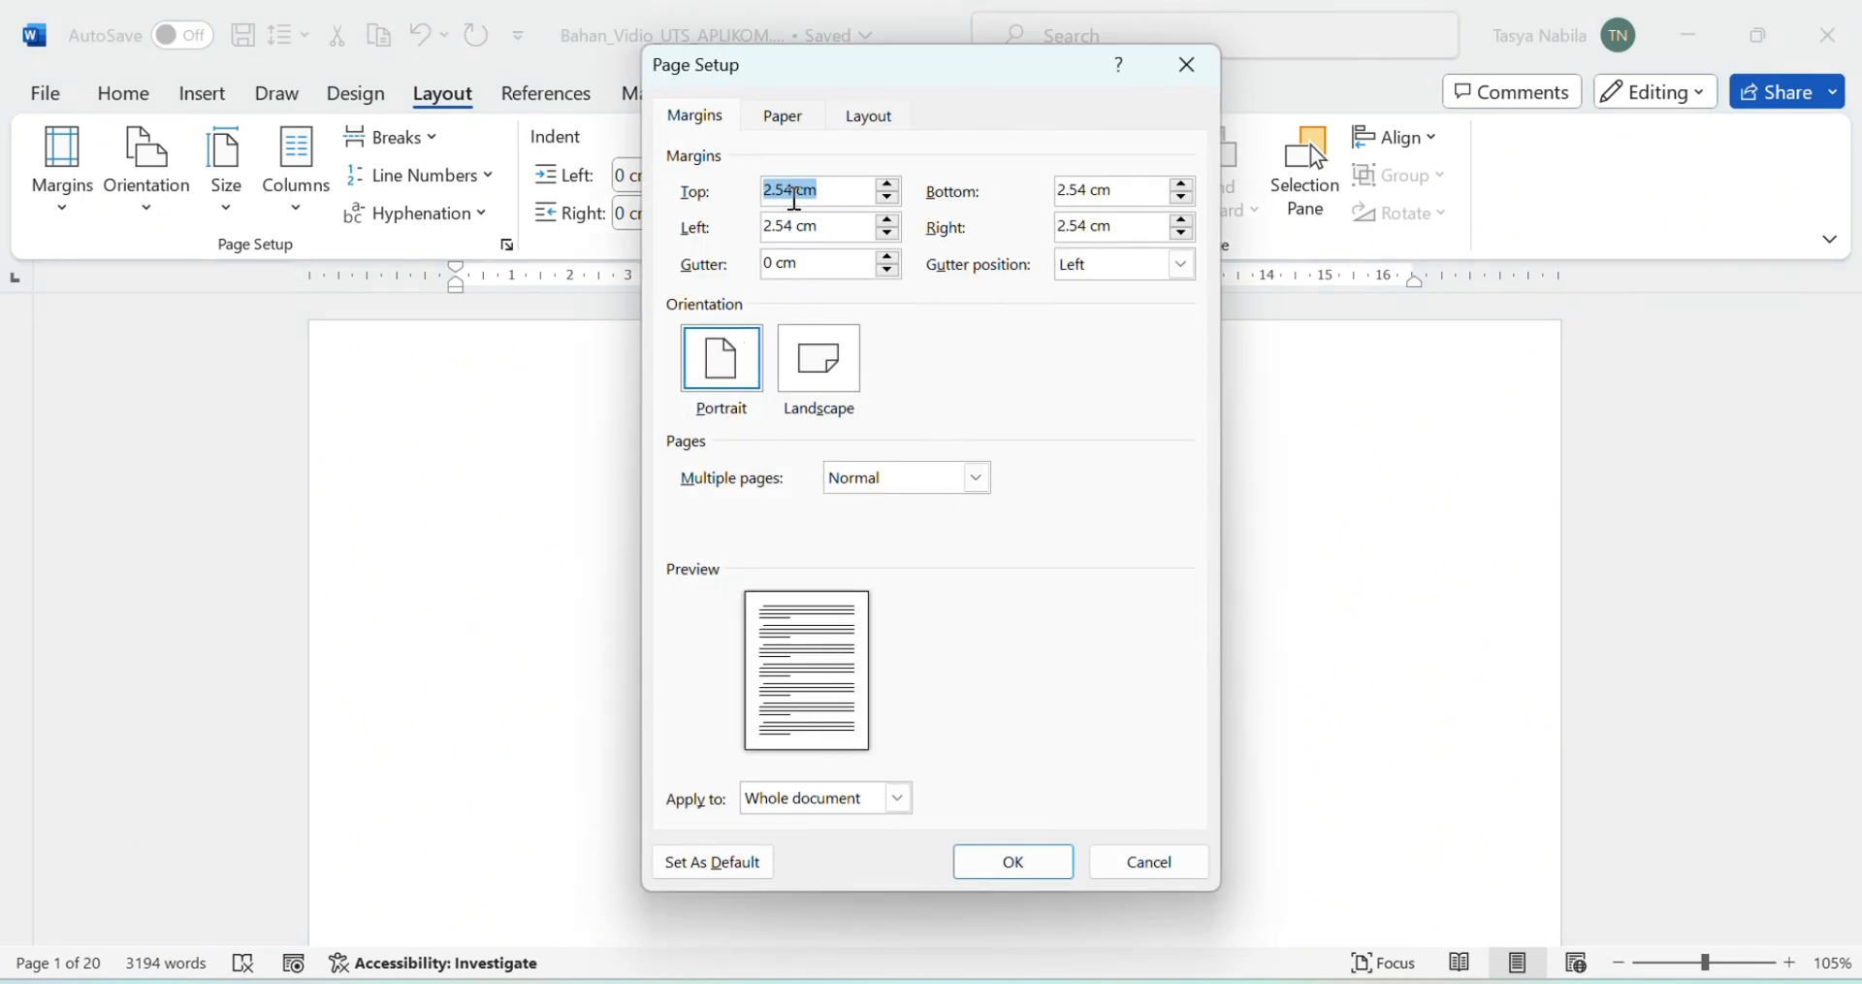
double_click(797, 189)
type("2")
double_click(791, 228)
type("4")
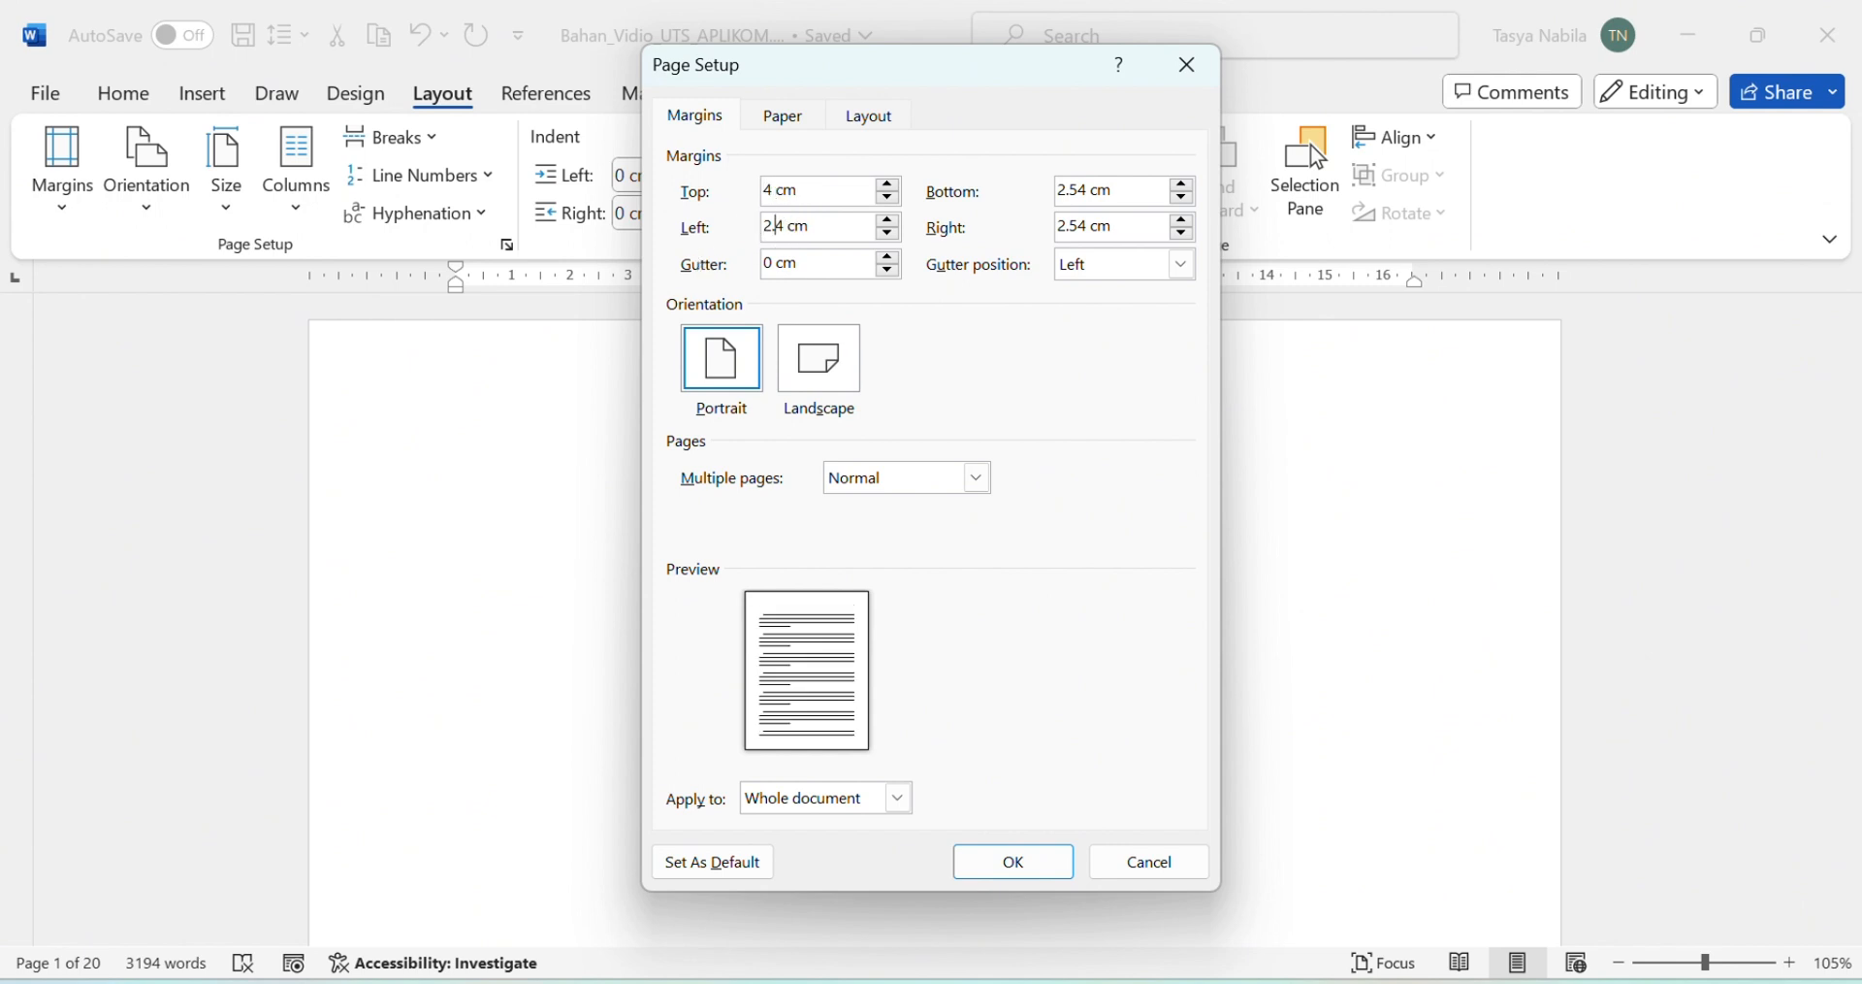
left_click(1086, 187)
key("BackSpace")
key("BackSpace")
key("BackSpace")
key("BackSpace")
type("3")
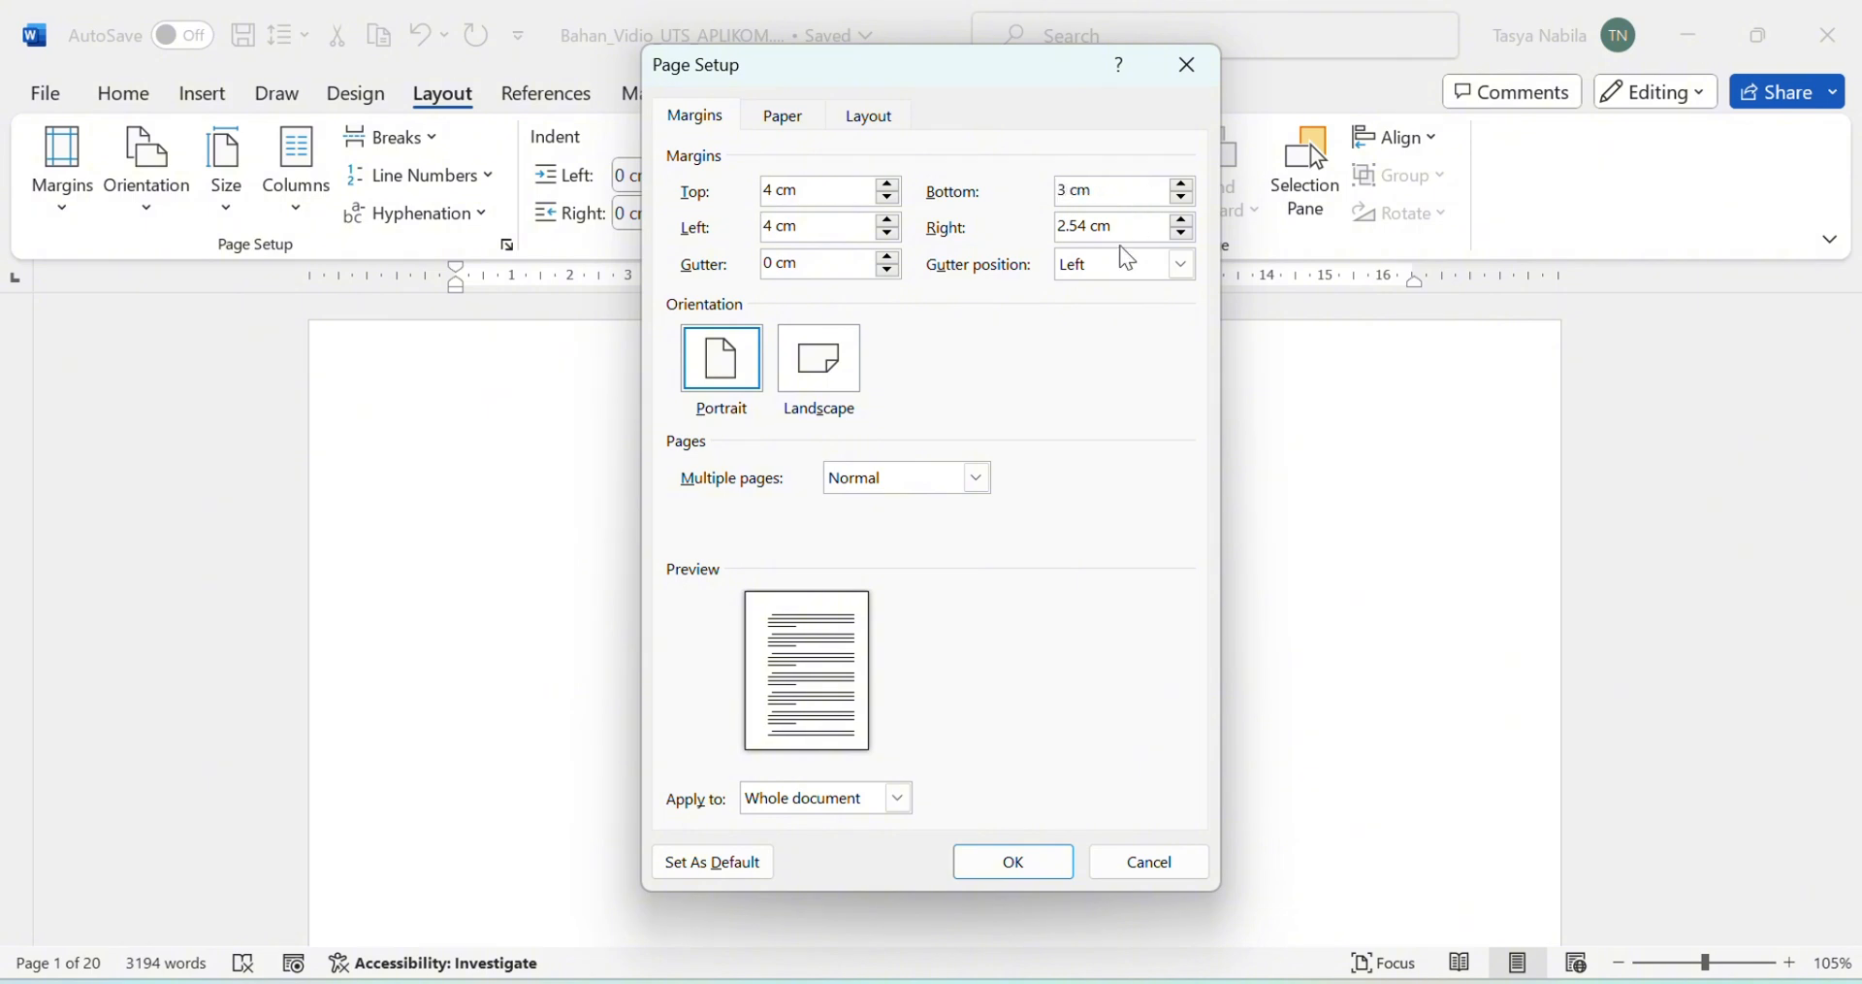
left_click(1087, 231)
key("BackSpace")
key("BackSpace")
key("BackSpace")
key("BackSpace")
type("3")
left_click(1015, 858)
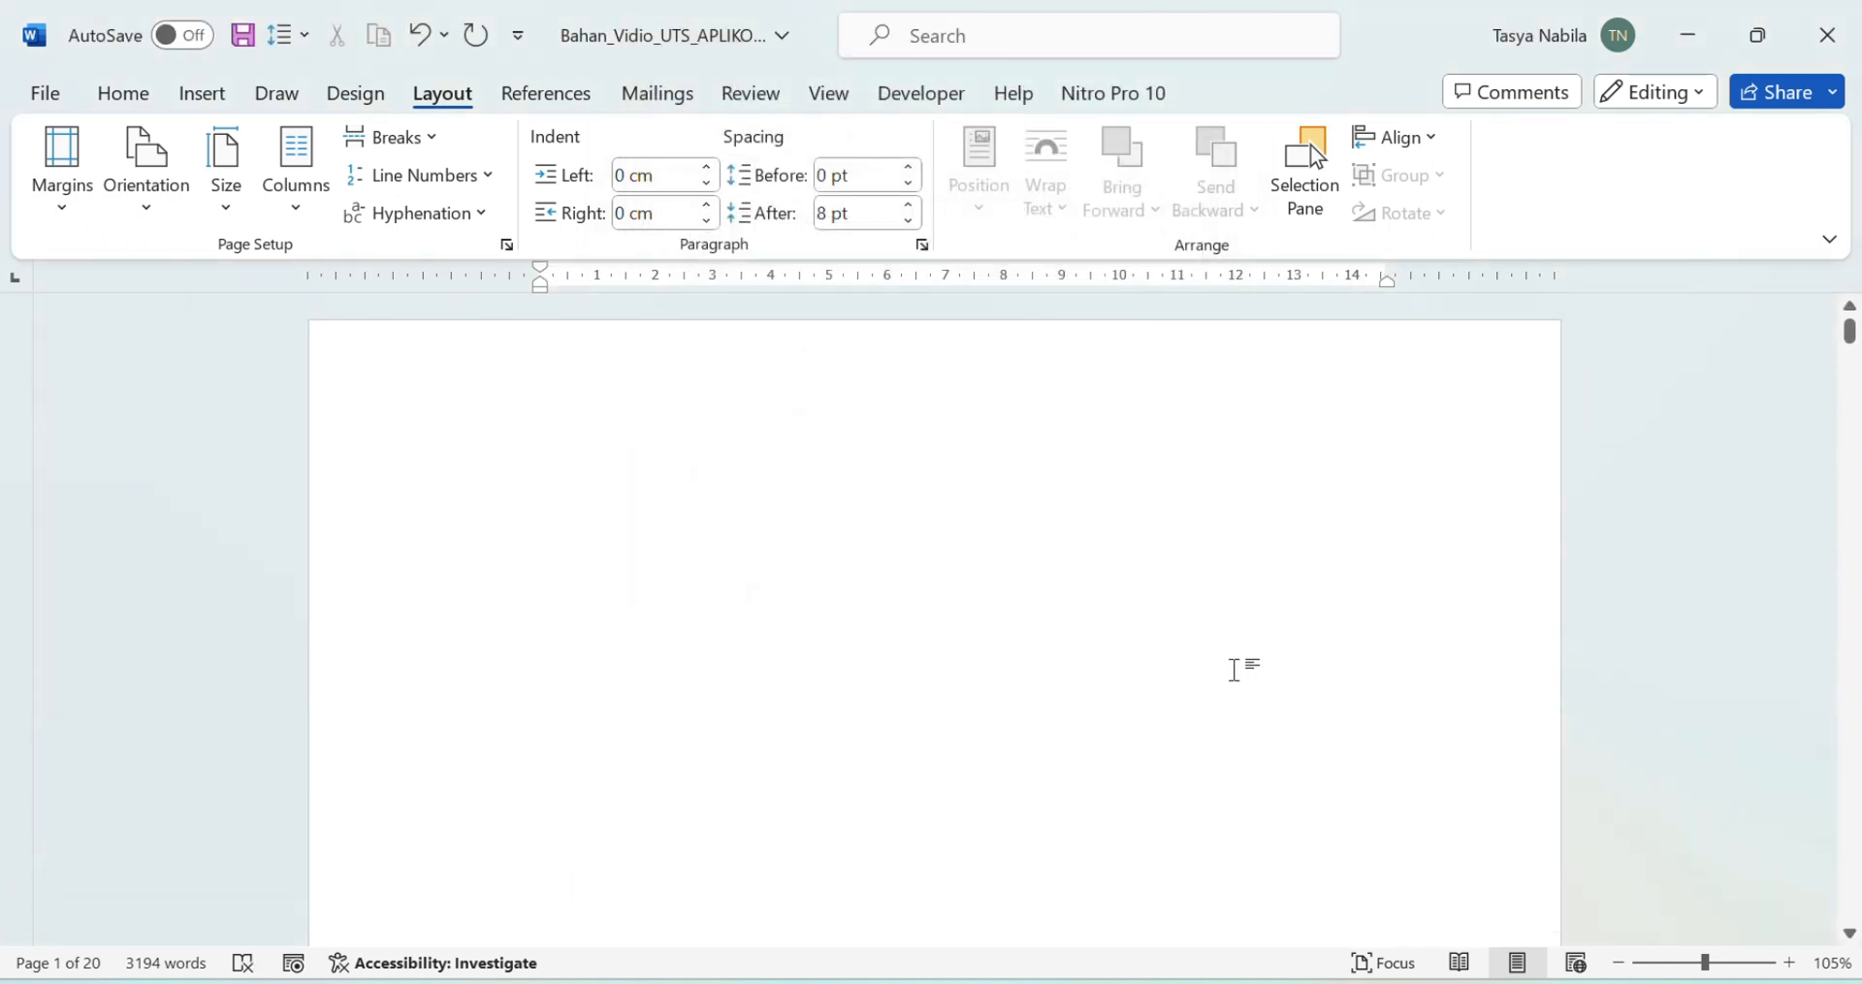
scroll(1233, 667, "down", 5)
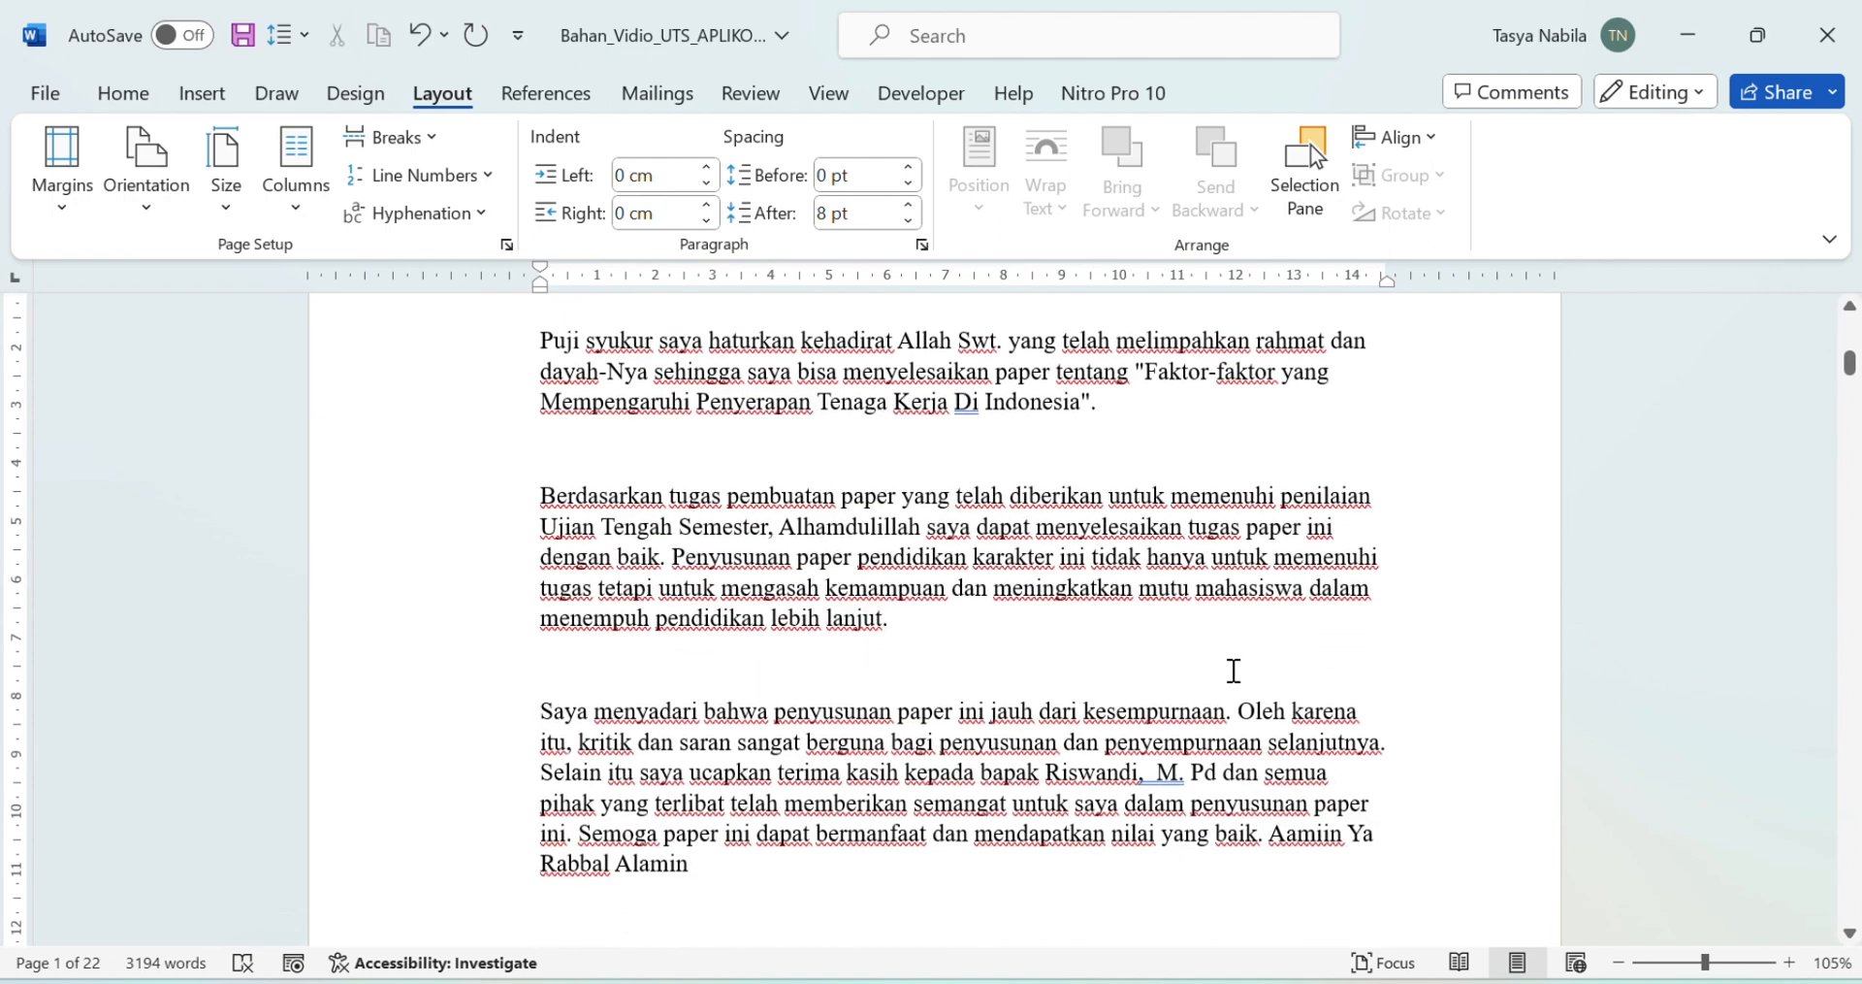
scroll(1234, 679, "up", 6)
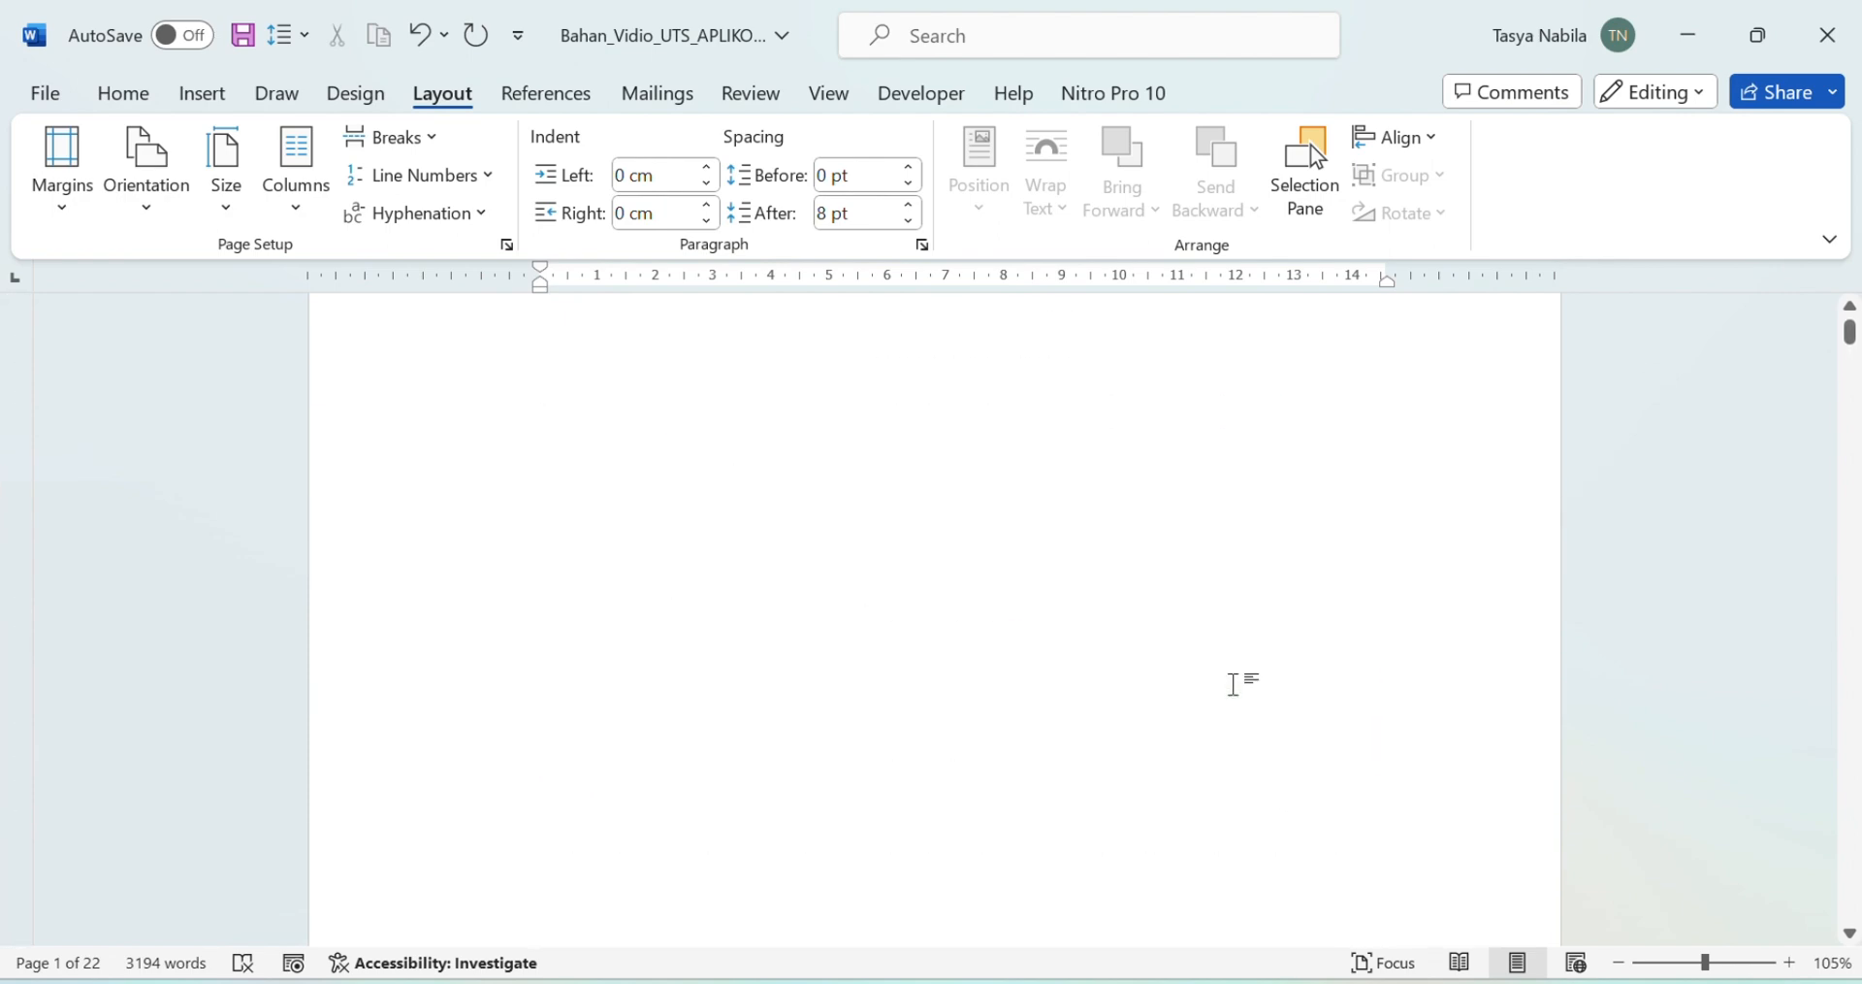
scroll(1044, 555, "up", 1)
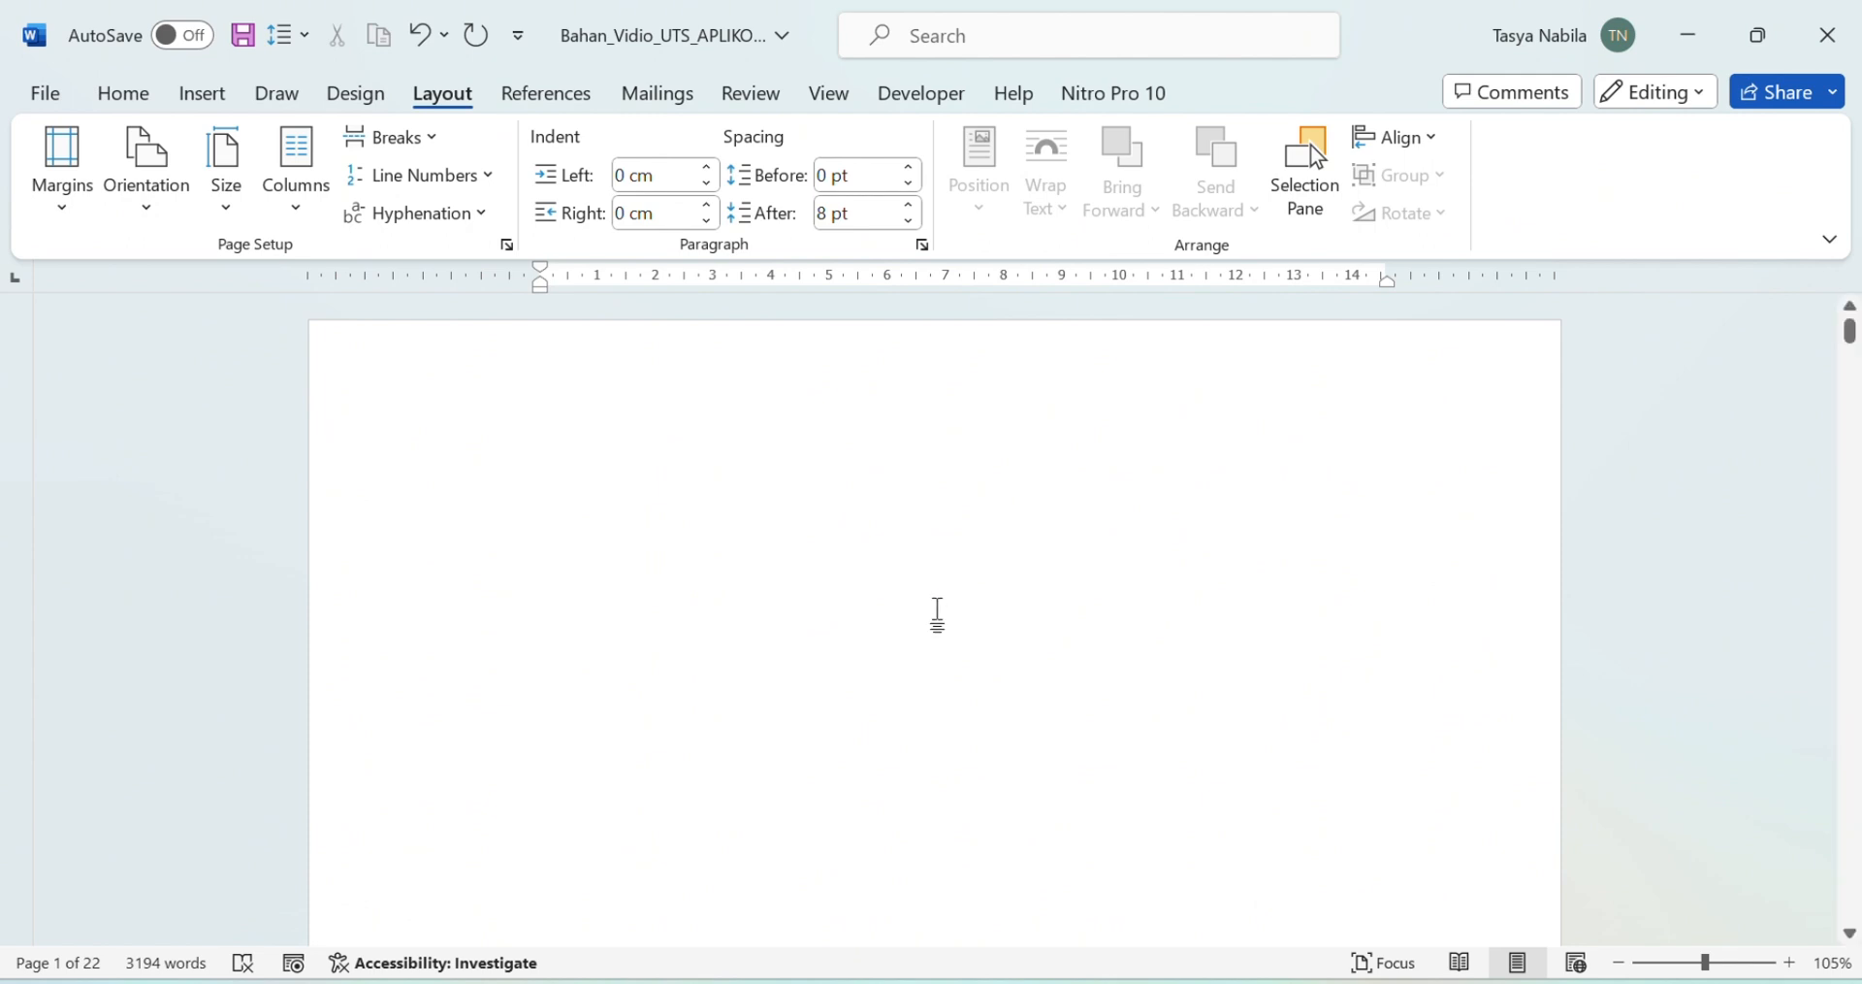
Step: Paste the paper title 'Faktor-Faktor Yang Mempengaruhi Penyerapan Tenaga Kerja Di Indonesia' onto page one and select it
left_click(936, 608)
type("dfdjk")
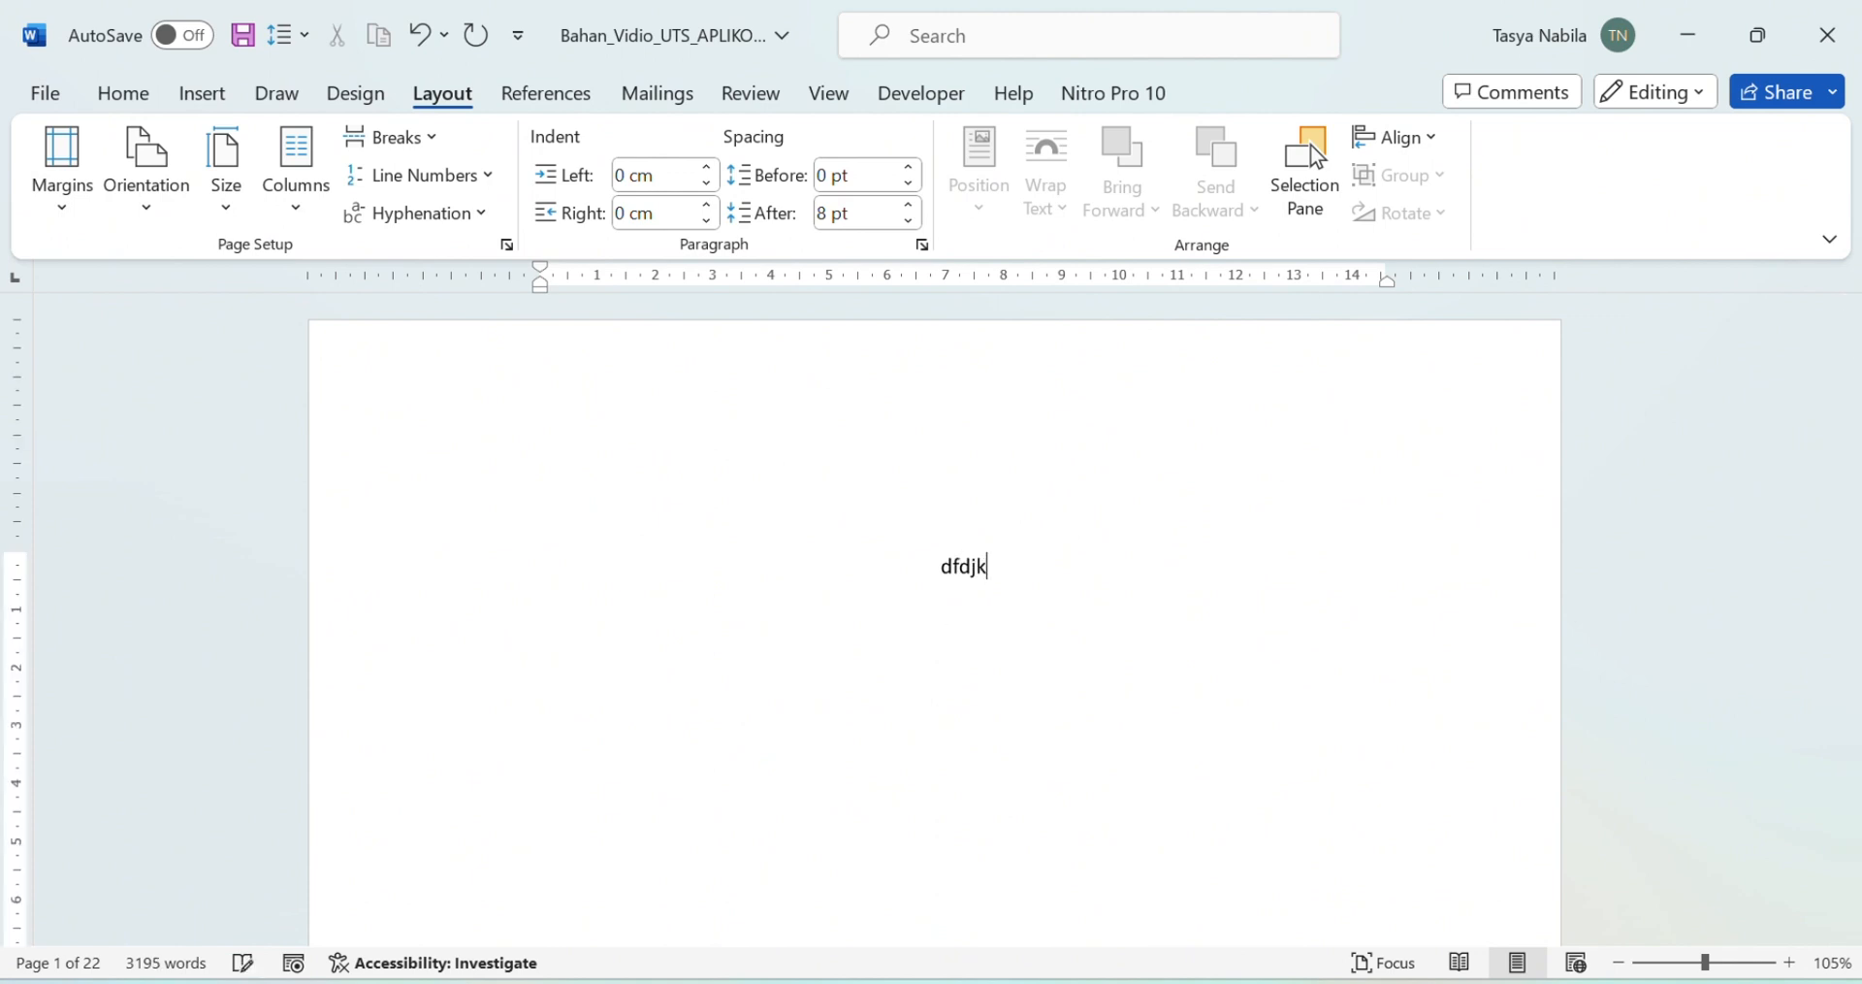
key("BackSpace")
key("BackSpace")
key("BackSpace")
type("Faktor-Faktor Yang Mempengaruhi Penyerapan Tenaga Kerja Di Indonesia")
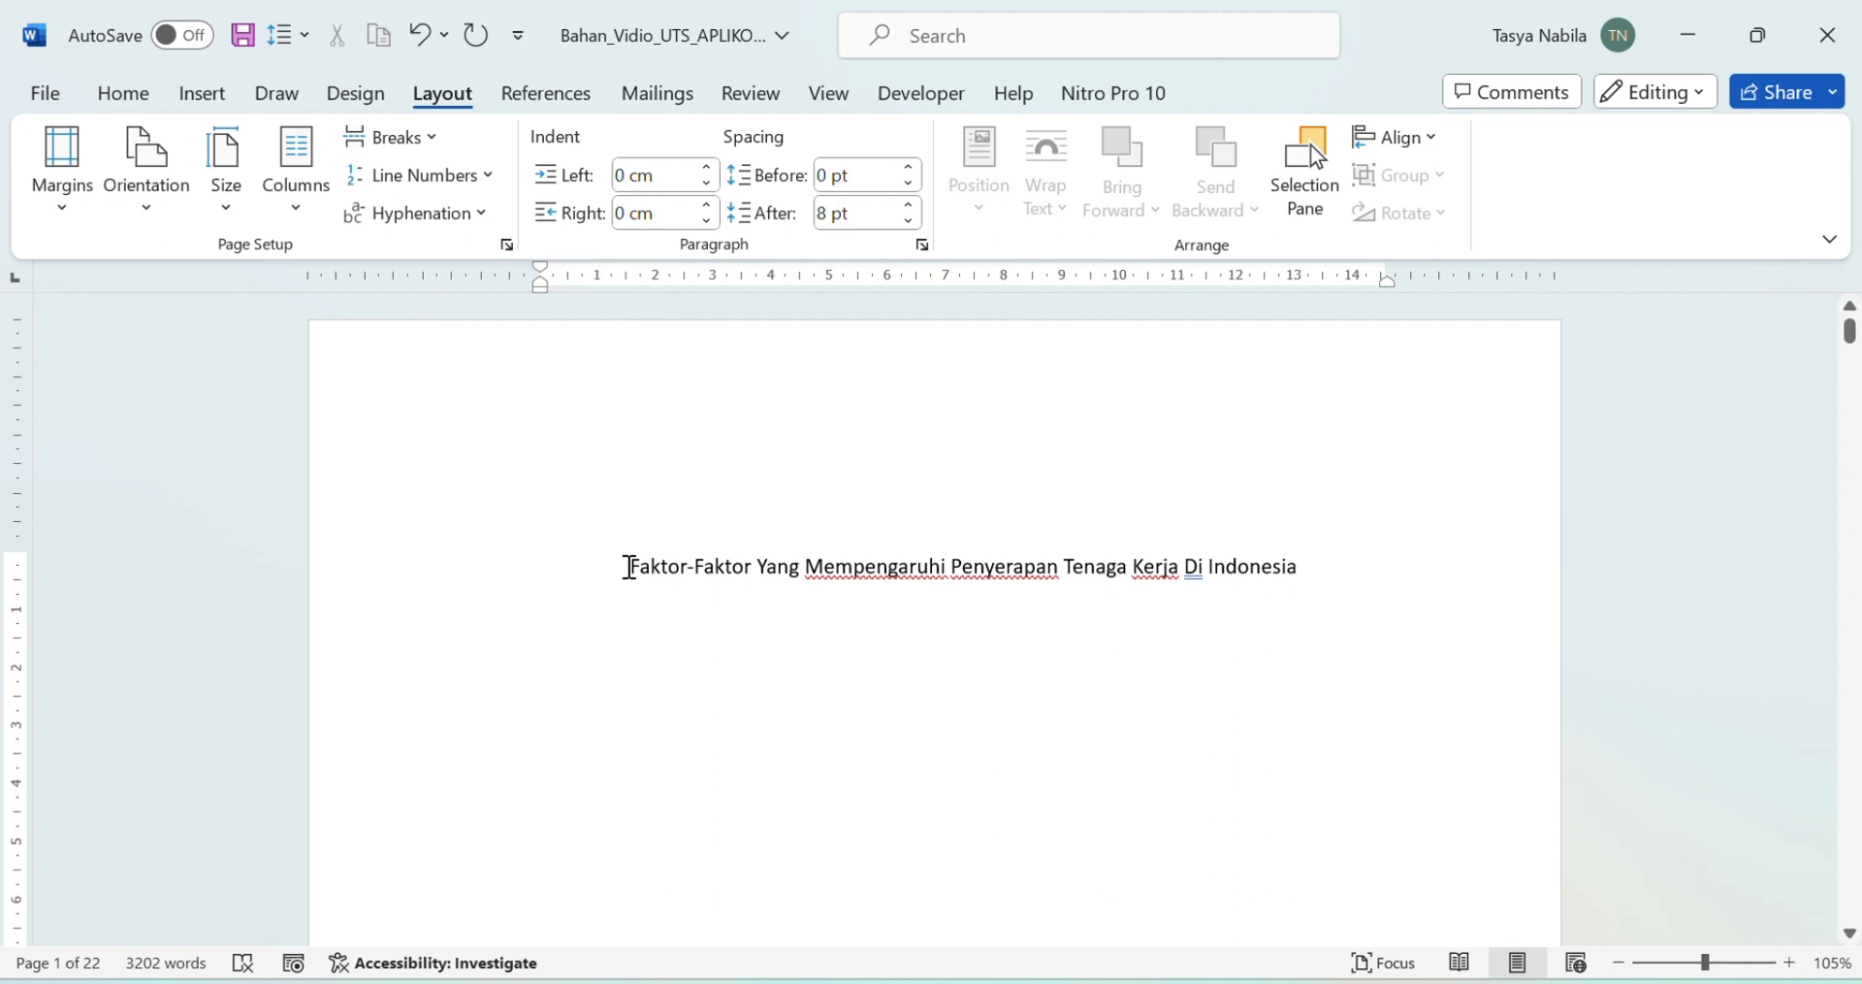
left_click_drag(629, 566, 611, 665)
left_click(624, 611)
double_click(638, 566)
left_click(634, 565)
left_click_drag(635, 566, 1301, 572)
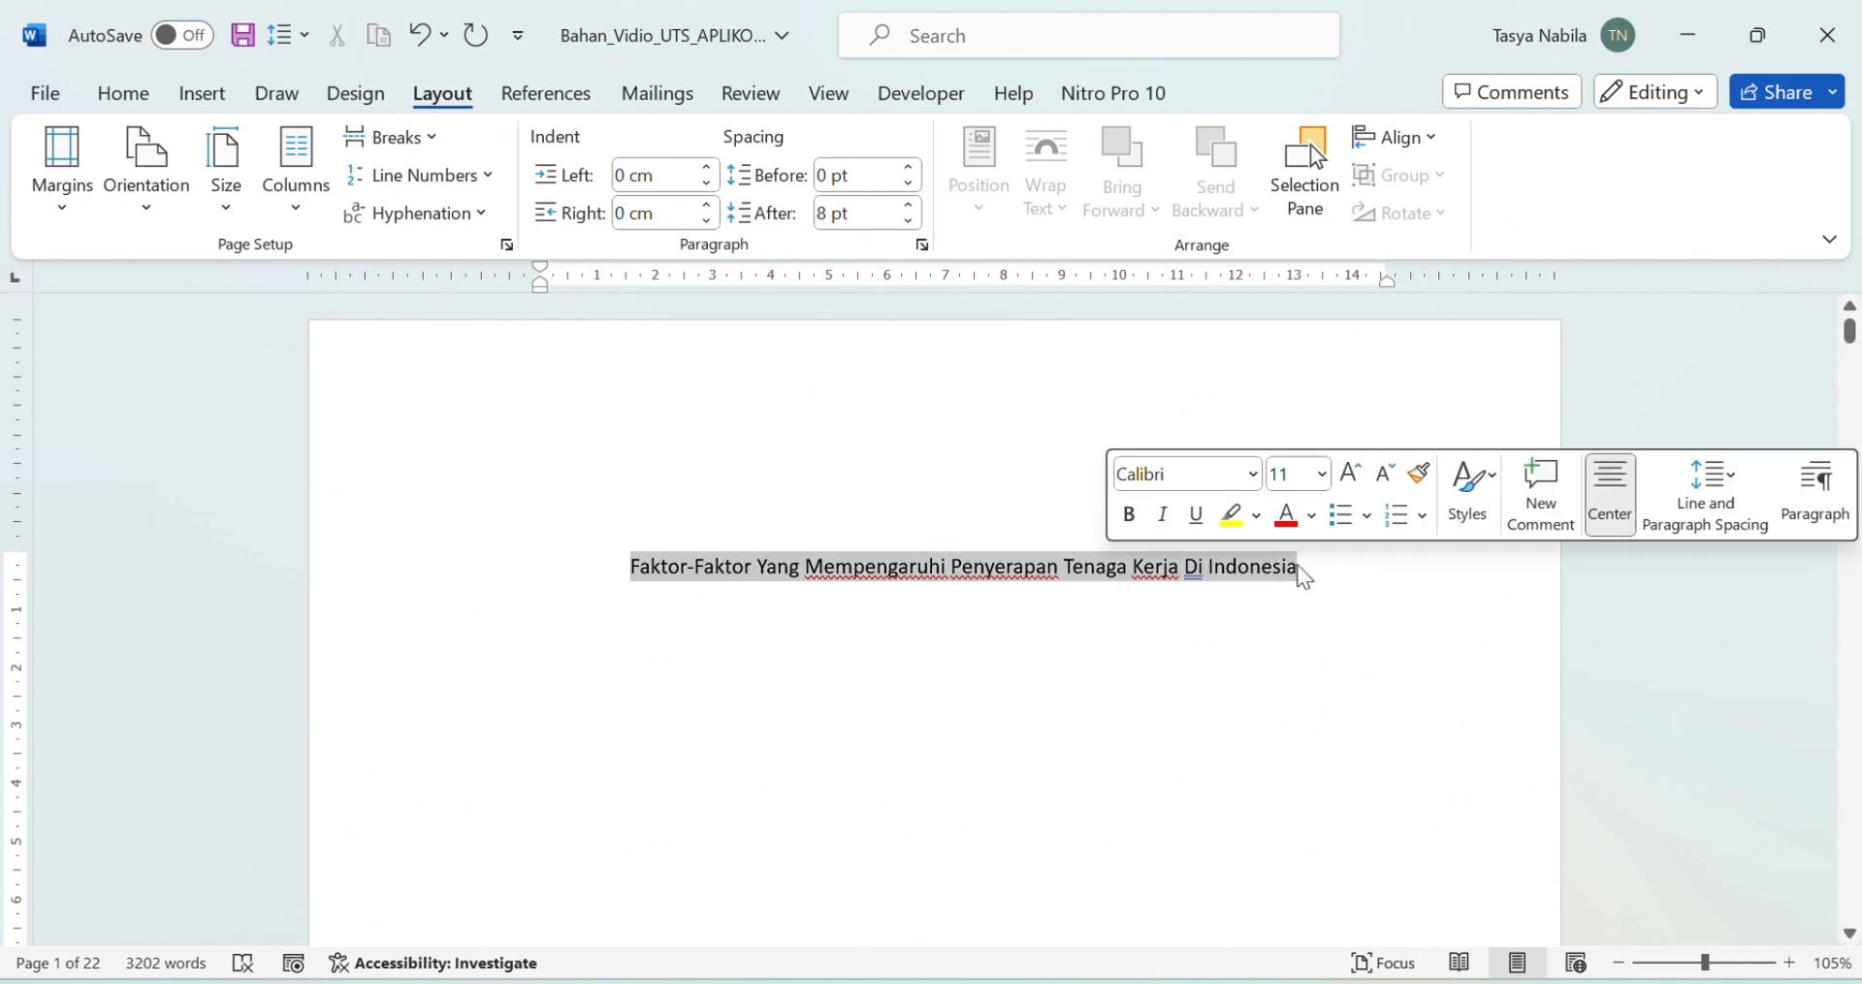
Step: Format the title as Times New Roman 14 pt, bold and centred
left_click(150, 91)
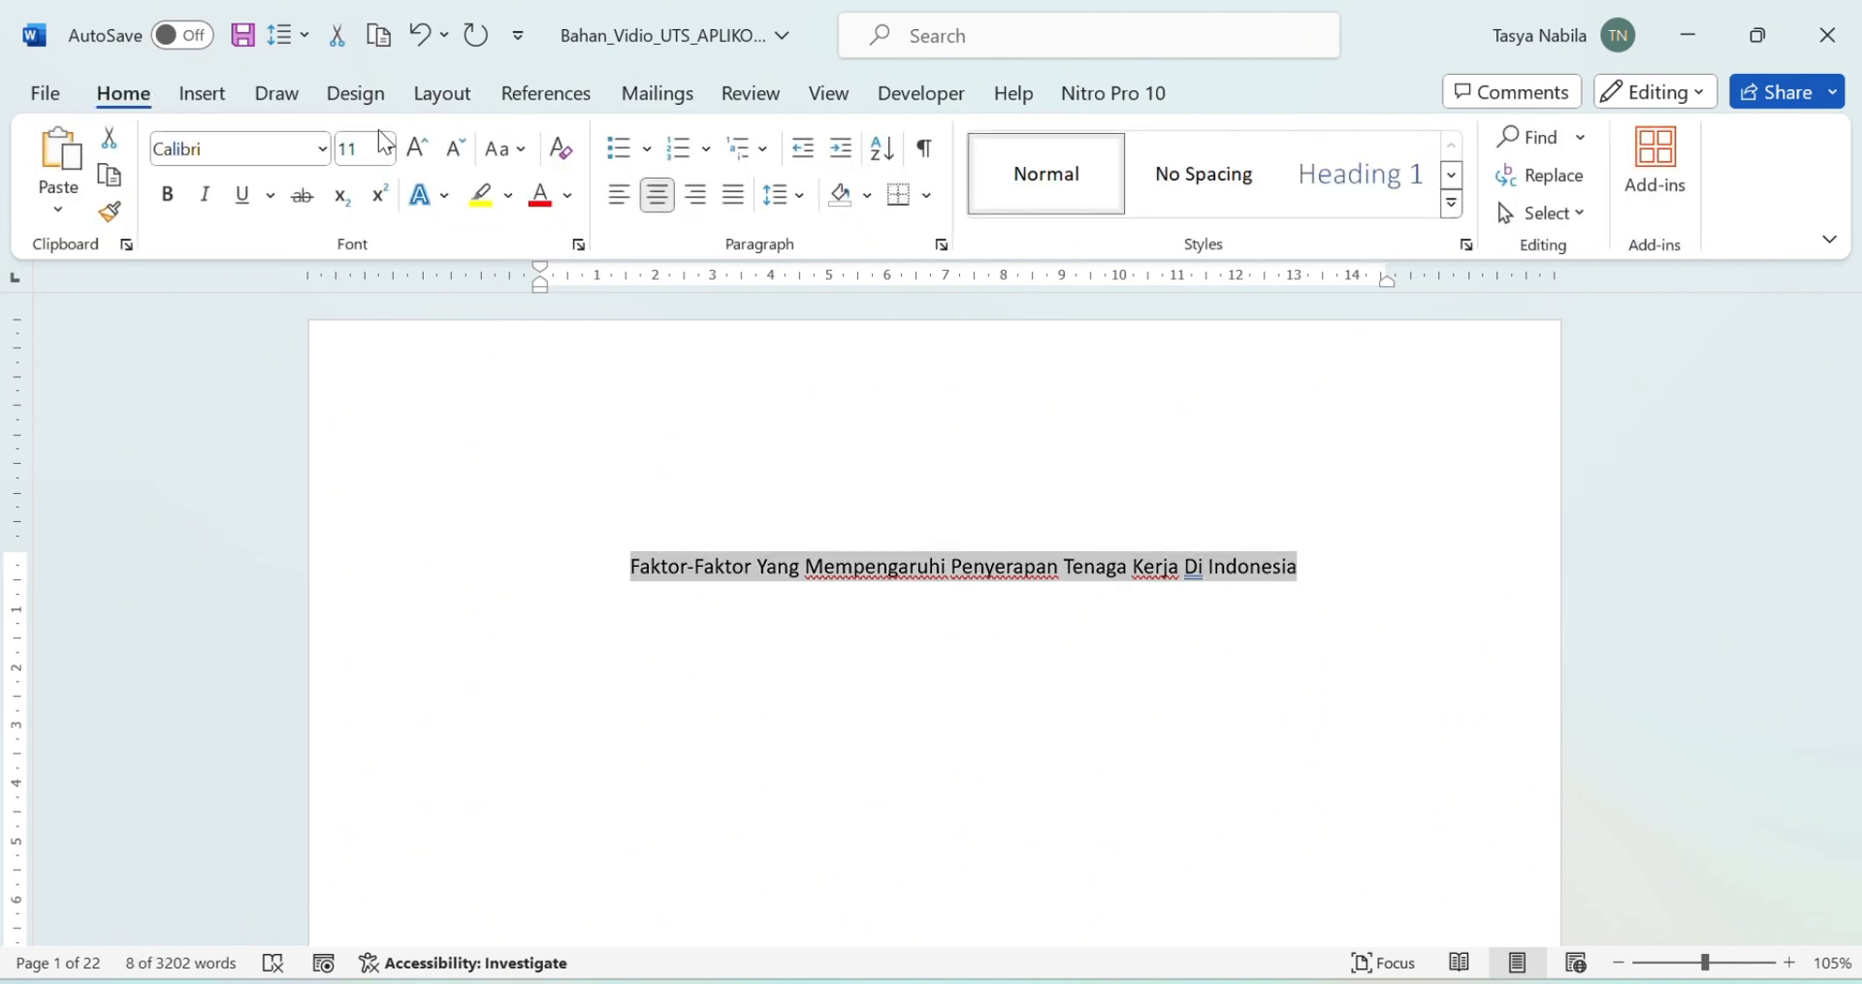
left_click(307, 156)
type("T")
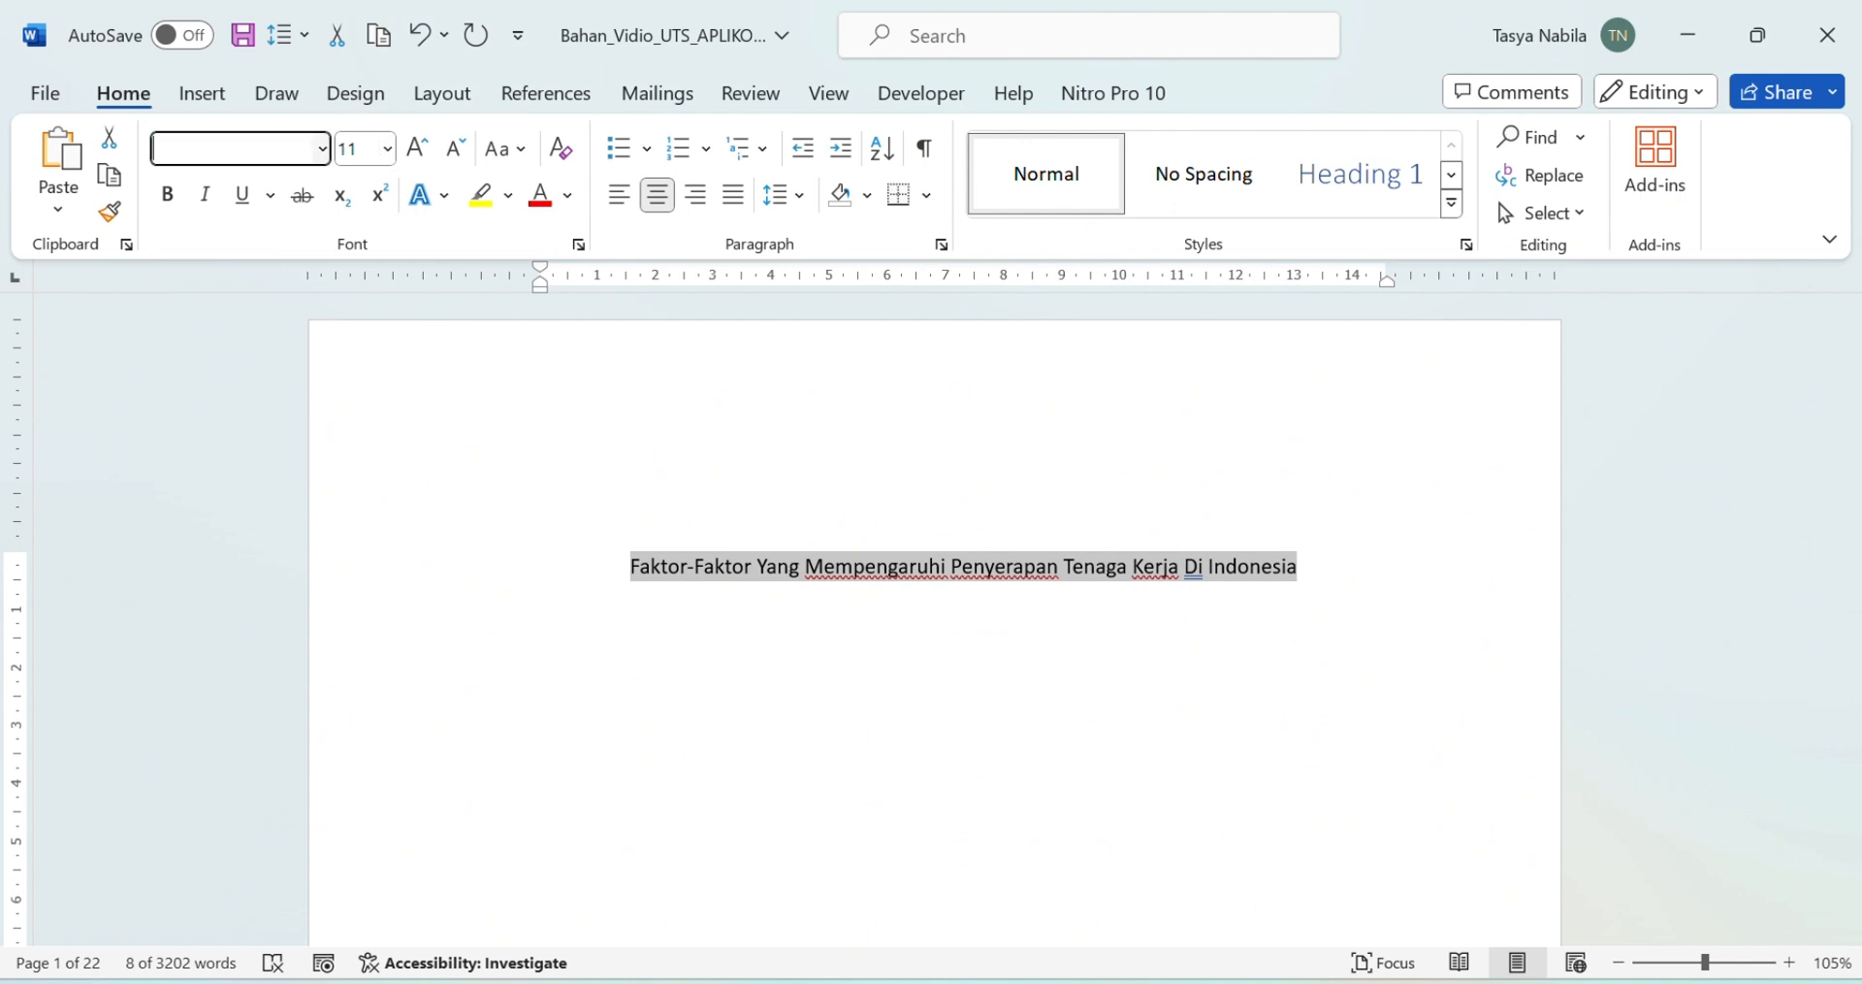
type("imes New Roman")
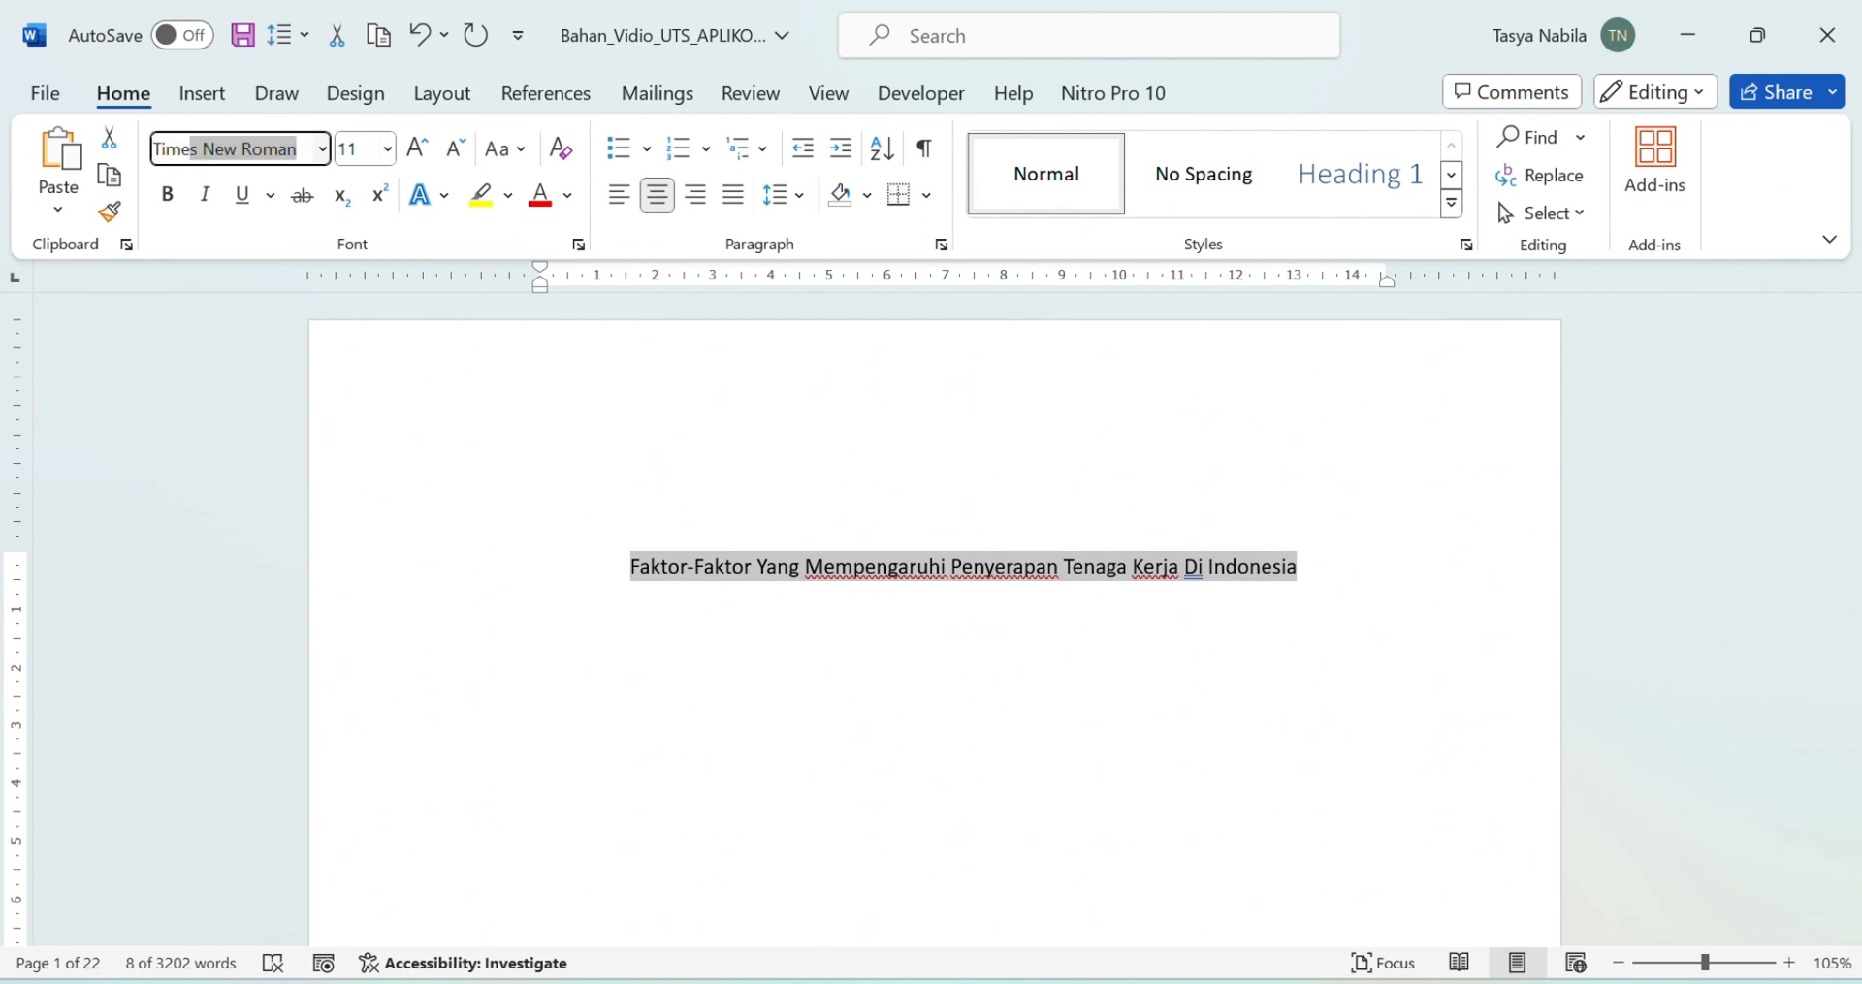
key("Return")
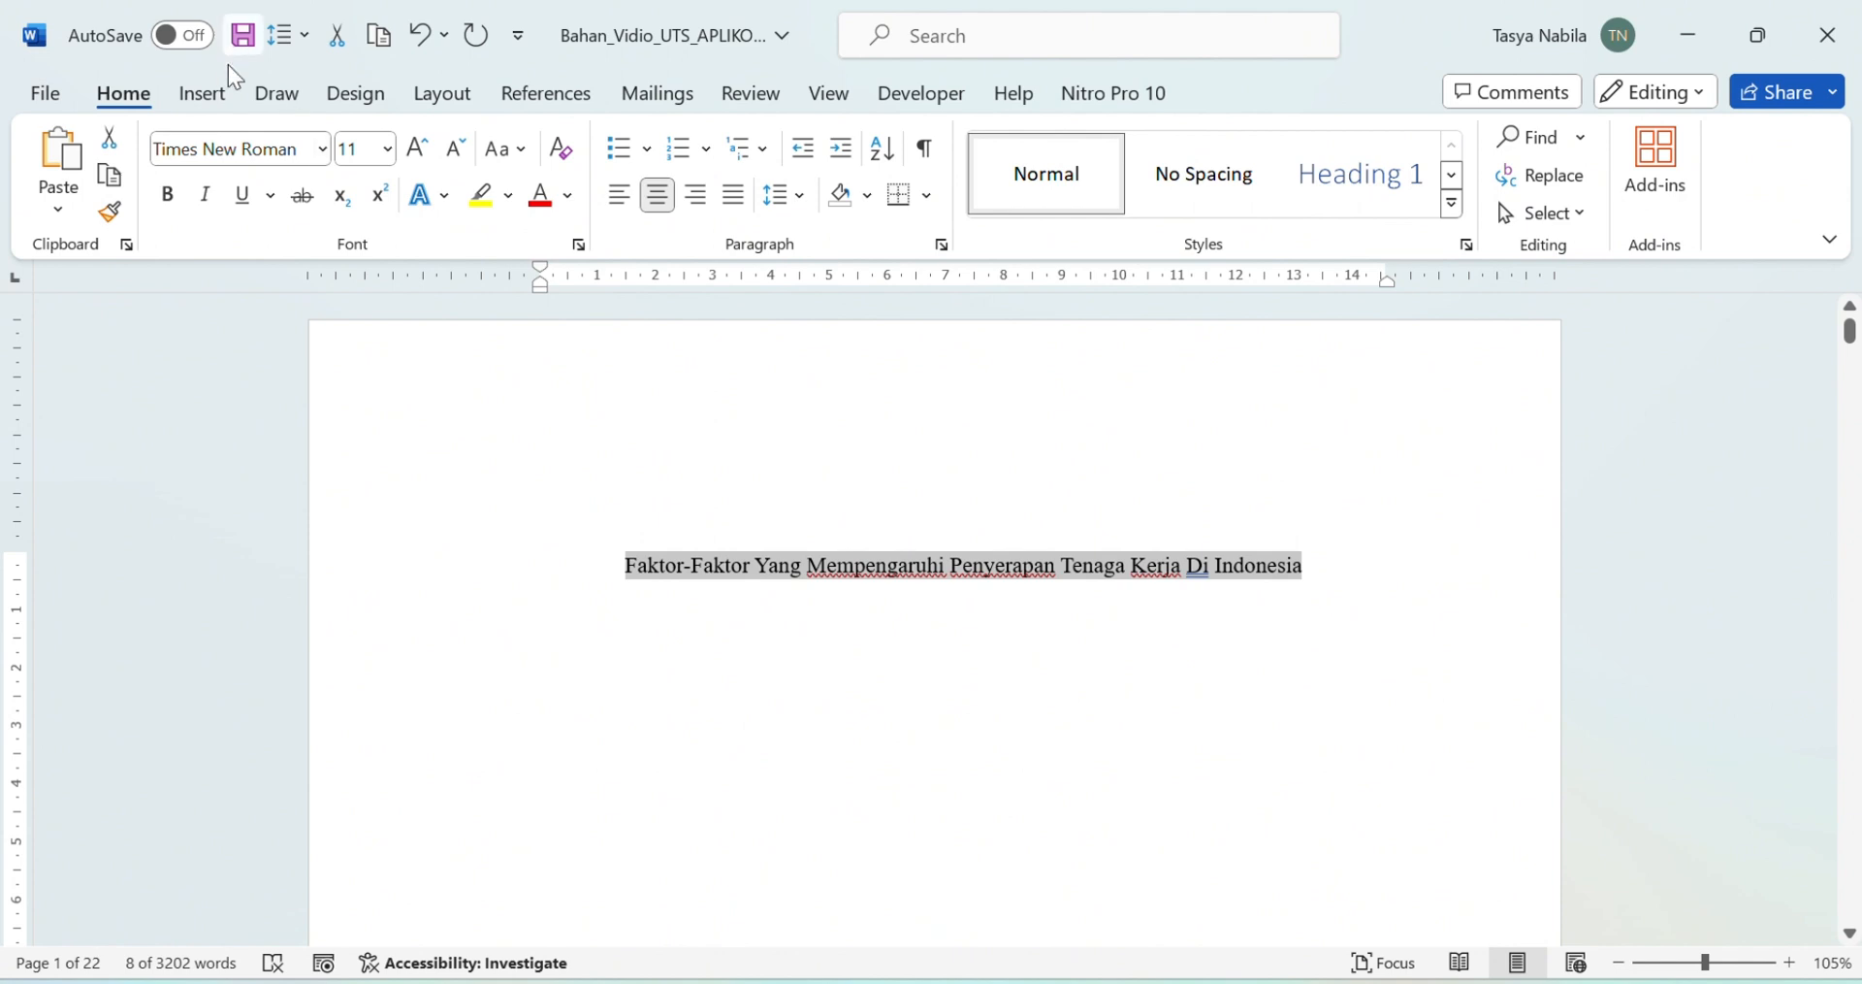
left_click(385, 152)
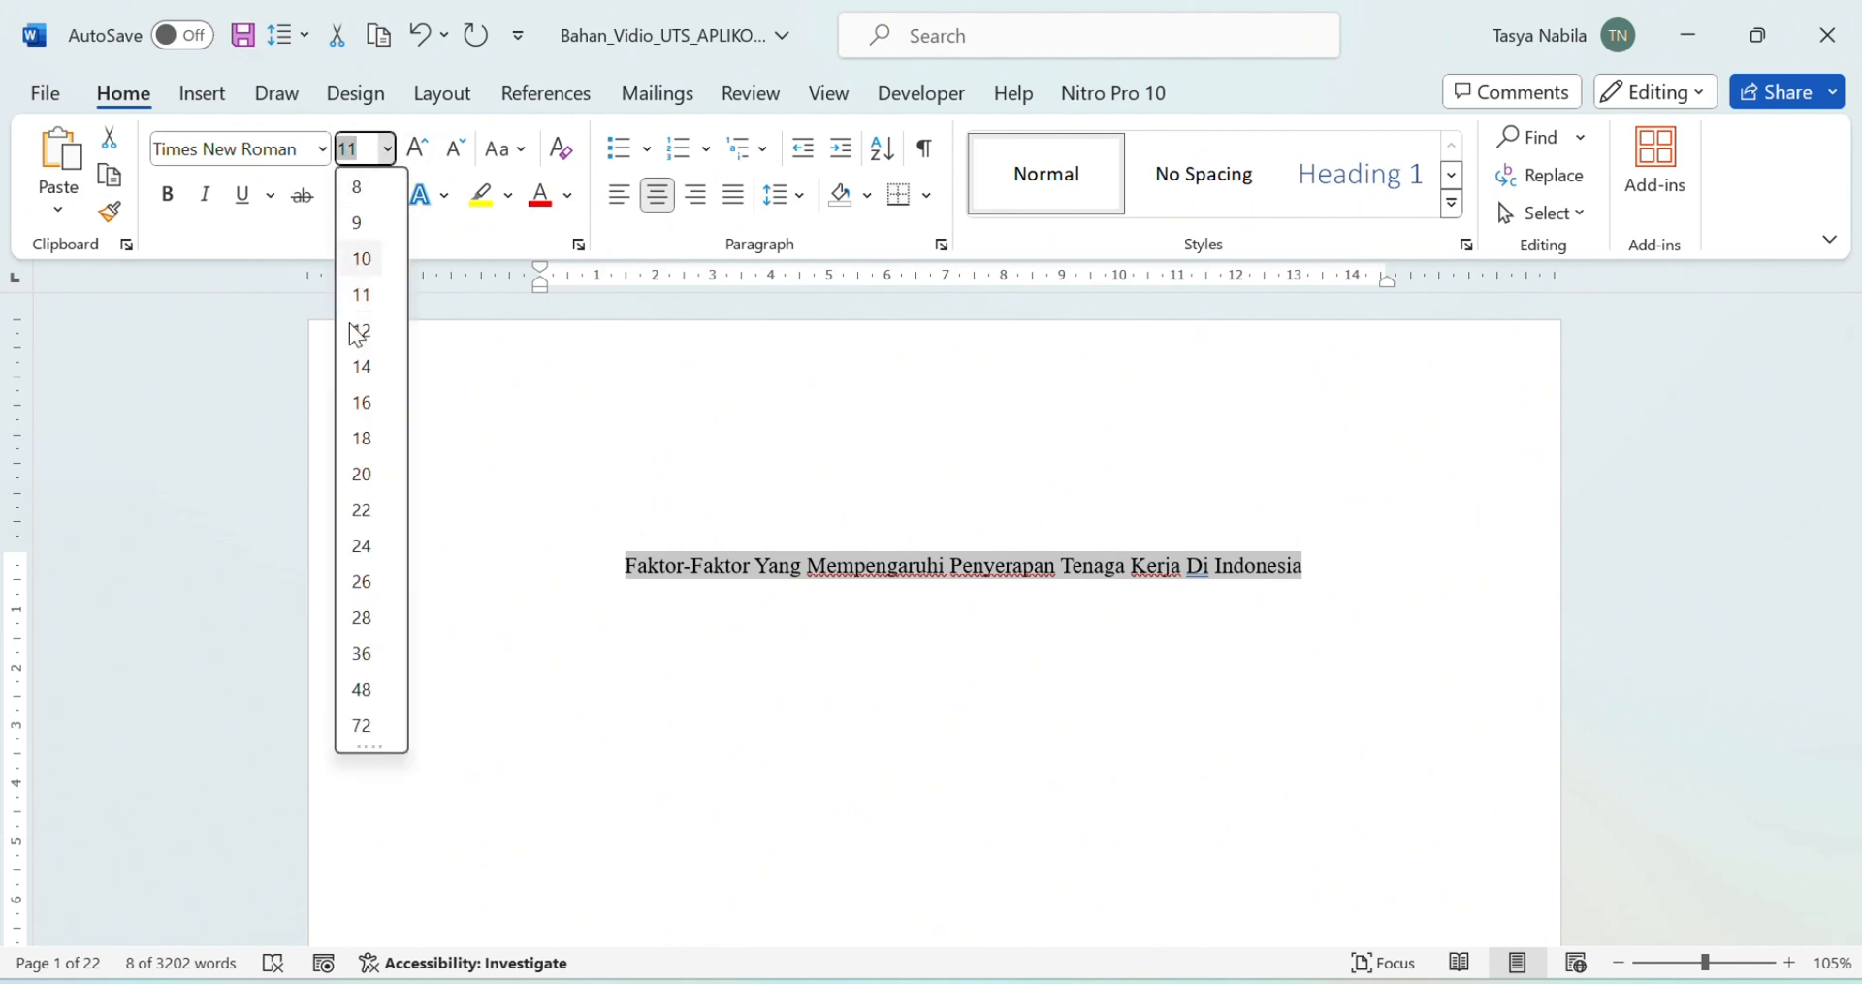
left_click(373, 367)
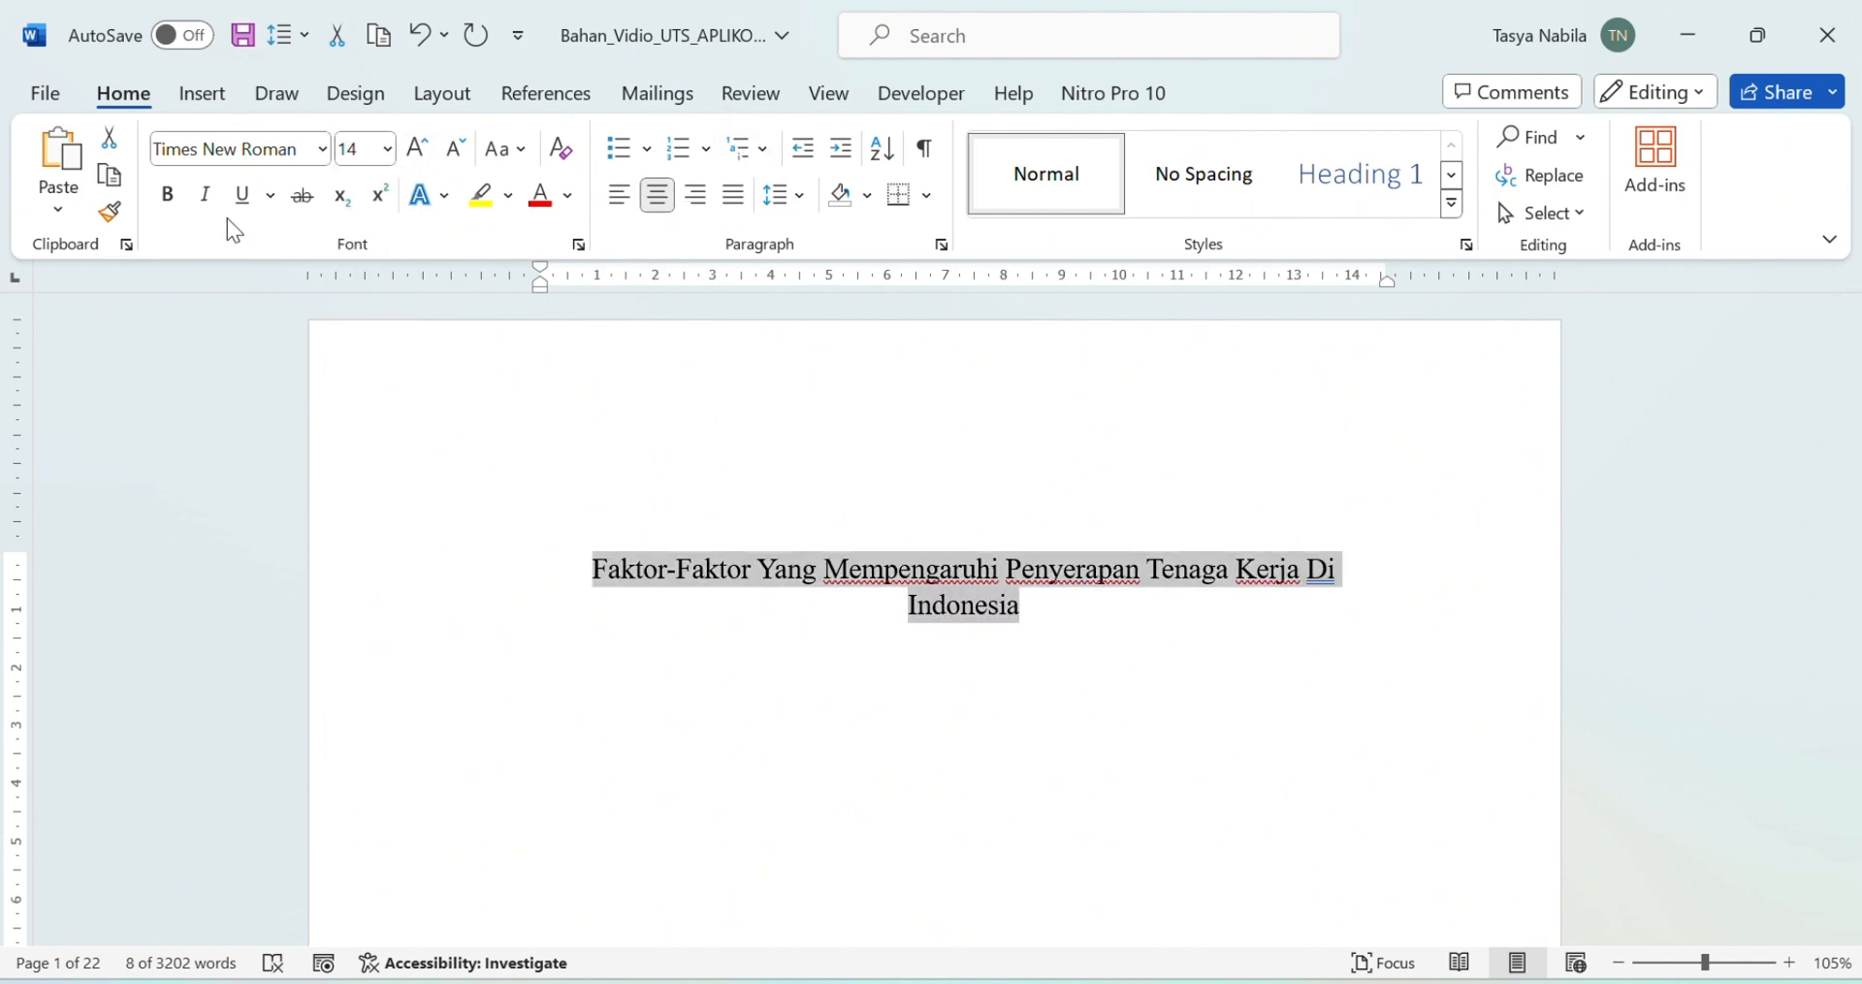
left_click(176, 194)
left_click(656, 202)
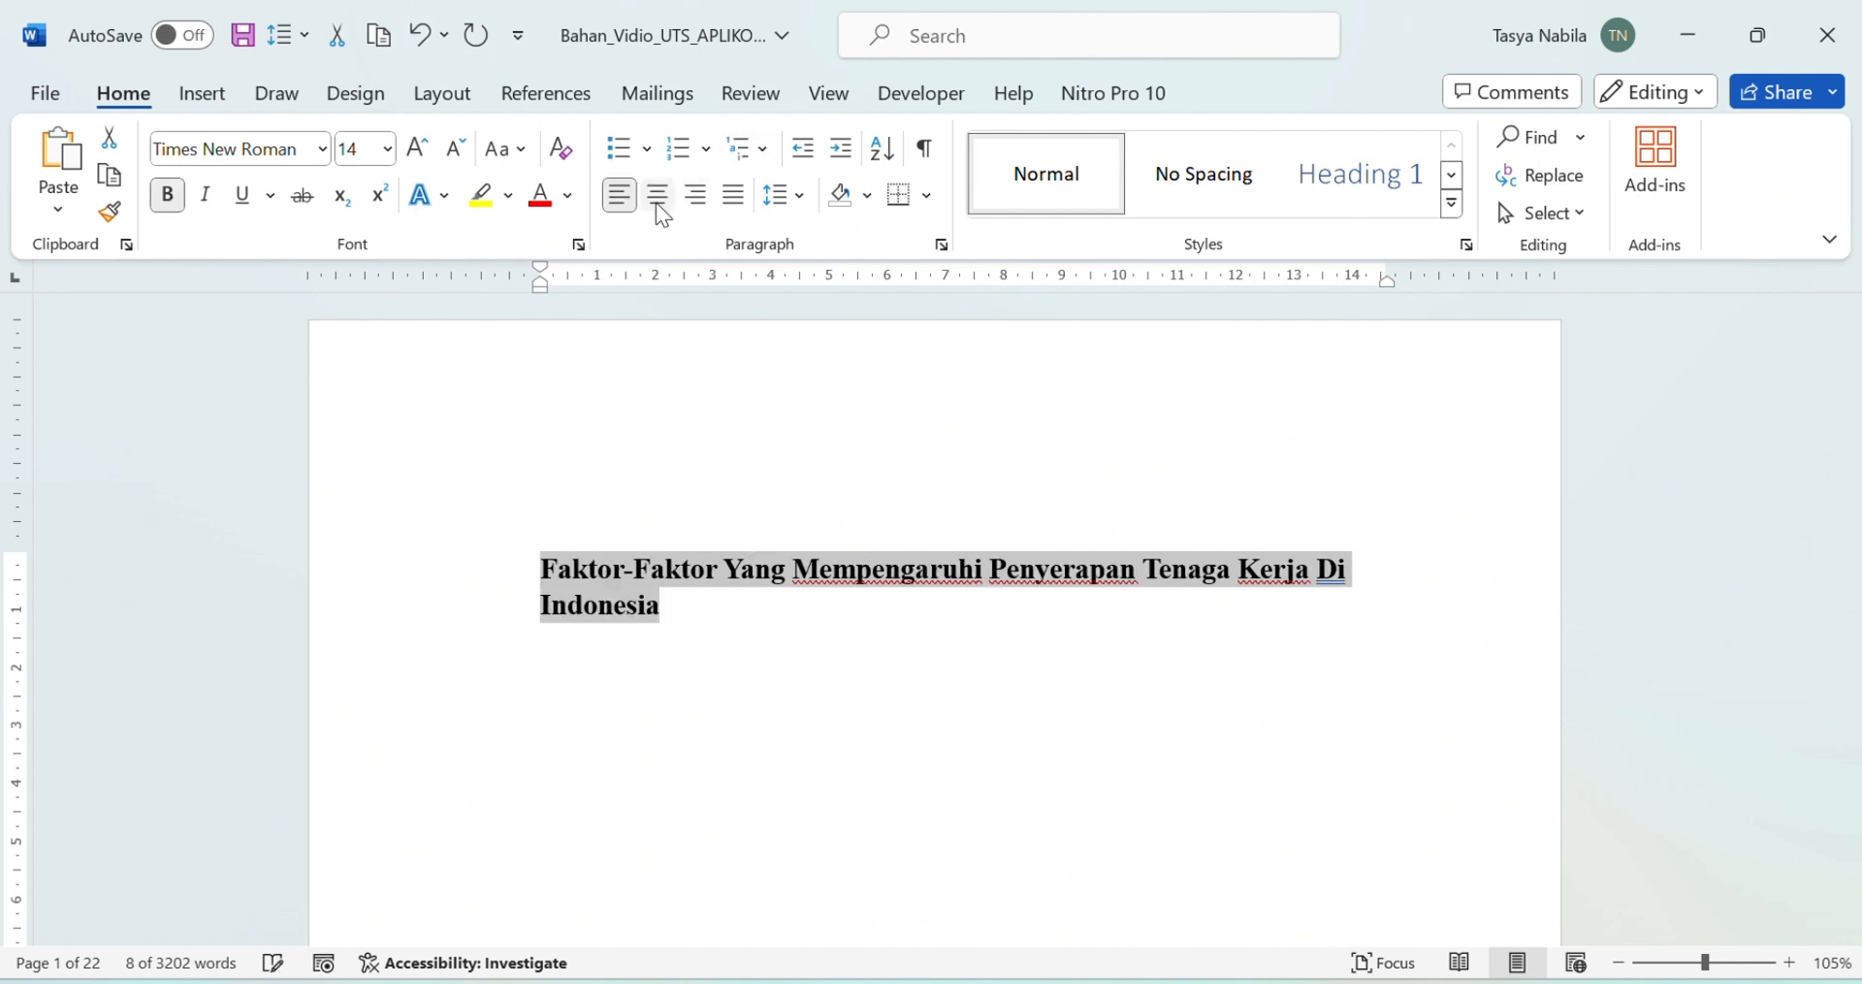
left_click(656, 202)
left_click(991, 655)
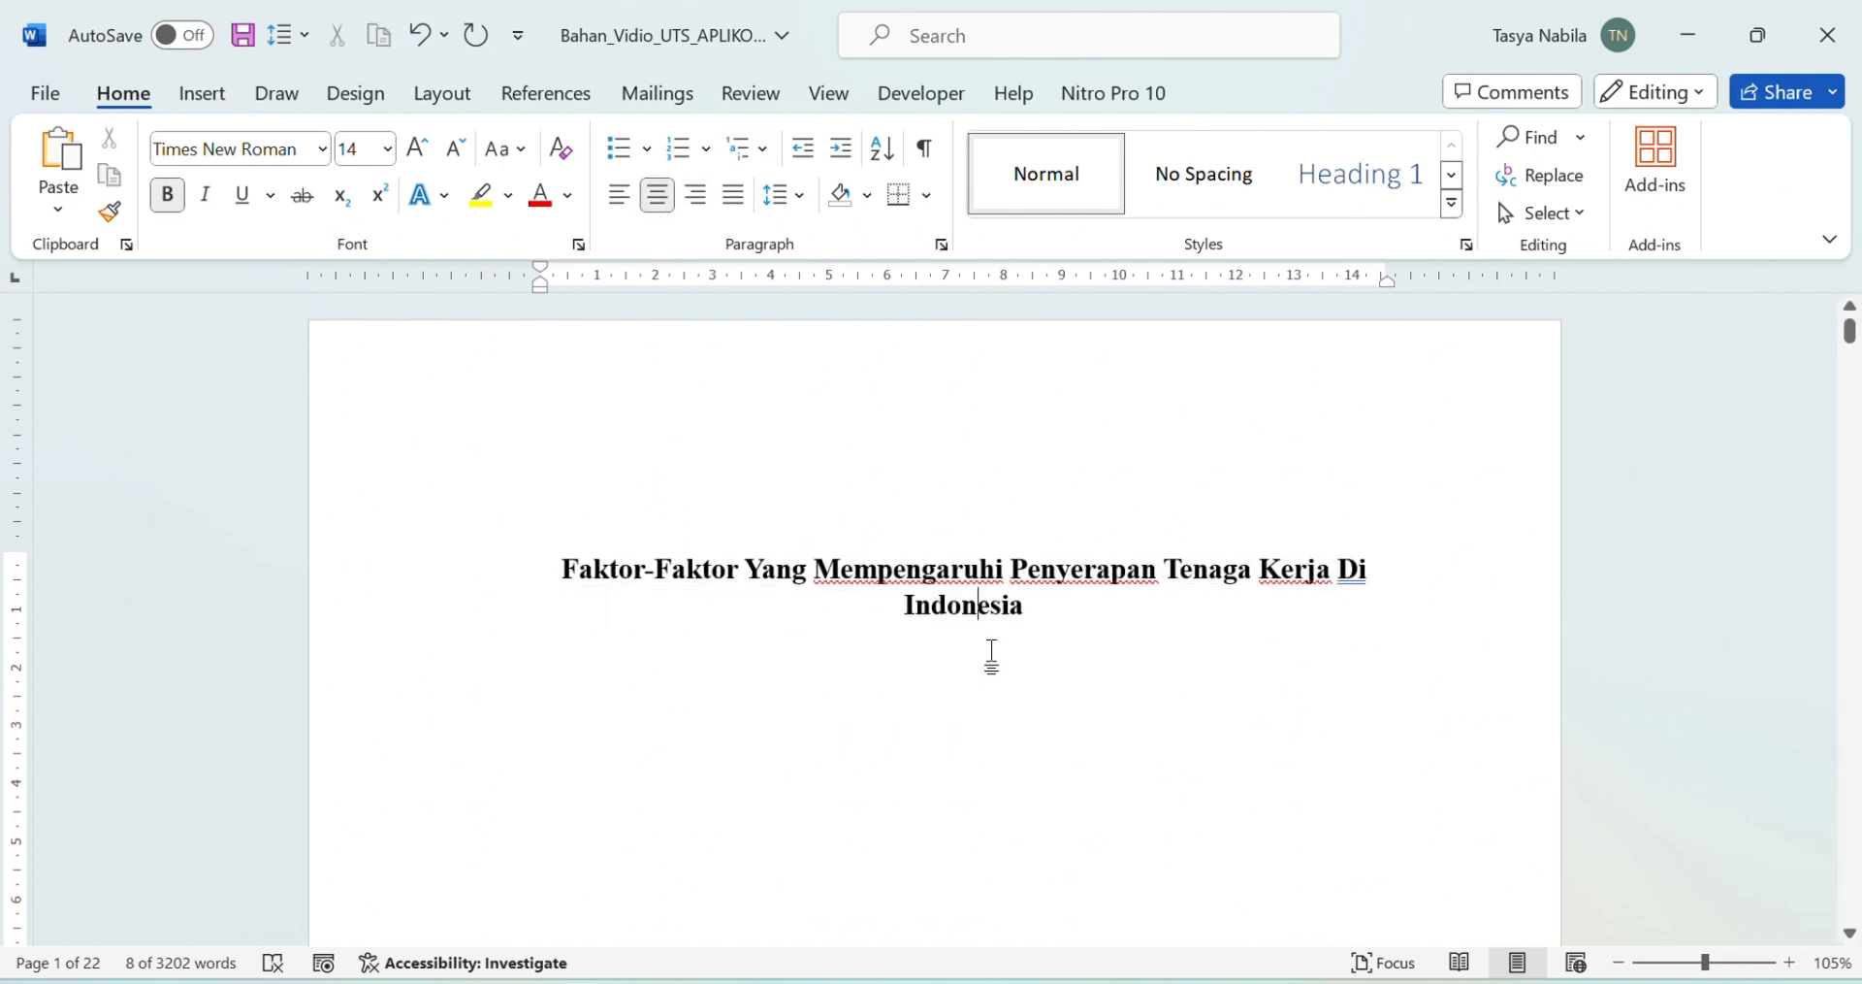
left_click(1067, 614)
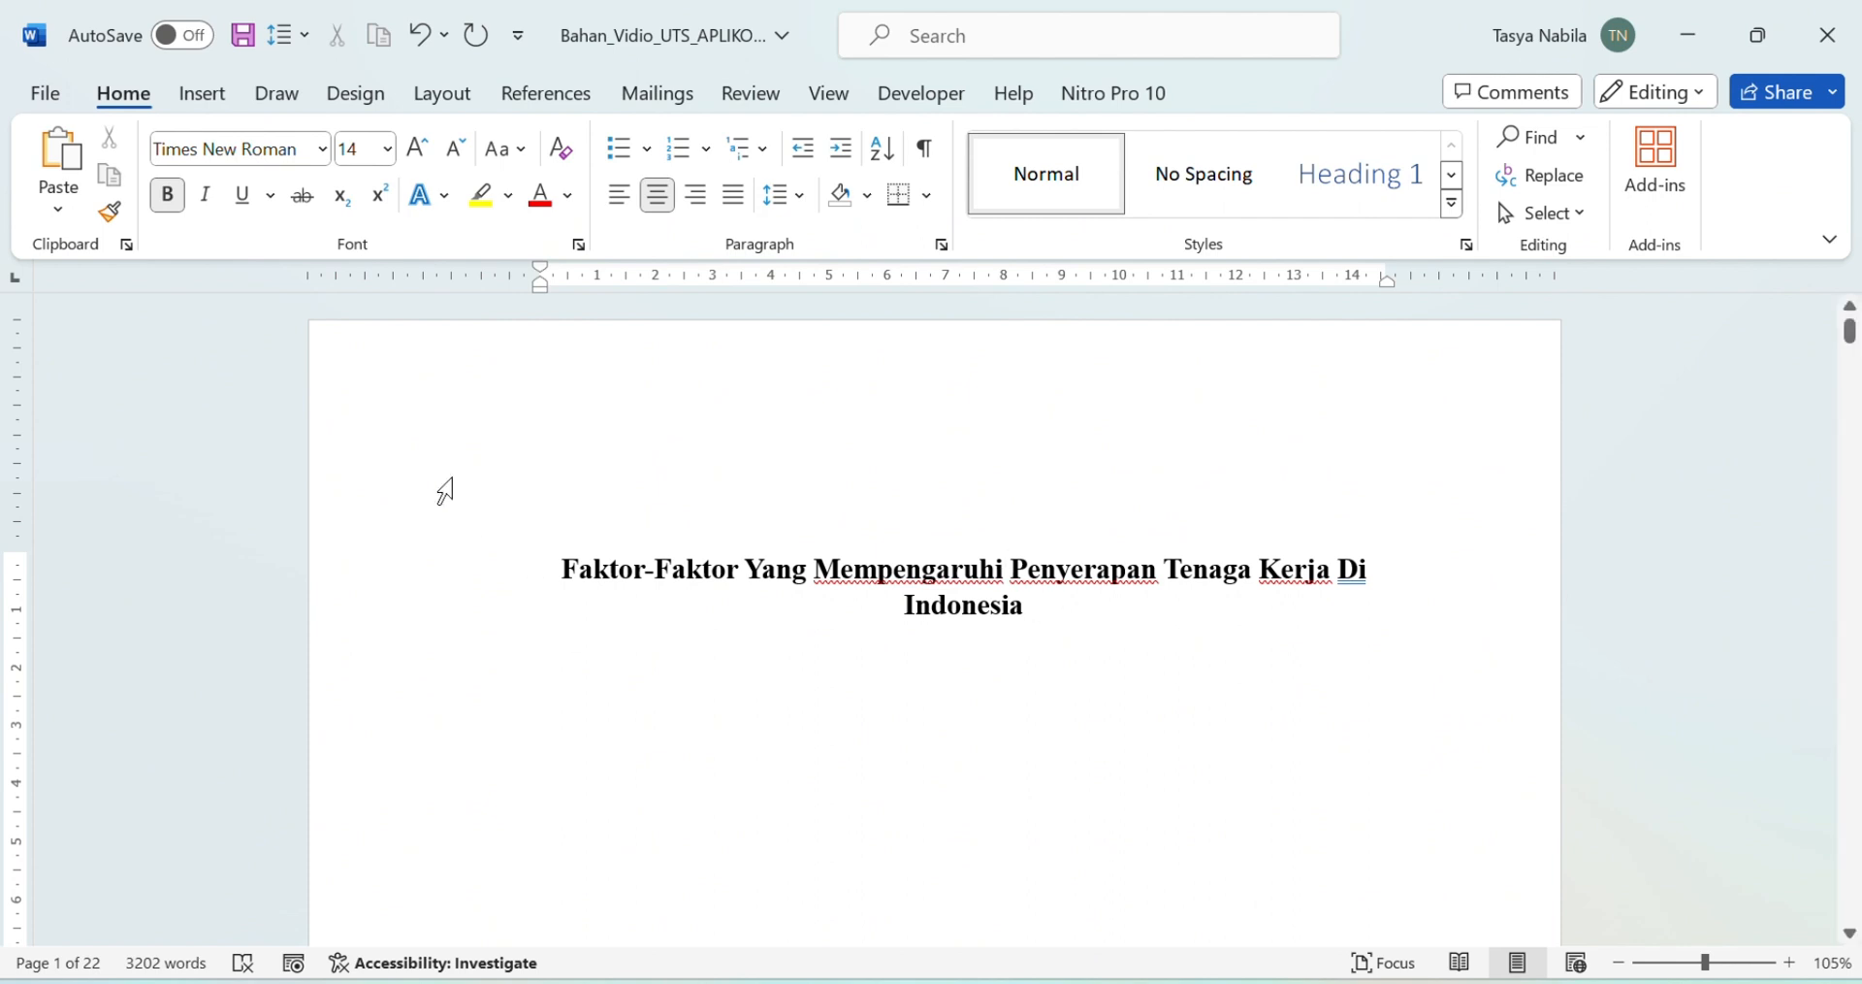
Step: Insert the university logo picture from the Downloads folder beneath the title
left_click(204, 95)
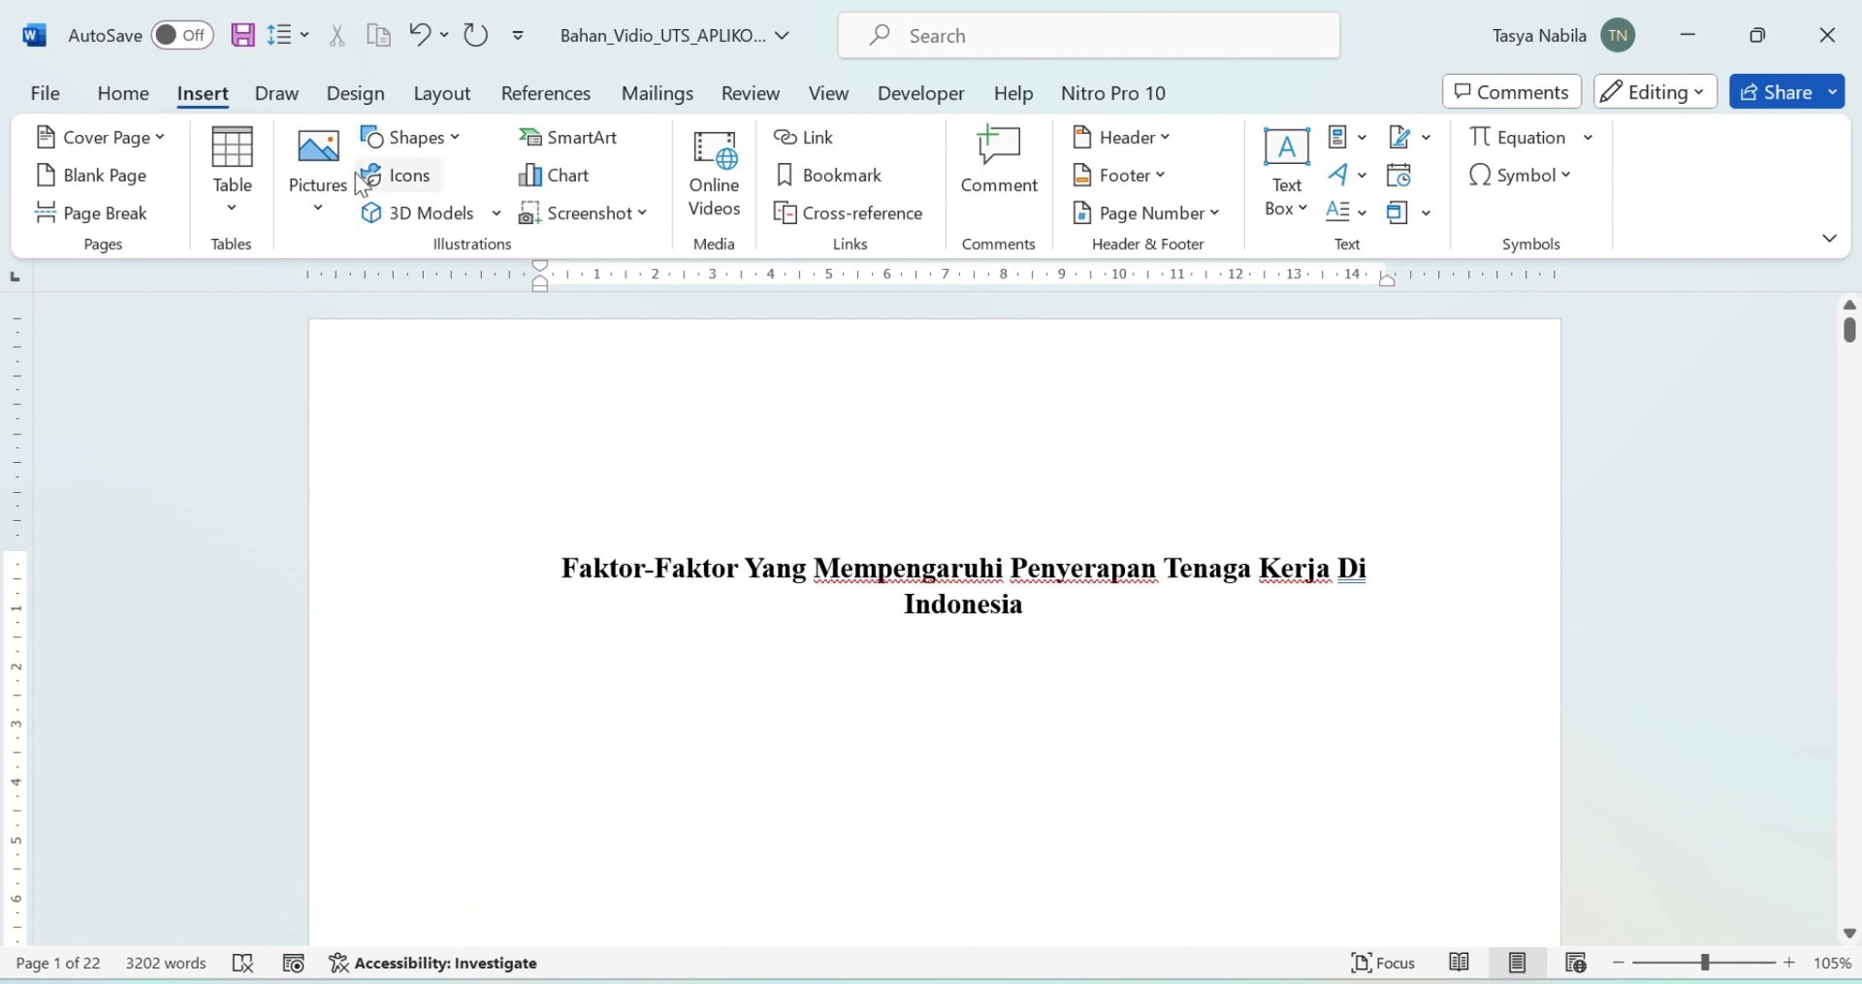
left_click(317, 182)
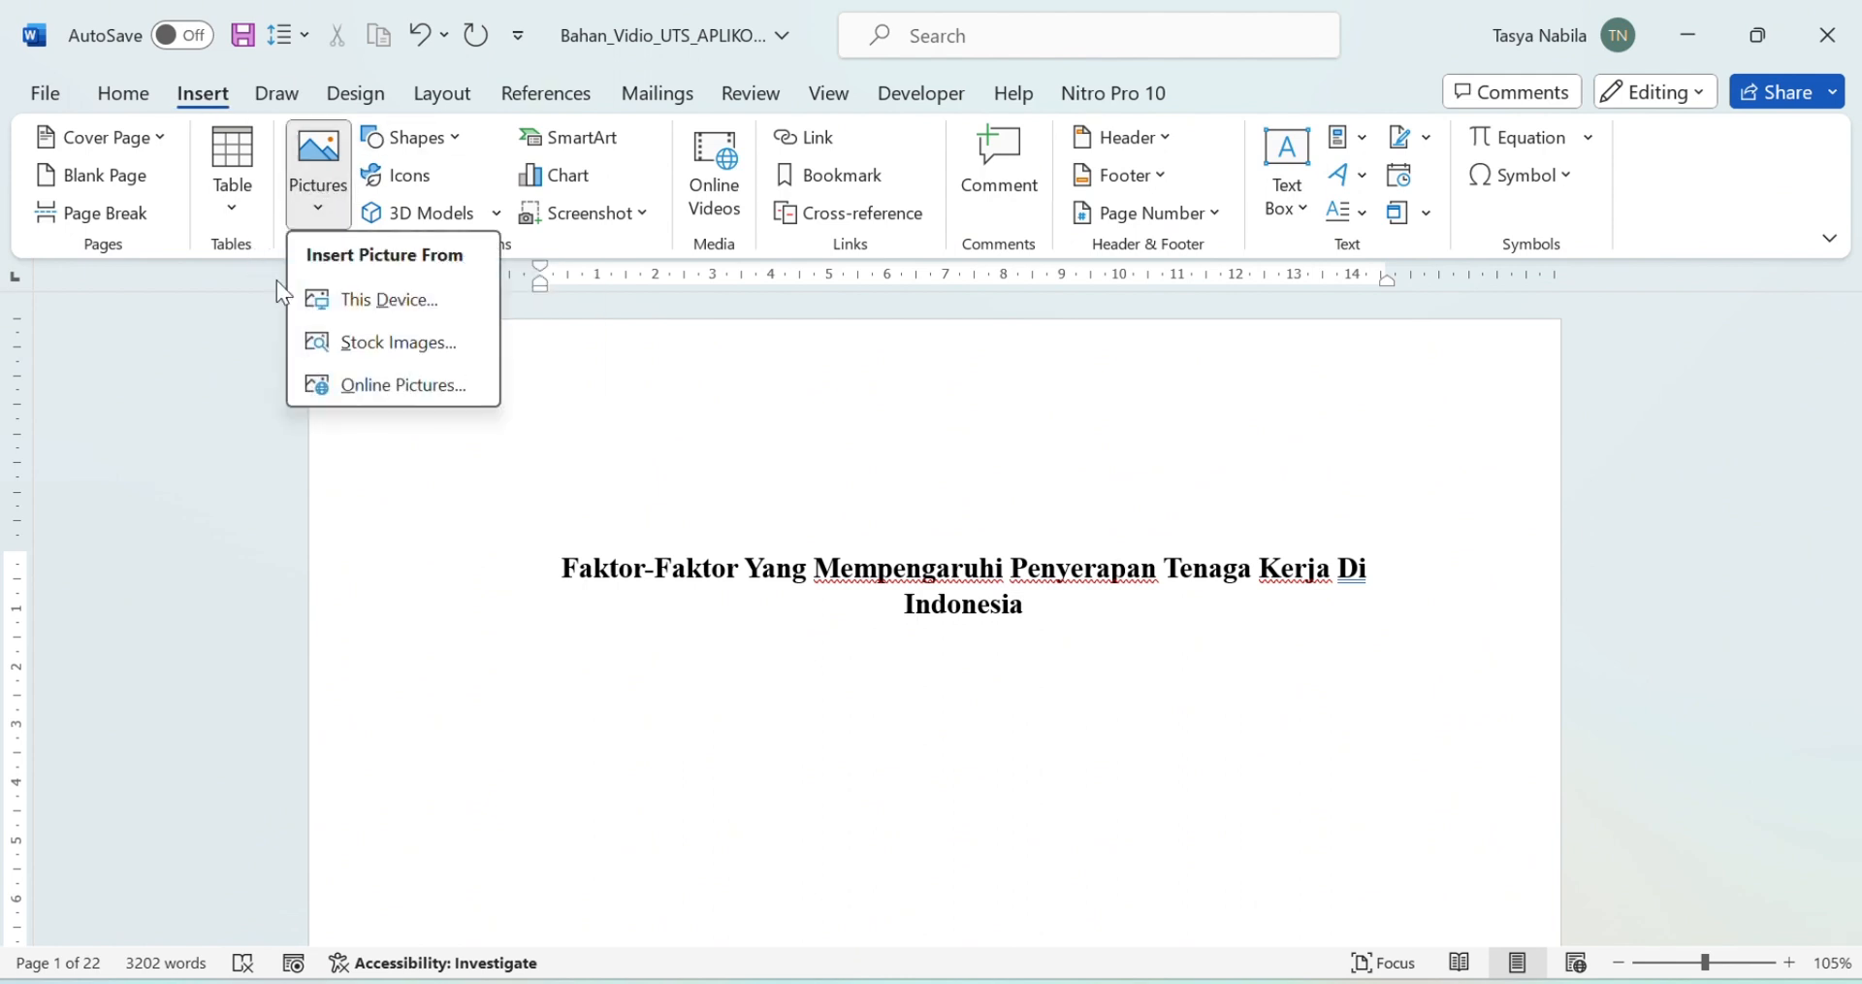
left_click(384, 297)
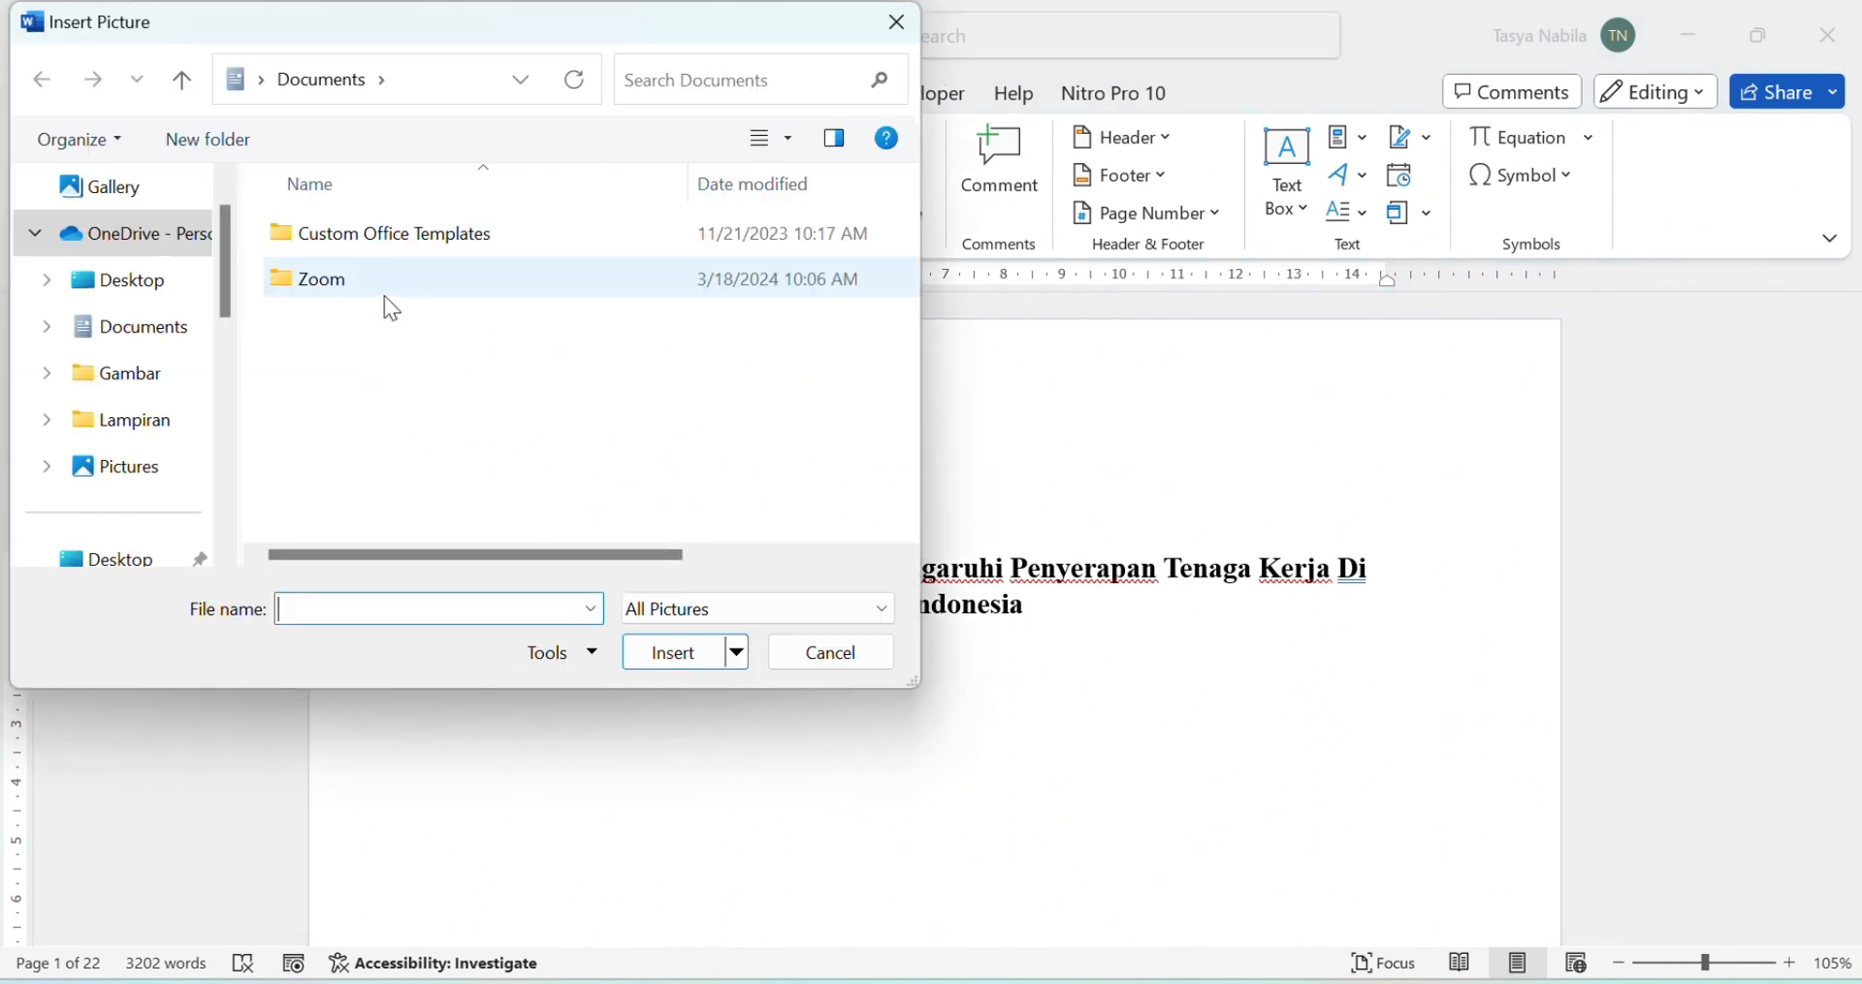
scroll(155, 373, "down", 3)
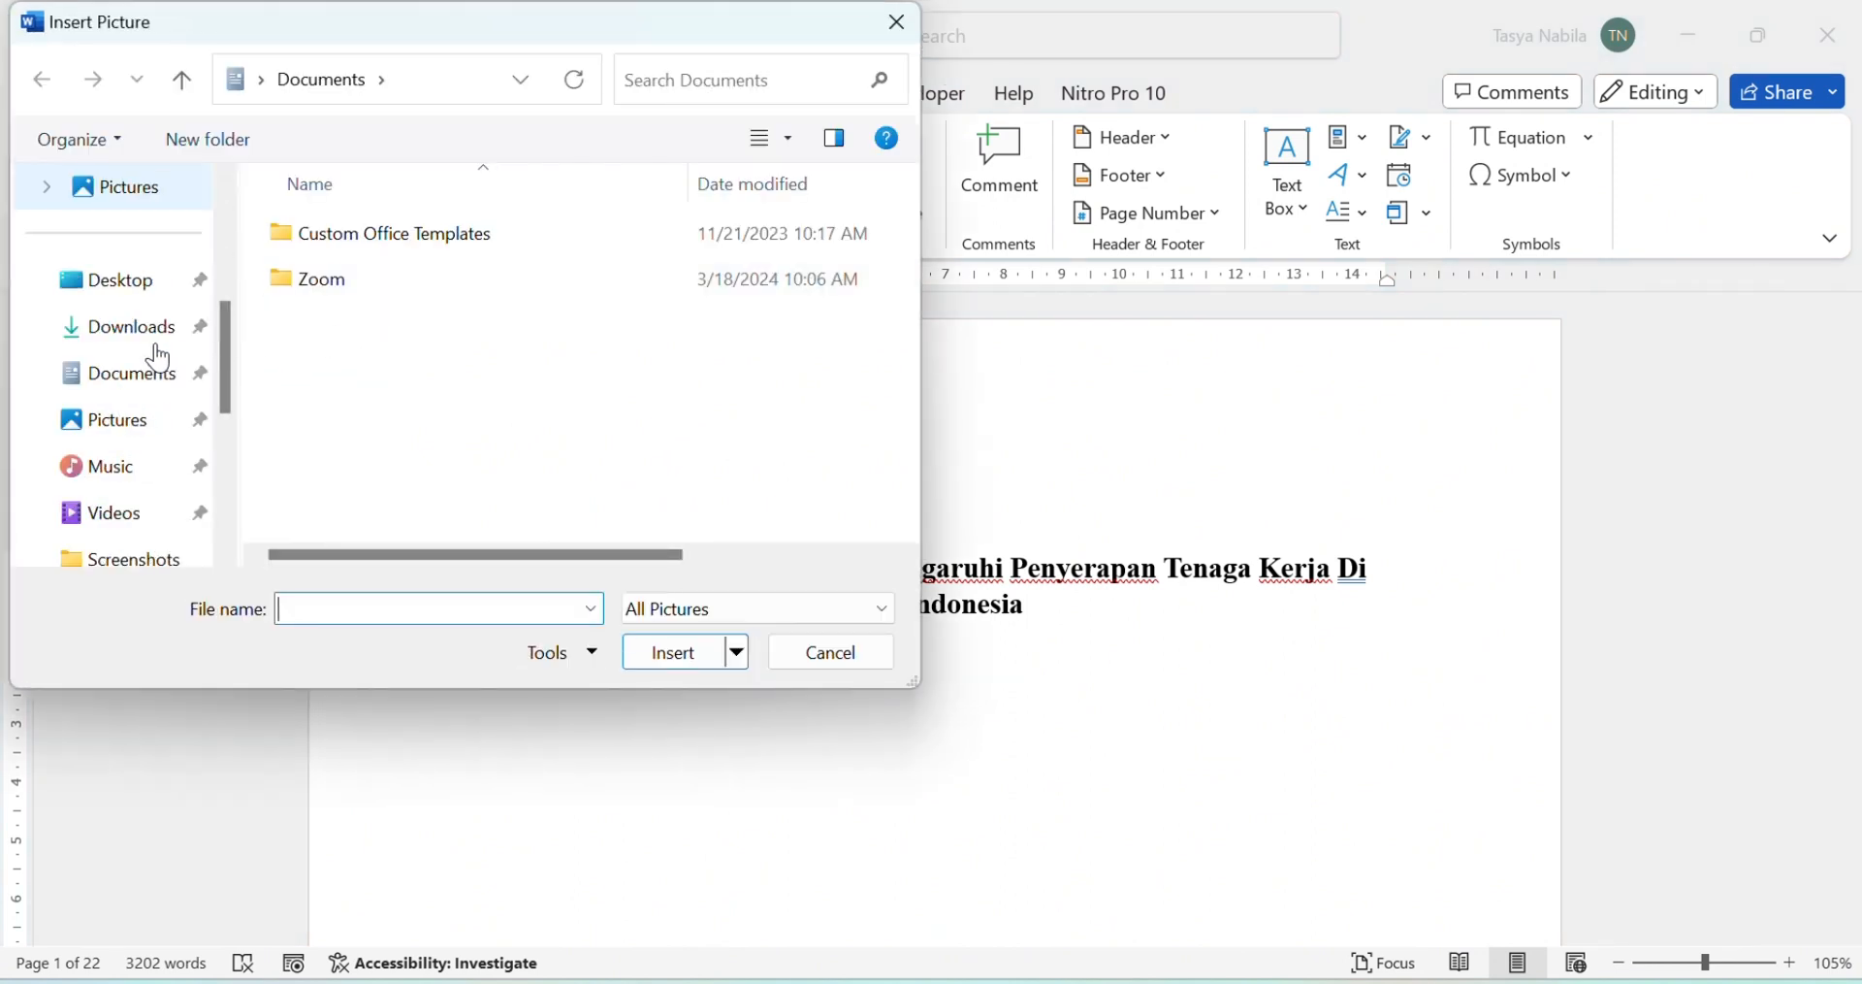
left_click(155, 330)
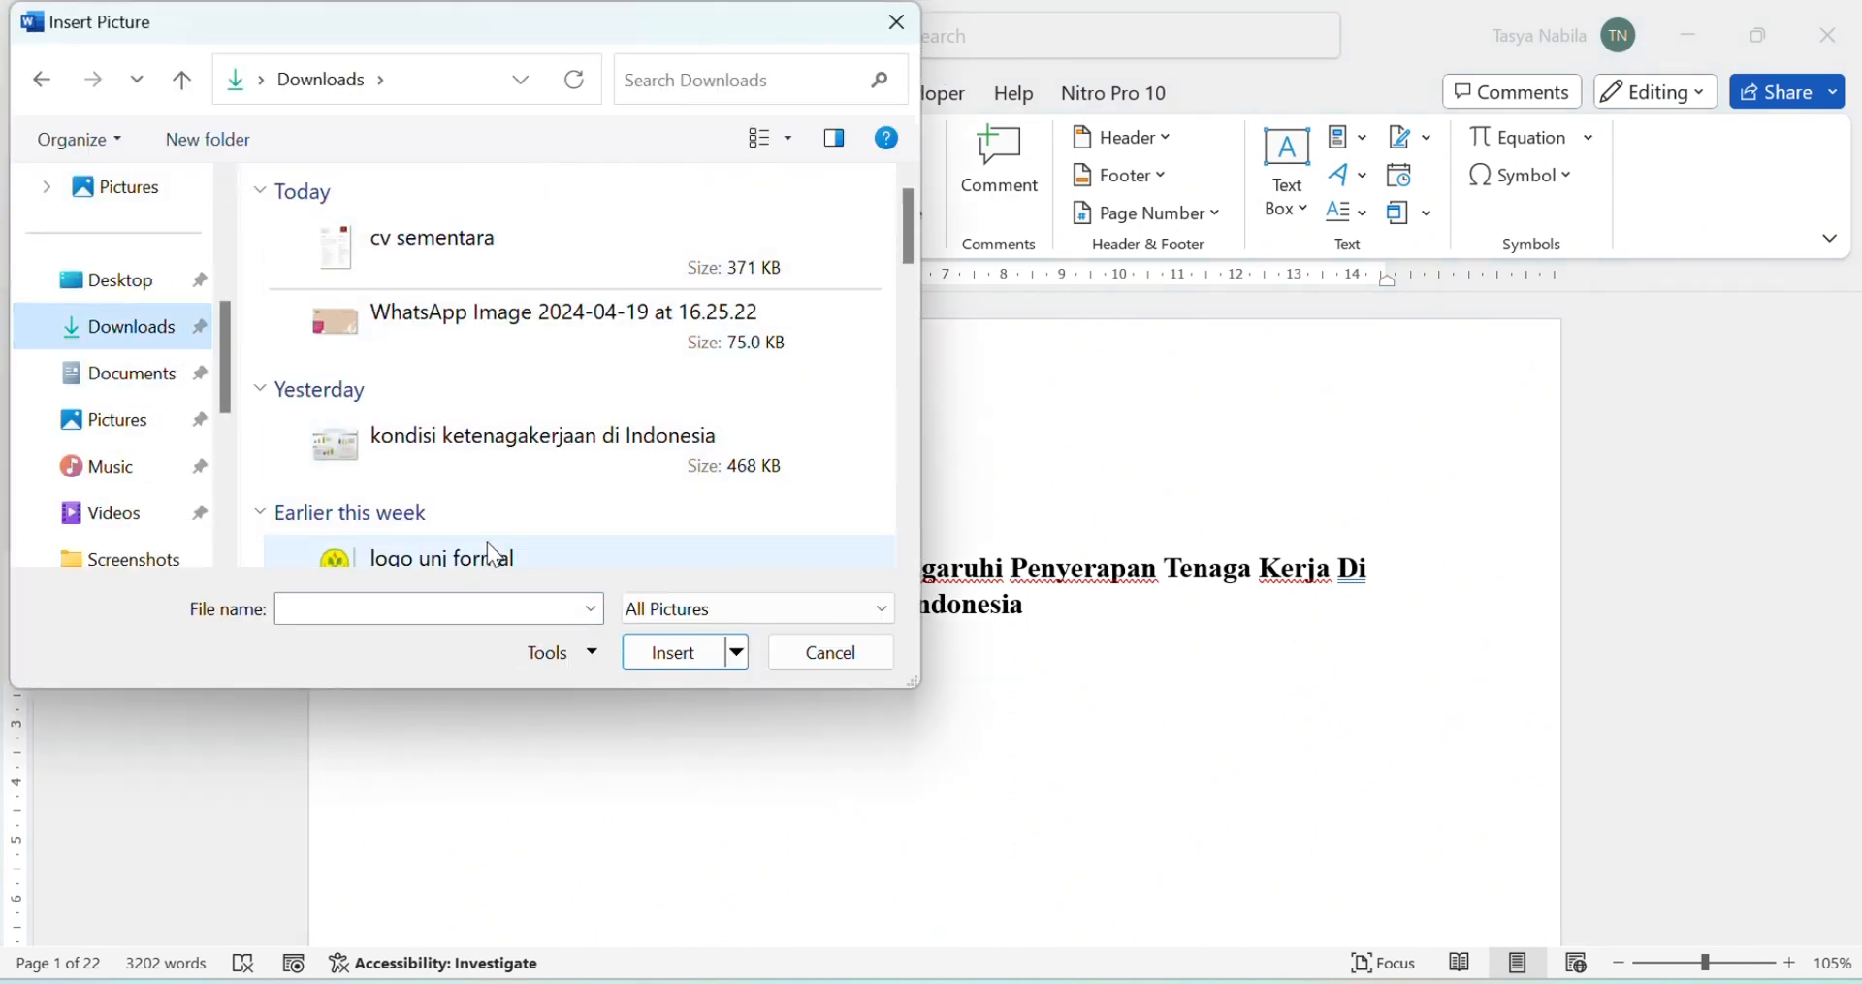
left_click(493, 555)
left_click(684, 647)
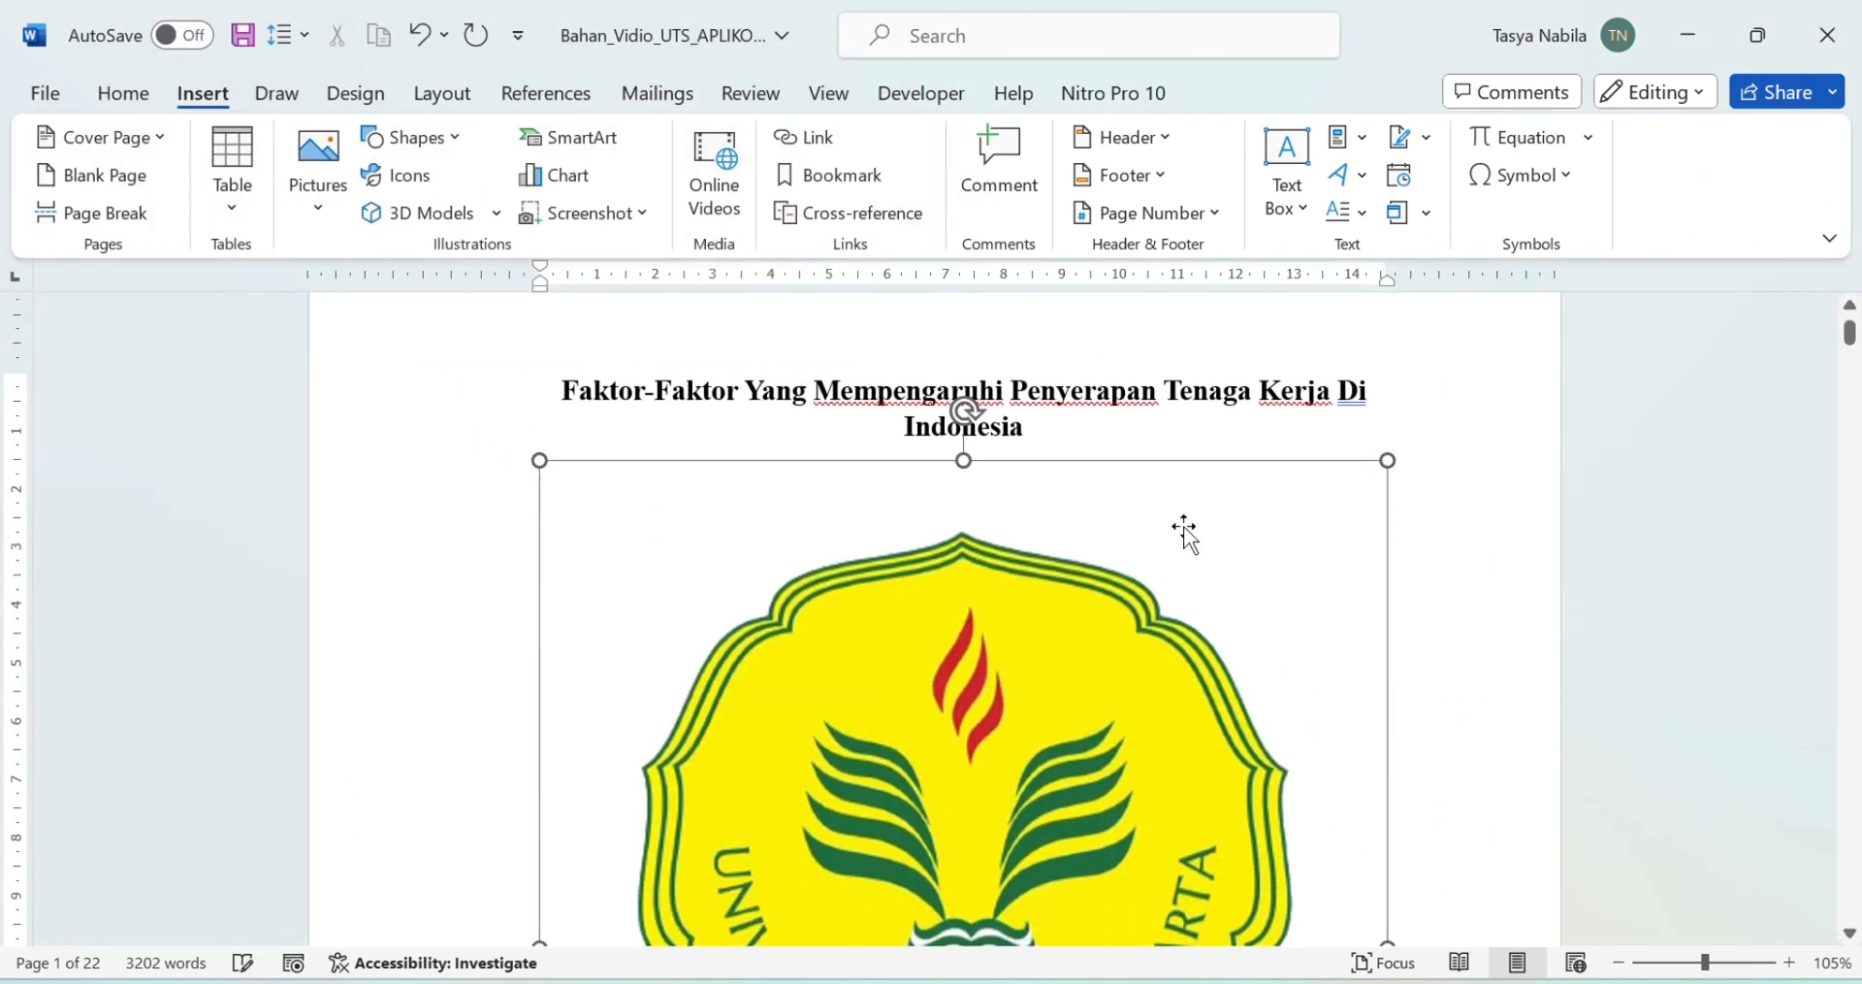
Step: Enlarge the university logo slightly on the cover page
scroll(1201, 516, "down", 7)
scroll(1206, 512, "up", 4)
scroll(1223, 520, "down", 2)
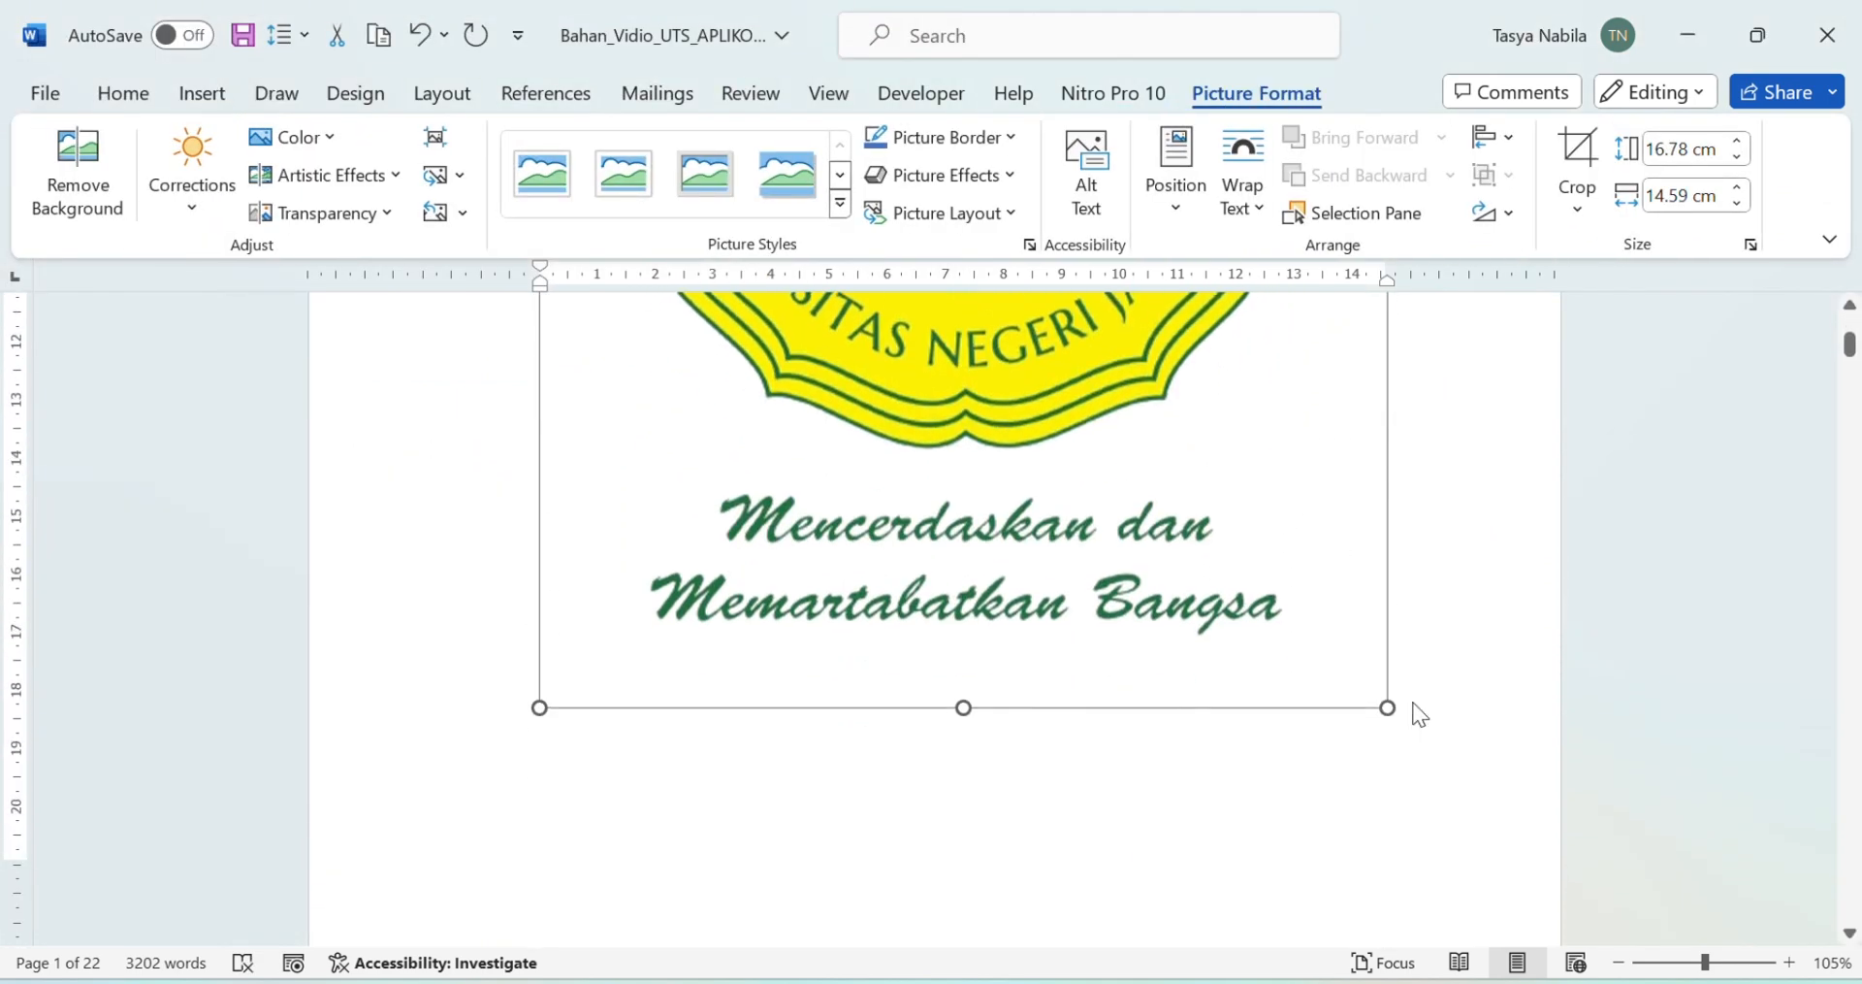
left_click_drag(1385, 707, 1135, 469)
scroll(1339, 553, "up", 4)
scroll(1293, 734, "down", 2)
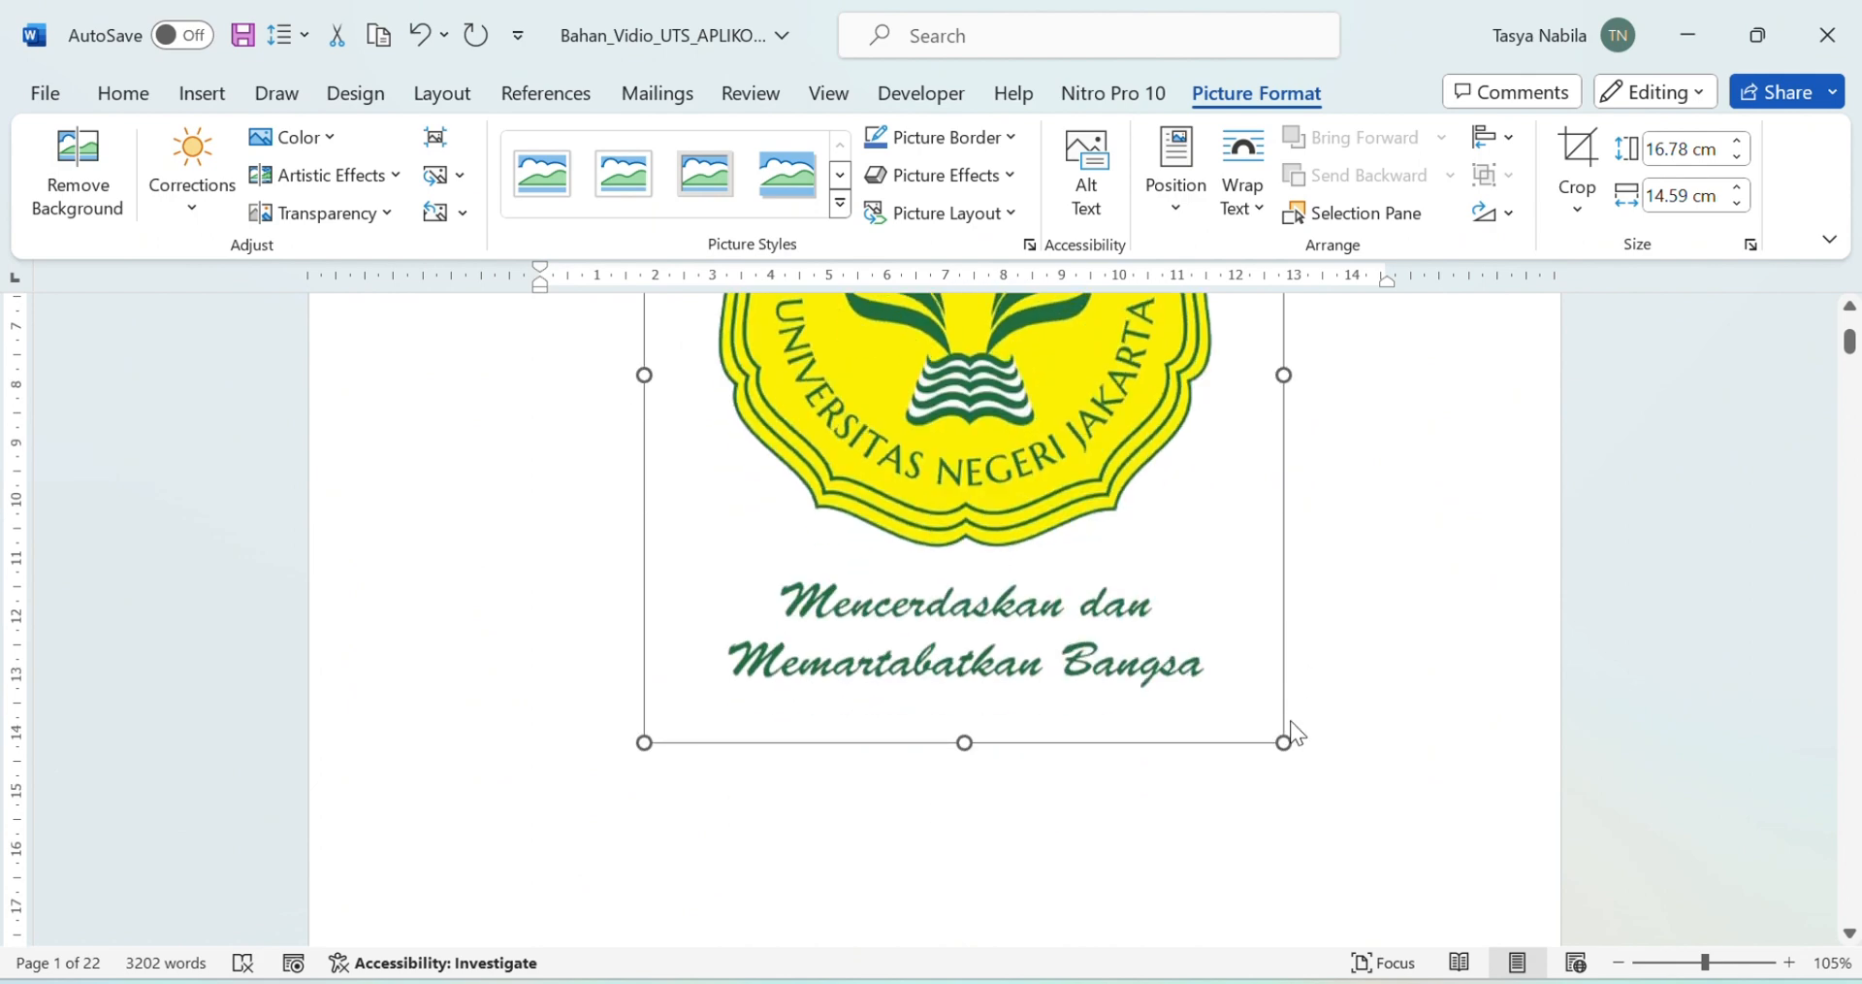
left_click_drag(1285, 742, 1110, 540)
scroll(1351, 520, "down", 4)
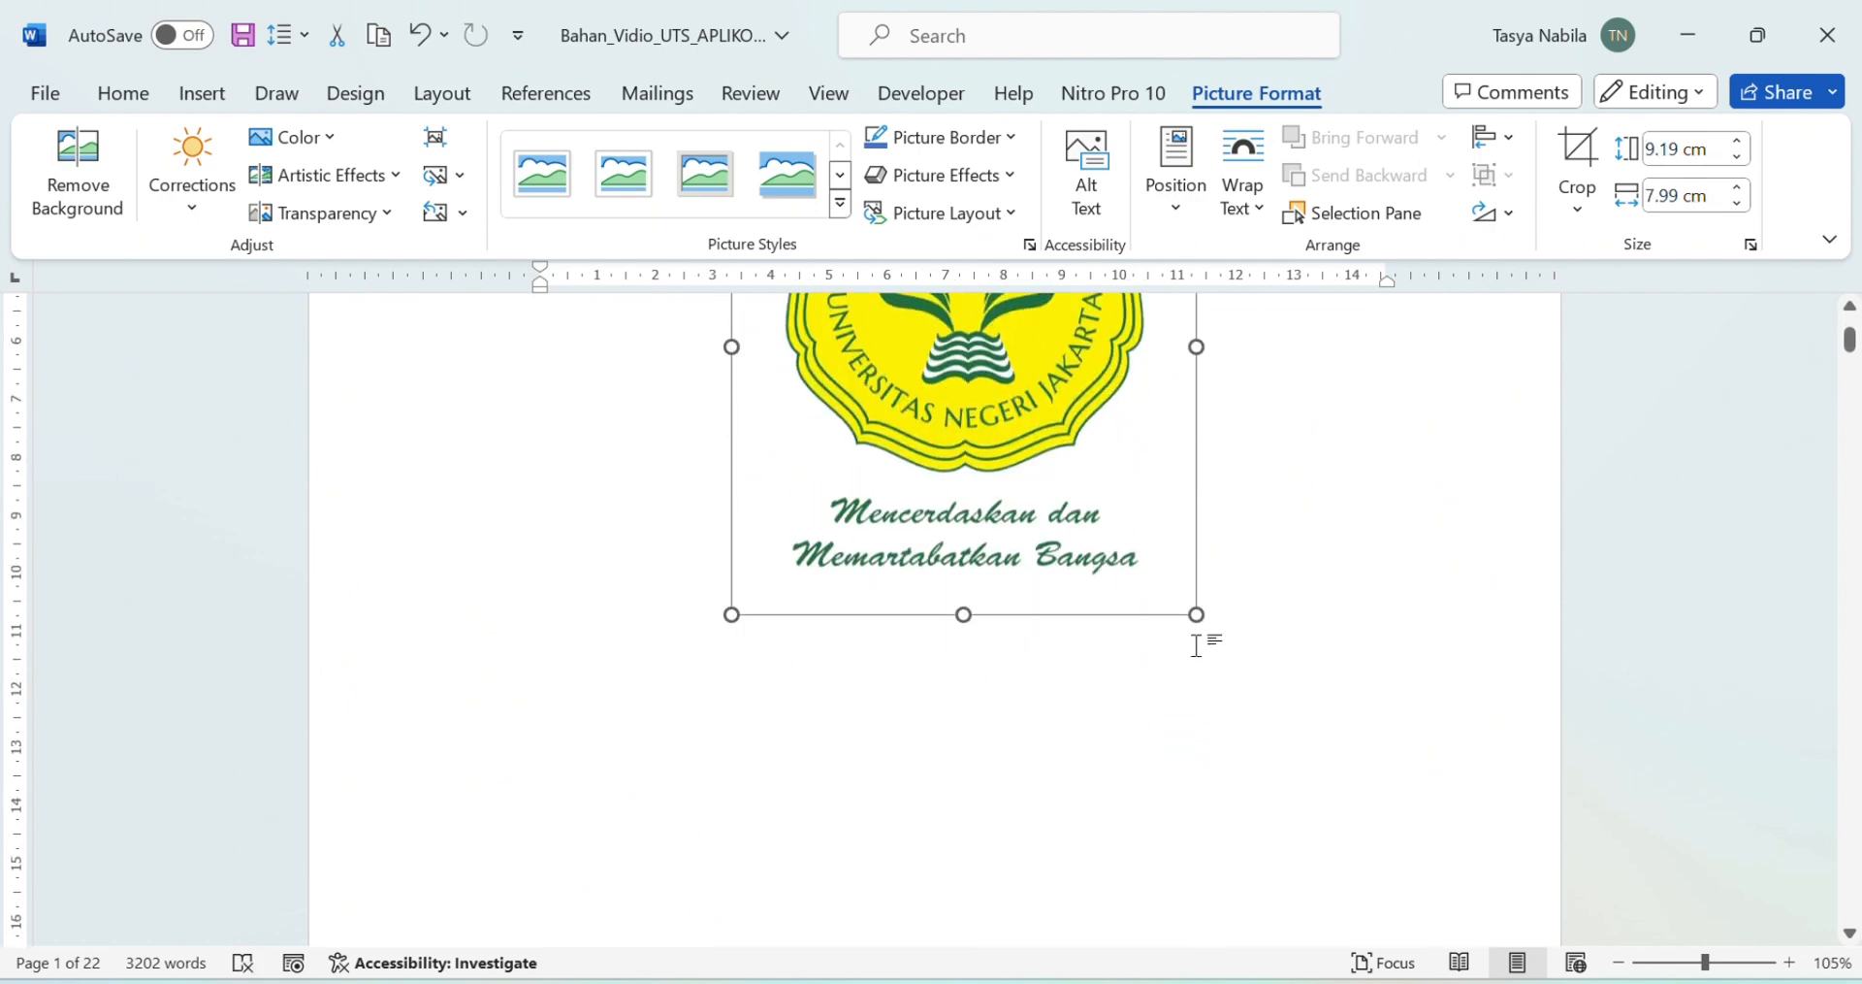
left_click_drag(1196, 614, 1064, 458)
scroll(1413, 520, "up", 5)
scroll(1191, 658, "down", 4)
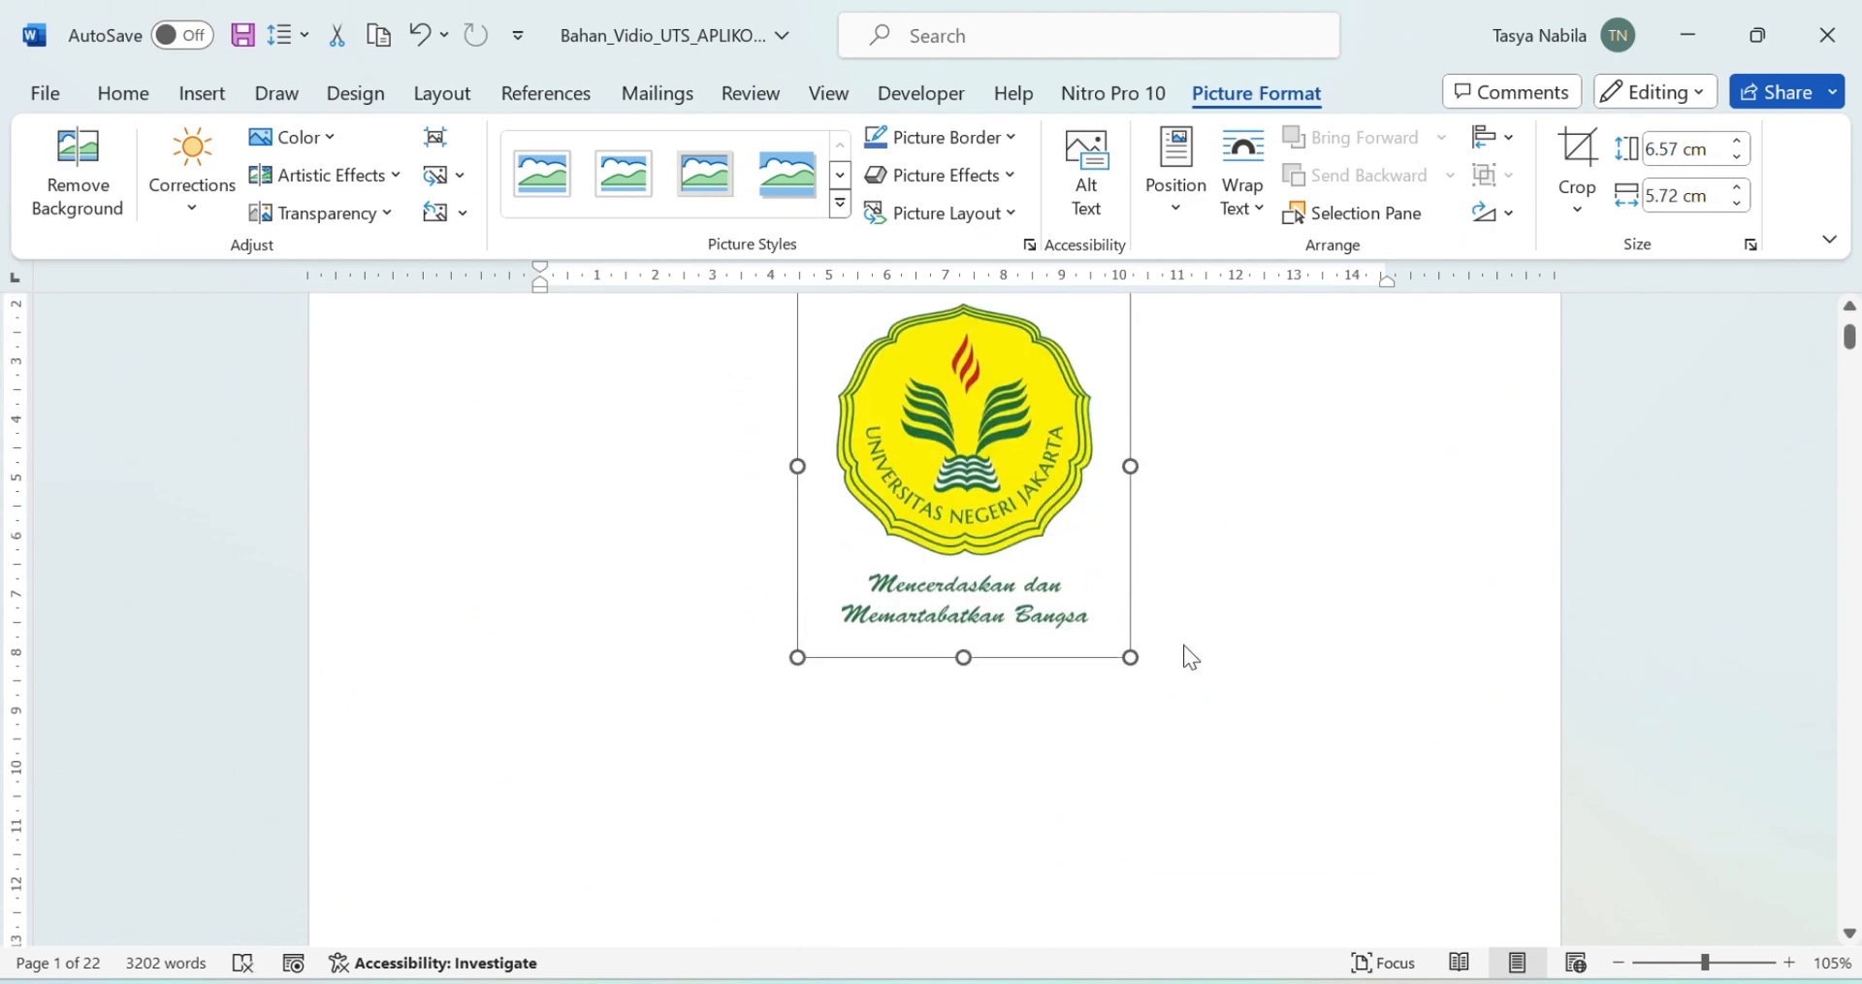
left_click_drag(1131, 657, 1139, 665)
left_click(1125, 721)
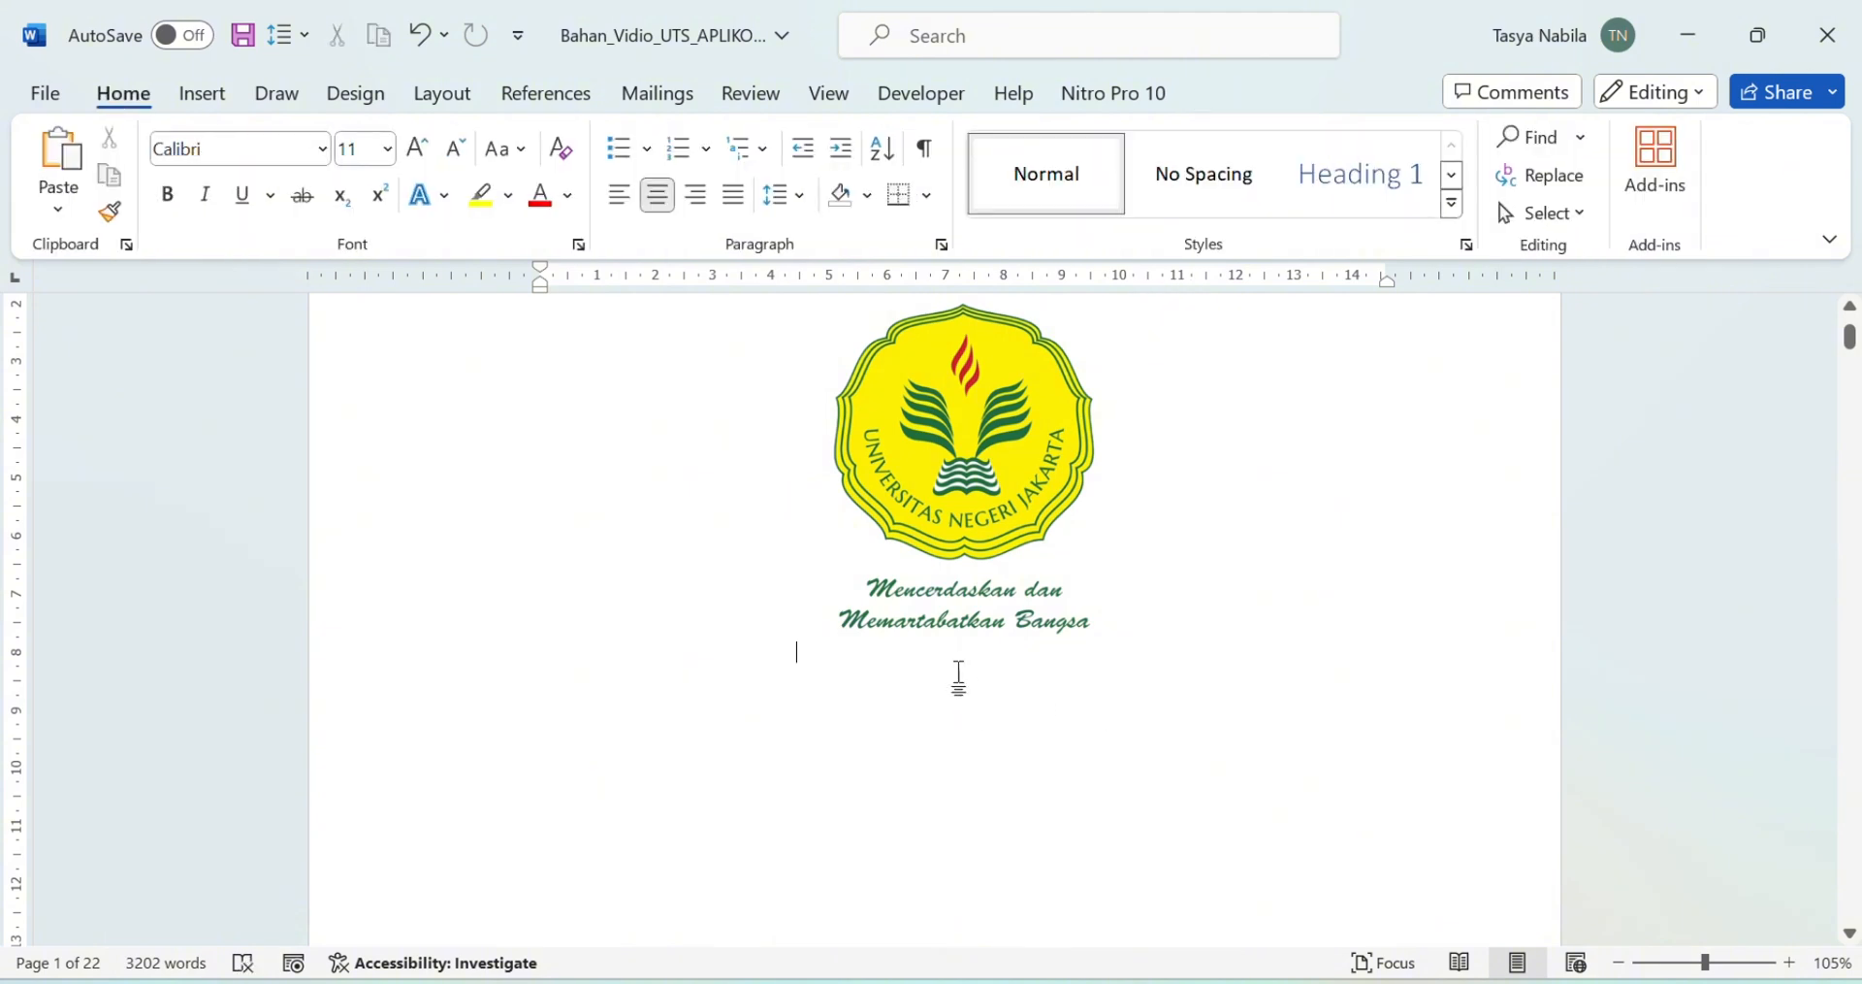
Step: Keep the logo centred and put the caret on the empty line below the motto
left_click(626, 196)
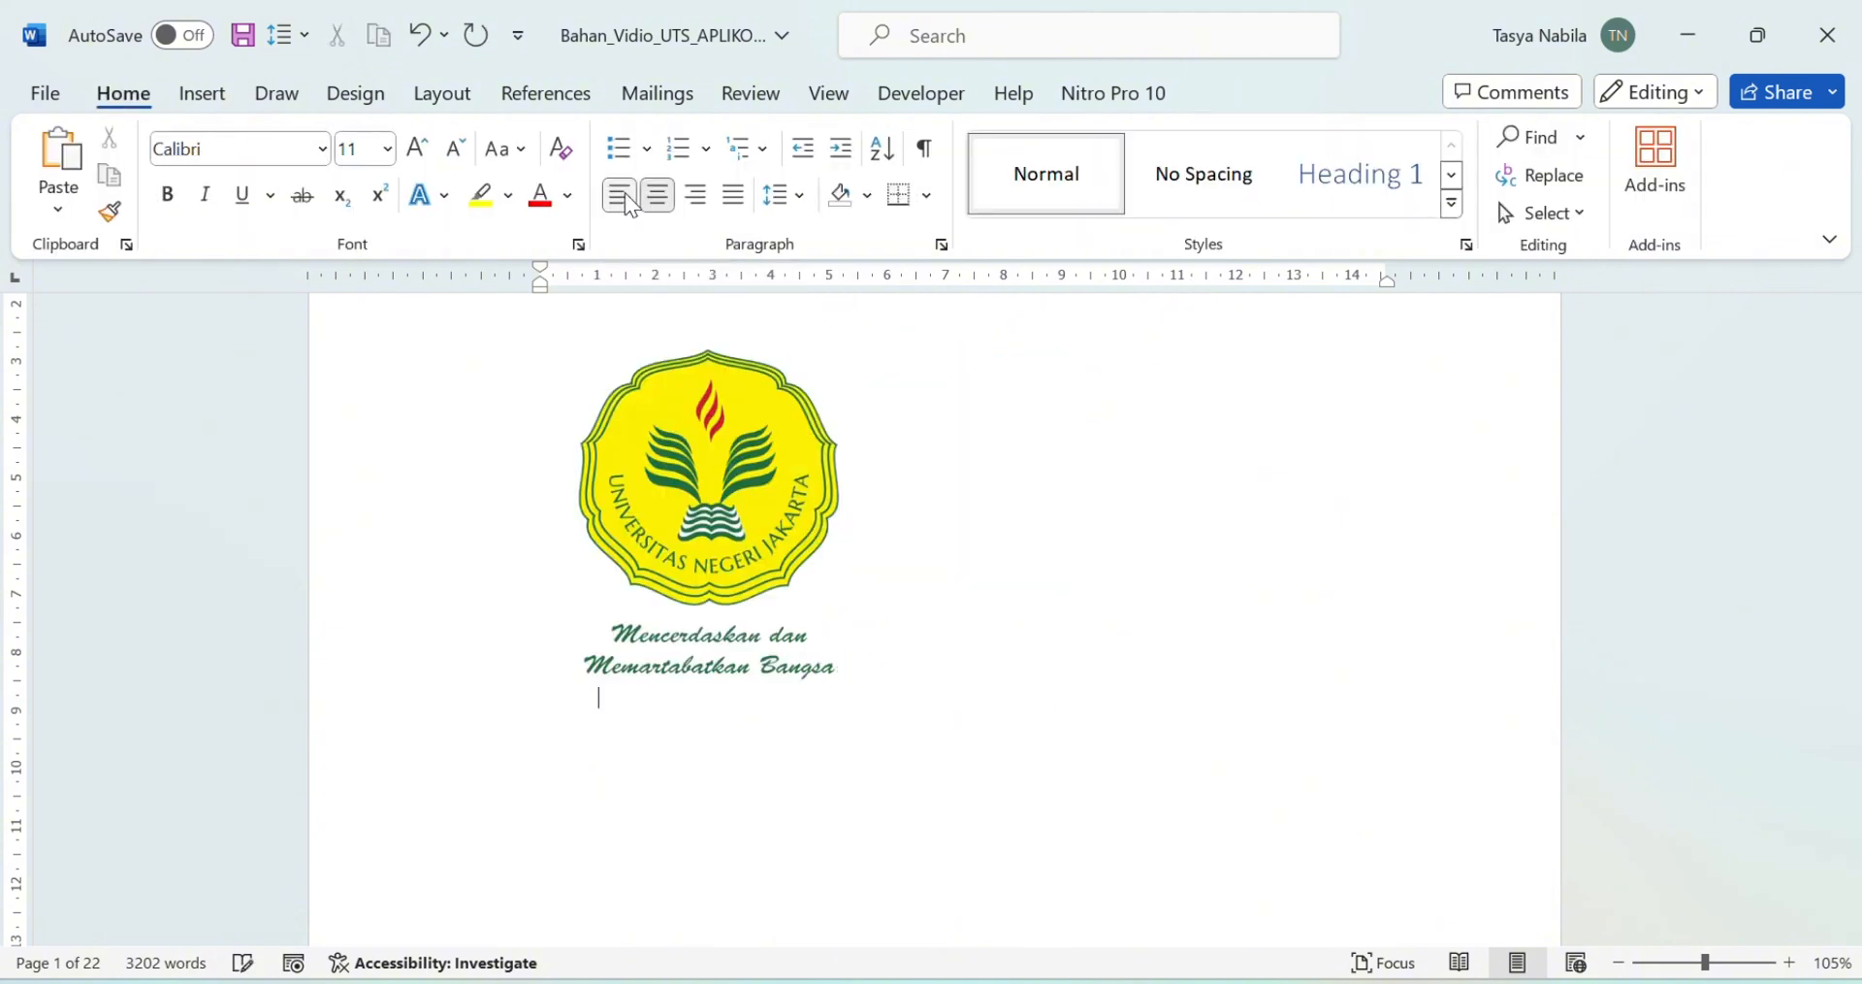
left_click(658, 195)
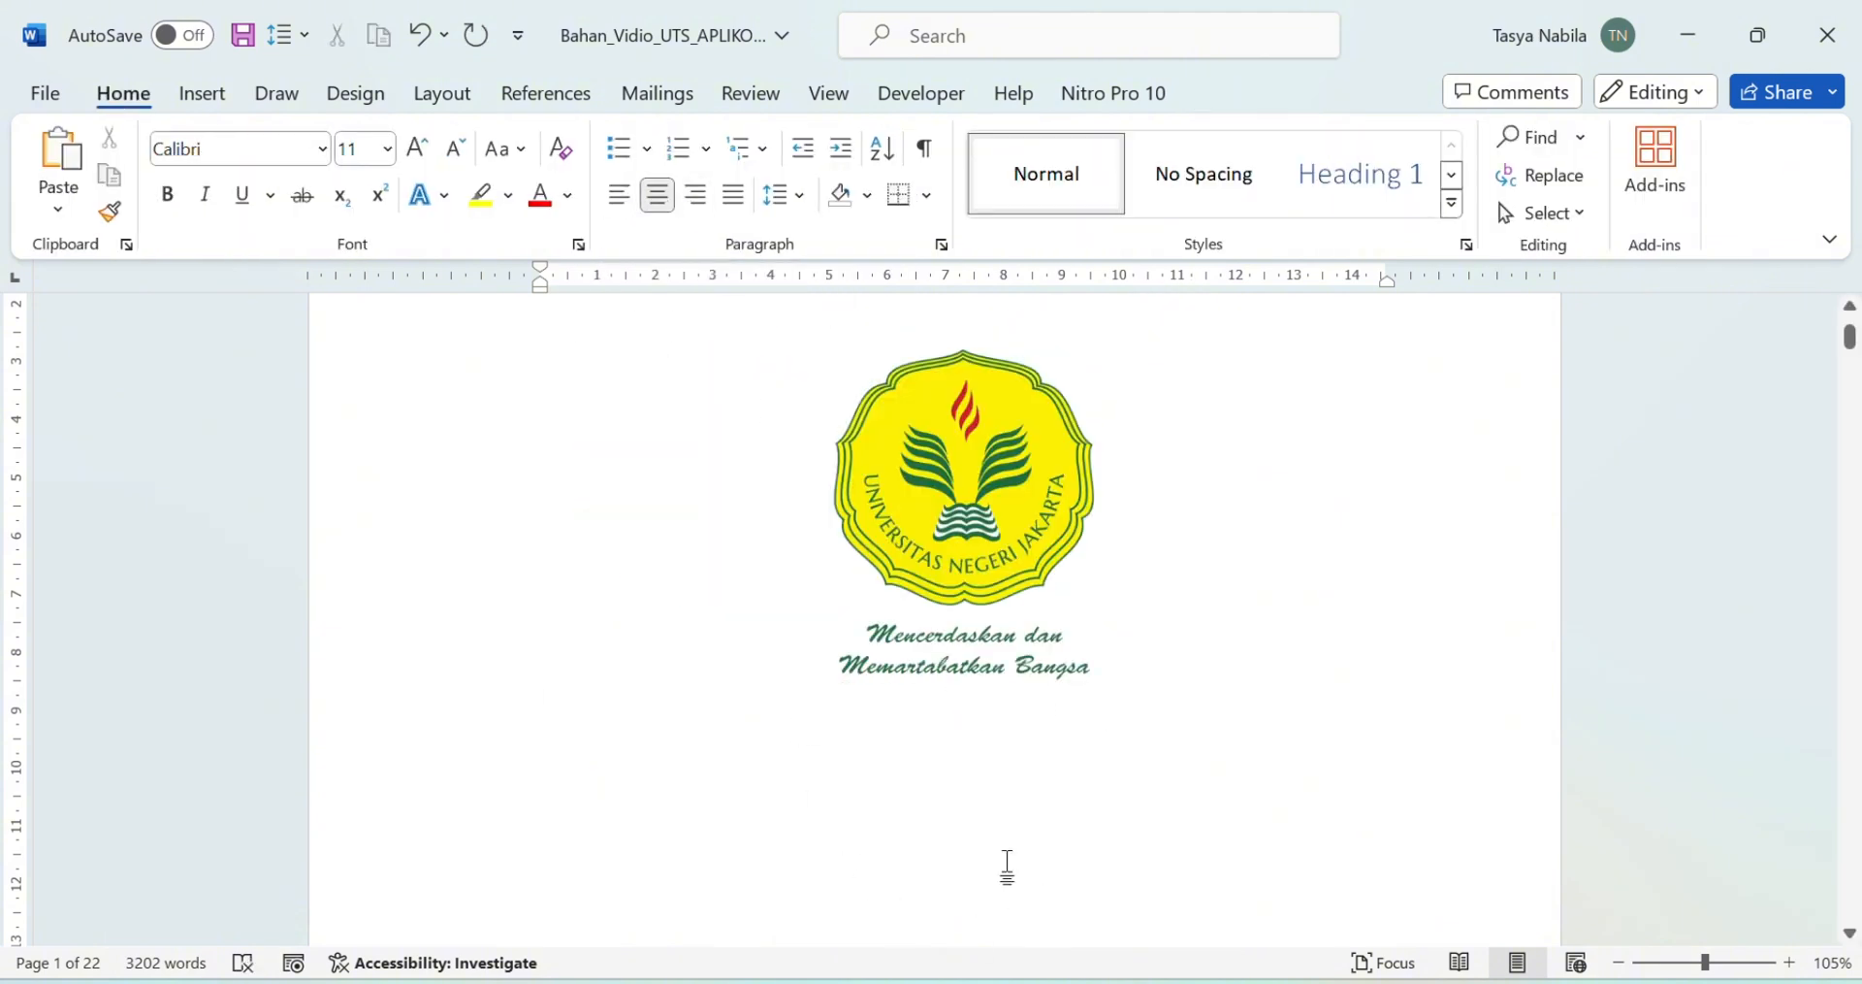
left_click(1068, 761)
left_click(1206, 785)
left_click(1154, 737)
Step: Left-align the line and type the Dosen Pengampu lecturer line and 'Disusun Oleh :'
key("ctrl+l")
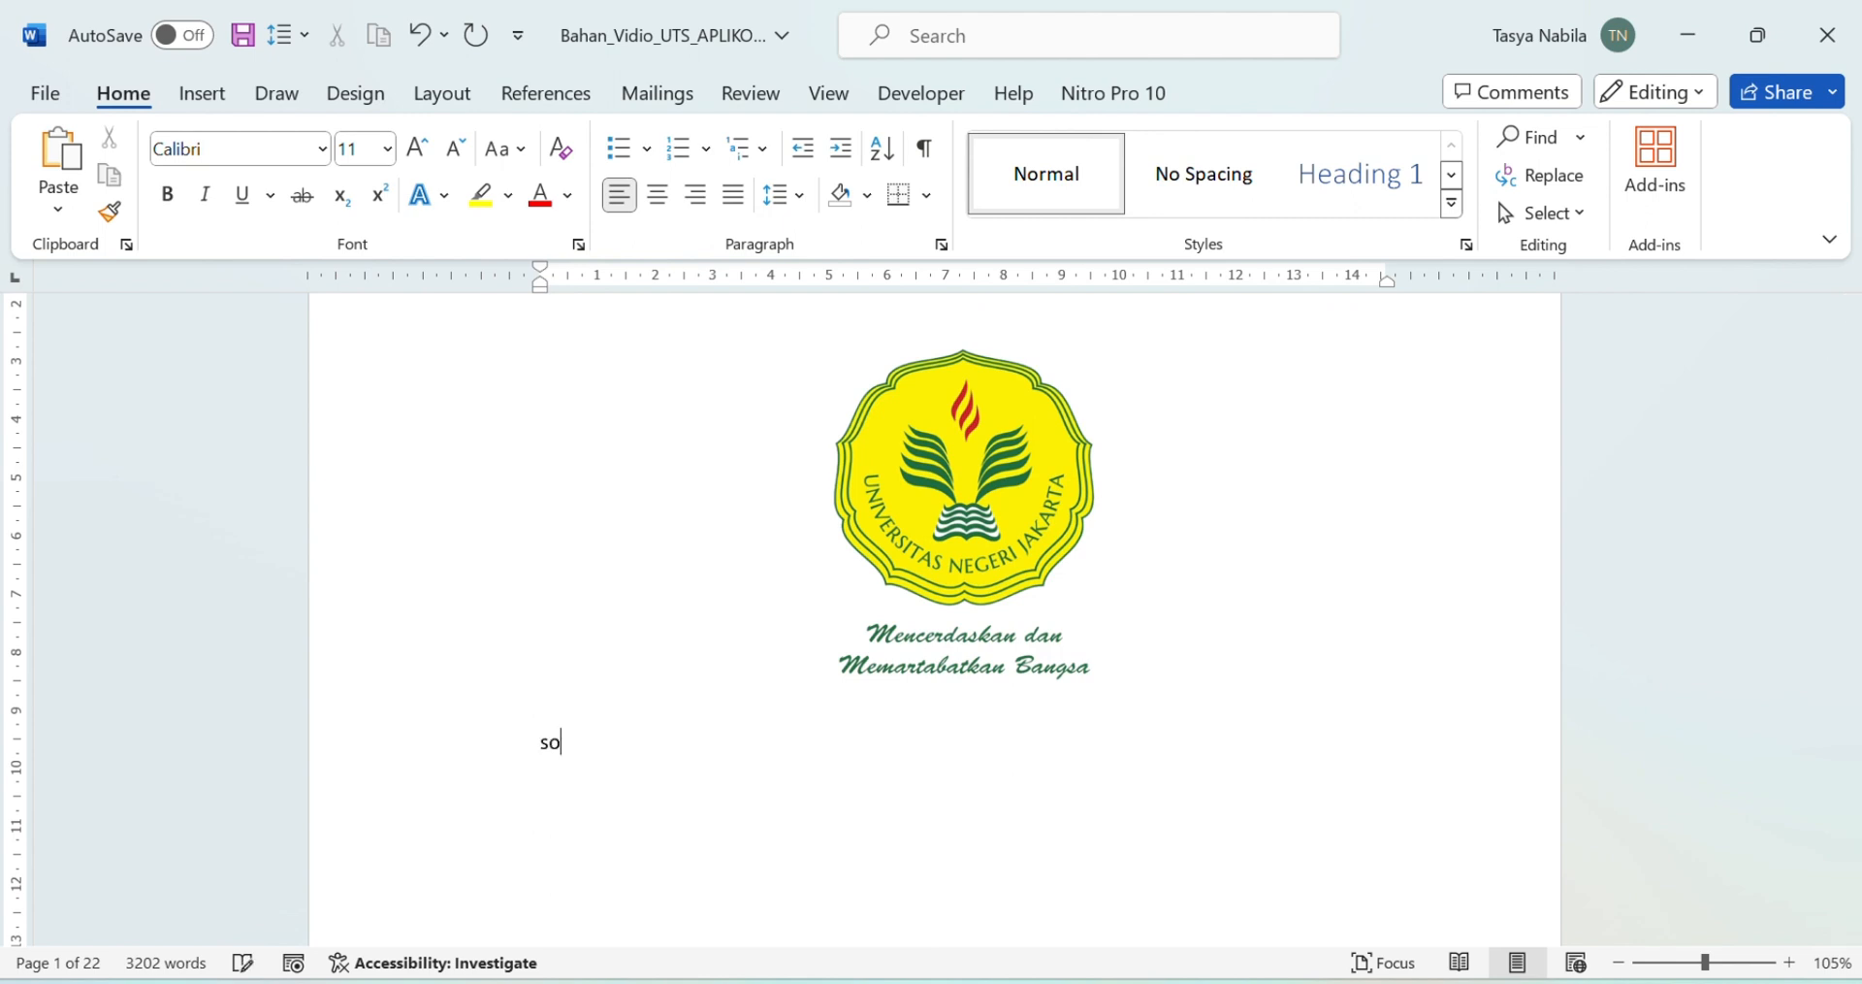
key("BackSpace")
key("Caps_Lock")
type("Dosen Pengampu :")
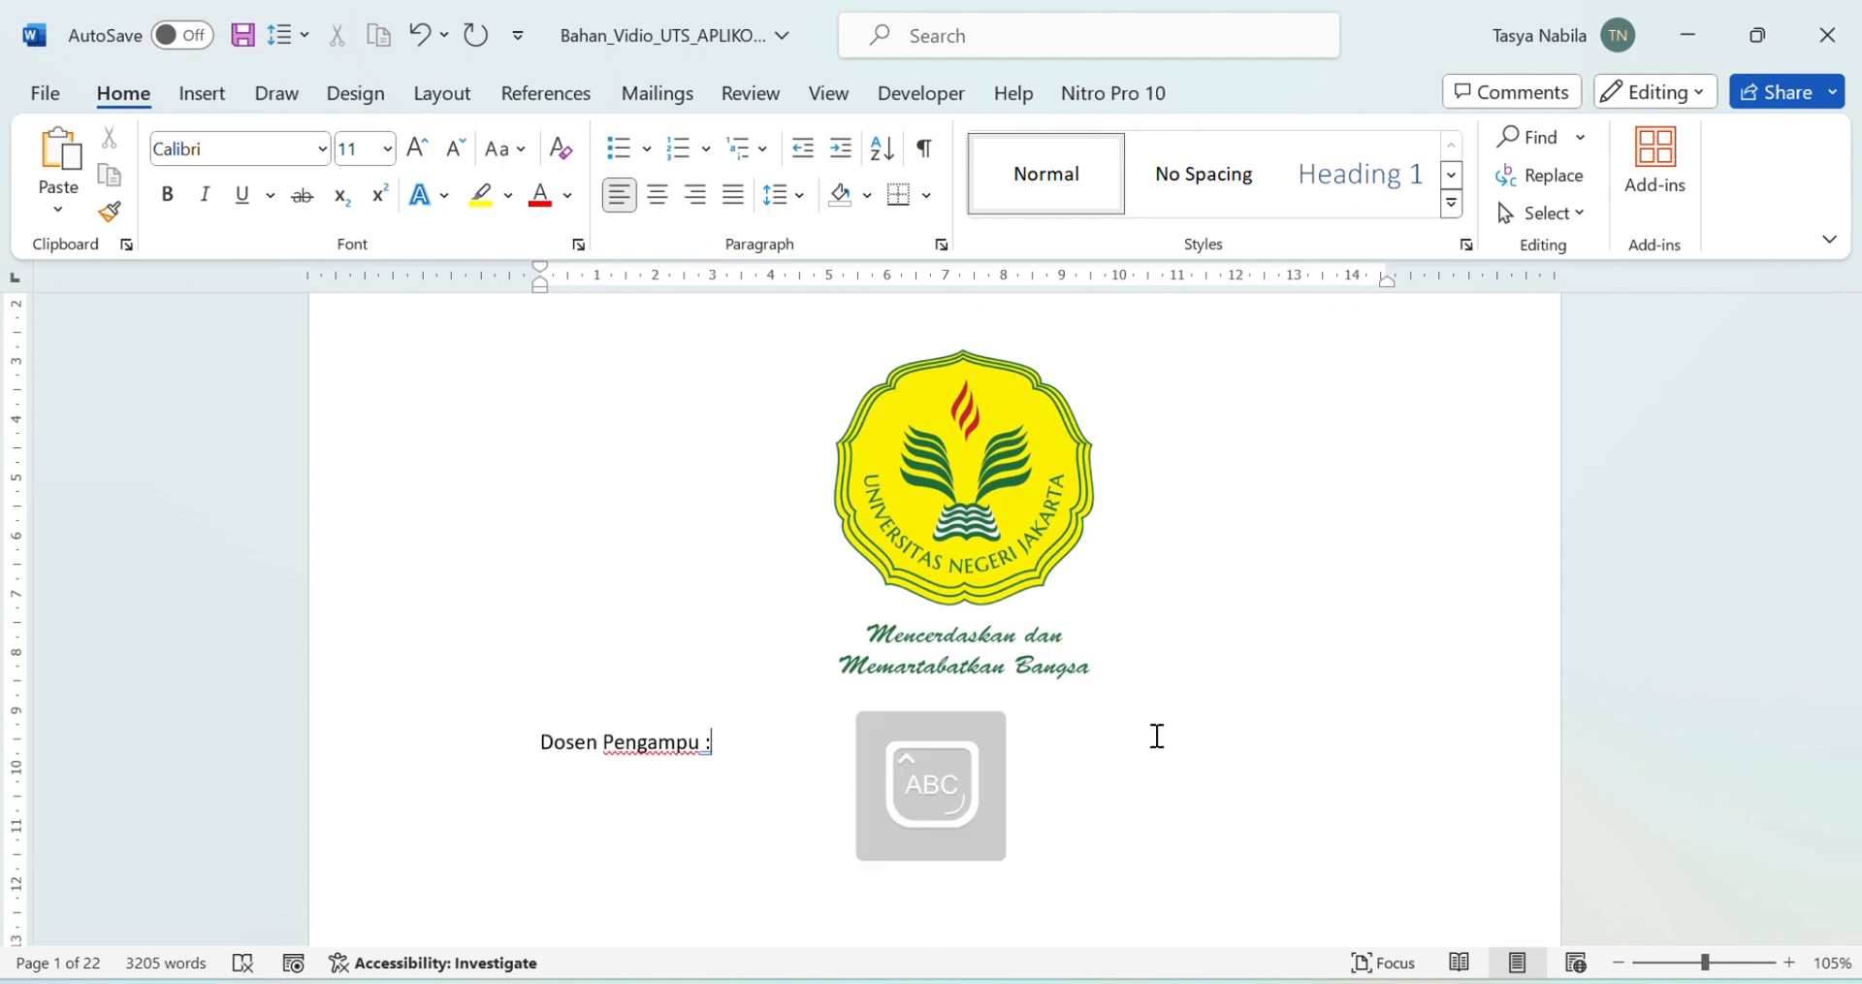
key("Return")
type("D")
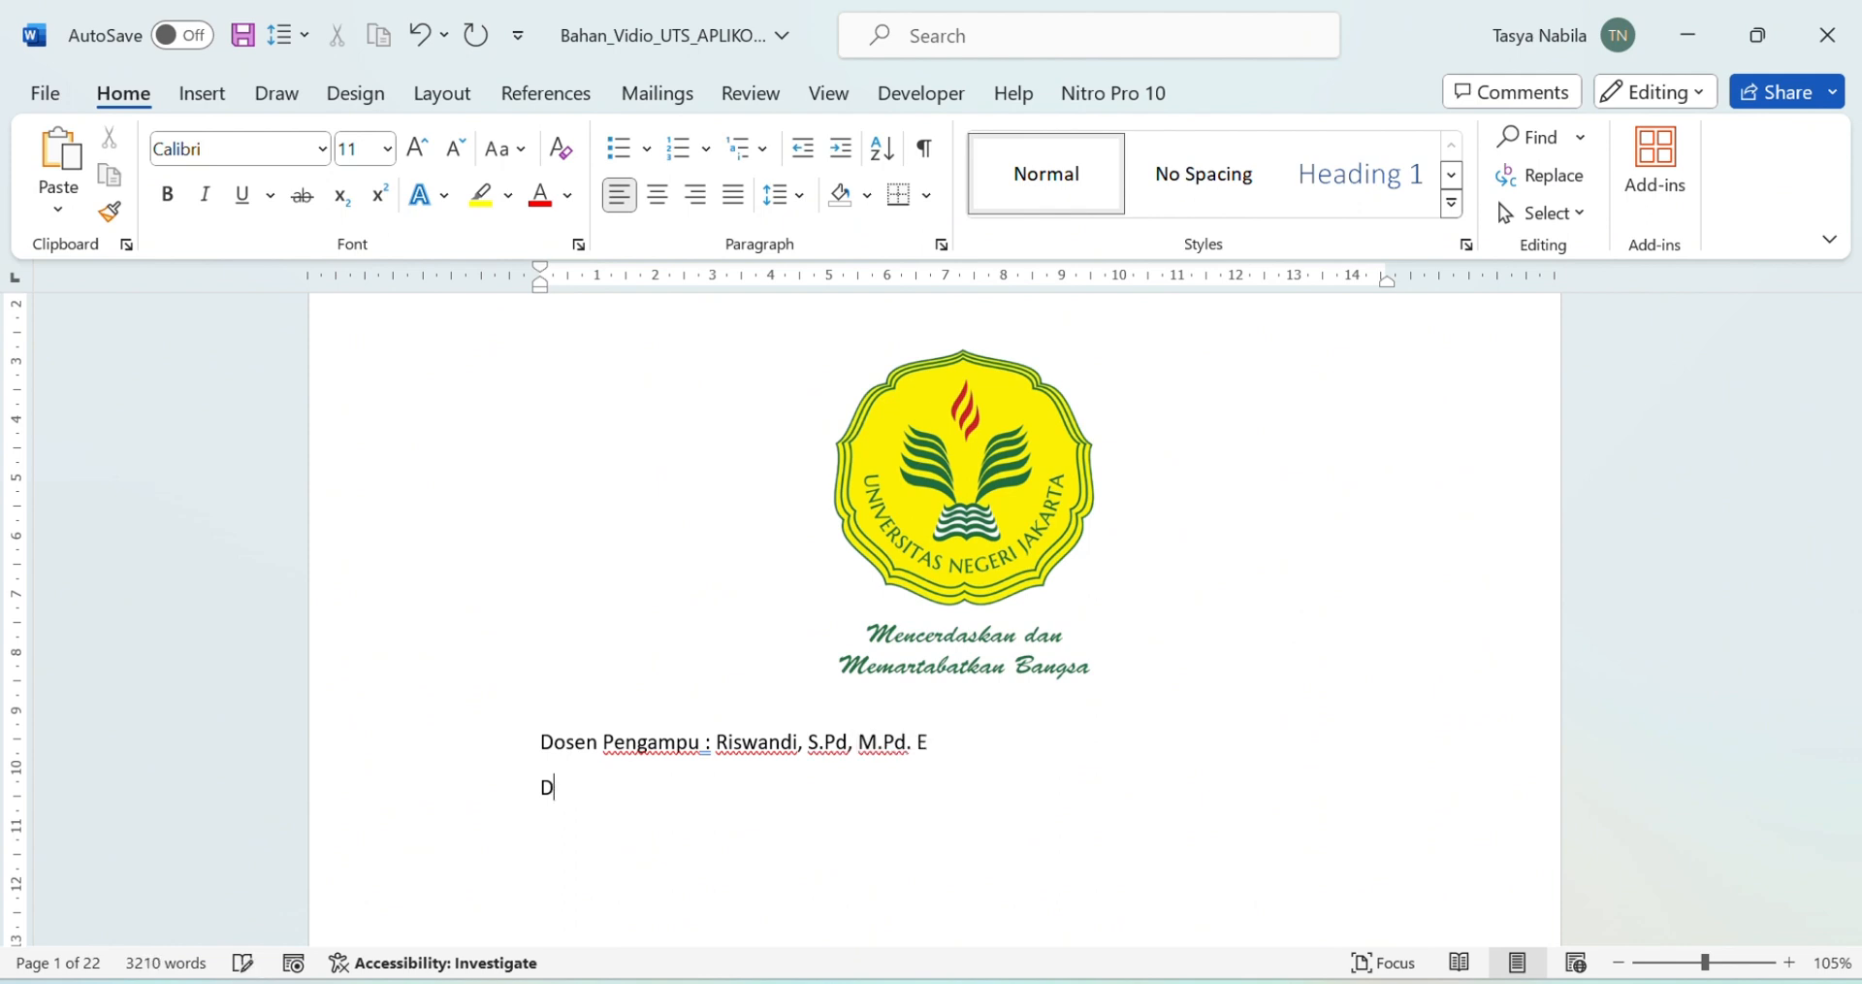
type("isusun Oleh :")
key("Return")
Step: Add the student's name and corrected student number (NIM) lines below
key("Return")
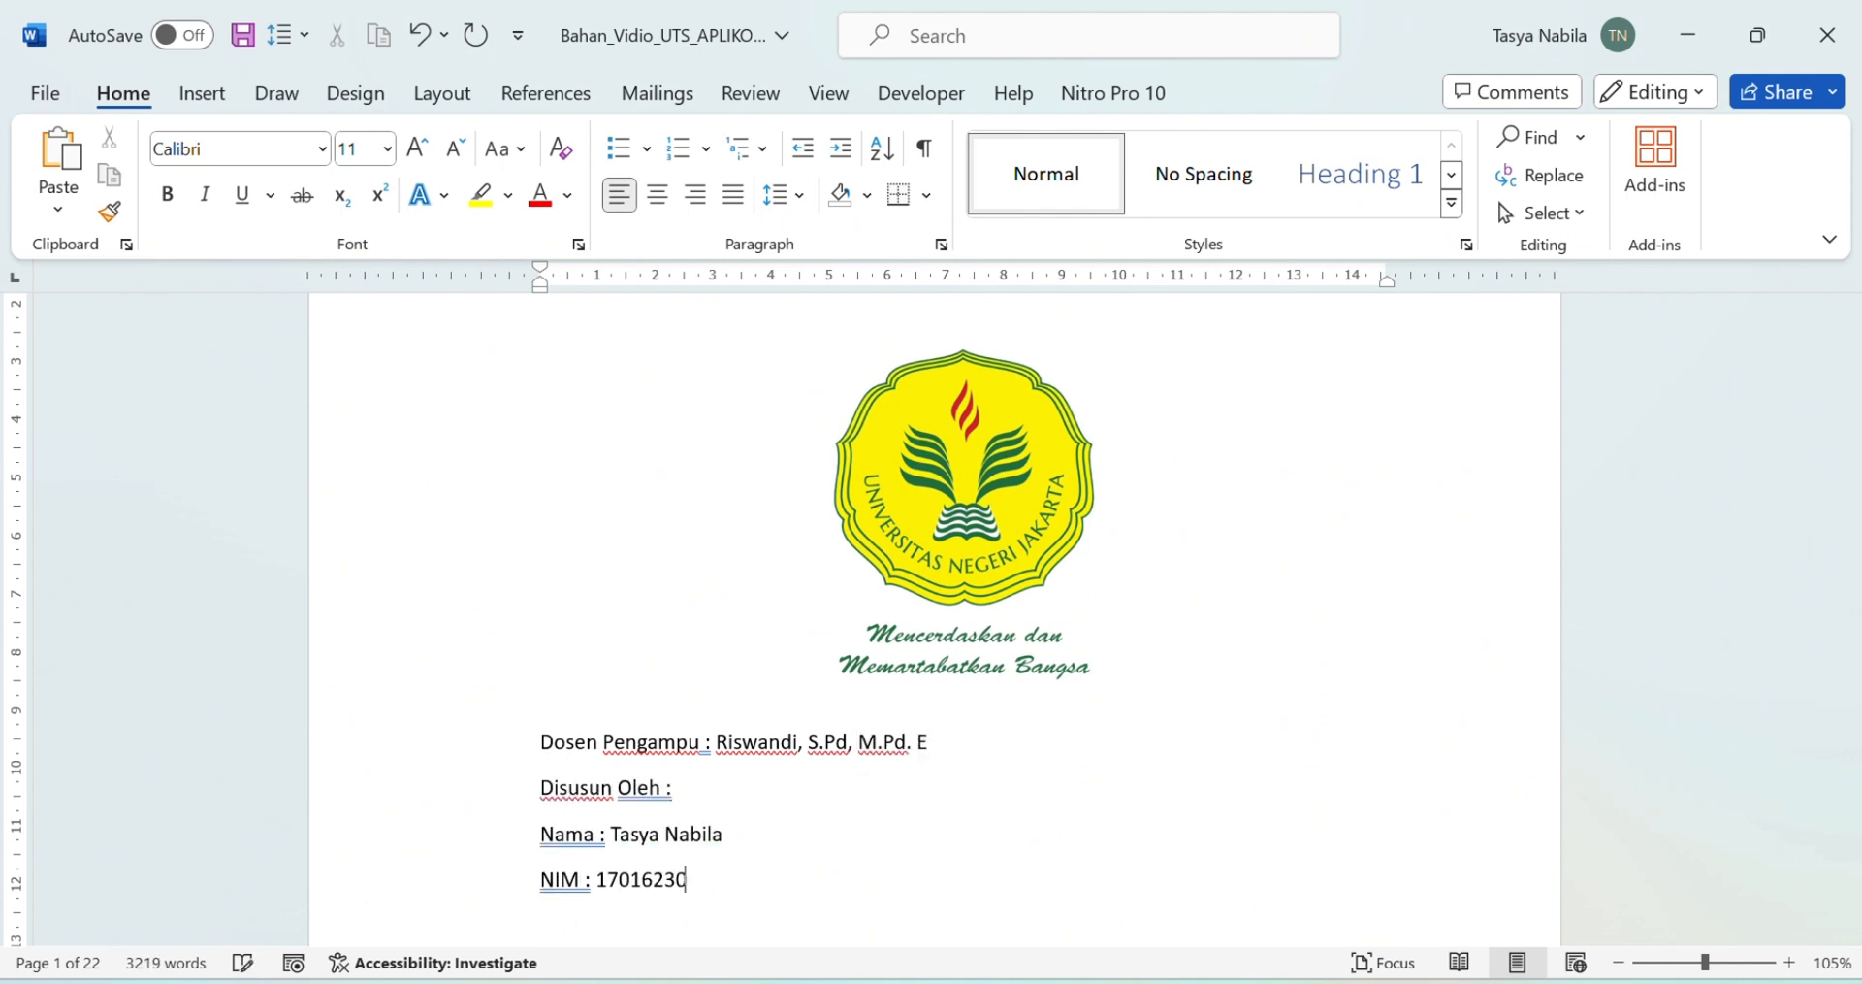
key("ctrl+z")
key("Caps_Lock")
key("Caps_Lock")
type("N")
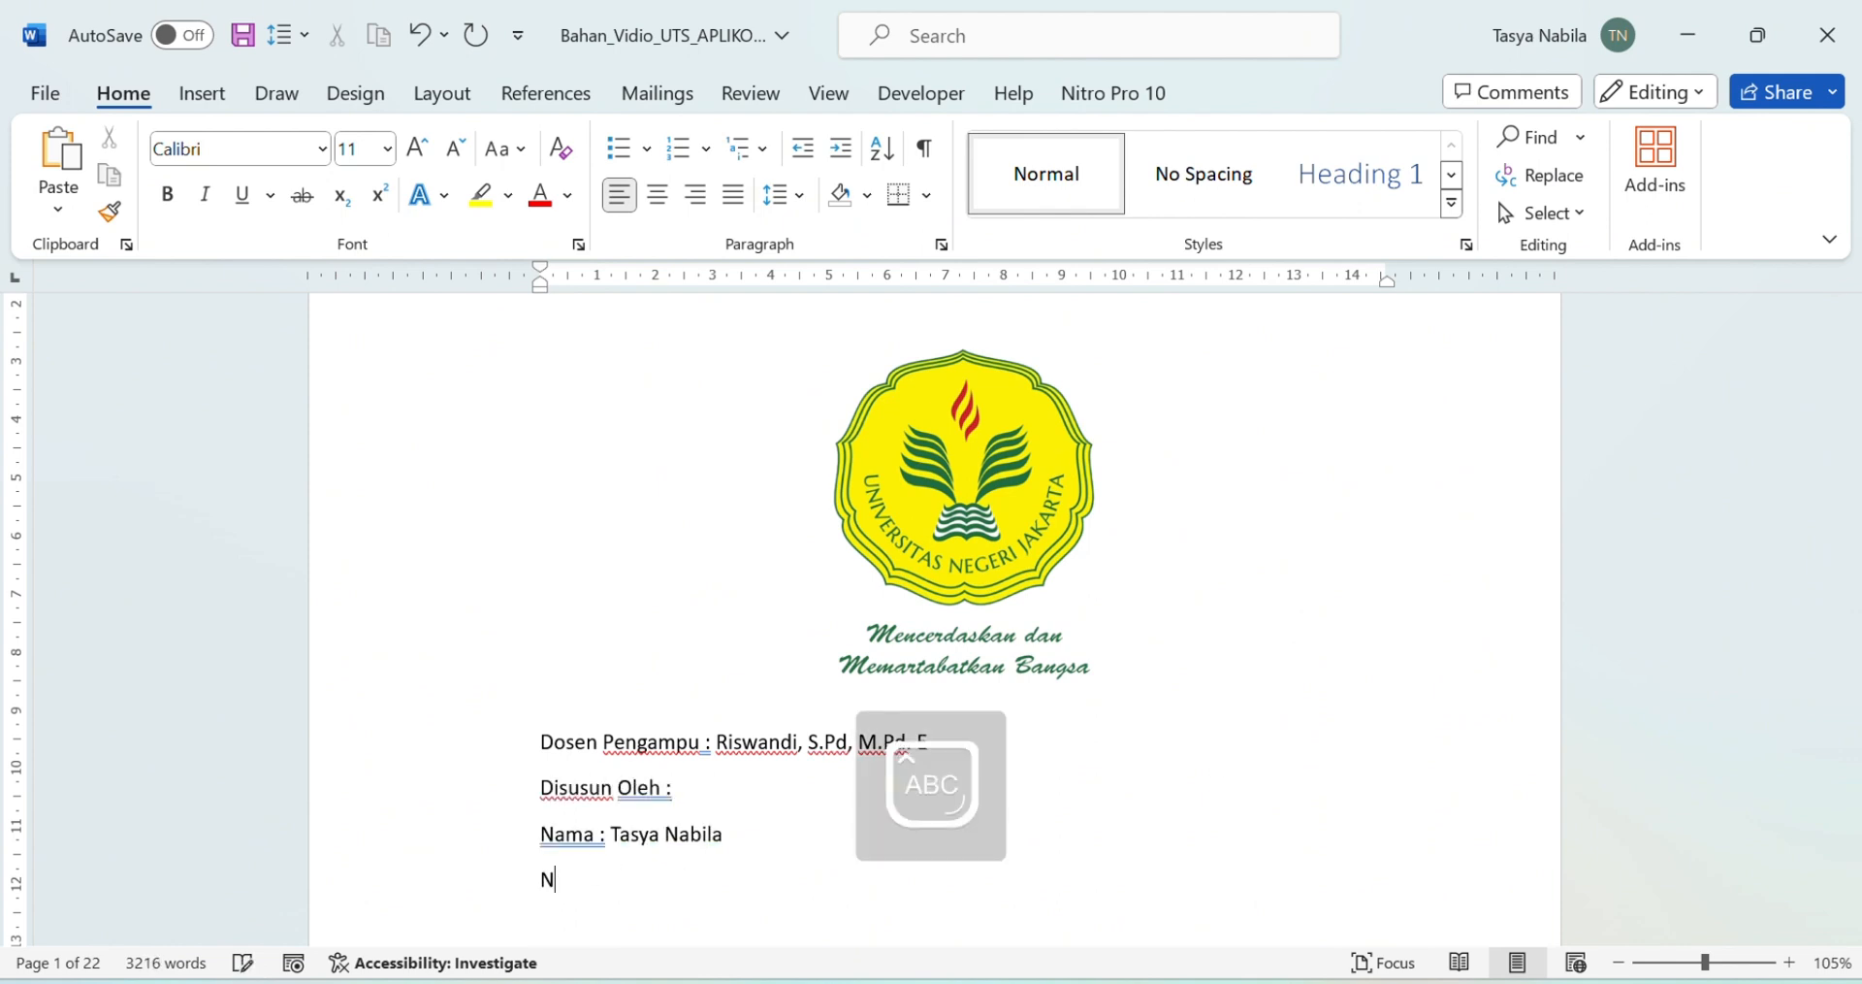
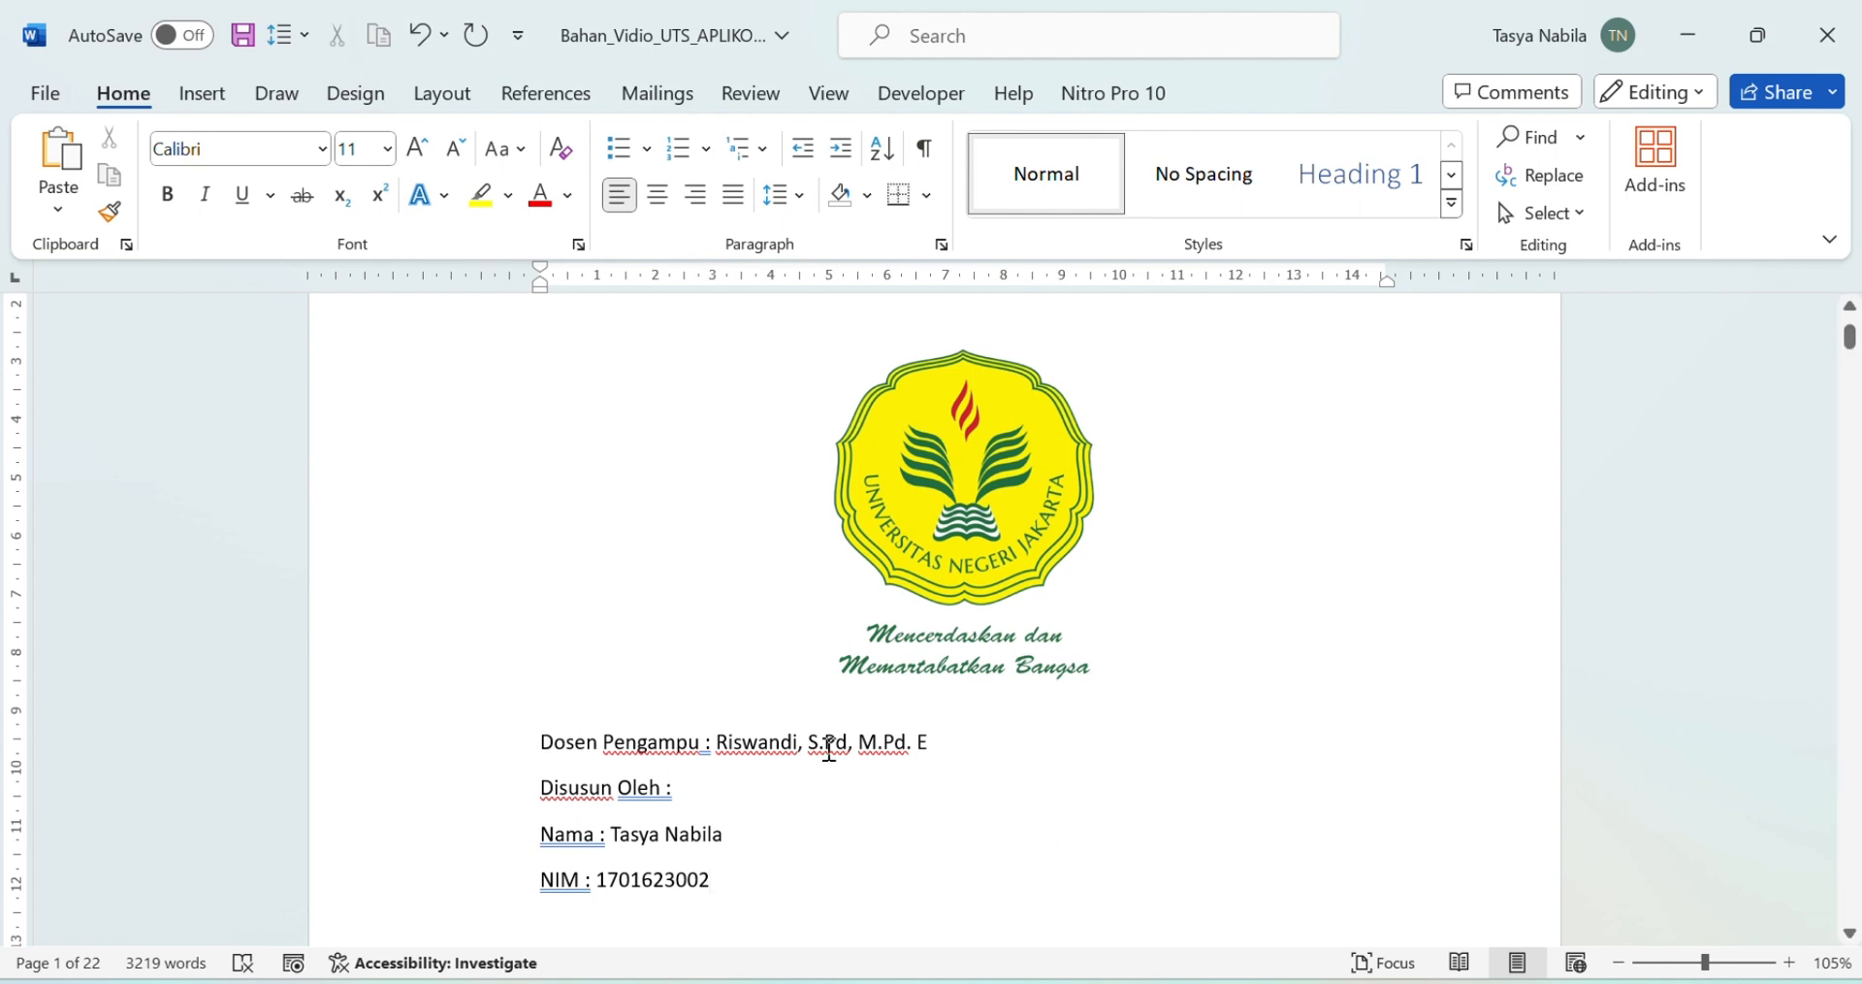
left_click_drag(540, 742, 737, 877)
Step: Set the four cover-detail lines to Times New Roman 12 pt and centre them
left_click(736, 877)
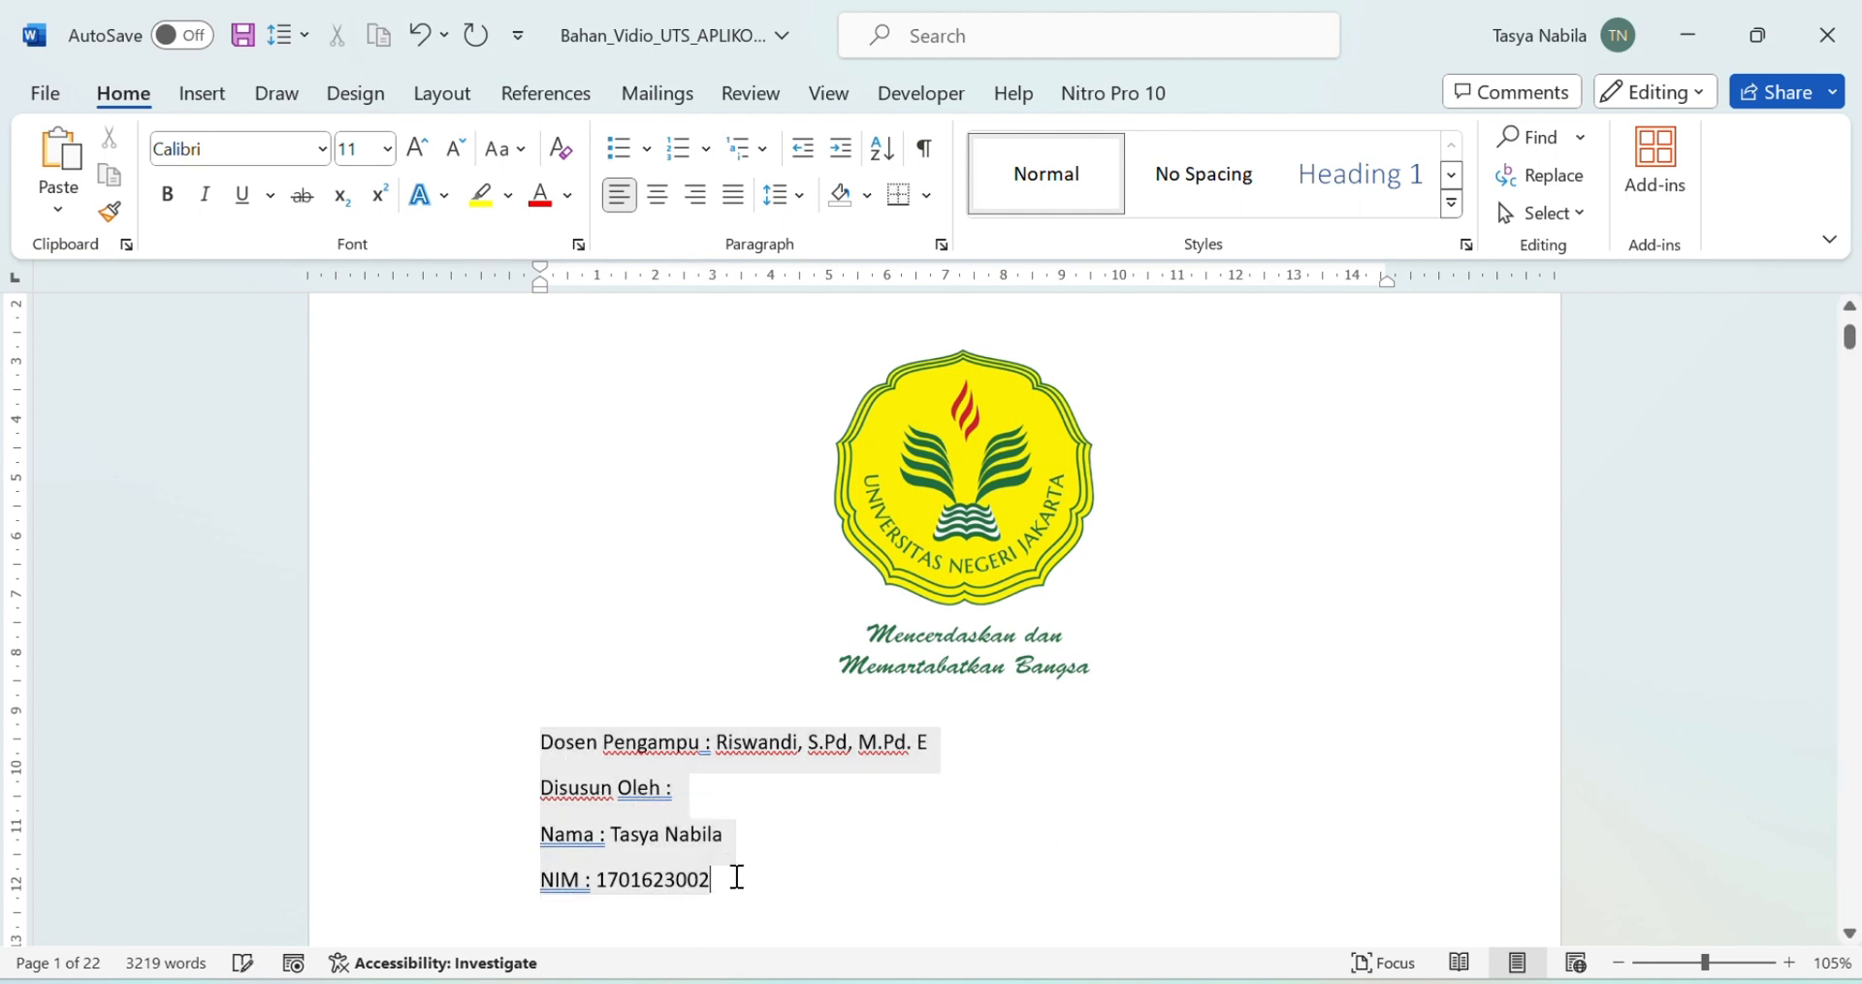
left_click_drag(532, 740, 768, 907)
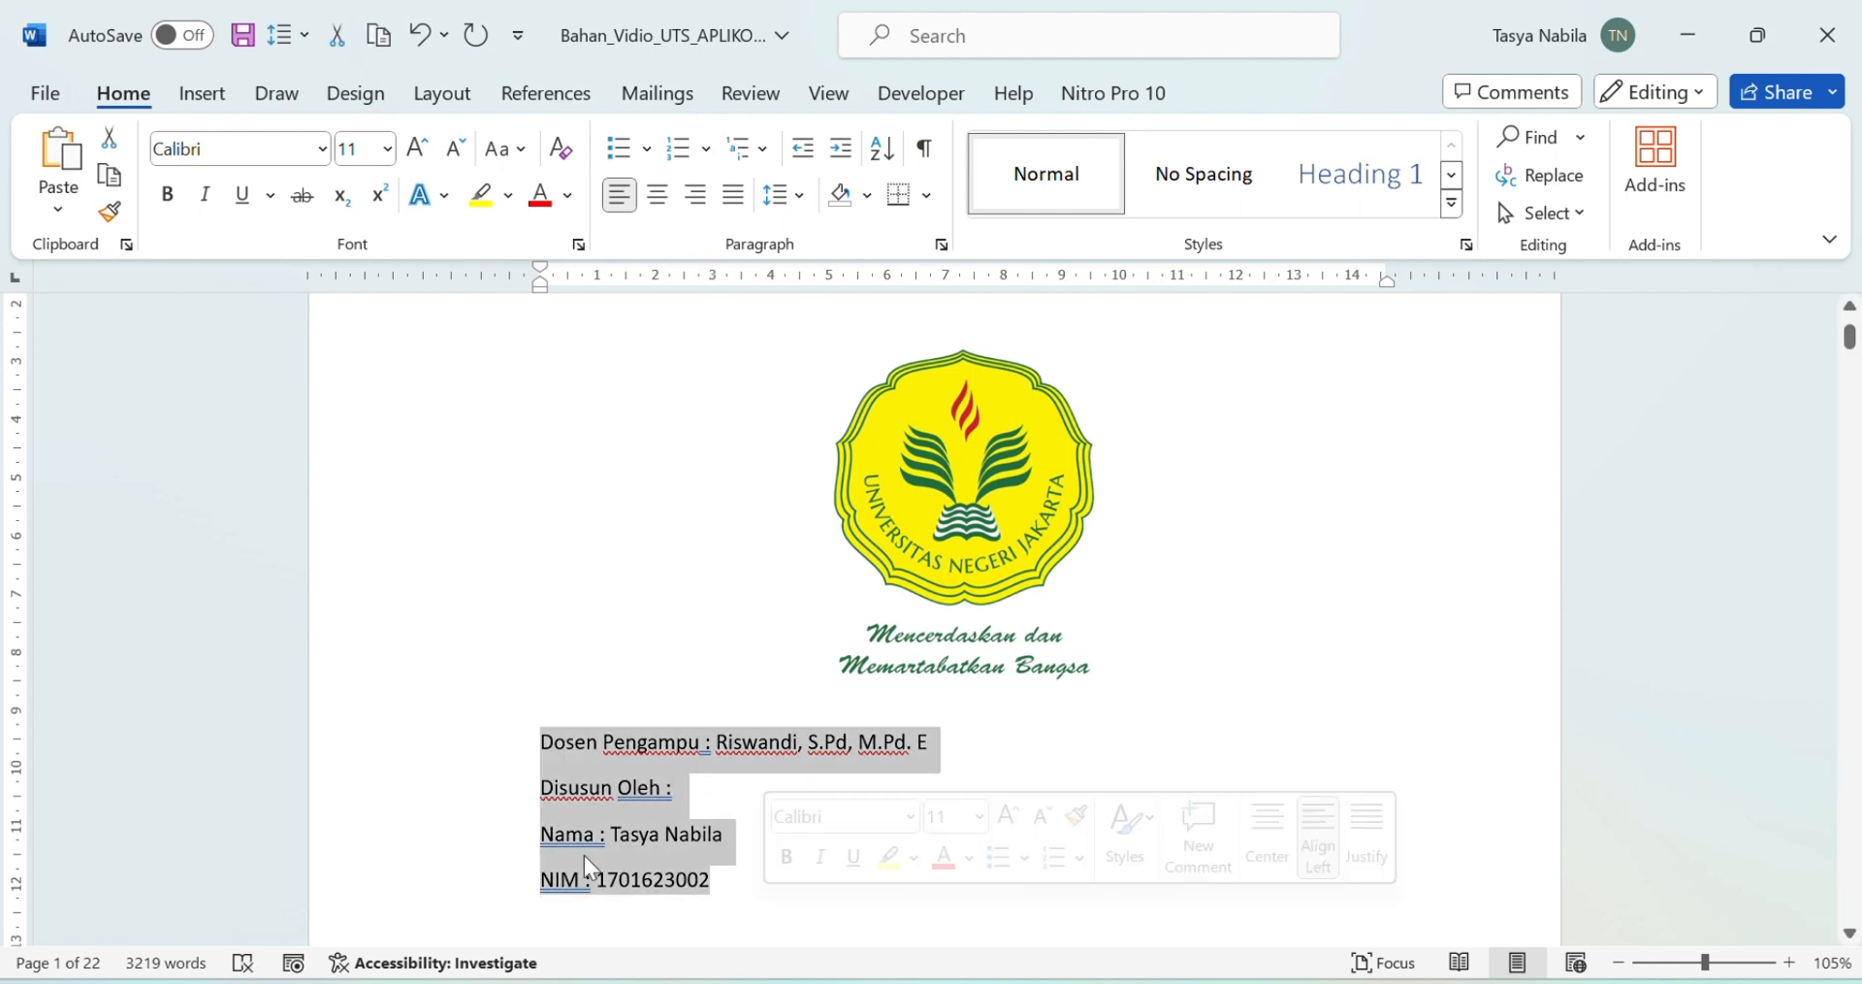
left_click(322, 148)
type("Times New Roman")
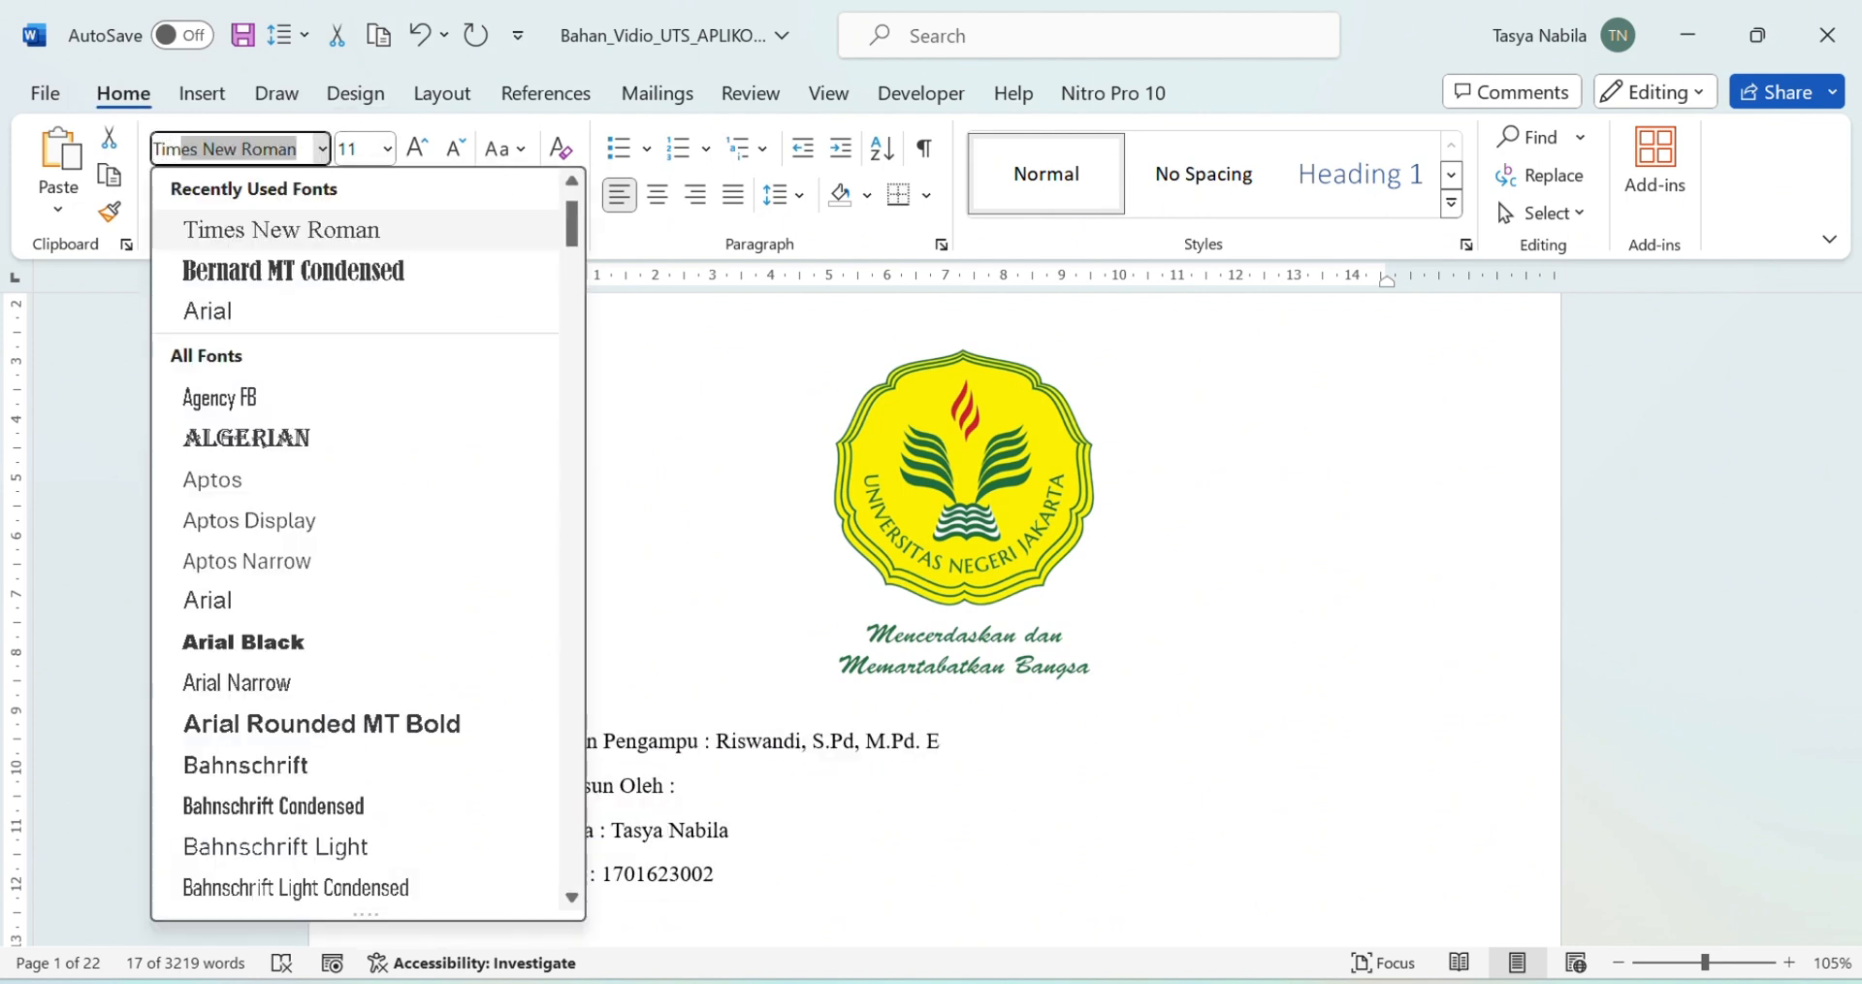
left_click(285, 230)
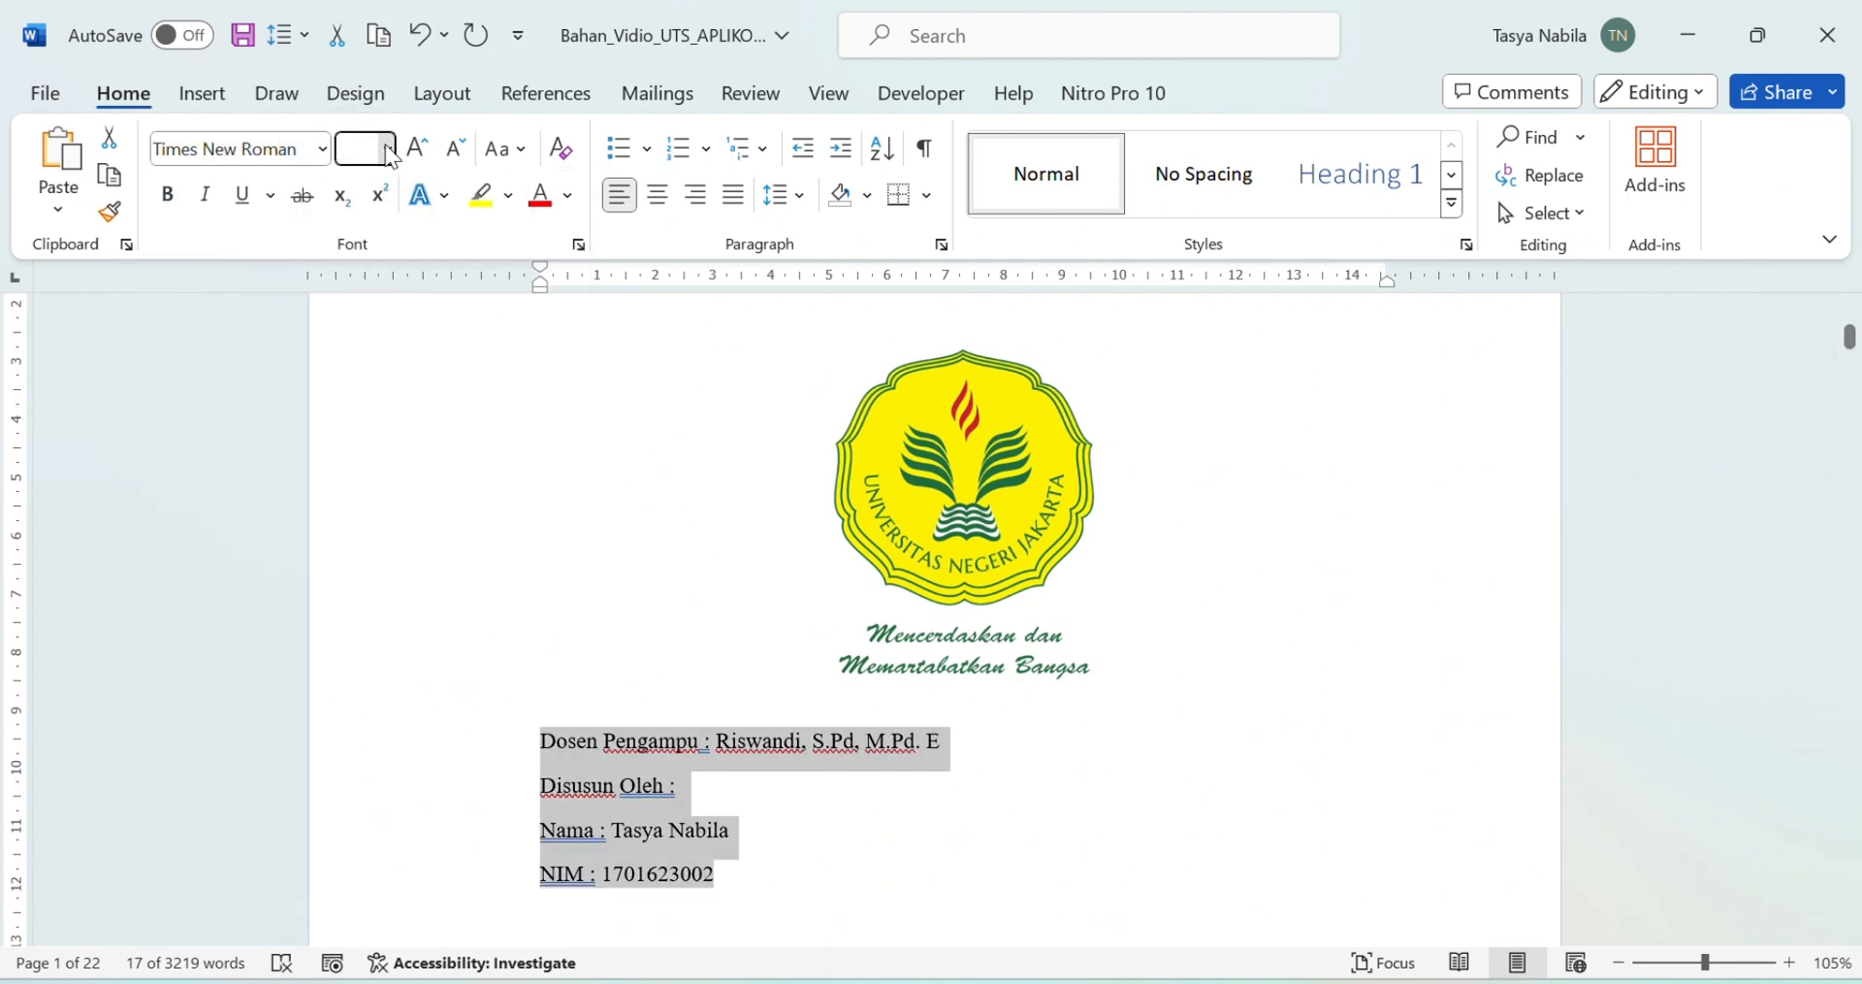
left_click(386, 155)
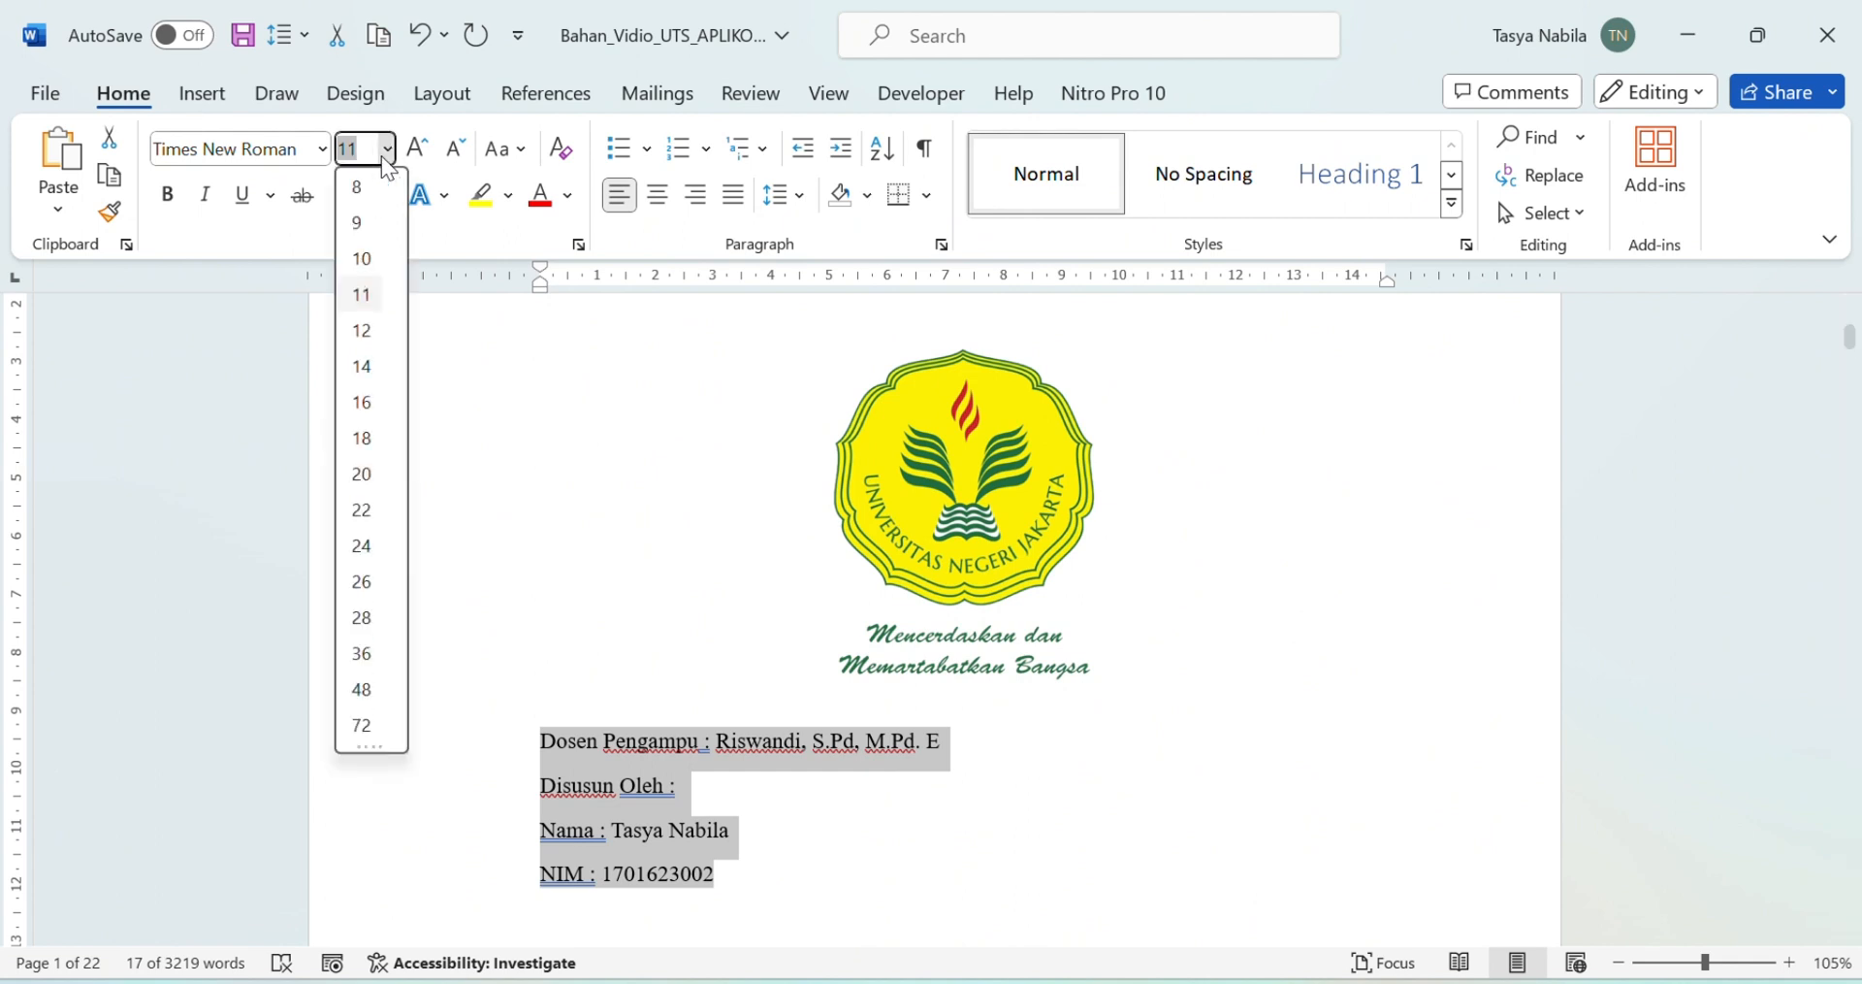
left_click(360, 328)
key("ctrl+e")
scroll(1372, 664, "down", 3)
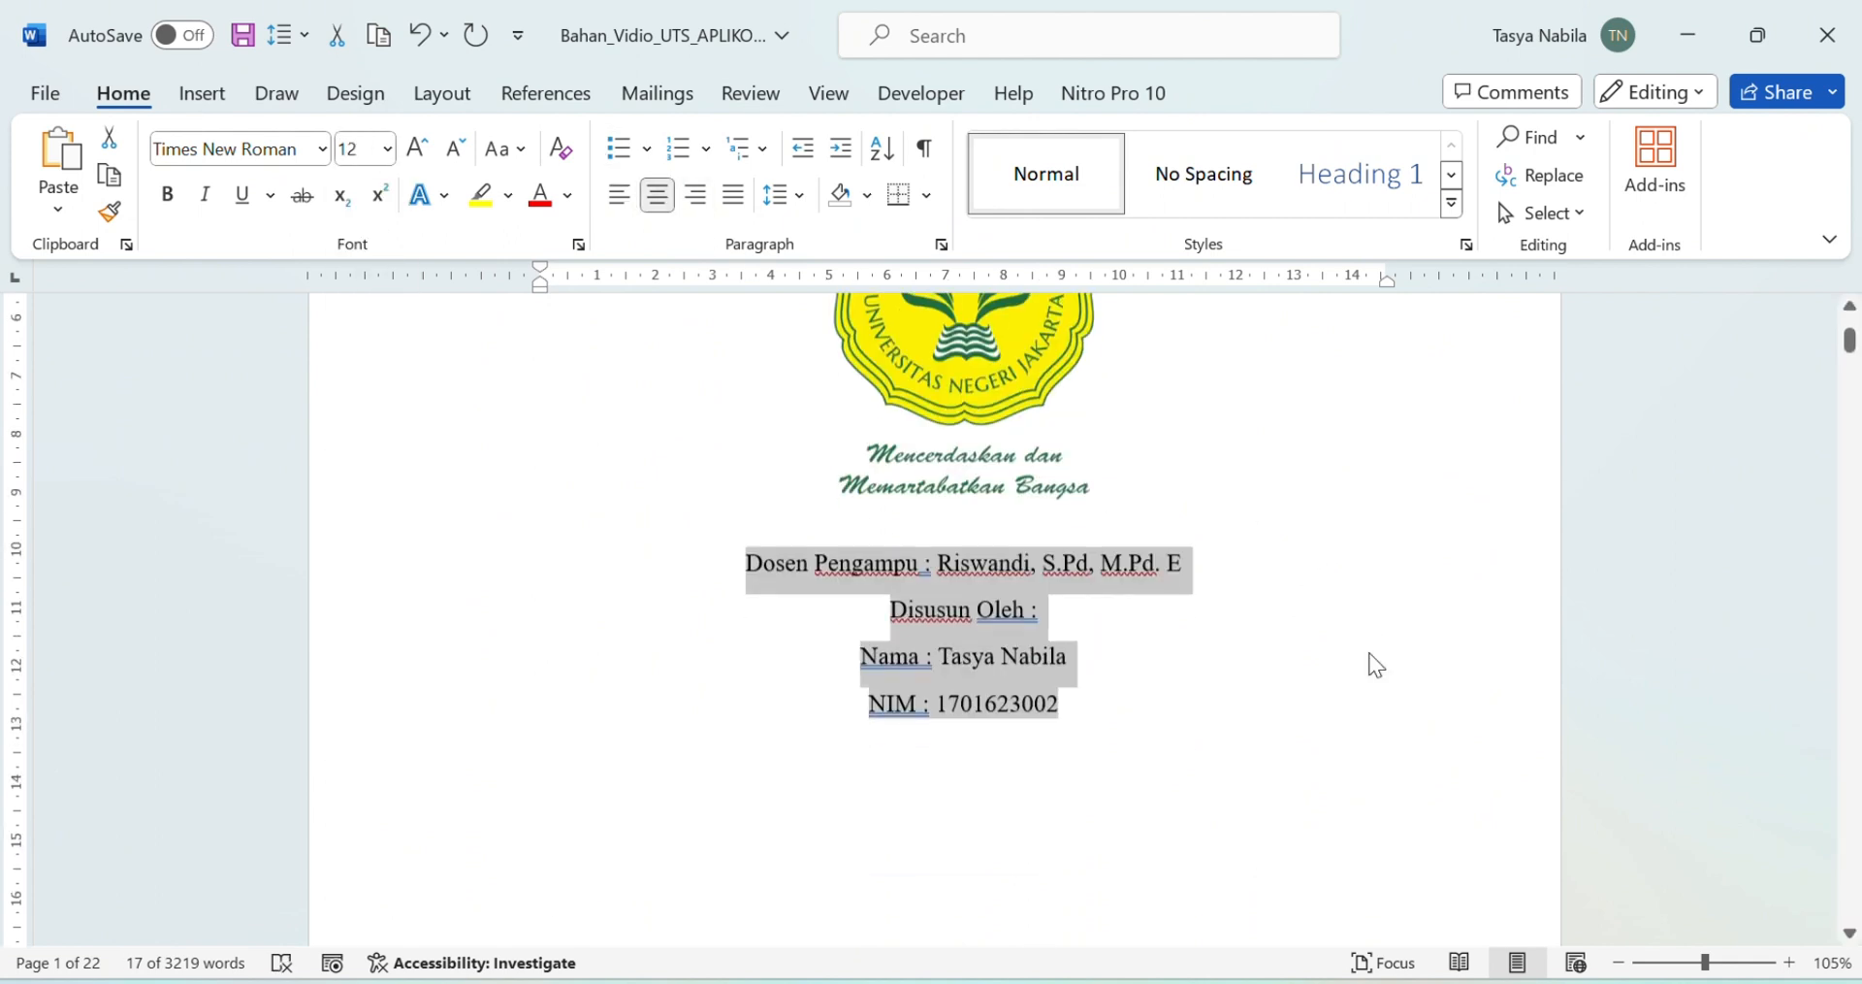
left_click(1047, 727)
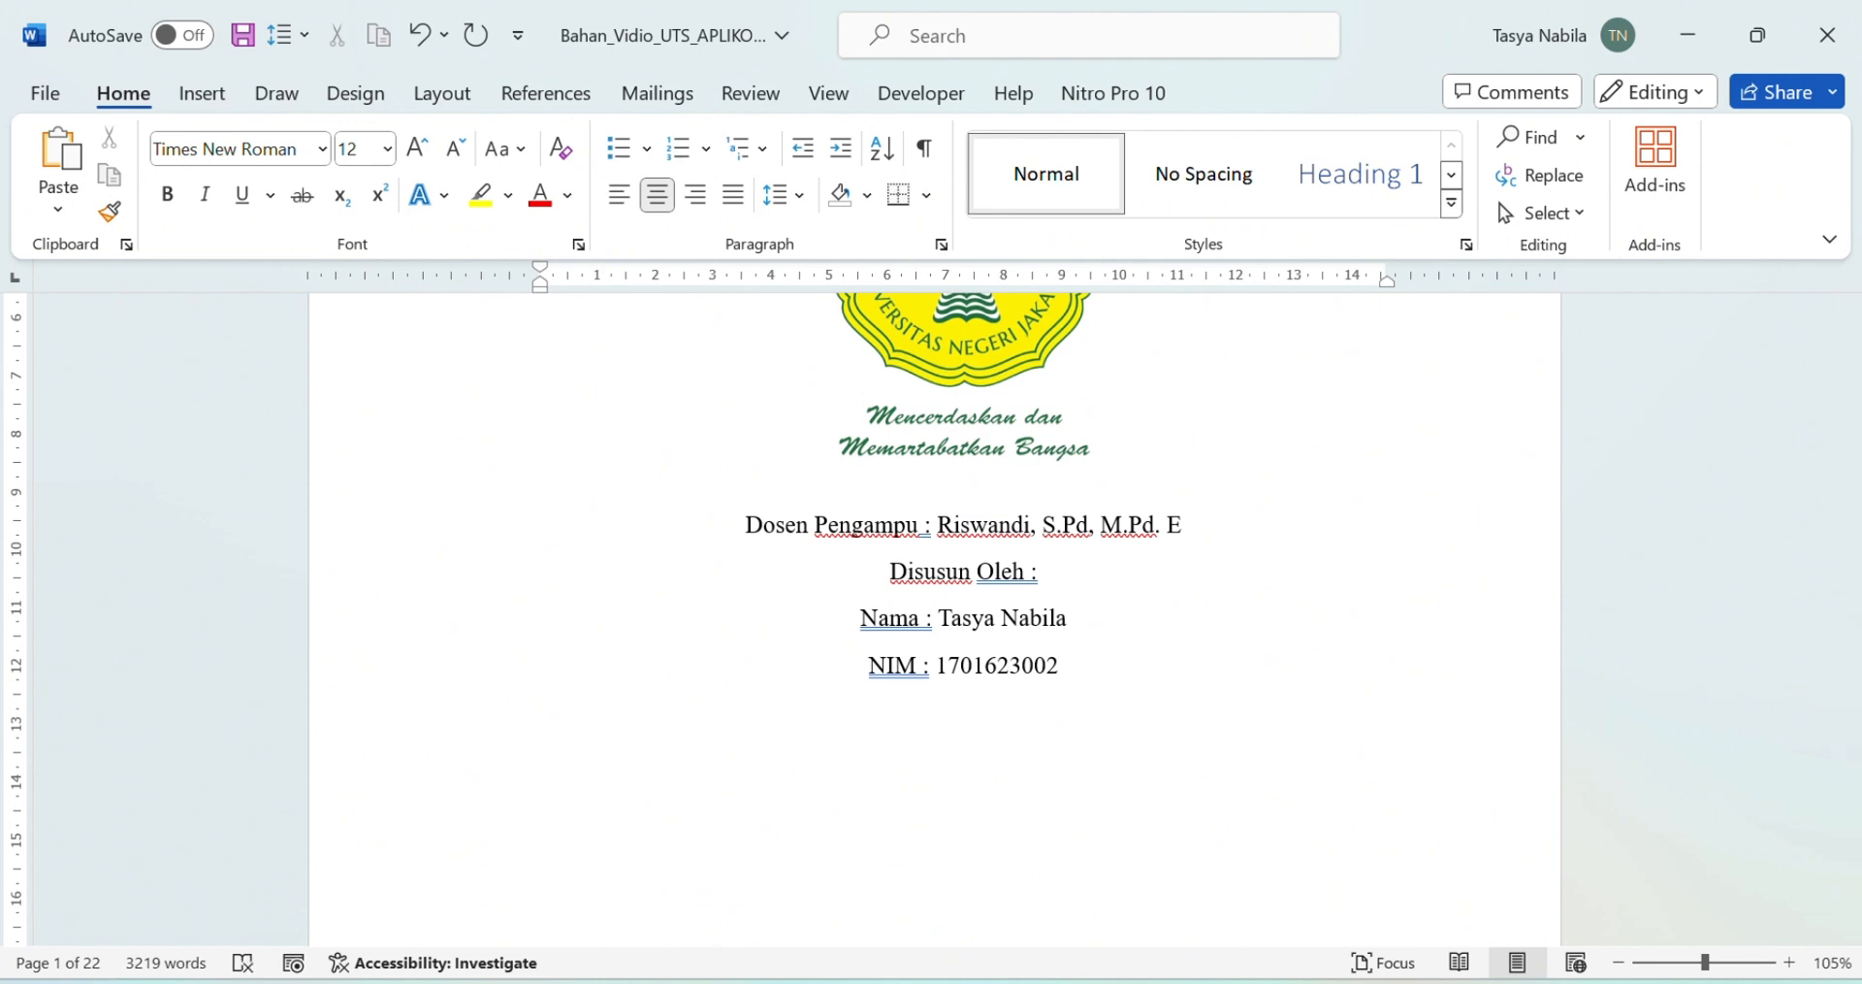
Step: Type 'Fakultas Ekonomi' below the student number and 'Universitas Negeri Jakarta' on the next line
type("FALK")
key("BackSpace")
key("BackSpace")
key("BackSpace")
key("Caps_Lock")
type("aku")
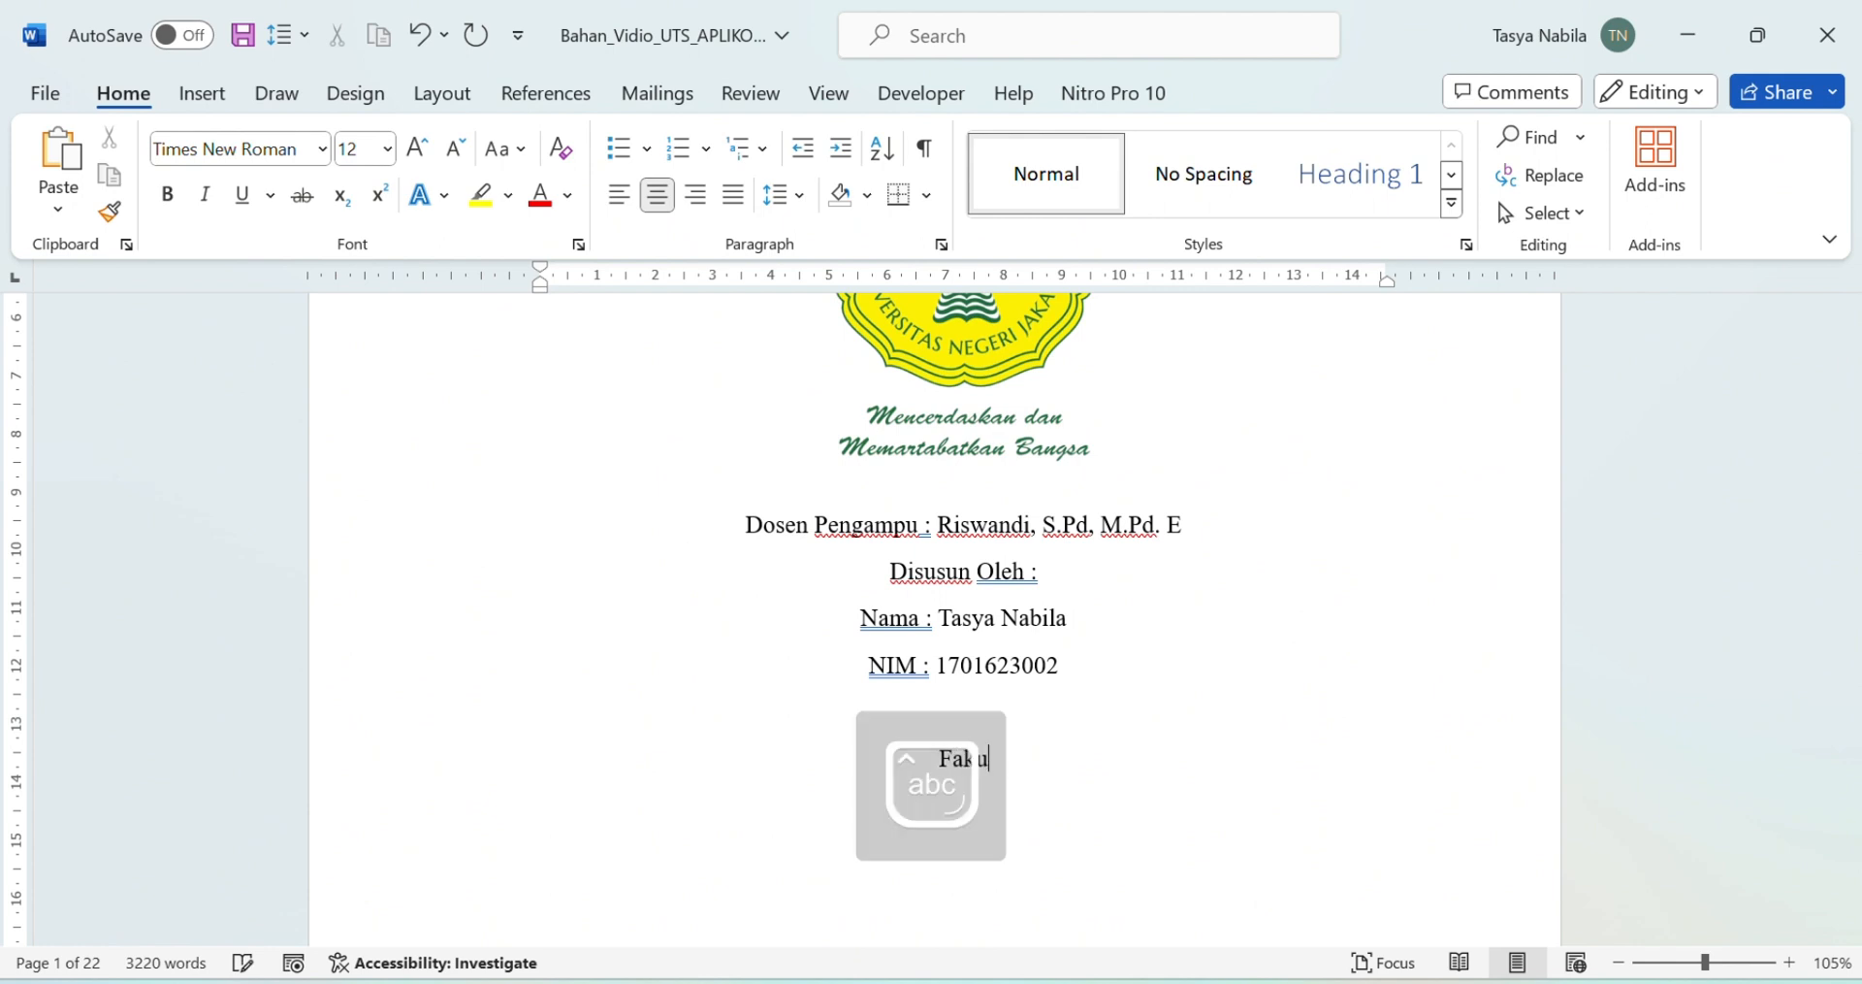
type("ltas Eko")
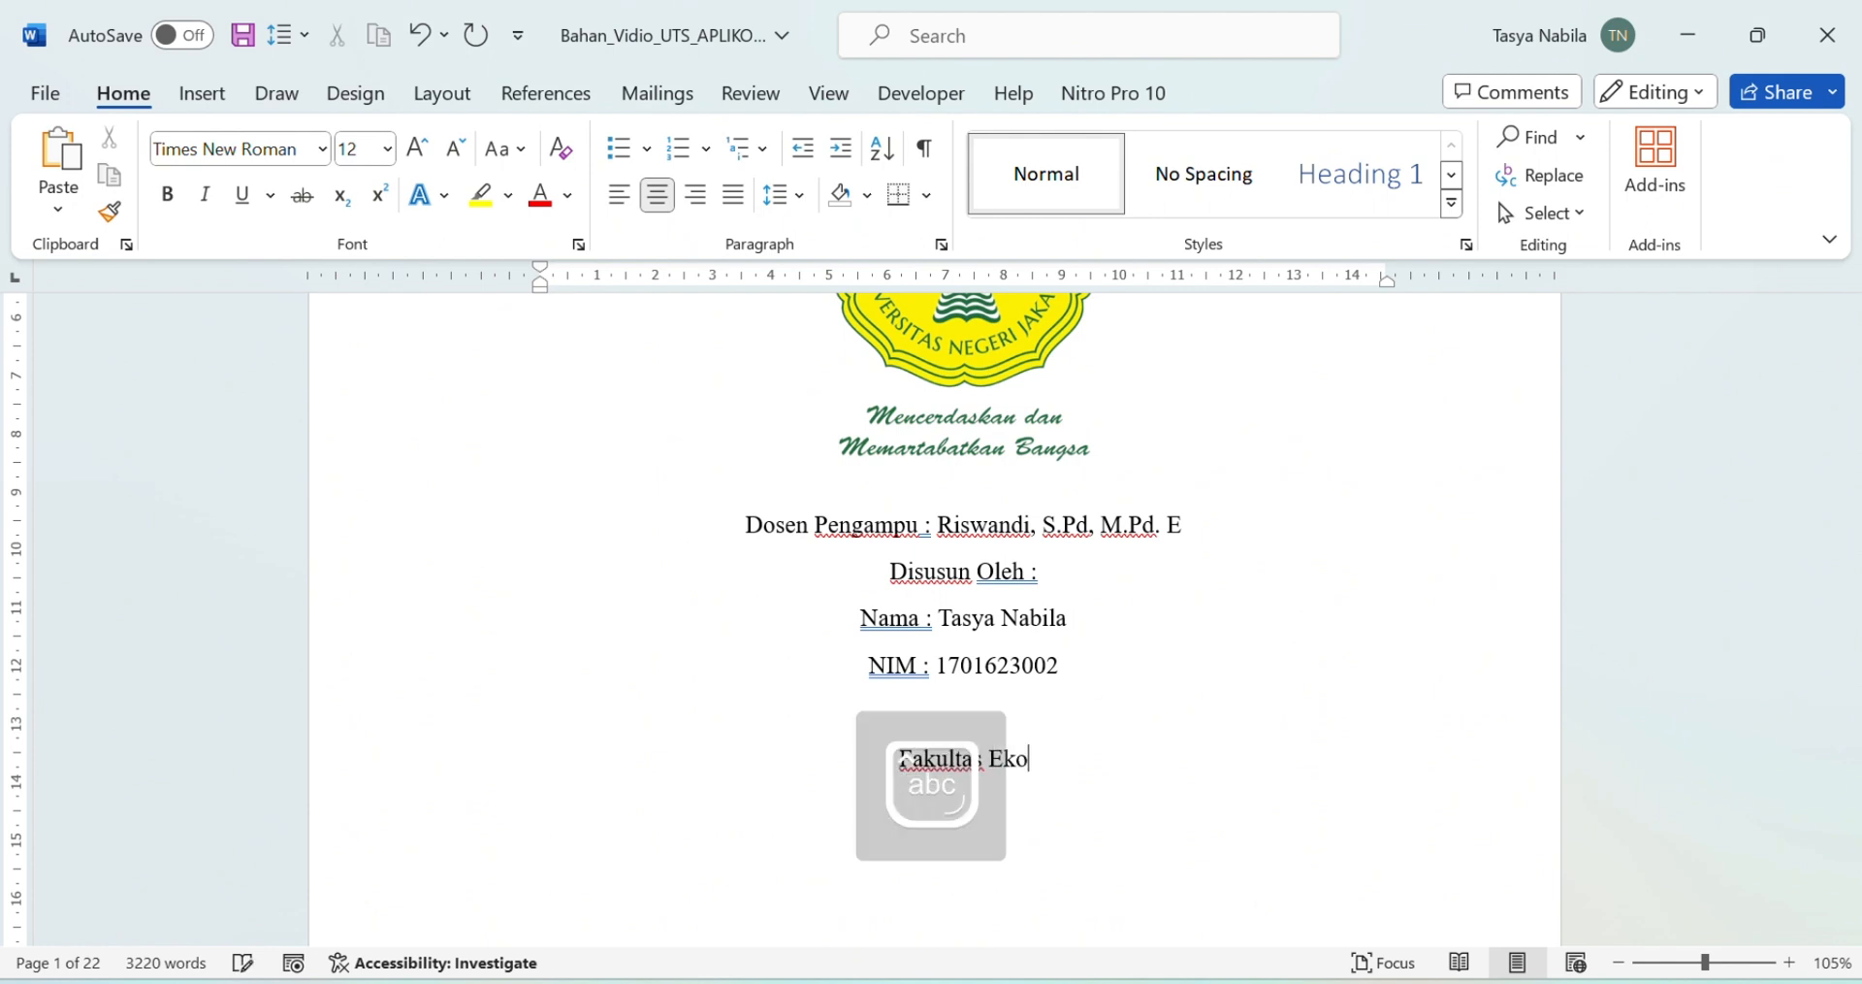
type("nomi")
key("Return")
type("Univers")
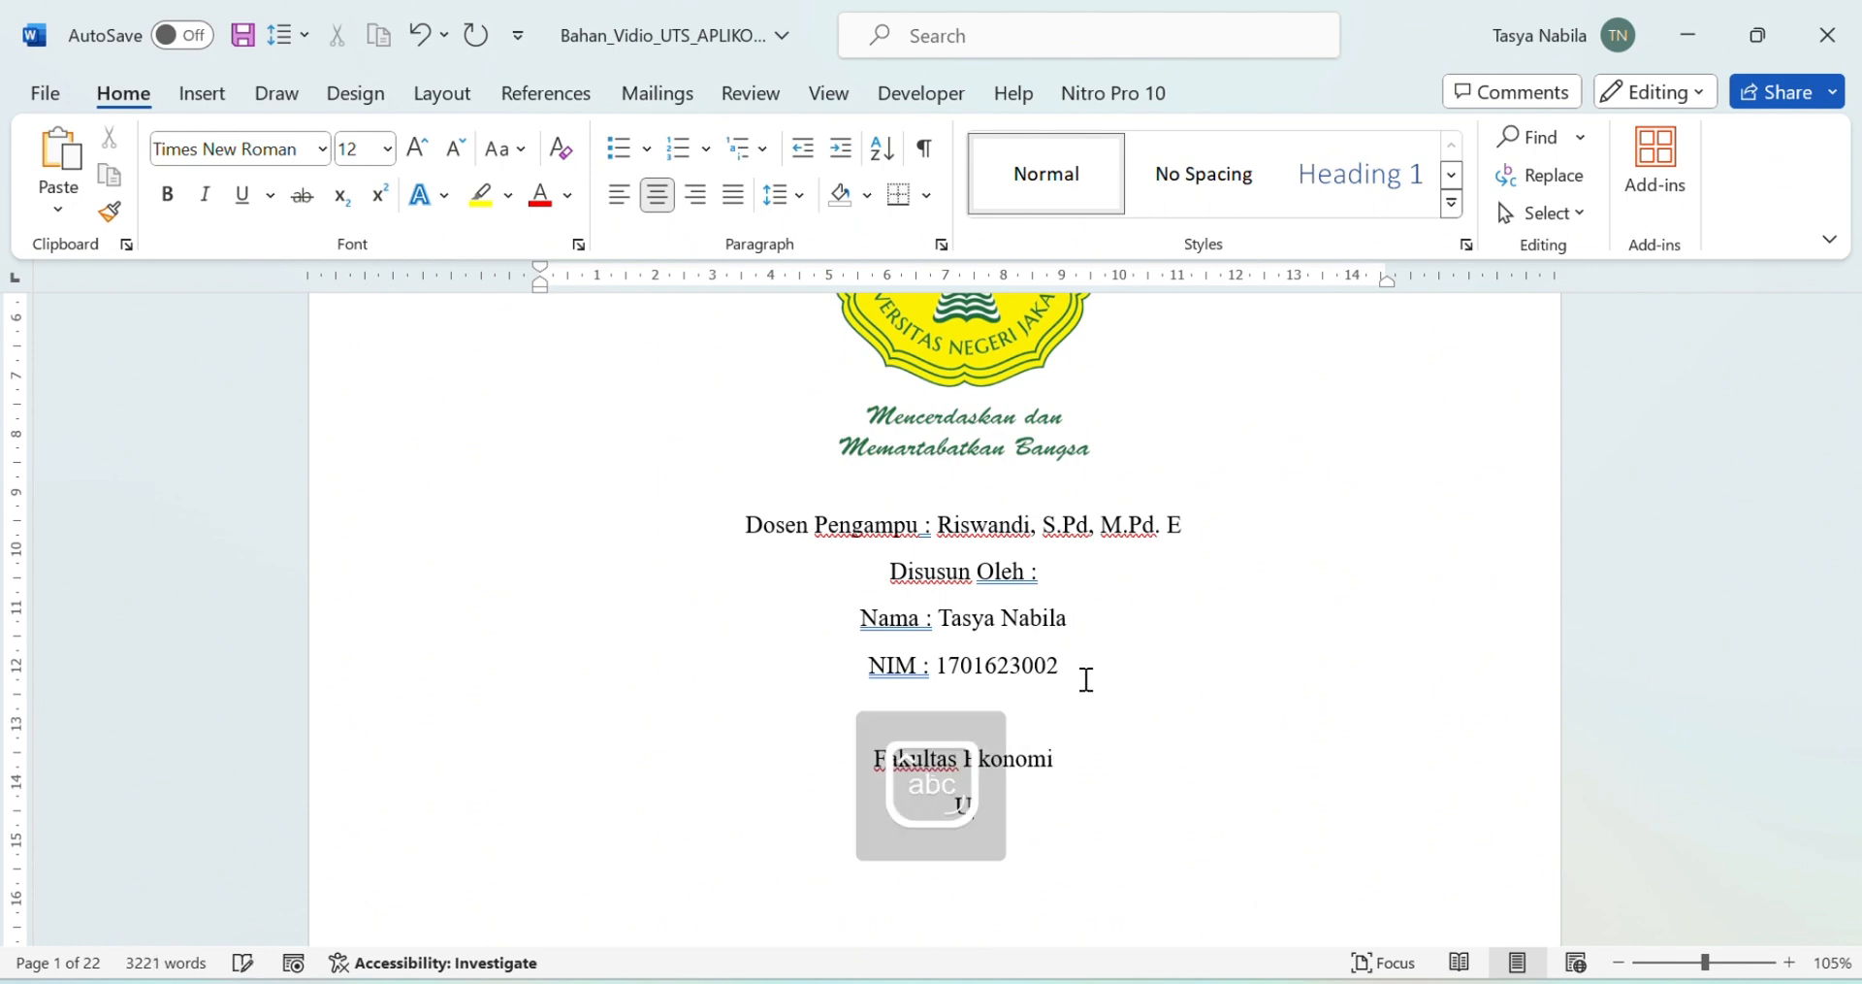
type("itas Negeri Jakarta")
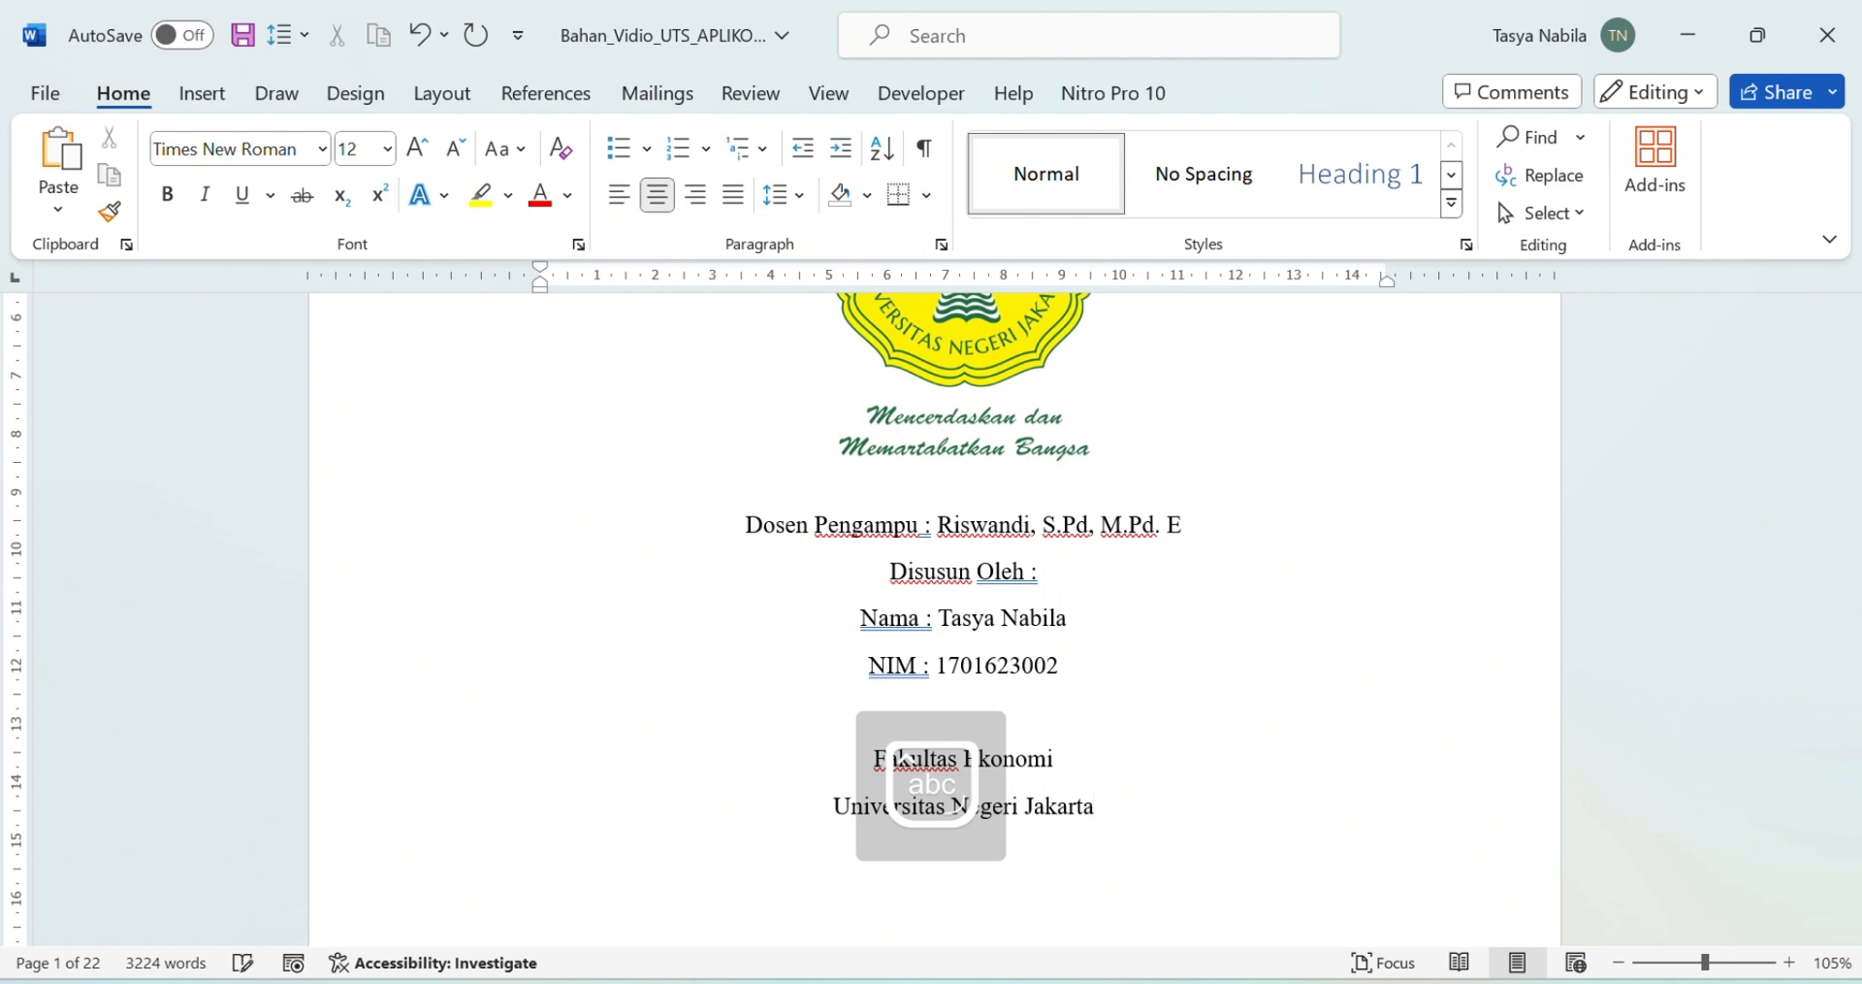
Step: Make the Fakultas Ekonomi and Universitas Negeri Jakarta lines bold 14 pt and push them down with blank lines
scroll(1119, 711, "down", 2)
left_click_drag(857, 627, 1112, 654)
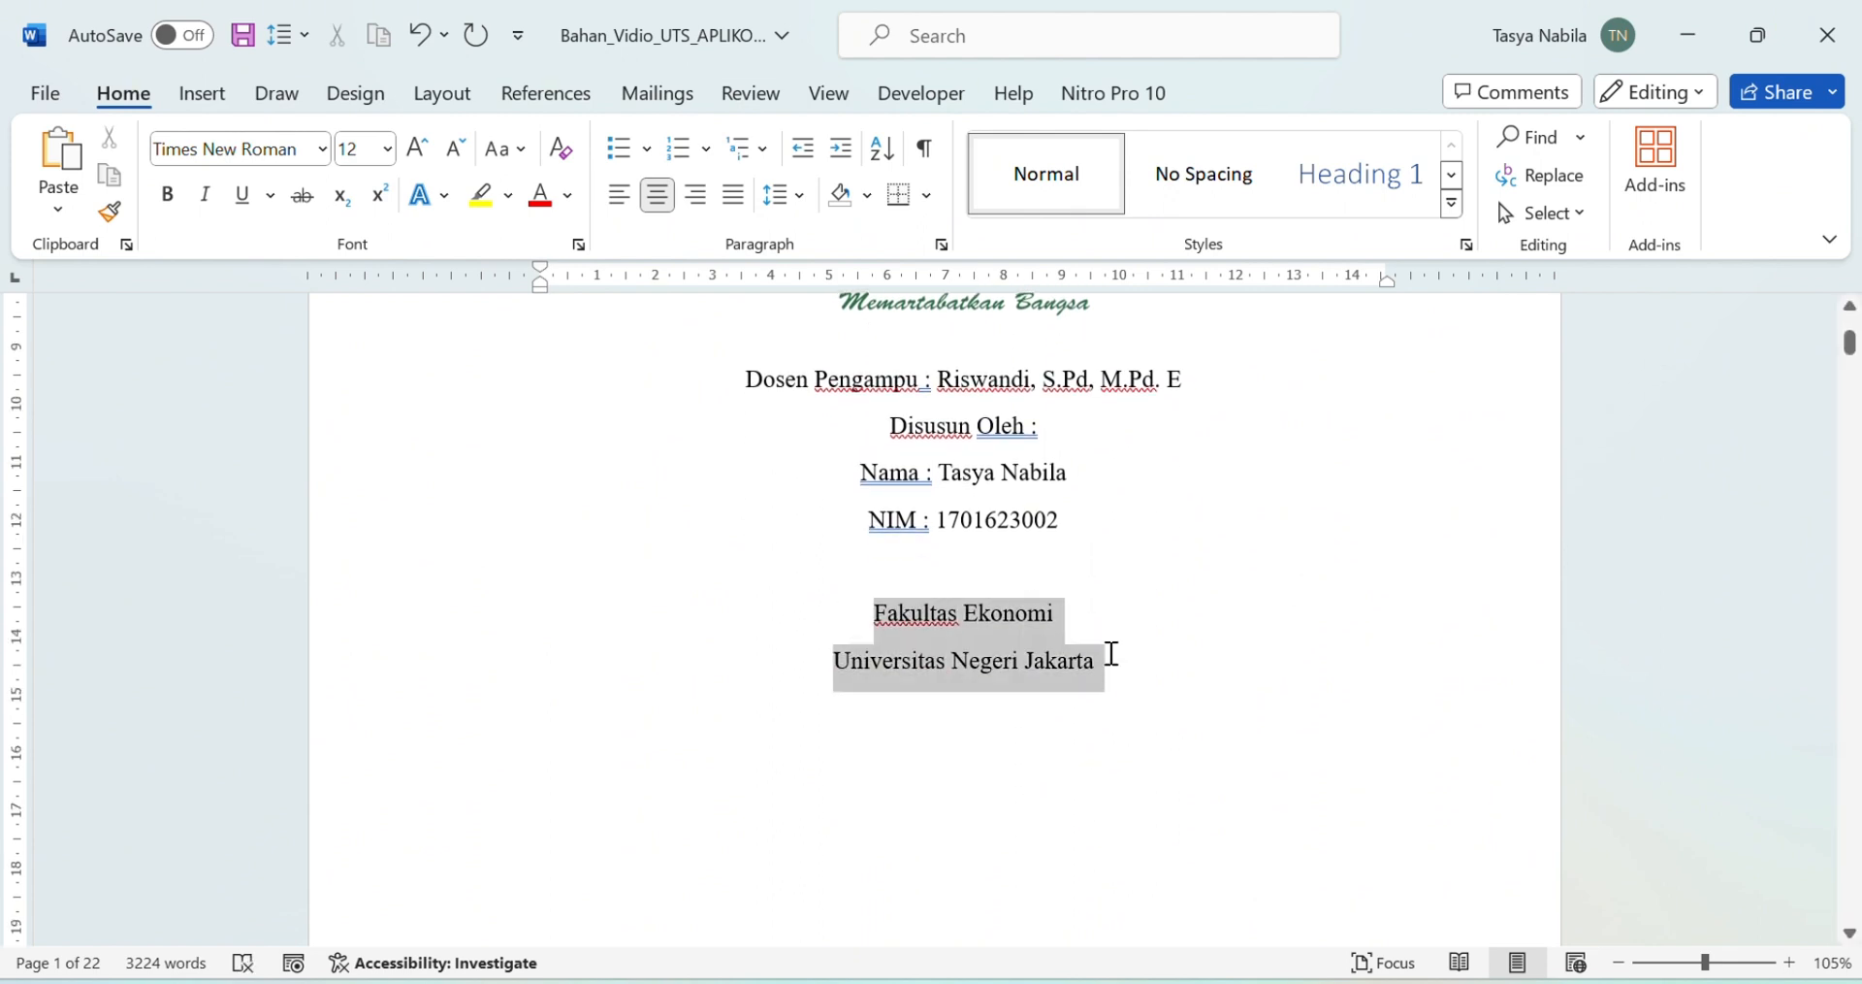
left_click(1106, 660)
left_click_drag(854, 605, 1114, 672)
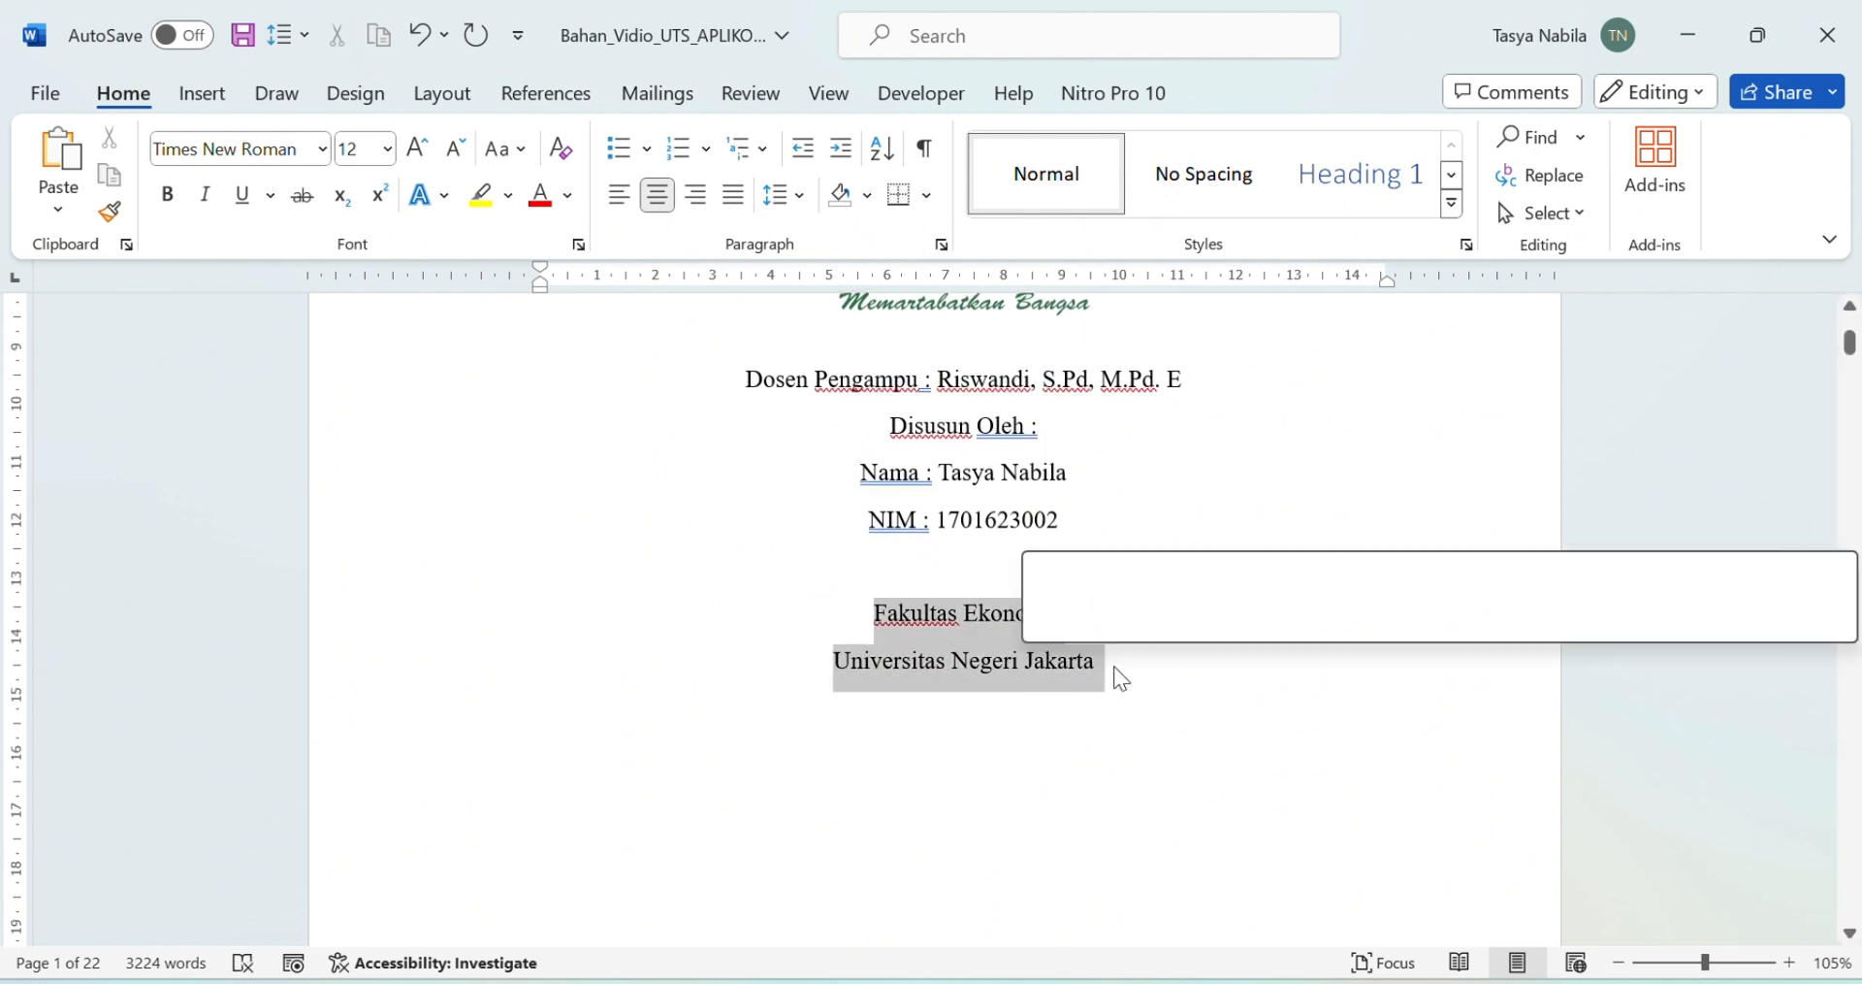
left_click(388, 150)
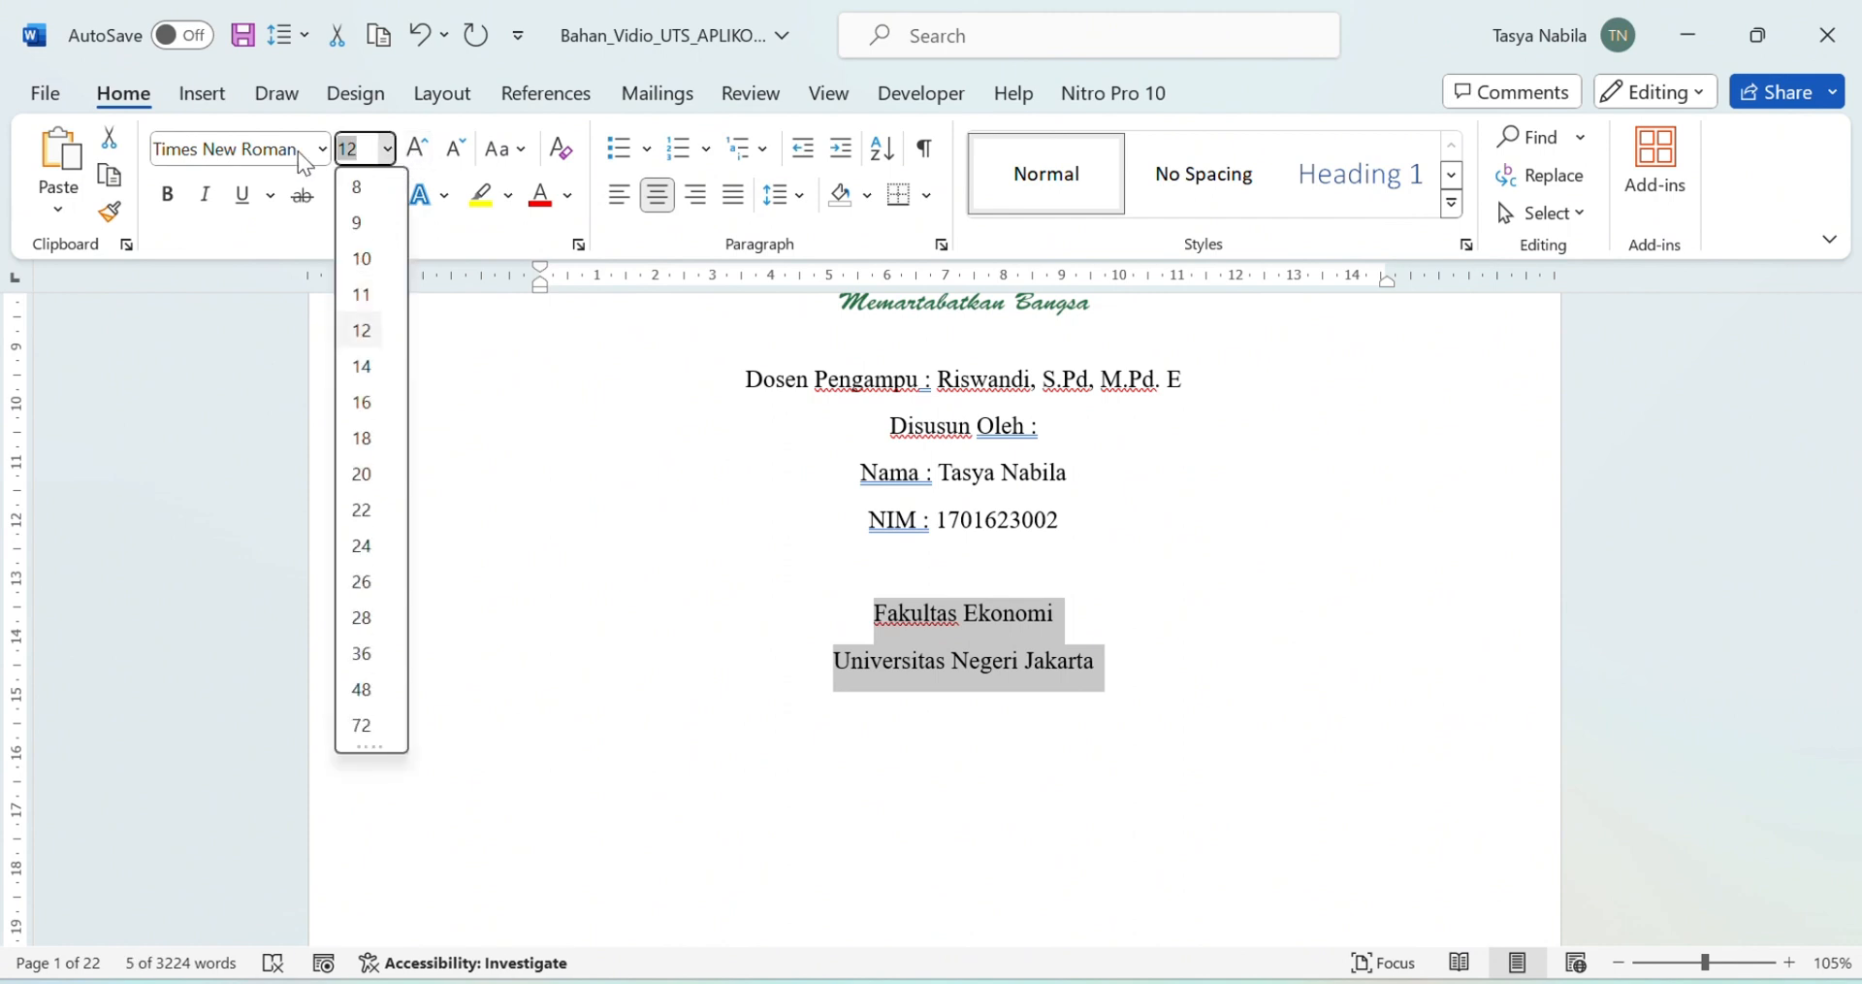
left_click(369, 369)
left_click(173, 204)
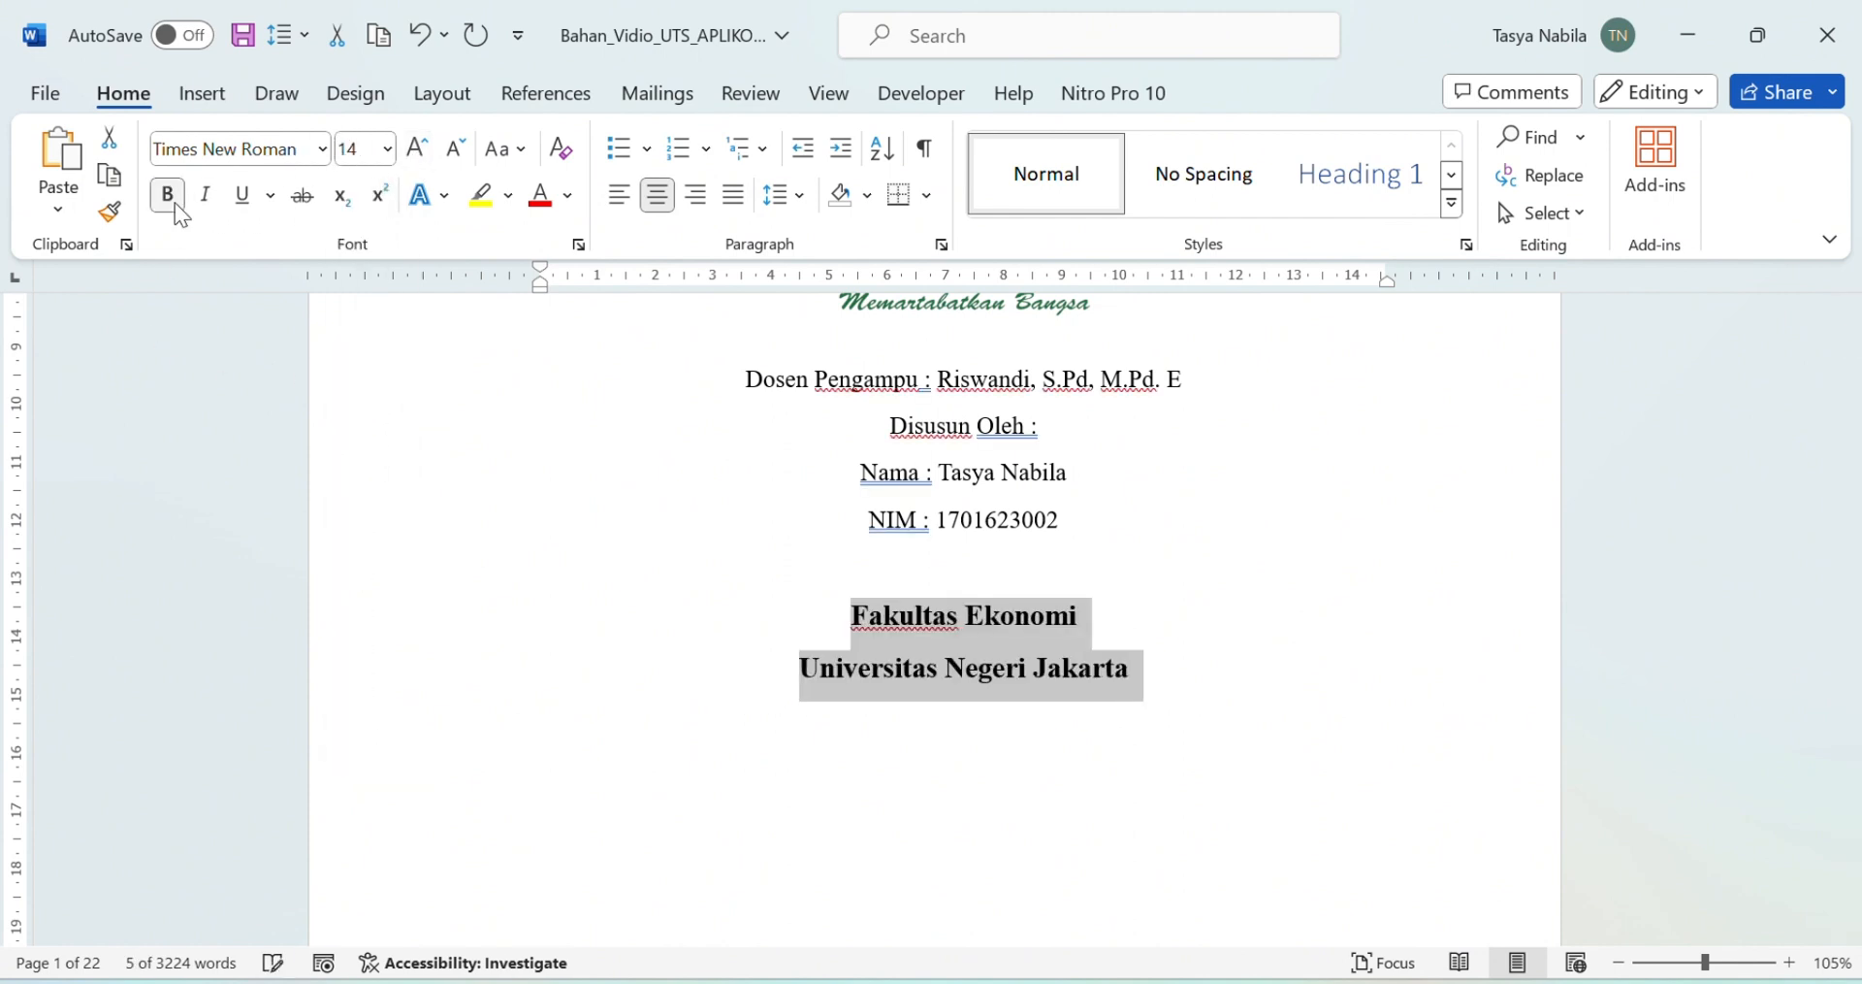
left_click(947, 570)
key("Return")
key("Return")
key("Return")
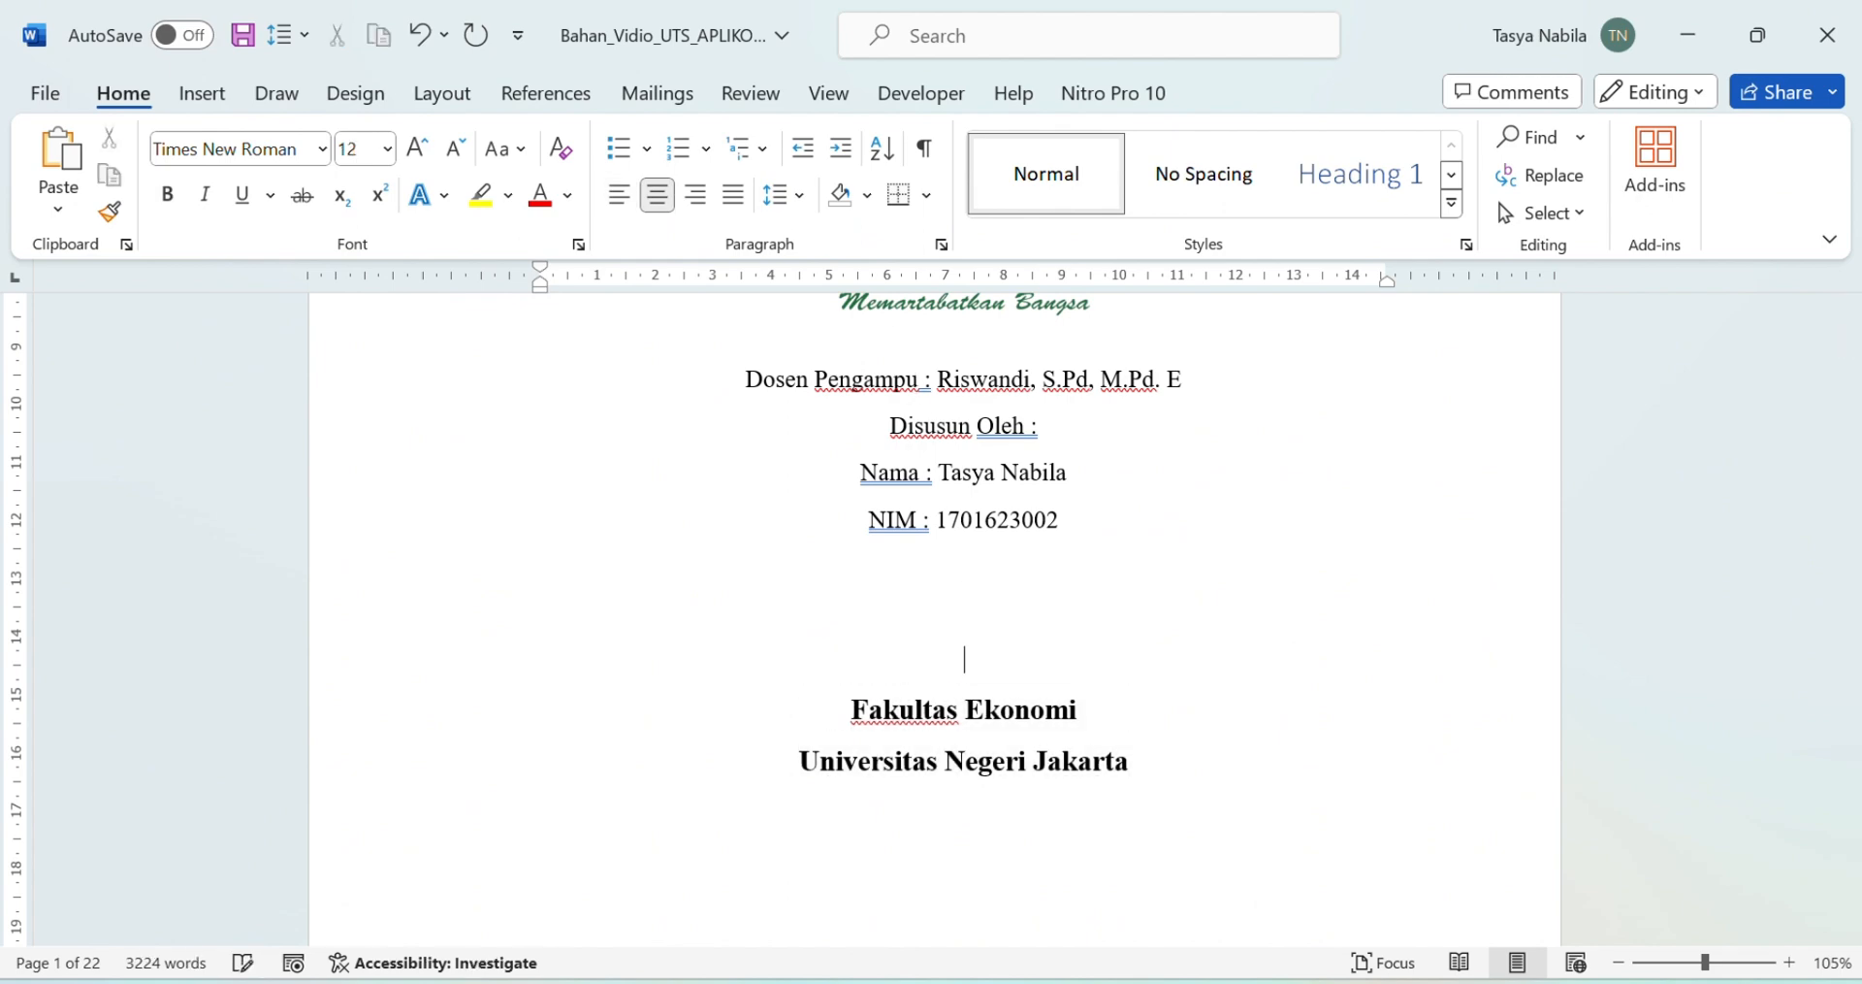
Step: Justify the three KATA PENGANTAR paragraphs on page 2
scroll(1029, 643, "up", 1)
scroll(1123, 790, "down", 5)
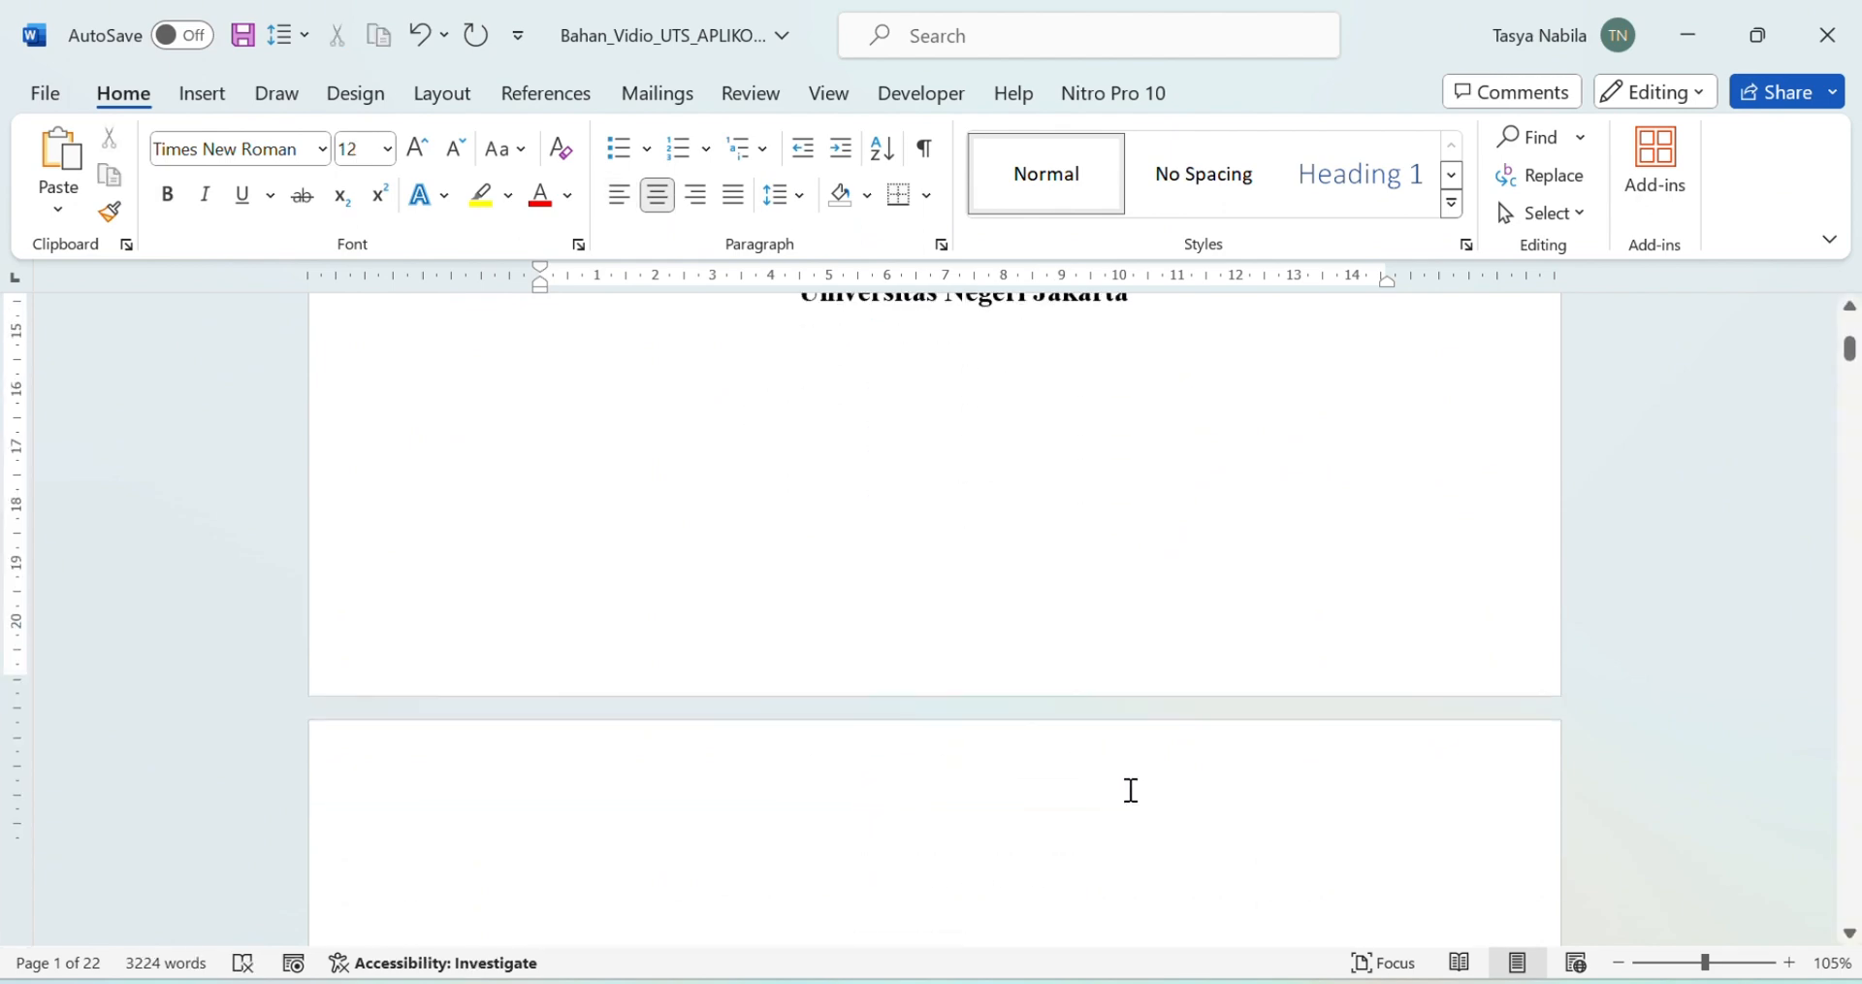
scroll(1131, 789, "up", 9)
scroll(1133, 790, "down", 5)
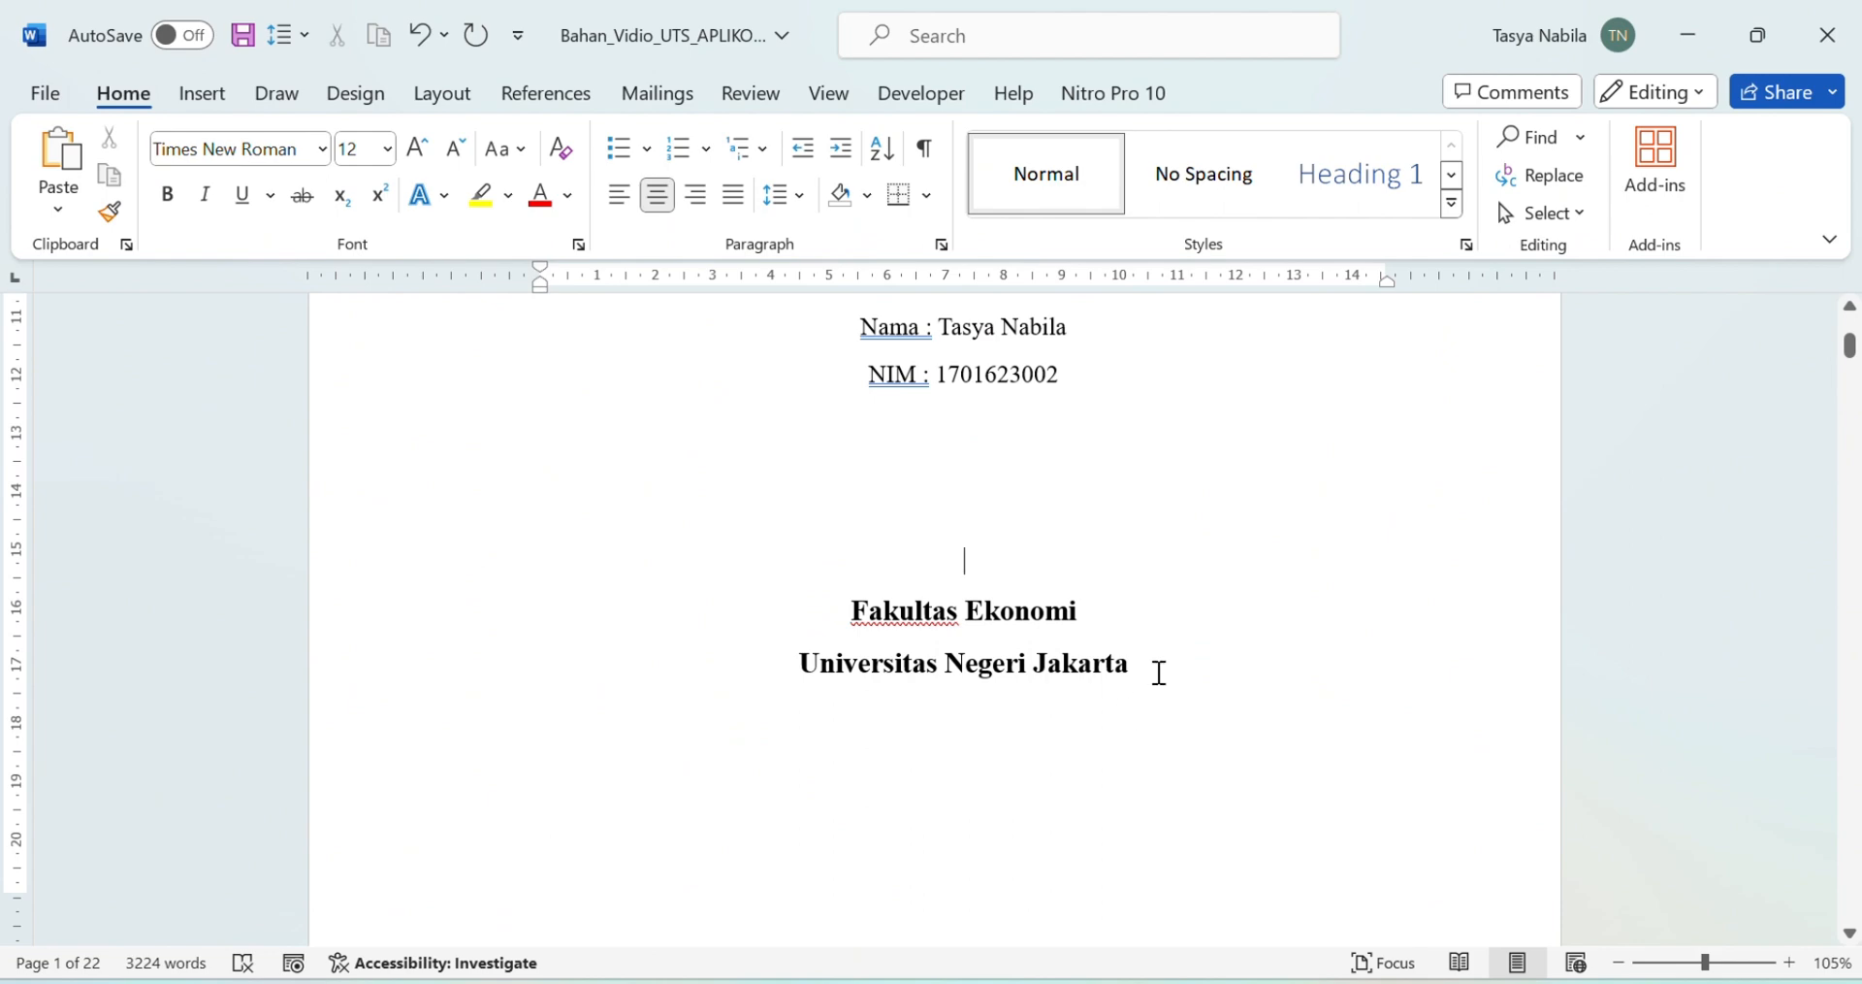
scroll(1168, 678, "up", 3)
scroll(1180, 689, "down", 6)
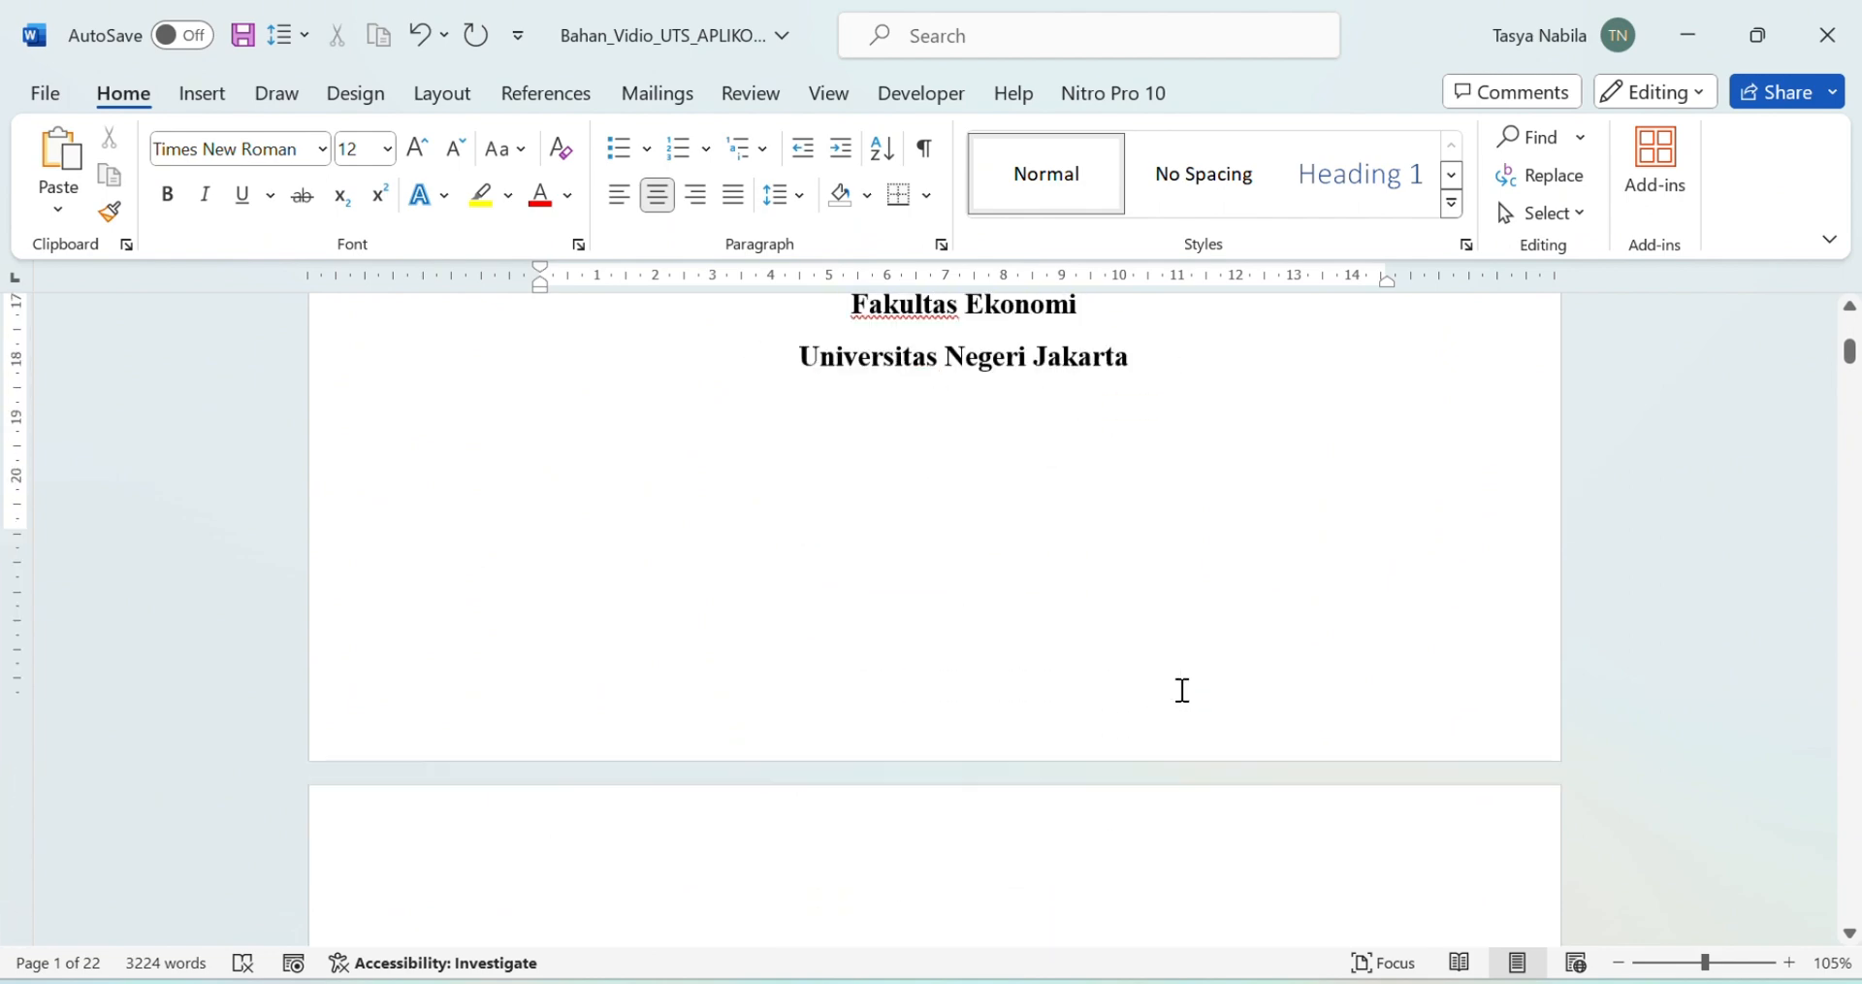
scroll(1182, 689, "down", 7)
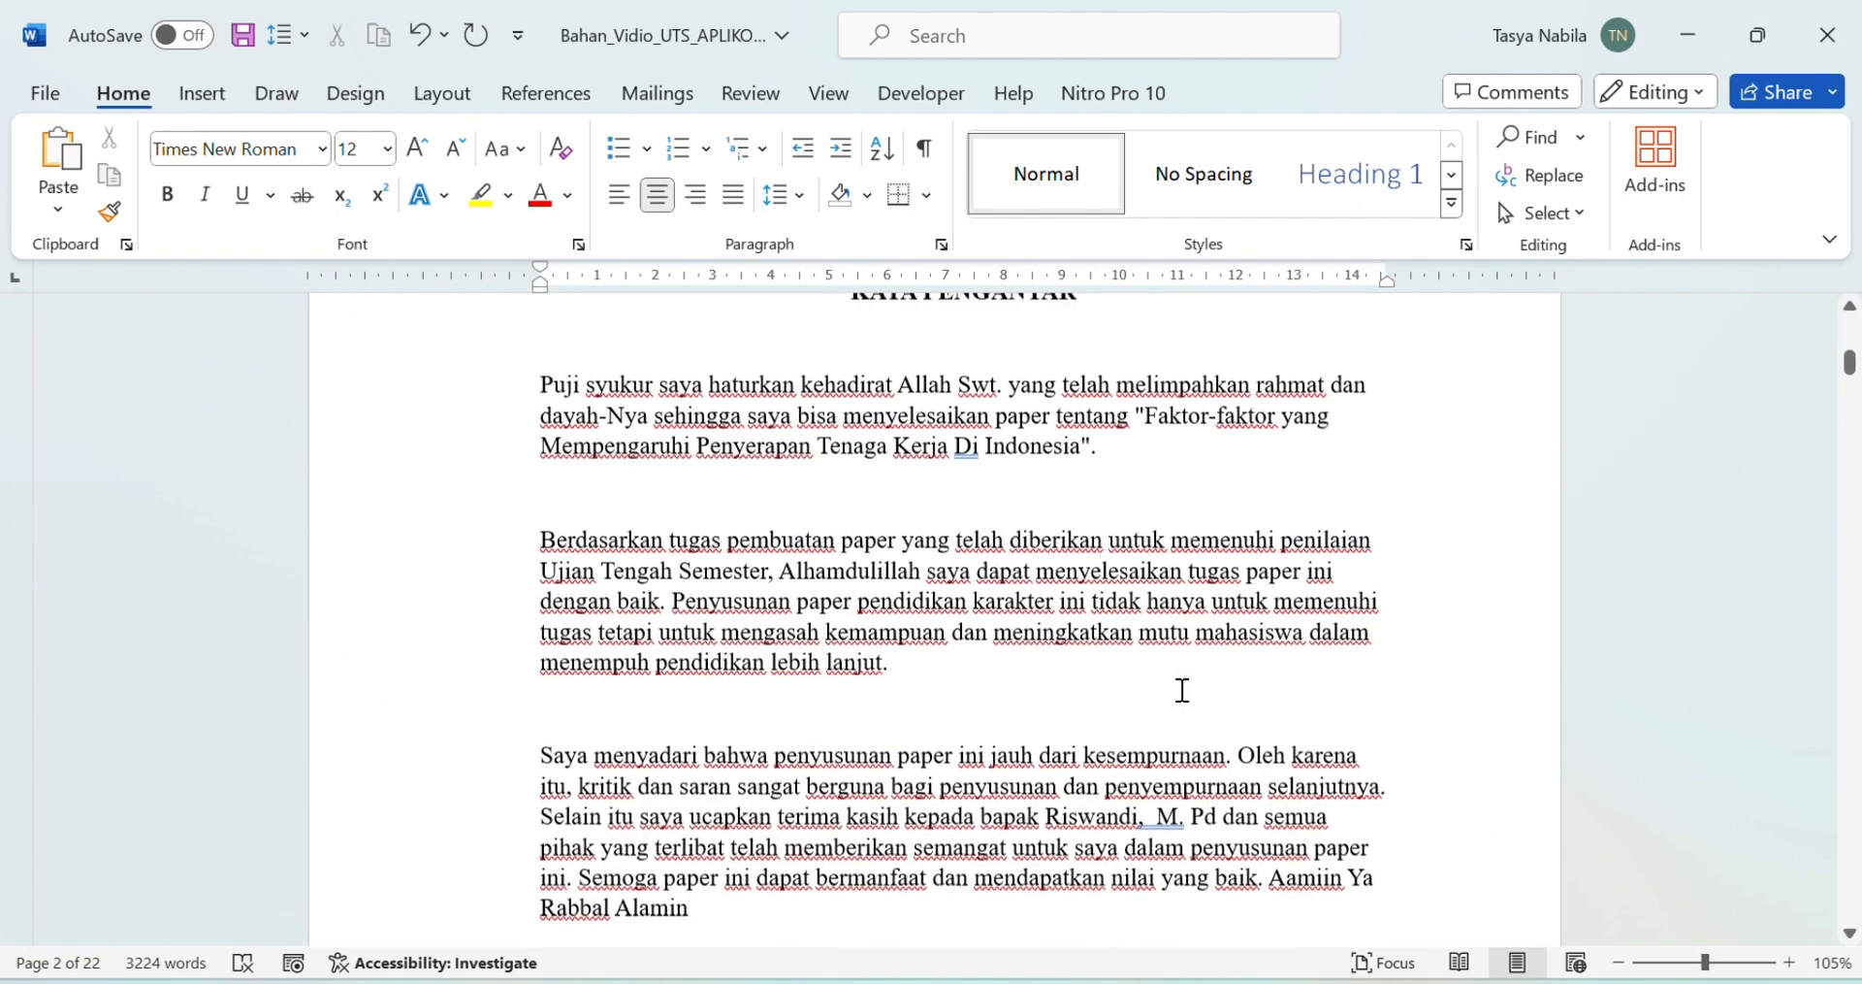
scroll(1183, 690, "up", 1)
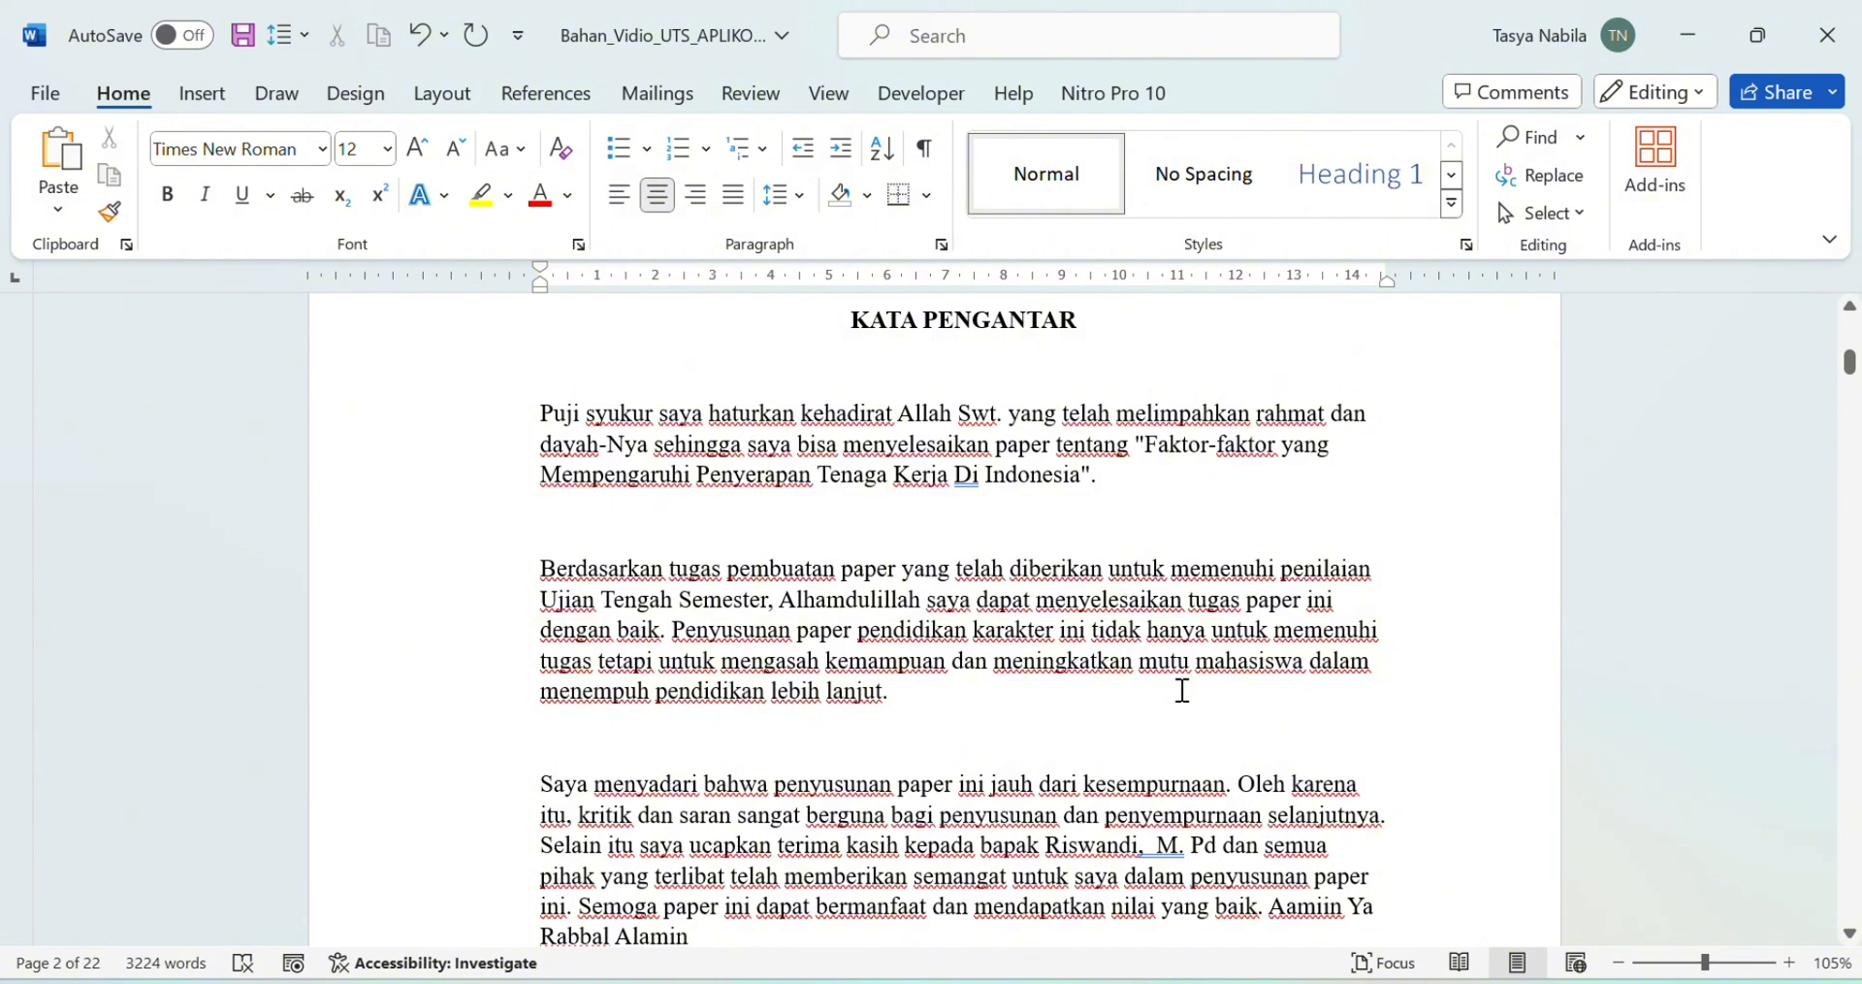
left_click(532, 418)
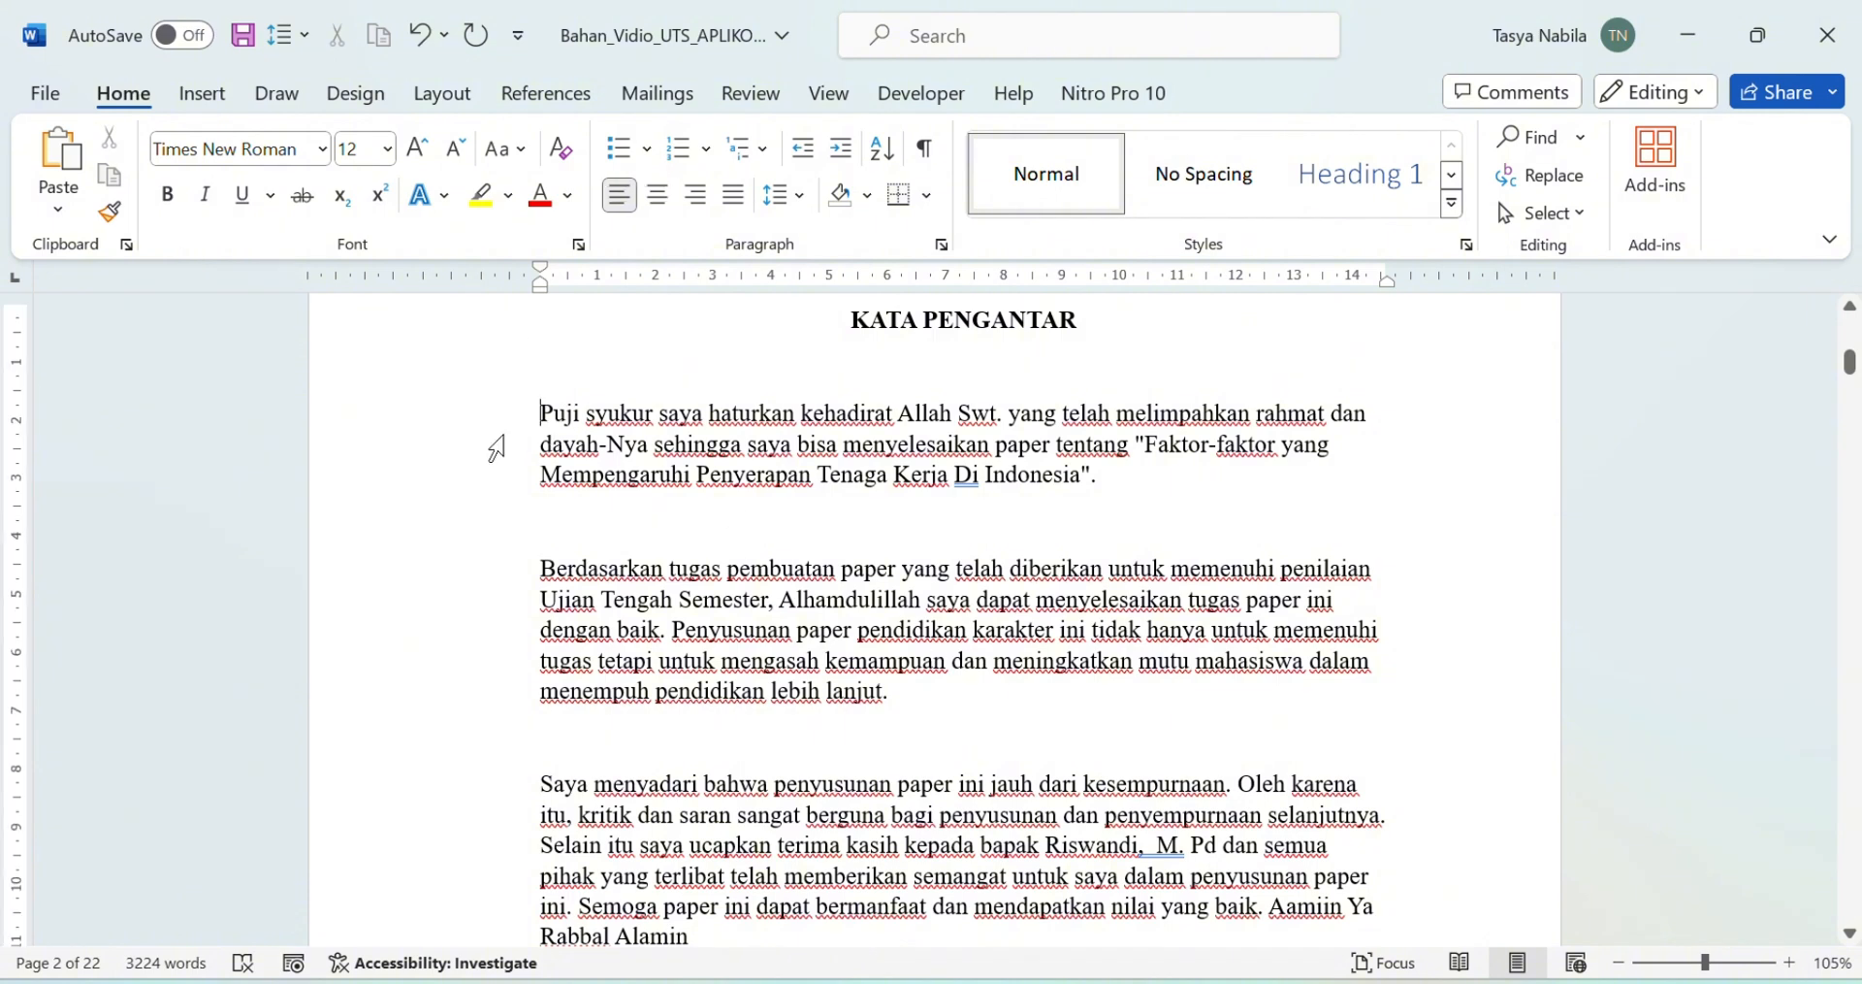
left_click_drag(538, 404, 889, 929)
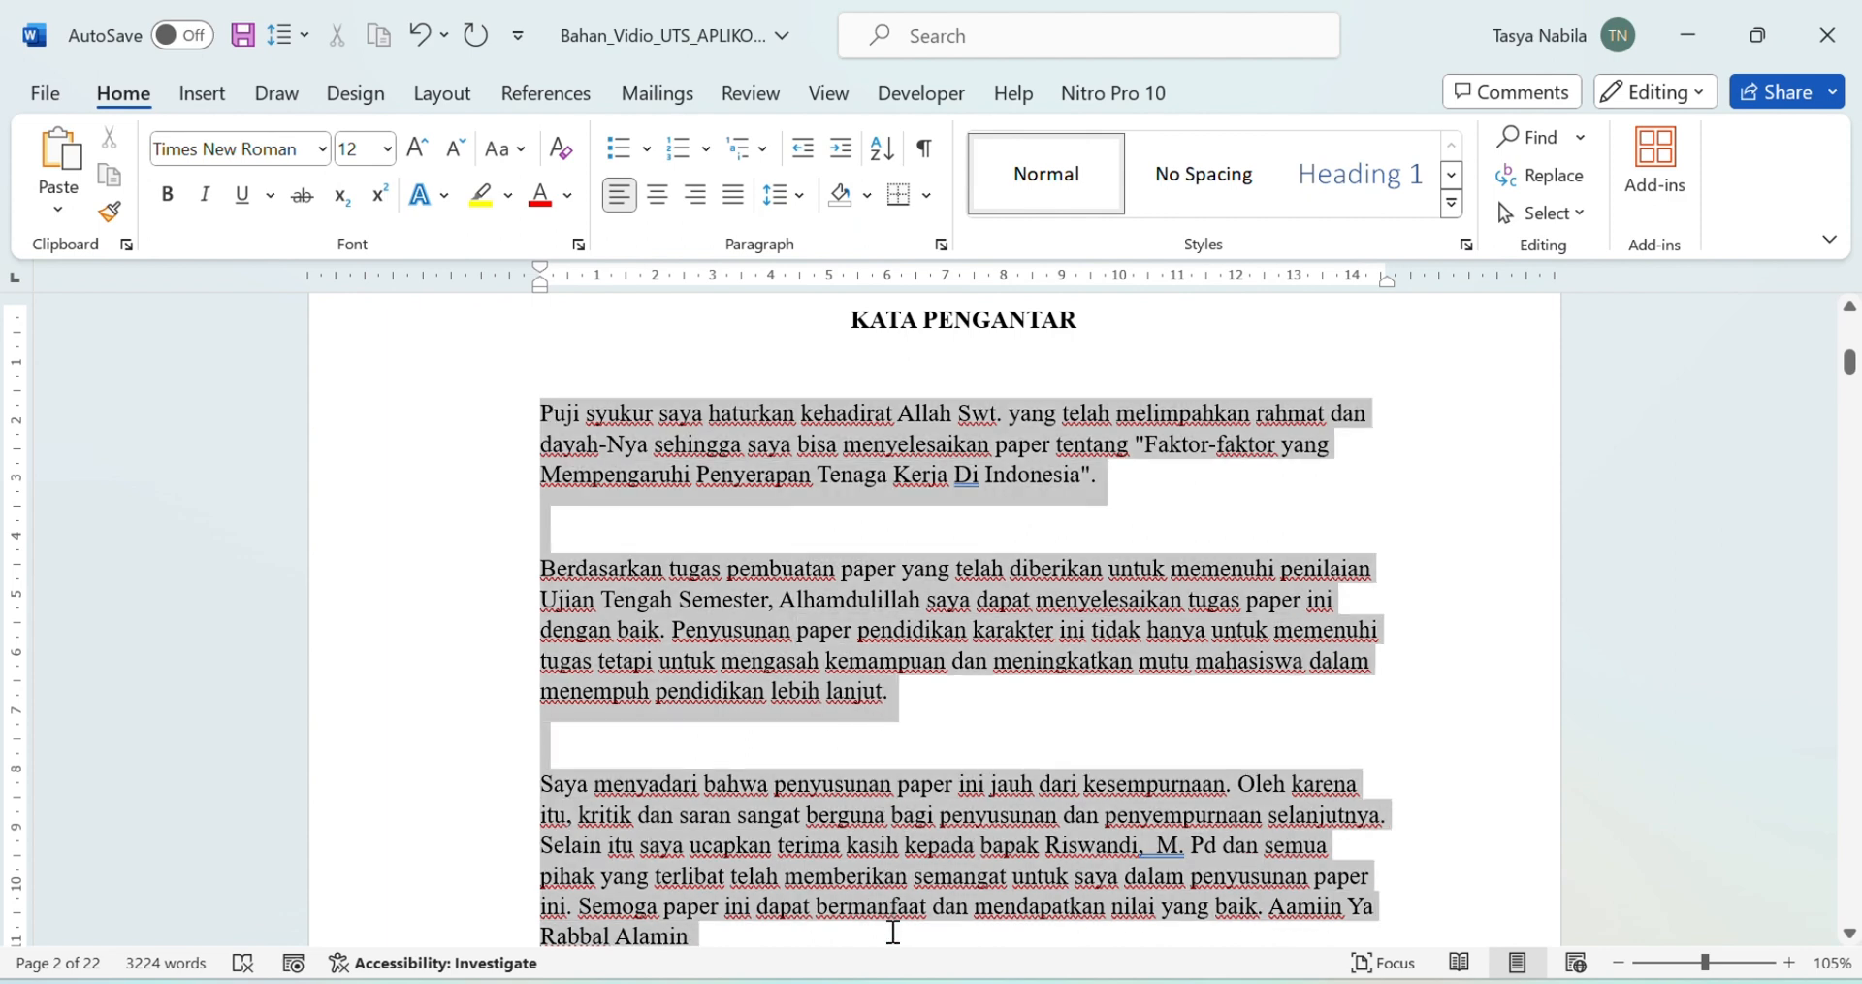
left_click(892, 931)
left_click_drag(488, 419, 716, 934)
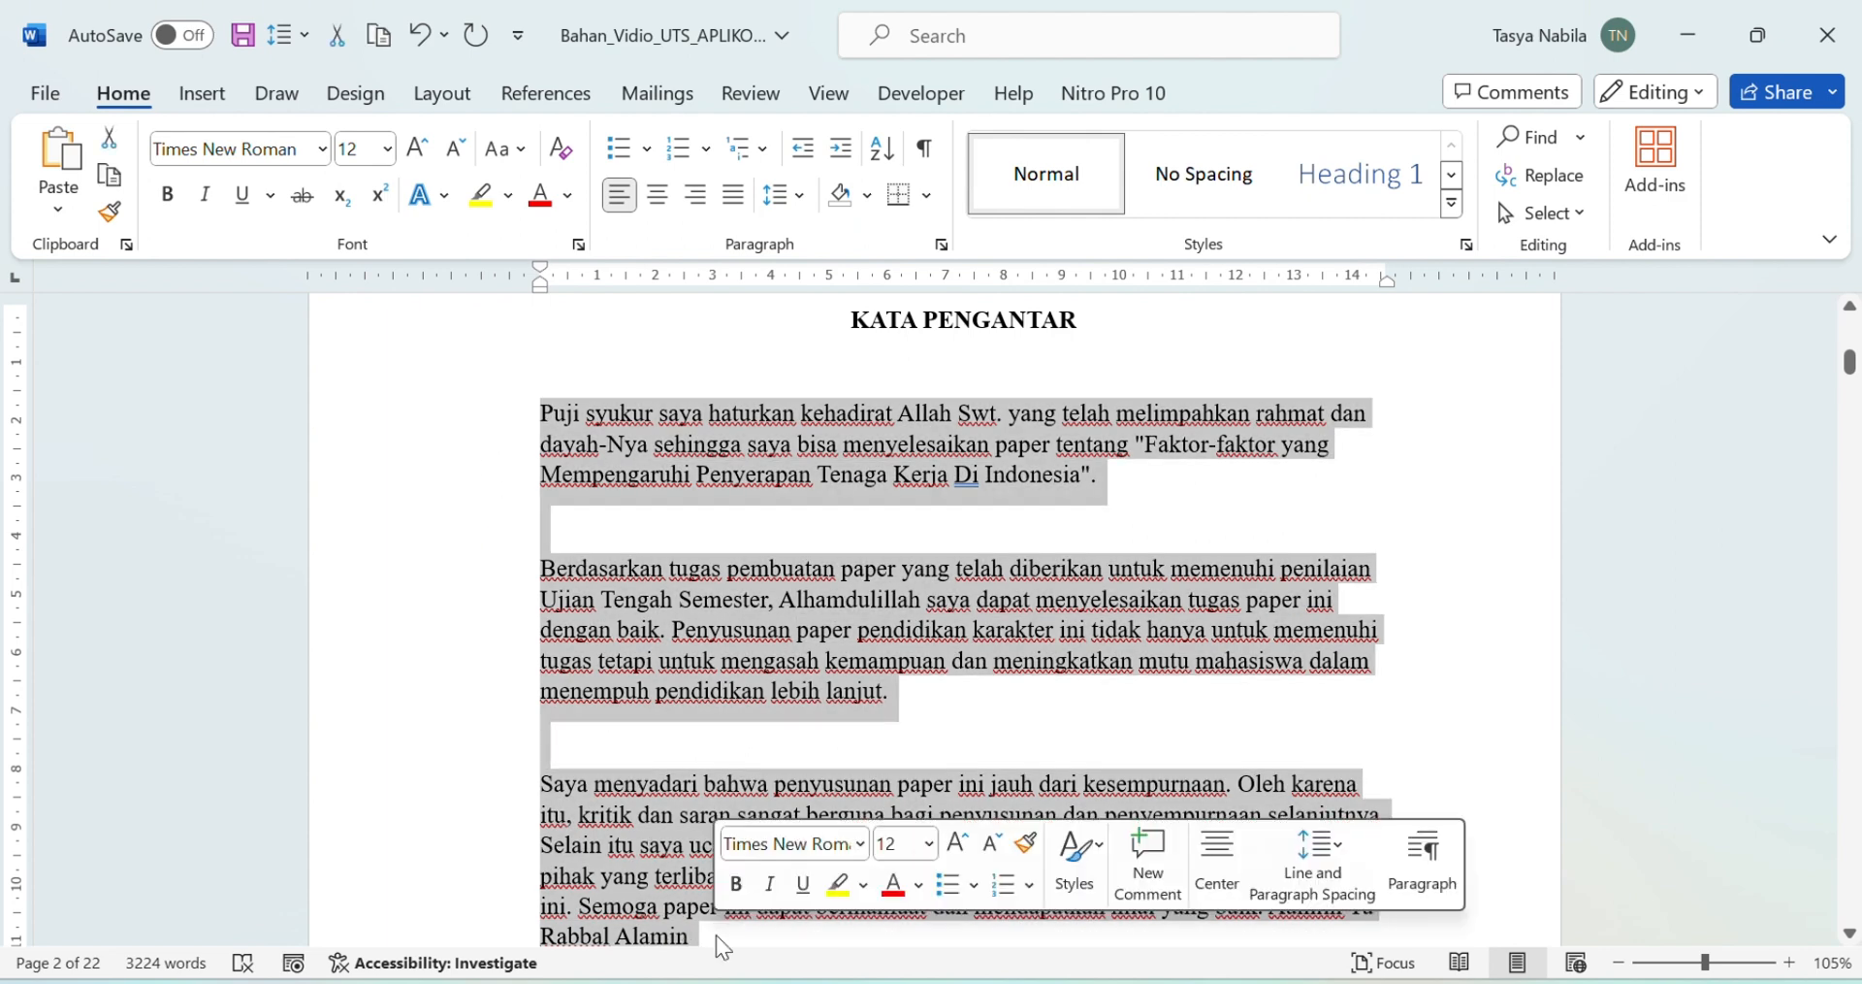
left_click(736, 198)
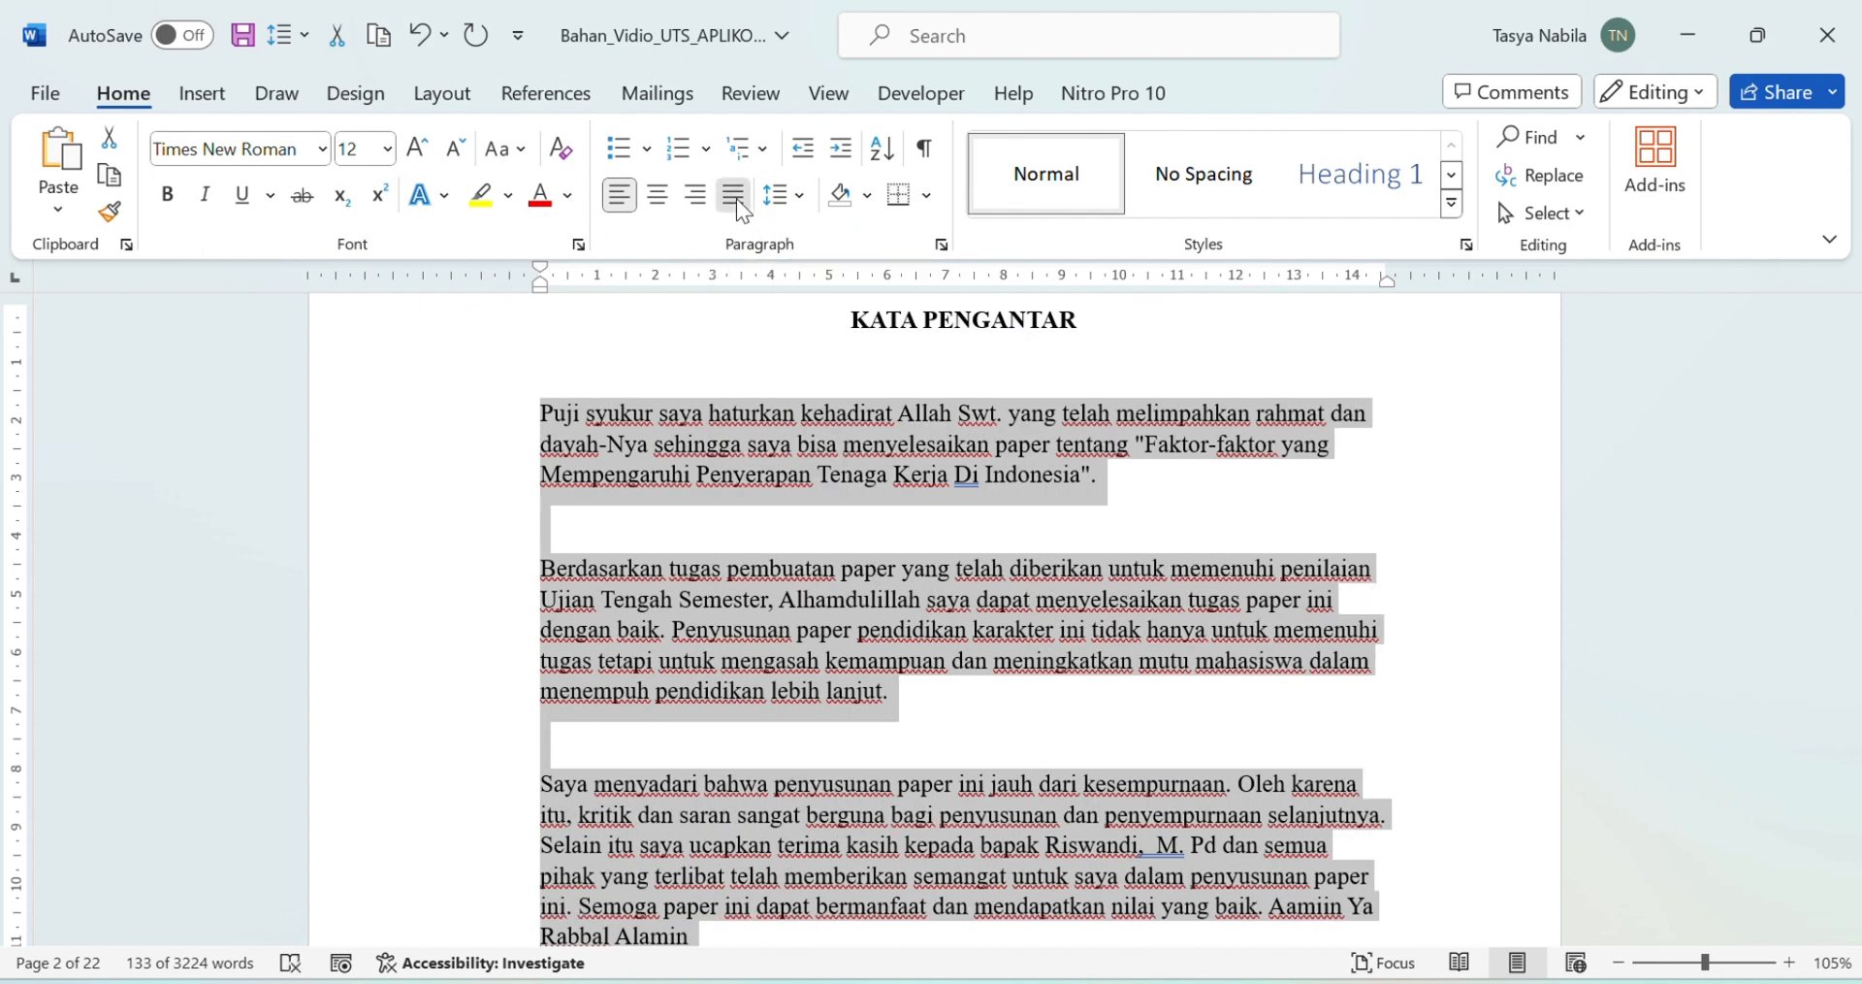
left_click(736, 198)
scroll(1192, 725, "down", 1)
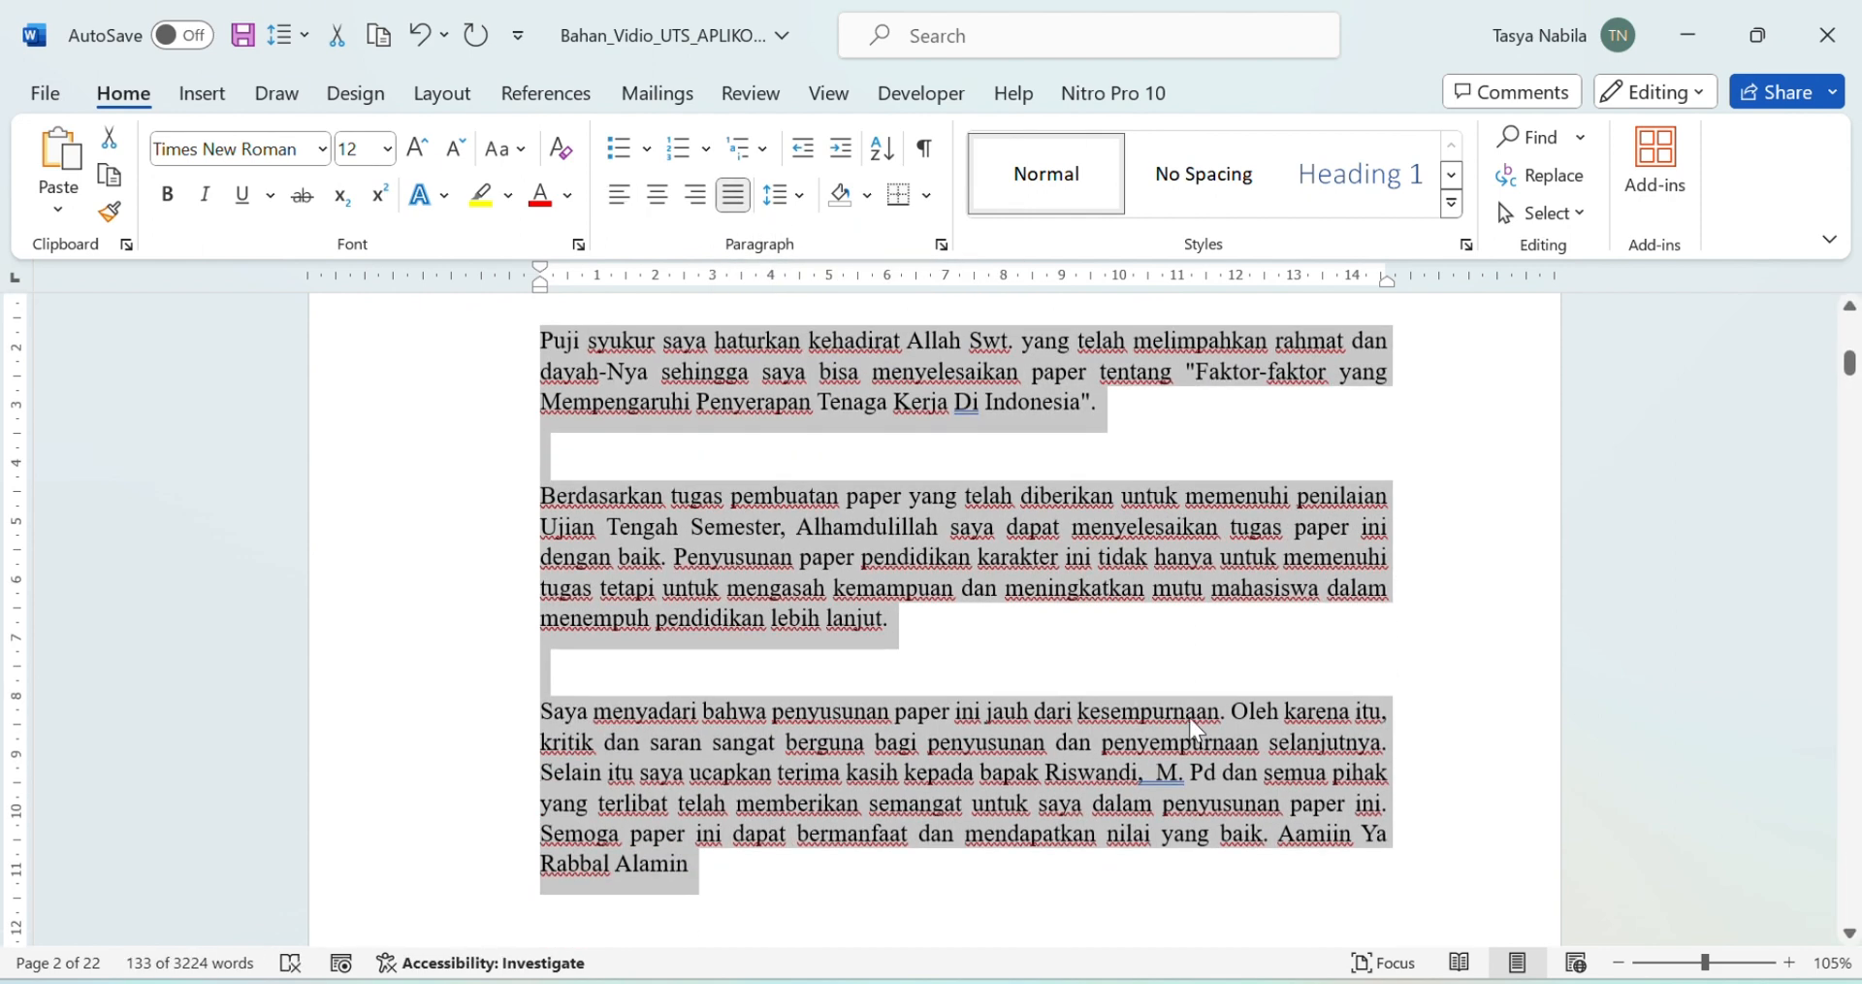
left_click(865, 809)
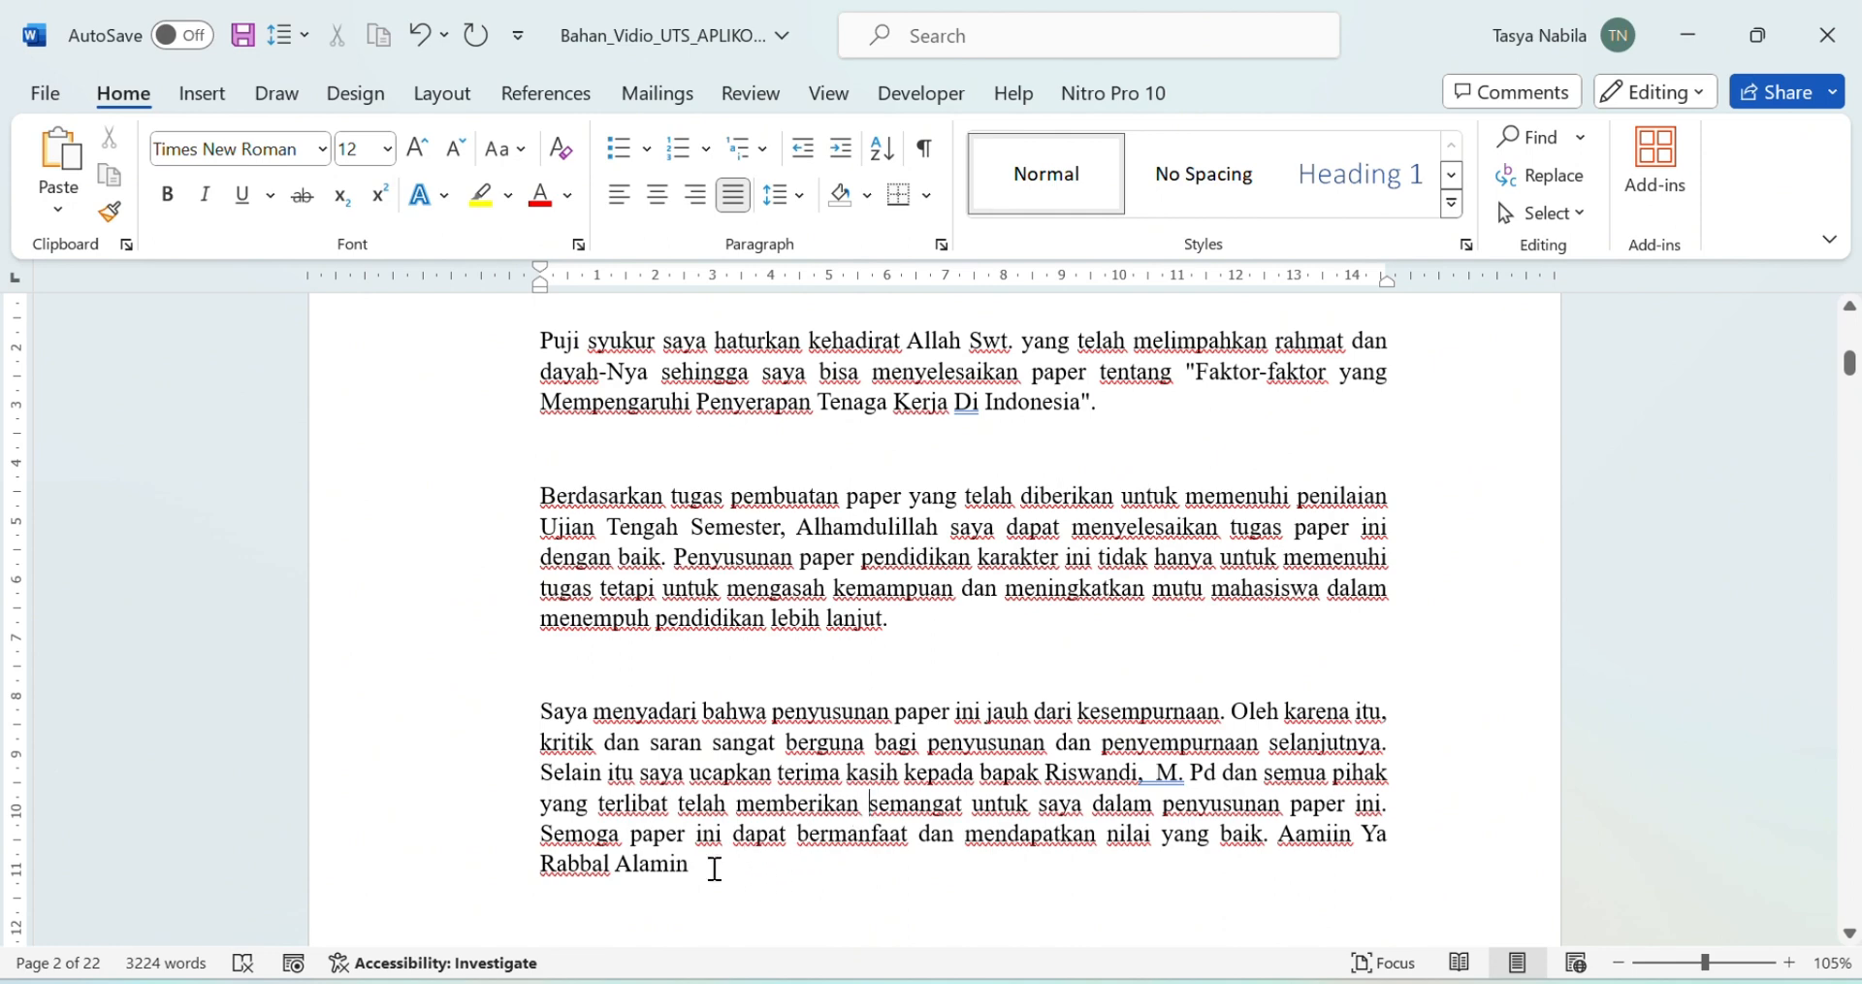
Step: Give the cover and preface paragraphs 6 pt spacing after, keeping 1.08 line spacing
left_click_drag(696, 865, 533, 490)
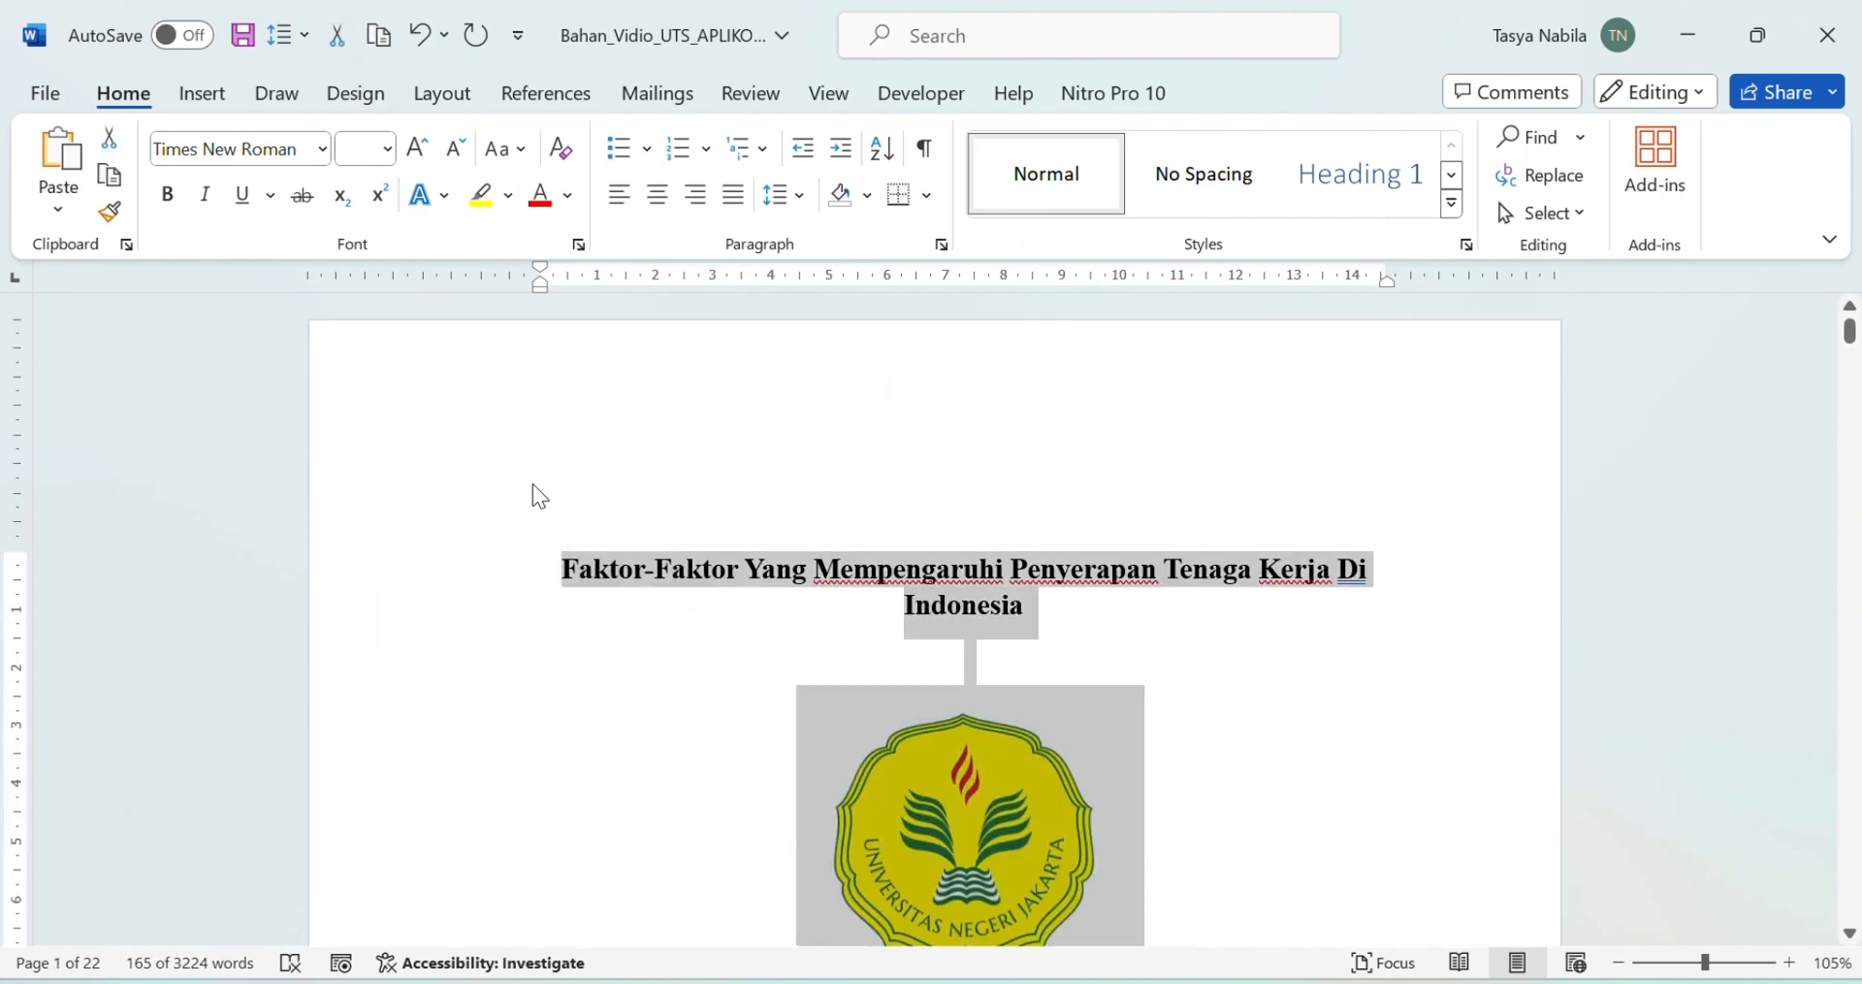
left_click(799, 196)
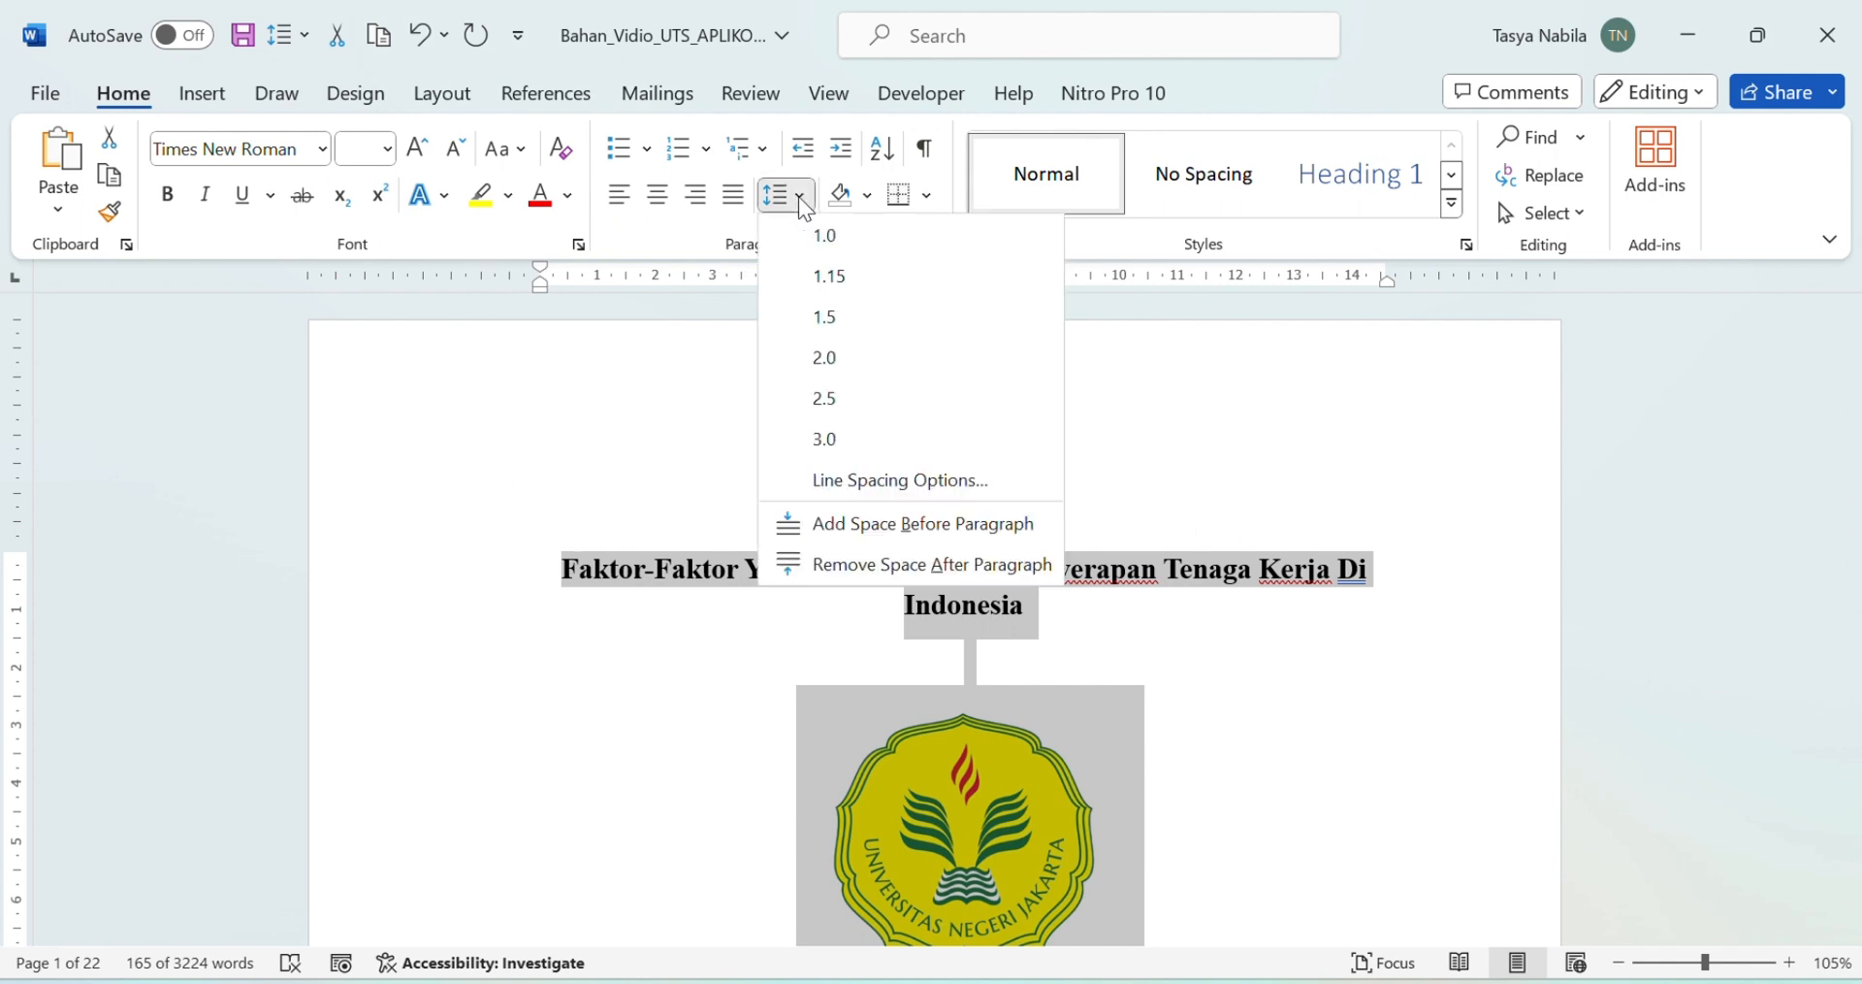
left_click(853, 485)
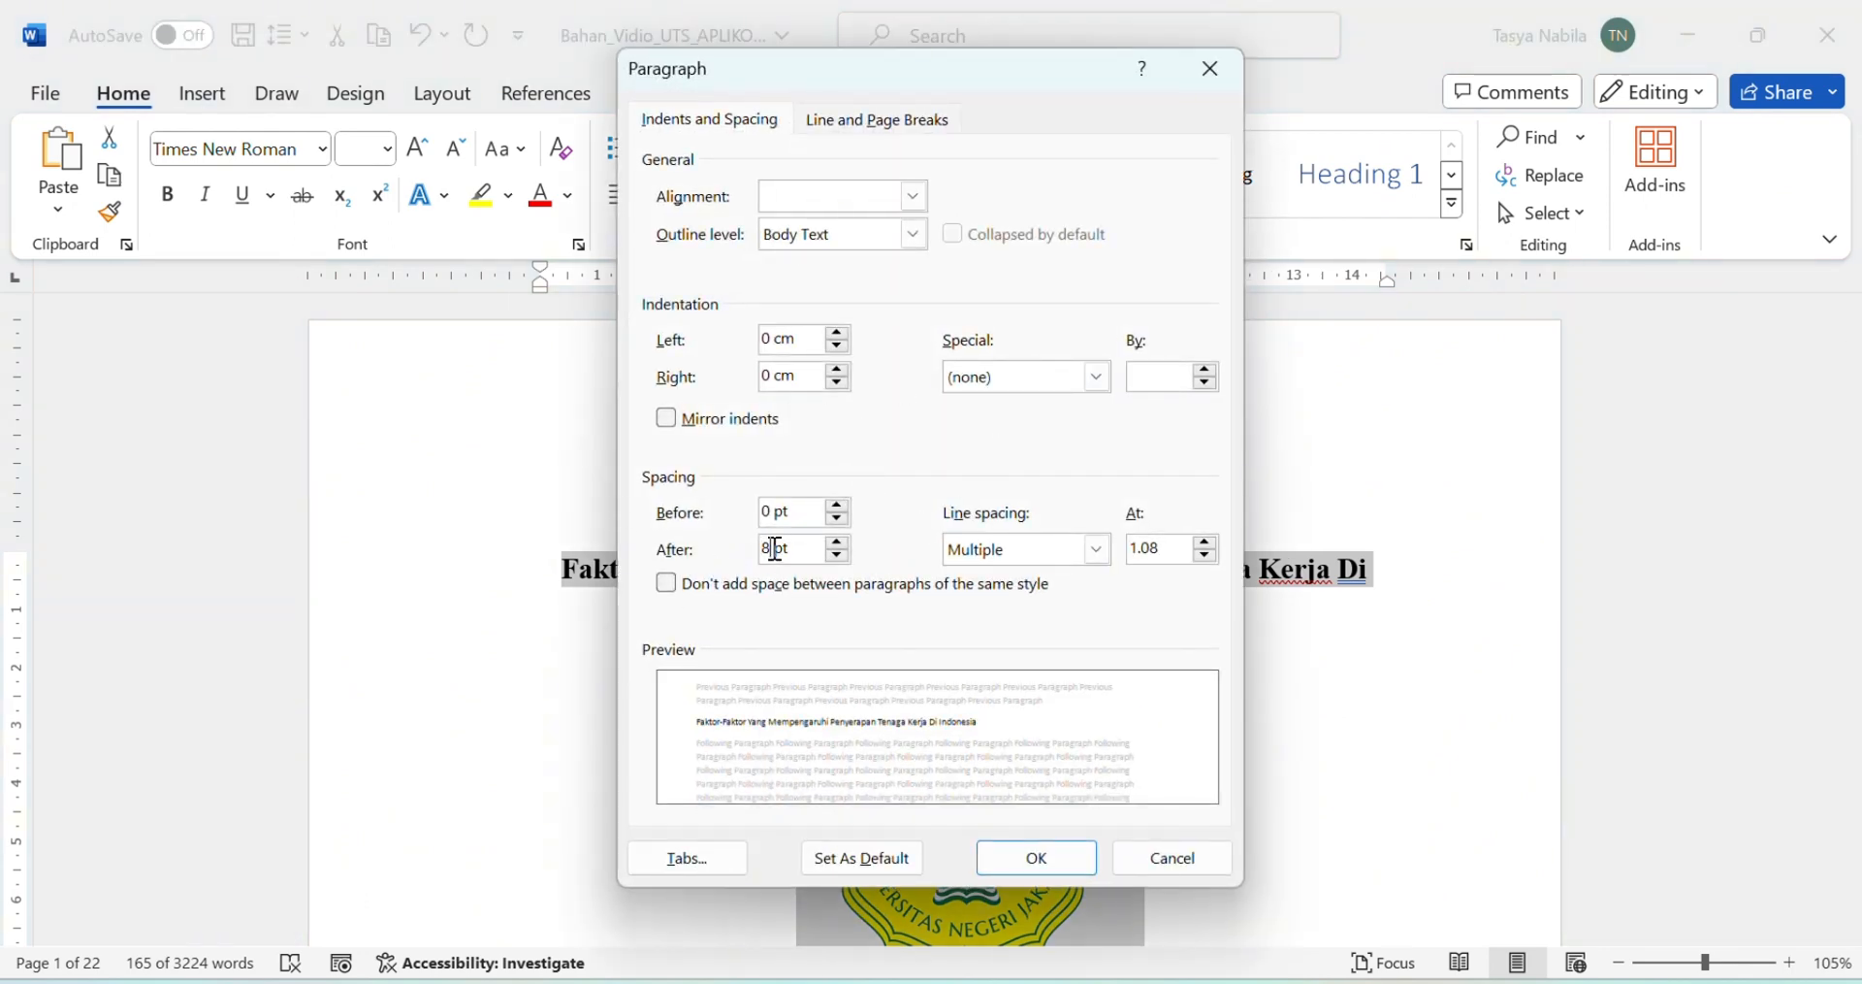
left_click(1019, 860)
scroll(1344, 718, "down", 3)
scroll(1344, 718, "down", 15)
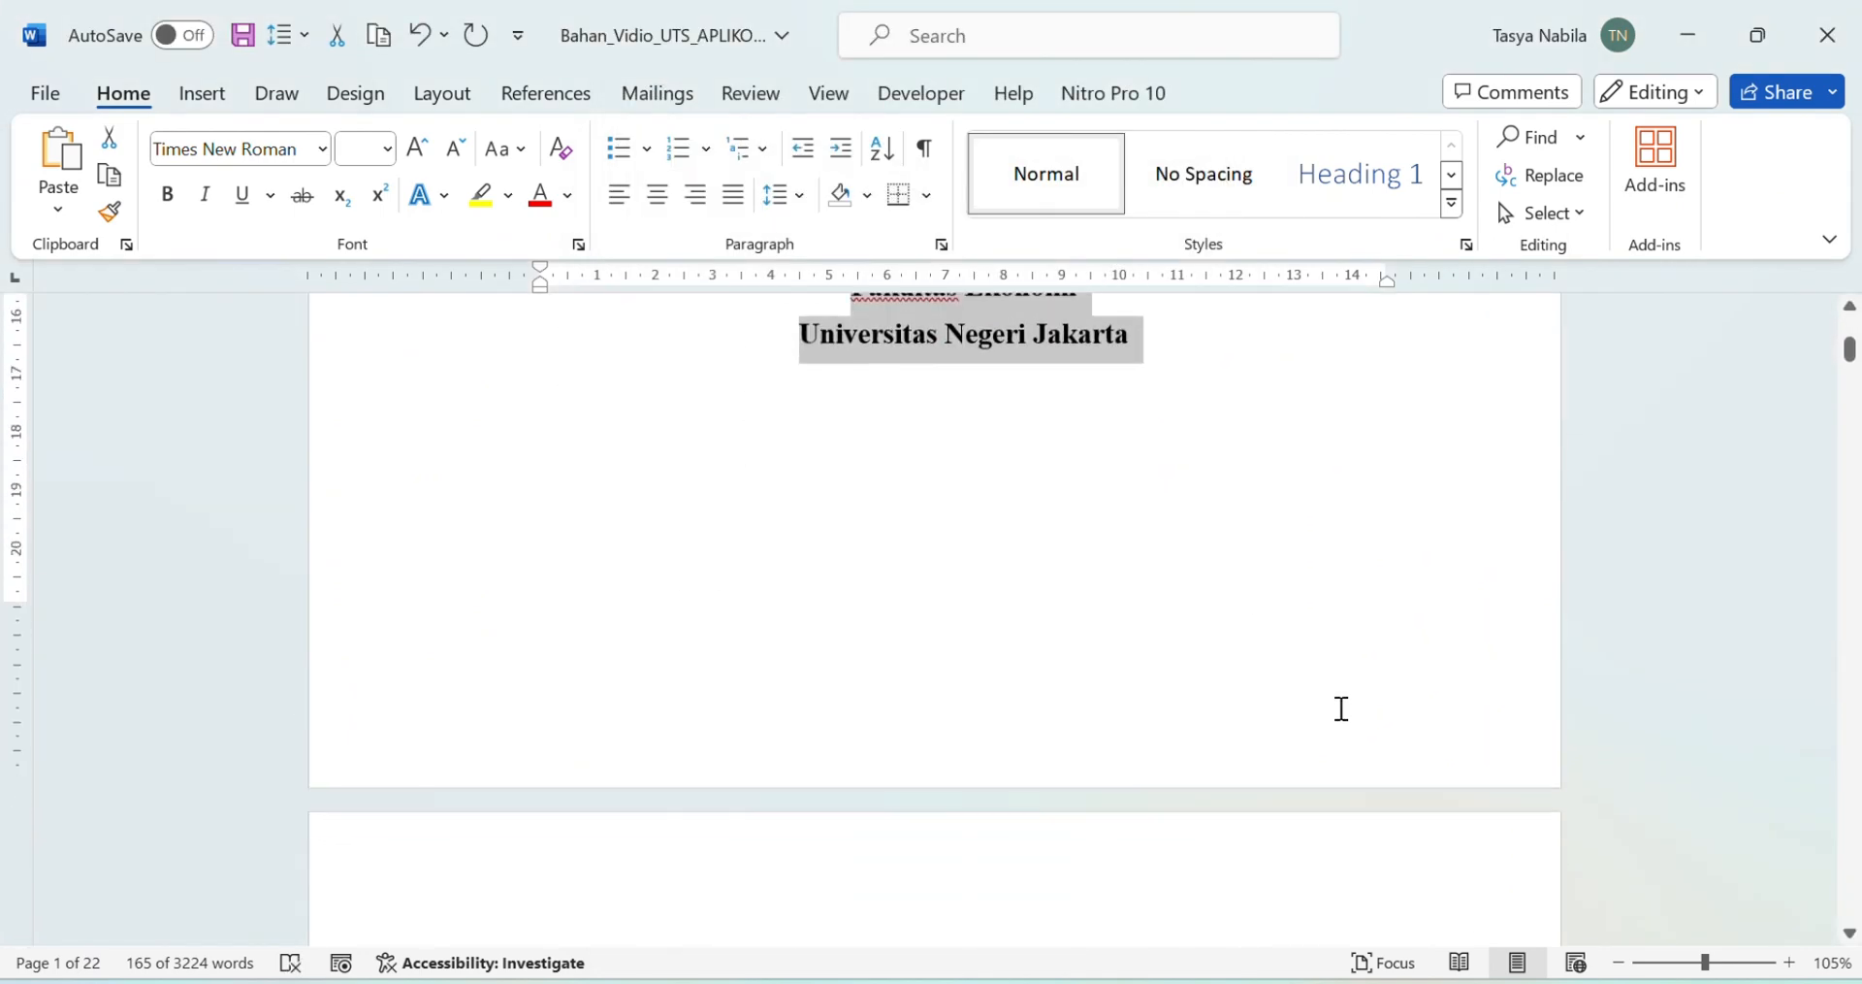
Step: Place the cursor before BAB 1 PENDAHULUAN on page 6 and show the Navigation Pane
left_click(856, 346)
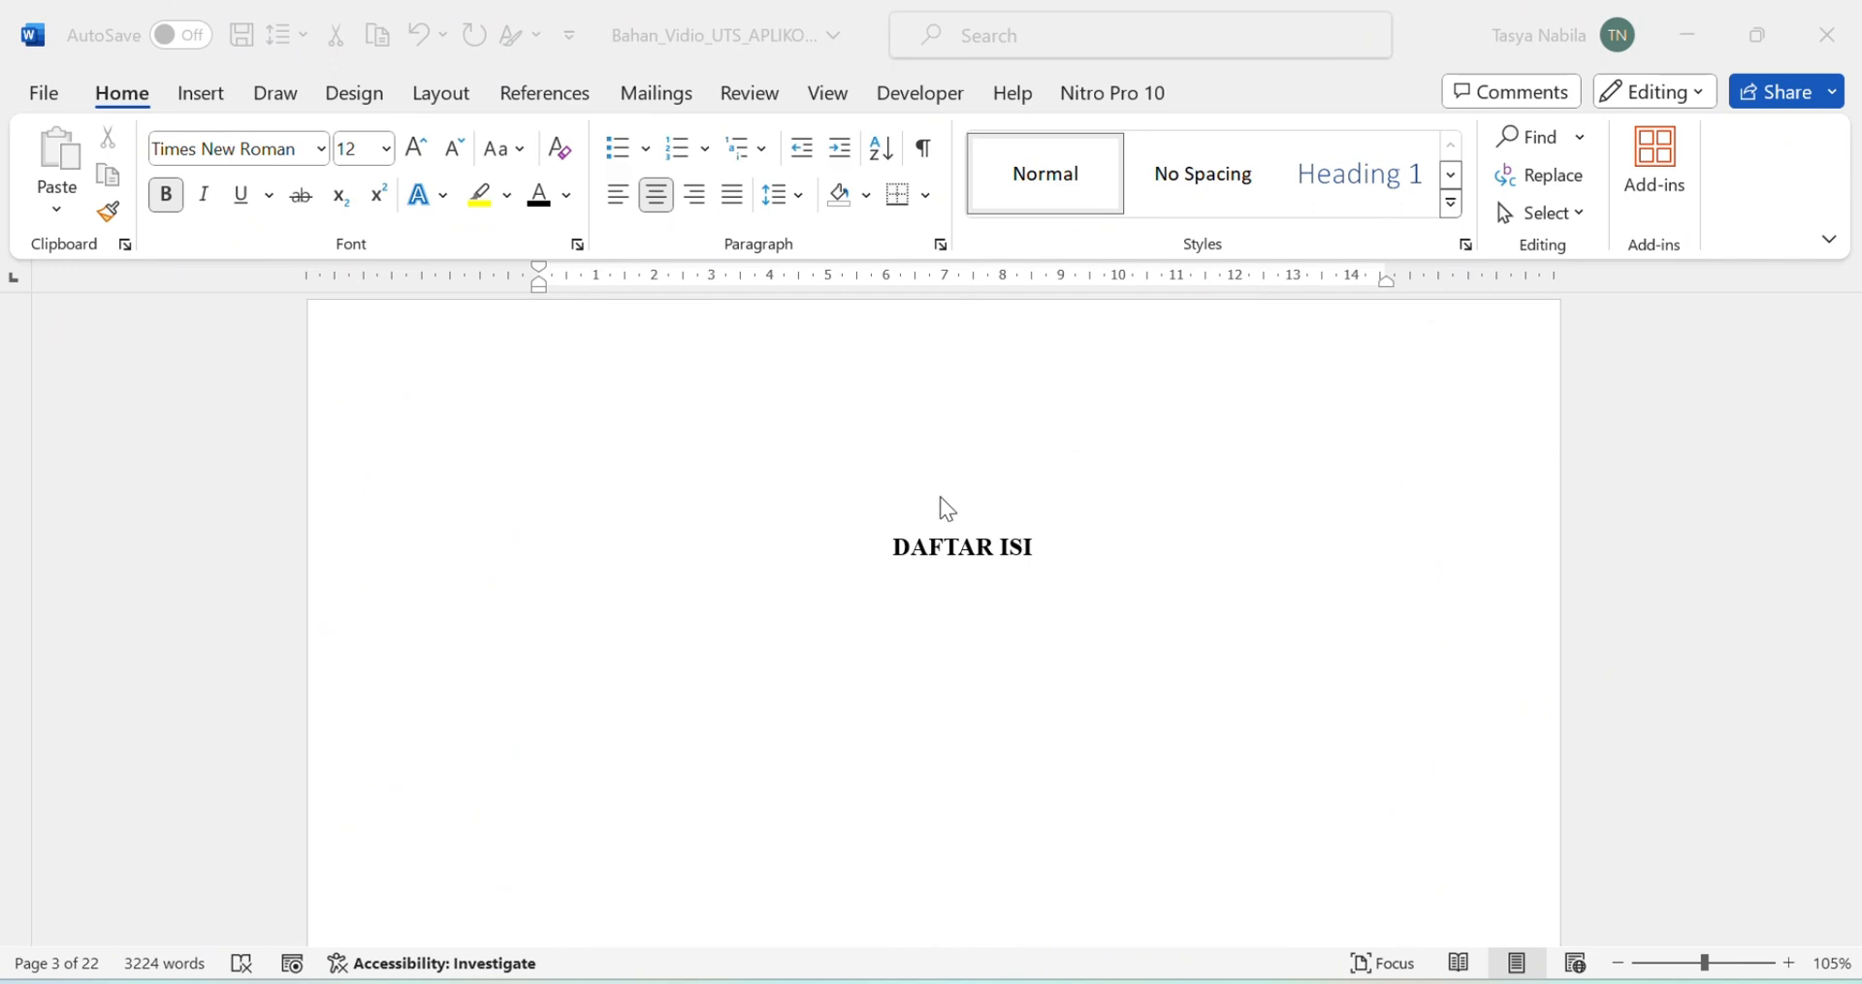
scroll(943, 504, "down", 12)
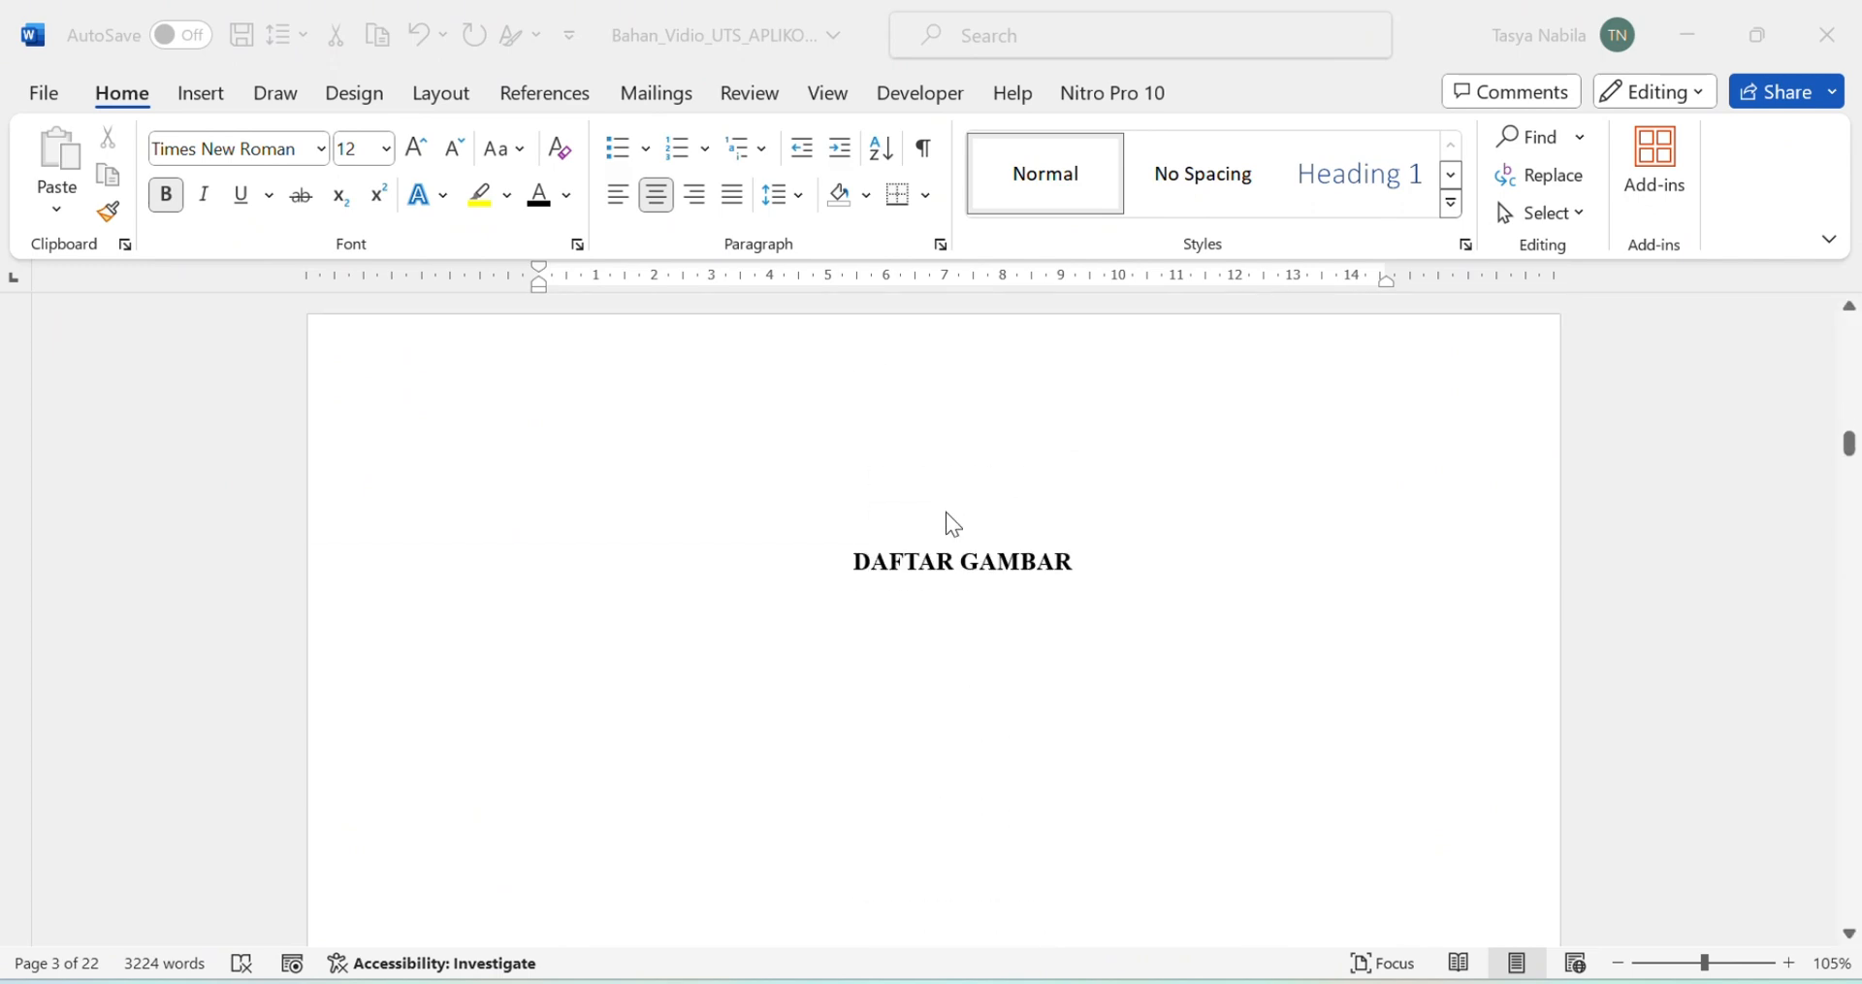
scroll(947, 513, "down", 10)
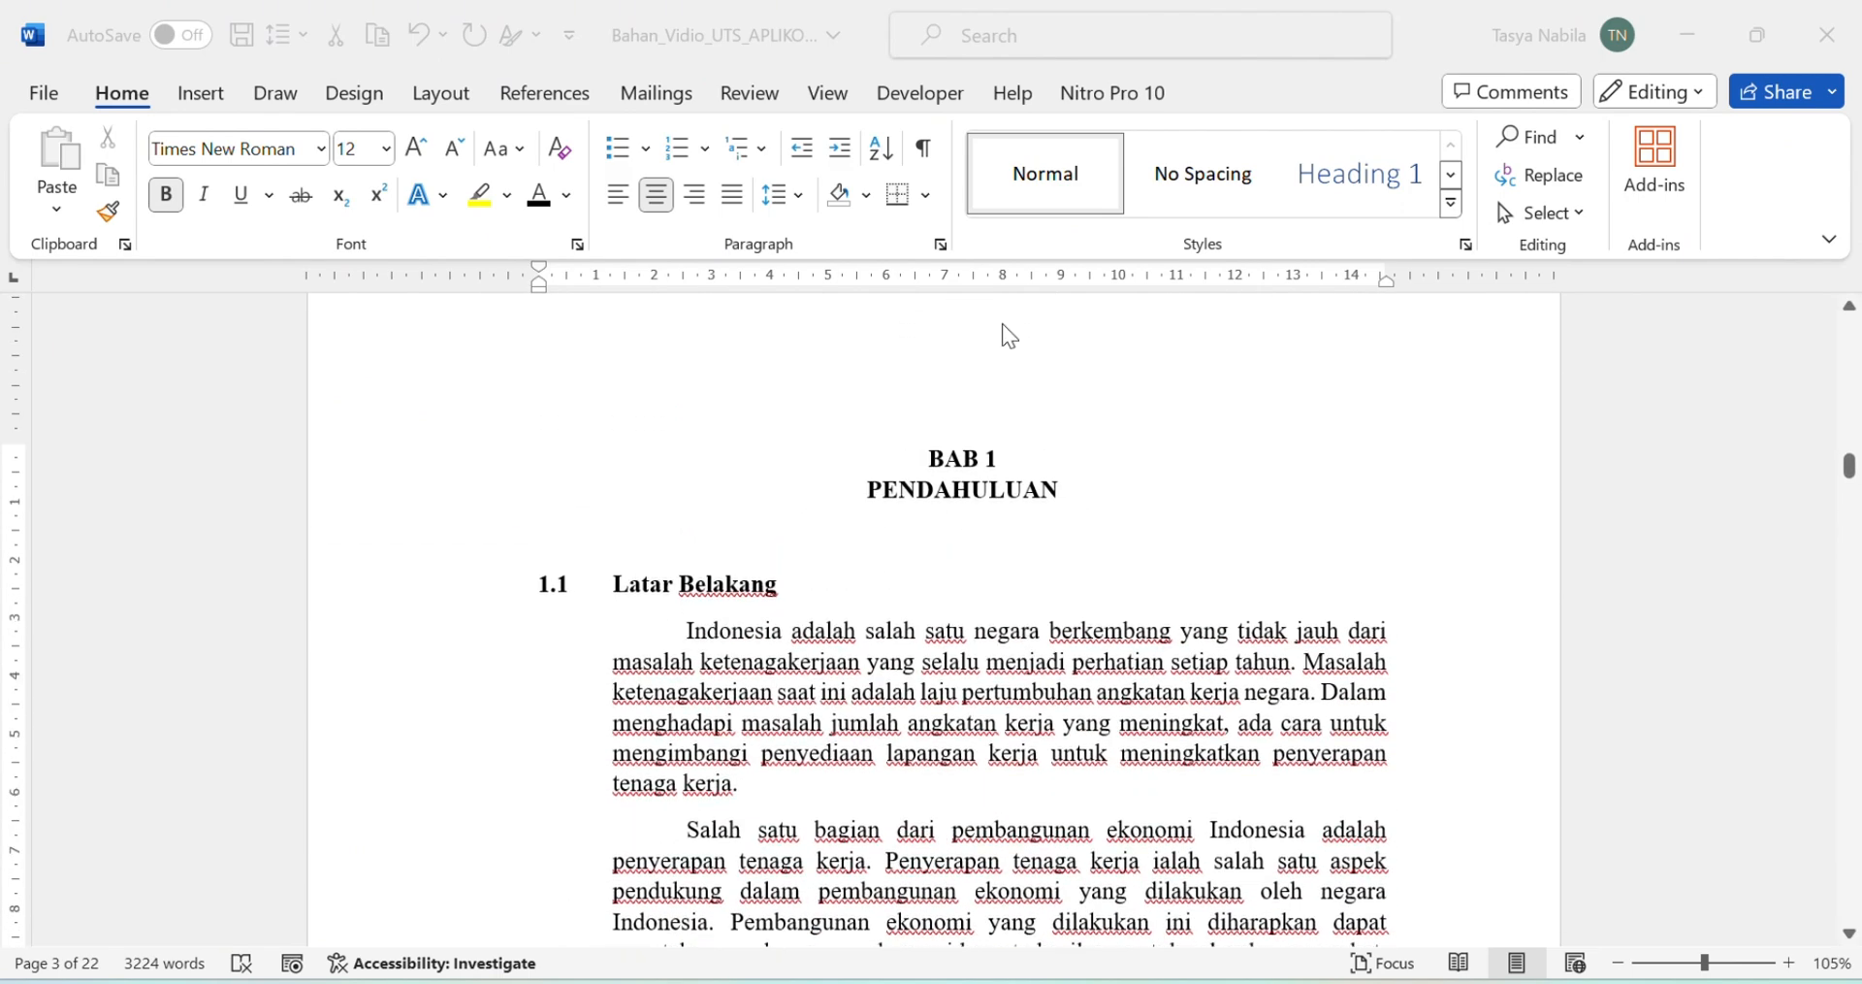
left_click(928, 461)
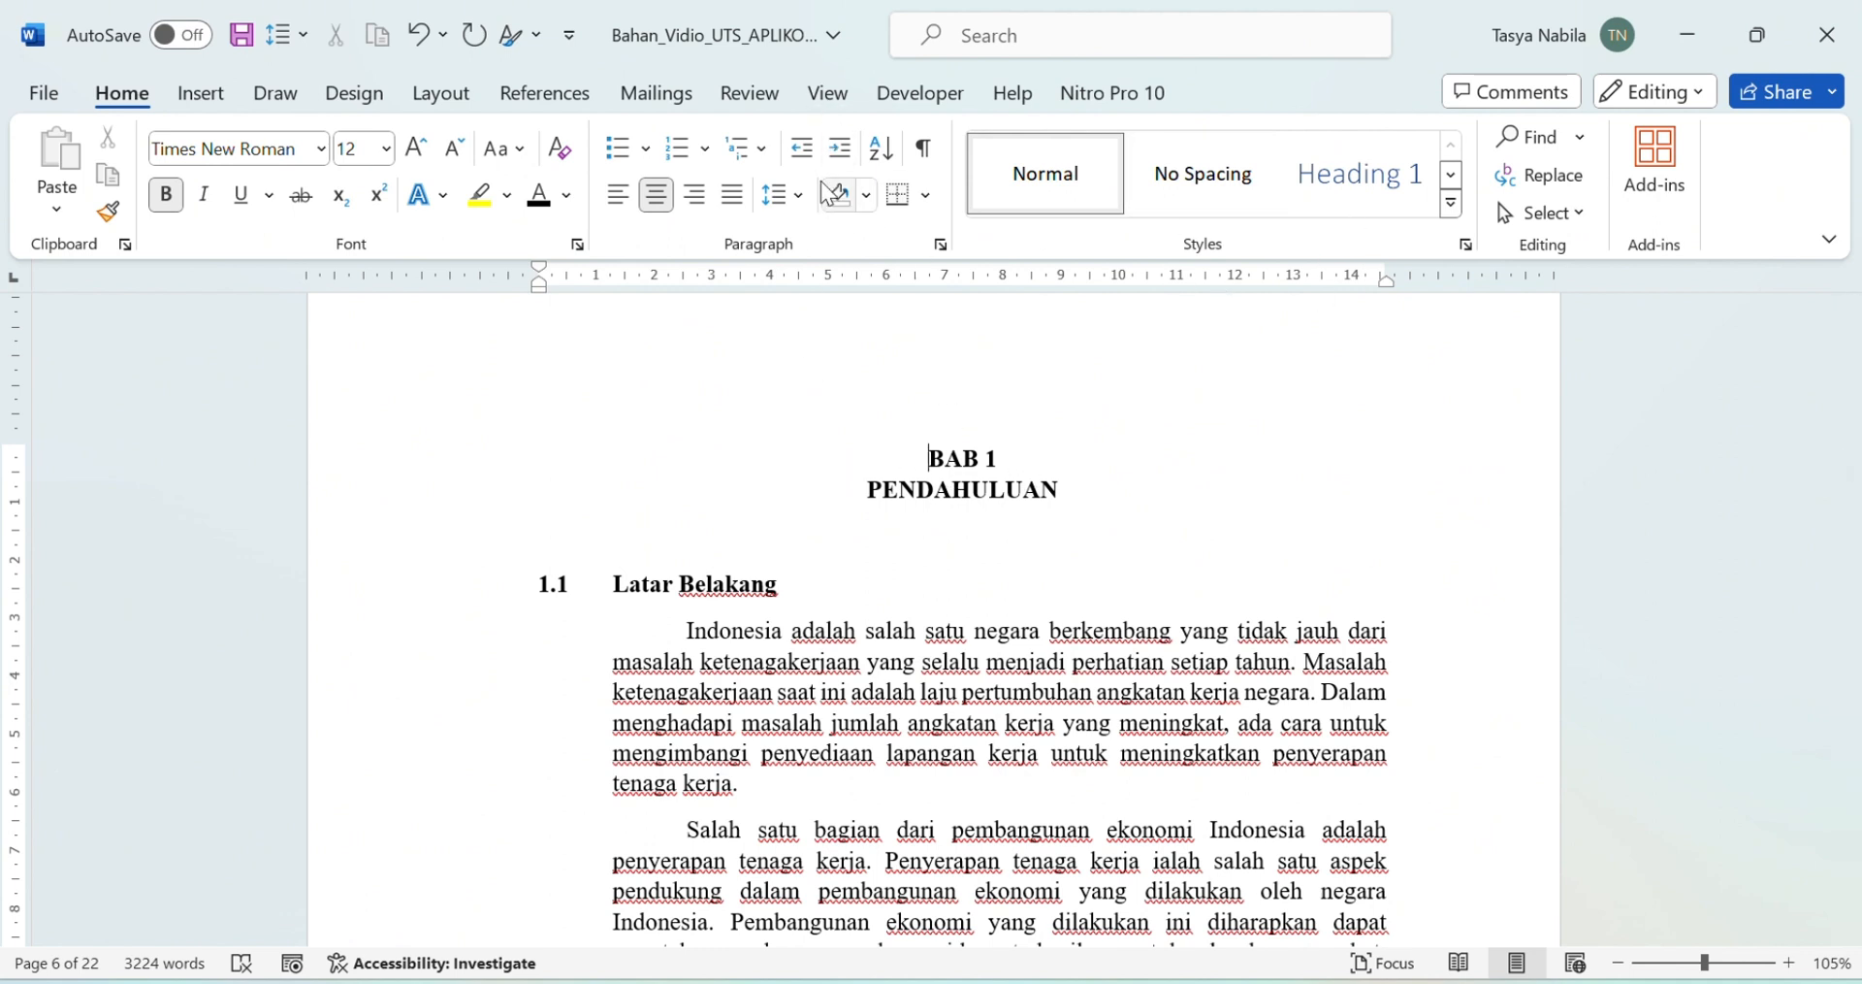
left_click(827, 94)
left_click(677, 214)
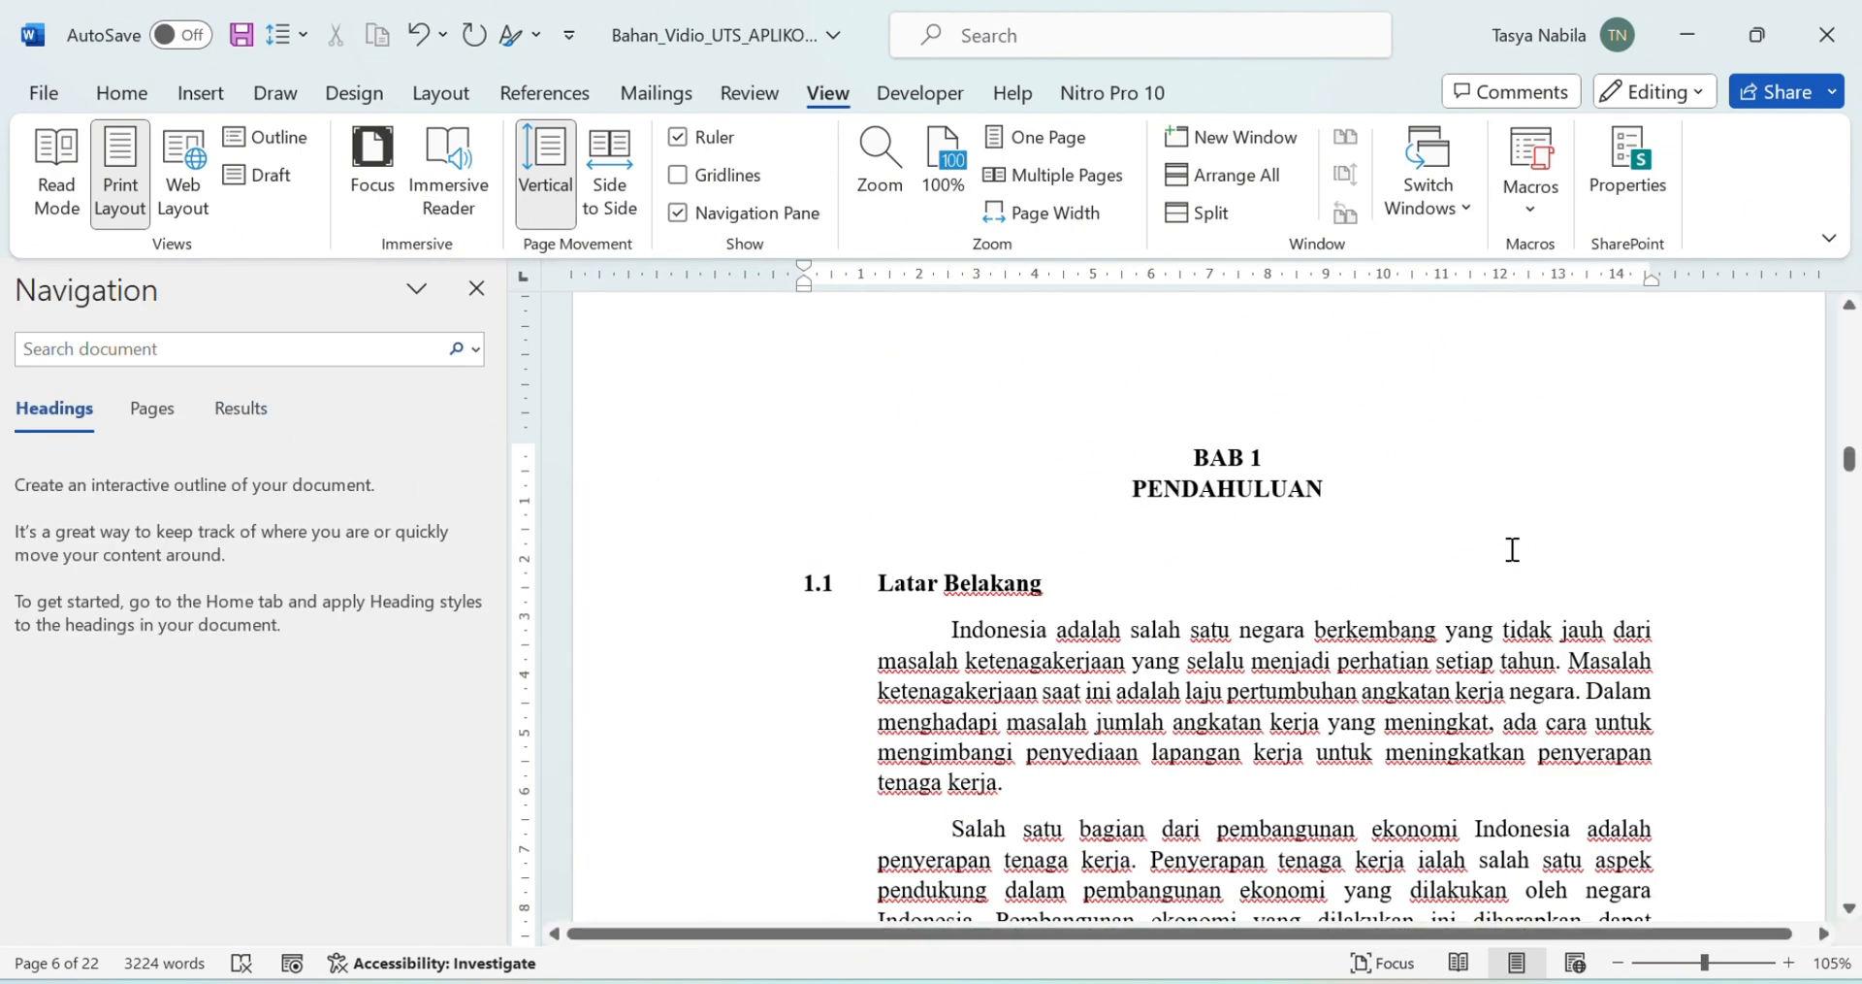
Step: Apply Heading 1 to BAB 1 PENDAHULUAN and make it Times New Roman 12 pt bold
left_click_drag(1190, 458, 1317, 484)
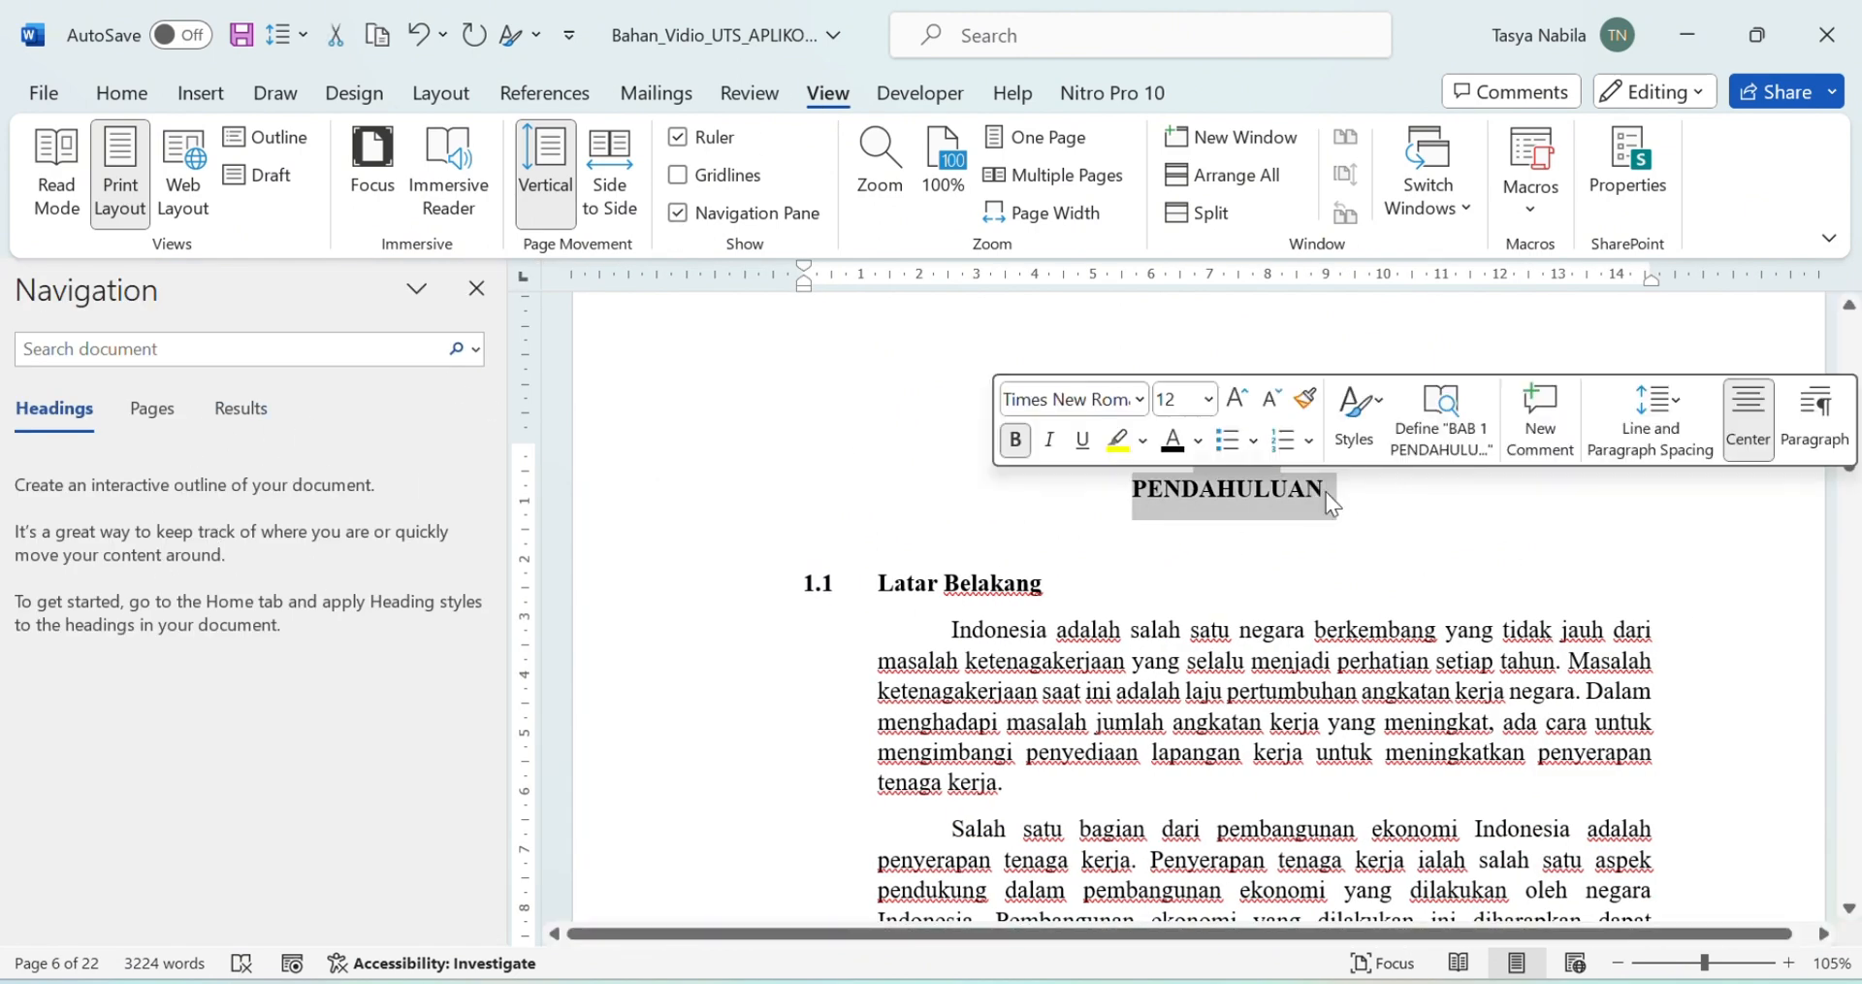
left_click(123, 94)
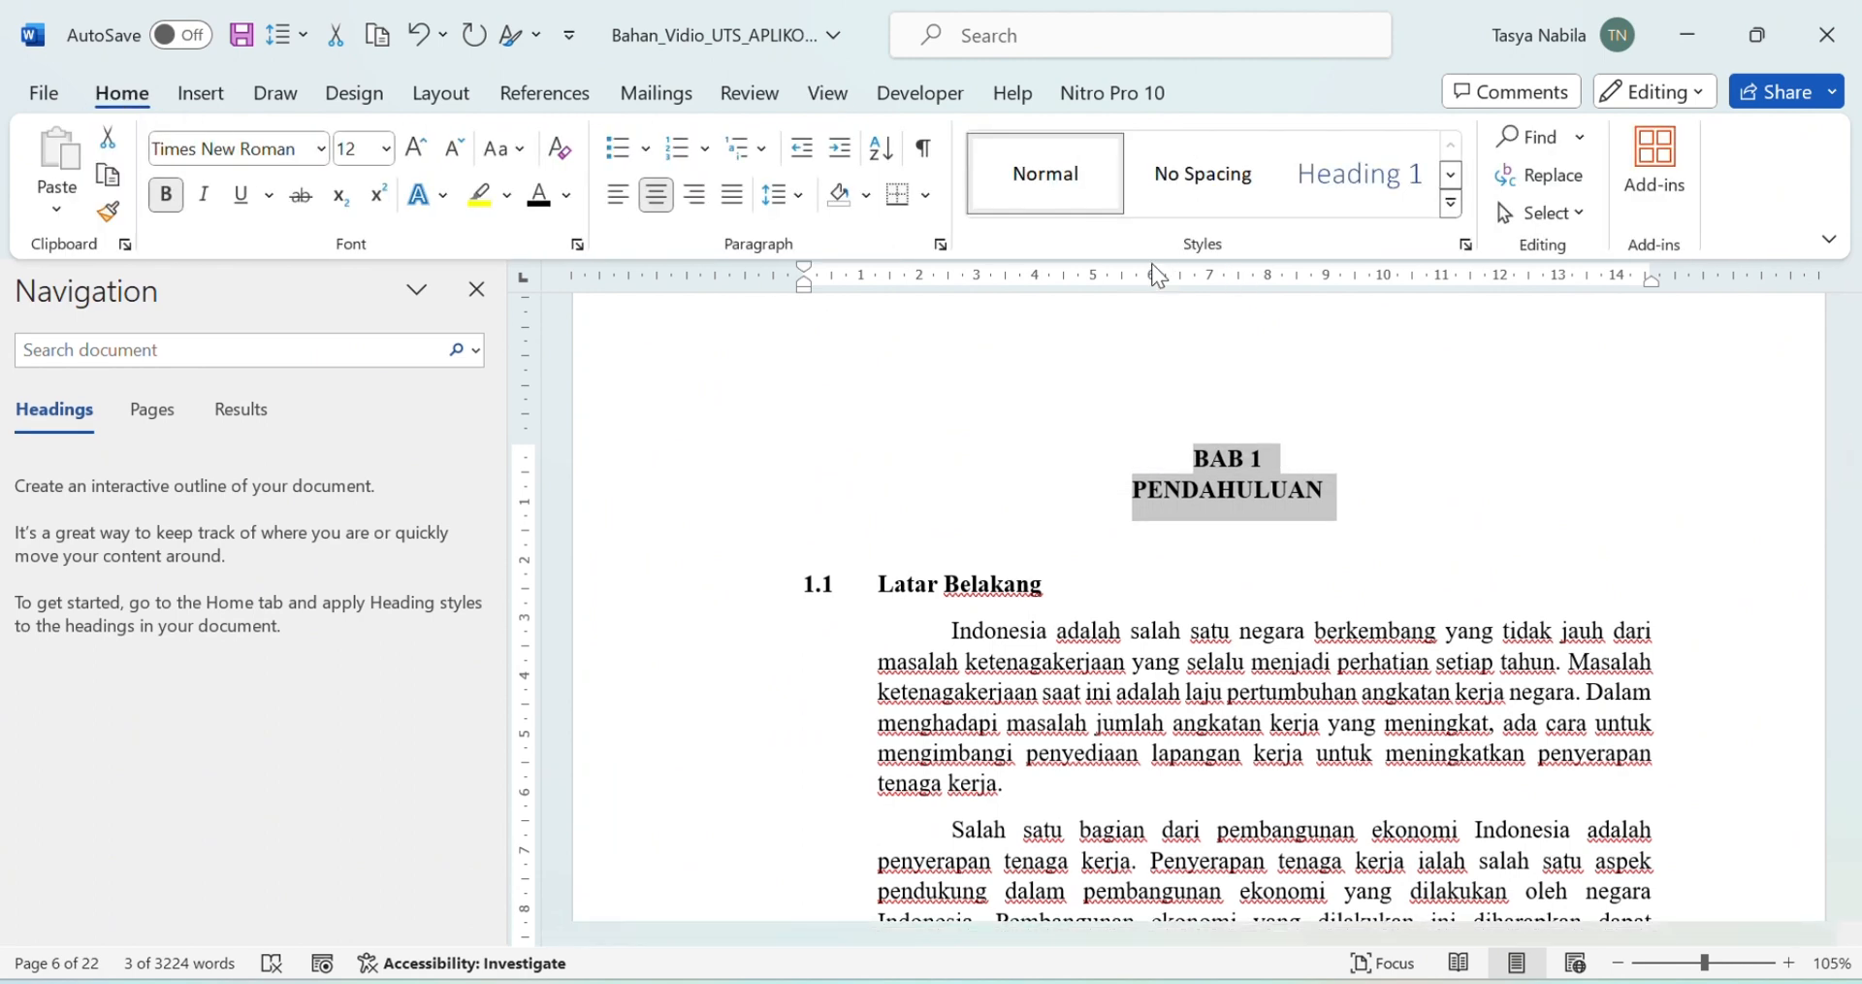
left_click(1381, 178)
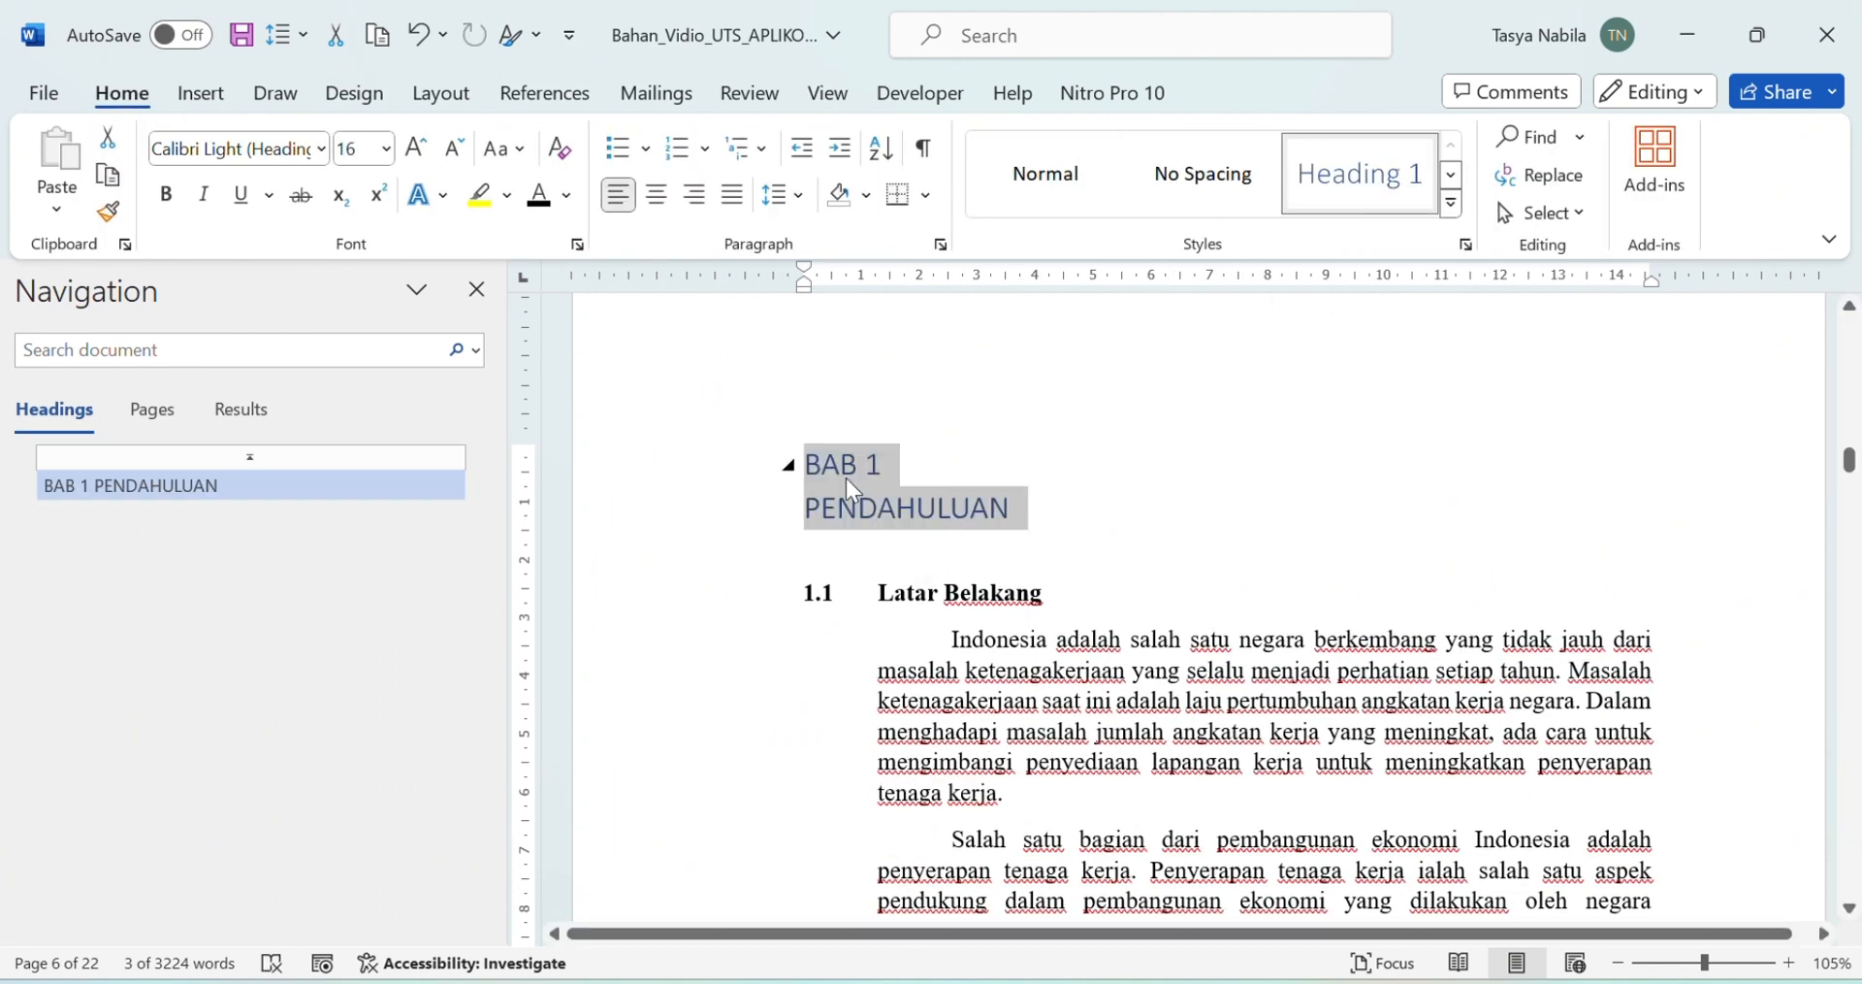
left_click(320, 148)
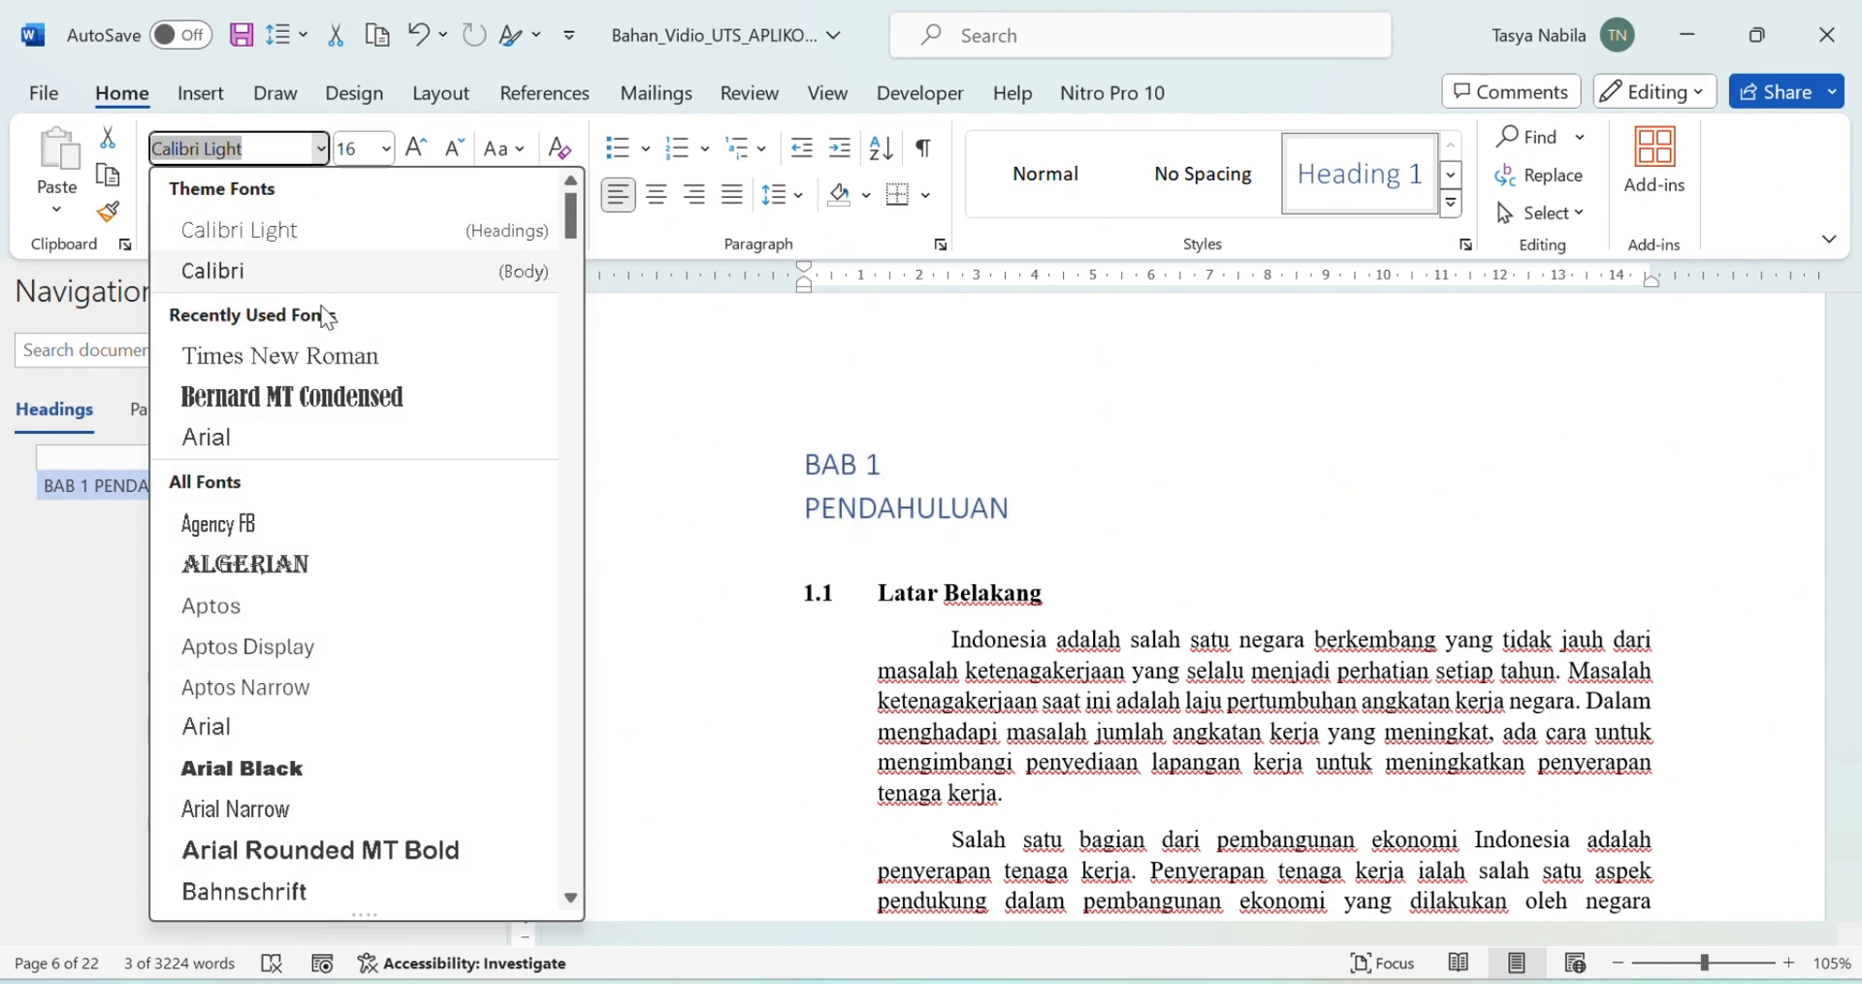
left_click(330, 355)
left_click(386, 148)
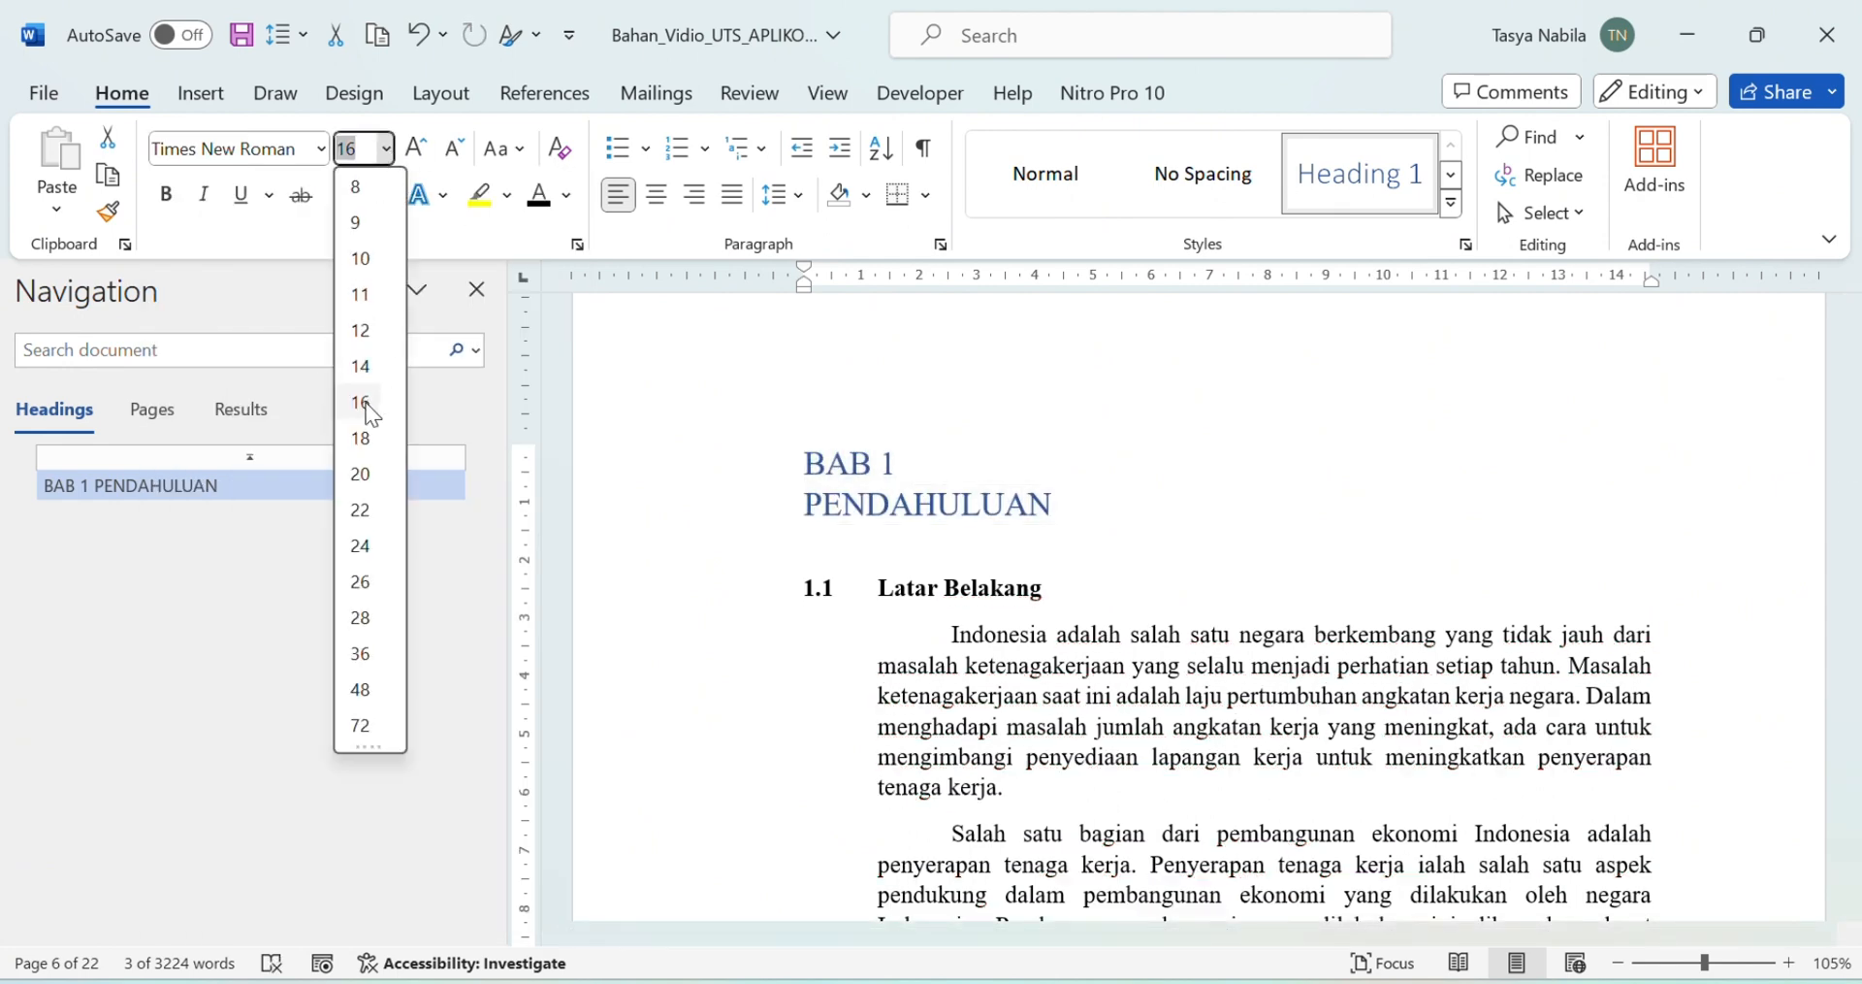
left_click(359, 331)
key("ctrl+b")
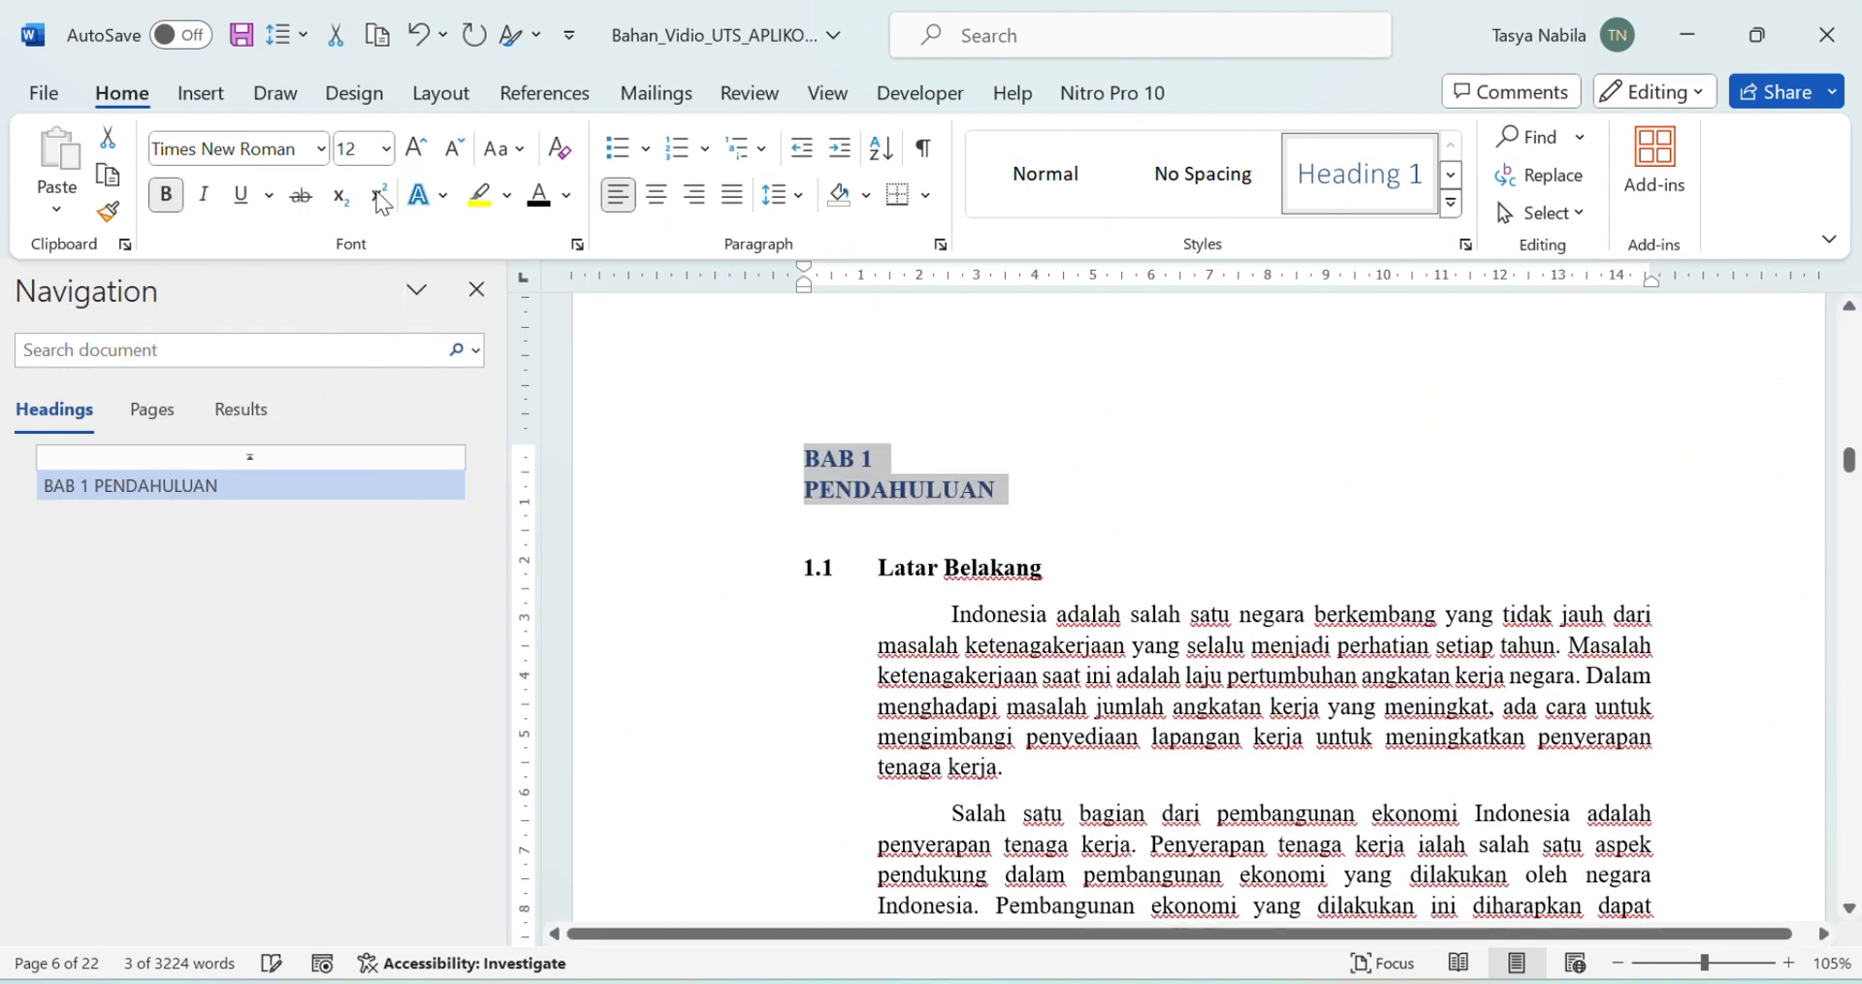
Step: Make the chapter heading black and centred, and confirm its paragraph spacing
left_click(545, 199)
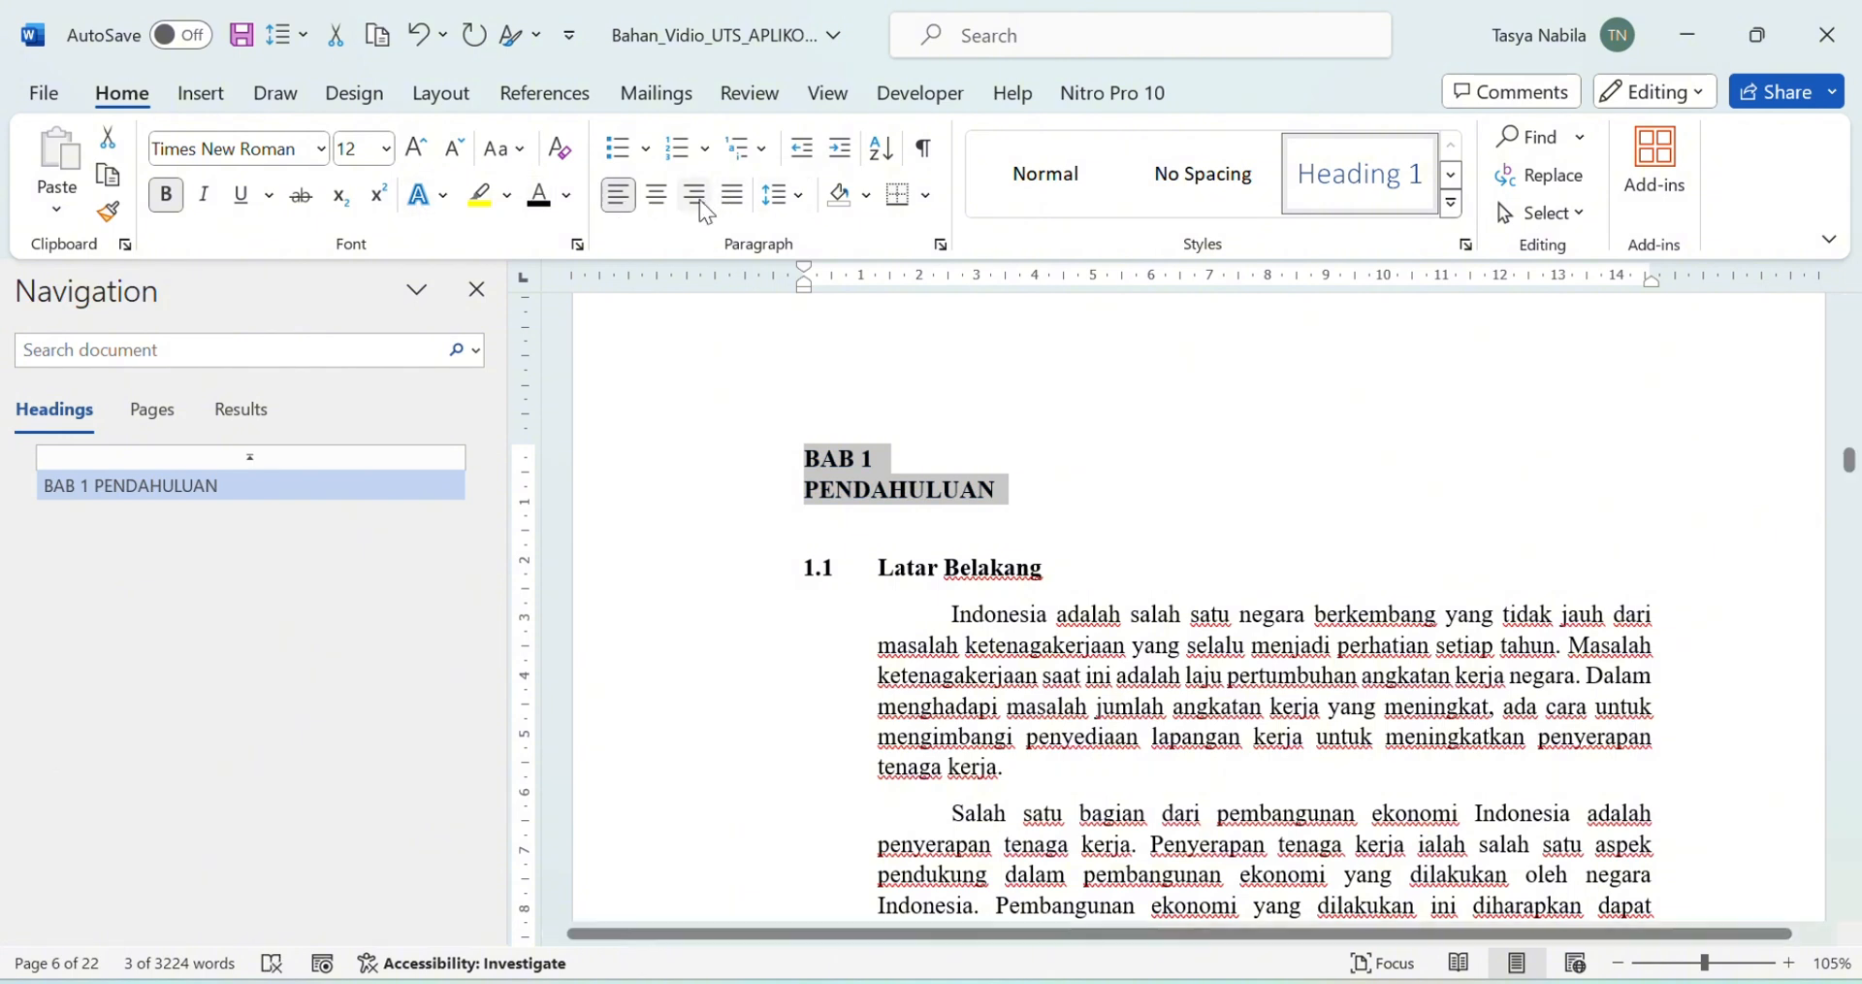
left_click(656, 195)
left_click(784, 194)
left_click(831, 477)
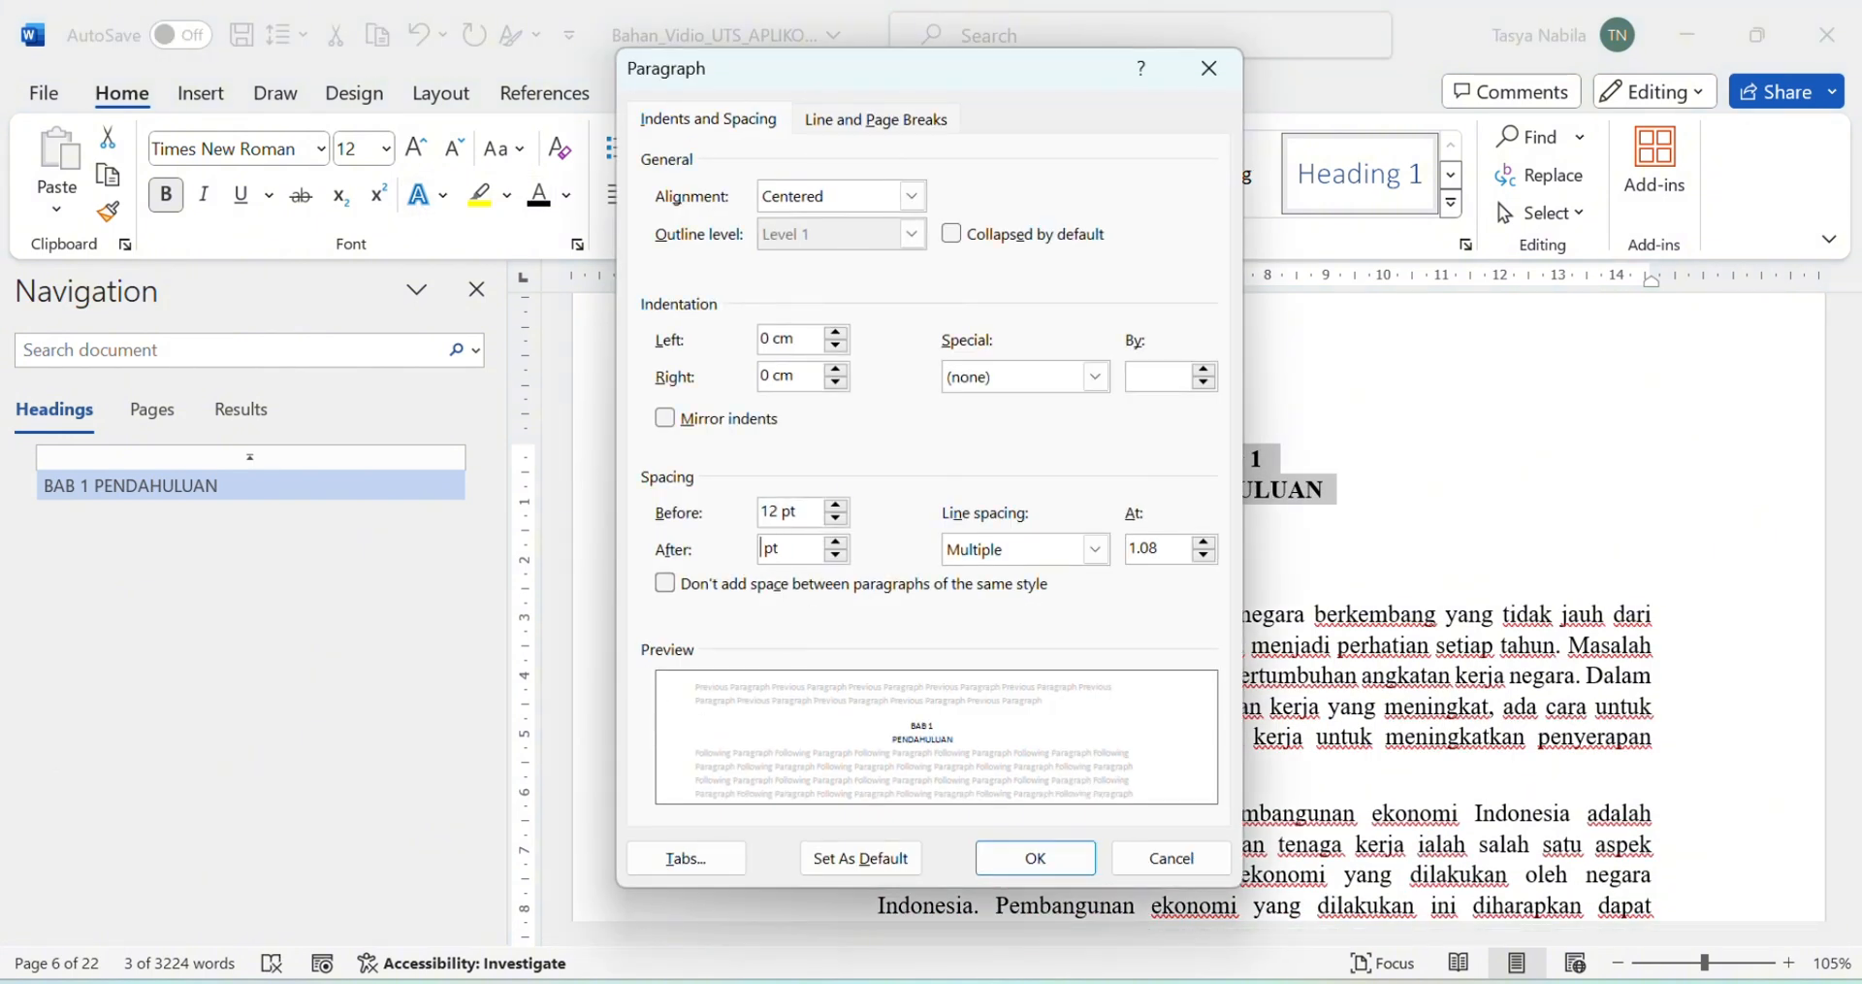
left_click(1034, 858)
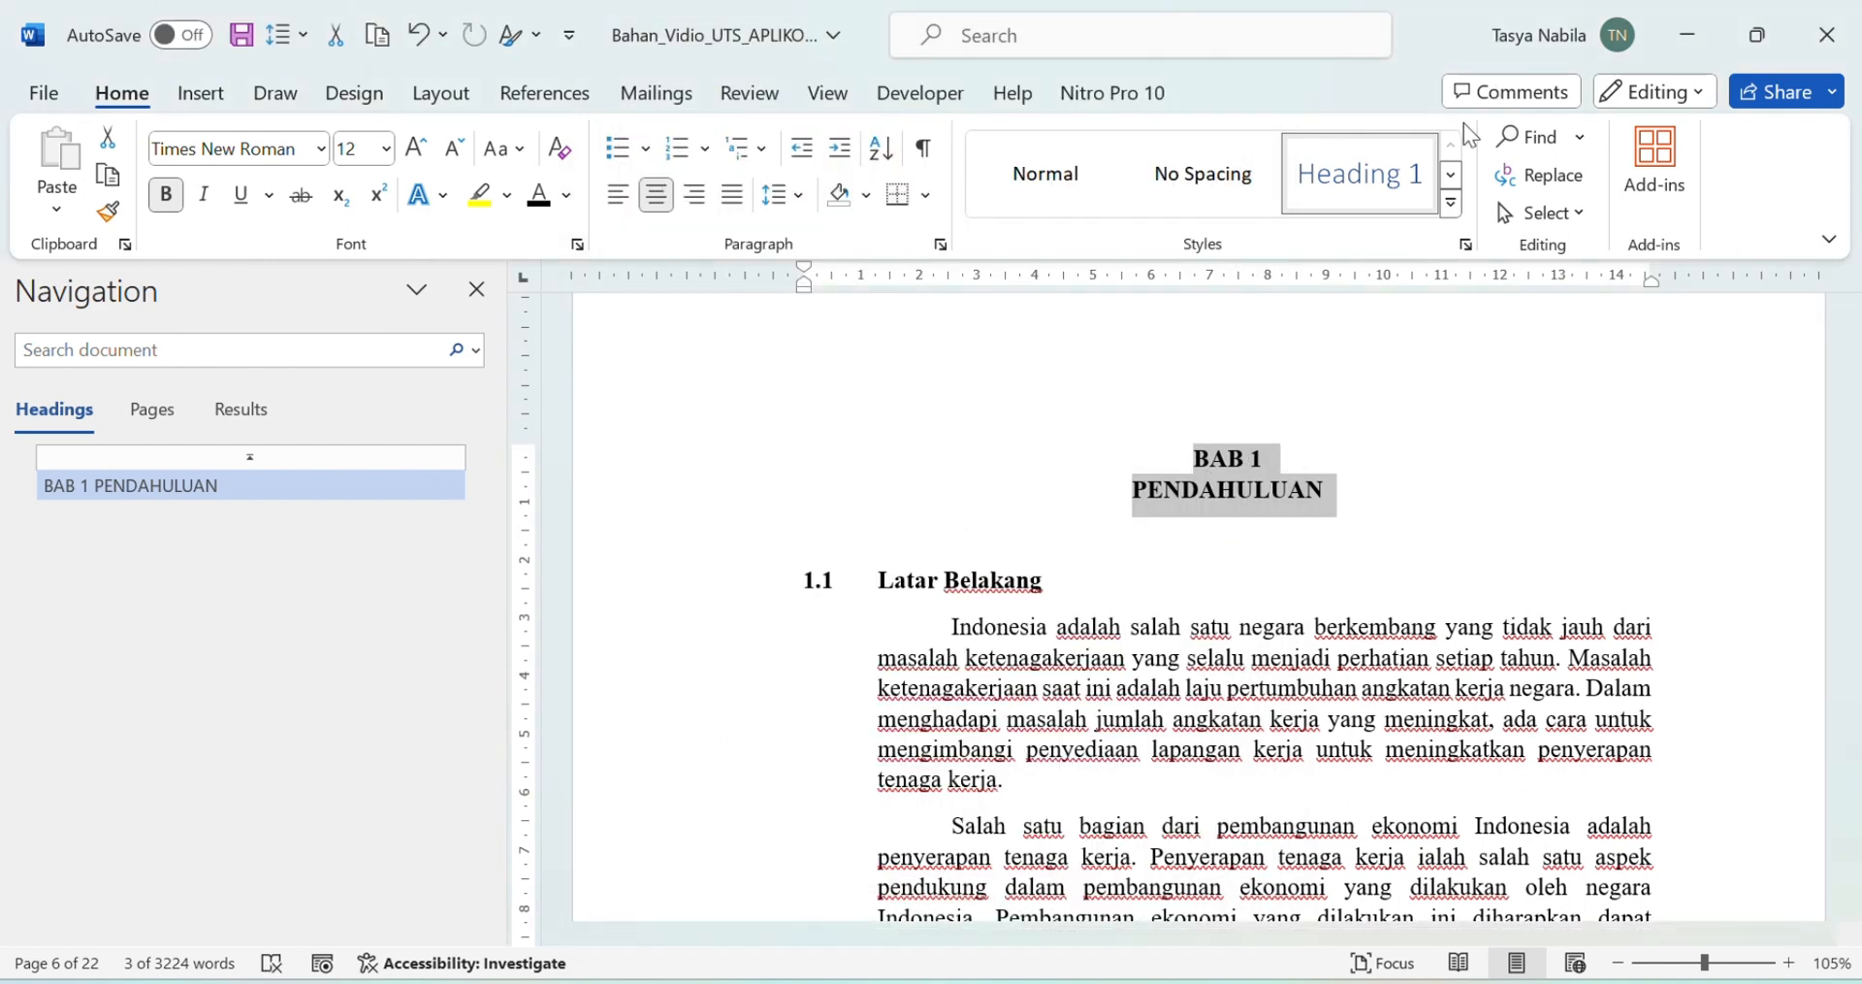
Step: Update the Heading 1 style to match the formatted BAB 1 title
right_click(1364, 183)
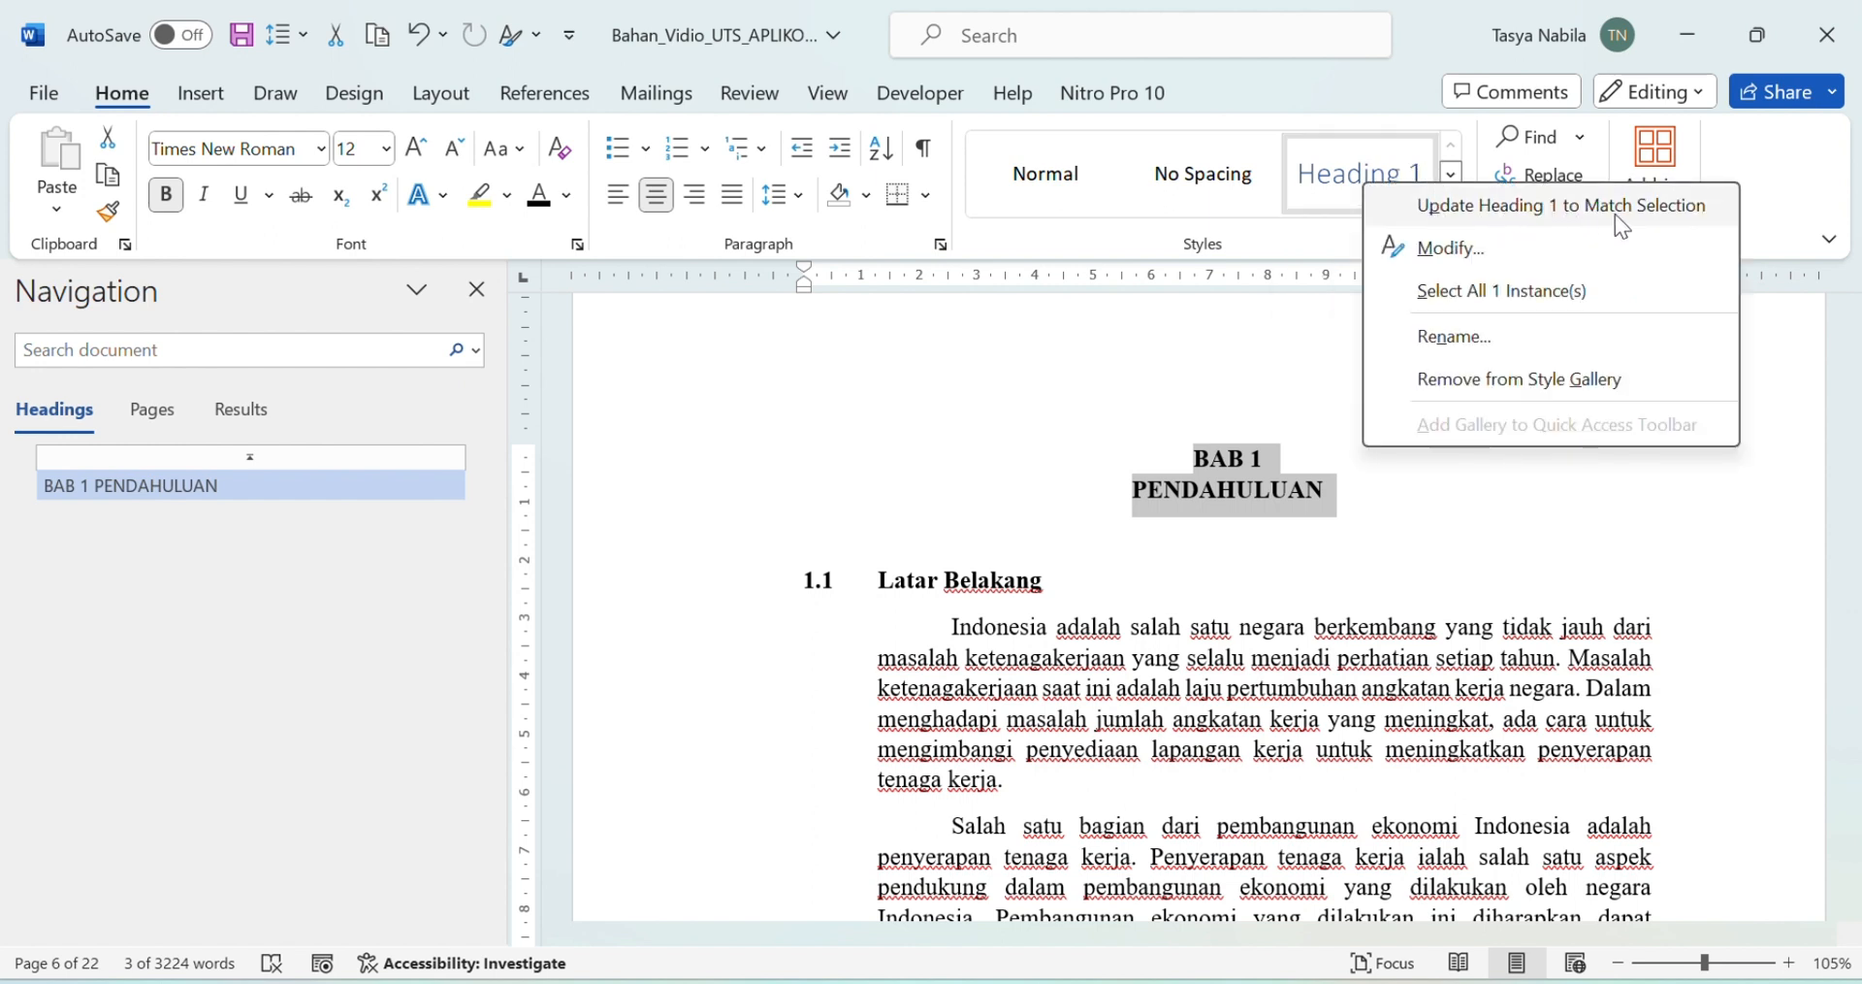
left_click(1665, 215)
left_click(1083, 582)
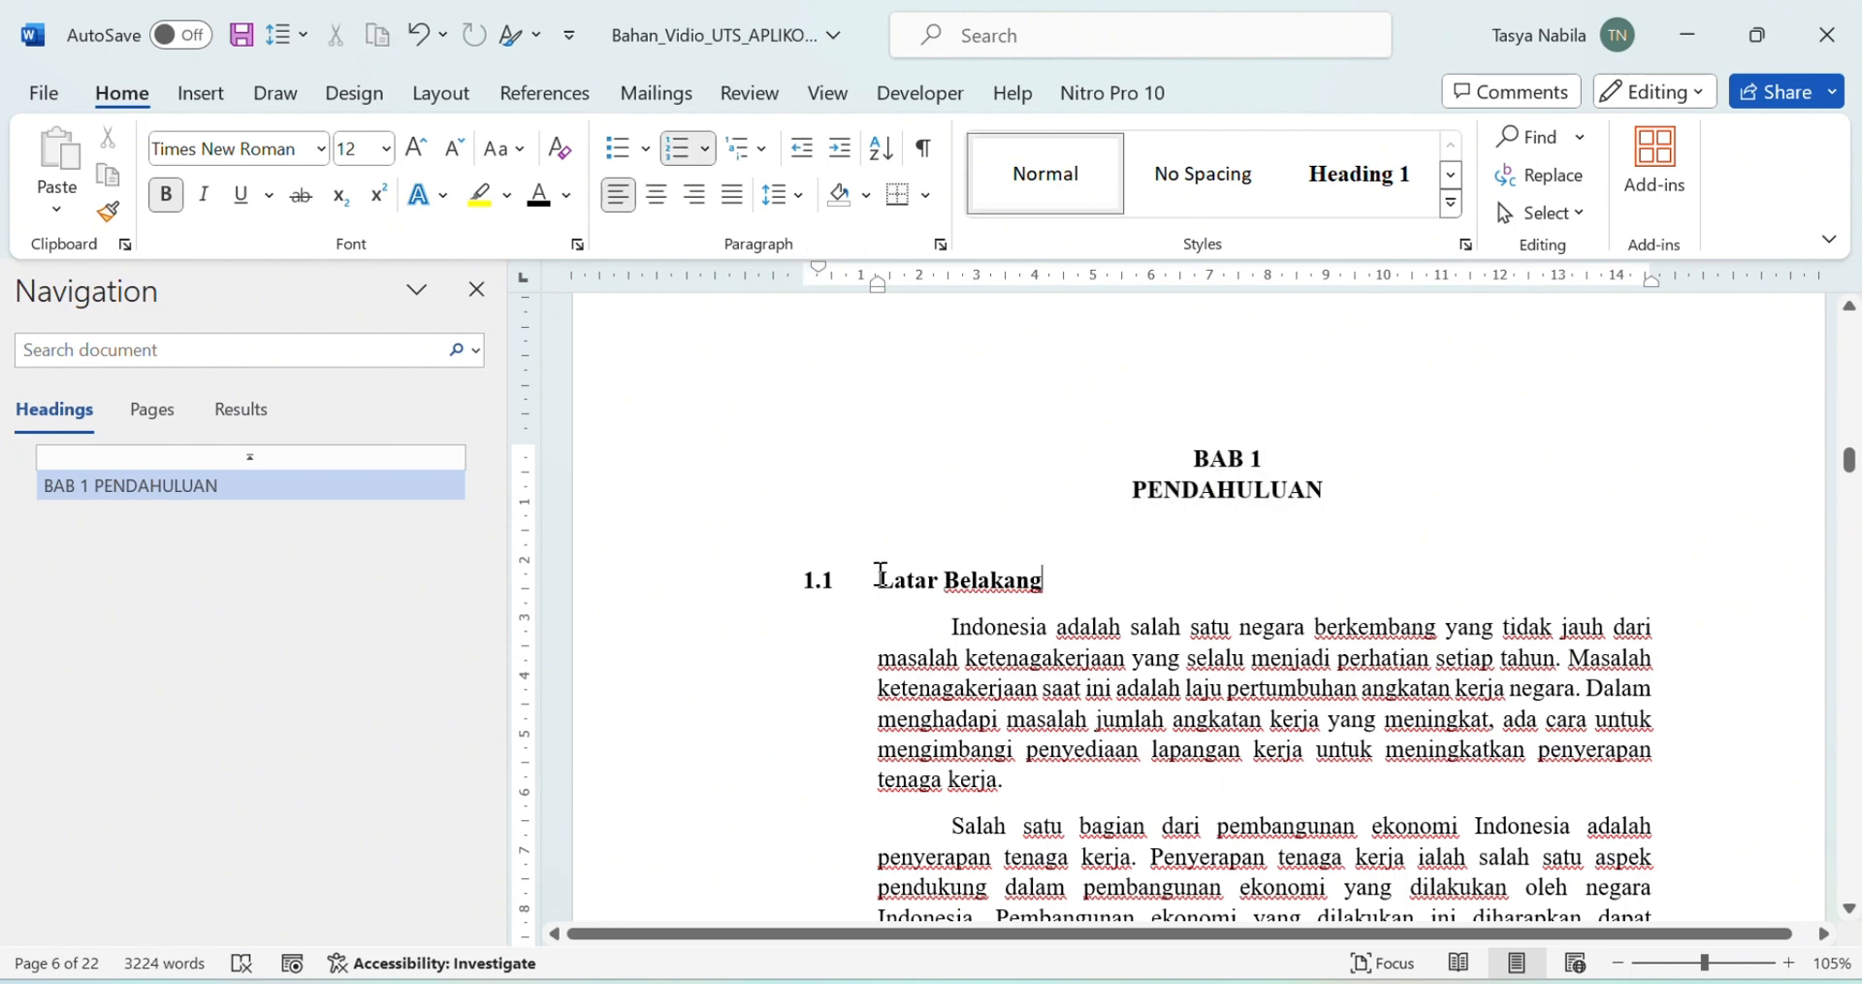
Step: Apply Heading 2 to Latar Belakang and make it bold Times New Roman 12 pt
left_click_drag(881, 574, 1042, 580)
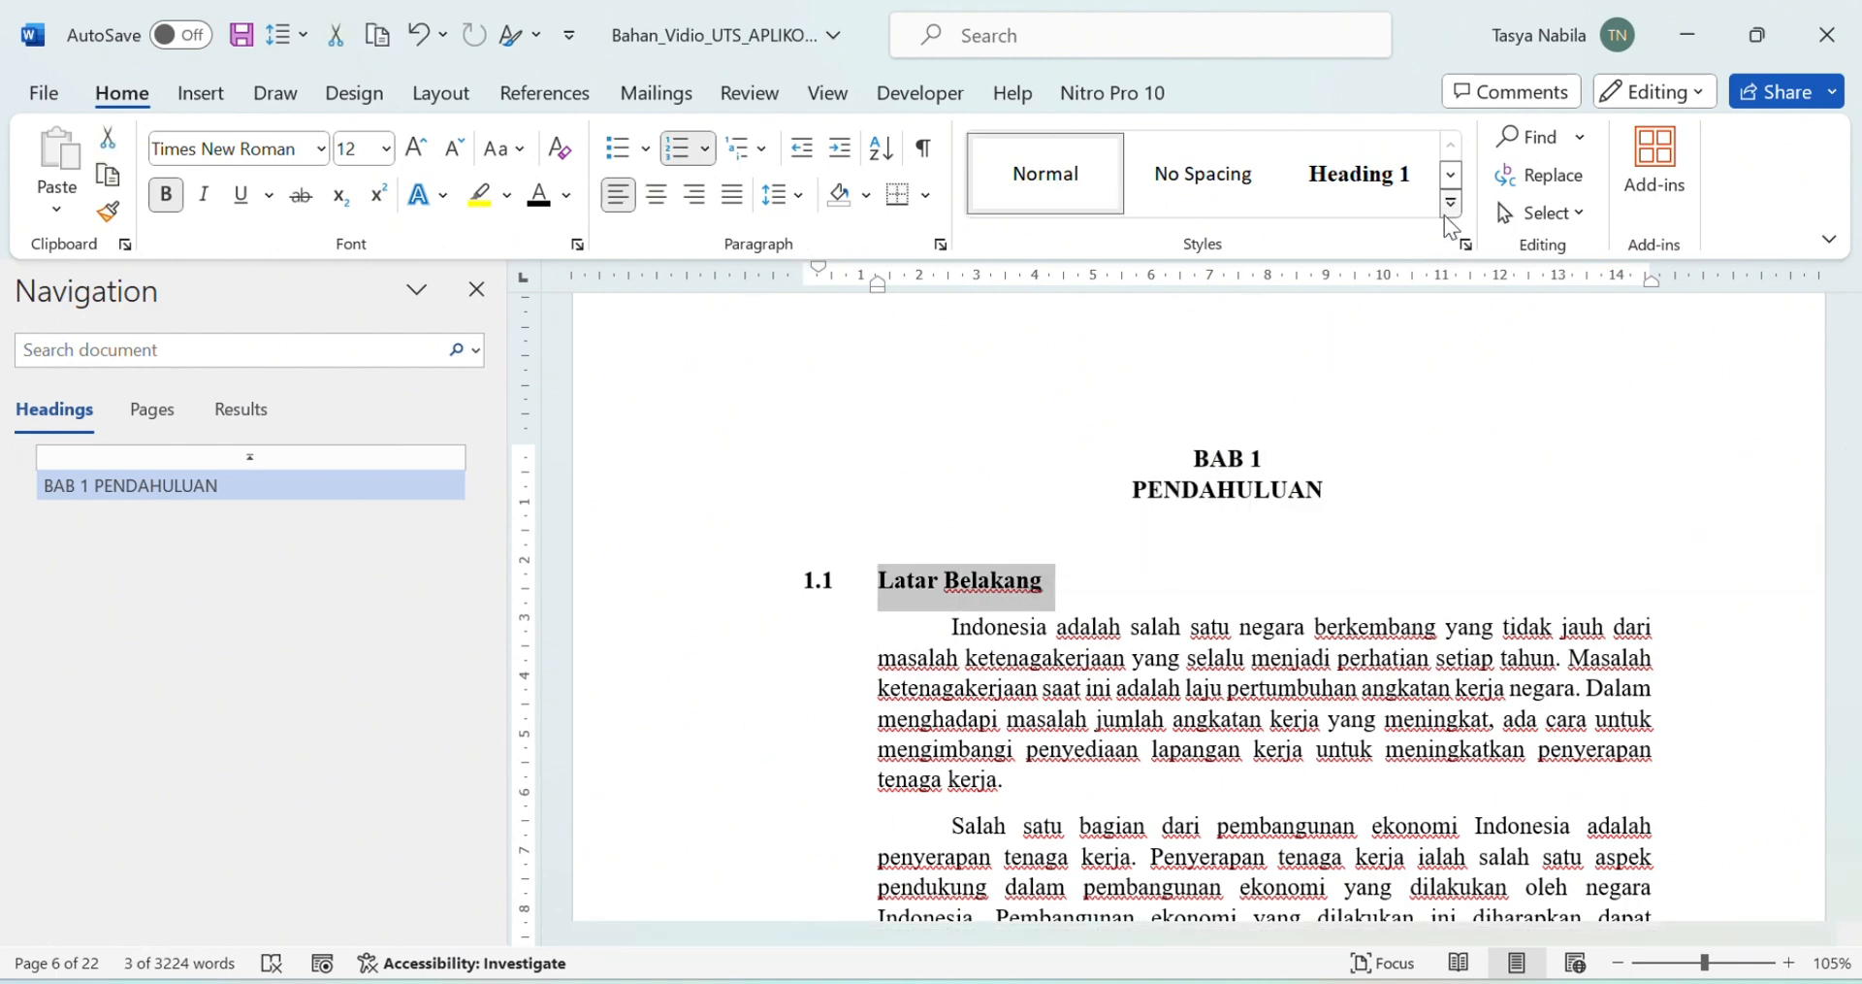
left_click(1447, 212)
left_click(1513, 173)
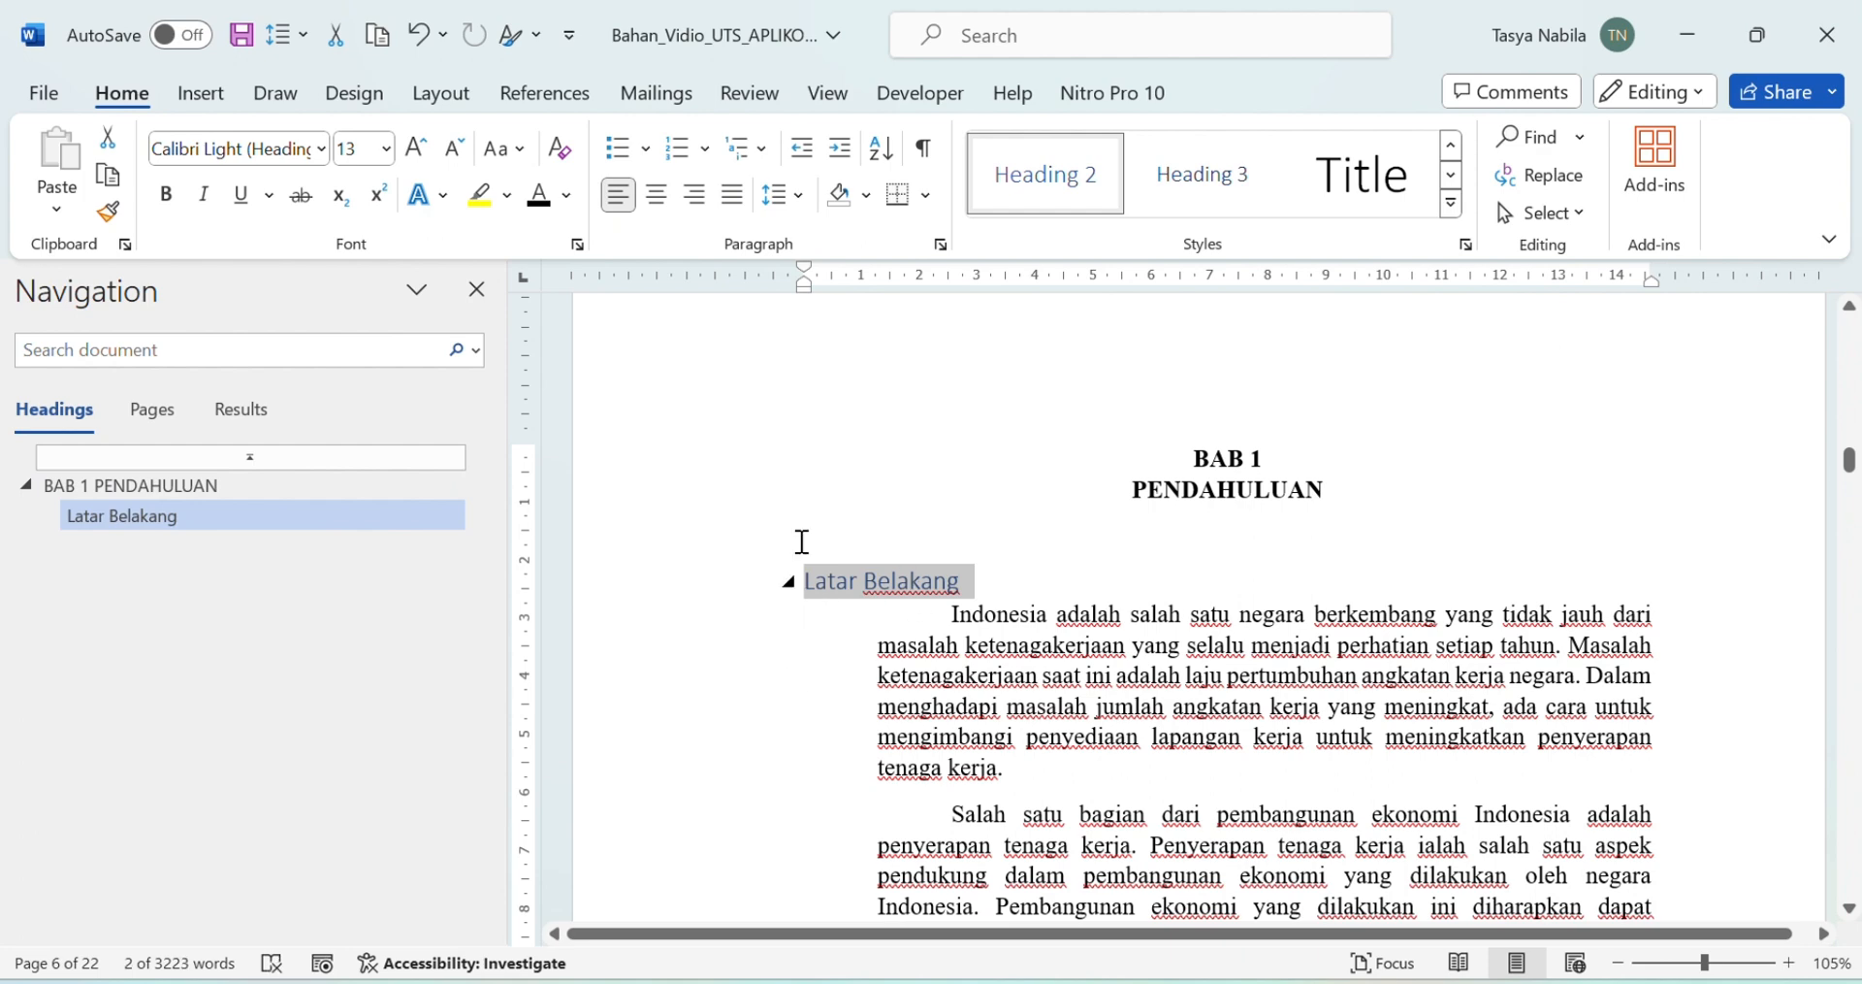
left_click(321, 149)
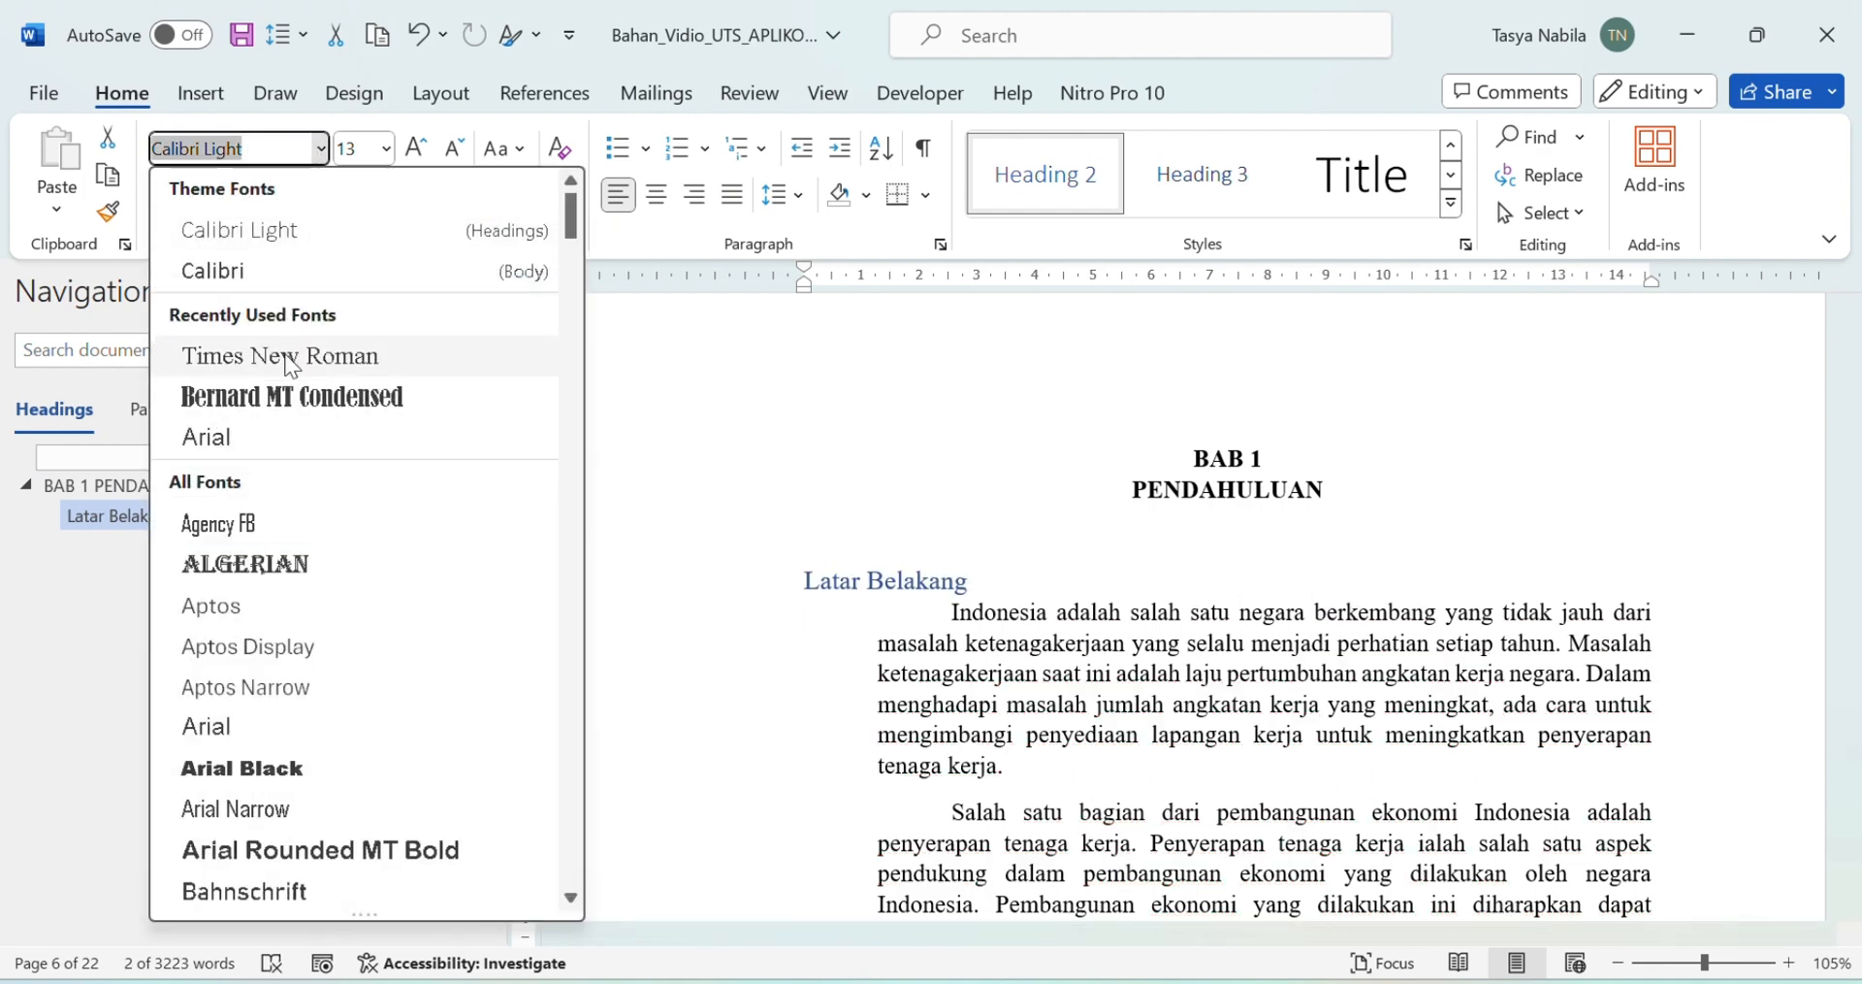
left_click(289, 364)
left_click(166, 194)
left_click(386, 148)
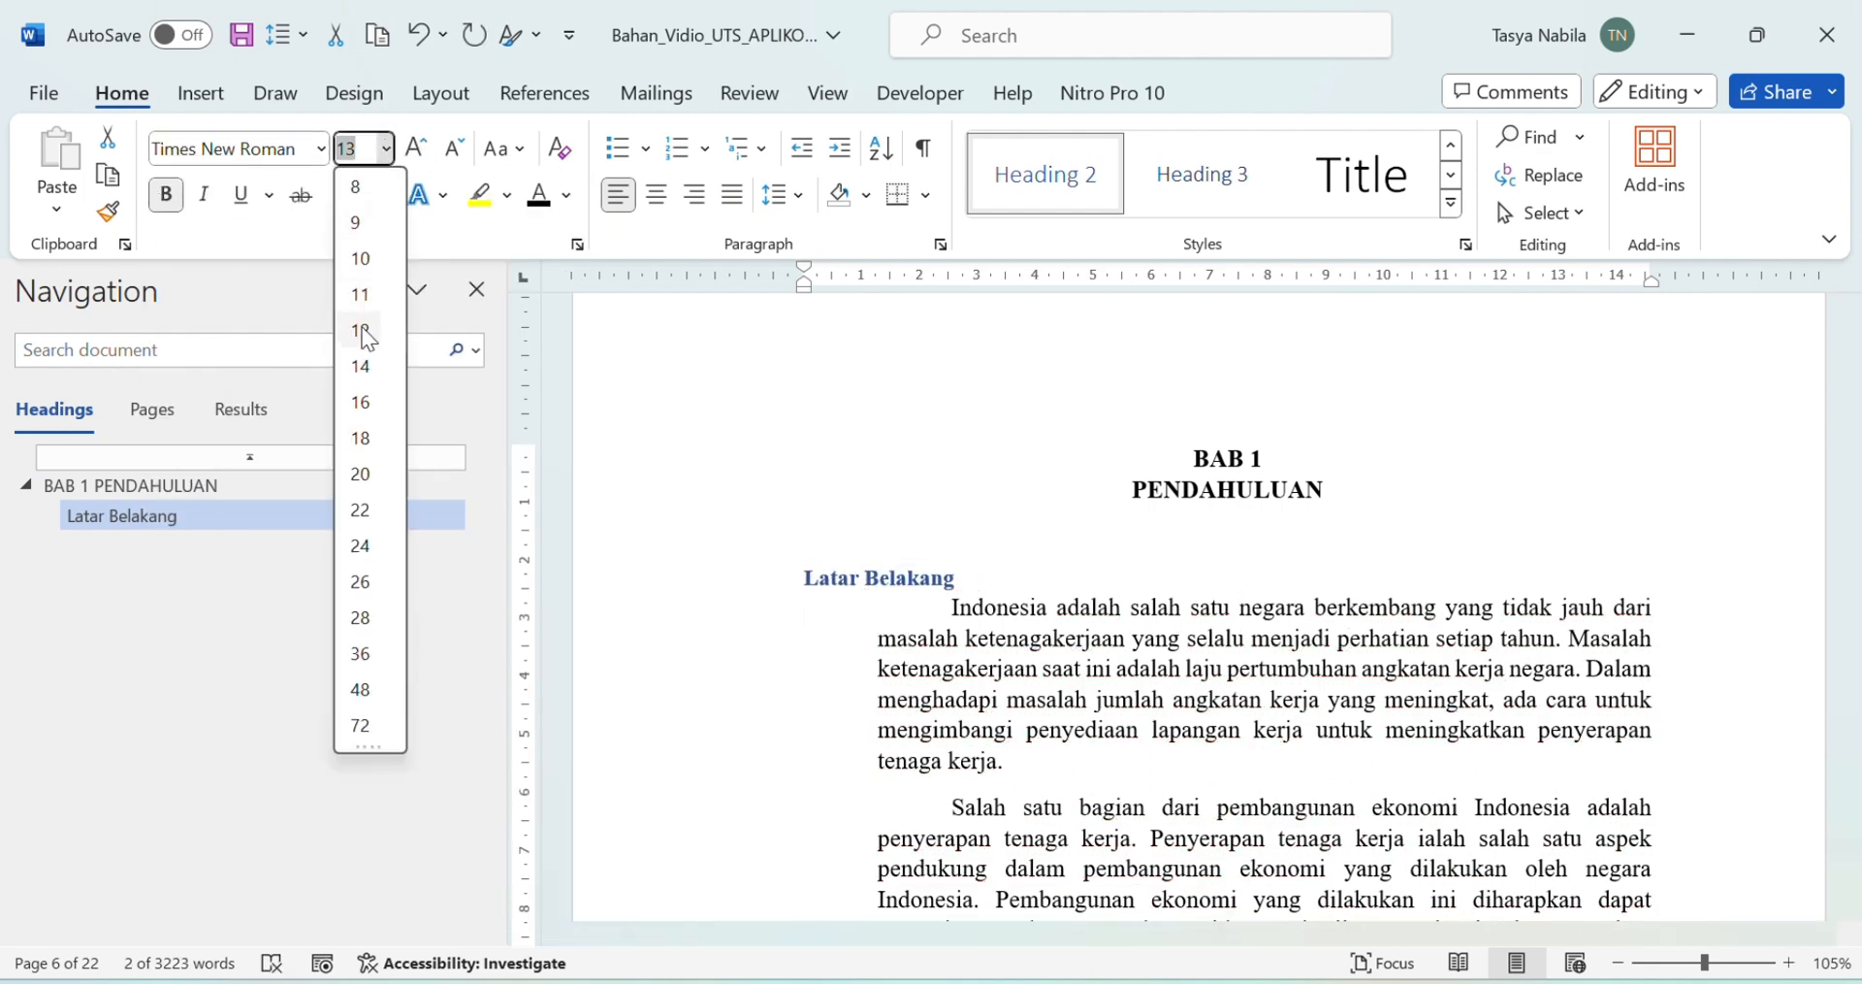
left_click(363, 331)
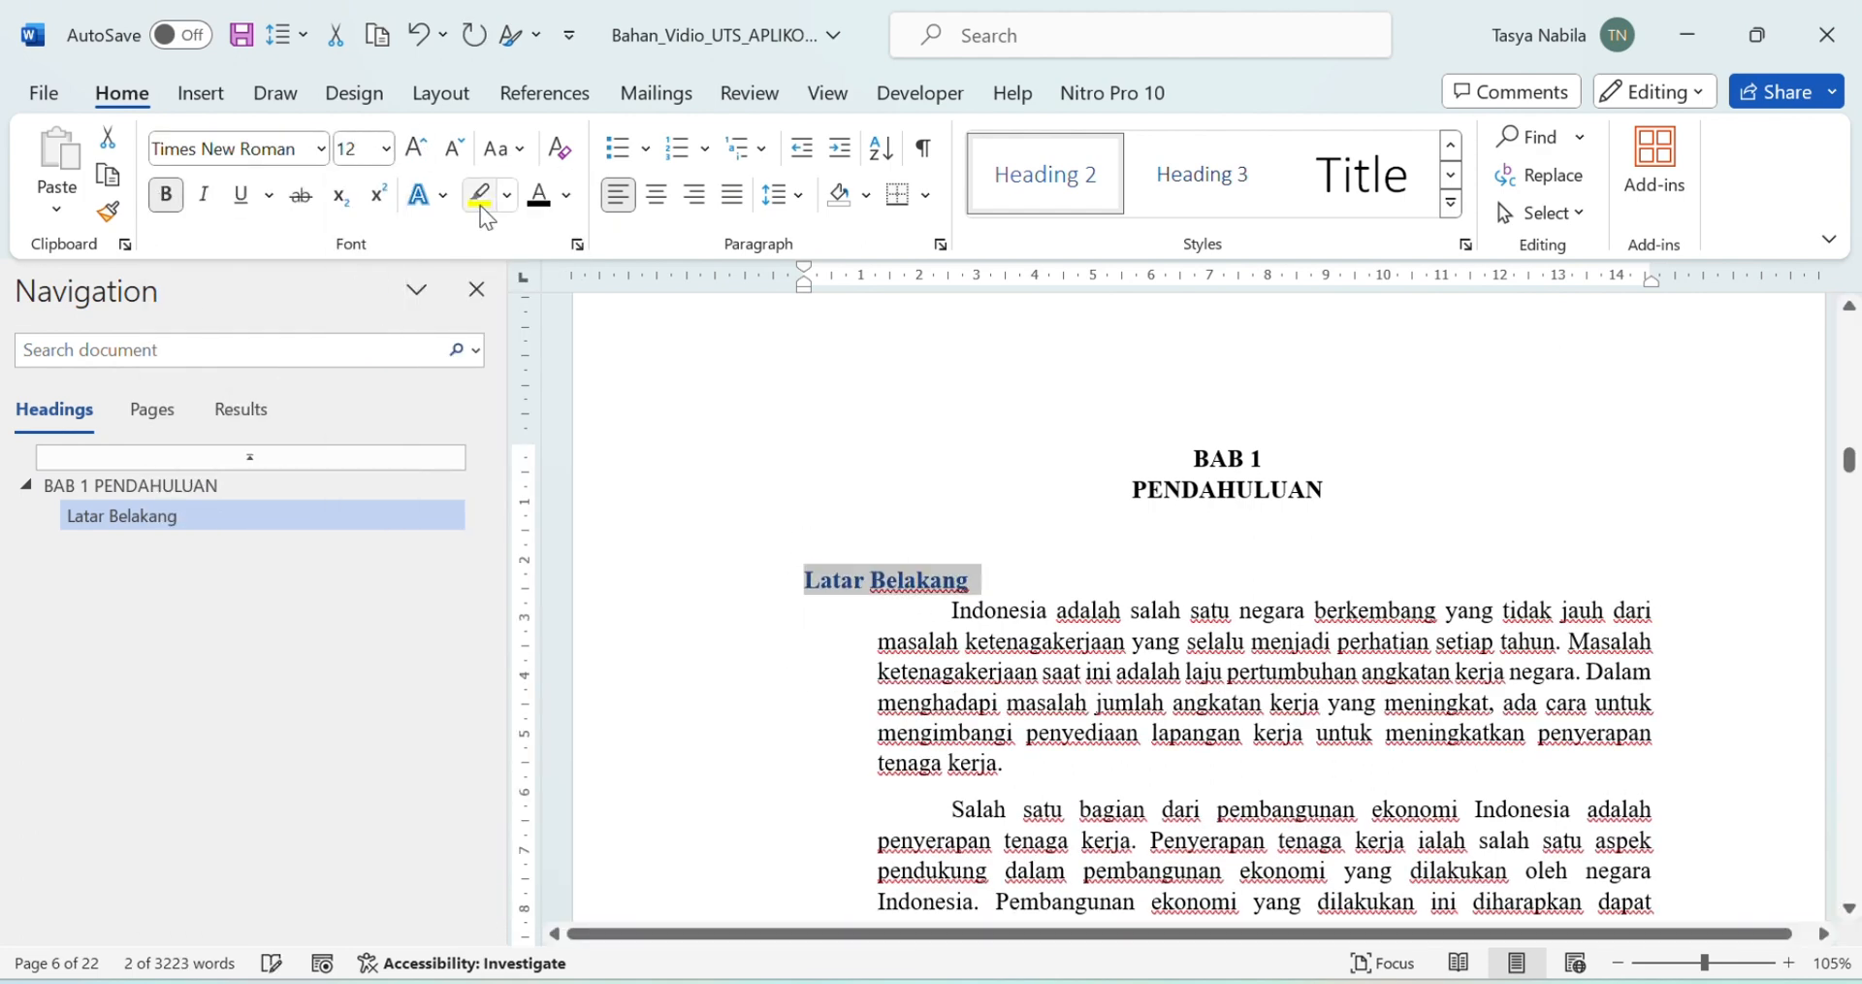
Step: Confirm its paragraph spacing, number it 1.1, and update Heading 2 to match
left_click(771, 196)
left_click(805, 480)
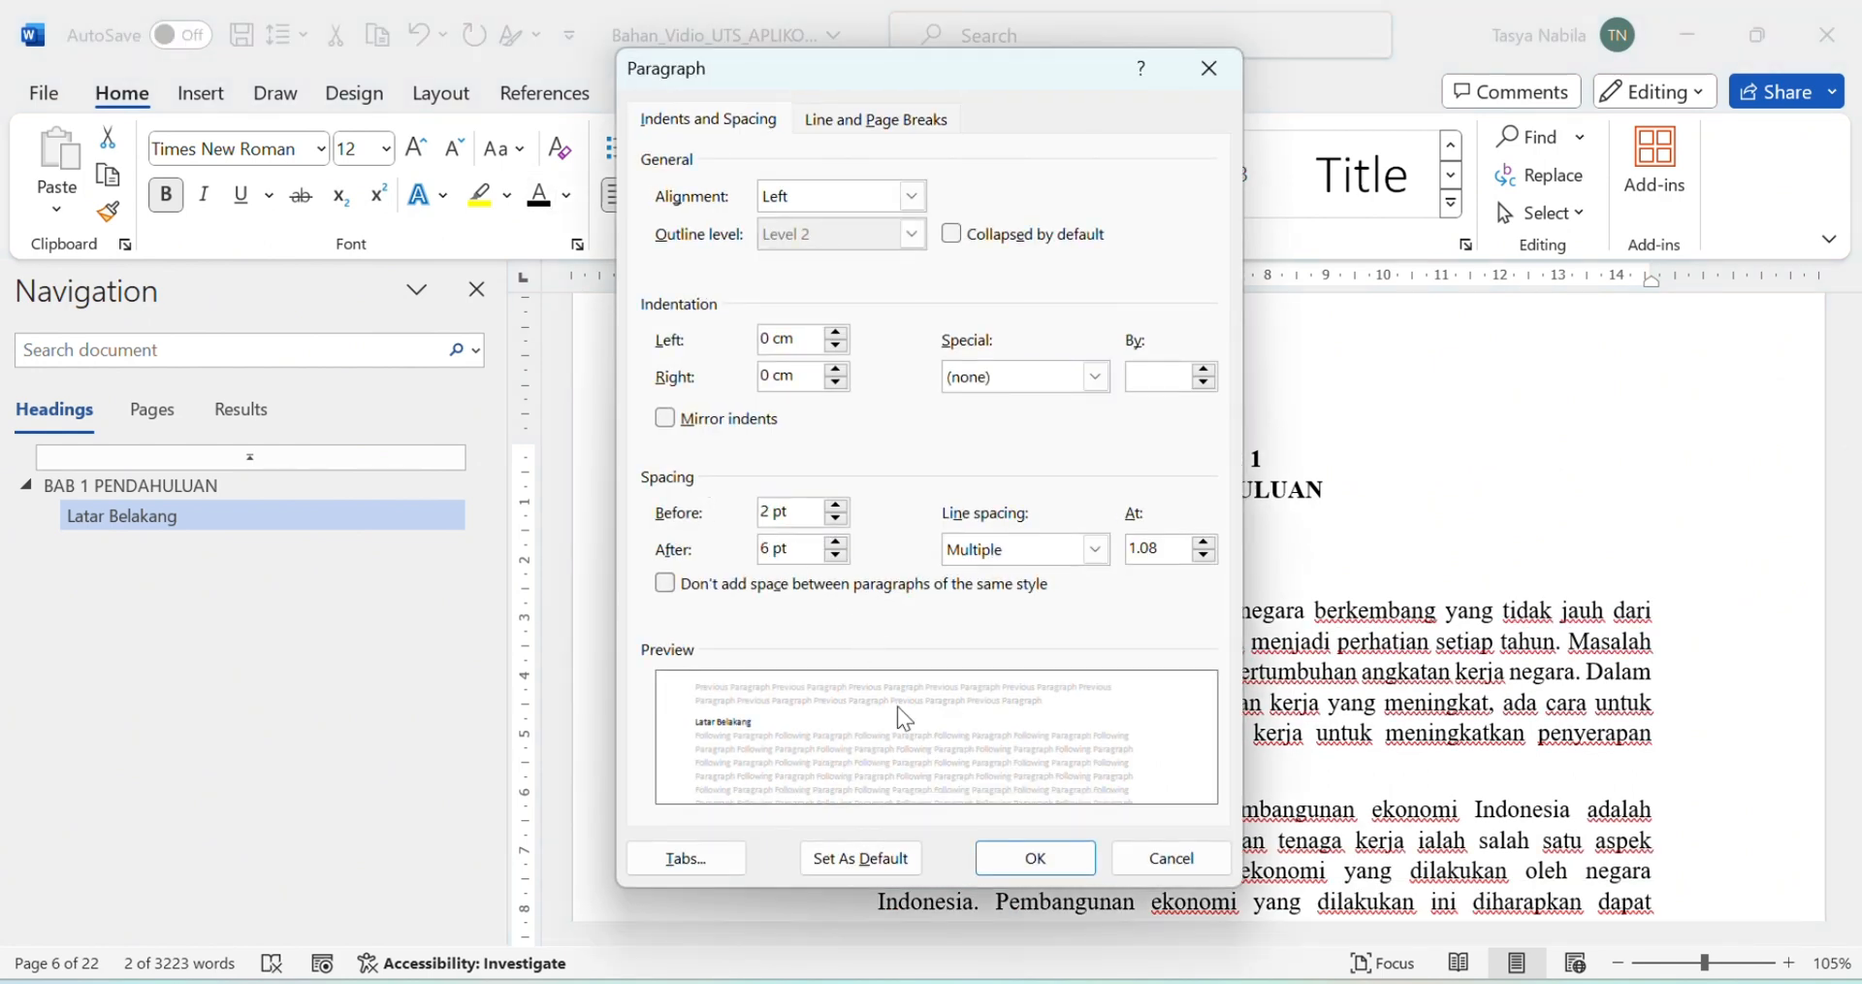
left_click(1034, 857)
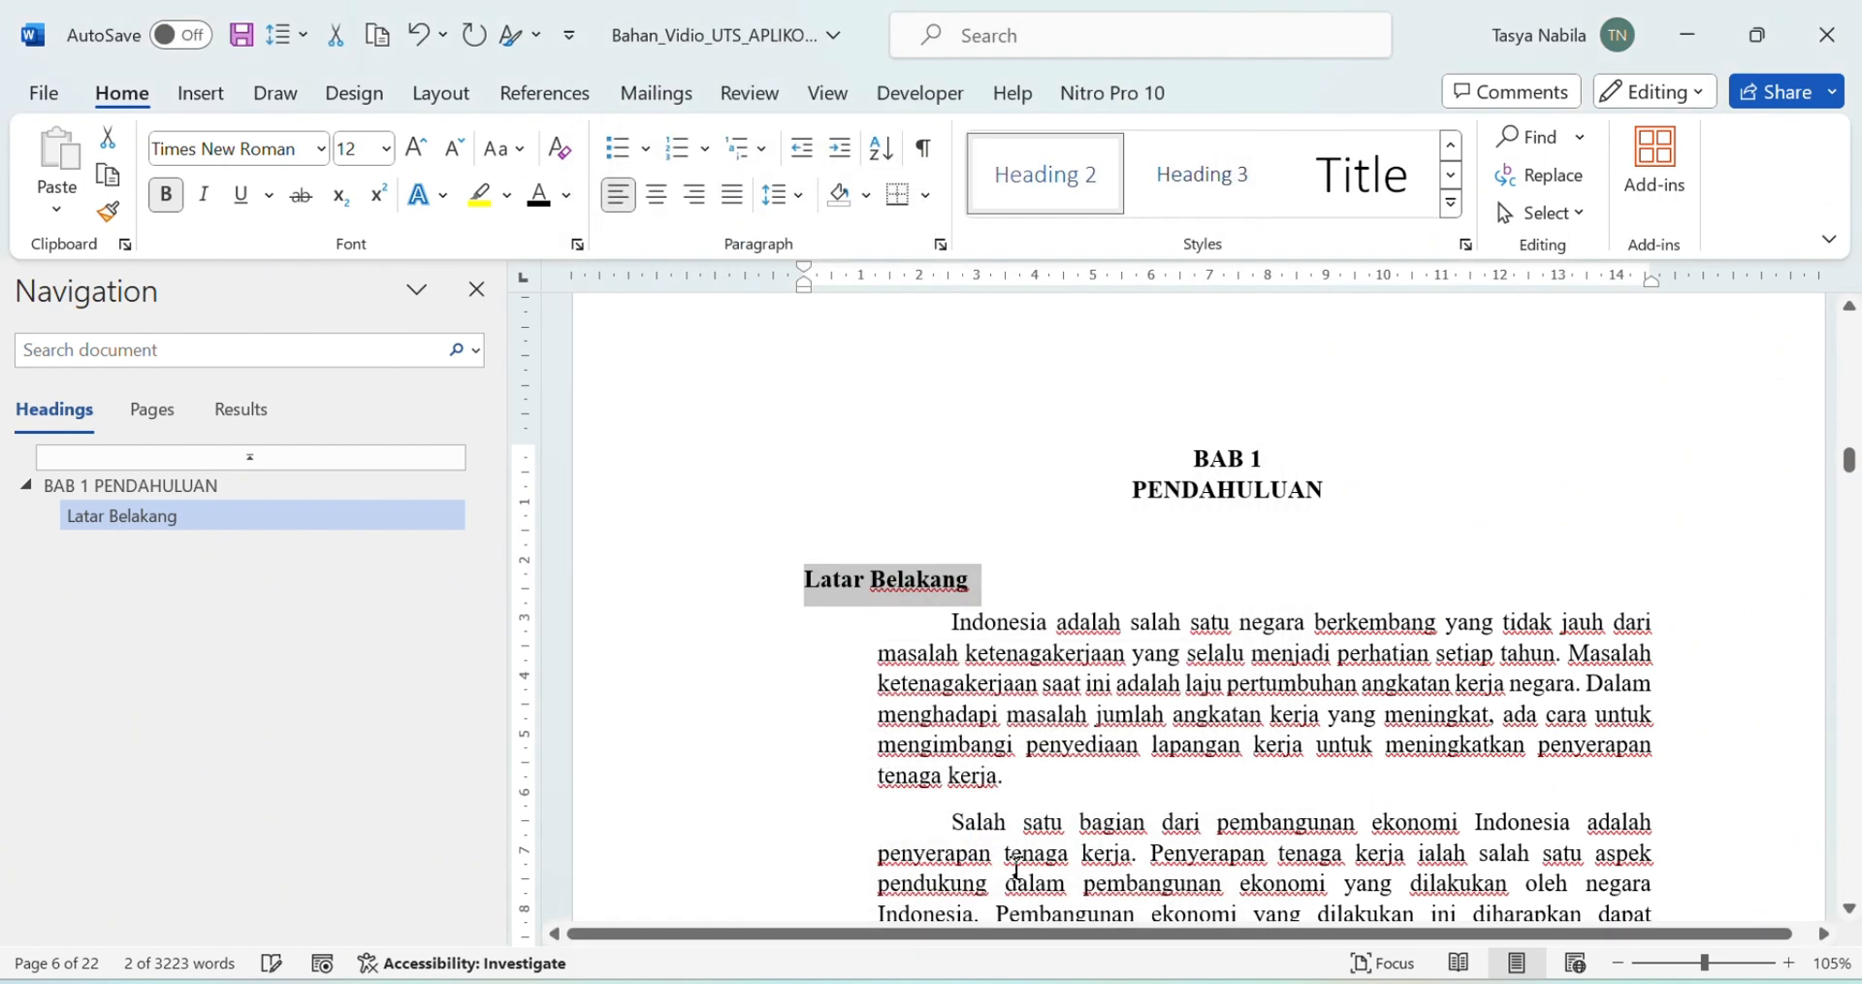
left_click(679, 150)
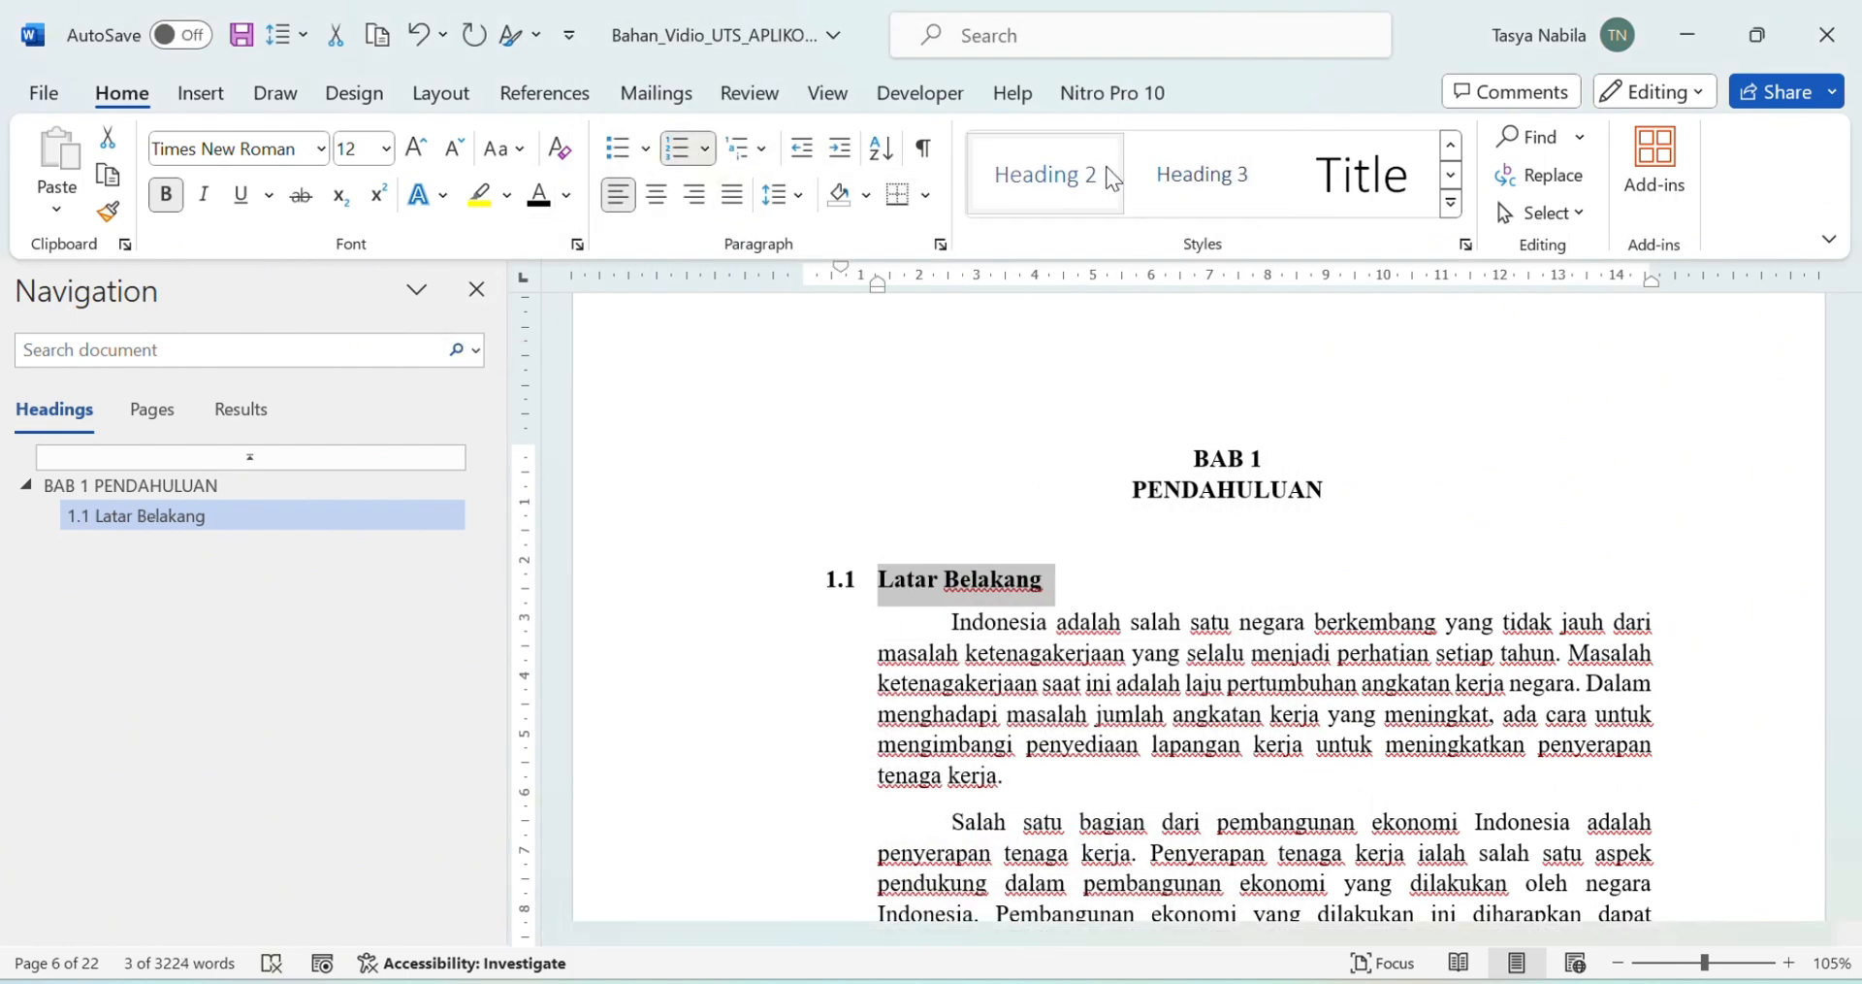
right_click(1062, 157)
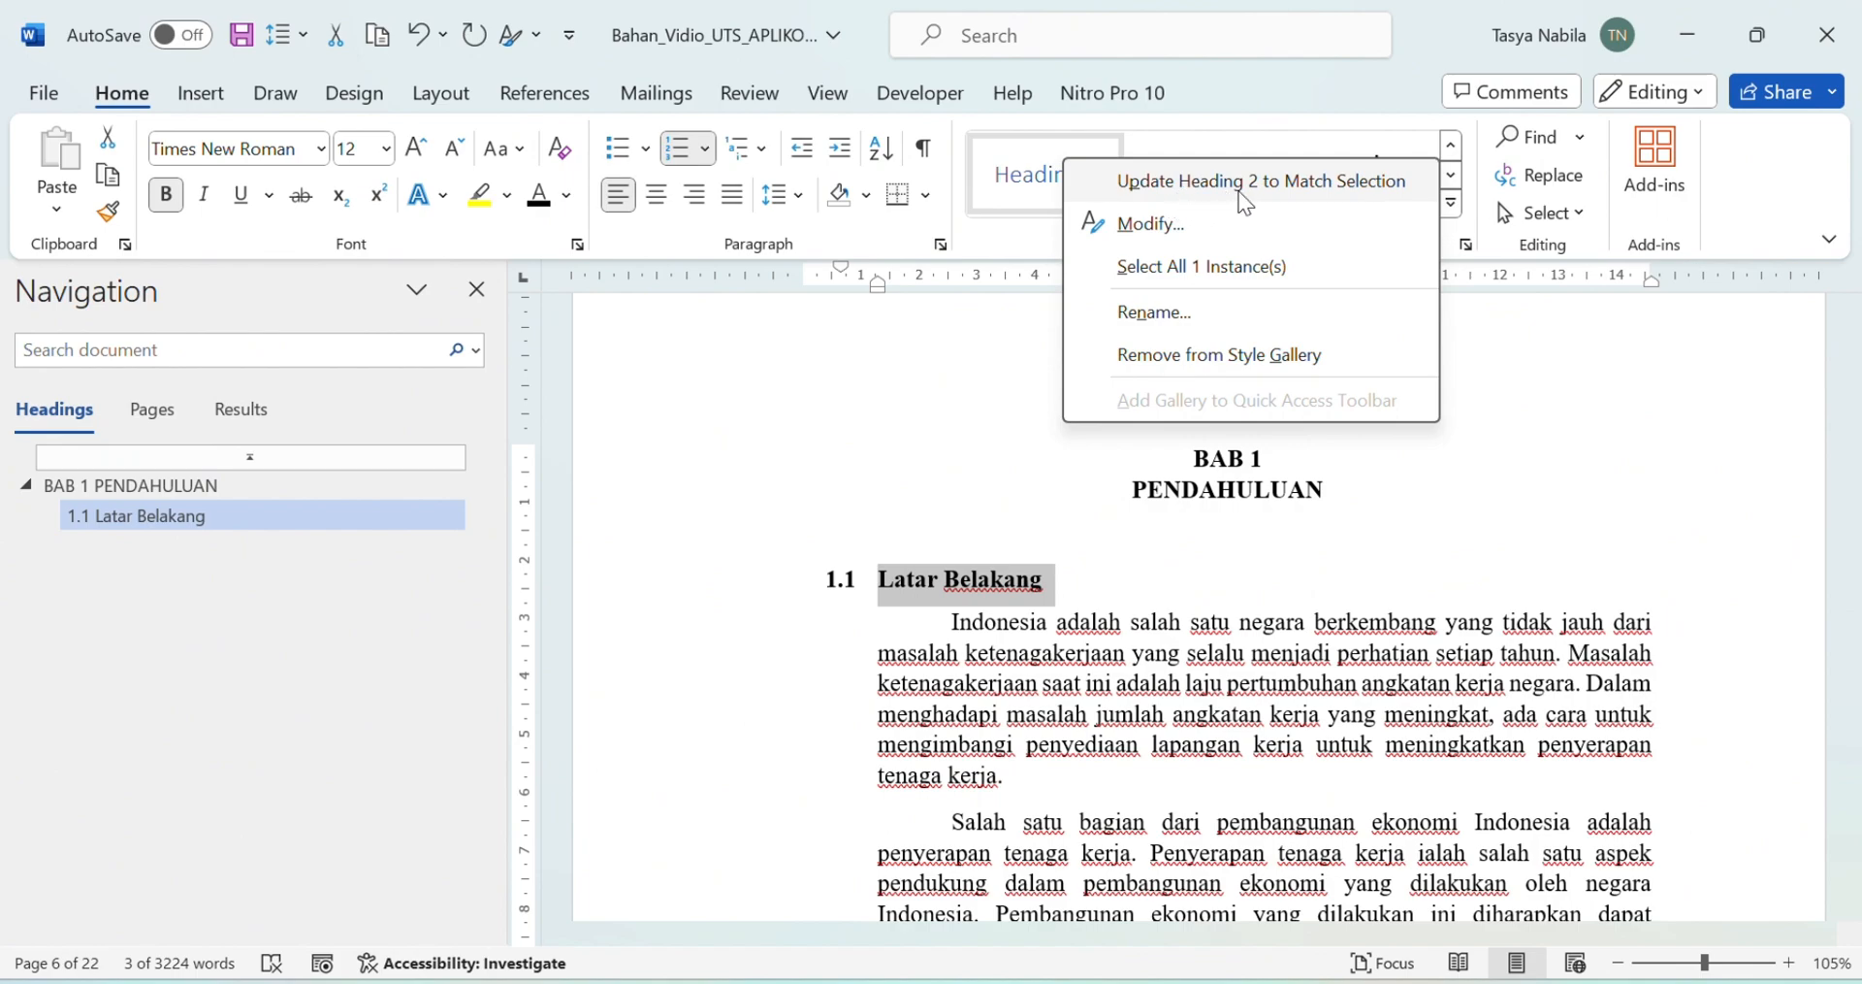
left_click(1294, 194)
Step: Apply Heading 2 to Rumusan Masalah and Tujuan Pembahasan
scroll(1164, 514, "down", 7)
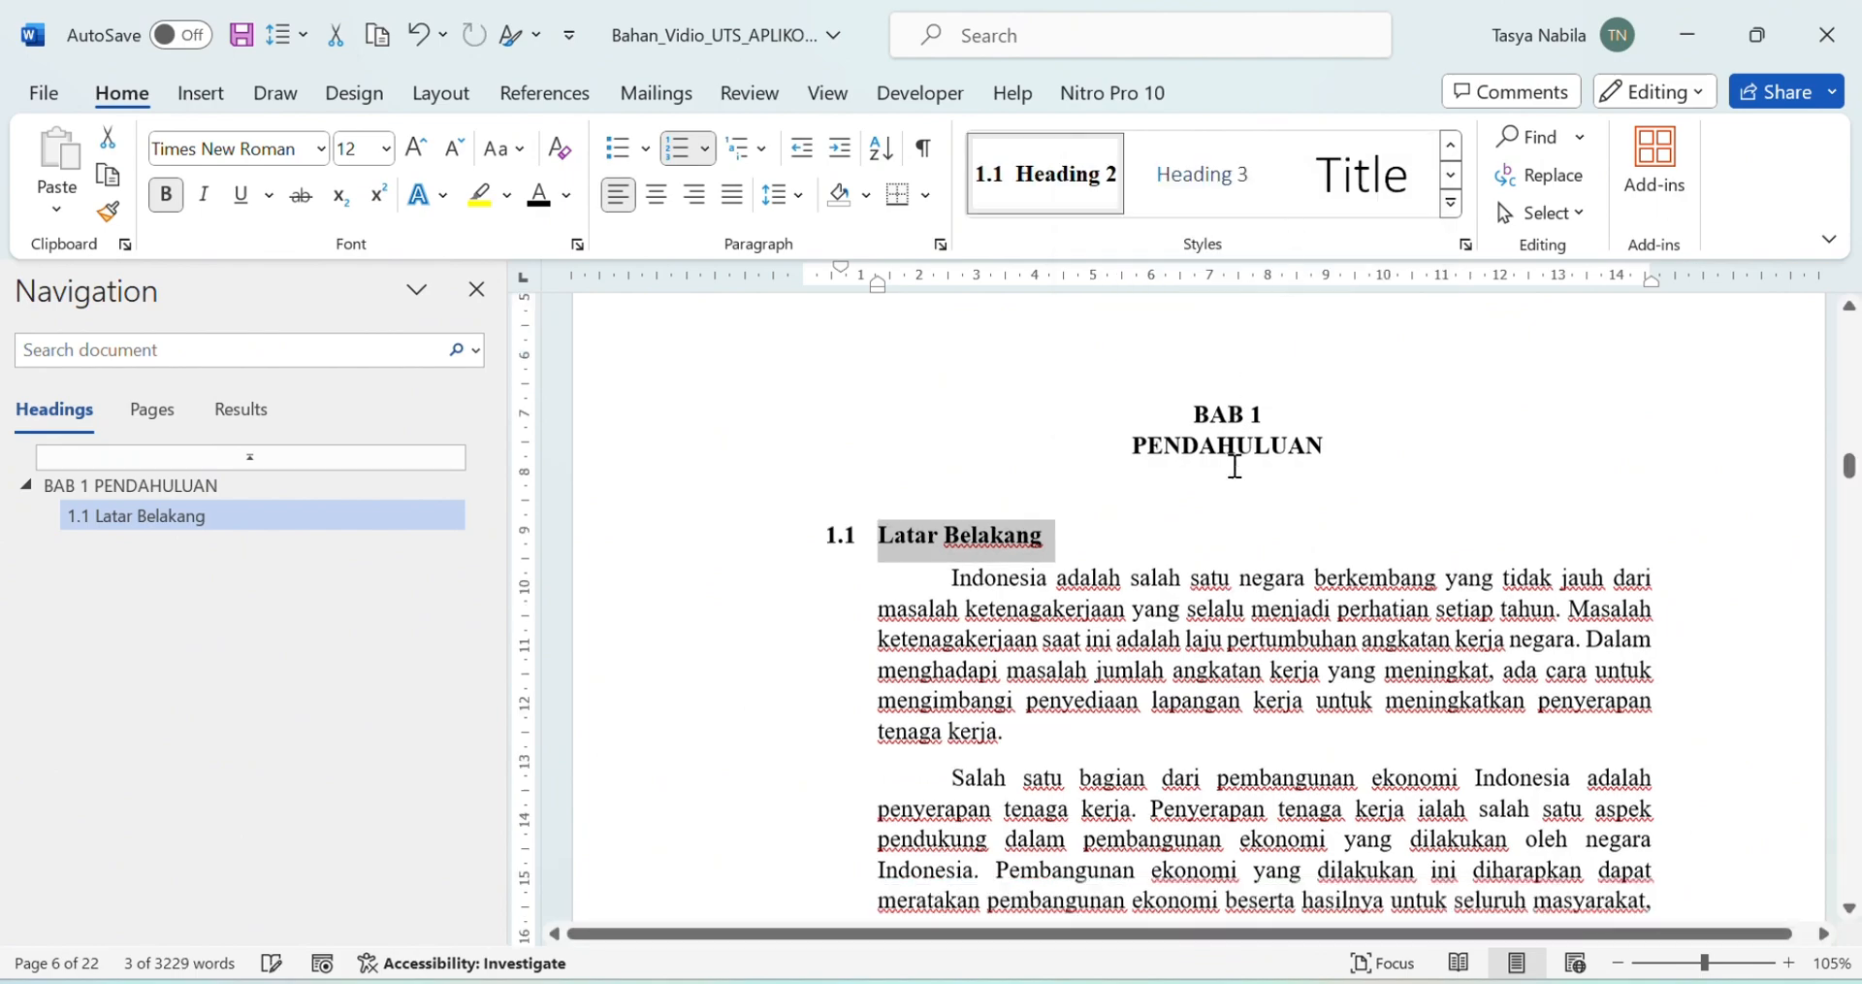
scroll(1358, 582, "down", 20)
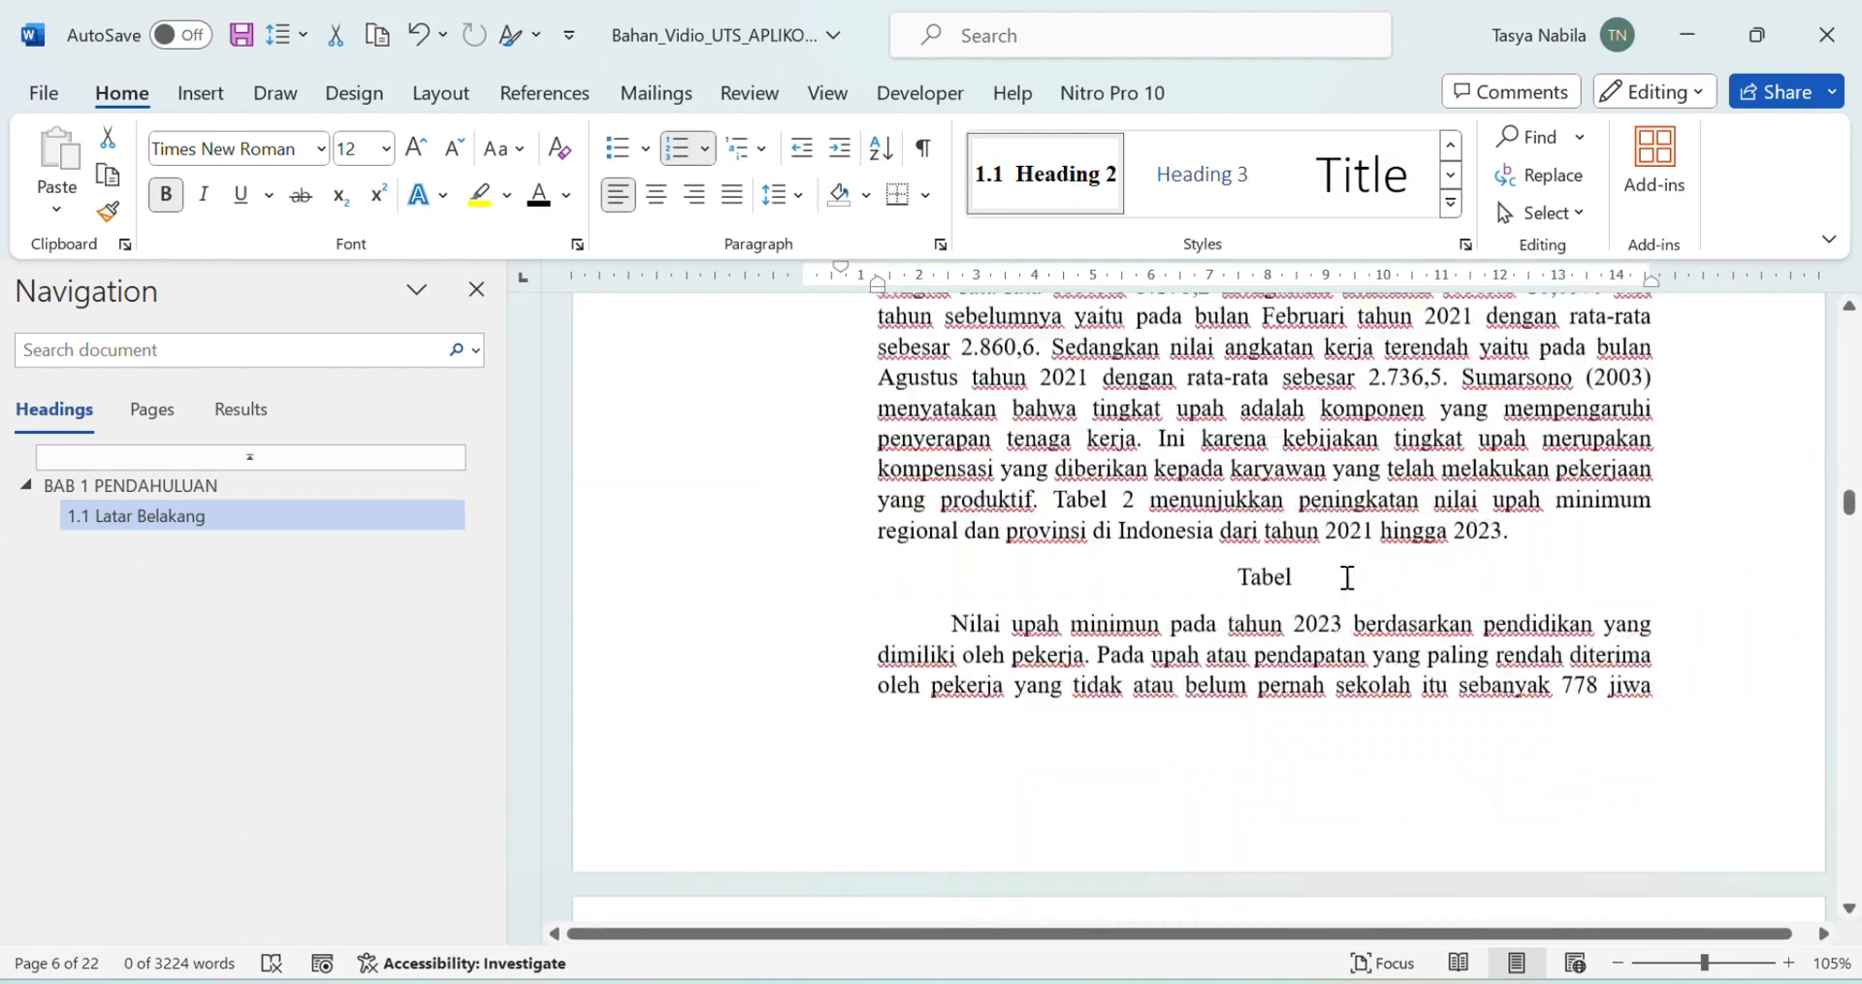
scroll(1342, 568, "up", 5)
scroll(1342, 562, "down", 12)
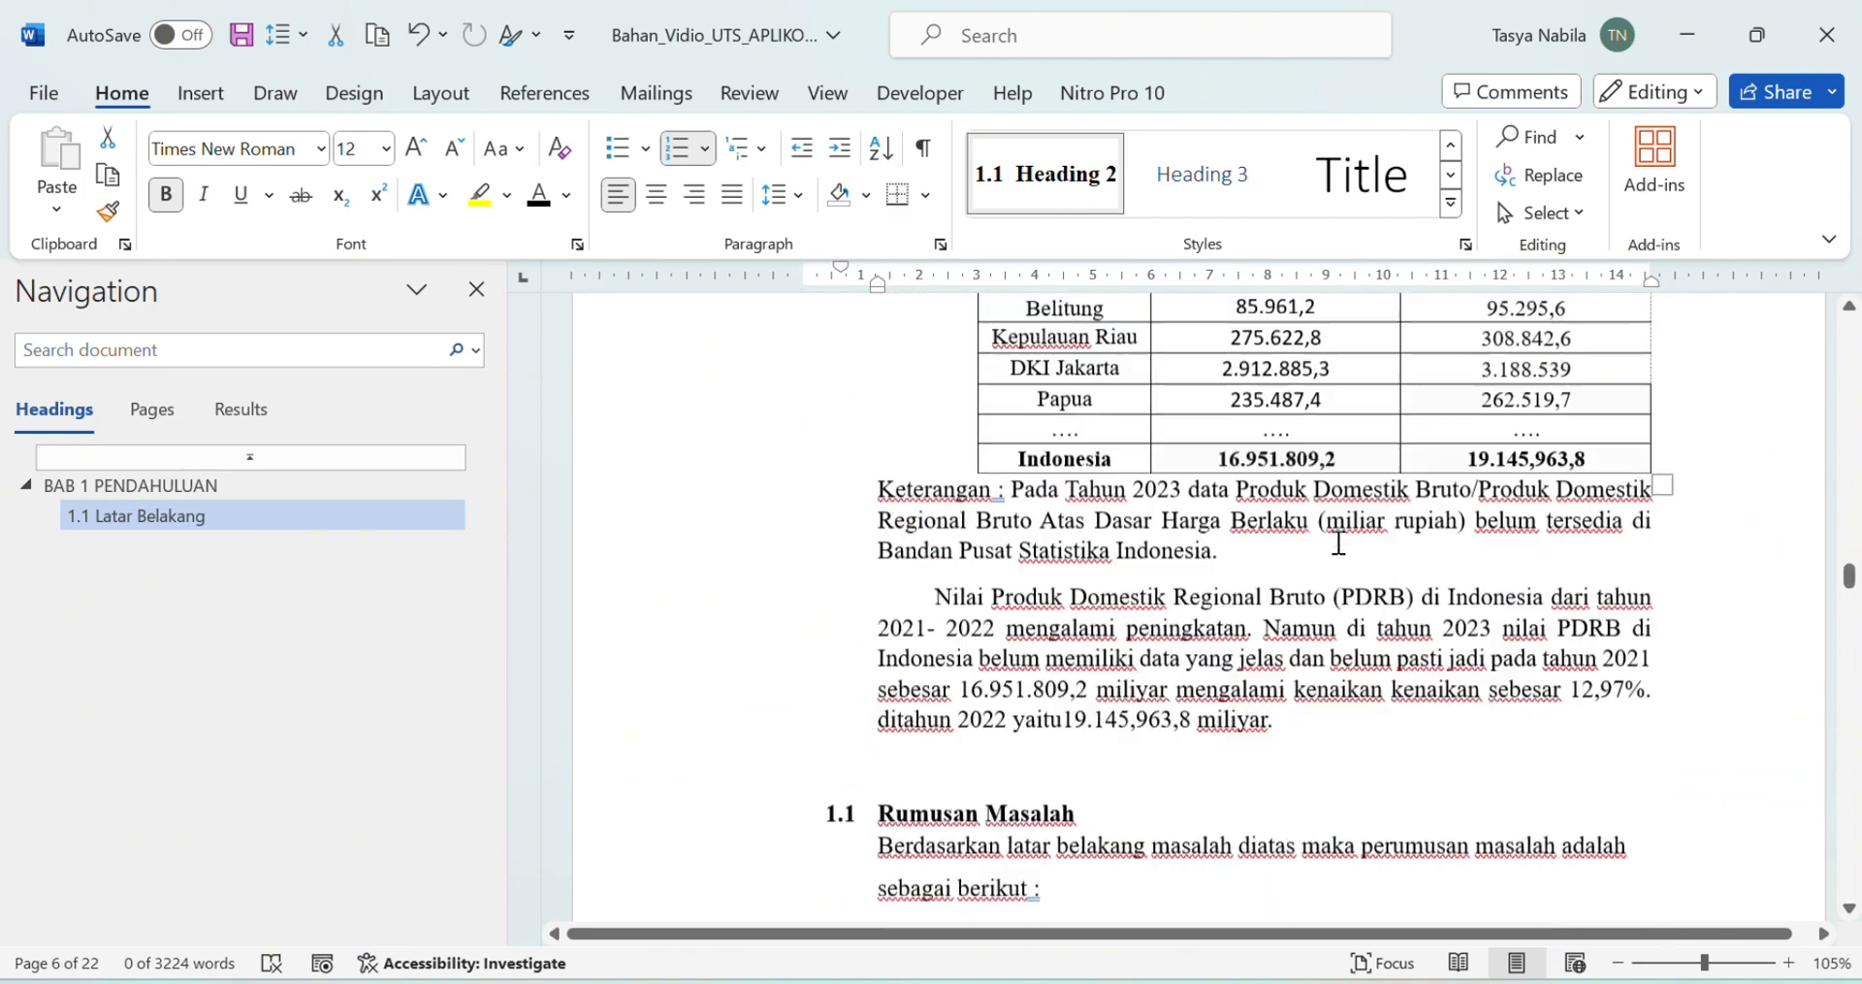
scroll(1339, 544, "up", 4)
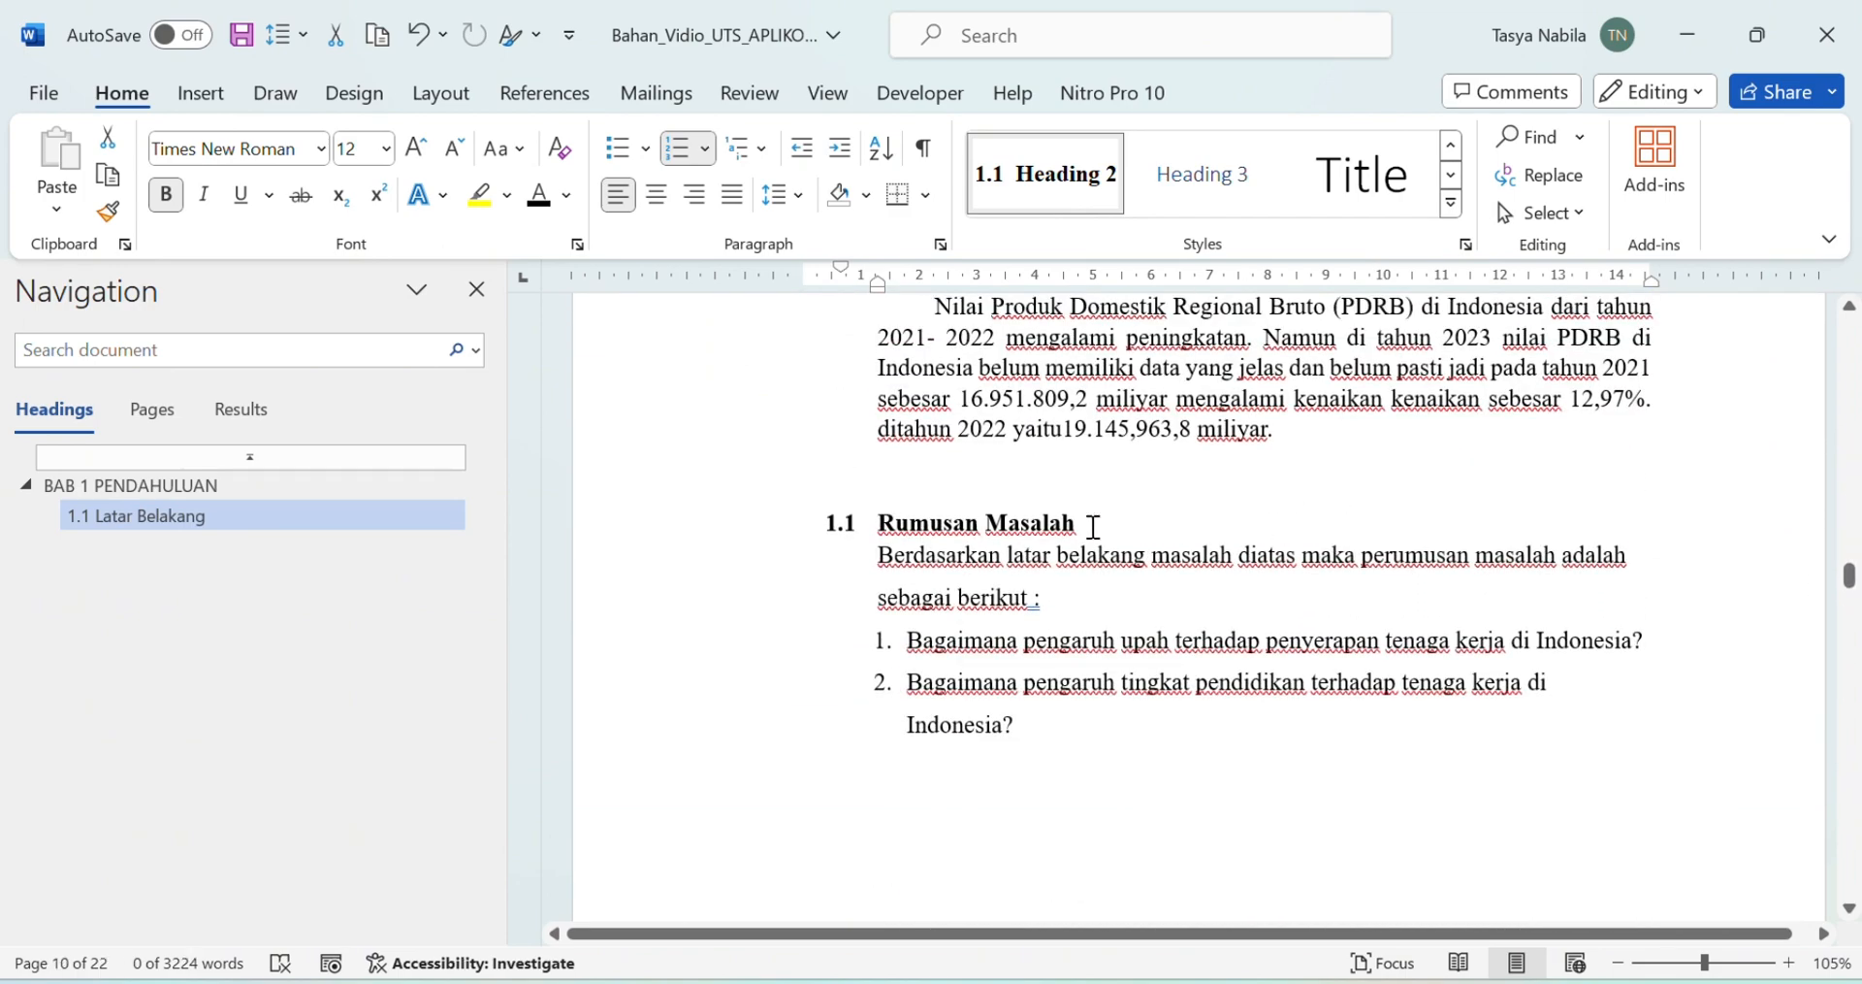
left_click_drag(1093, 526, 878, 524)
left_click(1022, 191)
scroll(1135, 592, "down", 5)
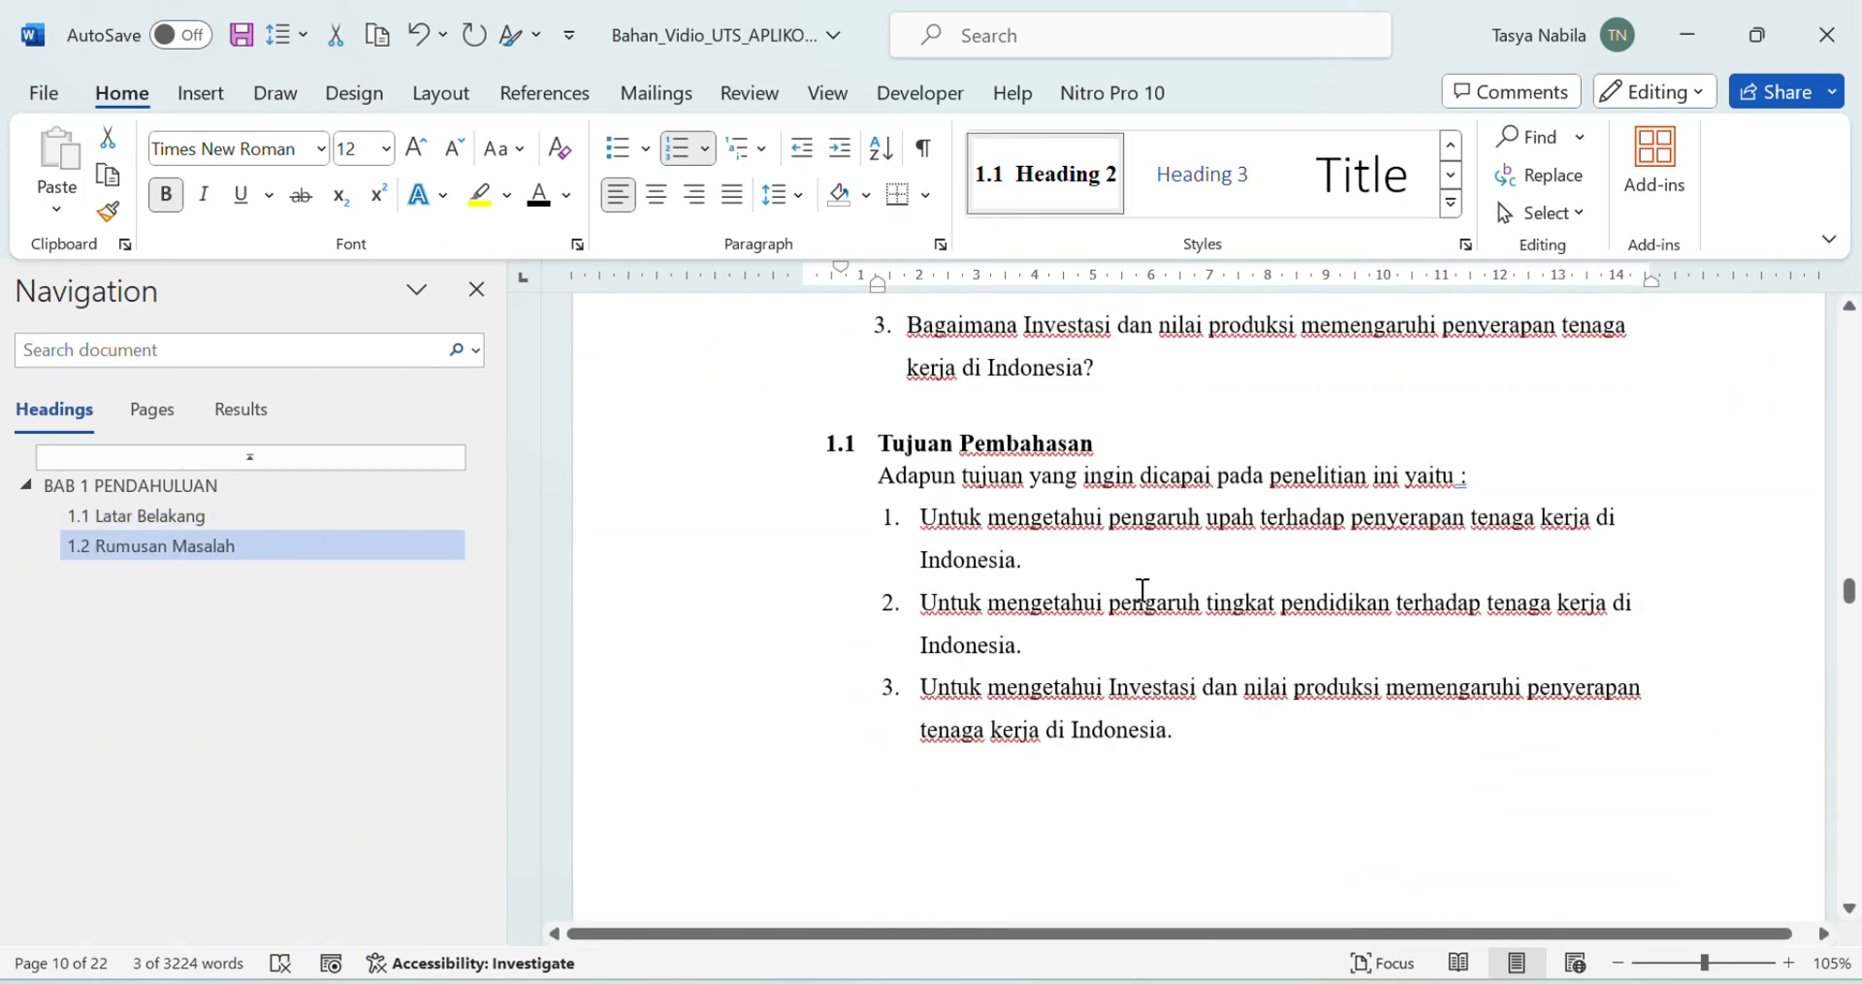
left_click_drag(1107, 431, 878, 431)
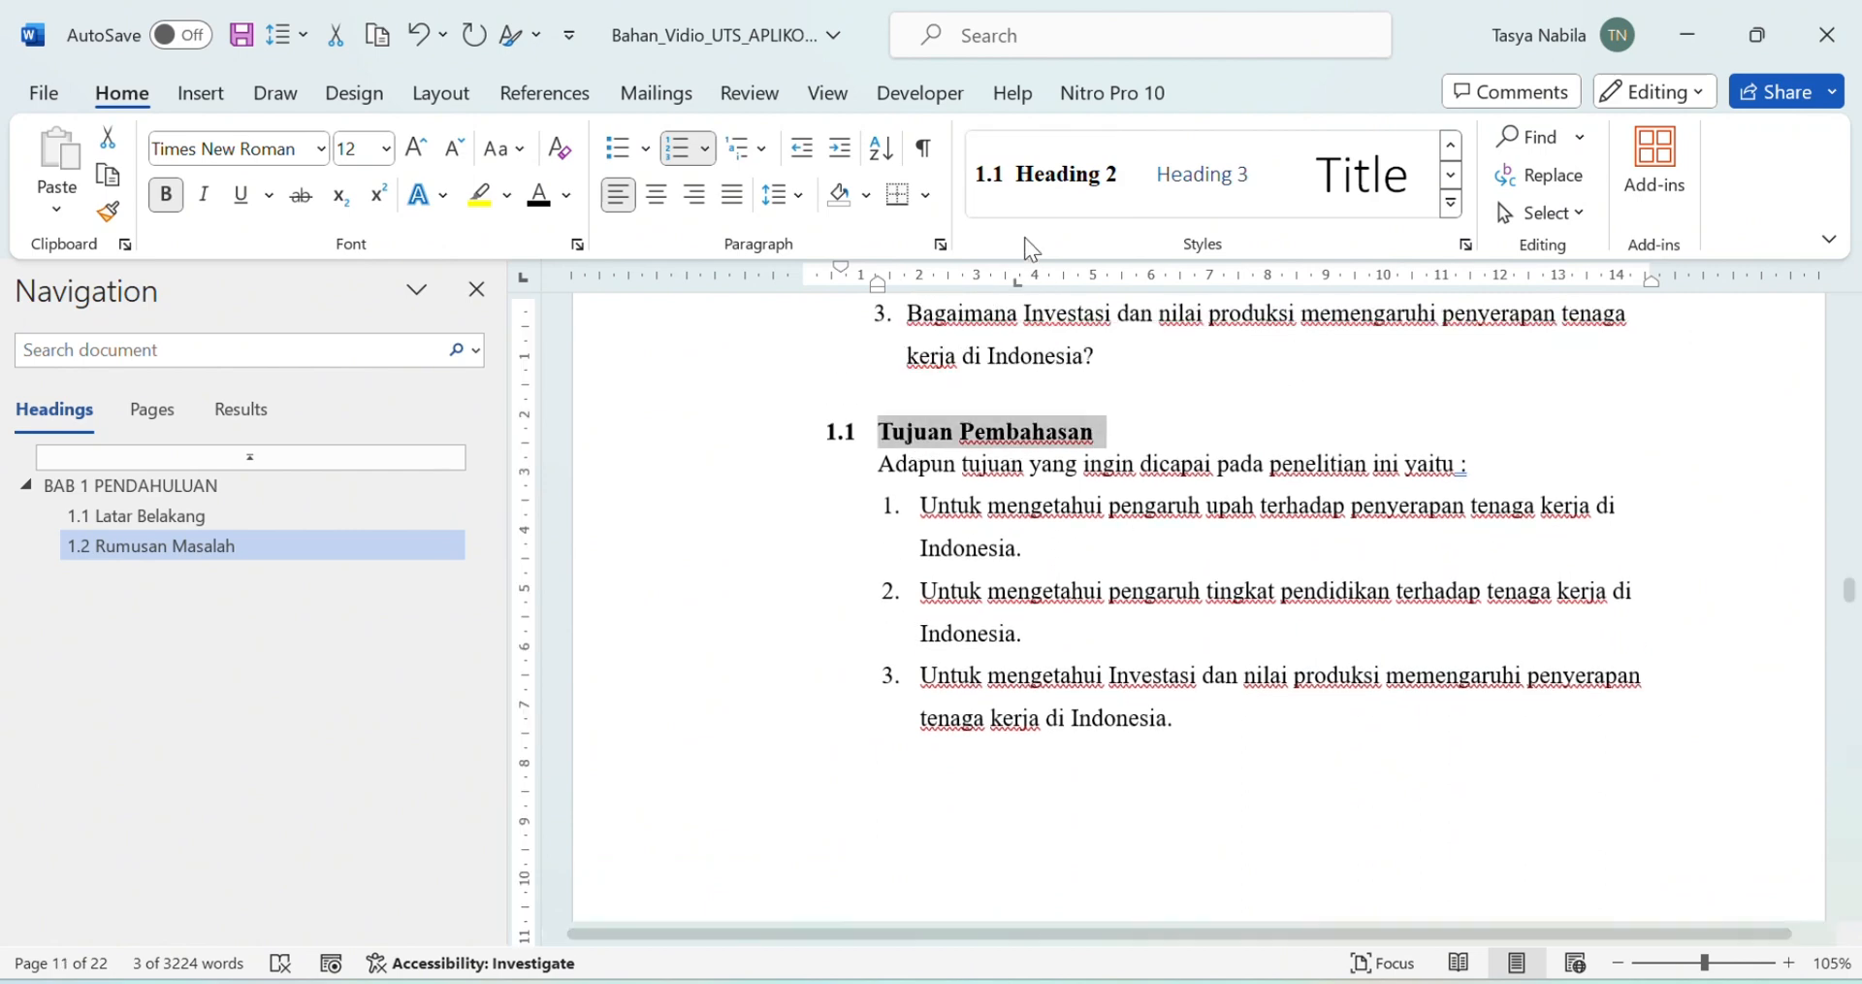
left_click(1048, 174)
scroll(1239, 591, "down", 10)
scroll(1257, 551, "up", 3)
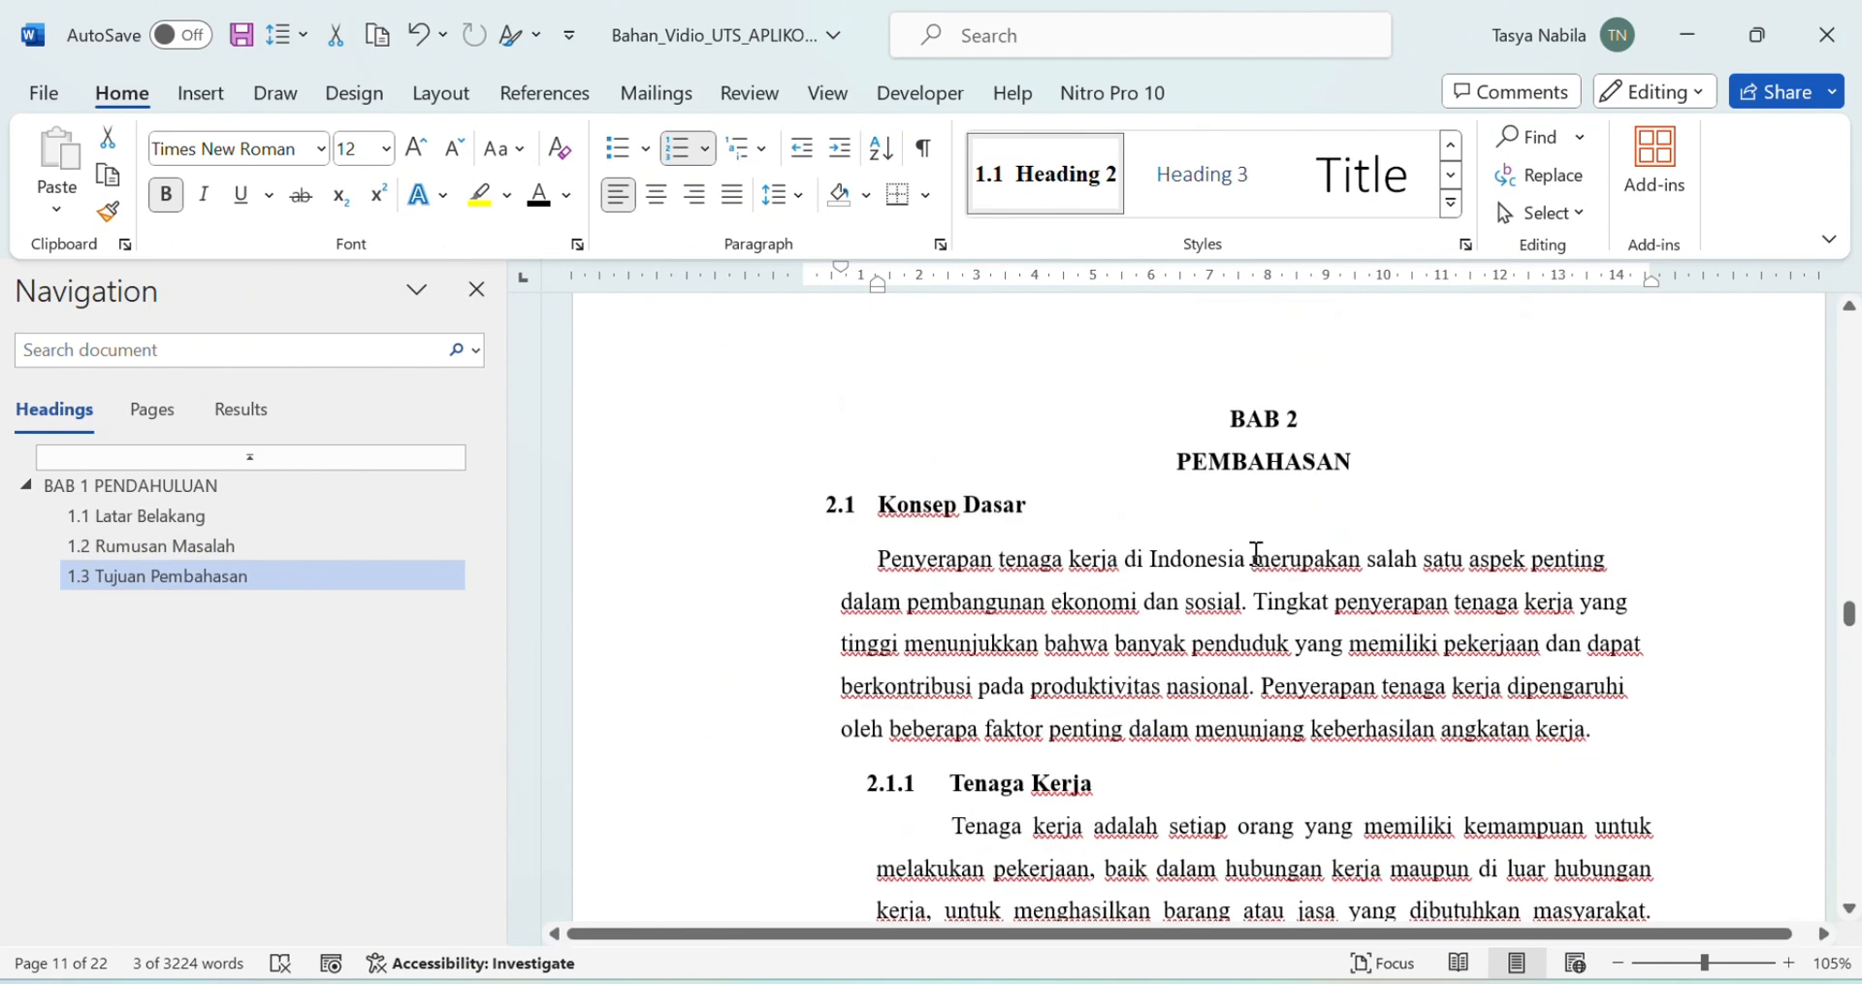
Step: Apply Heading 1 to BAB 2 PEMBAHASAN and Heading 2 to Konsep Dasar
left_click_drag(1230, 428, 1363, 477)
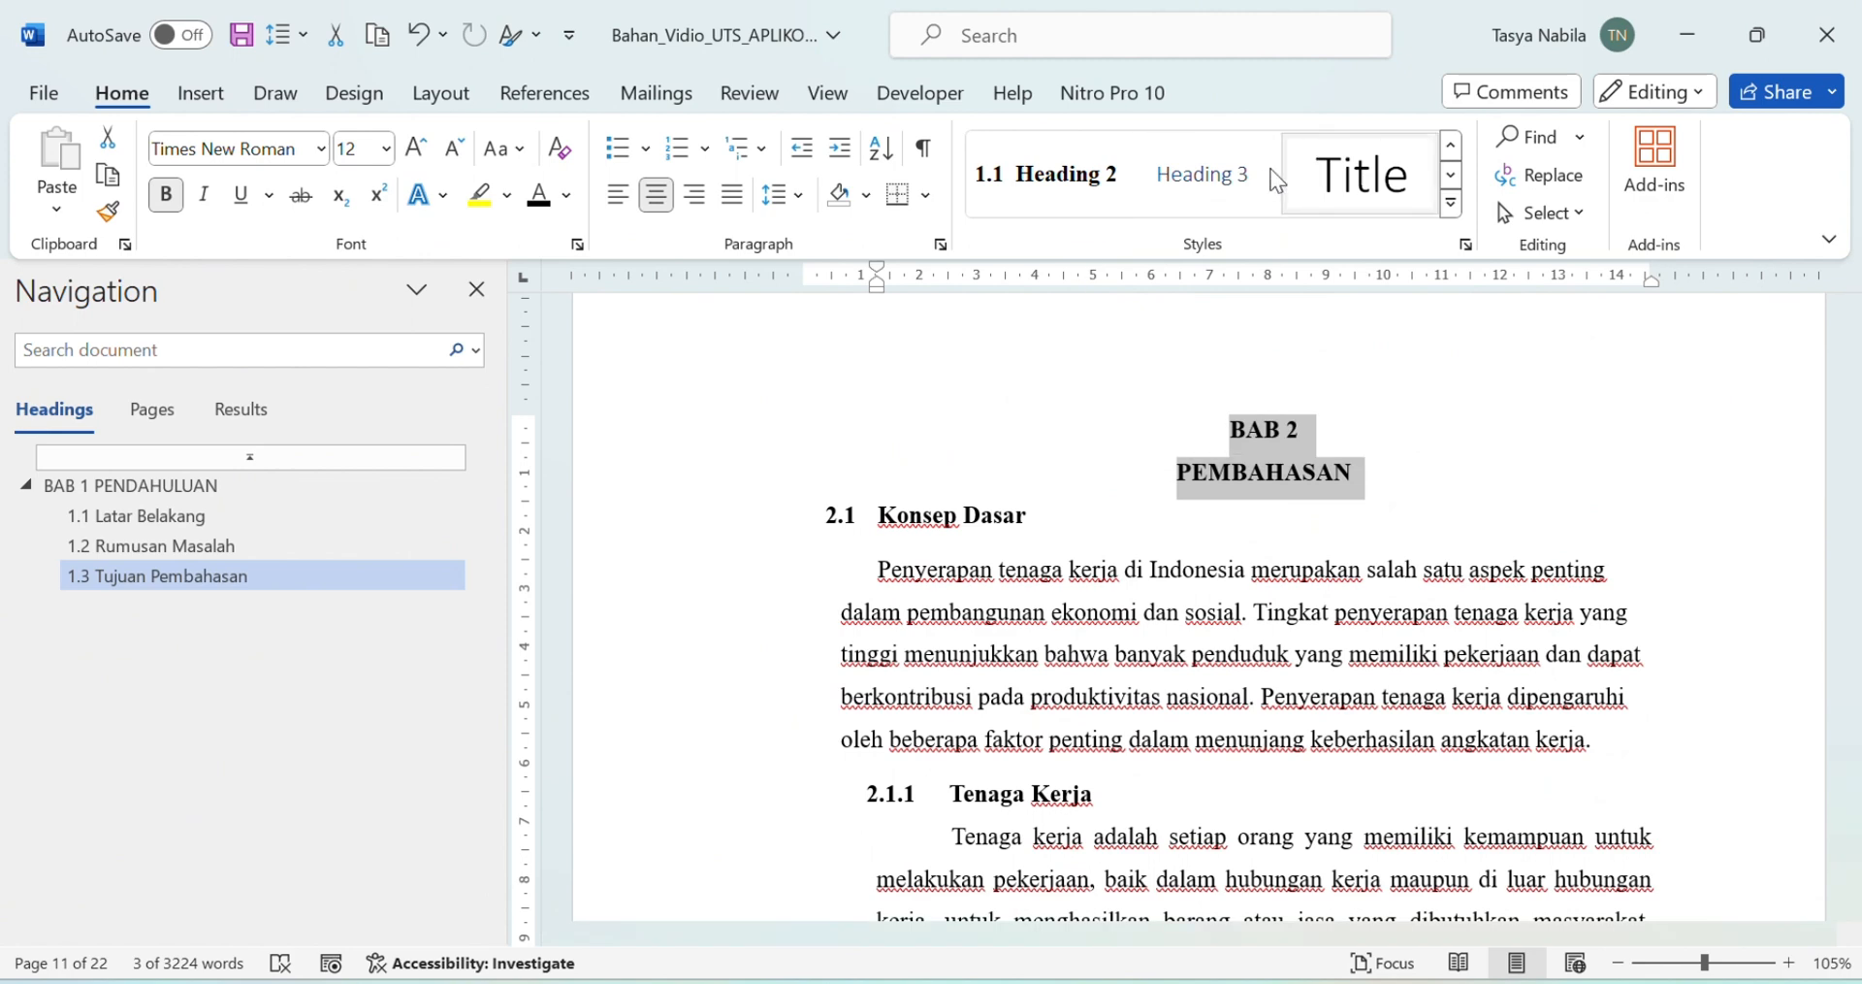
left_click(1450, 145)
left_click(1358, 175)
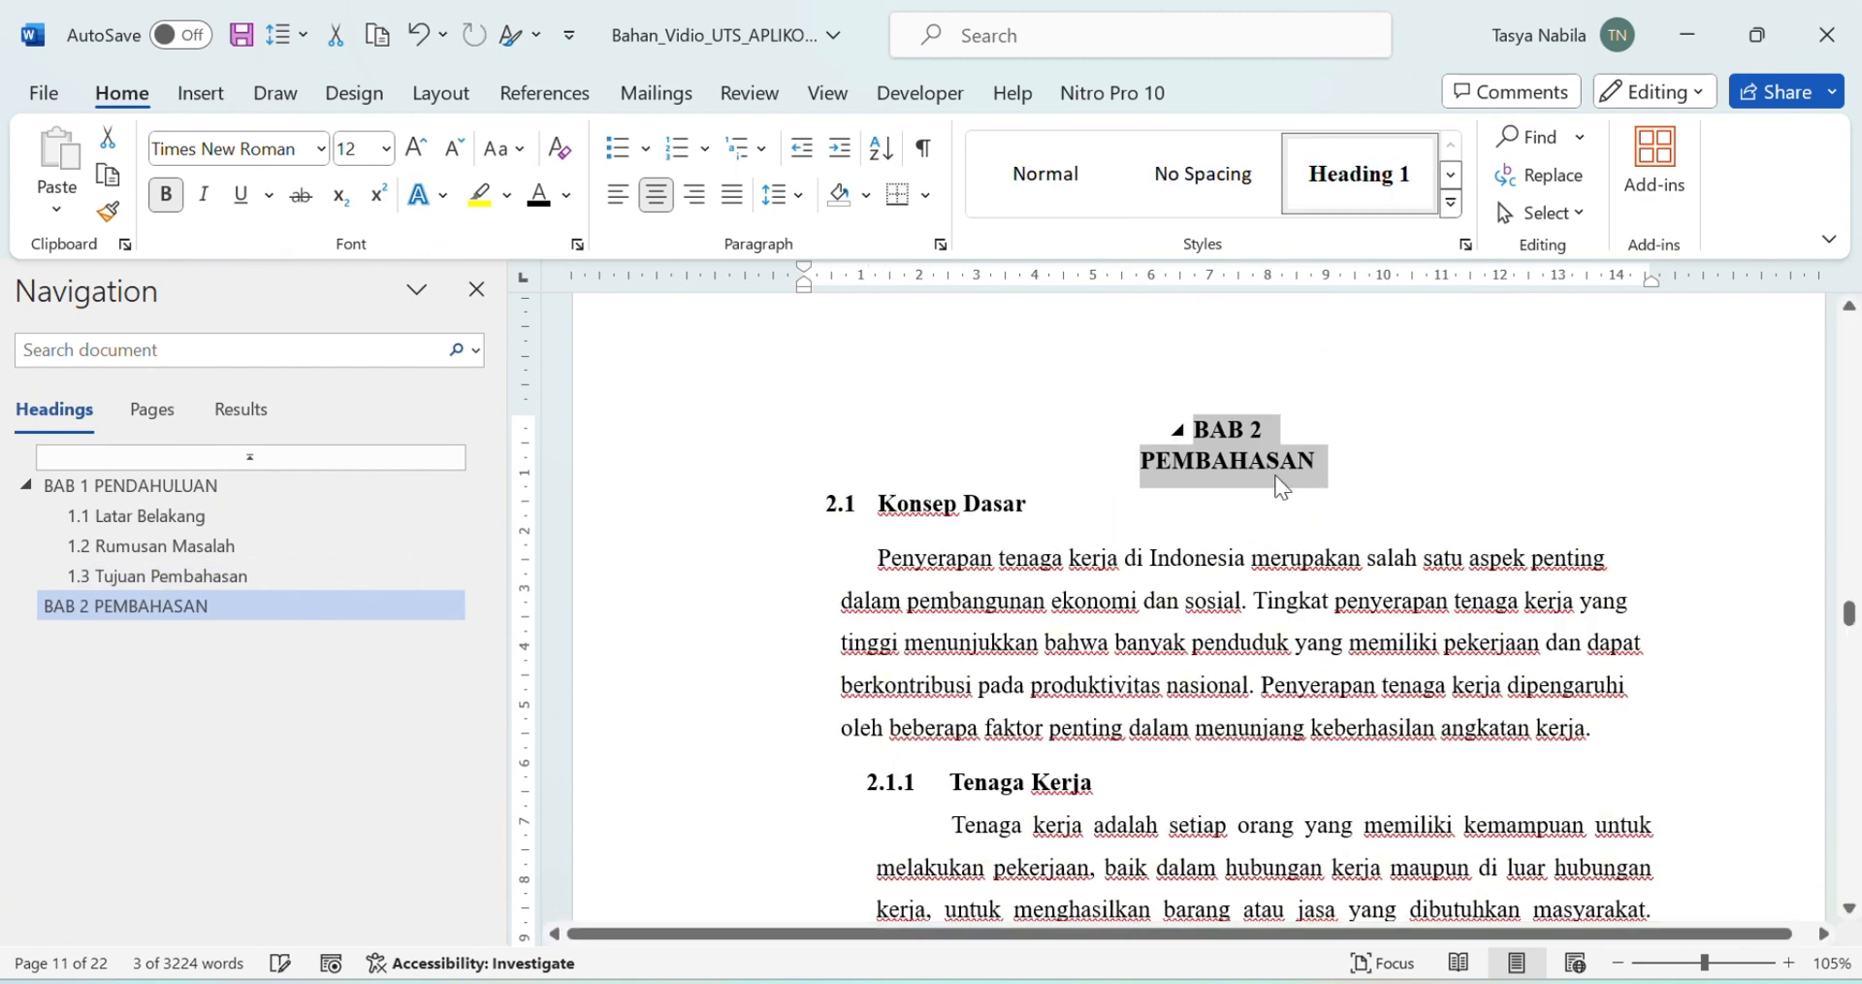
left_click_drag(1025, 505, 885, 506)
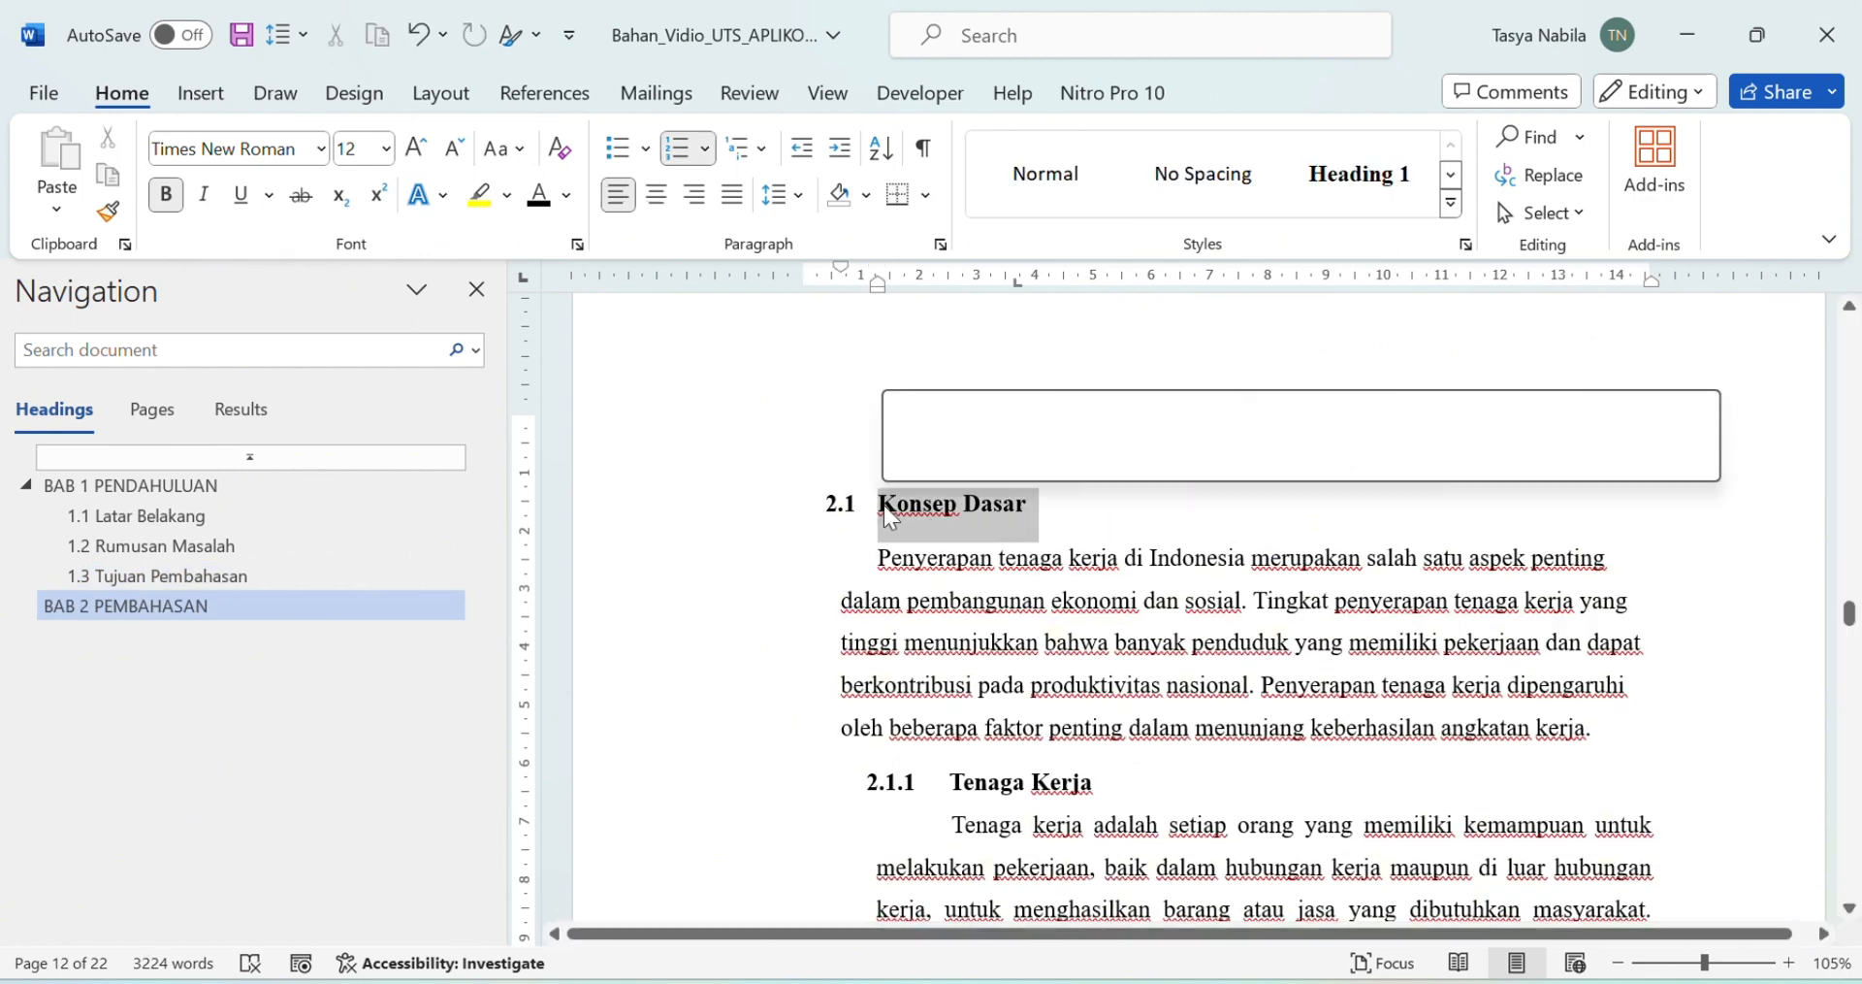
left_click(1452, 203)
left_click(1470, 194)
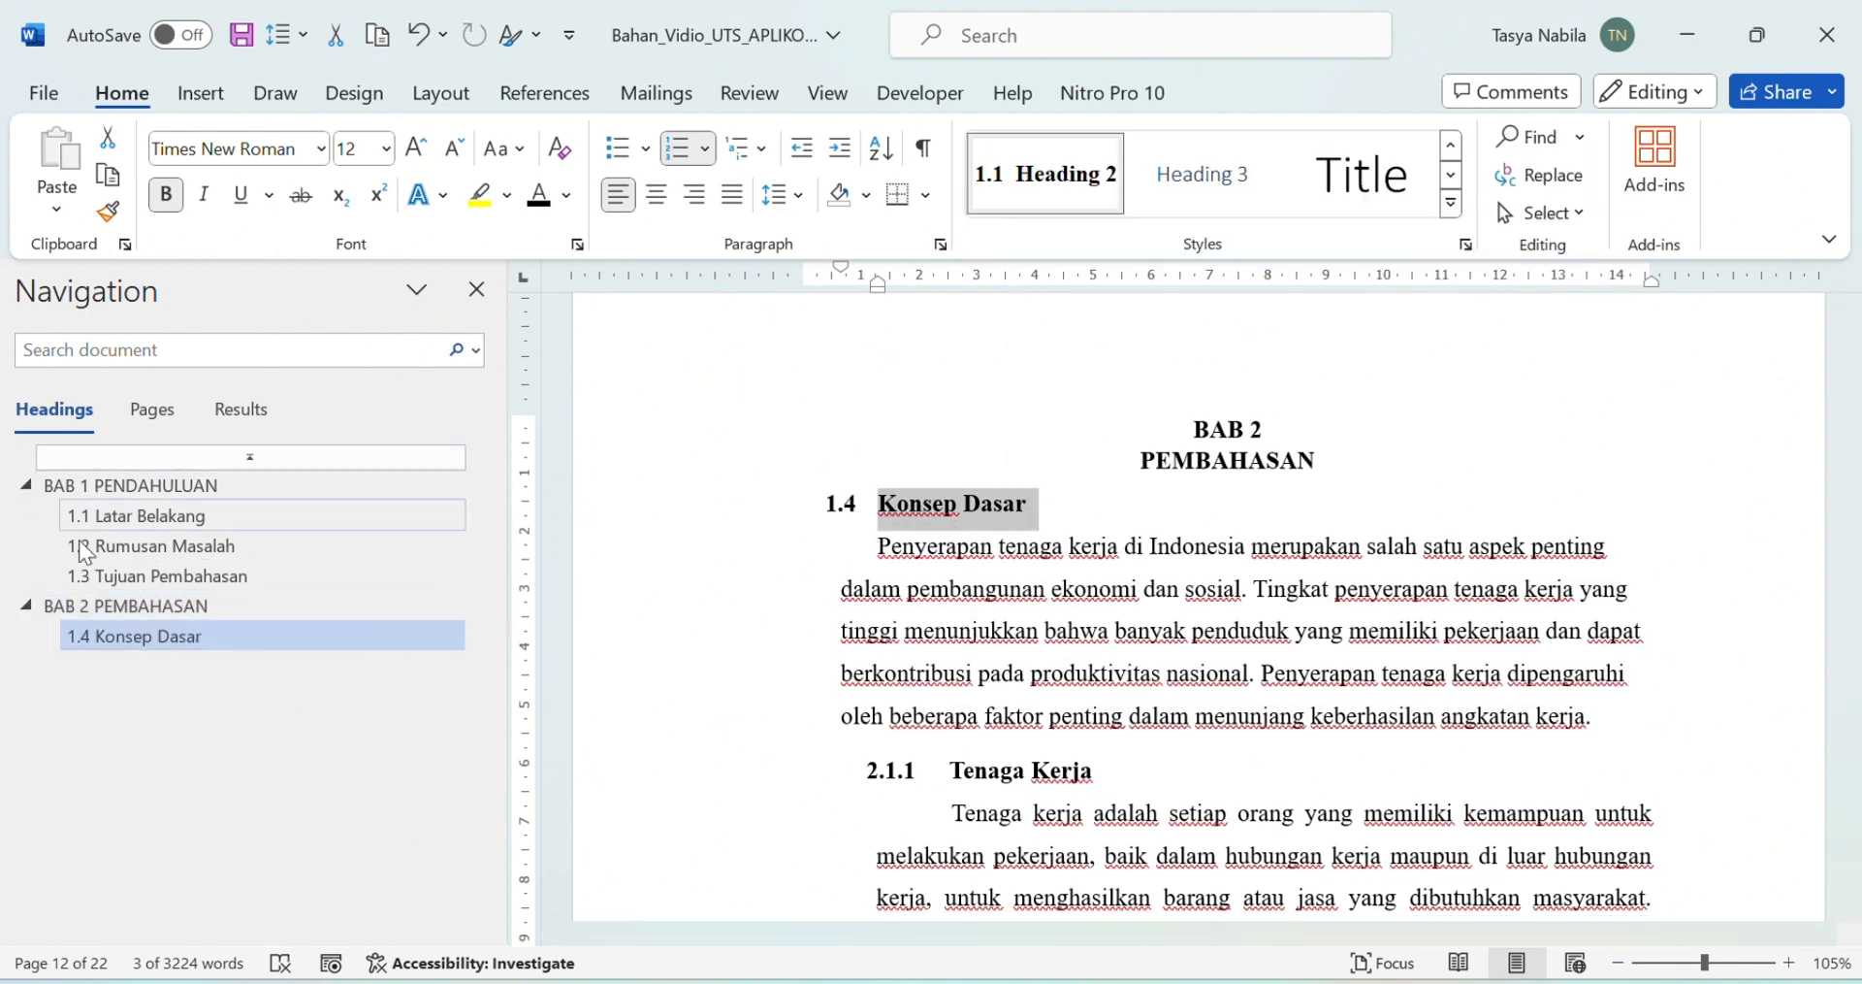
Step: Change Konsep Dasar's number from 1.4 to 2.1 using Set Numbering Value and the numbering format
left_click(822, 530)
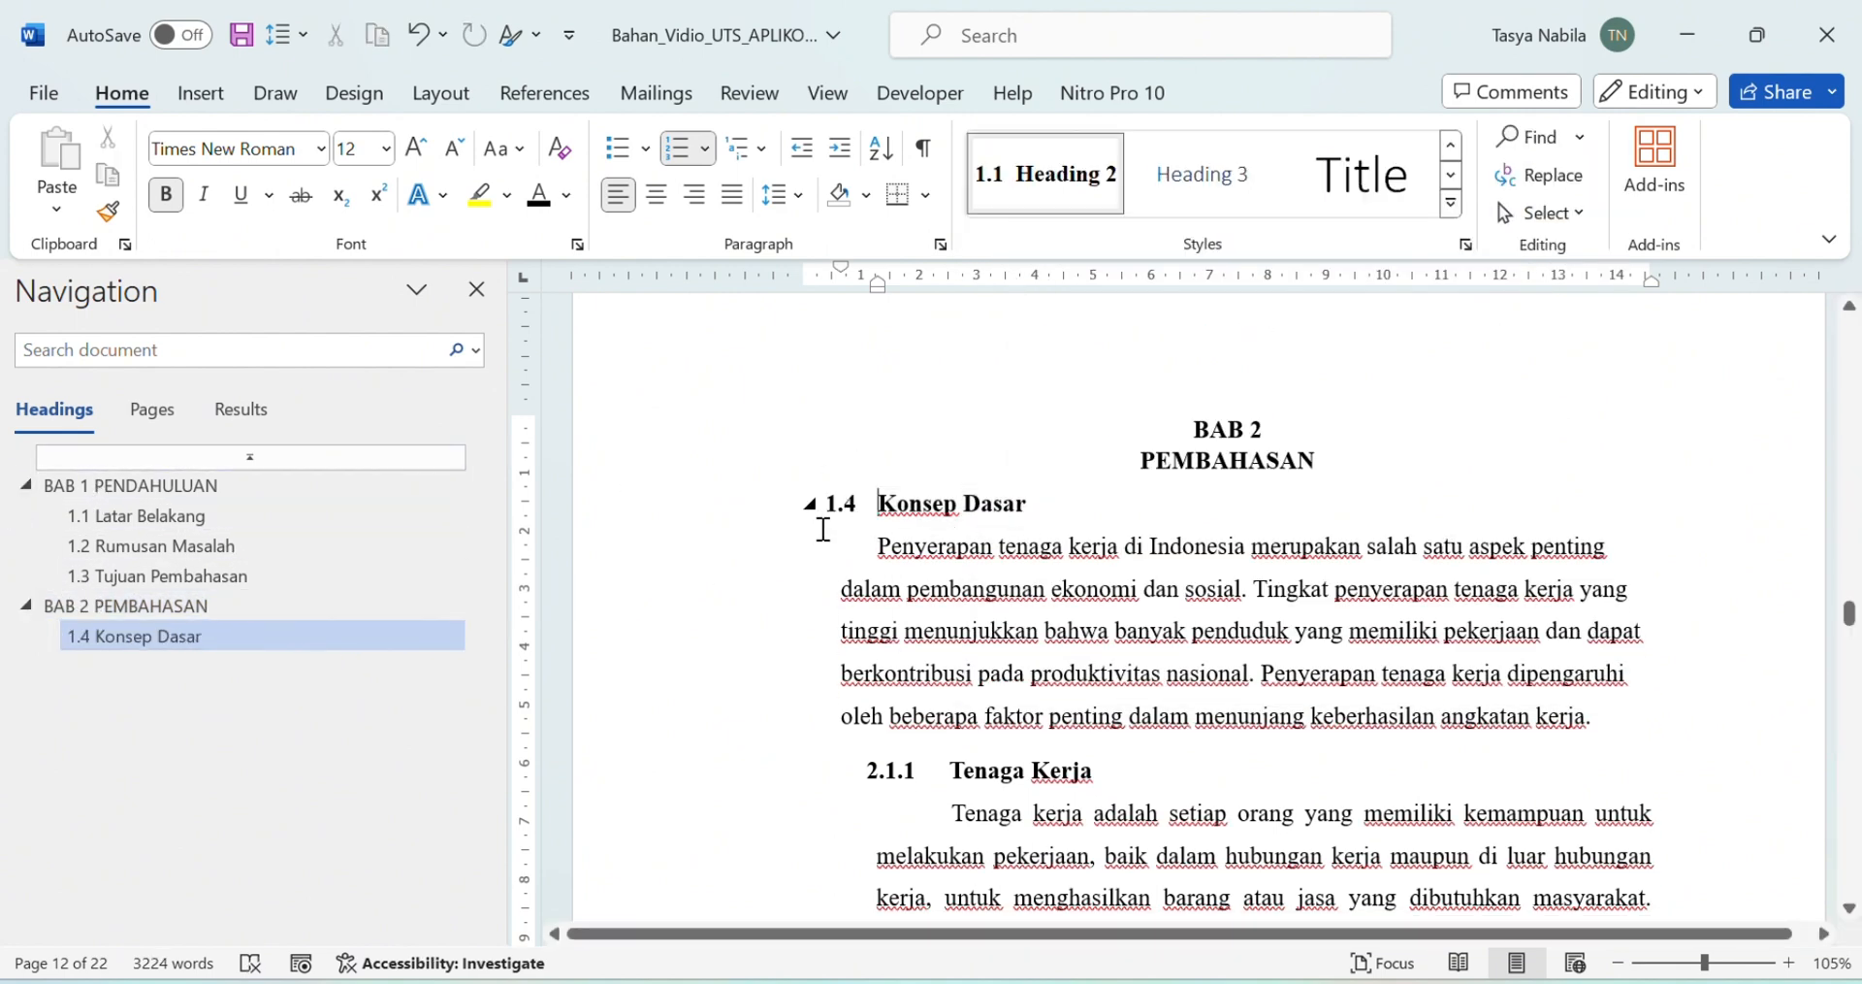
right_click(846, 503)
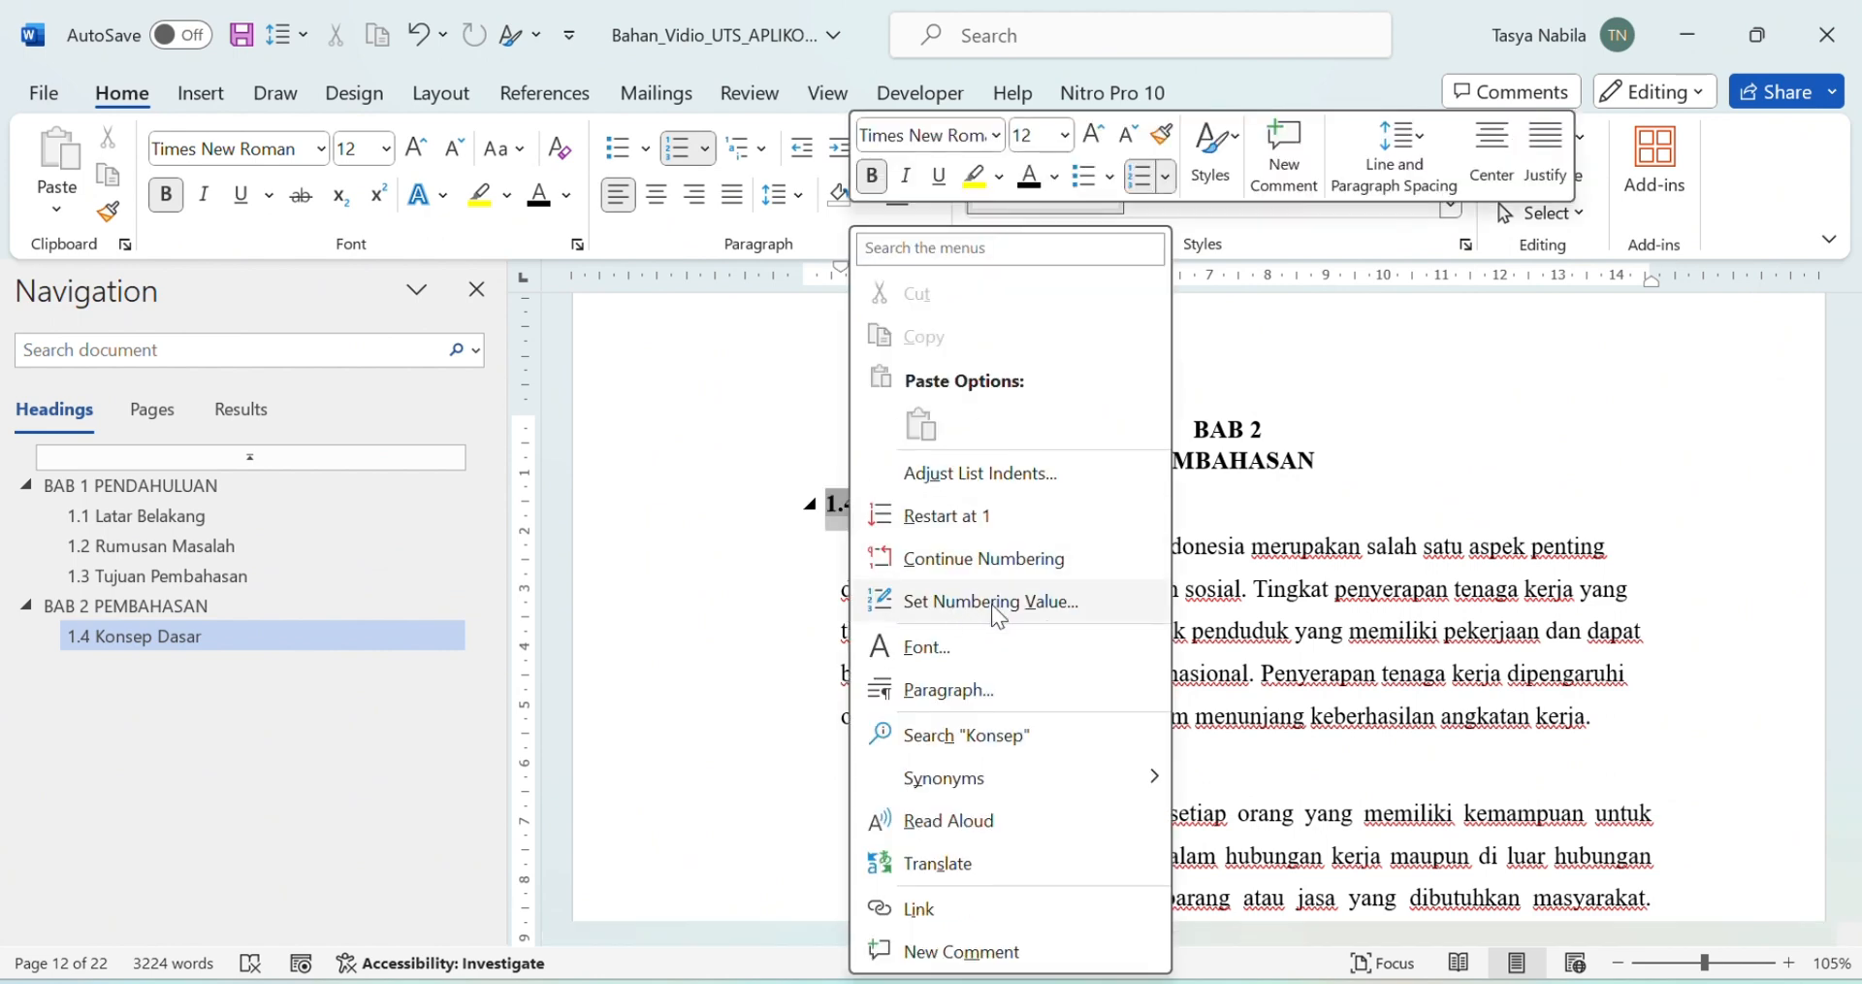
left_click(991, 603)
left_click(830, 414)
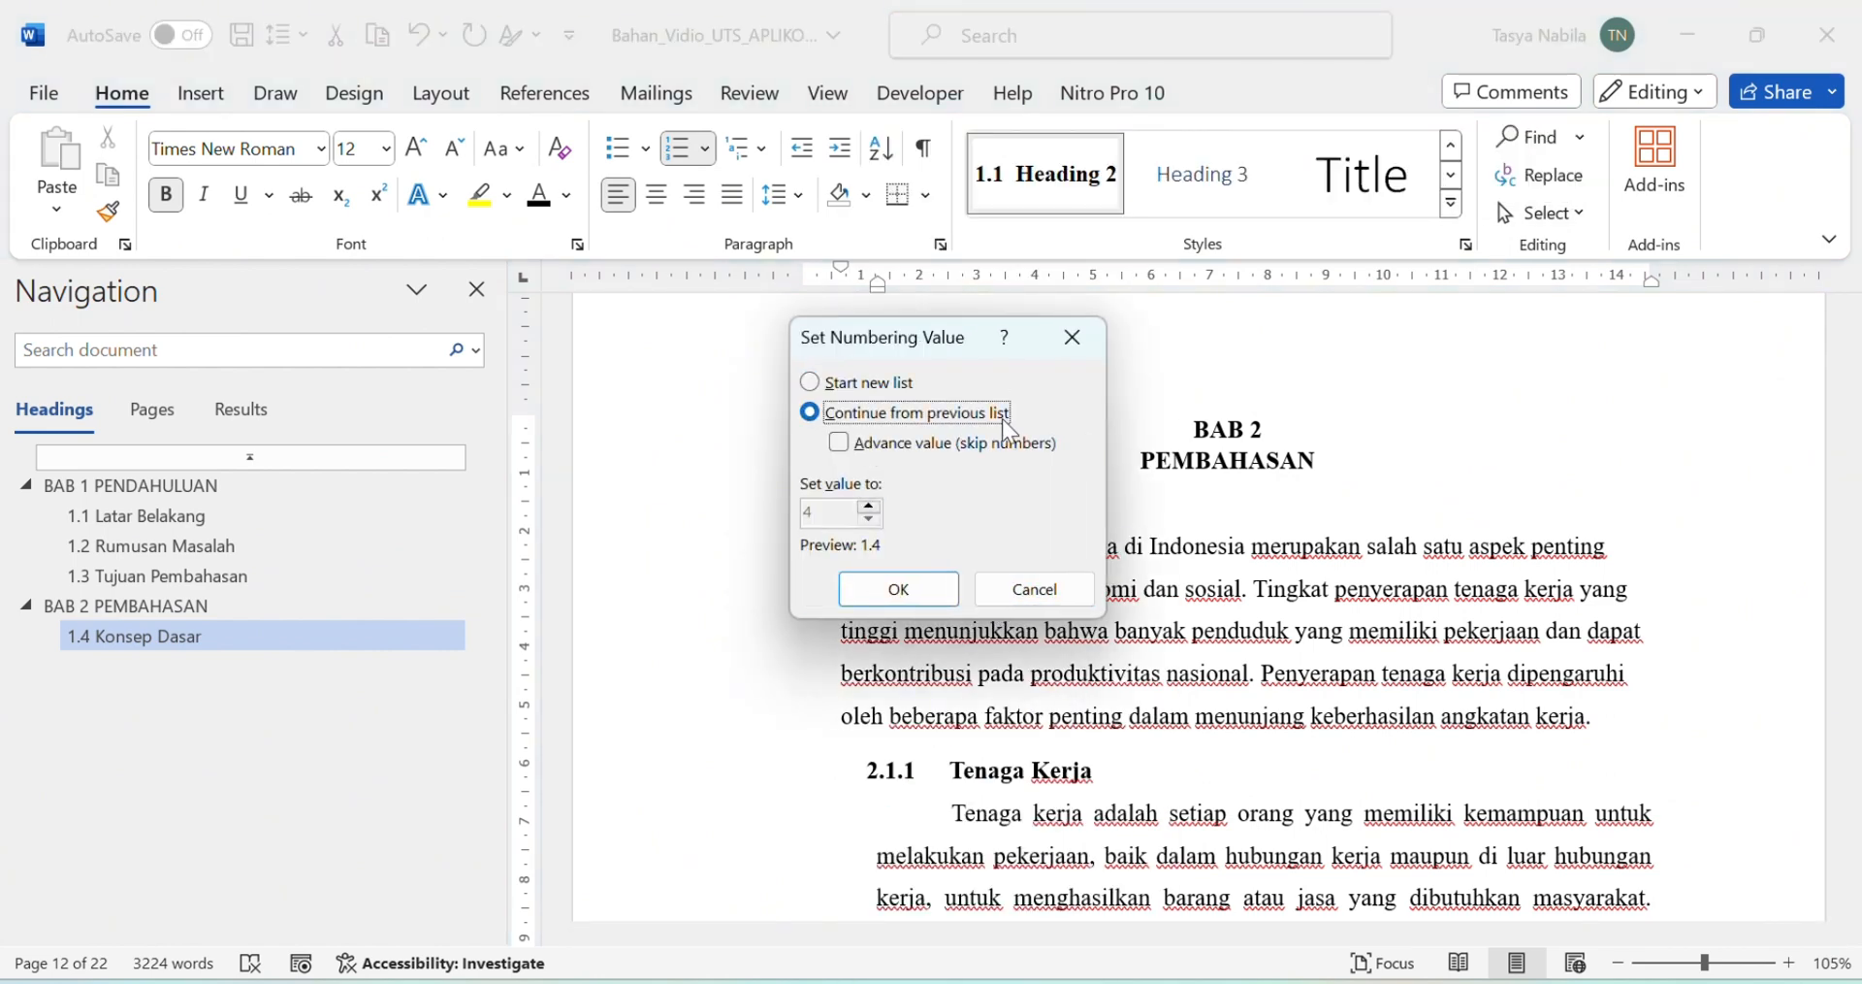
left_click(840, 442)
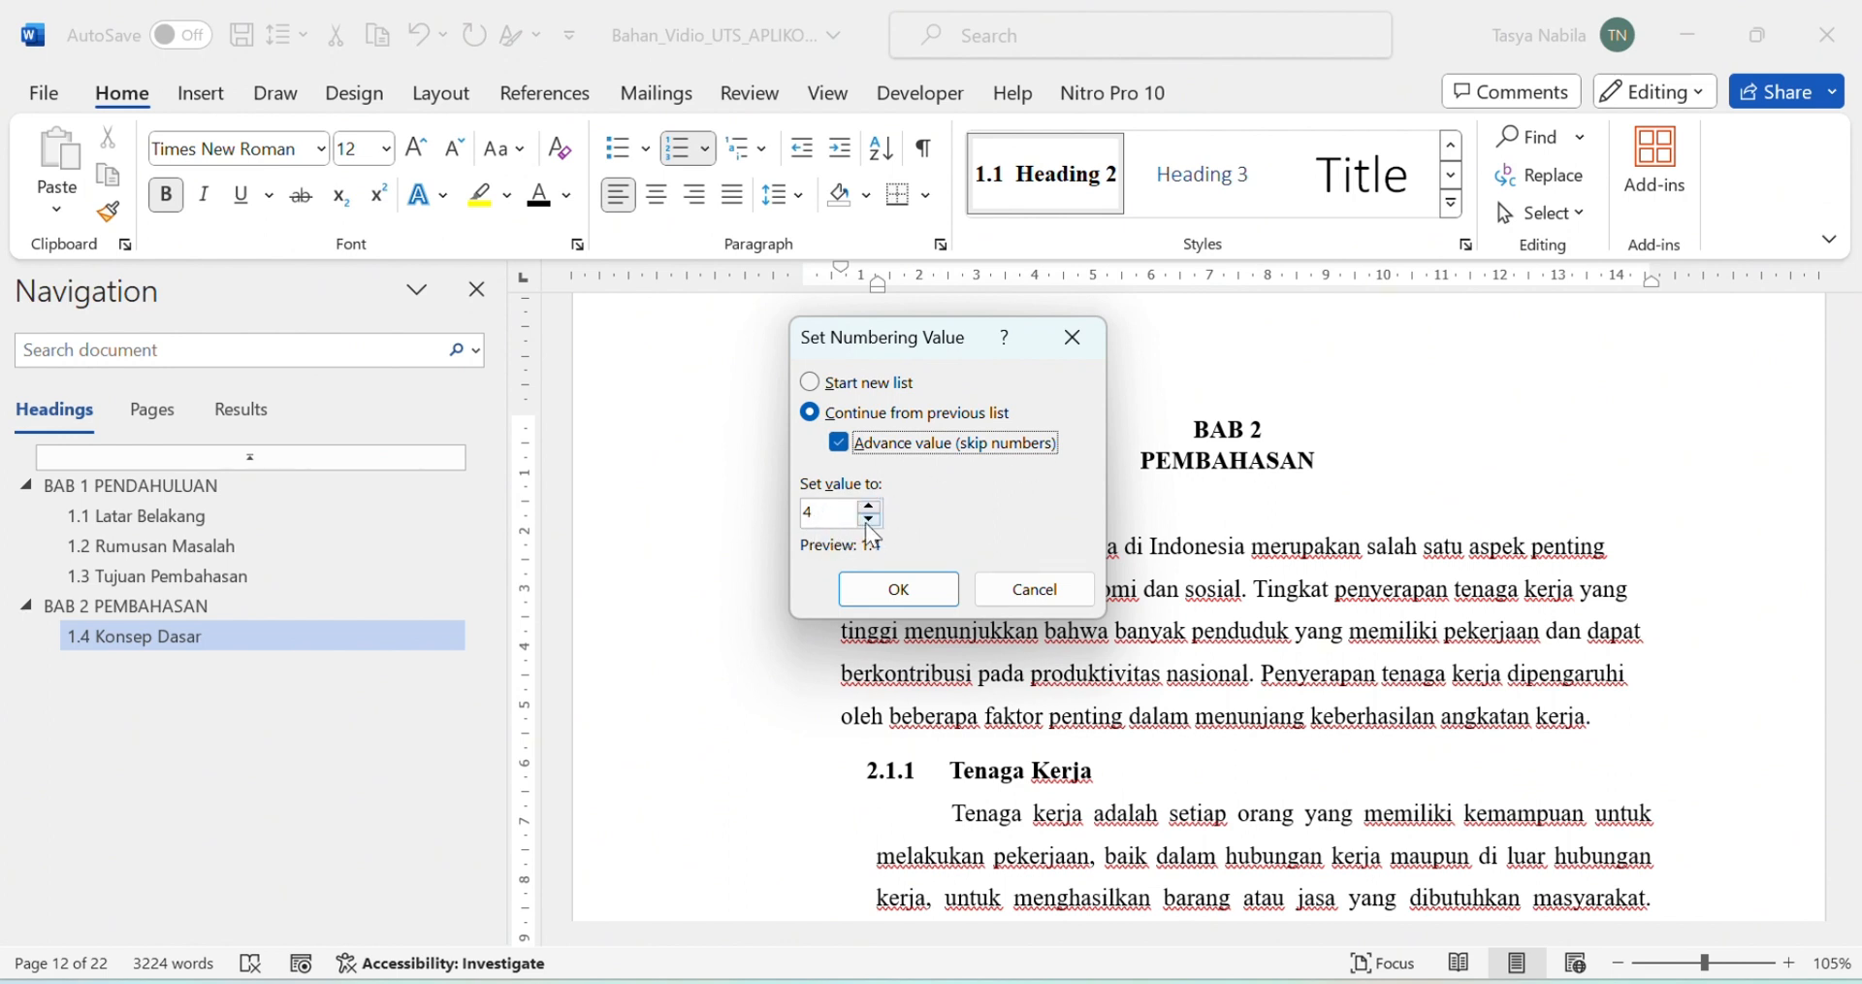
left_click(894, 584)
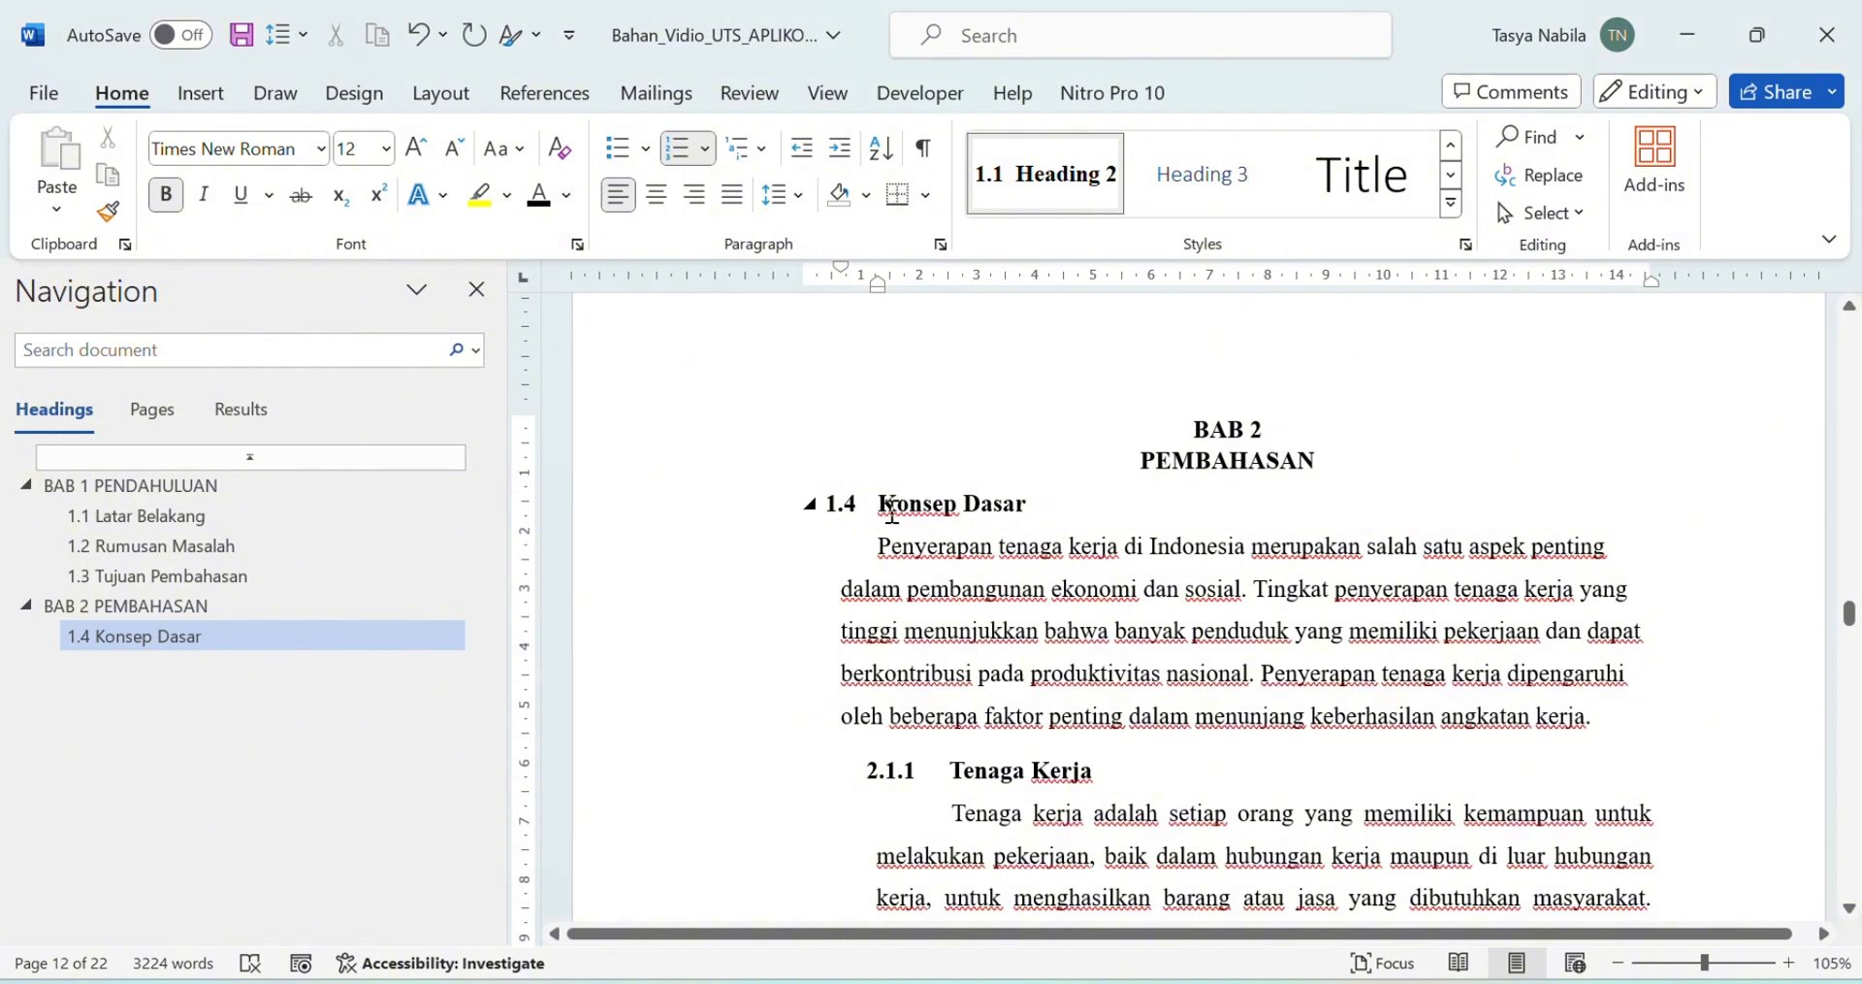
key("BackSpace")
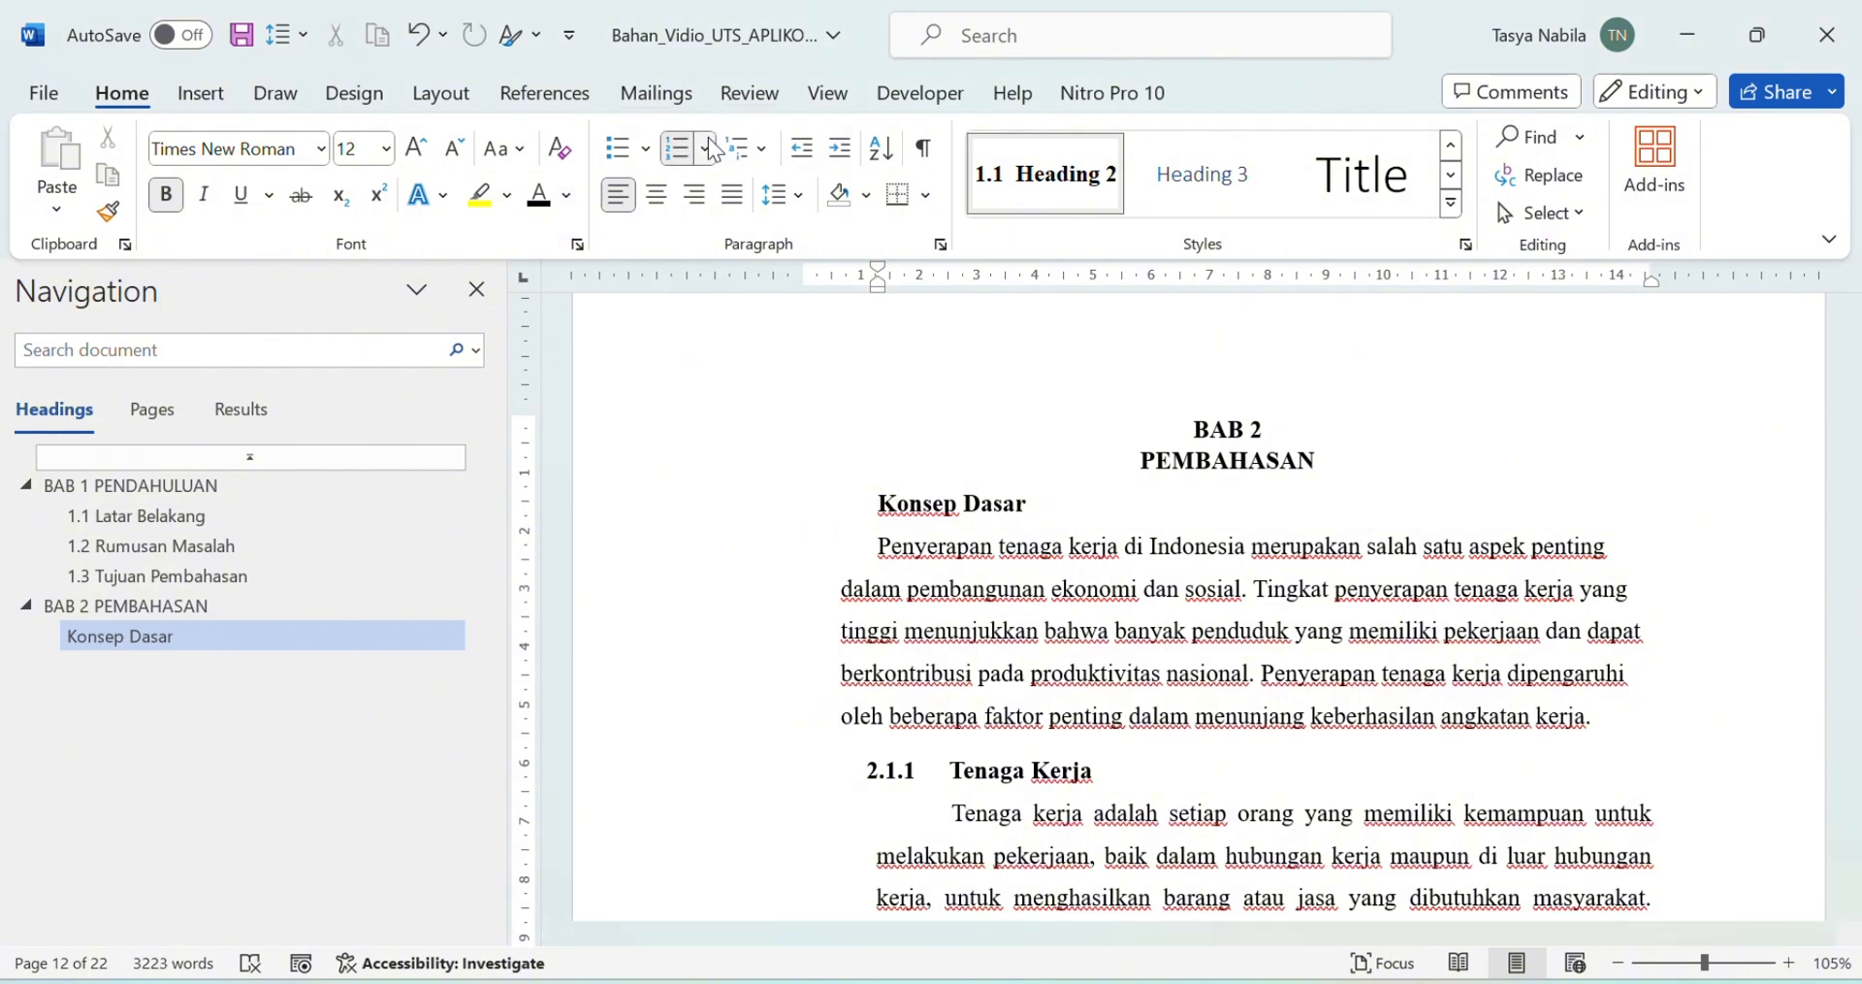
left_click(709, 147)
left_click(954, 270)
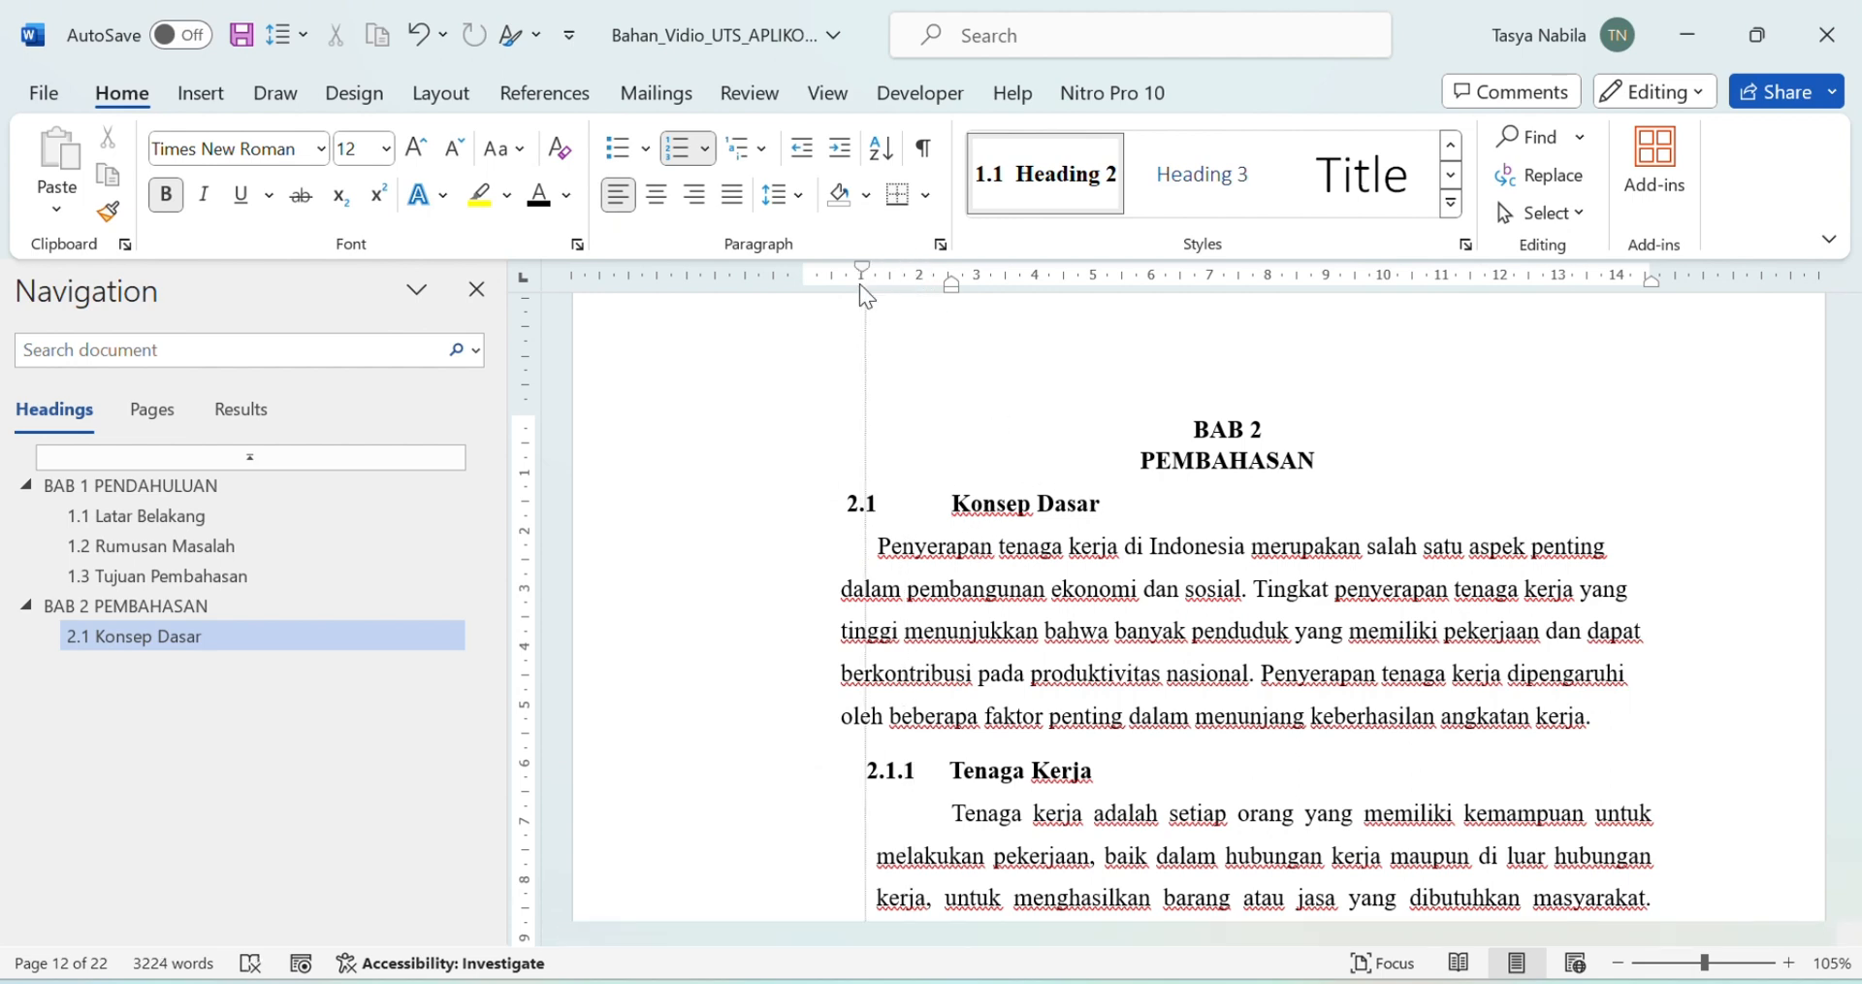
Step: Apply Heading 3 to Tenaga Kerja, number it 2.1.1, and make it bold Times New Roman
scroll(987, 422, "down", 3)
triple_click(988, 422)
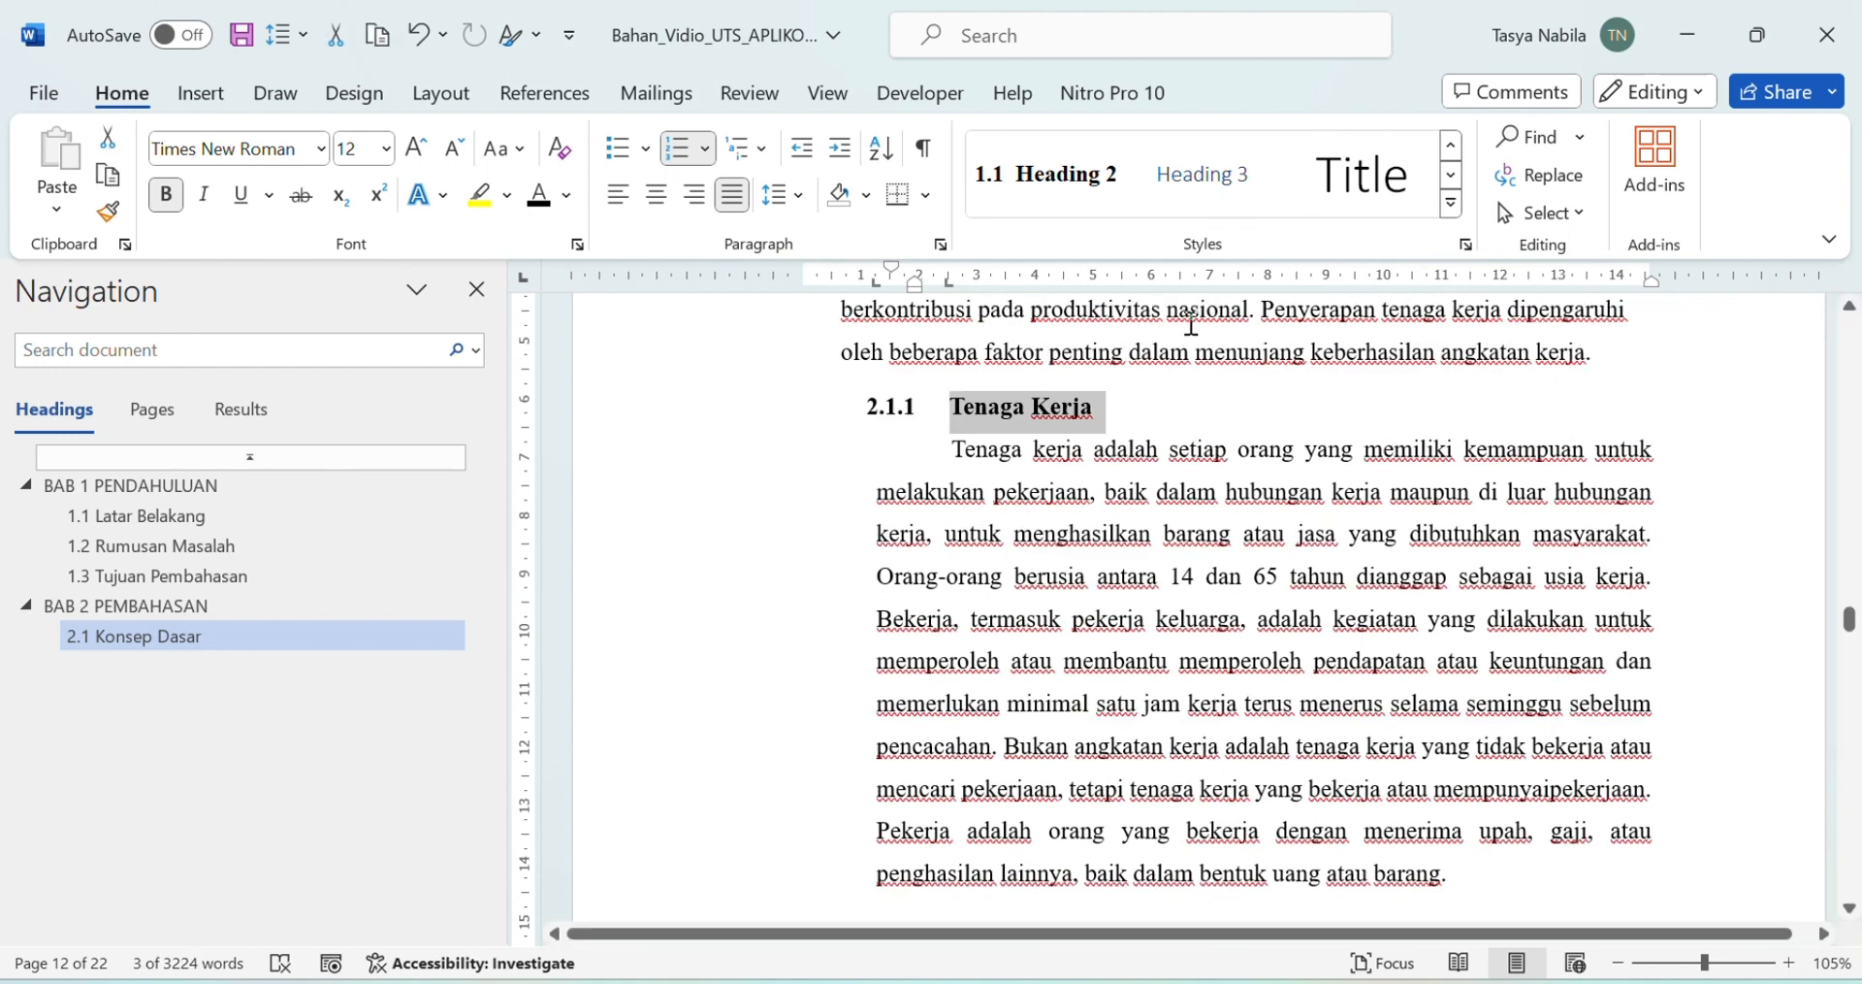
left_click(1222, 190)
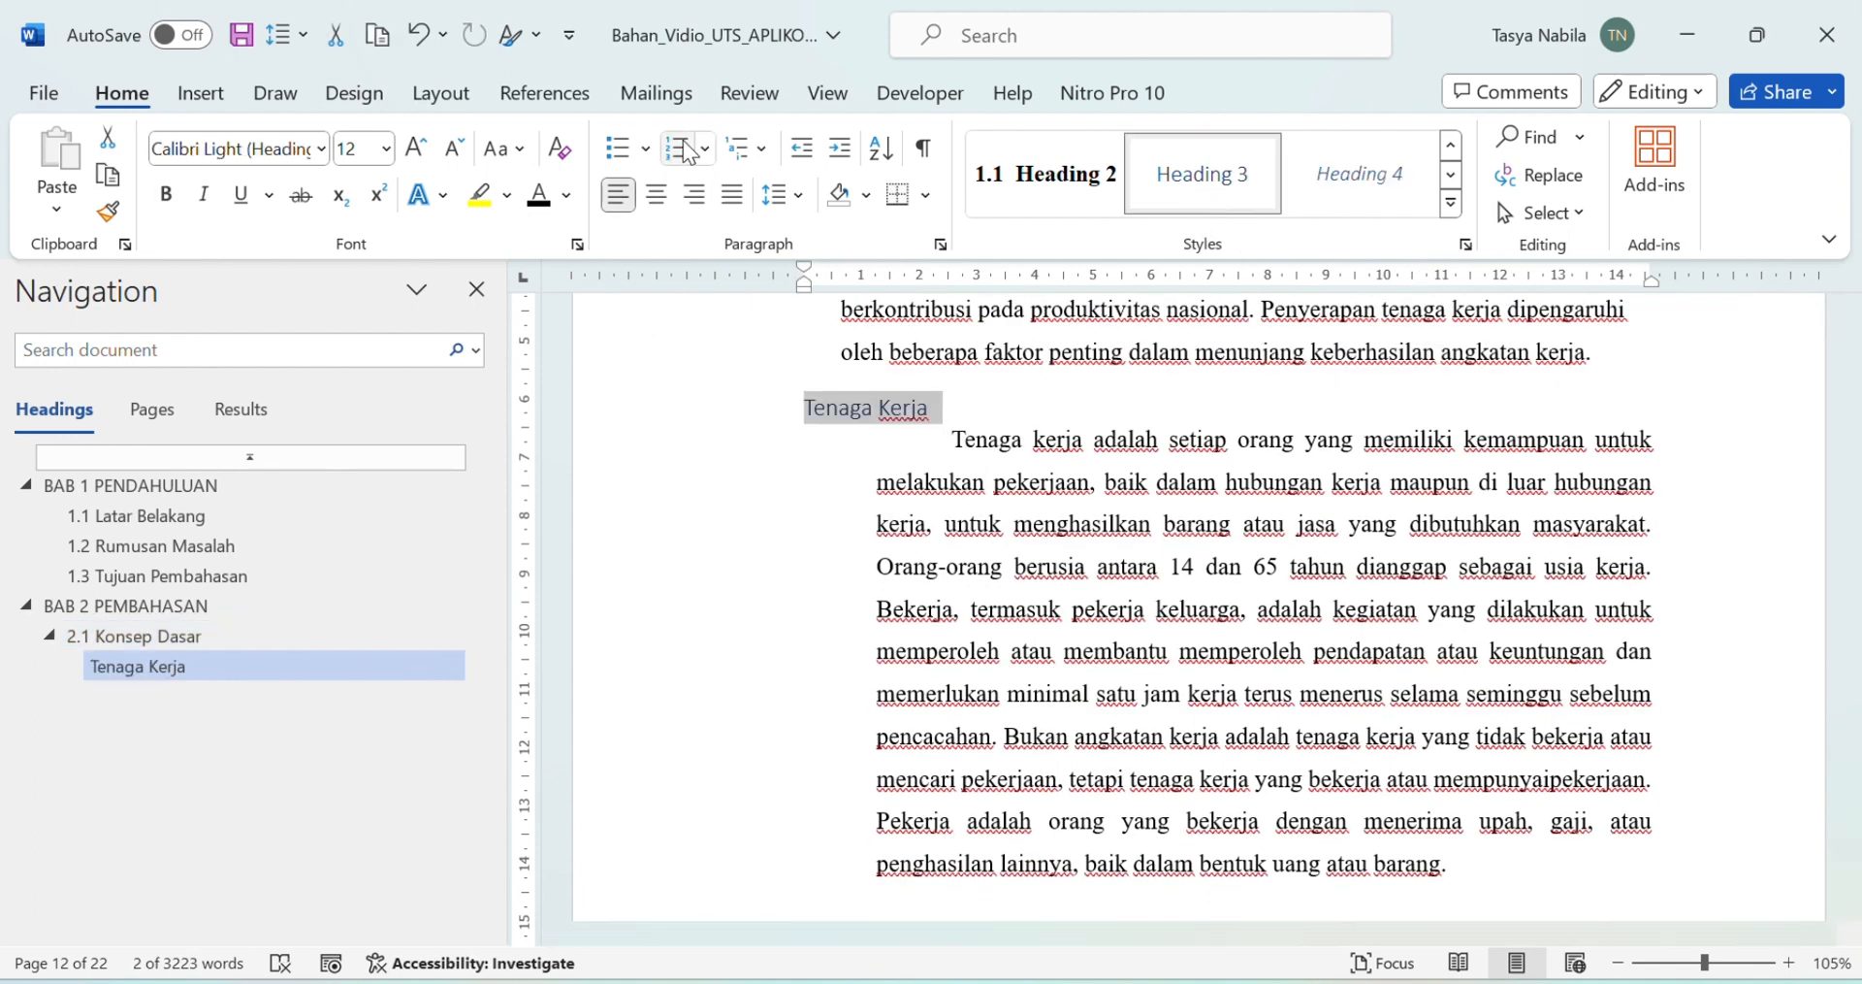
left_click(714, 148)
left_click(706, 411)
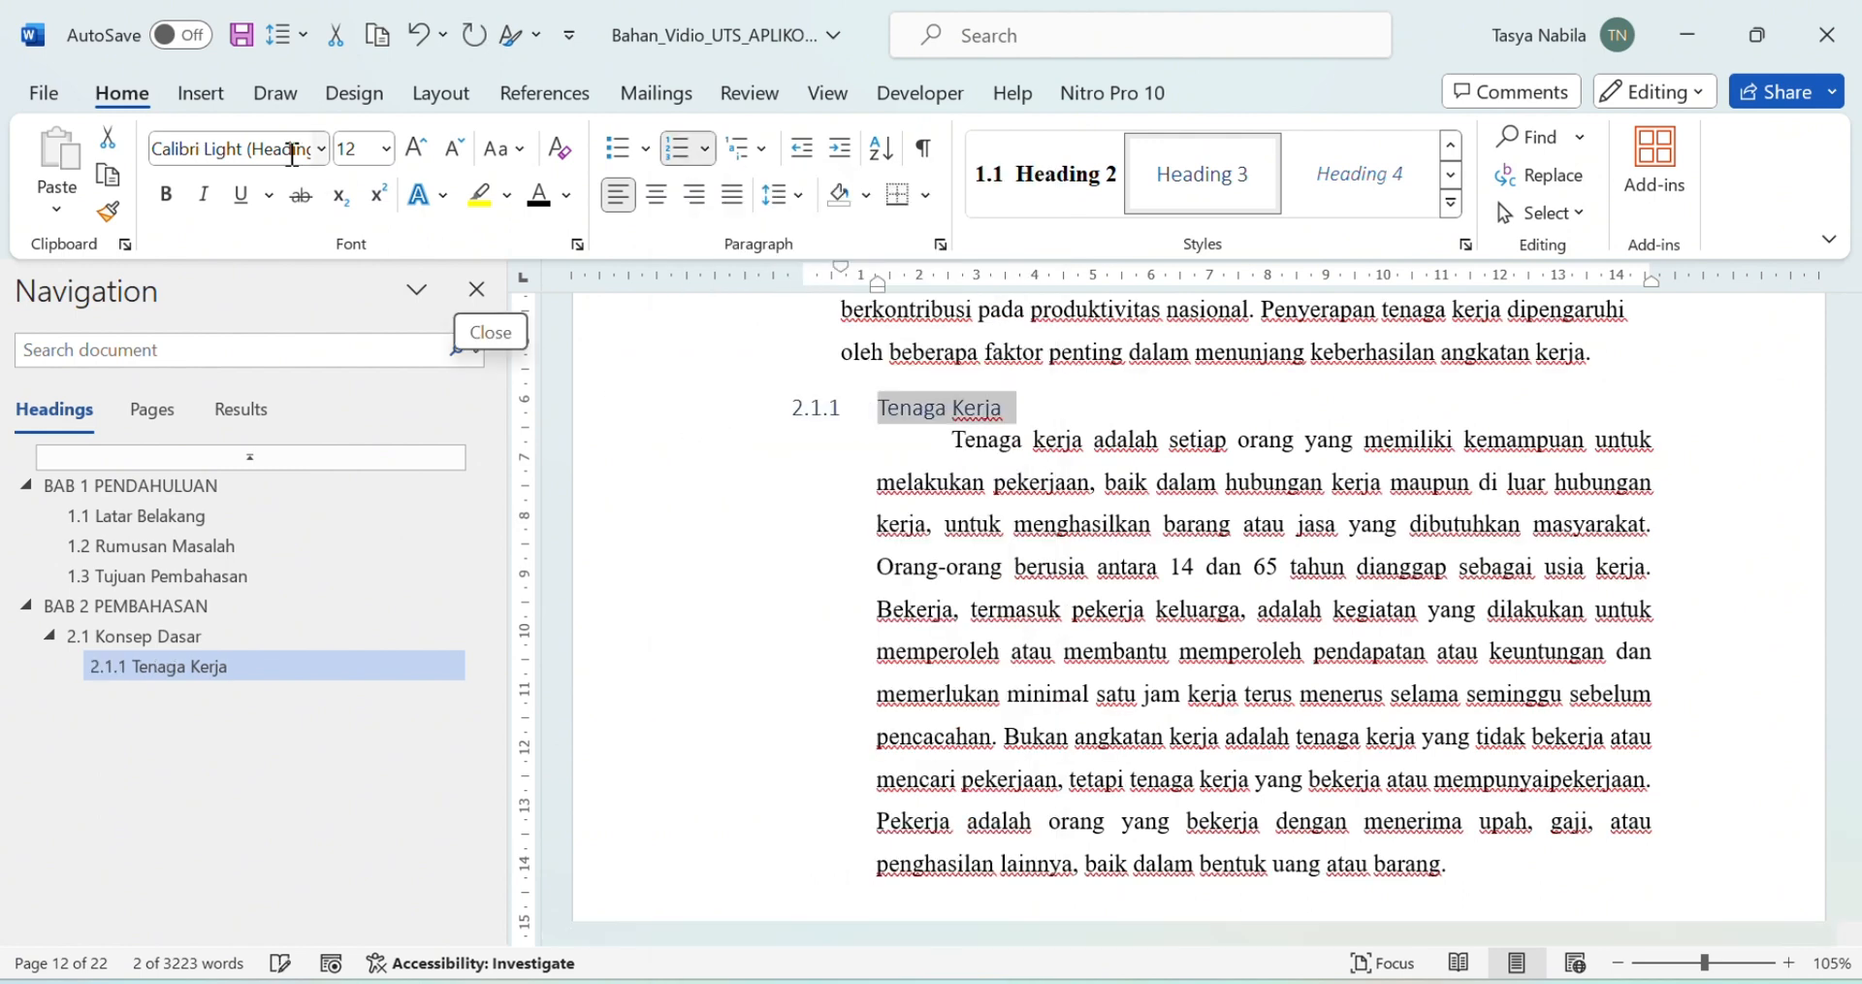
left_click(320, 148)
left_click(194, 354)
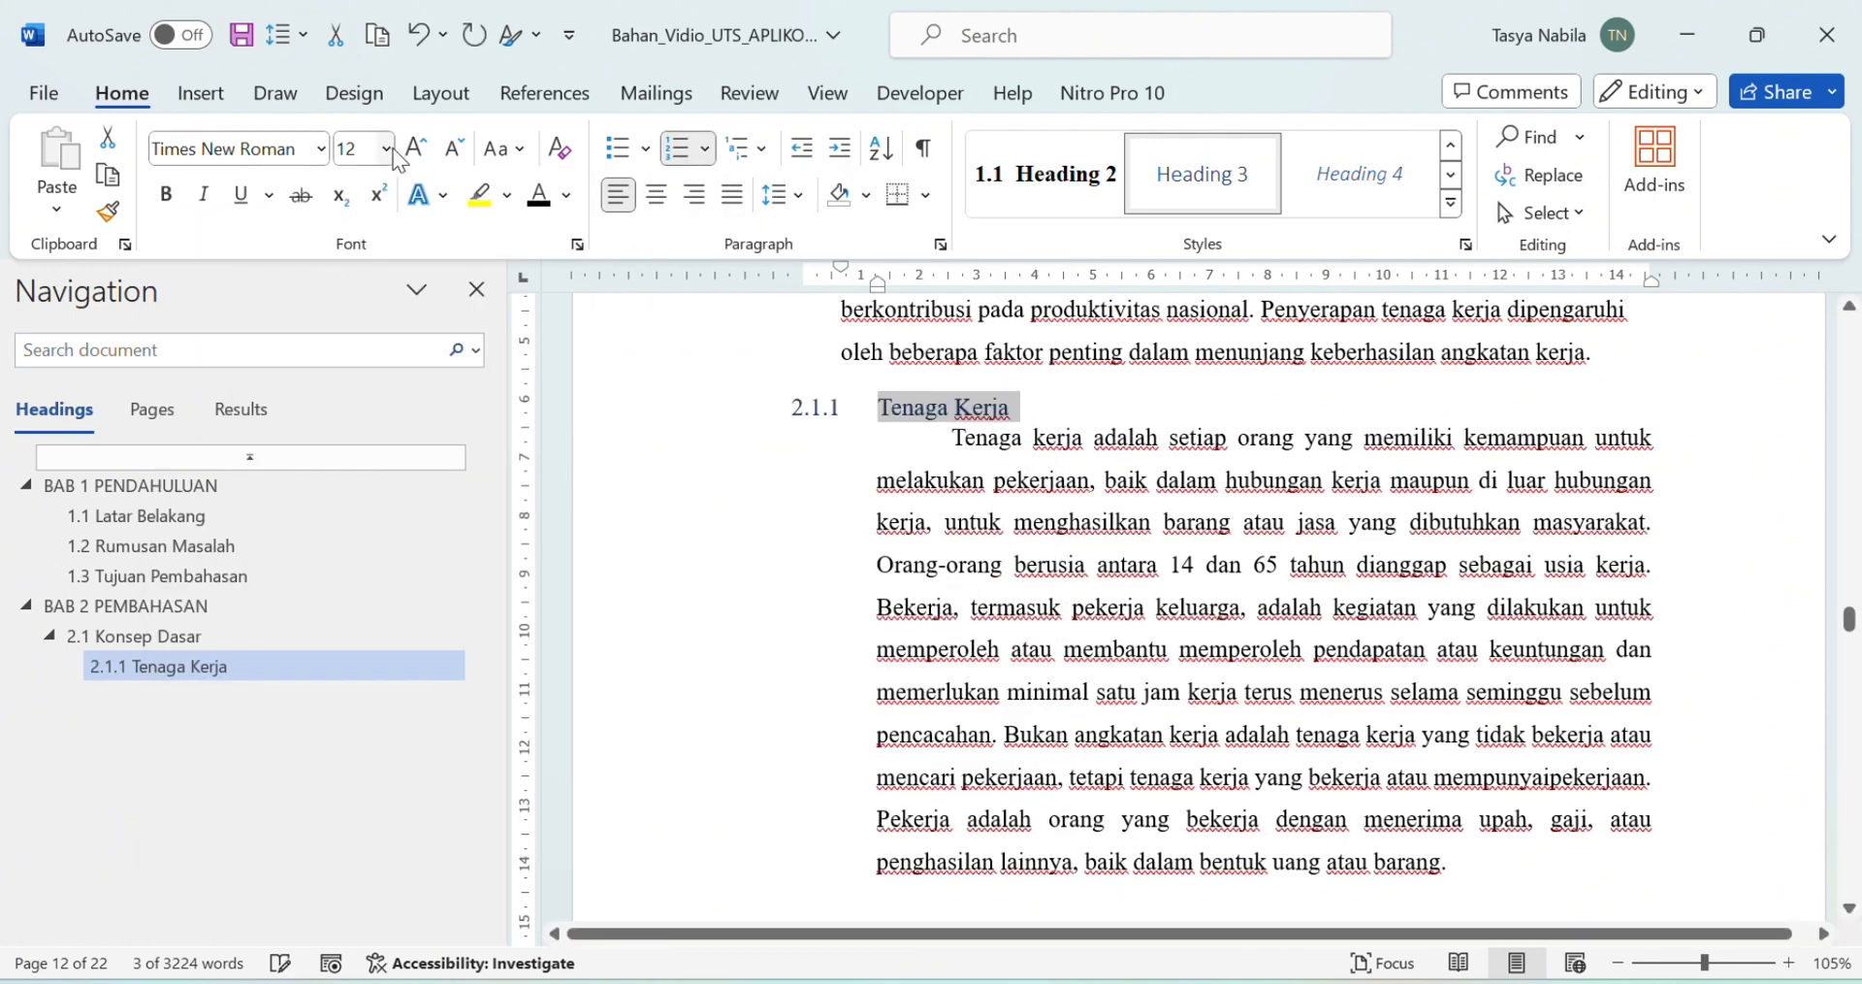
left_click(167, 196)
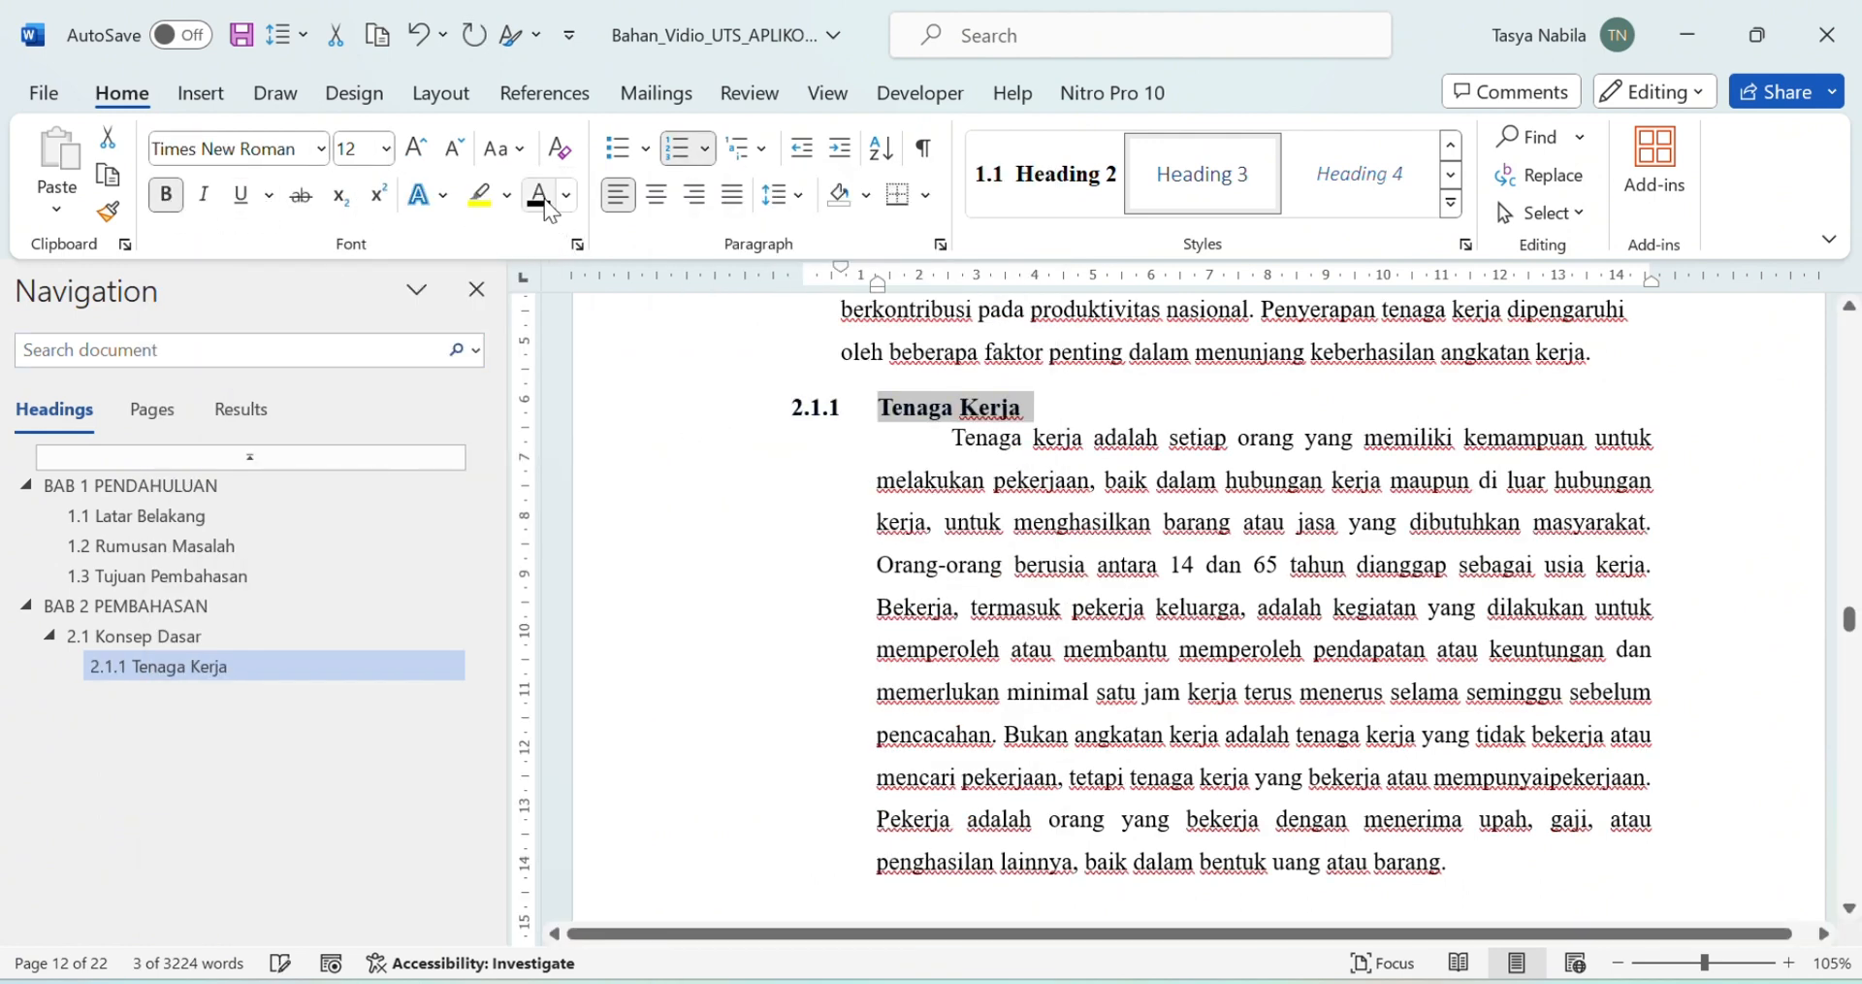
Step: Update Heading 3 to match Tenaga Kerja and confirm its paragraph spacing settings
right_click(1203, 189)
left_click(1436, 204)
left_click(798, 199)
left_click(789, 482)
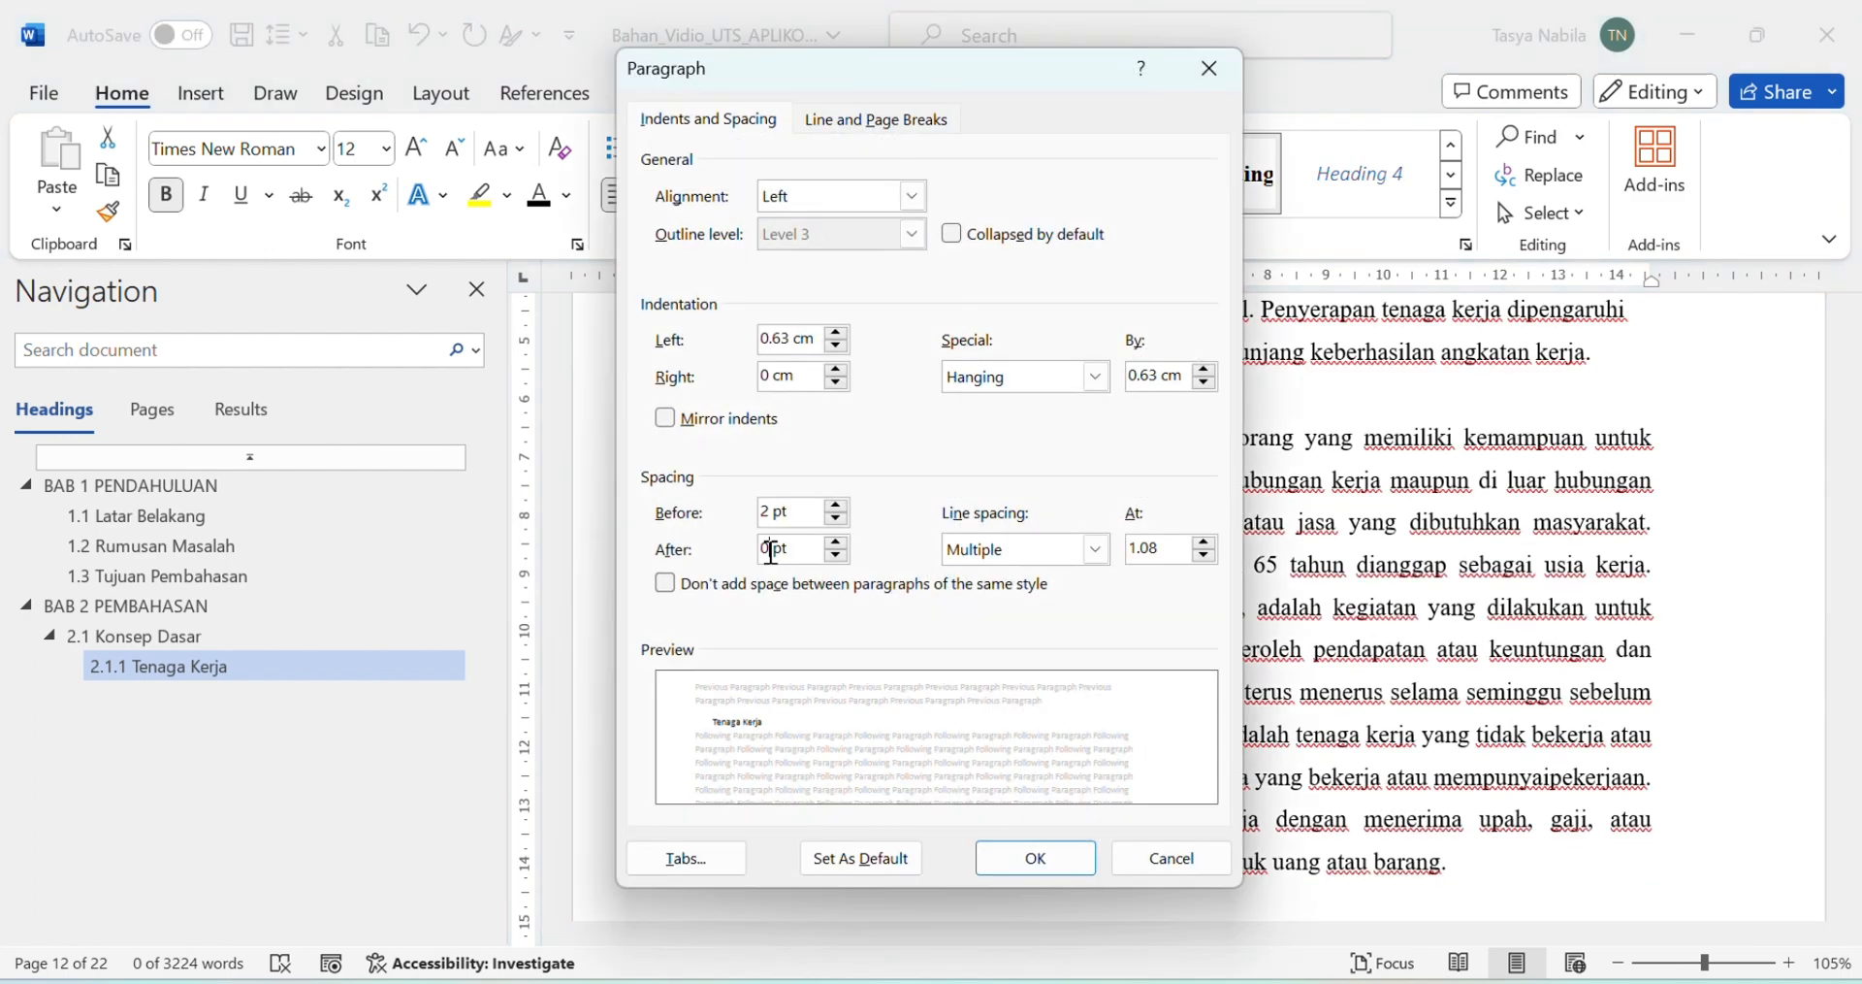
left_click(1035, 858)
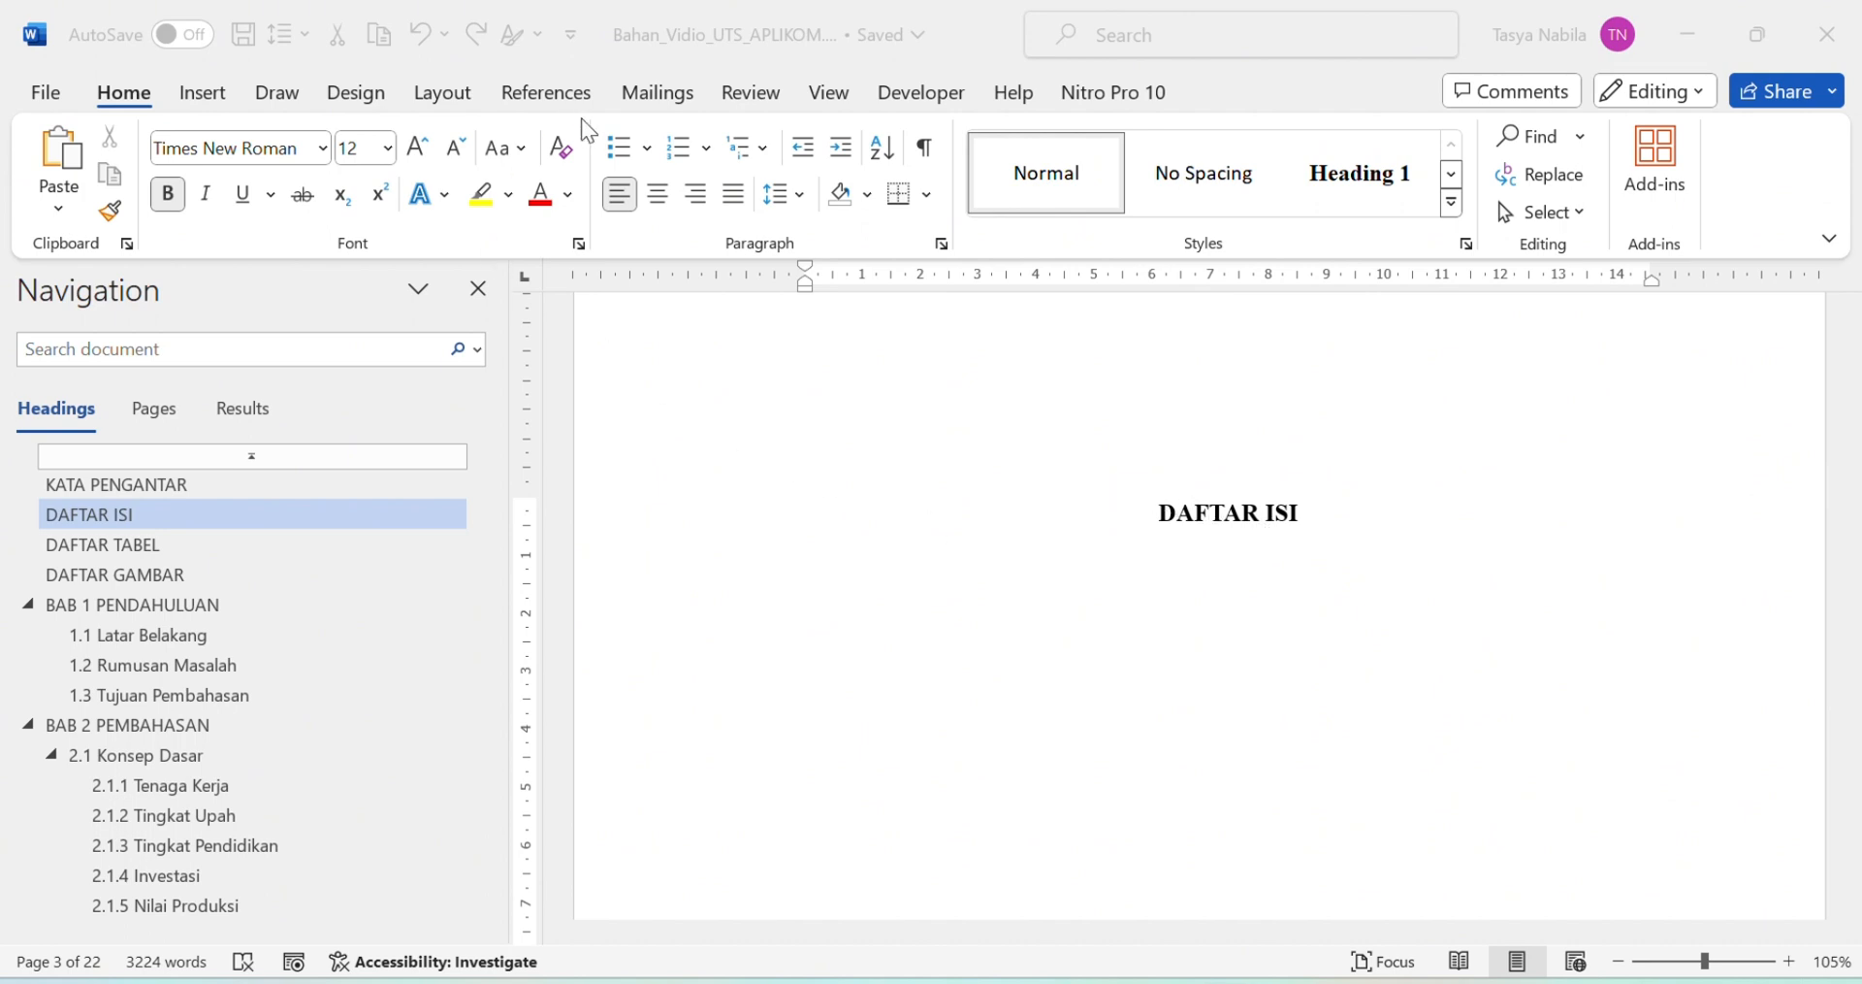
Step: Insert Automatic Table 1 under DAFTAR ISI and delete its Contents title
left_click(526, 92)
left_click(532, 101)
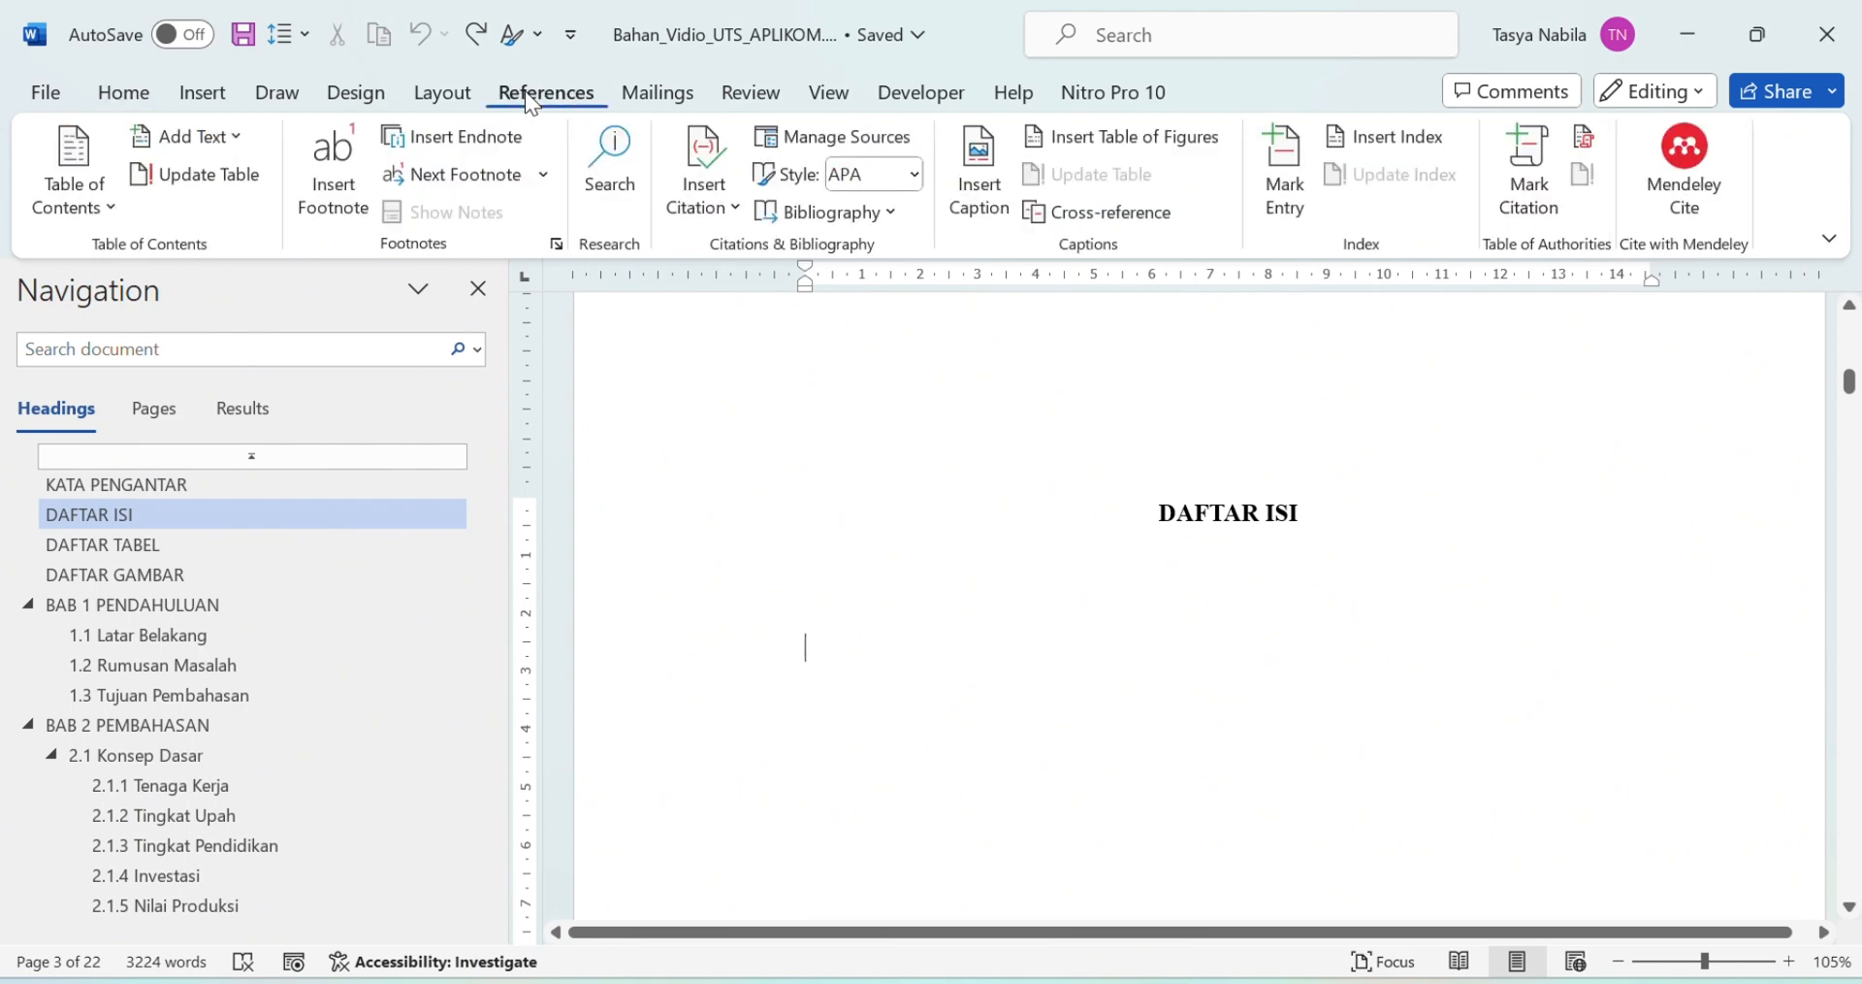
left_click(76, 199)
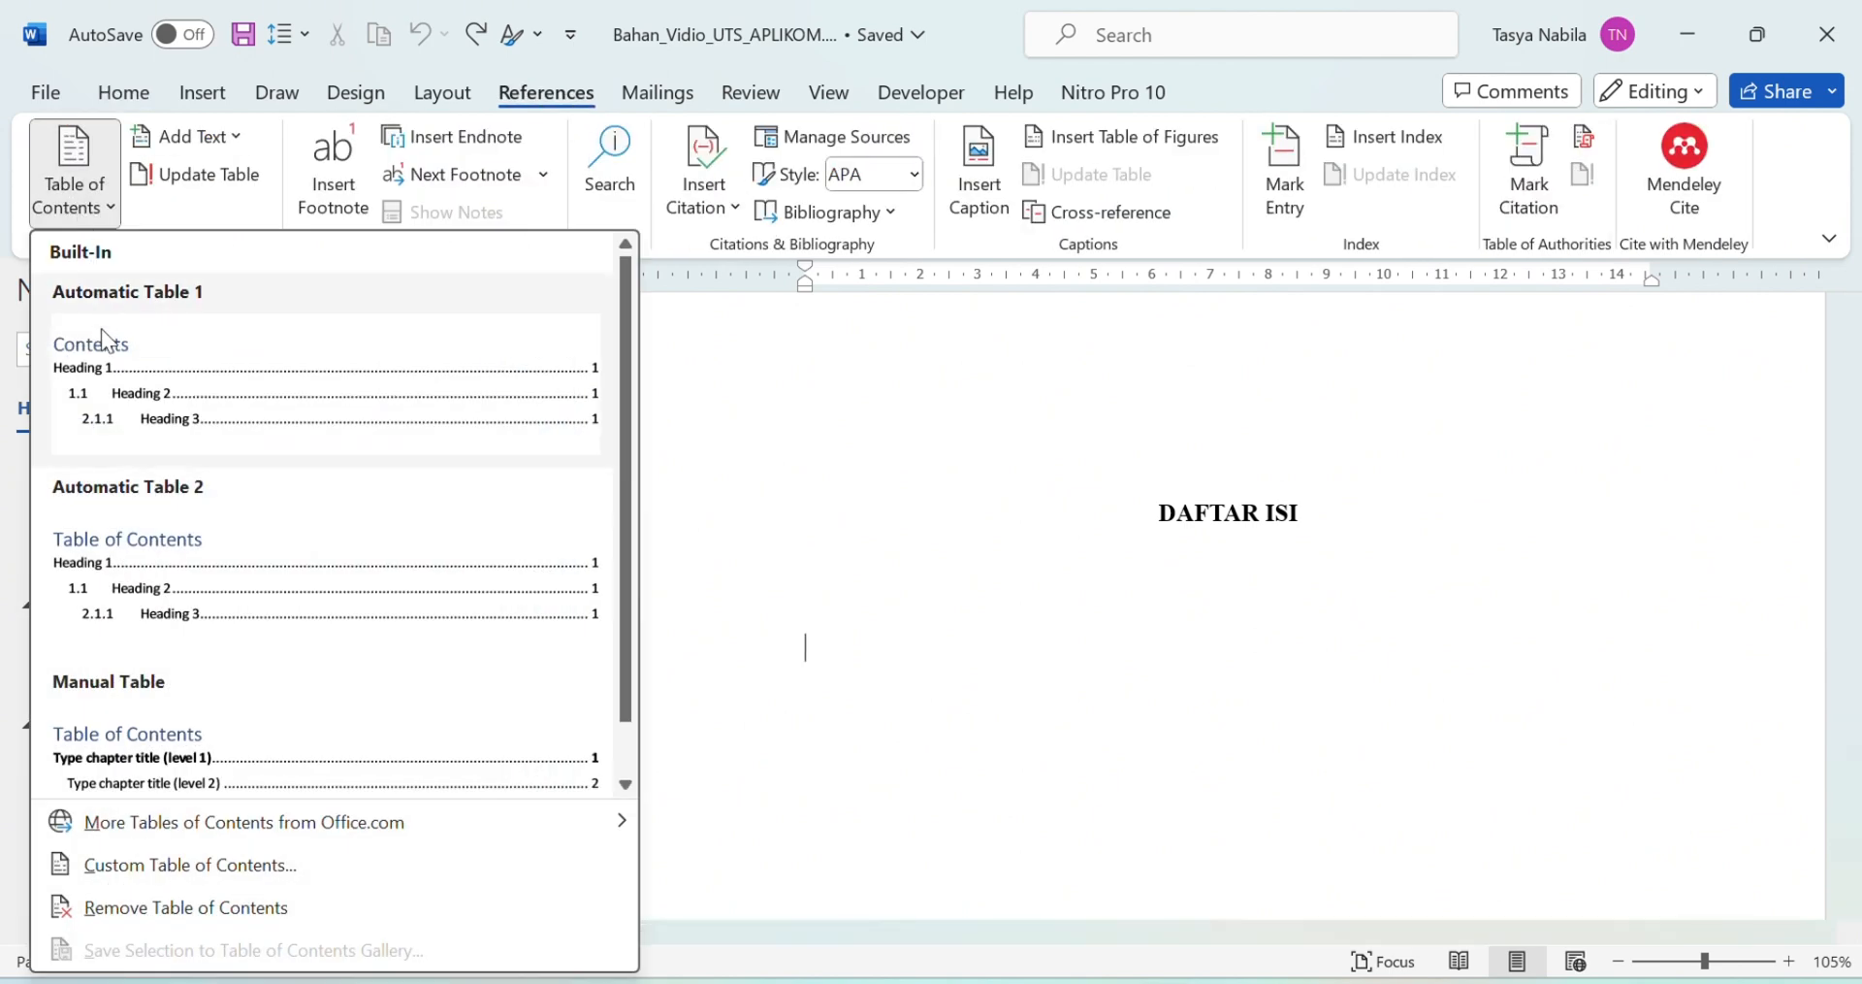
scroll(224, 474, "down", 1)
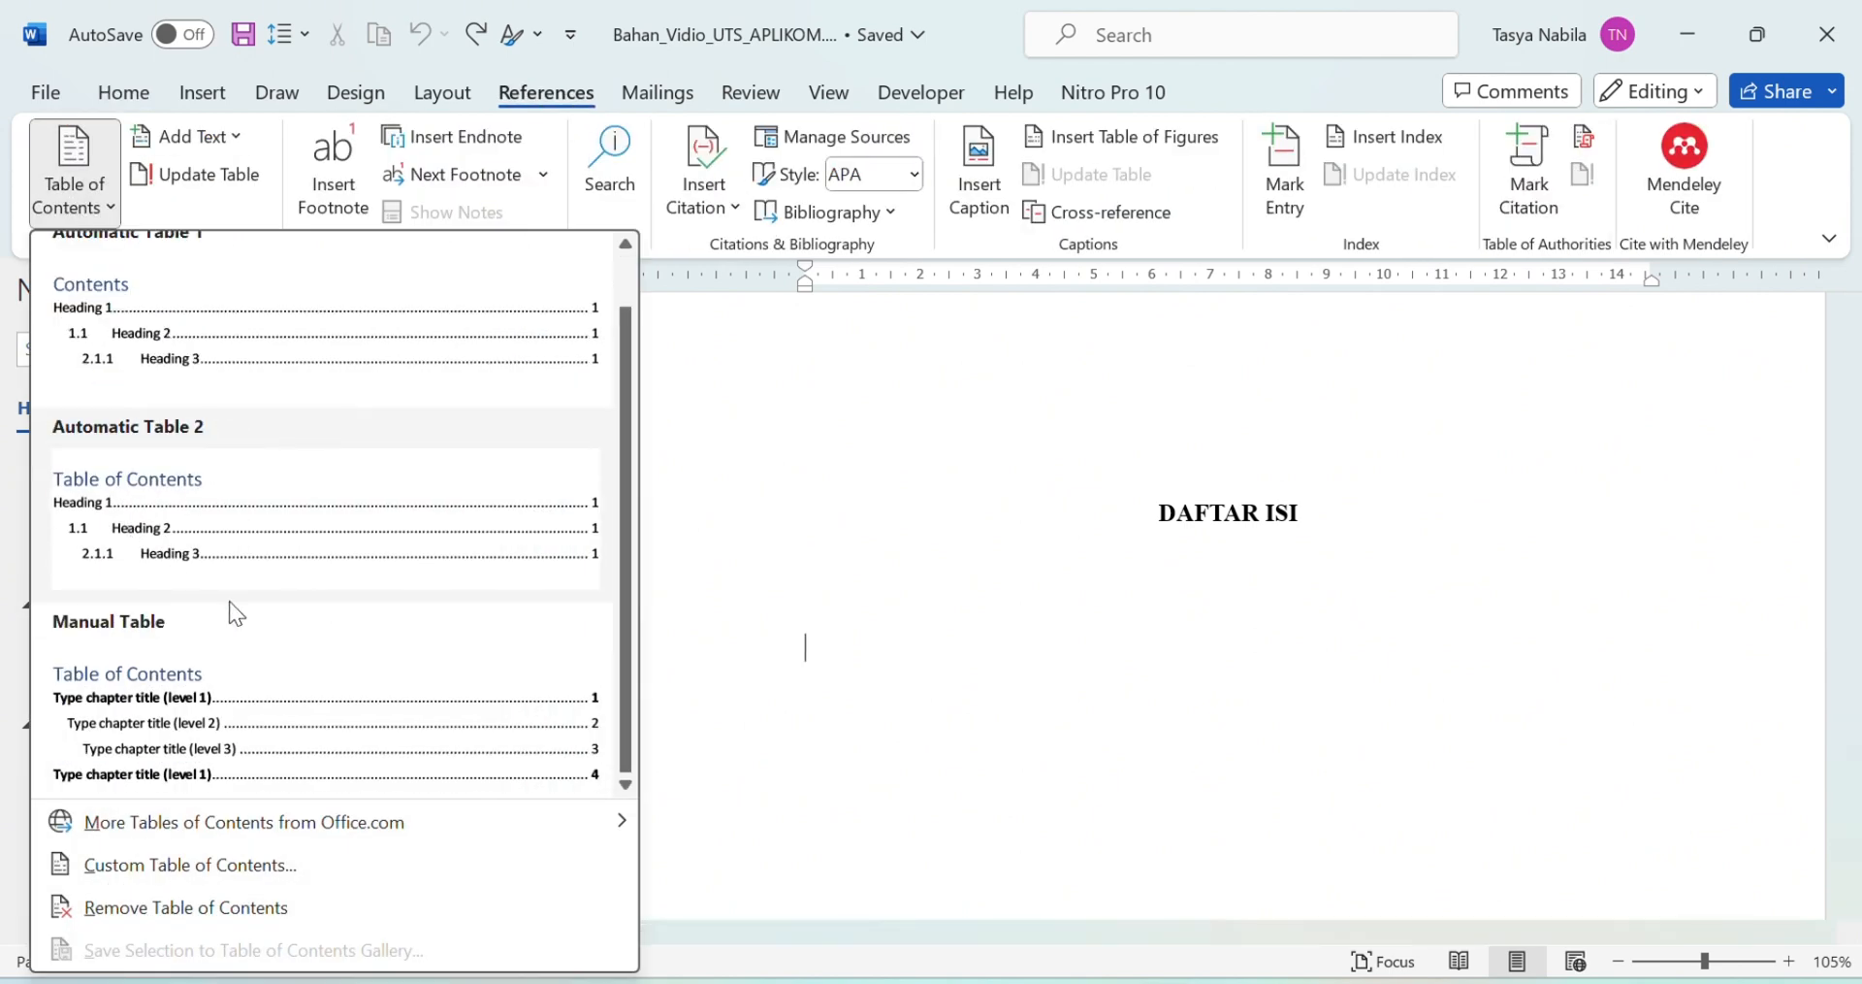
scroll(229, 601, "up", 1)
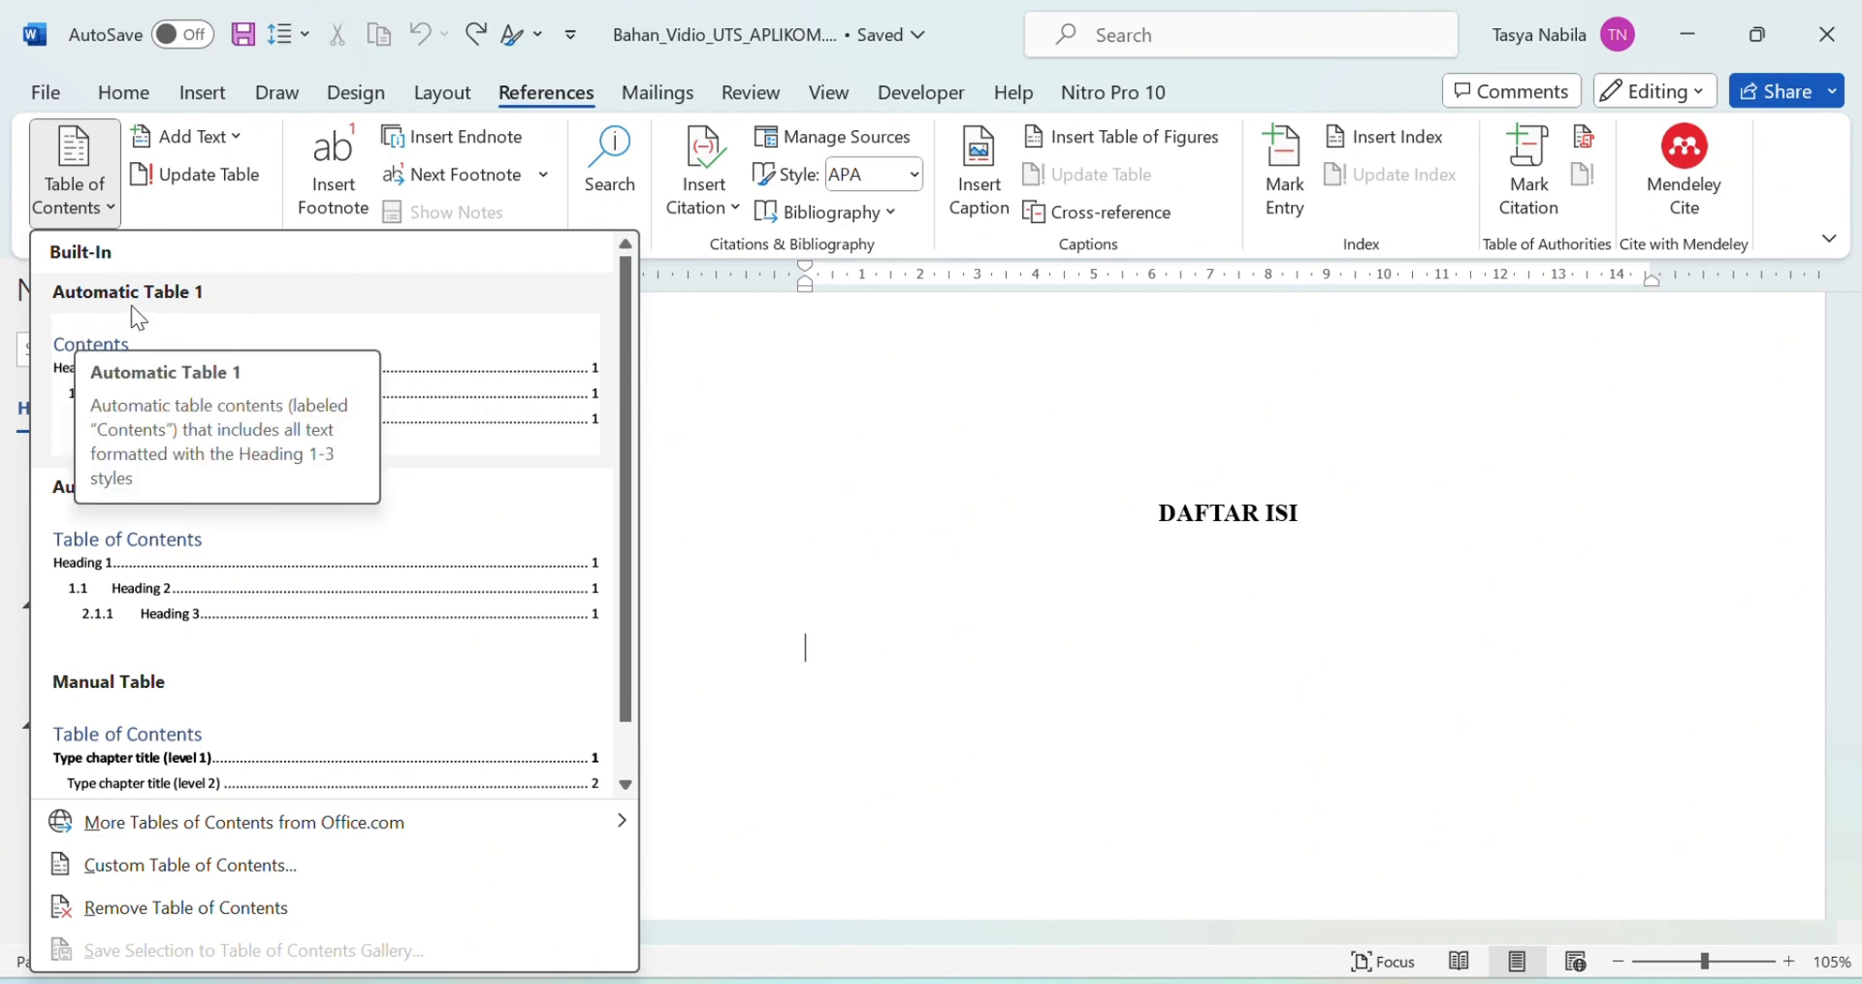
left_click(421, 419)
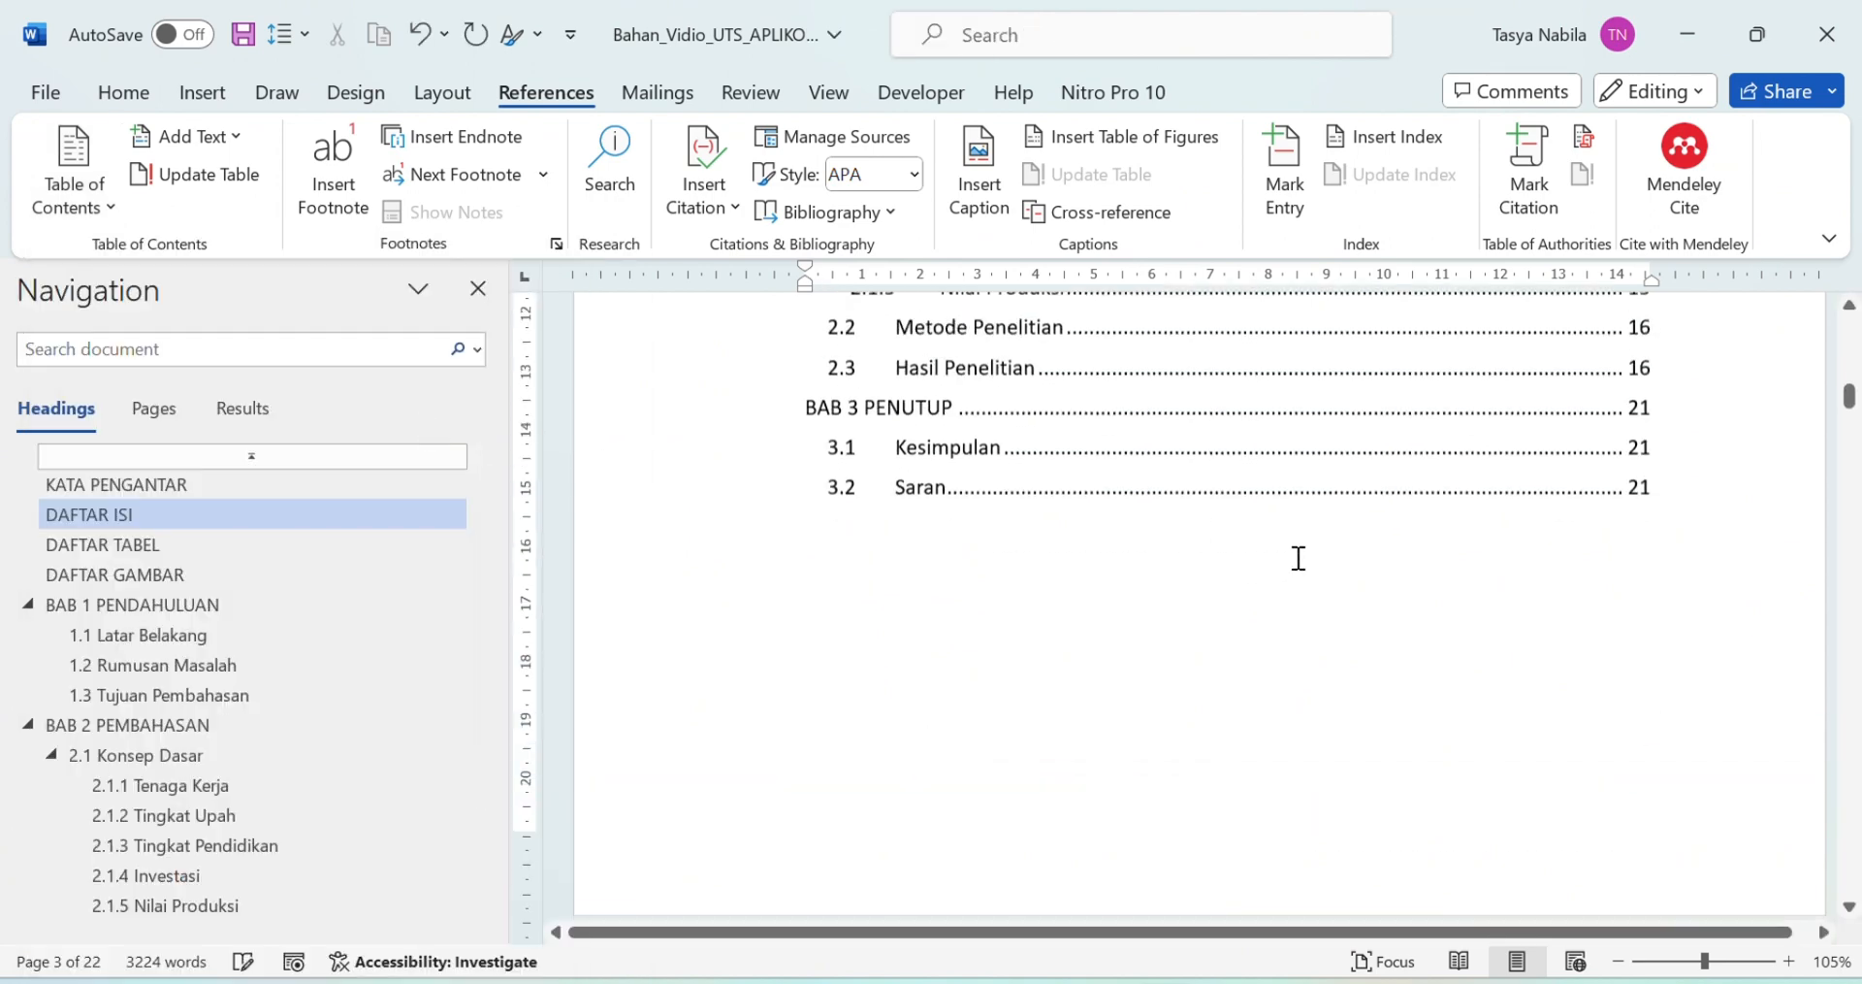
scroll(1298, 558, "up", 3)
scroll(940, 457, "down", 1)
left_click(929, 448)
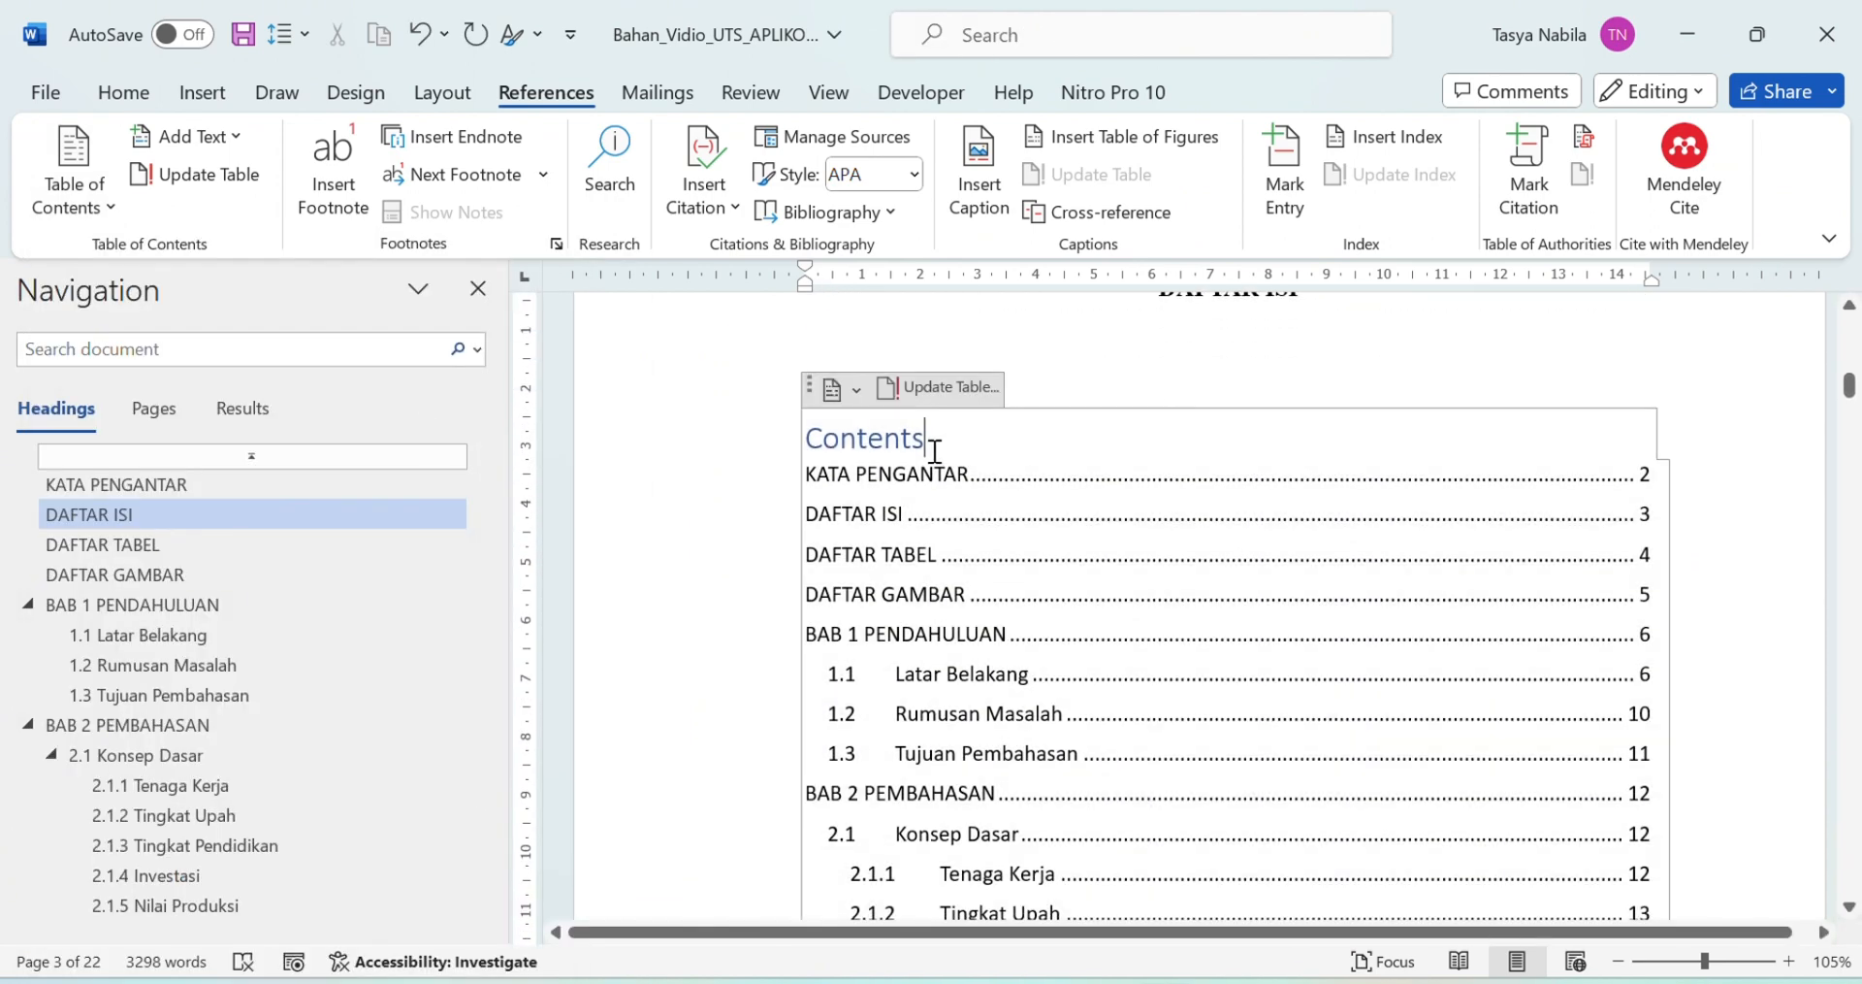
key("BackSpace")
key("BackSpace")
key("BackSpace")
key("BackSpace")
key("BackSpace")
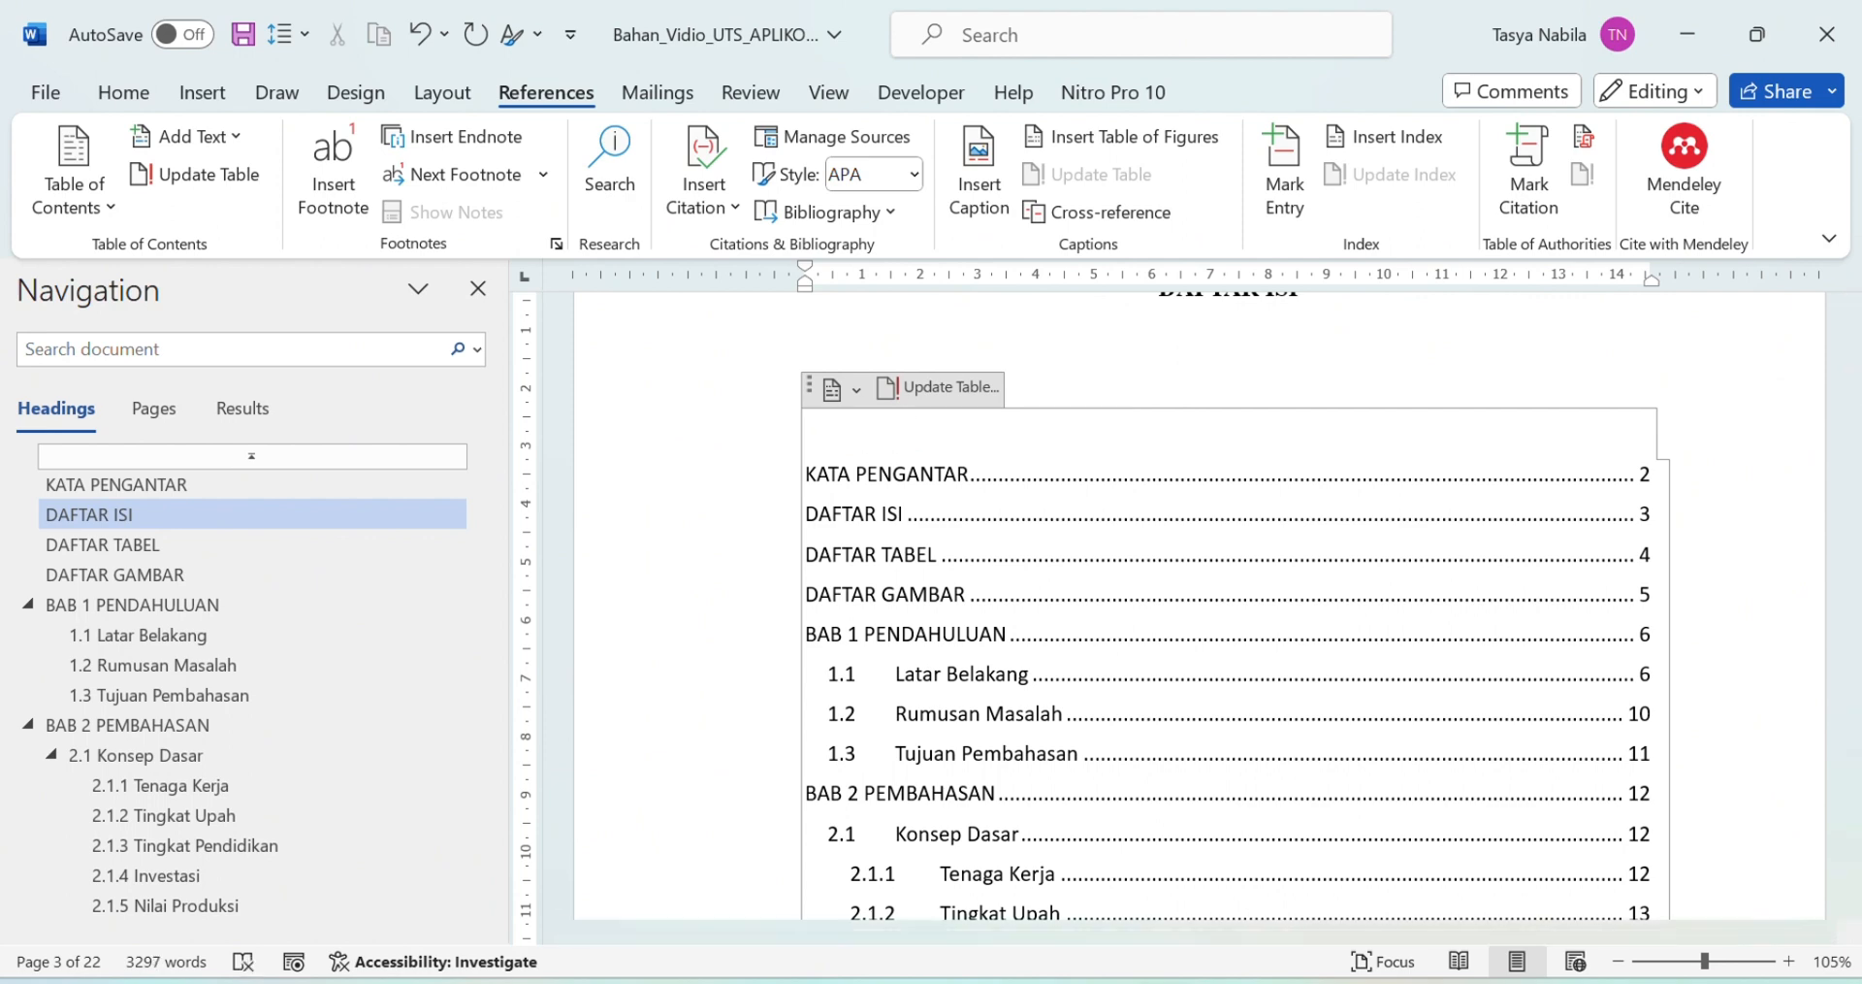
Step: Set the table of contents entries to Times New Roman 12 and remove the blank lines above
left_click_drag(809, 475, 1426, 776)
scroll(1076, 710, "down", 3)
scroll(1082, 713, "down", 2)
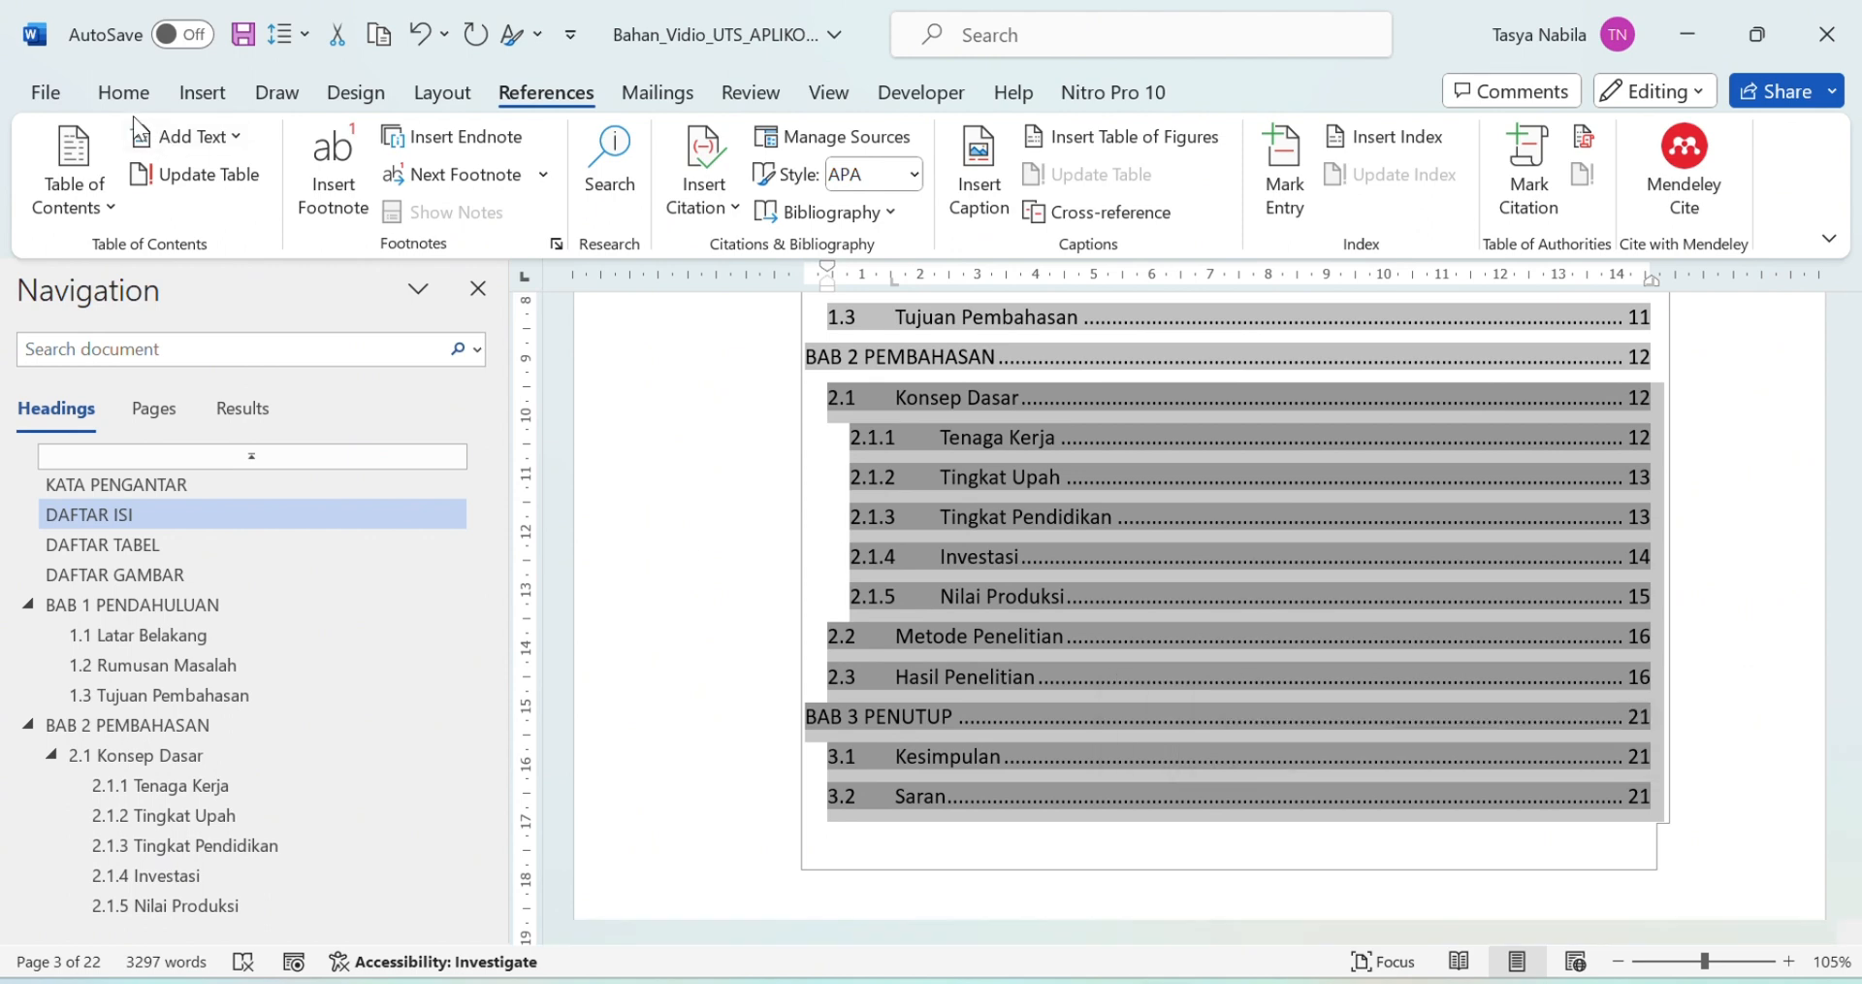
left_click(123, 92)
left_click(313, 158)
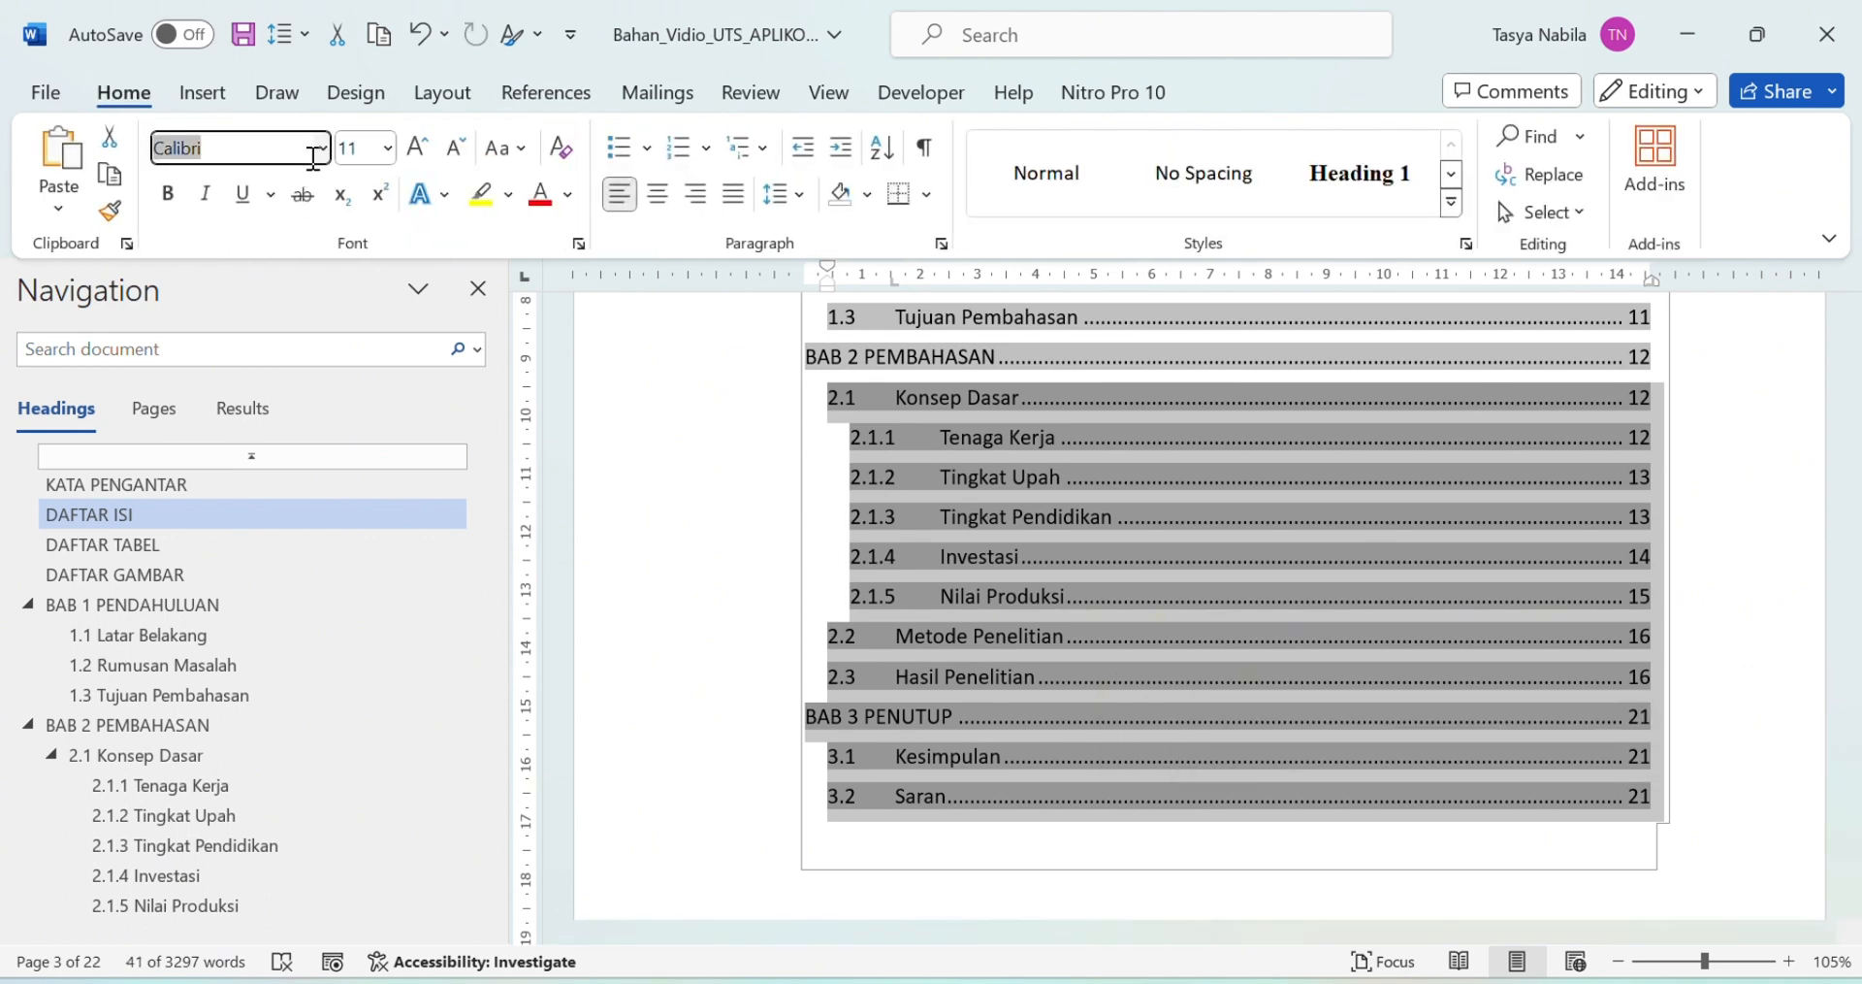
type("Times New Roman")
key("Return")
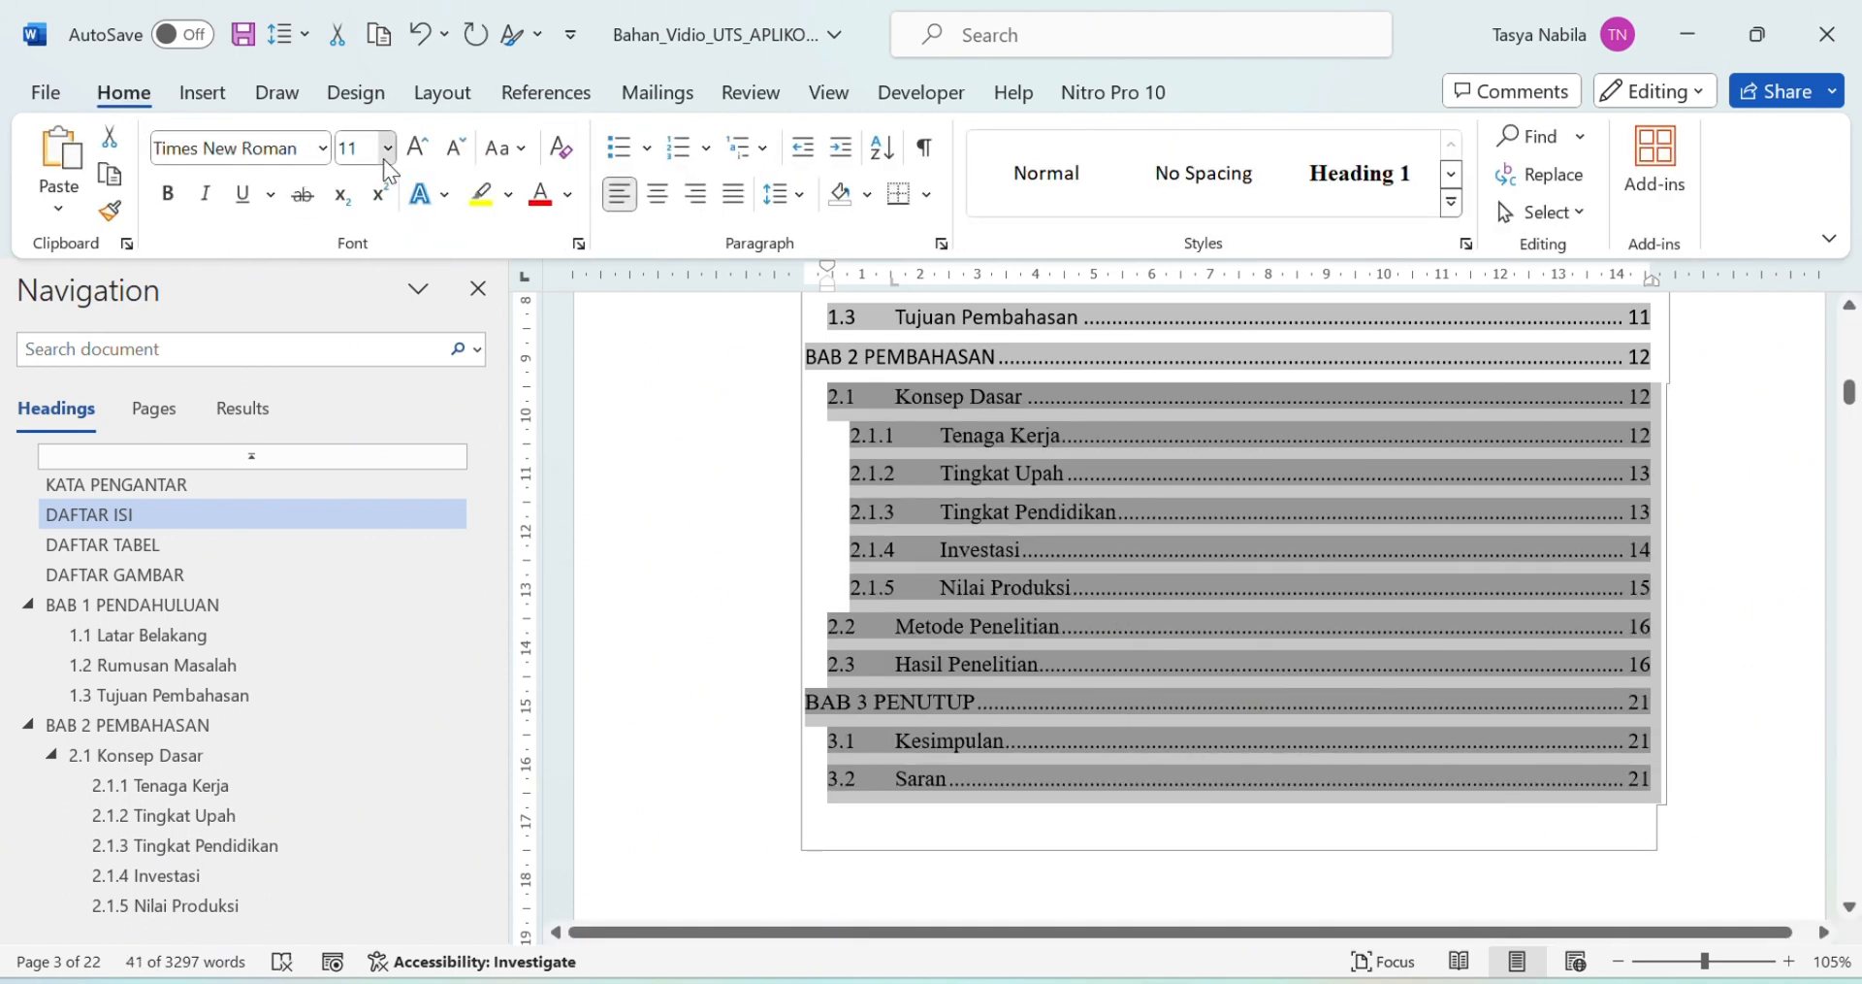
left_click(387, 148)
left_click(361, 328)
scroll(818, 433, "up", 8)
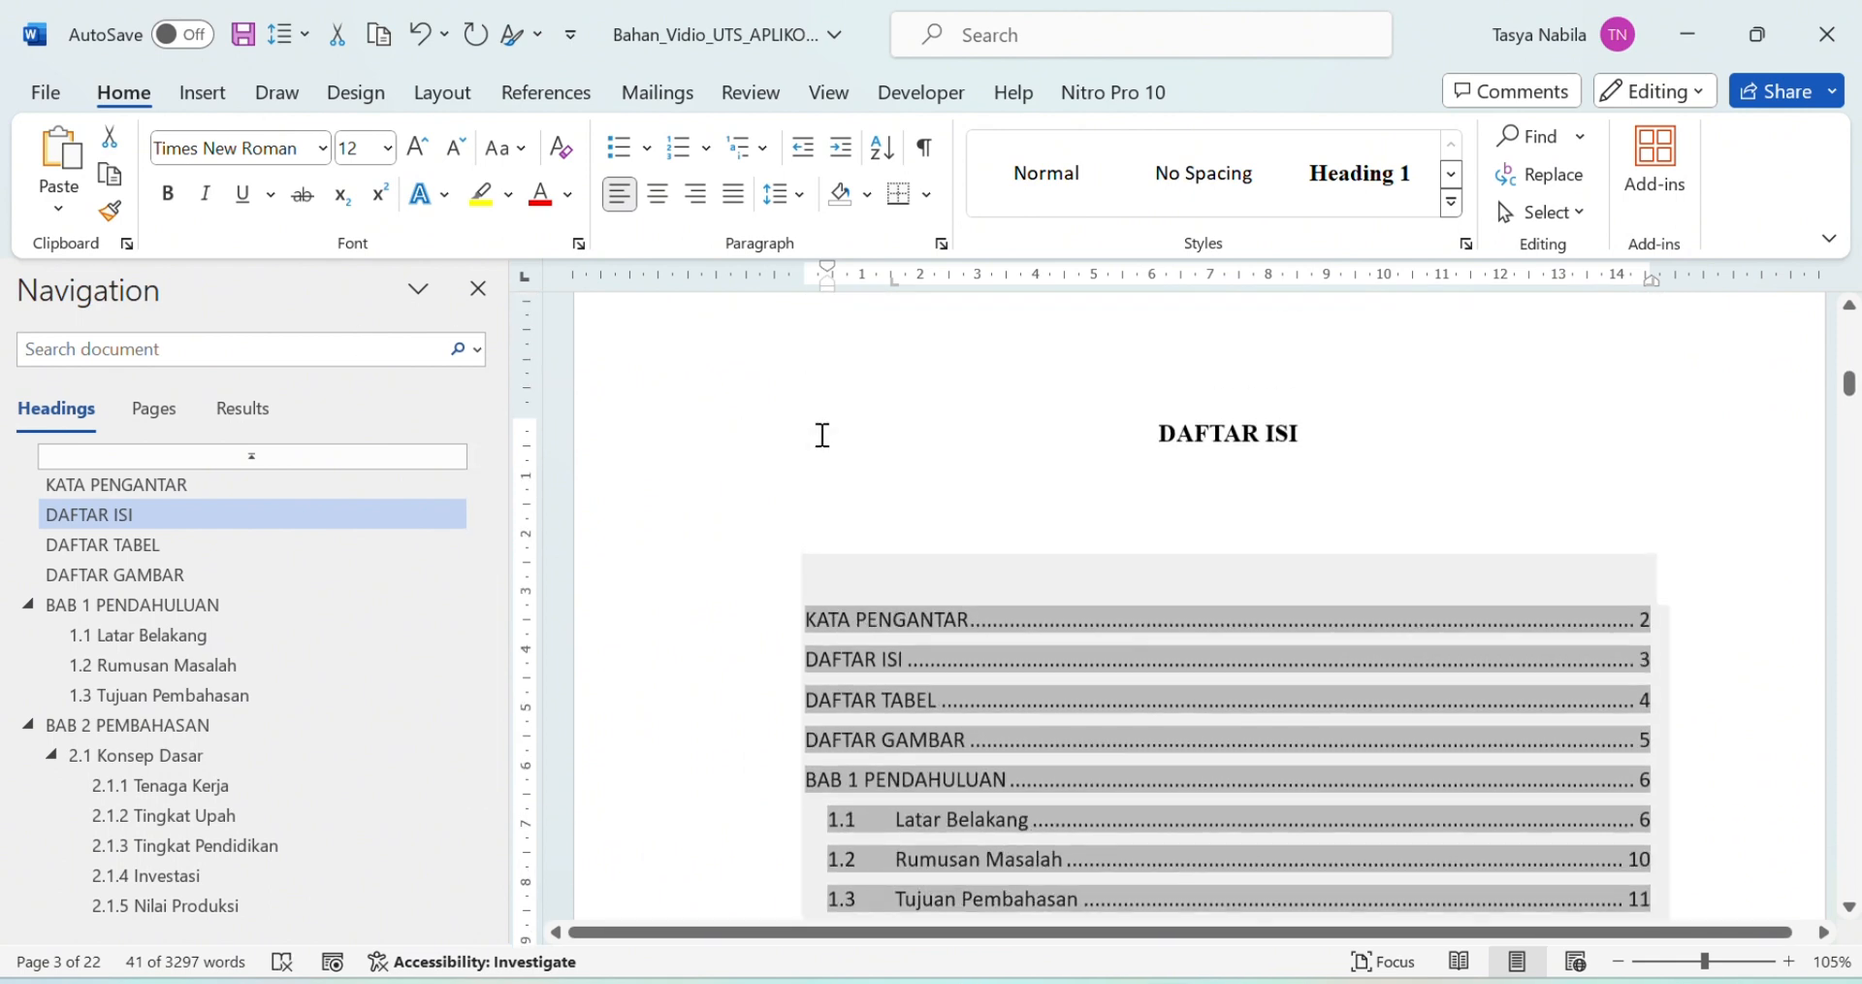
left_click(948, 511)
key("BackSpace")
key("BackSpace")
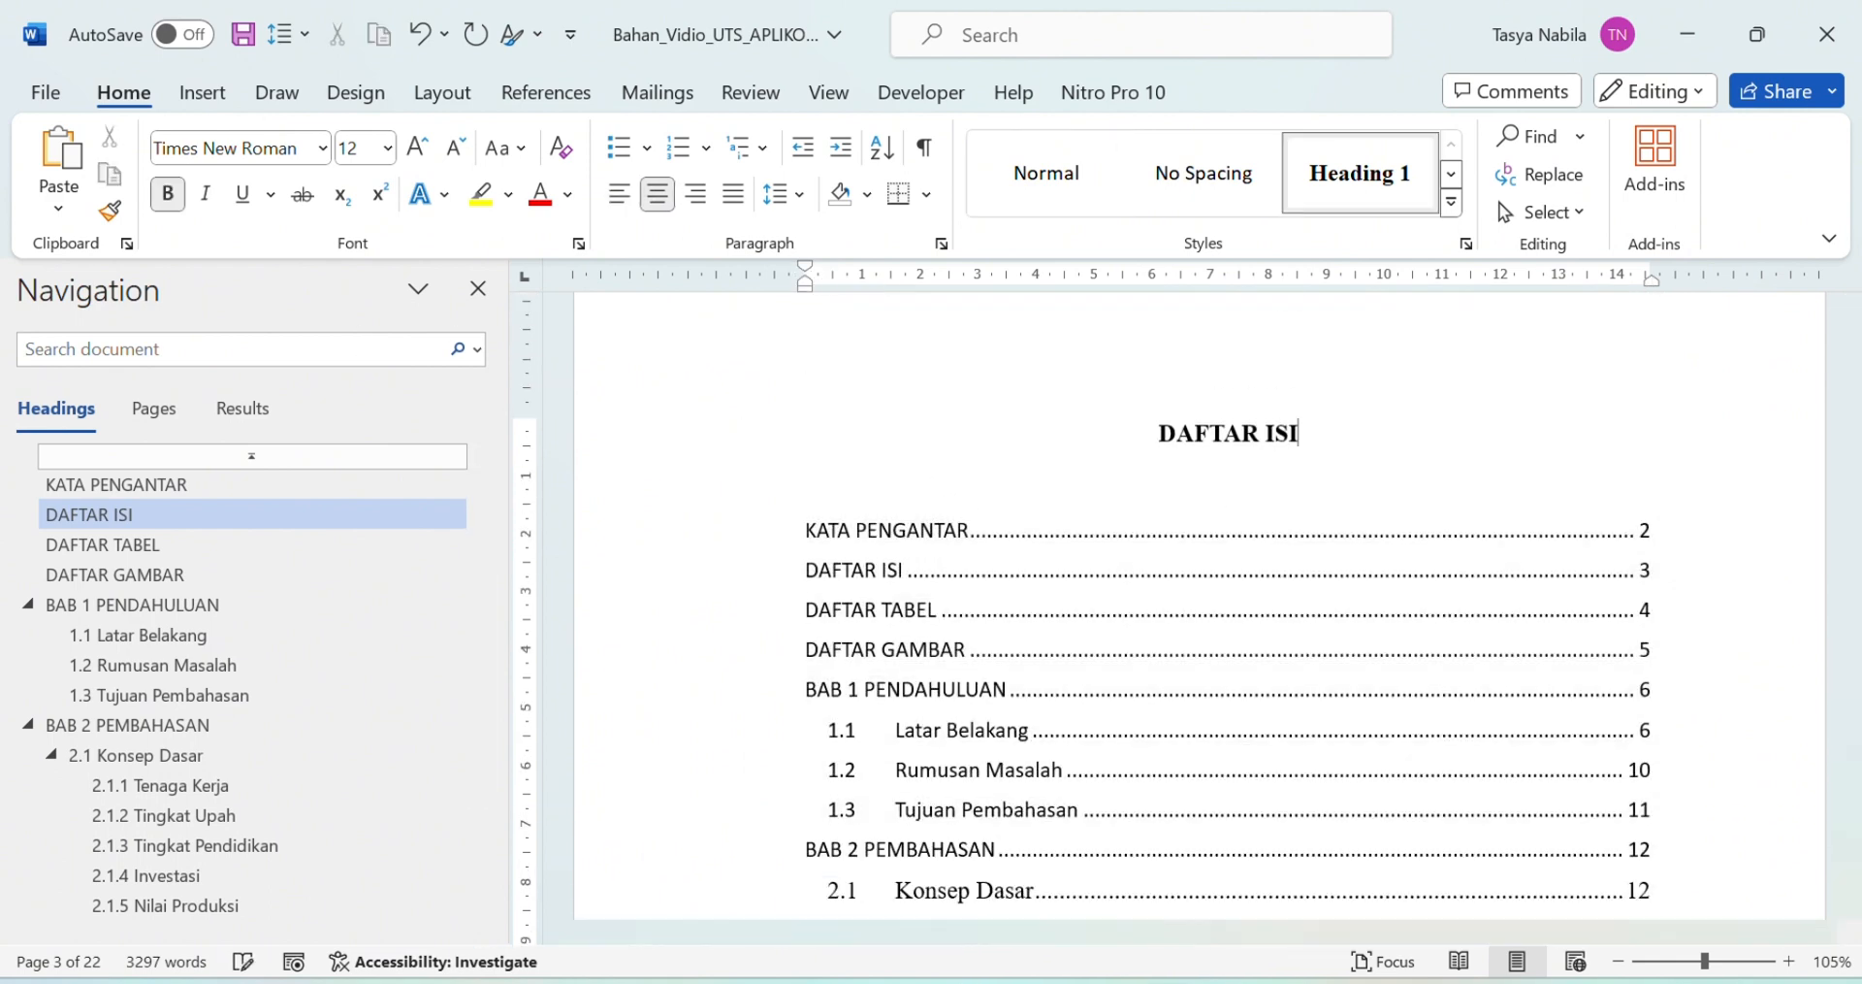
Step: Insert Next Page section breaks before KATA PENGANTAR and BAB 1
scroll(1199, 602, "down", 10)
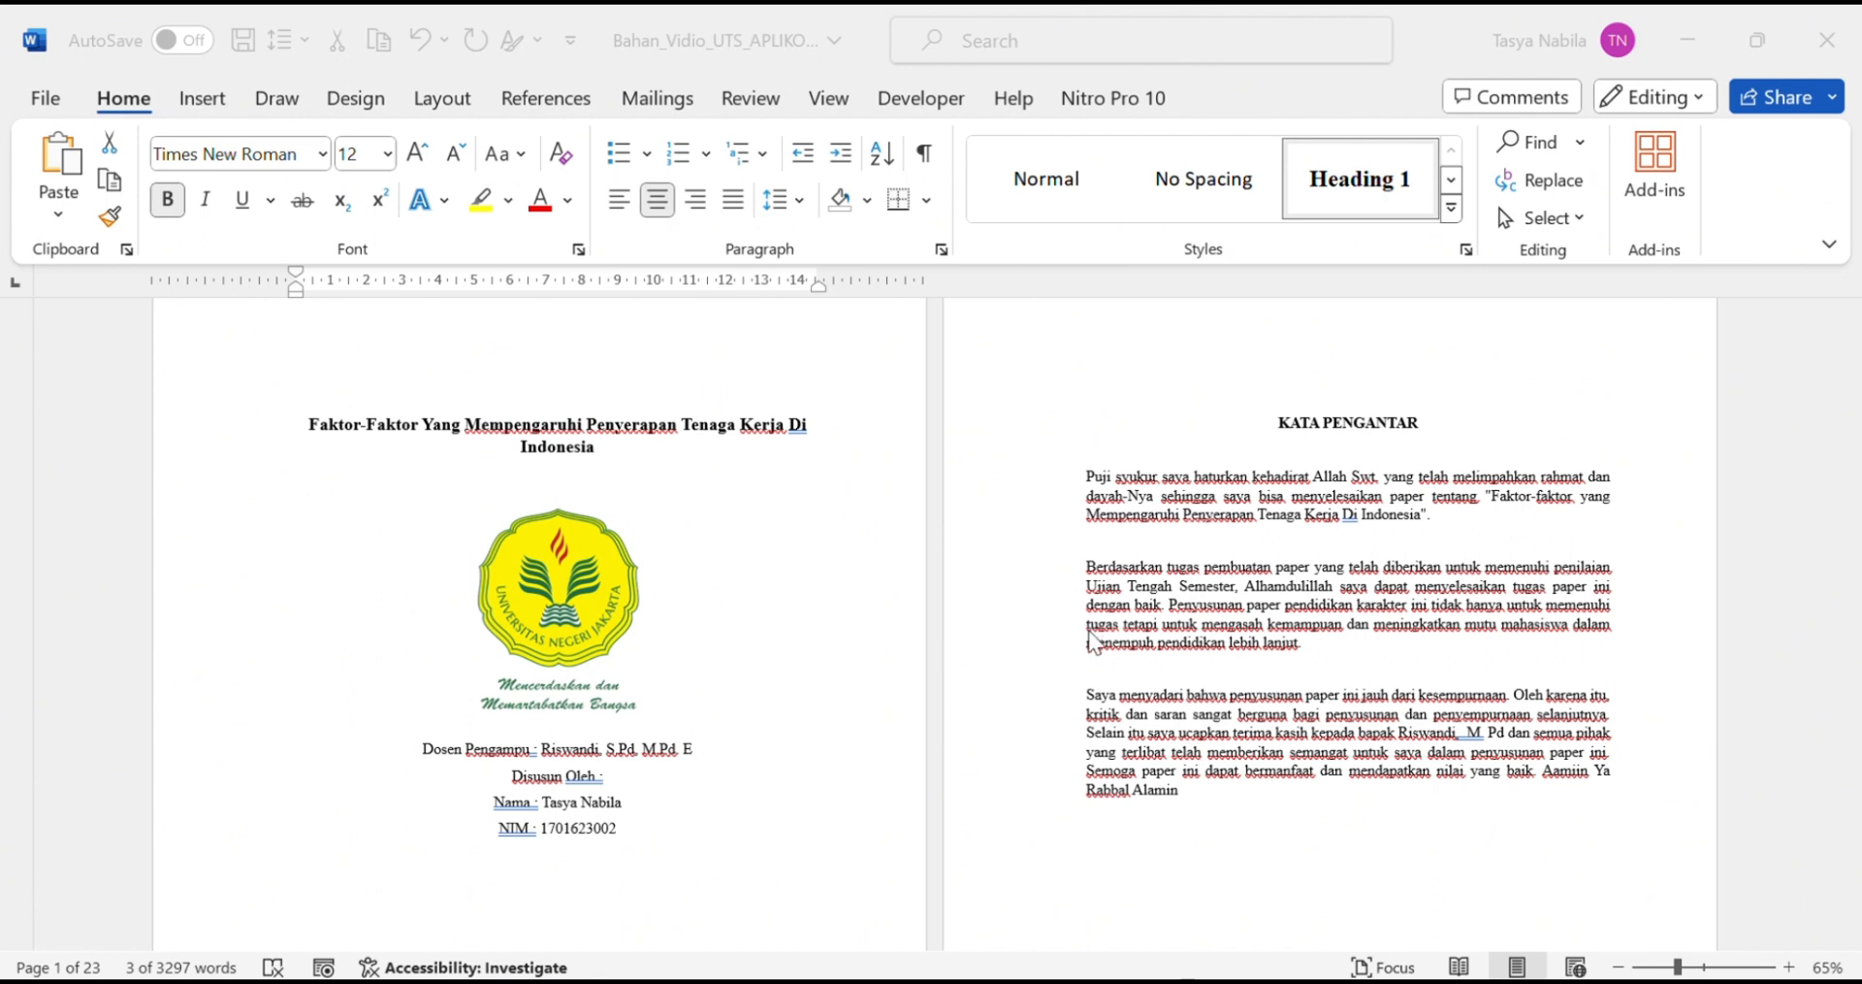
scroll(811, 769, "down", 3)
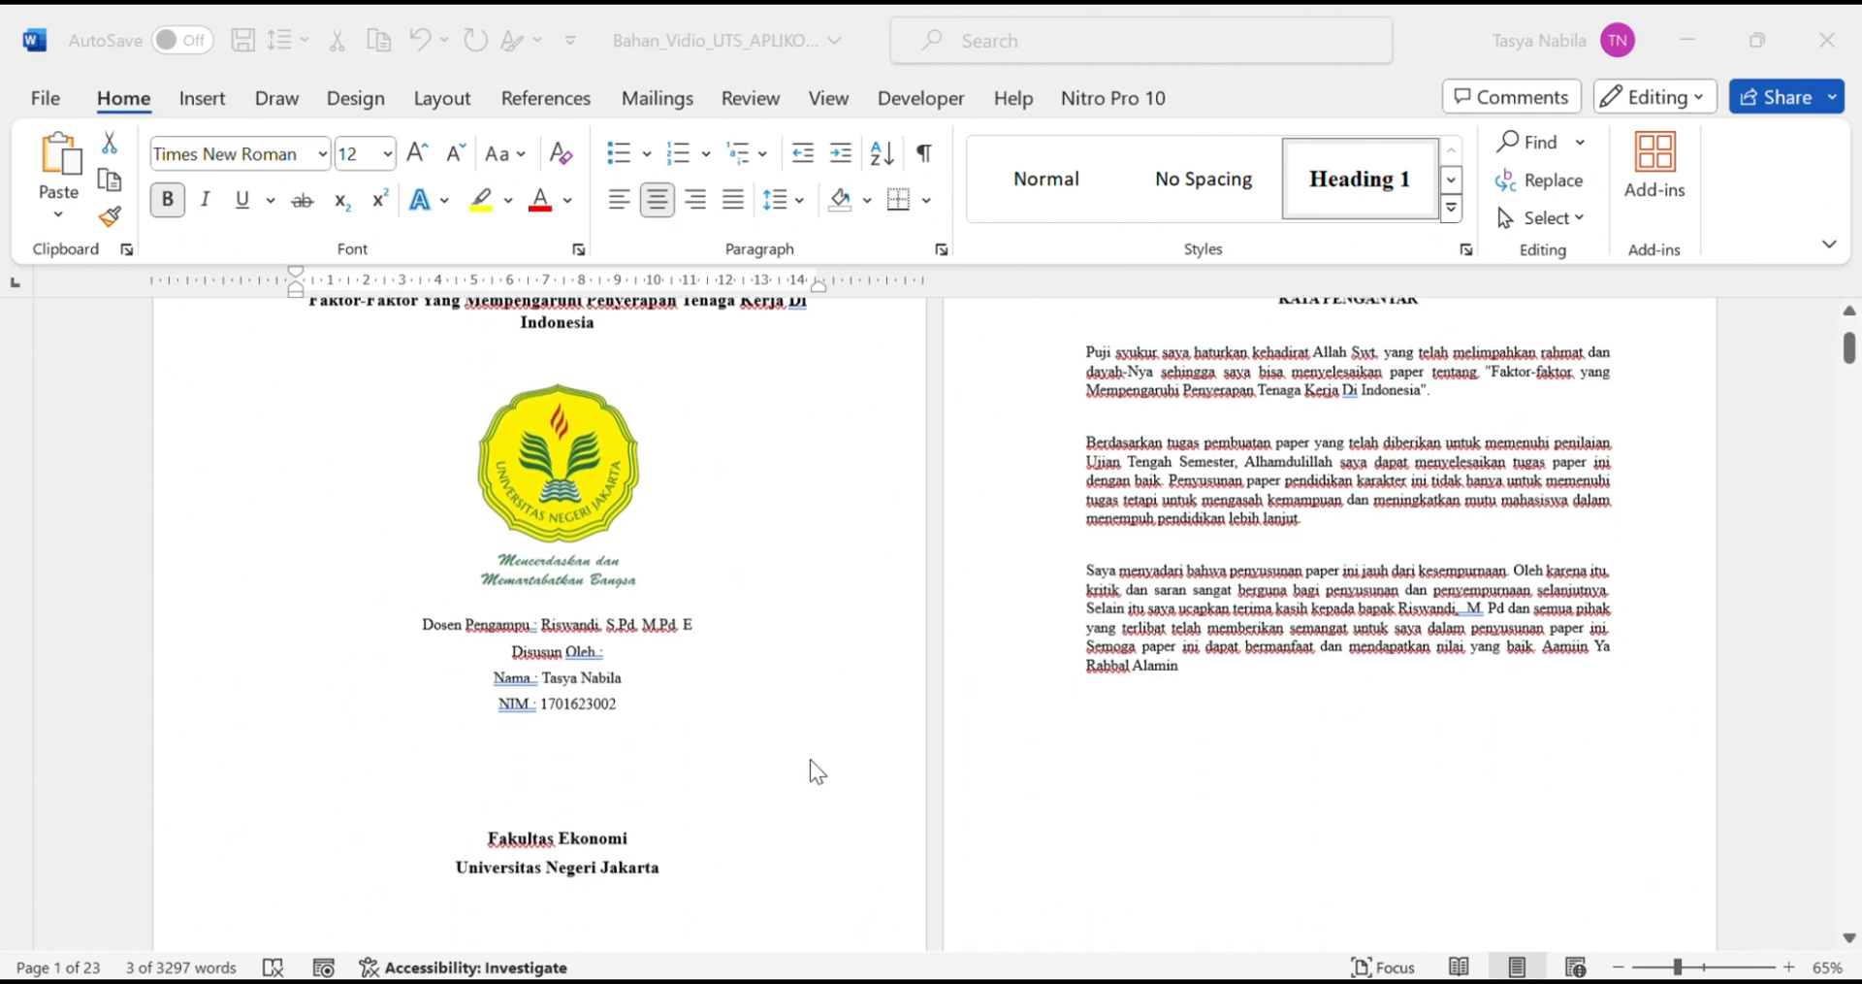
scroll(1396, 415, "up", 3)
left_click(1278, 423)
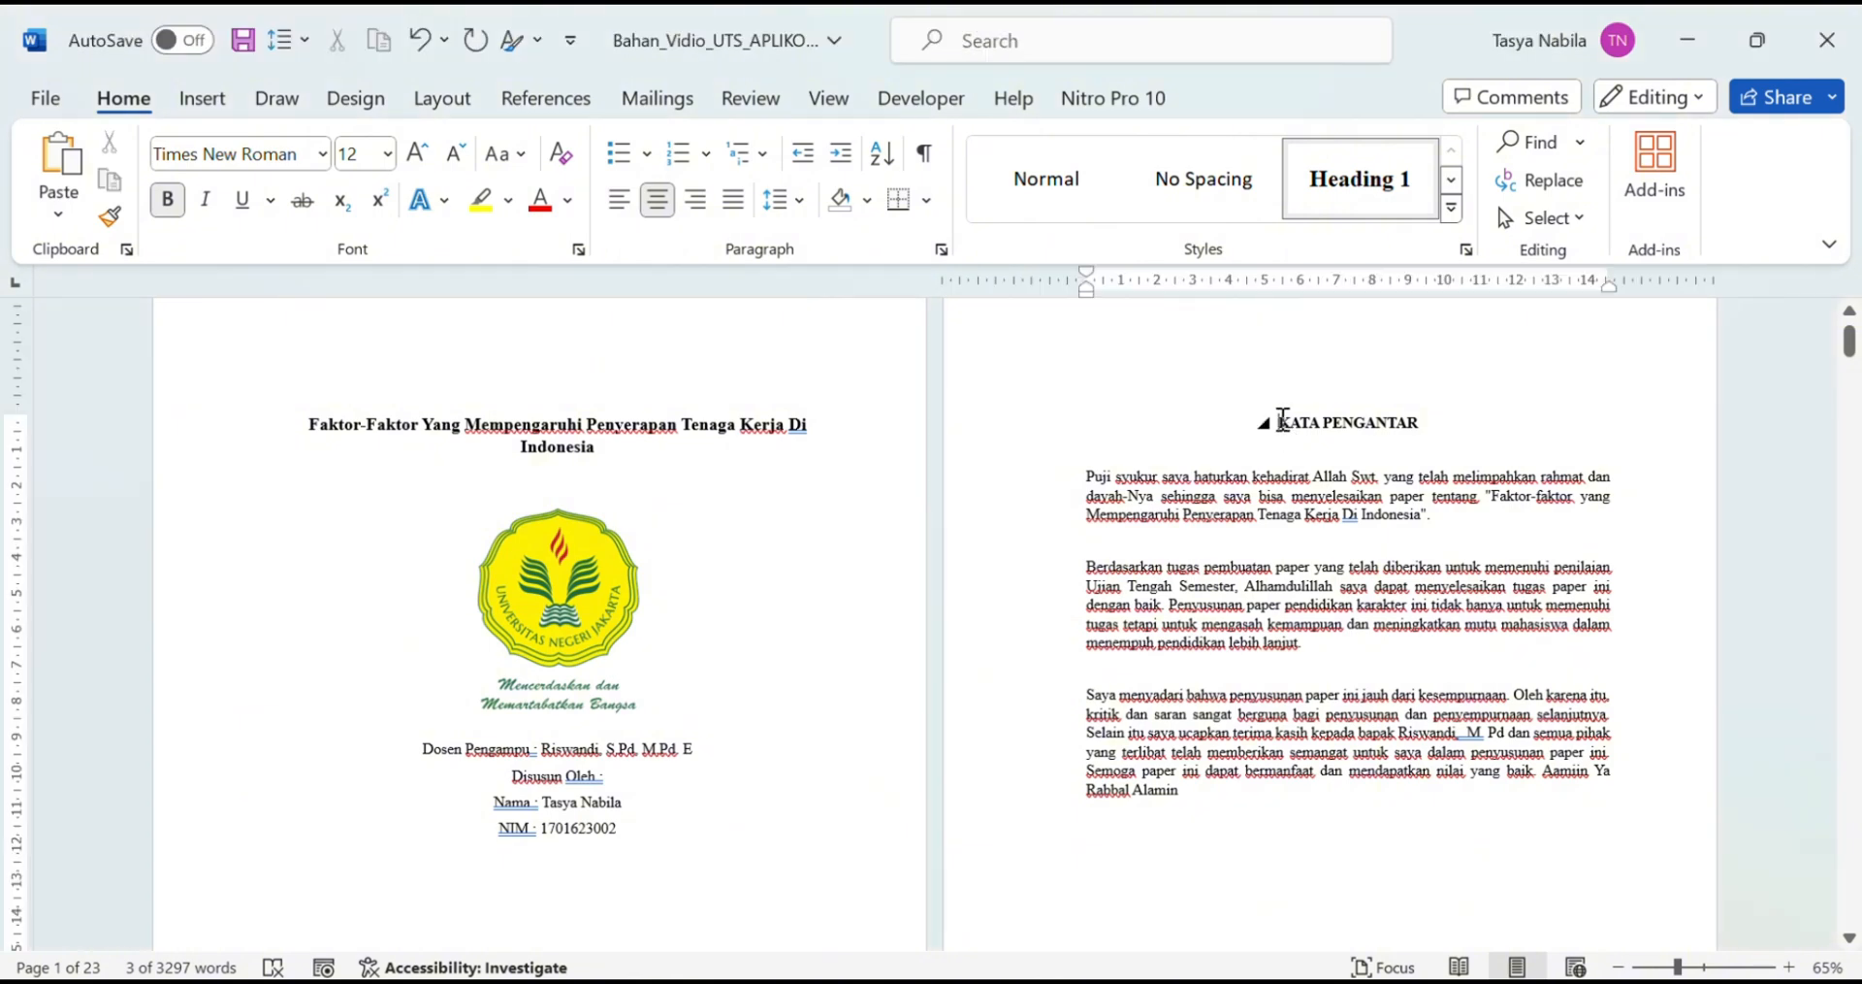
left_click(443, 114)
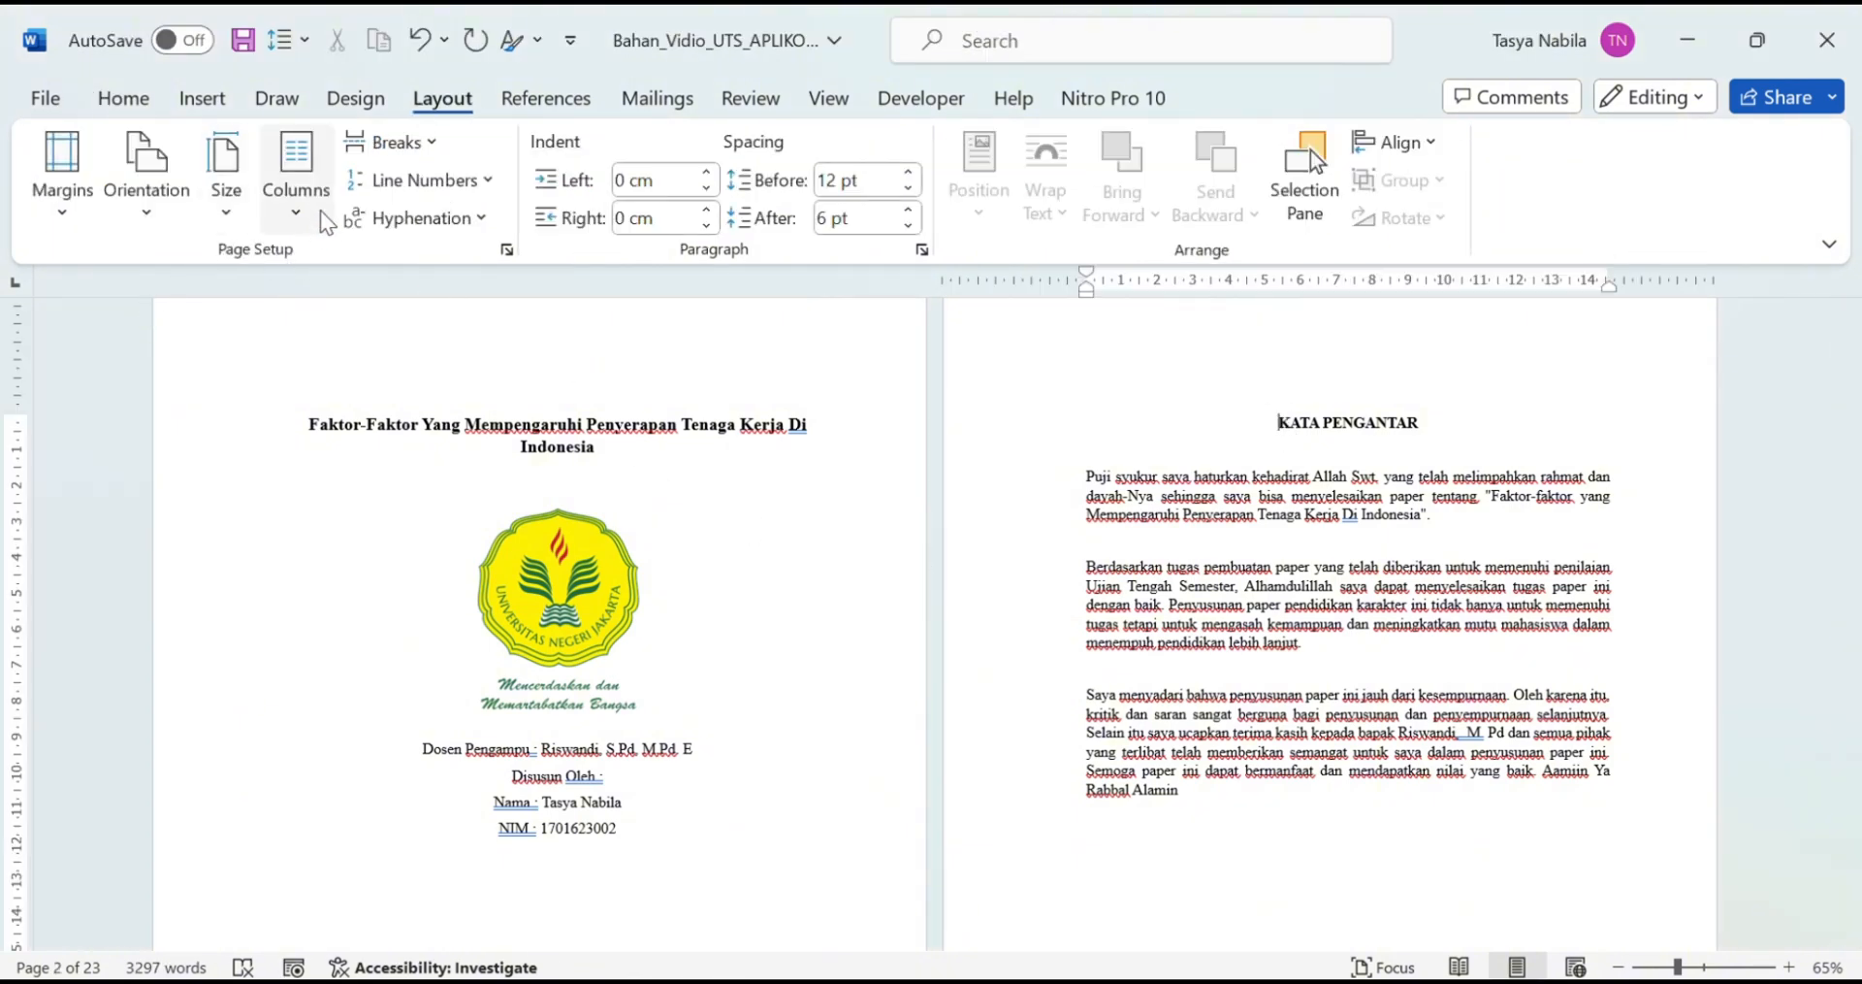
left_click(390, 142)
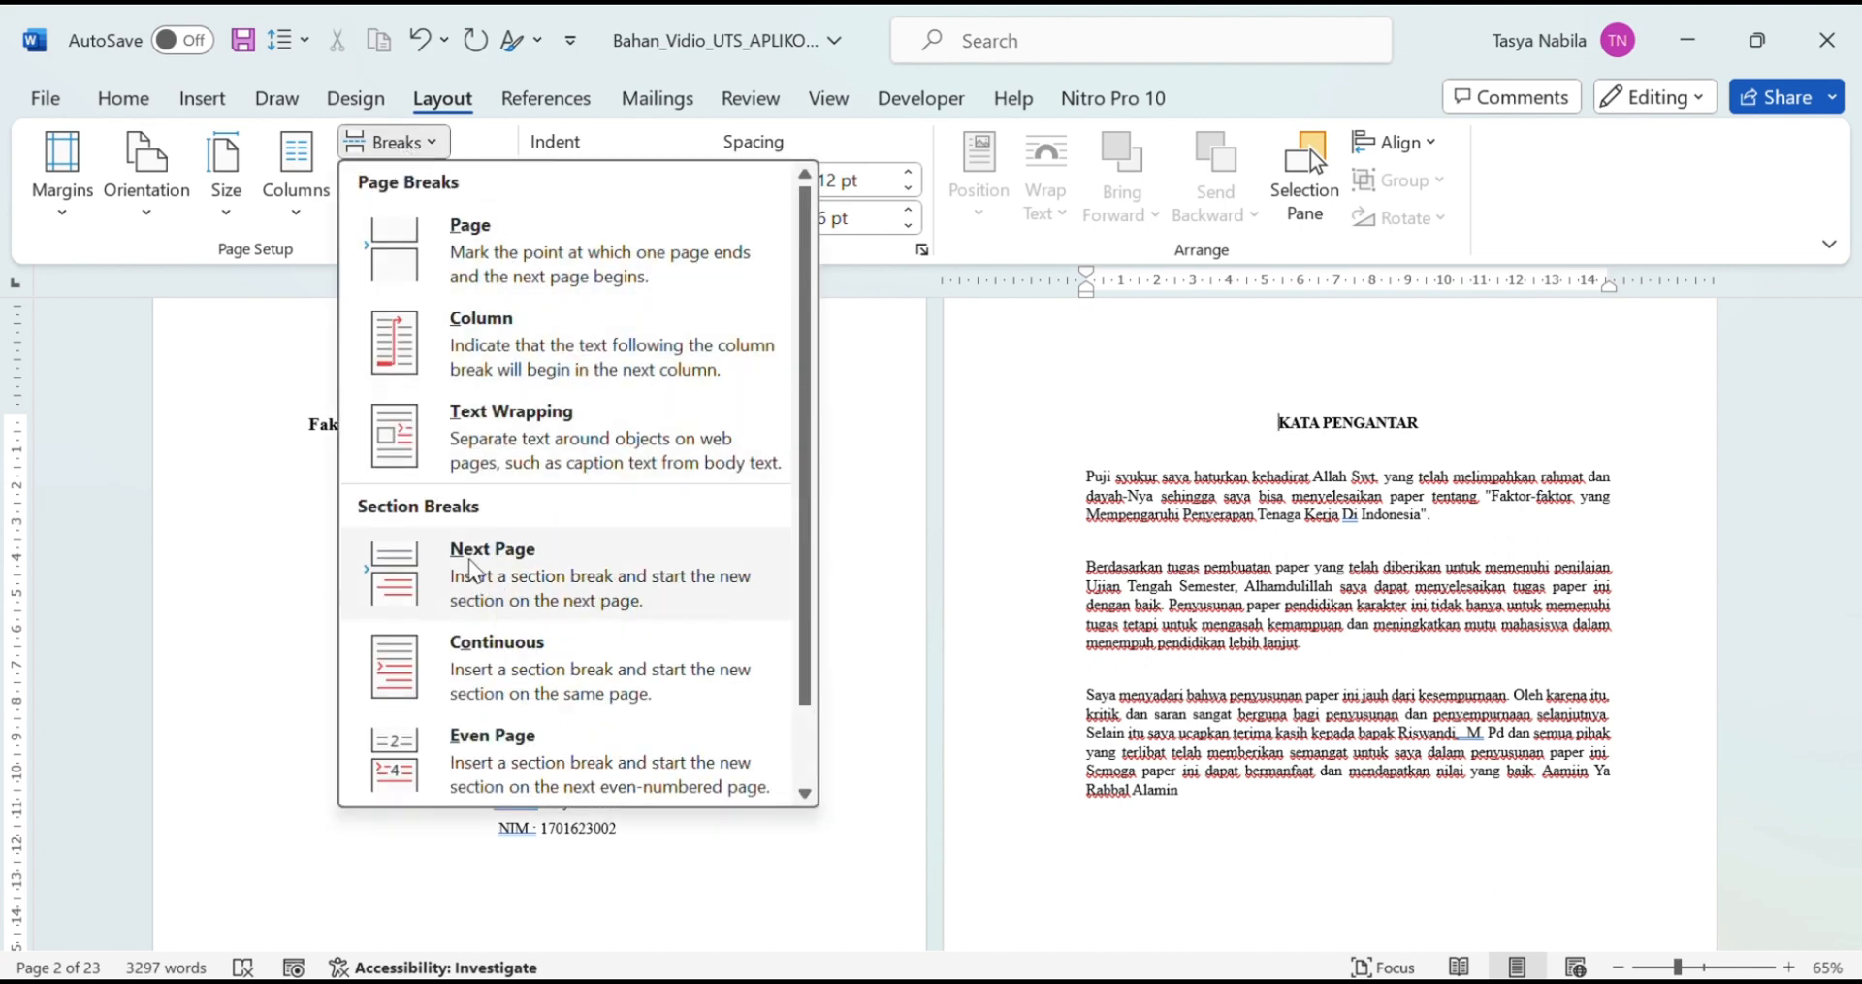
left_click(472, 570)
scroll(1297, 873, "down", 10)
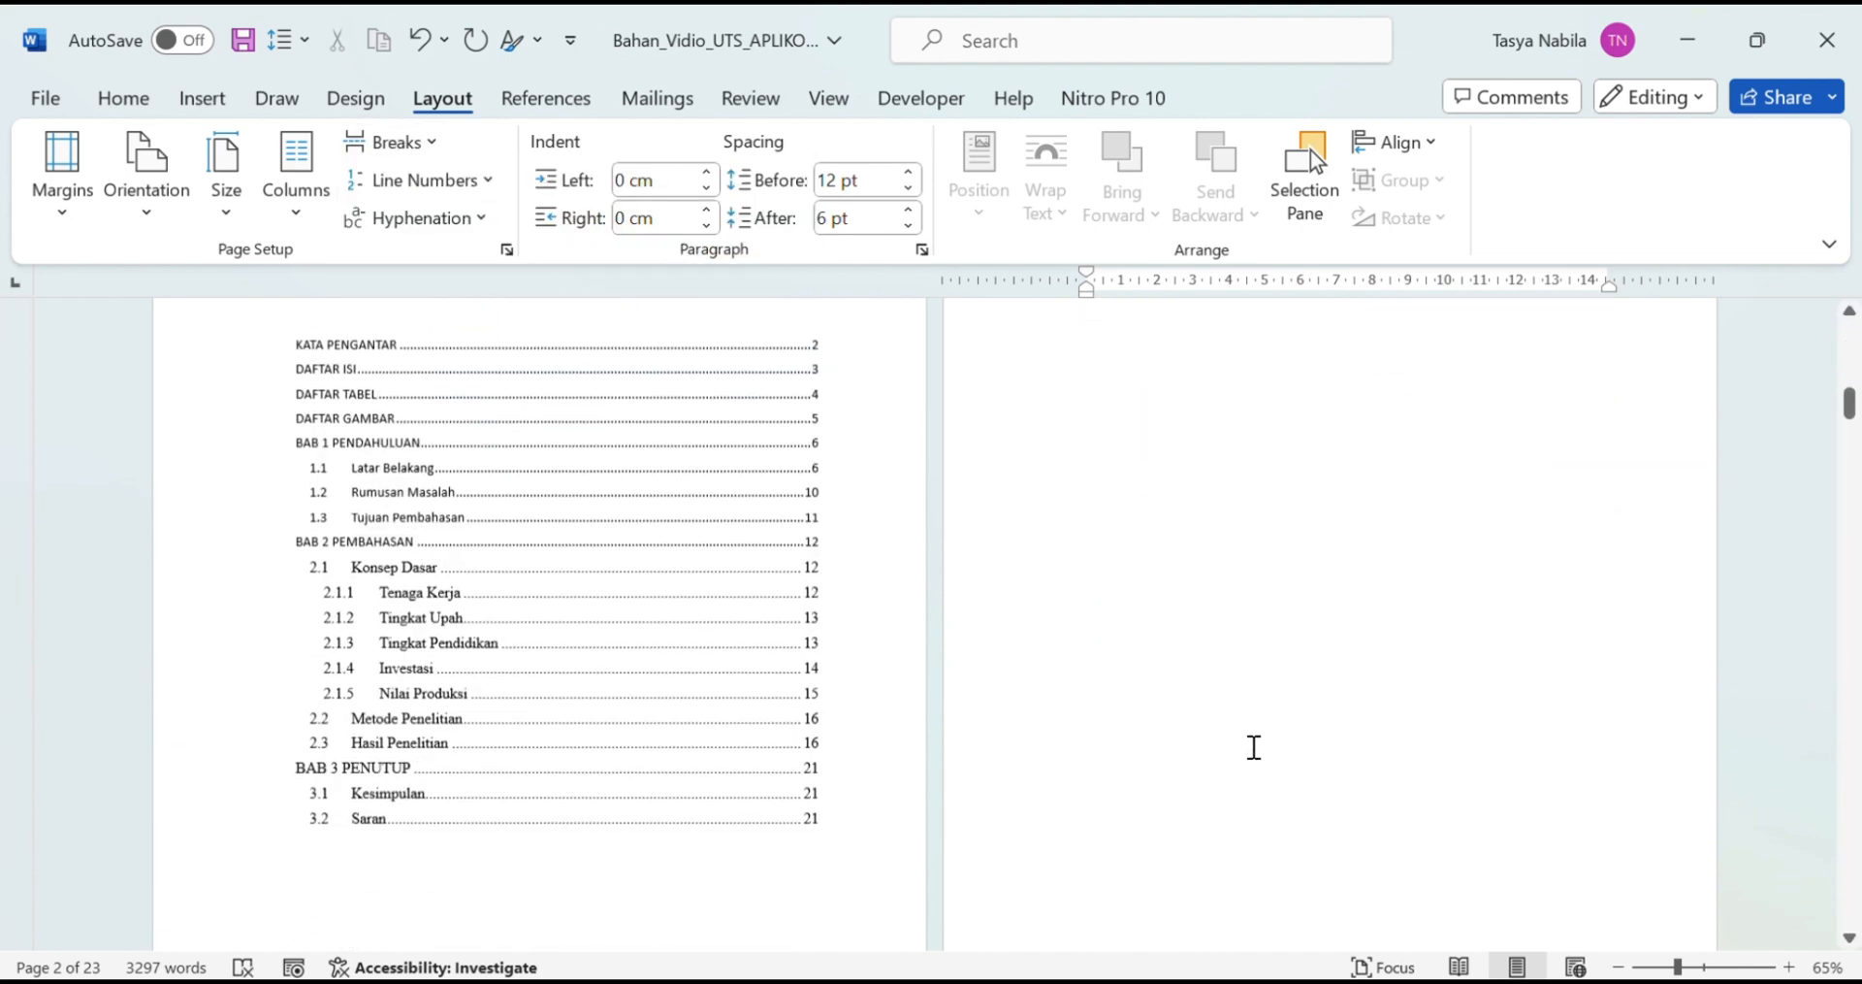
scroll(1251, 752, "down", 6)
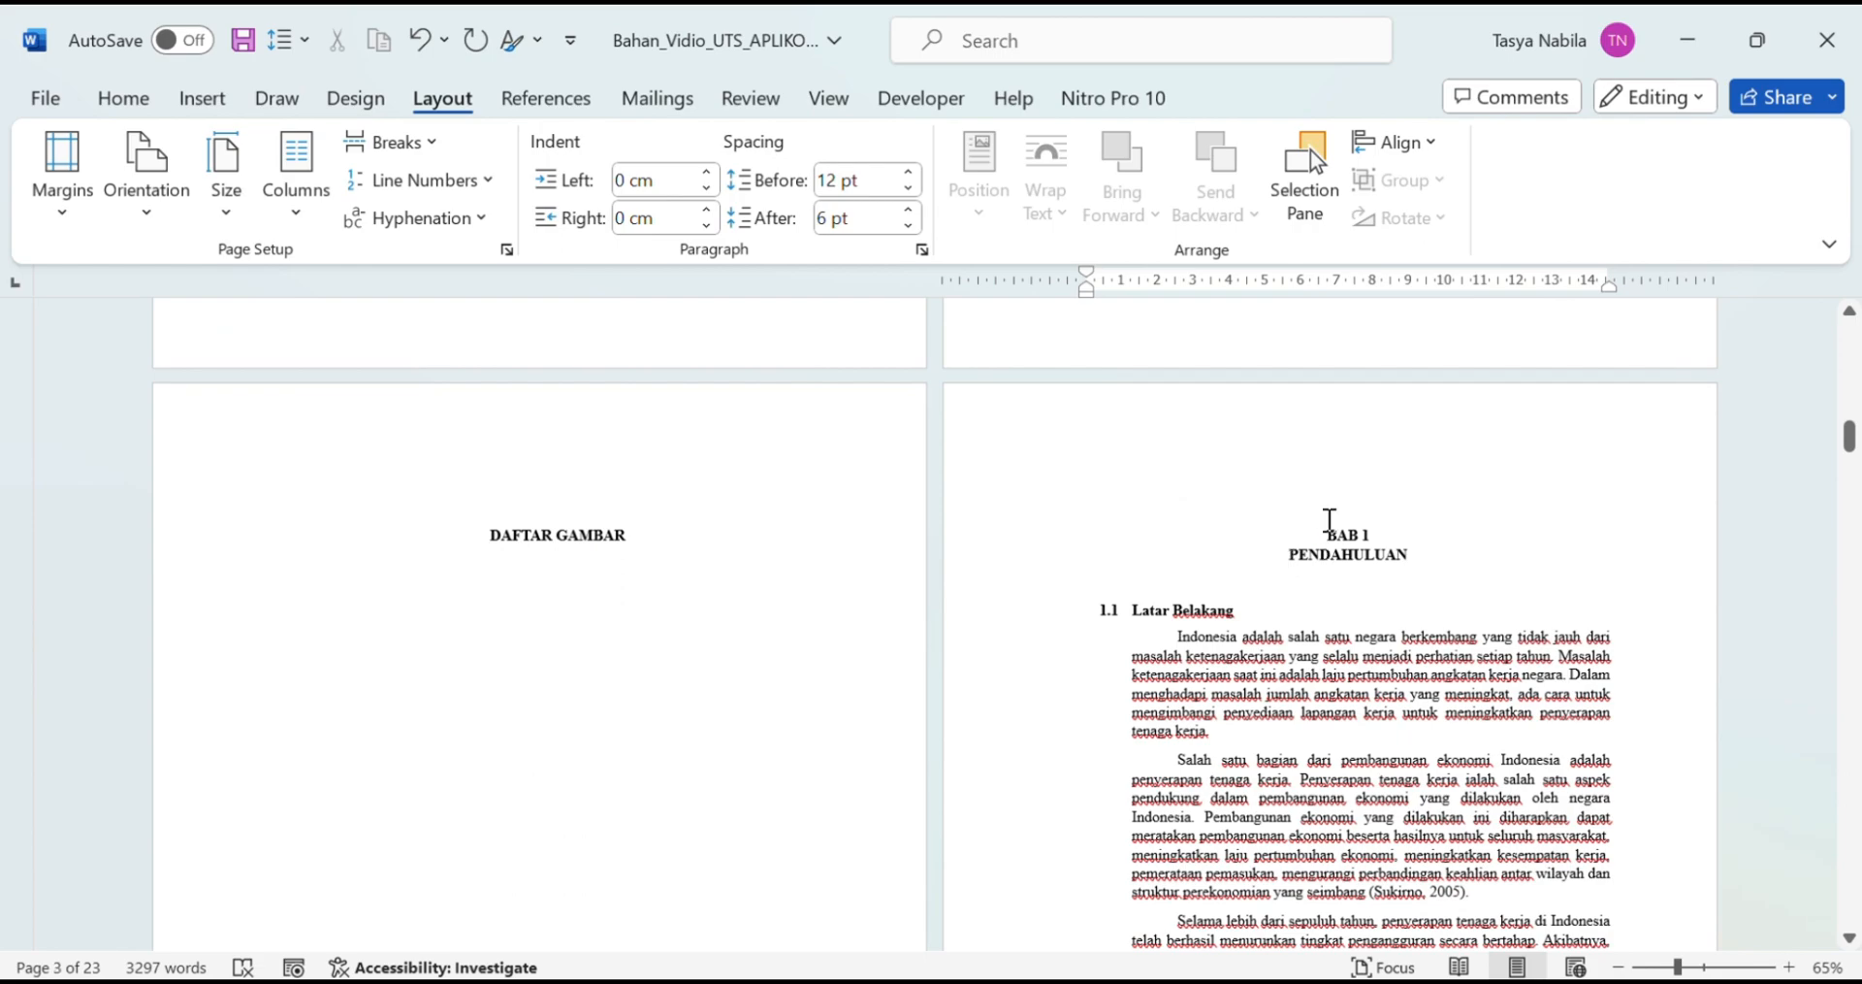
left_click(392, 142)
left_click(465, 557)
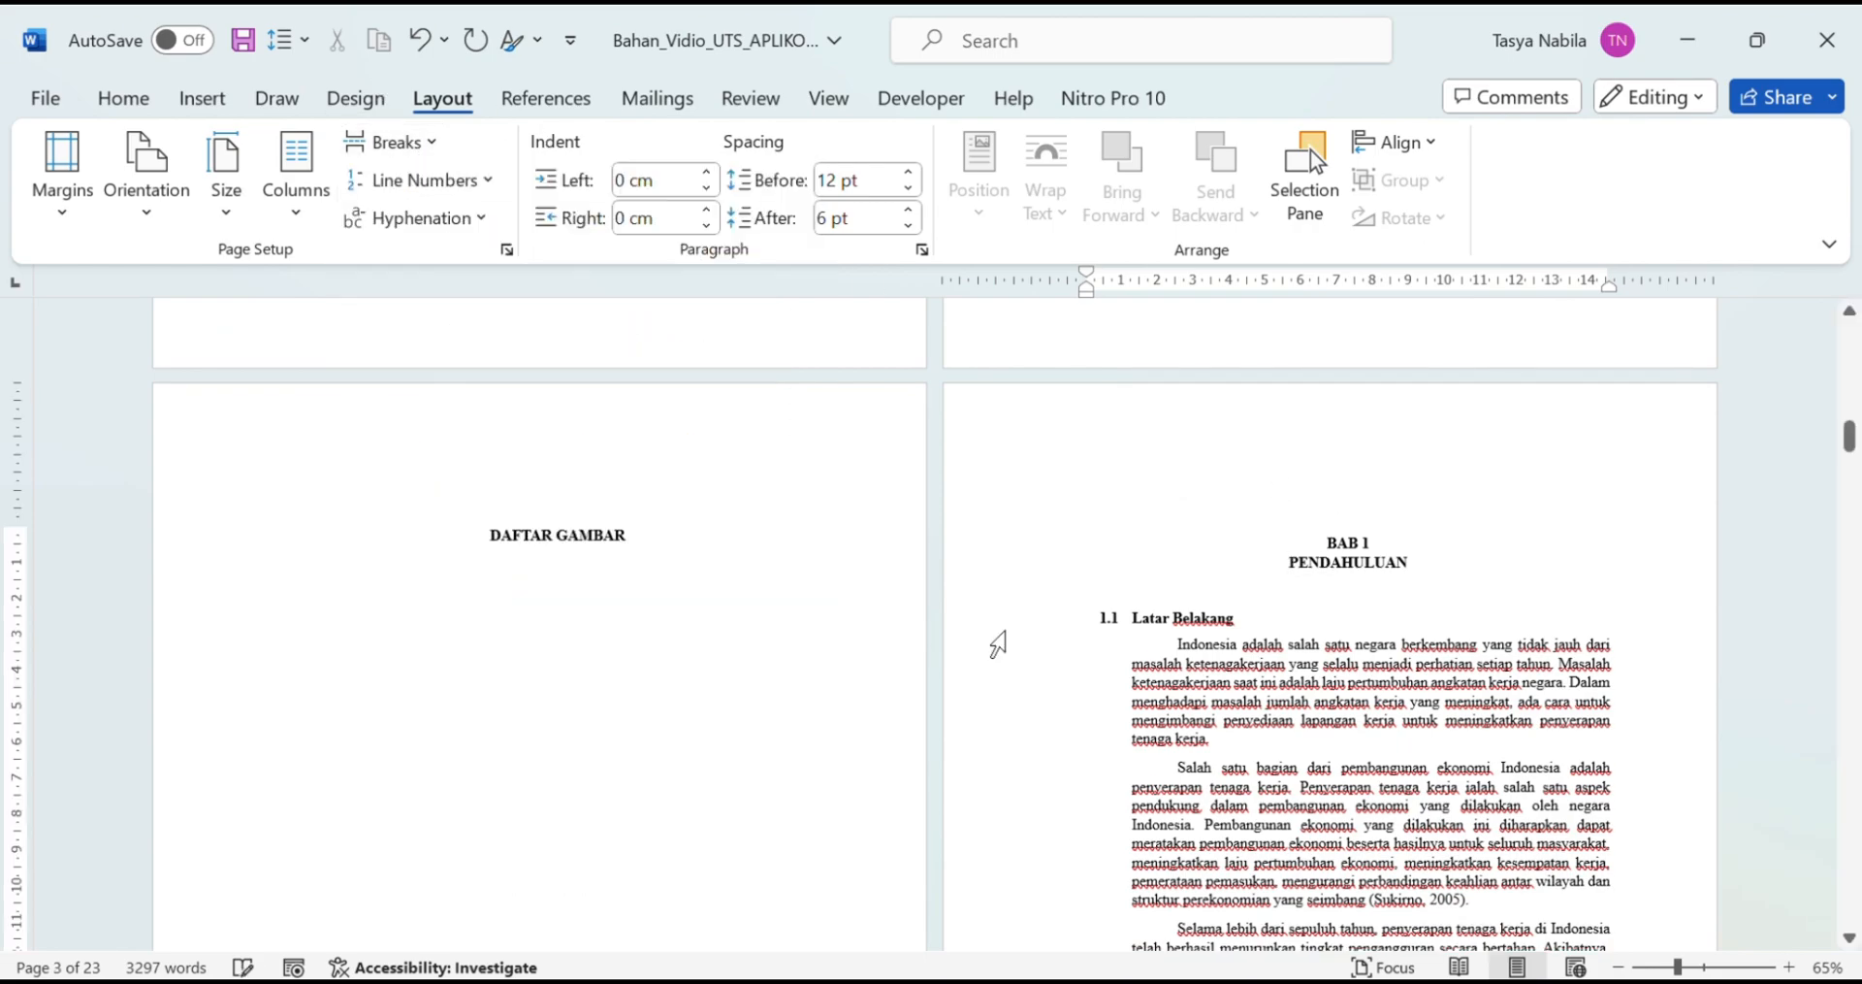
Step: Insert Next Page section breaks before BAB 2 and BAB 3
scroll(999, 645, "down", 15)
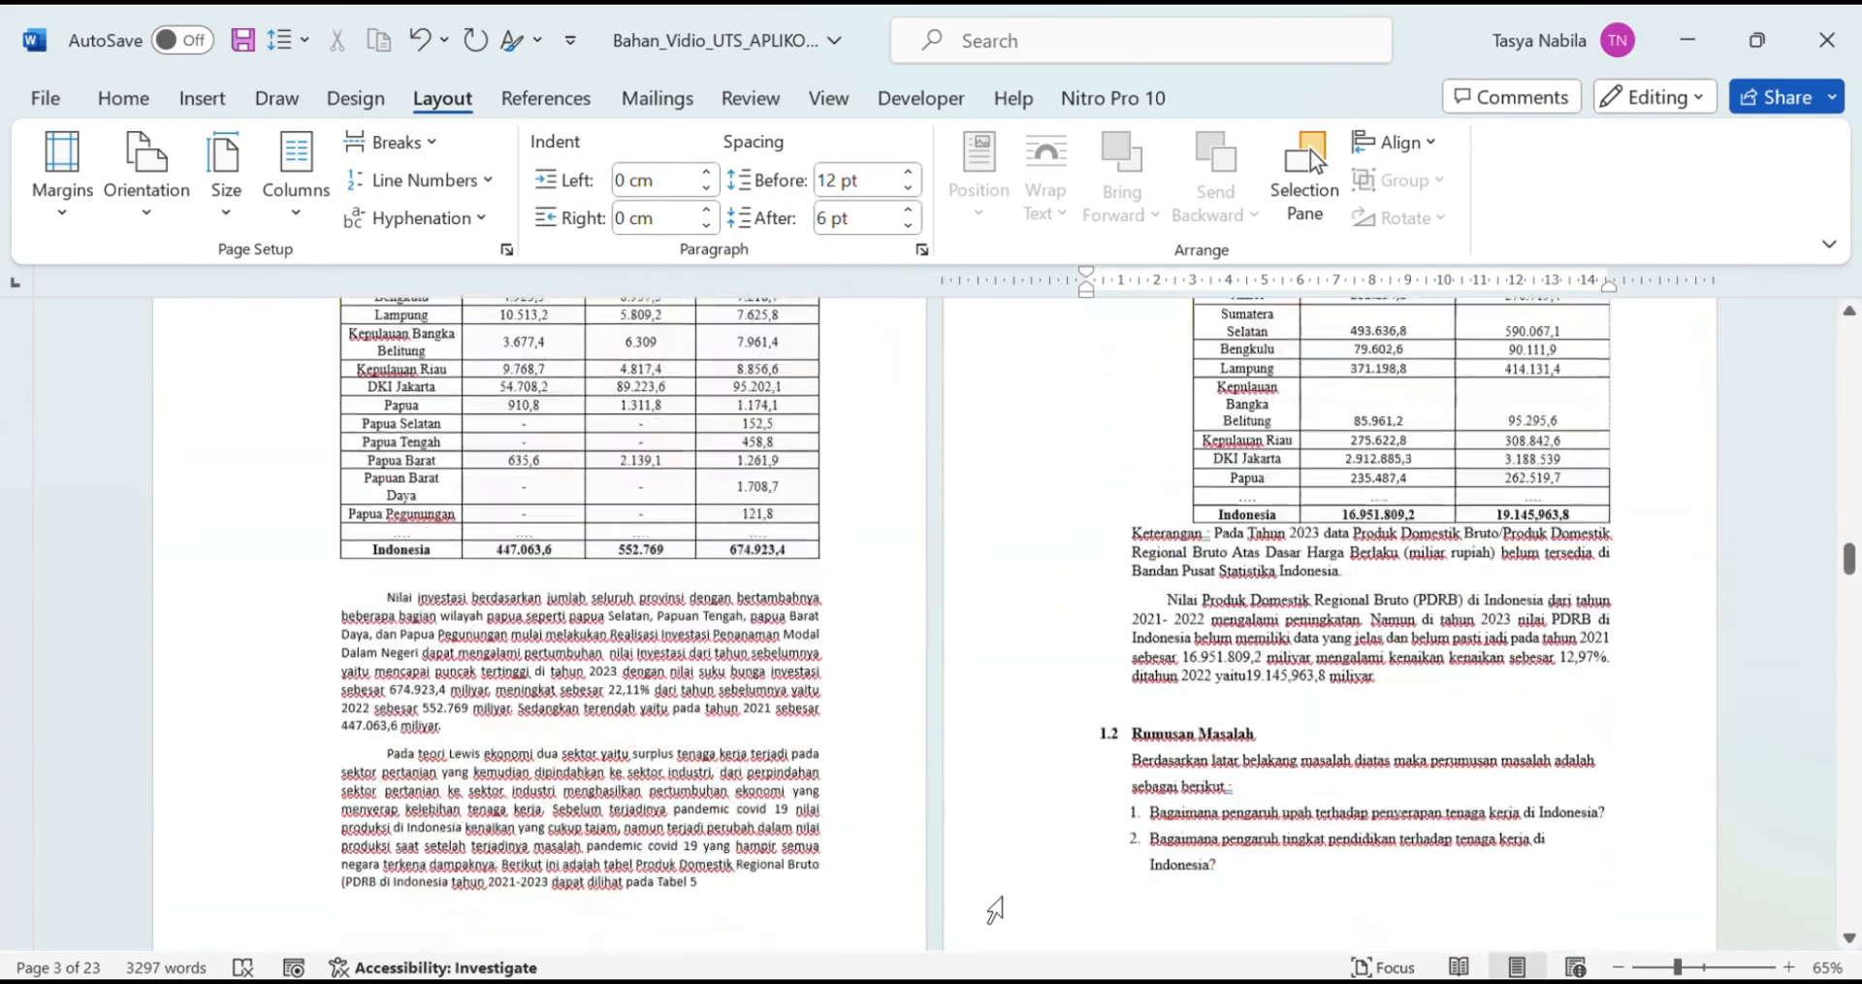
scroll(999, 897, "down", 6)
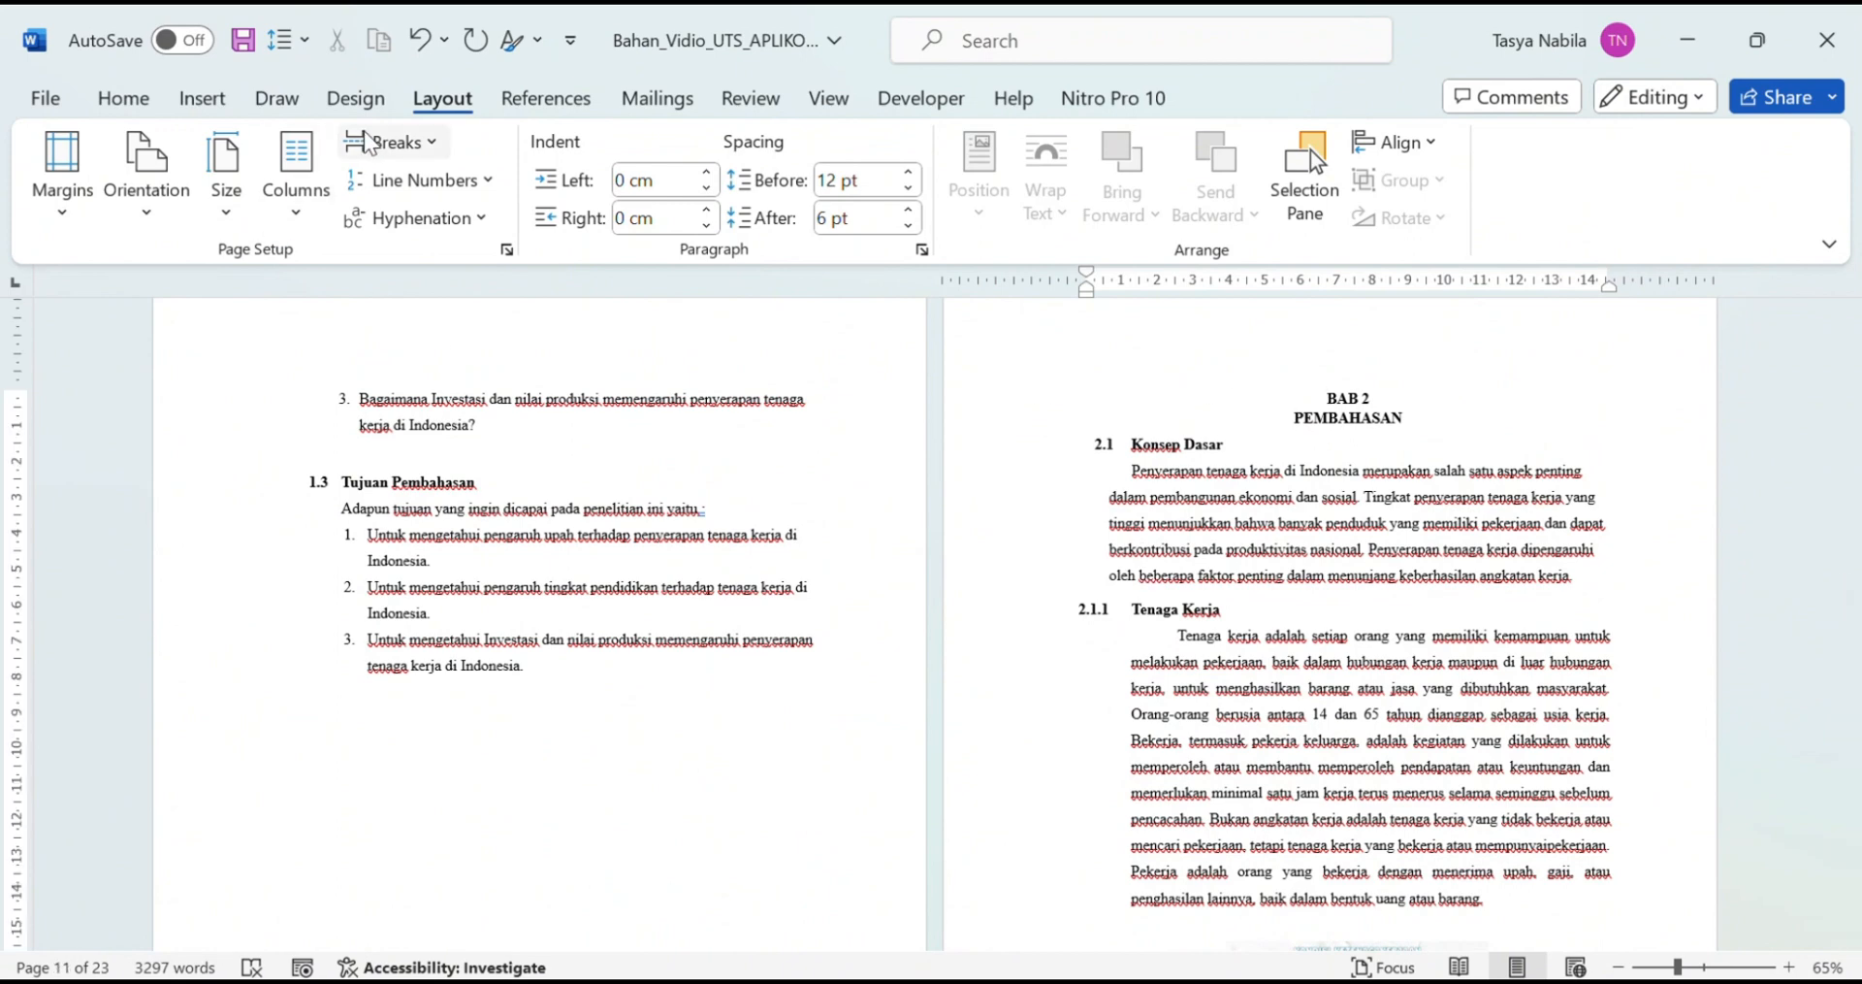
left_click(369, 142)
left_click(469, 572)
scroll(1193, 831, "down", 20)
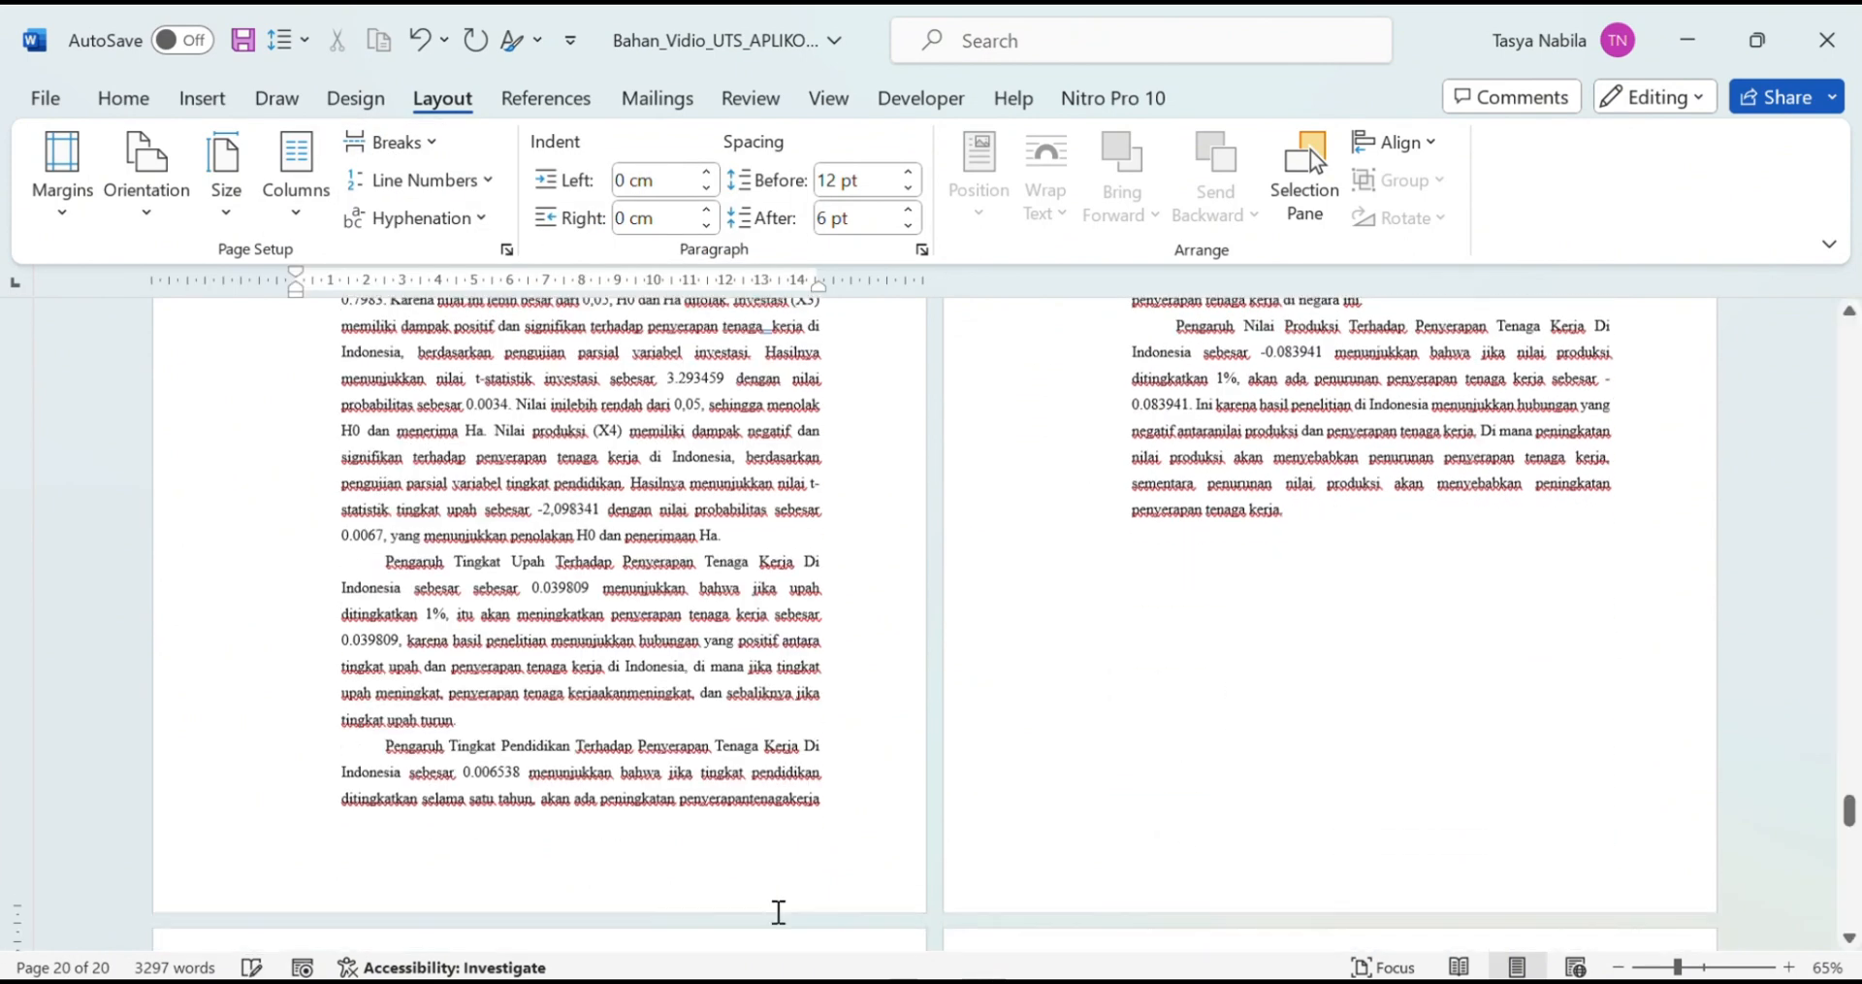
scroll(540, 886, "down", 3)
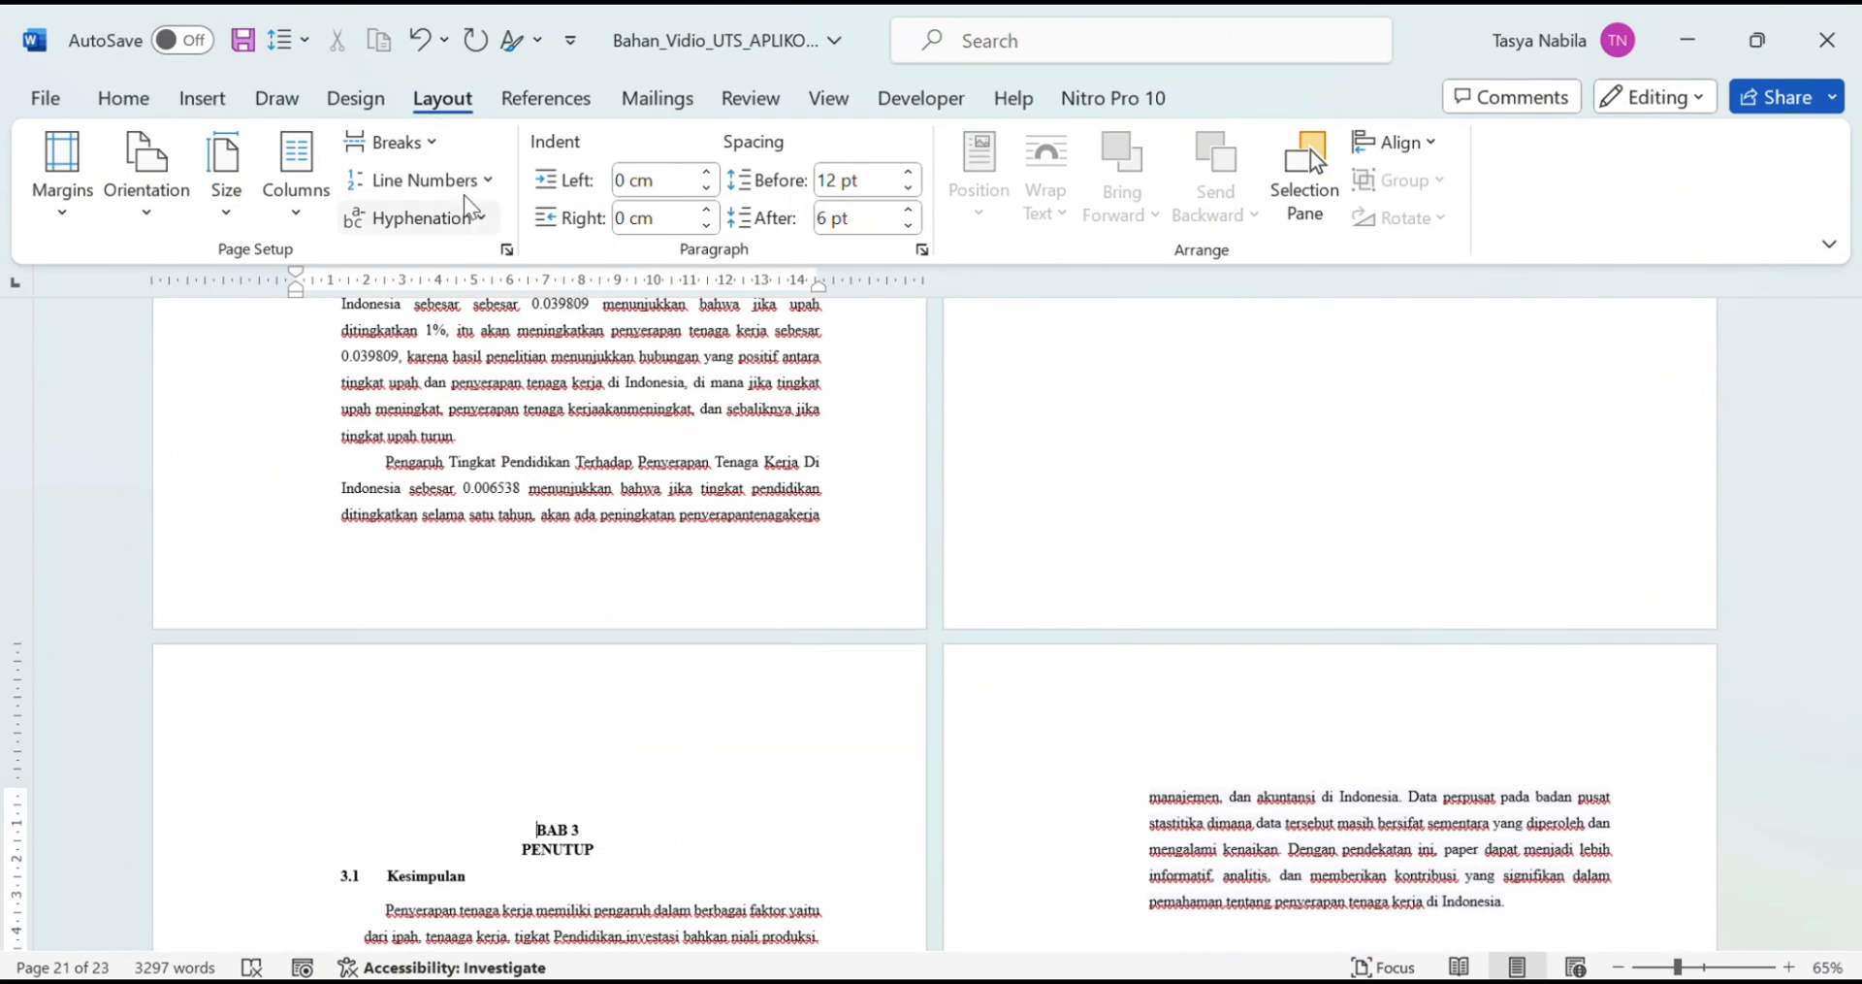
left_click(385, 142)
left_click(470, 567)
scroll(649, 562, "up", 20)
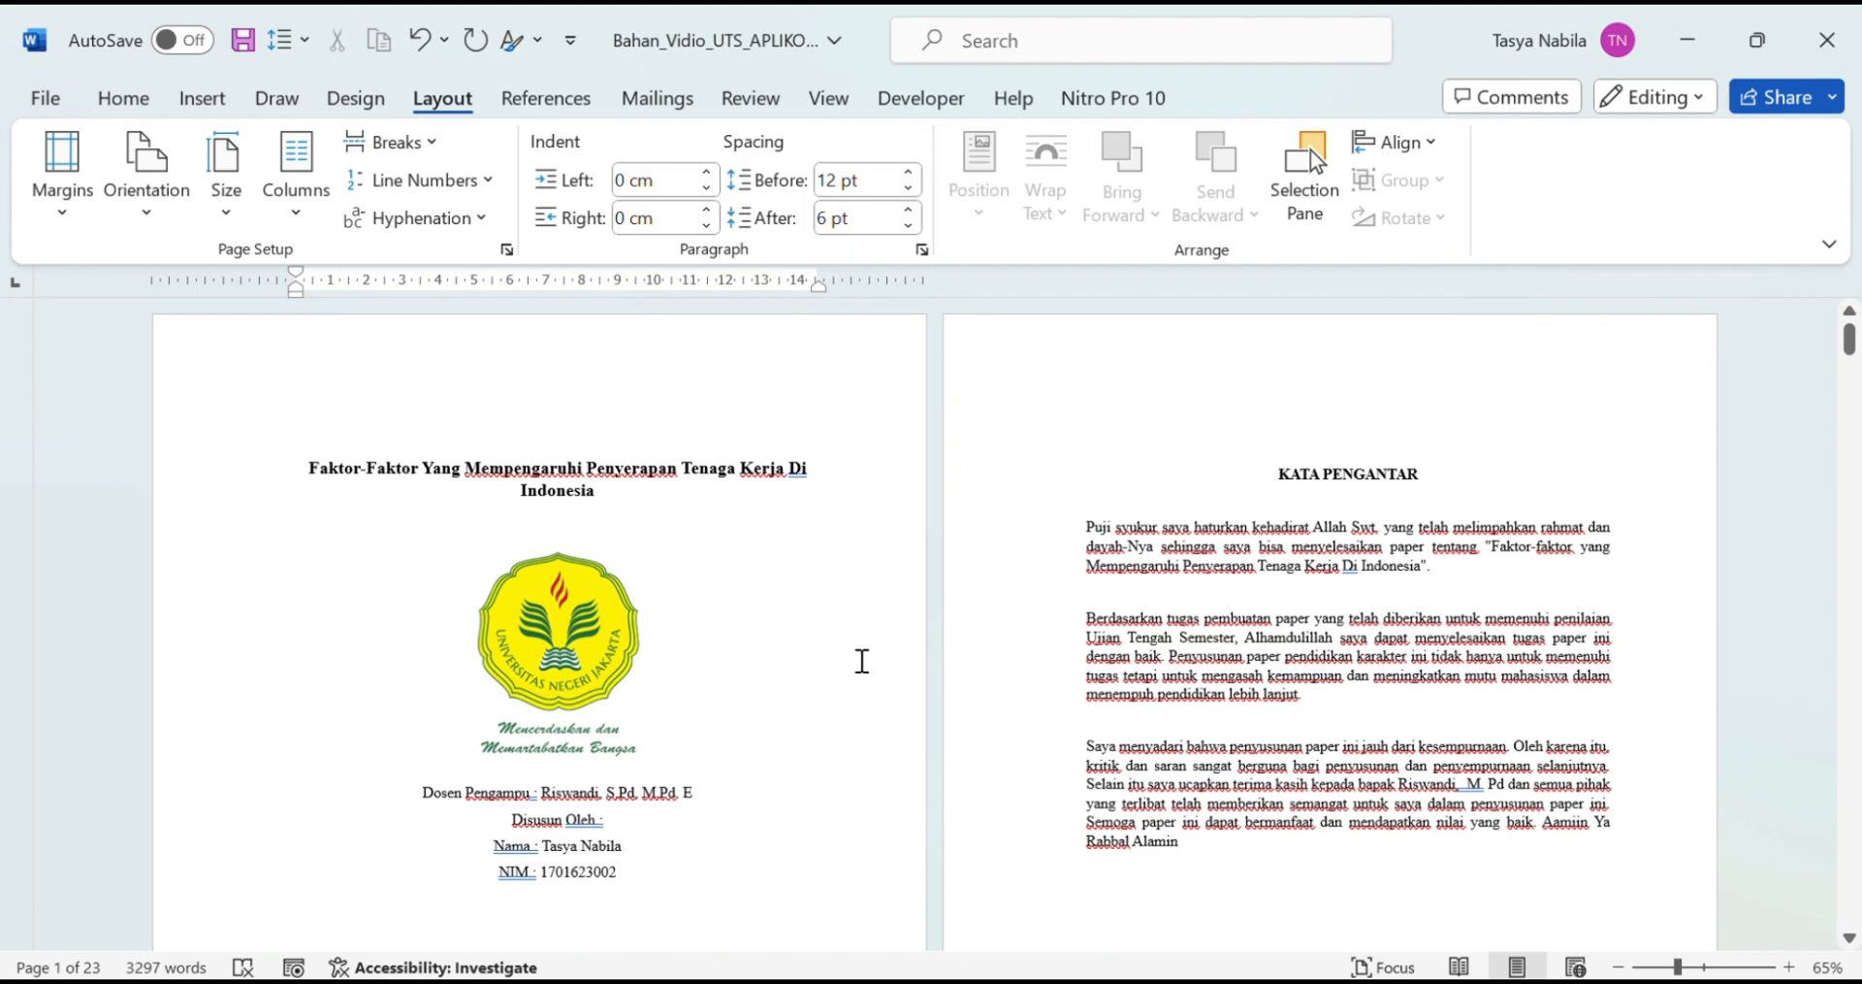
scroll(863, 630, "down", 2)
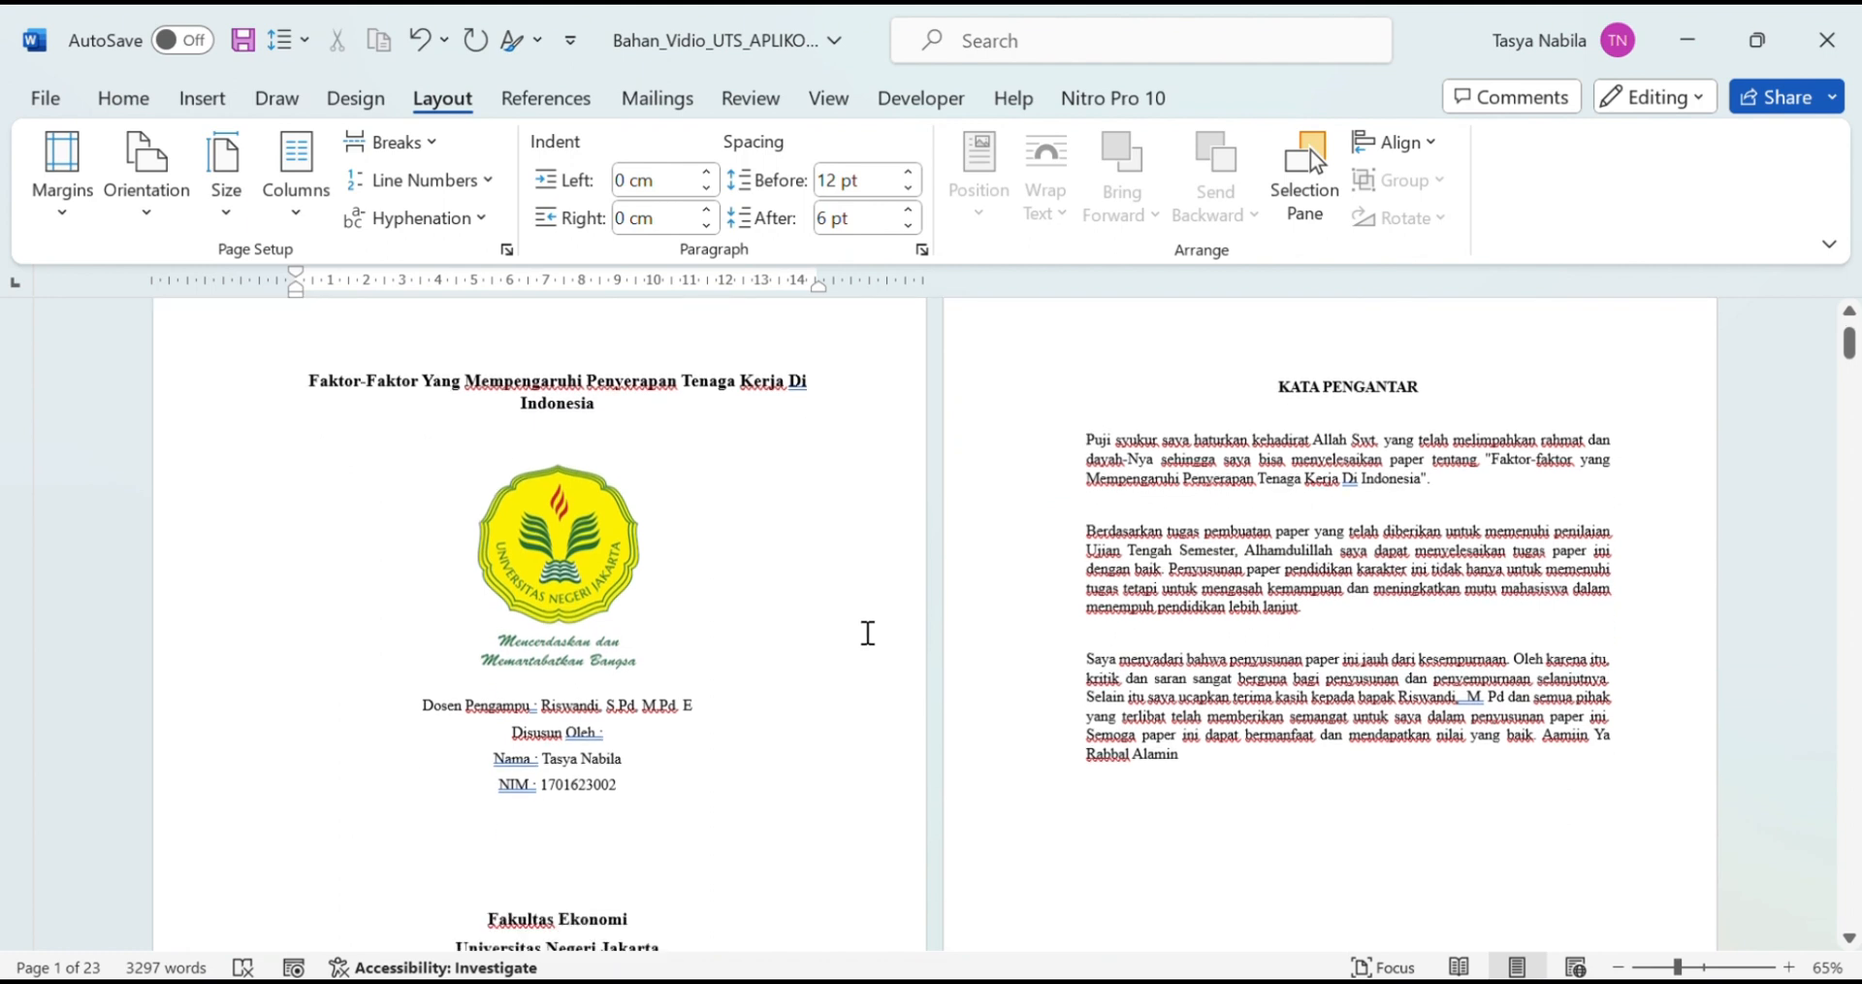
scroll(873, 636, "up", 1)
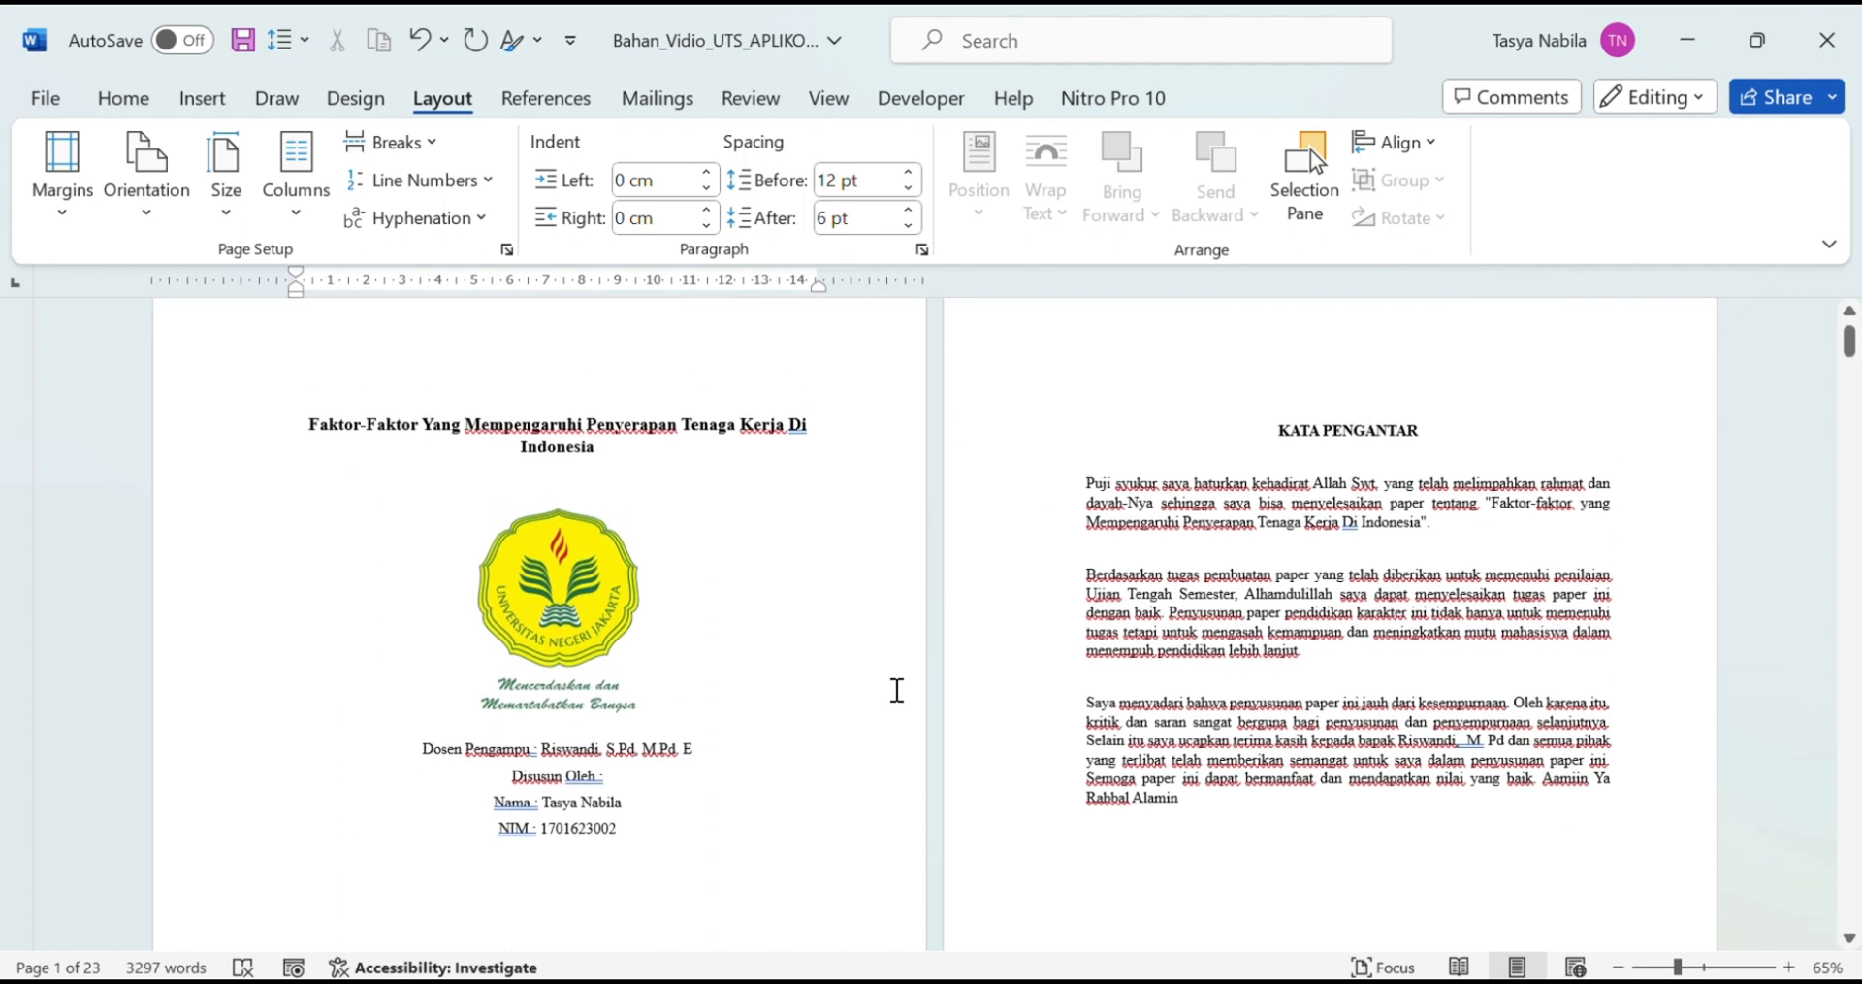
left_click(199, 99)
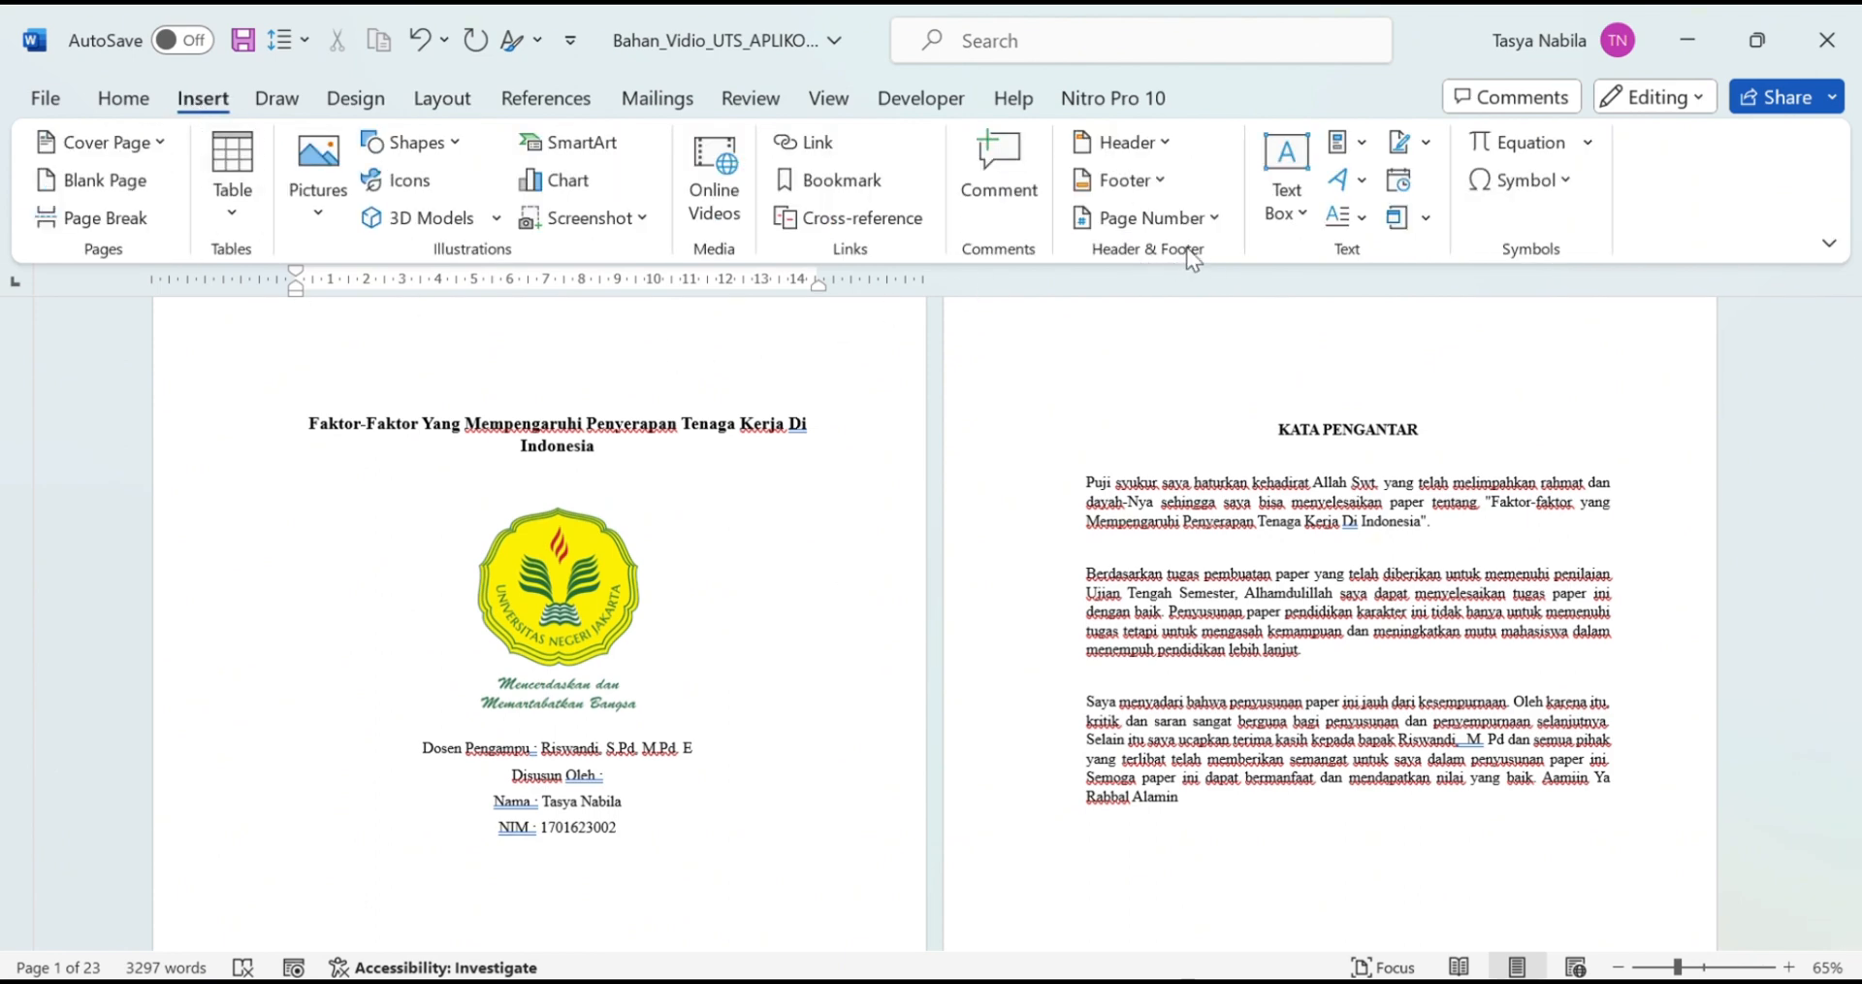
Step: Add centred page numbers at the bottom of the pages
left_click(1174, 223)
mouse_move(1200, 302)
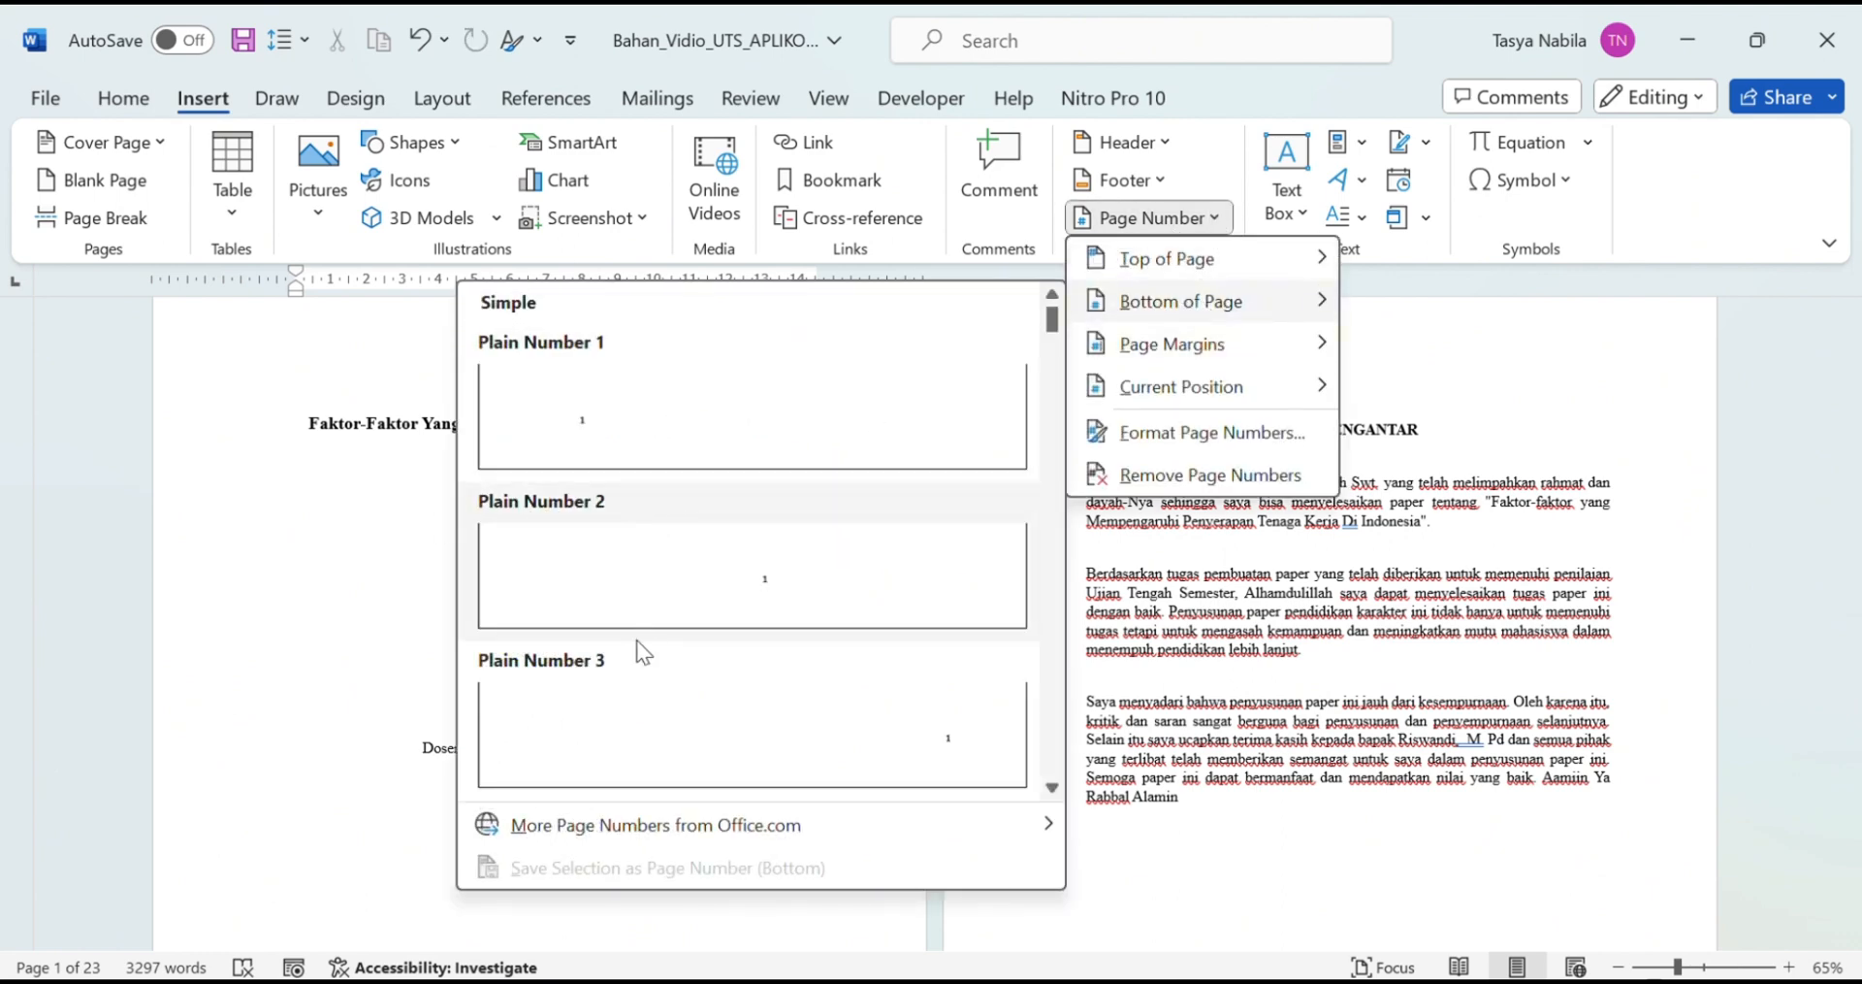
left_click(724, 549)
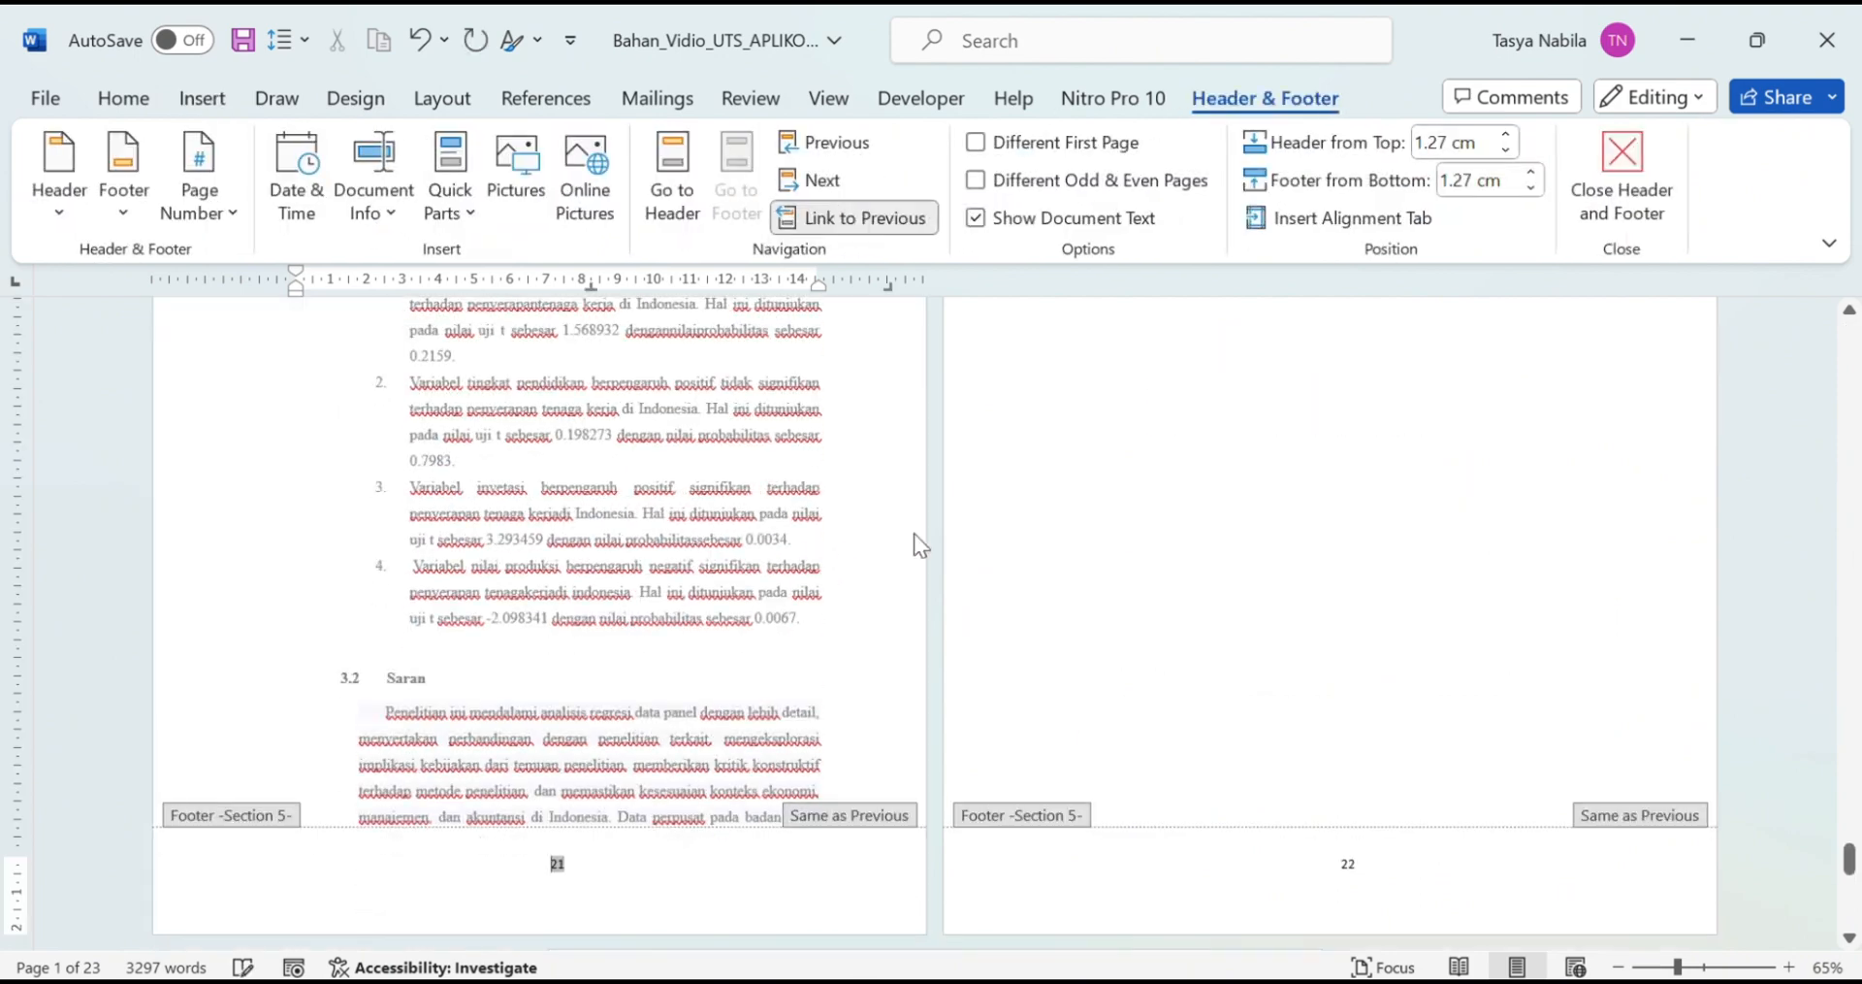
scroll(1246, 592, "down", 5)
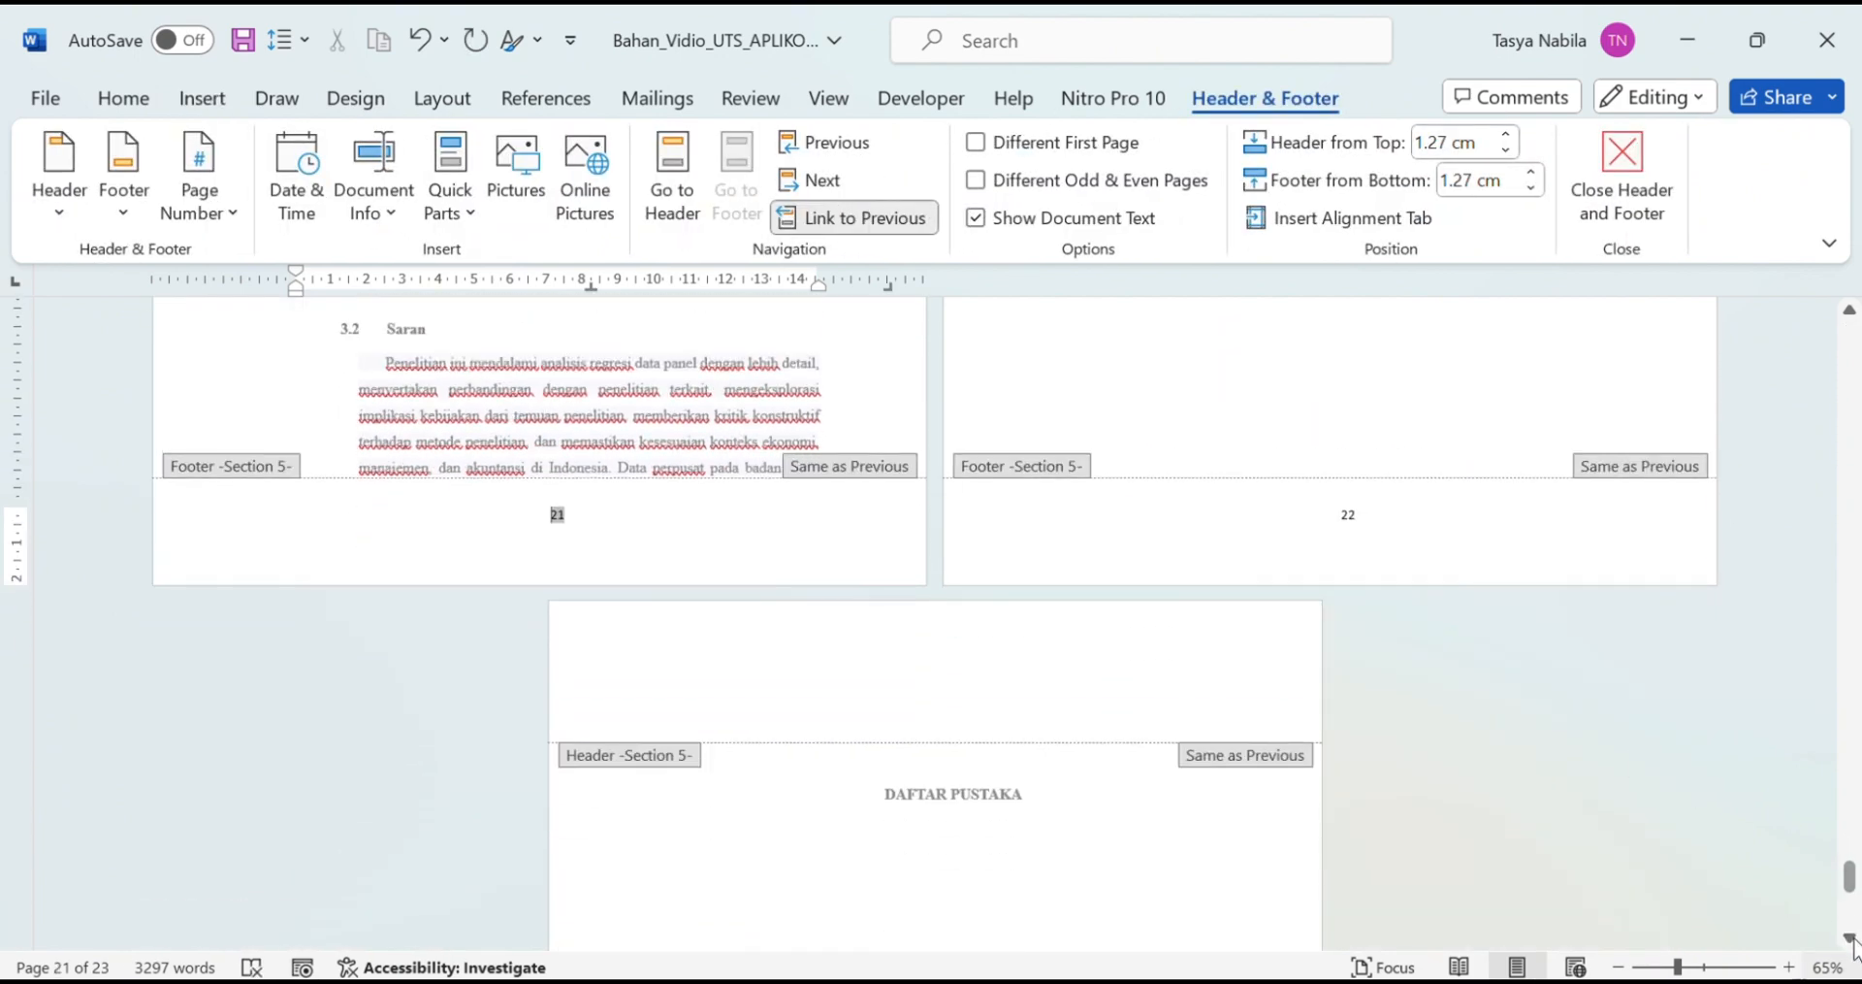
left_click_drag(1848, 888, 1847, 349)
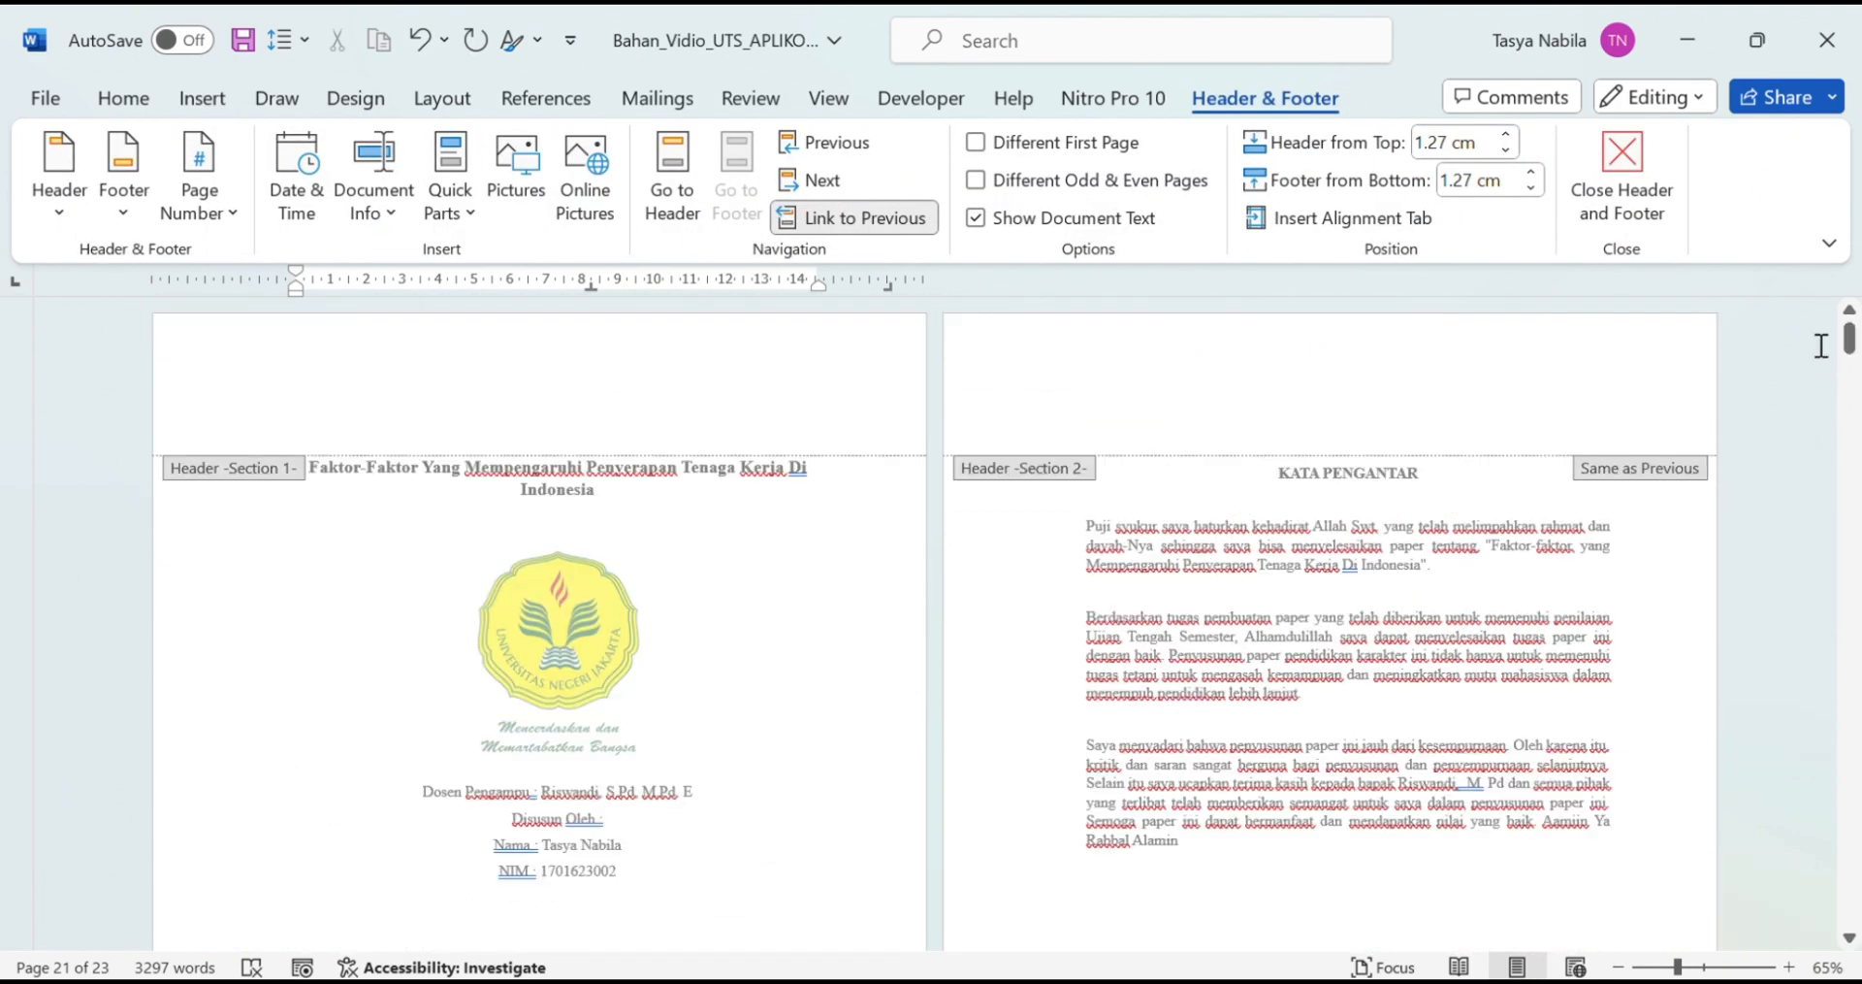
scroll(1657, 690, "down", 1)
scroll(457, 661, "up", 2)
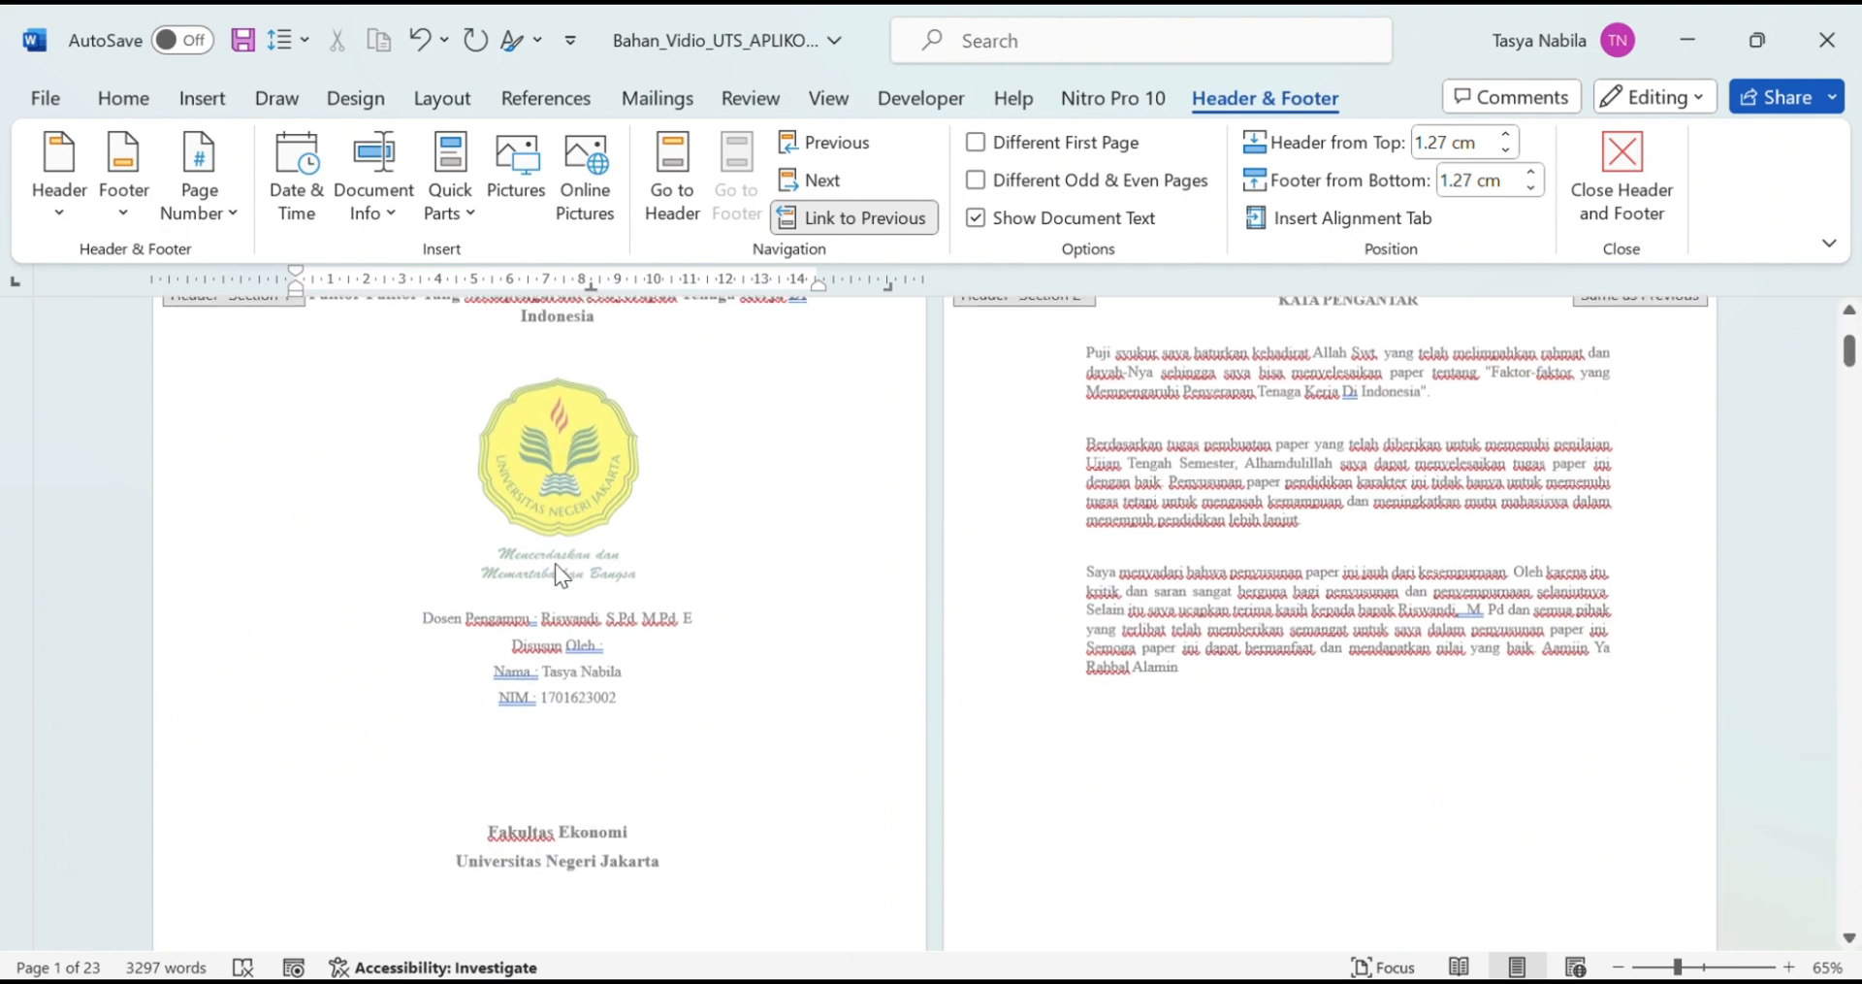
scroll(581, 650, "down", 4)
Step: Tick Different First Page in the cover footer so the cover carries no page number
left_click(577, 632)
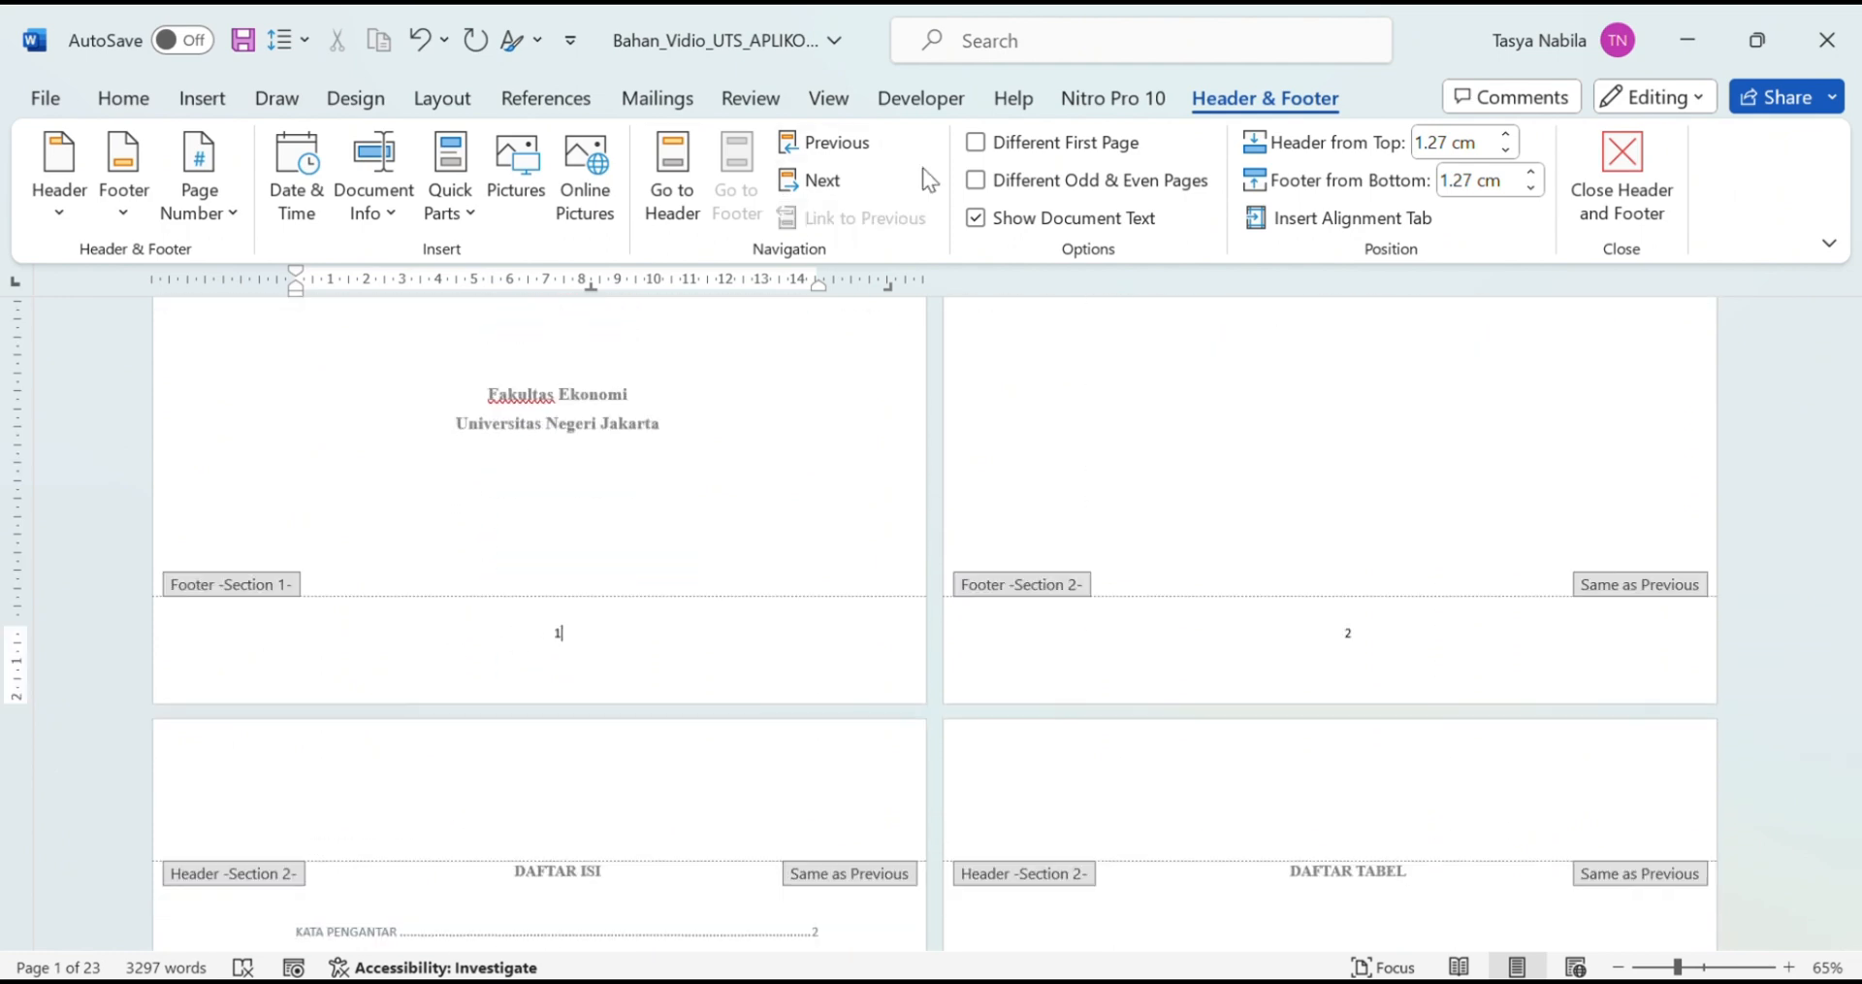
left_click(1104, 147)
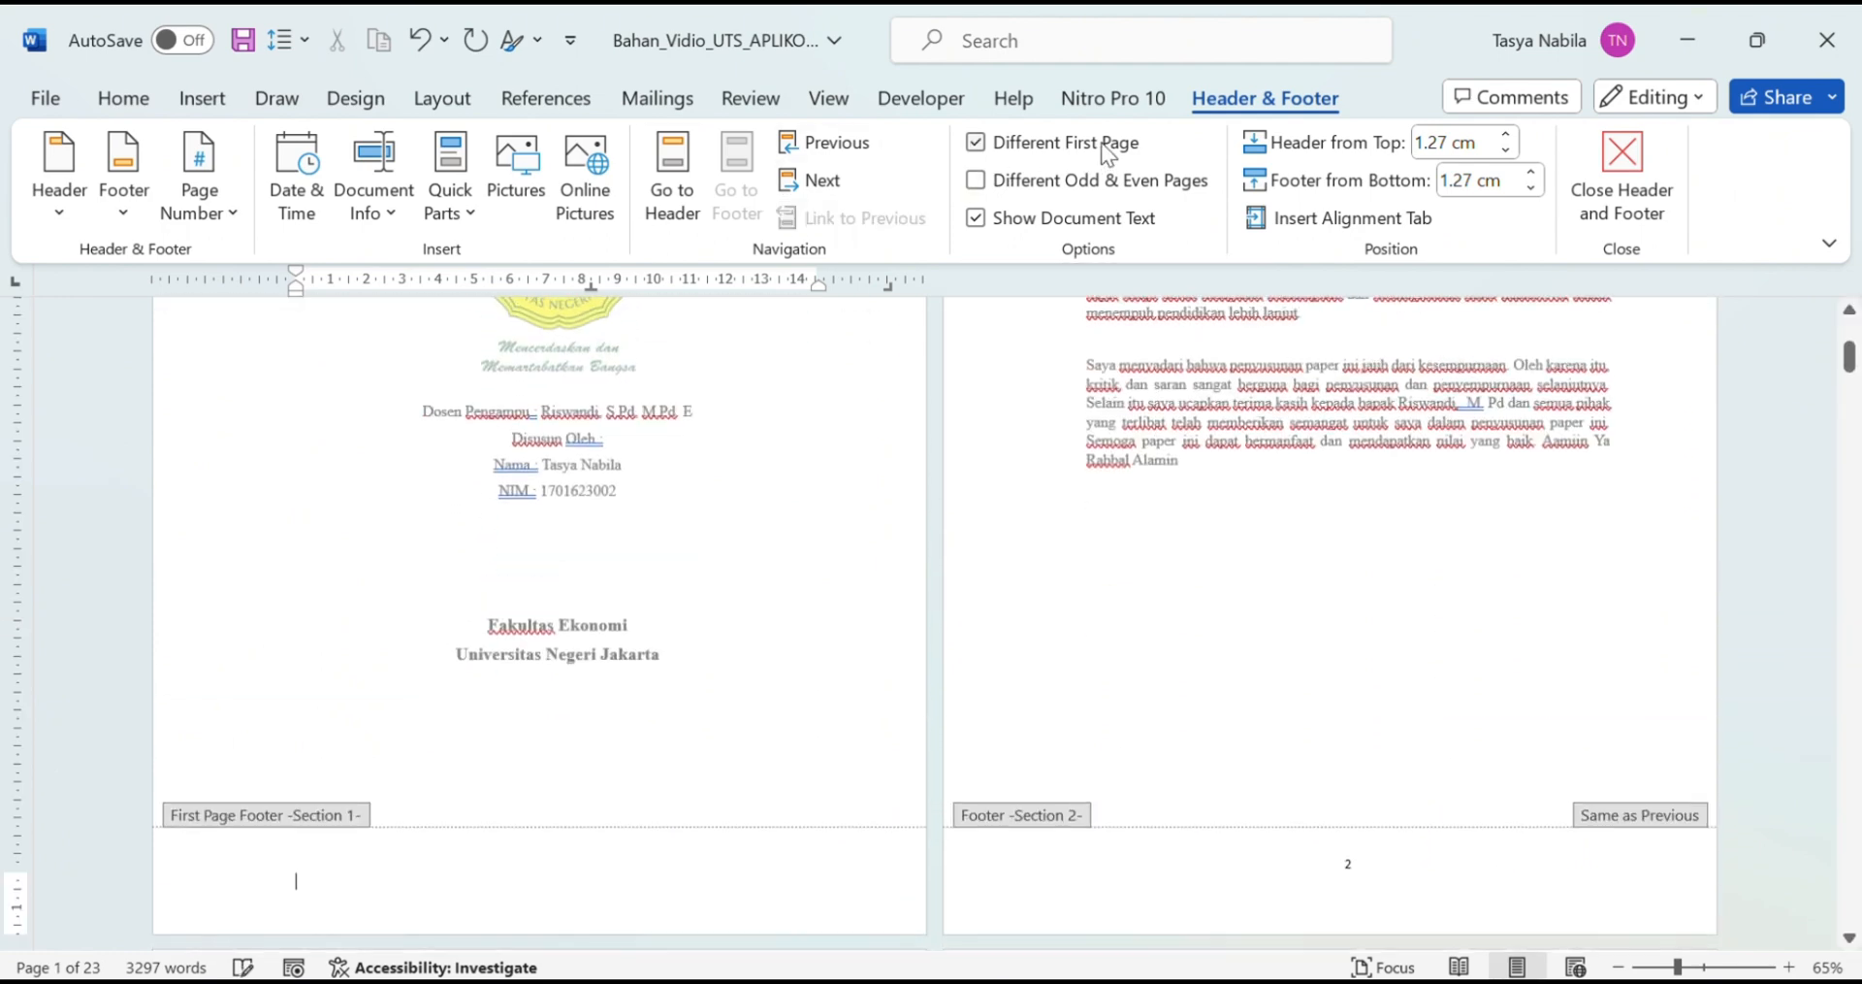
scroll(1311, 834, "down", 1)
scroll(1312, 834, "up", 4)
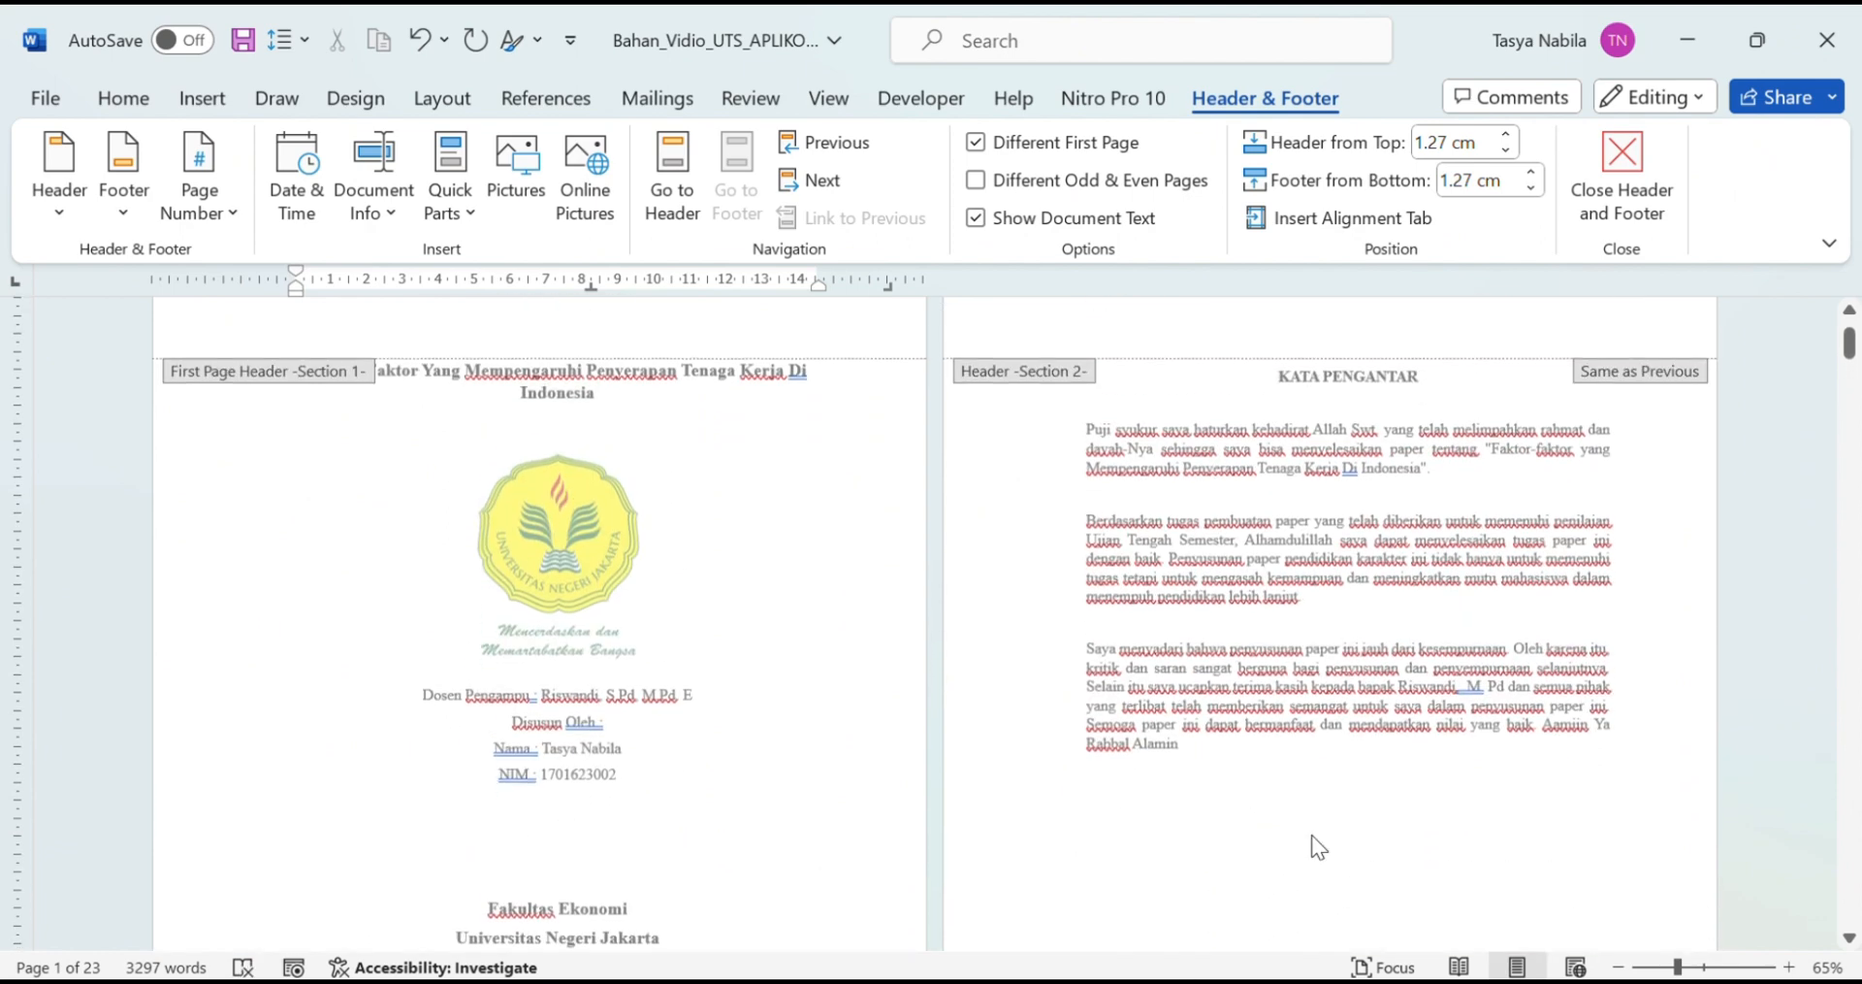
scroll(1316, 830, "down", 5)
left_click(1359, 776)
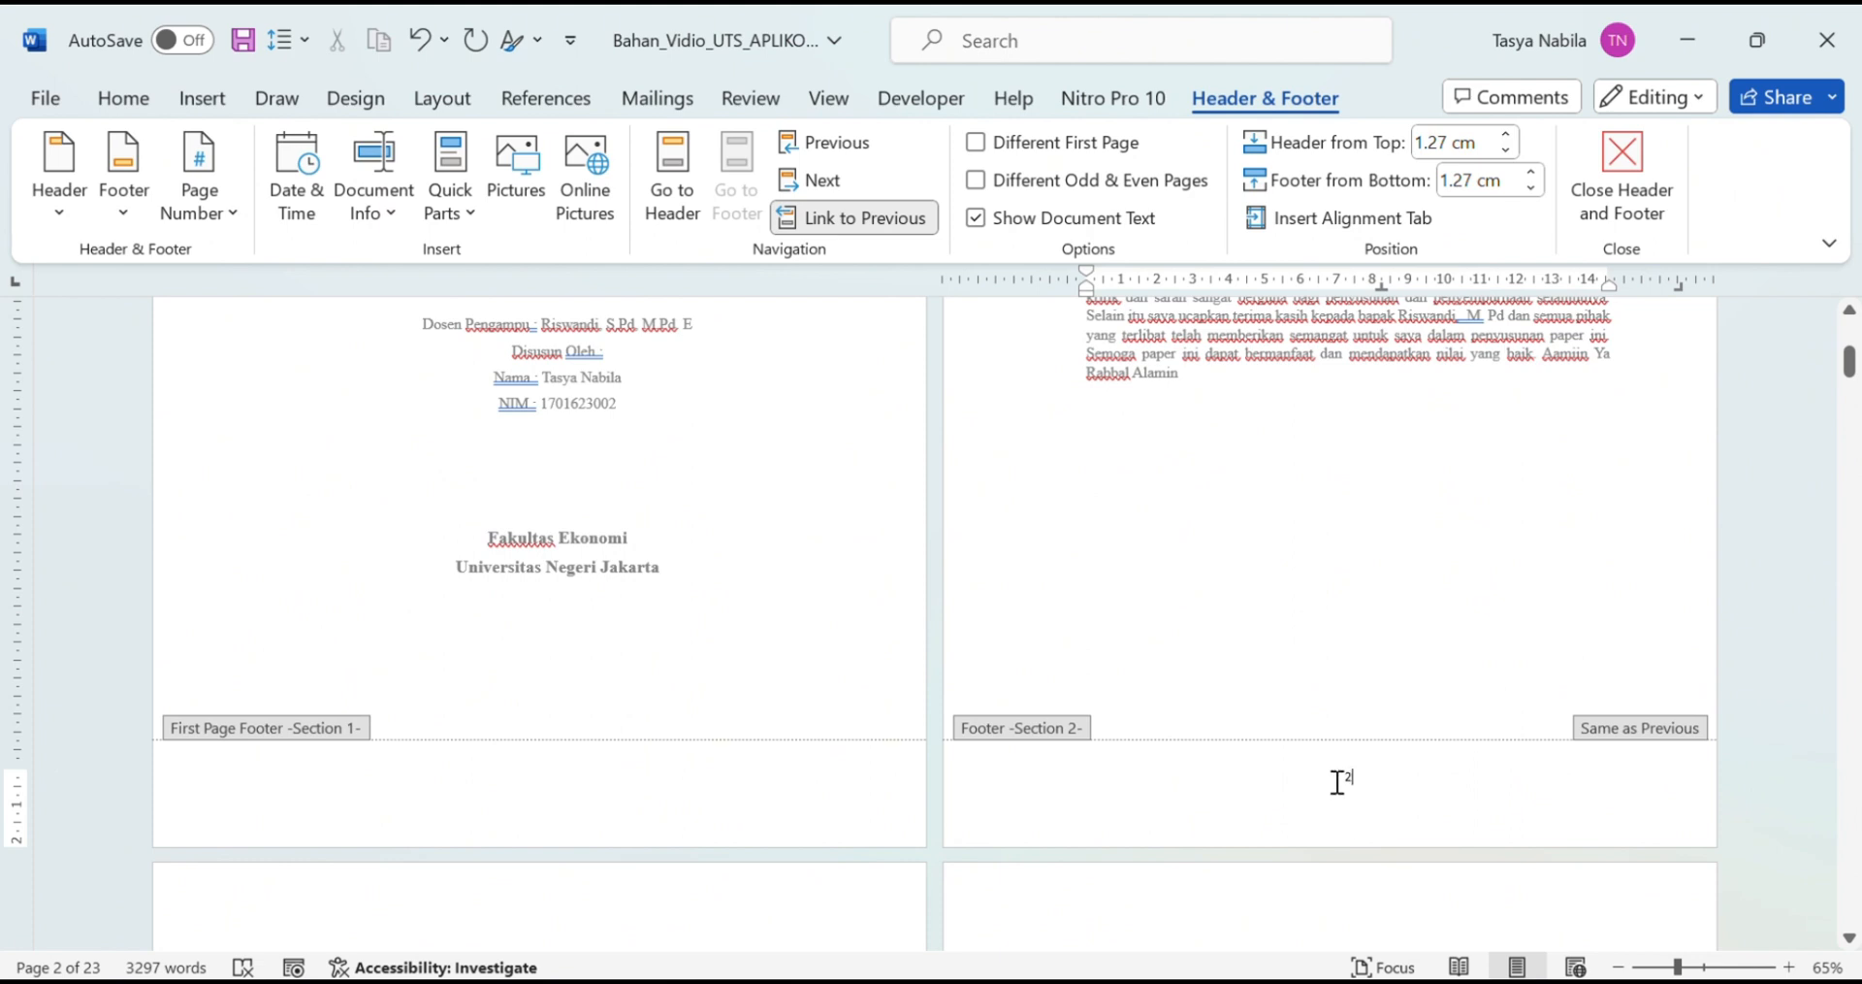
Step: Format Section 2 page numbers as i, ii, iii starting at i, then check the footers
left_click(199, 185)
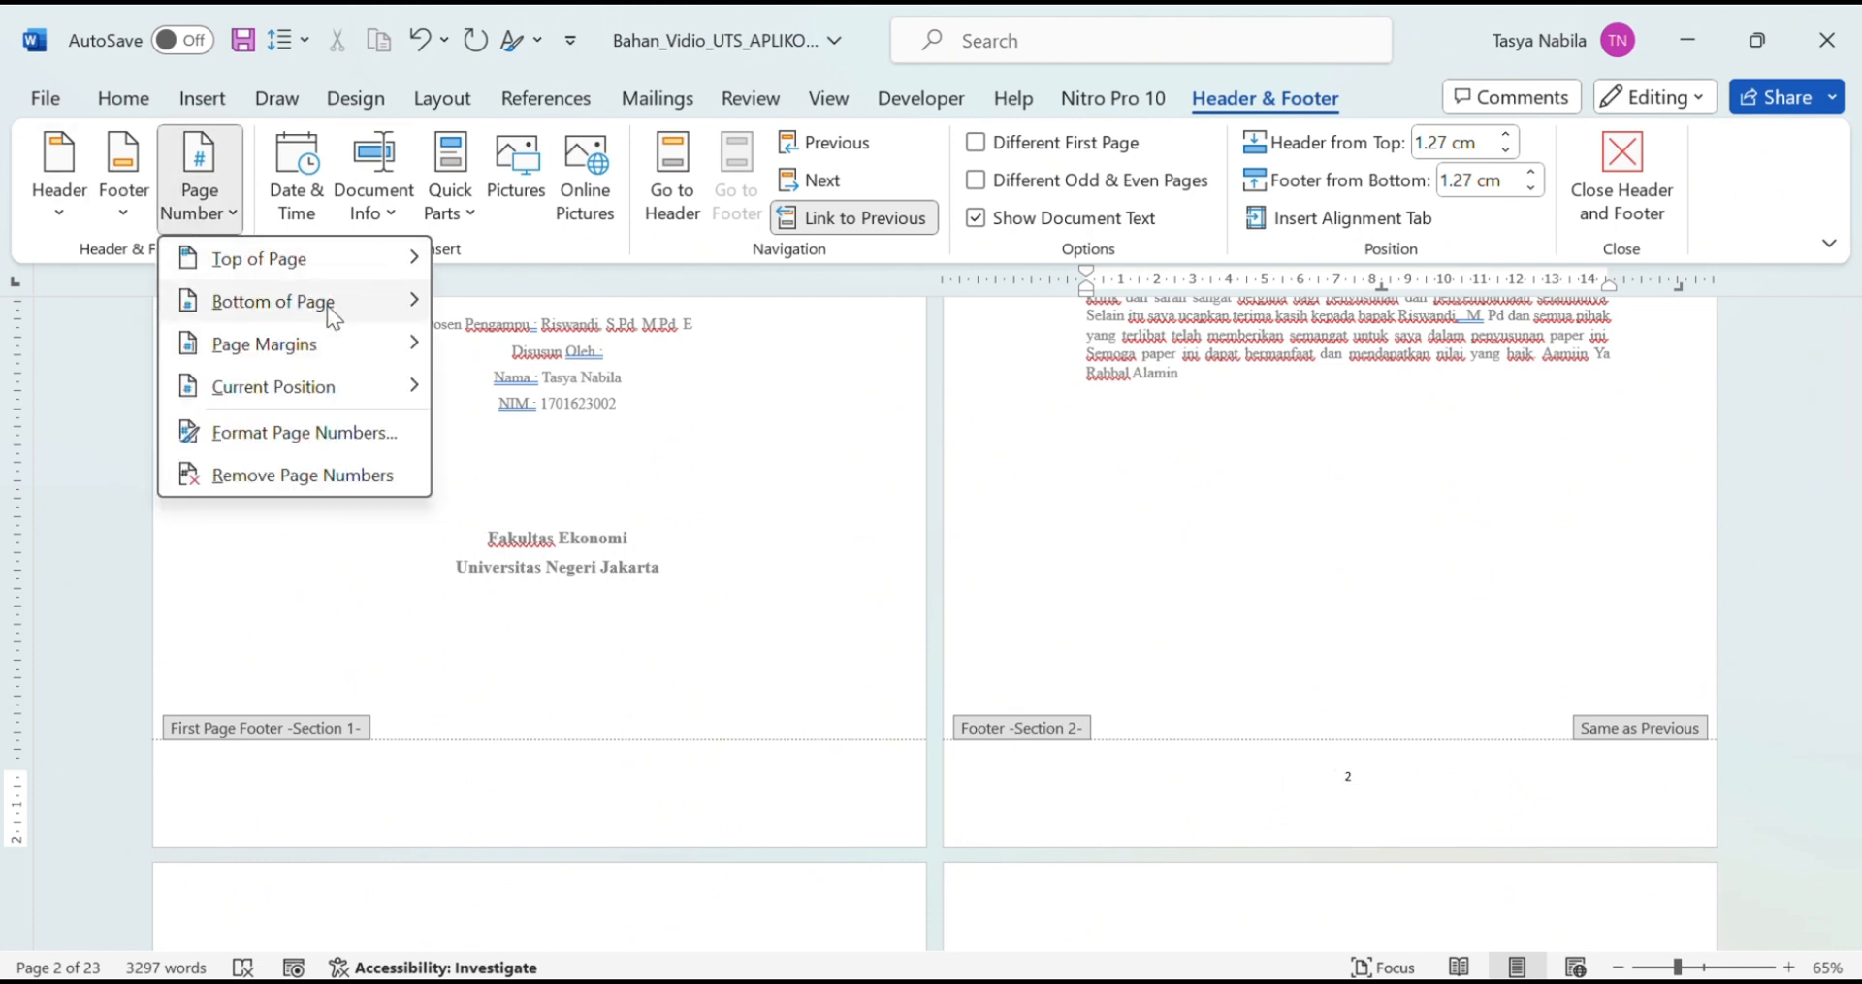
left_click(274, 427)
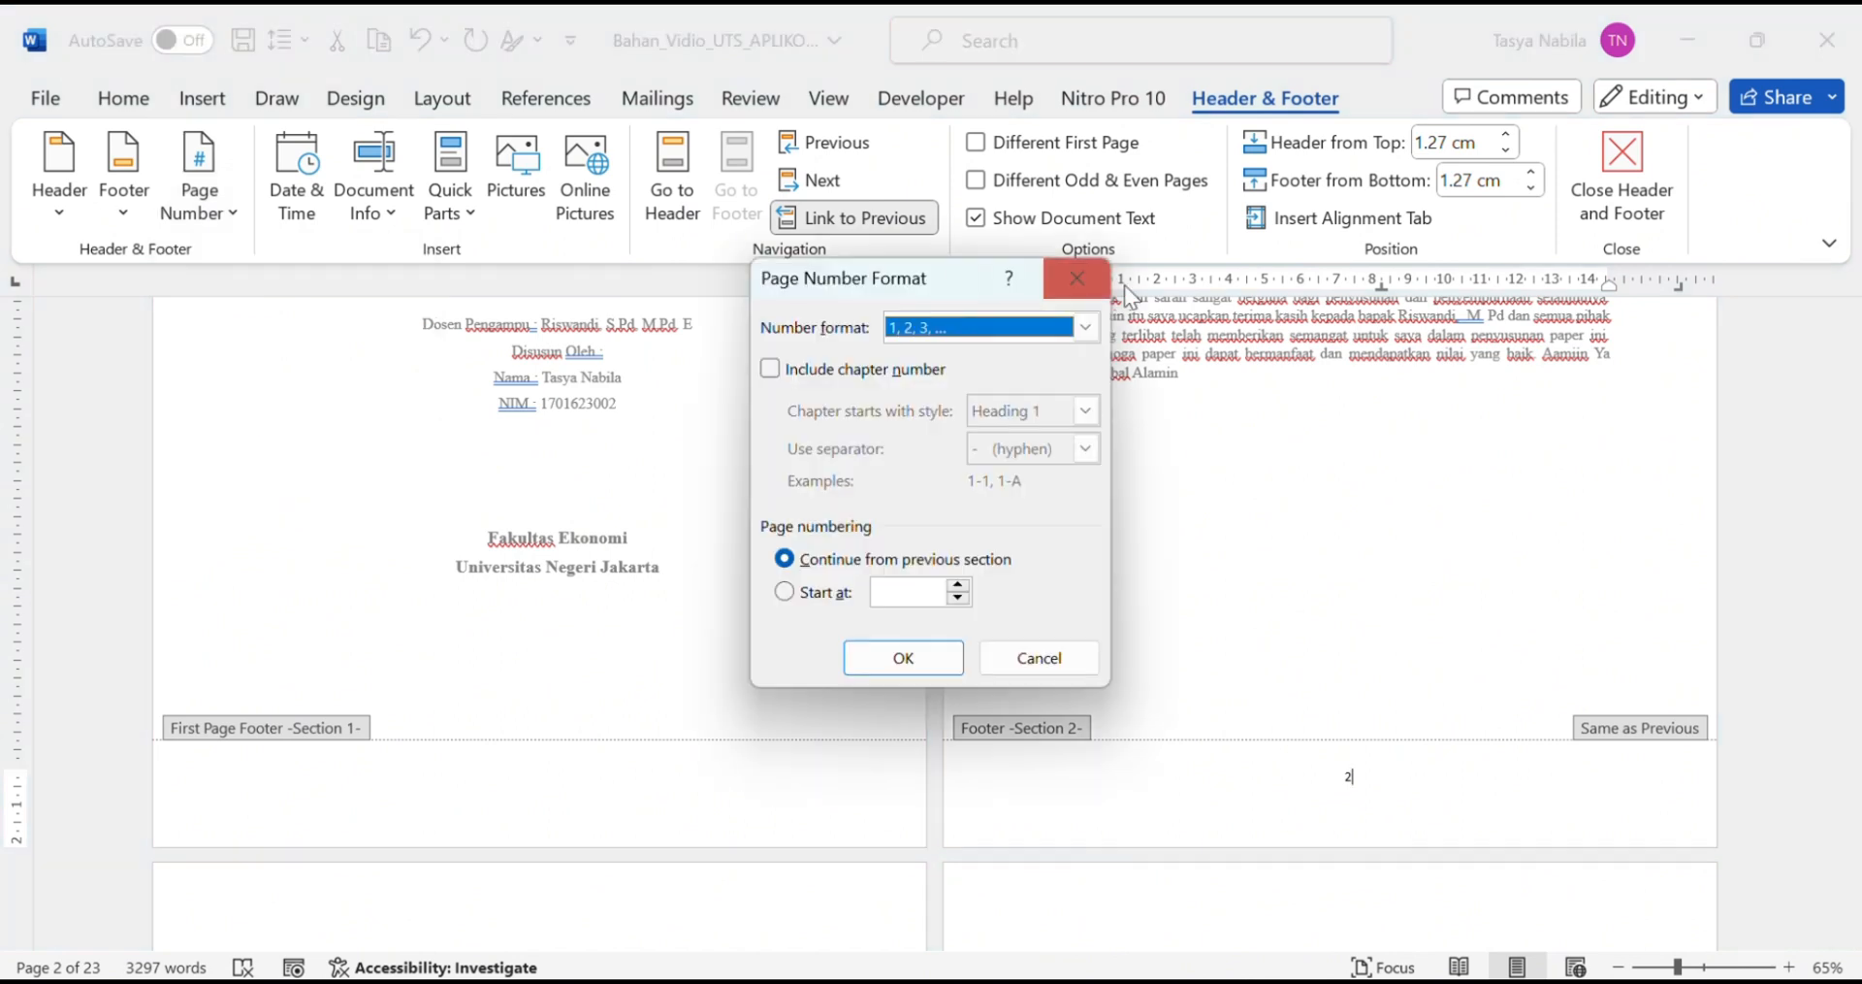
left_click(1087, 327)
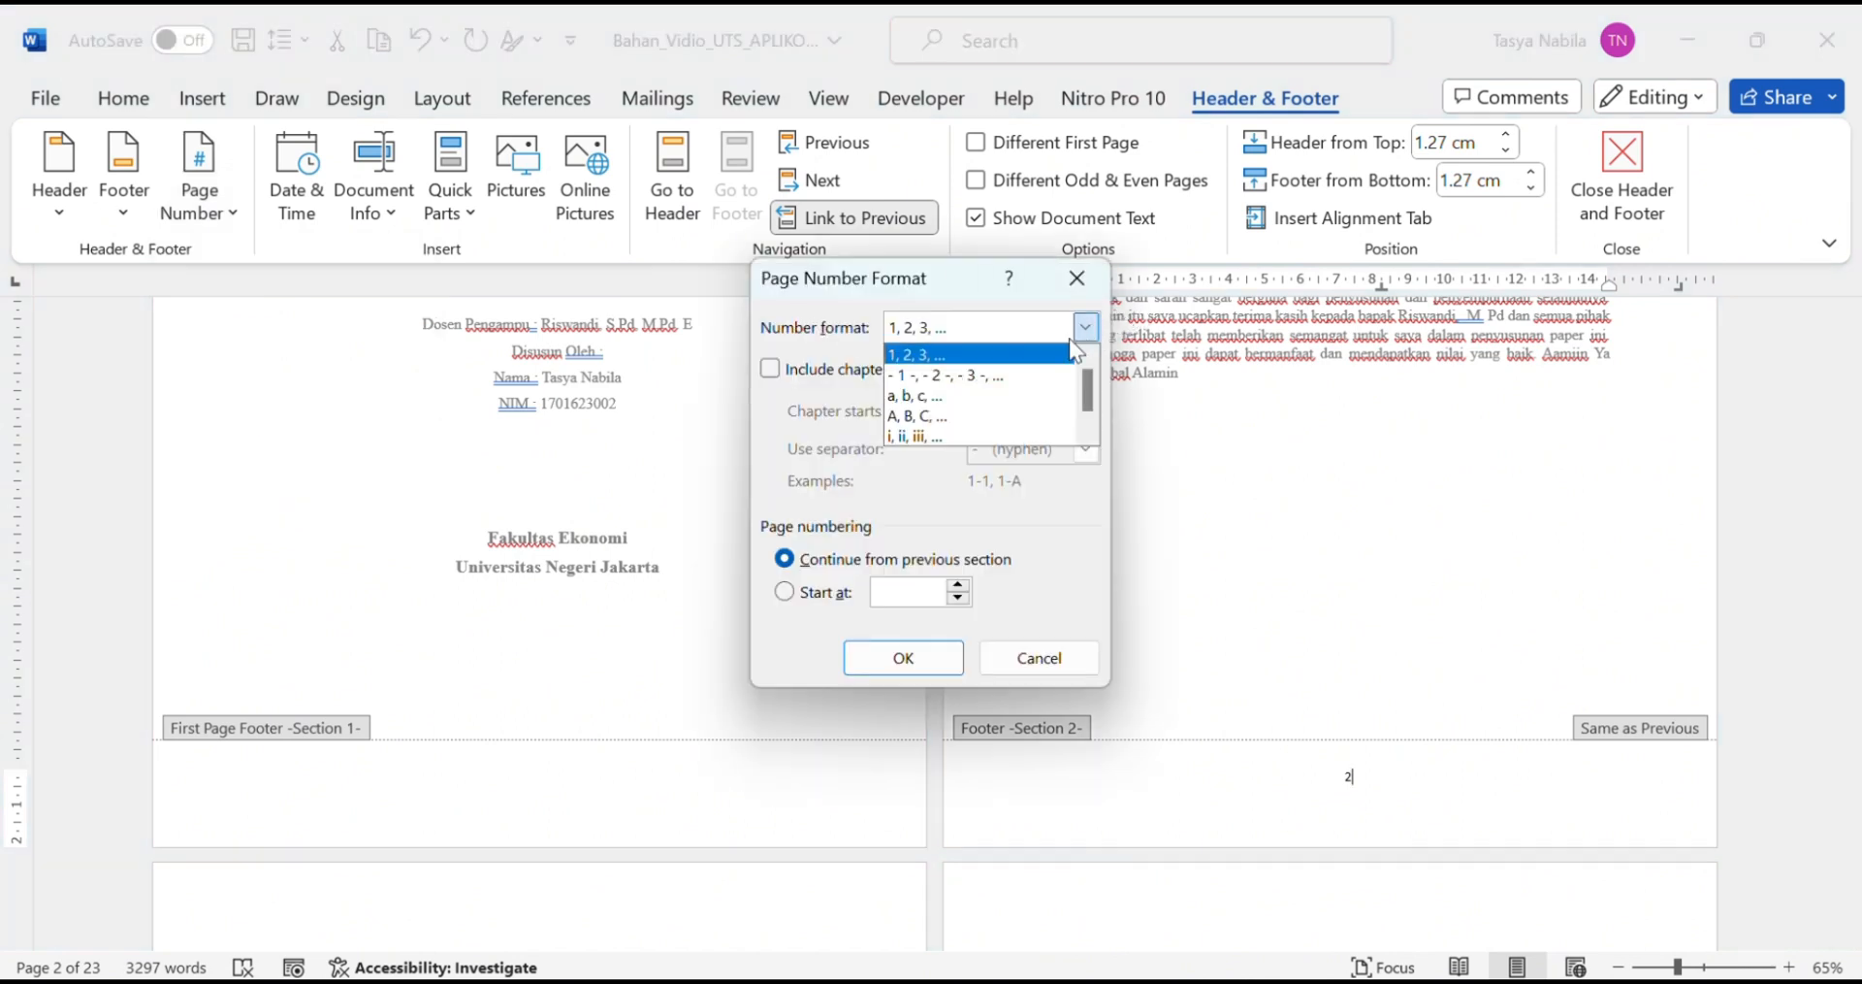
left_click(999, 437)
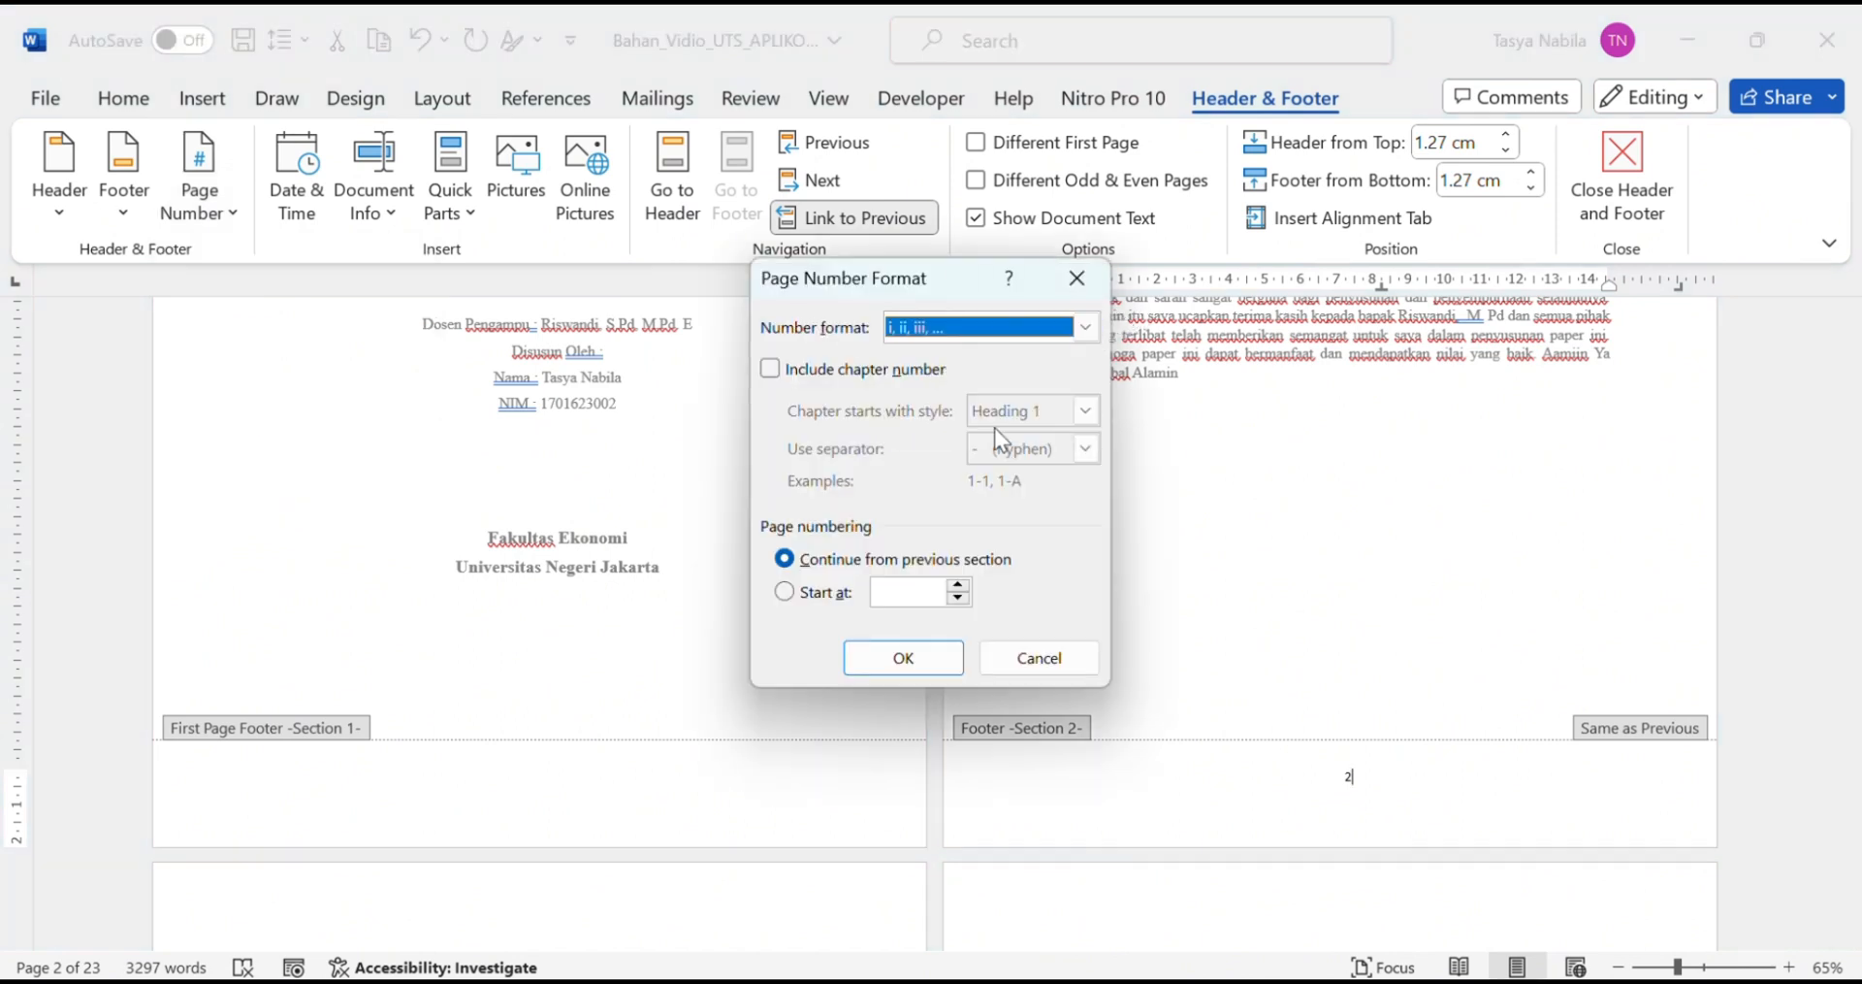
left_click(785, 591)
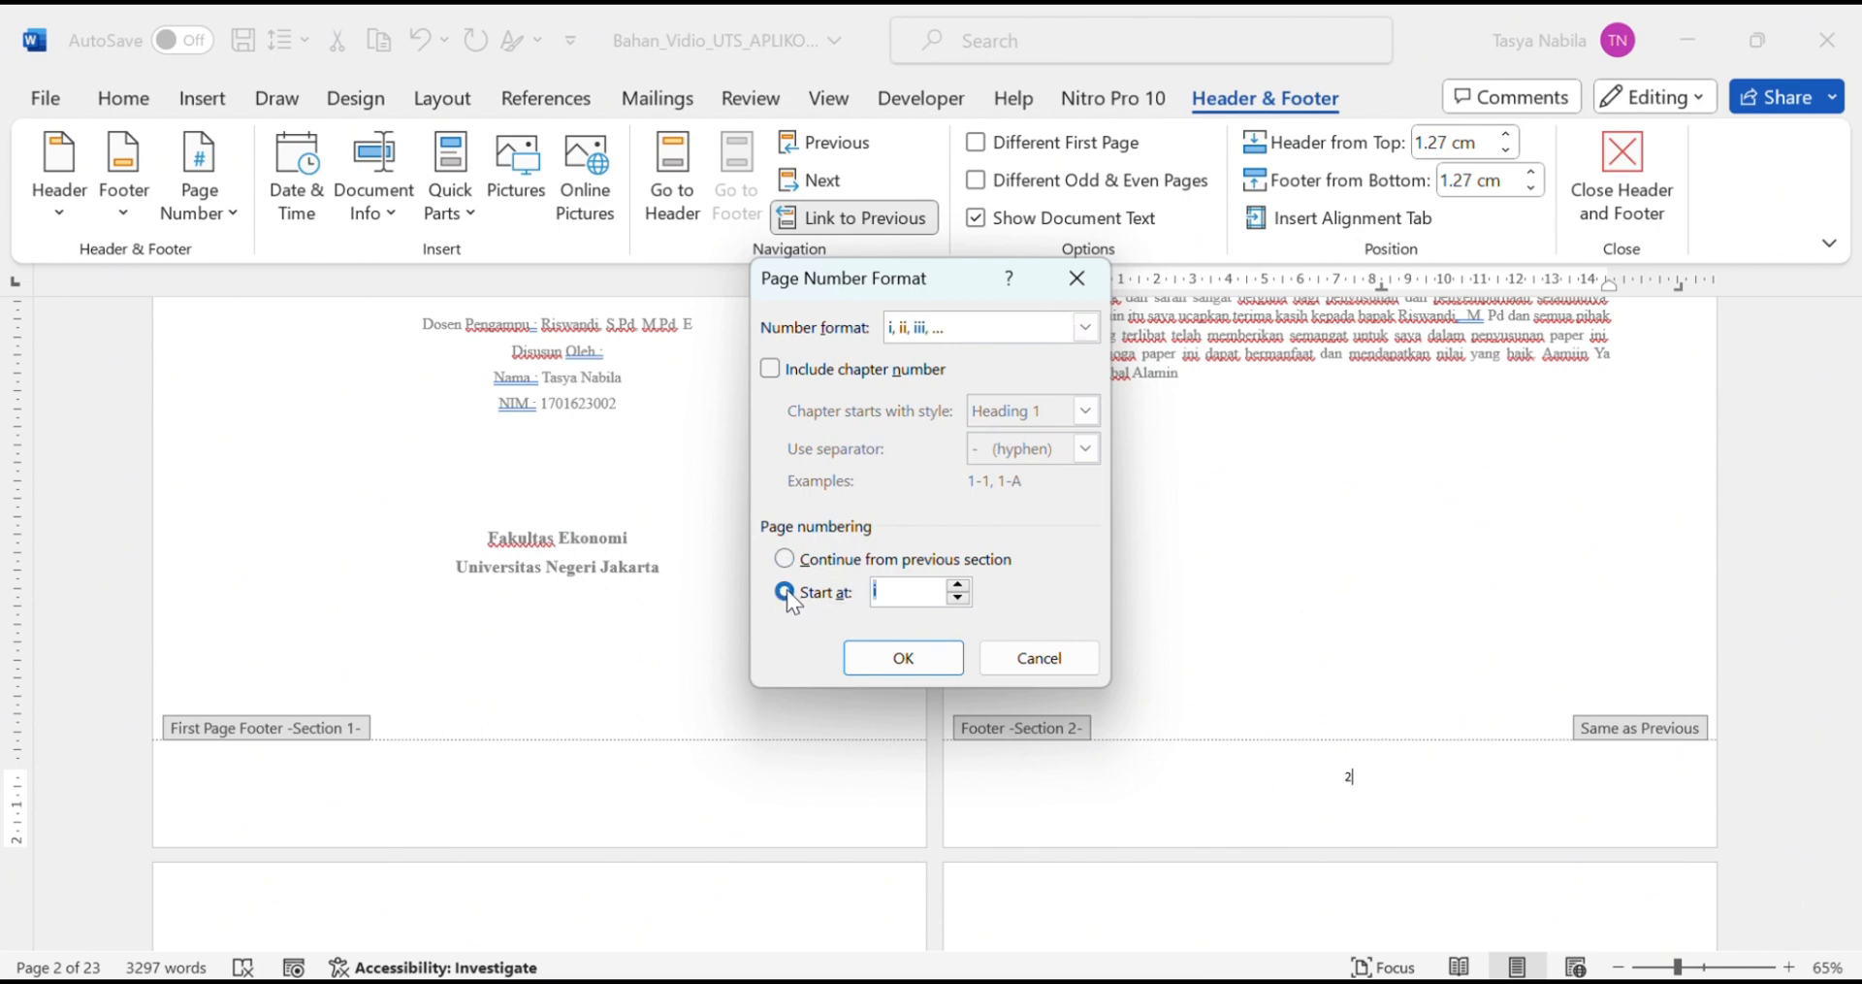
left_click(922, 656)
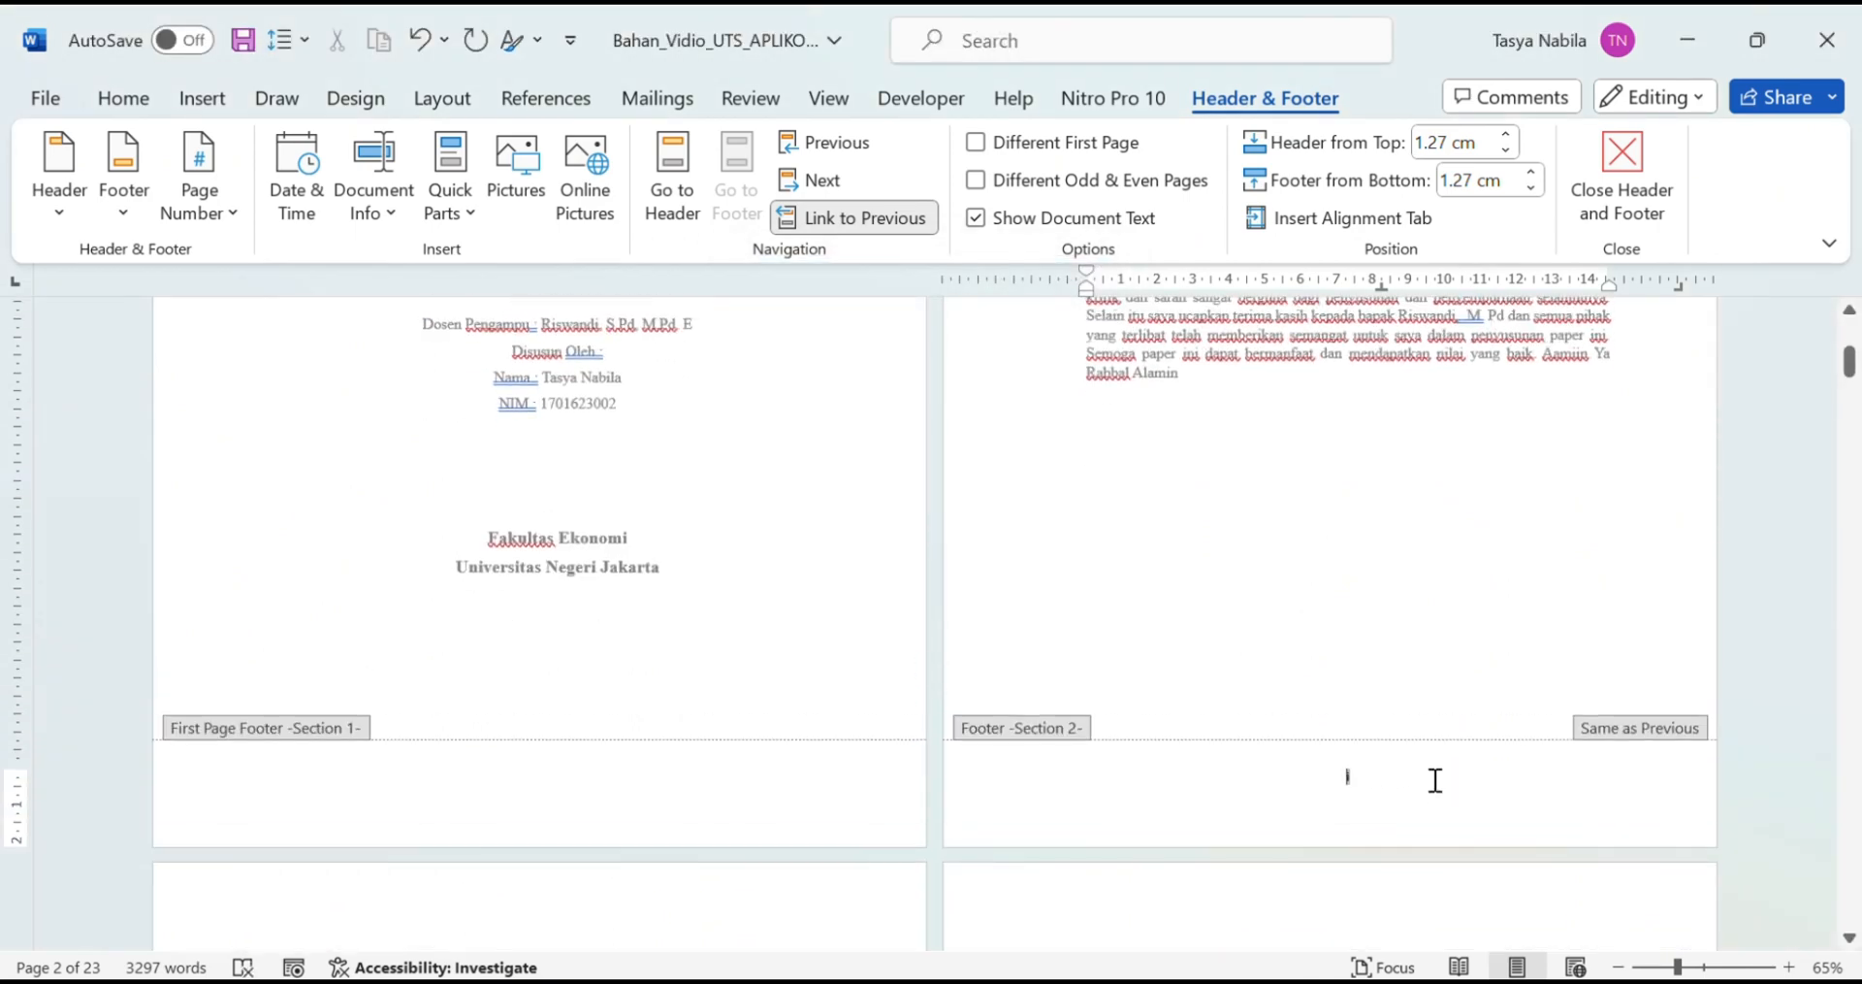
scroll(1435, 780, "down", 10)
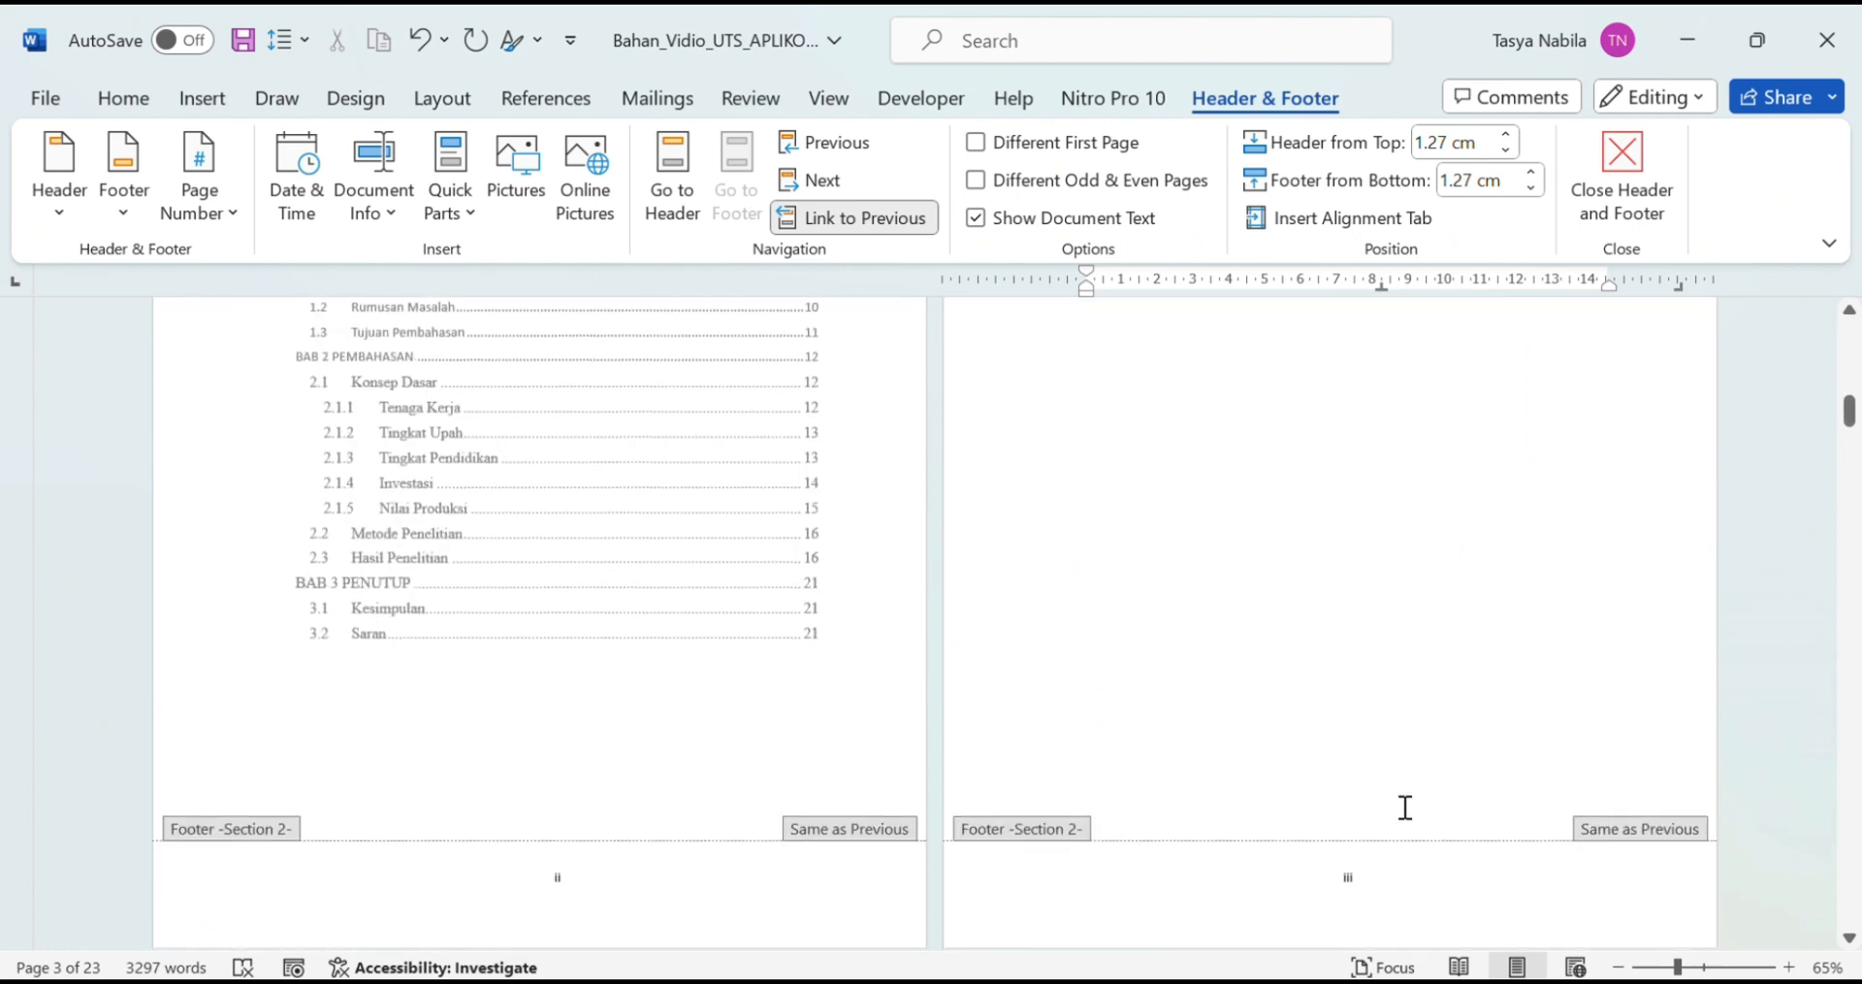
scroll(1406, 807, "down", 10)
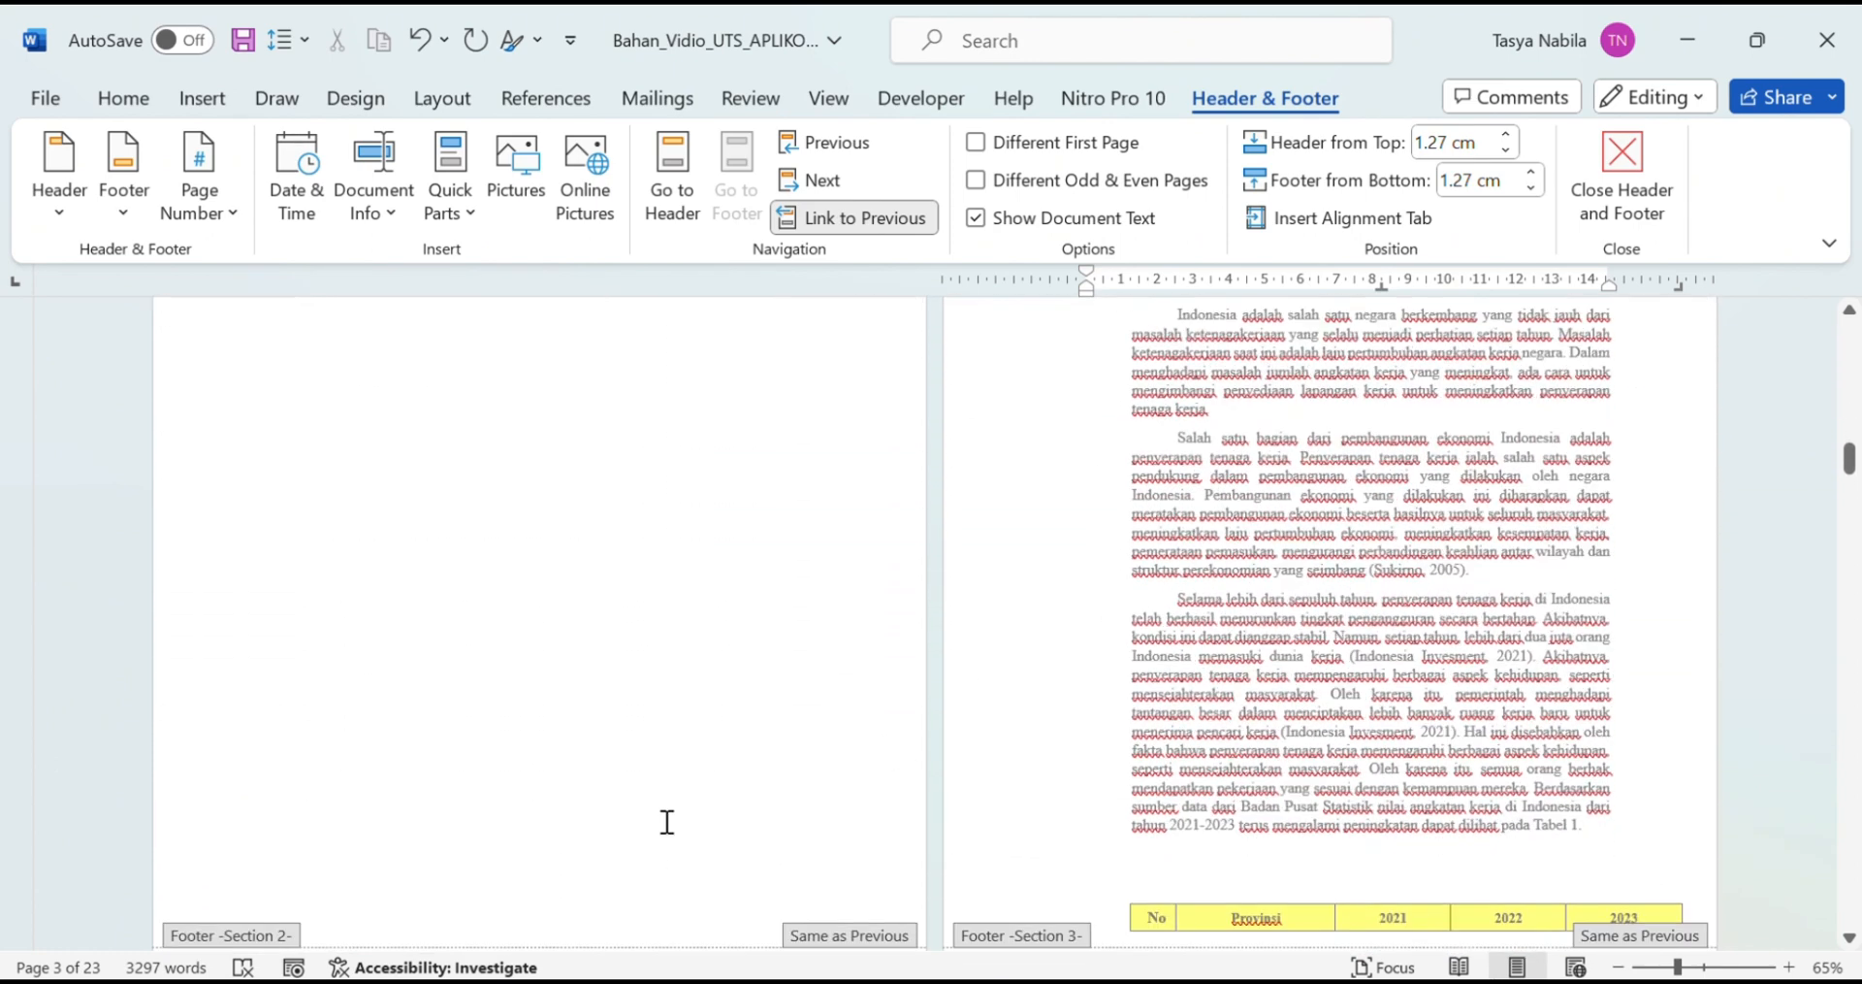
scroll(667, 822, "down", 5)
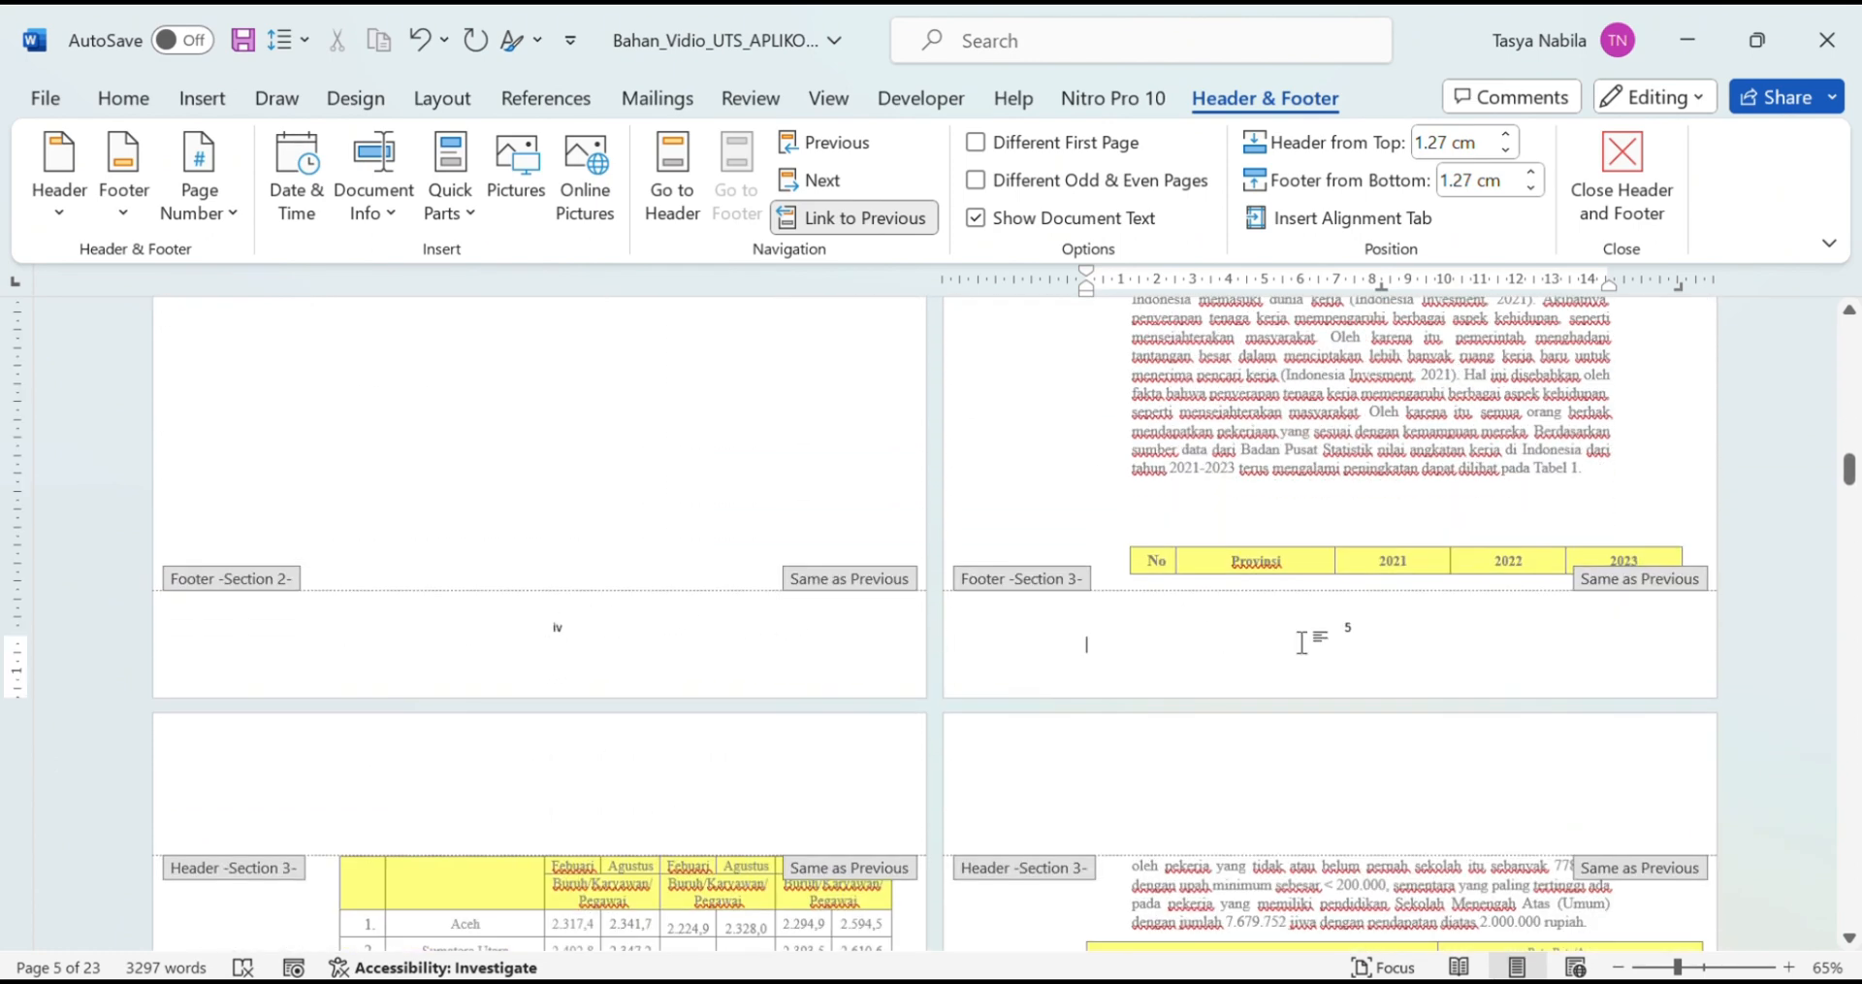
scroll(1587, 708, "up", 5)
scroll(1587, 704, "down", 7)
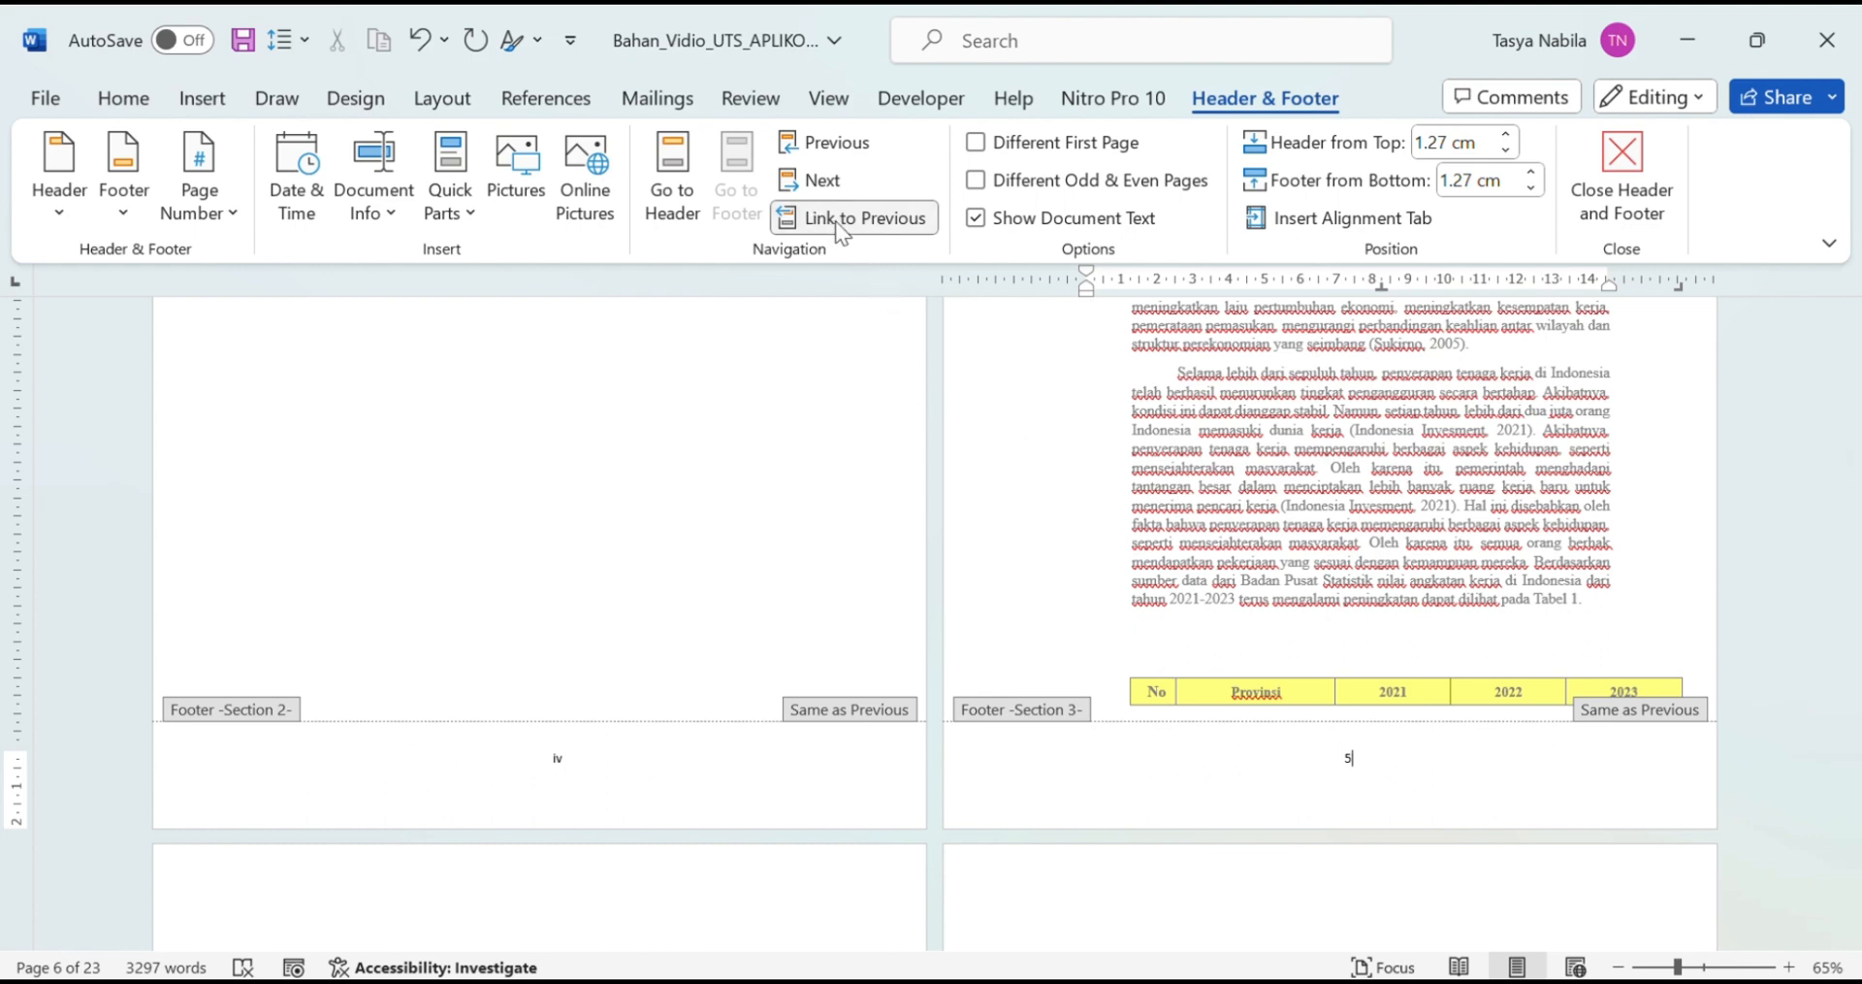
Step: Unlink Section 3's footer and header from the previous section and give its first page a separate header
left_click(892, 217)
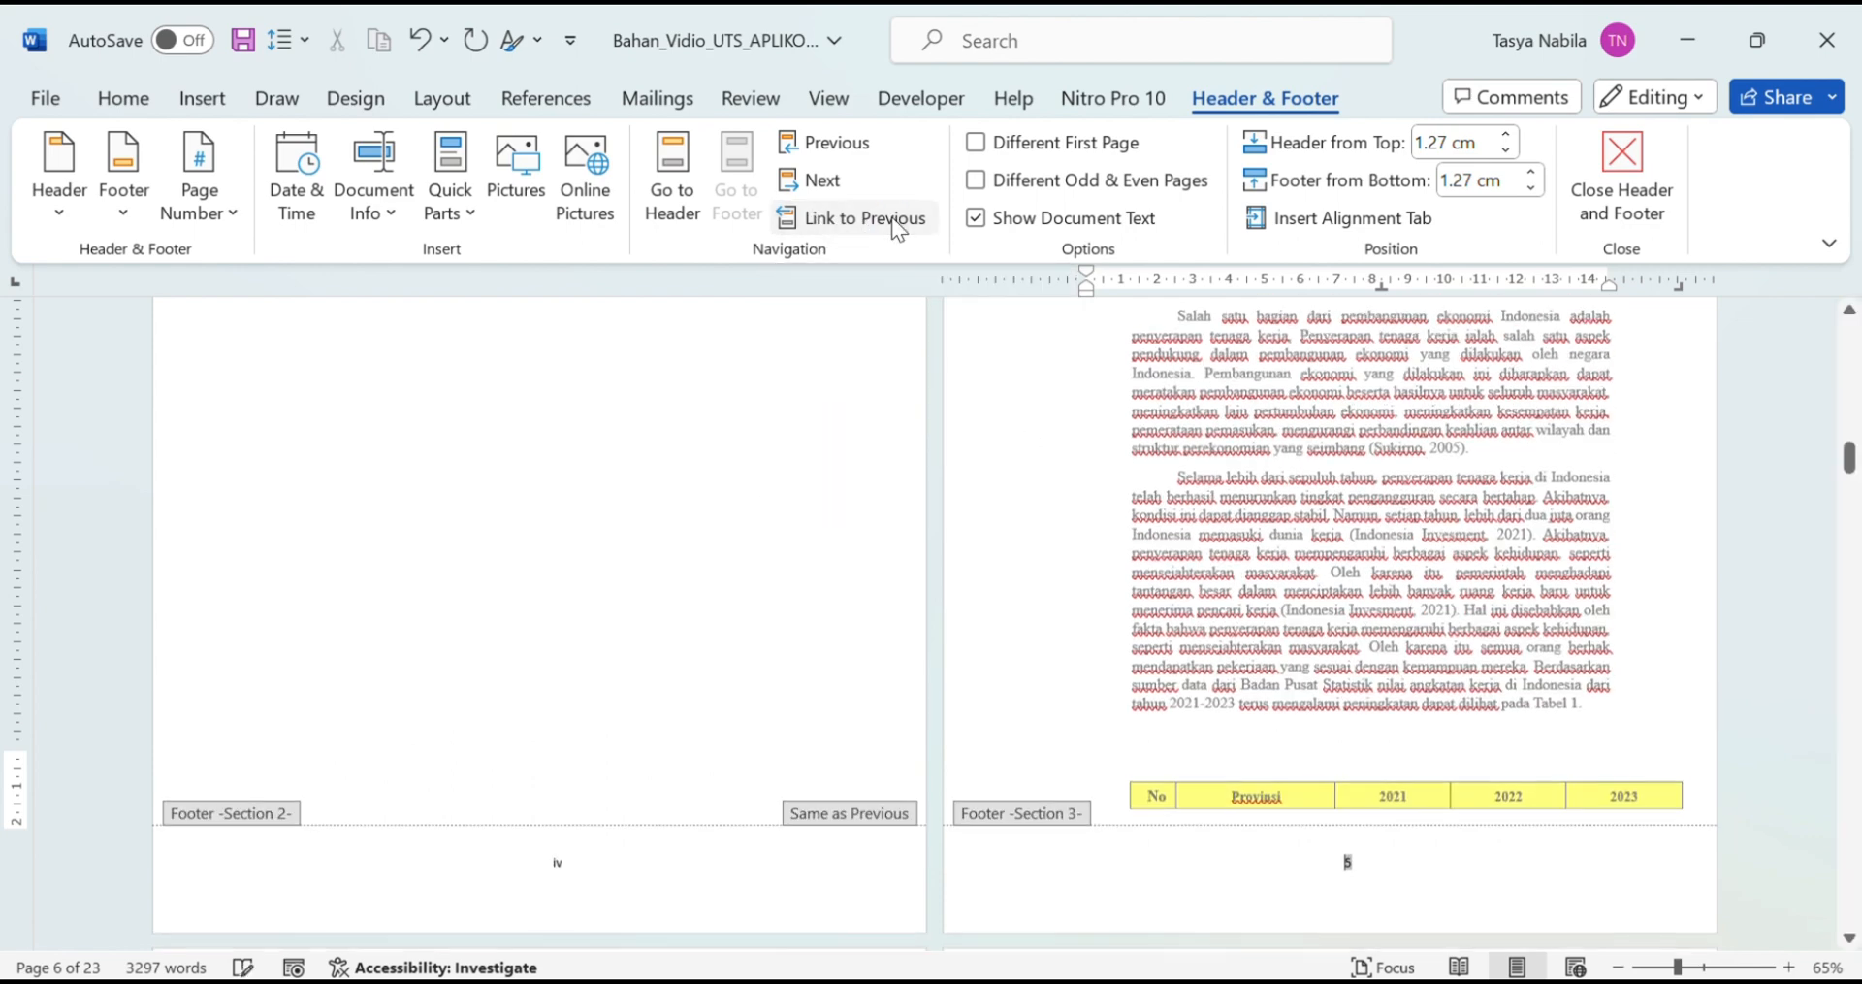
scroll(1496, 566, "up", 5)
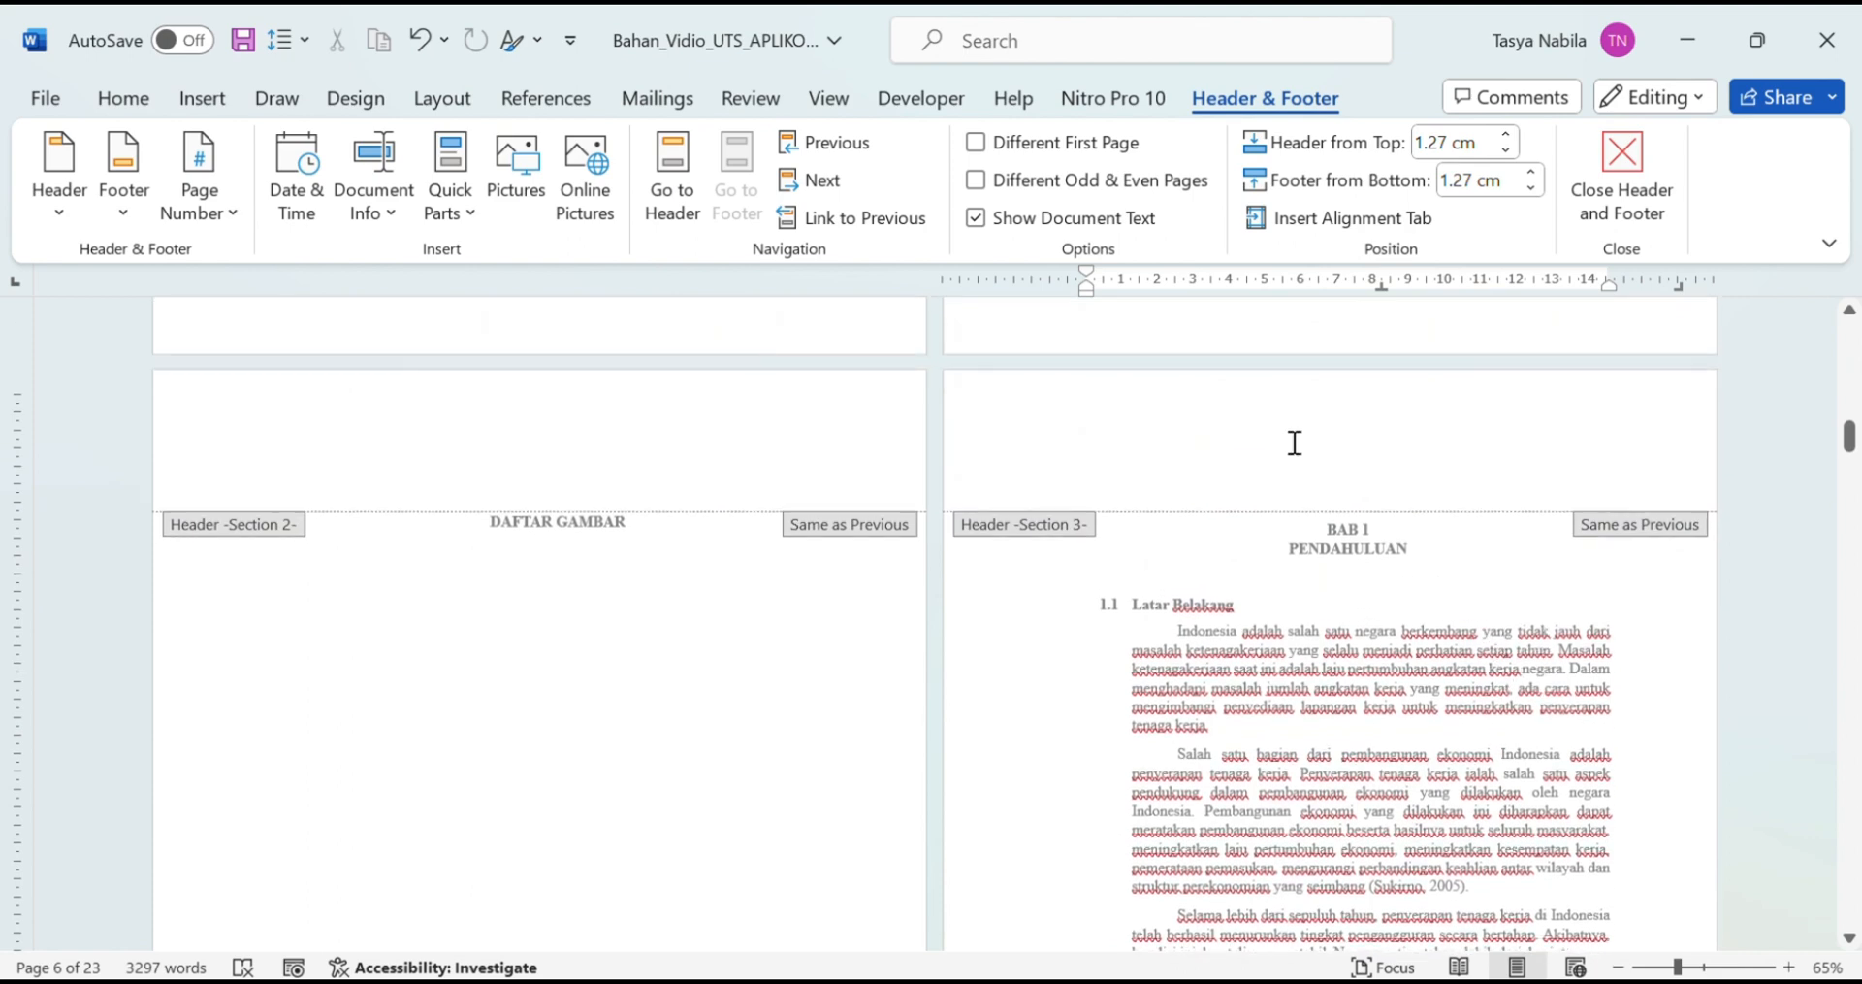
left_click(1293, 451)
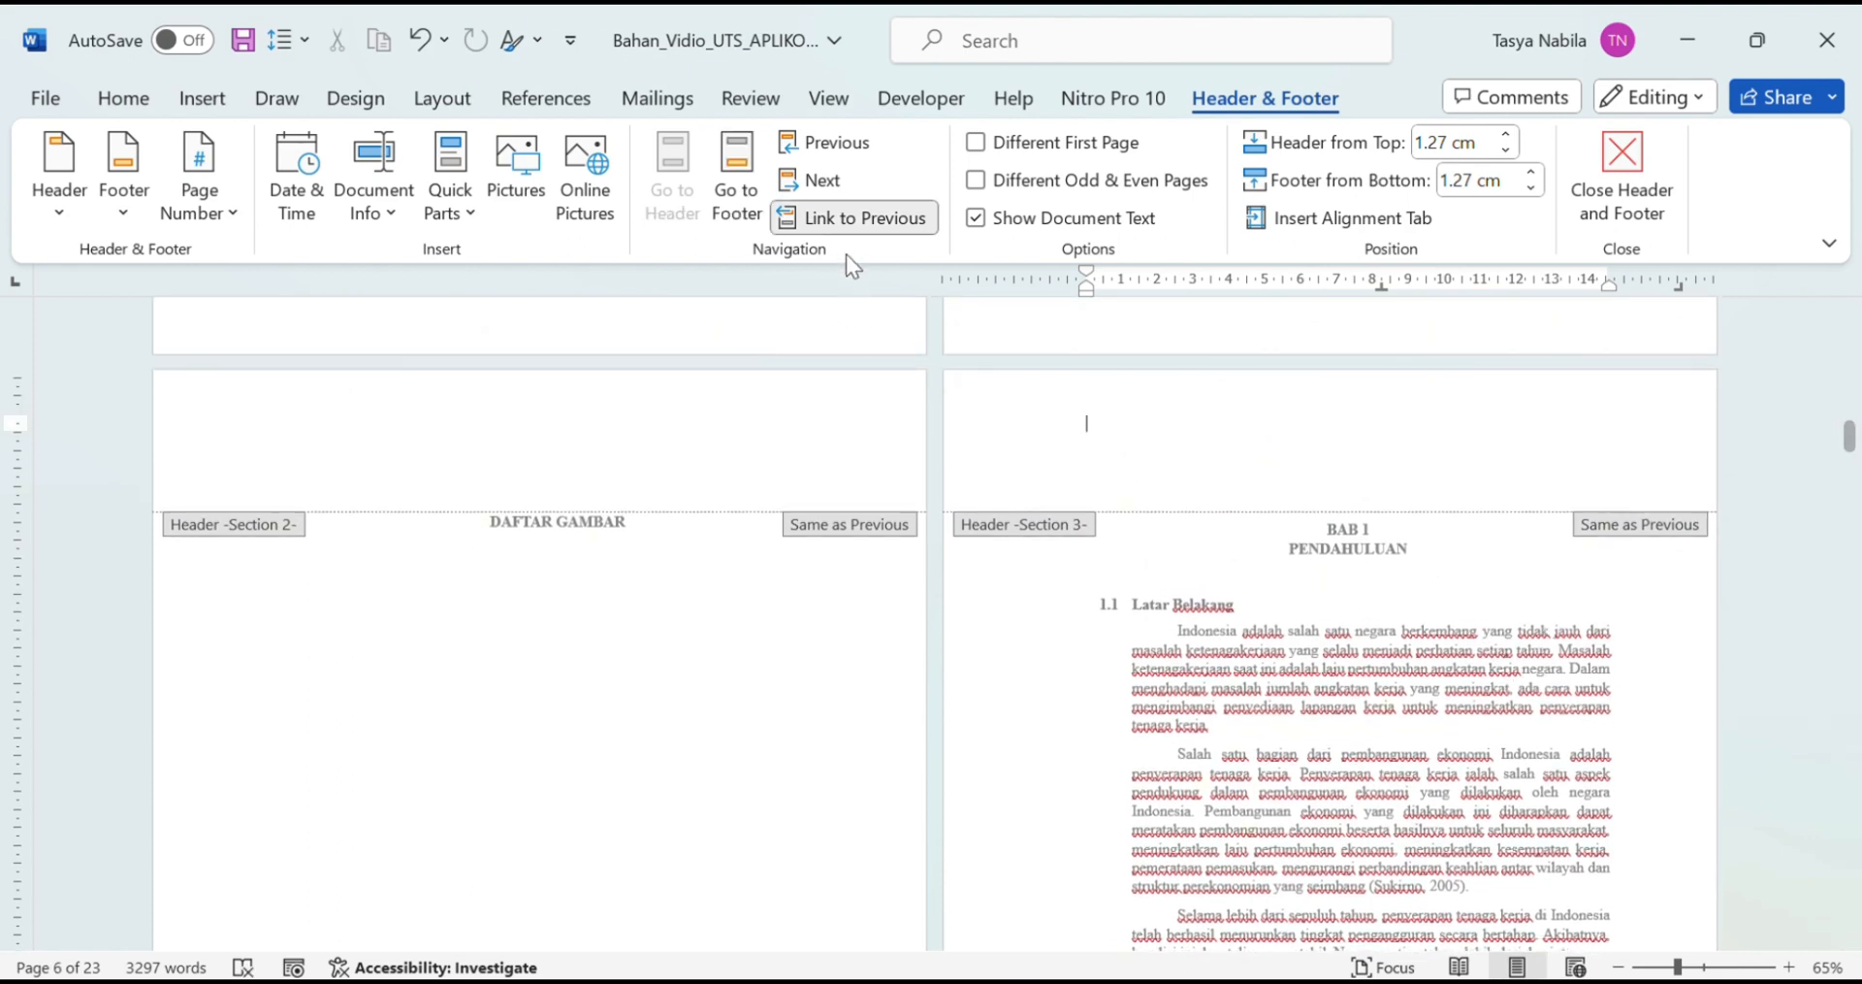
left_click(845, 229)
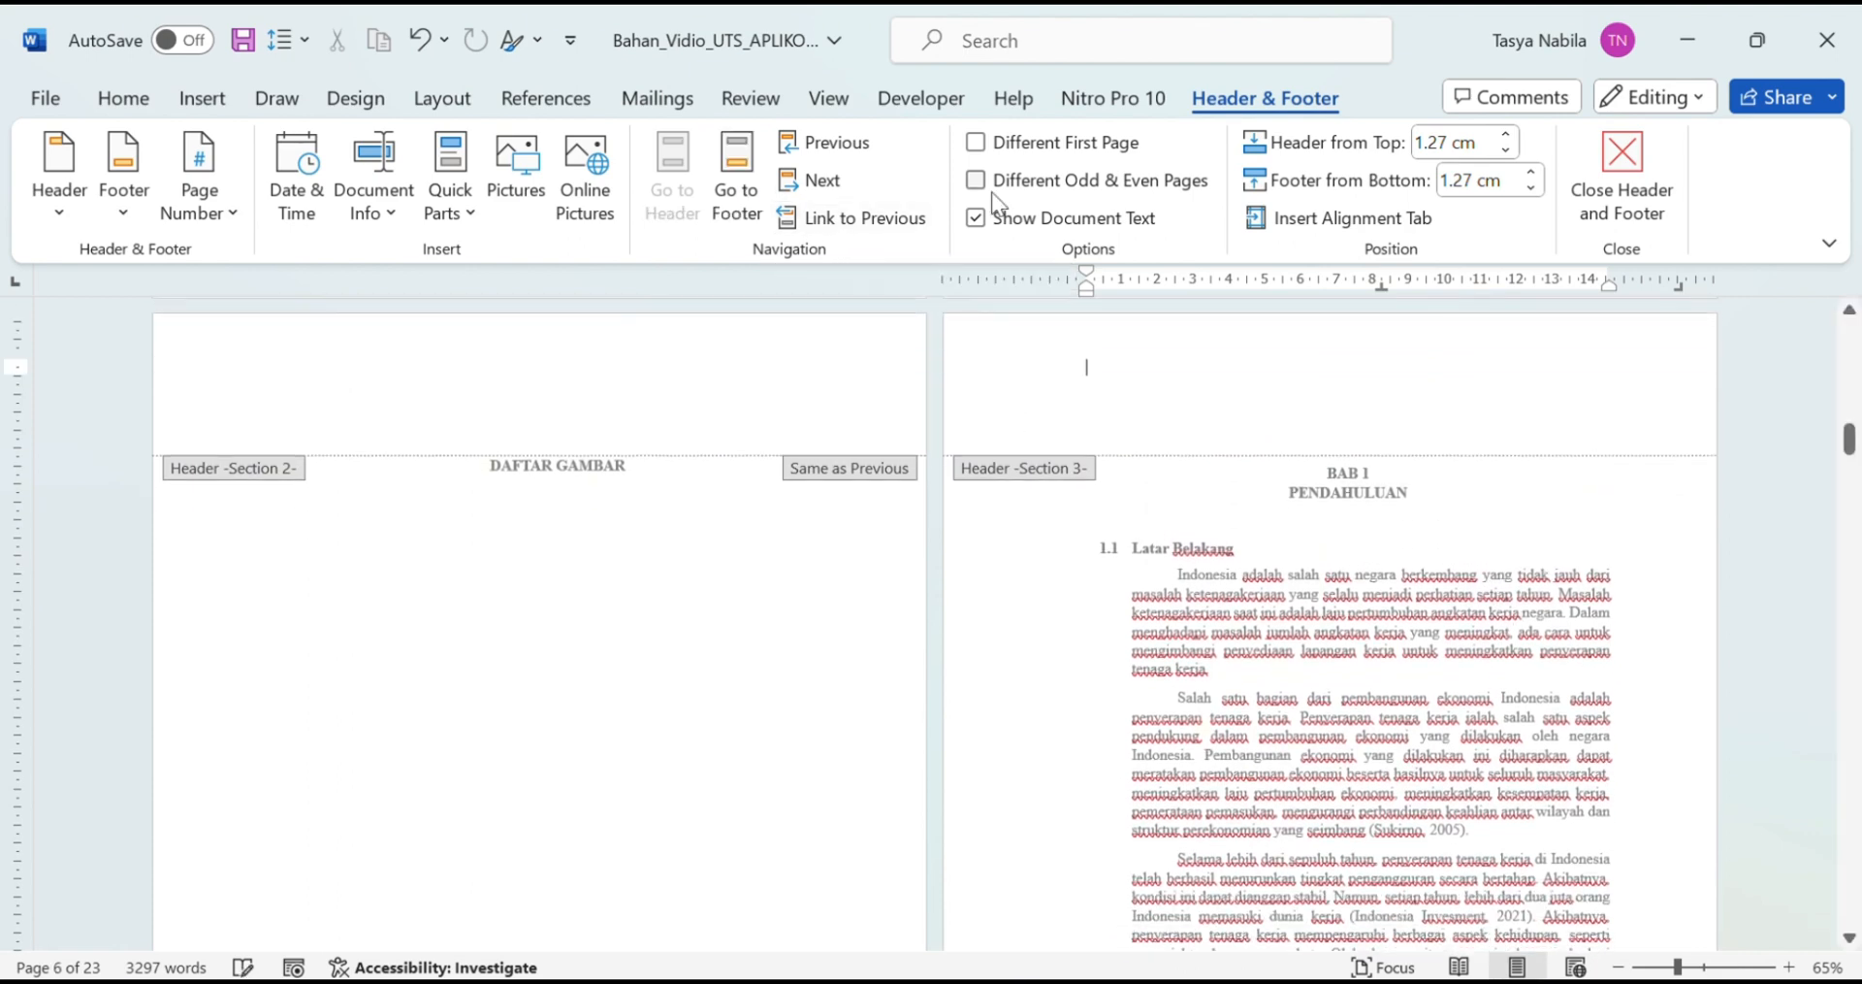
left_click(975, 142)
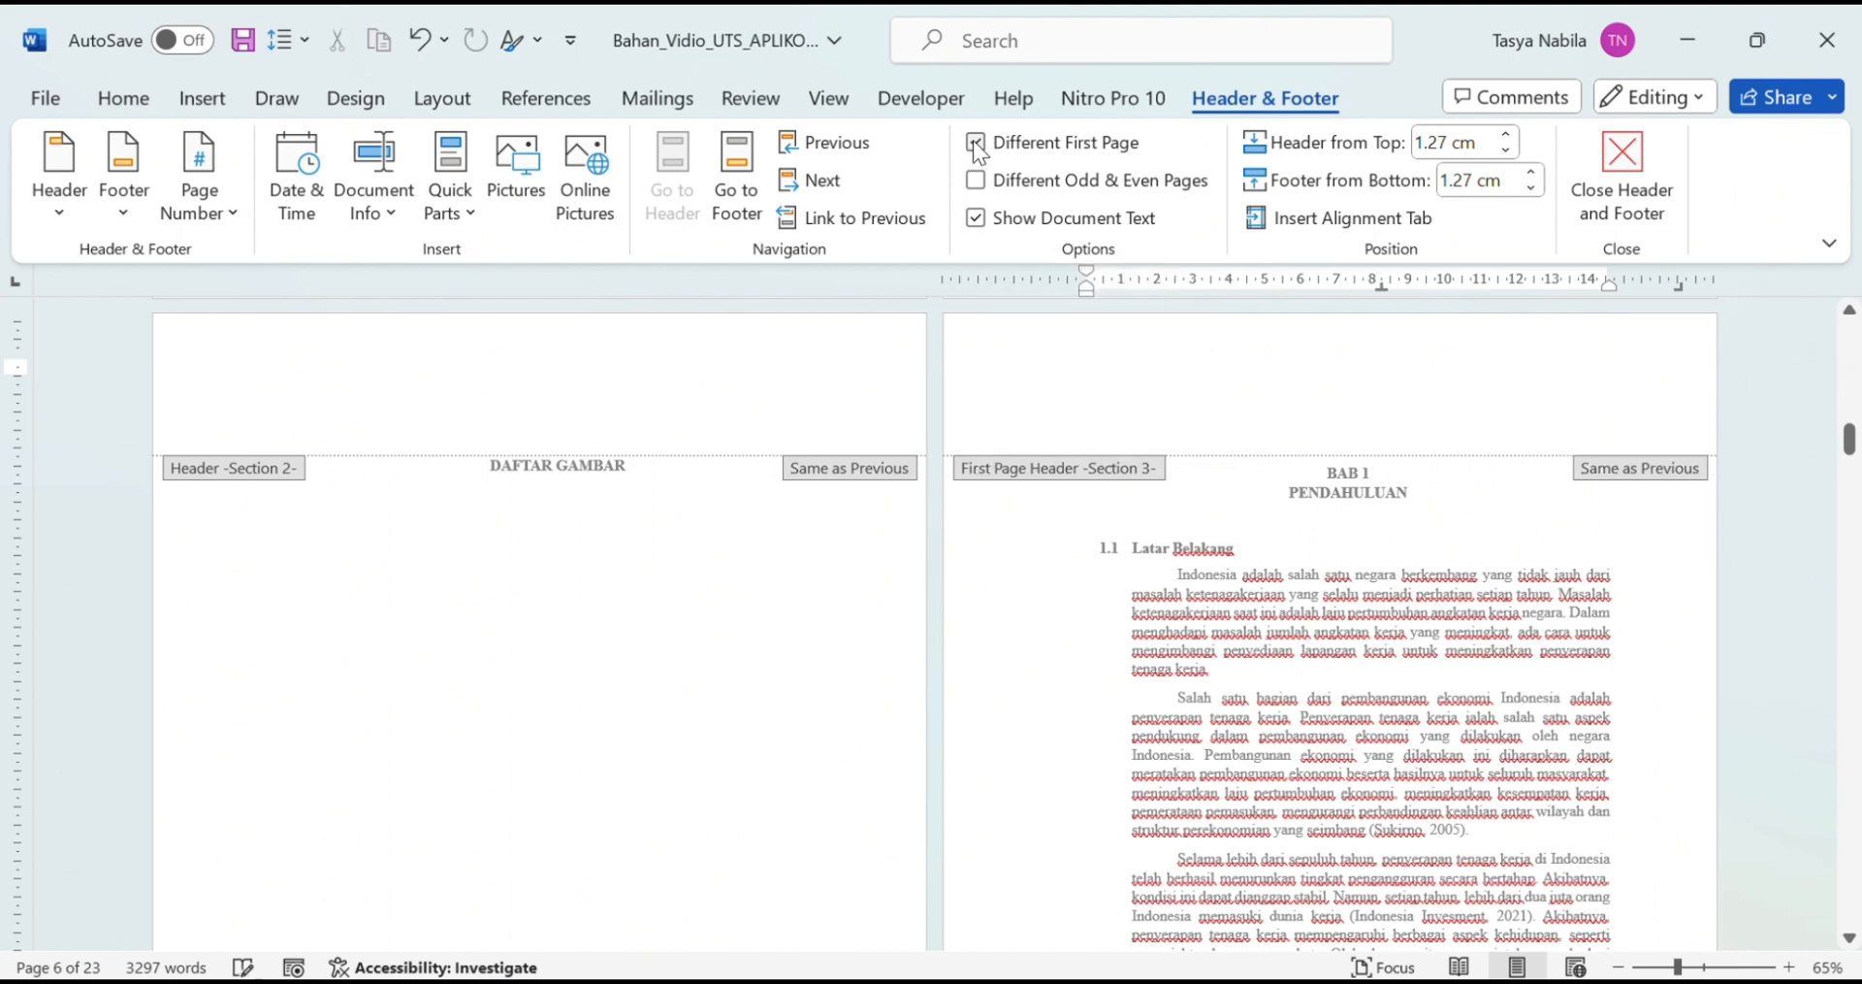
scroll(1290, 575, "down", 10)
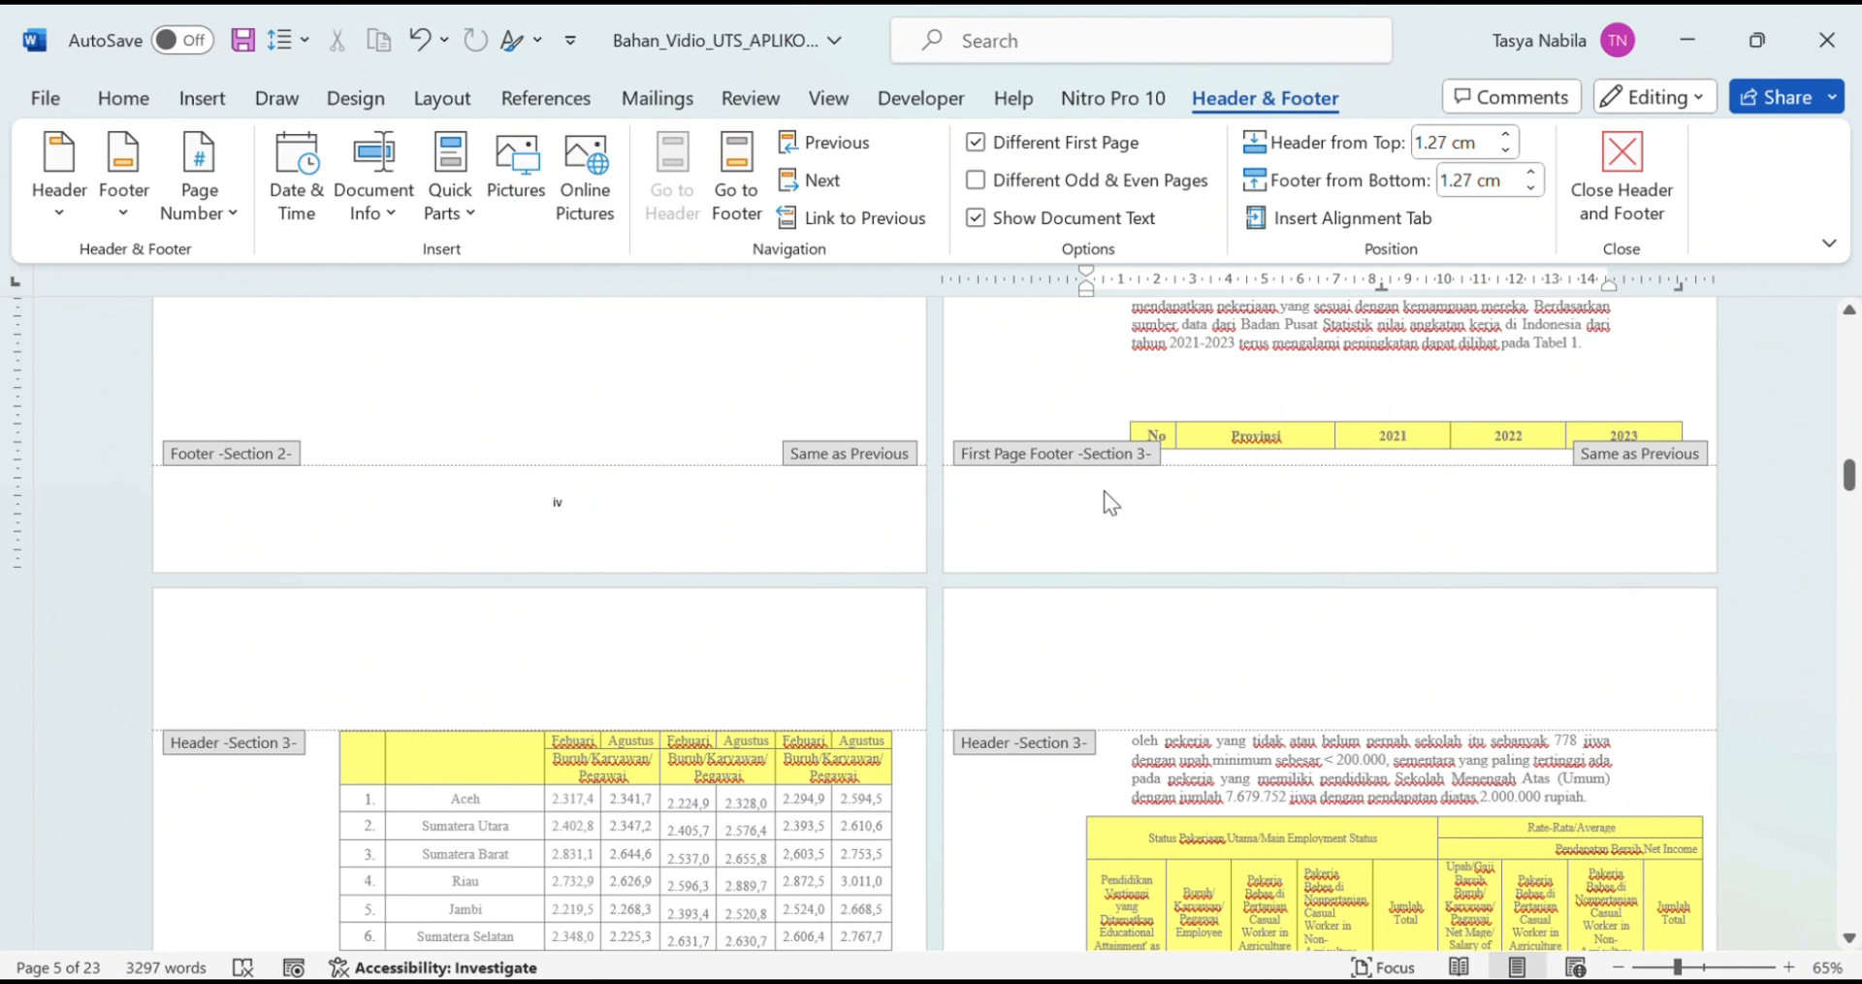
Step: Insert a centred page number in the Section 3 footer
left_click(202, 214)
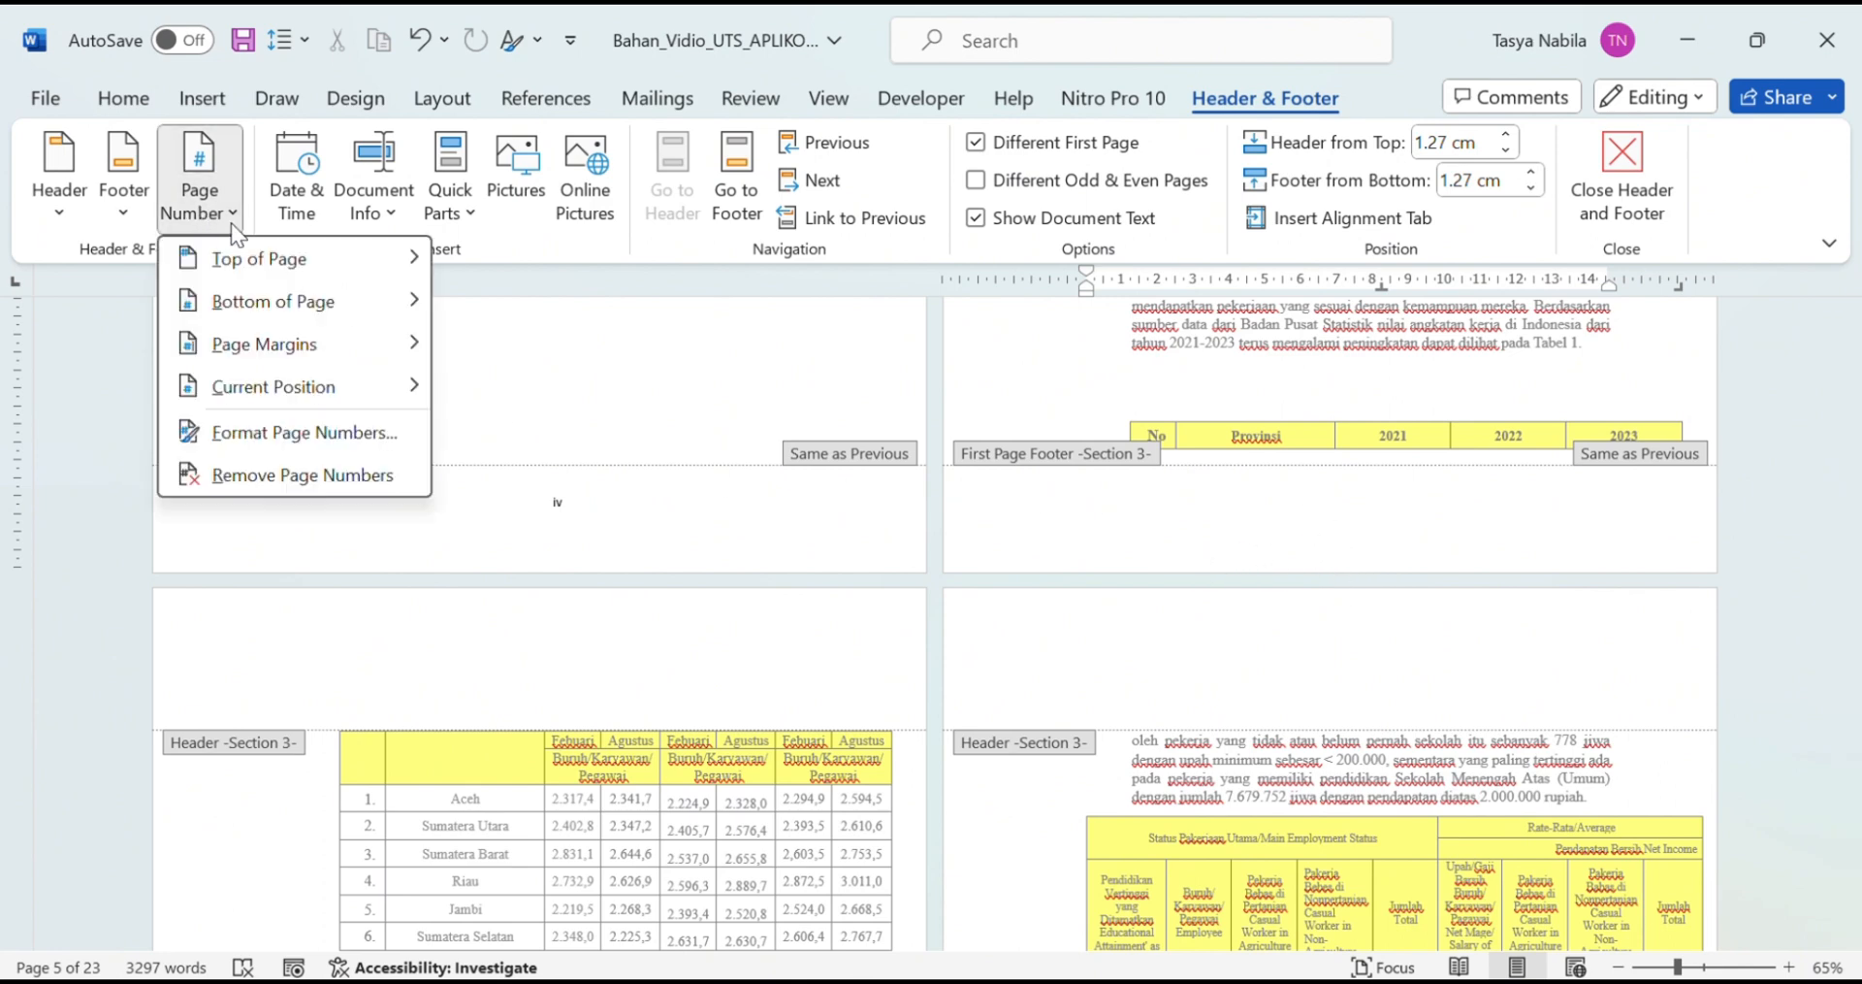
mouse_move(271, 309)
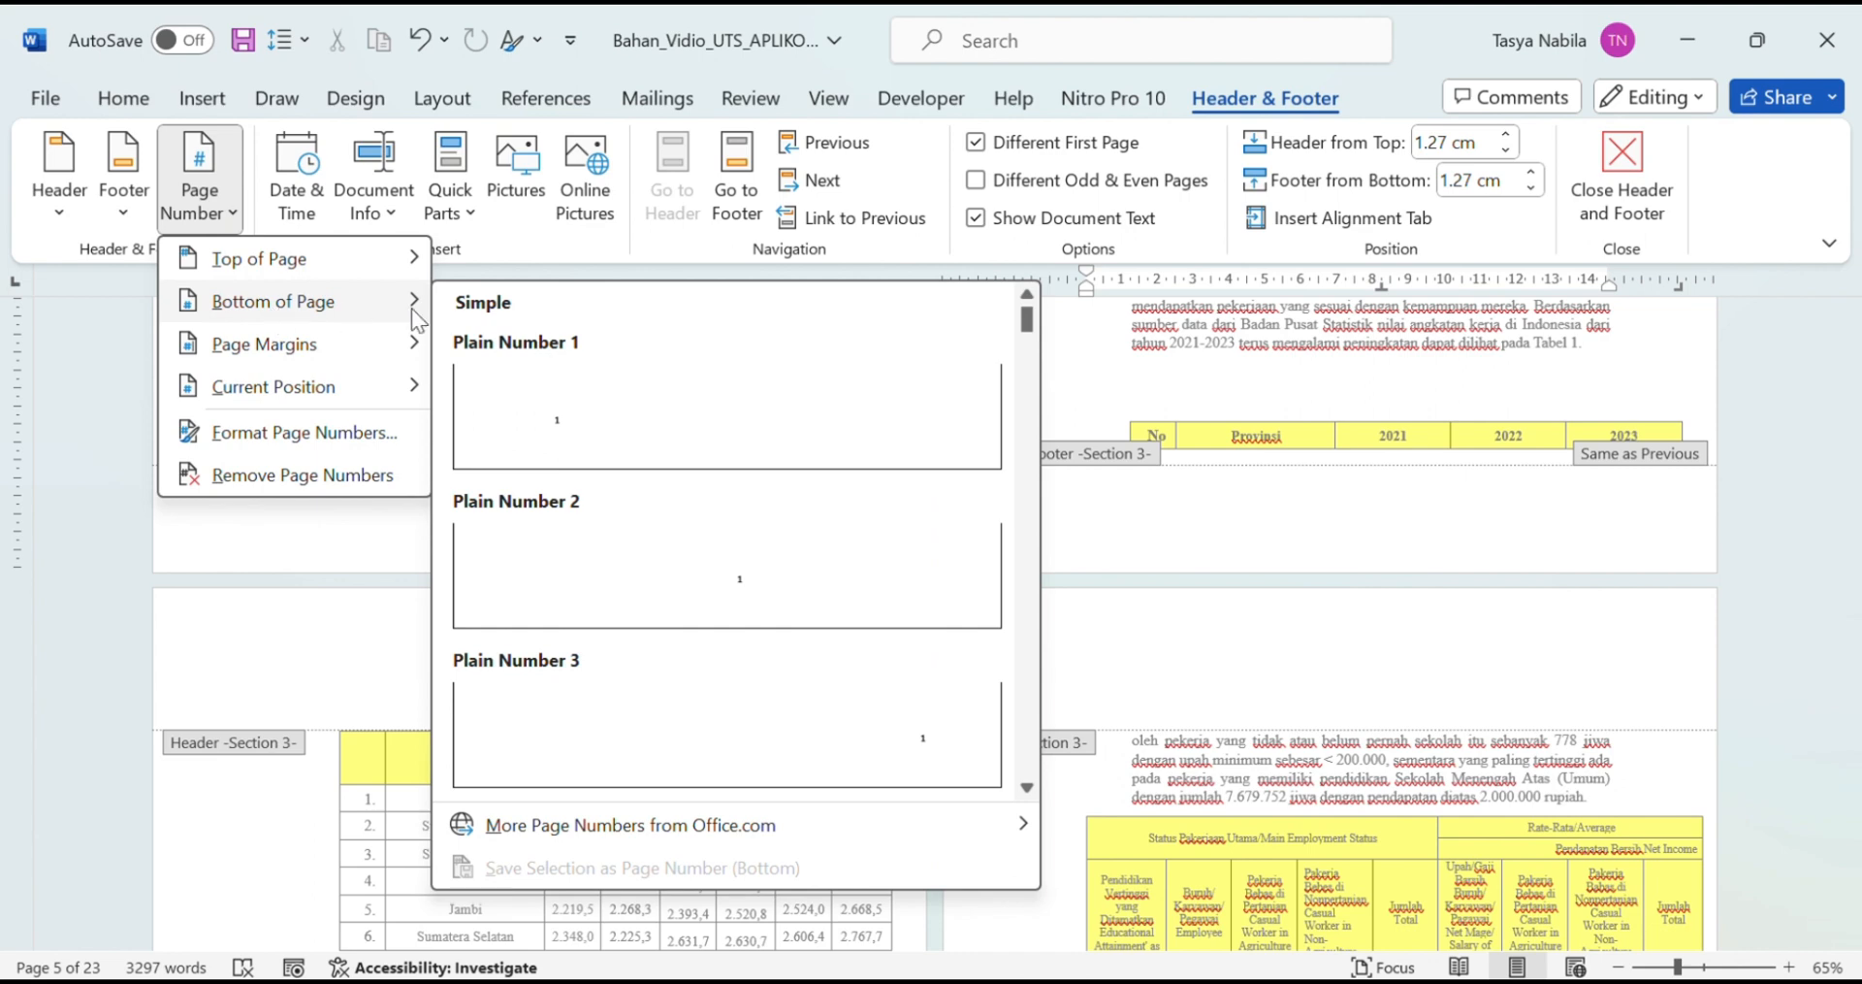
left_click(778, 576)
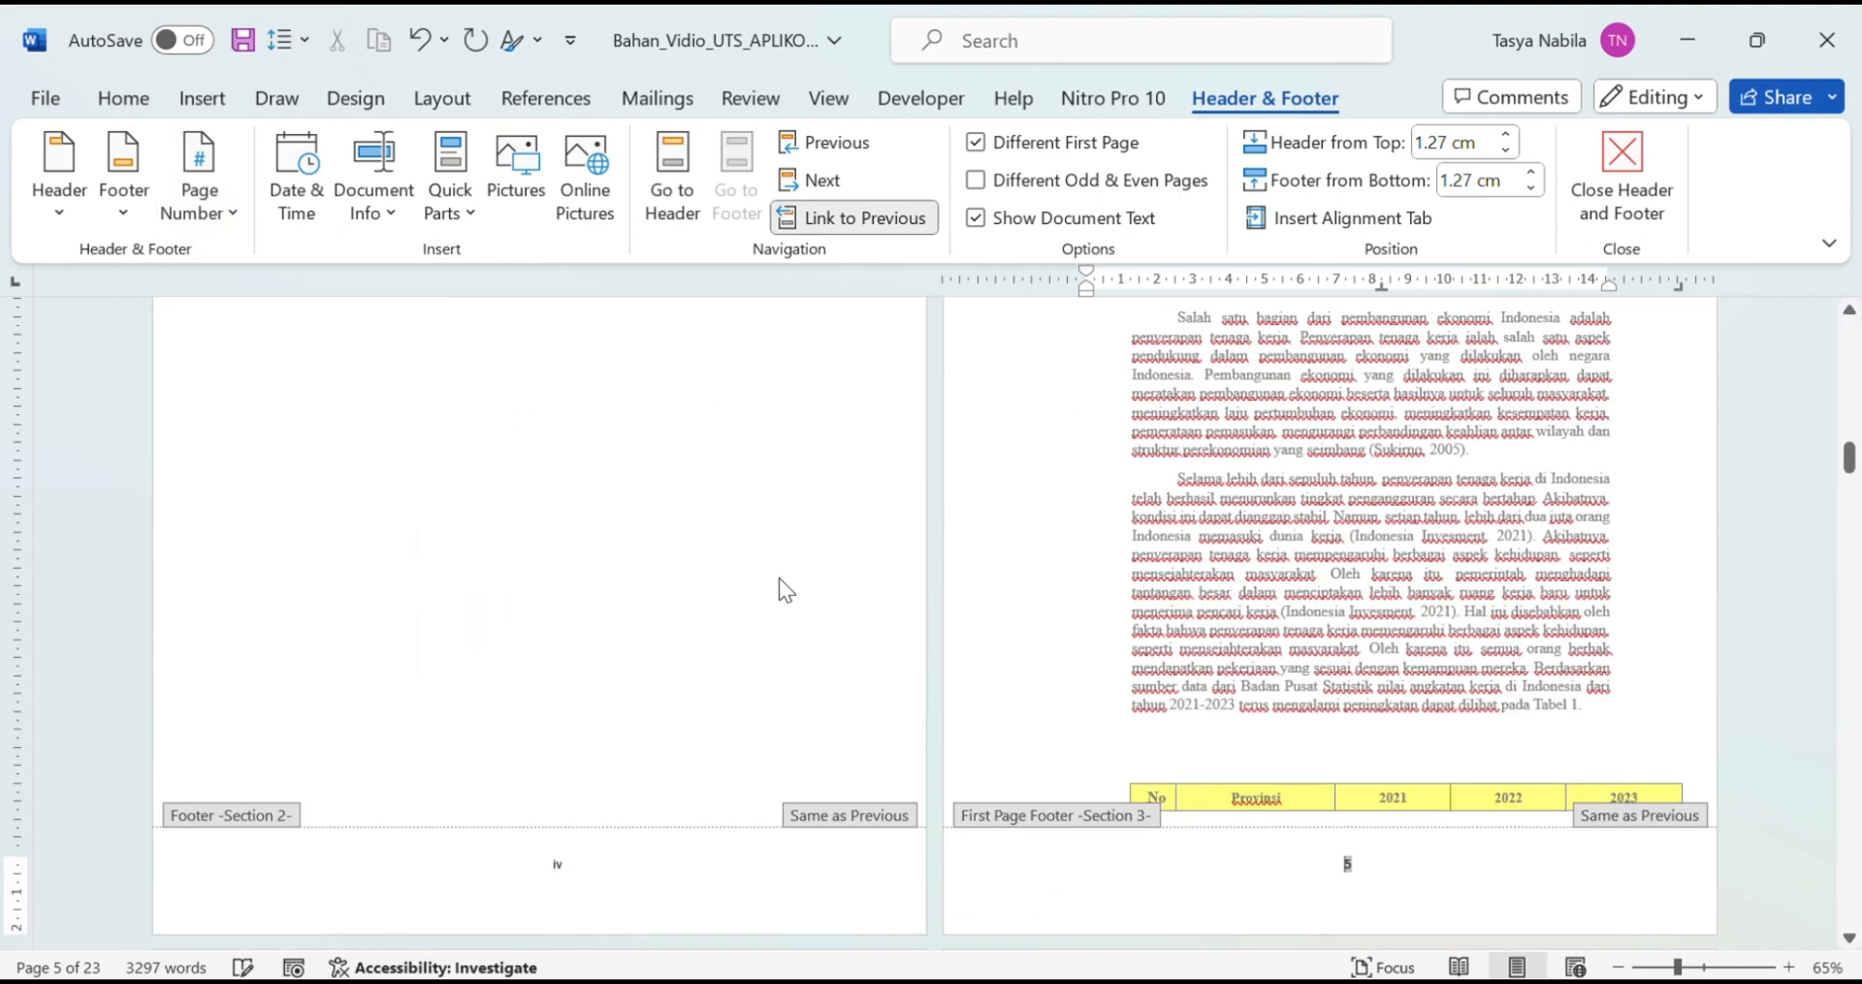
scroll(1300, 685, "down", 3)
left_click(1381, 705)
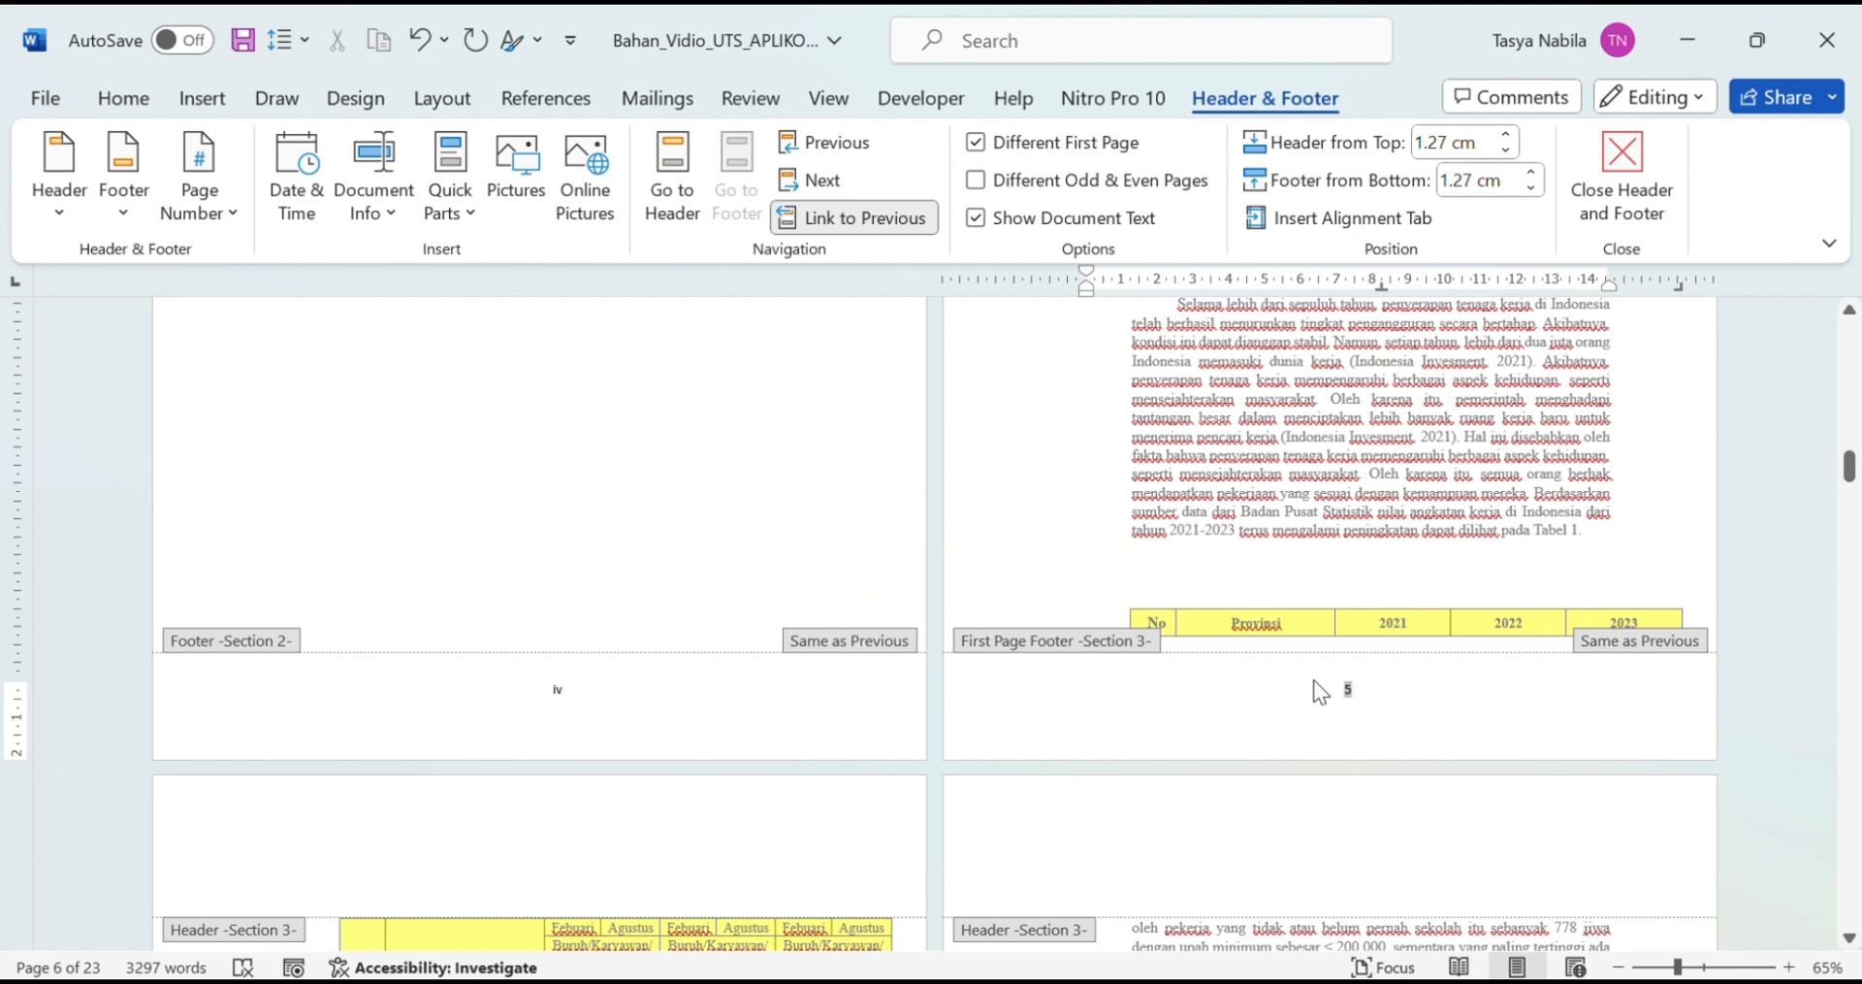
Step: Restart Section 3 numbering at 1 and unlink its first-page footer from Section 2
left_click(201, 205)
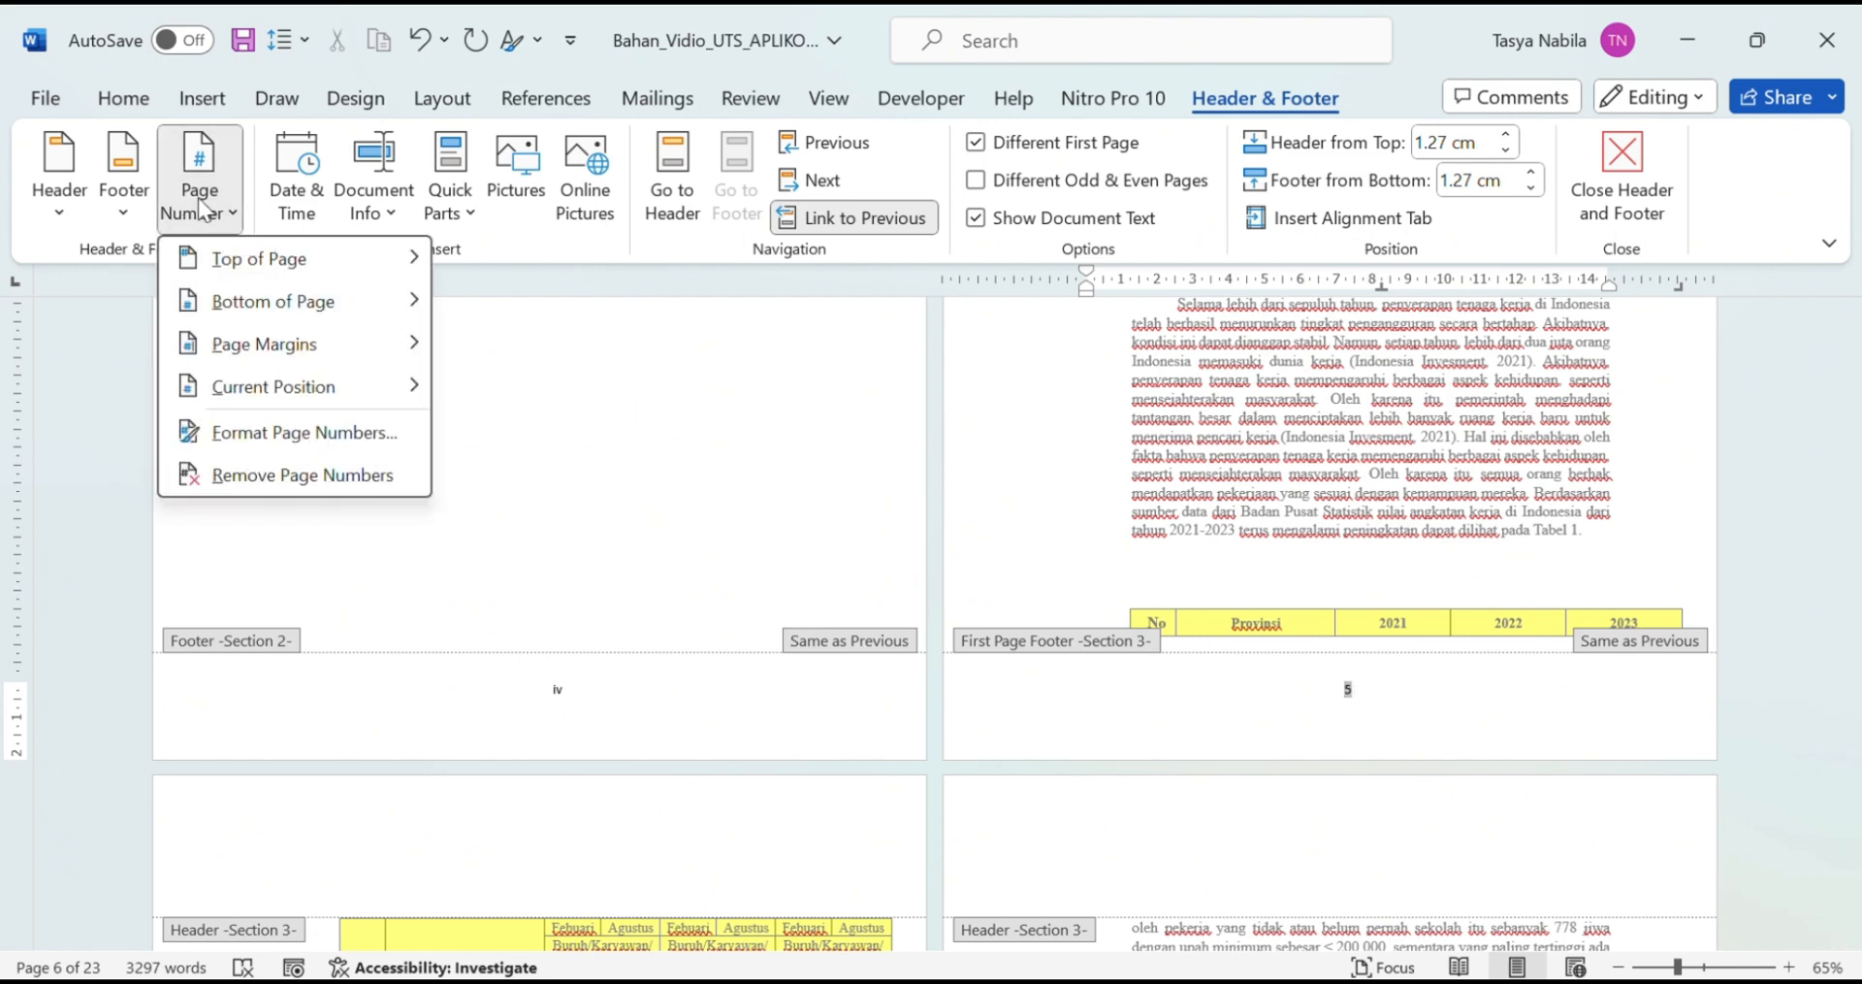
left_click(306, 435)
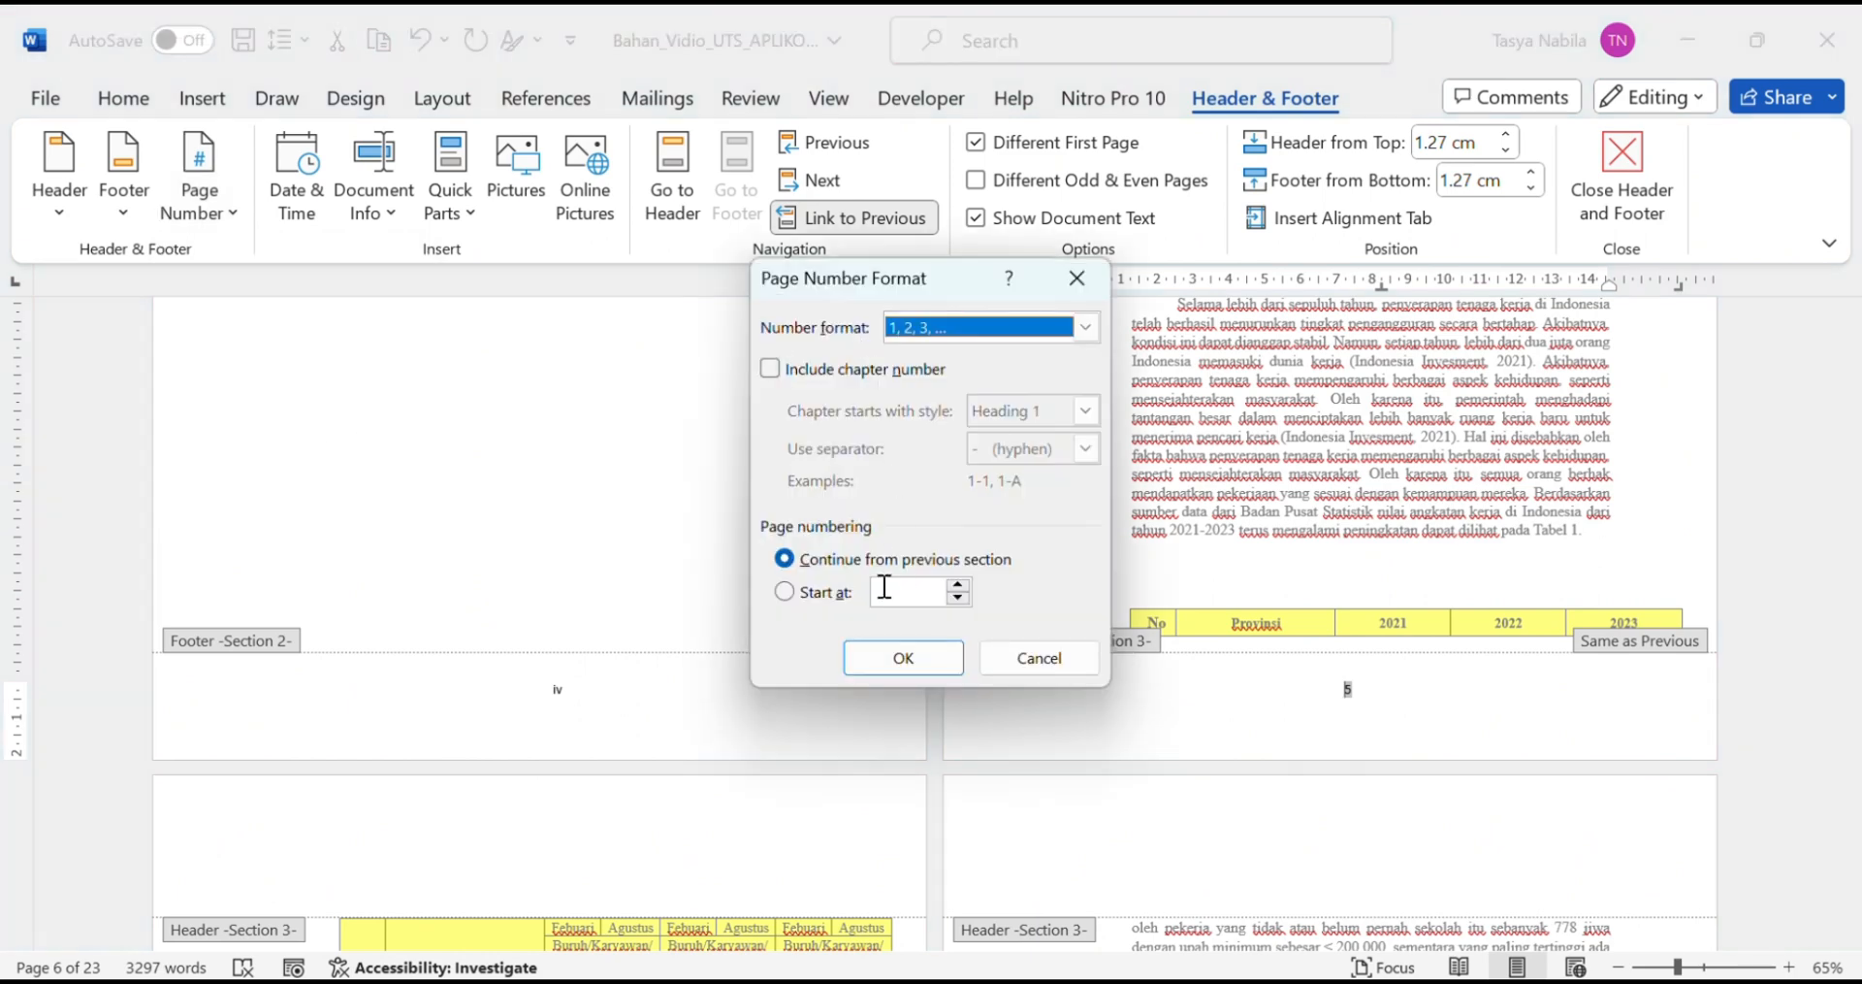
left_click(787, 593)
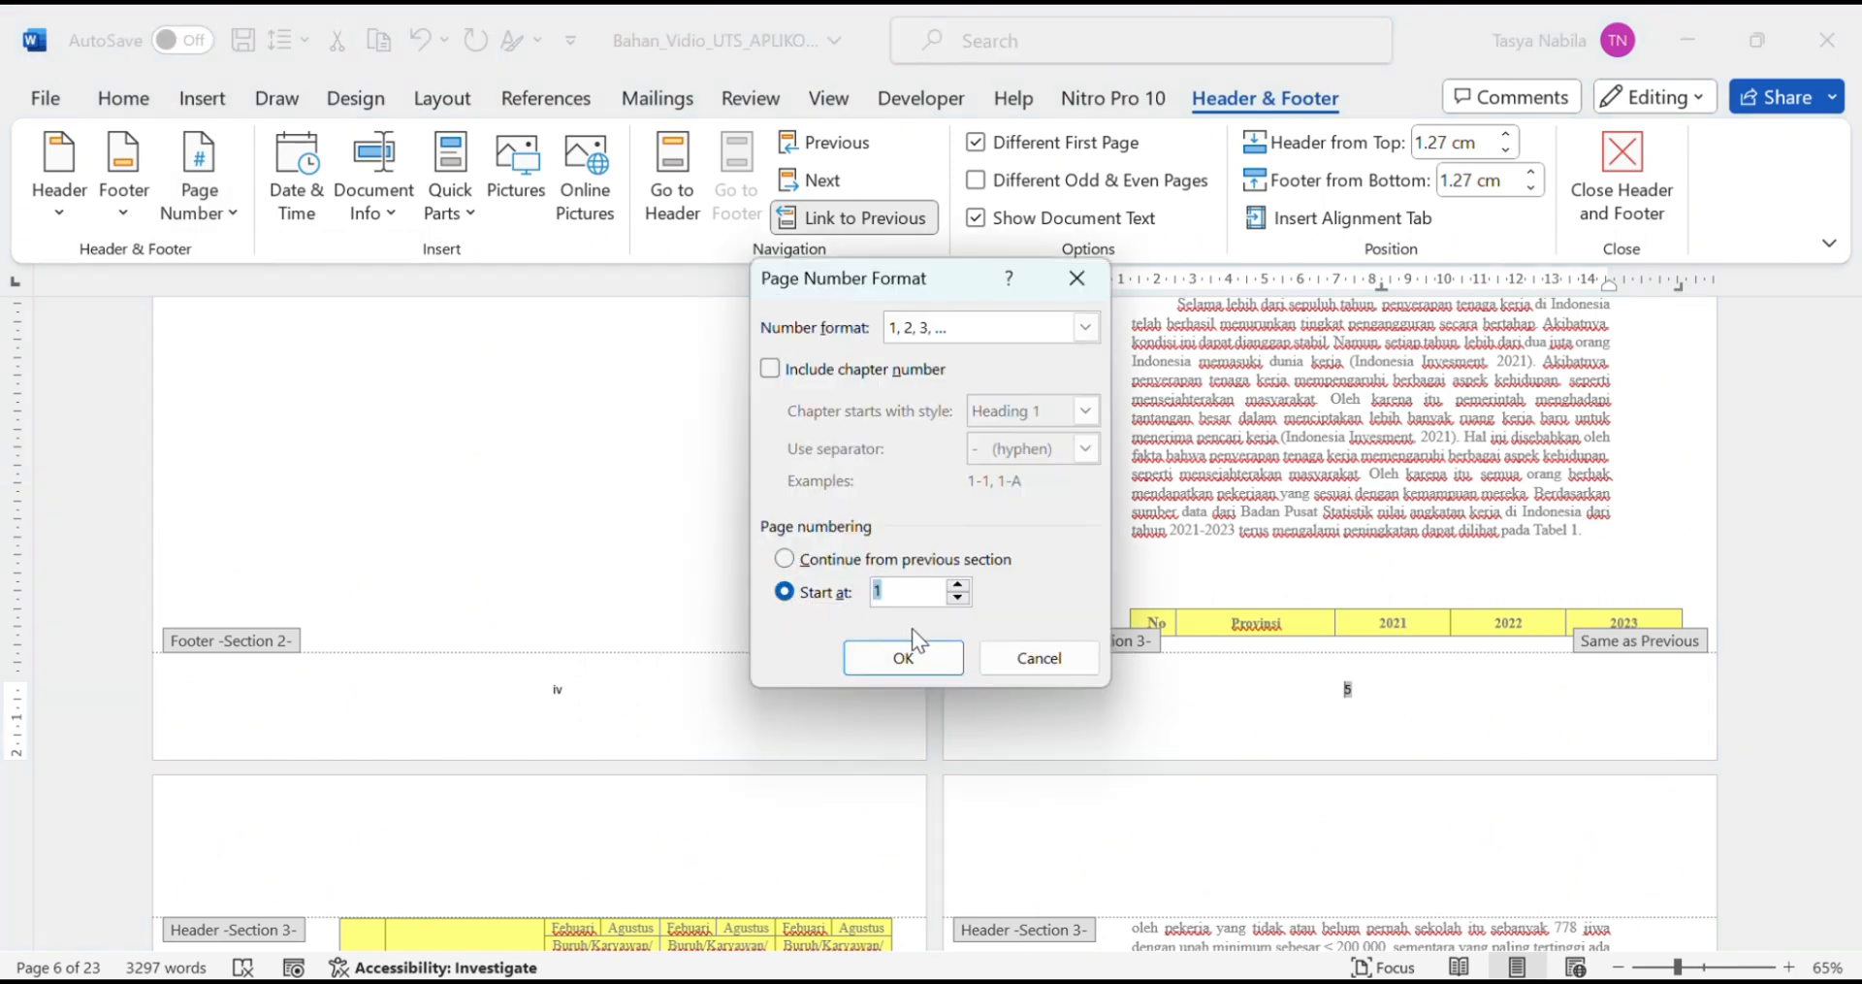
left_click(900, 659)
scroll(1164, 669, "down", 3)
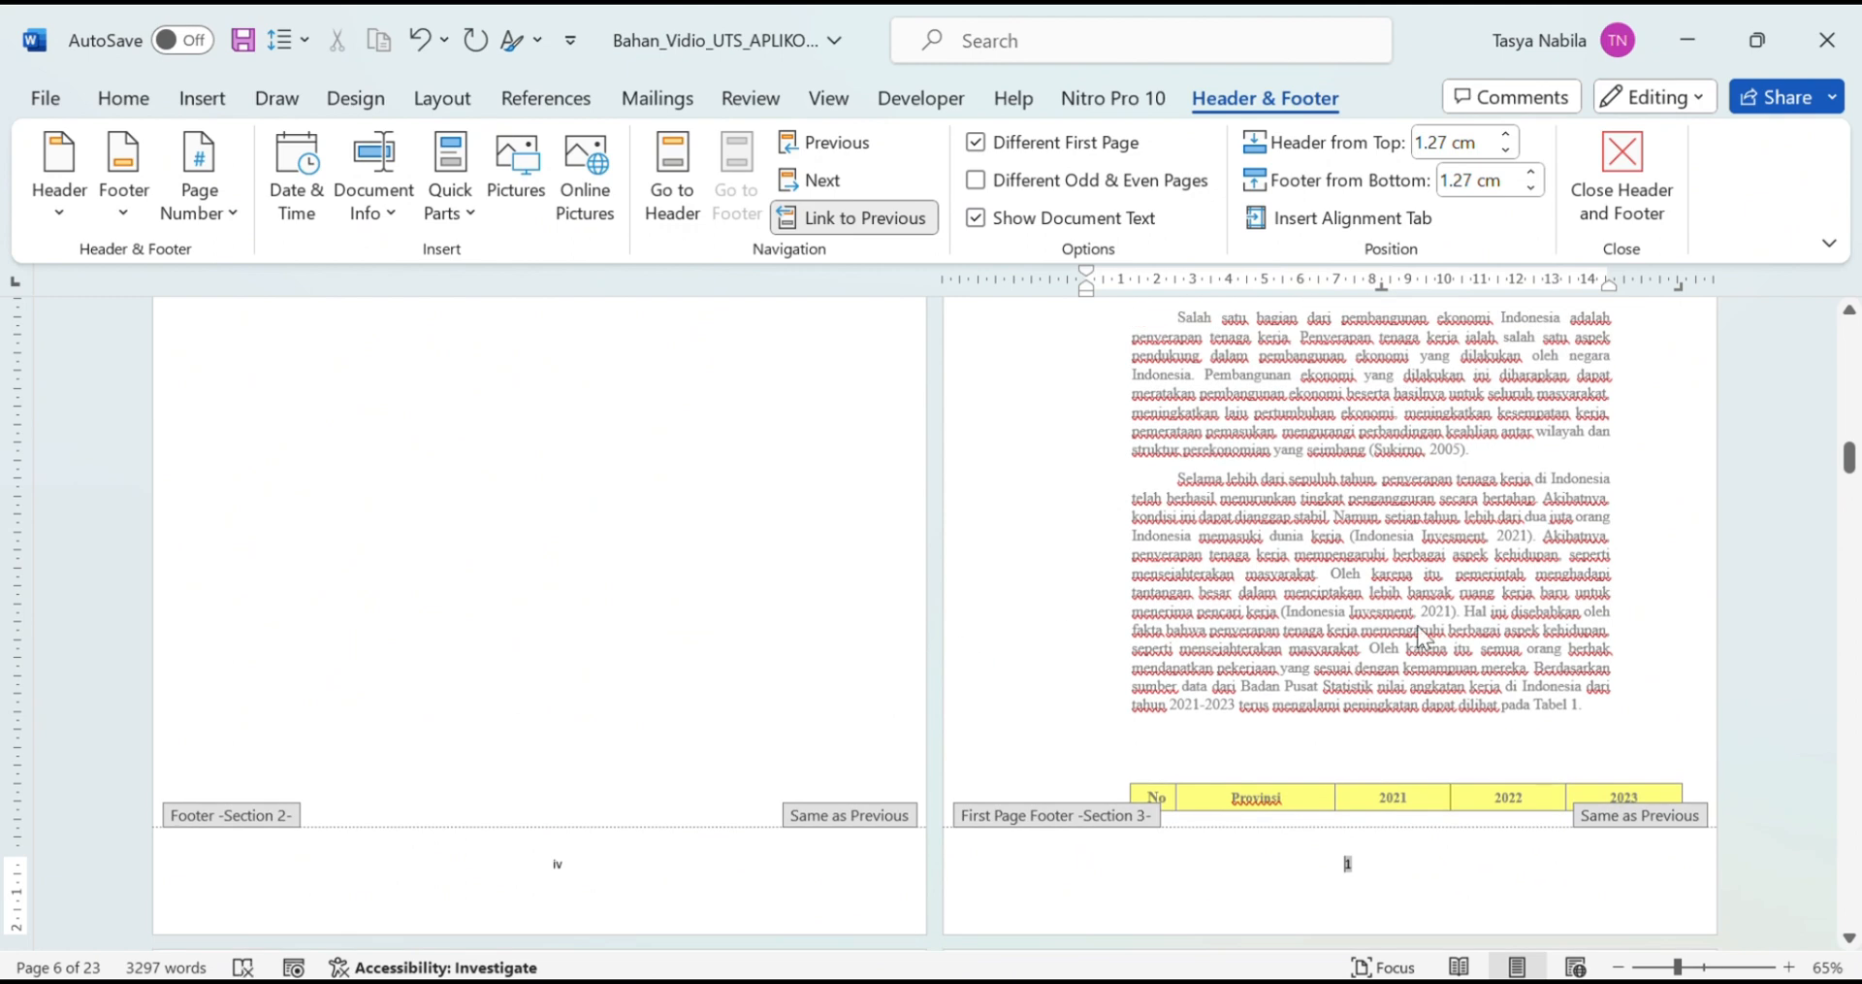
left_click(844, 219)
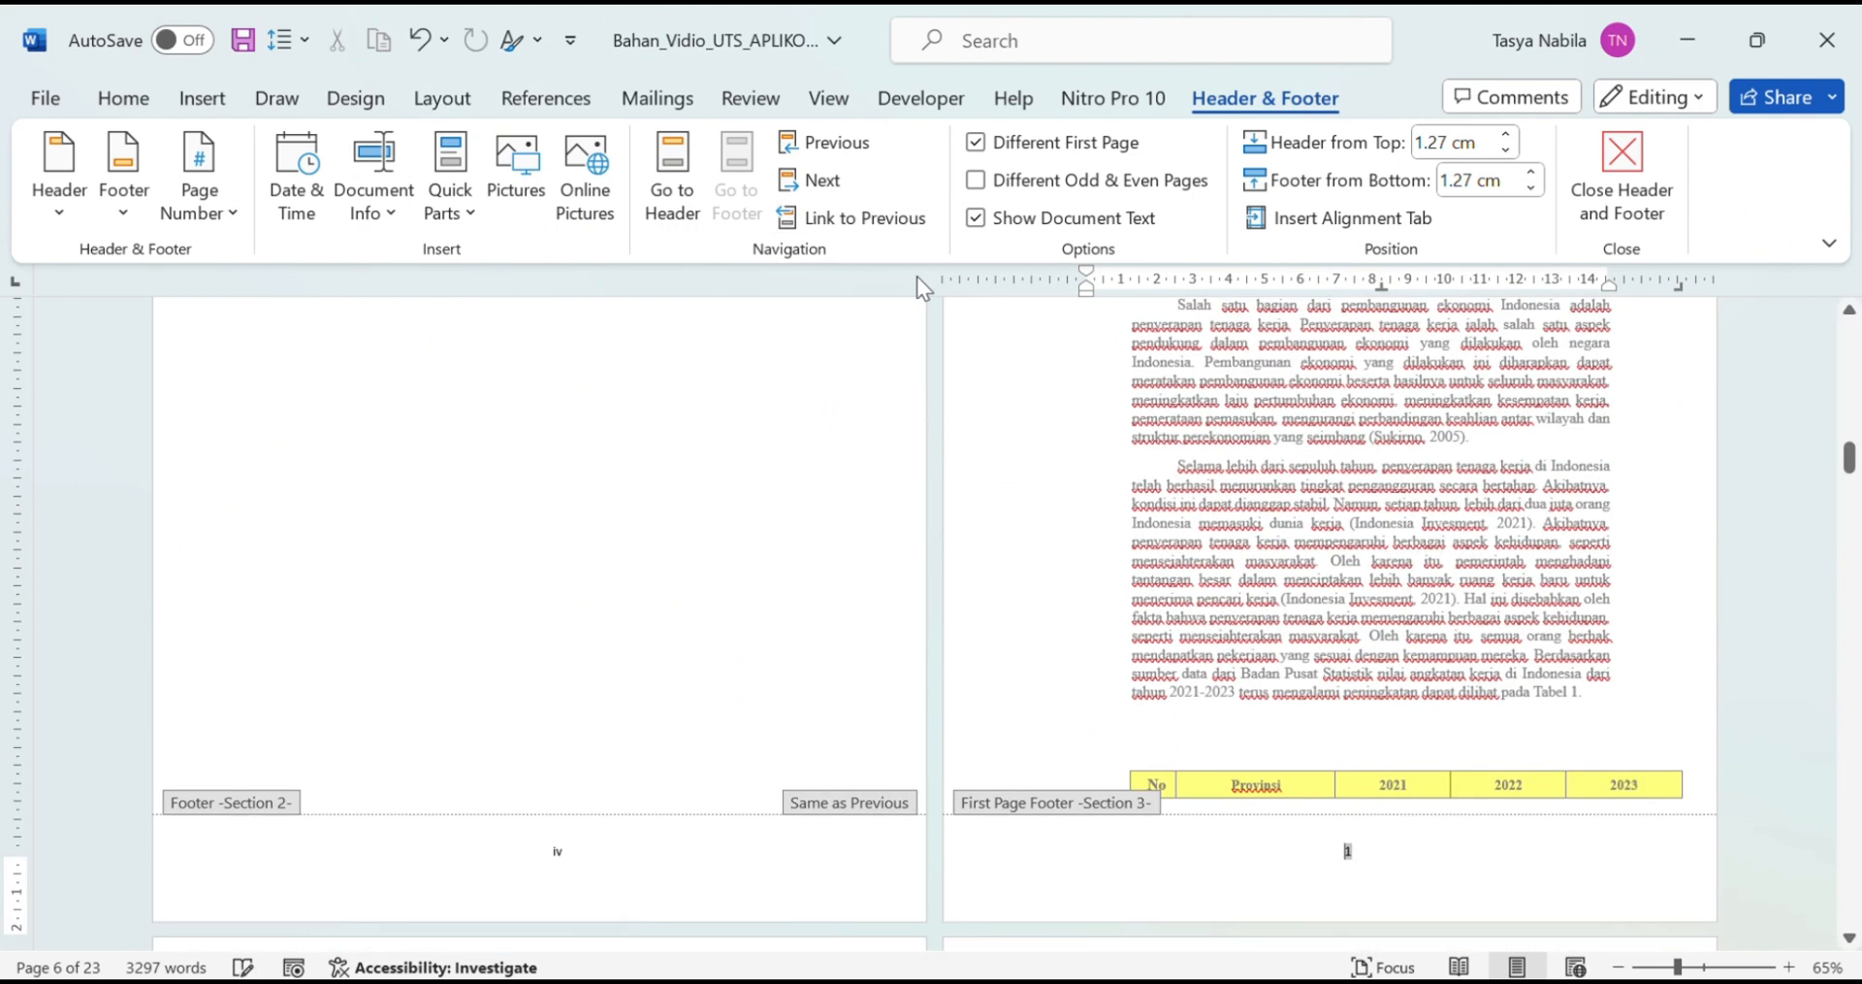
scroll(776, 713, "down", 10)
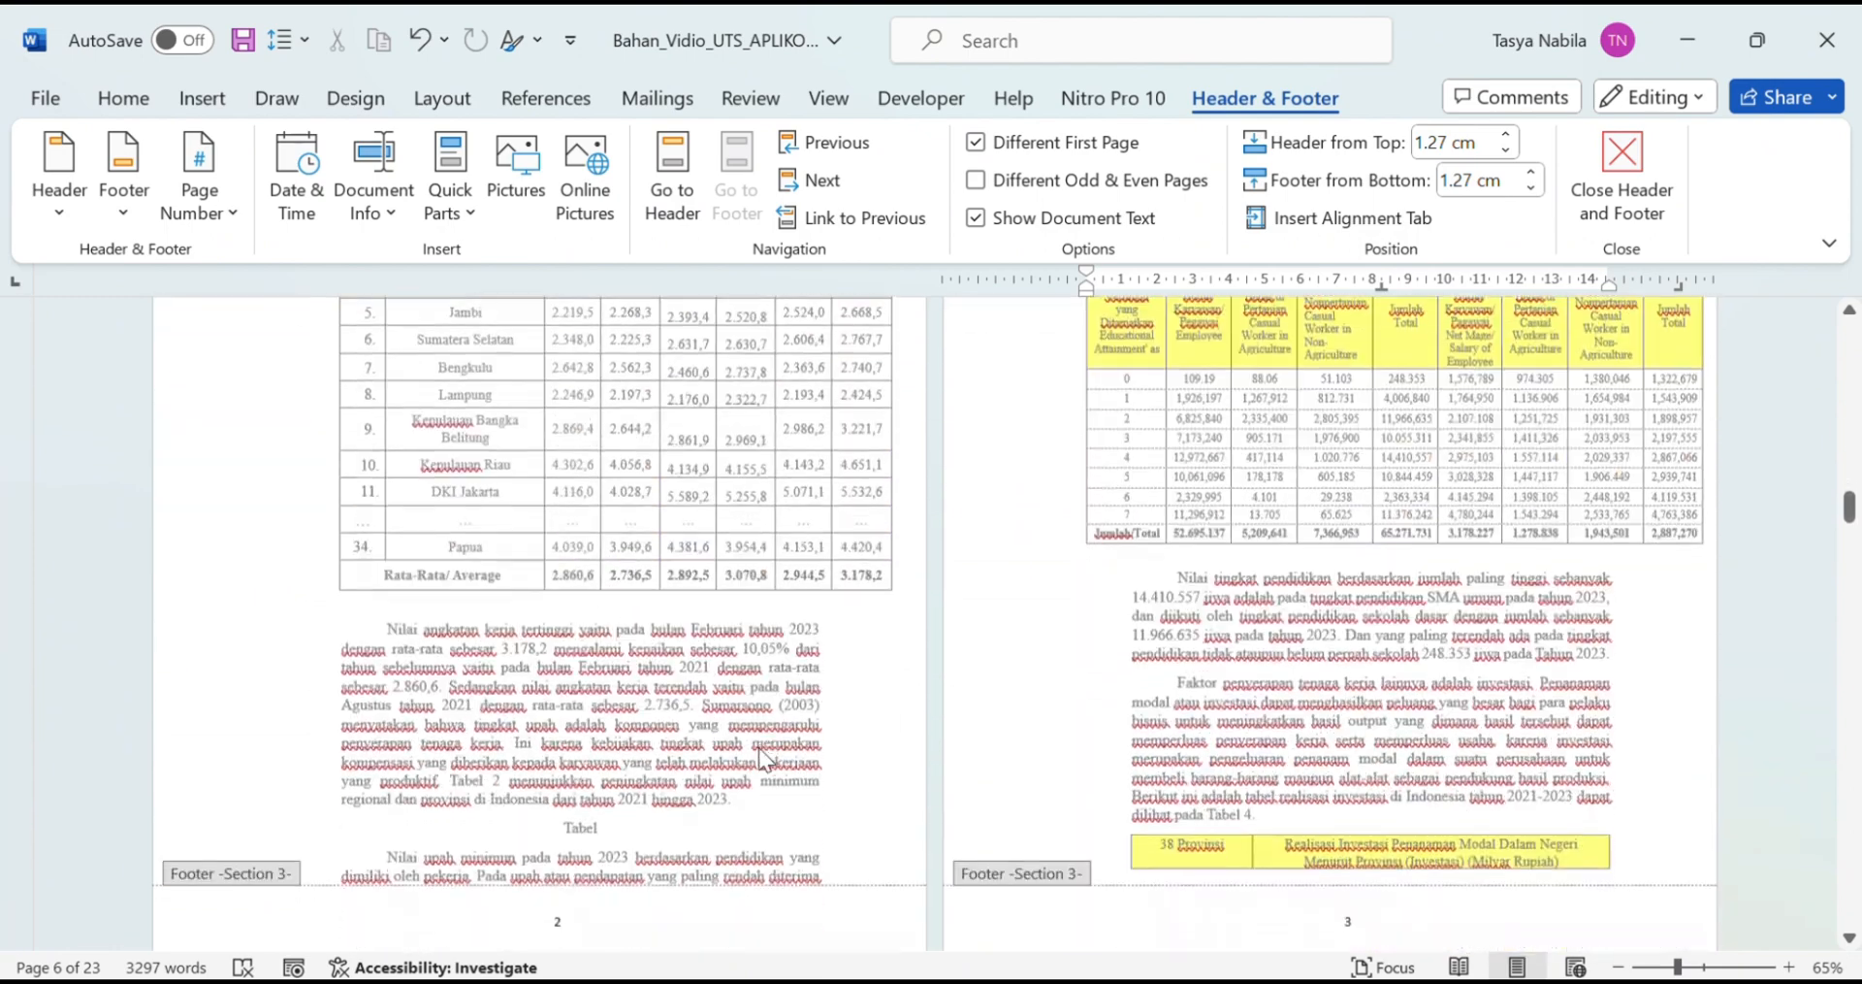
Step: Select the page number 2 in page 2's footer
scroll(776, 713, "up", 2)
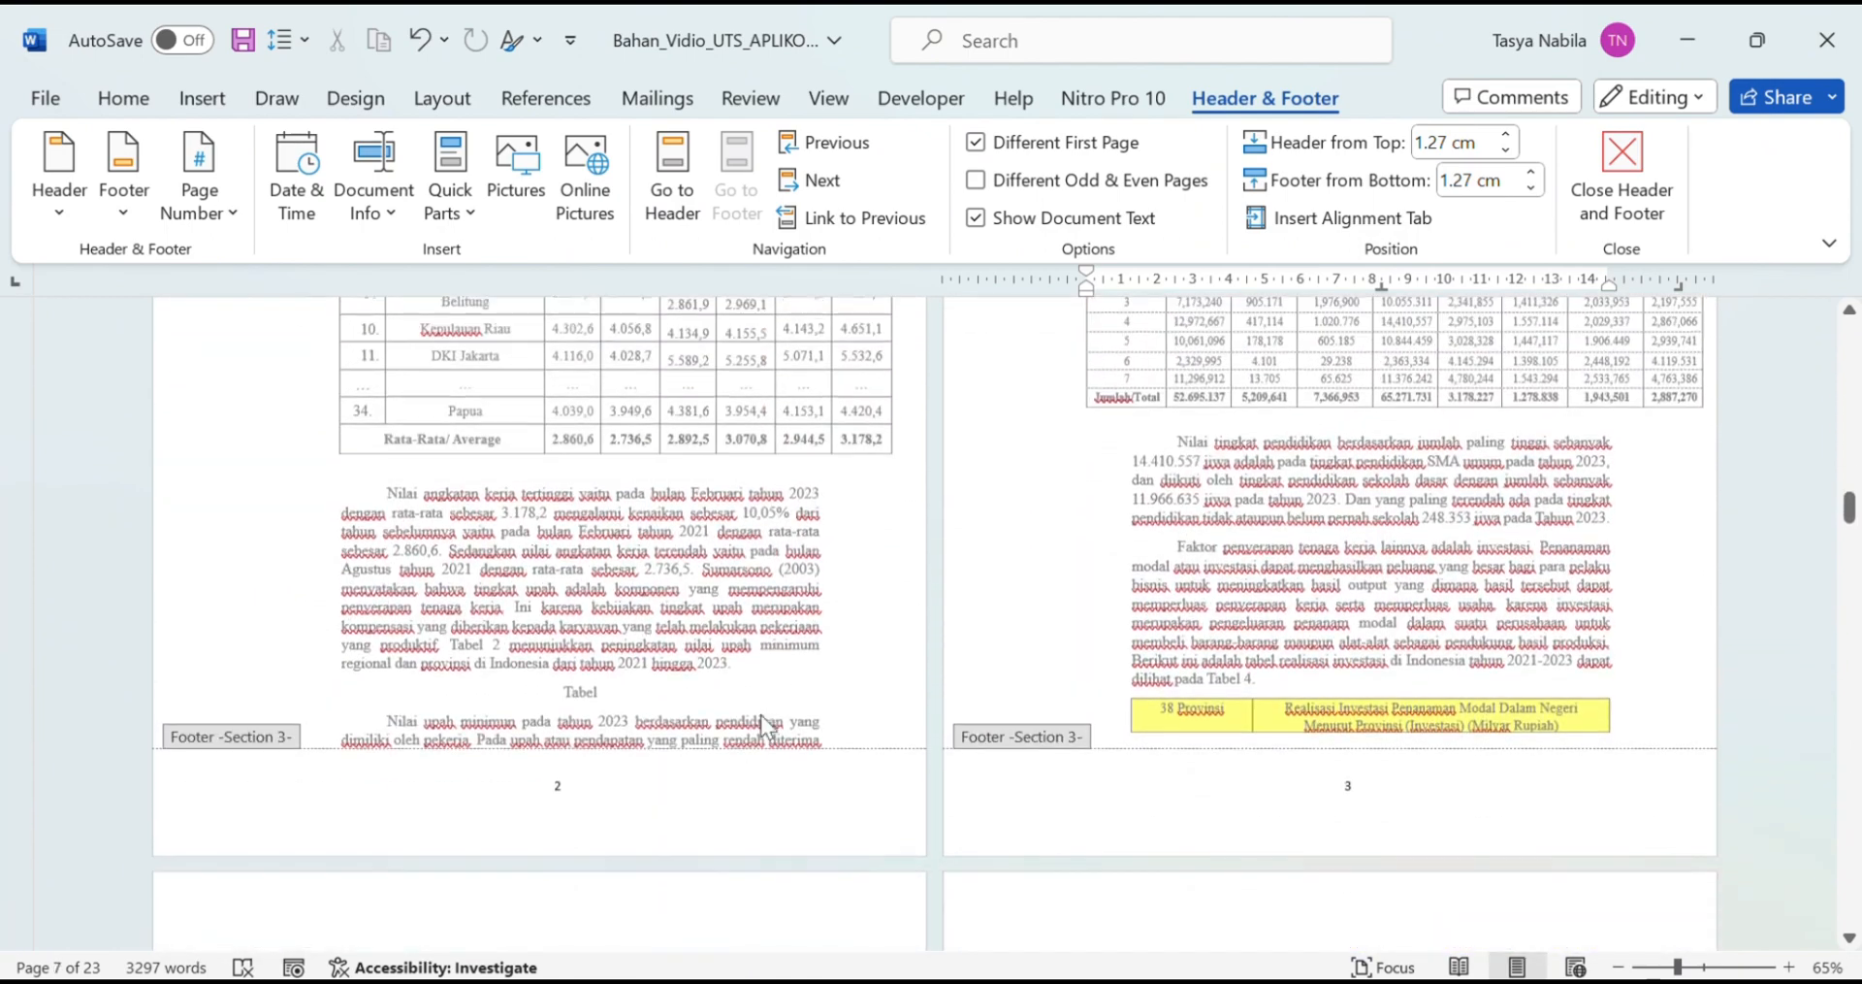
scroll(657, 836, "up", 5)
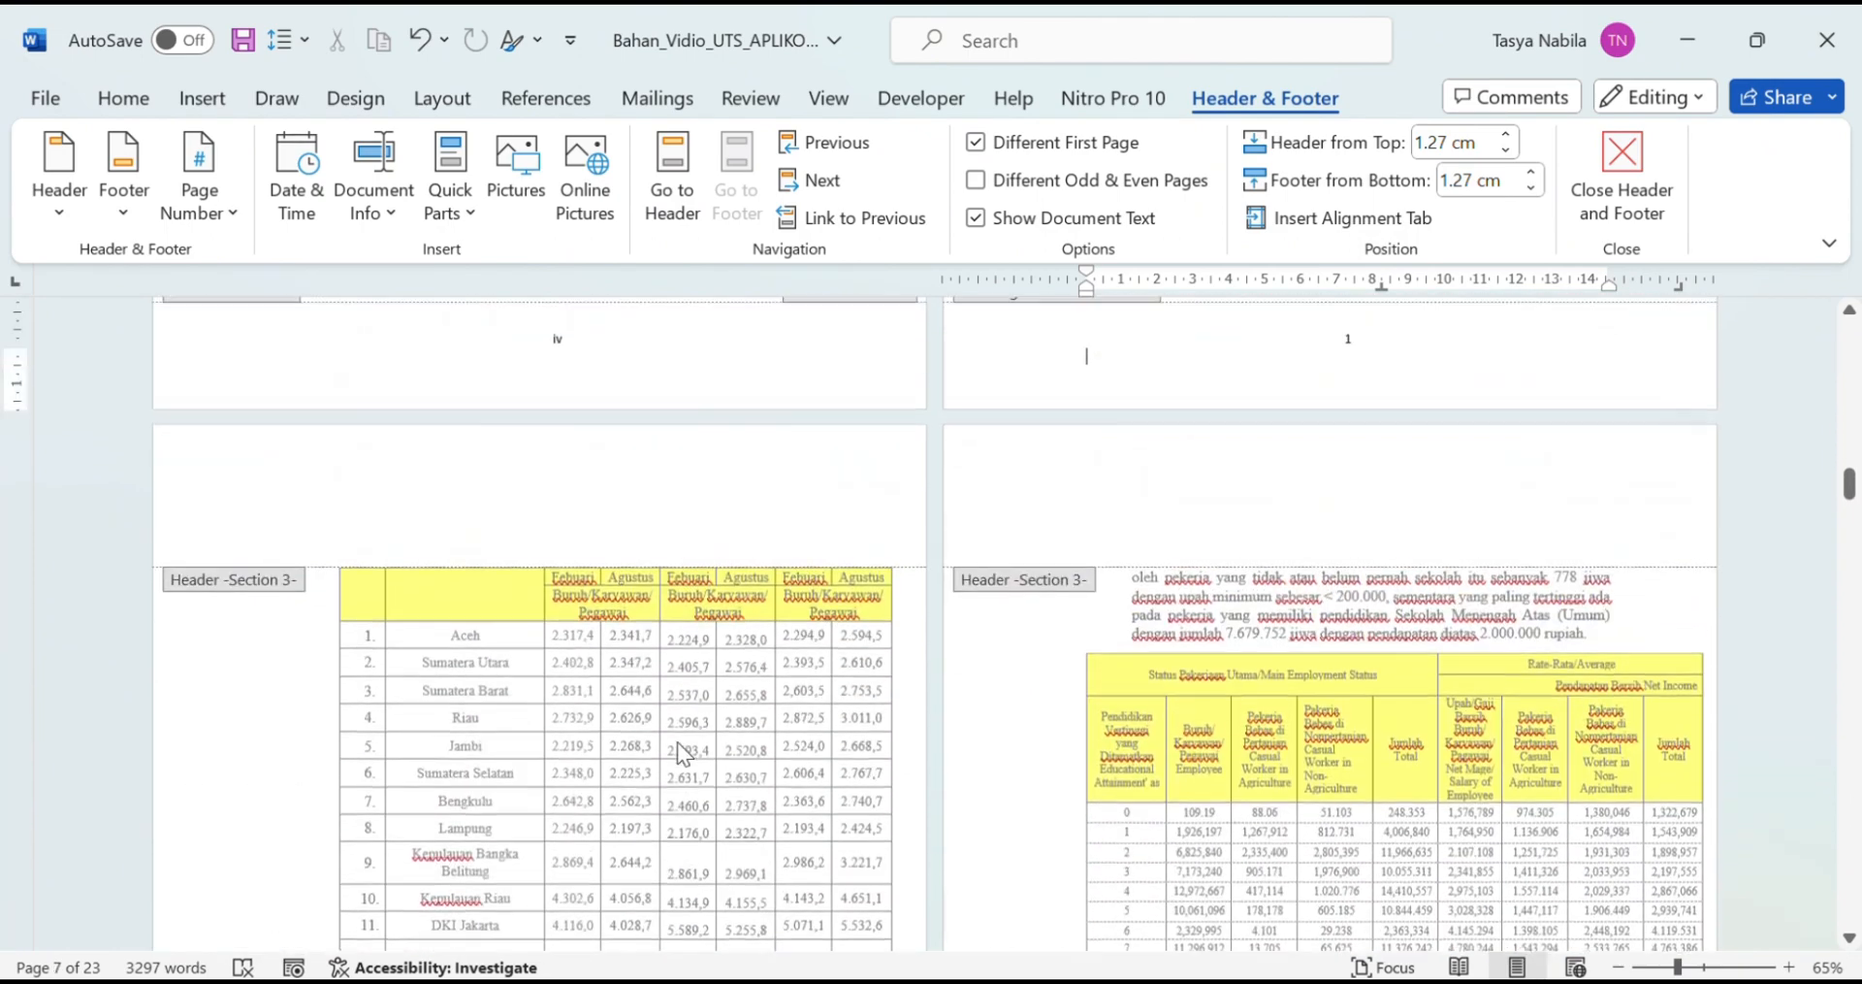
scroll(683, 720, "down", 10)
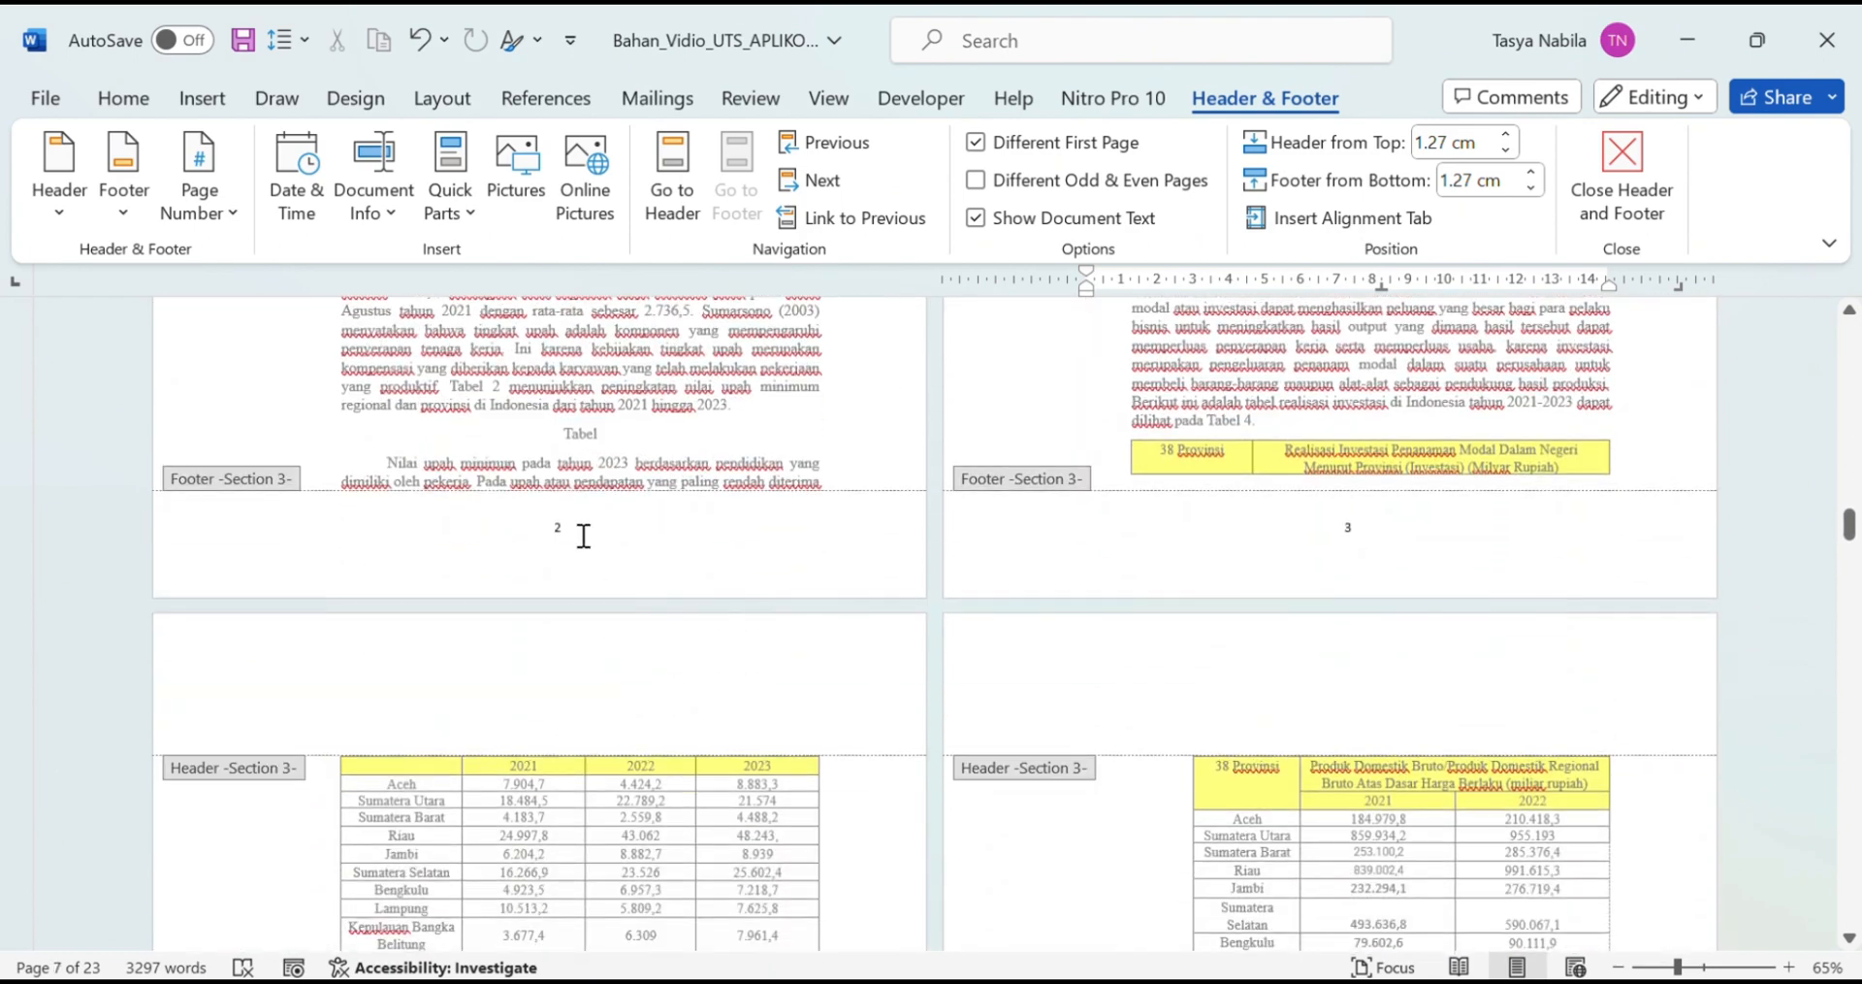
left_click(581, 529)
double_click(580, 529)
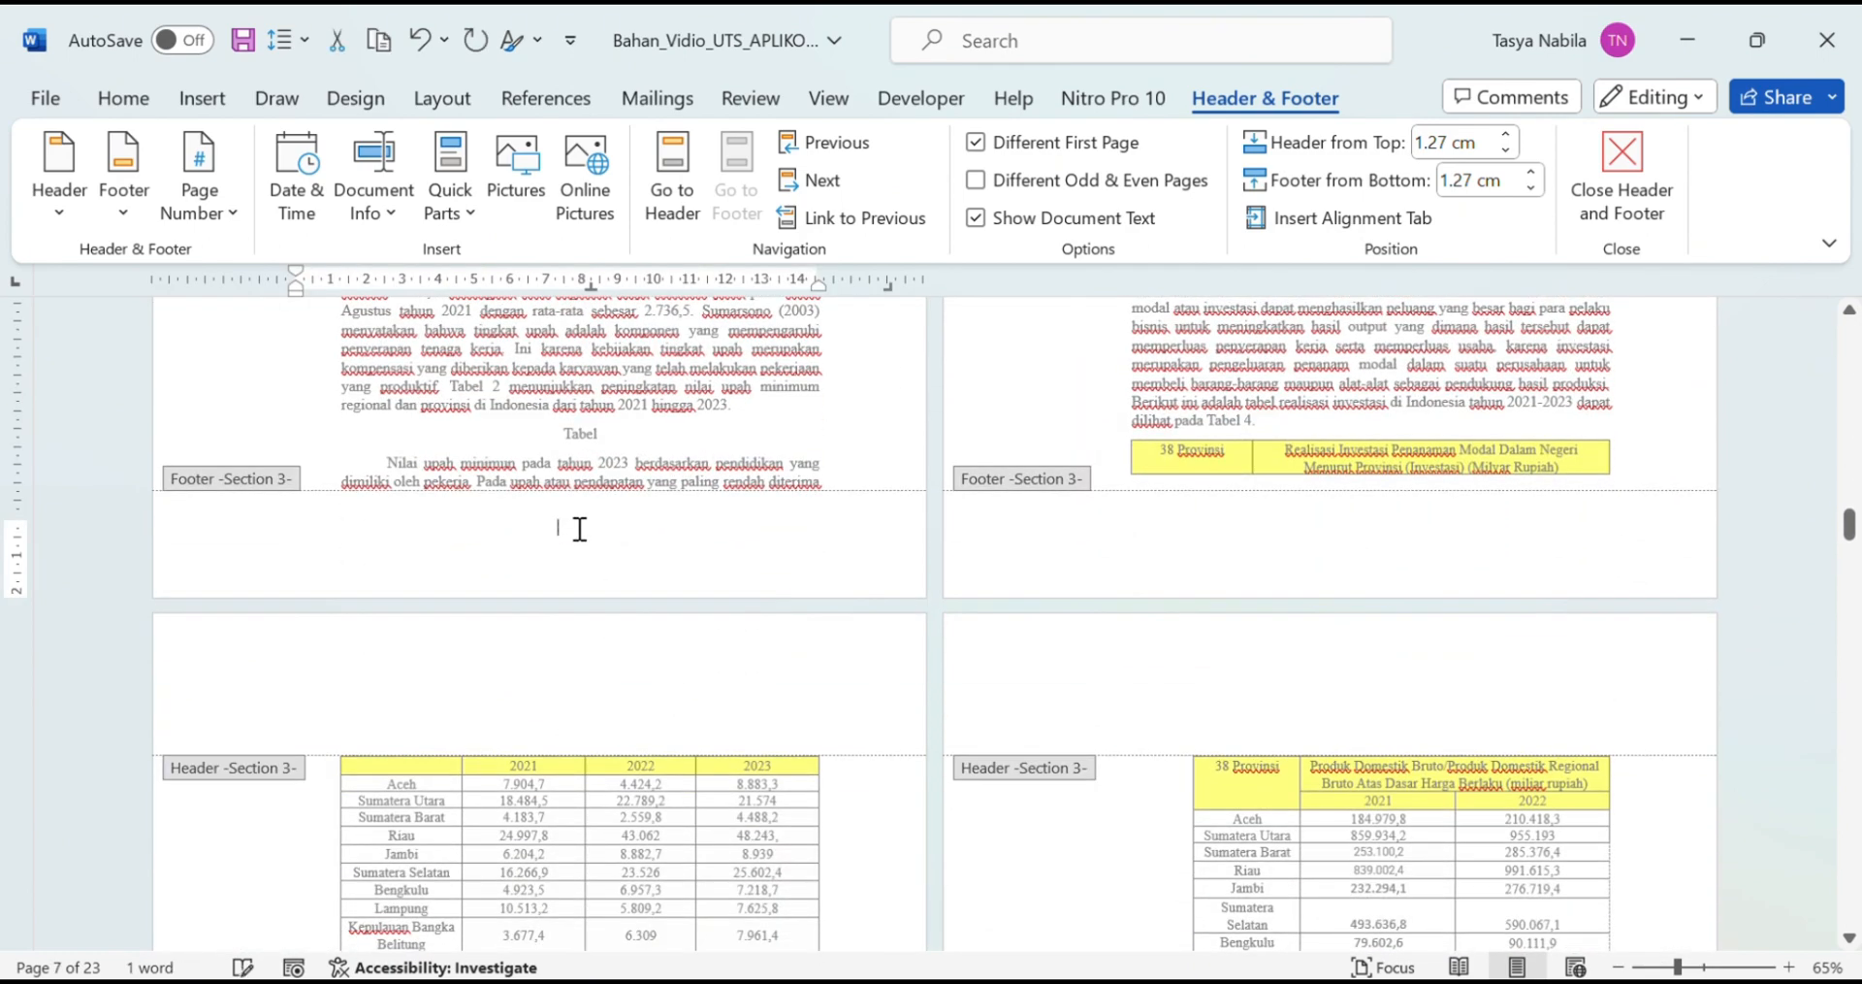
Step: Place body page numbers at the top right of the header with Plain Number 3
scroll(580, 531, "up", 9)
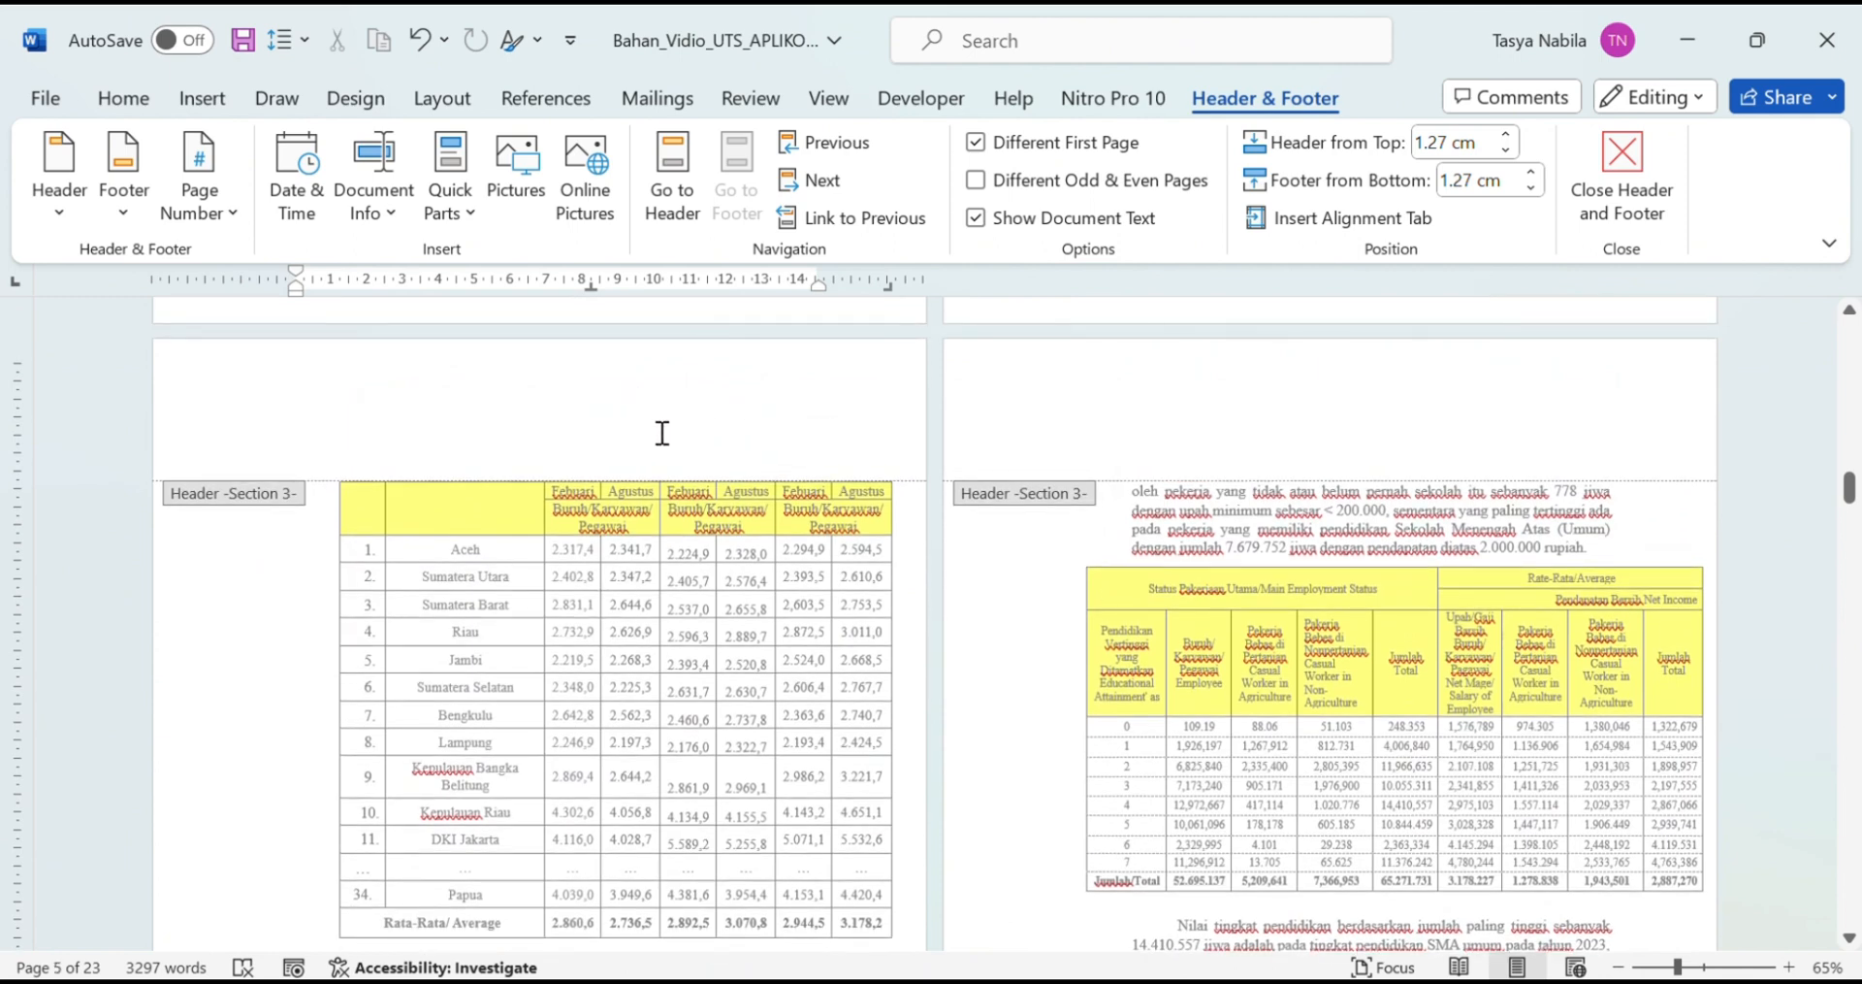
left_click(565, 439)
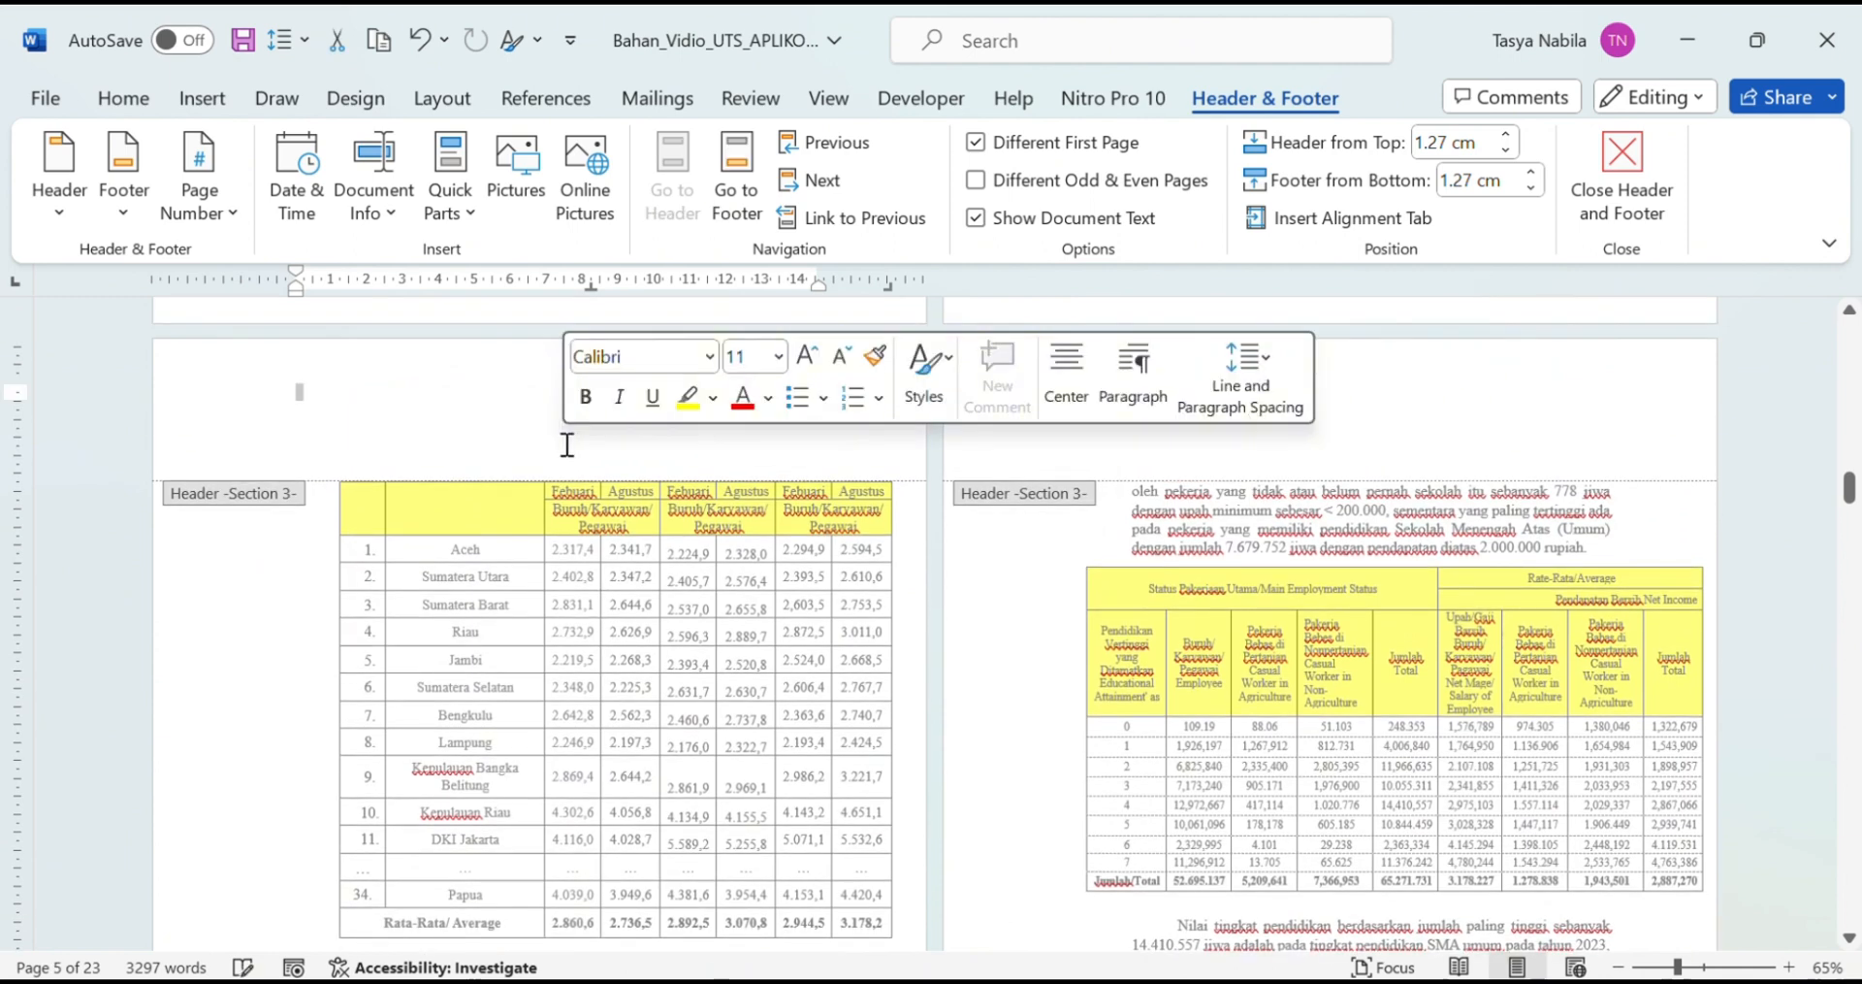
left_click(195, 202)
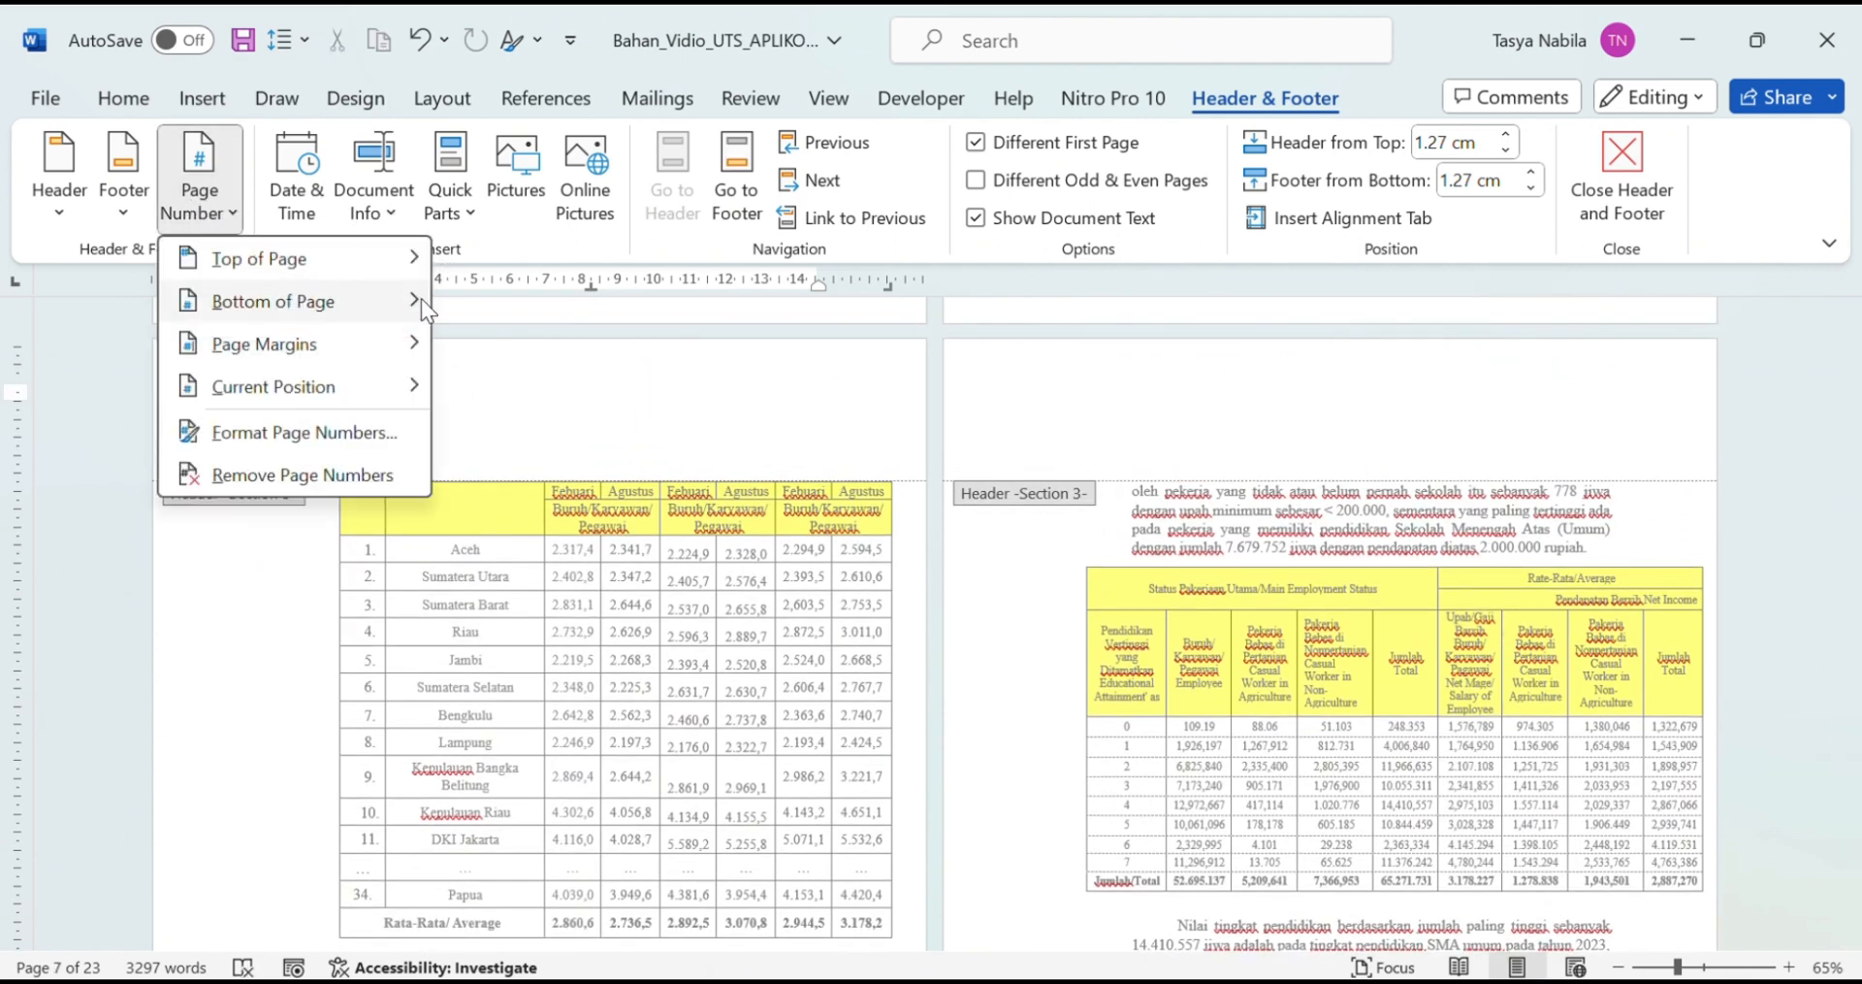
mouse_move(421, 299)
left_click(1143, 382)
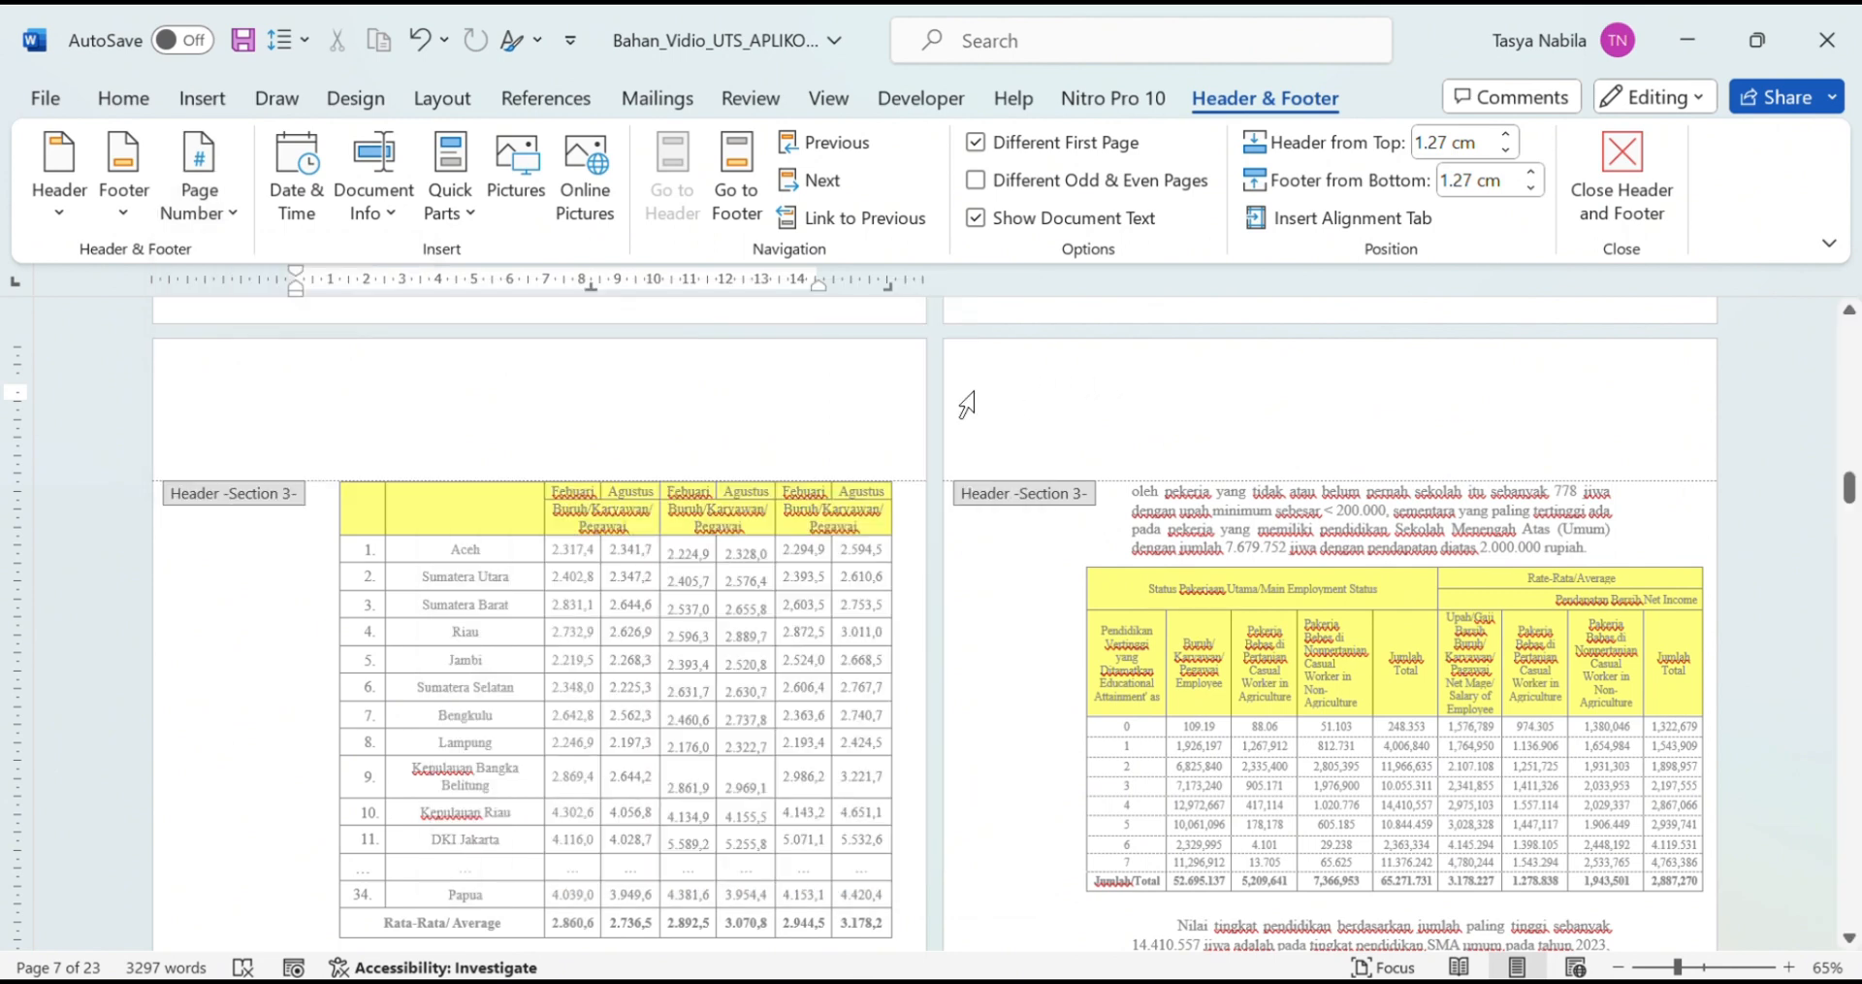
left_click(224, 206)
mouse_move(240, 258)
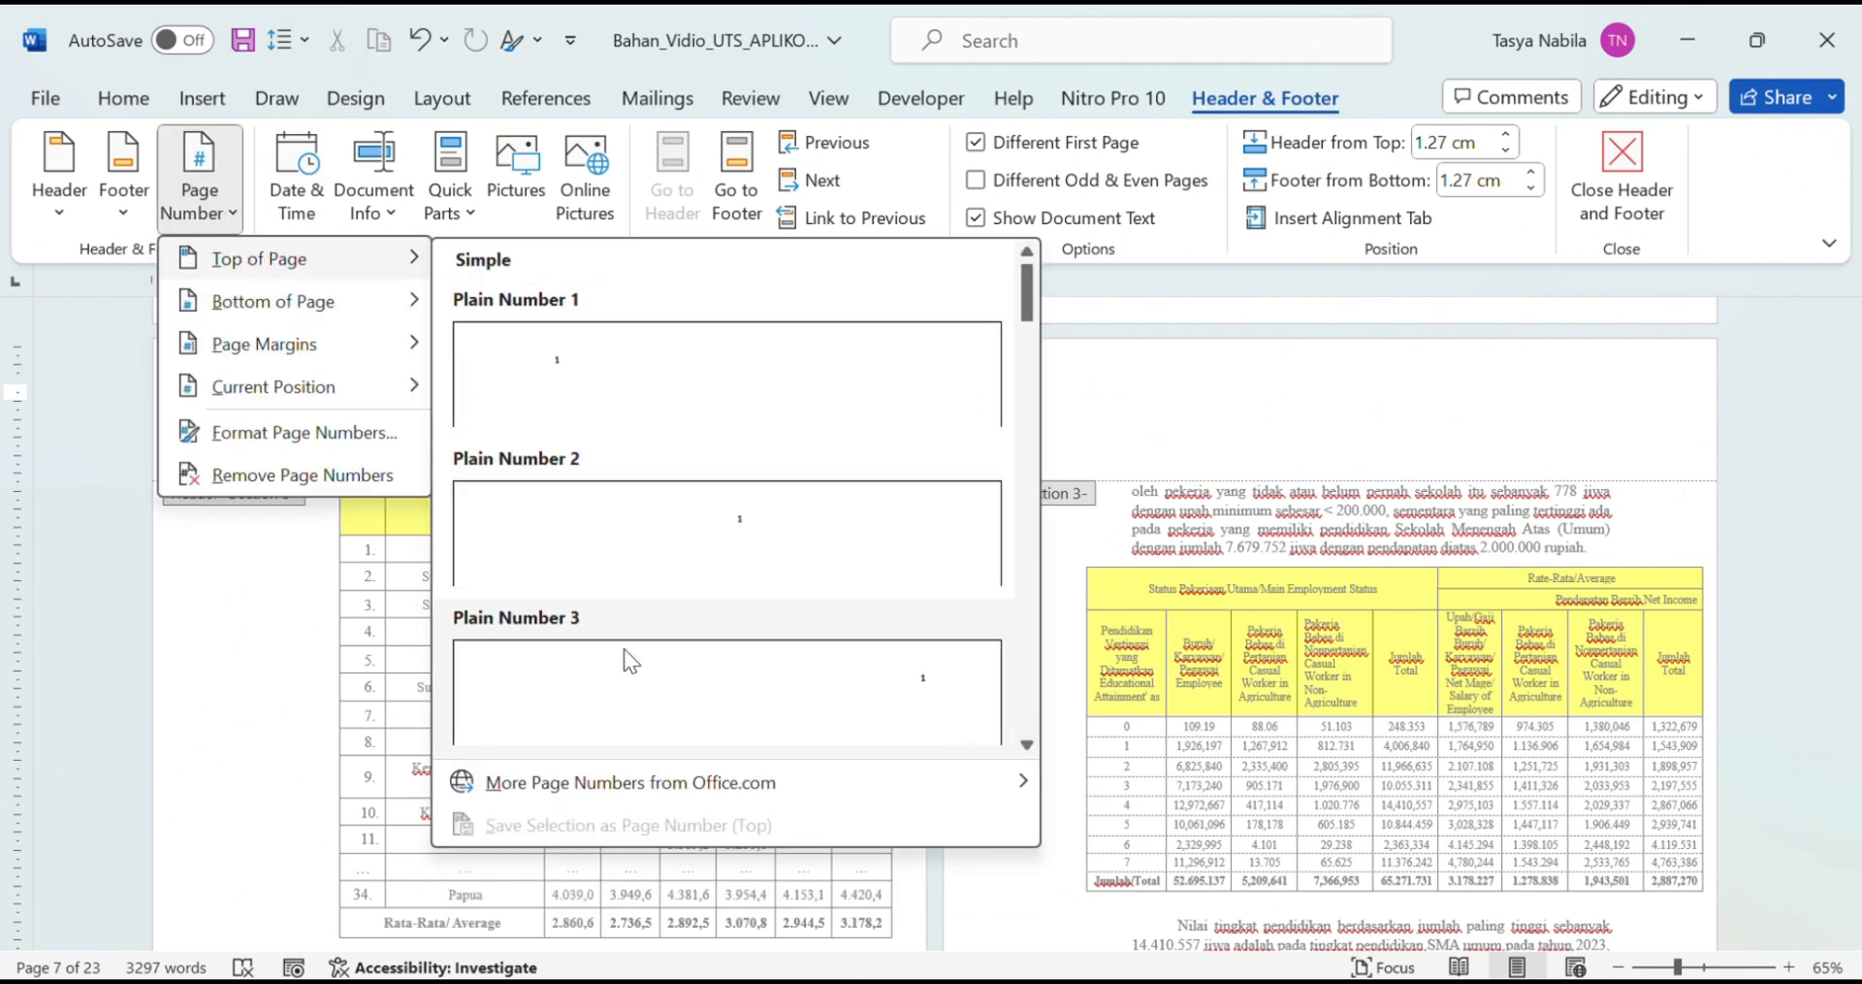
left_click(949, 685)
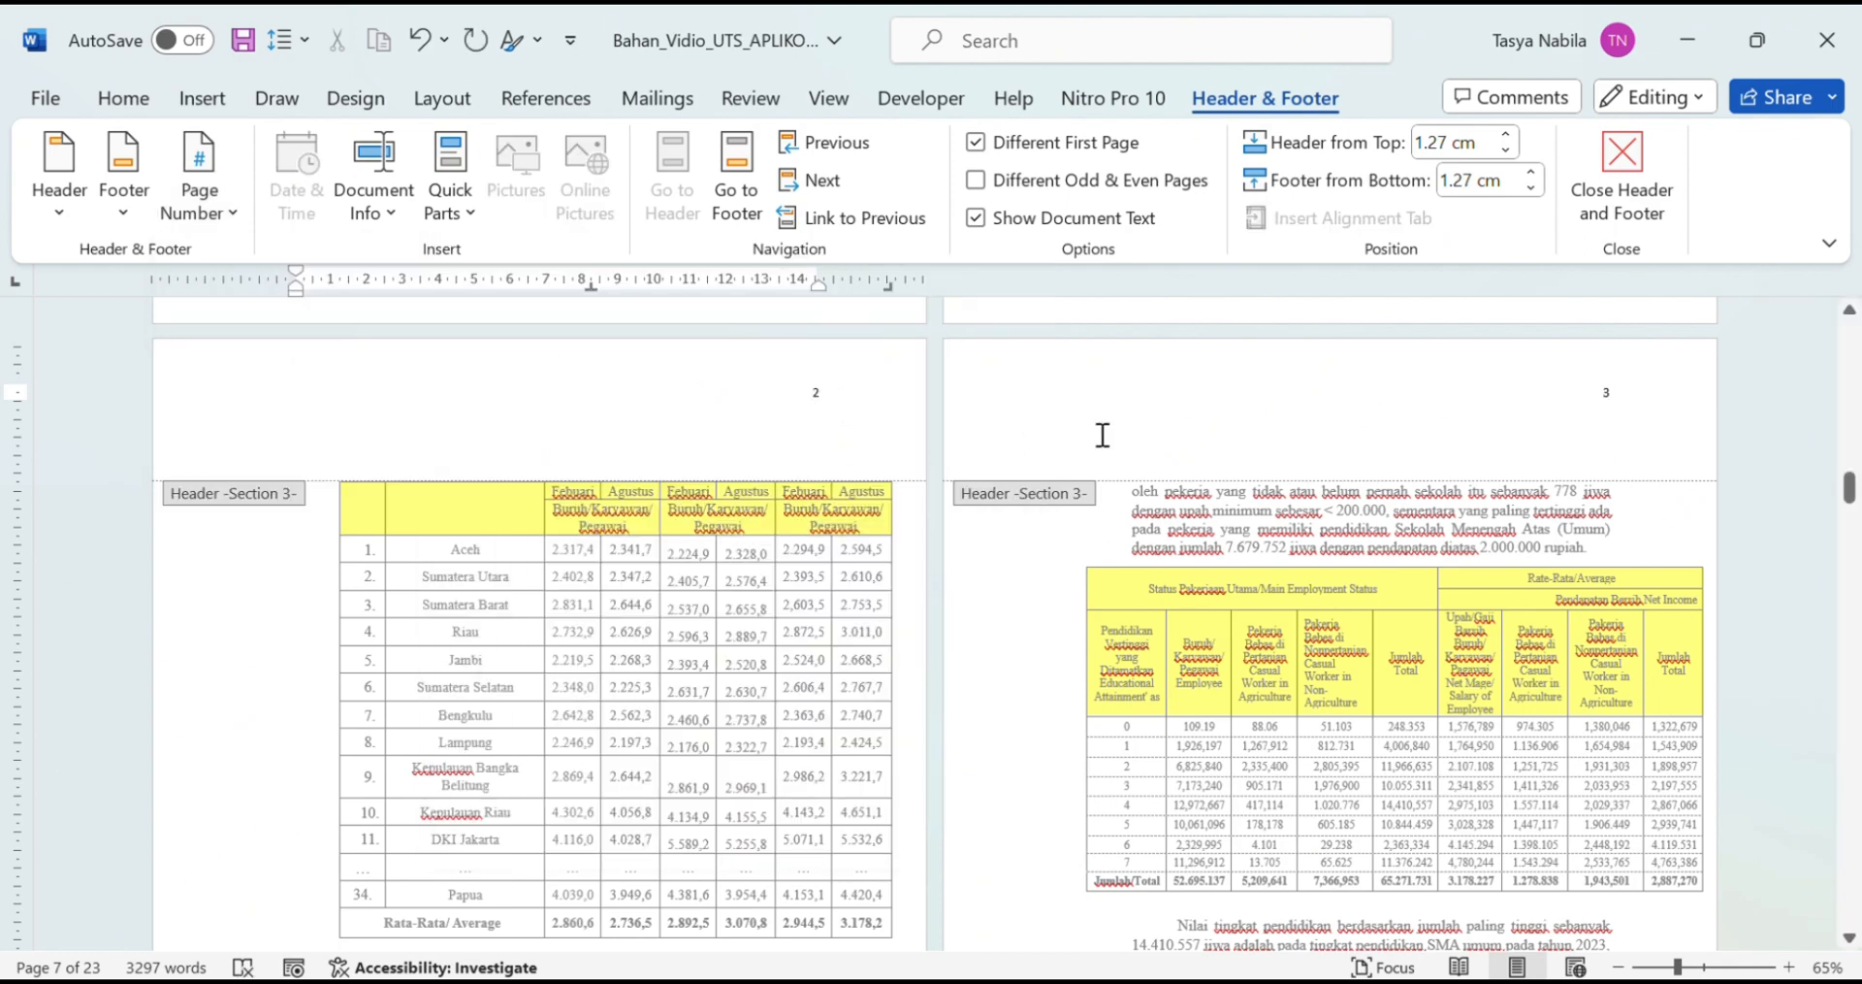
scroll(1103, 435, "down", 8)
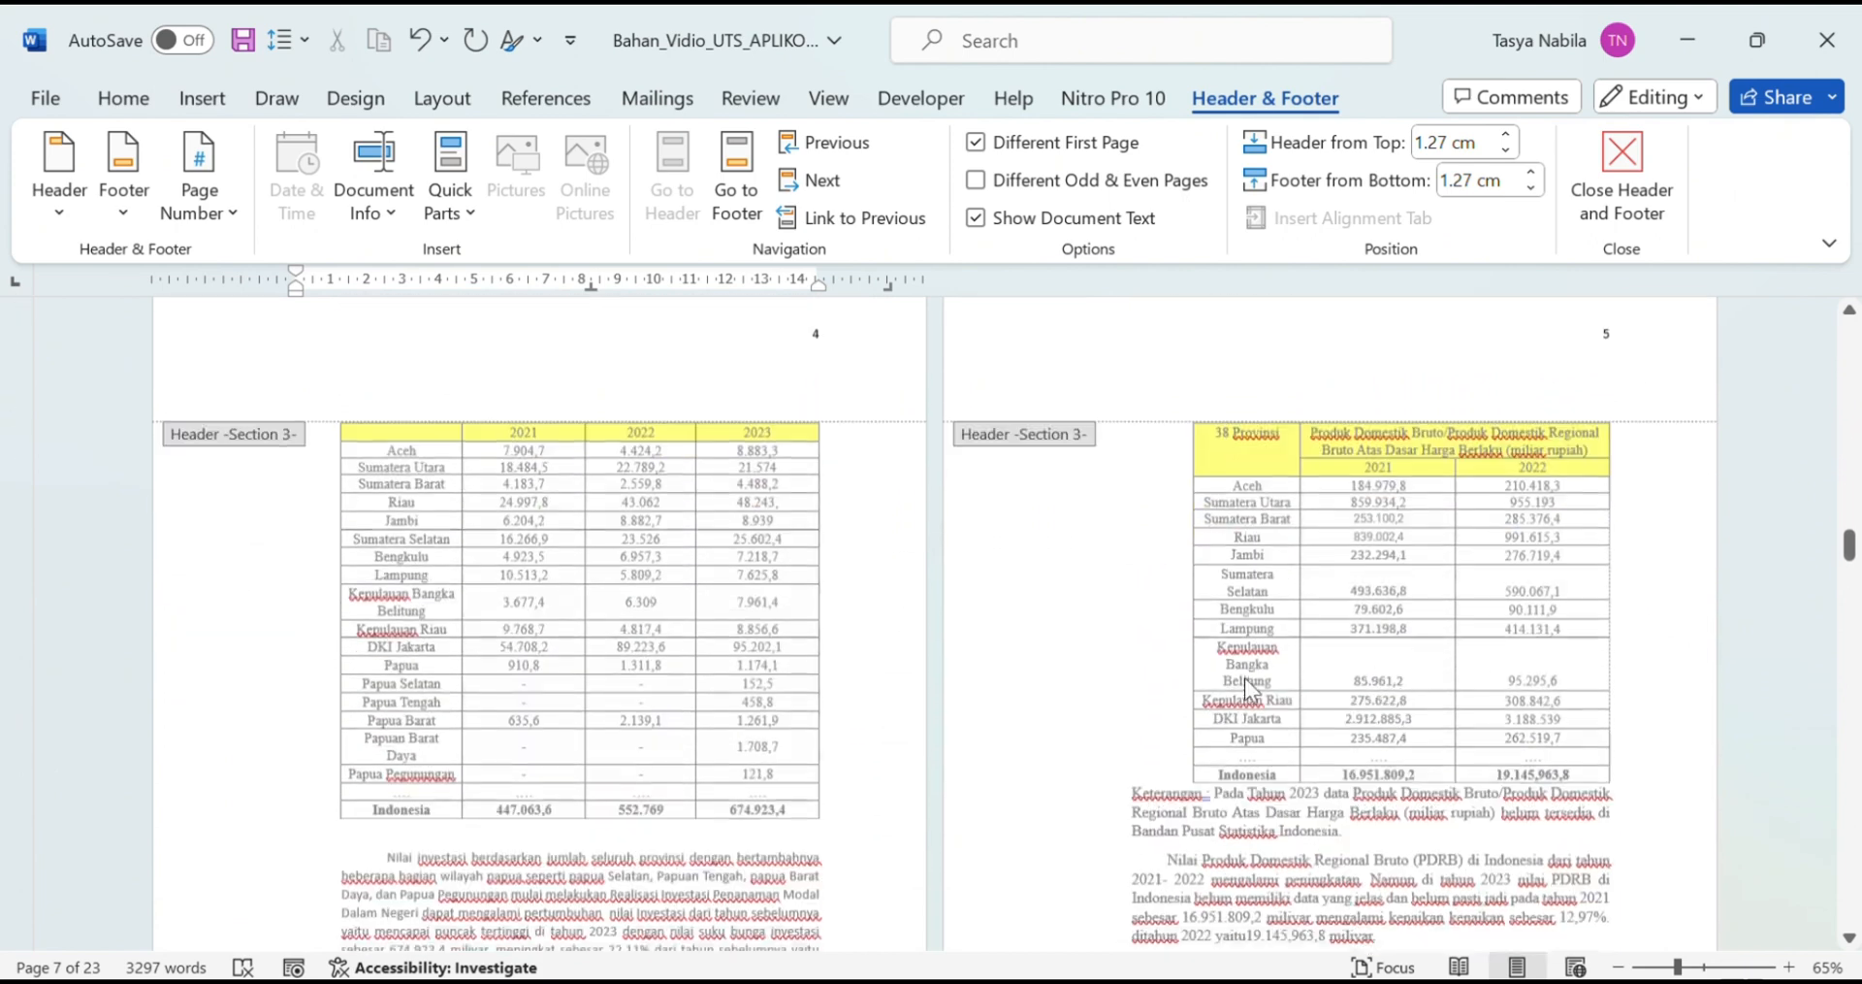
scroll(1244, 678, "down", 10)
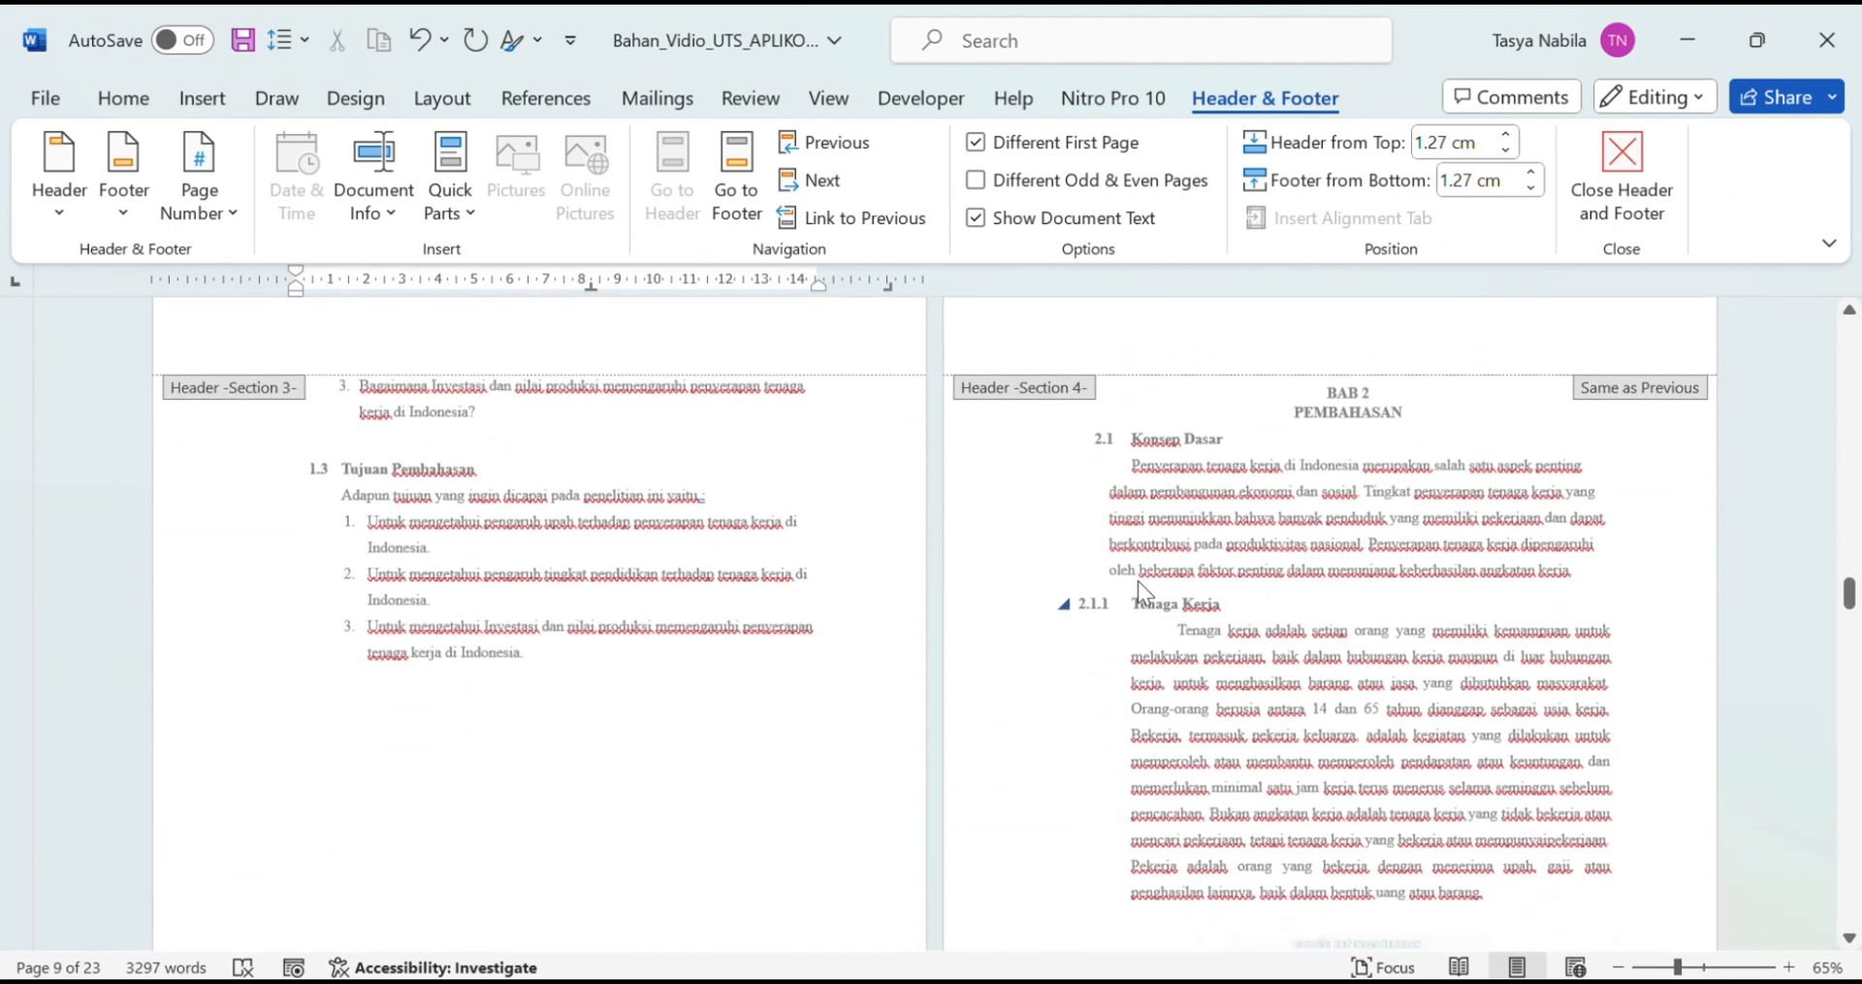
scroll(1332, 516, "up", 2)
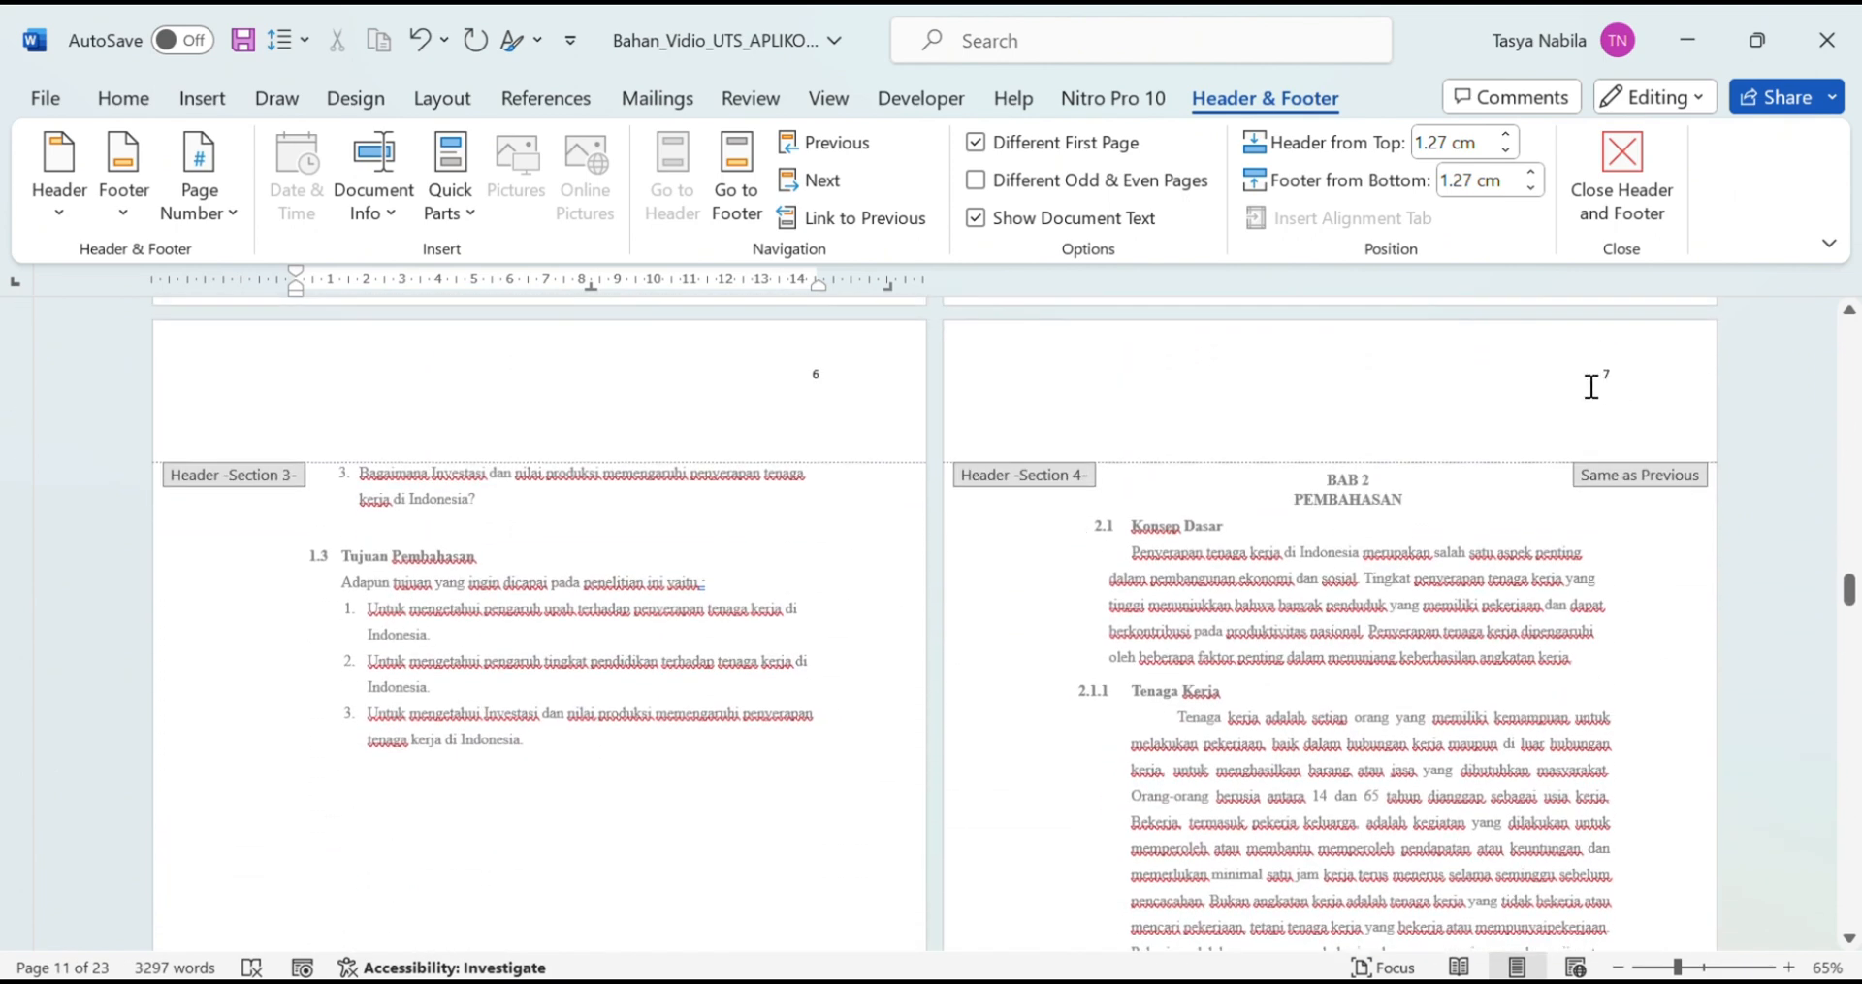
Step: Turn on Different First Page for Section 4 so BAB 2's opening page has its own layout
left_click(1609, 378)
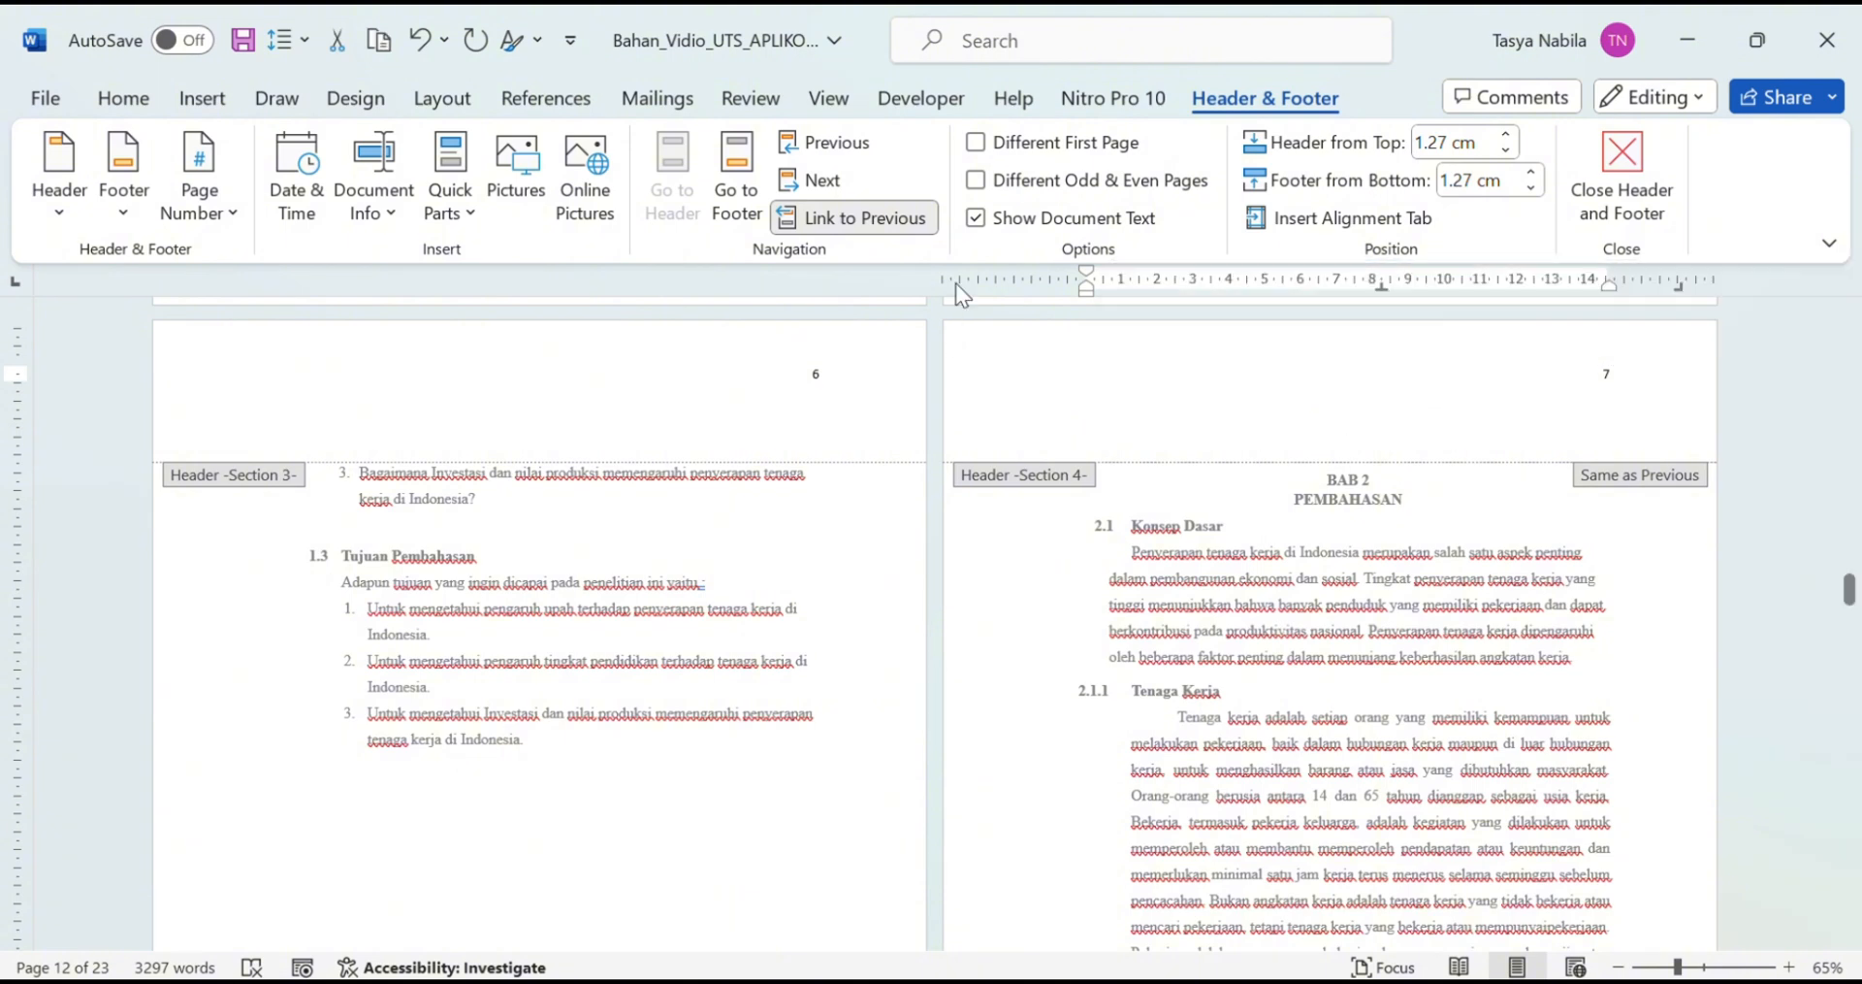
left_click(985, 148)
scroll(1304, 393, "down", 5)
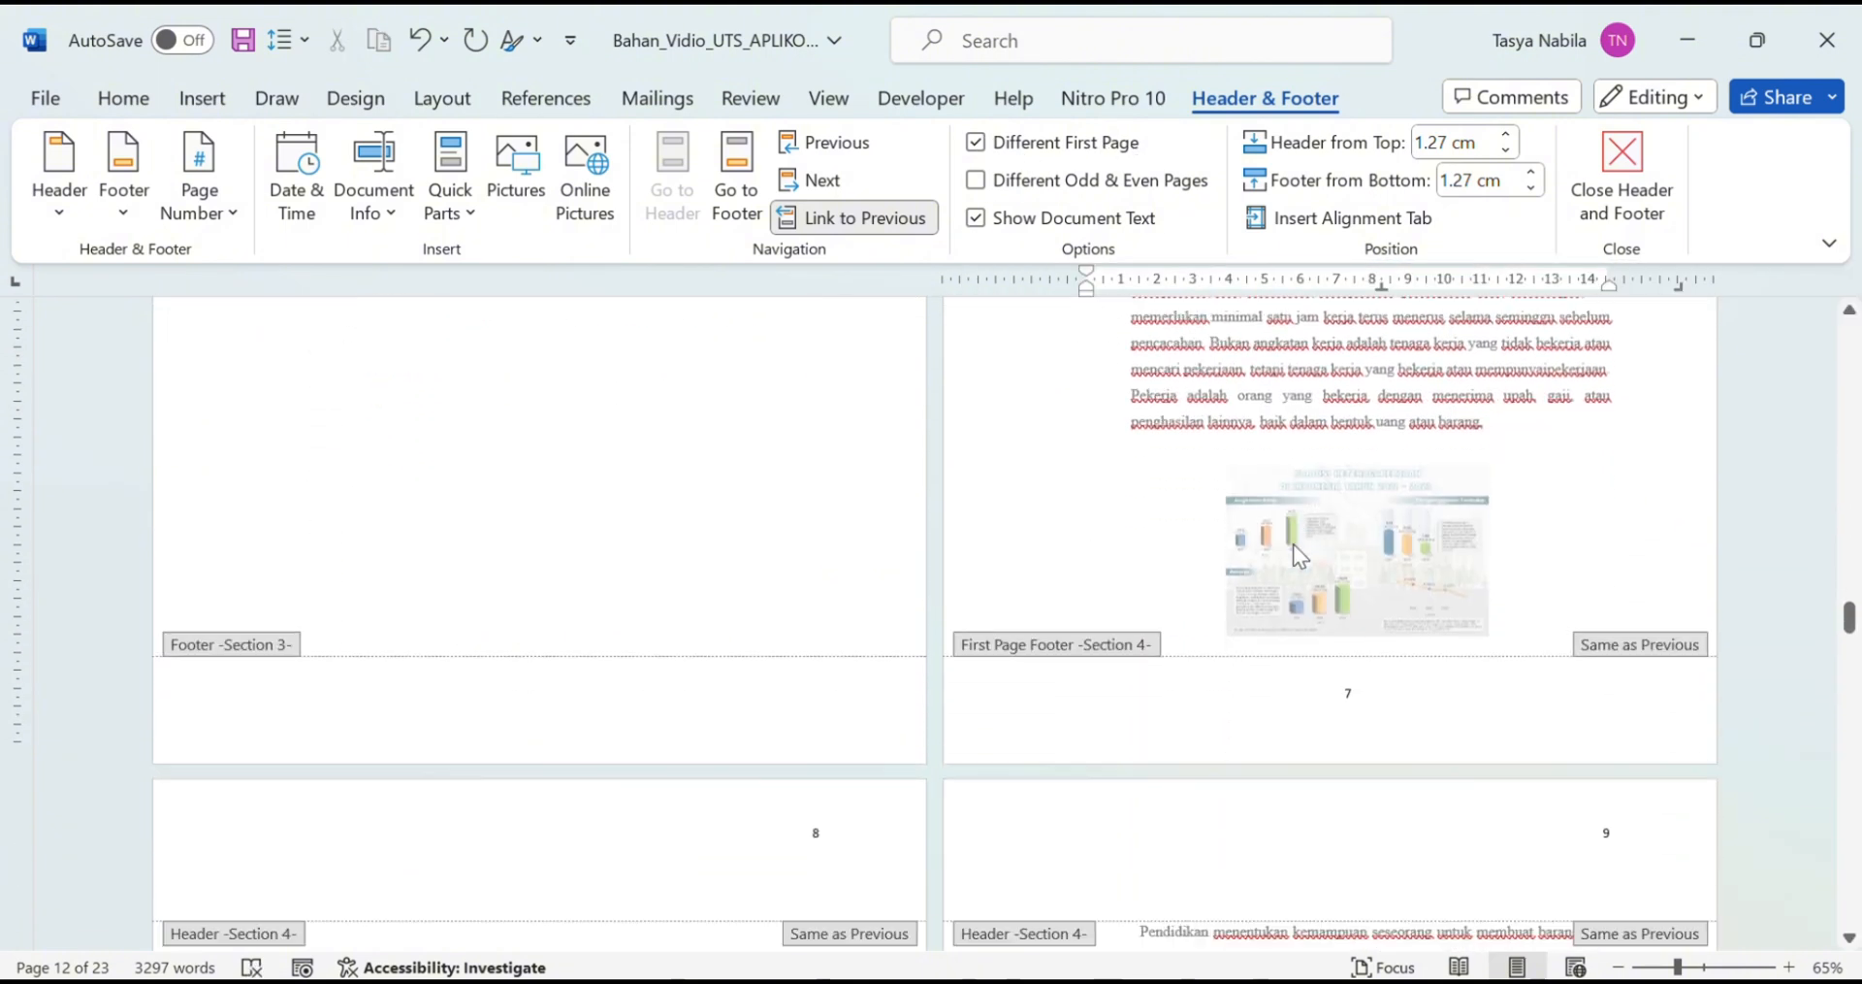
scroll(1413, 607, "down", 3)
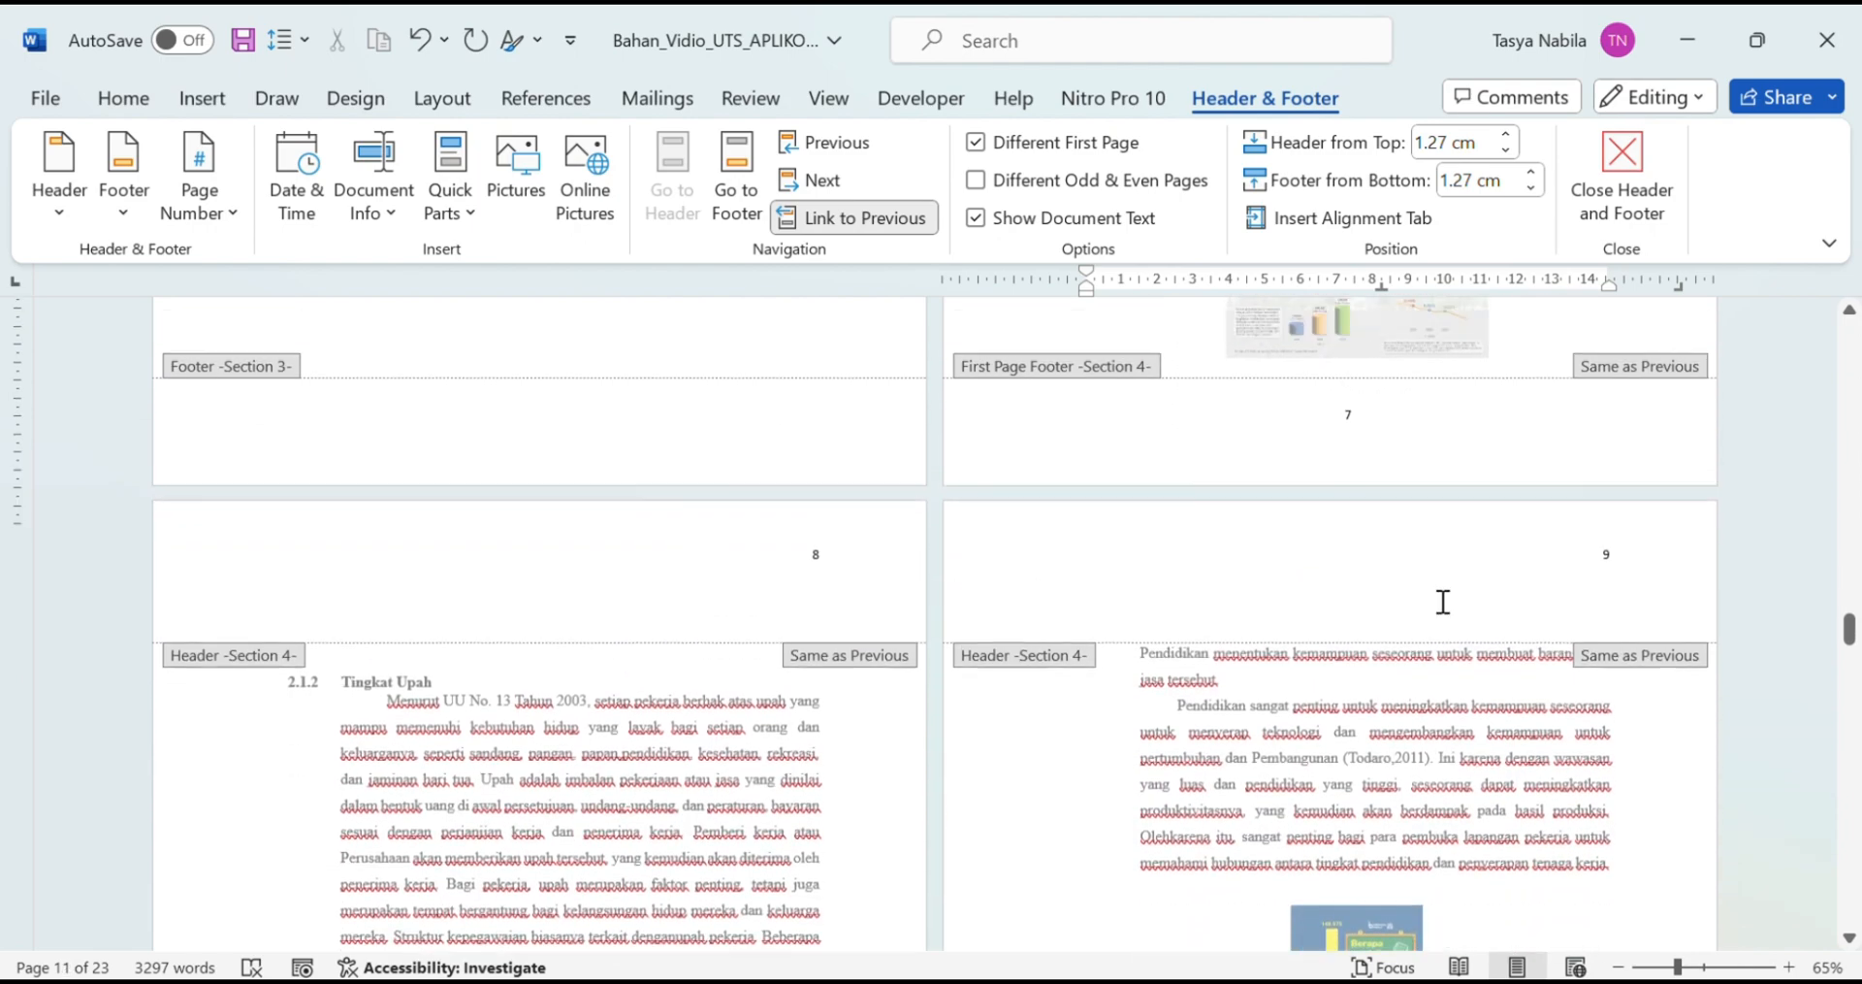
scroll(1442, 601, "down", 20)
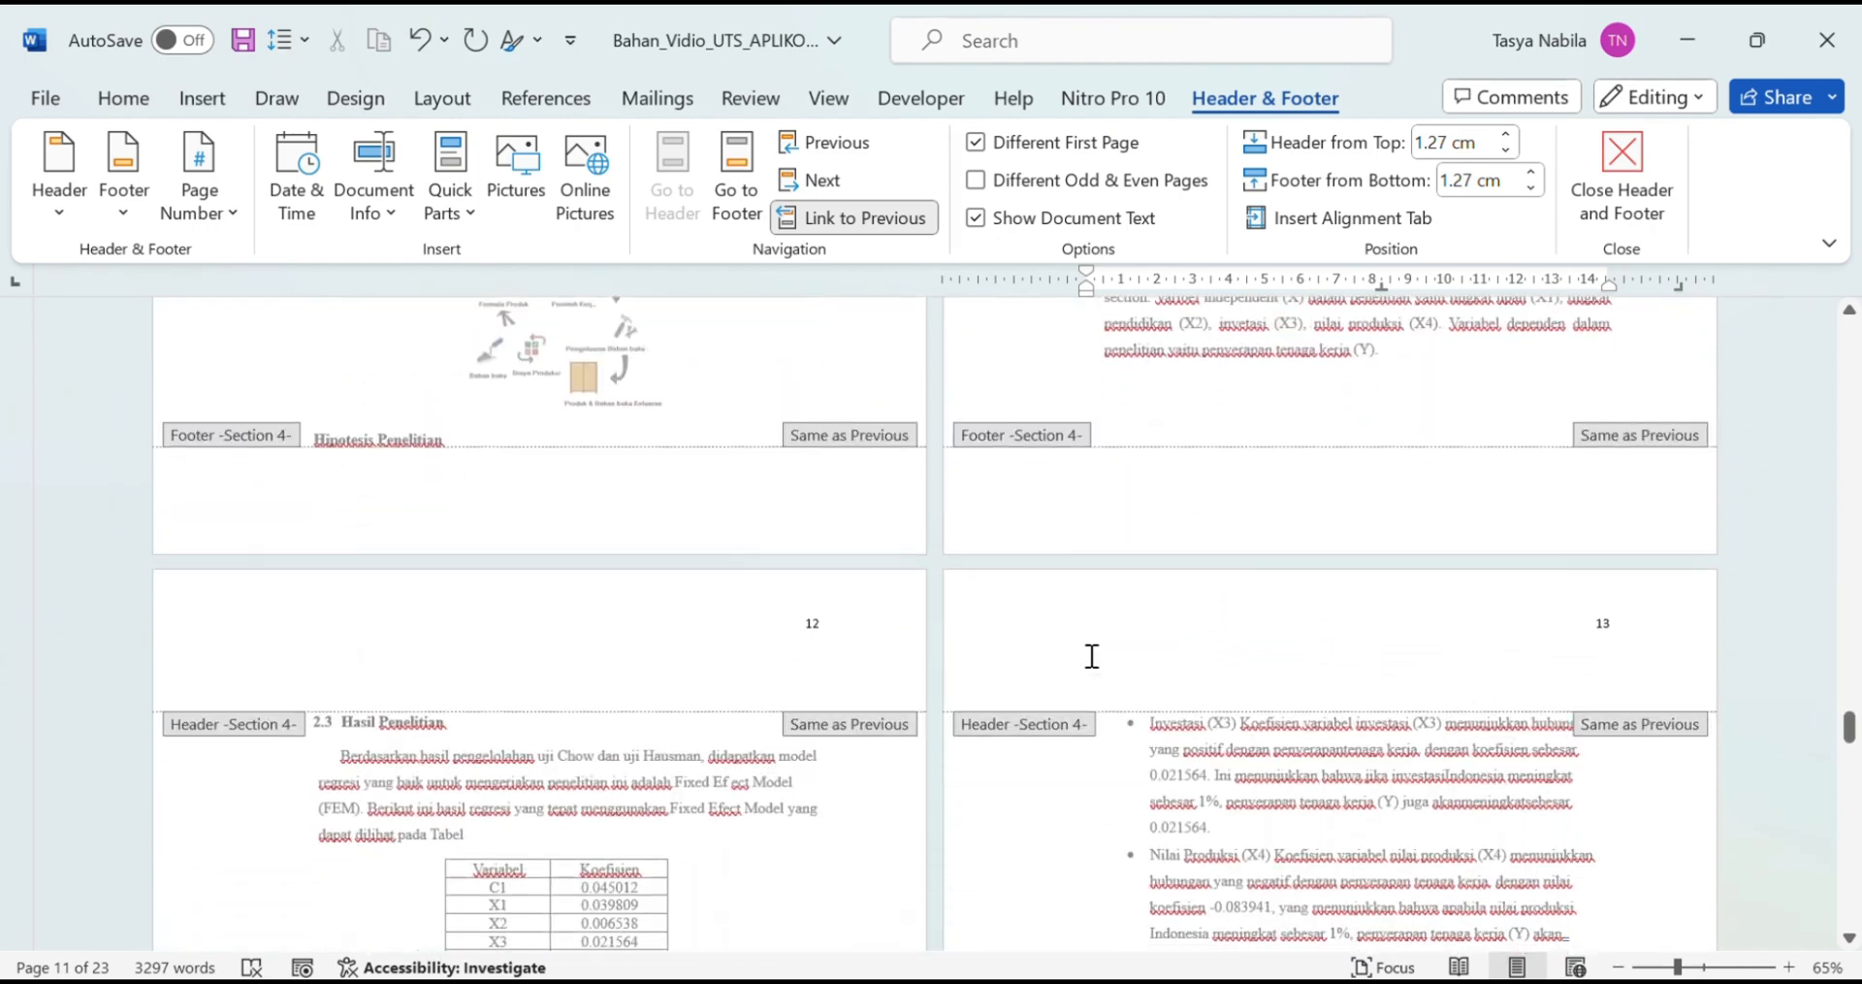
scroll(1091, 656, "down", 18)
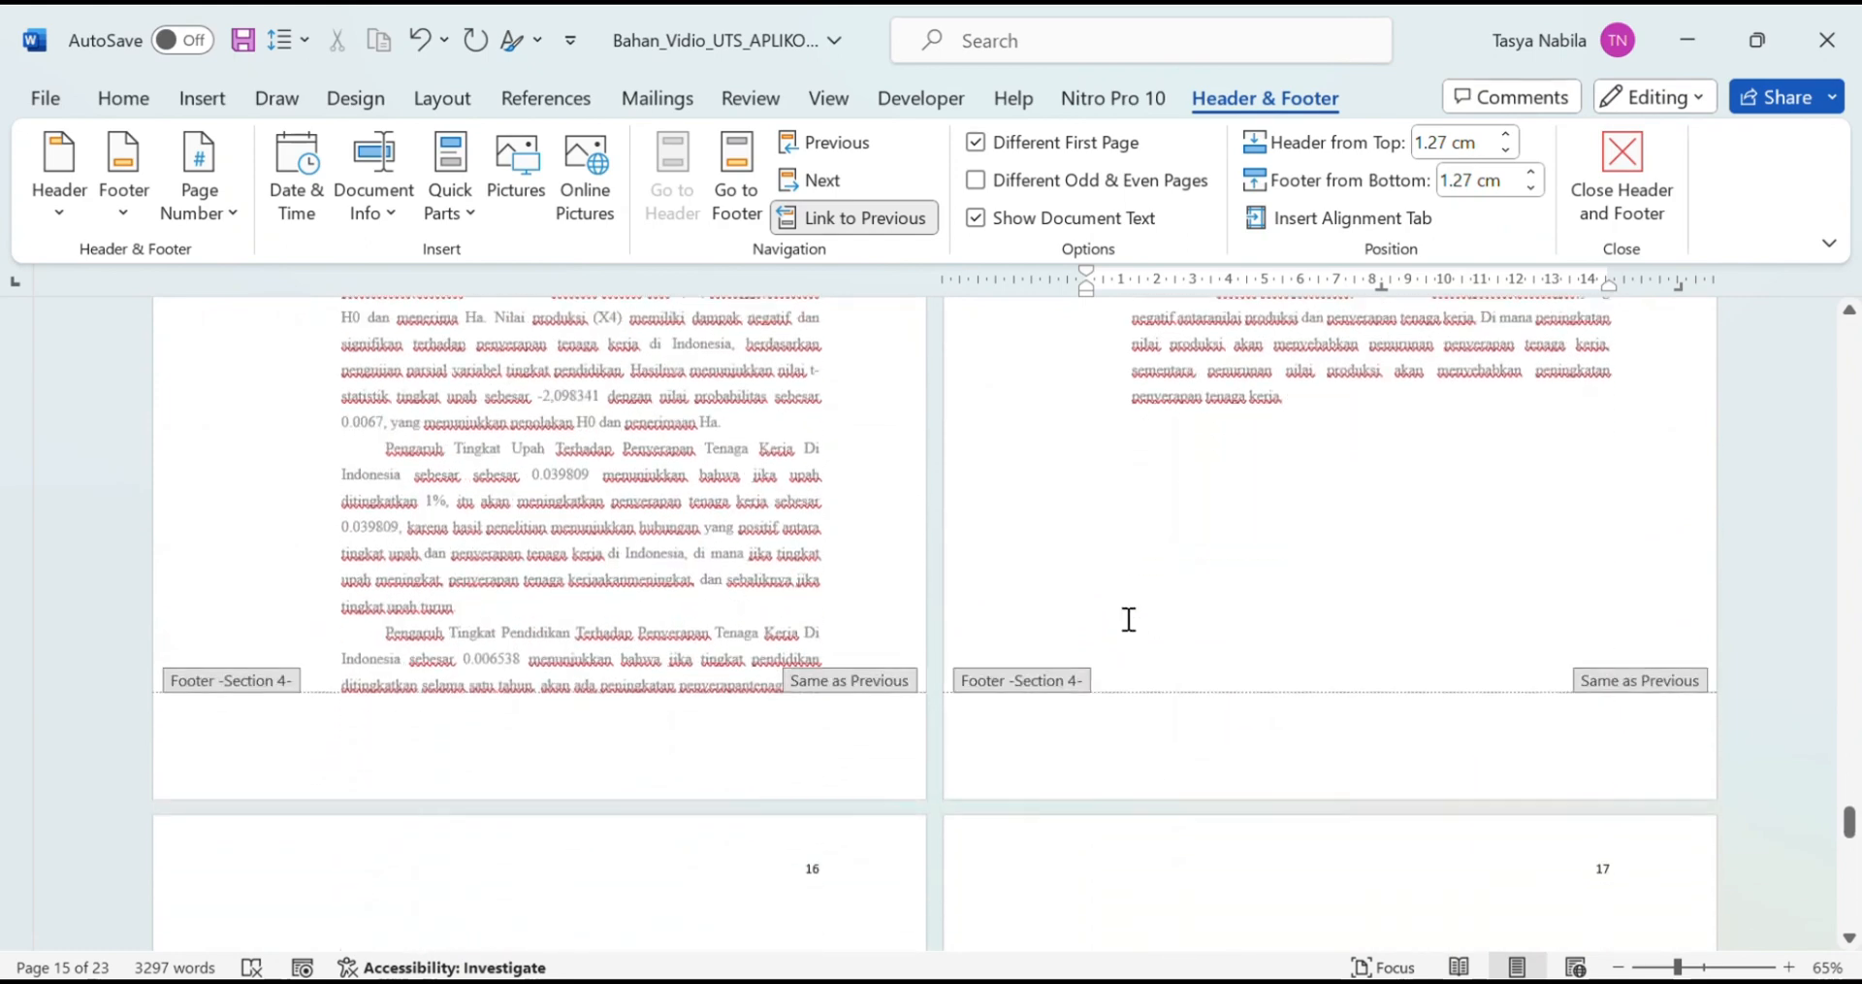
scroll(1126, 619, "down", 4)
left_click(809, 473)
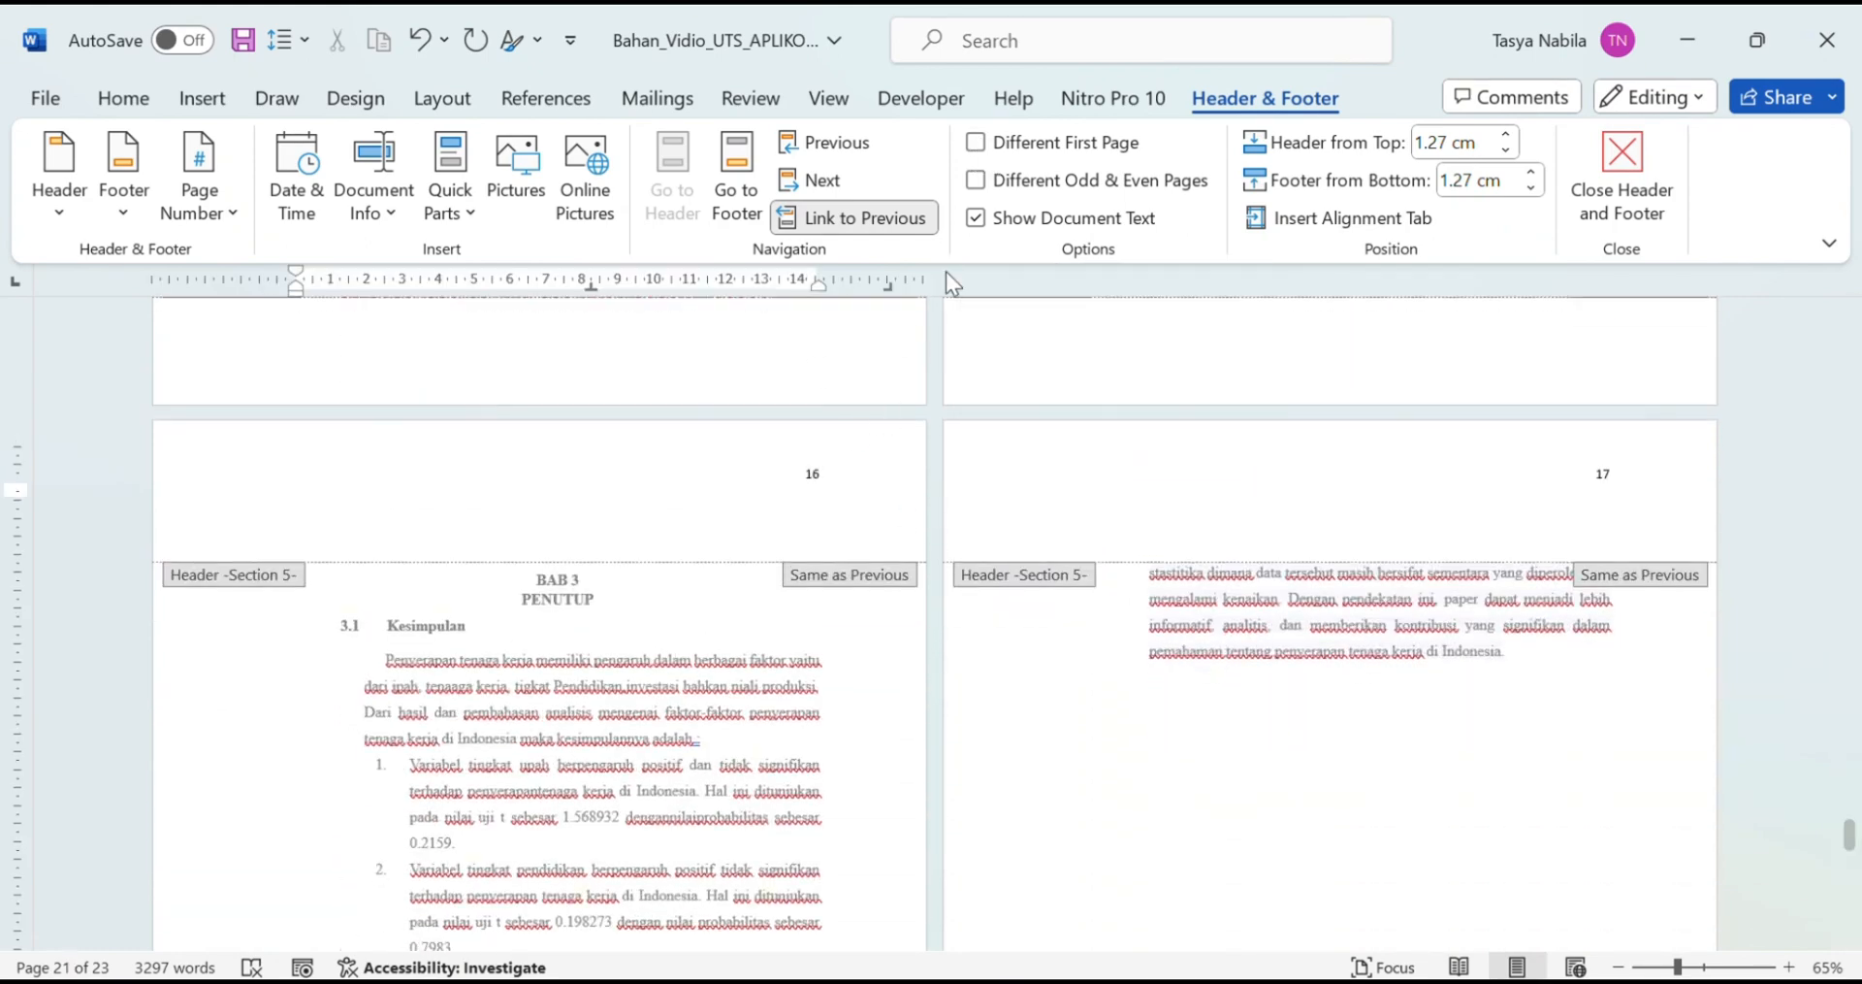
double_click(836, 478)
left_click(980, 143)
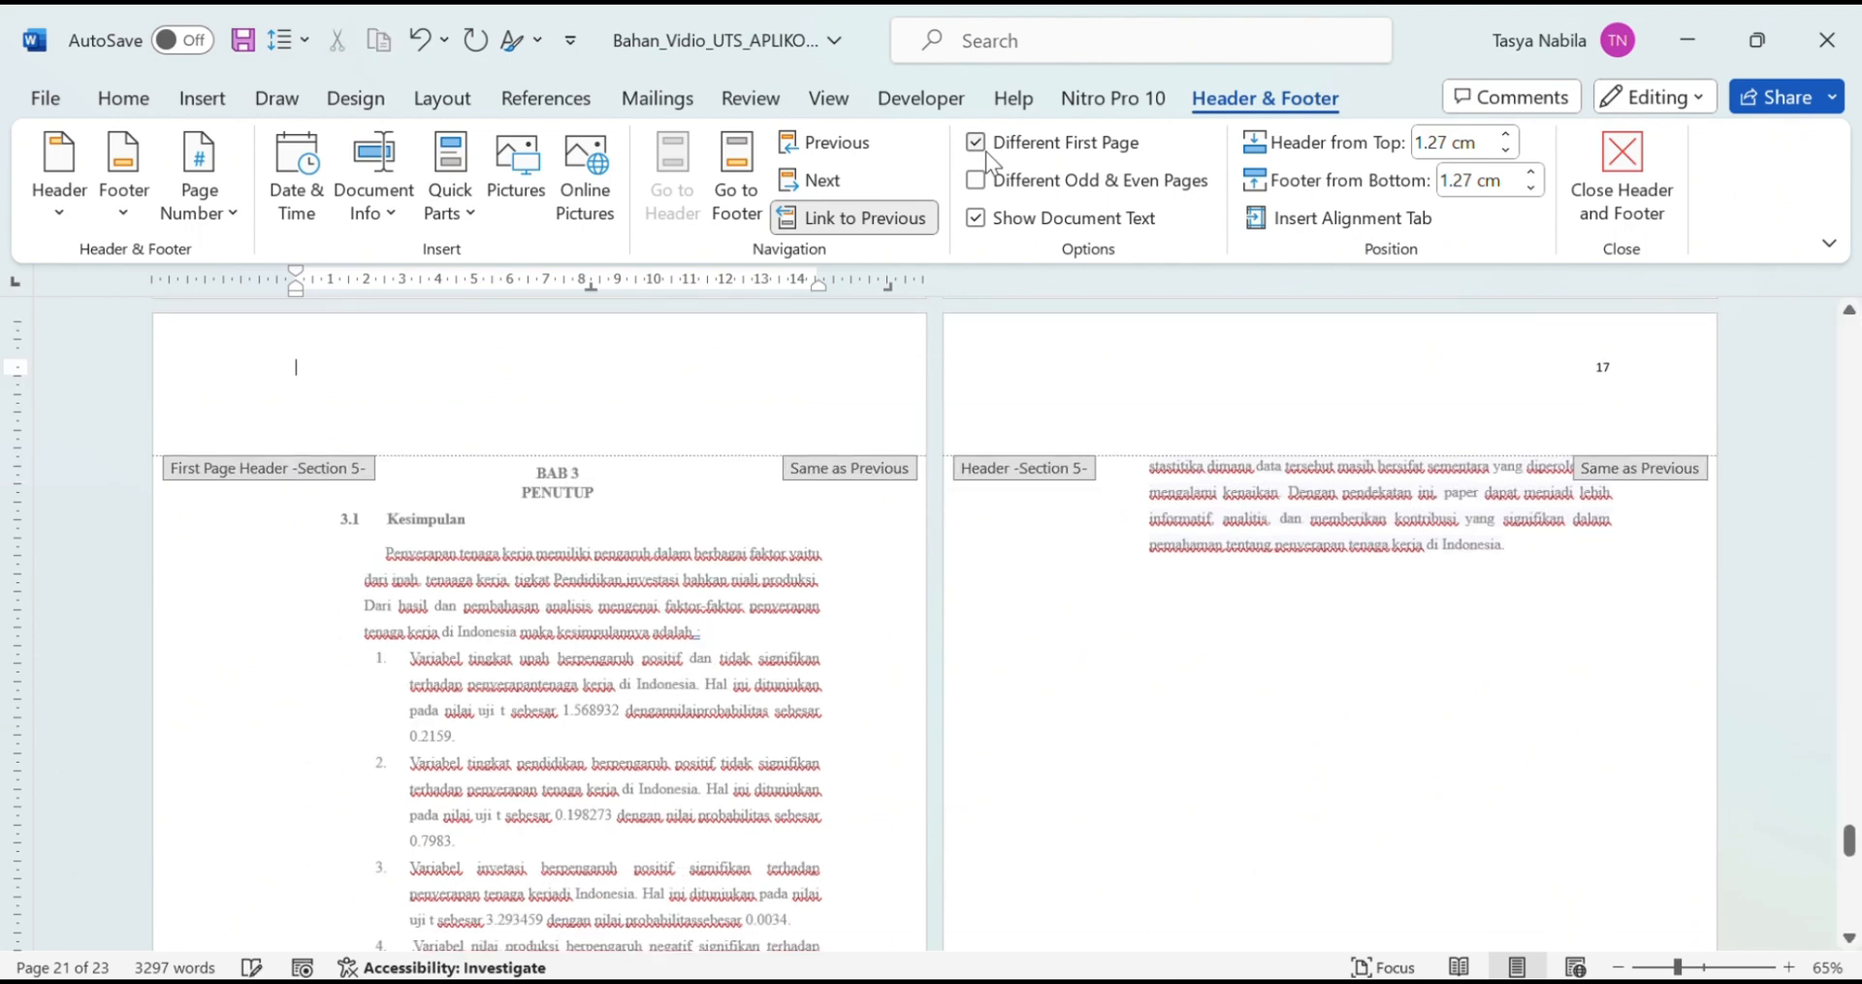
scroll(876, 695, "down", 4)
scroll(1649, 496, "up", 3)
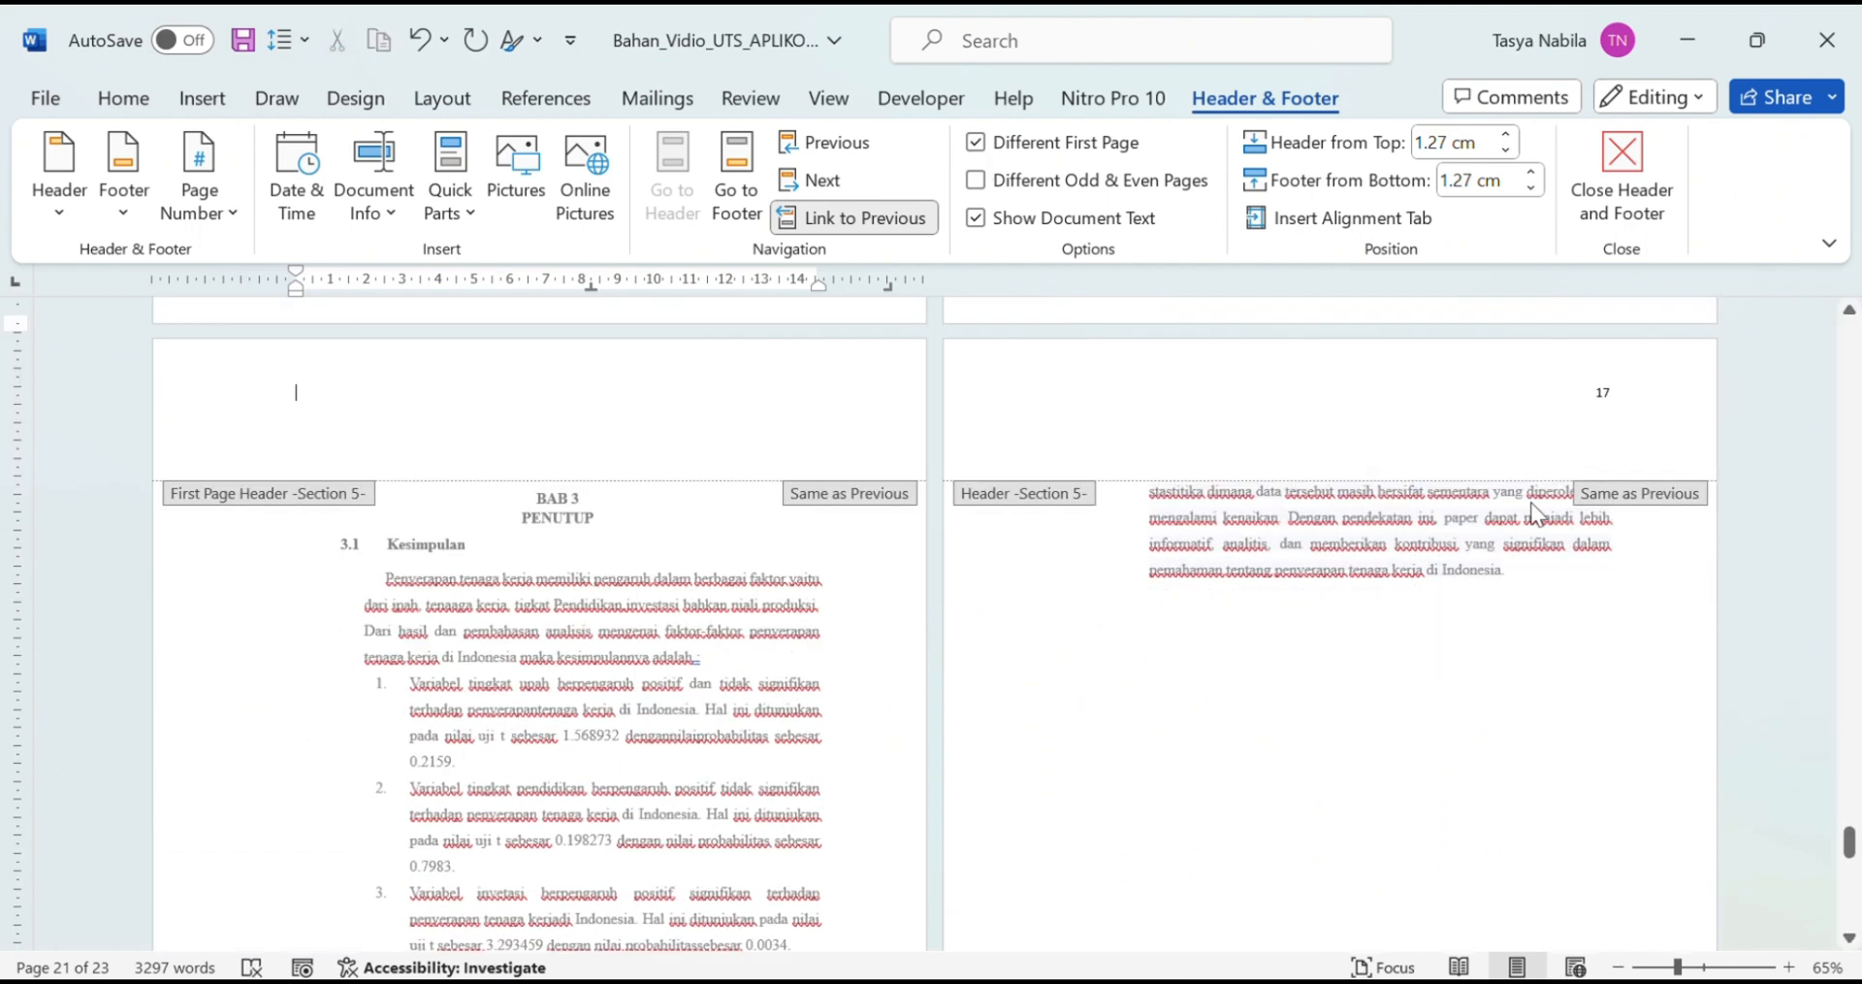
scroll(1127, 631, "down", 8)
scroll(1792, 791, "down", 3)
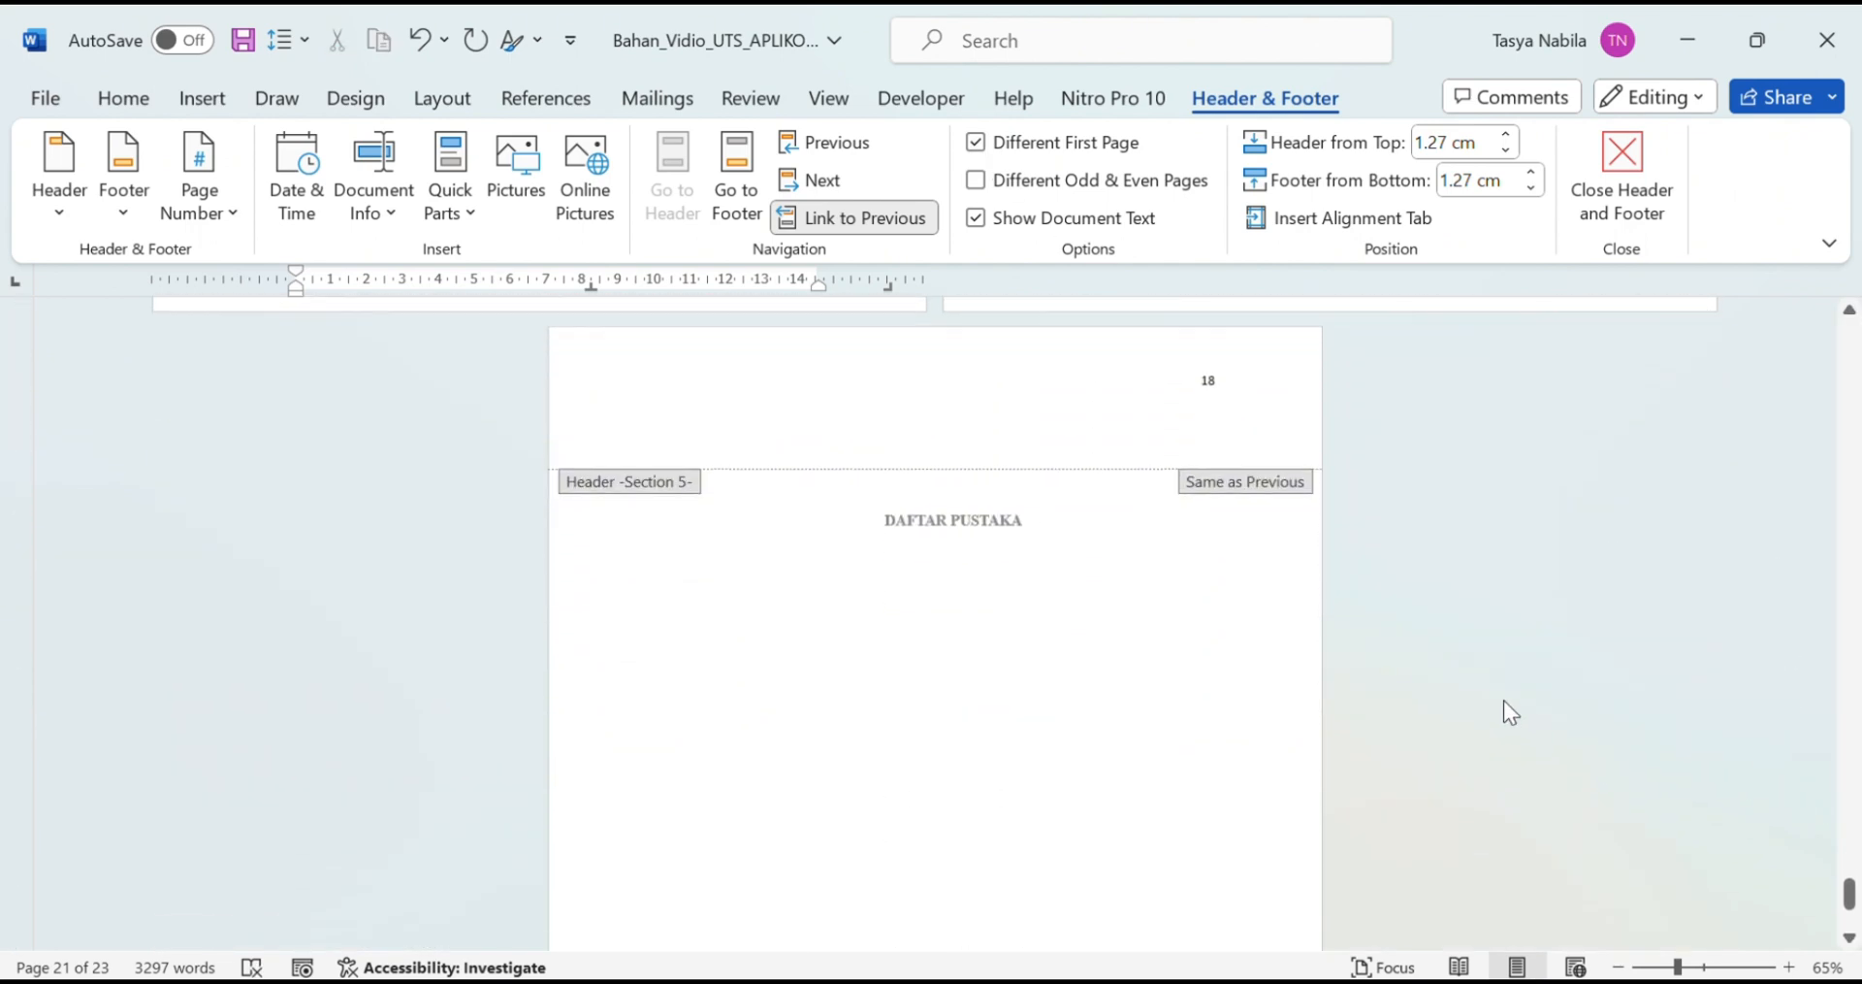
scroll(1821, 624, "up", 15)
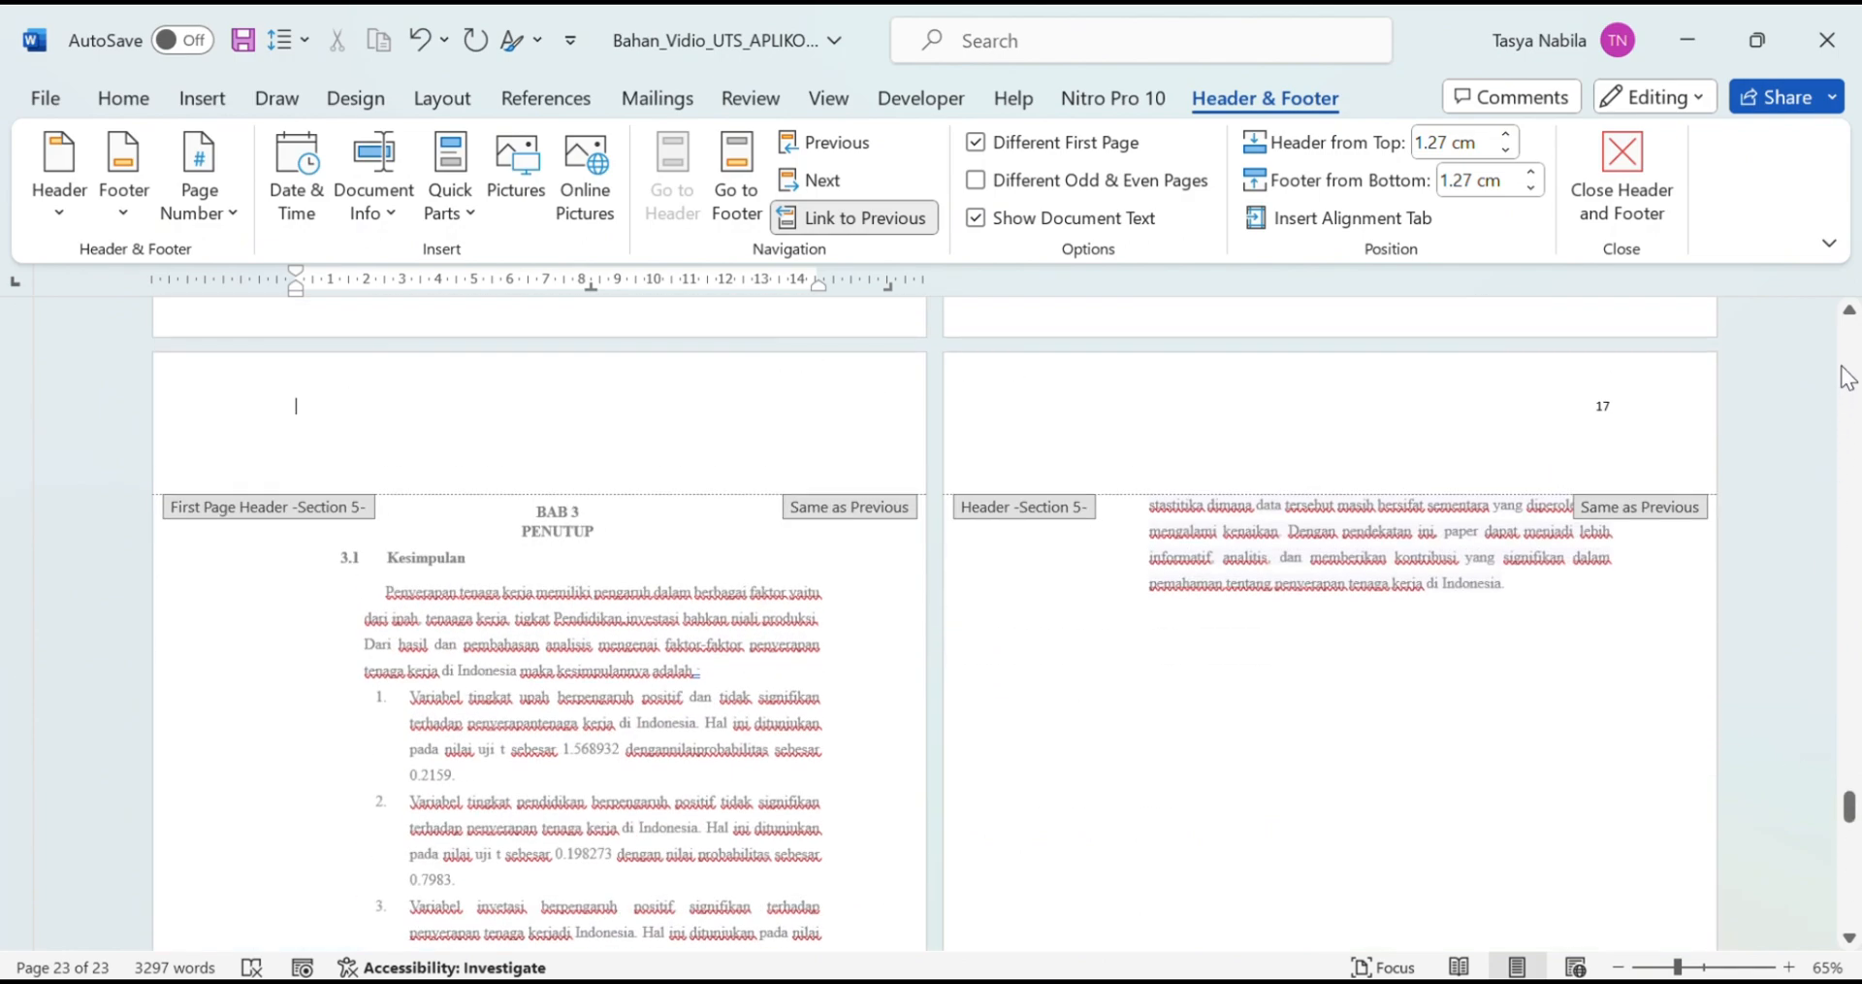
left_click_drag(1848, 810, 1848, 330)
scroll(1451, 684, "down", 10)
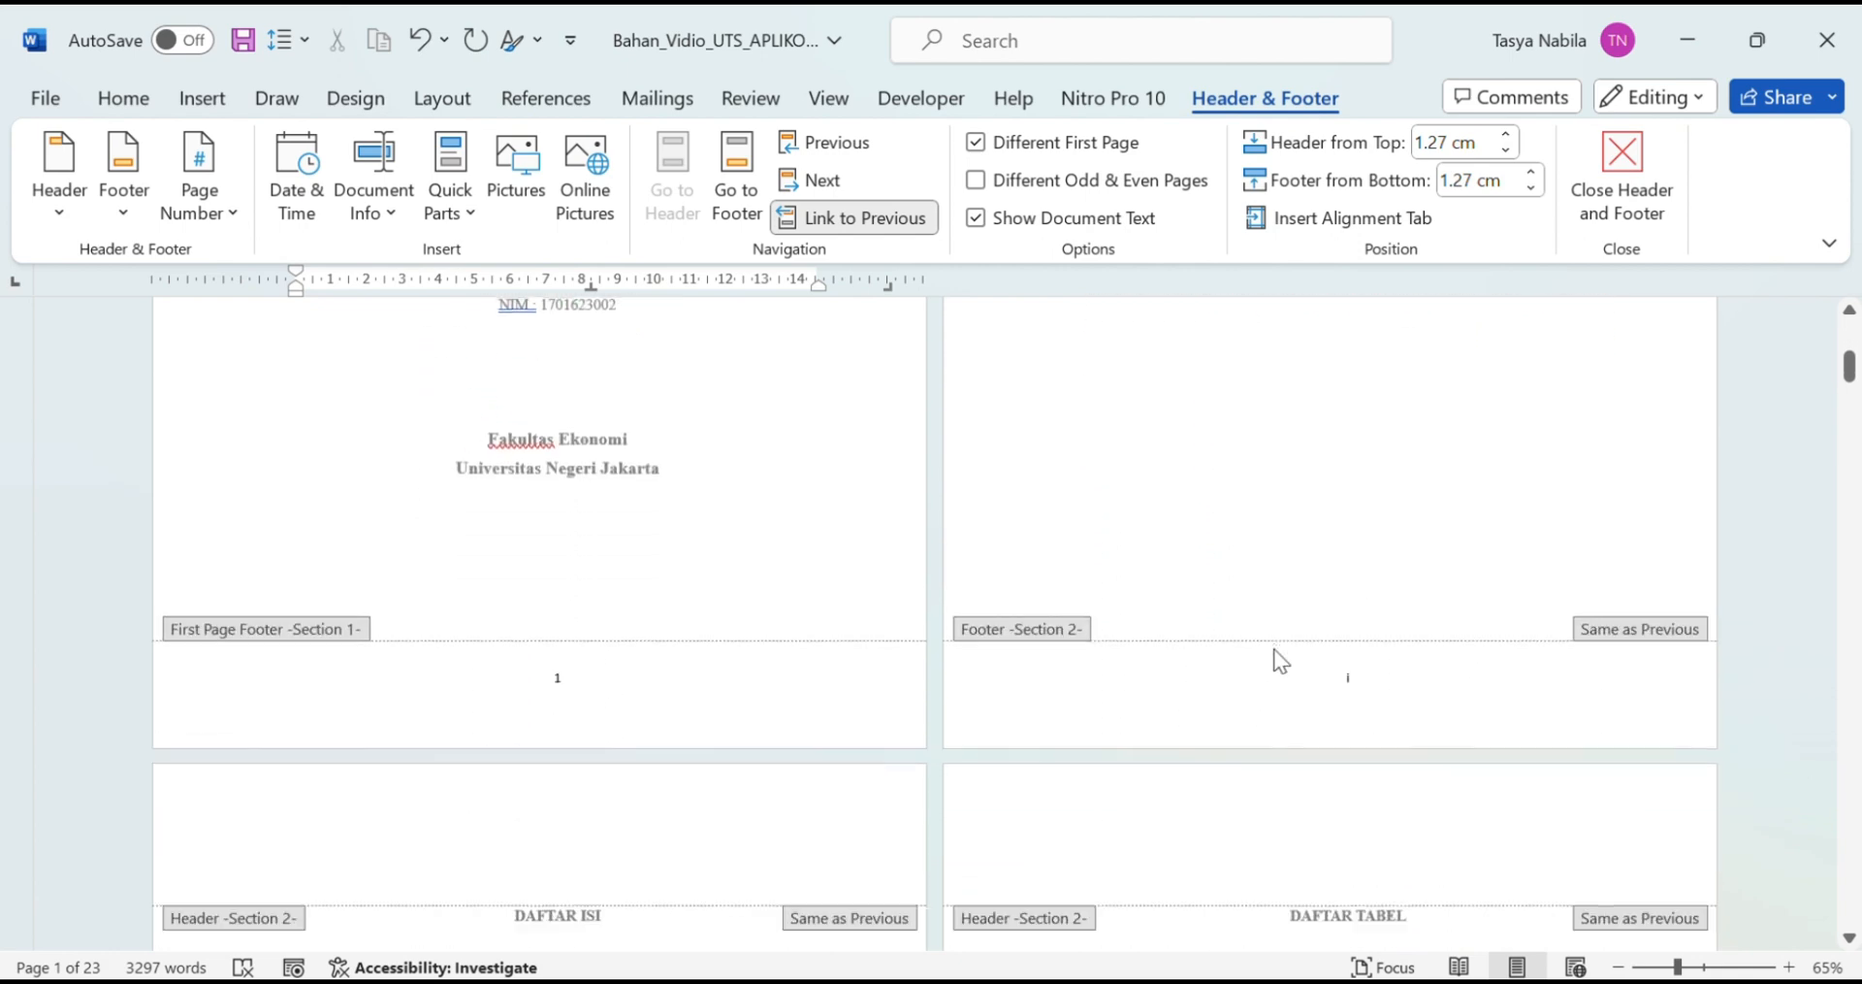
scroll(1335, 619, "down", 2)
scroll(1334, 619, "up", 5)
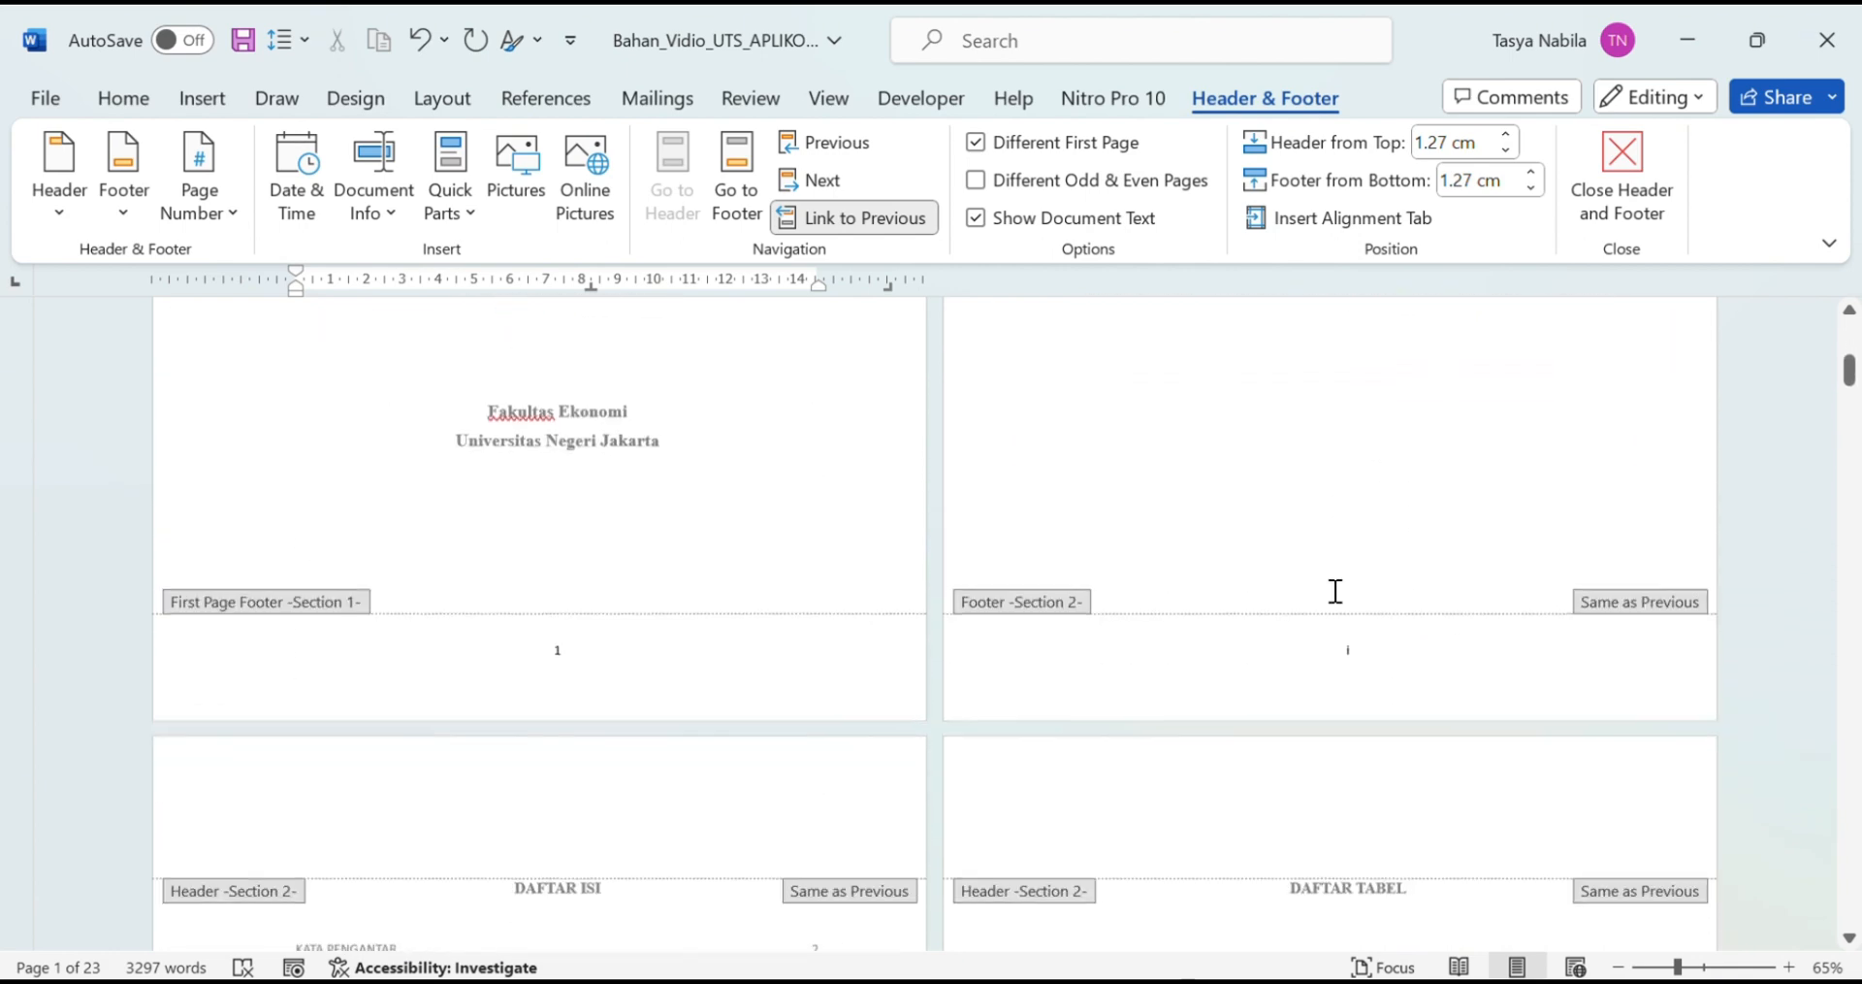
scroll(1335, 619, "down", 5)
scroll(1335, 619, "down", 1)
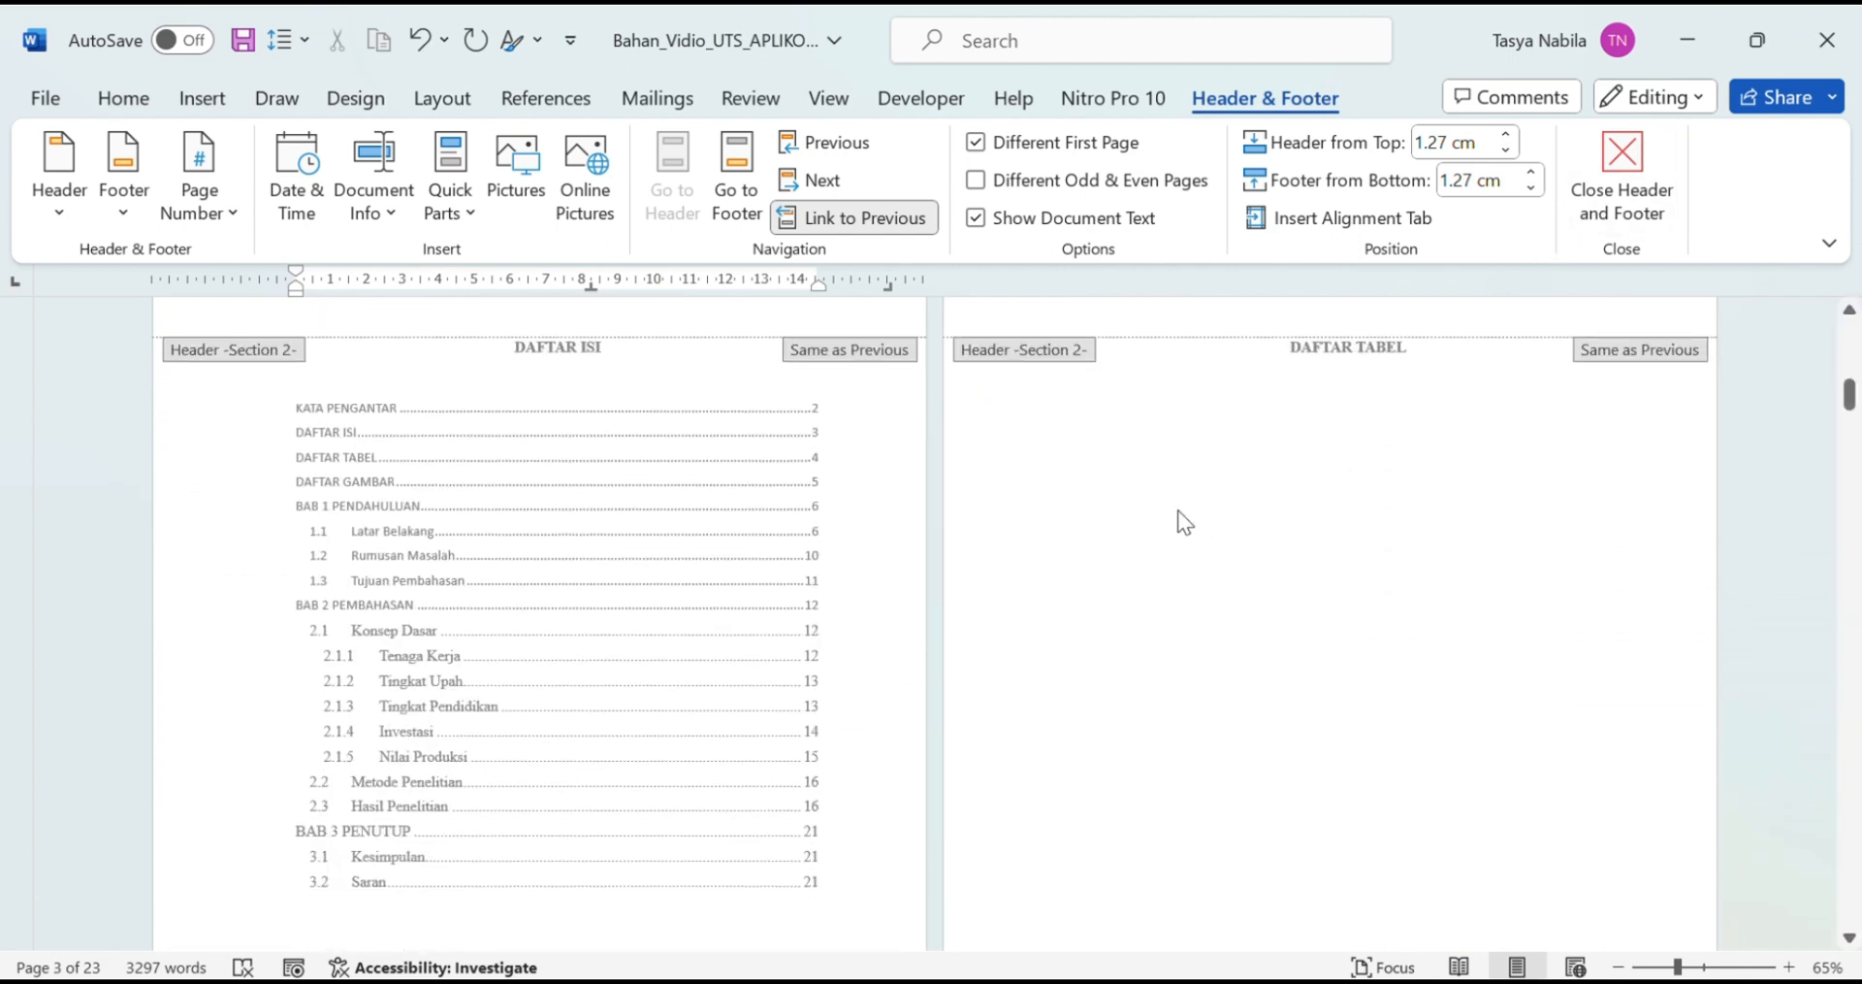
left_click_drag(1678, 967, 1707, 967)
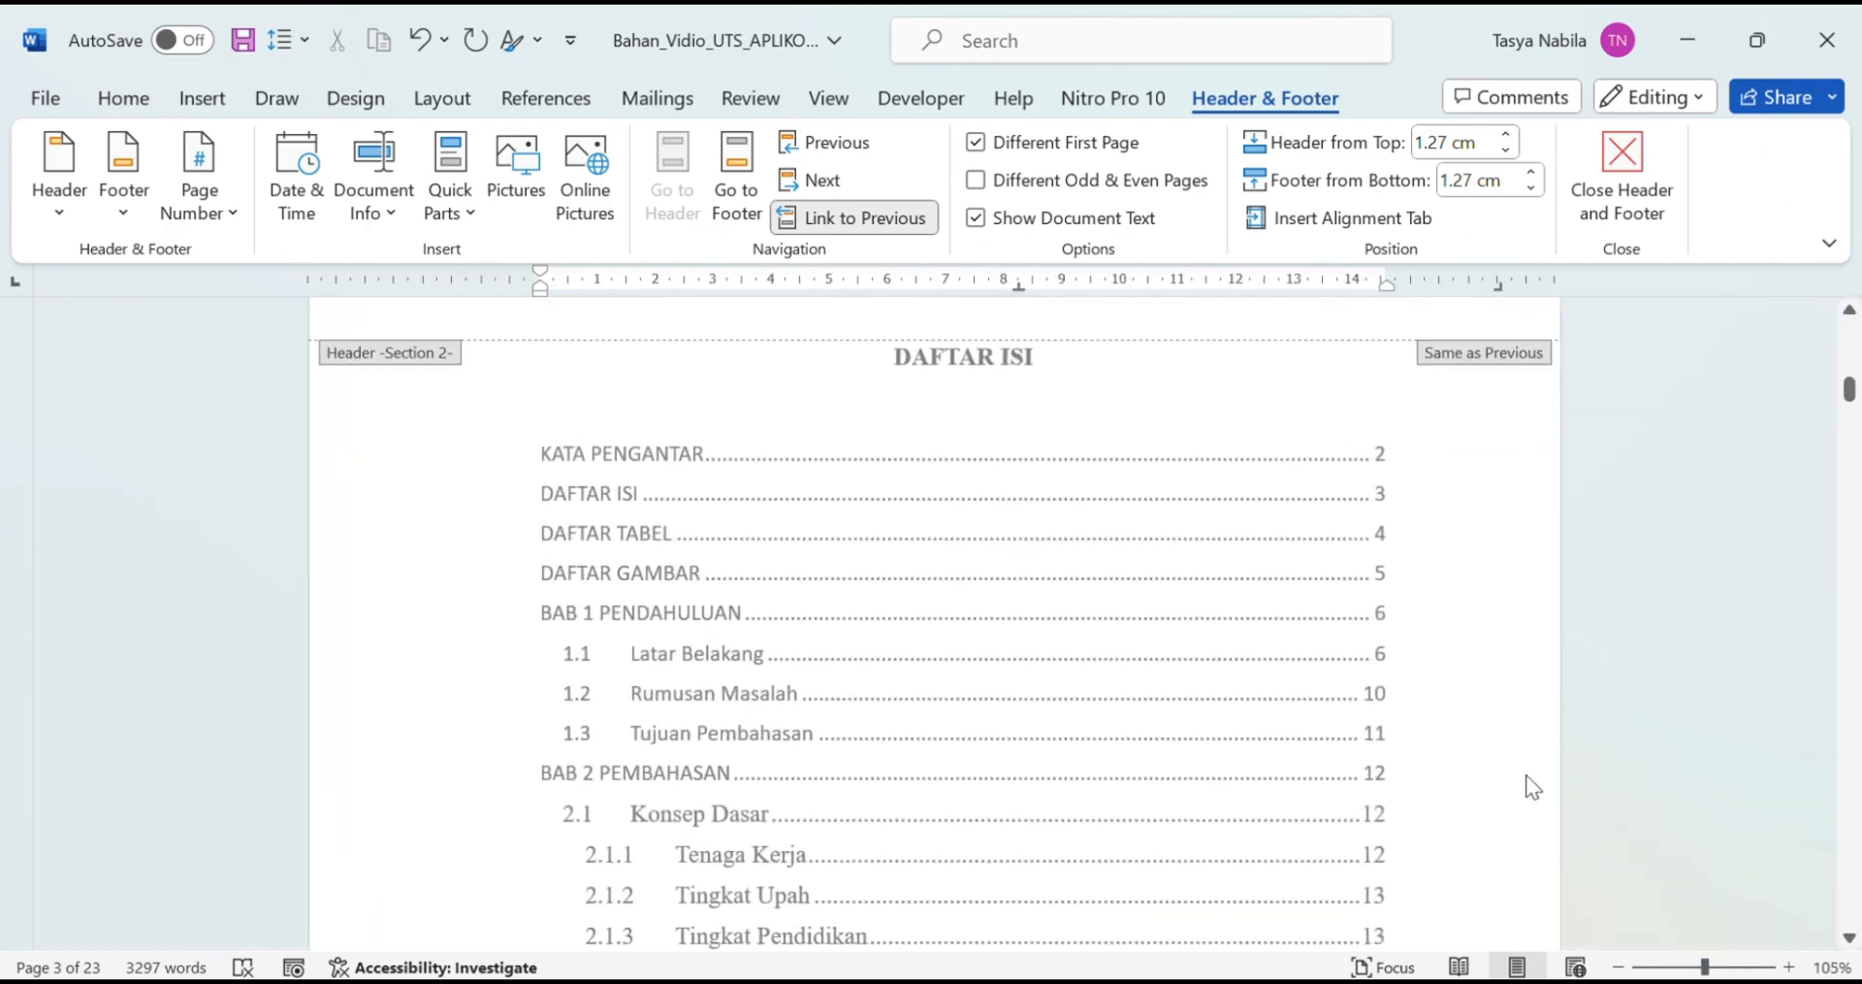
scroll(1343, 632, "up", 6)
scroll(1374, 648, "up", 5)
scroll(1372, 636, "down", 2)
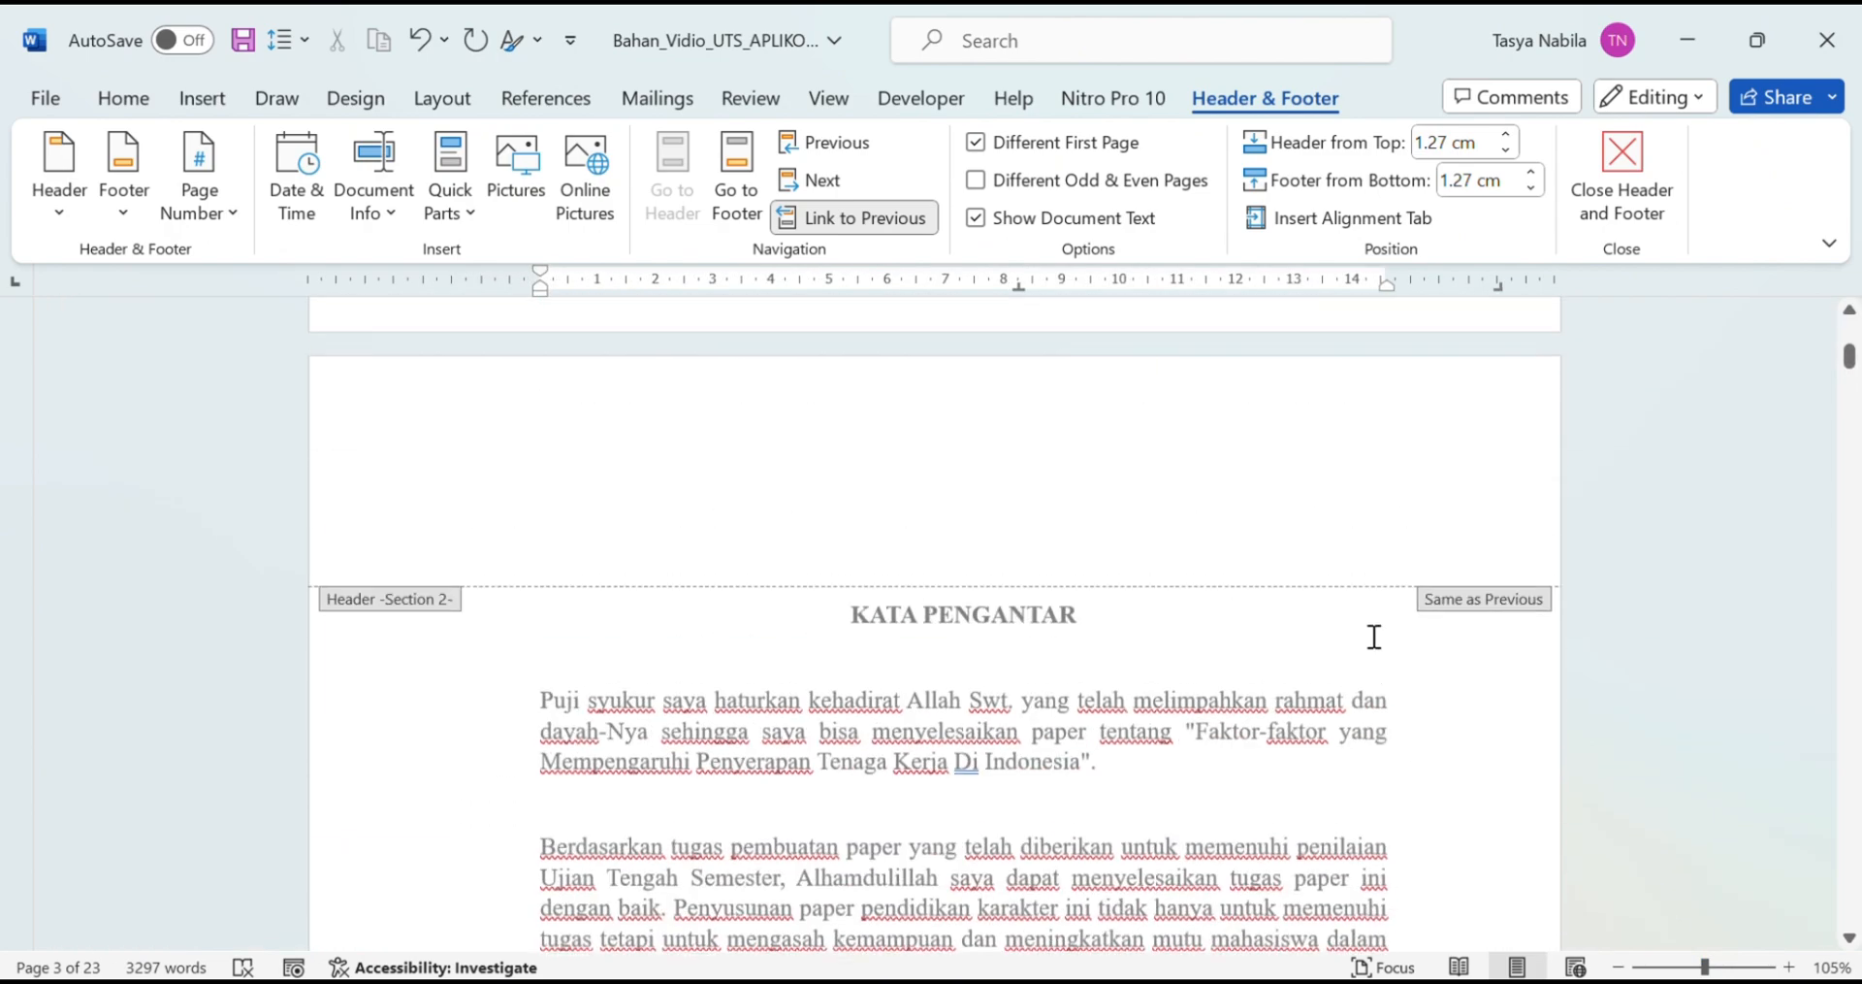
scroll(1371, 636, "up", 6)
scroll(1375, 644, "down", 6)
scroll(1377, 646, "up", 5)
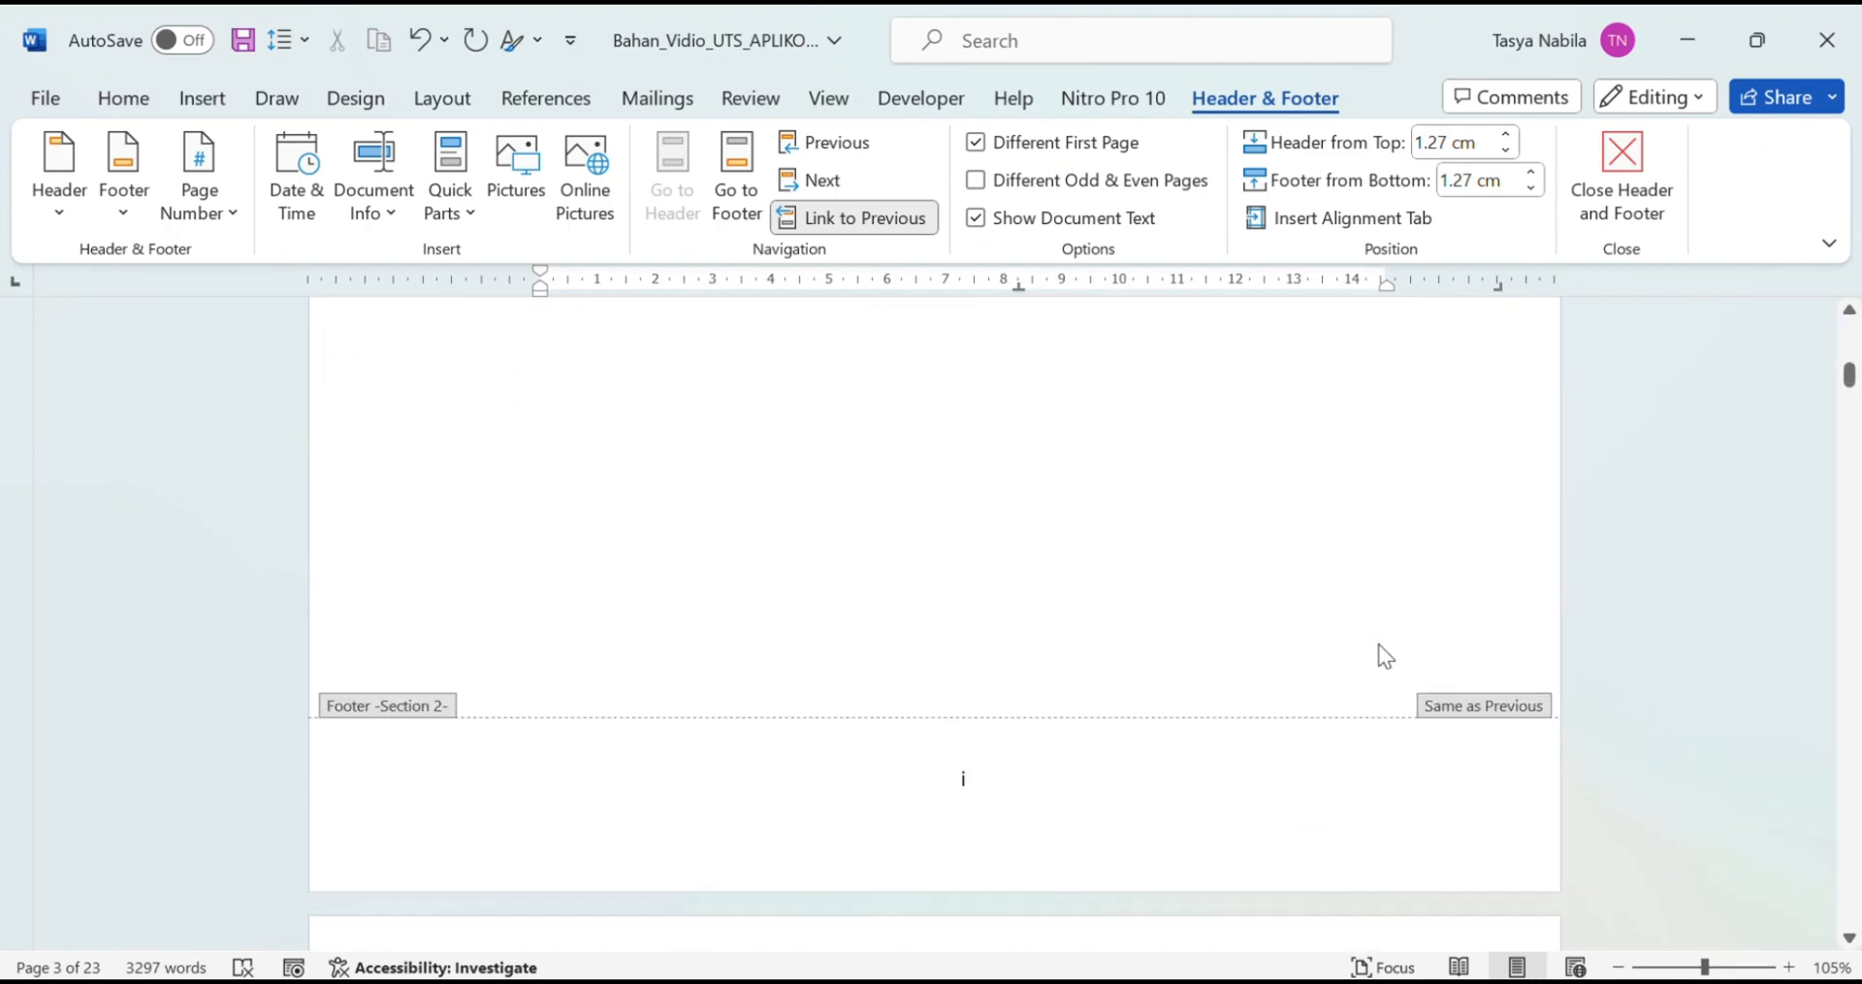
scroll(1383, 652, "down", 7)
scroll(1397, 582, "up", 3)
scroll(1077, 485, "up", 3)
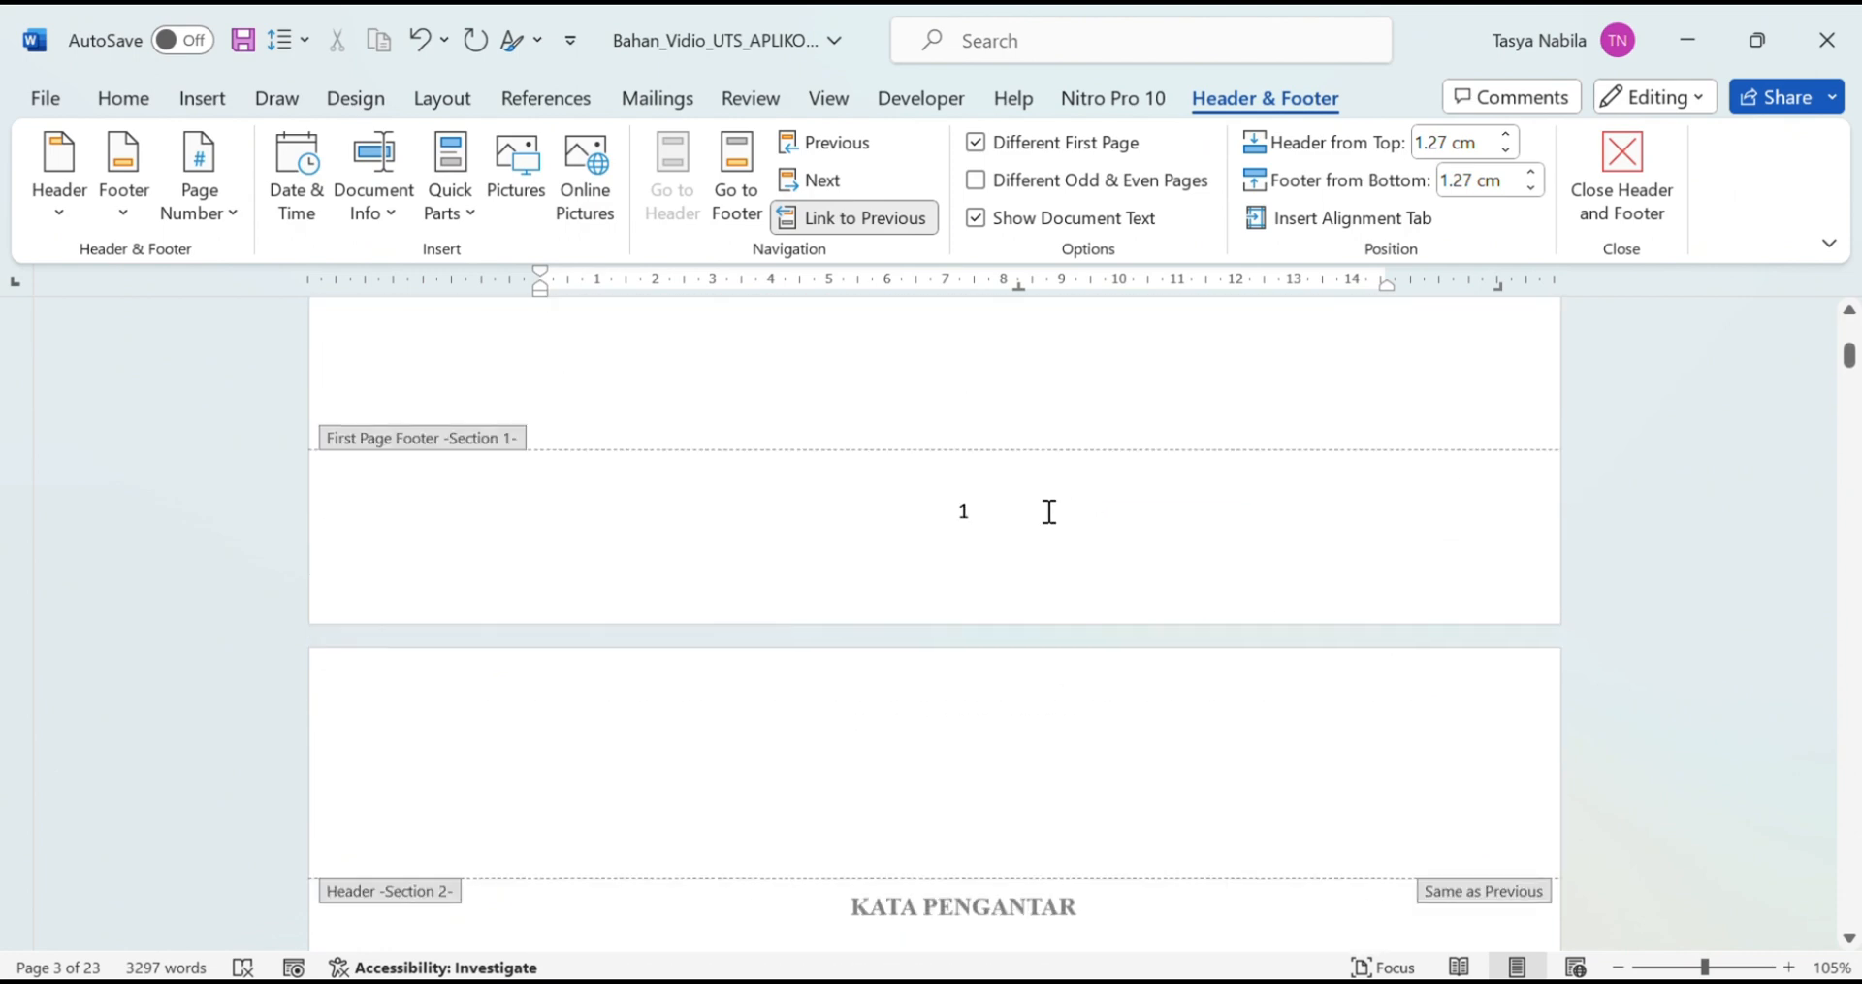
left_click(1026, 528)
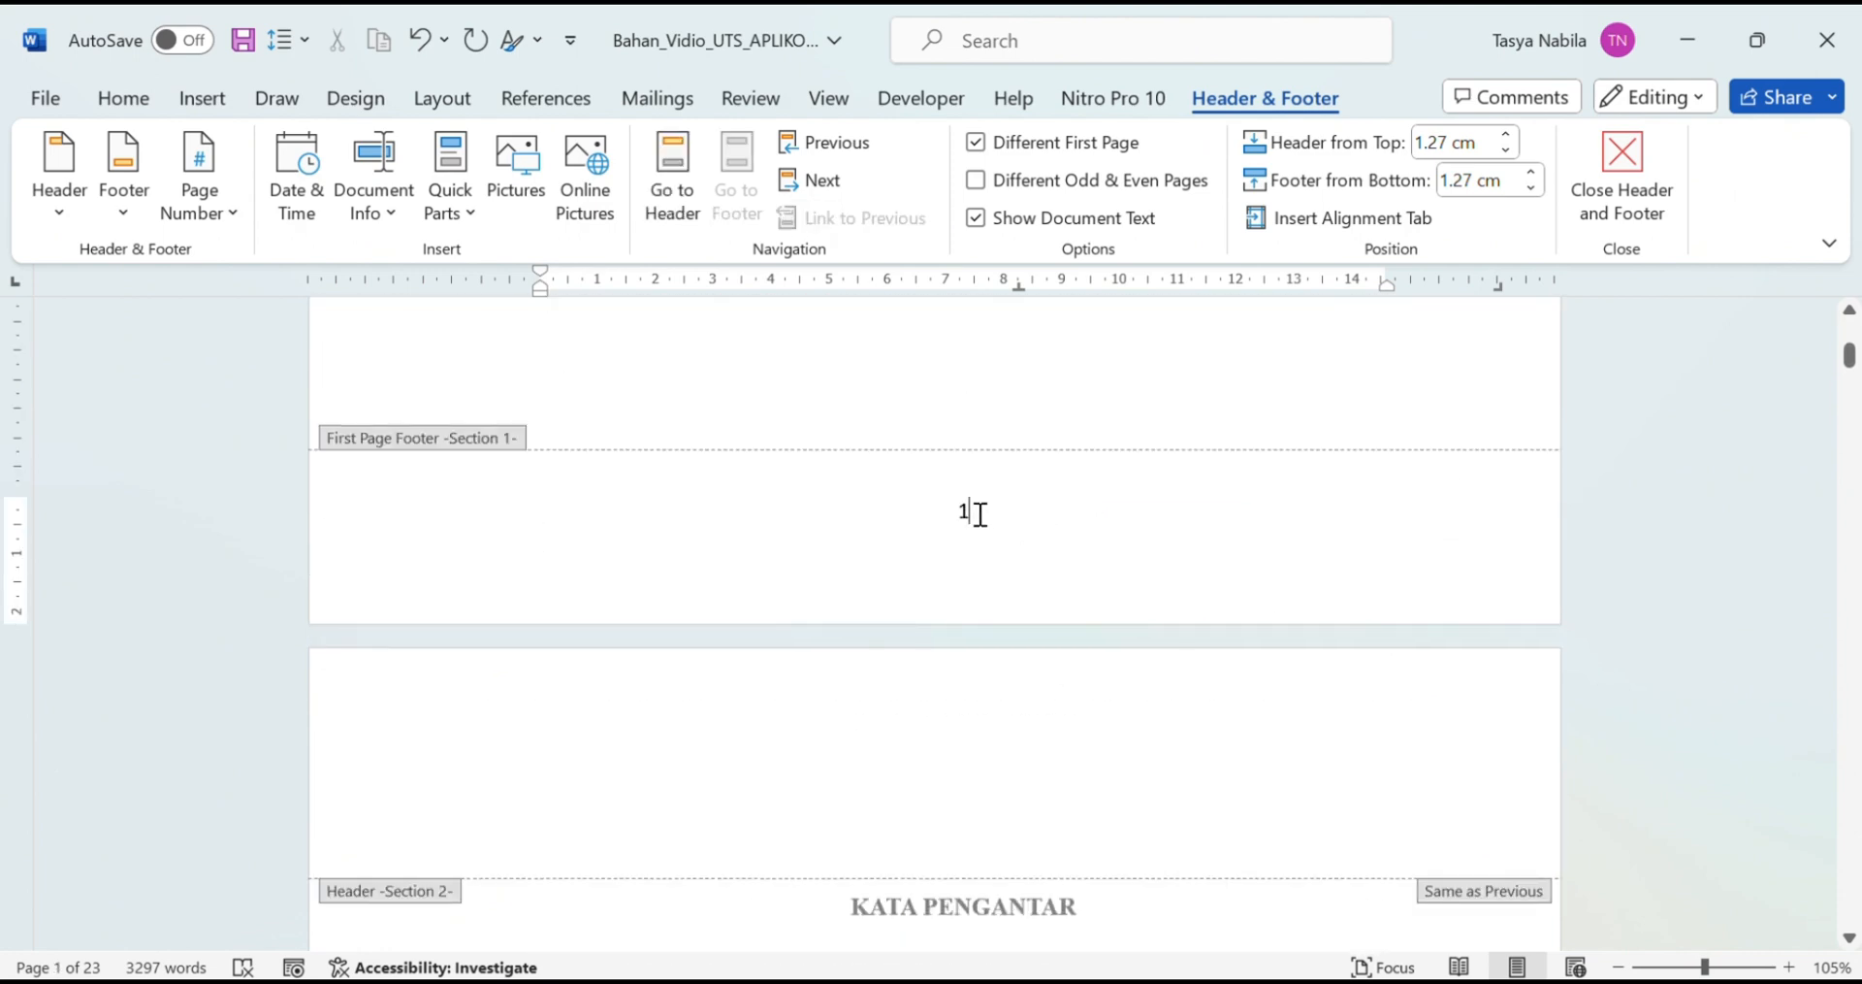
scroll(980, 514, "down", 20)
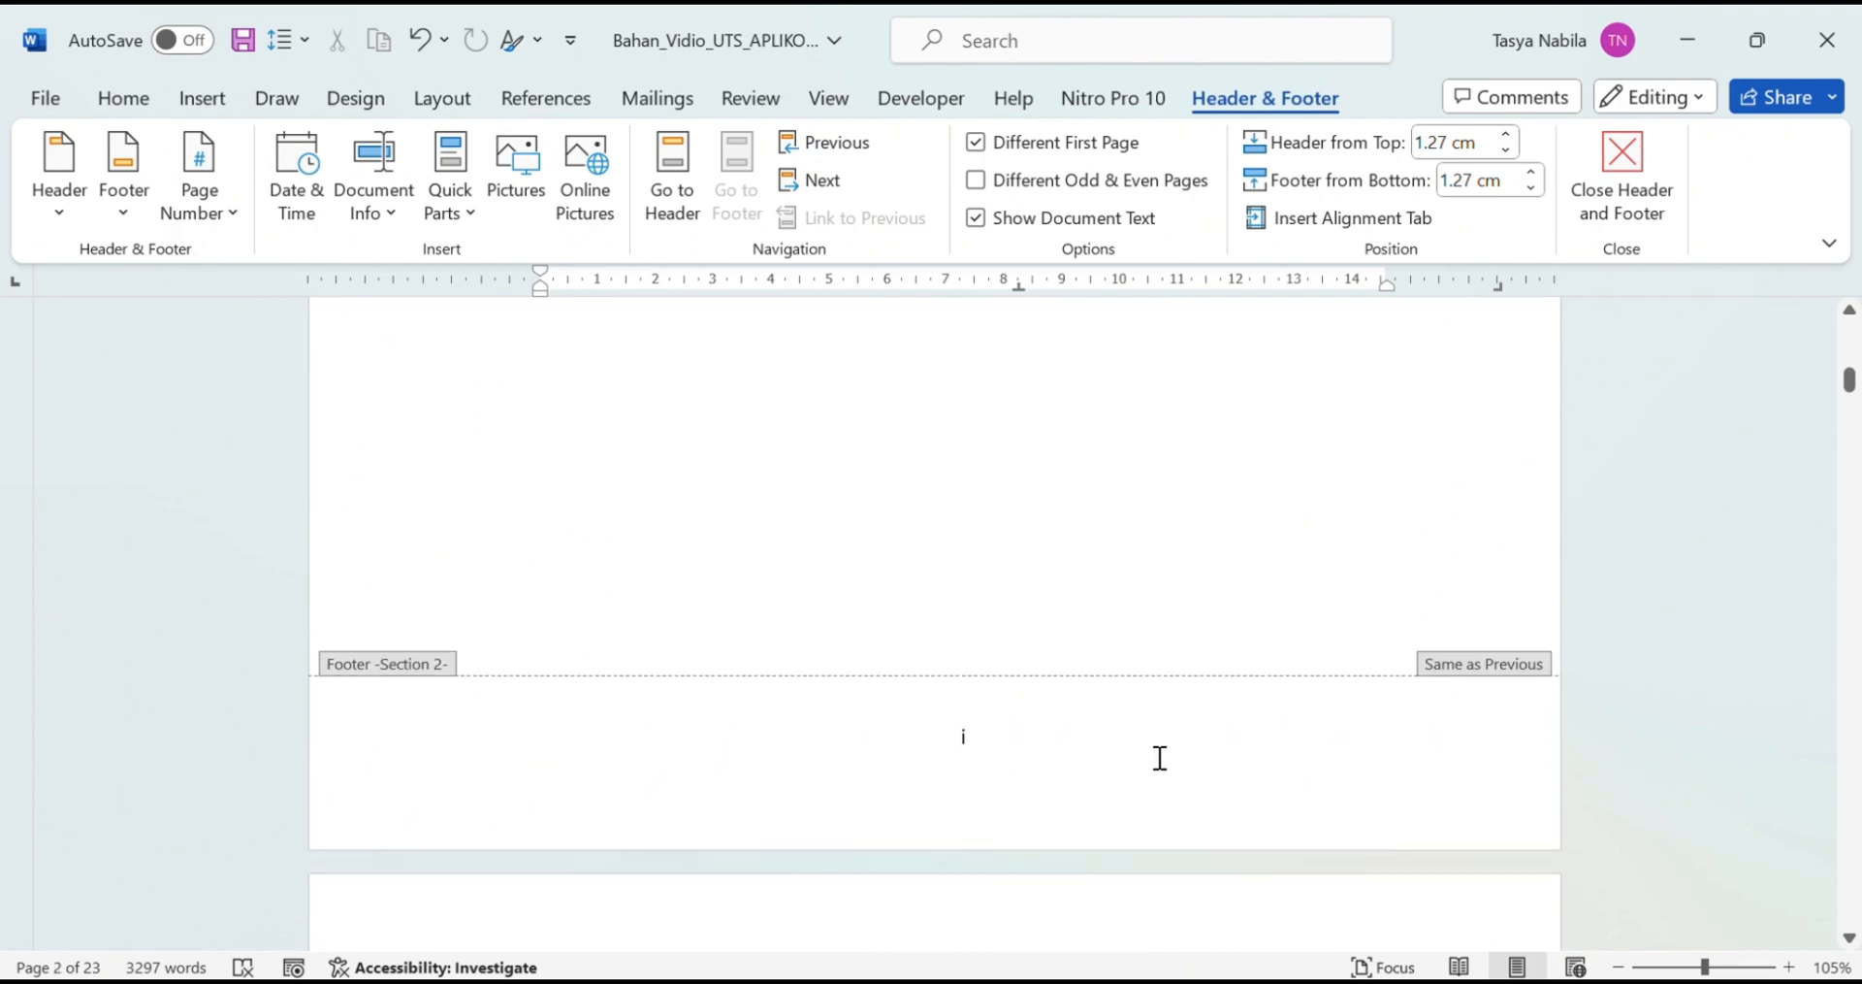
scroll(1270, 829, "down", 20)
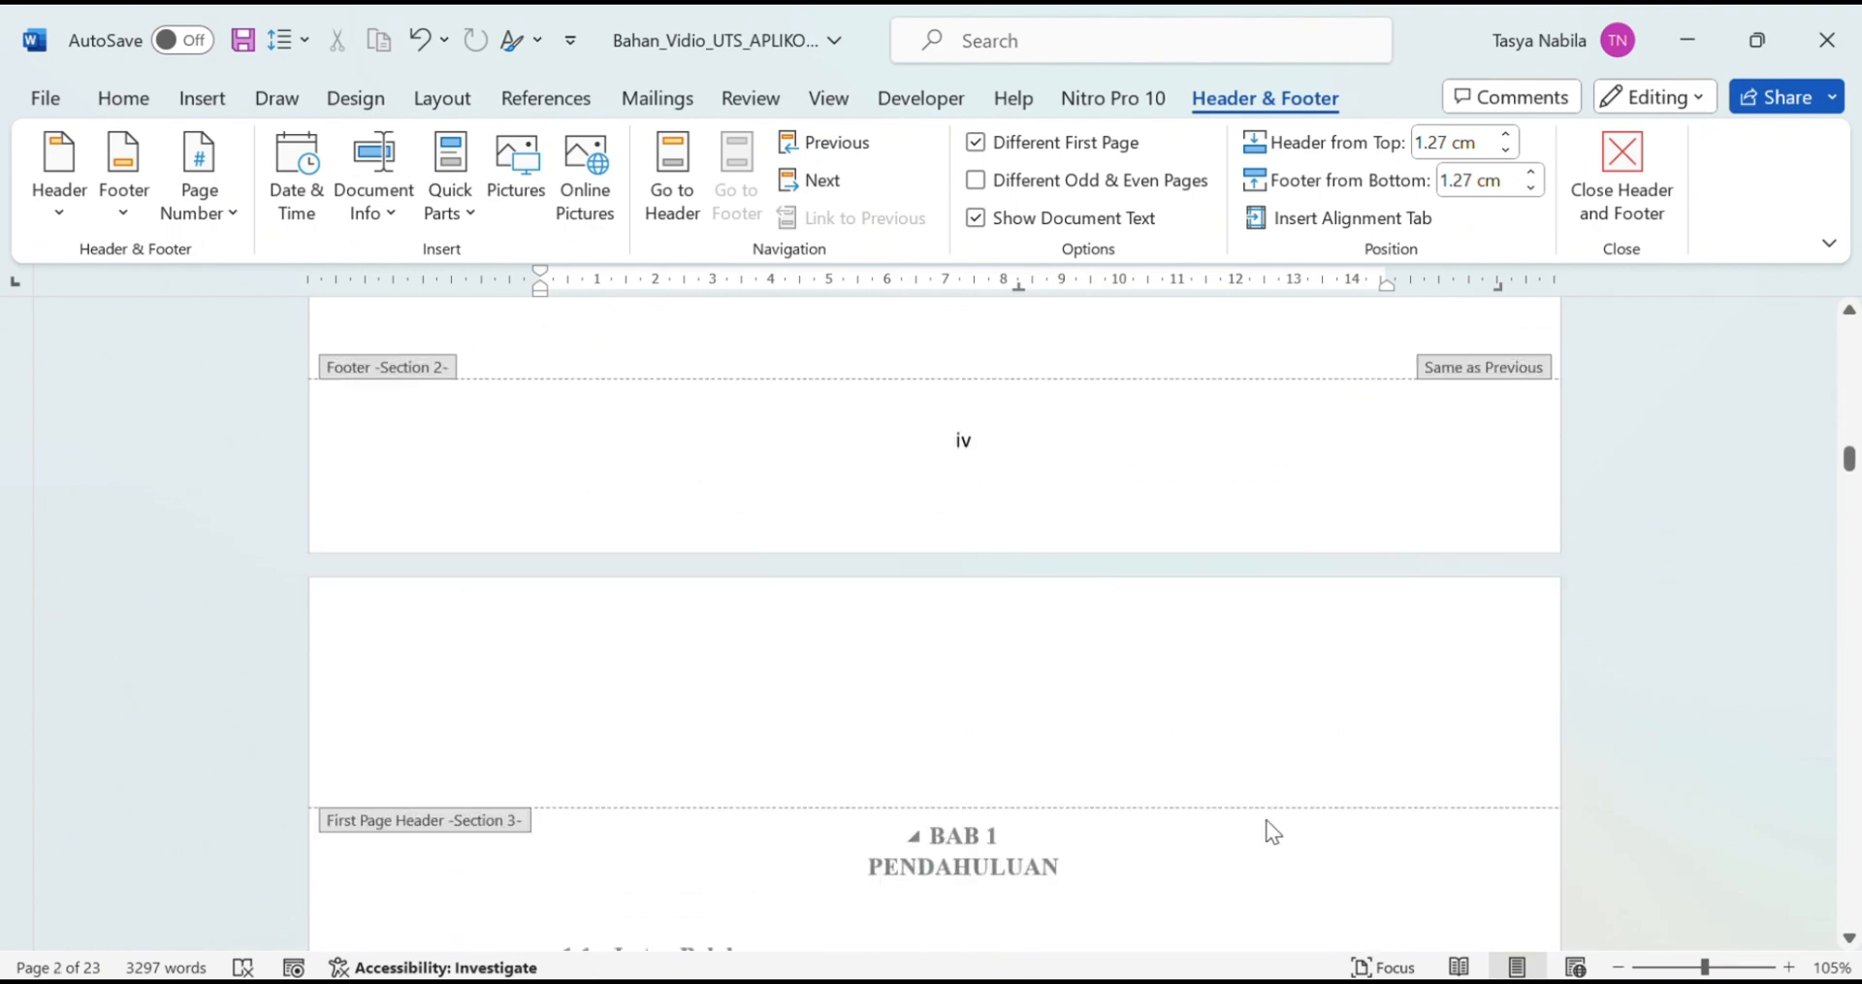
left_click_drag(1848, 428, 1848, 546)
left_click_drag(1705, 967, 1697, 967)
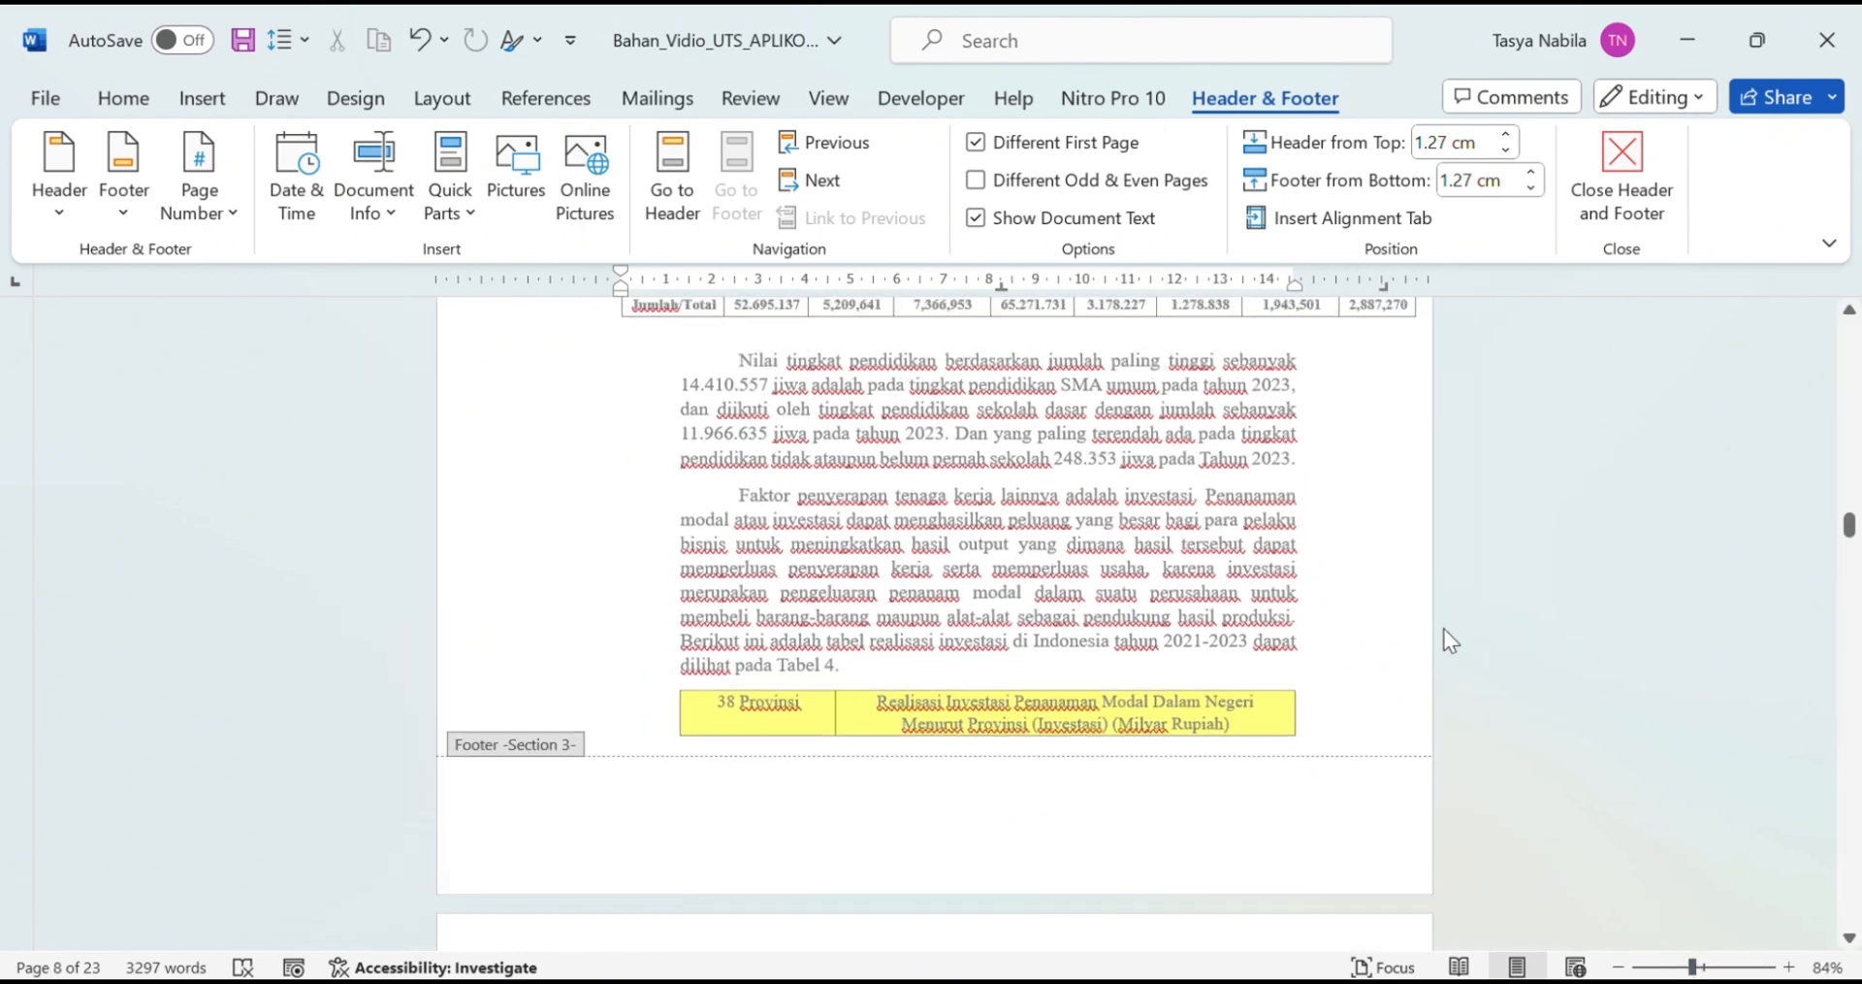
scroll(1455, 625, "up", 10)
scroll(1616, 595, "down", 14)
left_click_drag(1851, 535, 1851, 324)
Step: Close header and footer editing and update the entire table of contents
left_click(1629, 203)
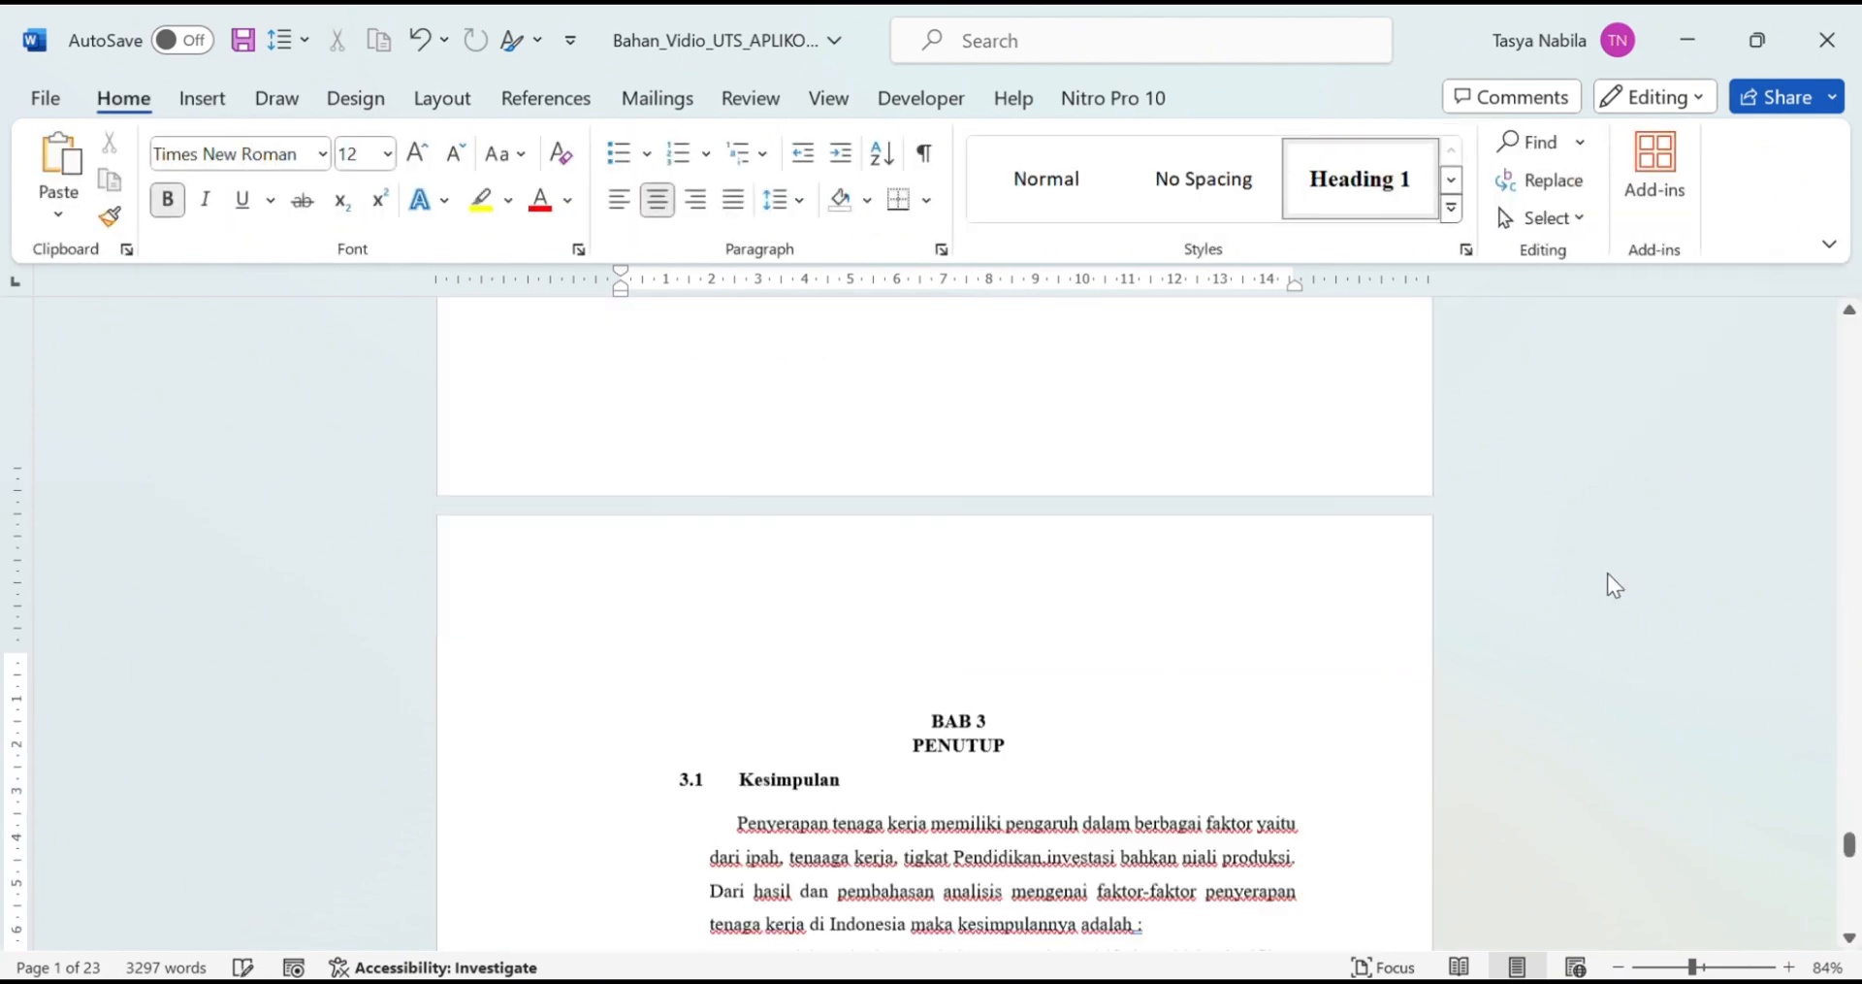
scroll(1334, 630, "down", 6)
scroll(1273, 634, "up", 3)
scroll(1281, 621, "up", 15)
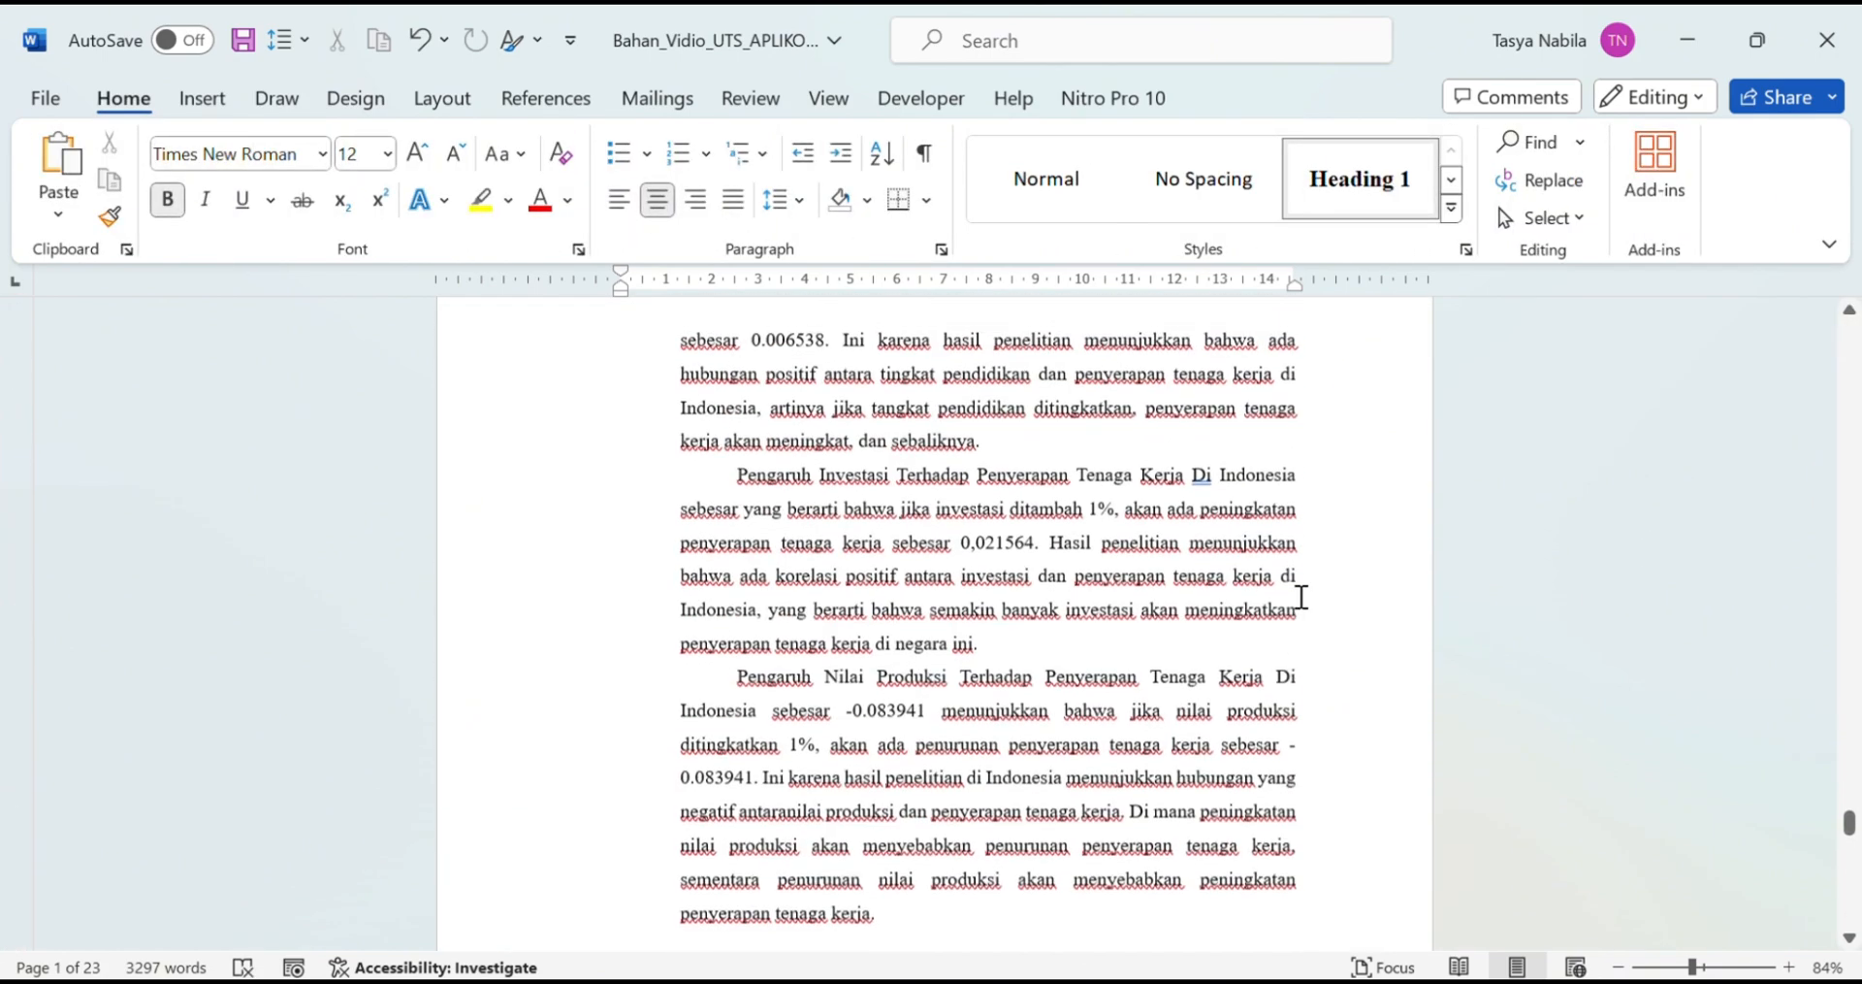
left_click_drag(1848, 802, 1844, 388)
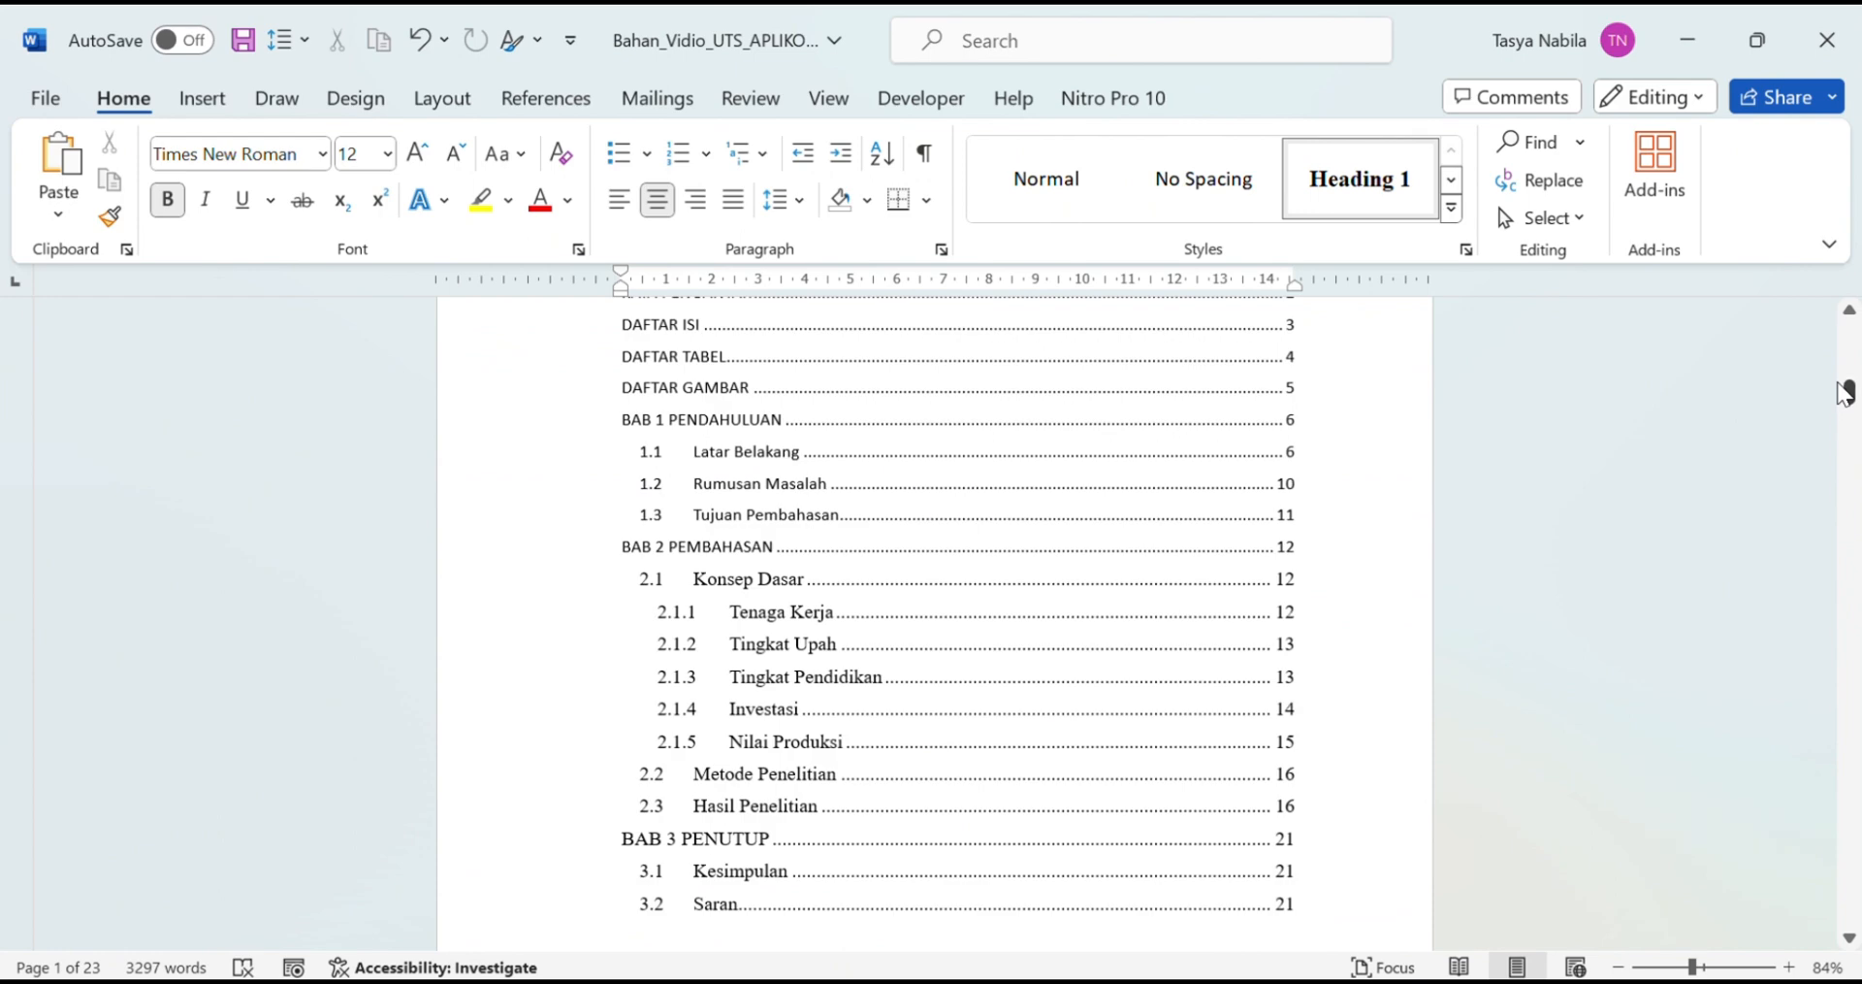
scroll(1455, 544, "up", 1)
scroll(1340, 526, "up", 3)
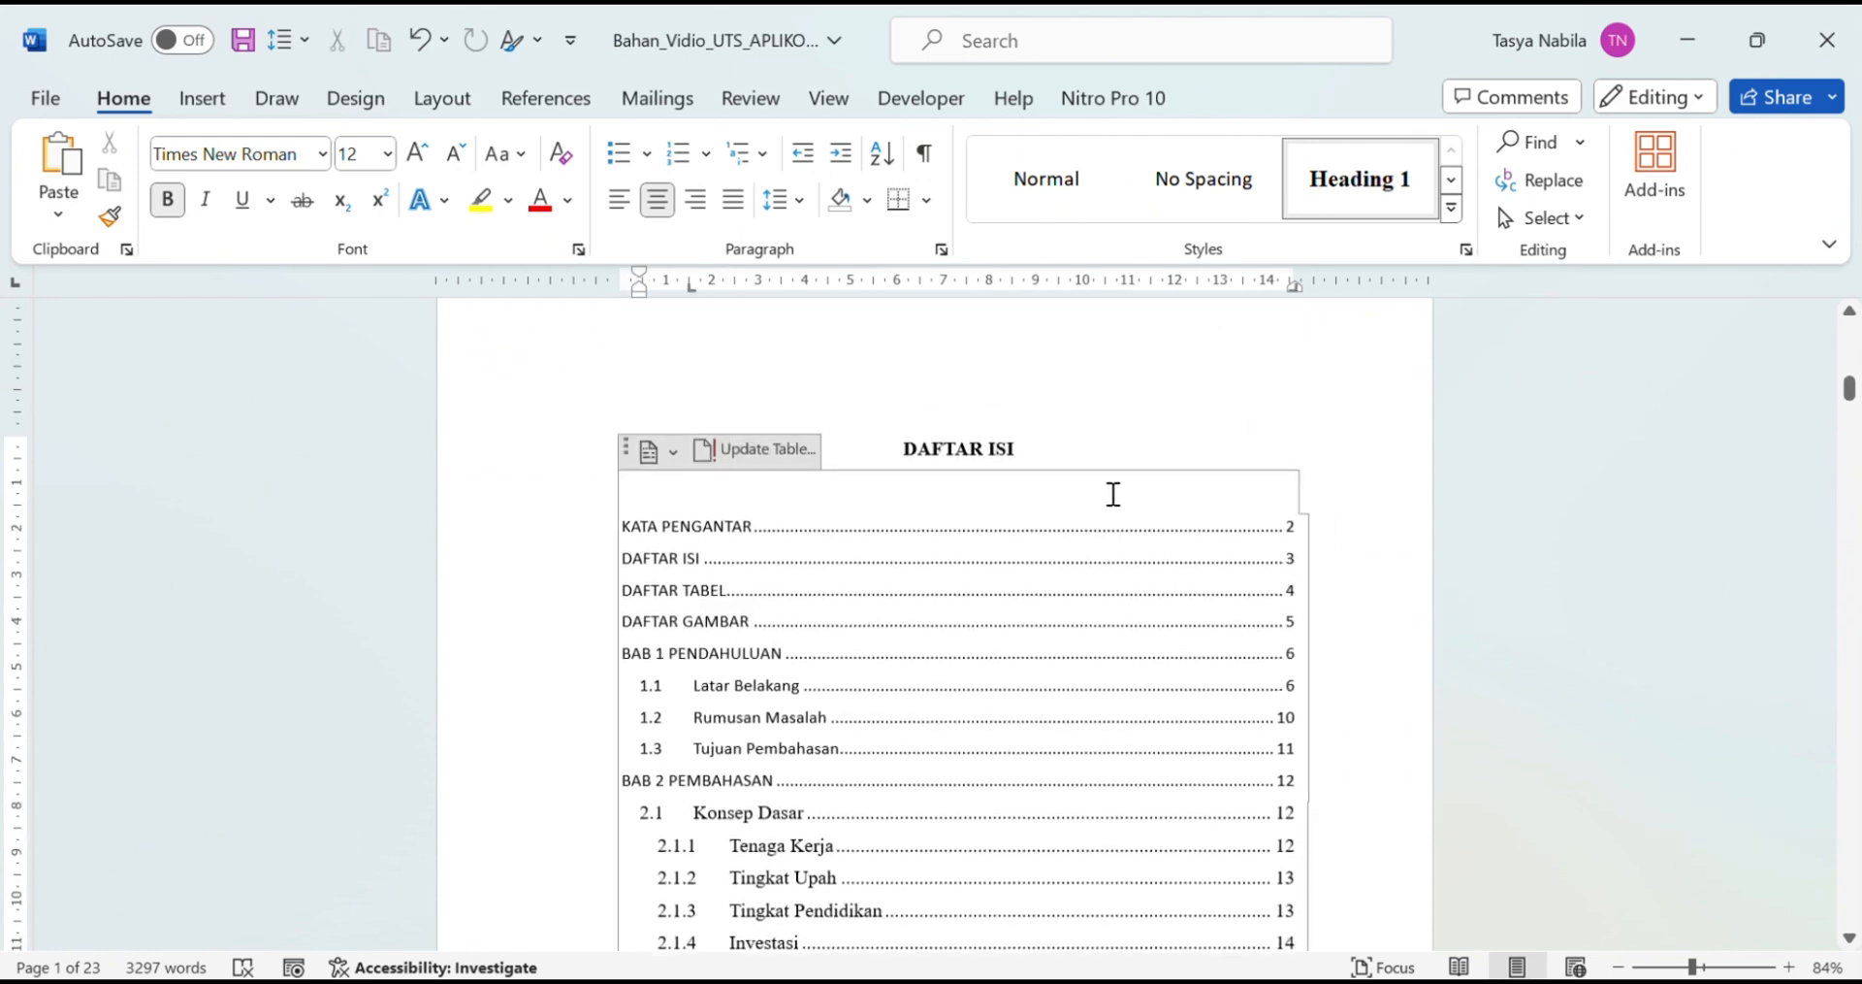
left_click(712, 454)
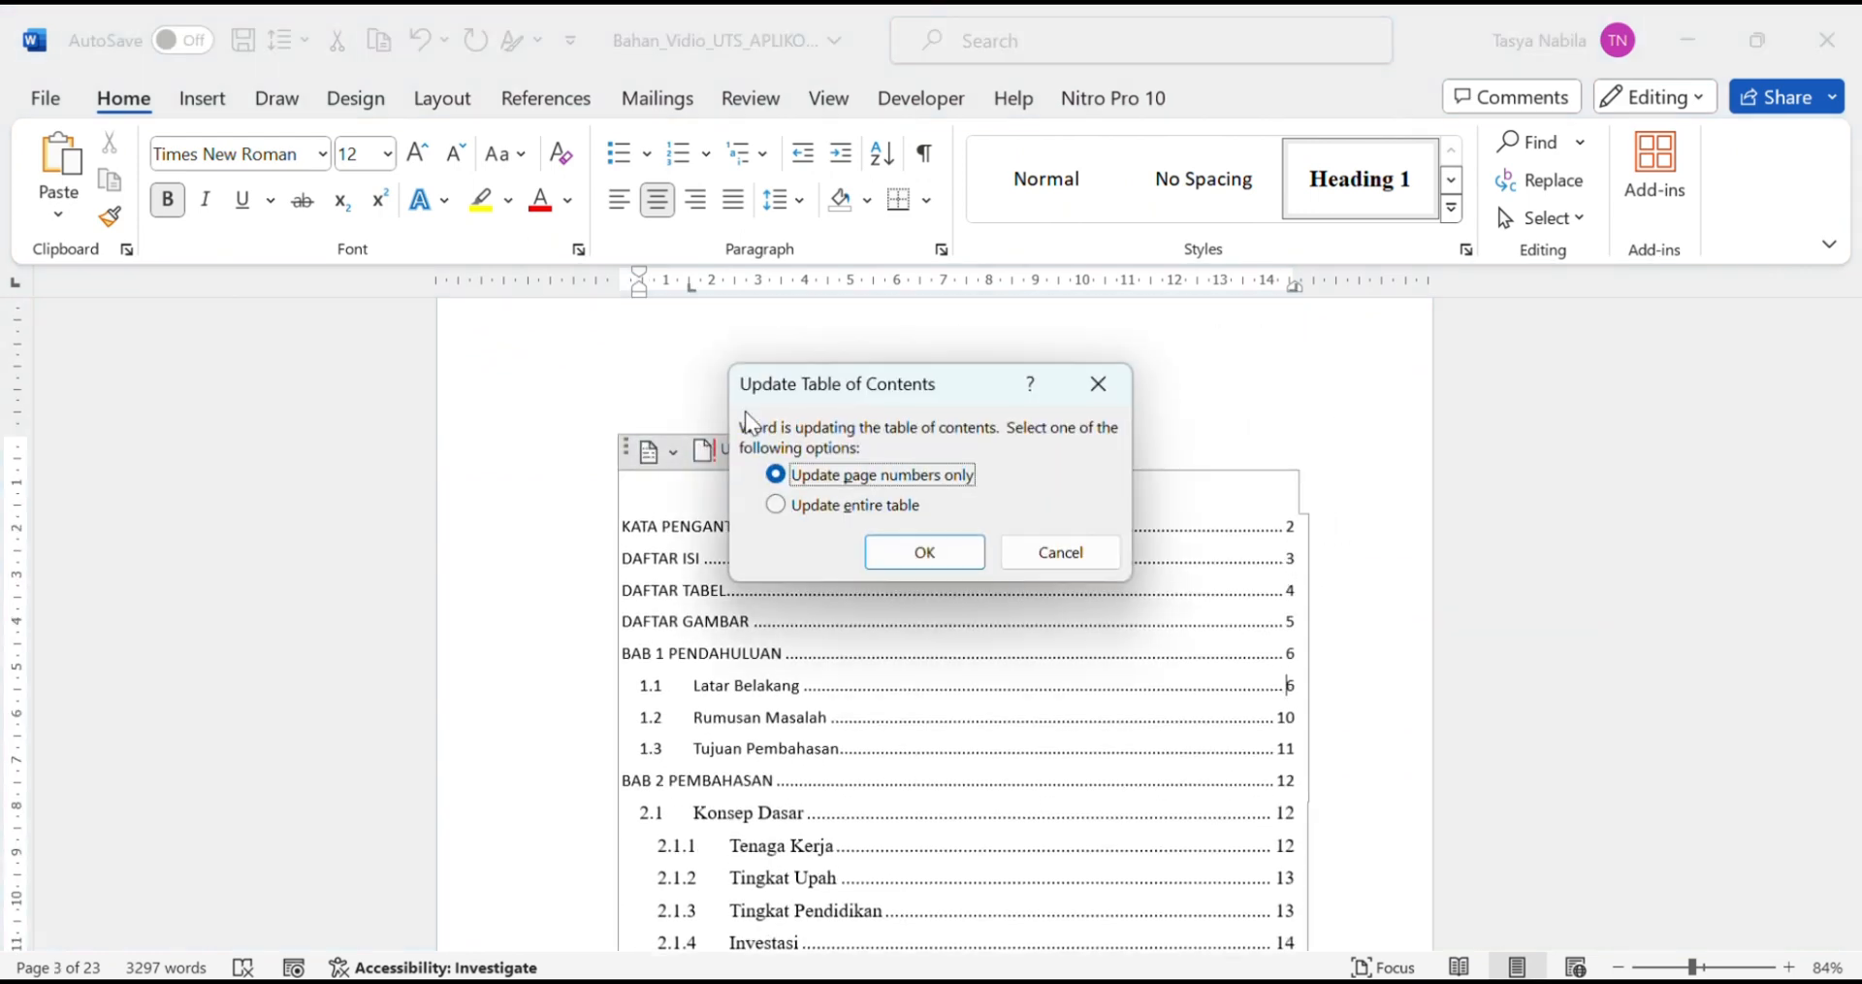
left_click(927, 555)
Step: Set the table of contents font to Times New Roman
left_click(1347, 463)
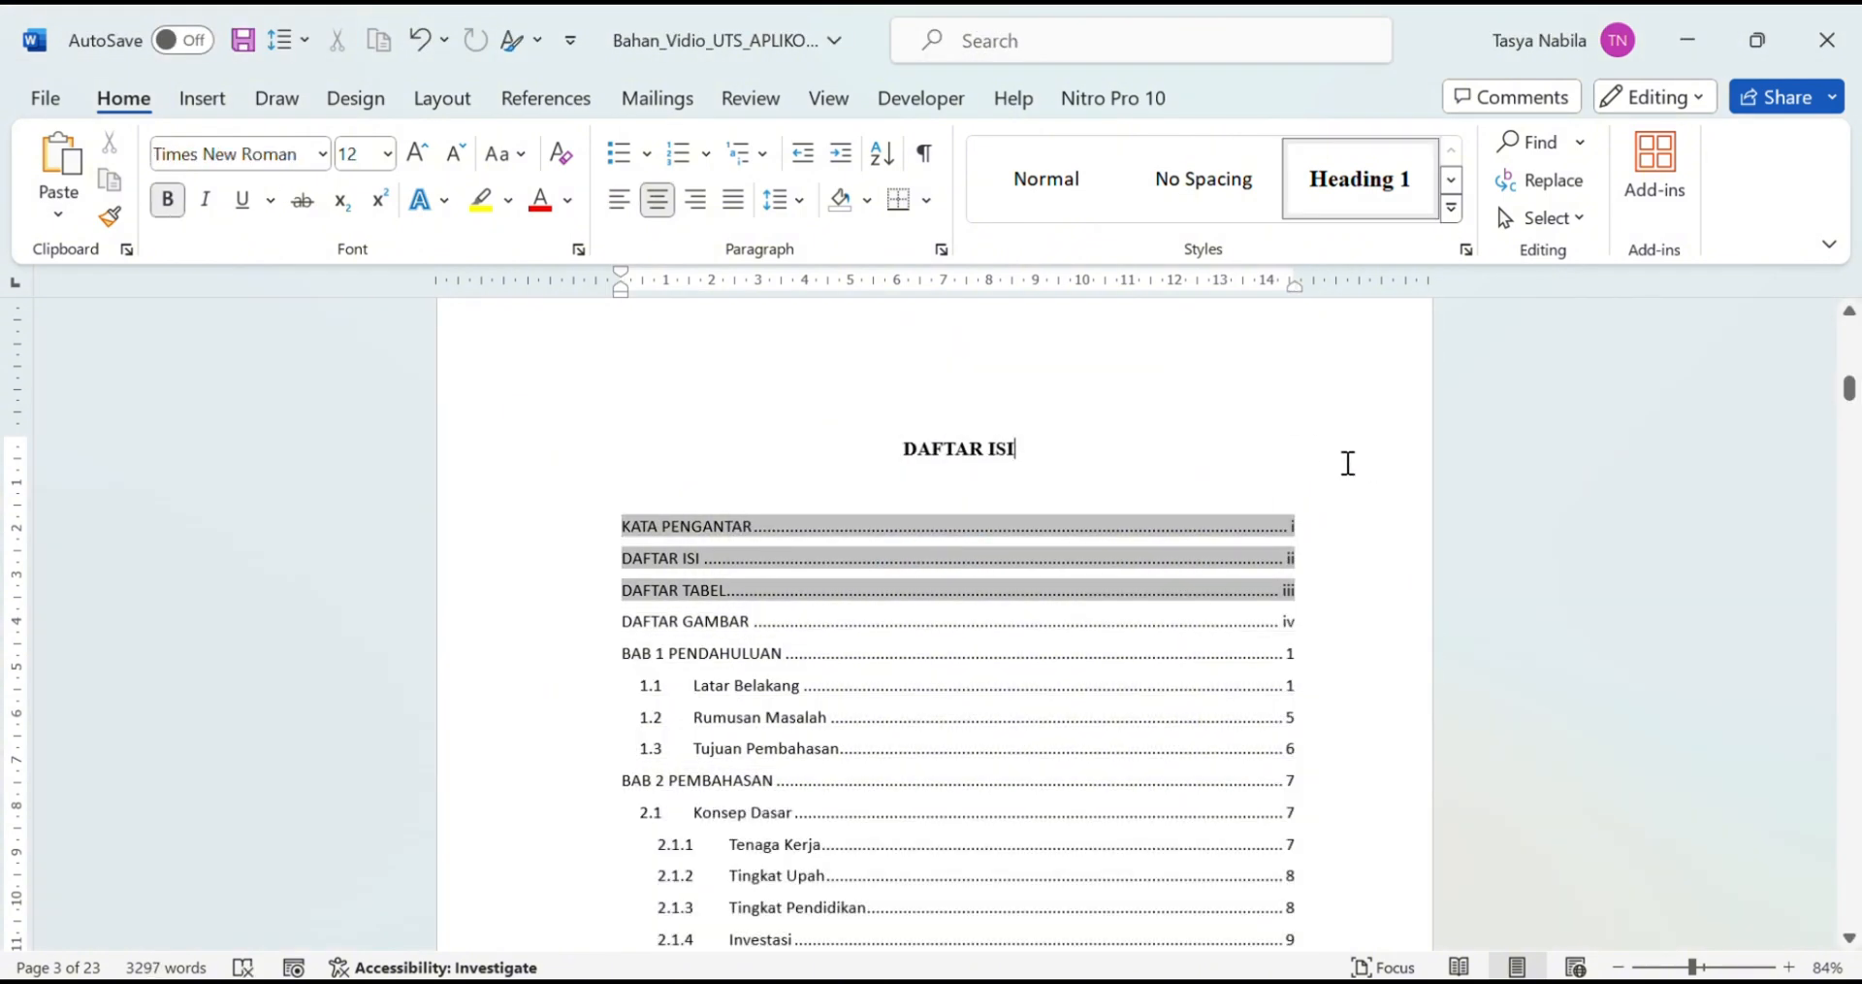
scroll(1482, 543, "down", 3)
left_click_drag(1517, 527, 1395, 569)
left_click(1059, 526)
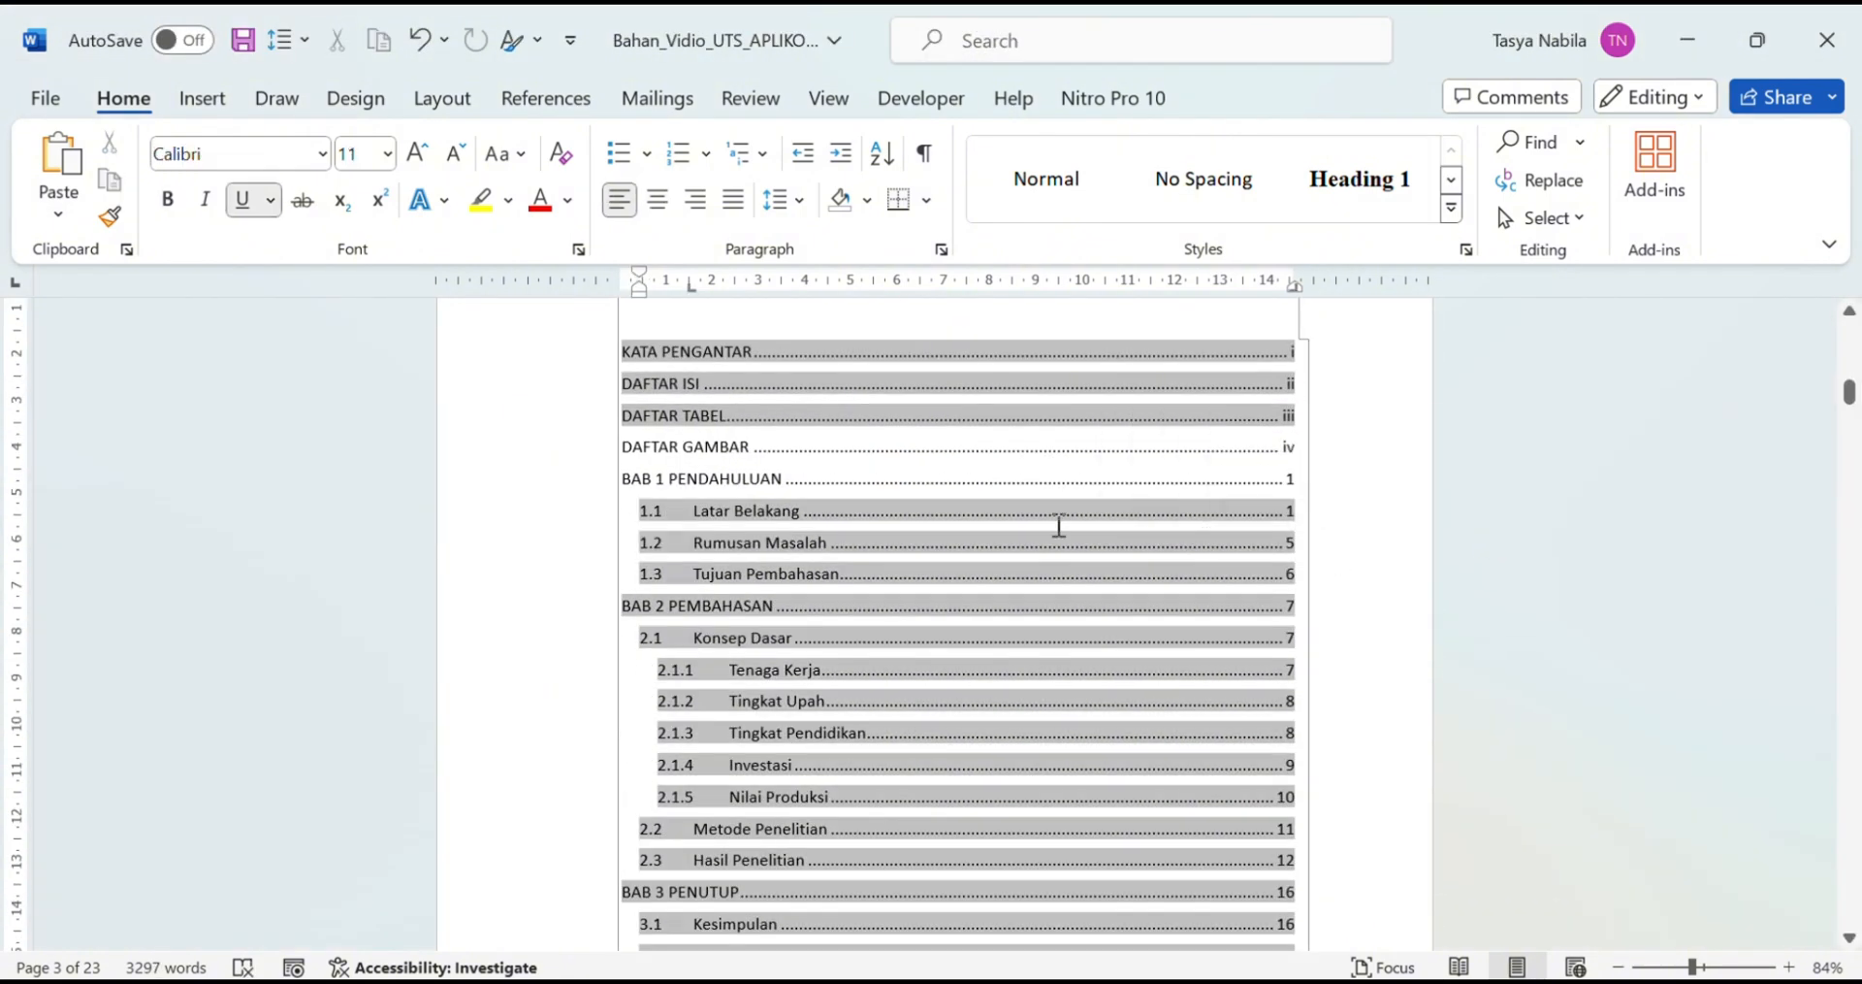
scroll(786, 540, "down", 3)
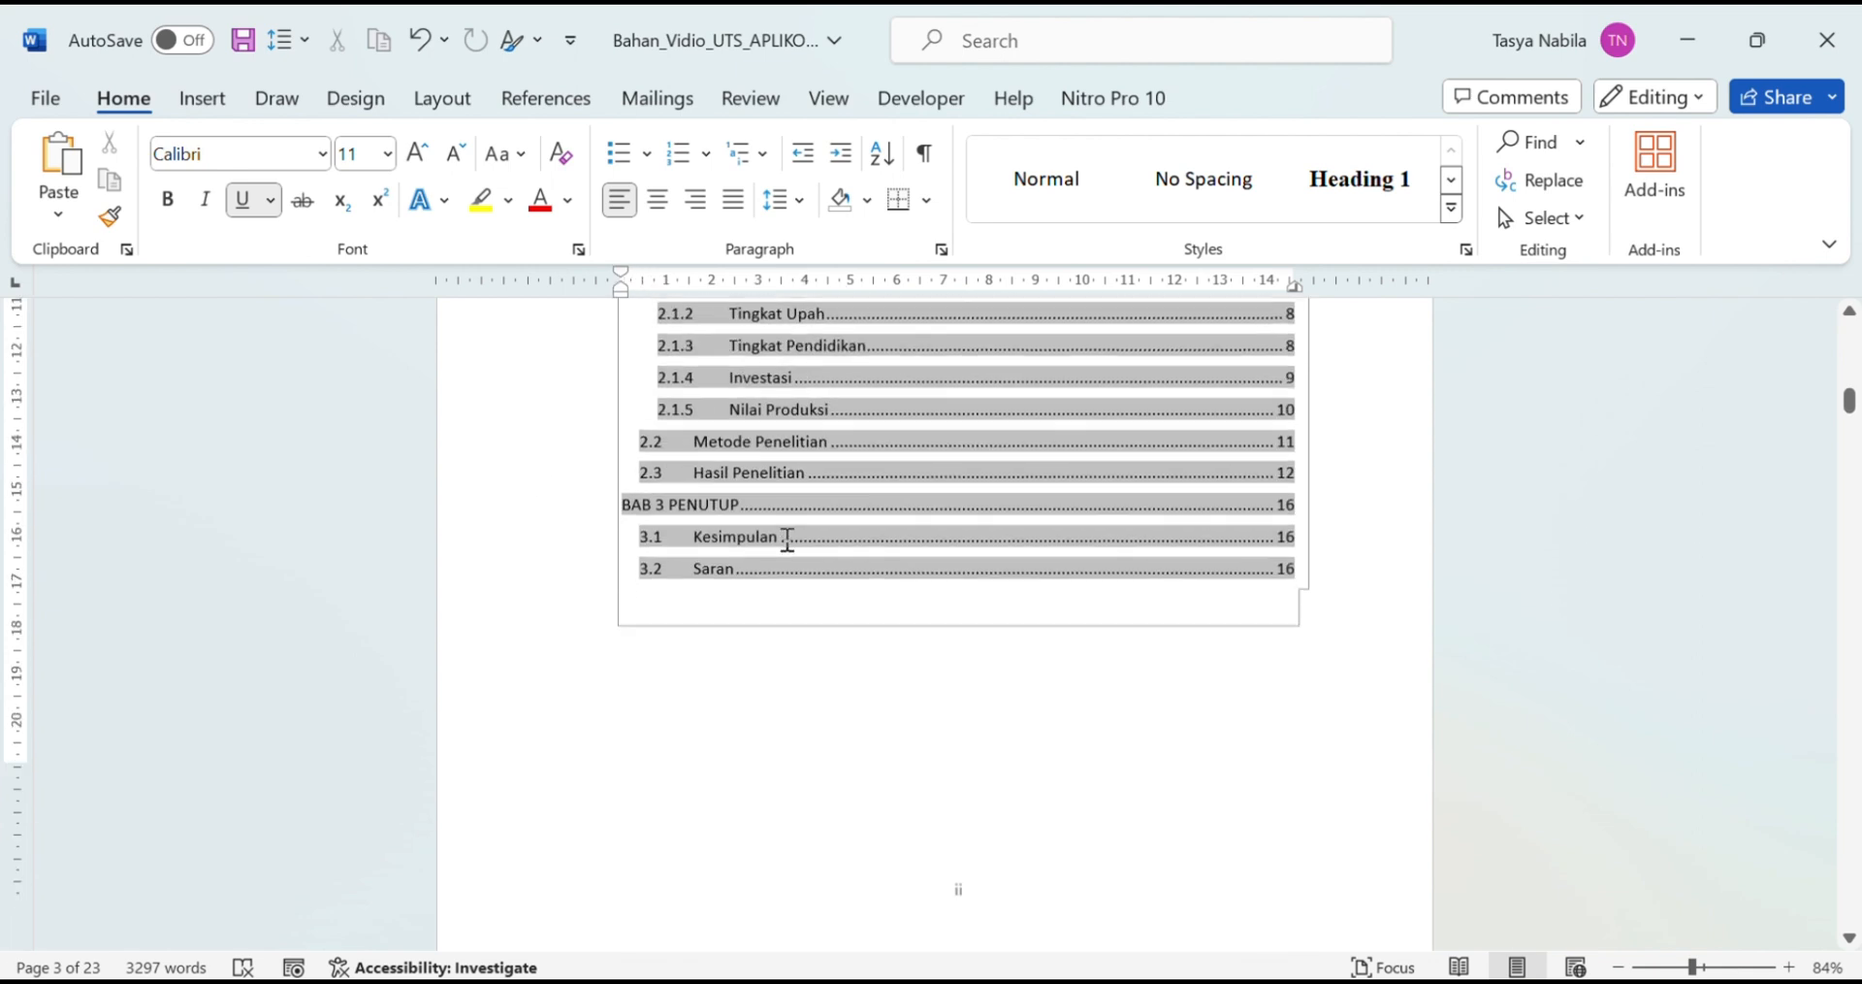
scroll(610, 417, "up", 3)
left_click(321, 153)
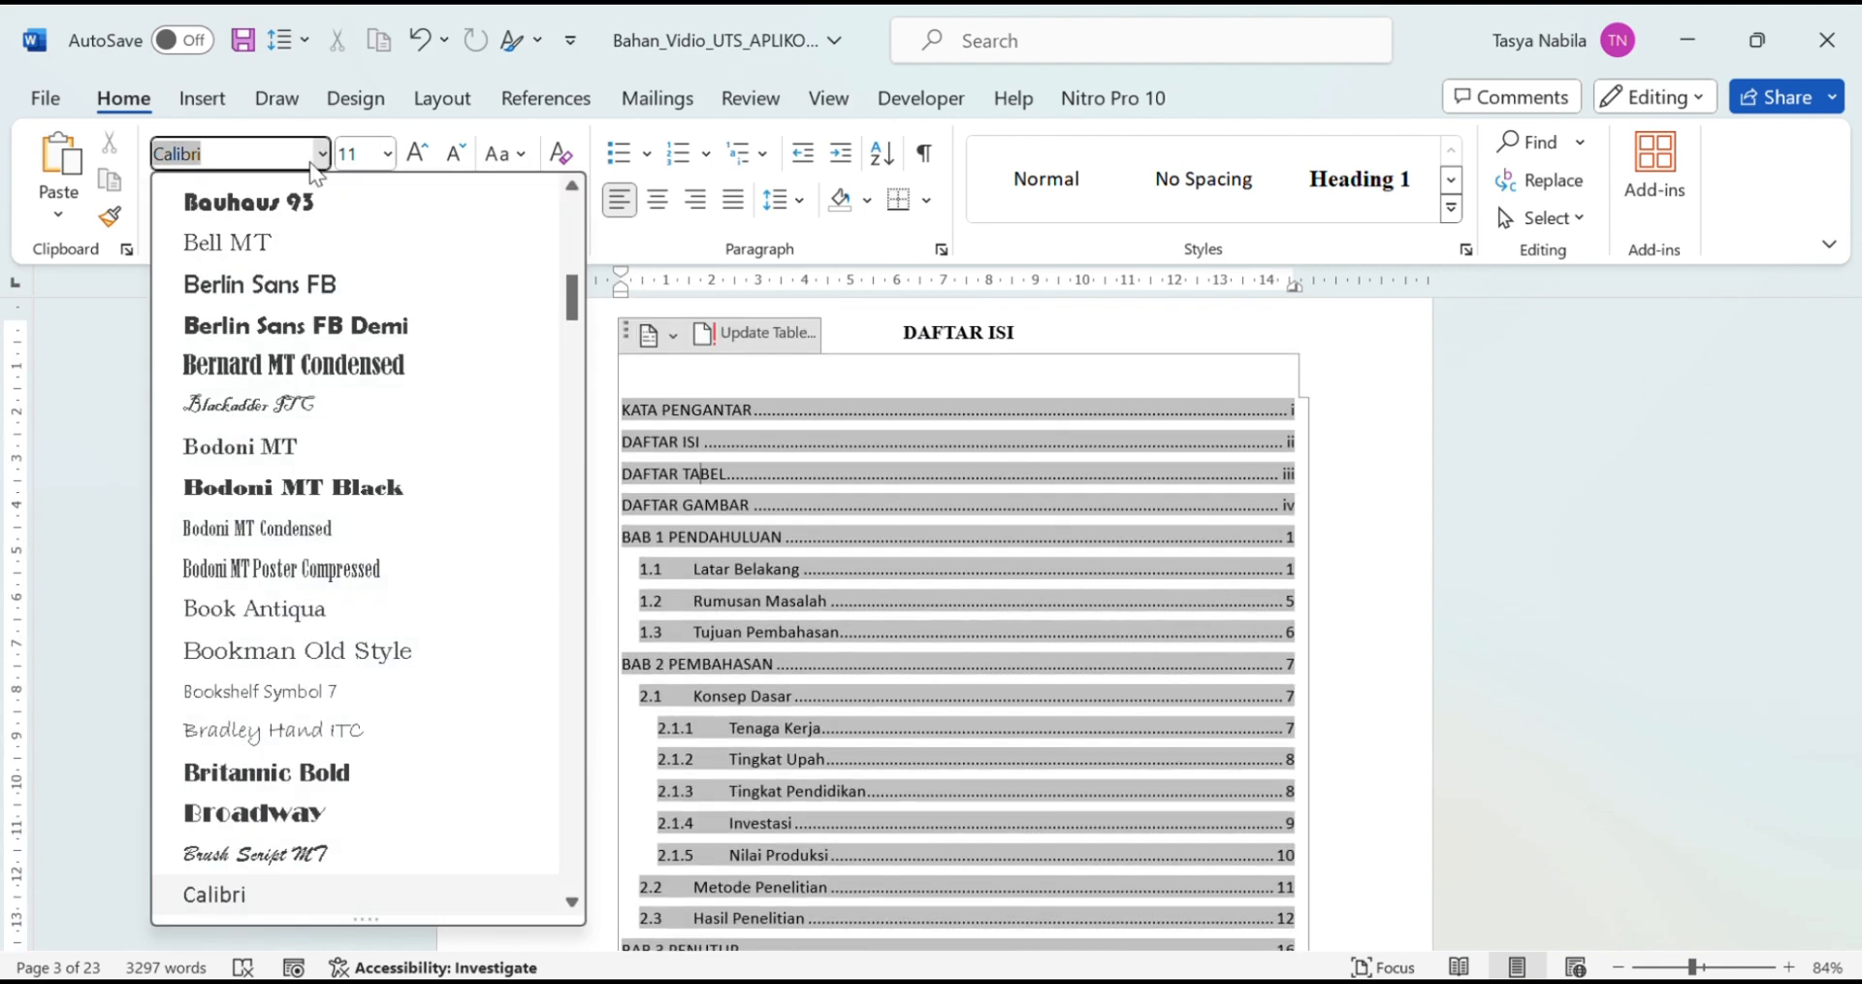
type("Times New Roman")
key("Return")
left_click(388, 154)
left_click(350, 340)
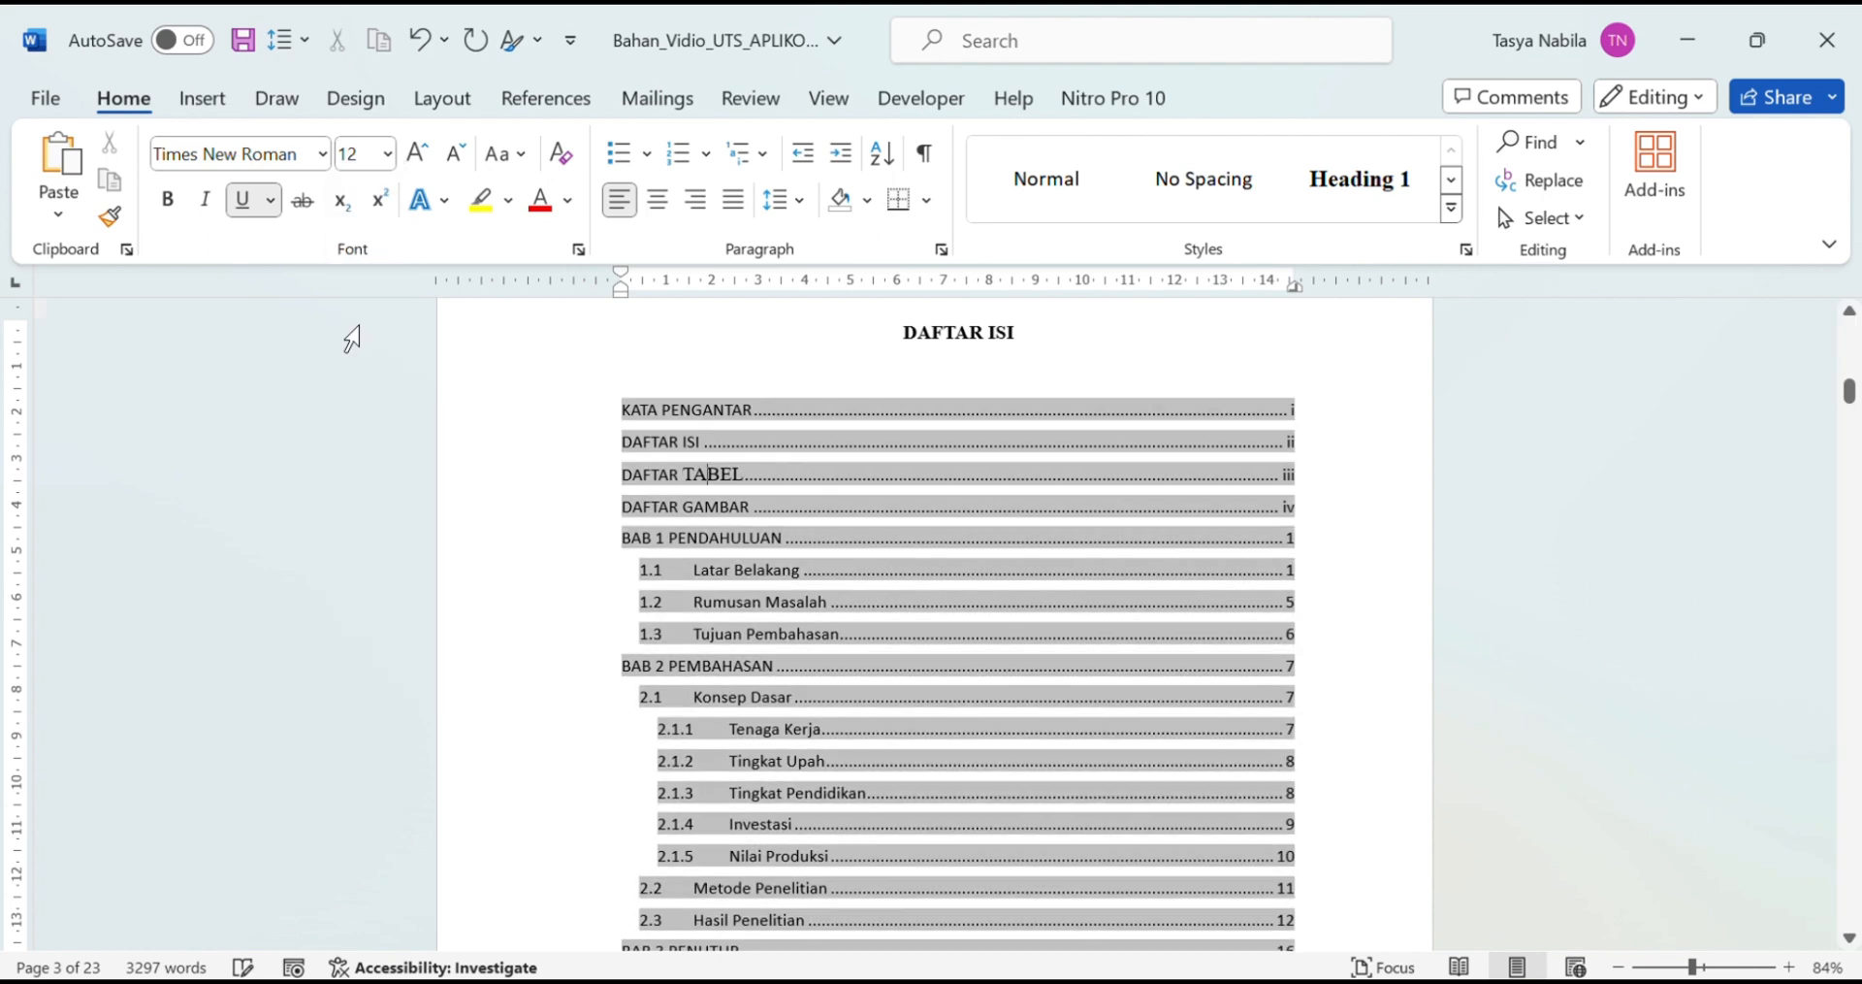
scroll(1354, 670, "up", 3)
scroll(1354, 671, "up", 5)
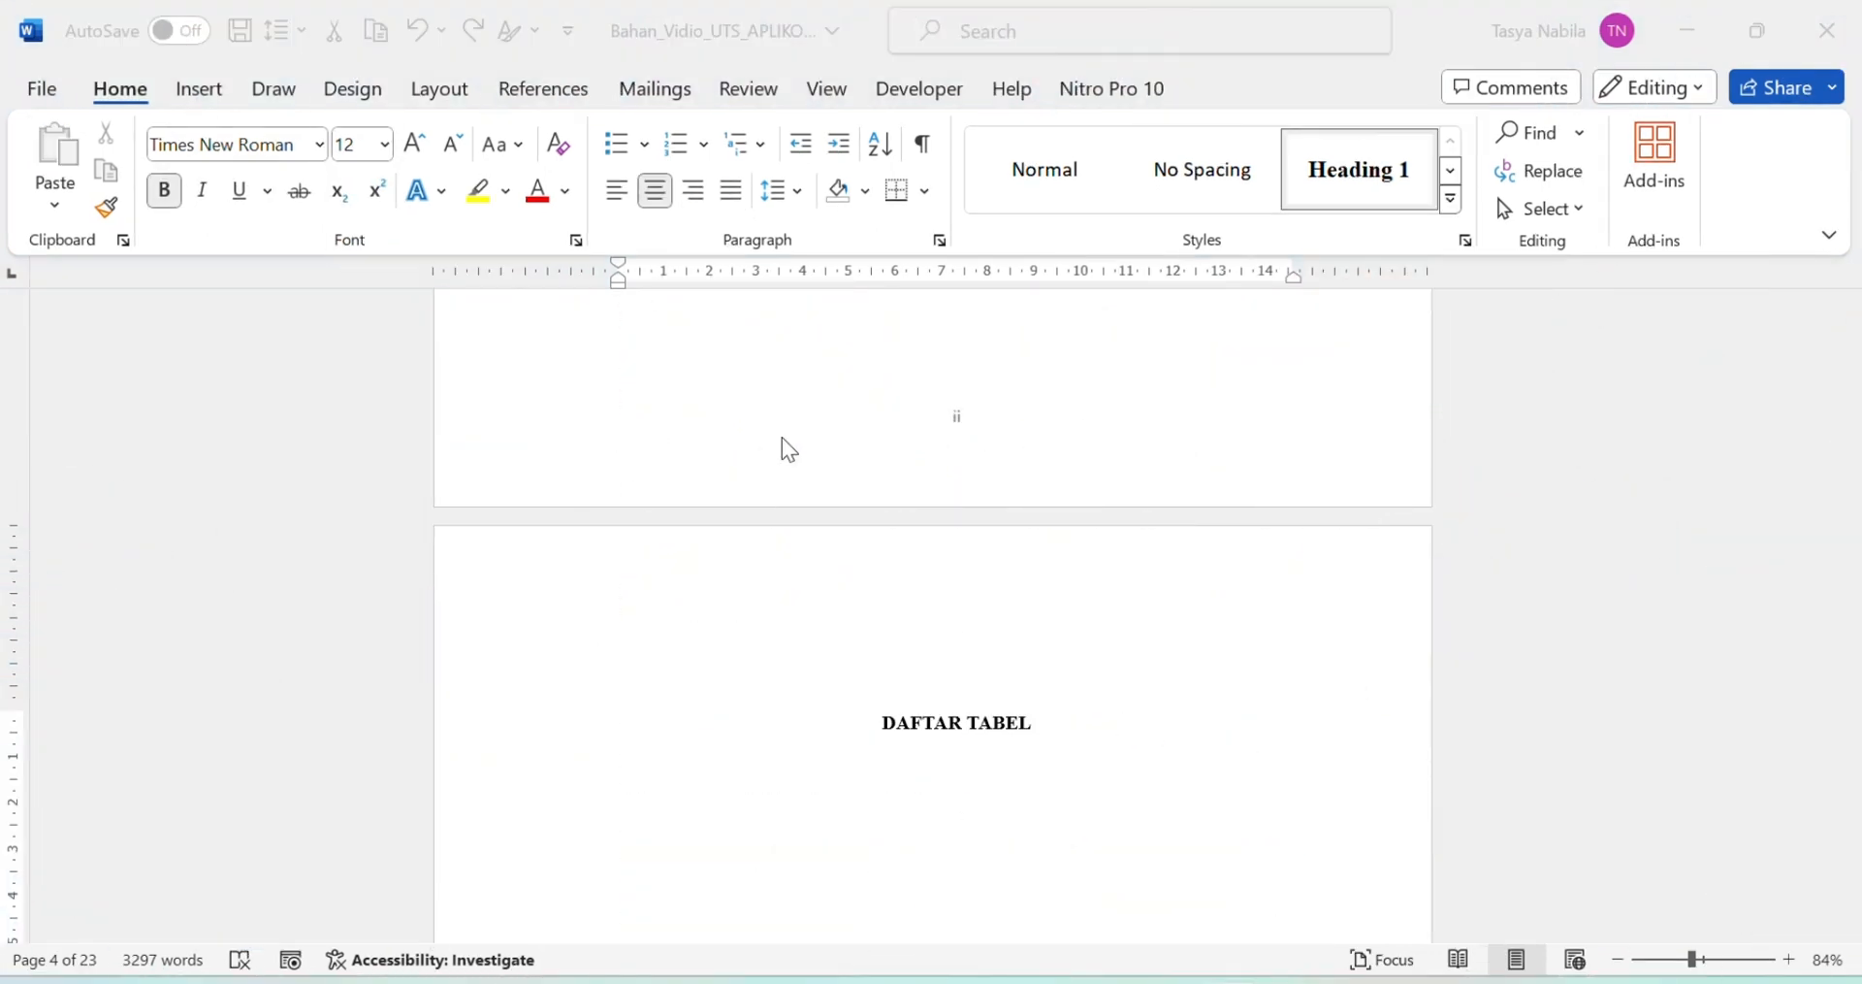
Step: Delete the 'Tabel' placeholder and insert a 10-column table in its place
scroll(788, 448, "down", 10)
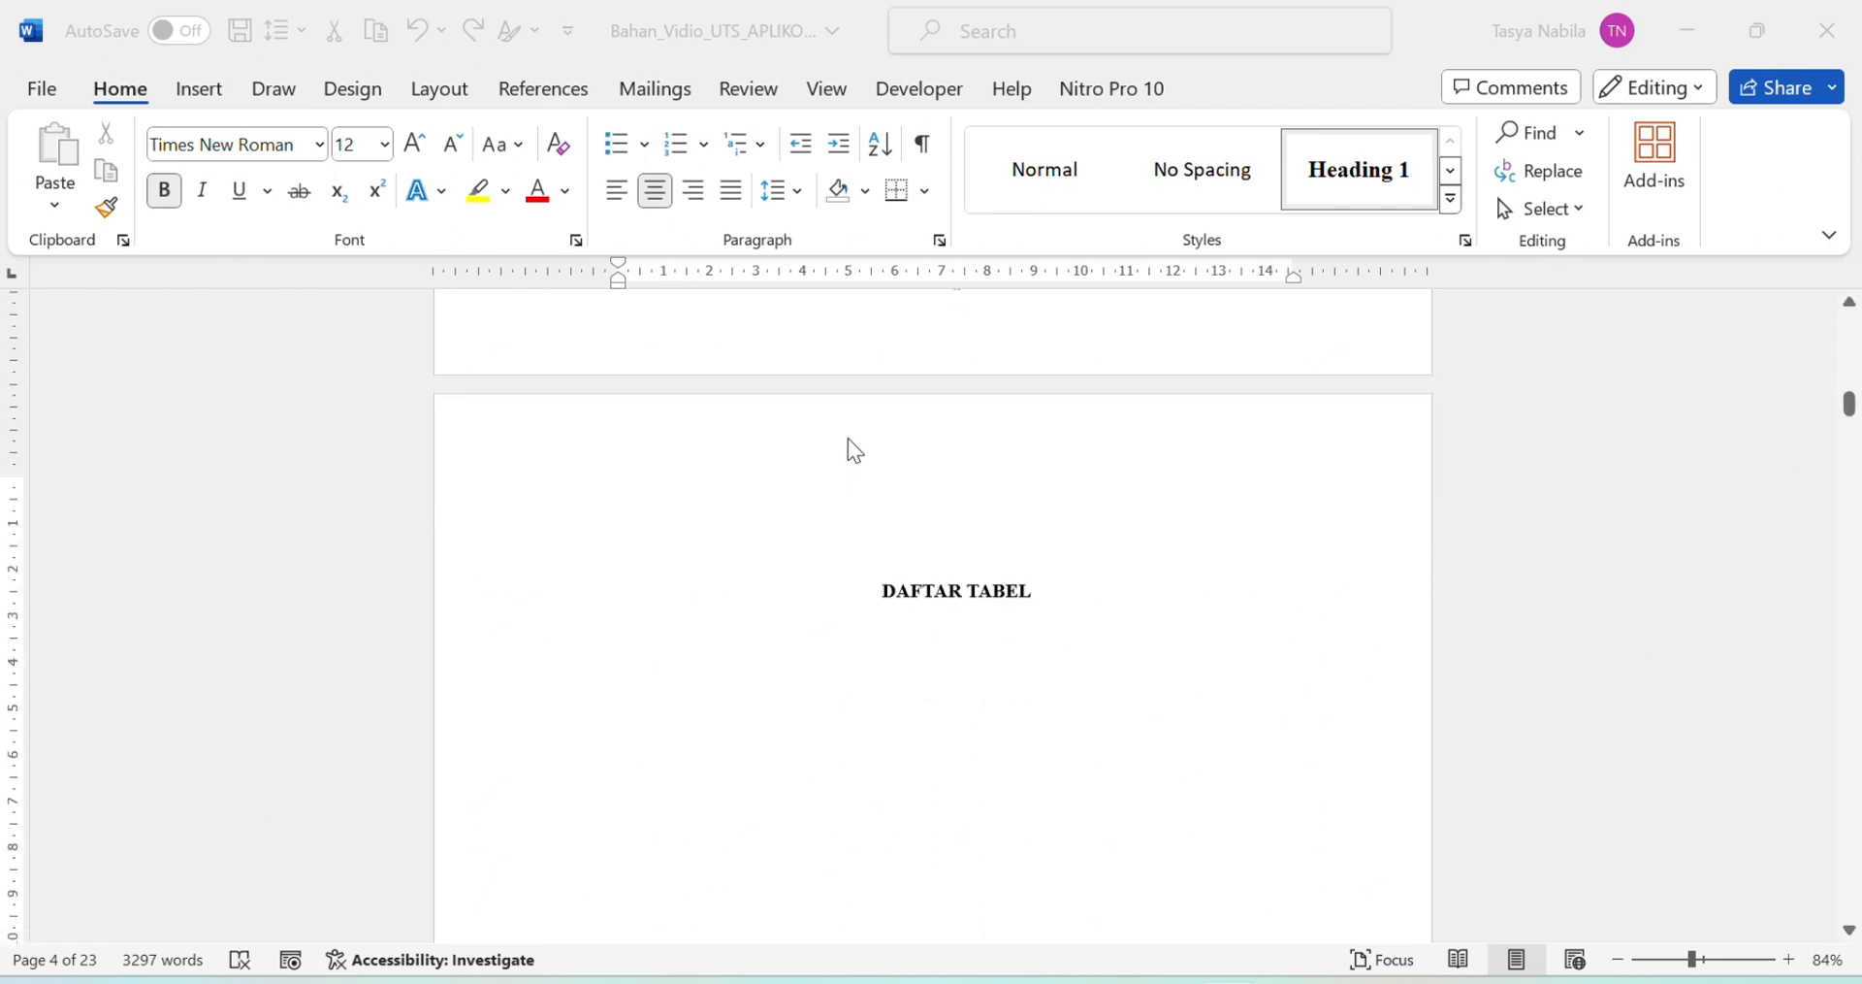
scroll(1074, 561, "down", 15)
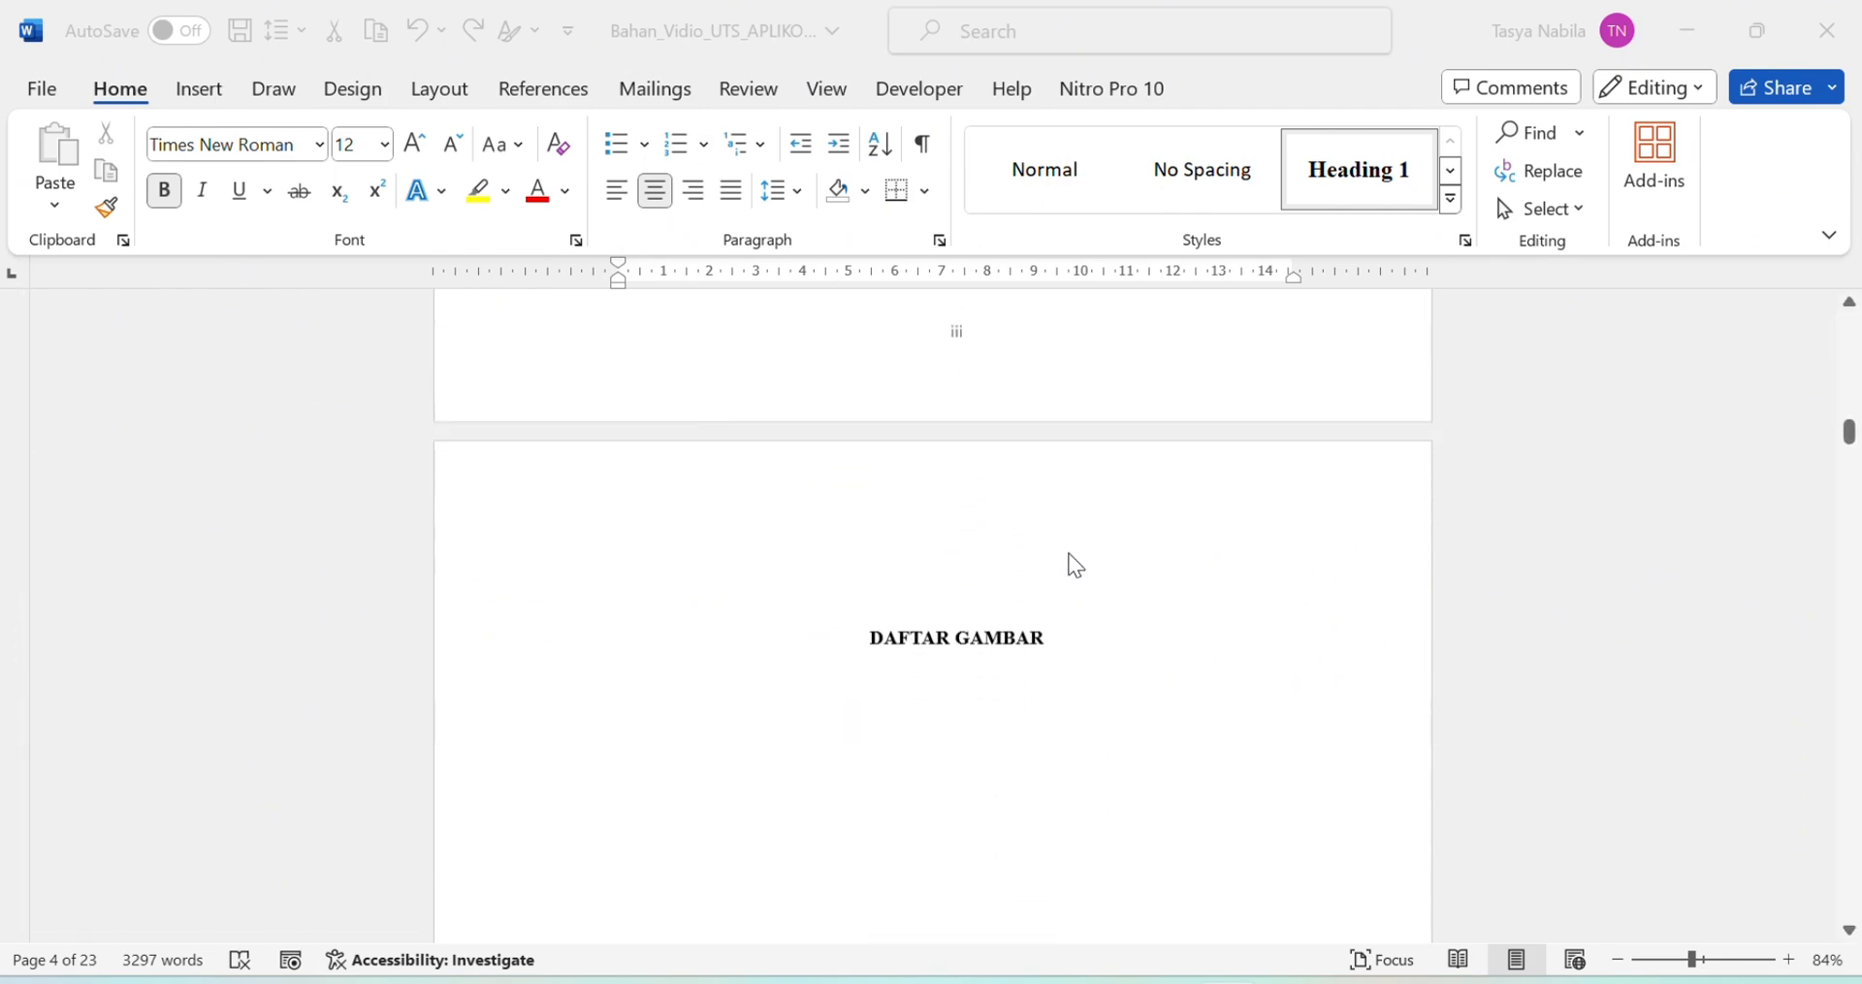
scroll(1071, 629, "down", 15)
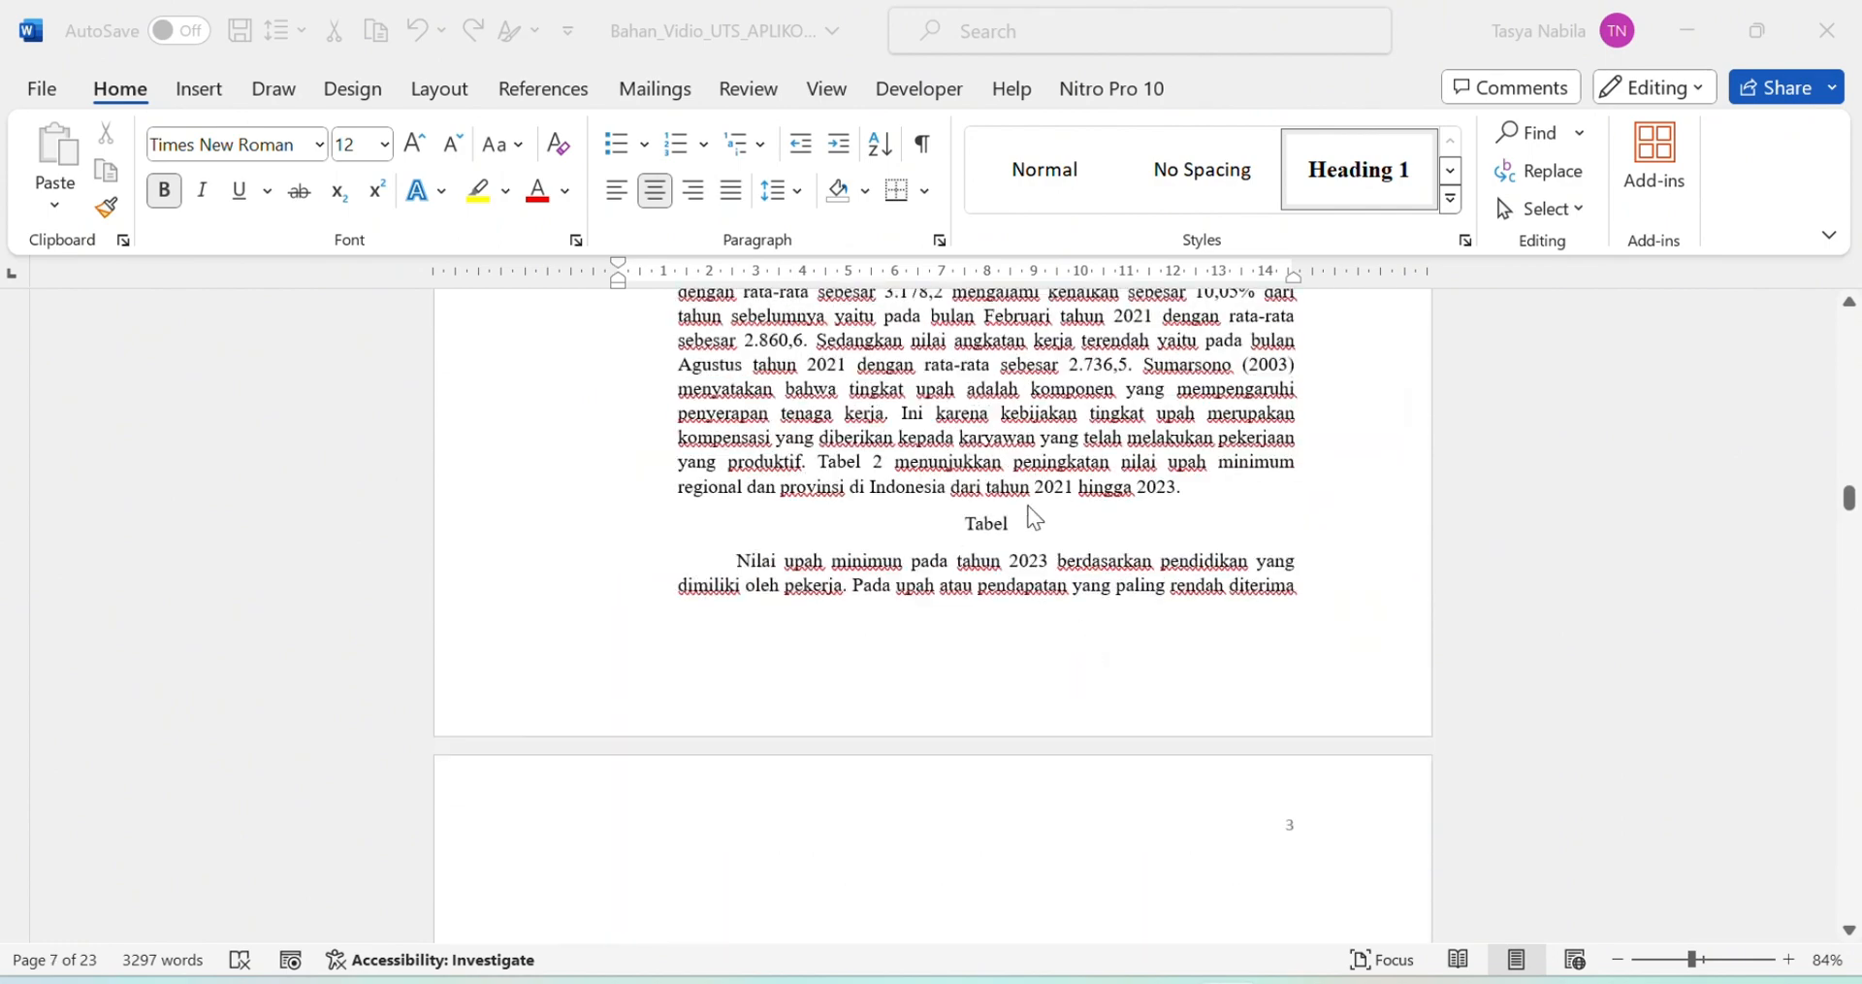
key("BackSpace")
key("BackSpace")
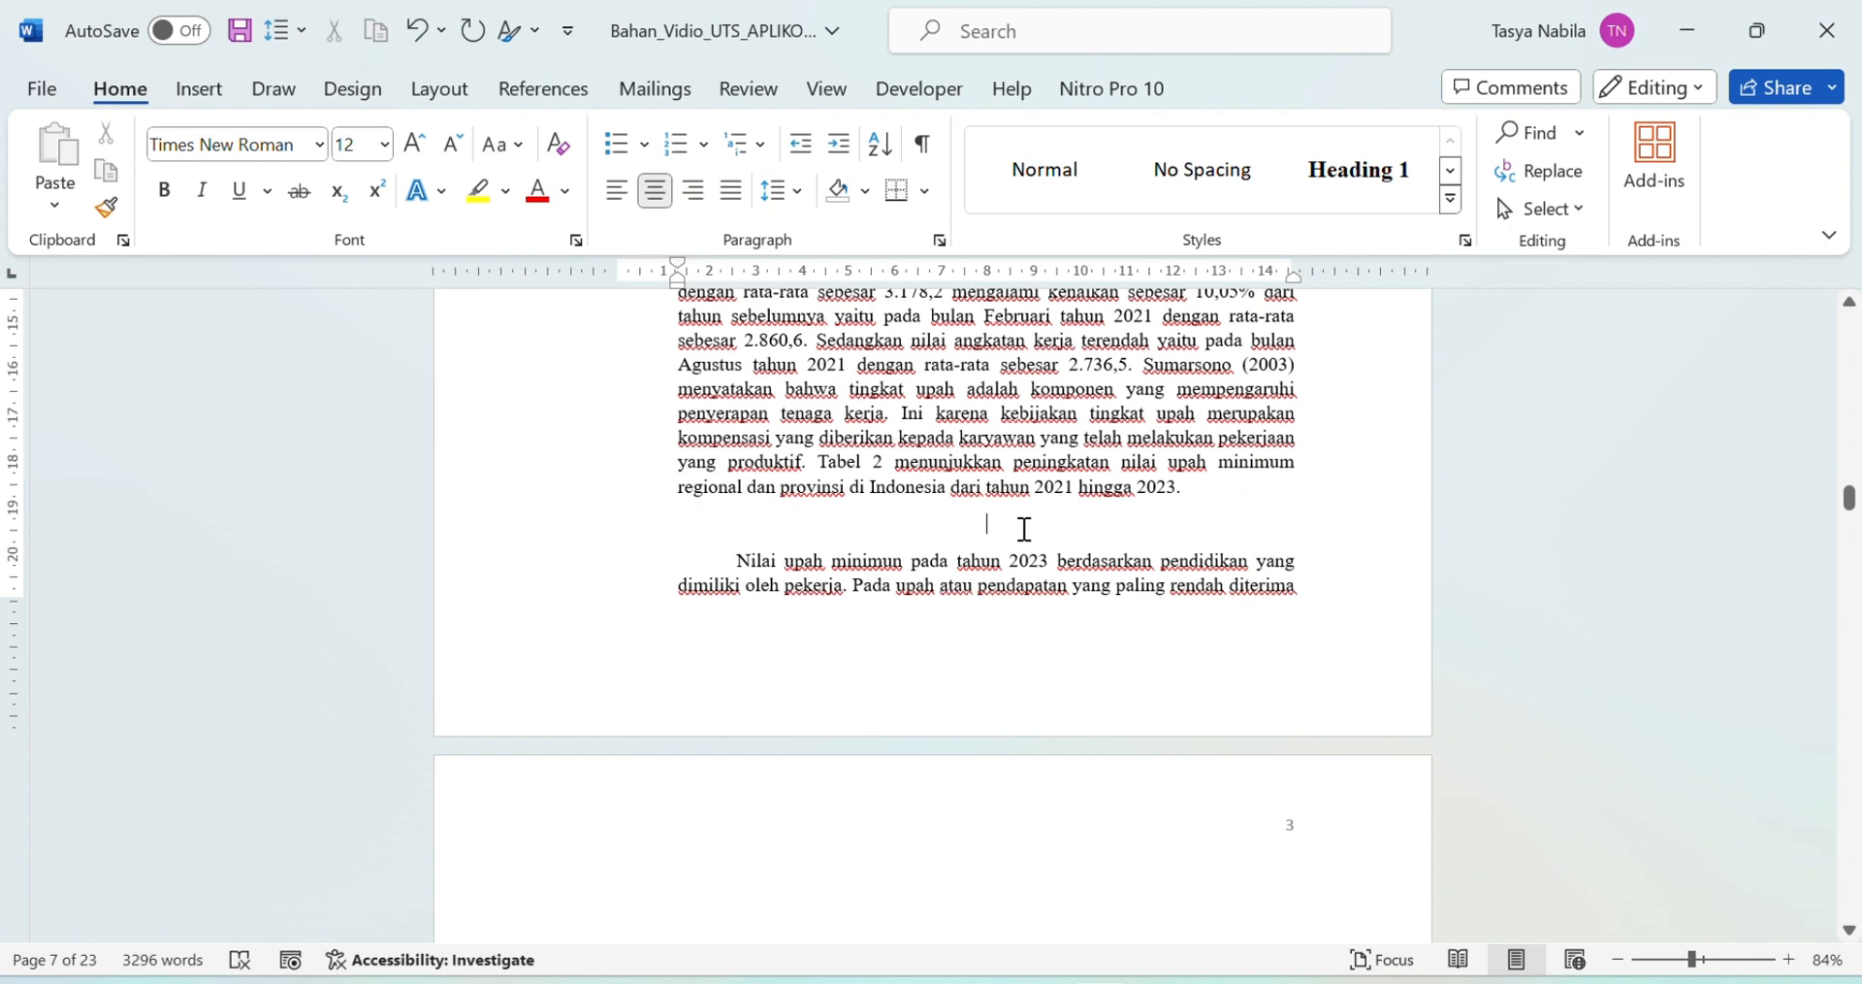
left_click(201, 92)
left_click(241, 179)
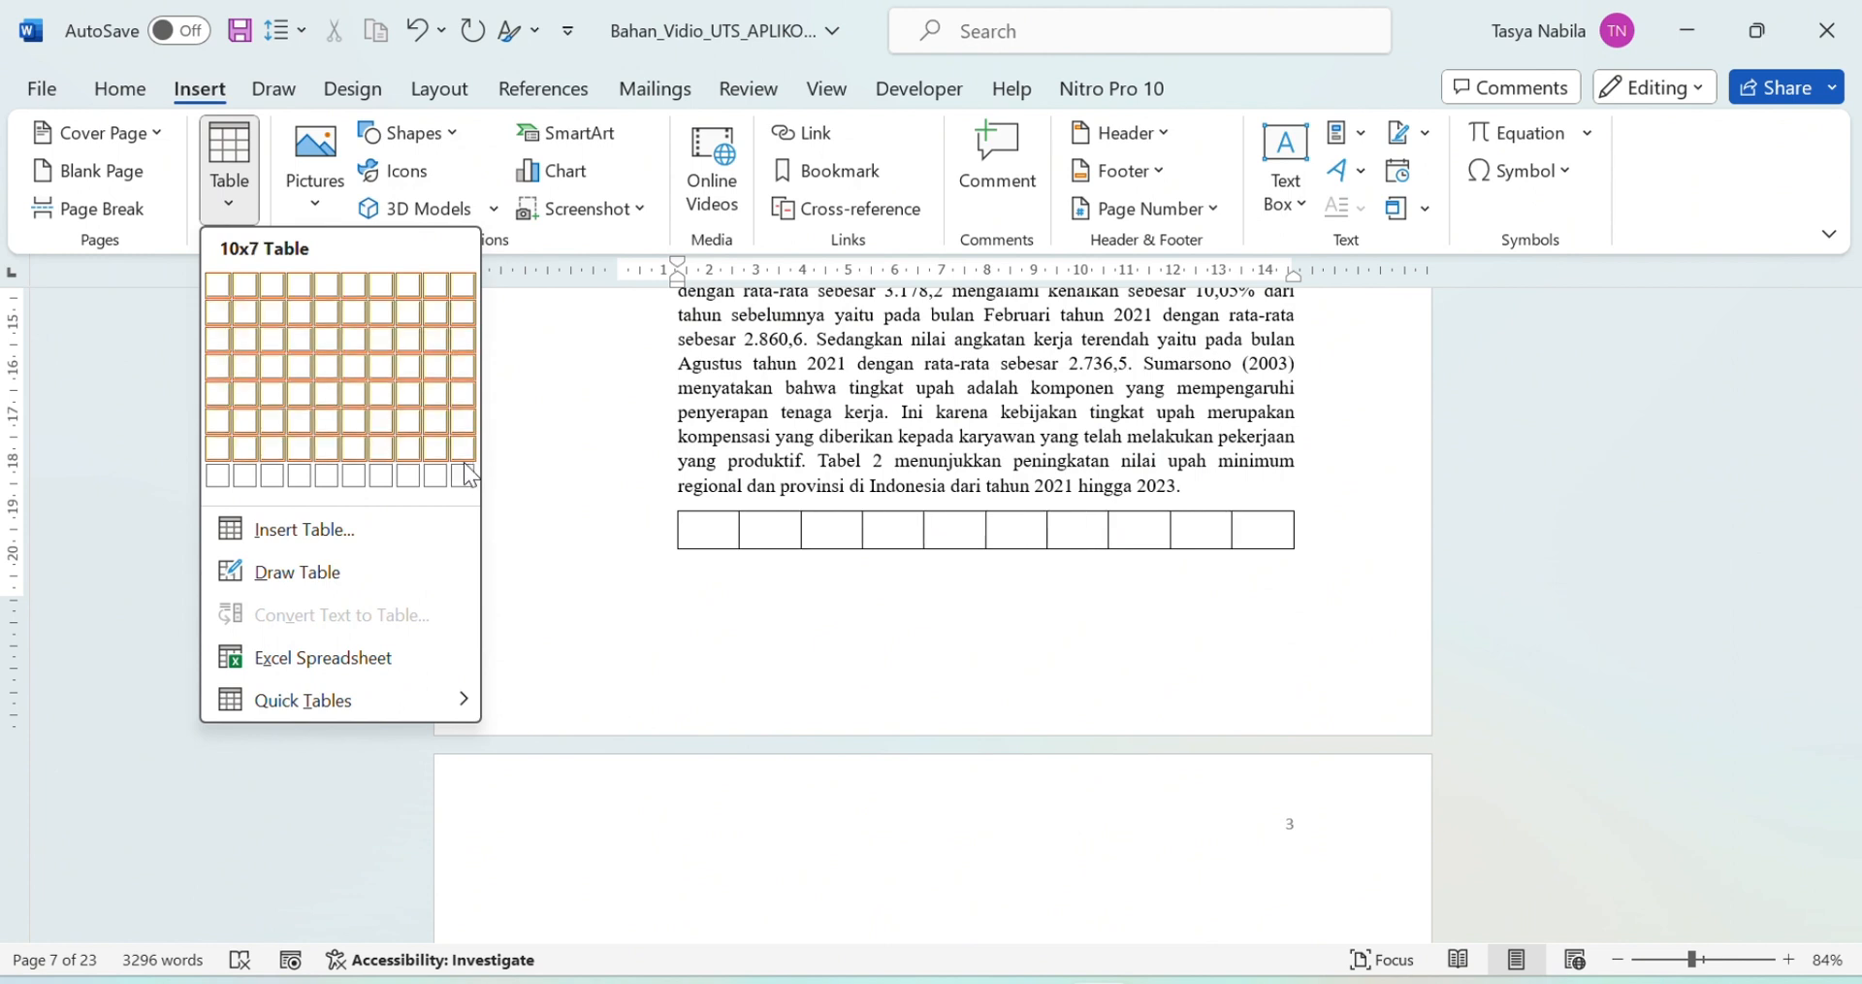
left_click(283, 531)
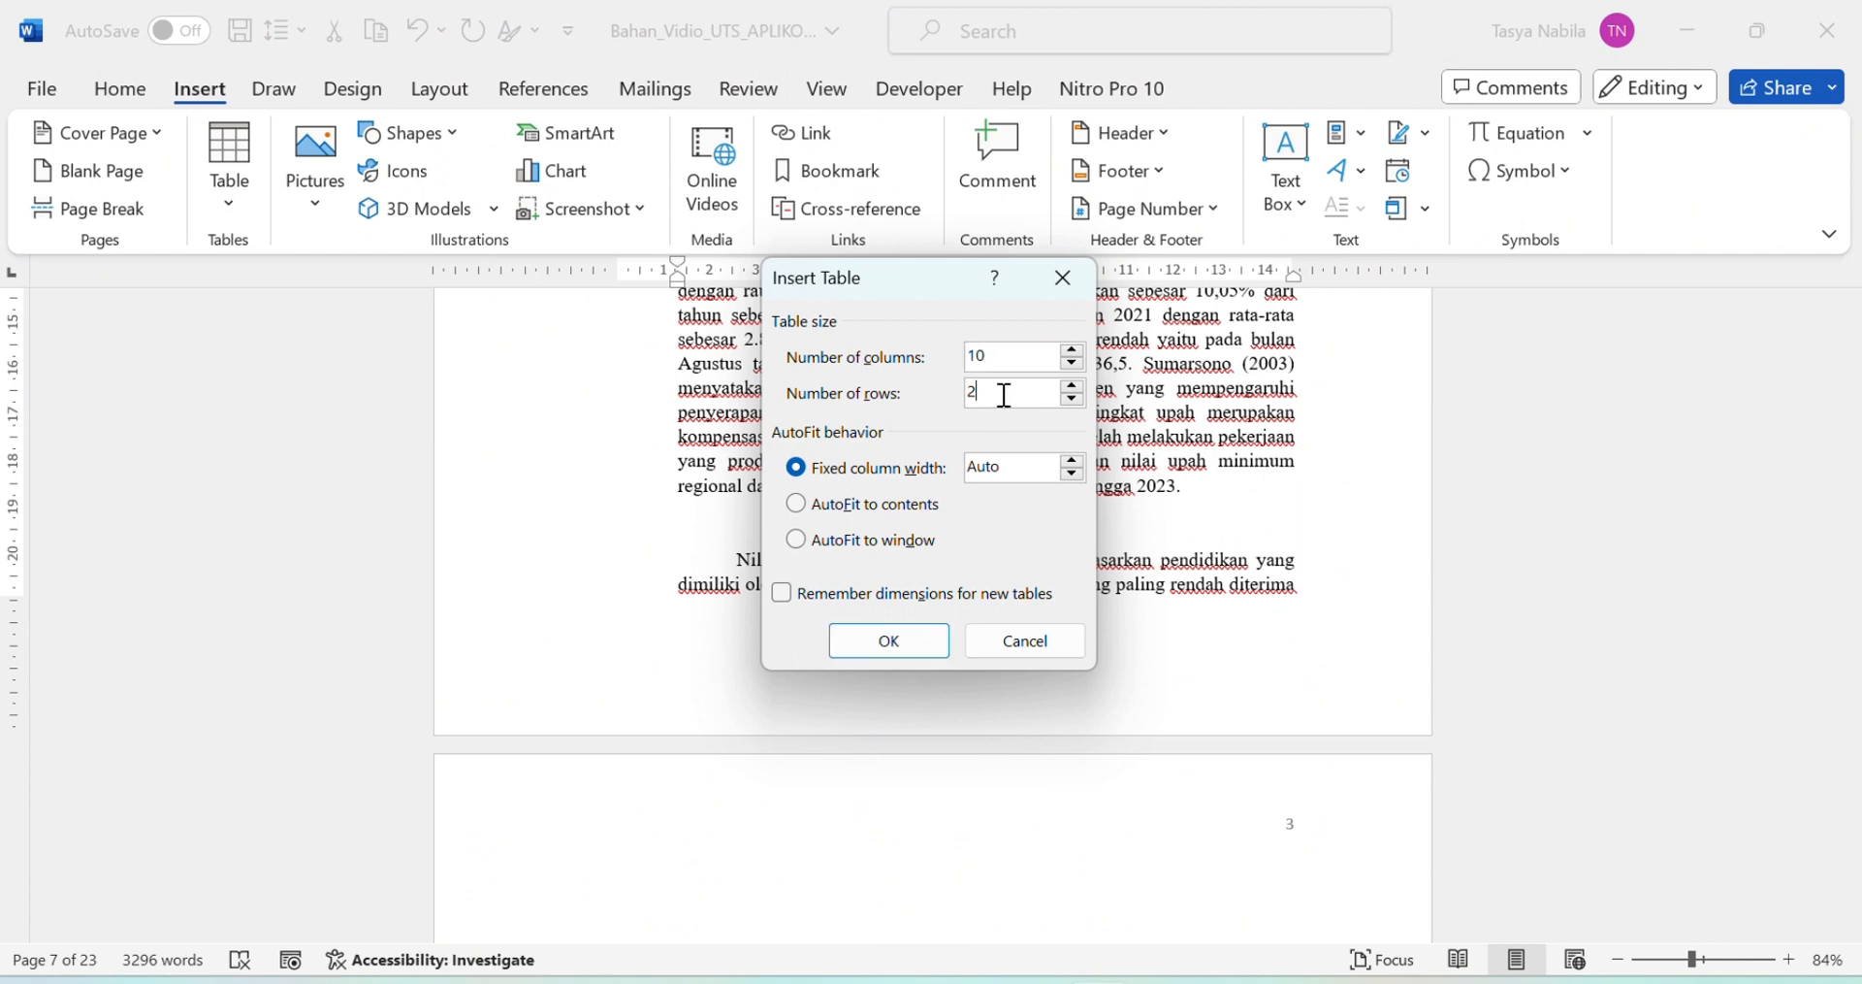
left_click(917, 642)
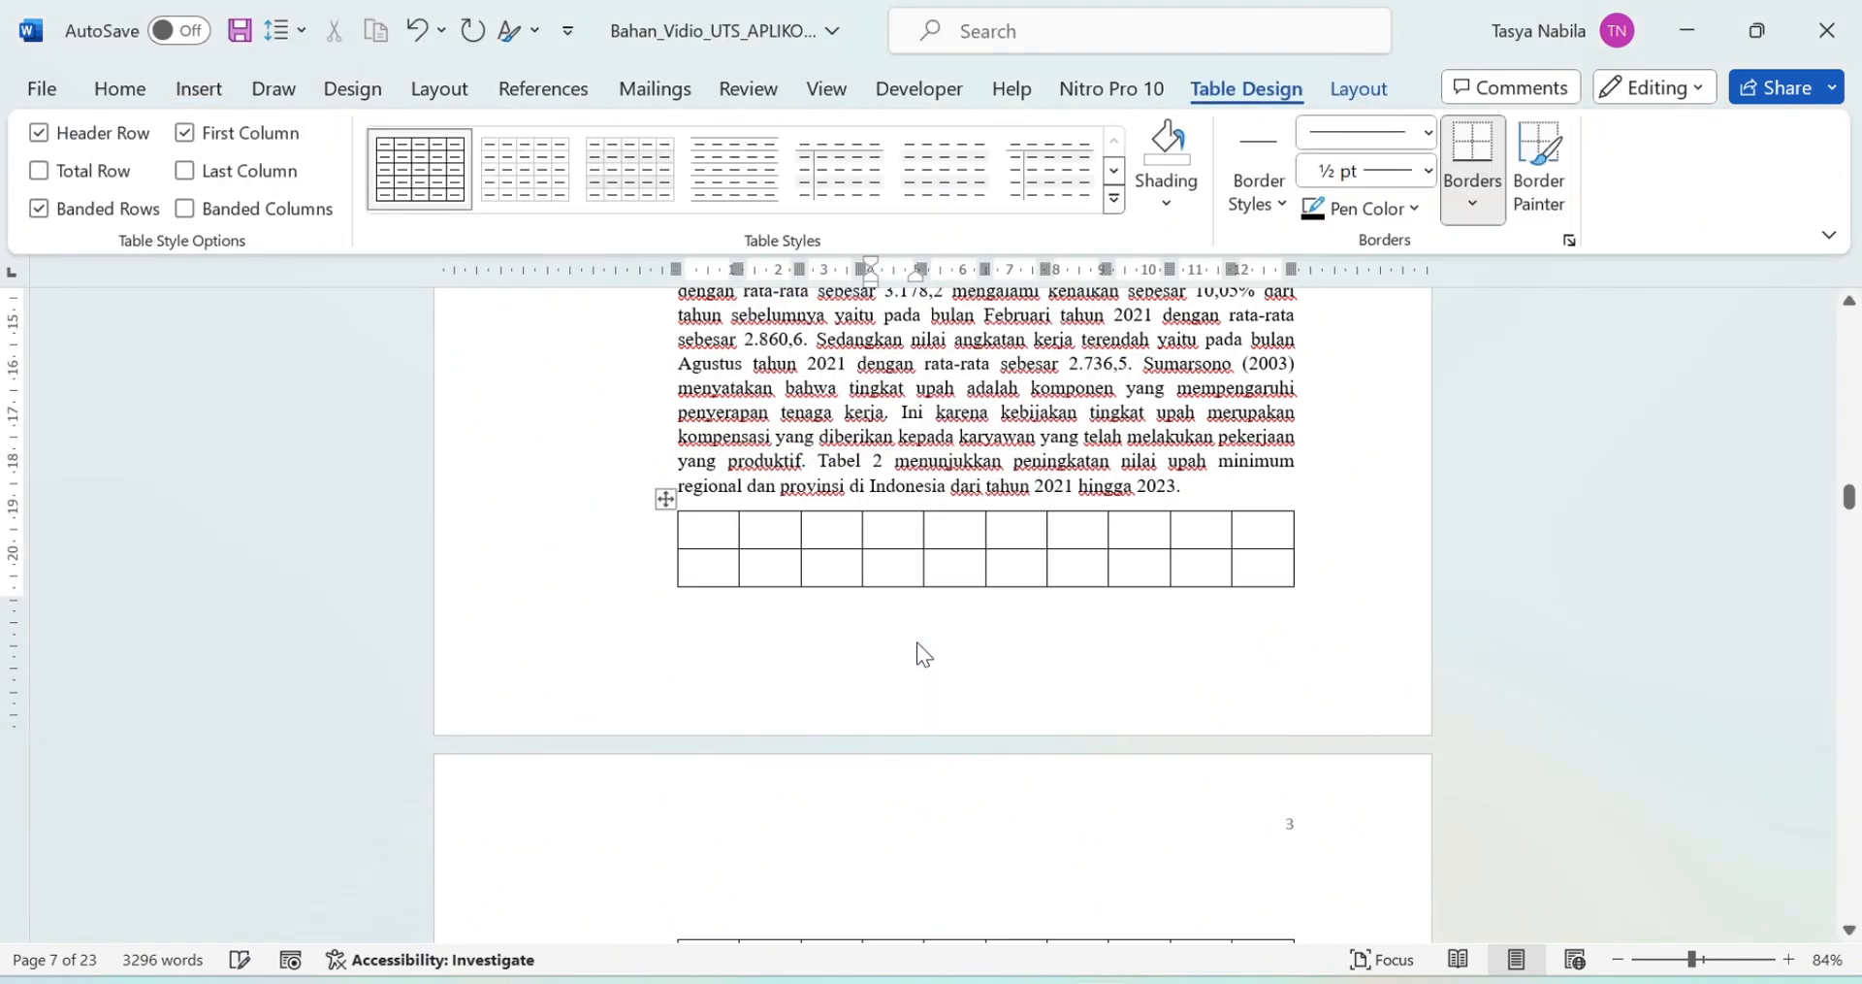
Step: Add a paragraph break before the table to push it onto the next page
scroll(1180, 640, "down", 4)
scroll(1189, 648, "up", 4)
left_click(1204, 487)
key("Return")
key("Return")
Step: Type the centred header 'Upah/ gaji/ pe' in the table's first cell
scroll(1161, 597, "down", 4)
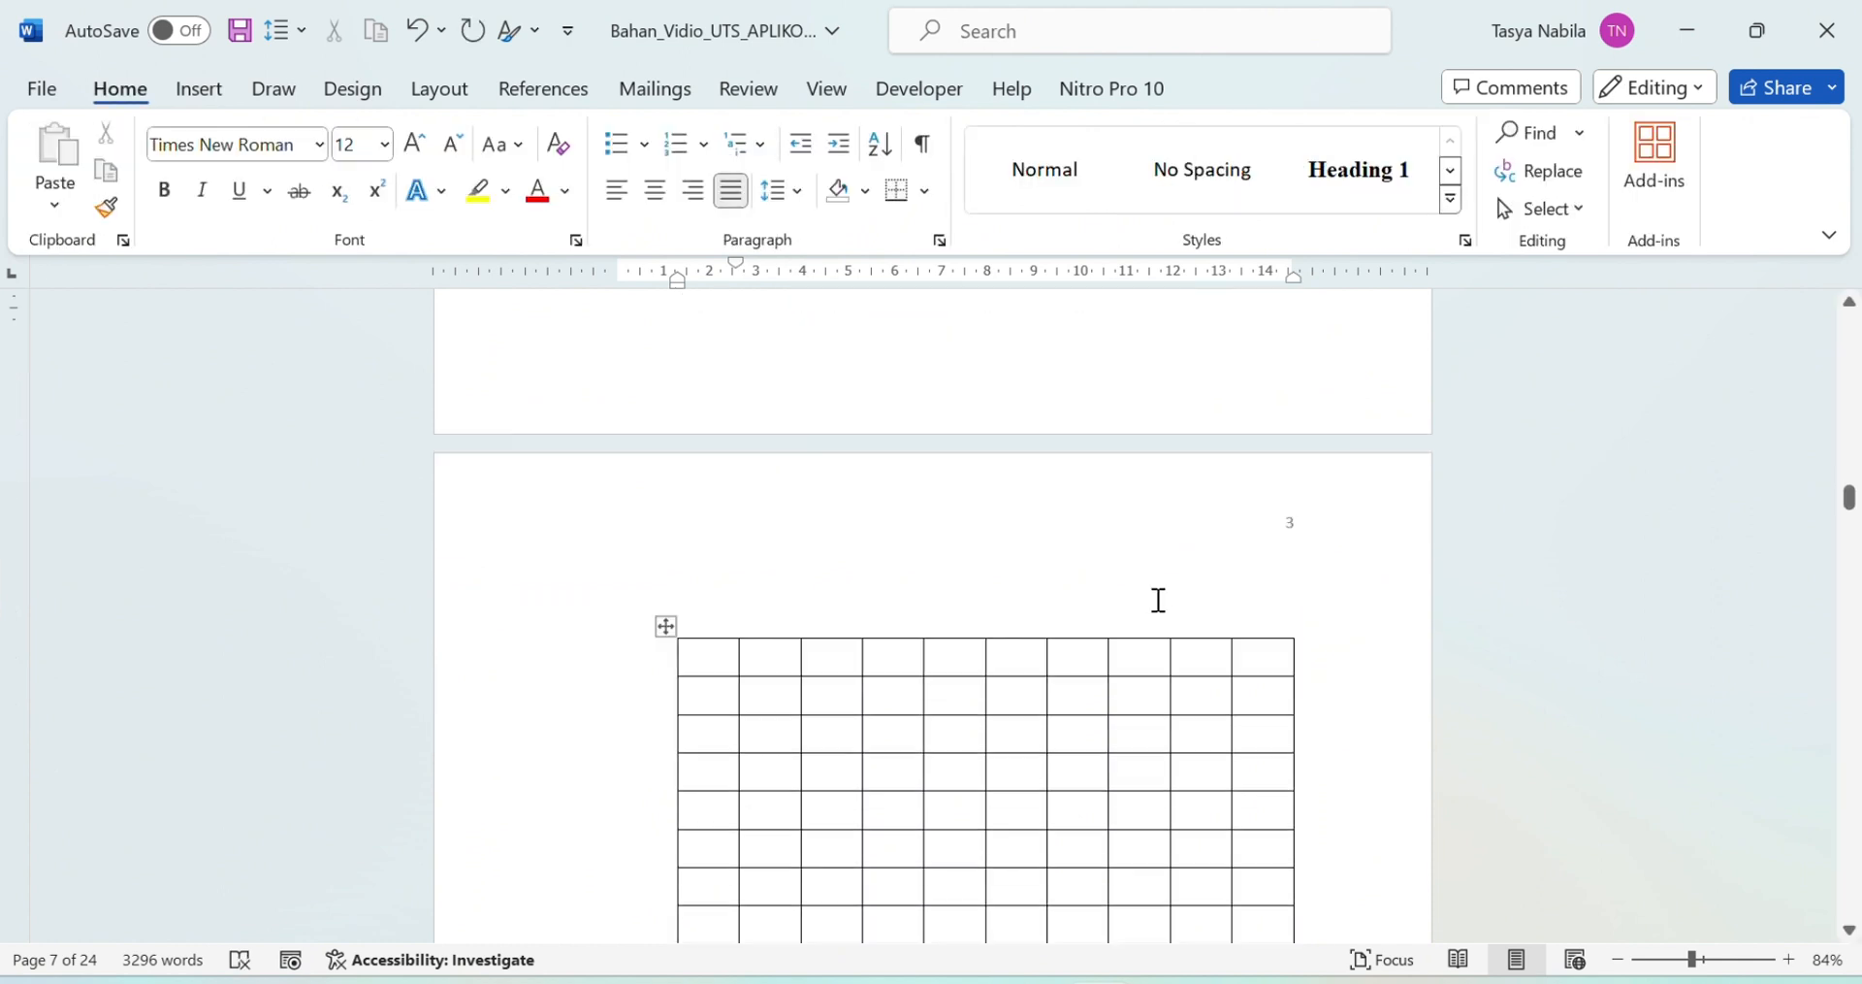
left_click(703, 553)
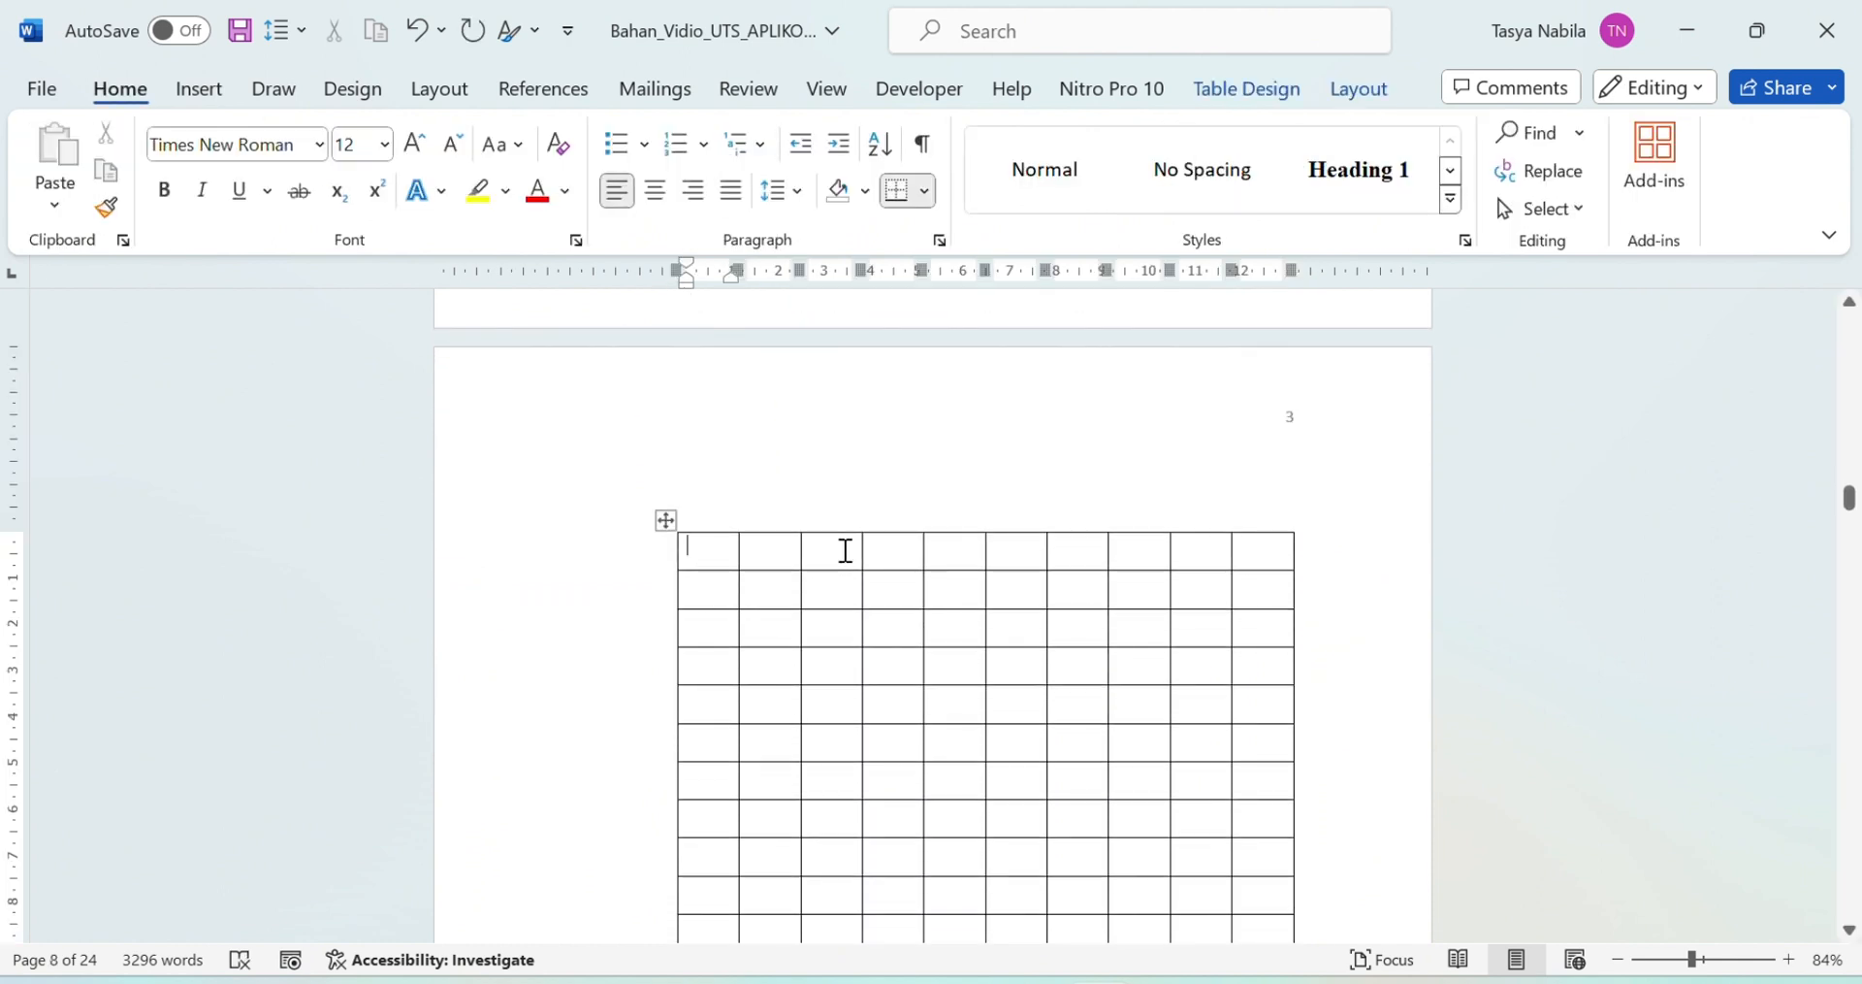
key("ctrl+e")
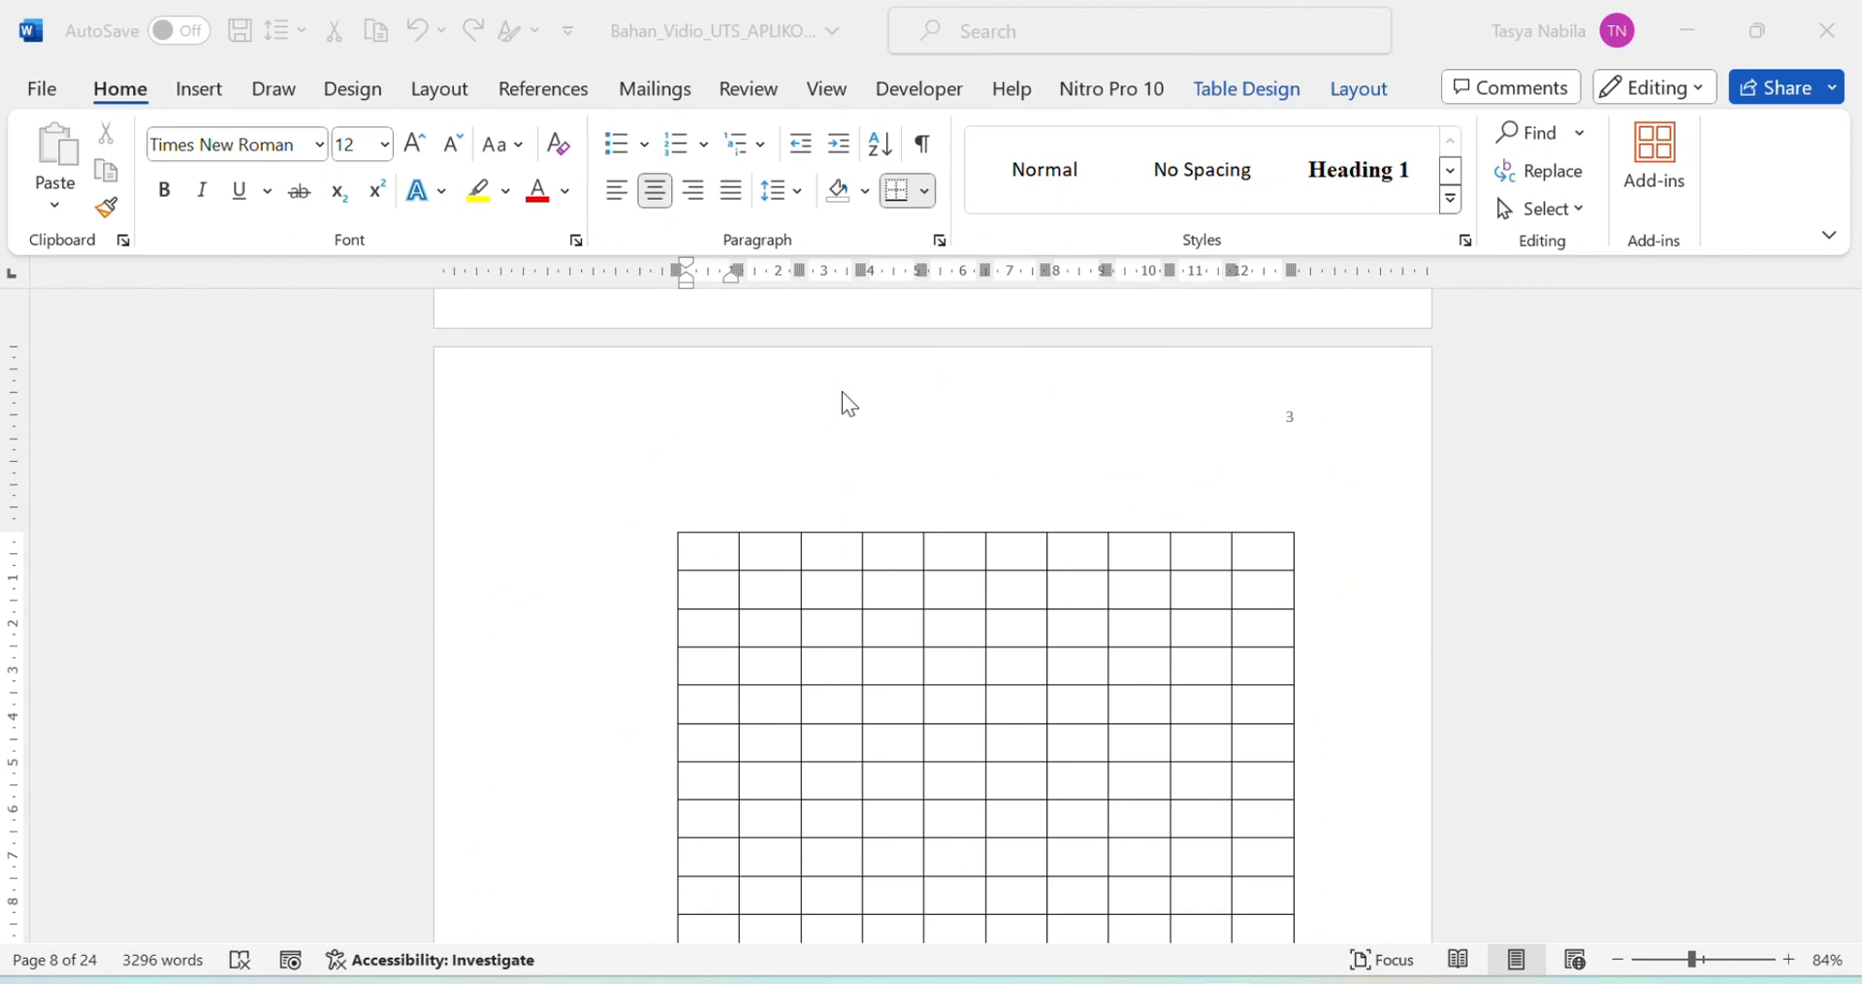
type("Upah/ gajo")
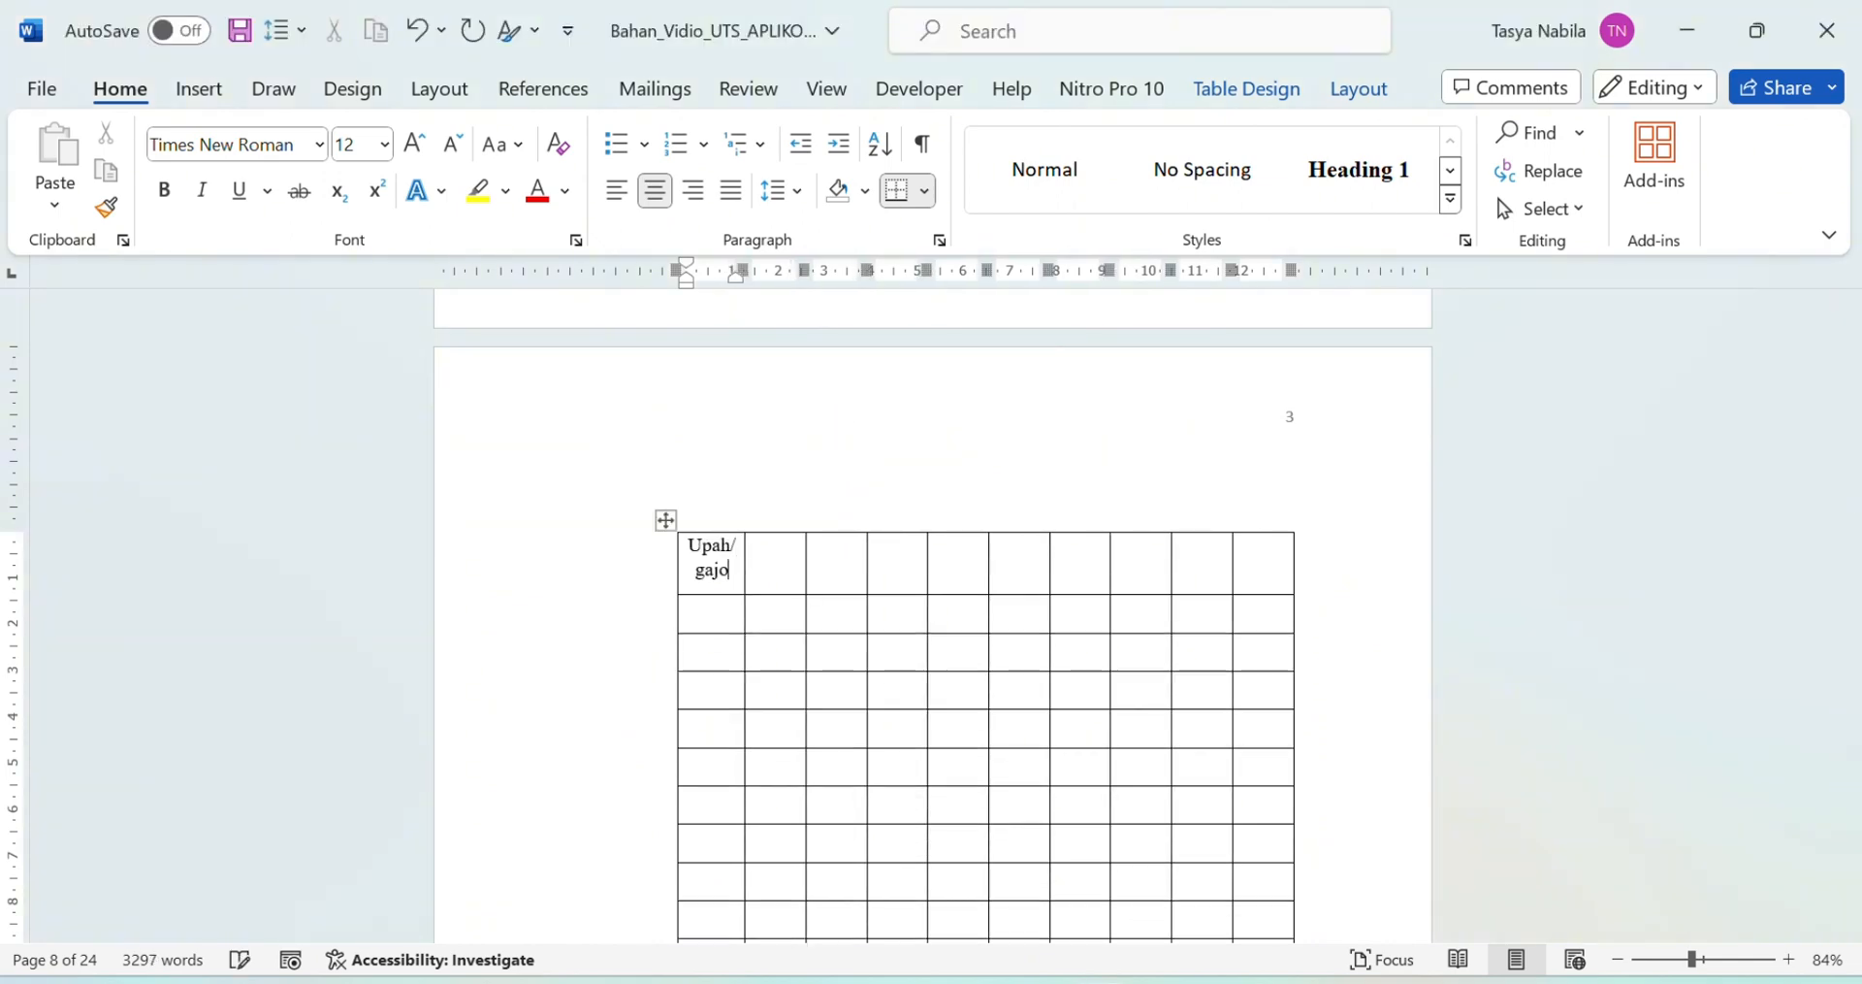
key("BackSpace")
type("i/ pe")
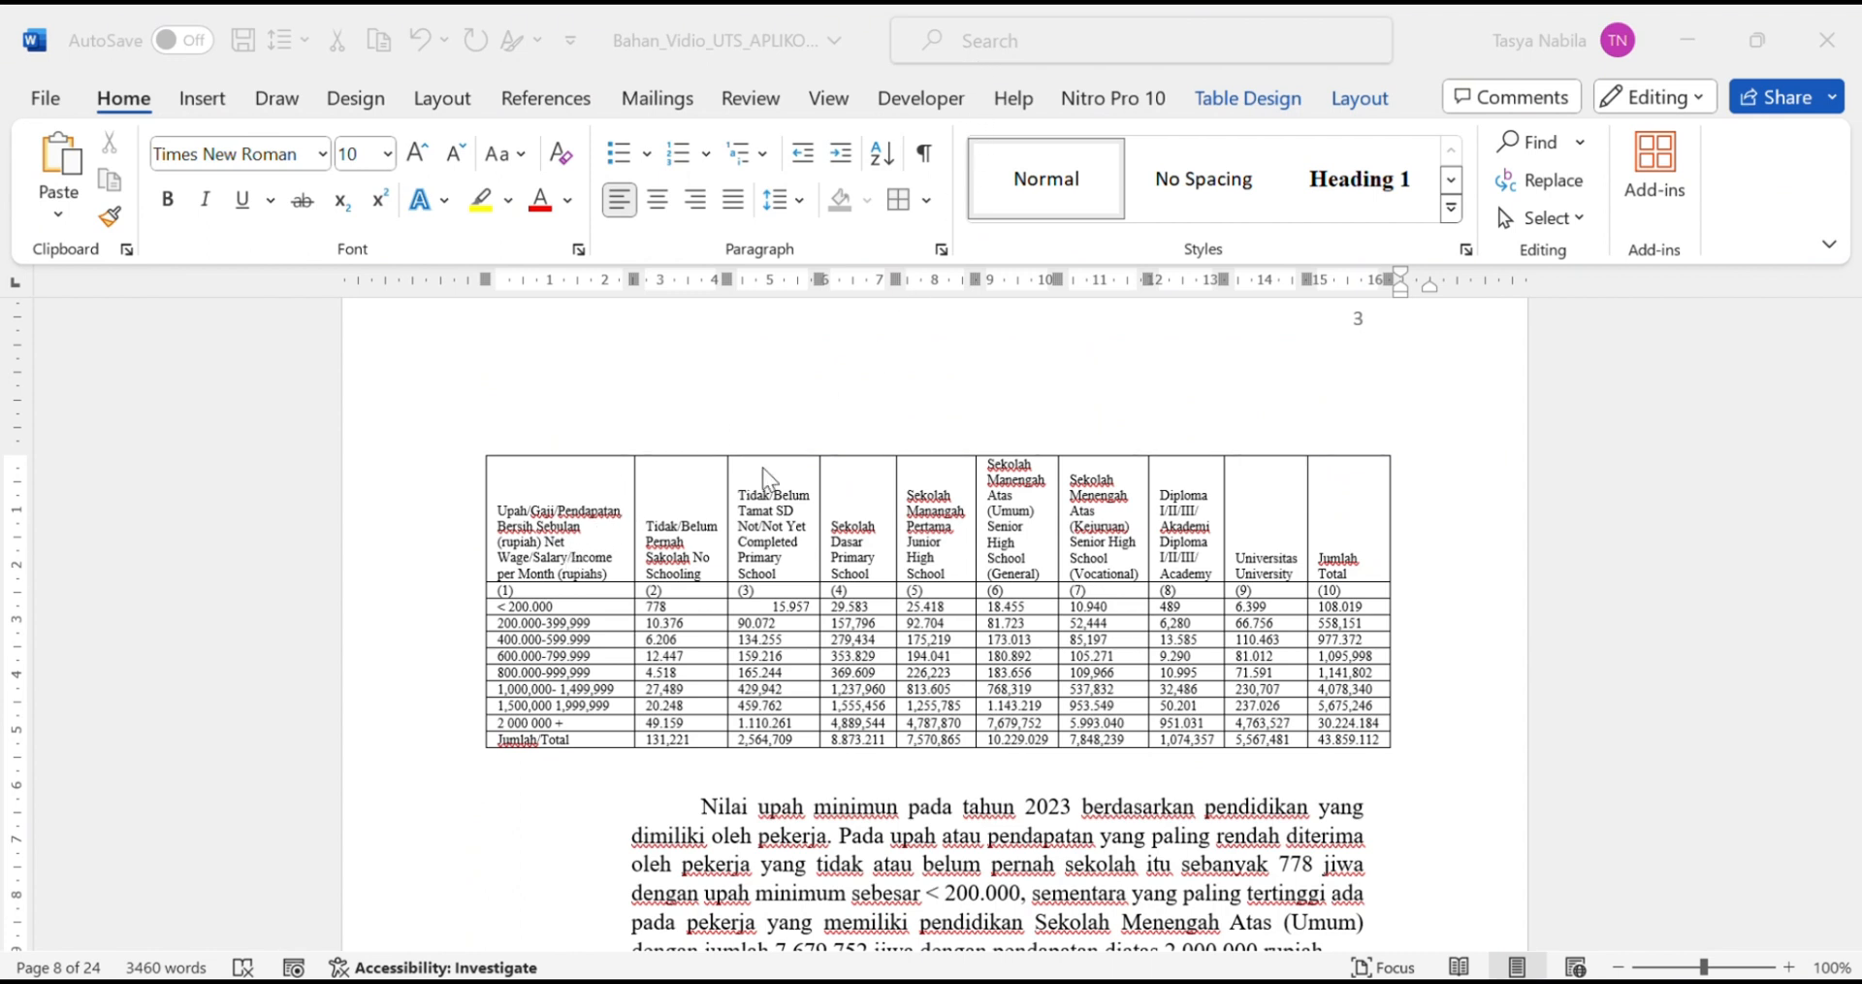
left_click(569, 604)
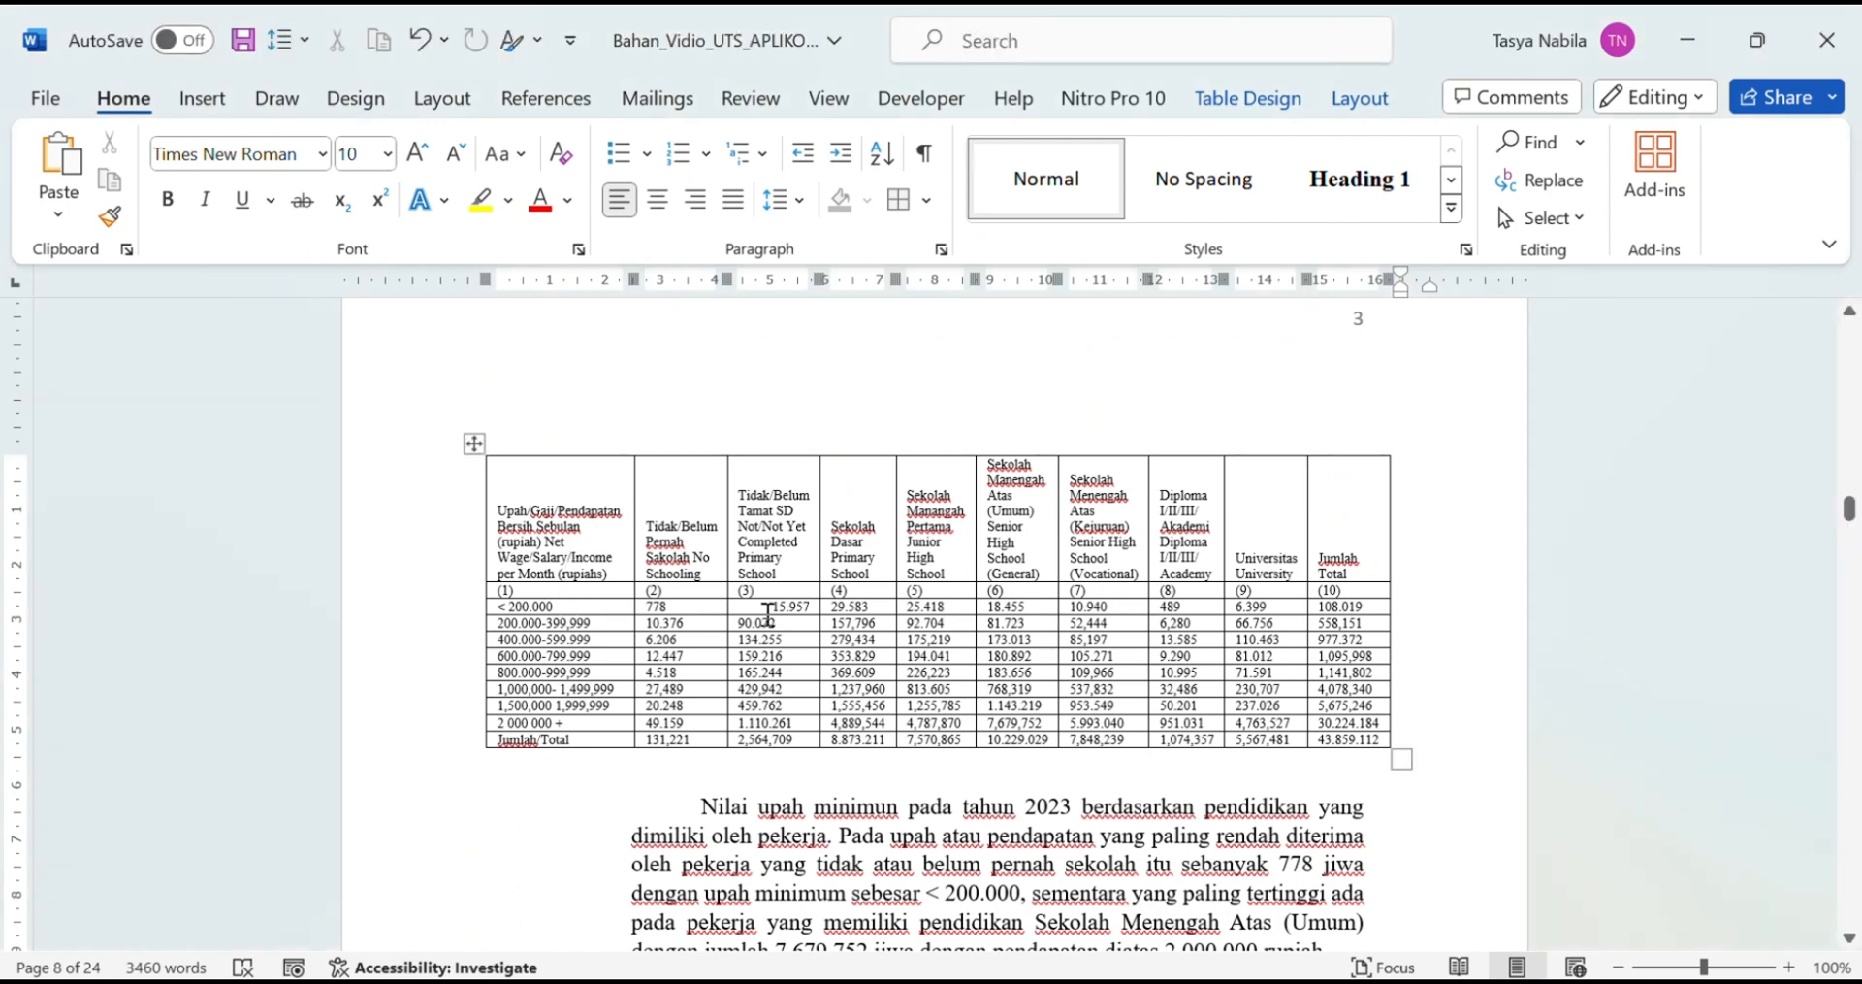
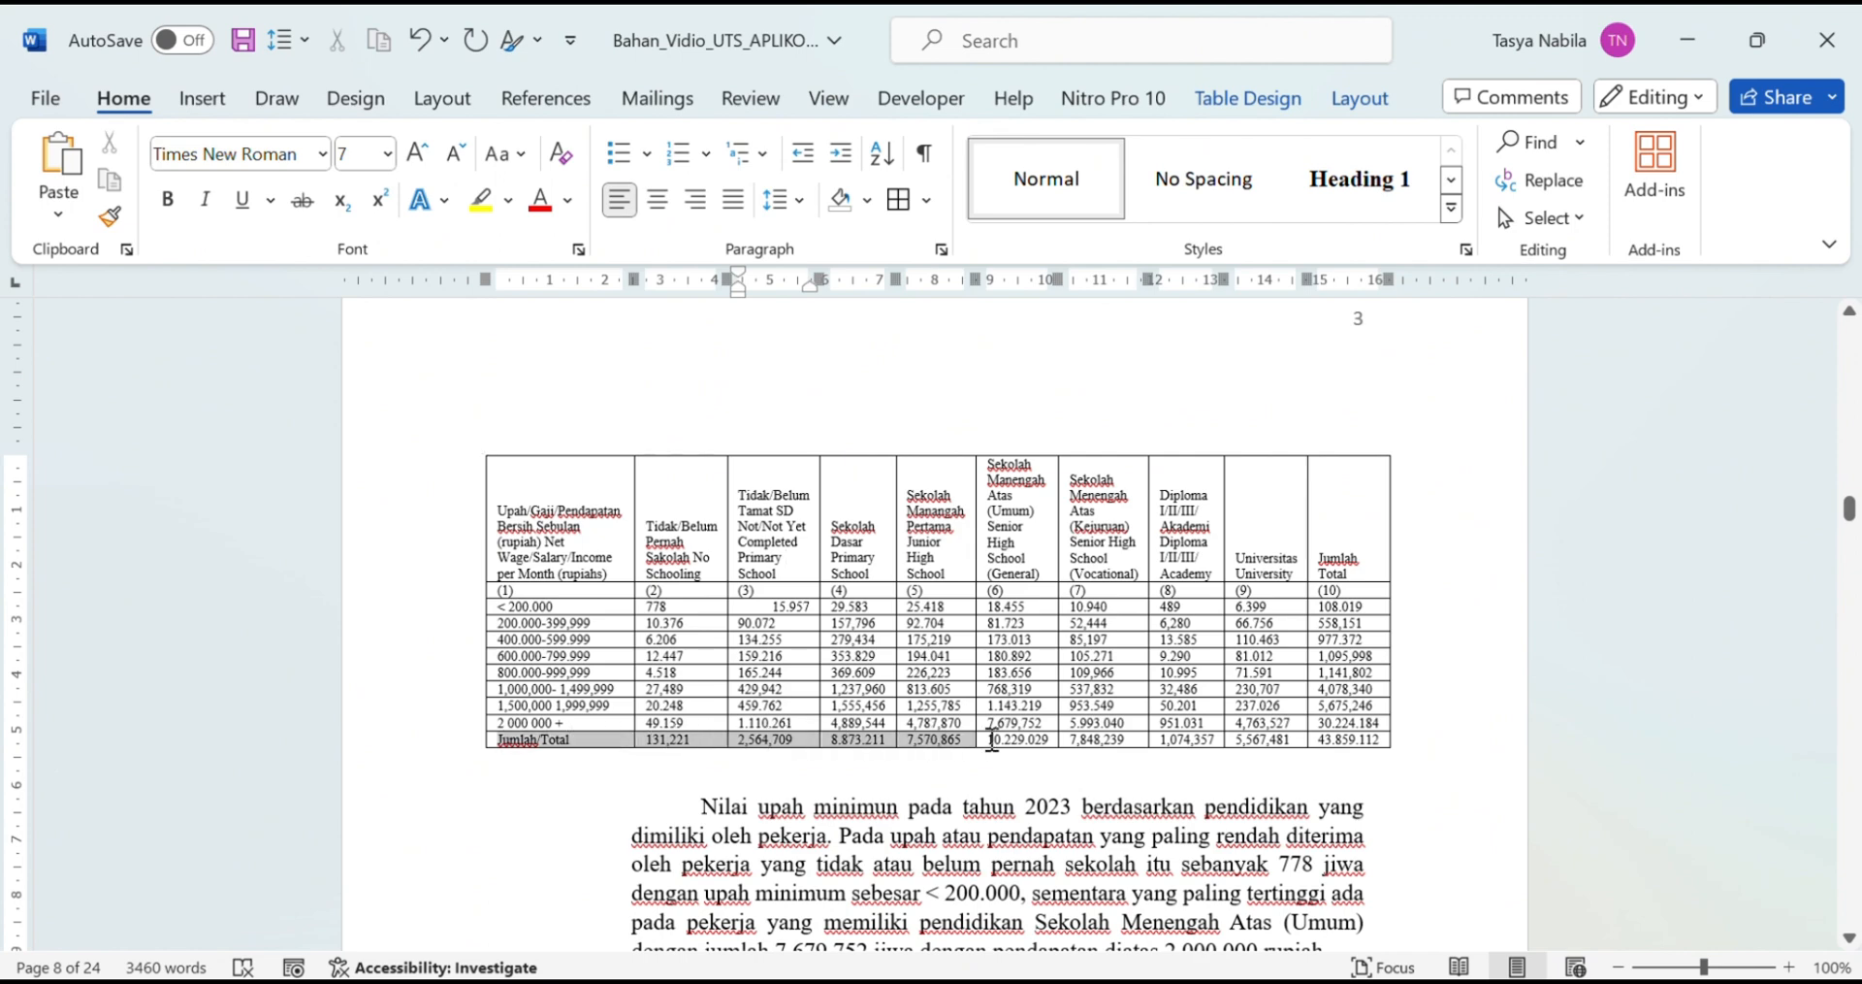
Step: Add an empty row below the Jumlah/Total row, then undo it
left_click(1310, 740)
left_click_drag(1326, 737, 659, 729)
right_click(620, 739)
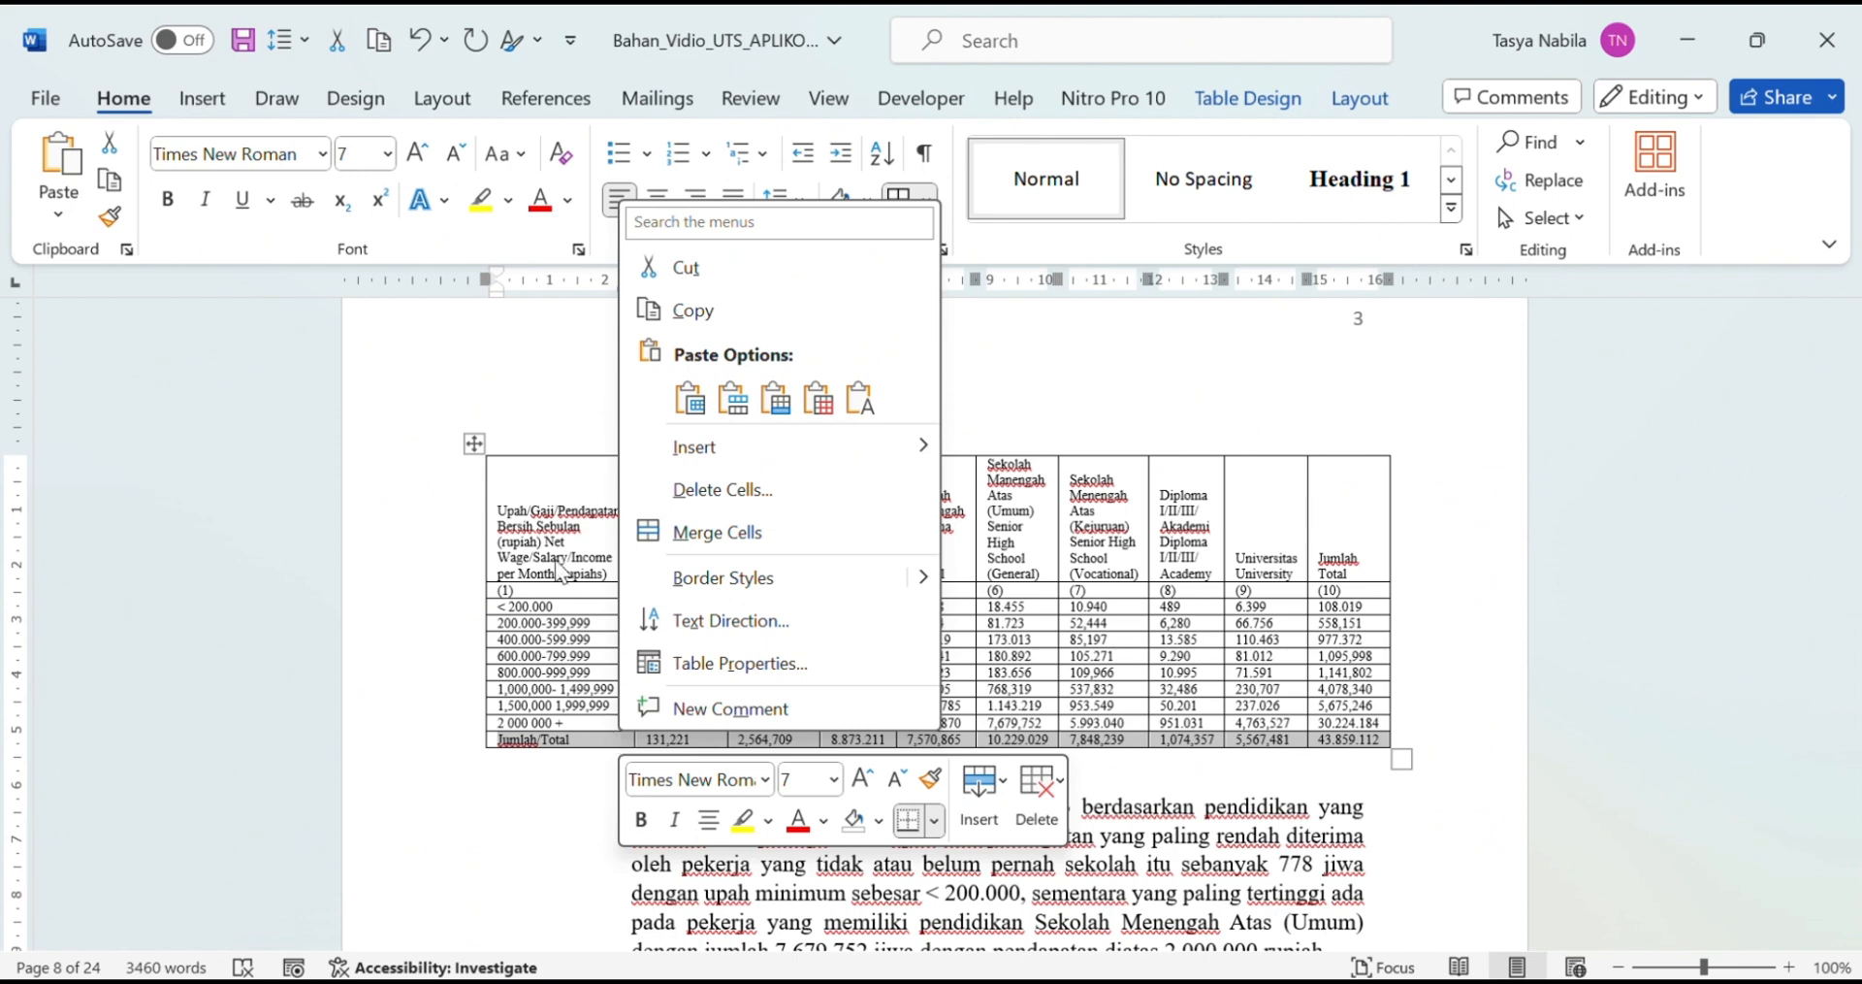
left_click(981, 801)
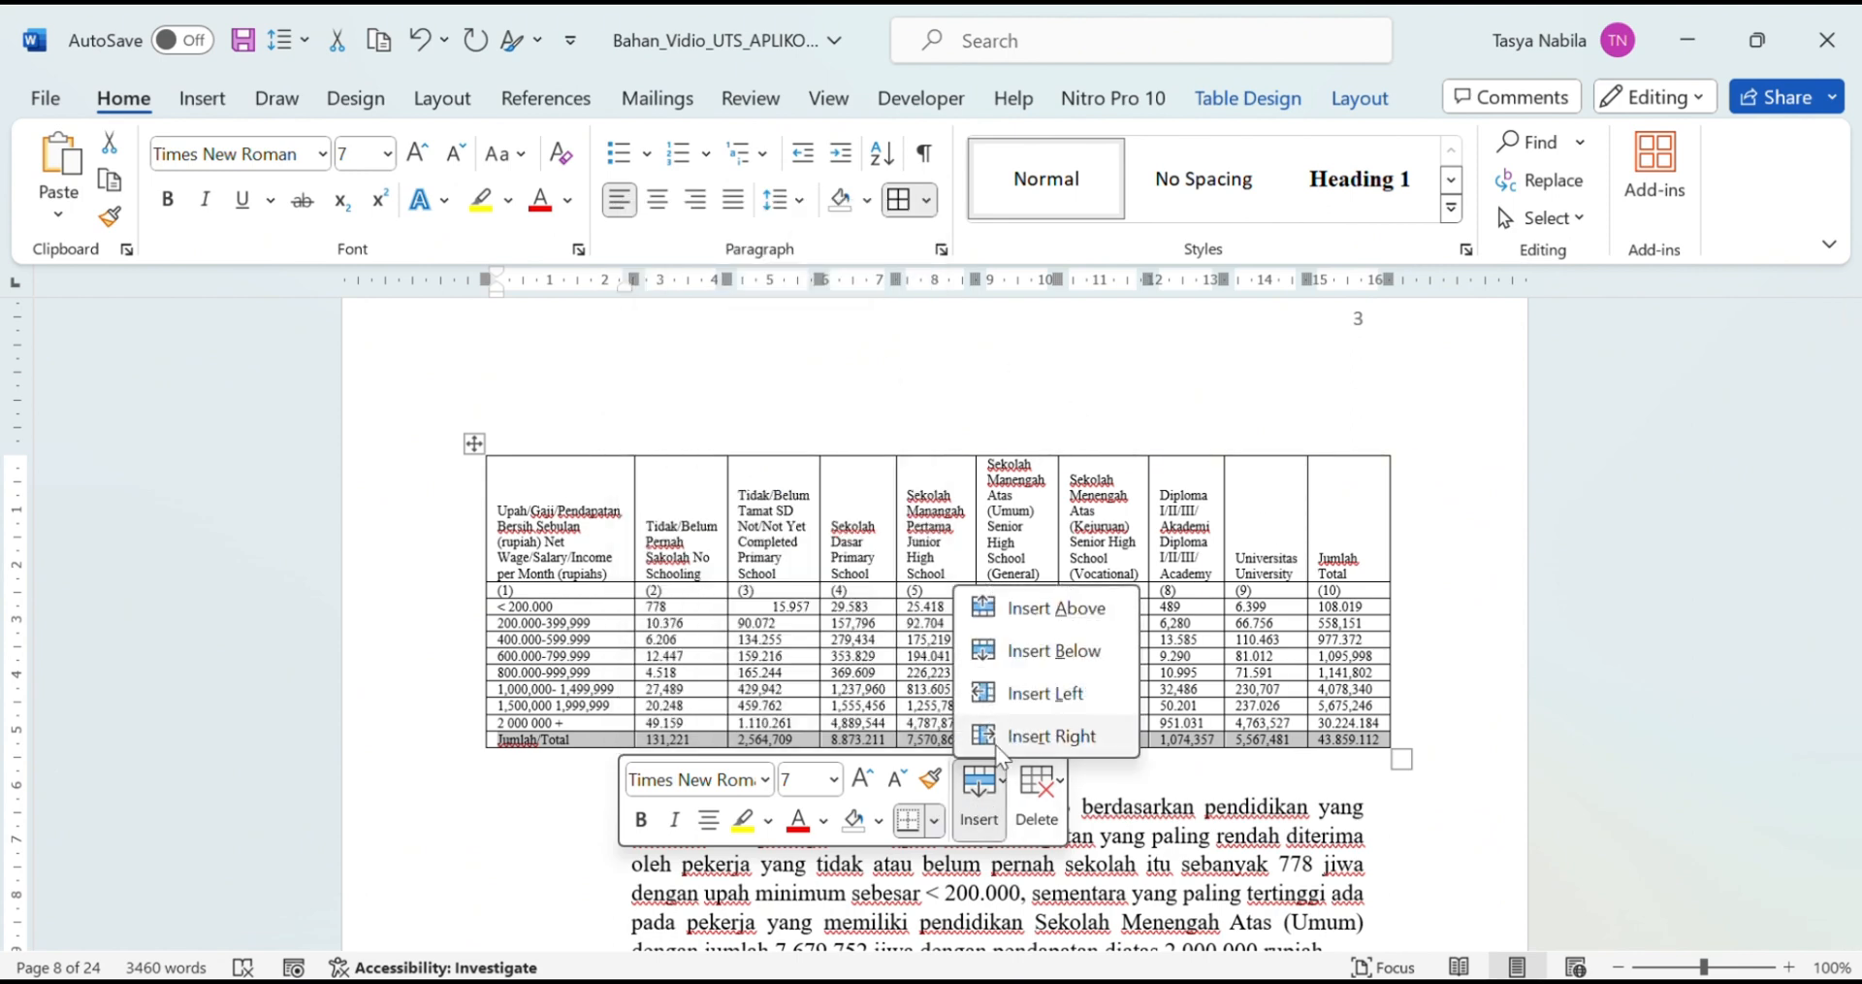
left_click(1023, 653)
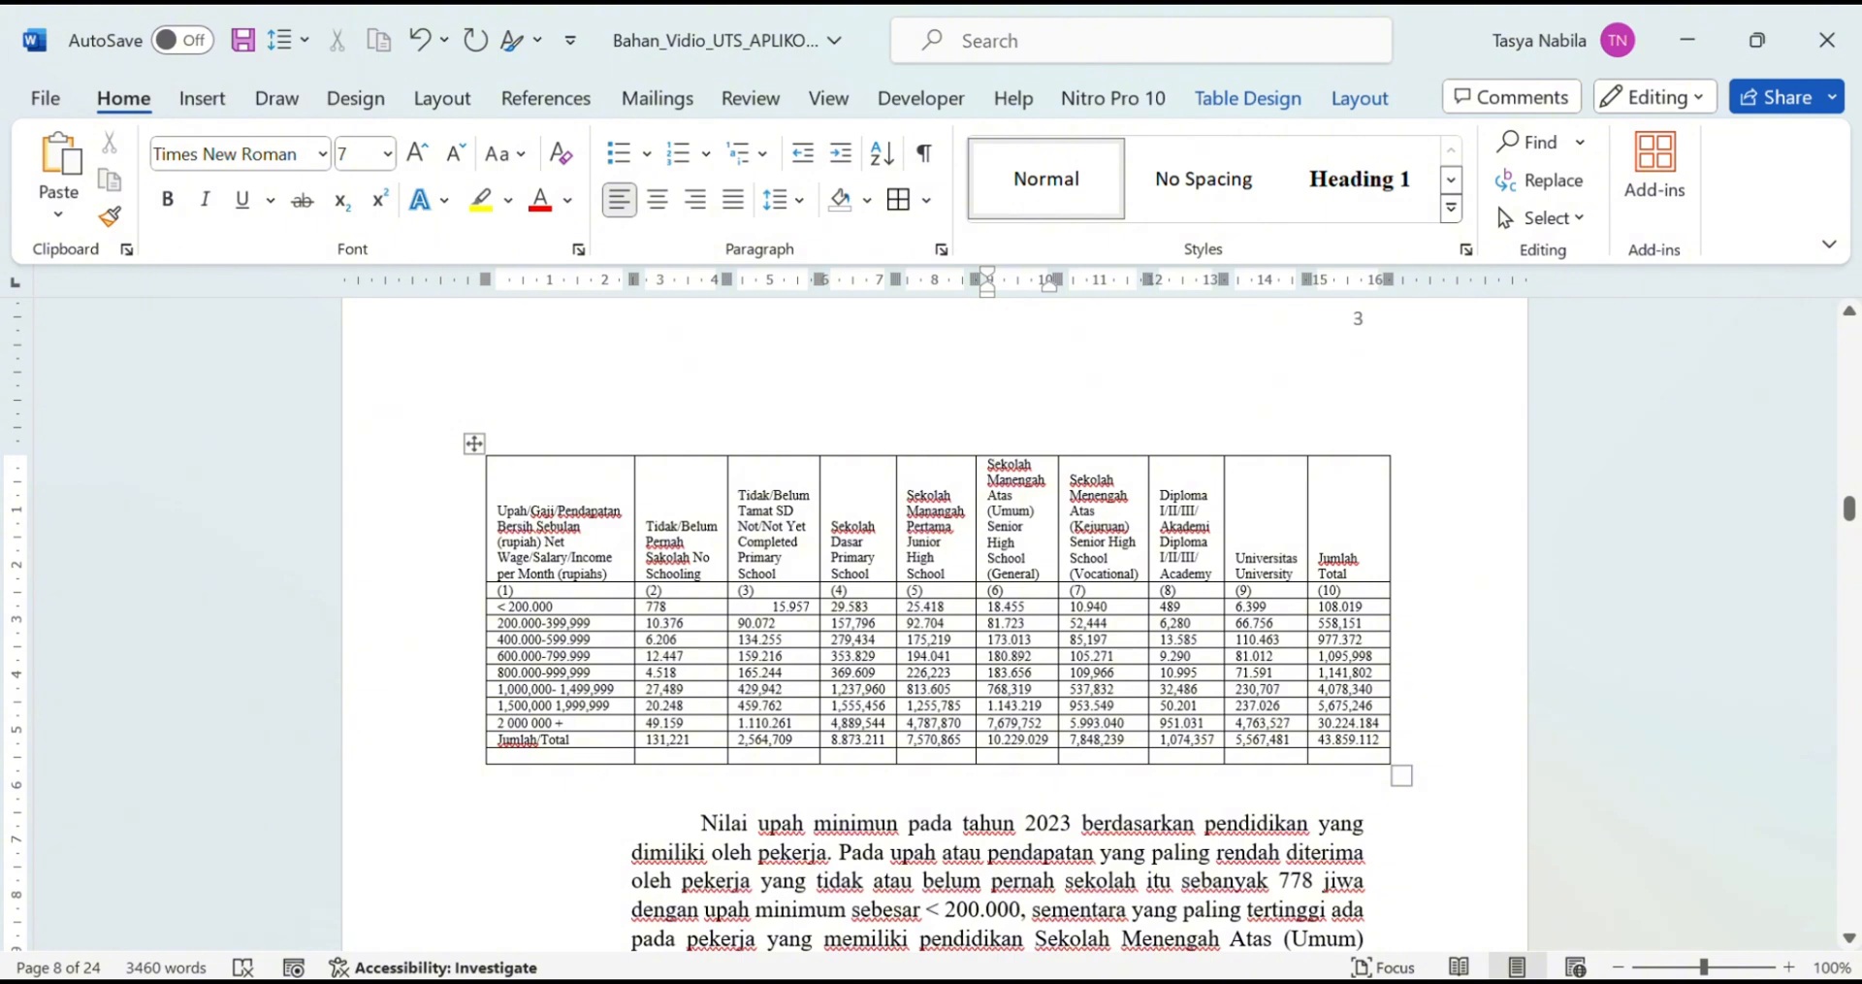
left_click(949, 801)
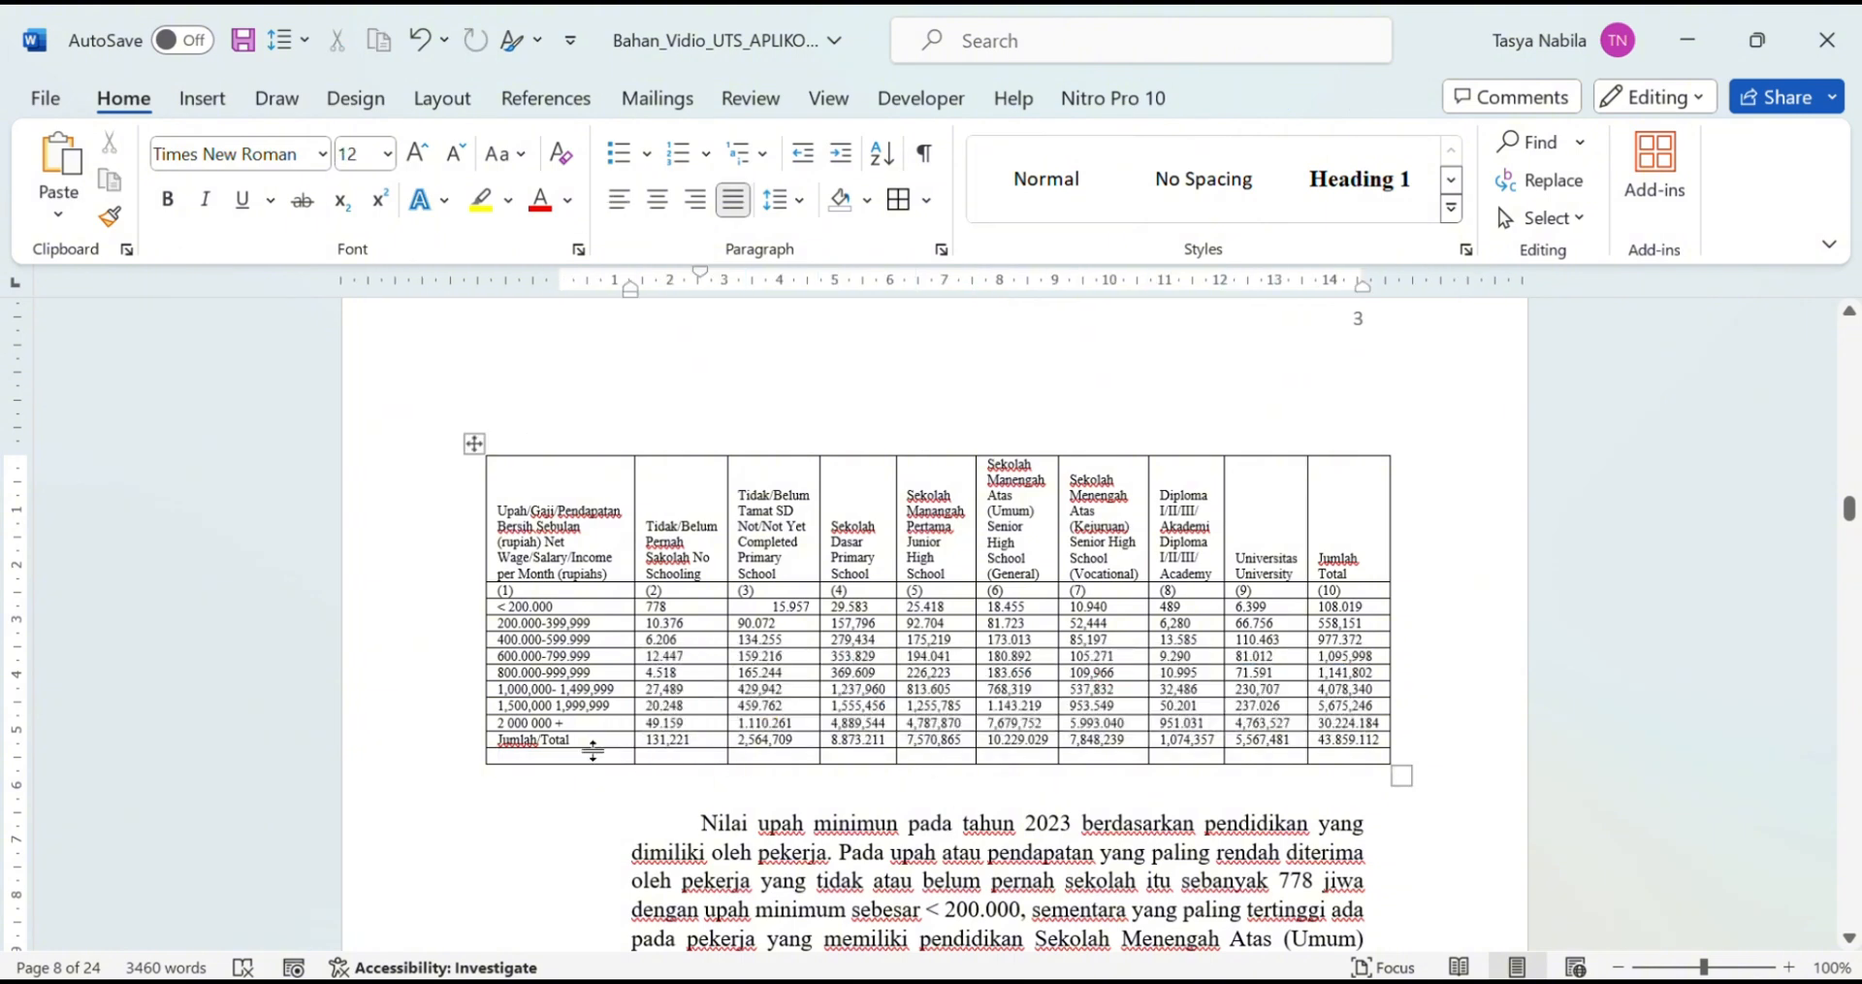
left_click(418, 39)
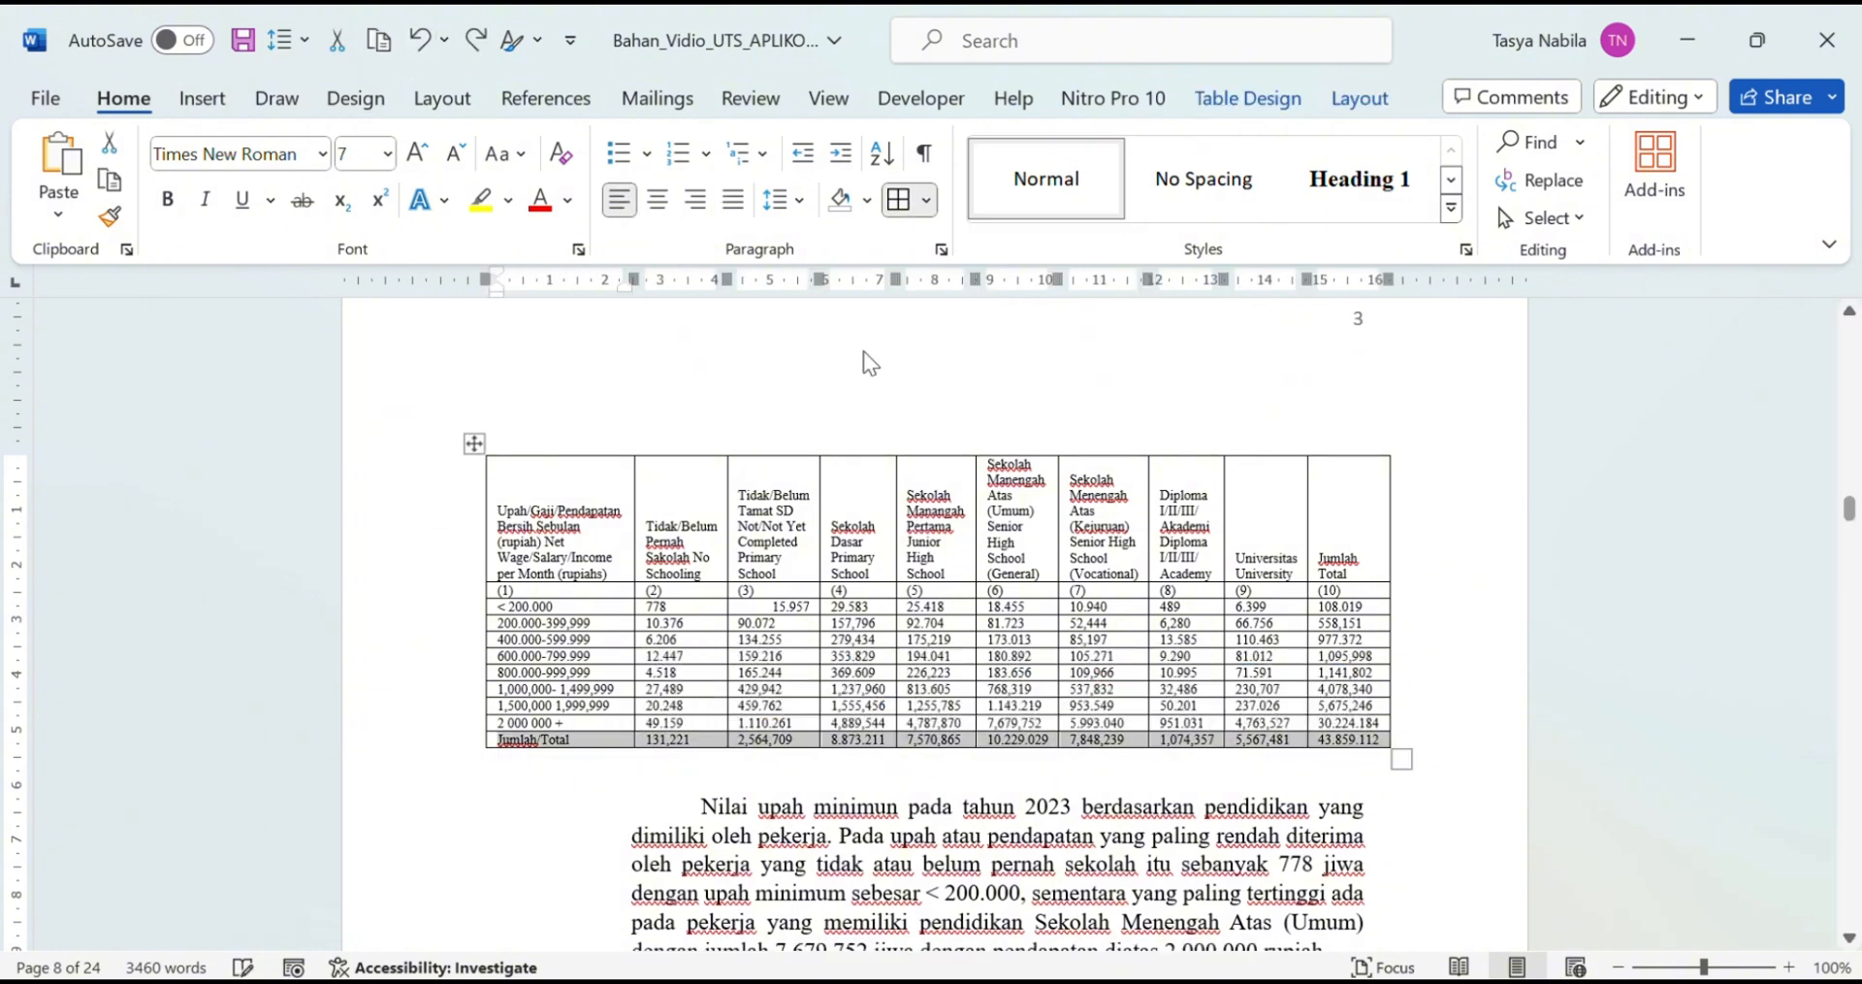
left_click(893, 569)
left_click(629, 513)
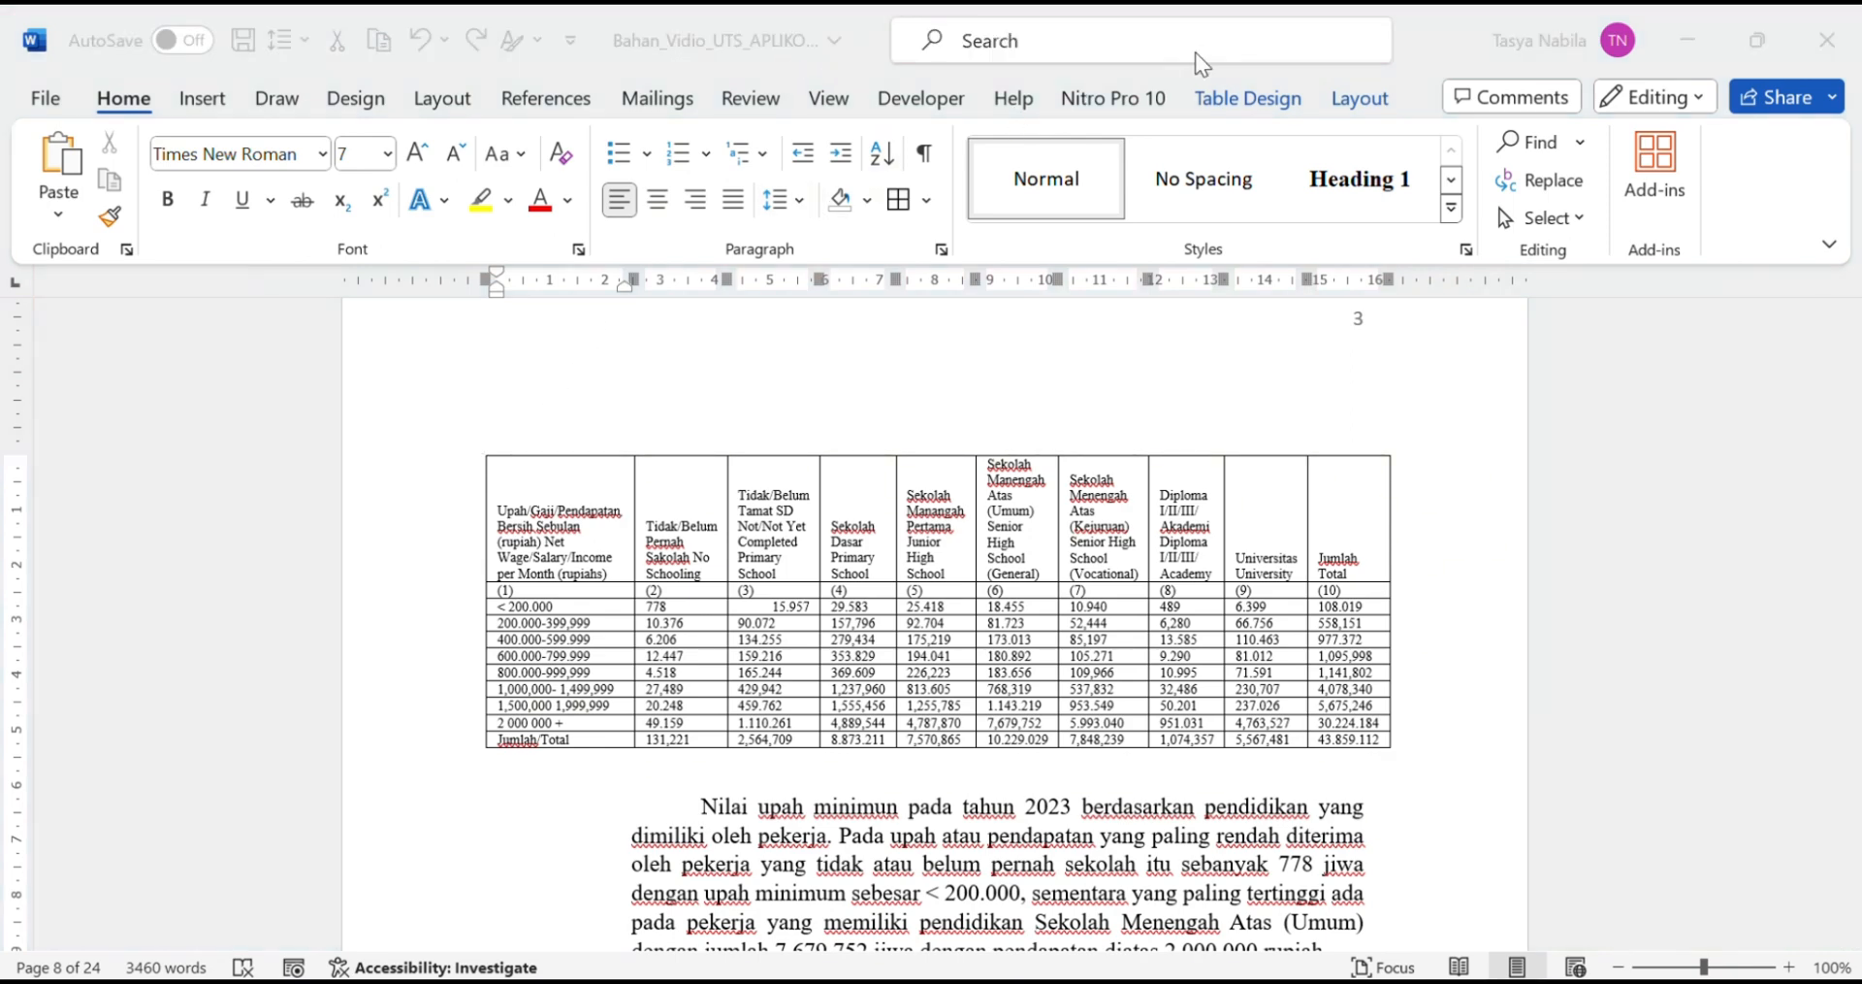
Step: Apply the yellow Grid Table 4 Accent 4 style to the wage-by-education table
left_click(1226, 96)
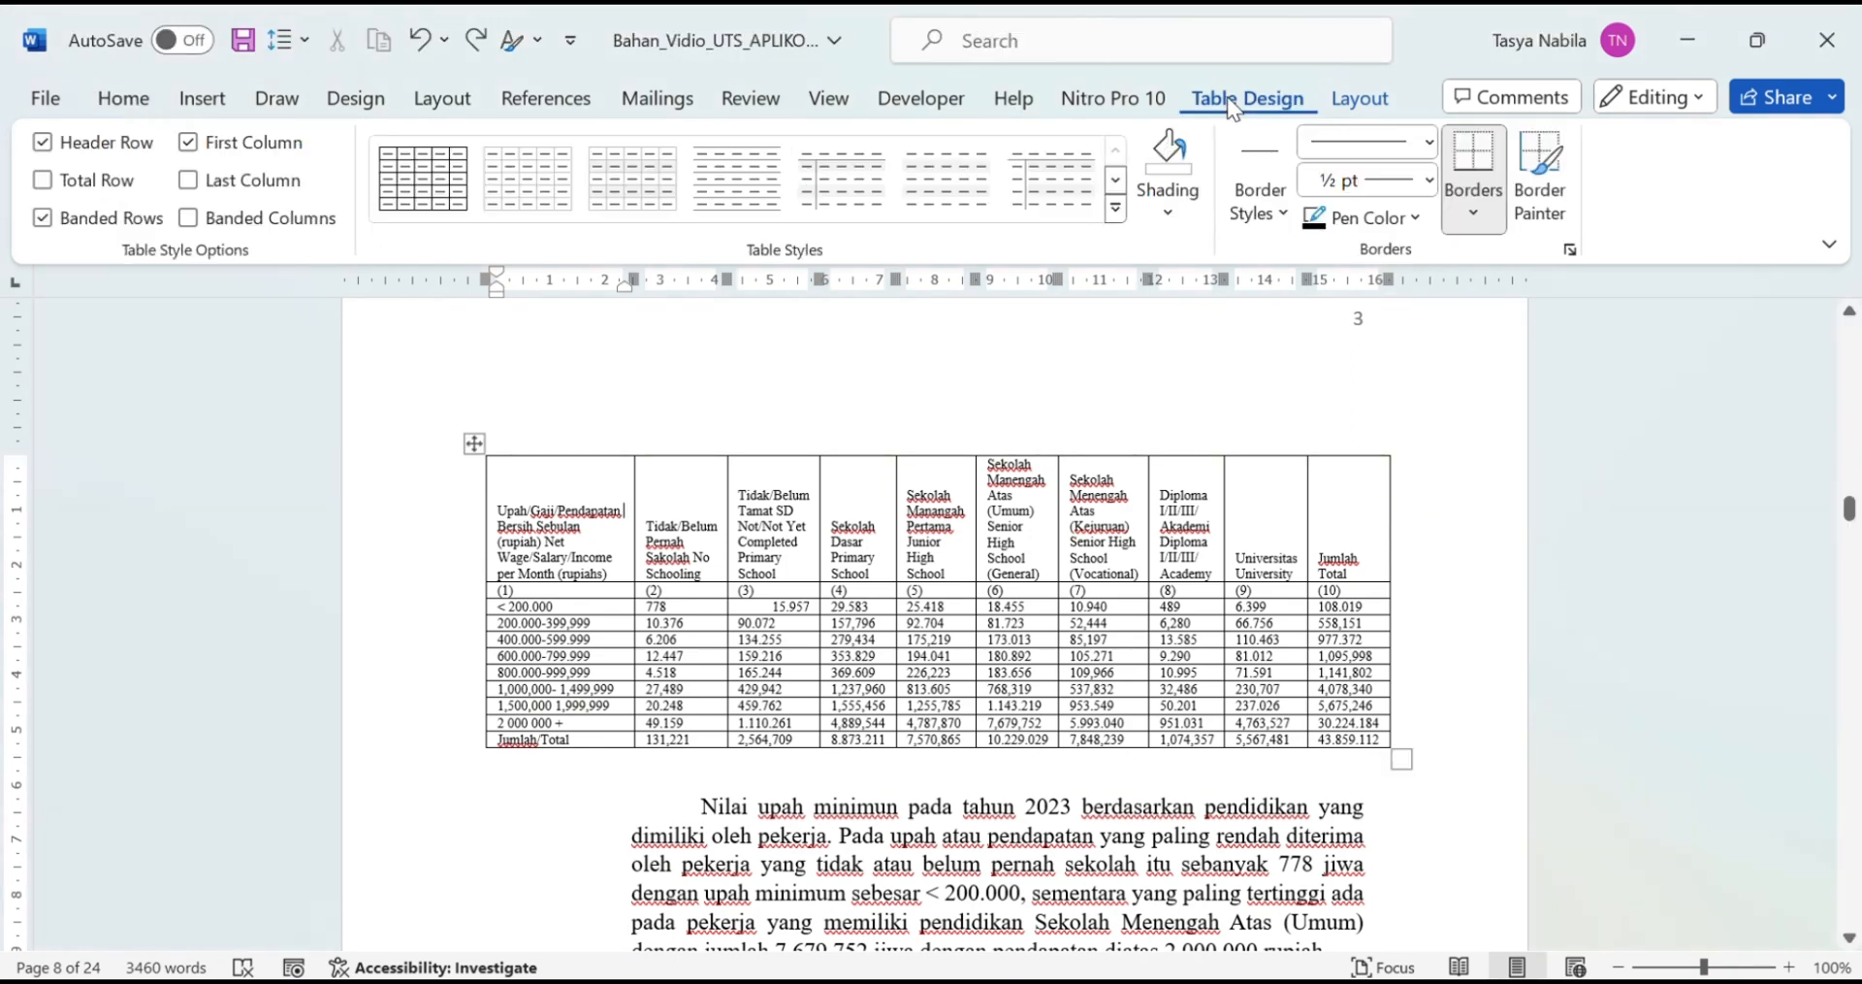
left_click(1164, 205)
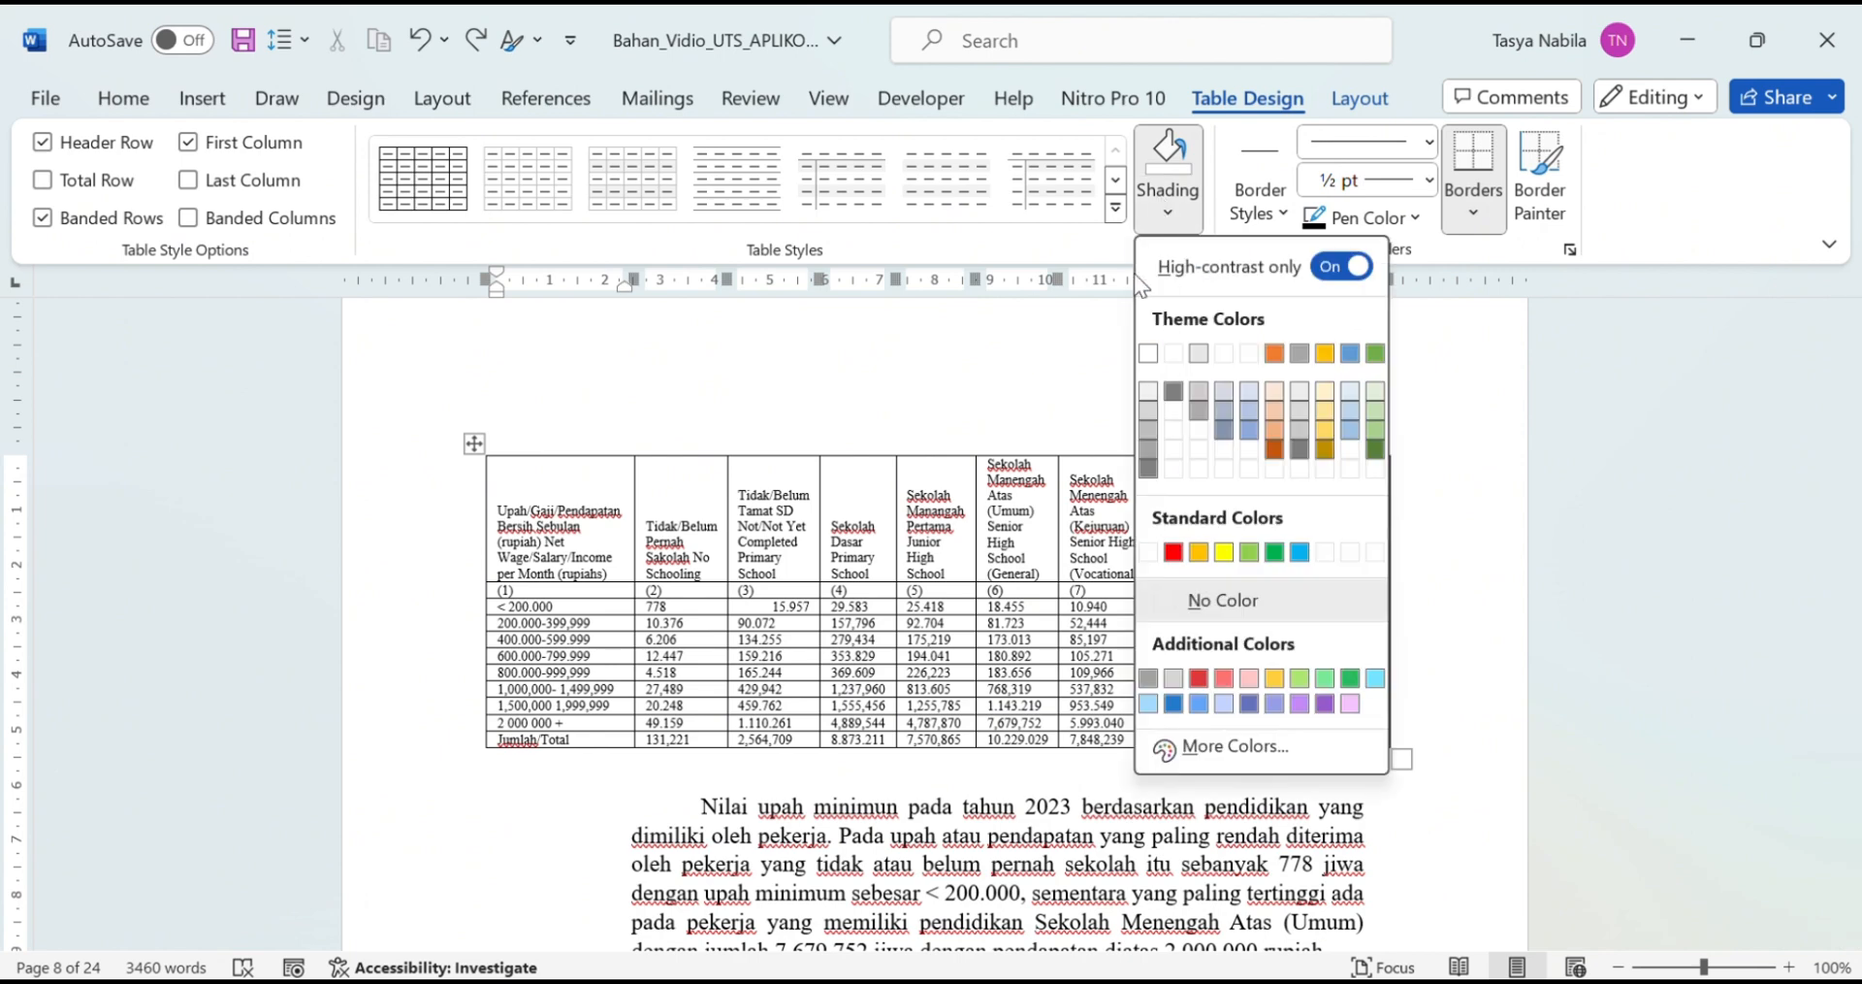
left_click(607, 548)
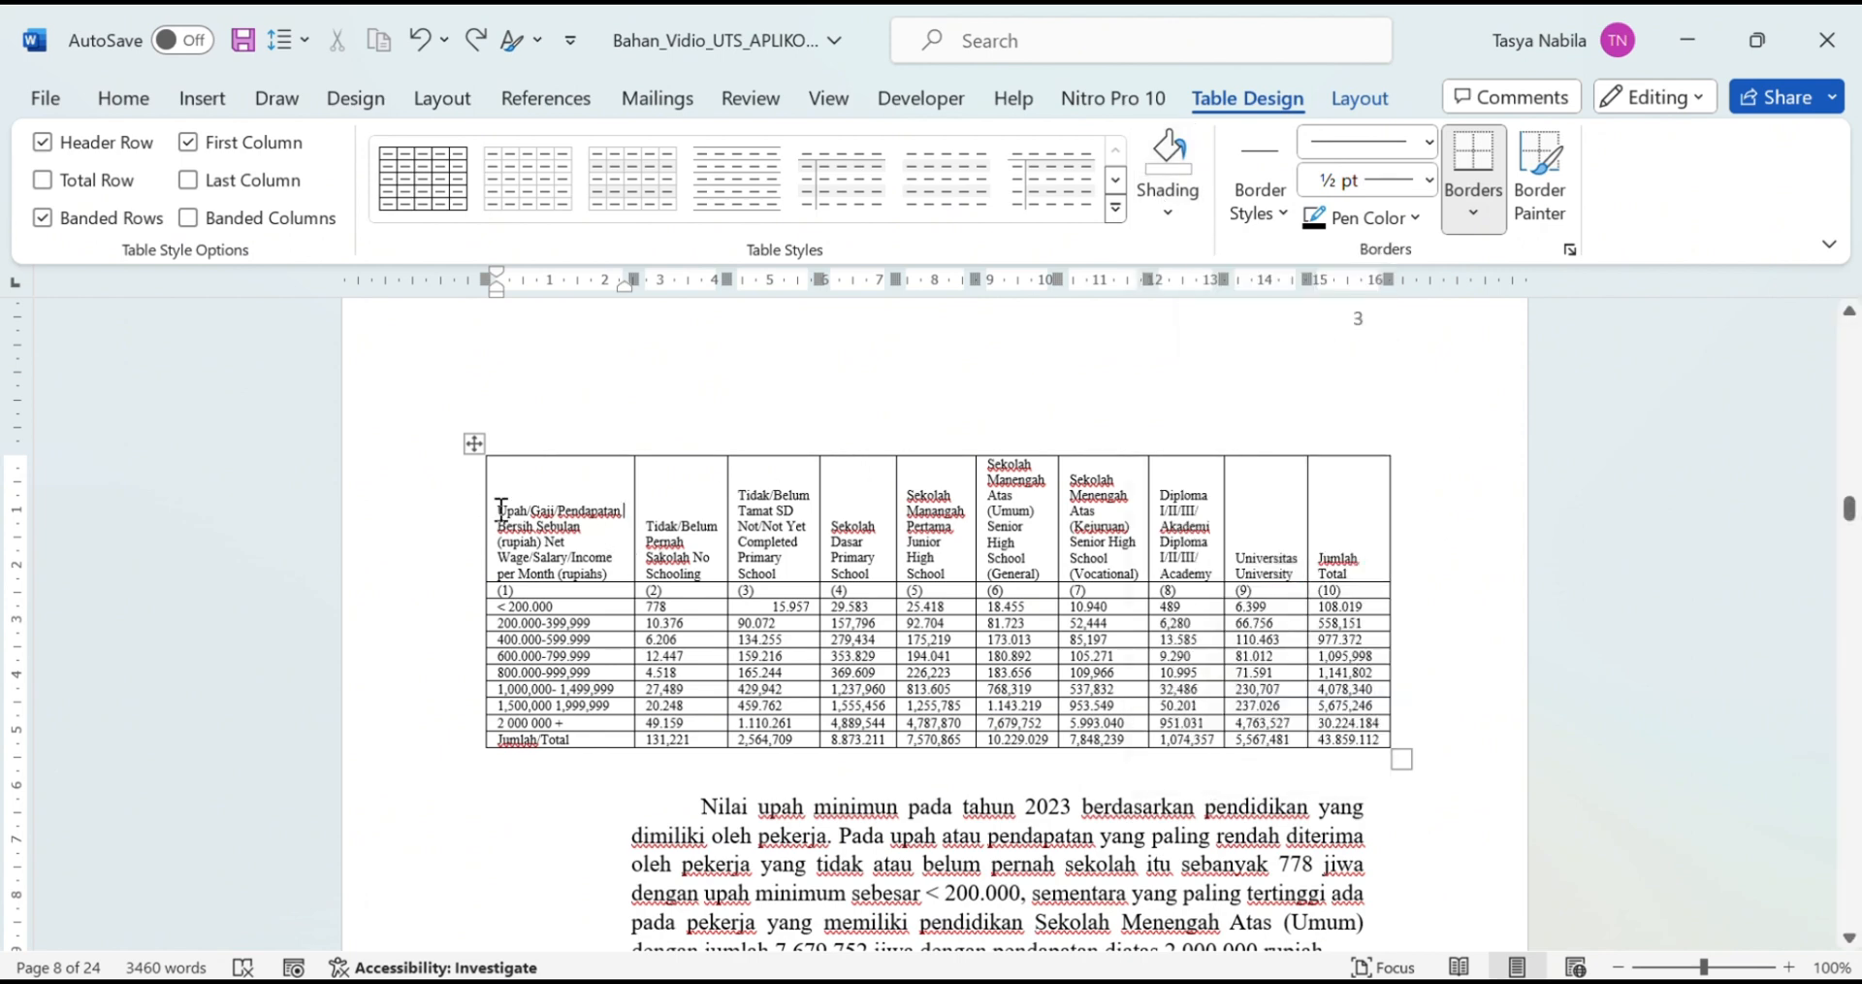
left_click_drag(502, 510, 1358, 563)
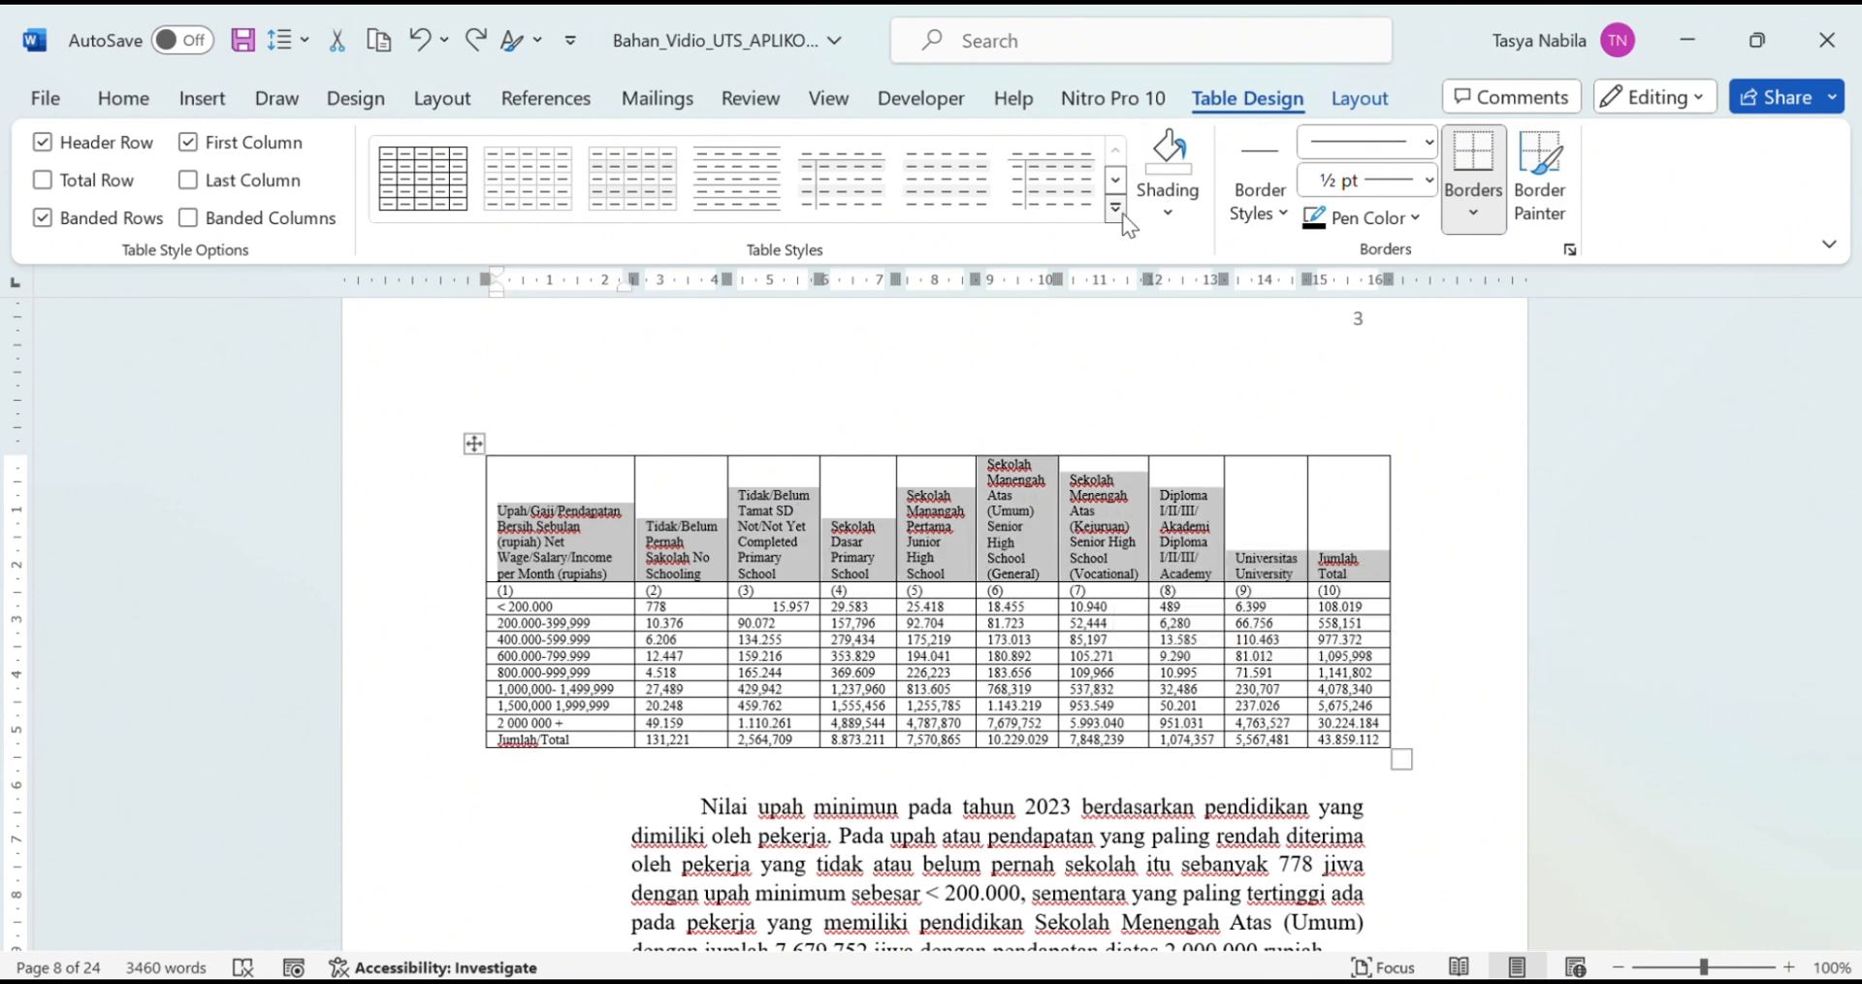
left_click(1115, 208)
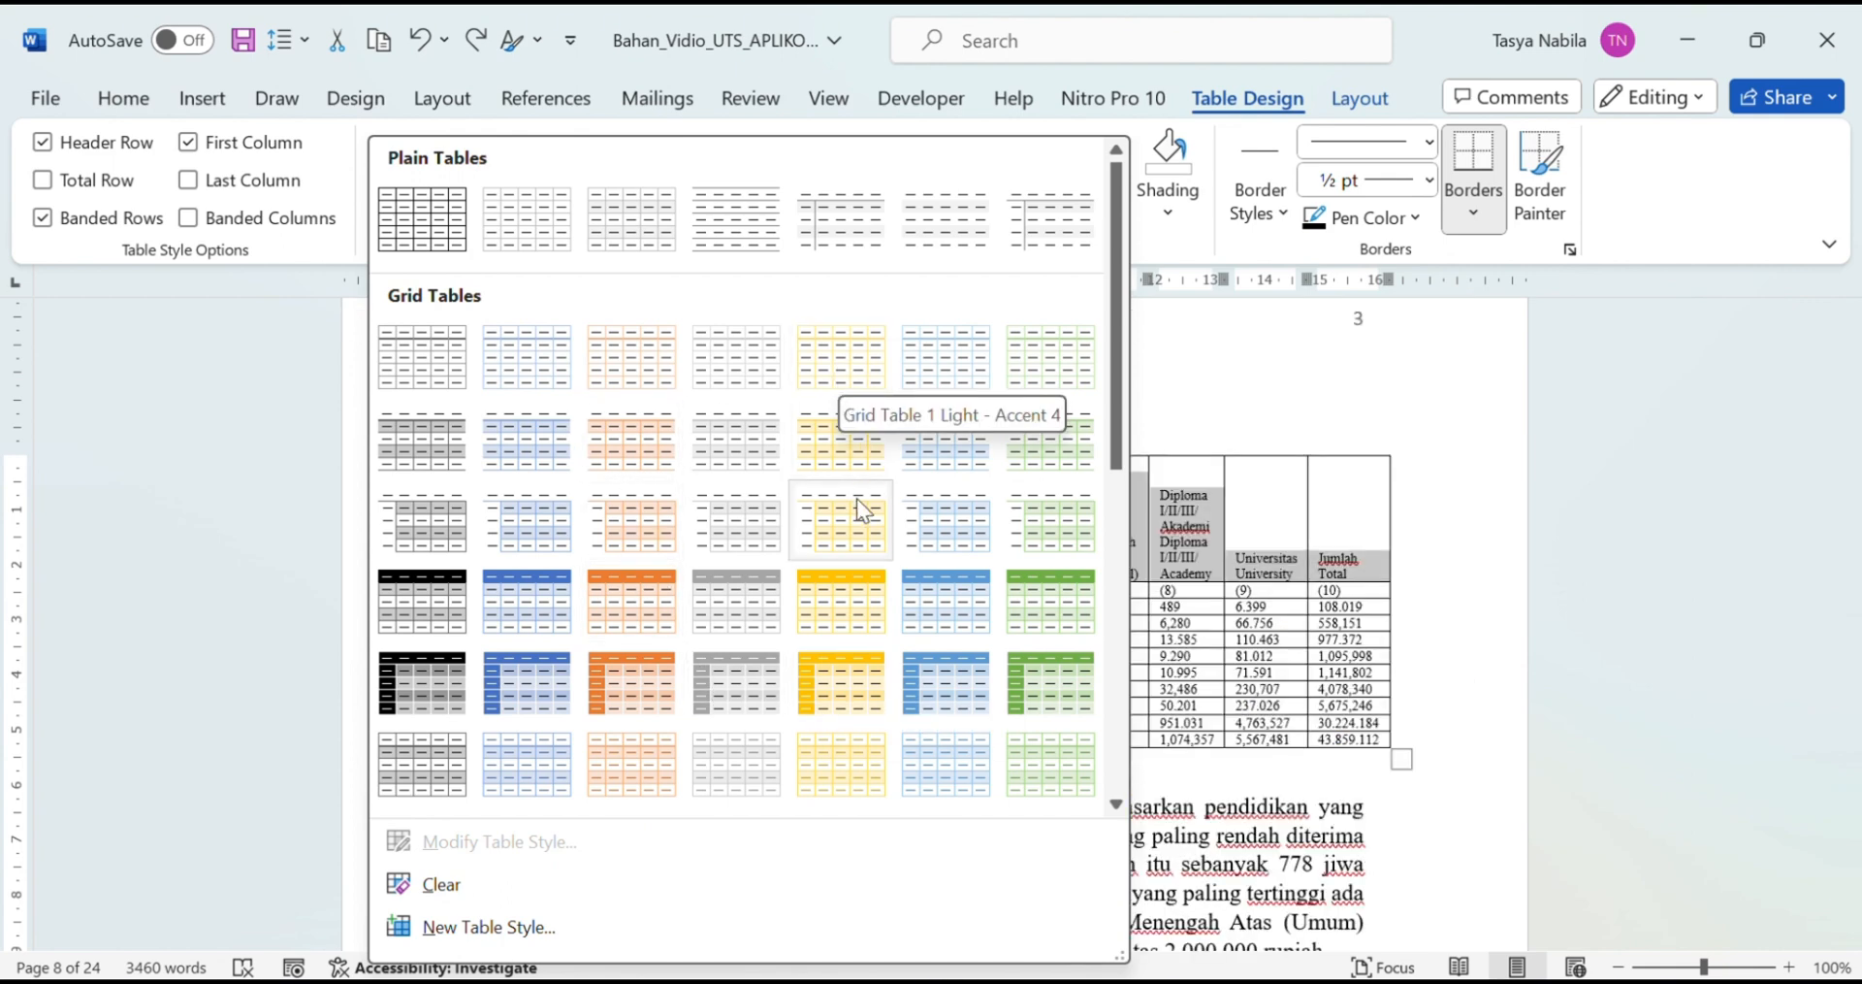
left_click(842, 608)
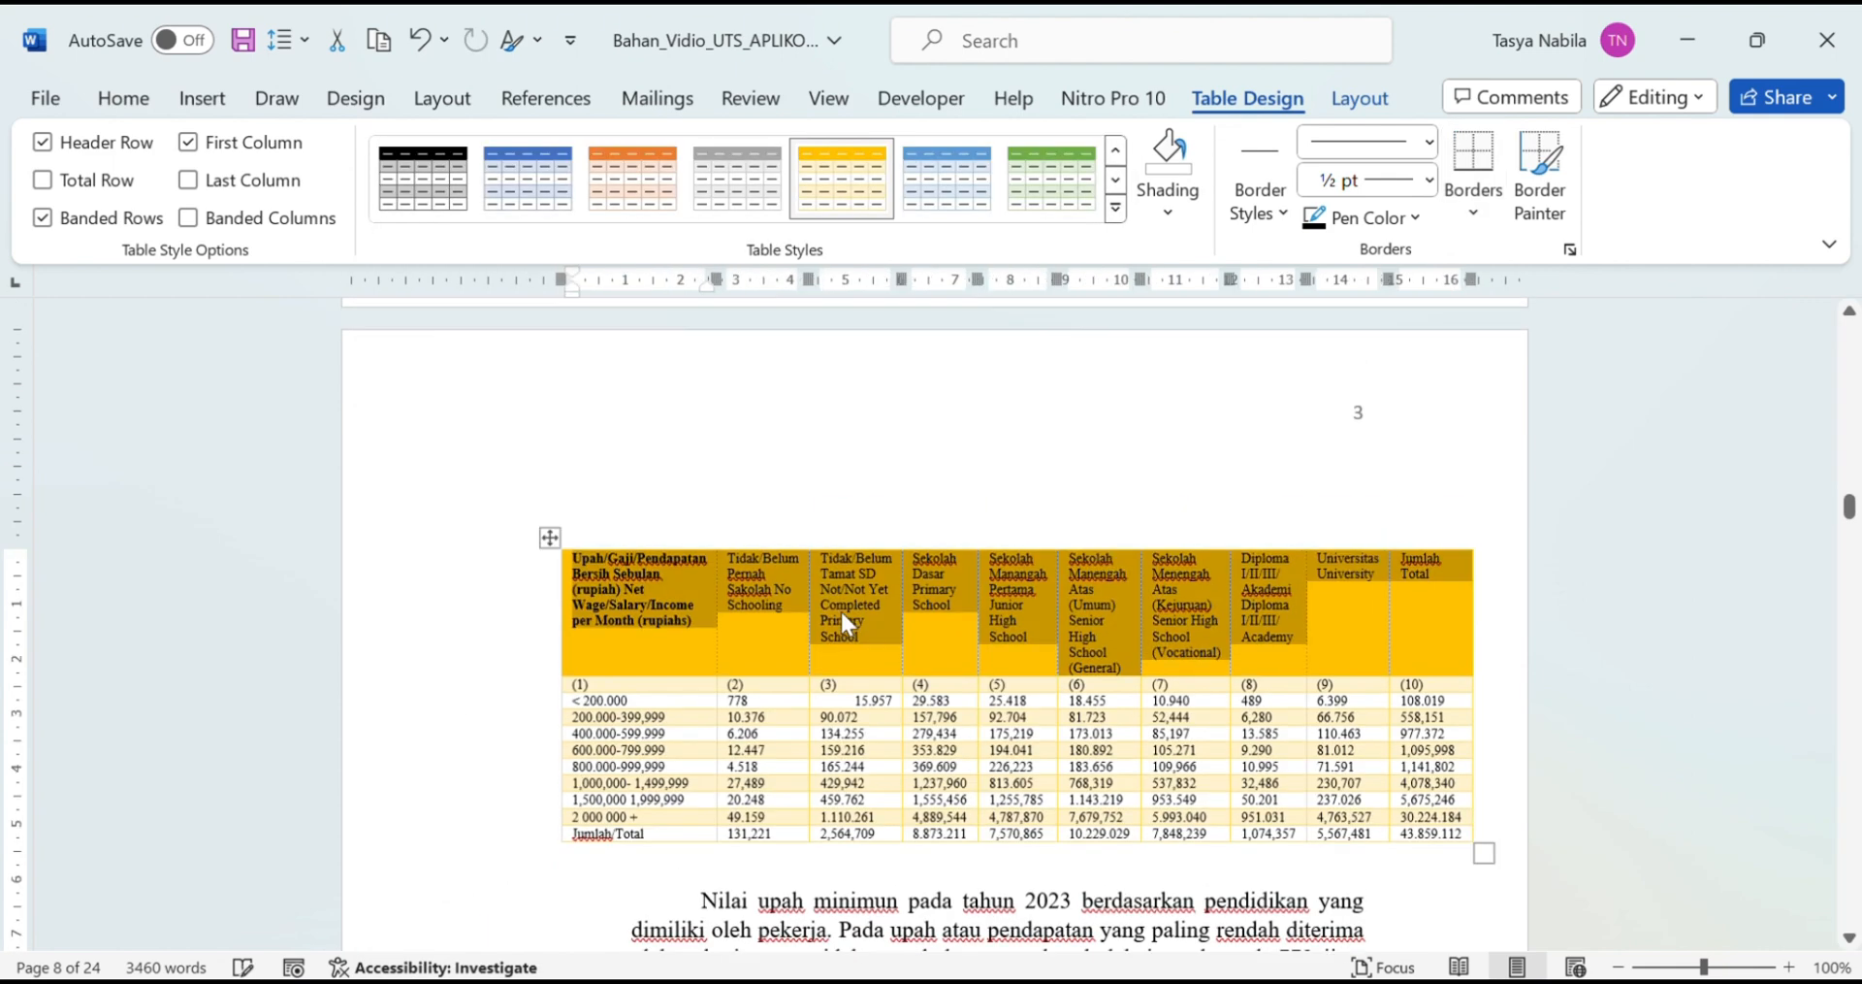
Step: Select the table's entire header row, from the first cell to Jumlah/Total
left_click(933, 542)
left_click(1480, 540)
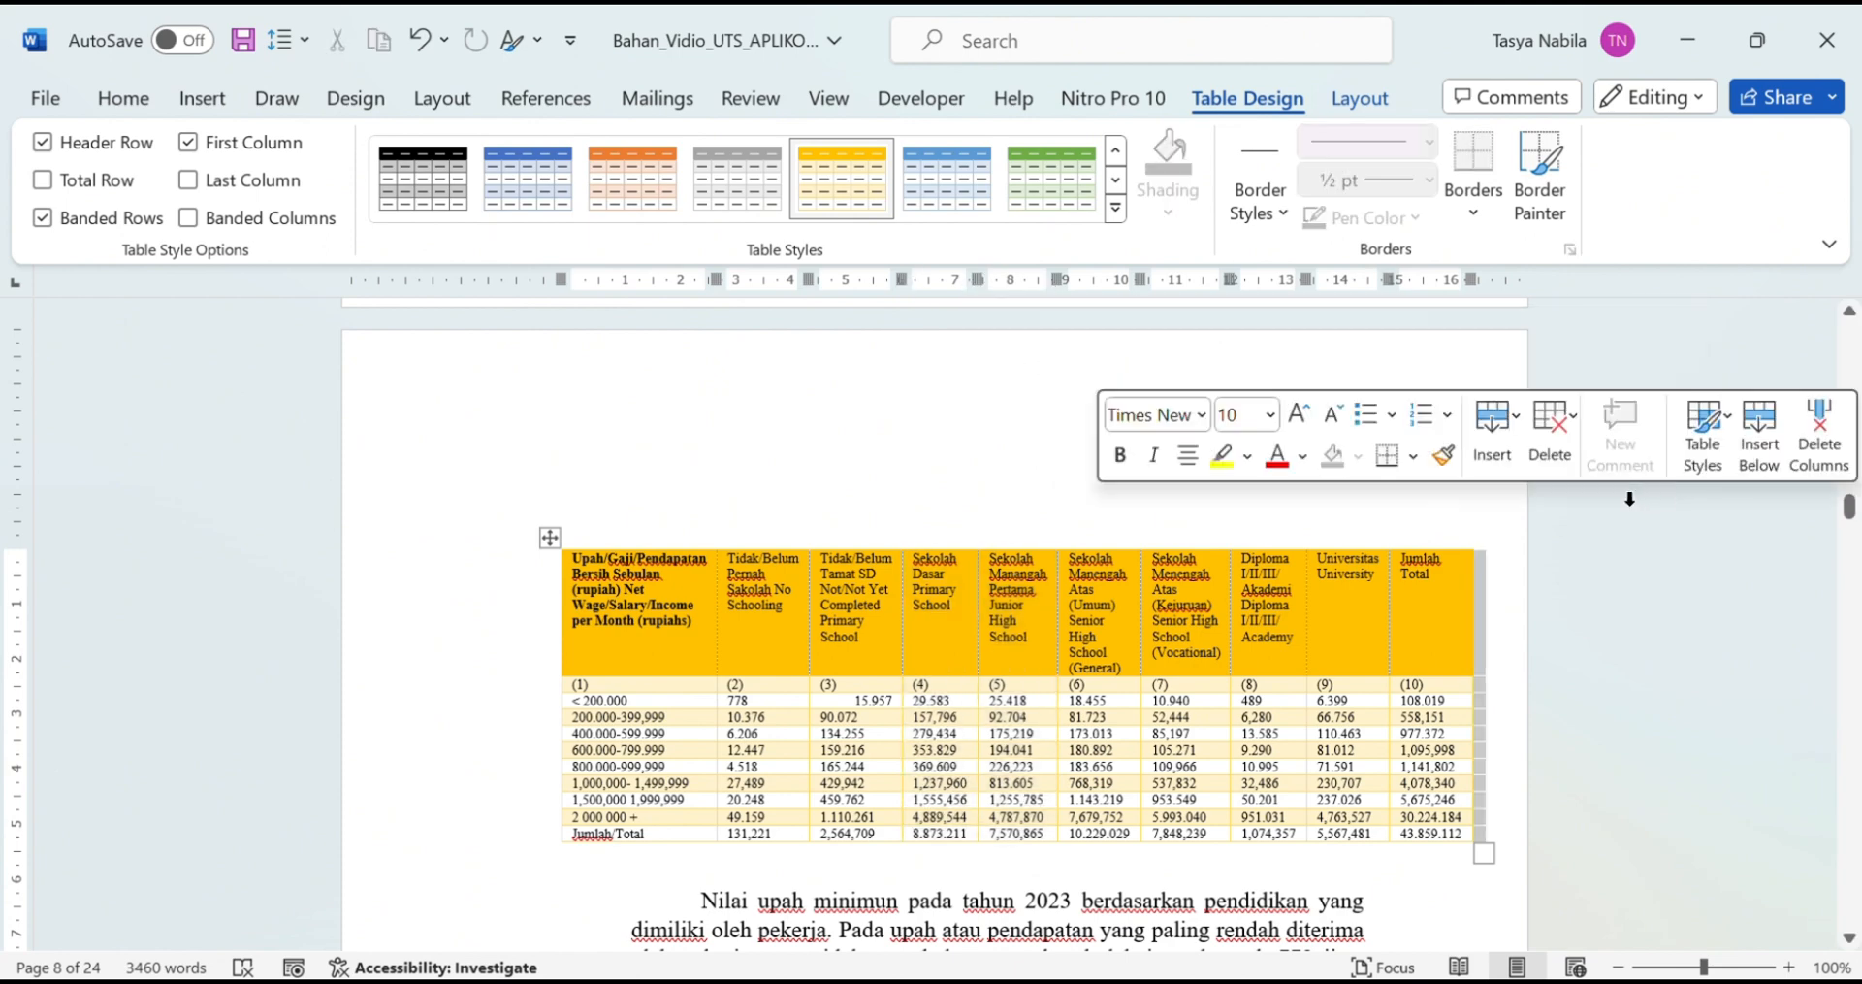
left_click(789, 539)
left_click(711, 561)
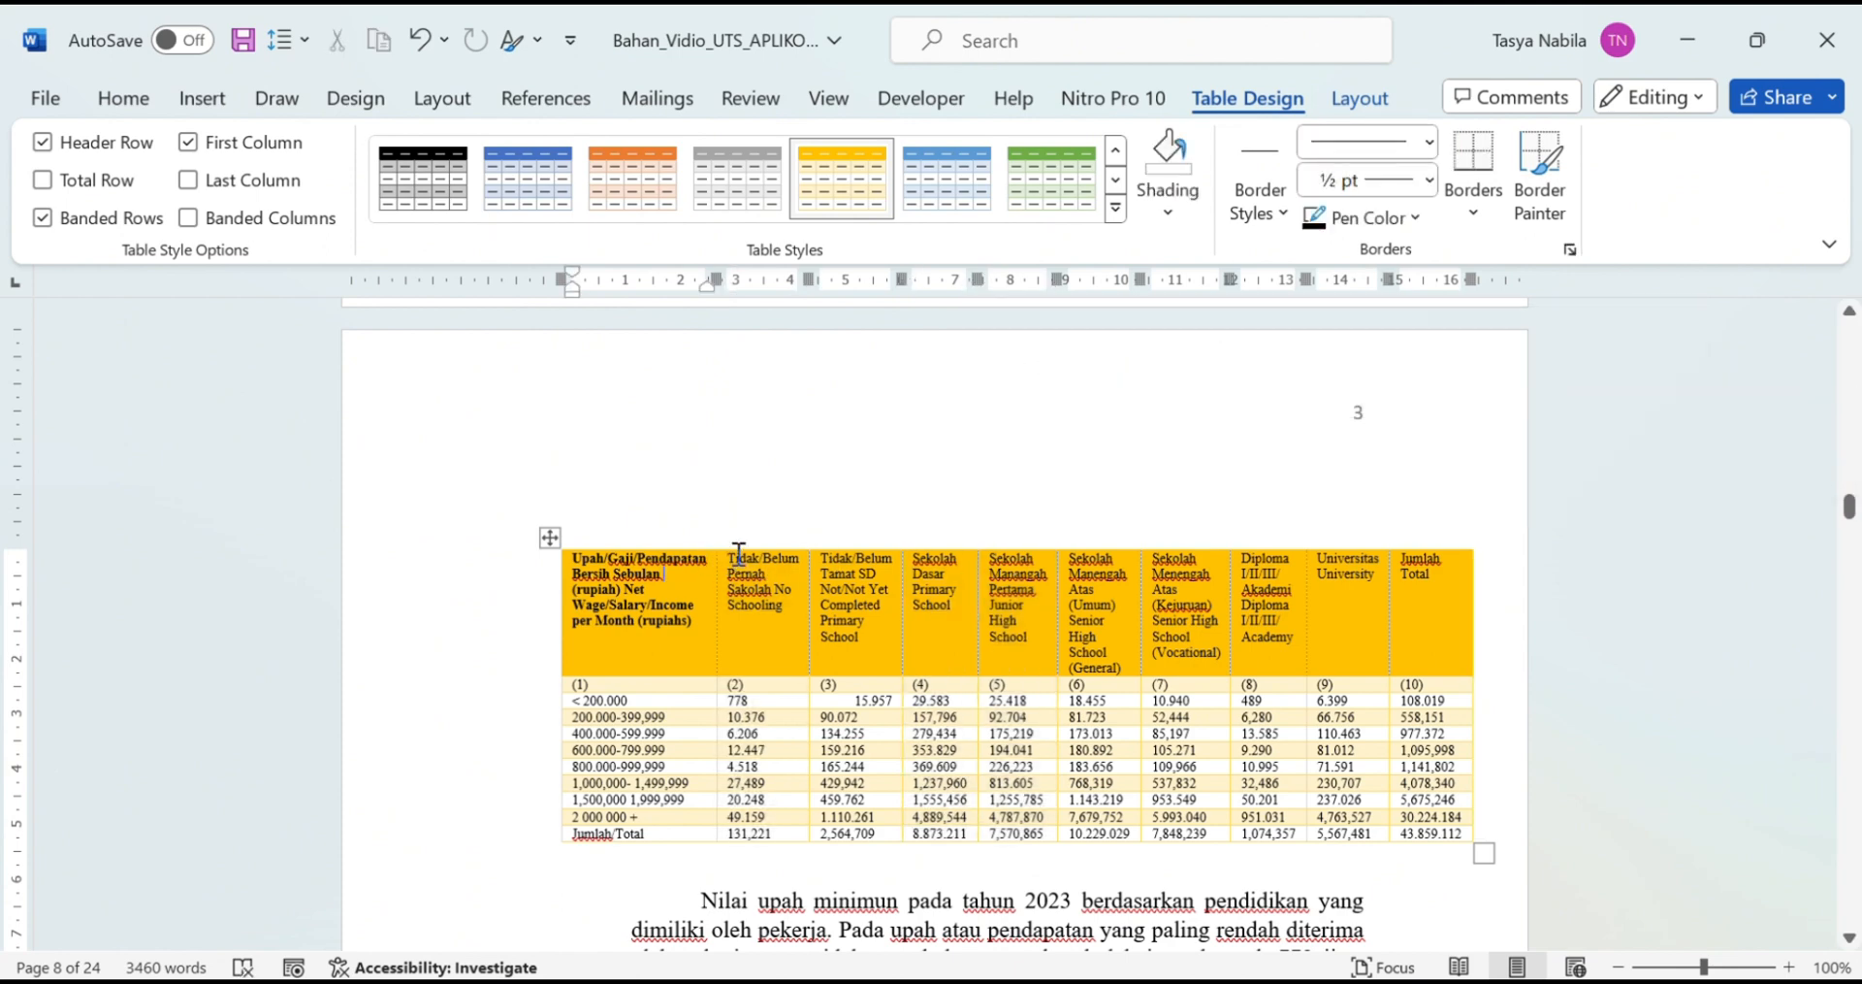
left_click_drag(576, 562, 1356, 612)
left_click(1408, 609)
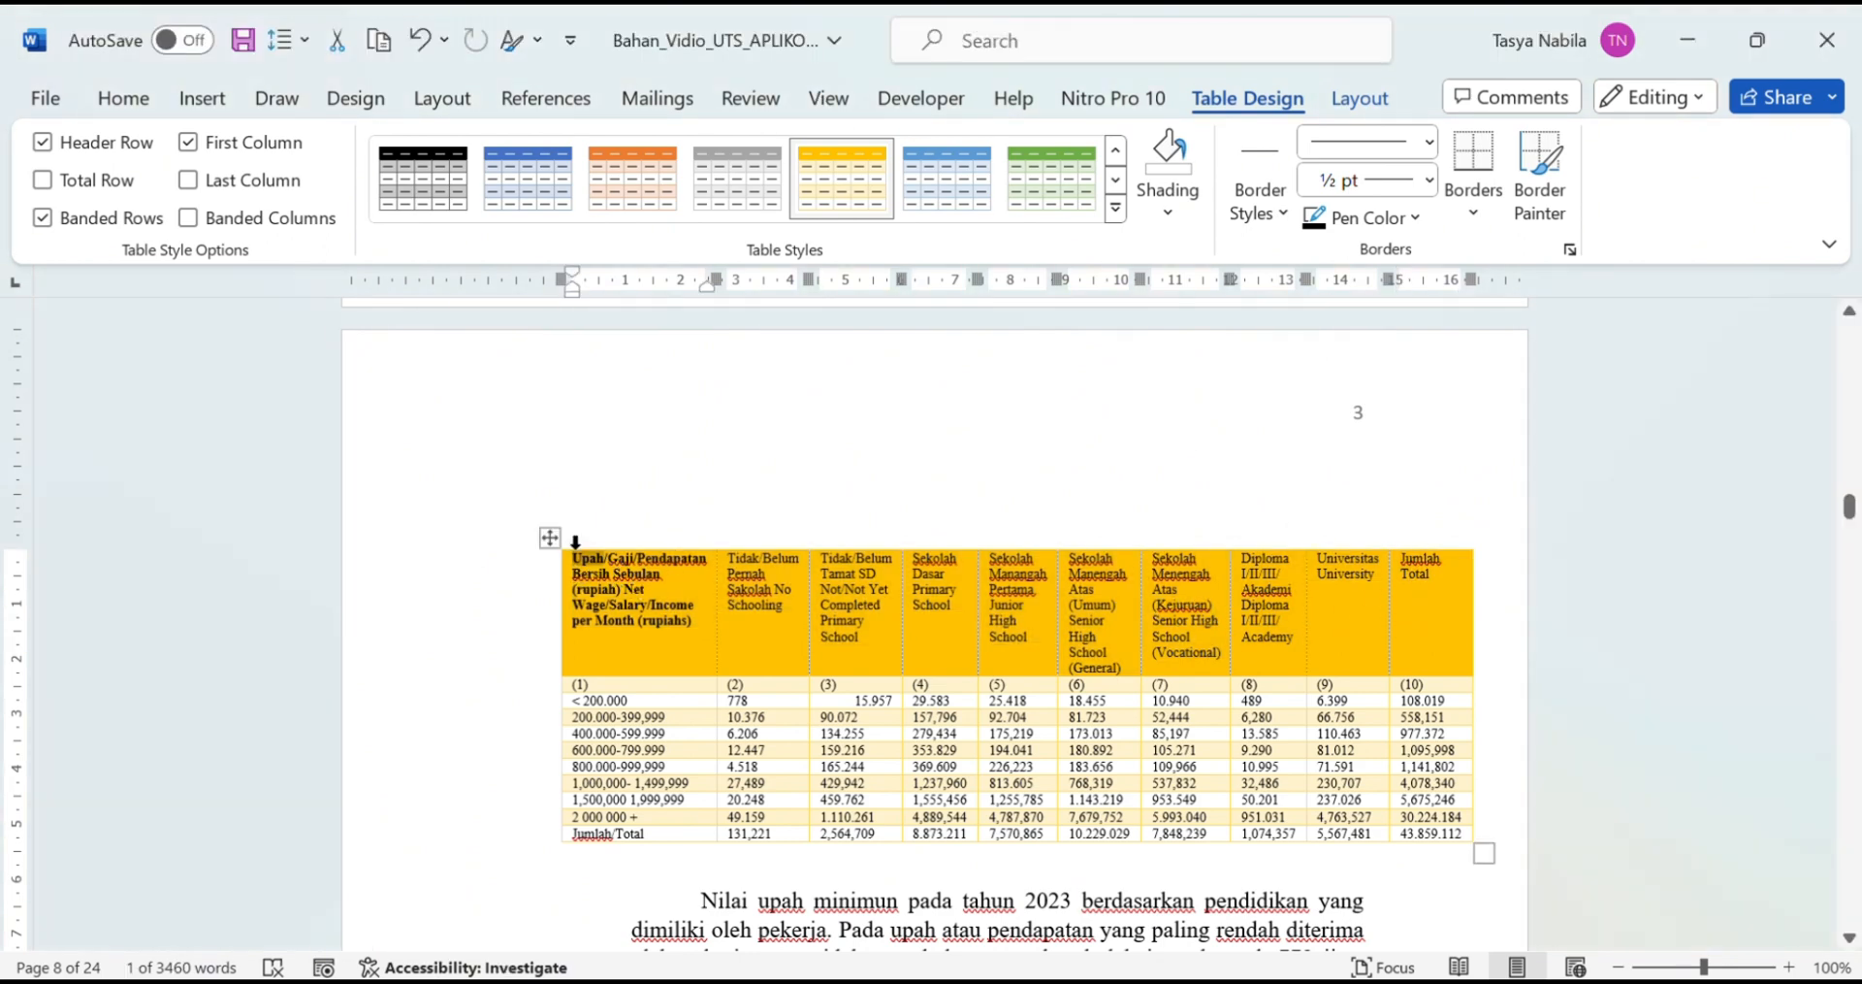
left_click(575, 560)
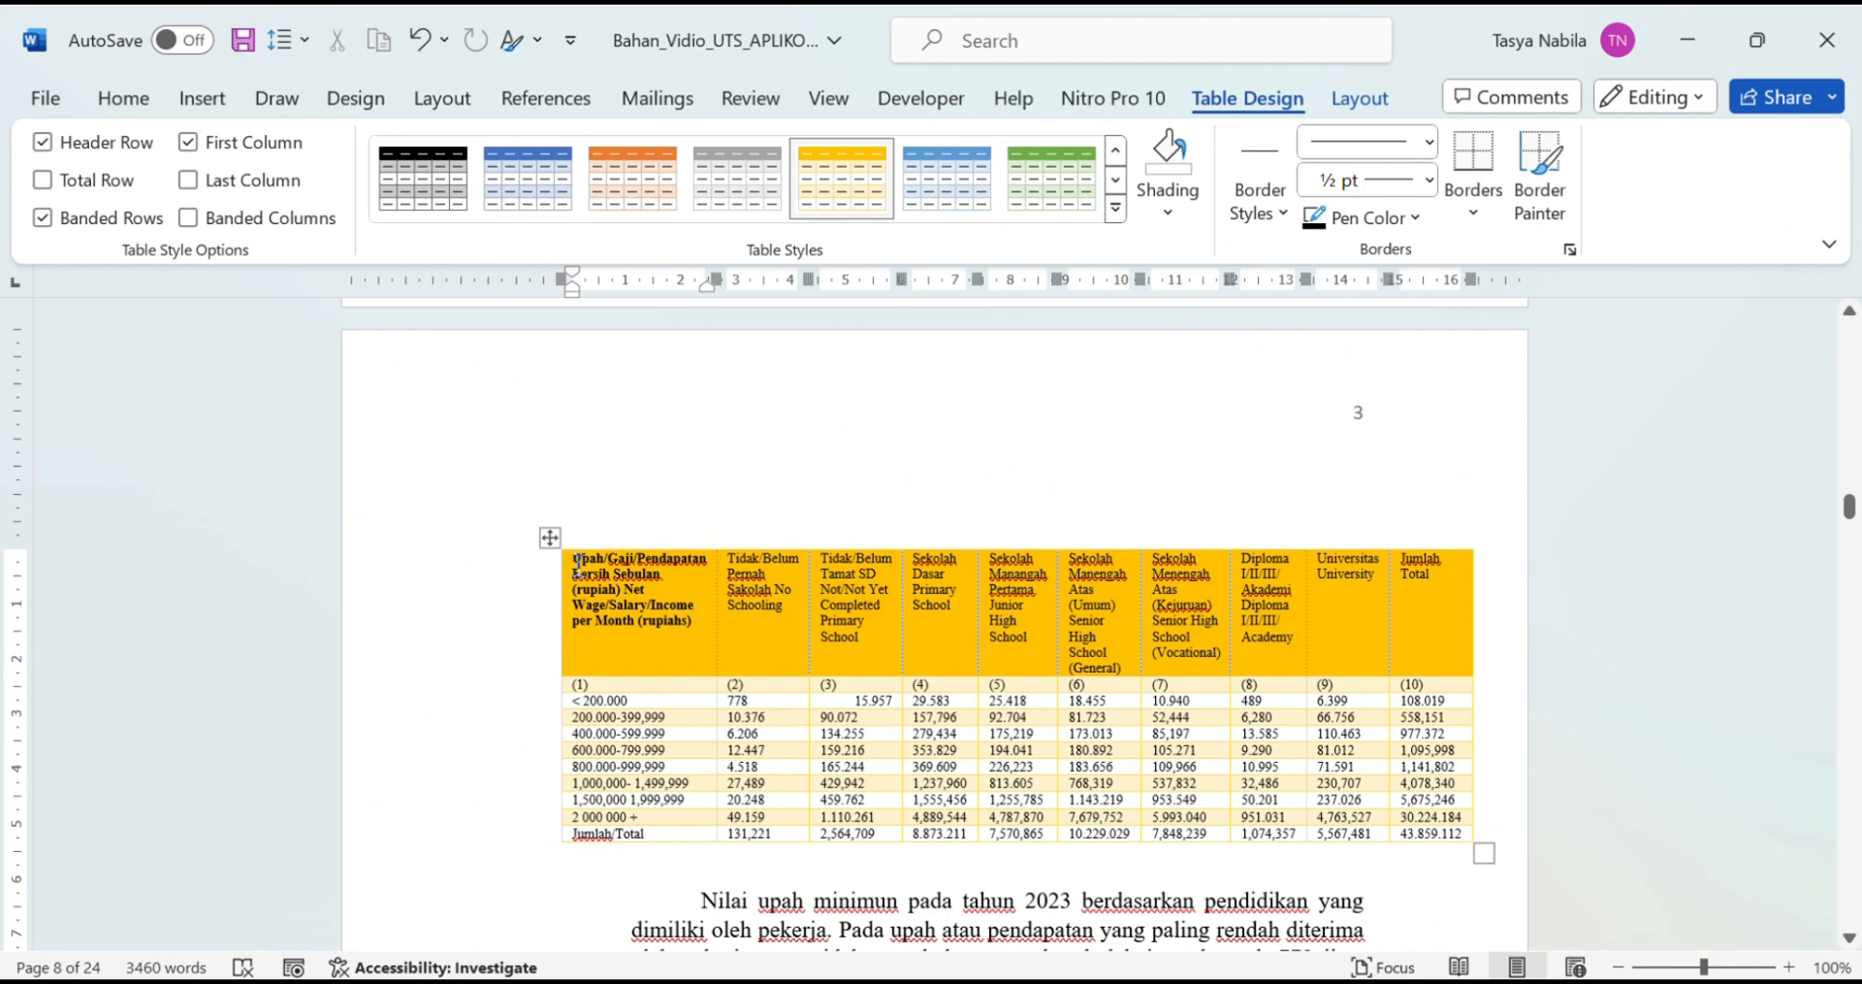
left_click_drag(578, 565, 1434, 567)
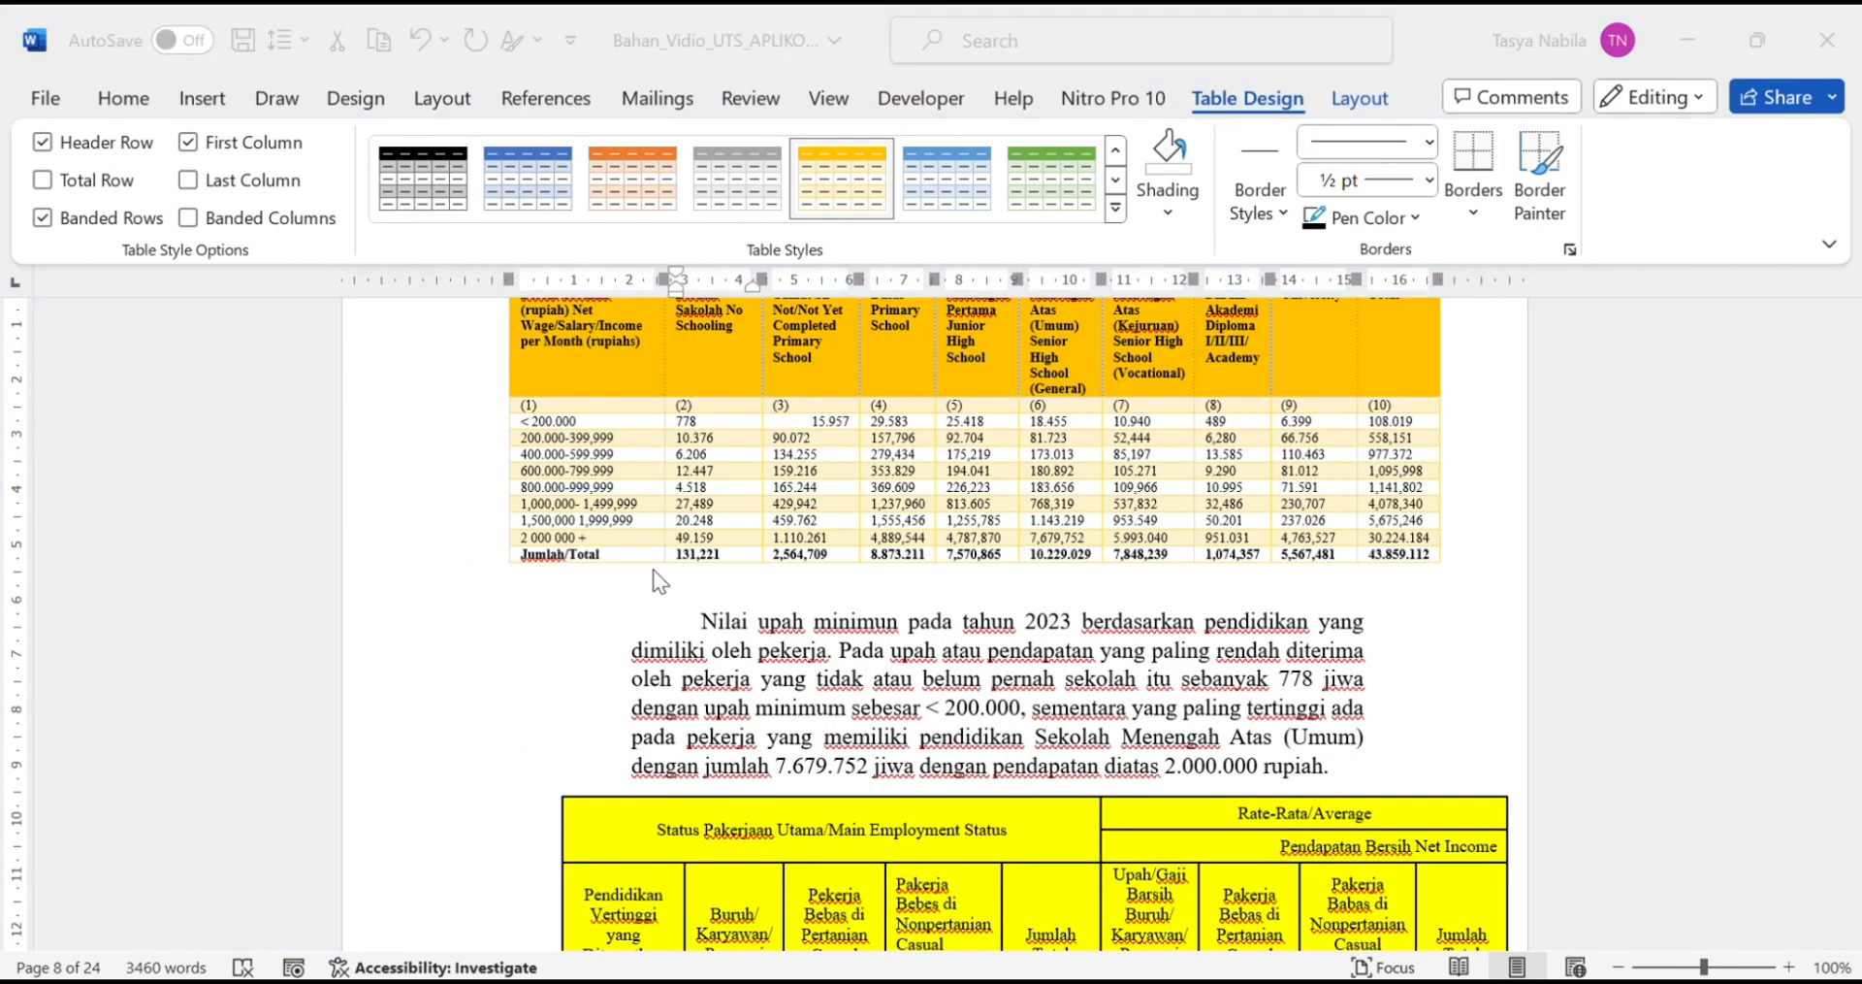
Step: Centre the values in column (3) of the table
left_click(608, 424)
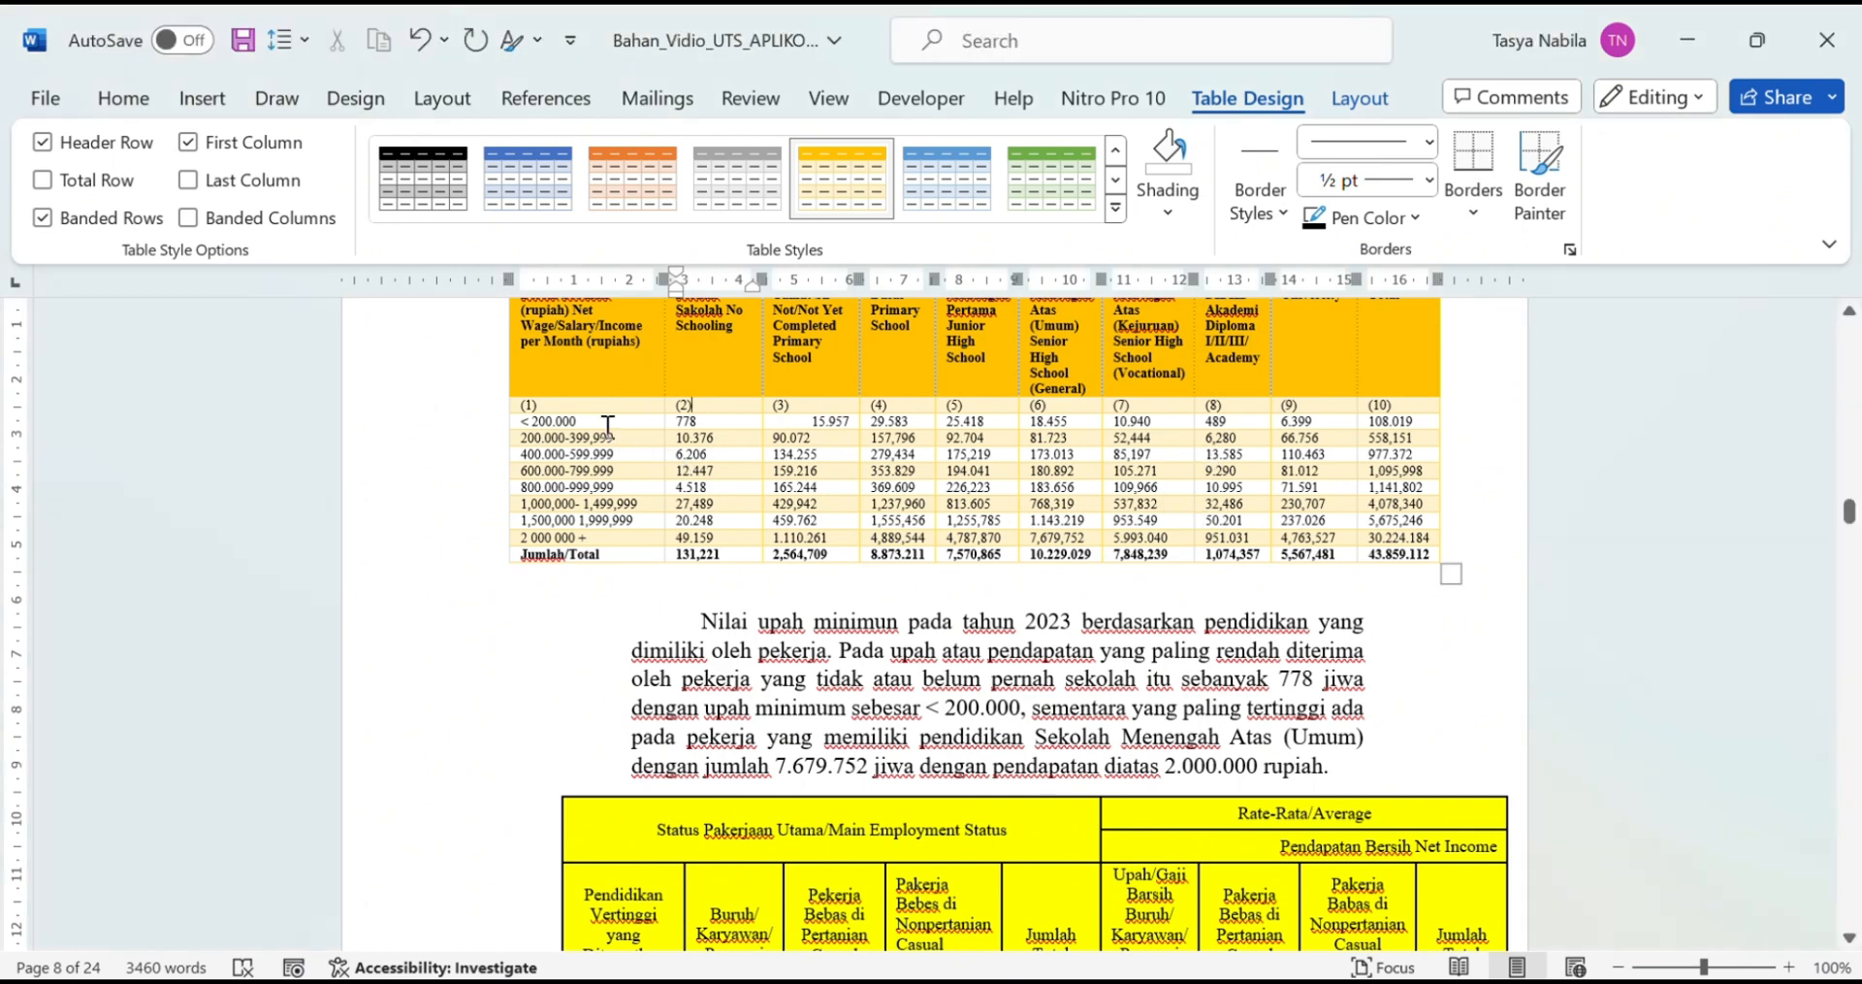
left_click(1360, 98)
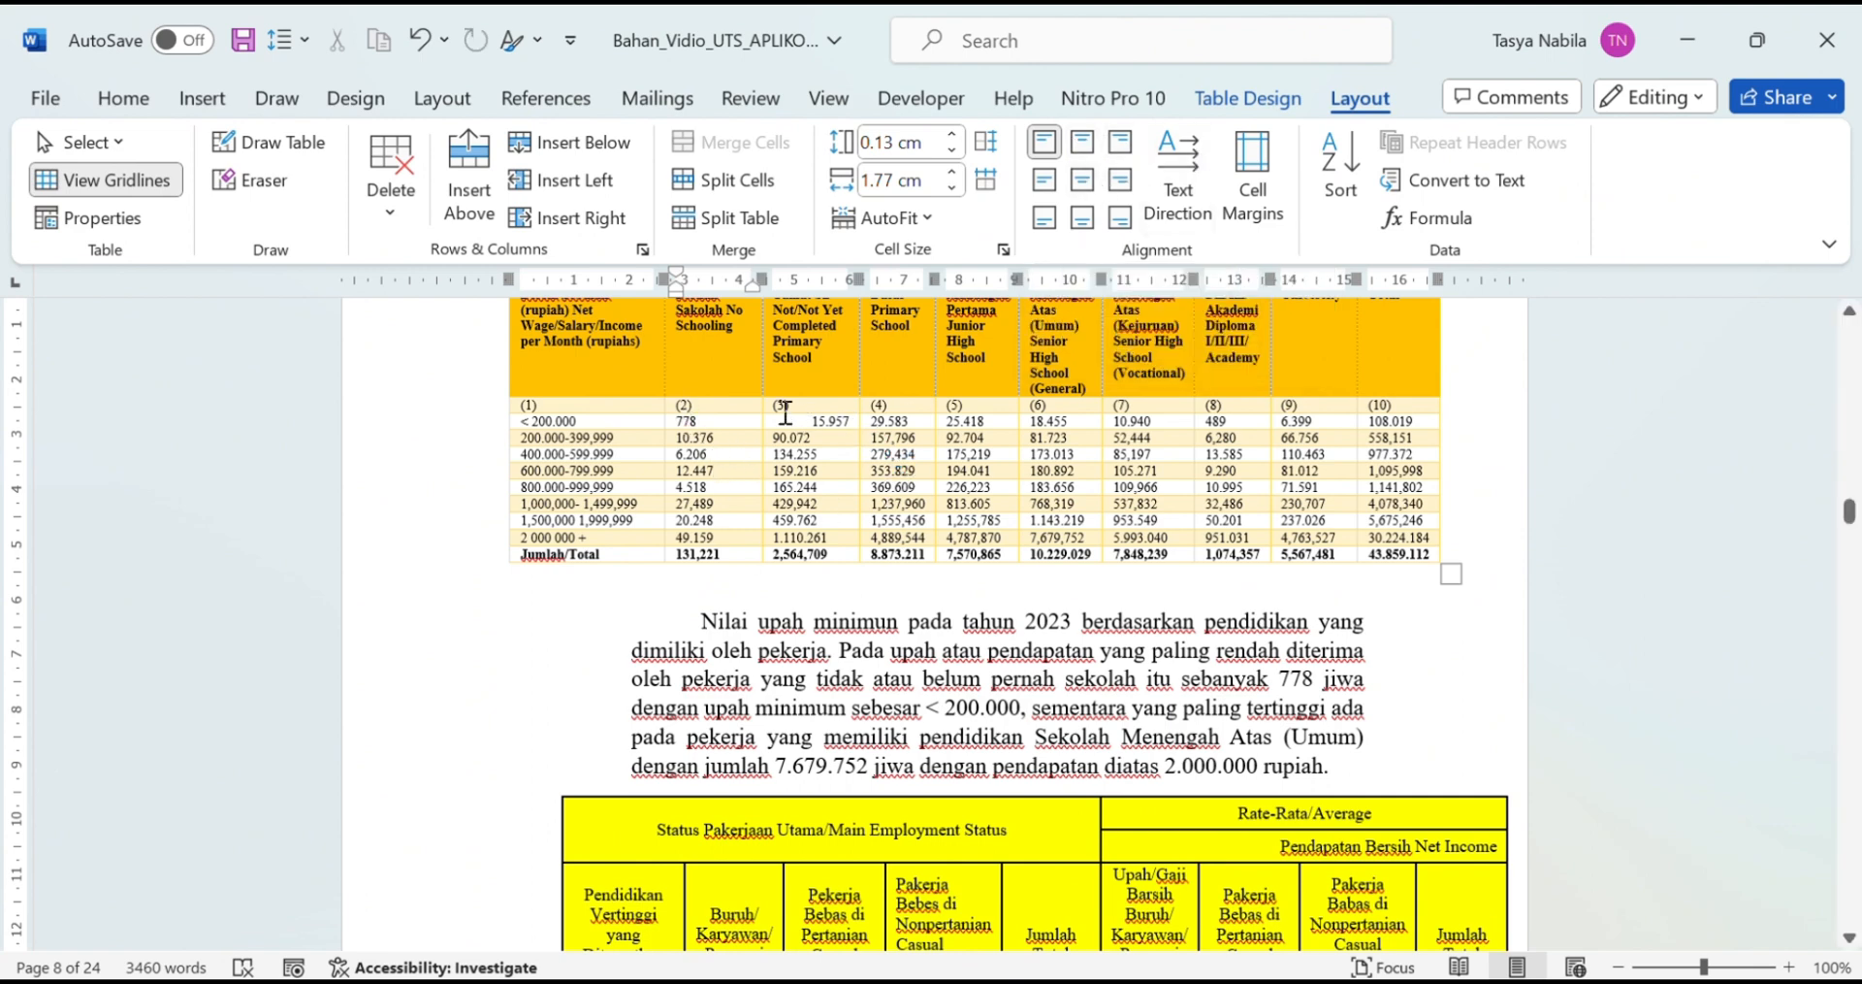
left_click_drag(804, 422, 806, 557)
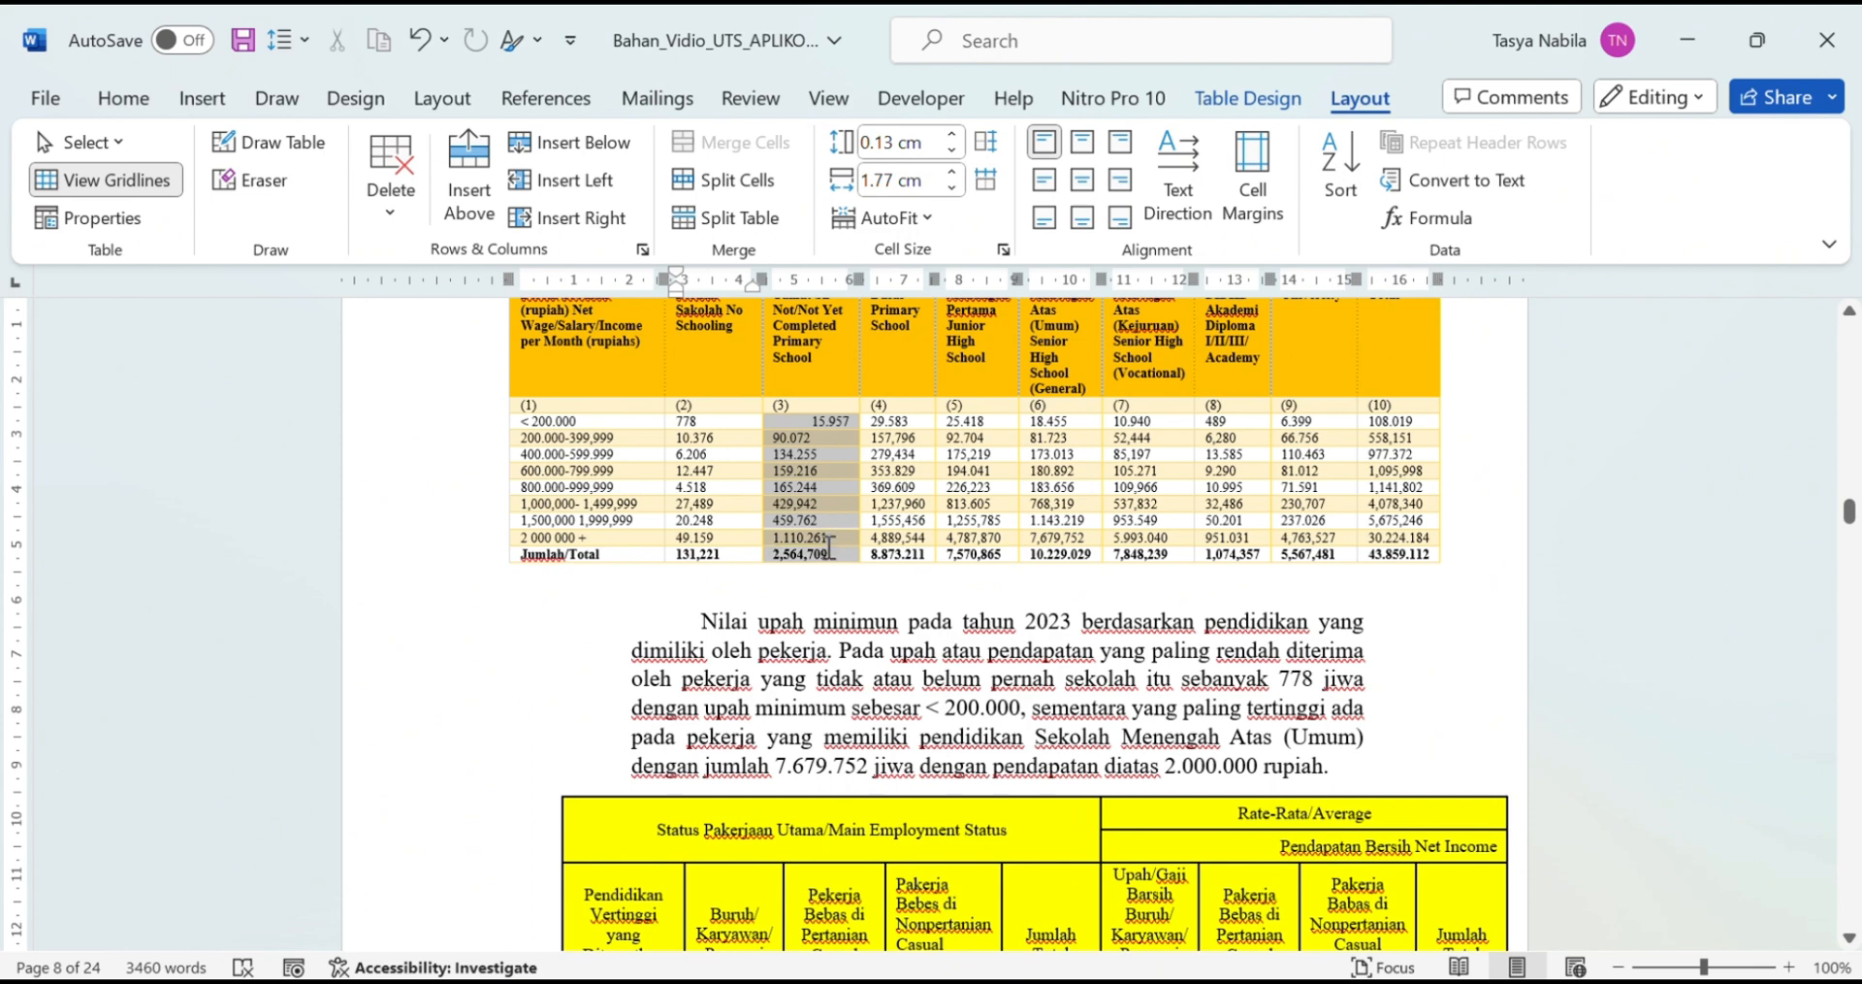
left_click(1079, 142)
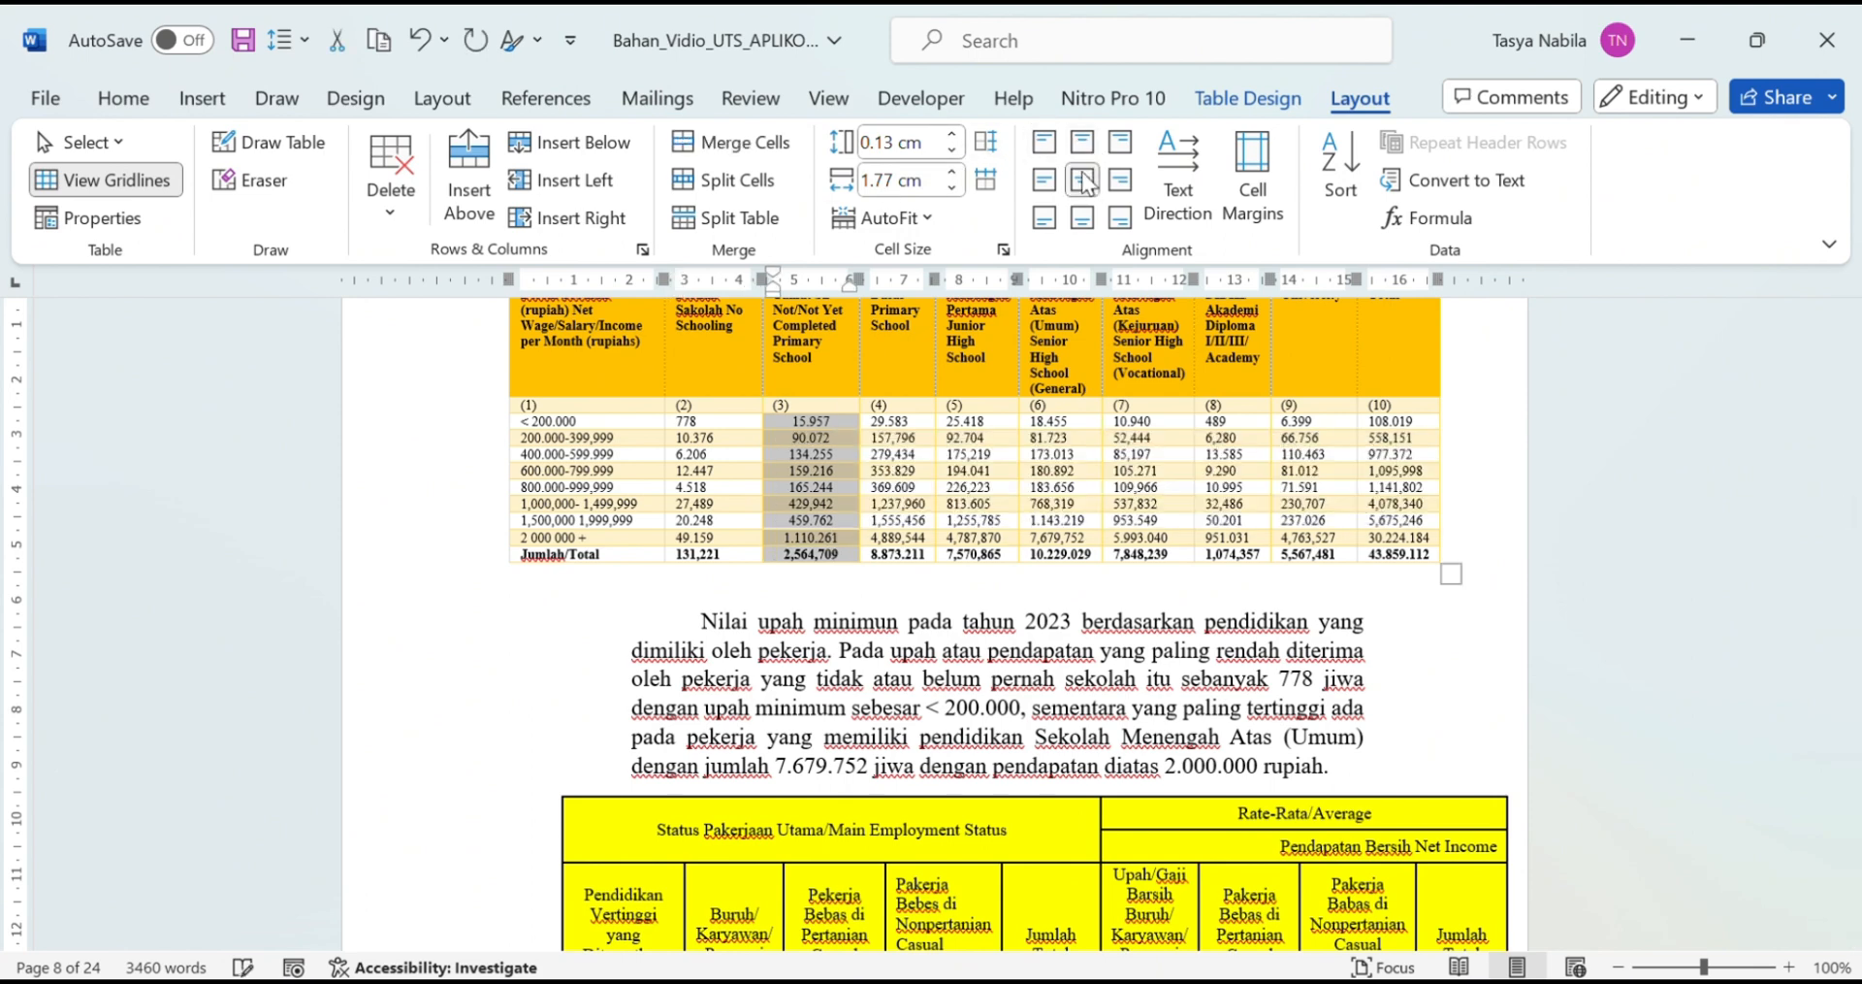
left_click(943, 454)
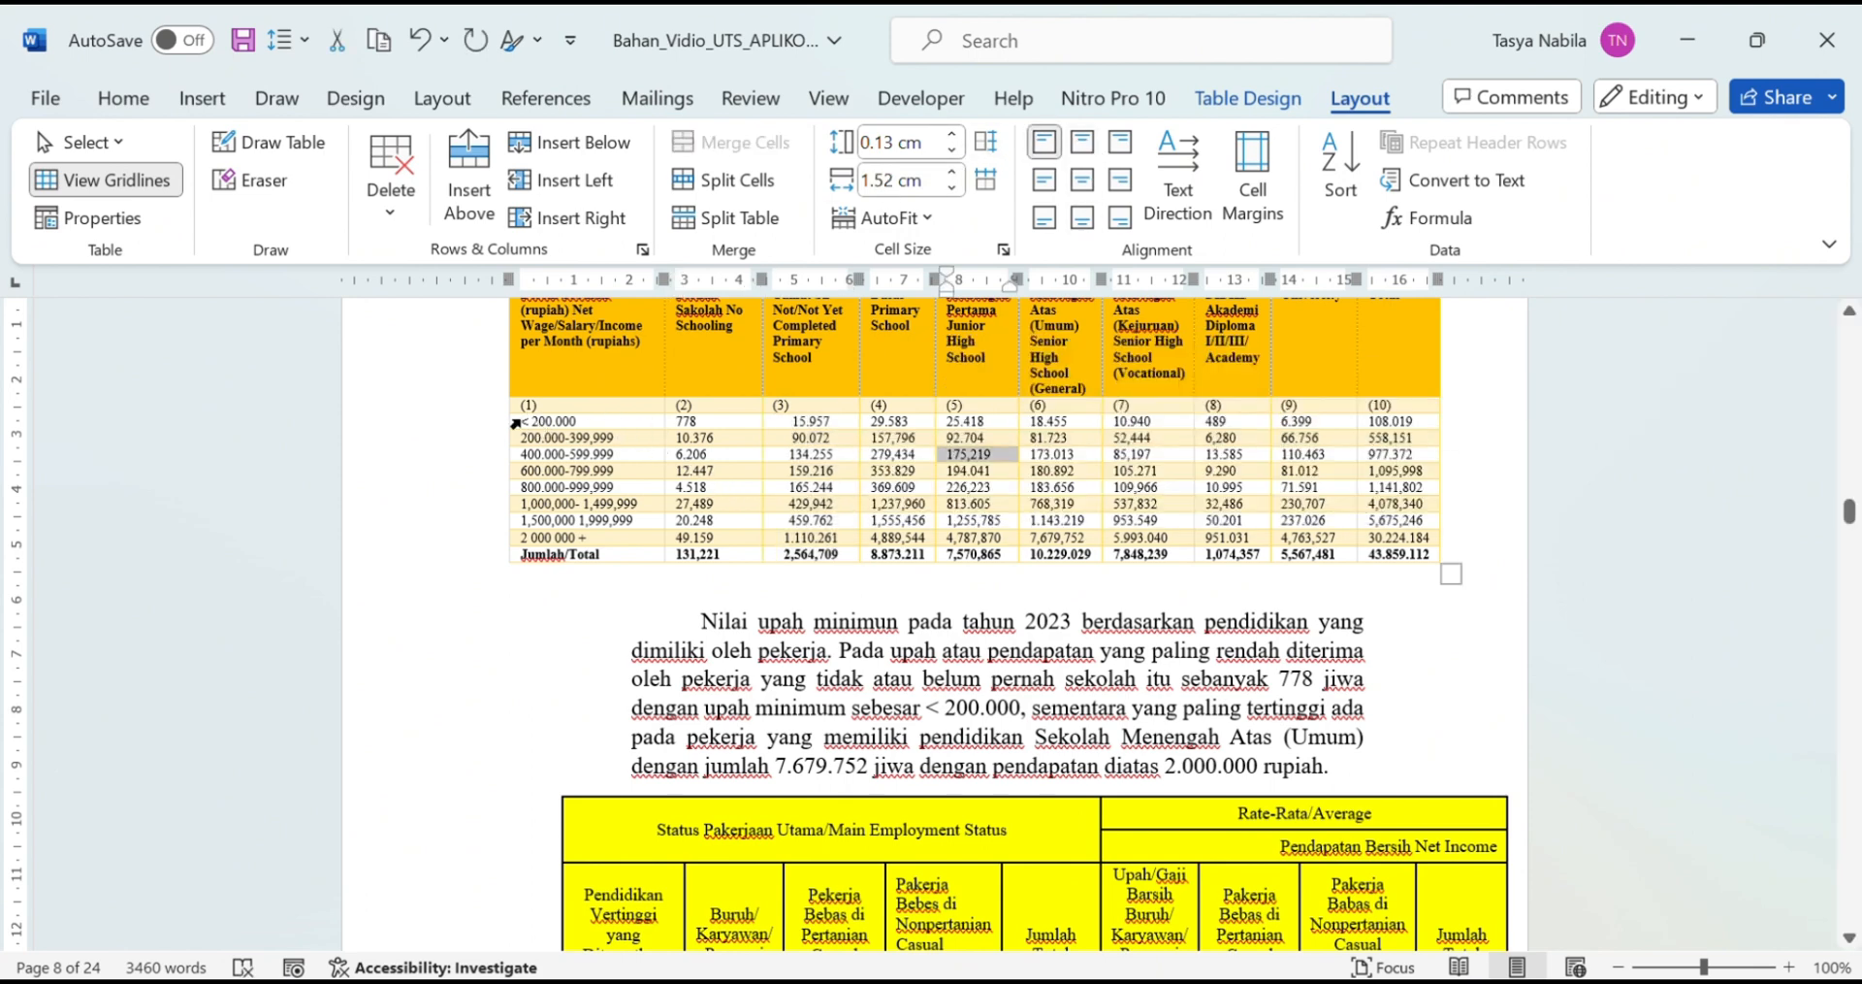
Step: Centre the row labels in column (1) within their cells
left_click_drag(534, 423, 616, 555)
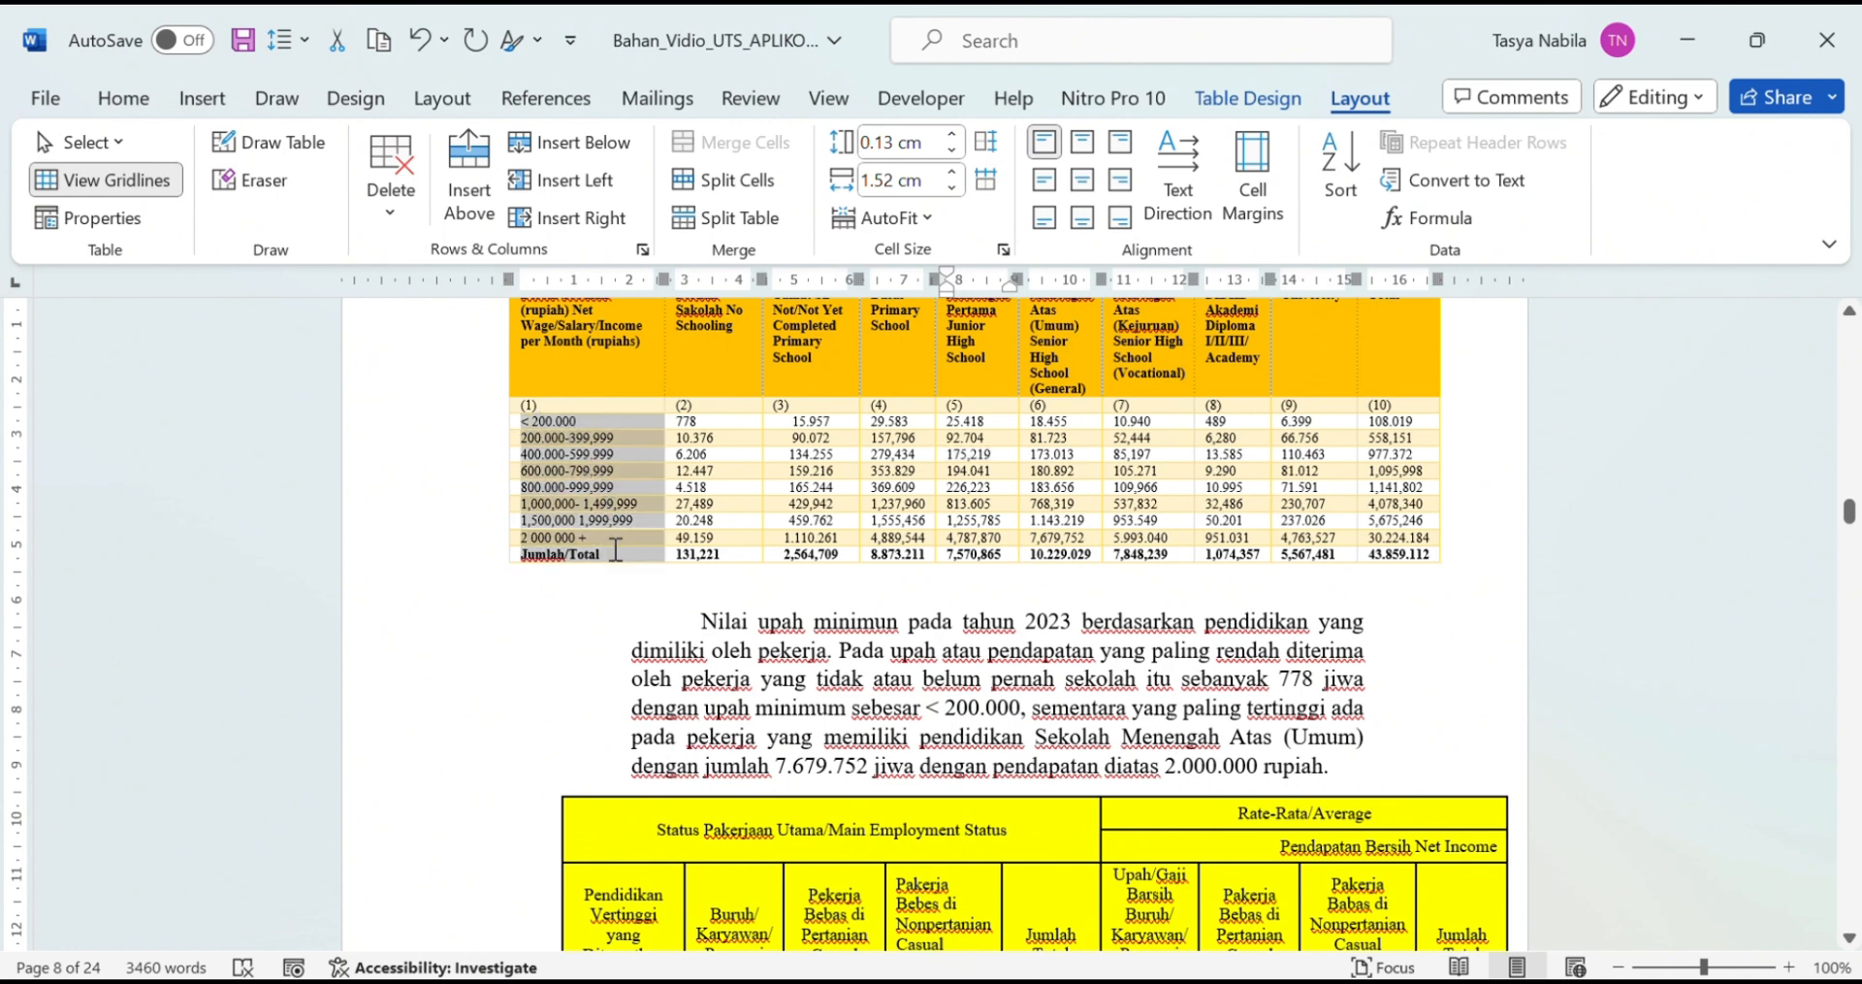
left_click(1048, 183)
left_click(1081, 146)
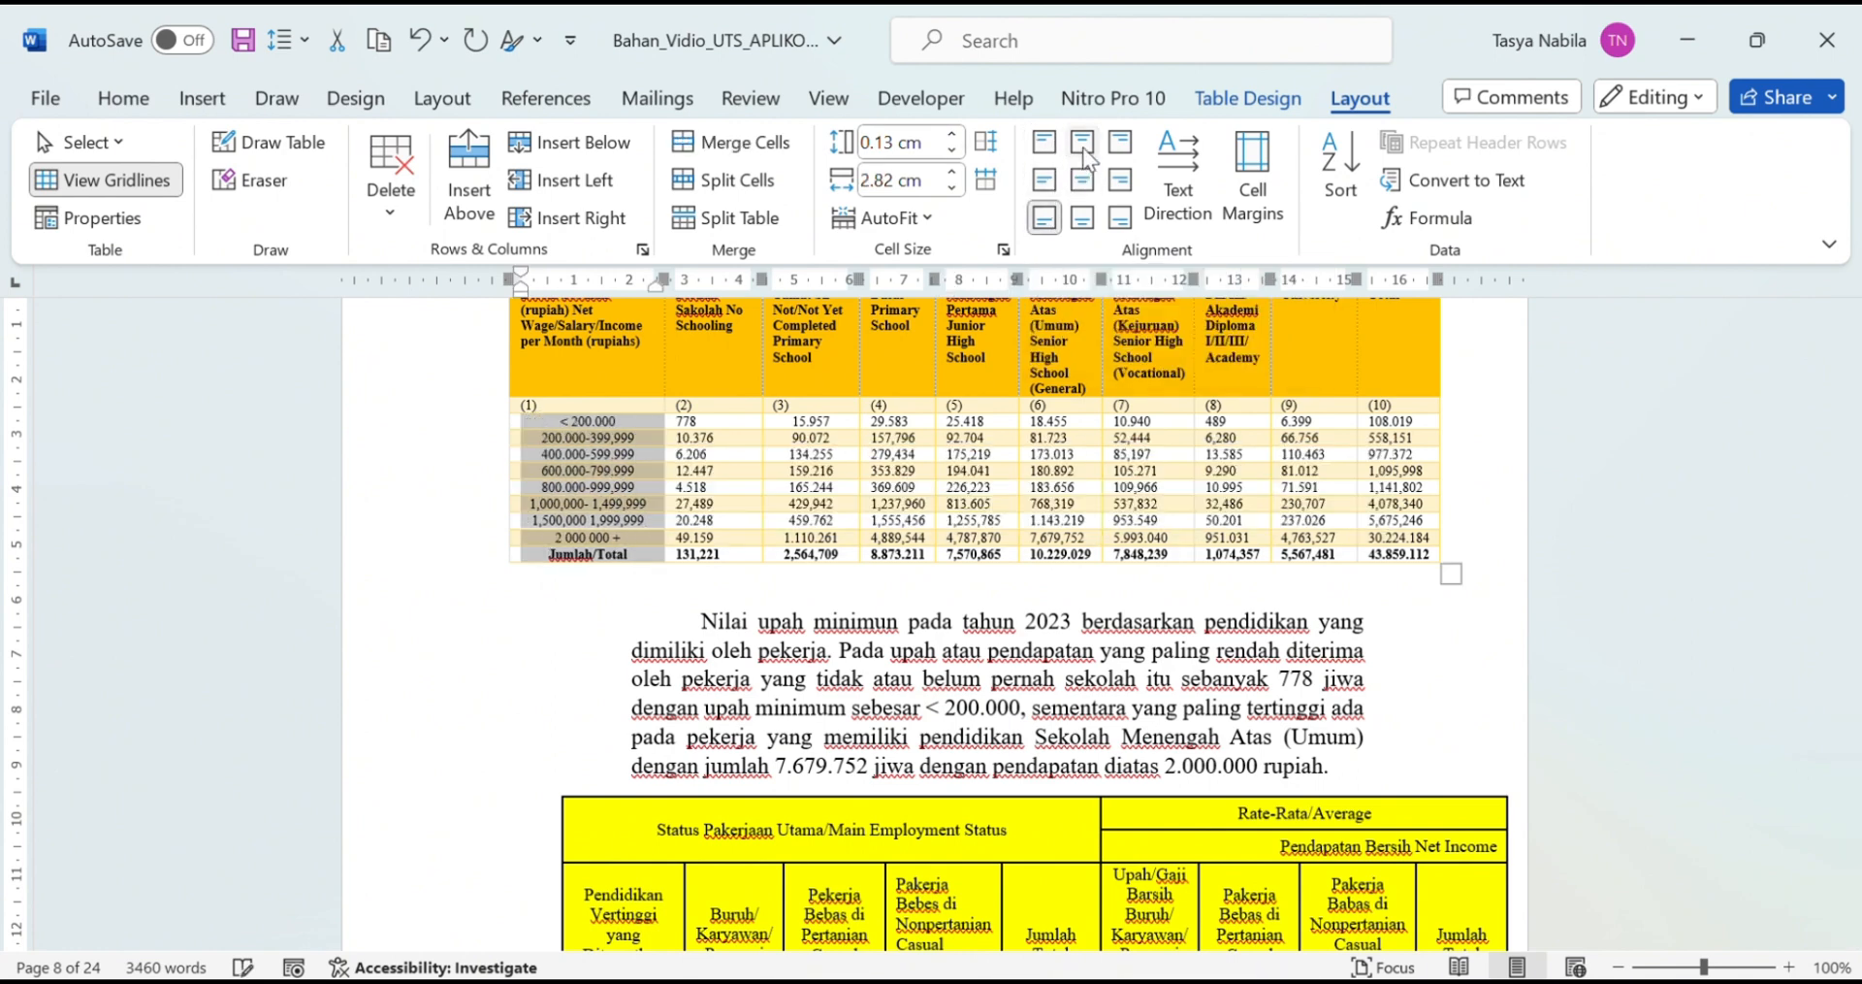
left_click(1051, 153)
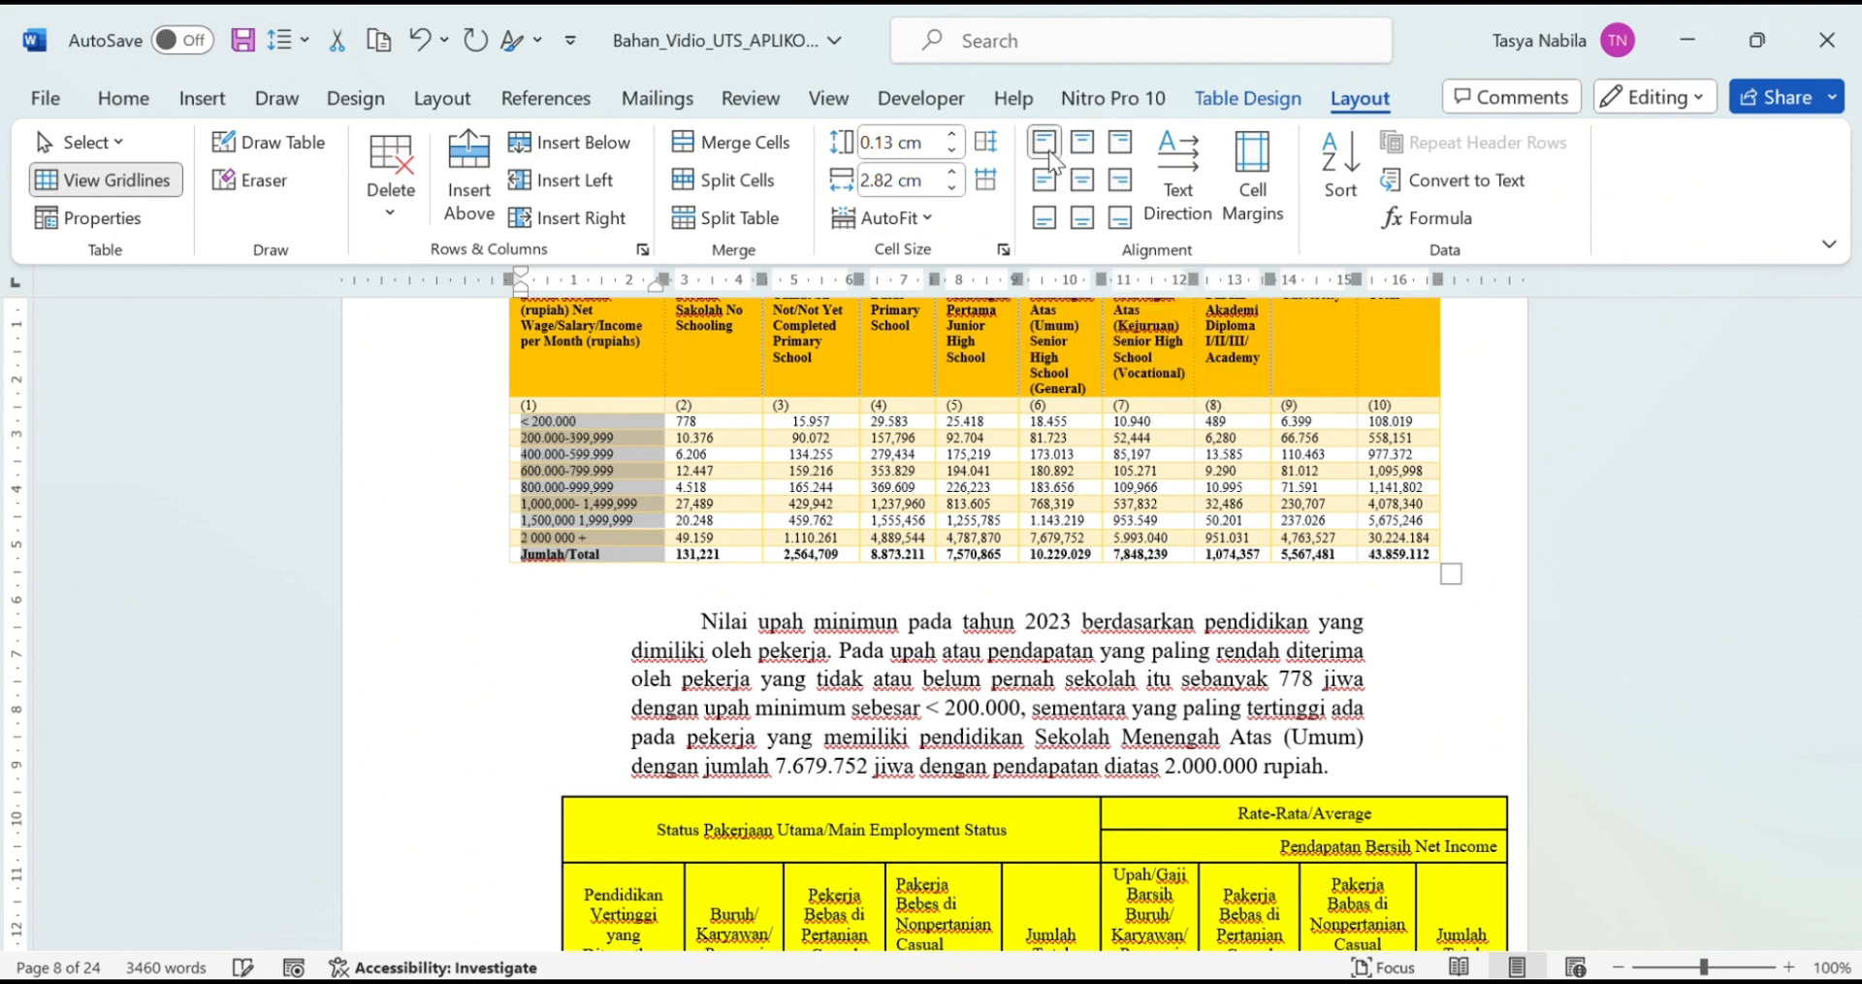
left_click(1083, 179)
left_click(832, 437)
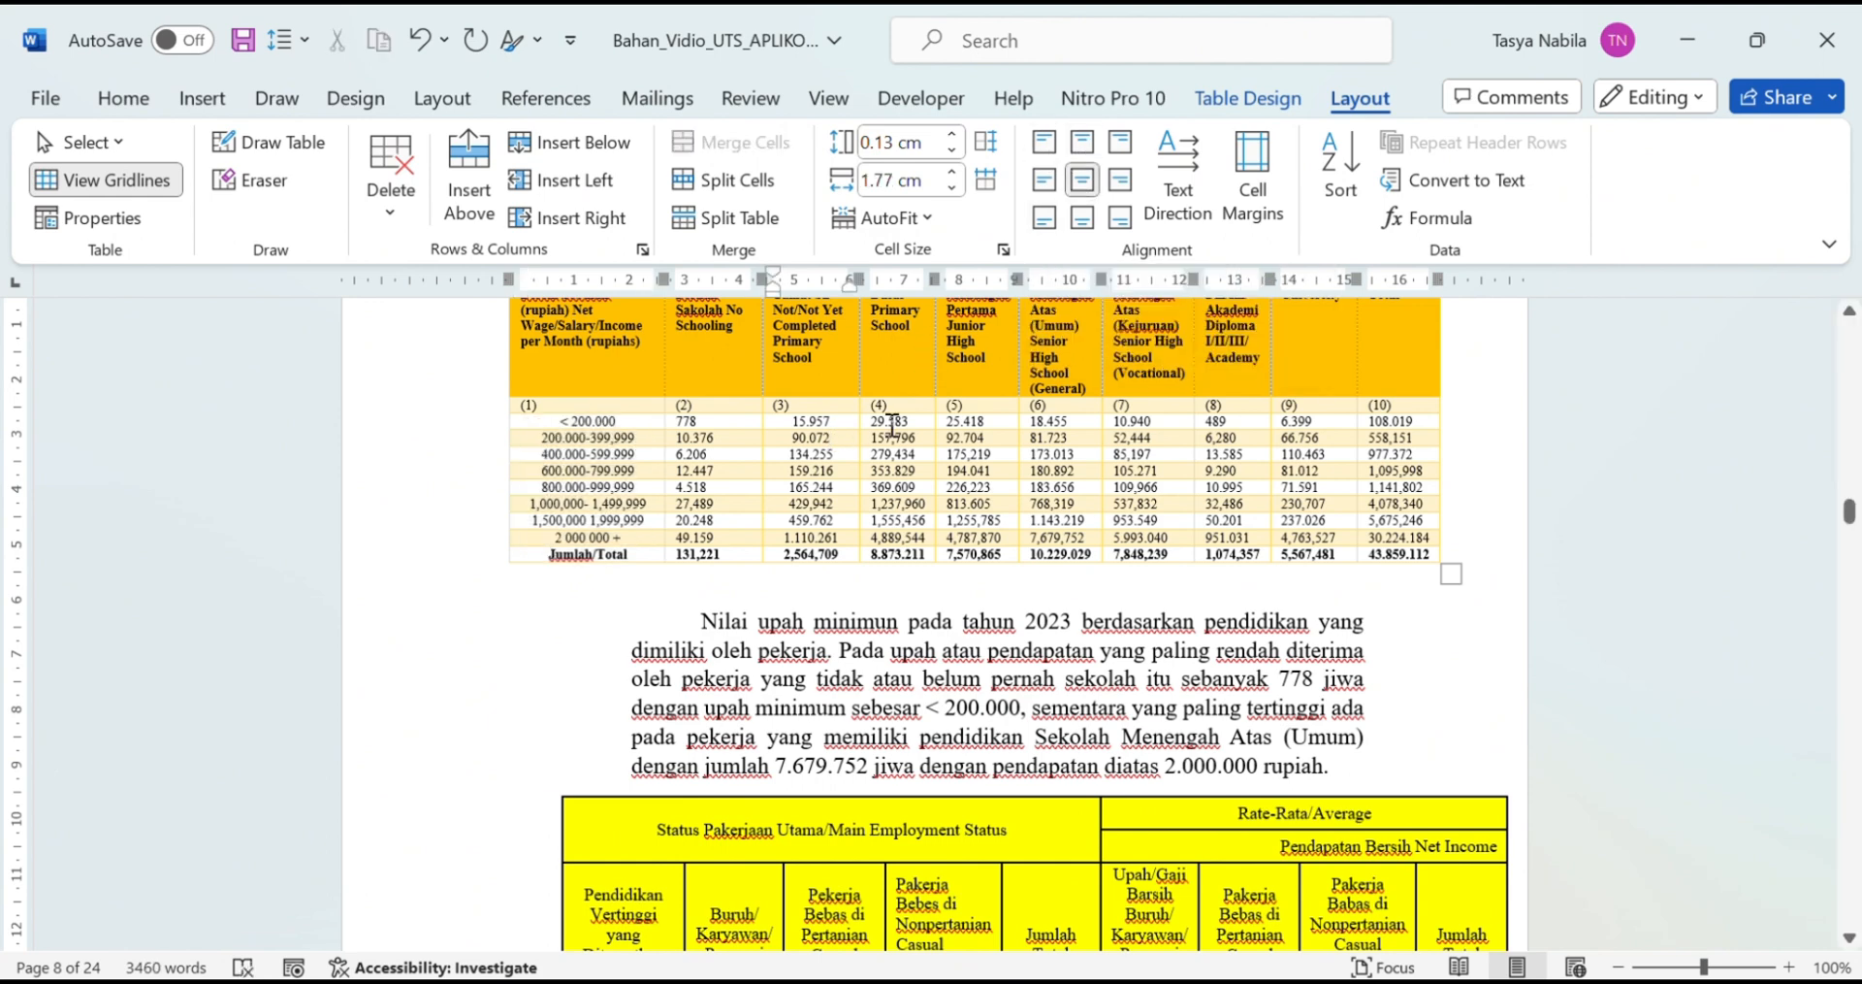
Step: Centre the header row text with Ctrl+E and scroll to the next page's table
scroll(904, 439, "up", 1)
scroll(902, 435, "down", 1)
left_click_drag(676, 427, 1426, 562)
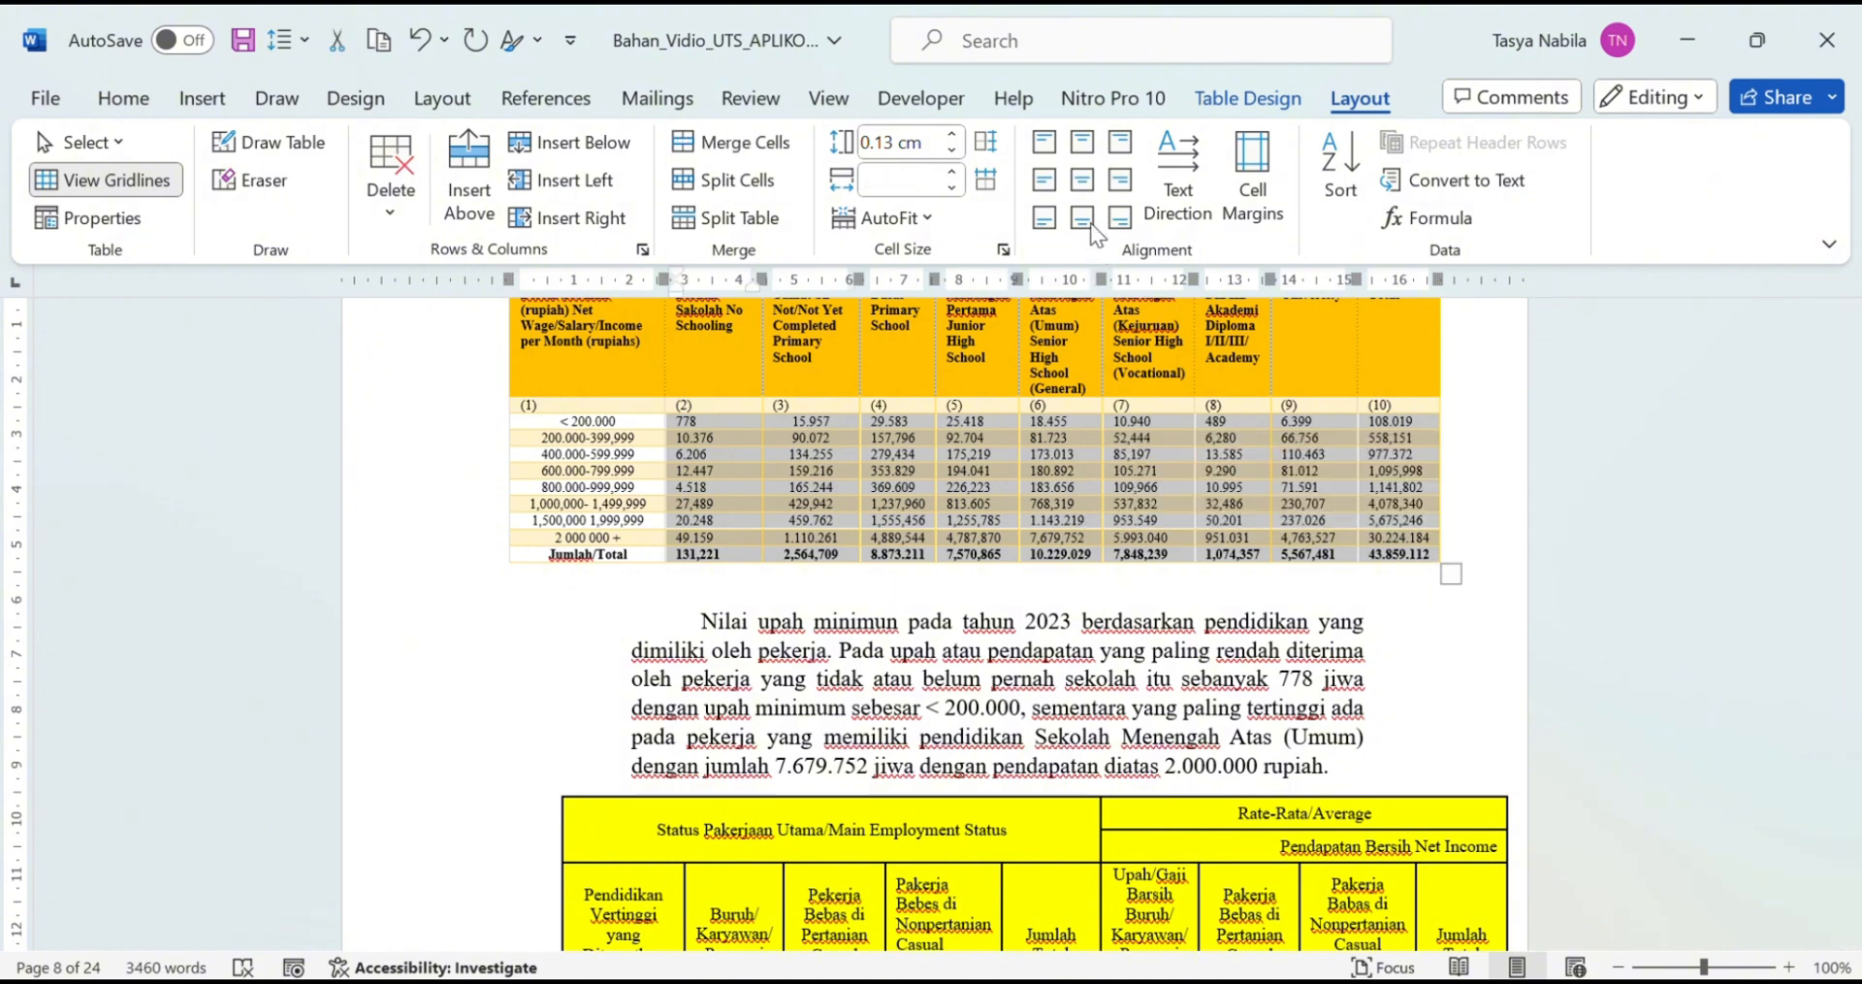
right_click(1130, 438)
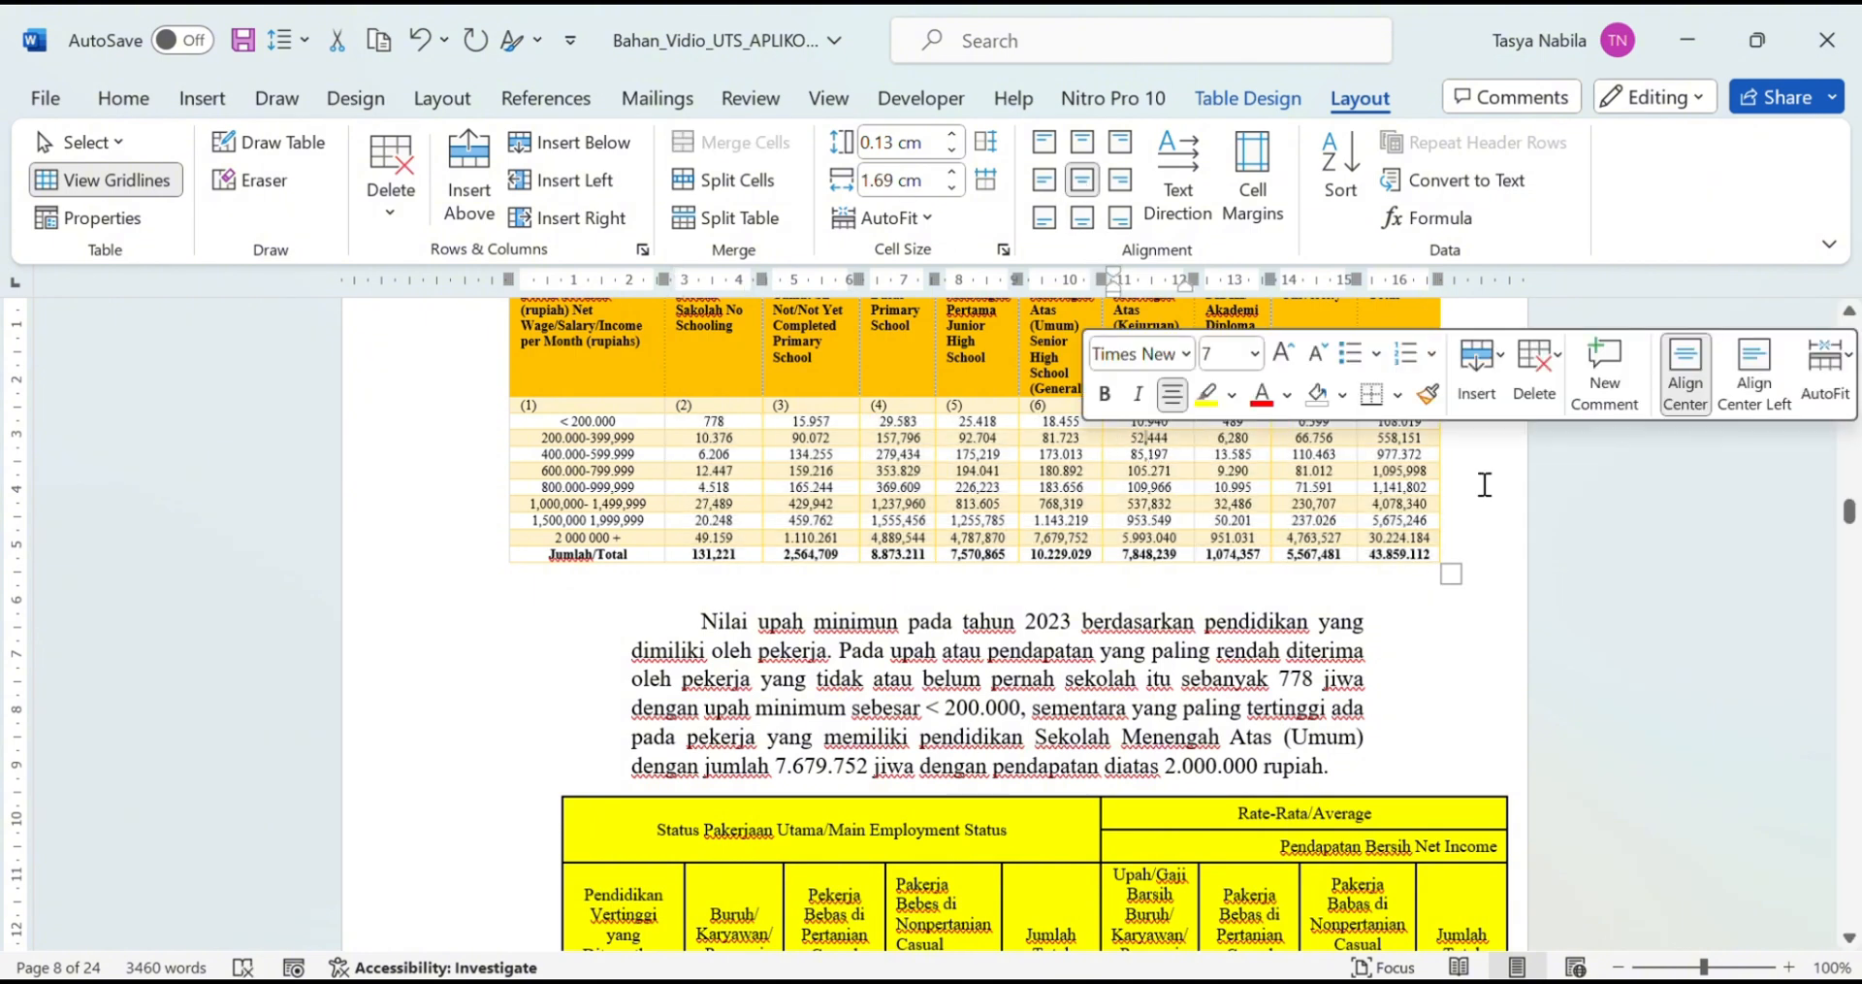
left_click(1484, 483)
scroll(1605, 437, "up", 2)
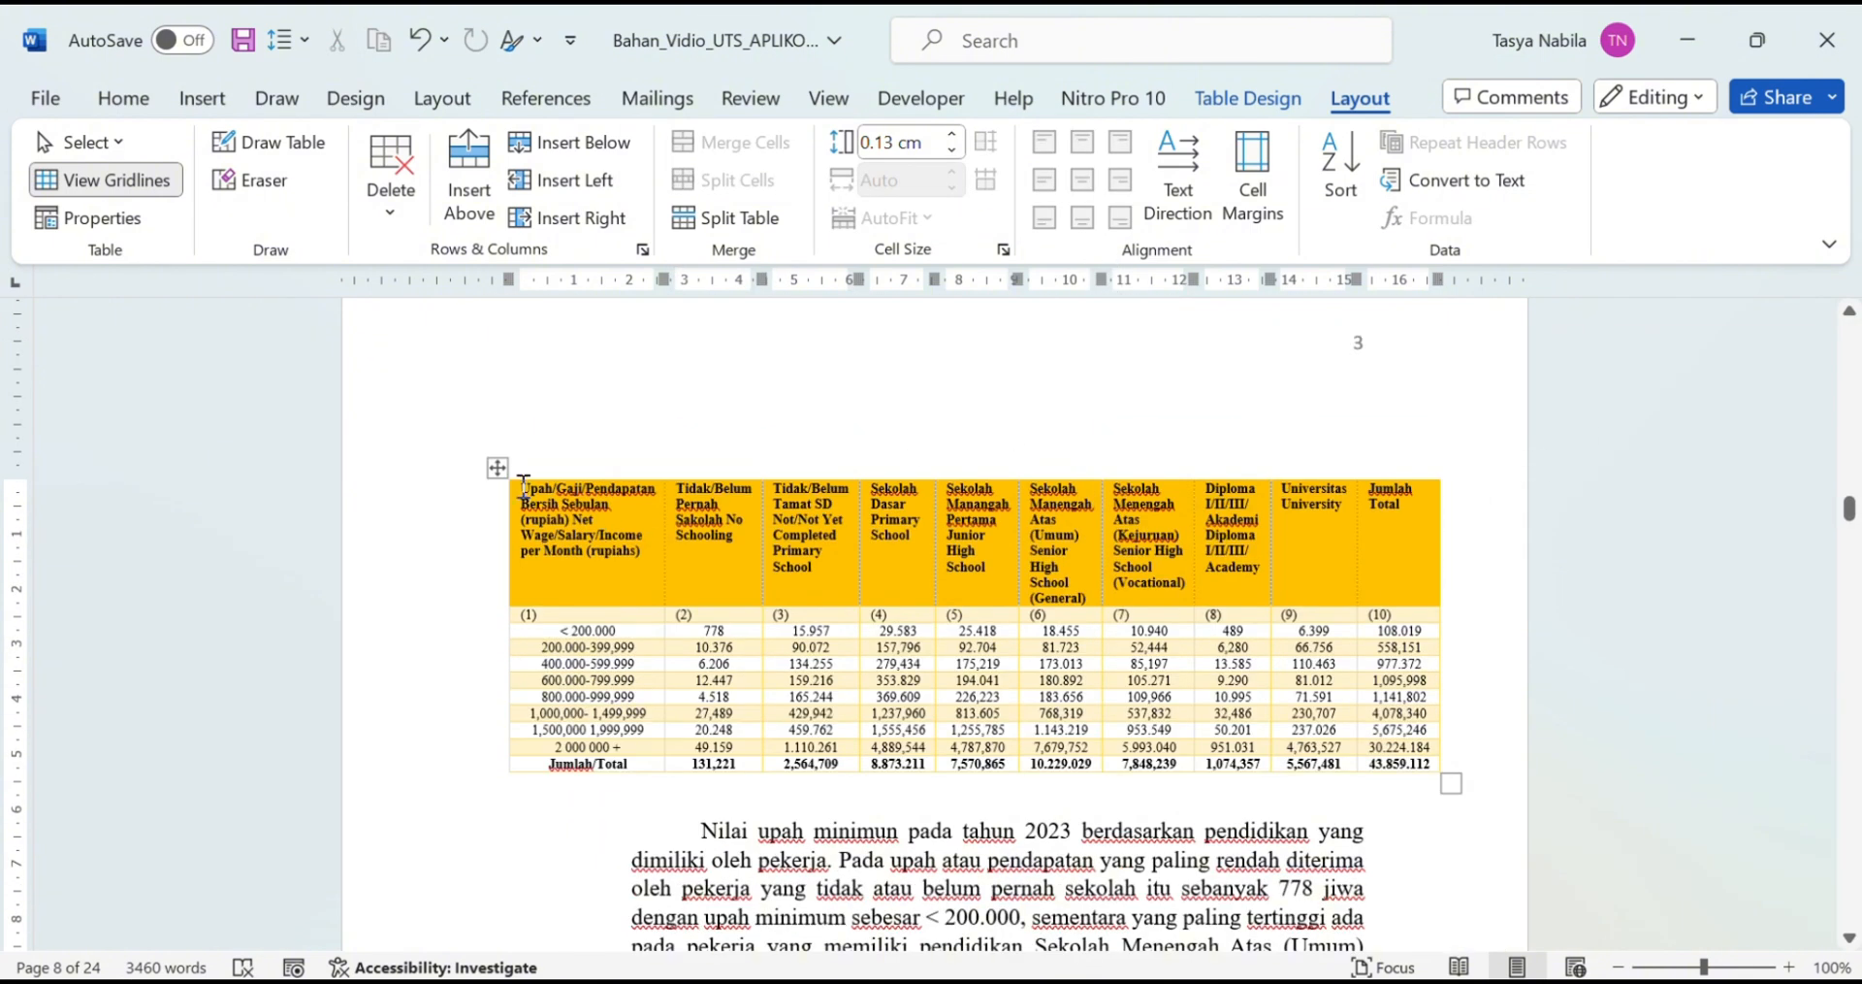
left_click_drag(524, 488, 1378, 550)
key("ctrl+e")
left_click(1500, 434)
scroll(1174, 572, "down", 7)
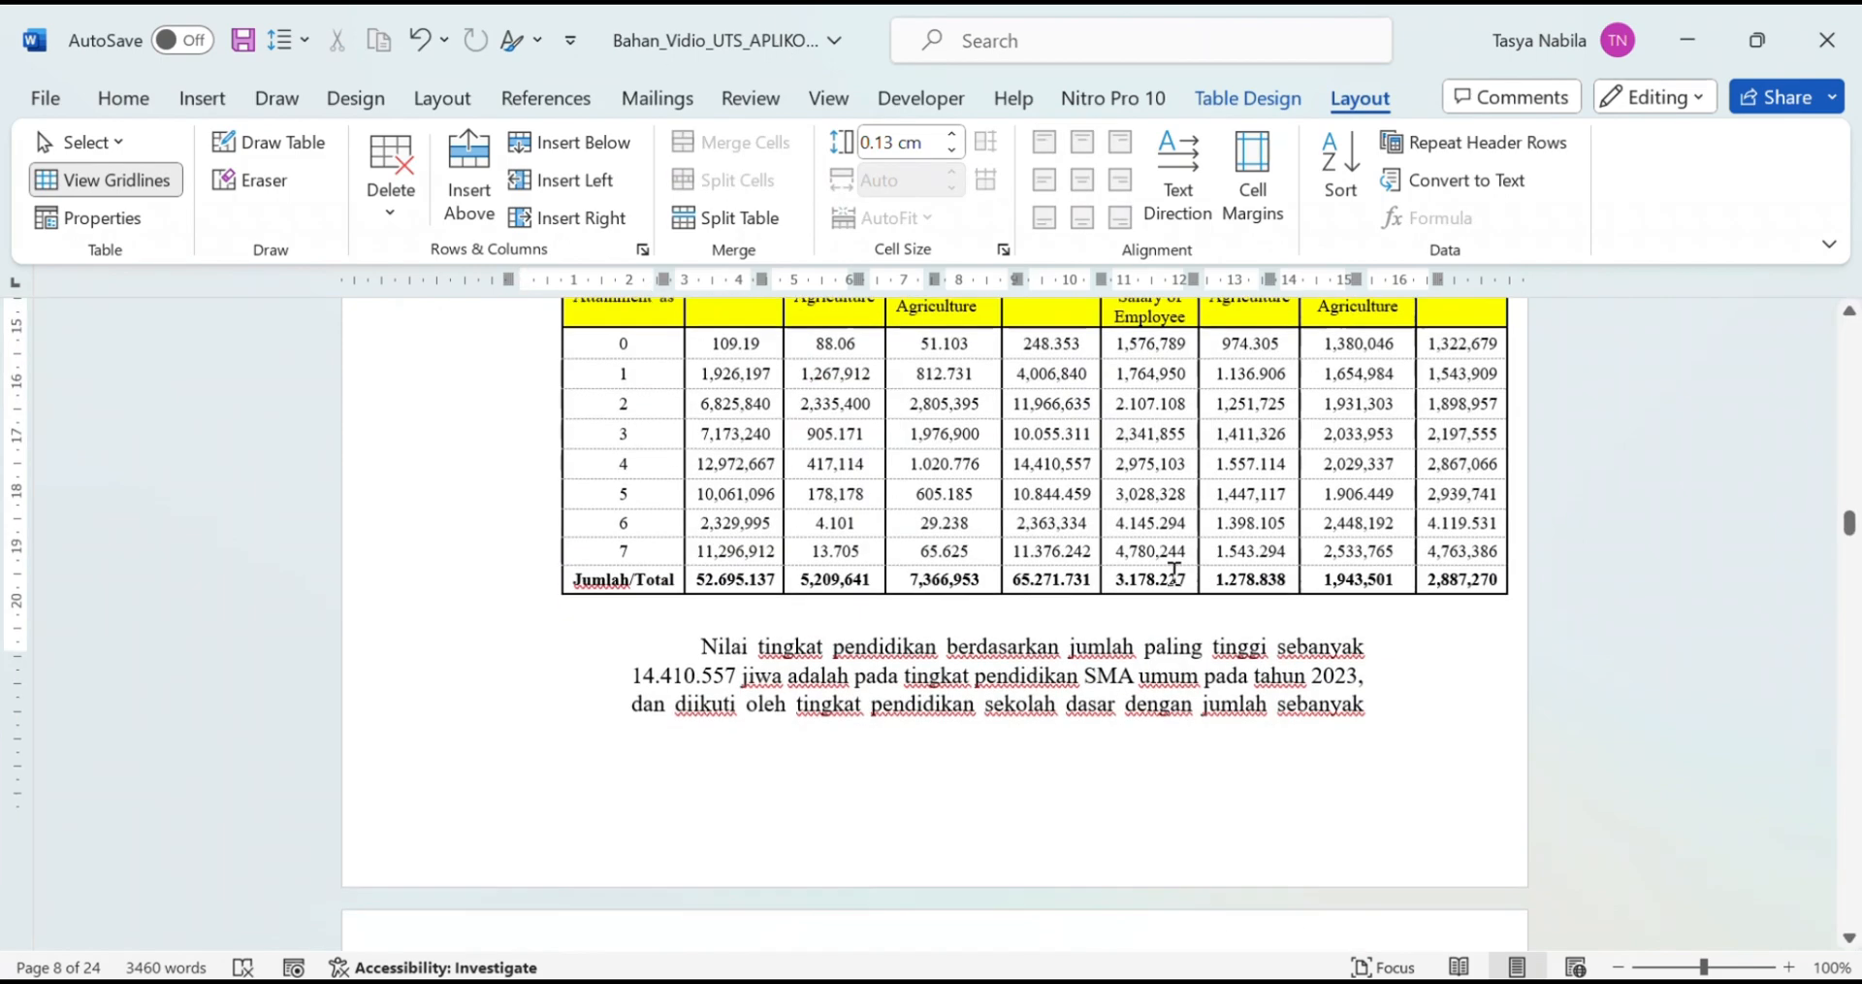
scroll(1175, 572, "down", 10)
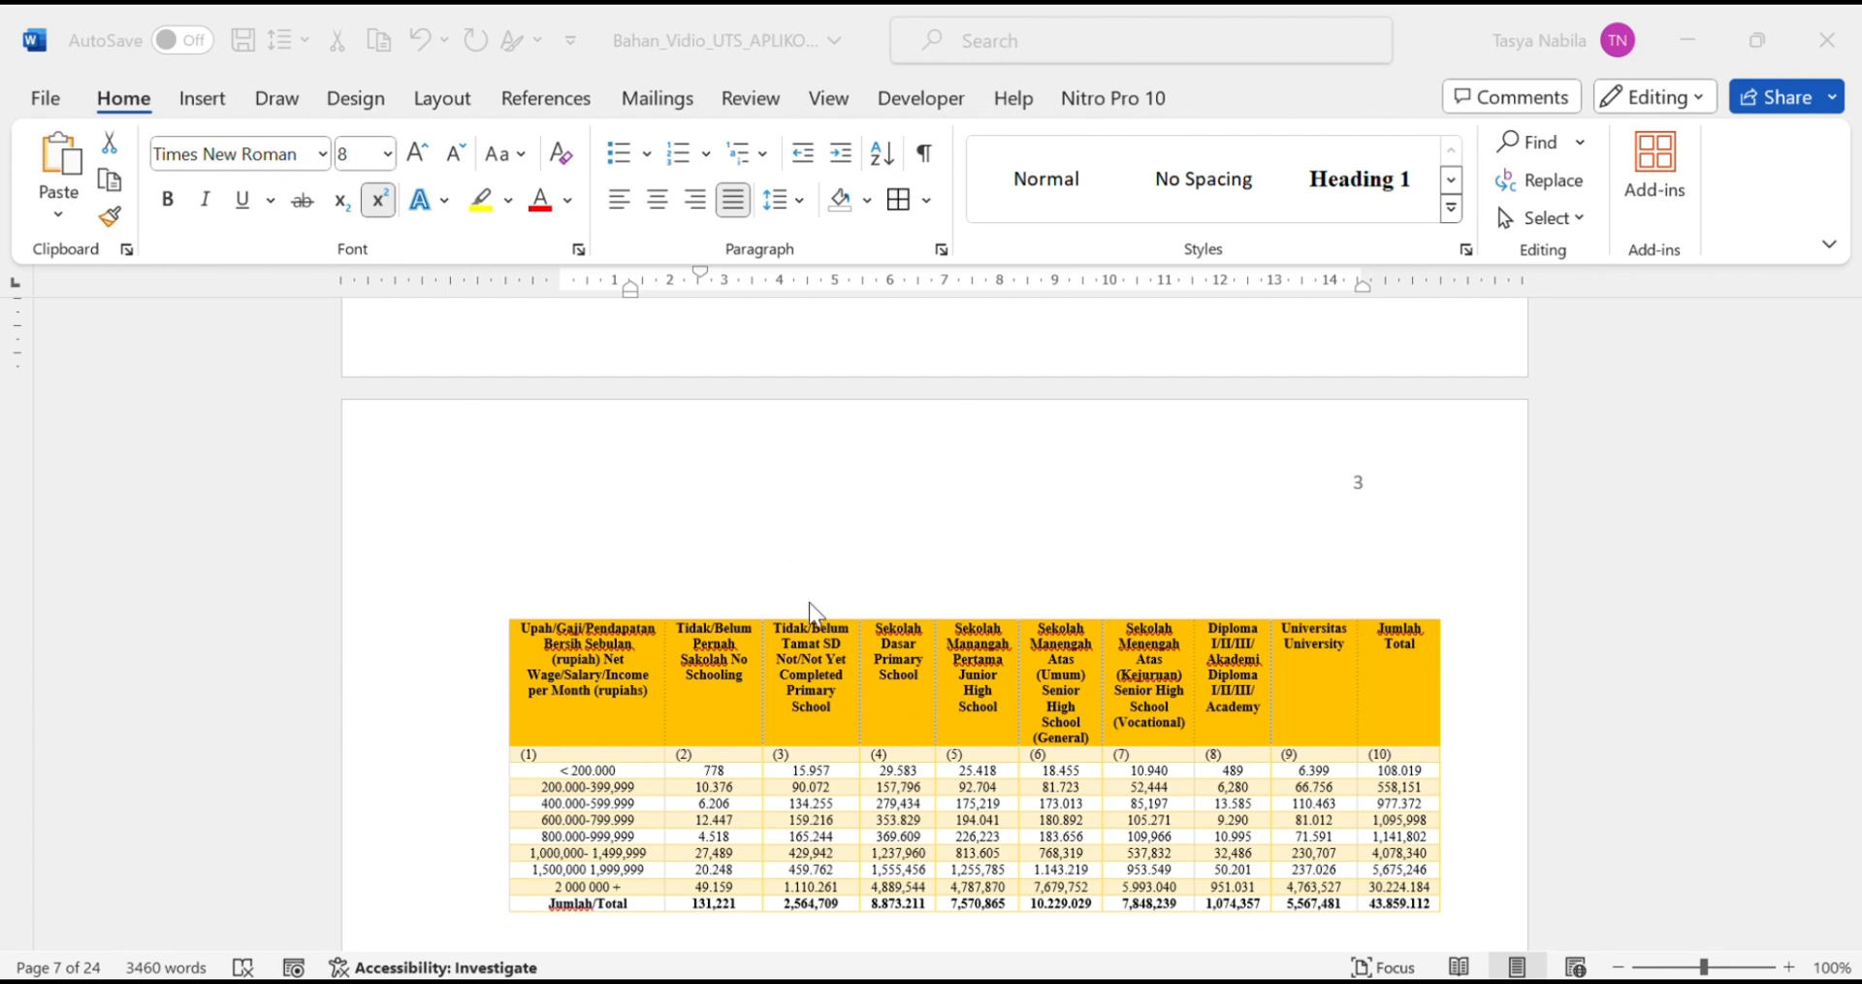
Step: Insert a 'Table 1' caption with label Table, positioned above the orange-headed table
left_click(526, 616)
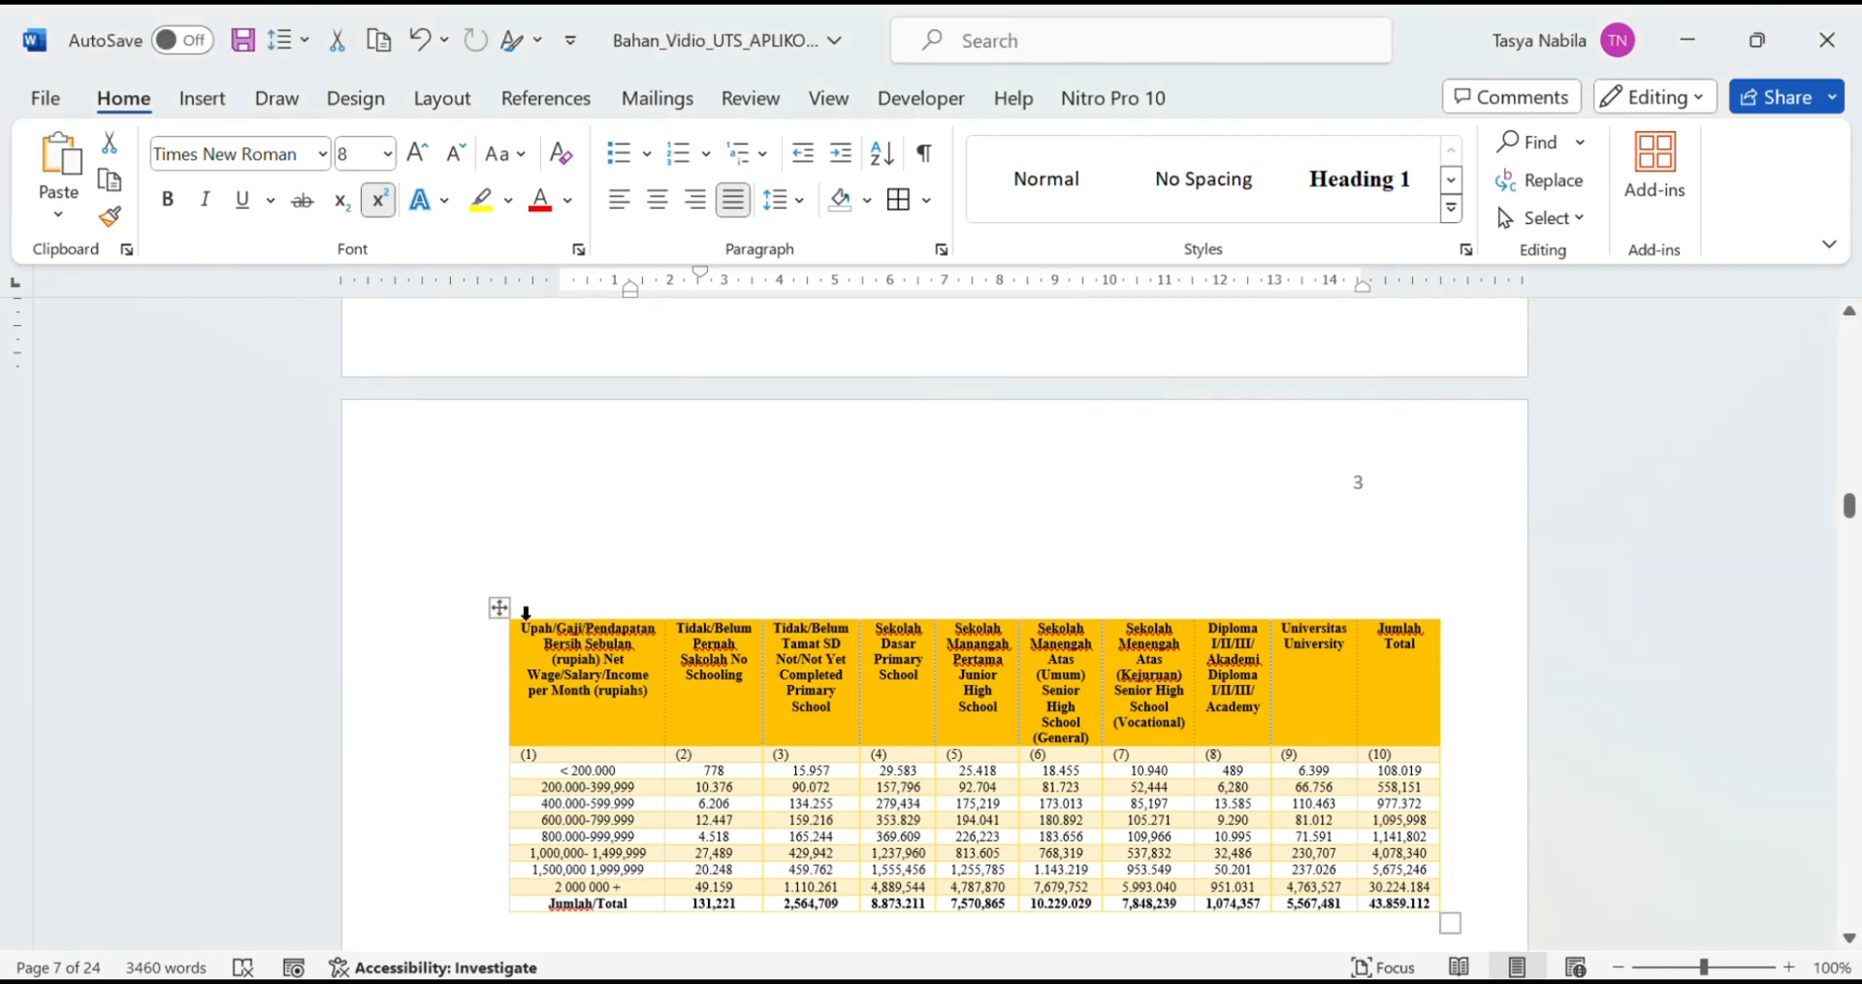
left_click(495, 609)
right_click(495, 609)
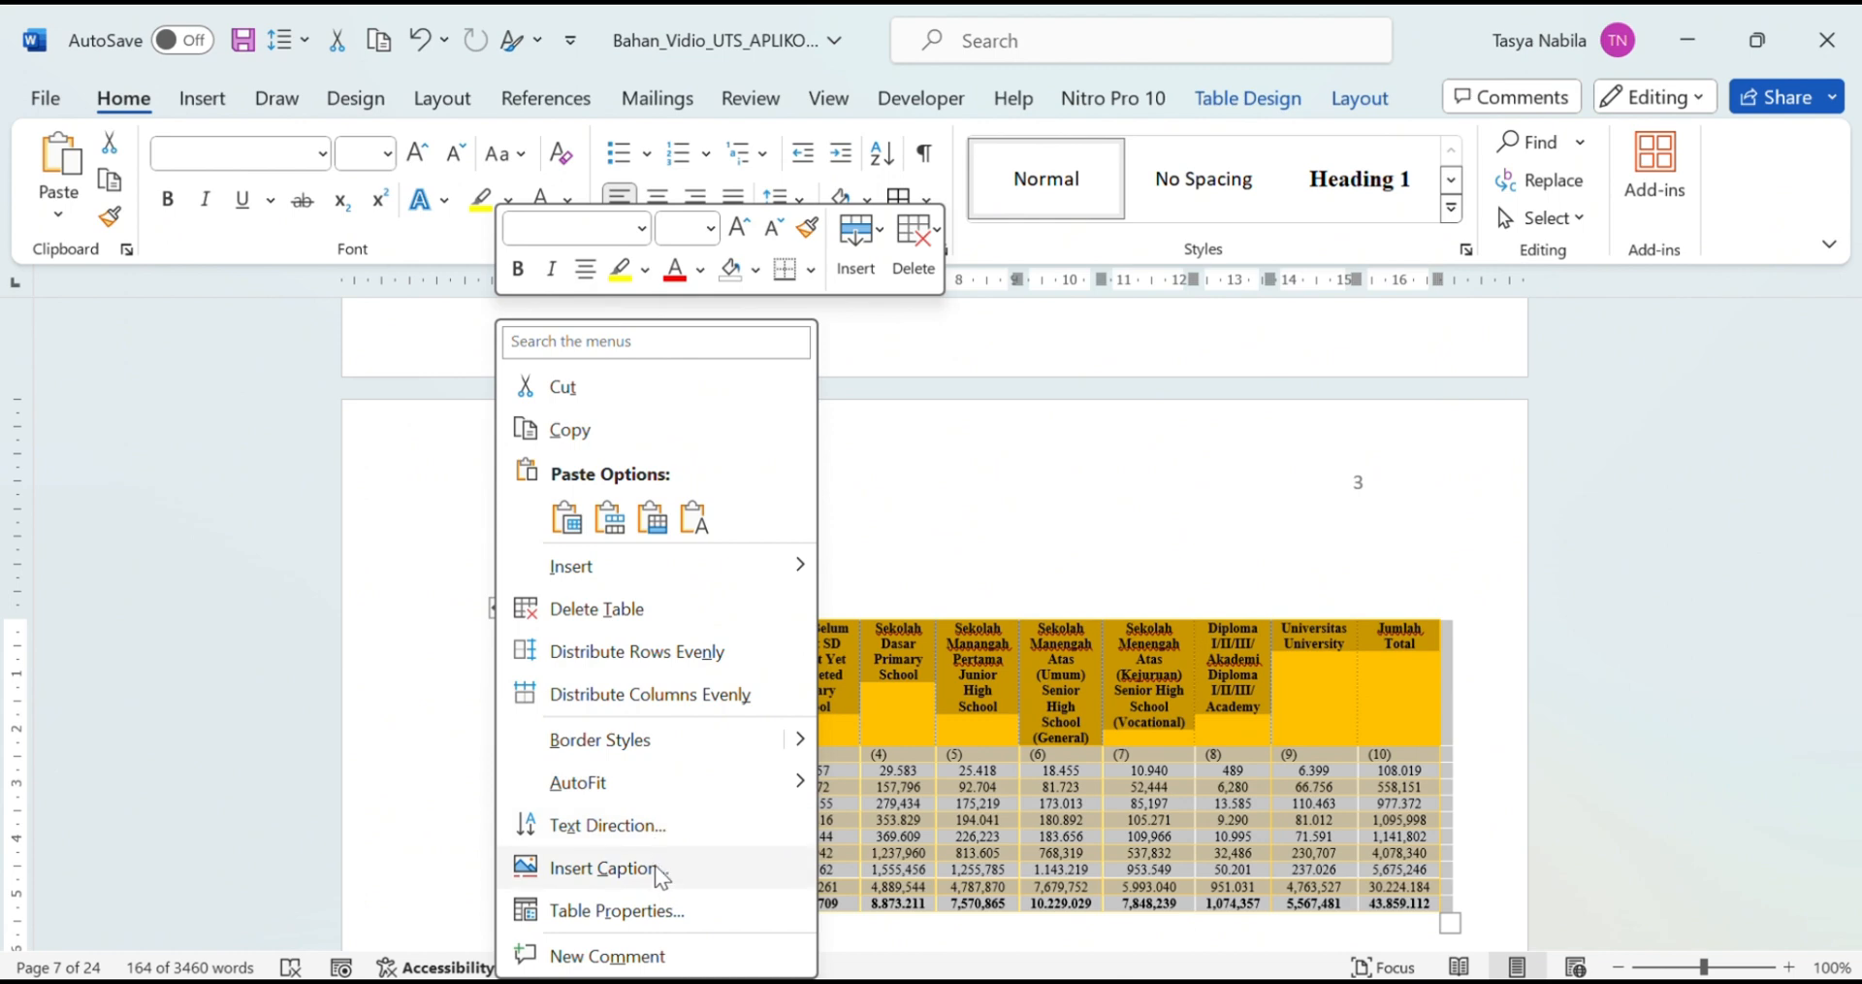
left_click(603, 867)
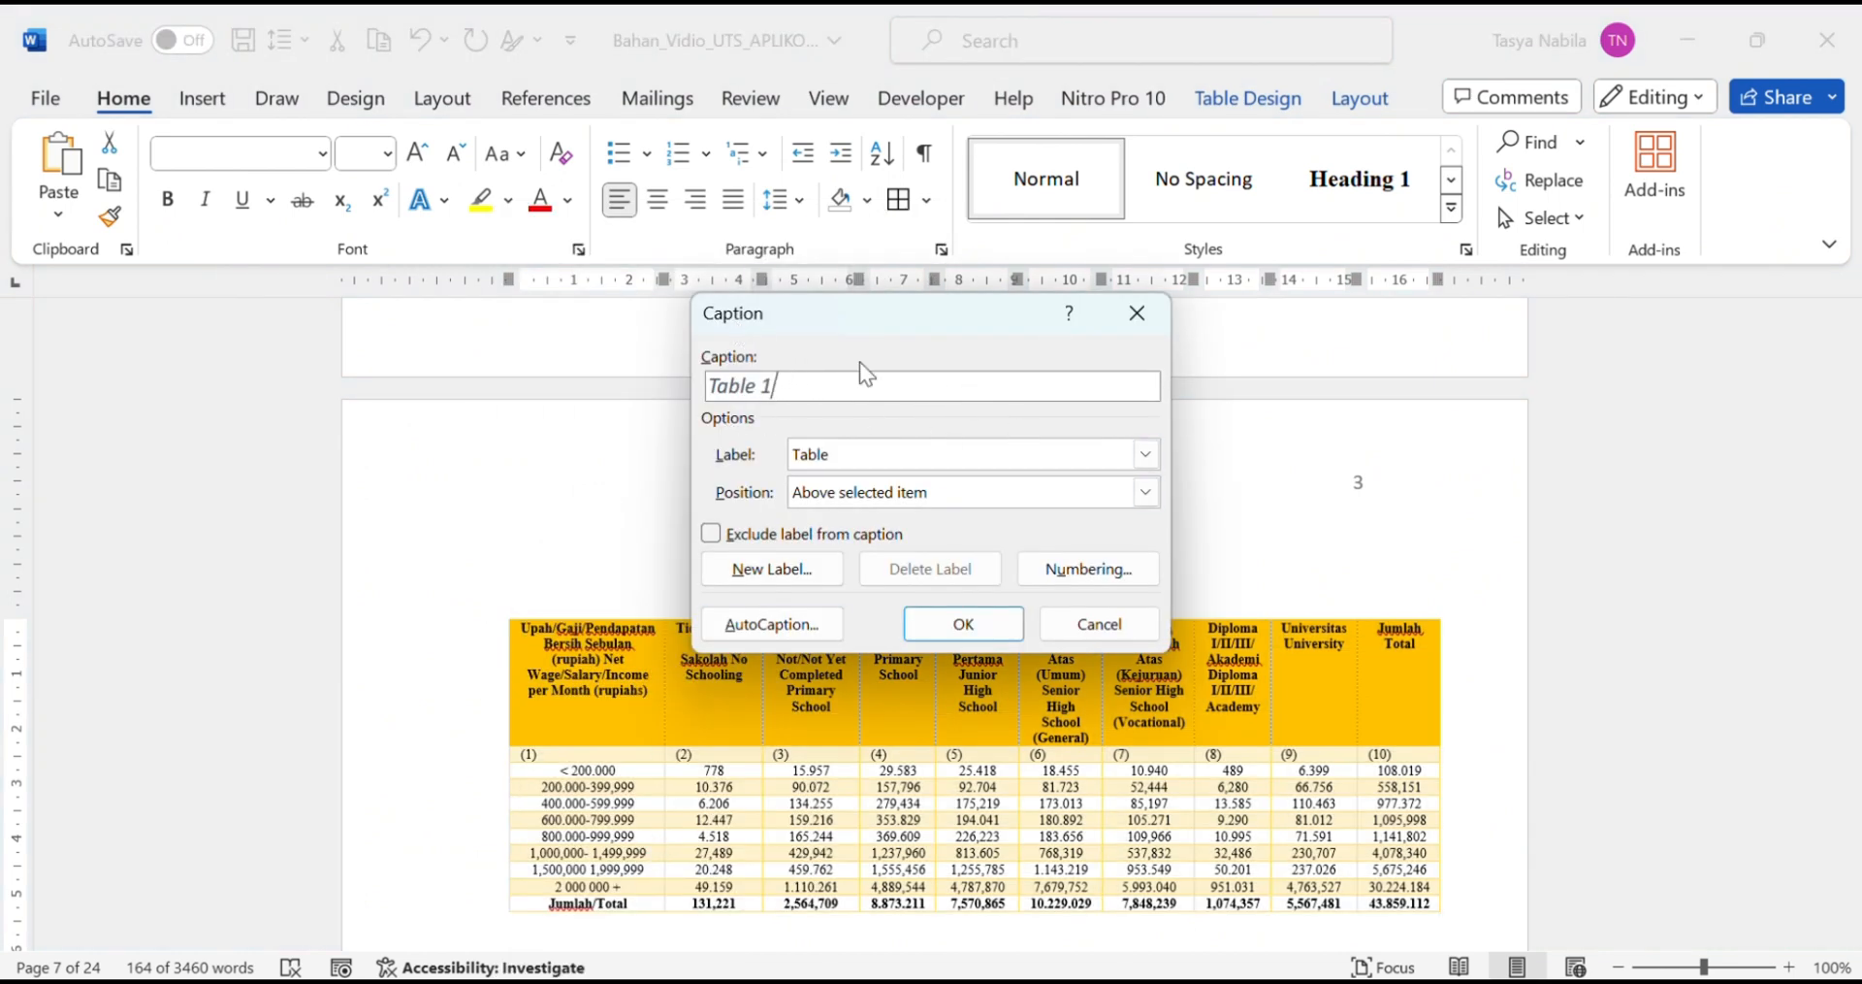
left_click(1144, 462)
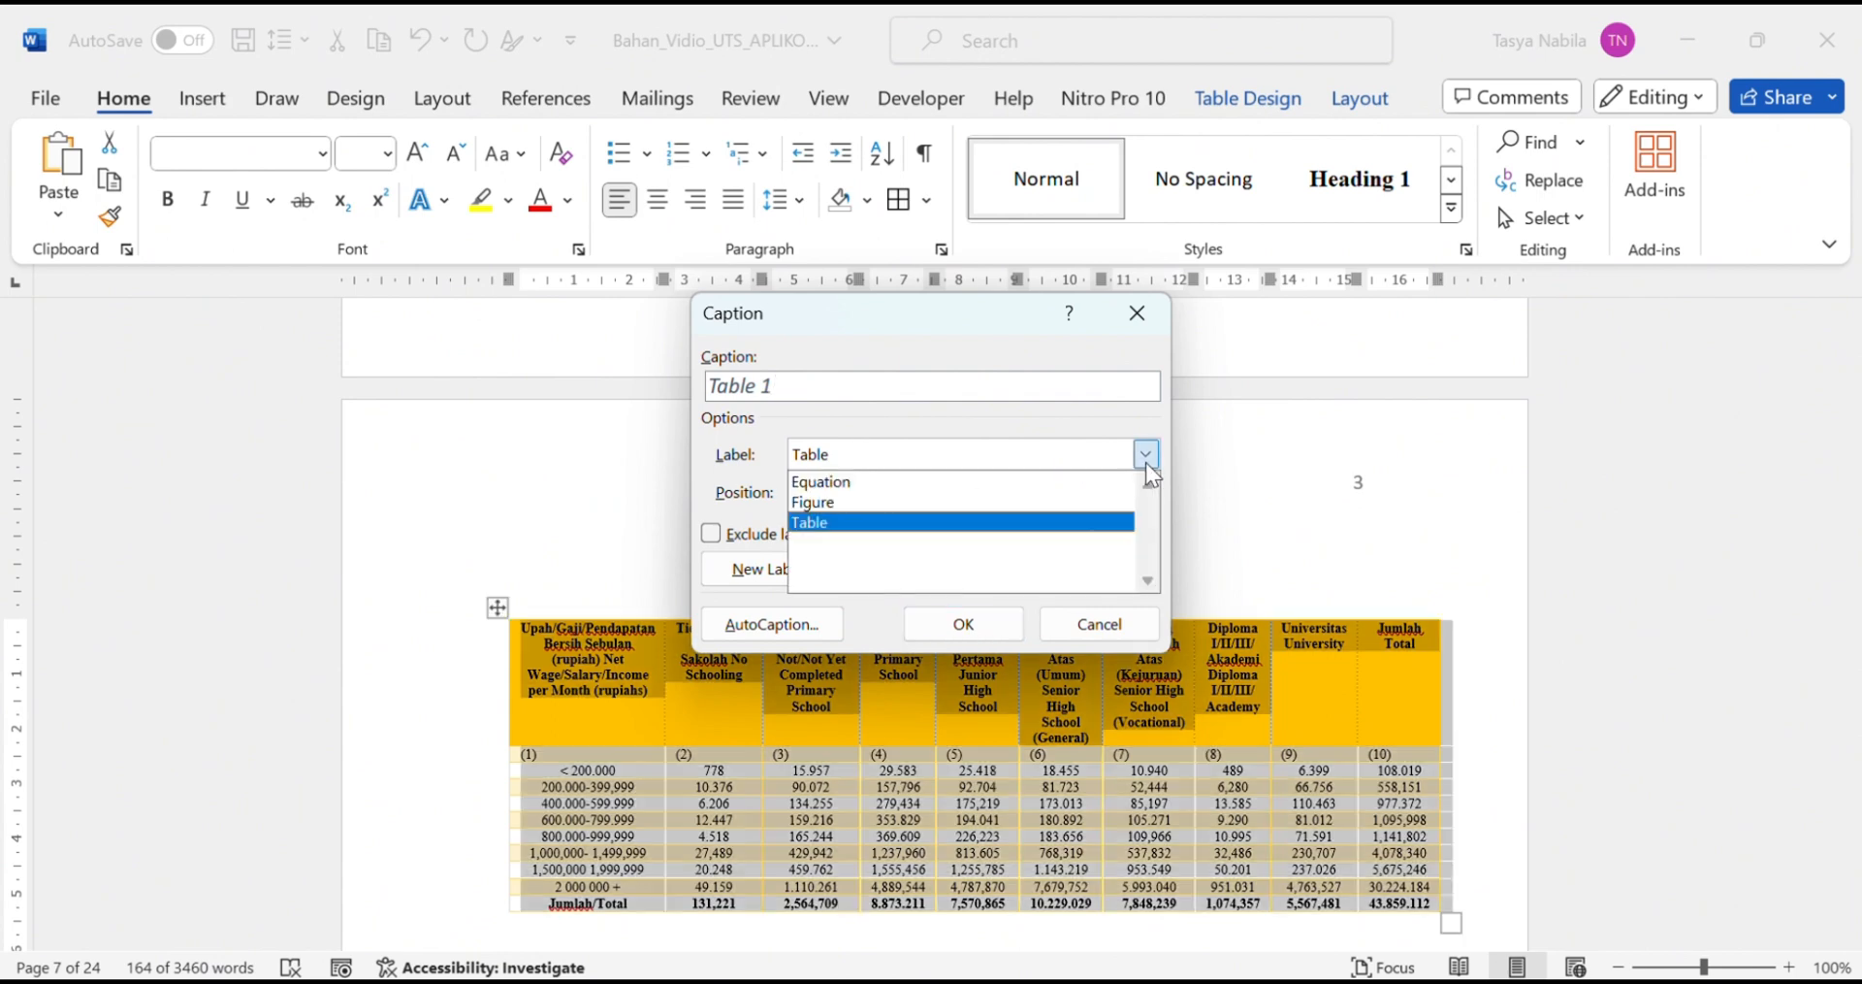
left_click(974, 527)
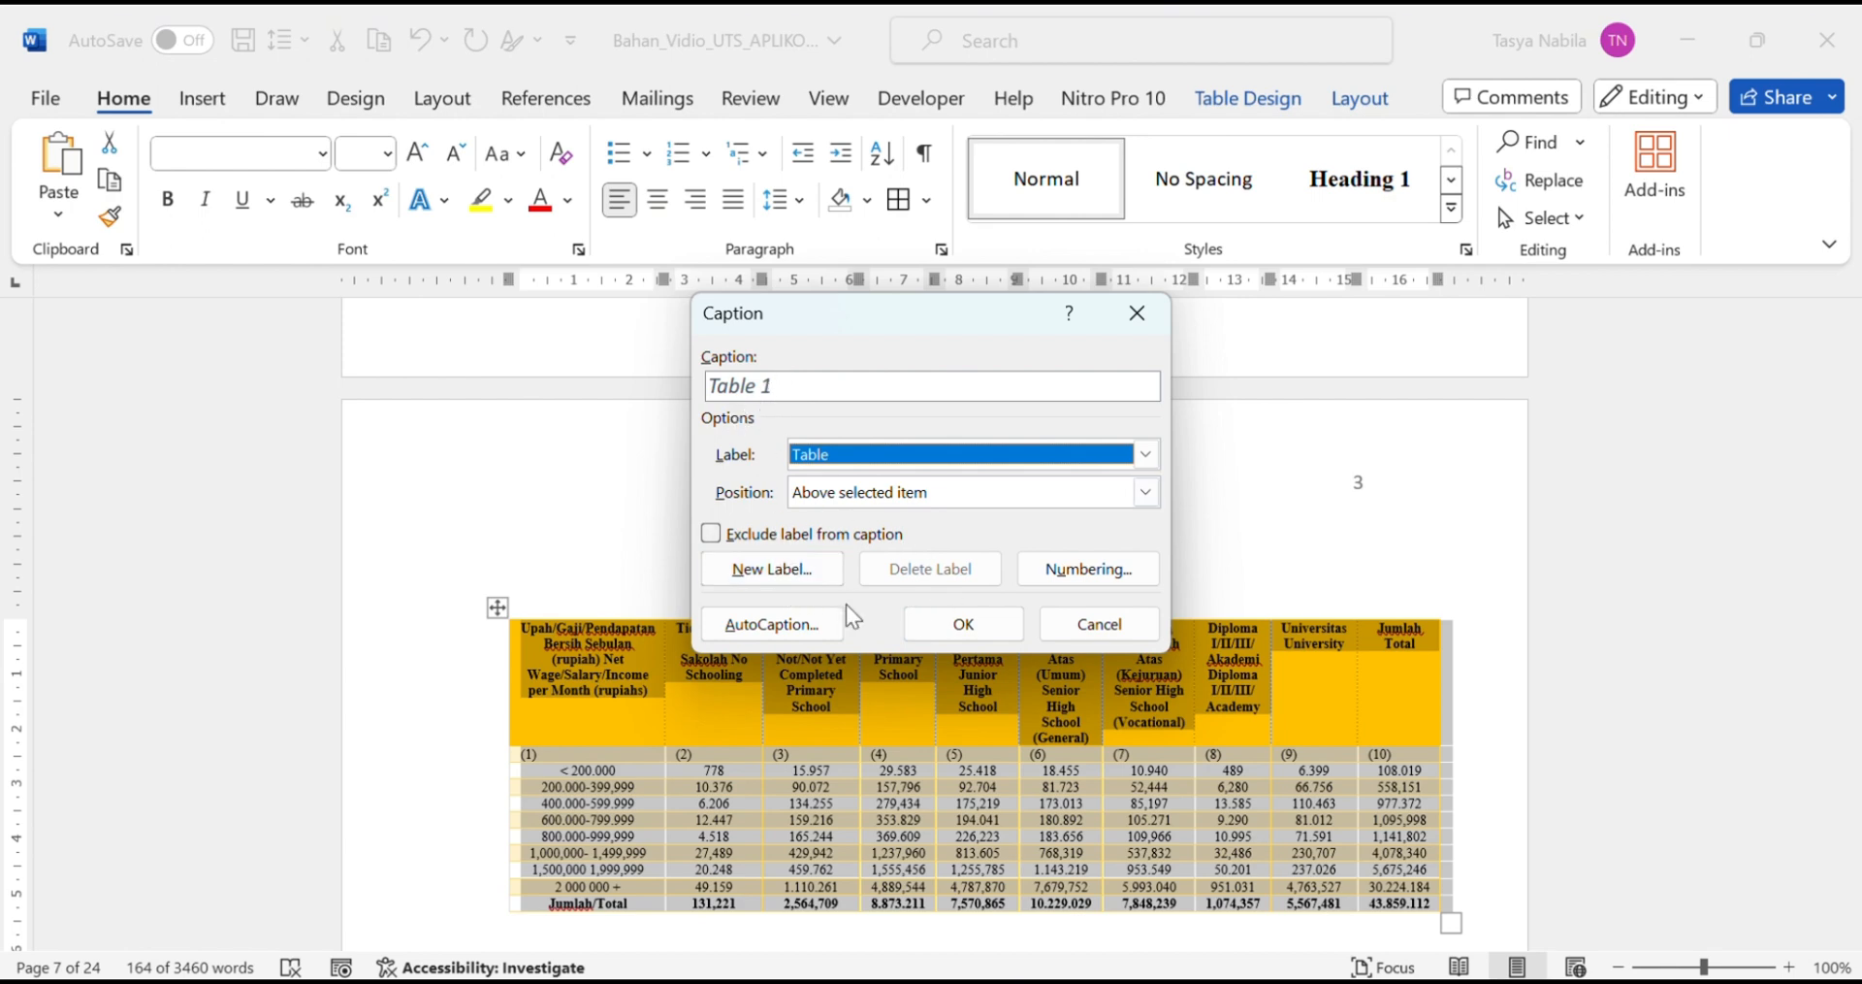
key("Tab")
left_click(1146, 492)
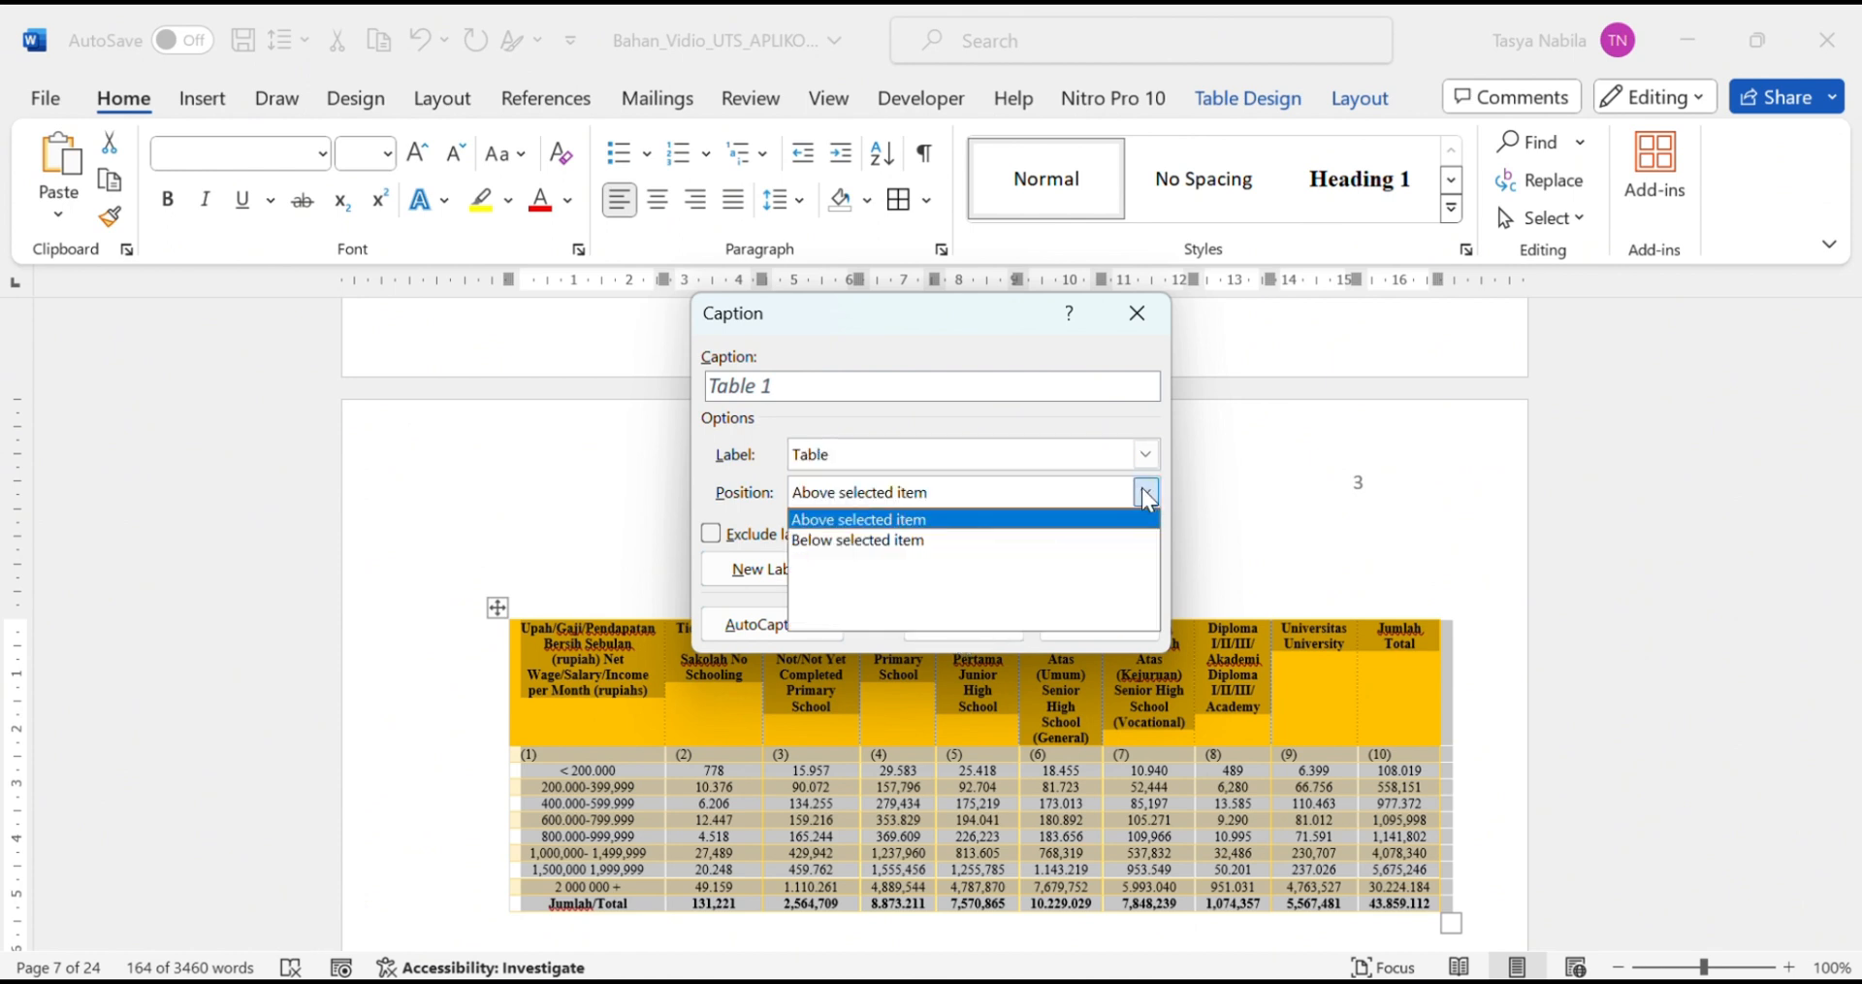
left_click(1144, 490)
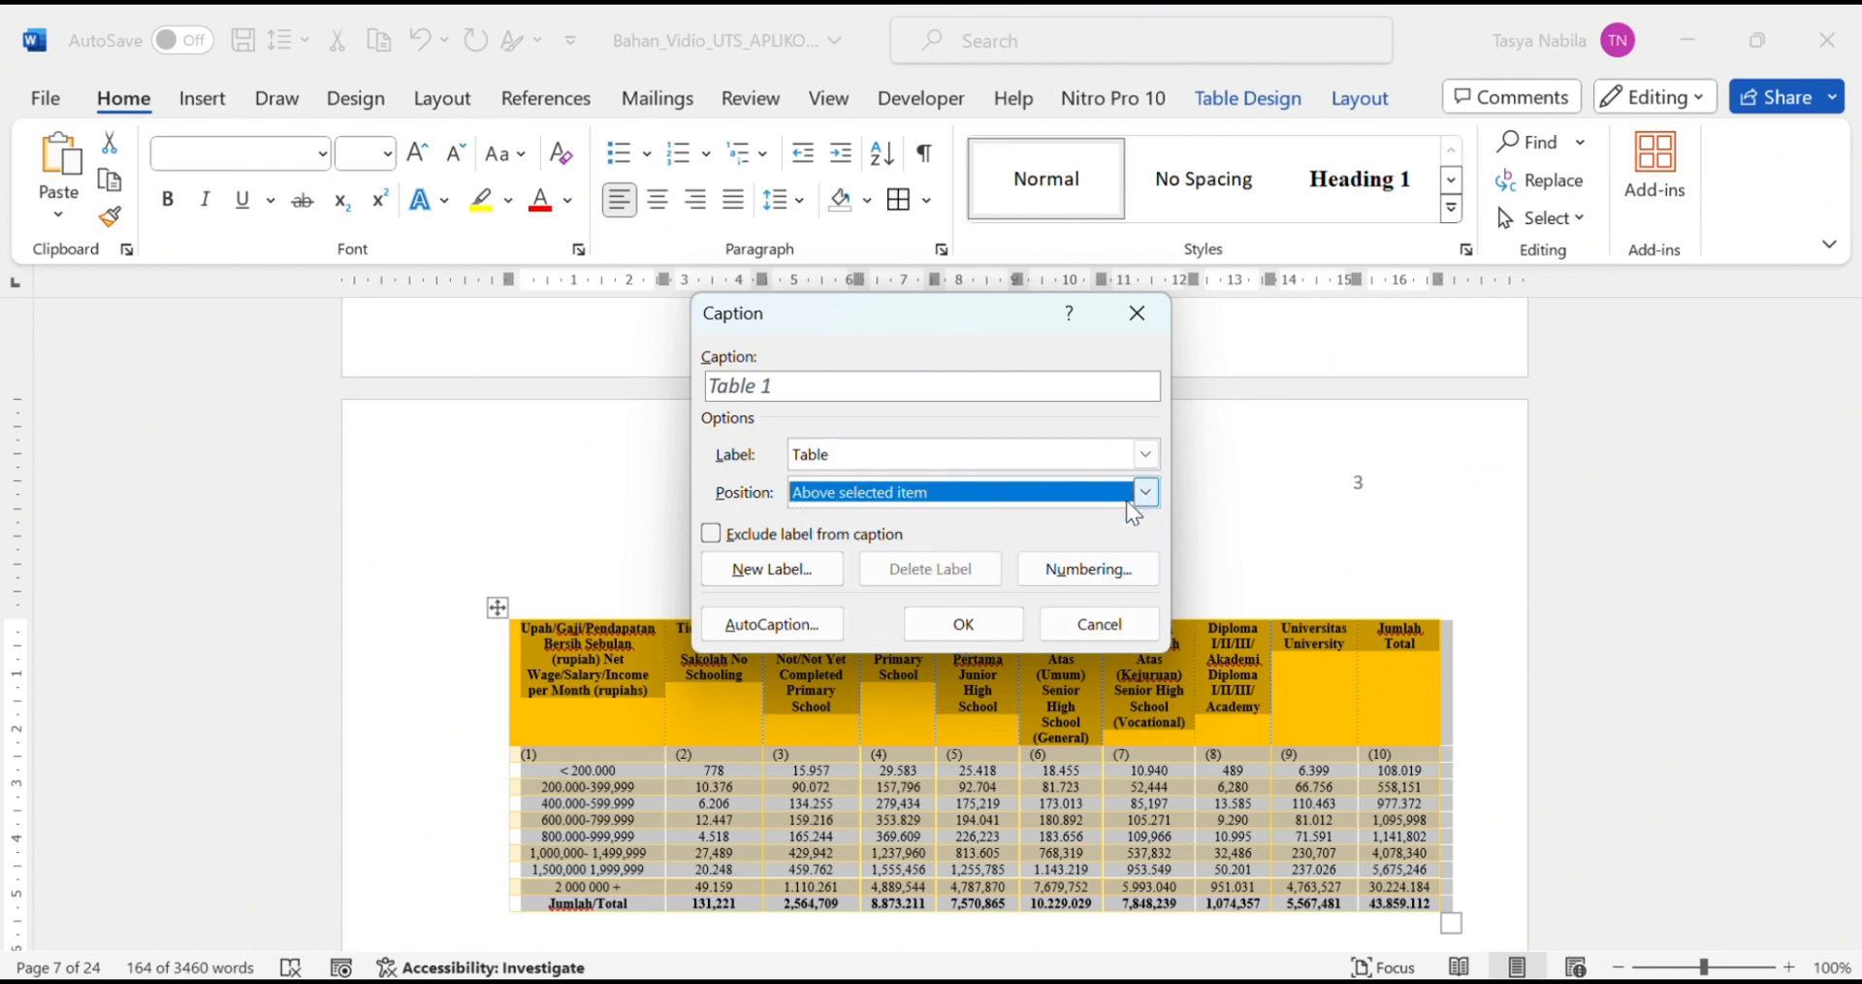
left_click(953, 626)
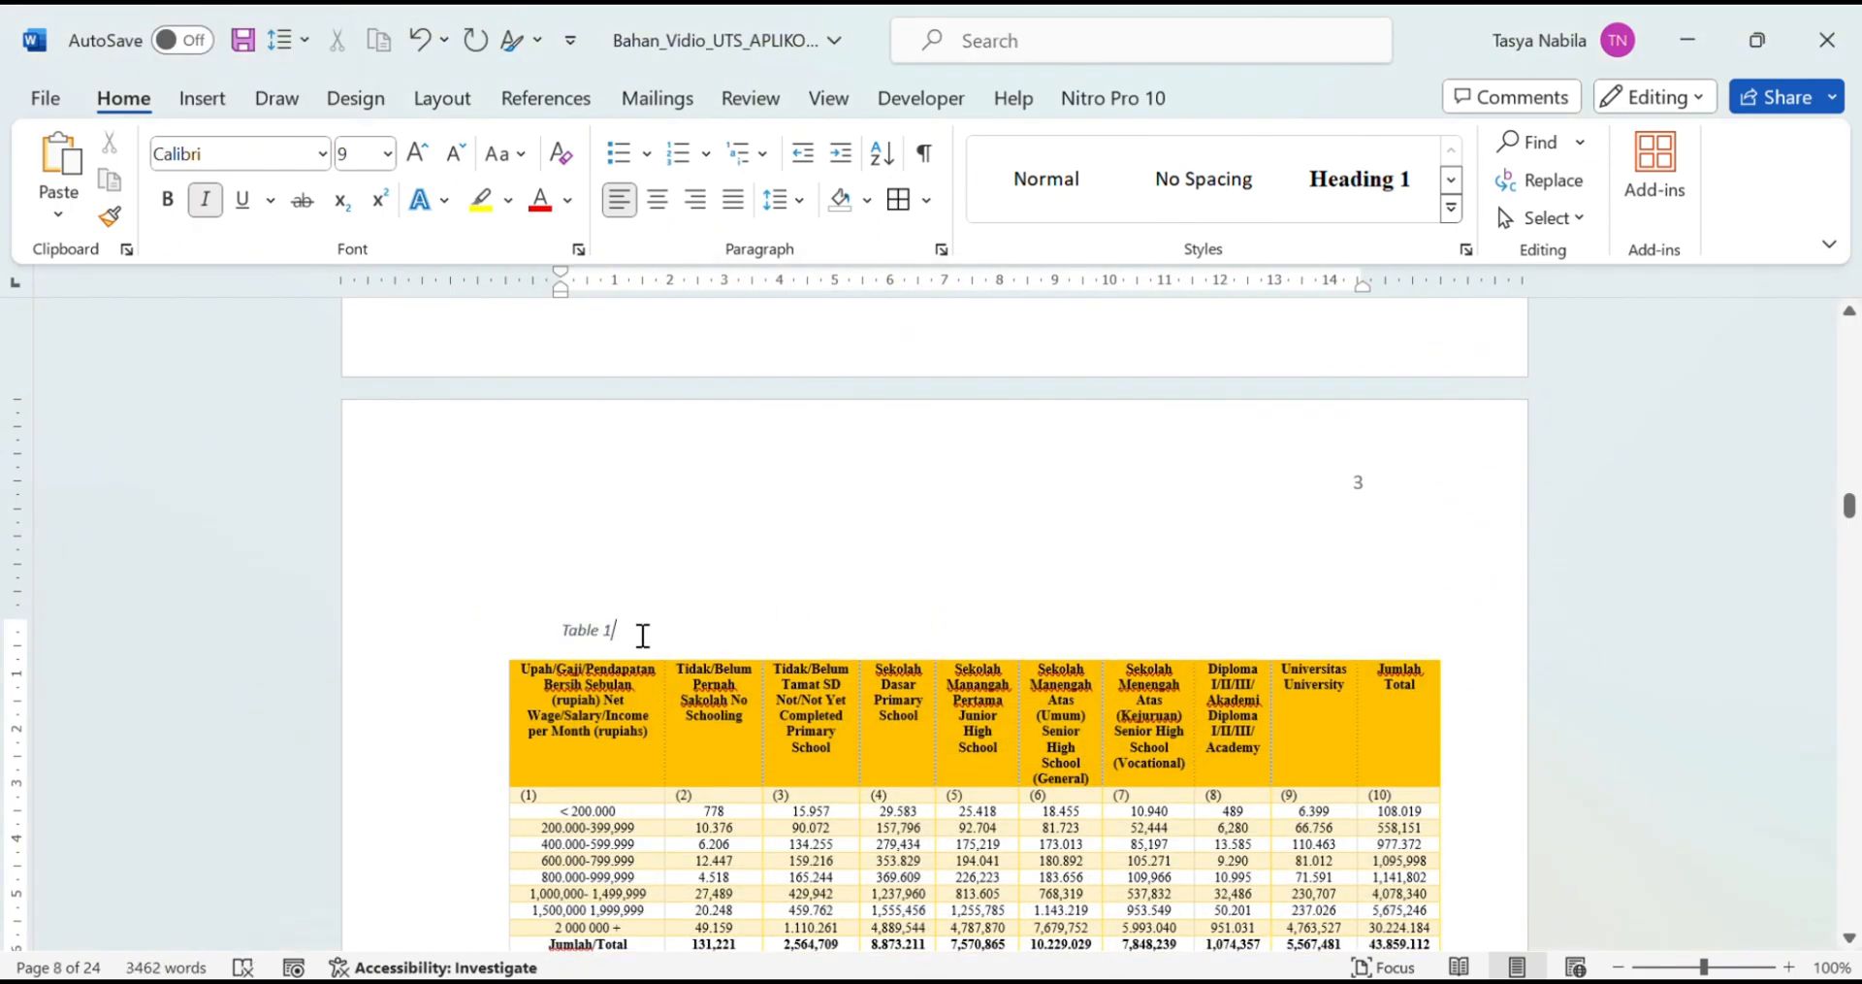
Step: Make the Table 1 caption bold, centred, 12-pt Times New Roman
left_click_drag(645, 632, 558, 631)
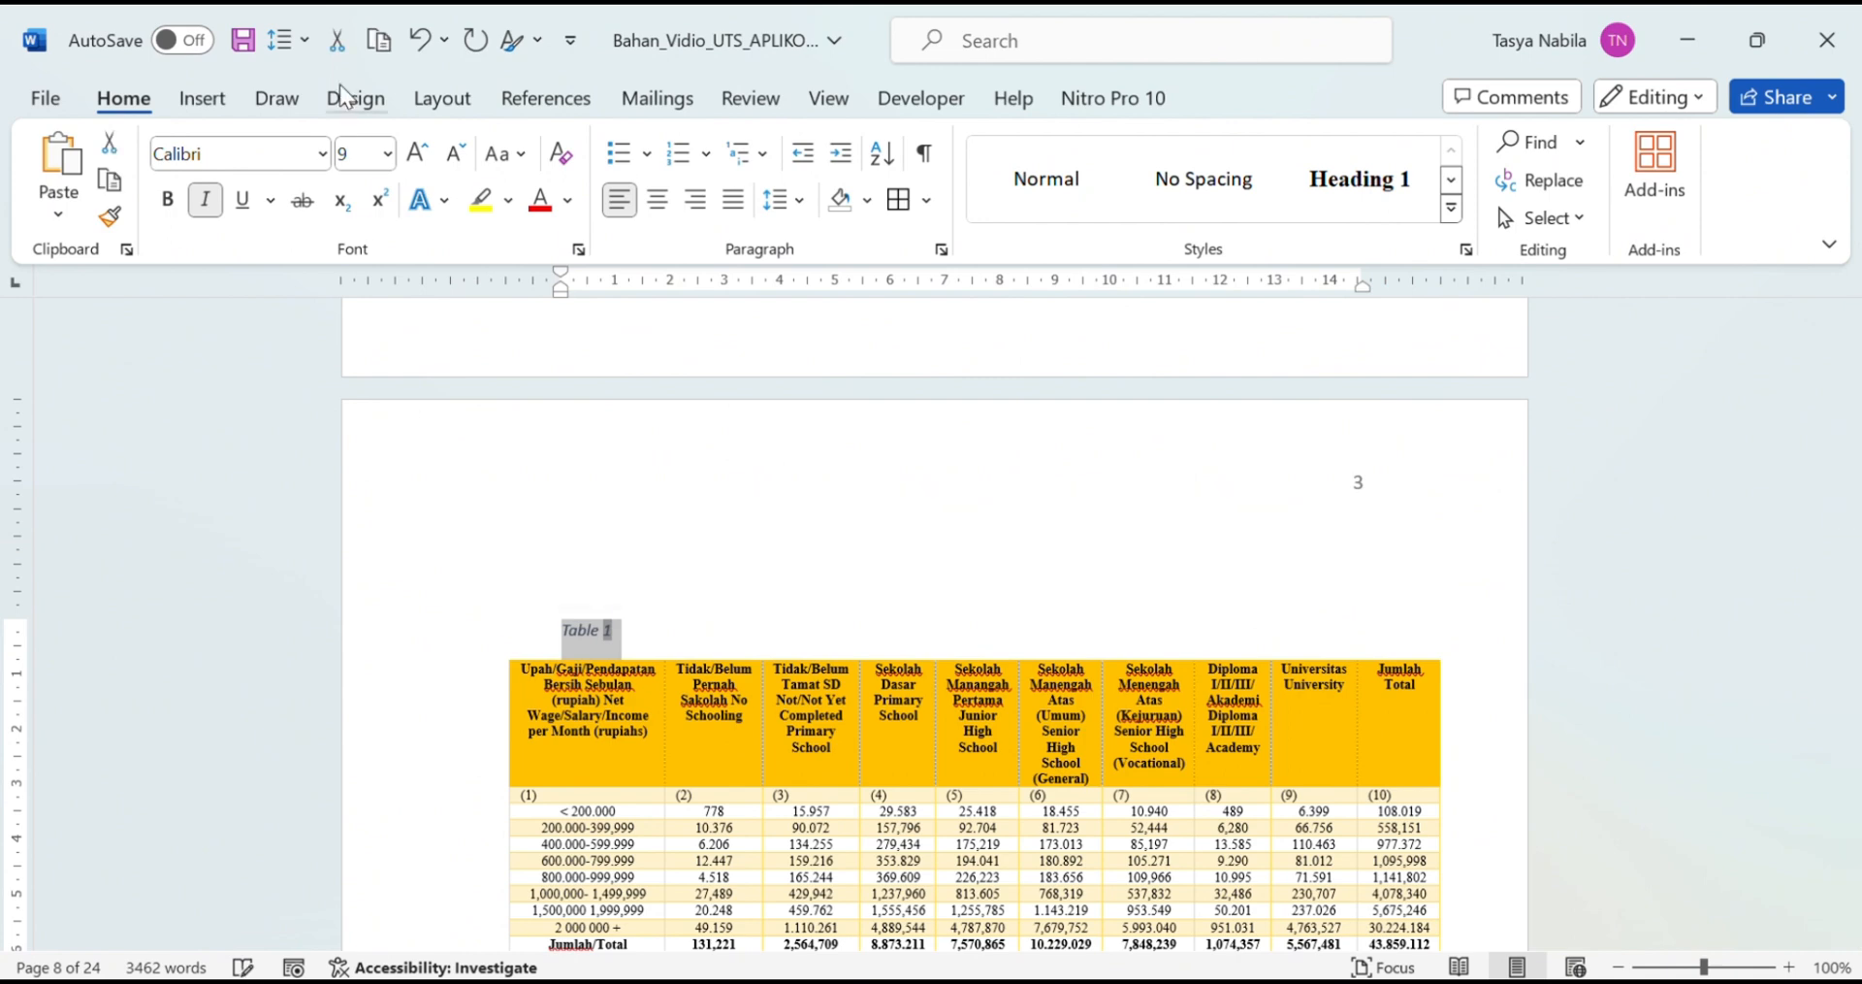
left_click(324, 159)
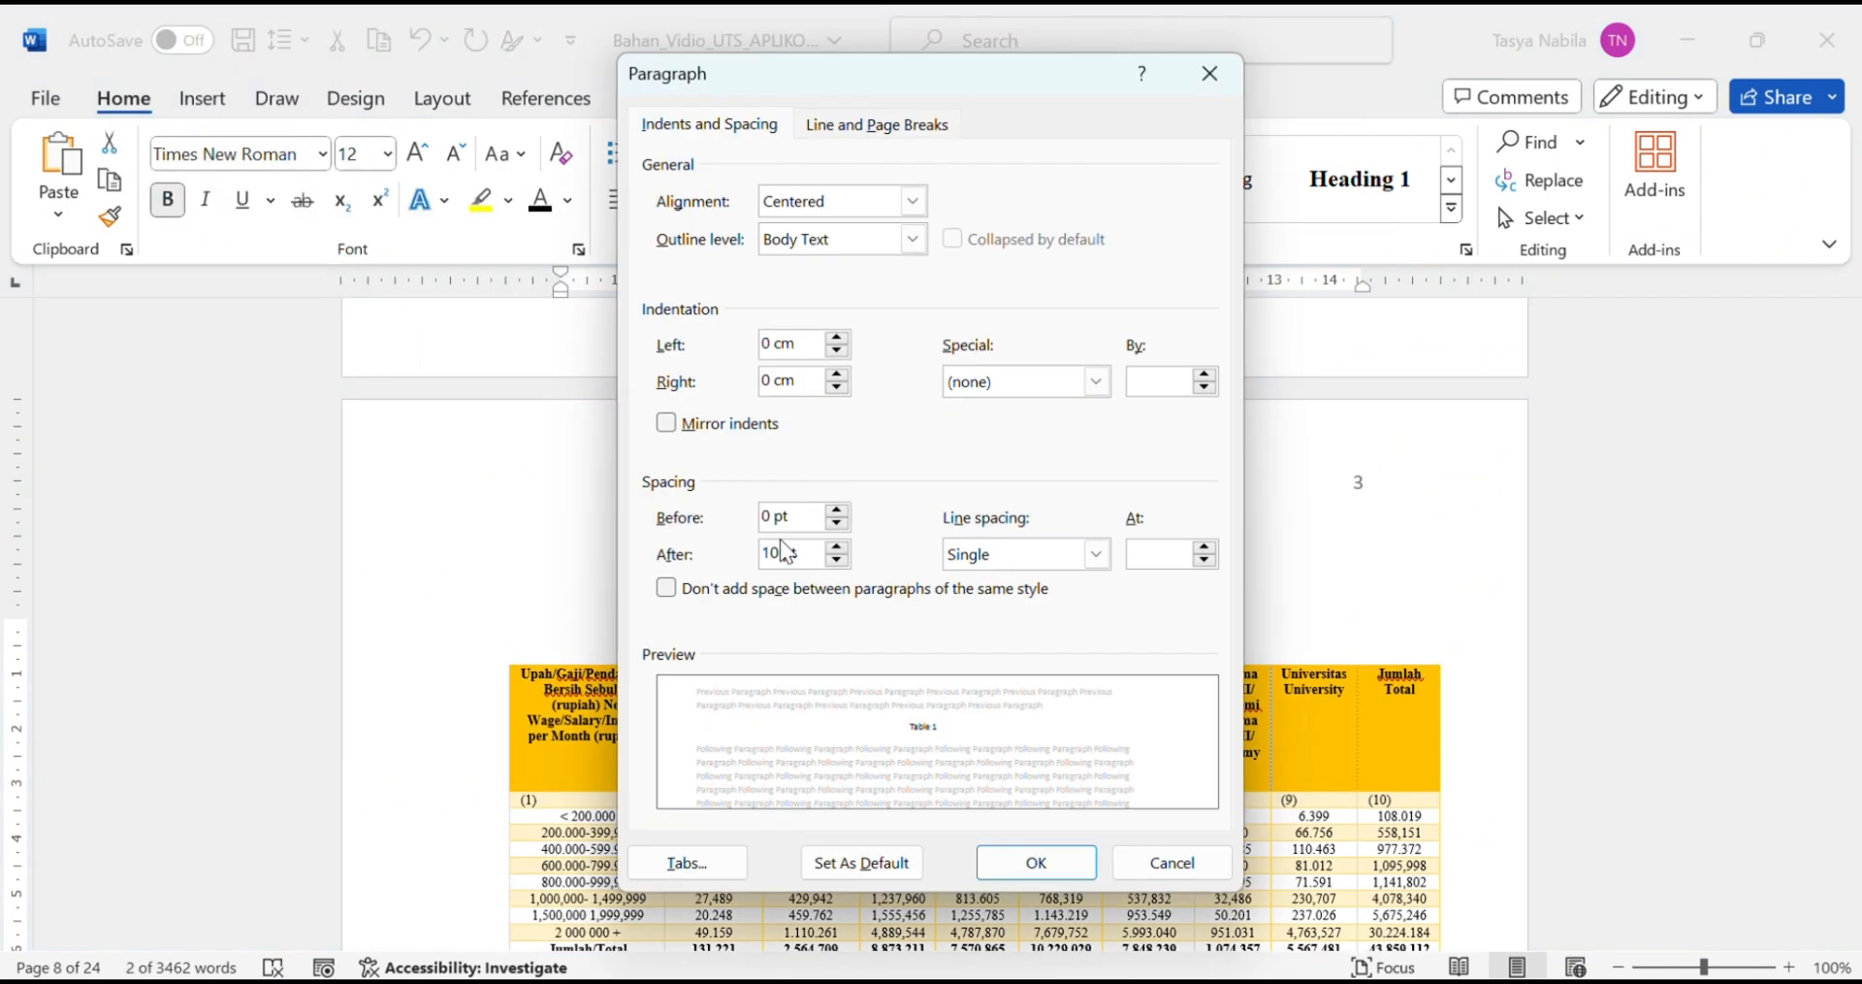
key("Return")
Step: Complete the caption to read 'Table 1. Pendidikan Tinggi yang ditamatkan'
type(".")
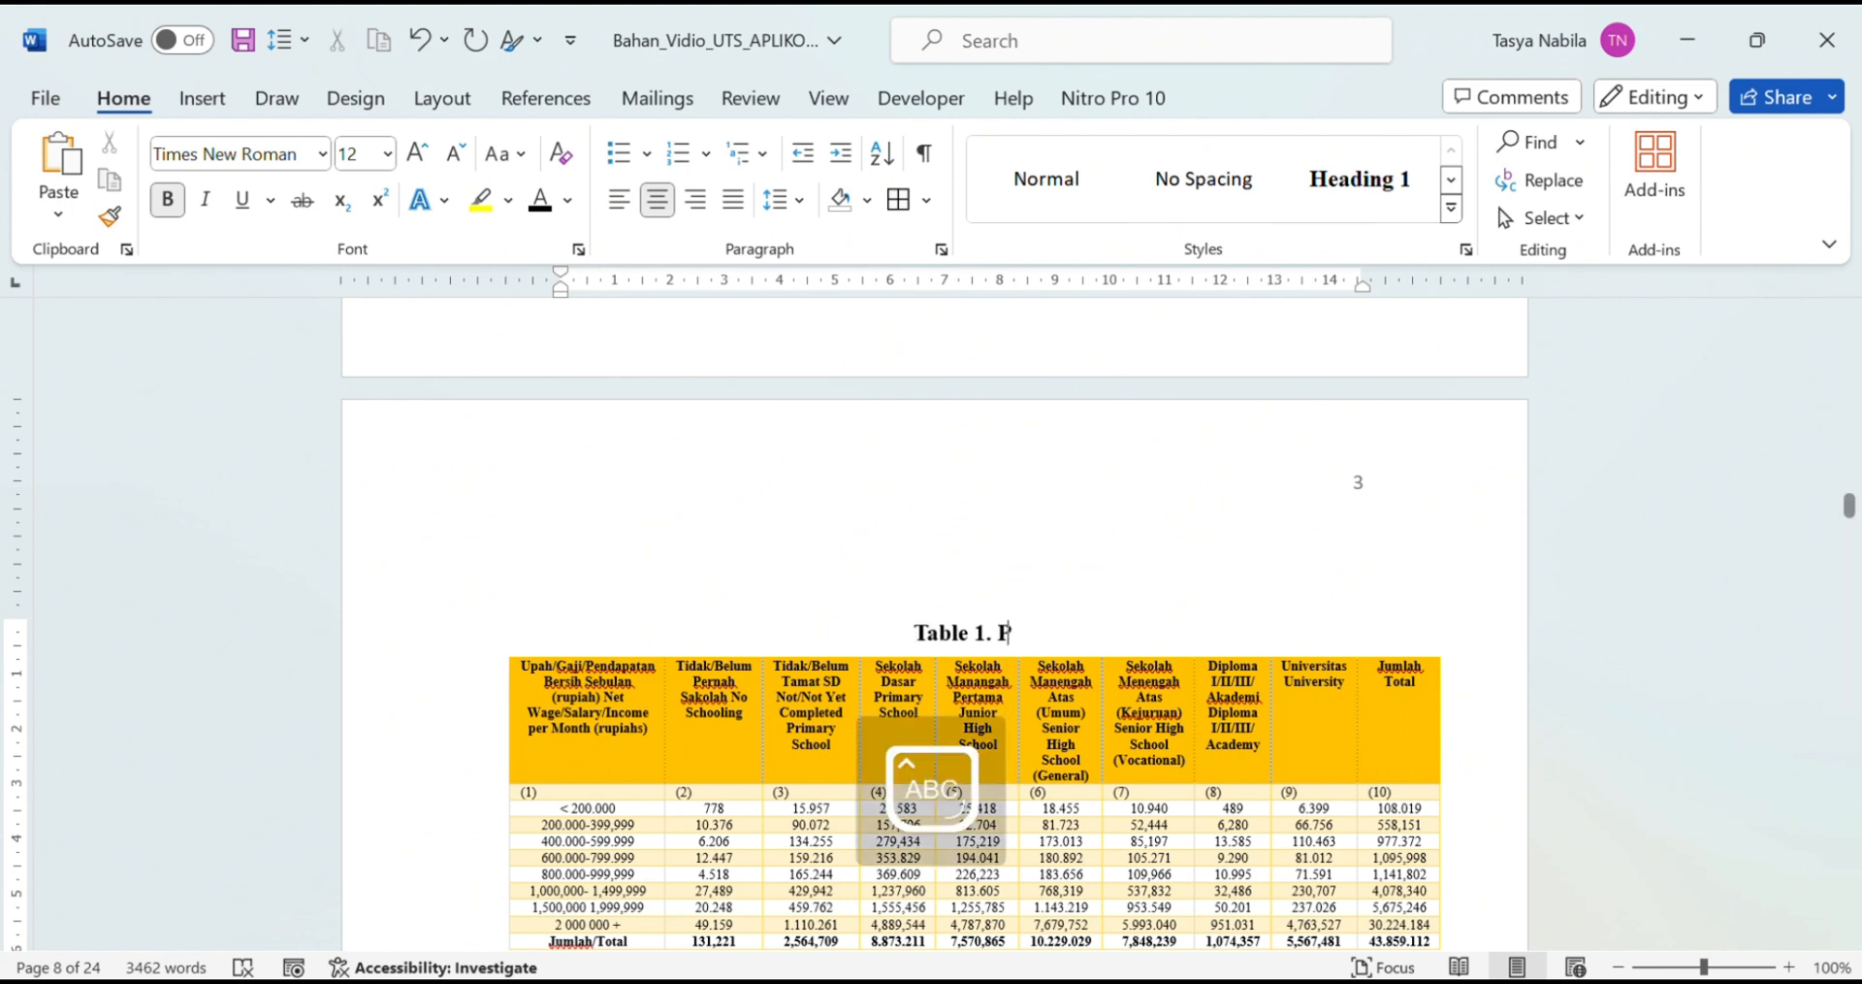
type(" Pendidikan ")
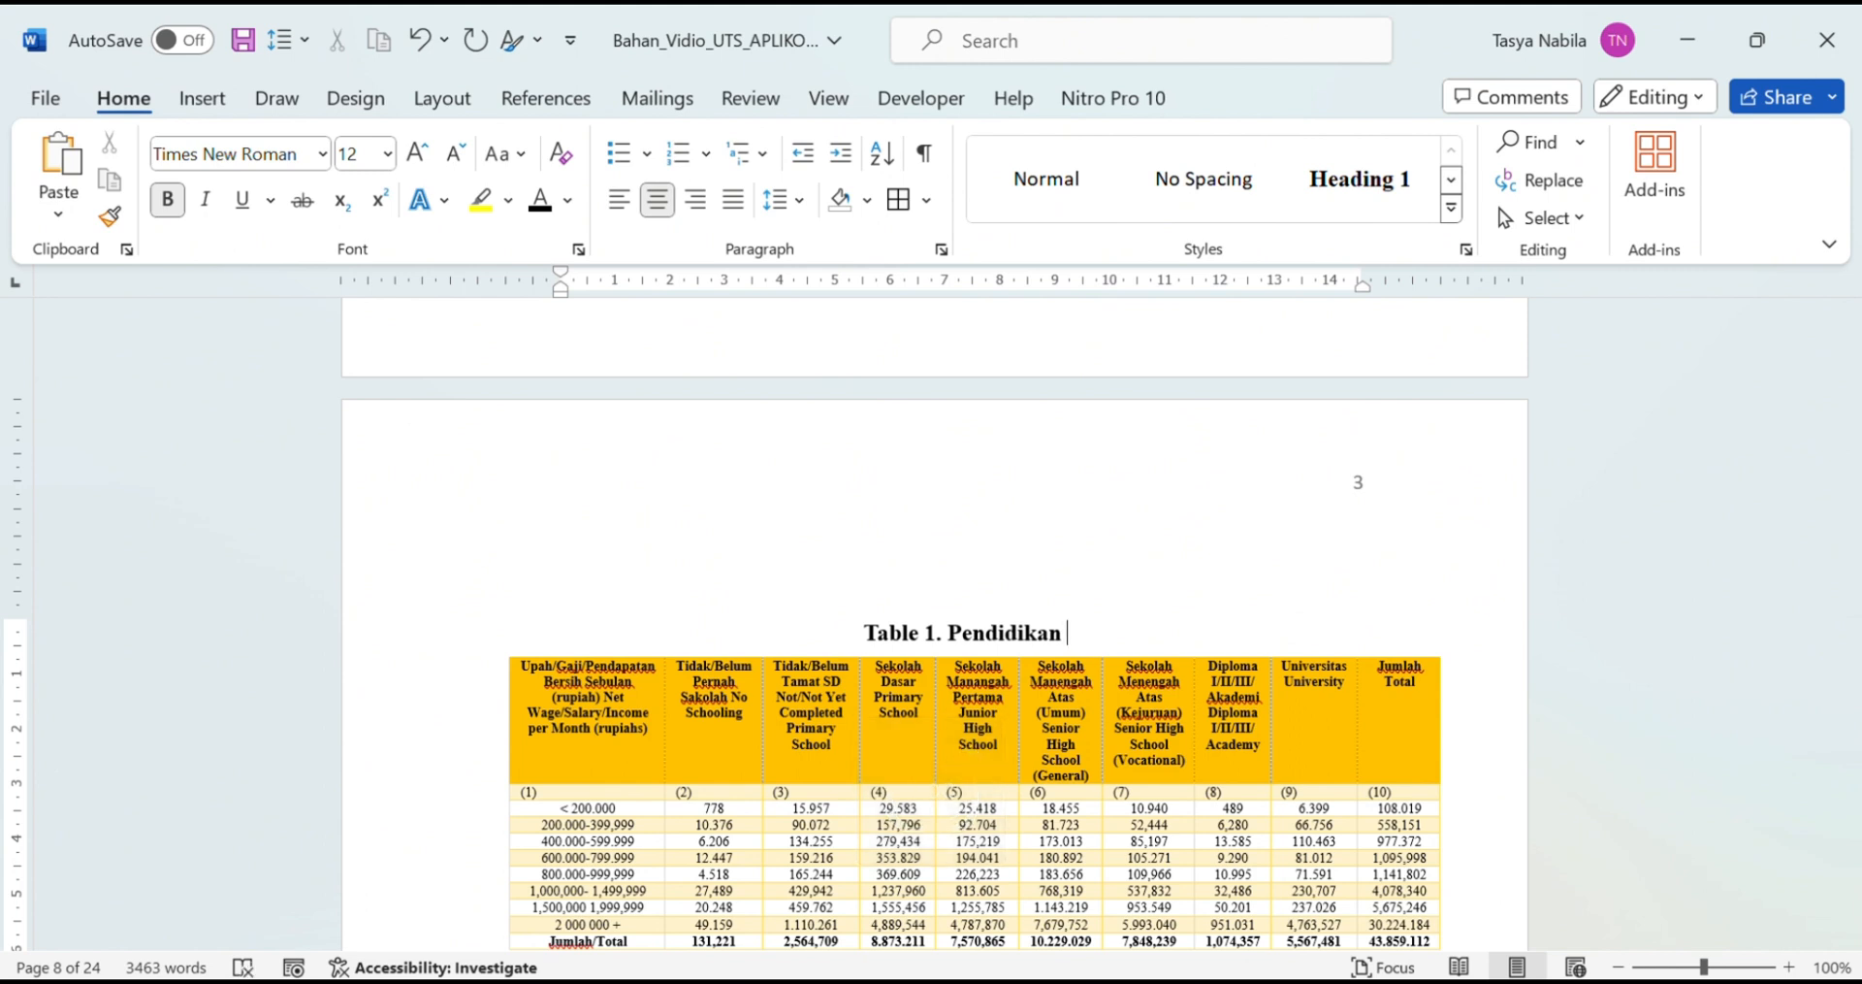
type("ti")
key("BackSpace")
key("BackSpace")
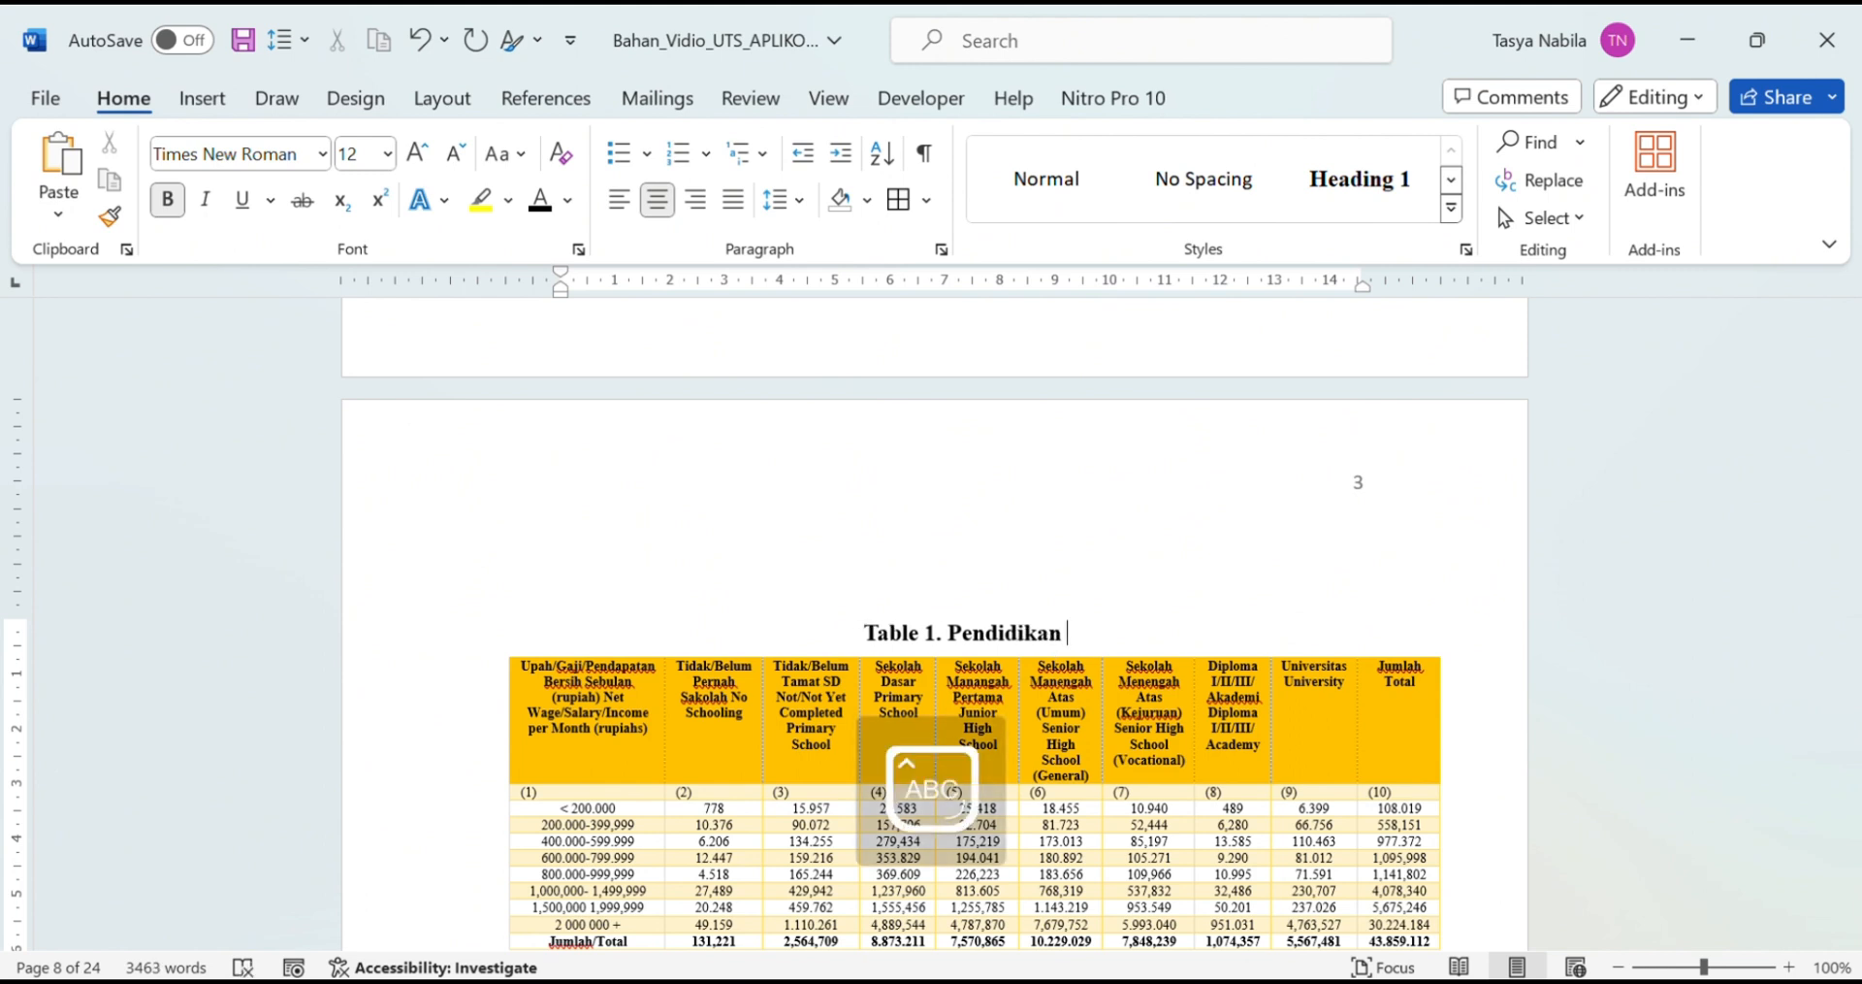
type("T")
key("BackSpace")
key("BackSpace")
key("BackSpace")
key("BackSpace")
key("BackSpace")
key("BackSpace")
key("BackSpace")
key("BackSpace")
key("BackSpace")
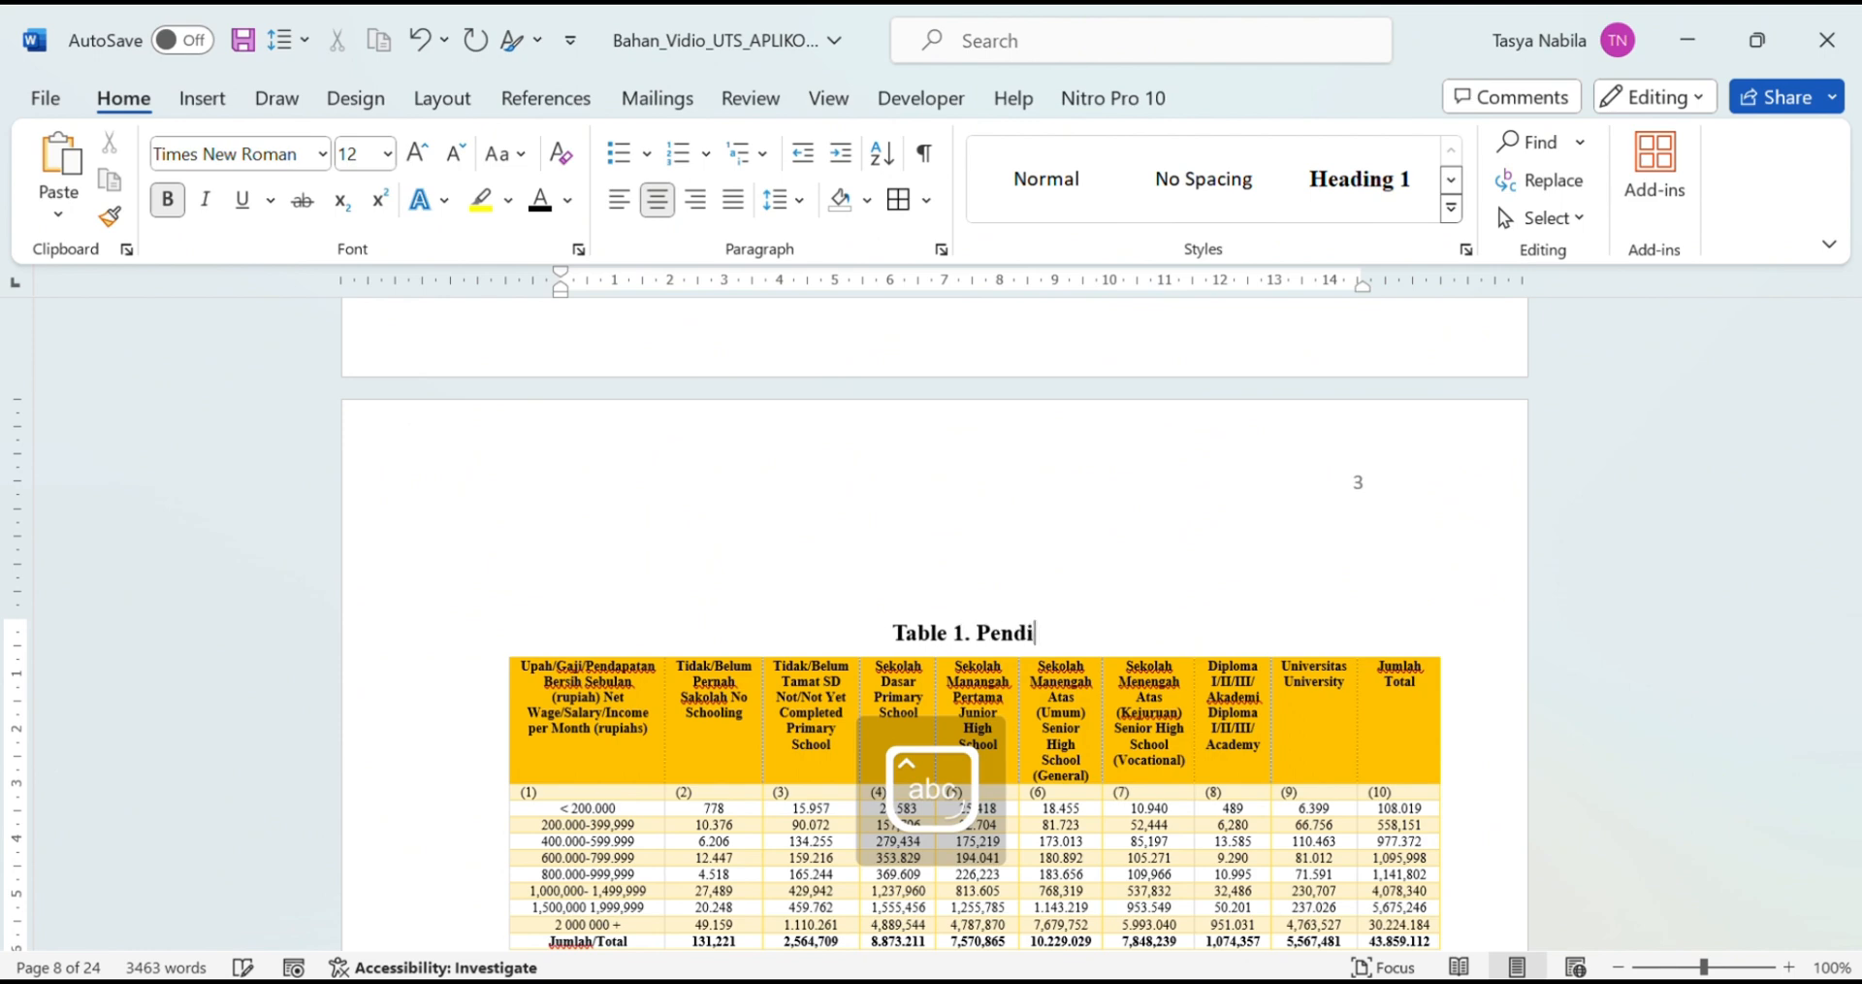
type("didikan")
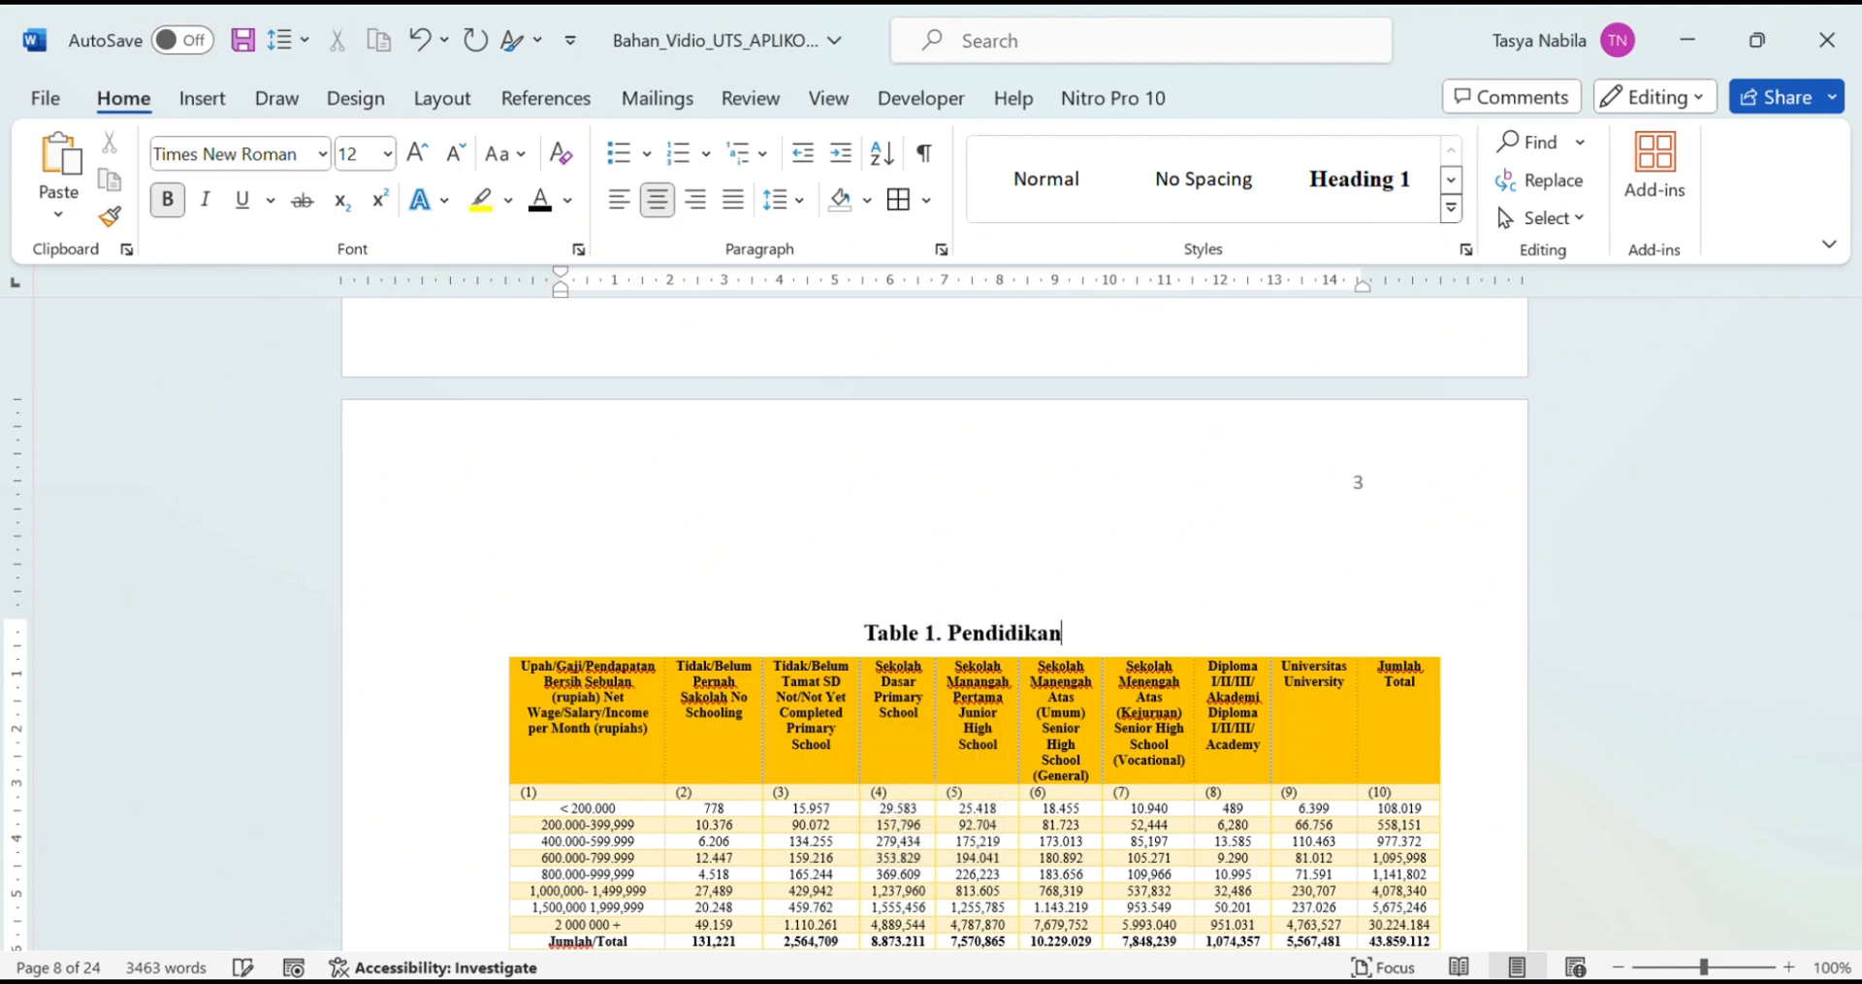
type(" Tinggi ")
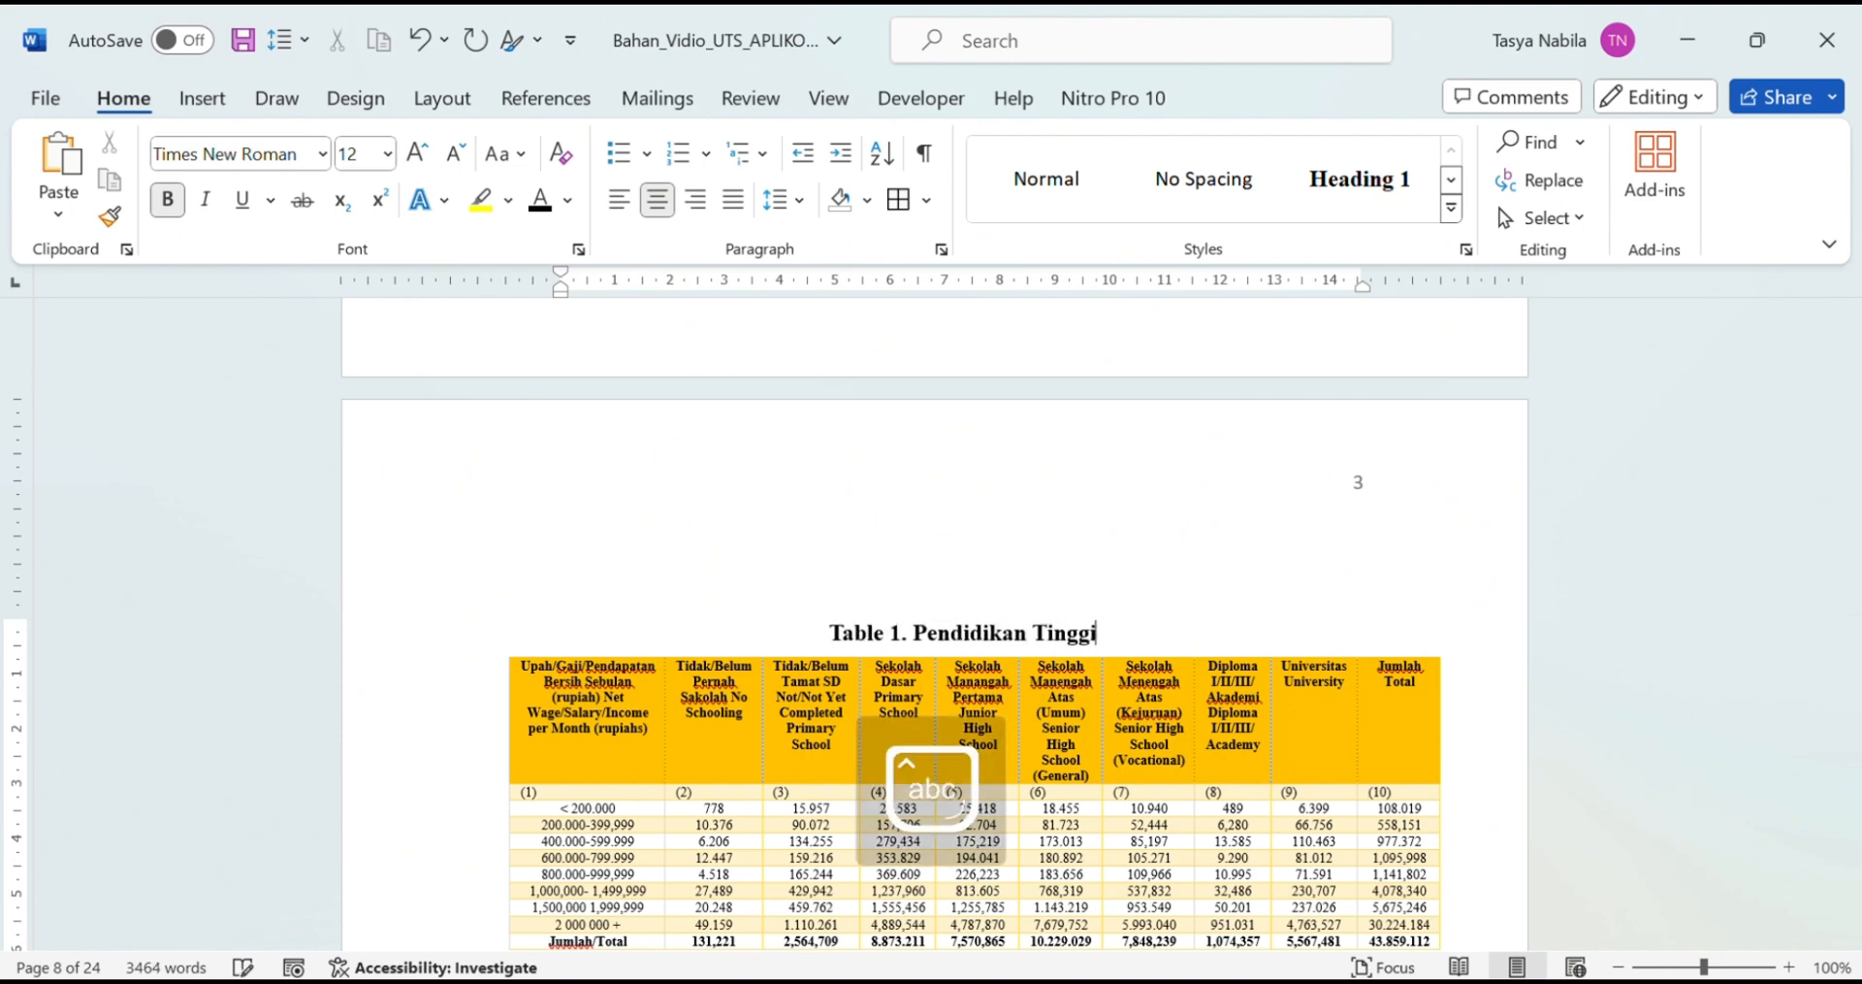
type("yang ")
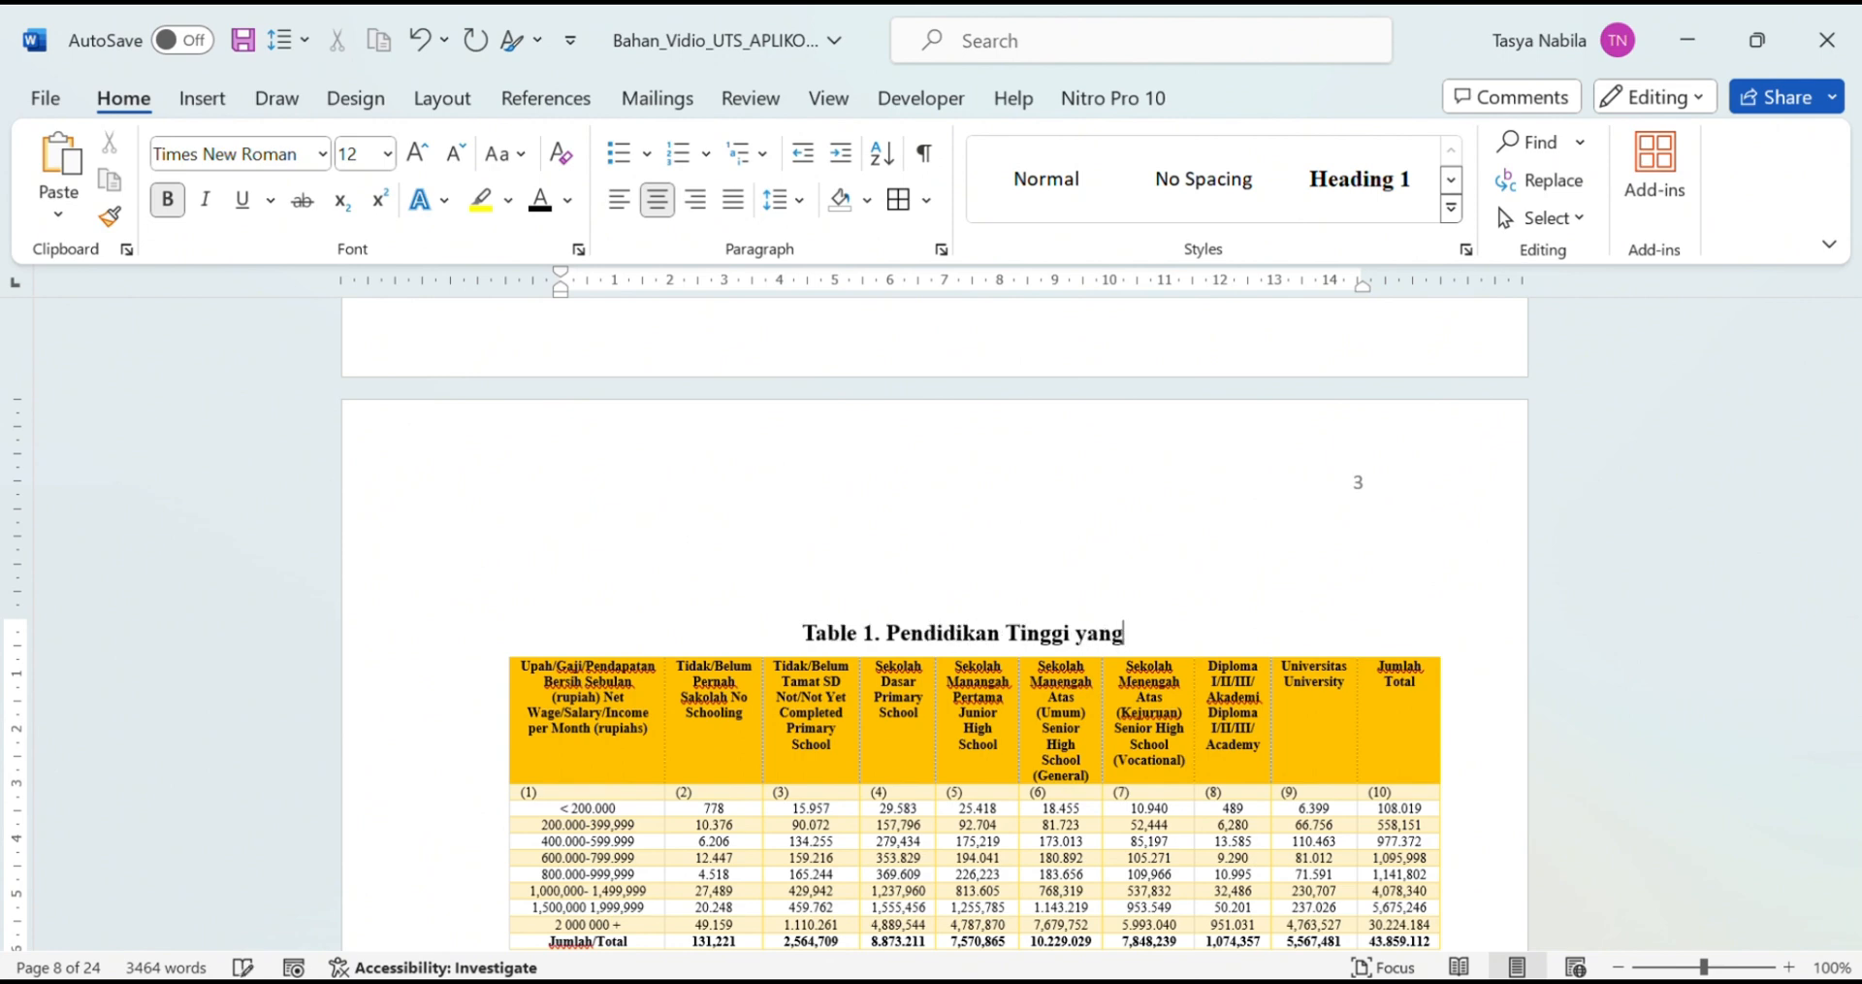
type("ditamatkan")
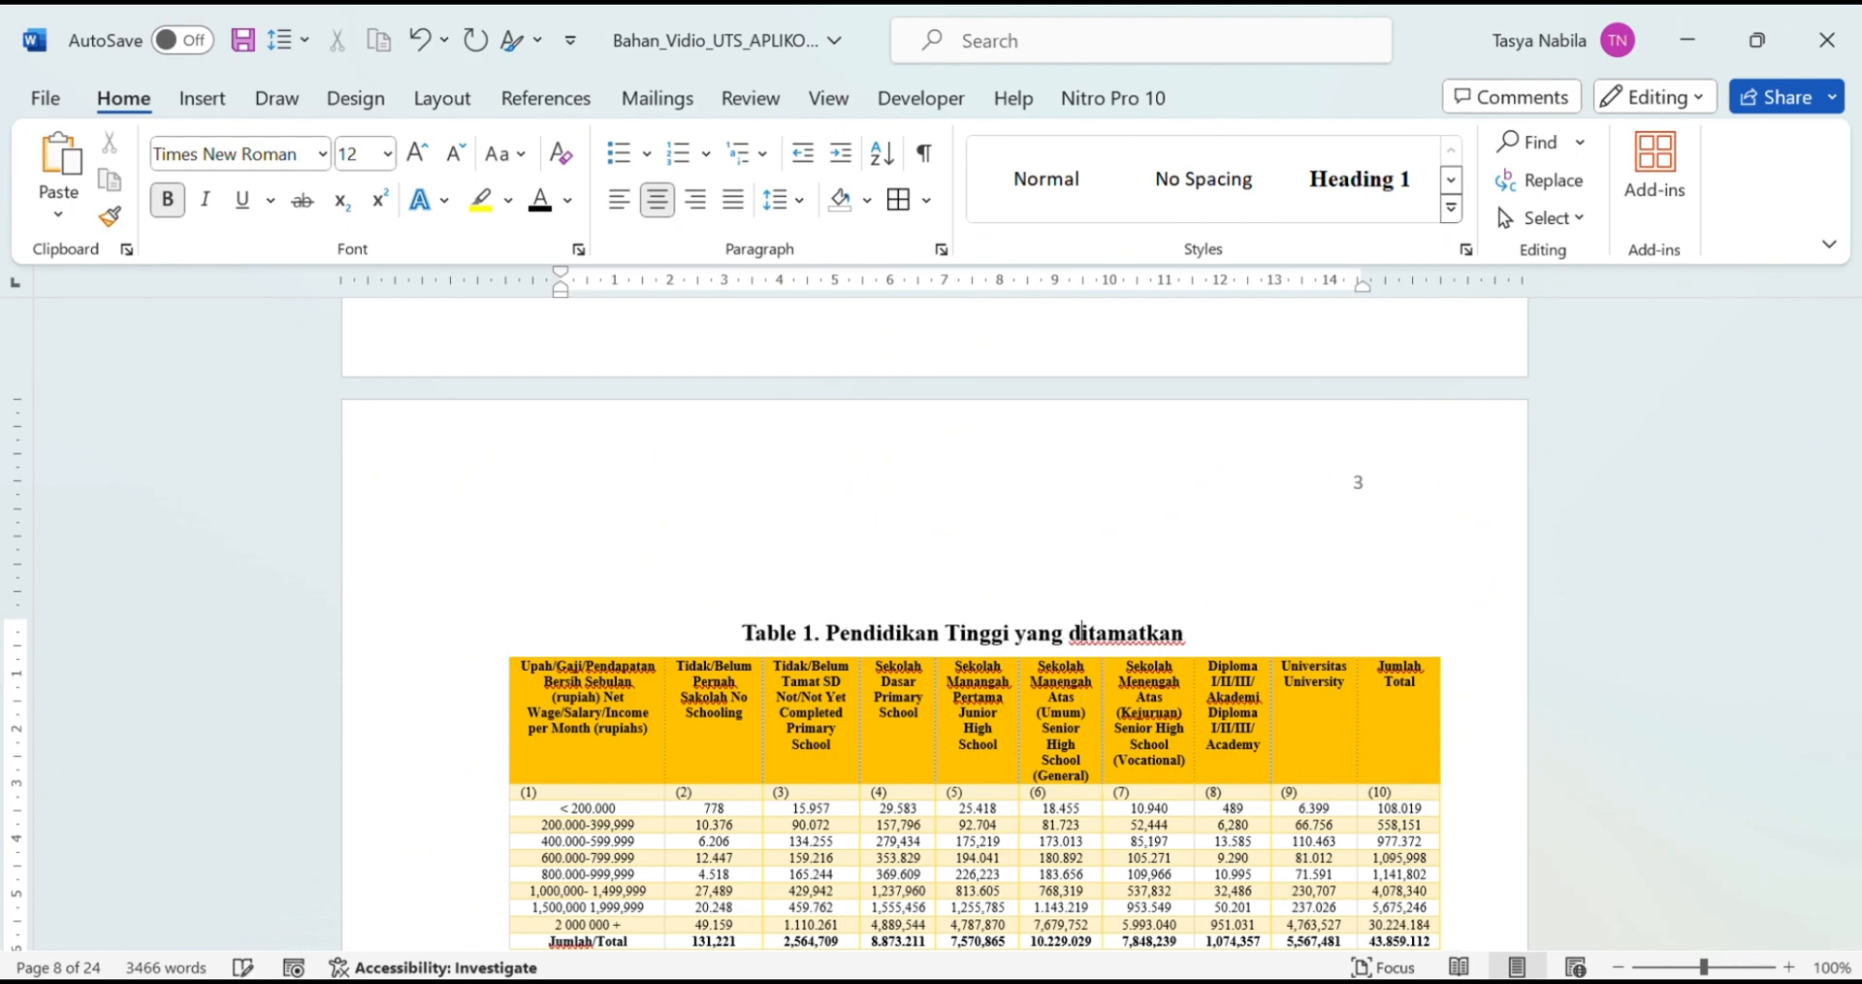
scroll(1241, 561, "down", 2)
scroll(1240, 560, "down", 12)
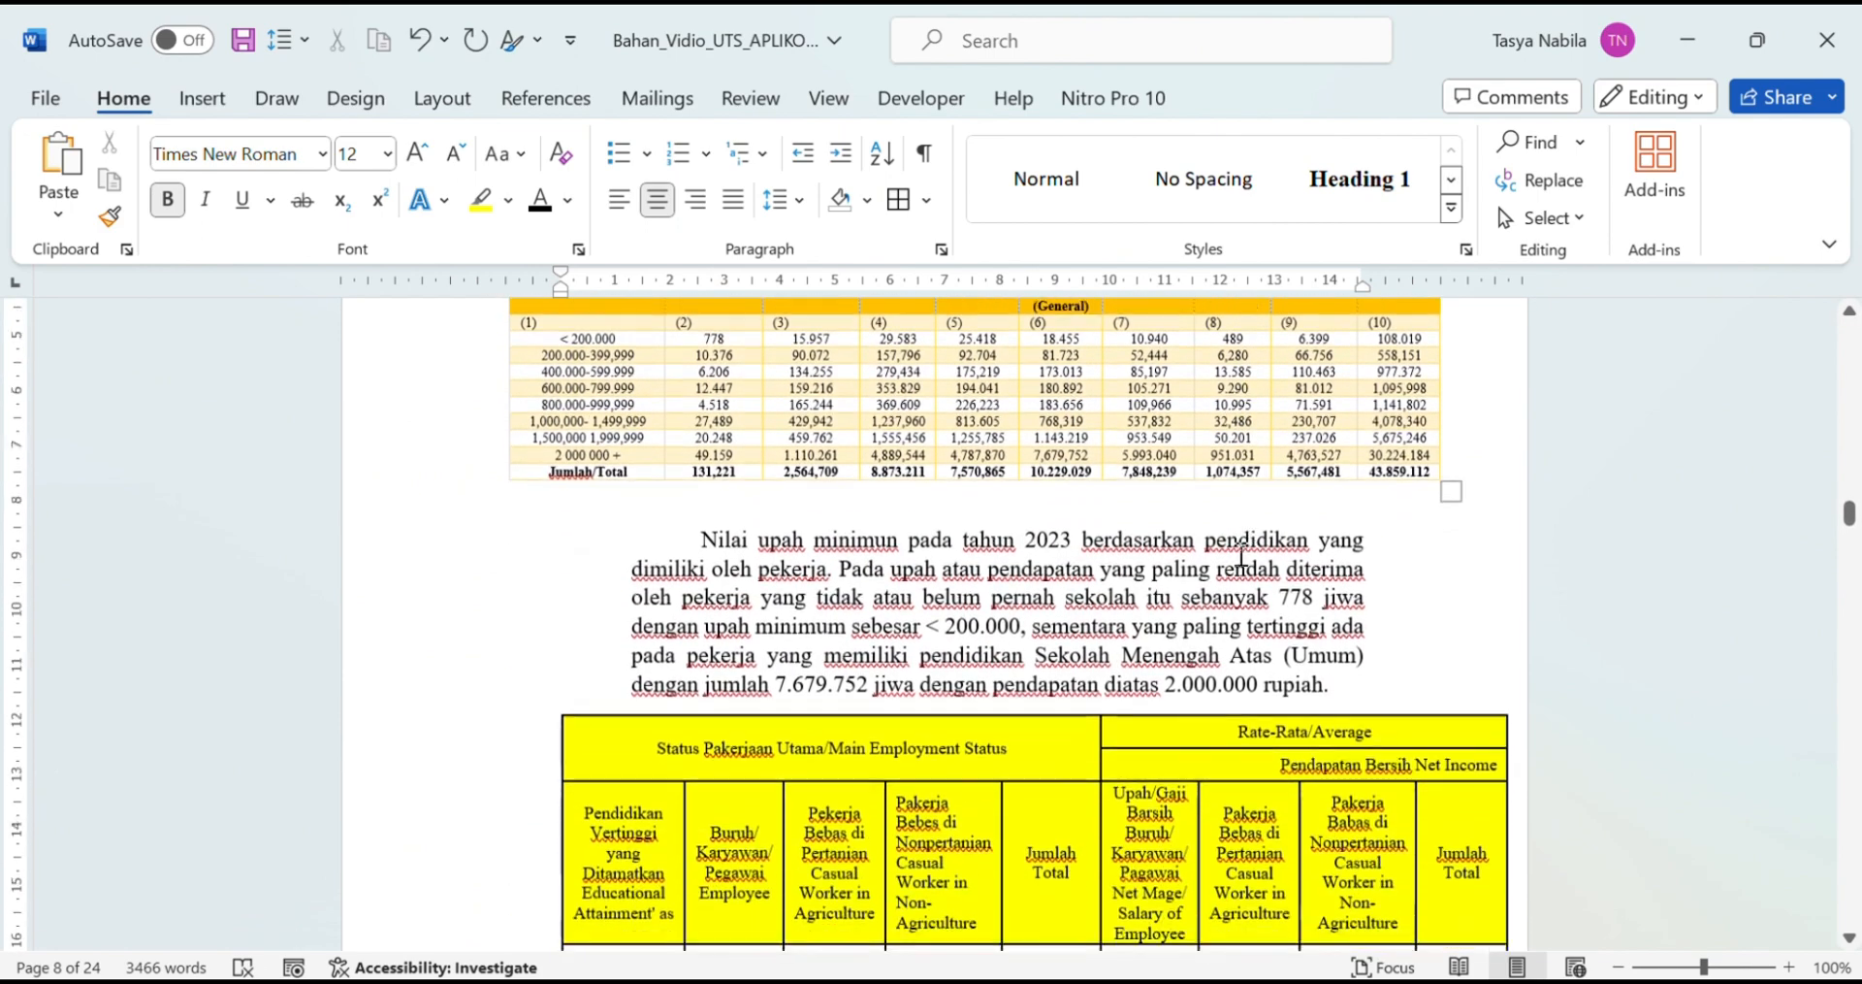
scroll(1093, 740, "up", 12)
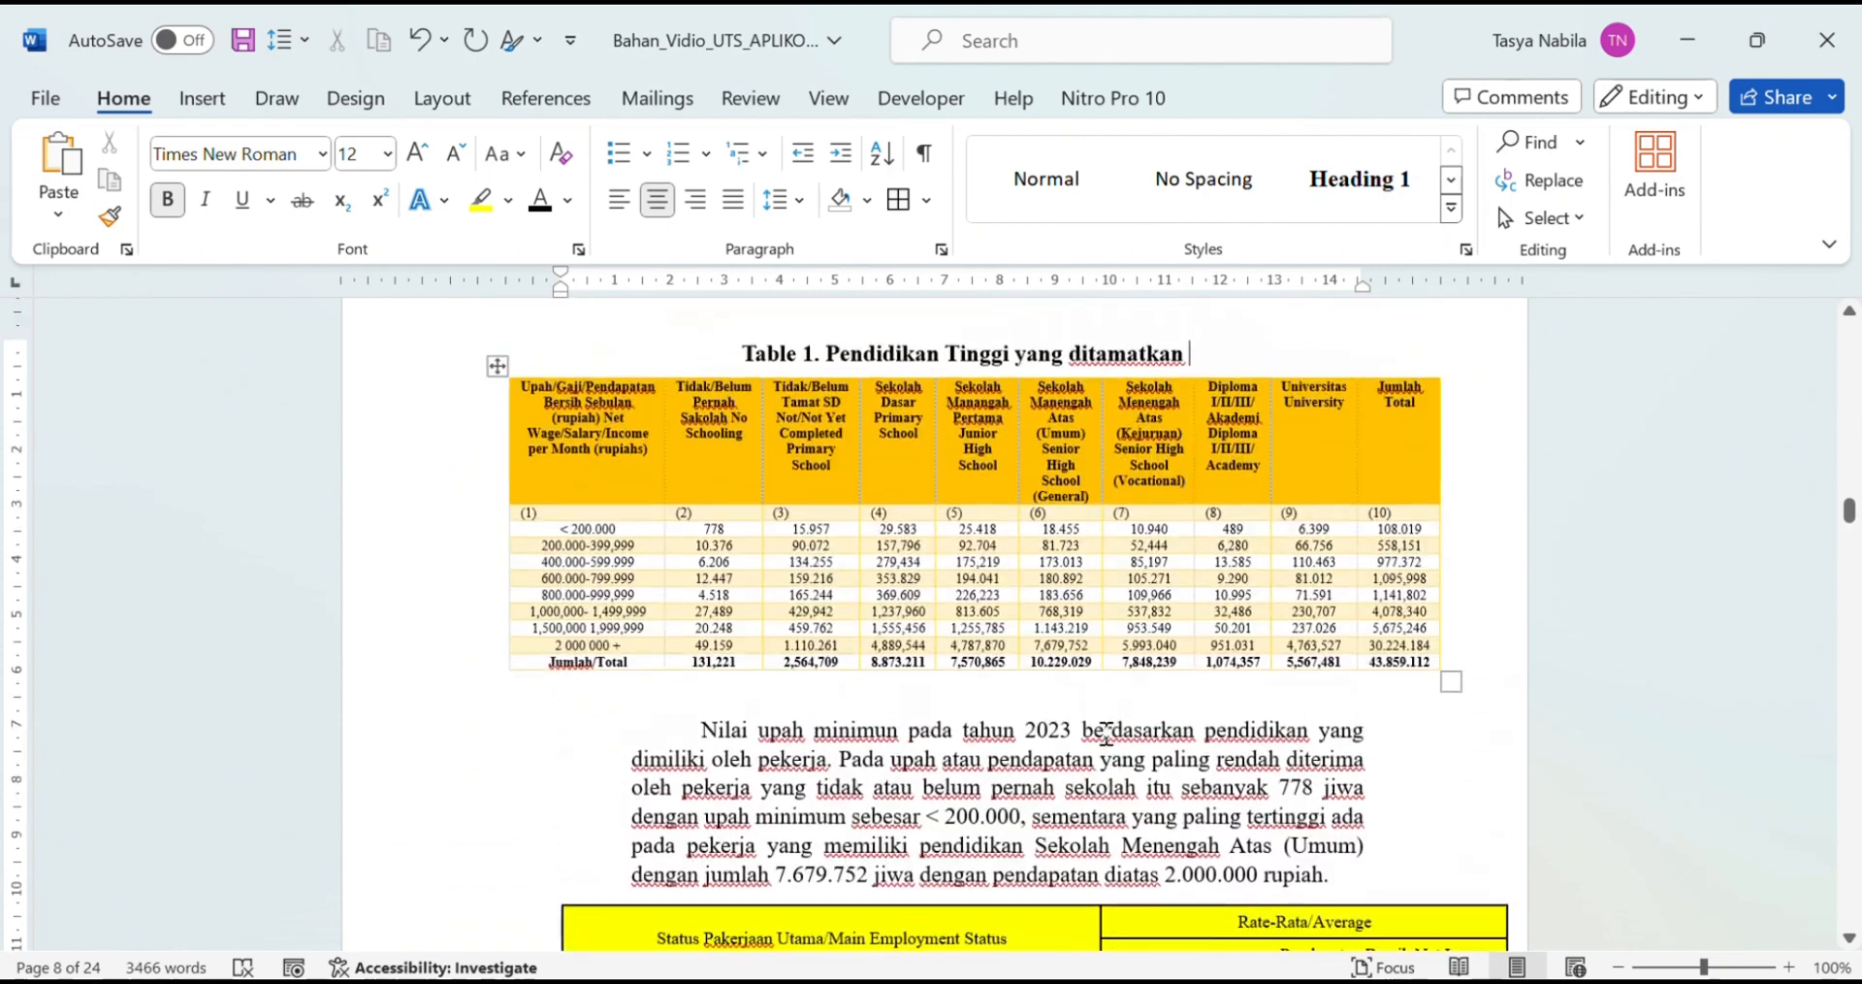
scroll(580, 636, "down", 6)
Step: Insert a Table 2 caption on the yellow employment table
left_click(544, 612)
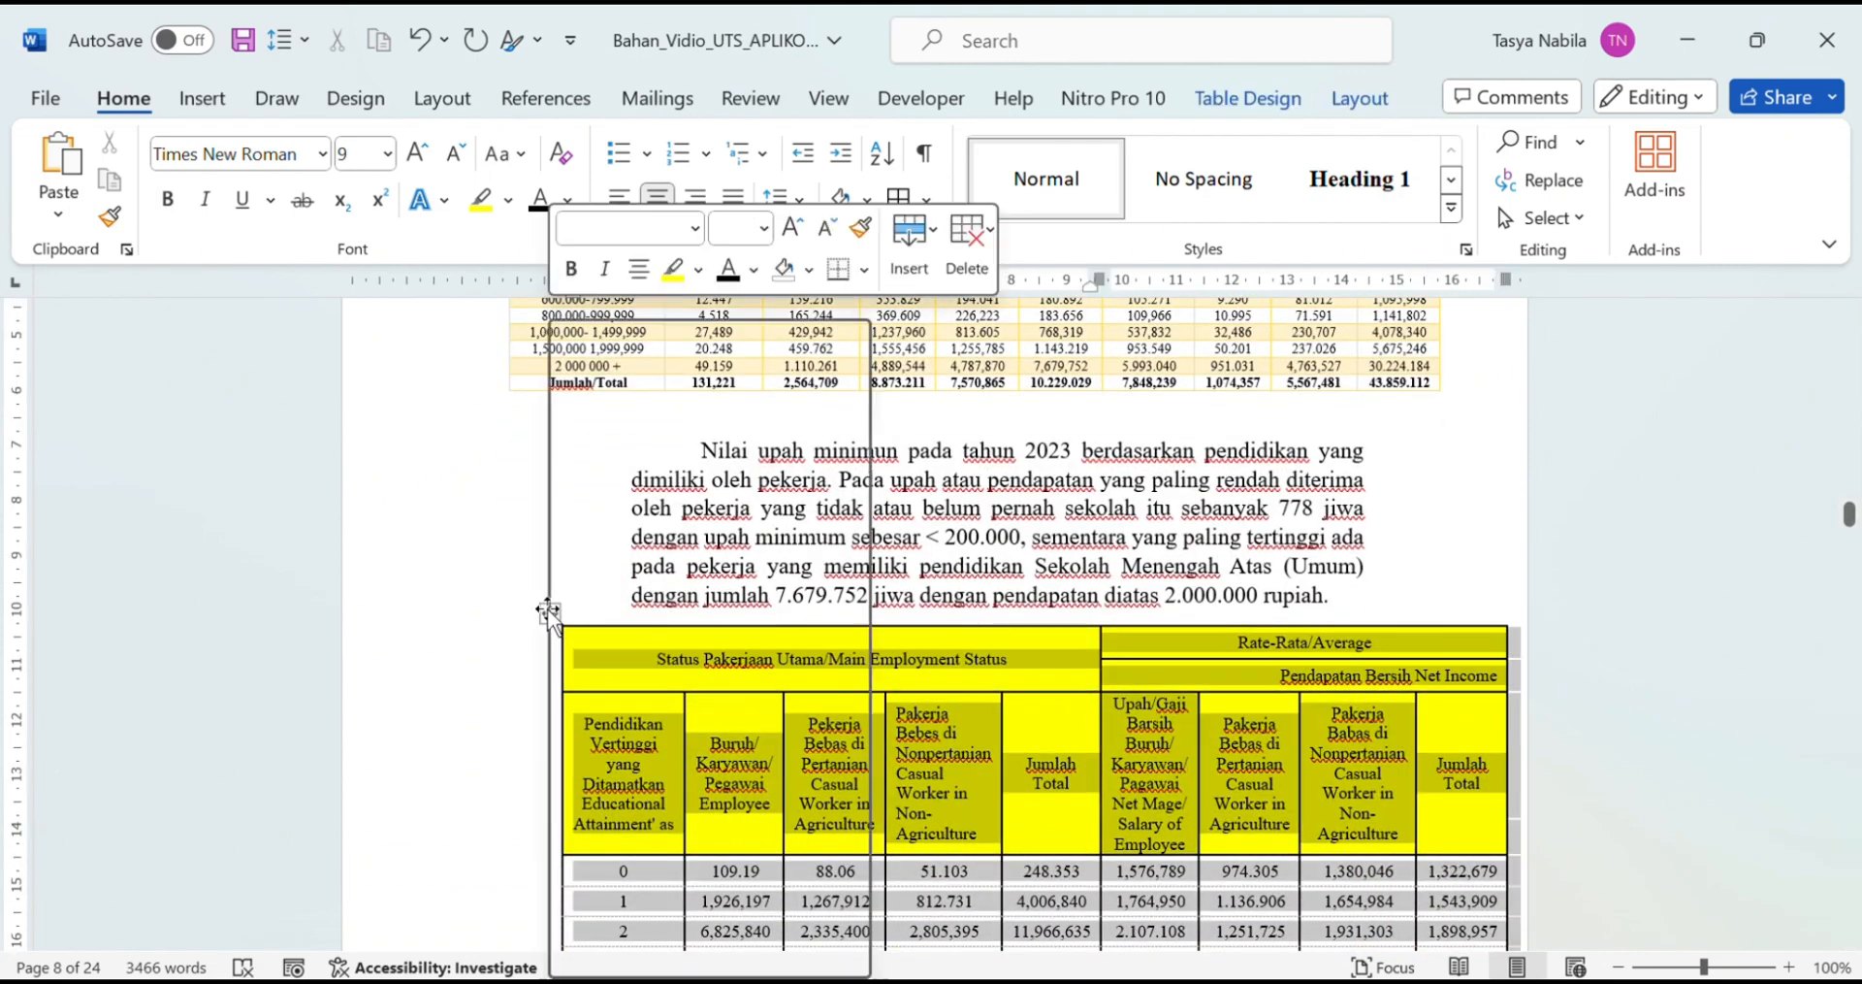
right_click(544, 612)
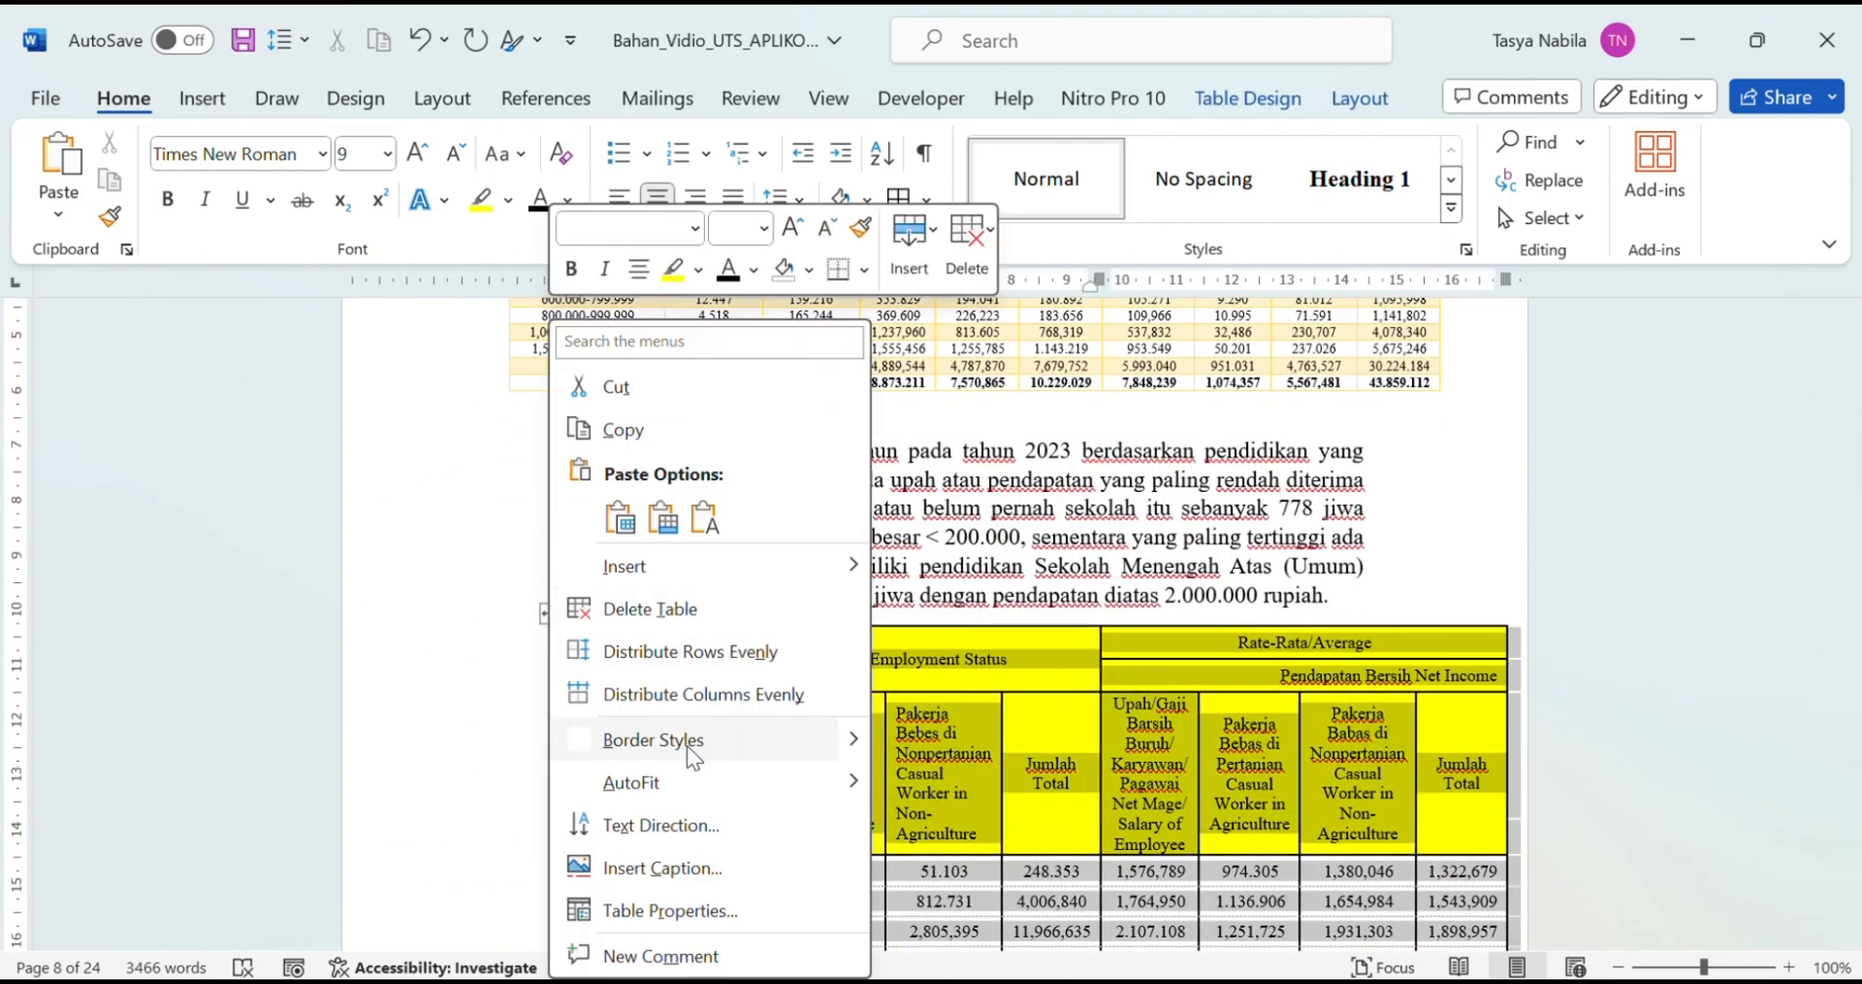
left_click(674, 870)
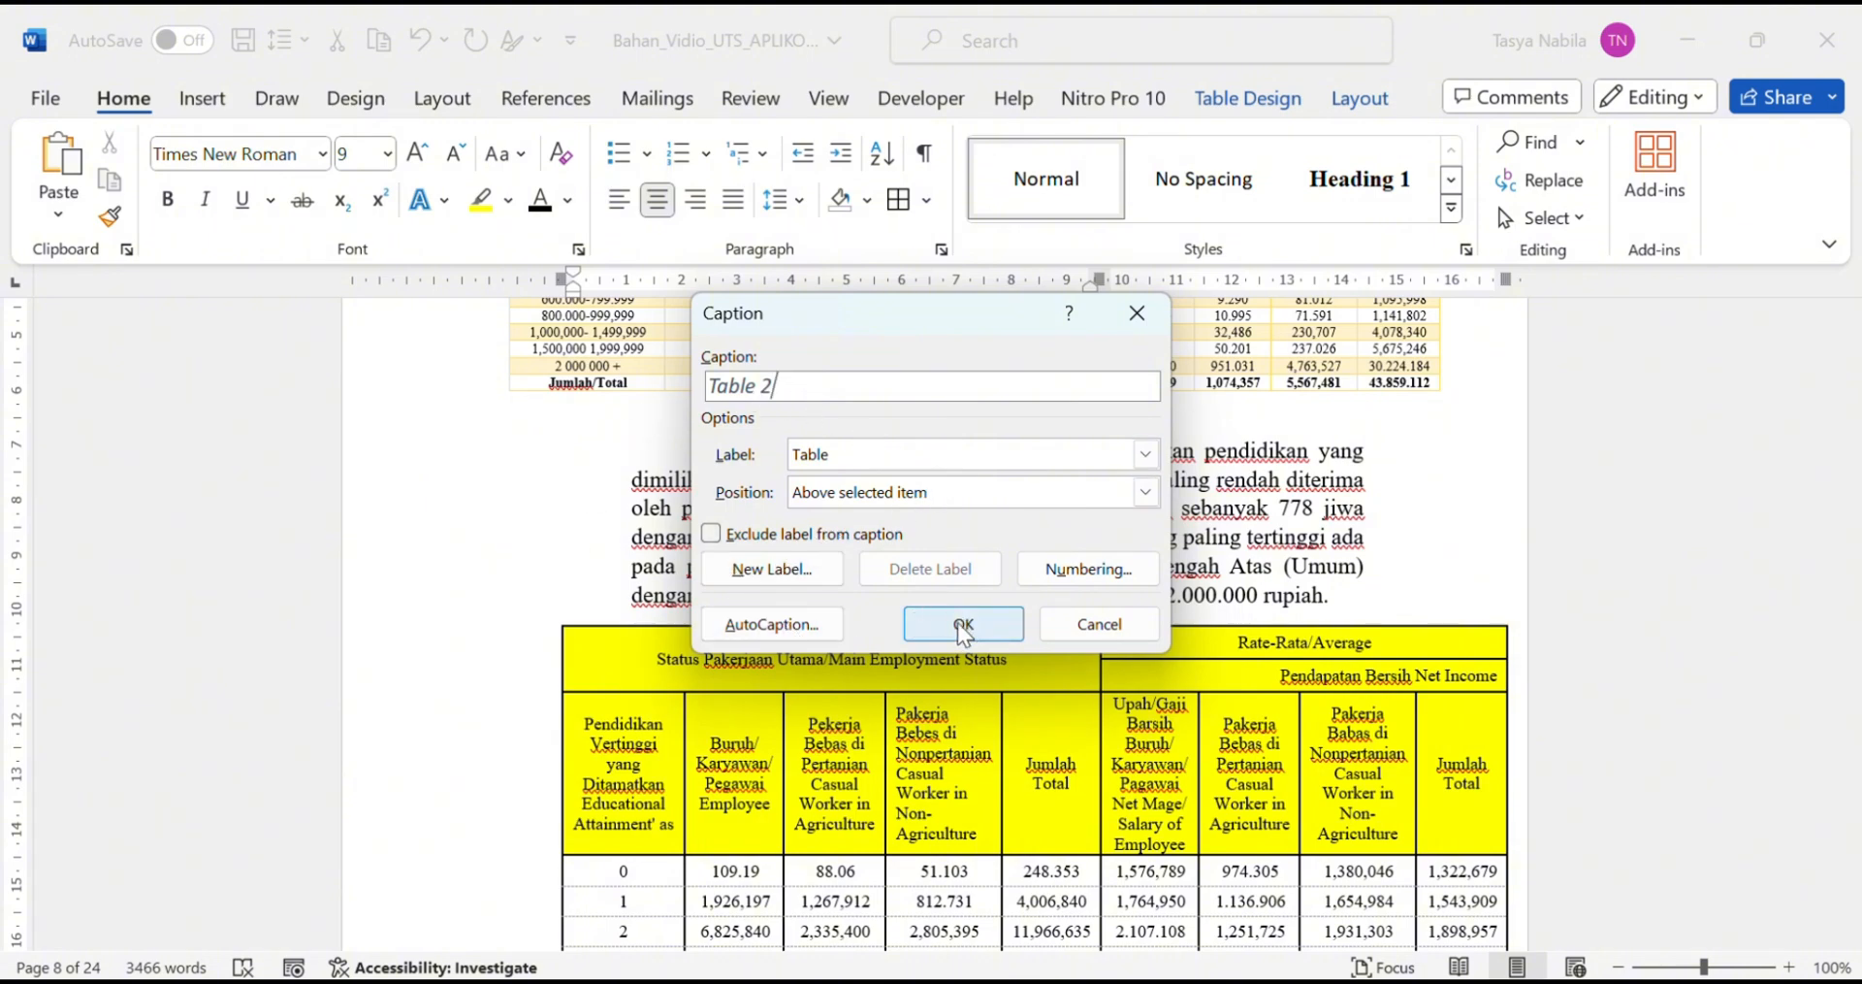
left_click(962, 634)
Step: Restyle the Table 2 caption as black, bold, non-italic 12-pt Times New Roman
triple_click(609, 640)
left_click(323, 154)
type("C")
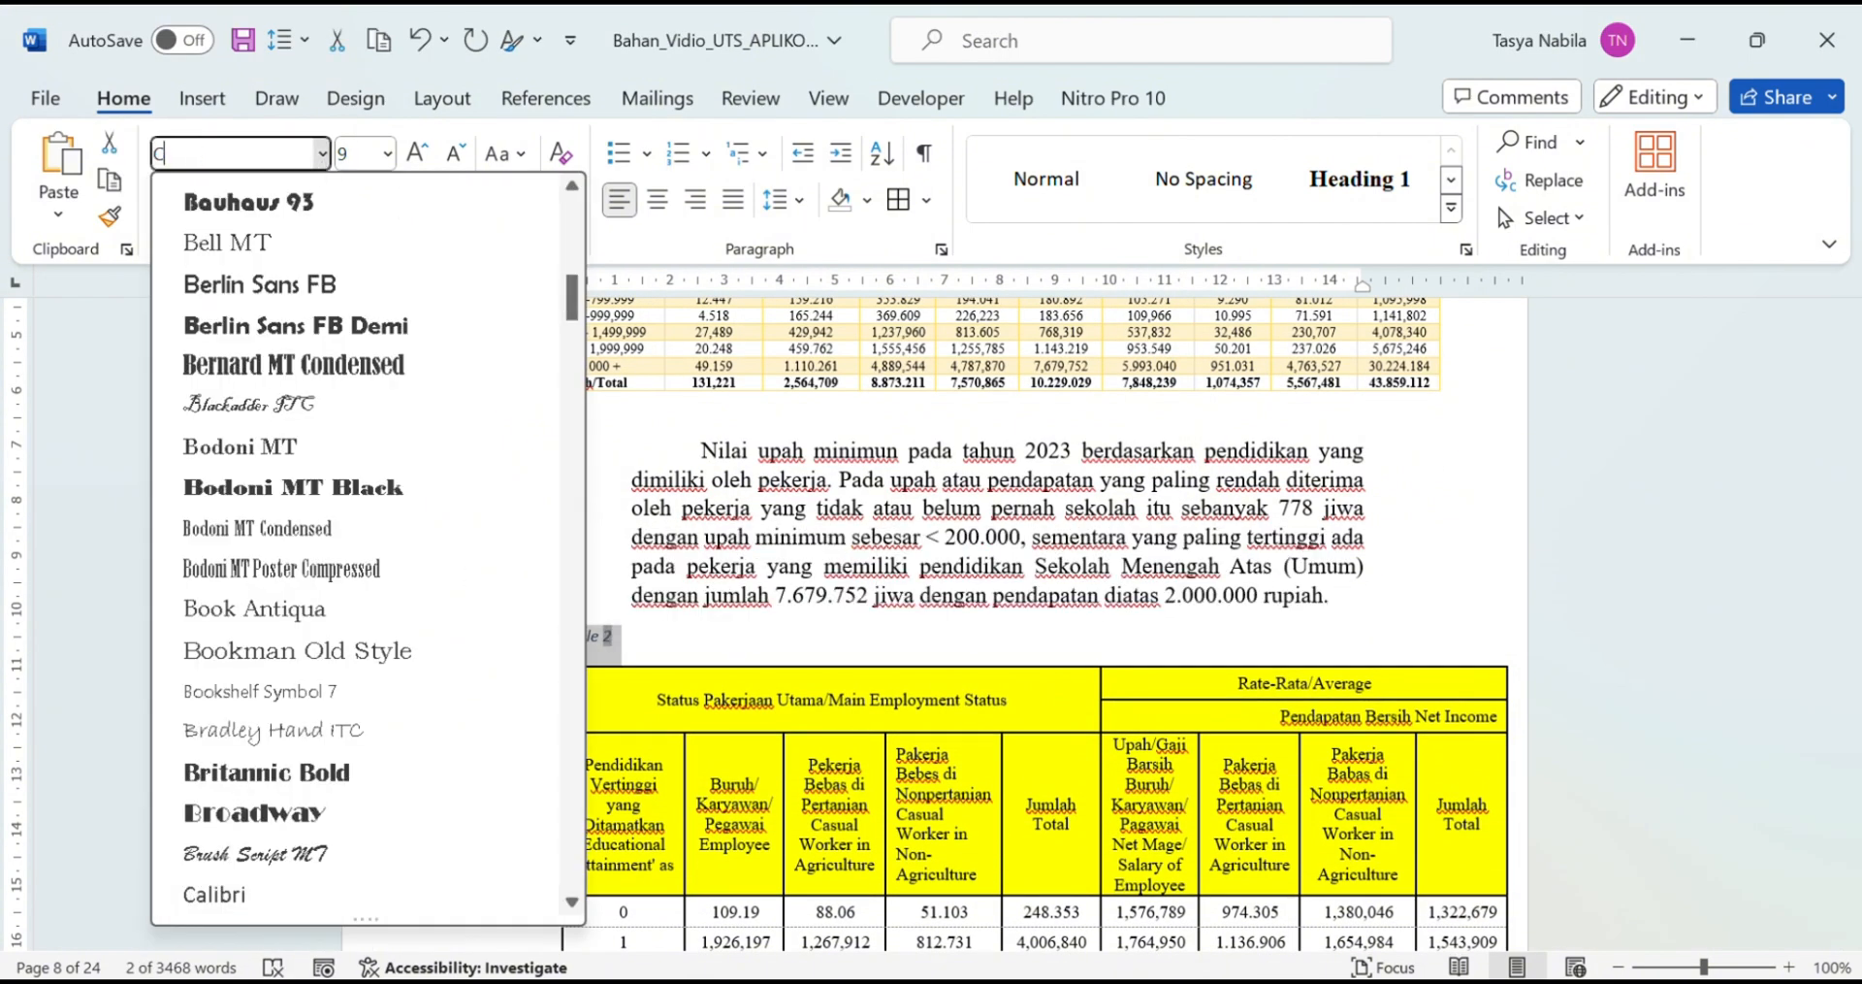
key("BackSpace")
type("R")
left_click(365, 242)
left_click(168, 200)
left_click(388, 154)
left_click(364, 334)
left_click(205, 200)
left_click(540, 201)
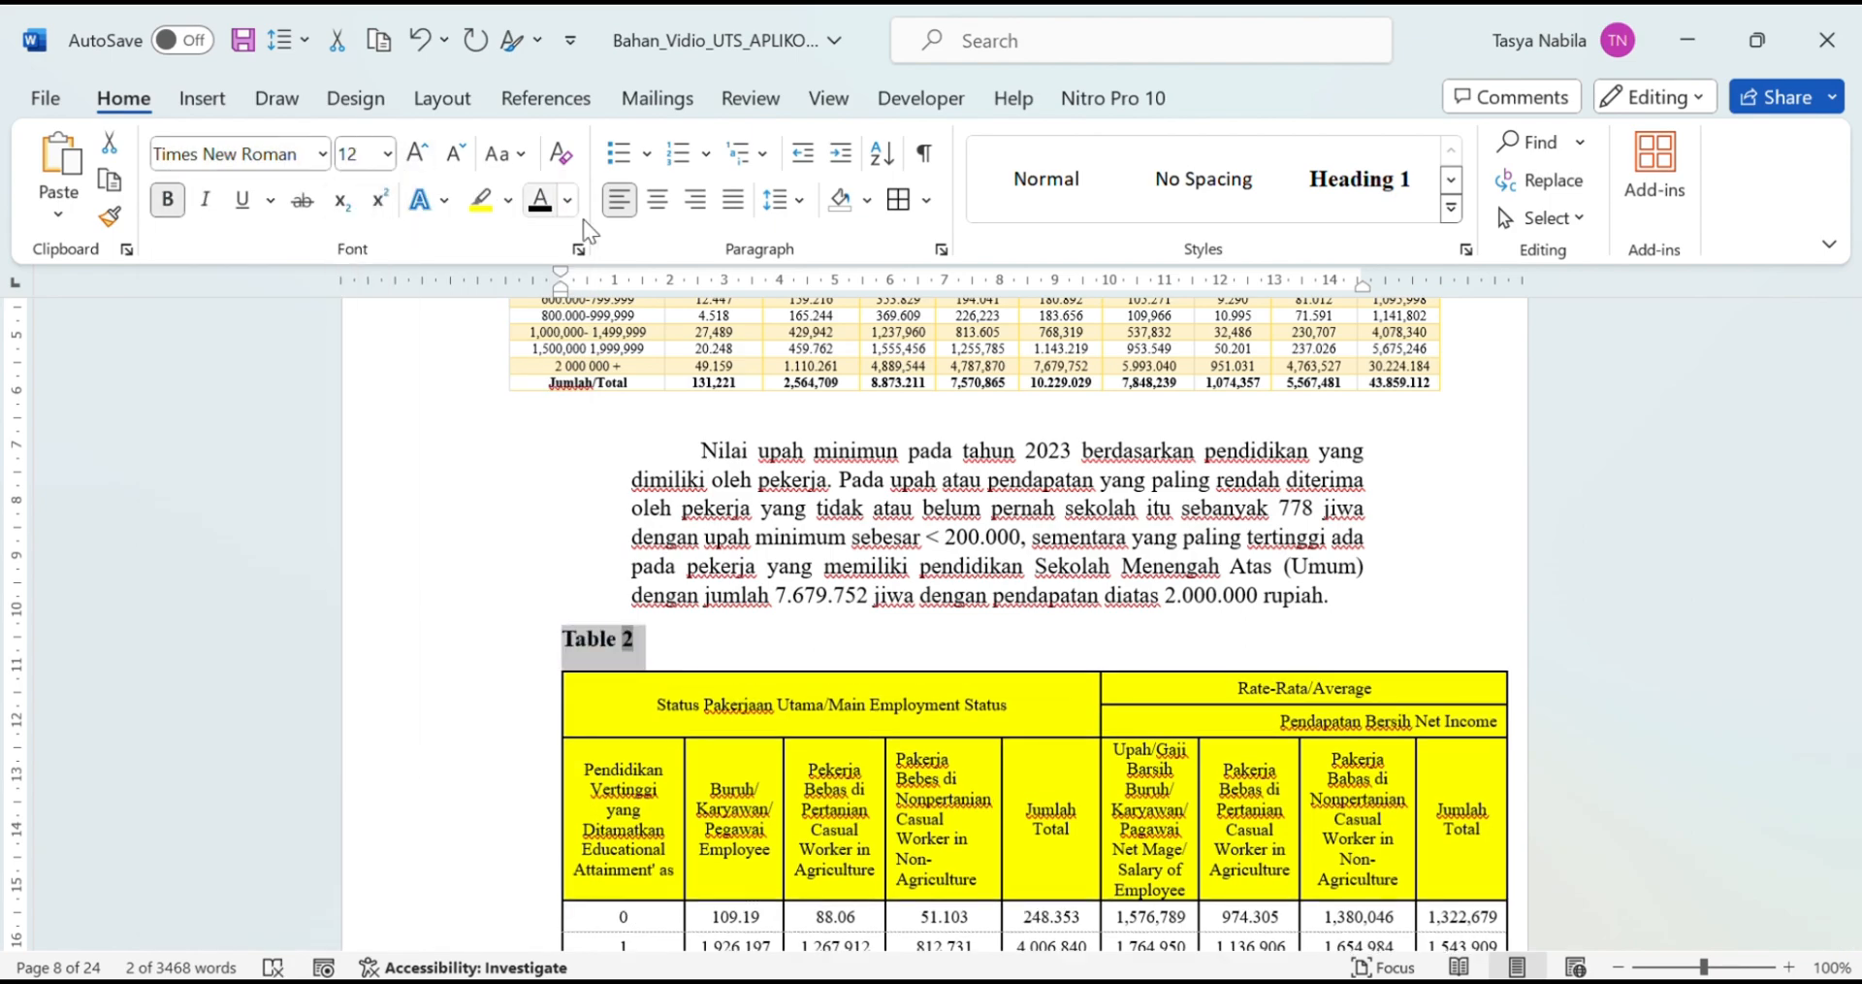
Step: Set the Table 2 caption's spacing after to 6 and centre it
left_click(790, 202)
left_click(898, 486)
double_click(768, 553)
type("6")
left_click(1037, 864)
left_click(658, 201)
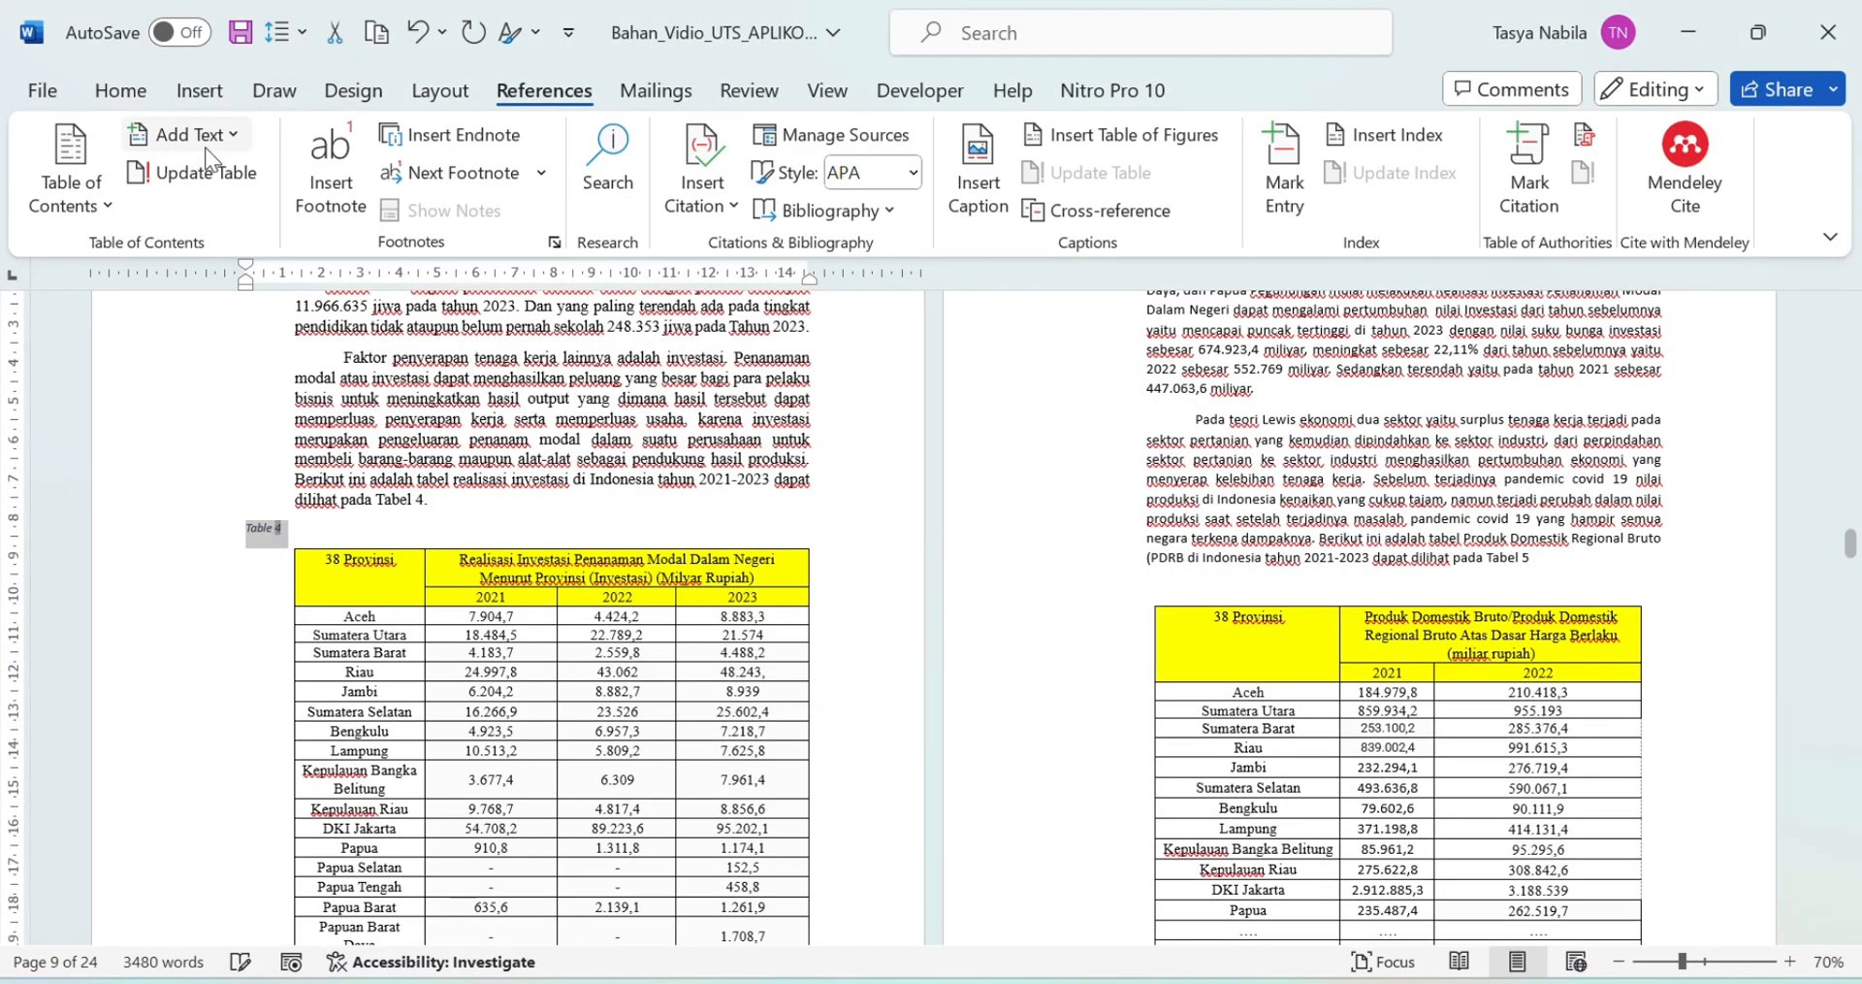
left_click(120, 90)
left_click(797, 191)
left_click(824, 237)
Step: Paste 'Realisasi Investasi' as the title after the Tabel 4 caption
right_click(603, 534)
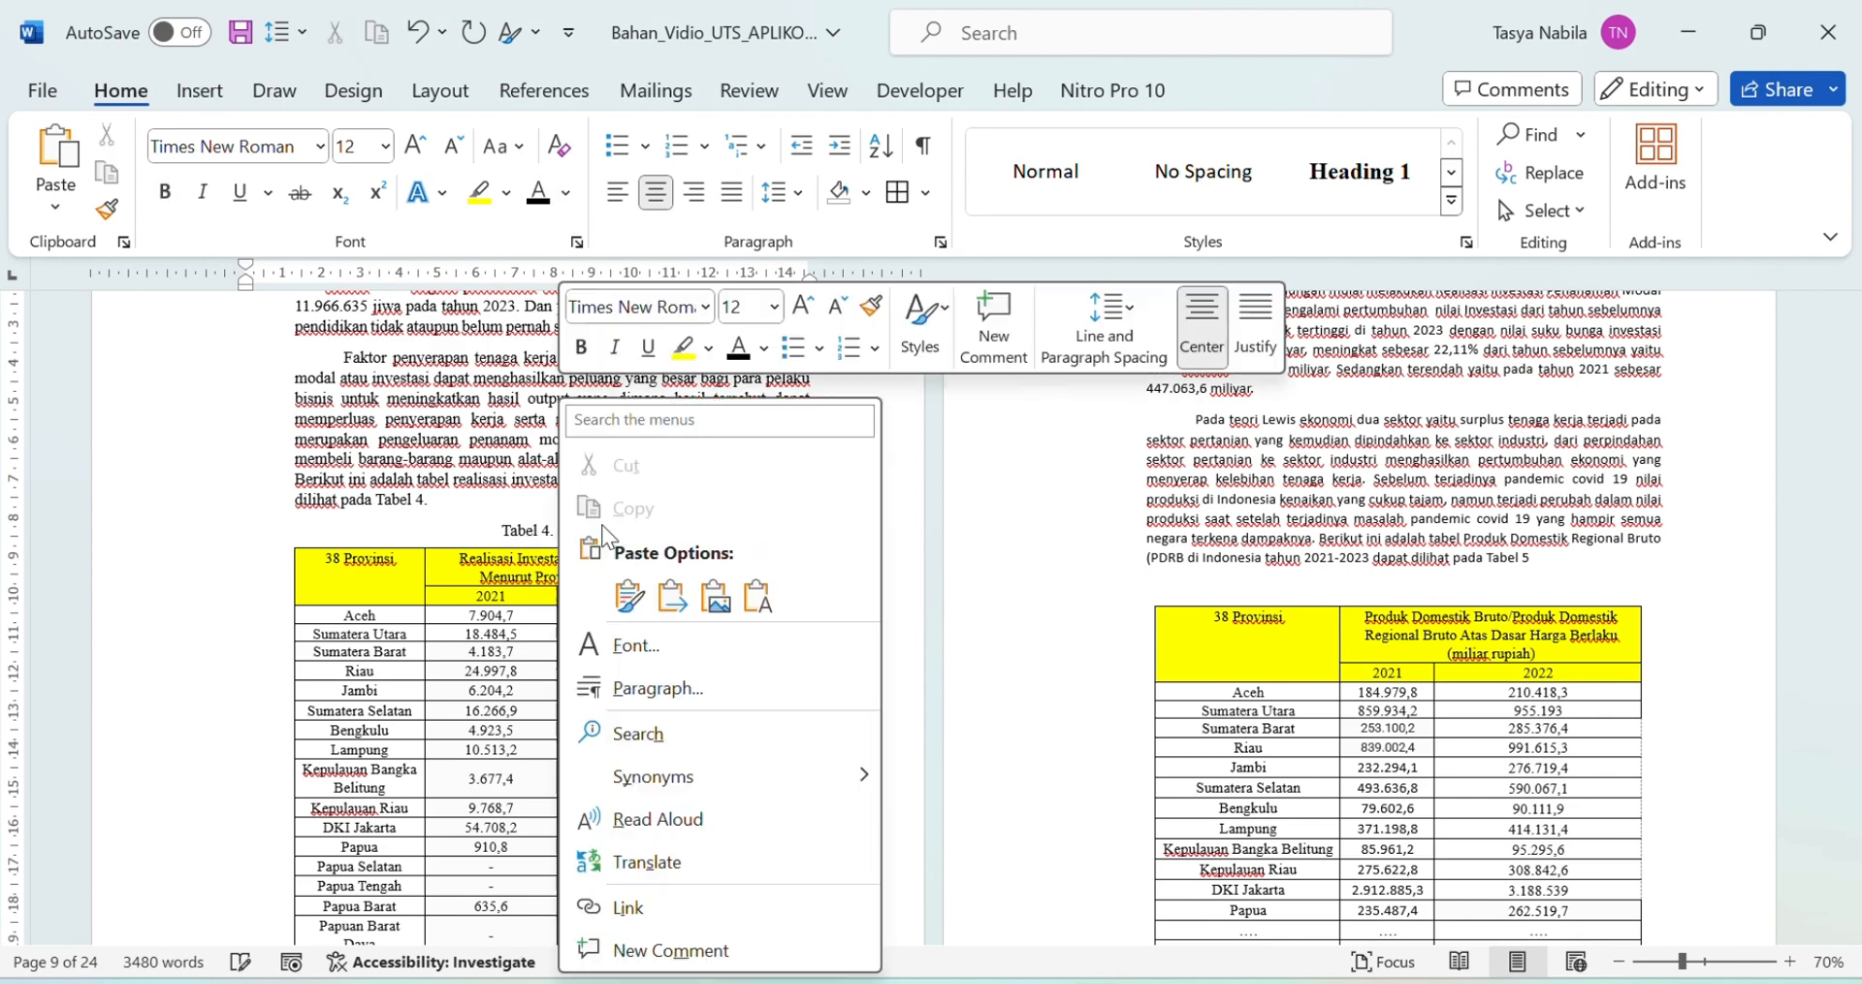
left_click(630, 596)
scroll(1230, 679, "down", 1)
Step: Format and centre the Tabel 5 caption on the GDP table
left_click(1147, 553)
left_click_drag(1141, 566, 1098, 565)
left_click(656, 192)
left_click(798, 192)
left_click(1037, 859)
left_click(1461, 574)
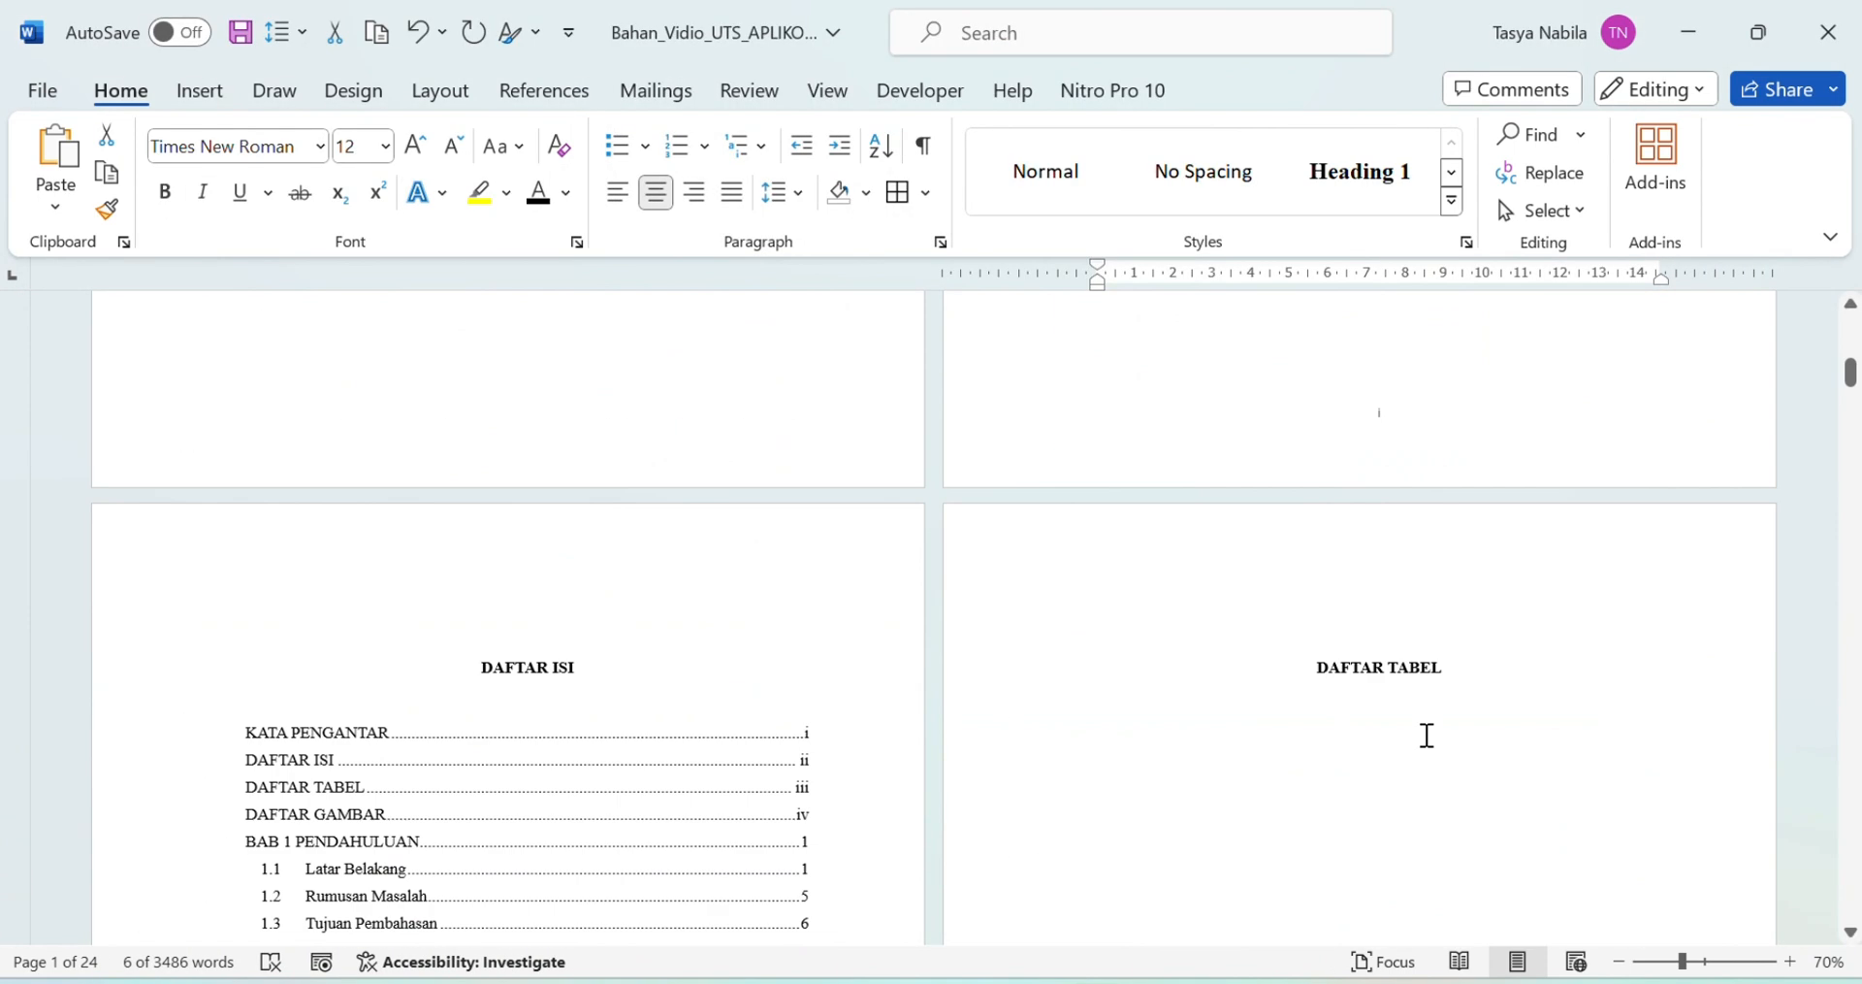
left_click(1424, 734)
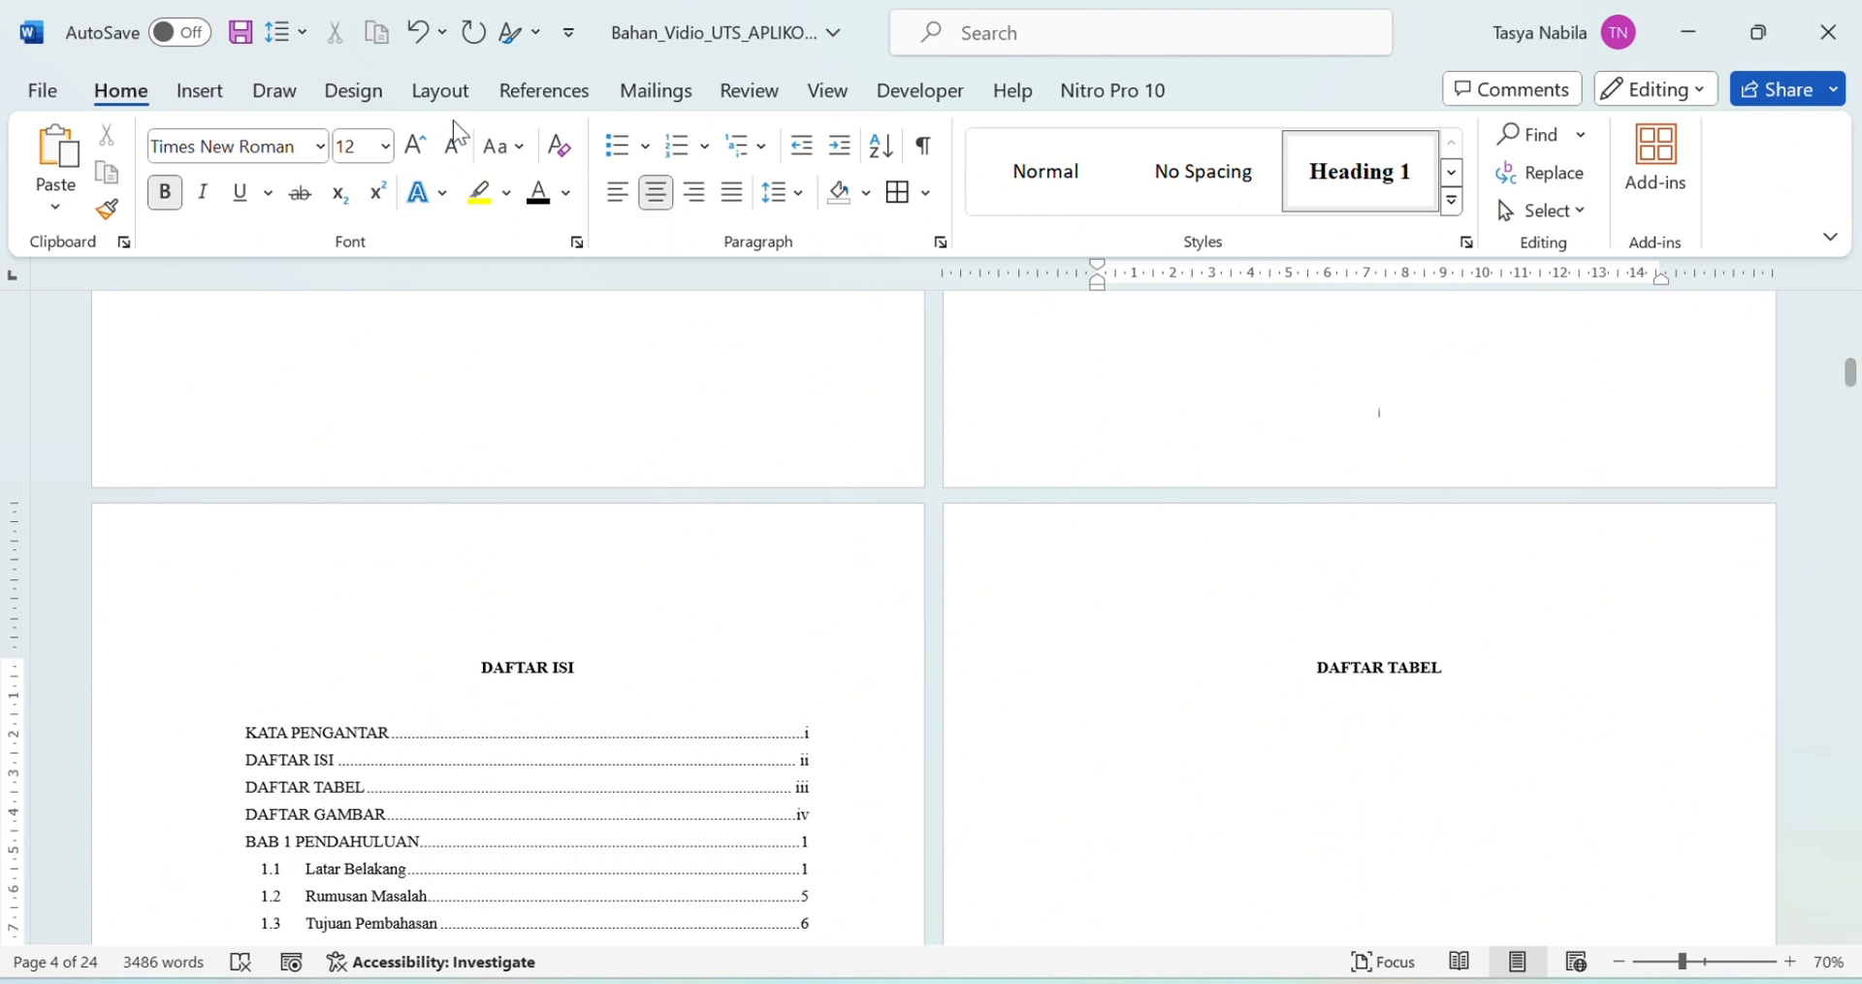
Step: Insert a table of figures for the Table caption label under DAFTAR TABEL
left_click(531, 97)
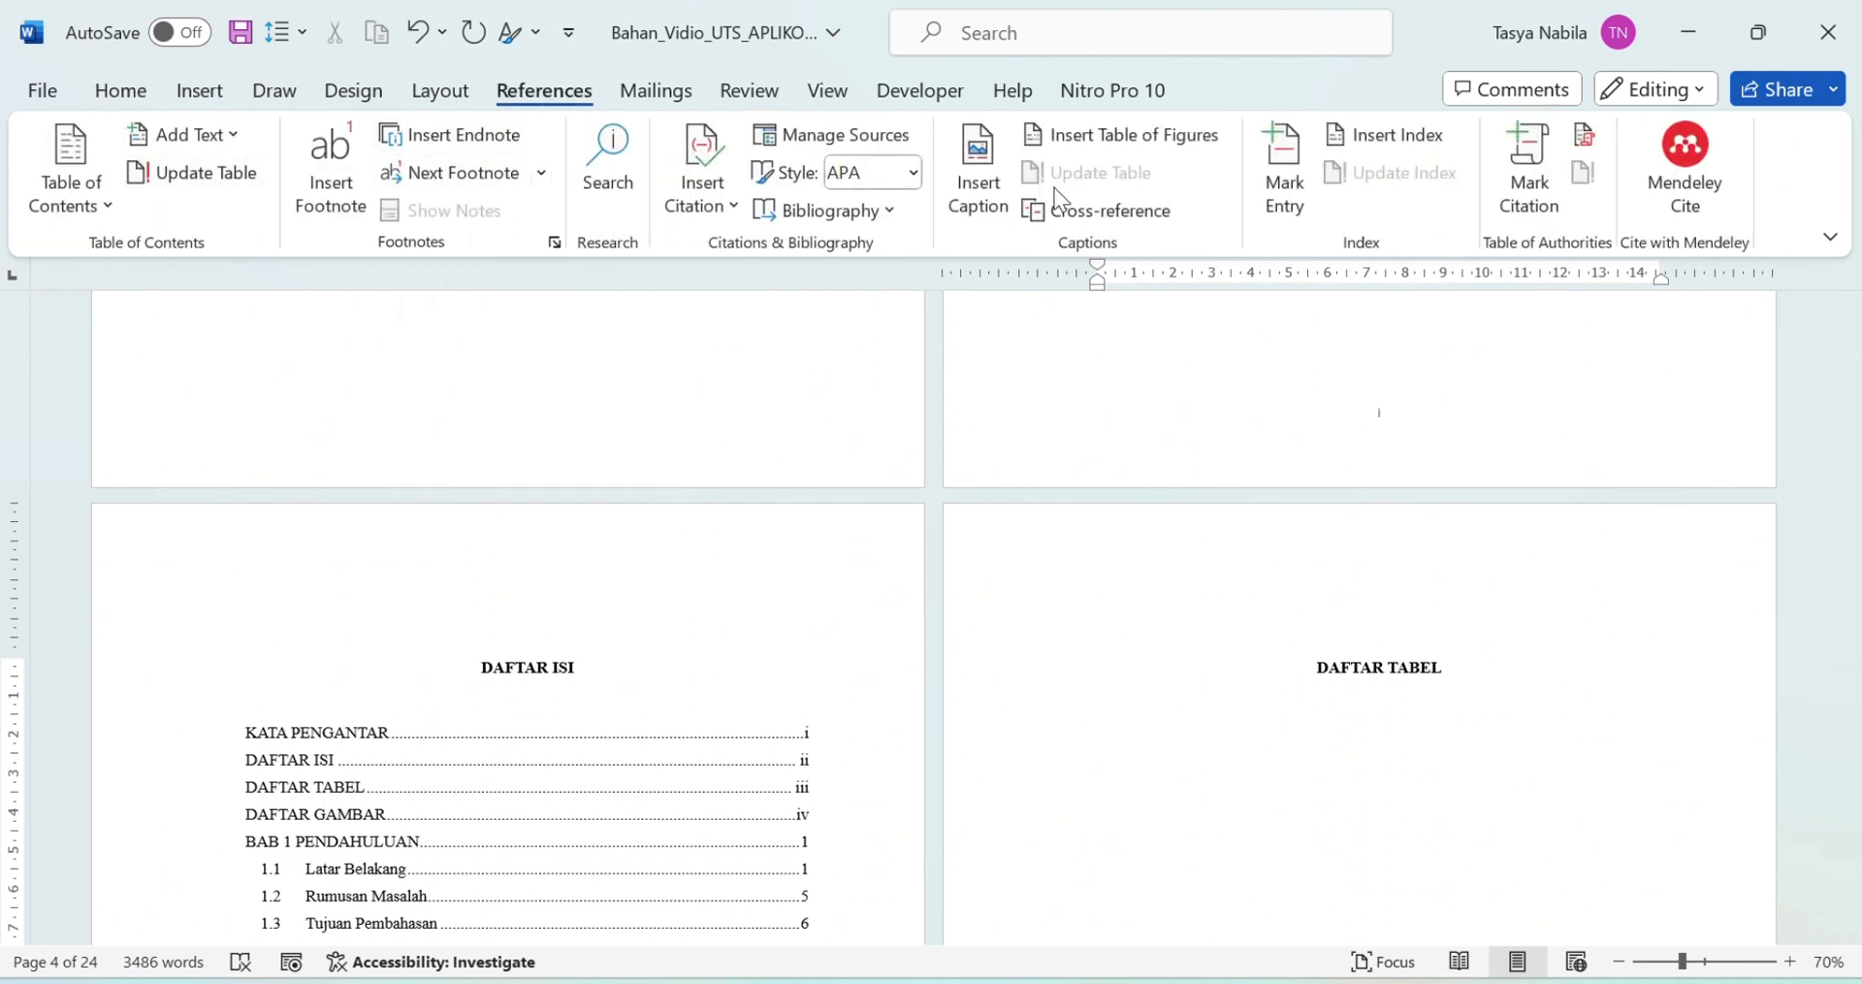
left_click(1160, 138)
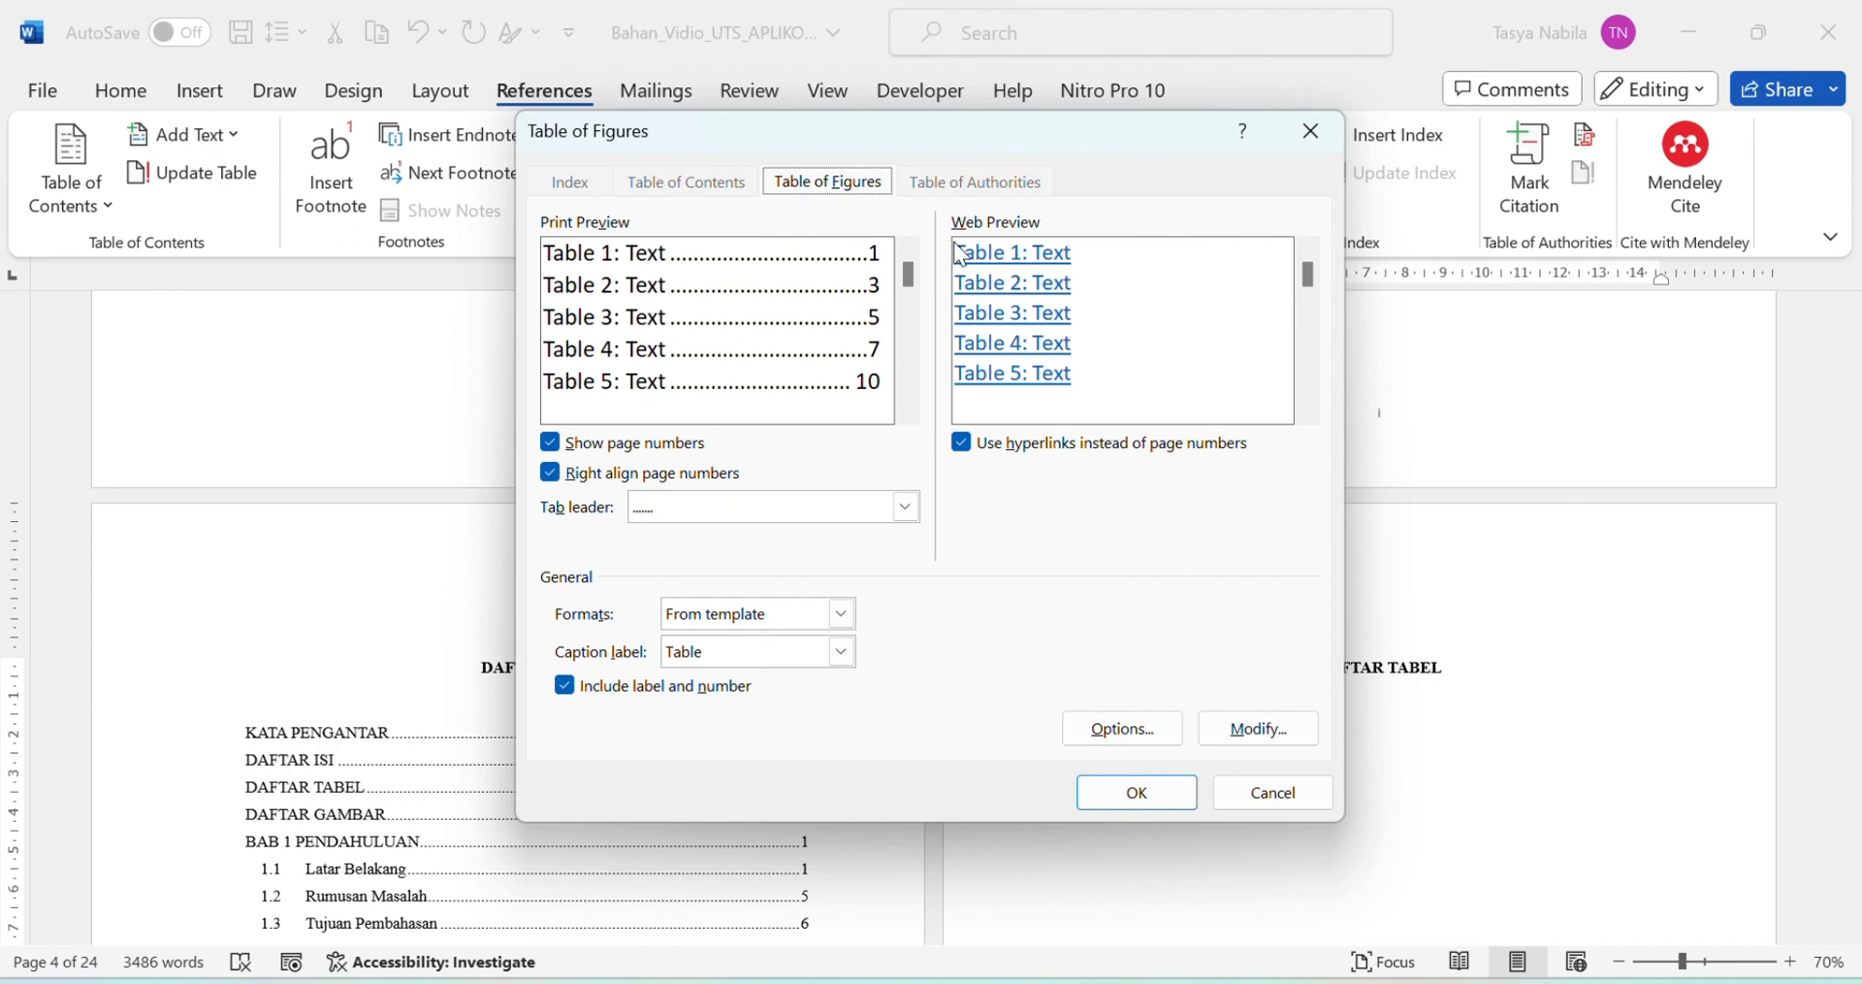
left_click(1148, 795)
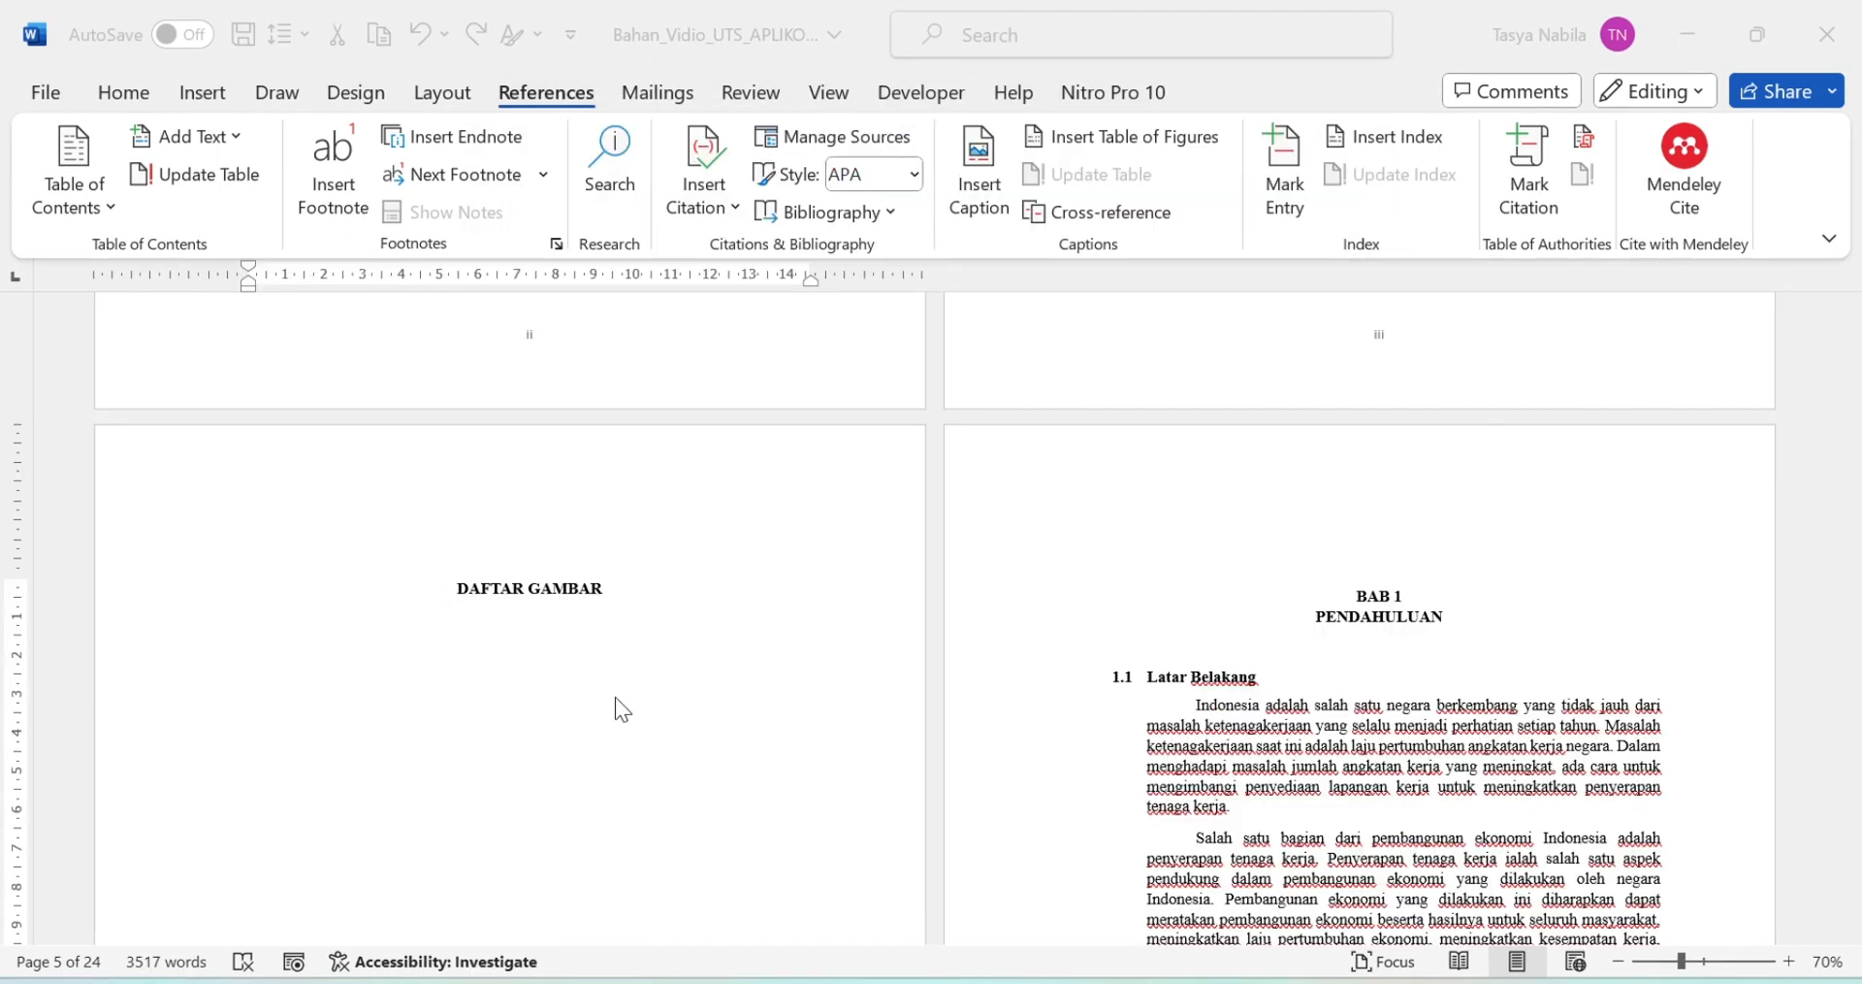
Step: Caption the page 7 infographic picture as 'Figure 1', positioned below the picture
scroll(615, 697, "down", 5)
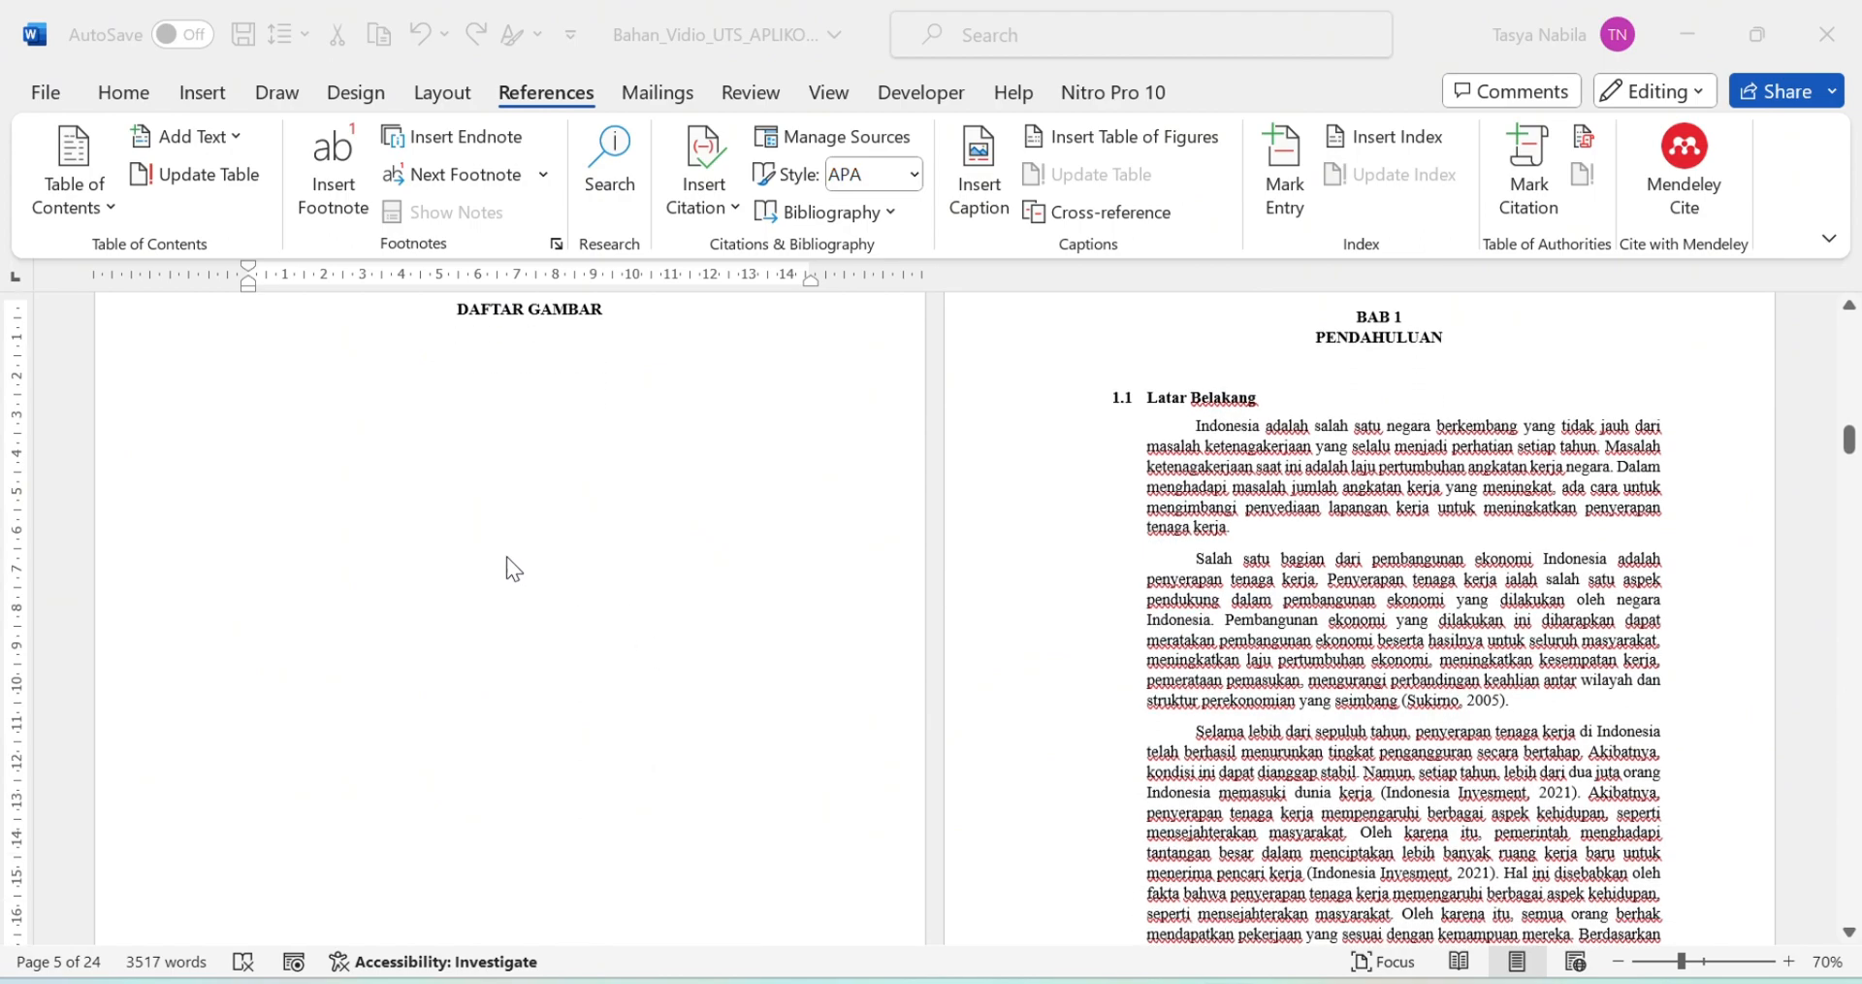
scroll(507, 558, "down", 10)
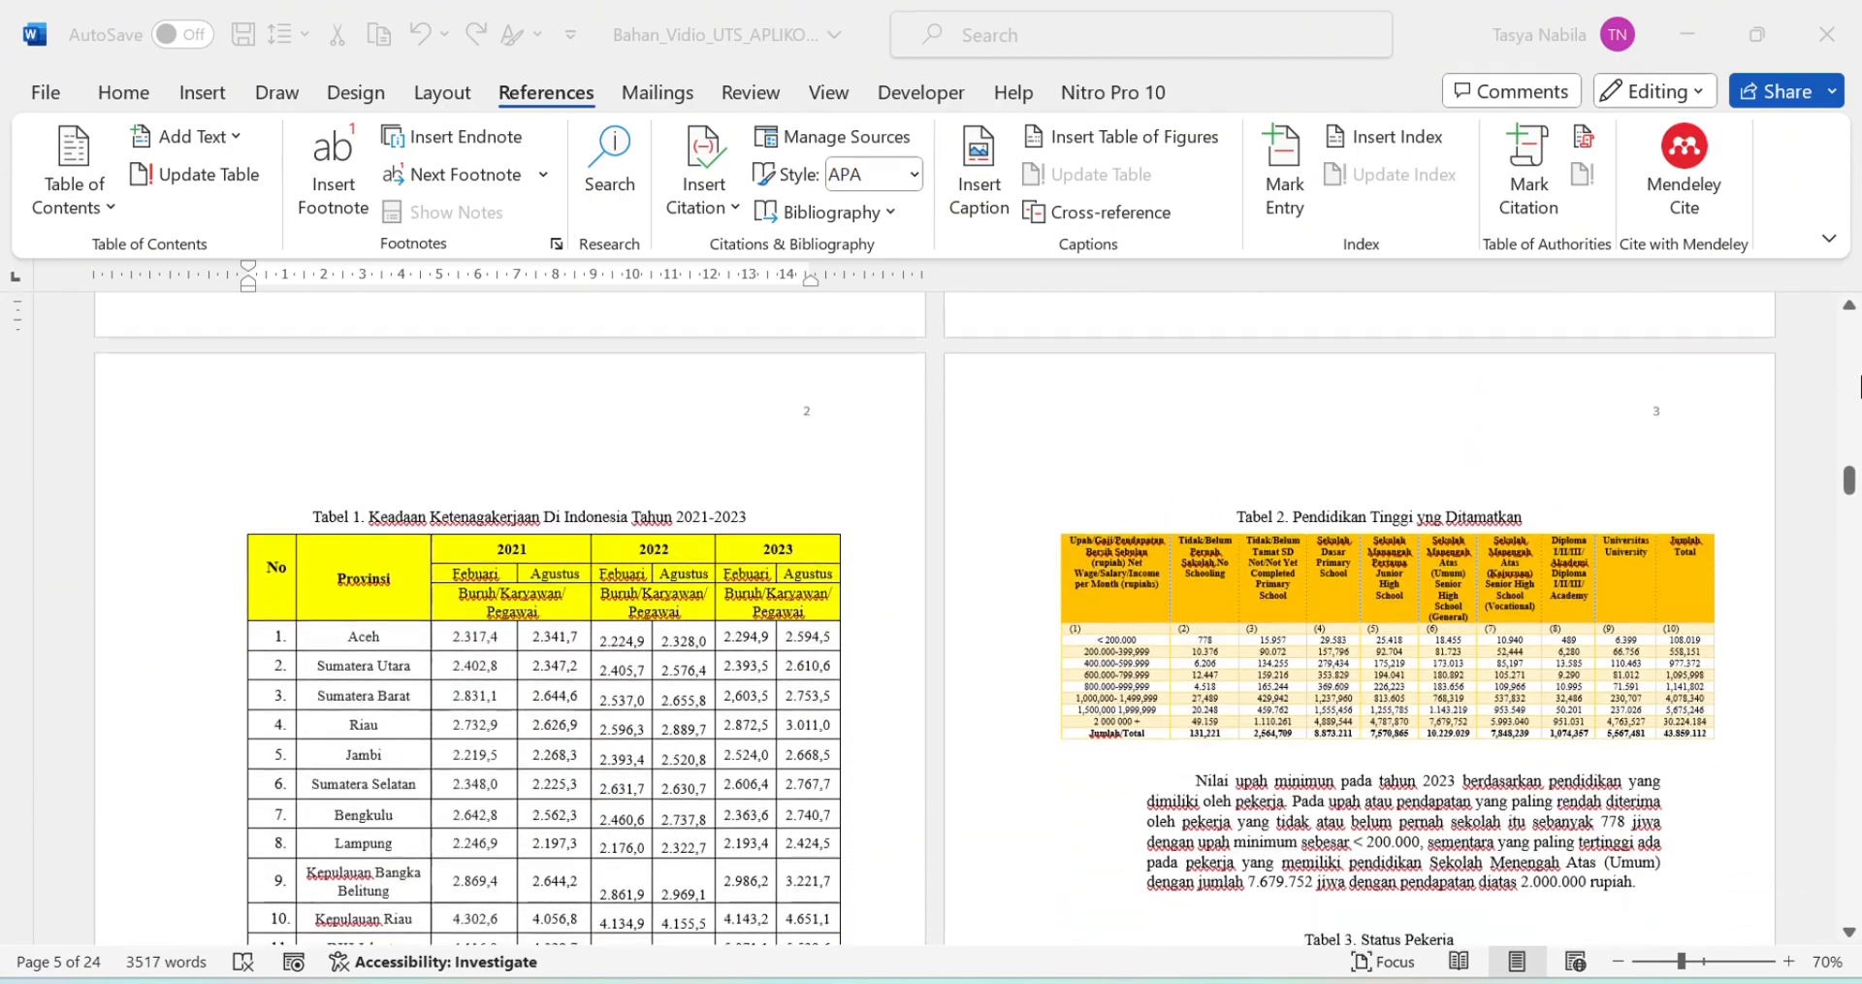
scroll(1488, 582, "down", 15)
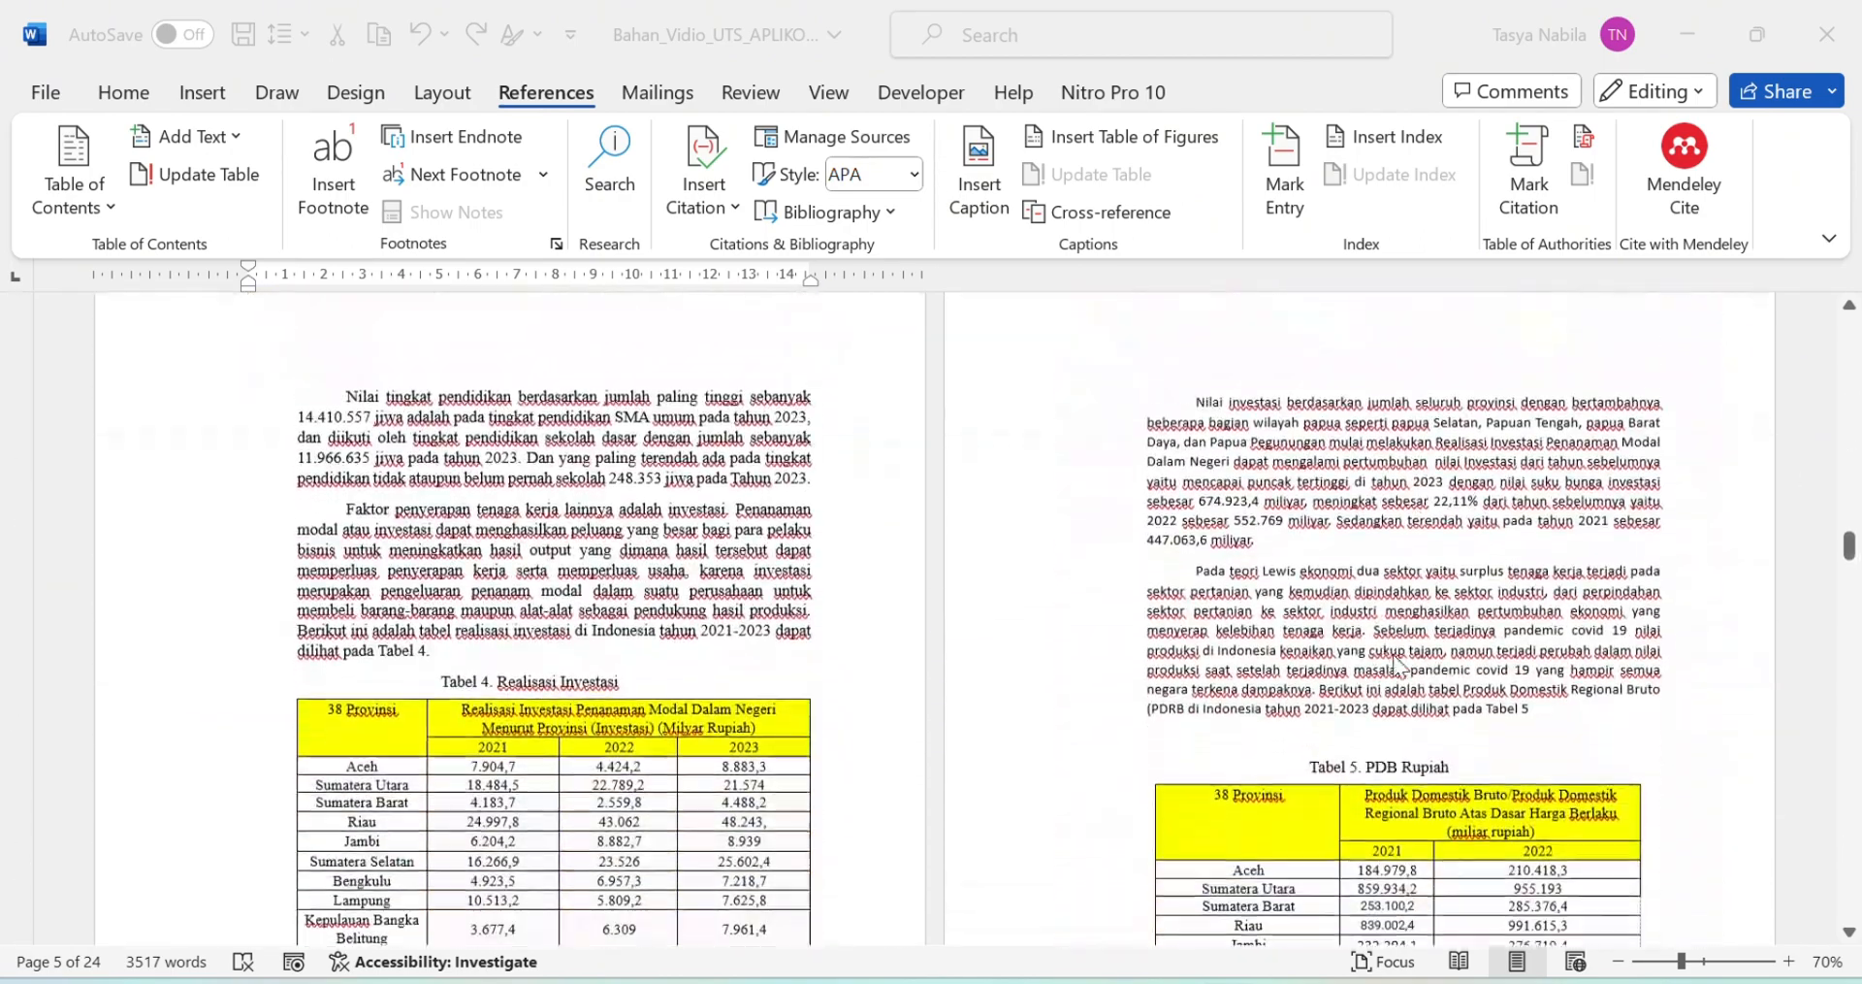
scroll(1360, 613, "down", 5)
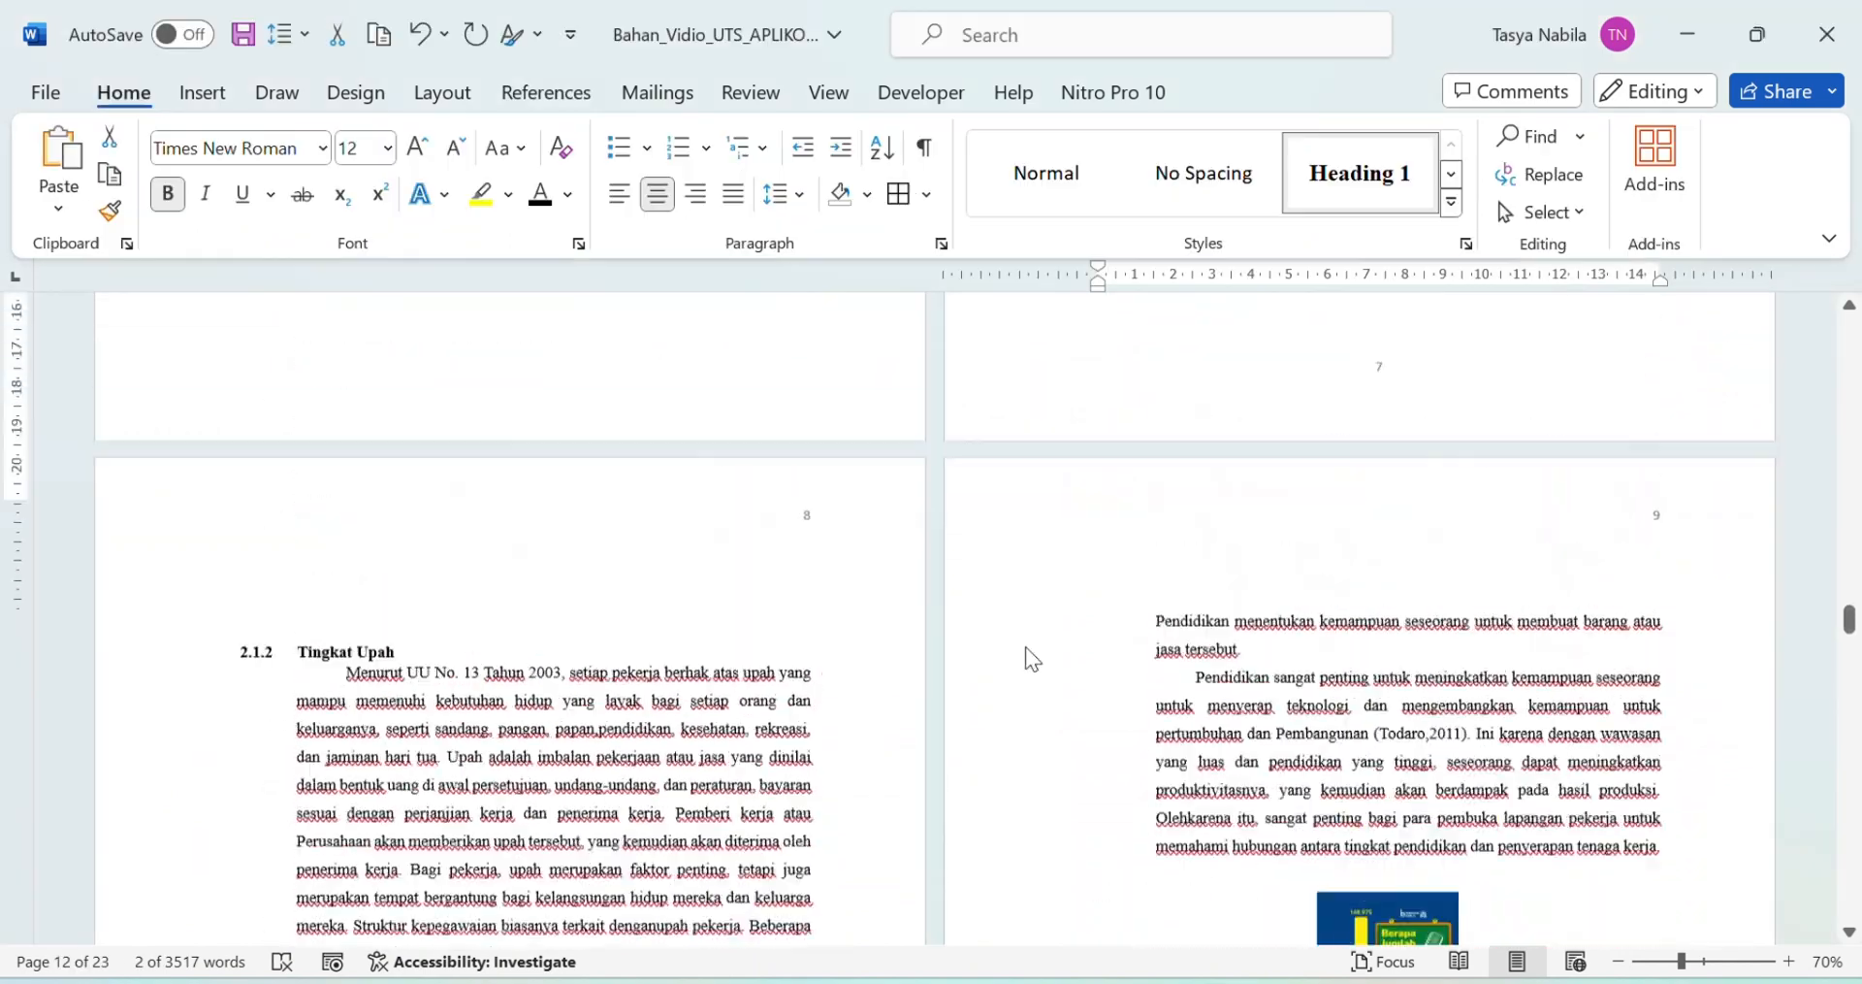
scroll(1222, 548, "up", 5)
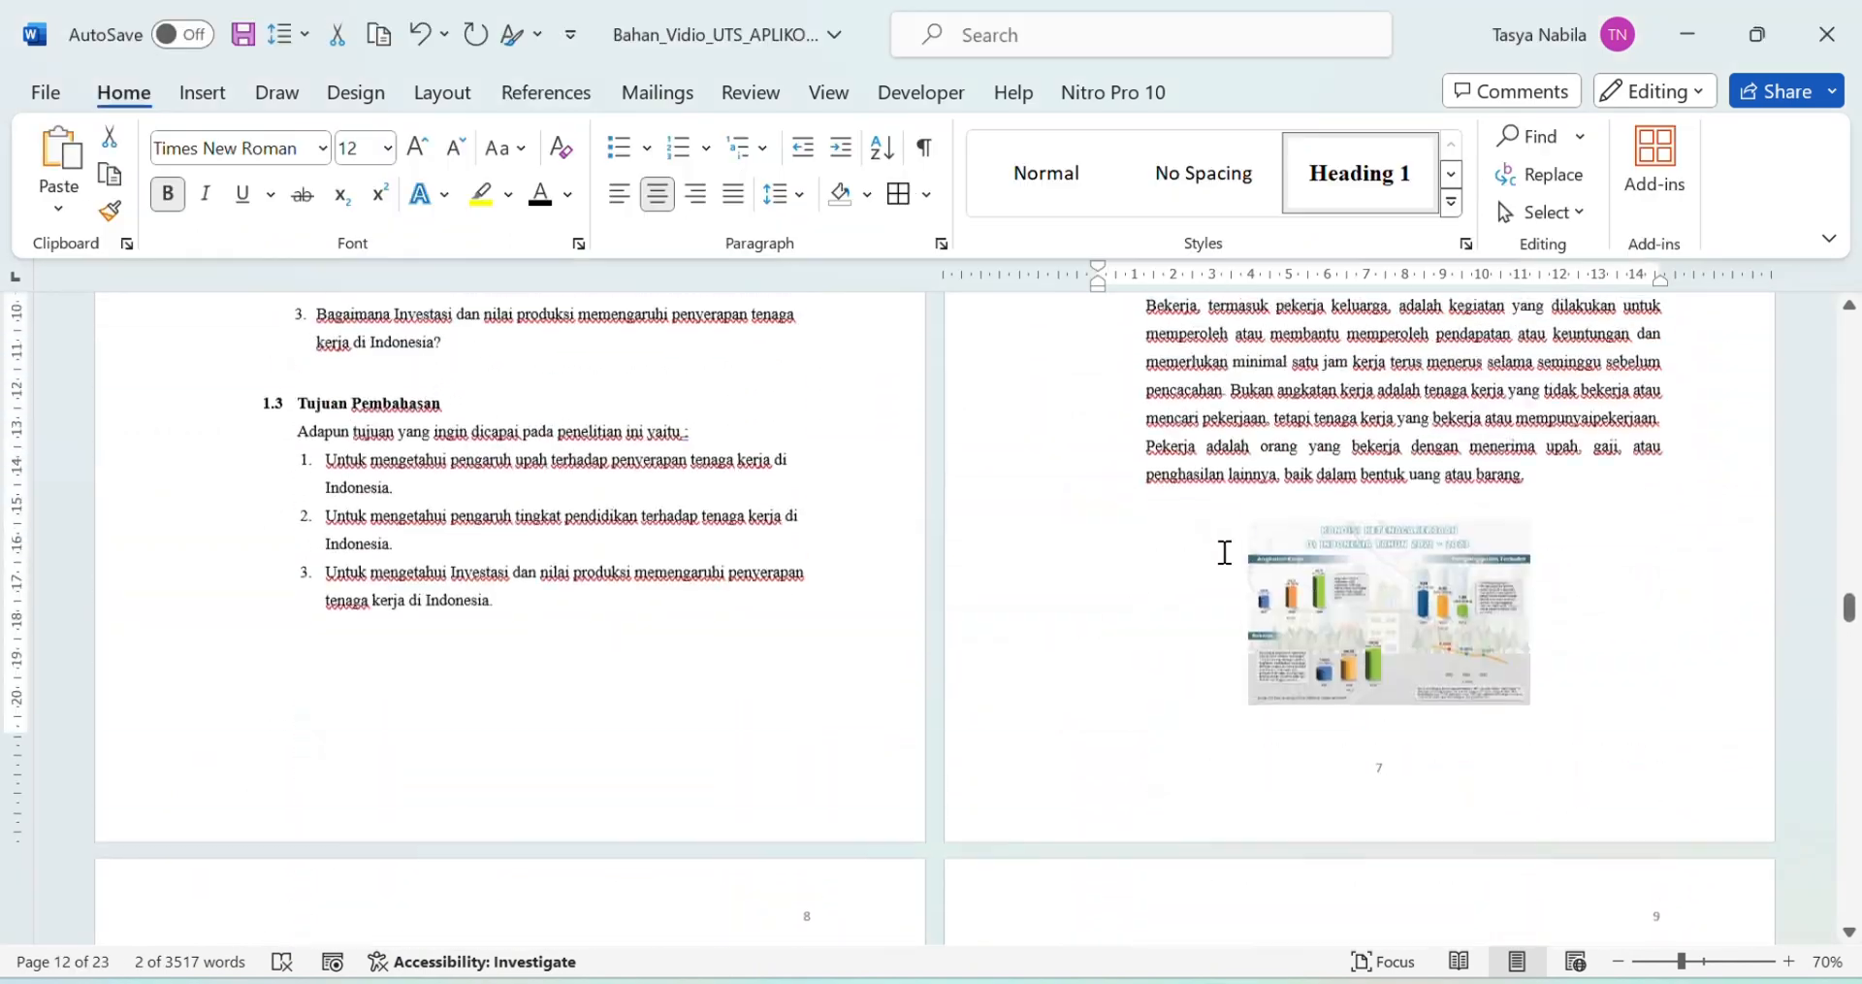
left_click(1382, 573)
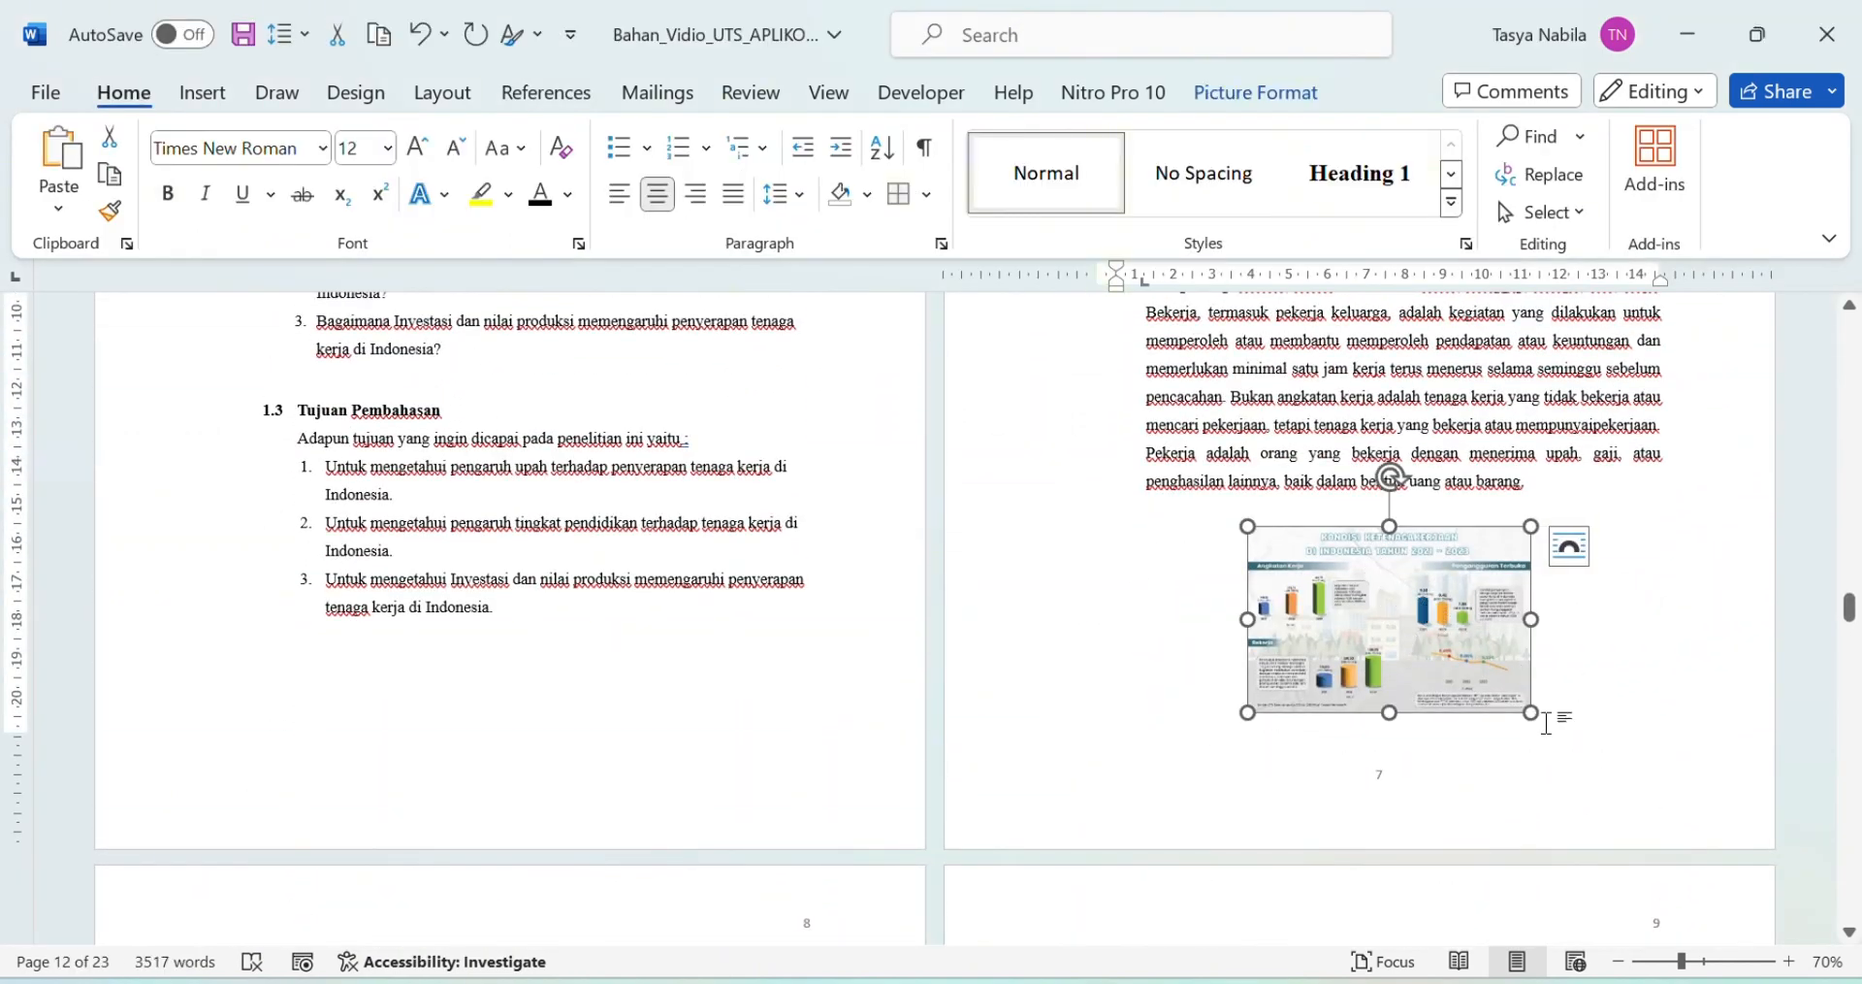
right_click(1303, 601)
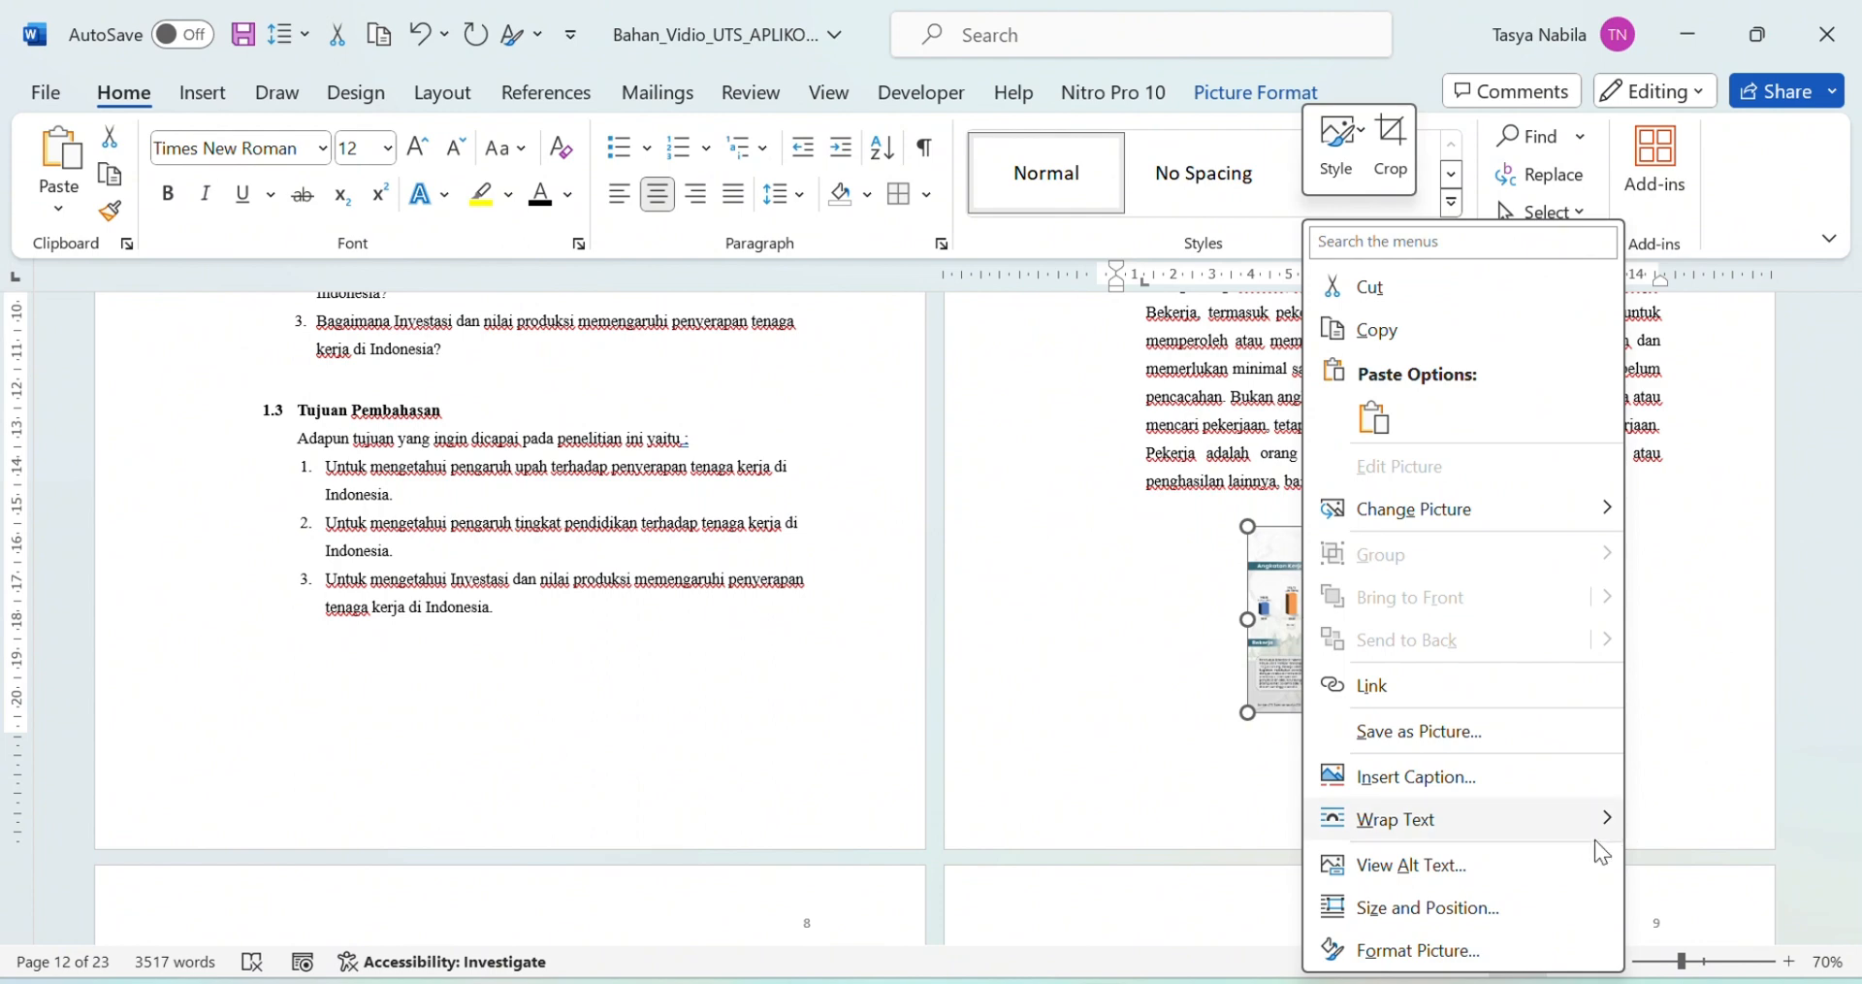
left_click(1391, 788)
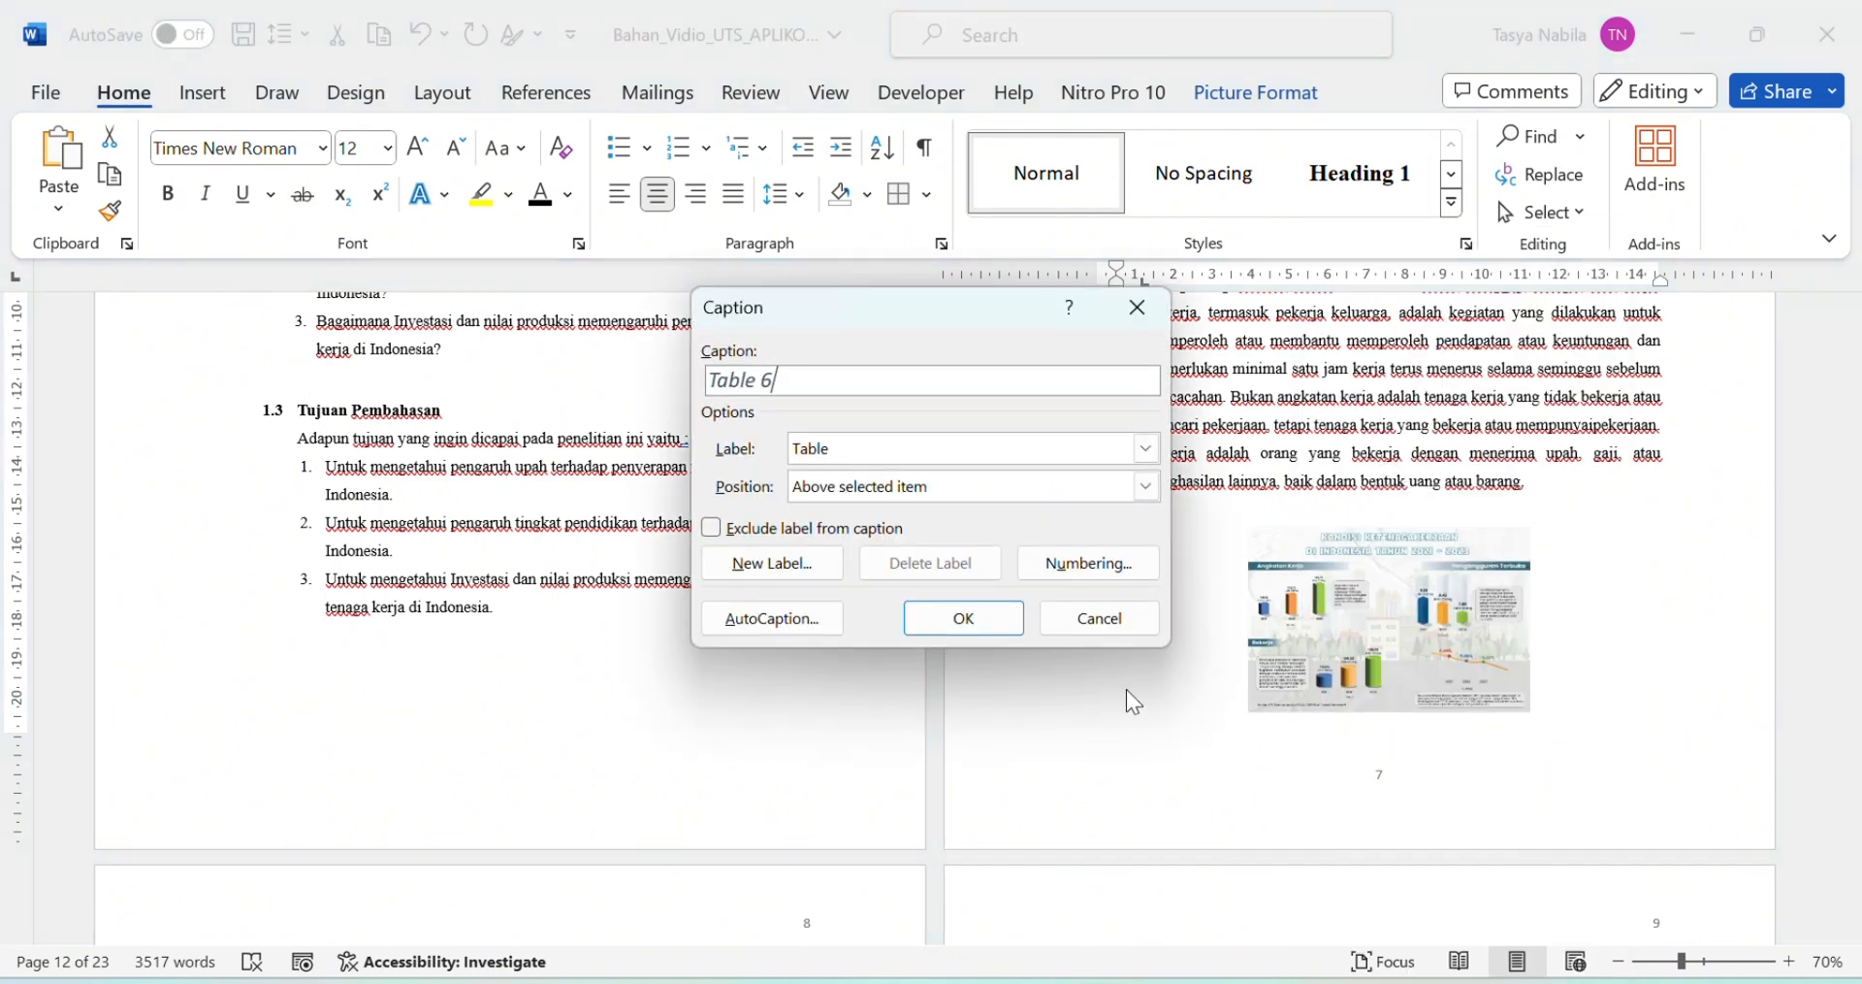
left_click(1147, 448)
left_click(822, 489)
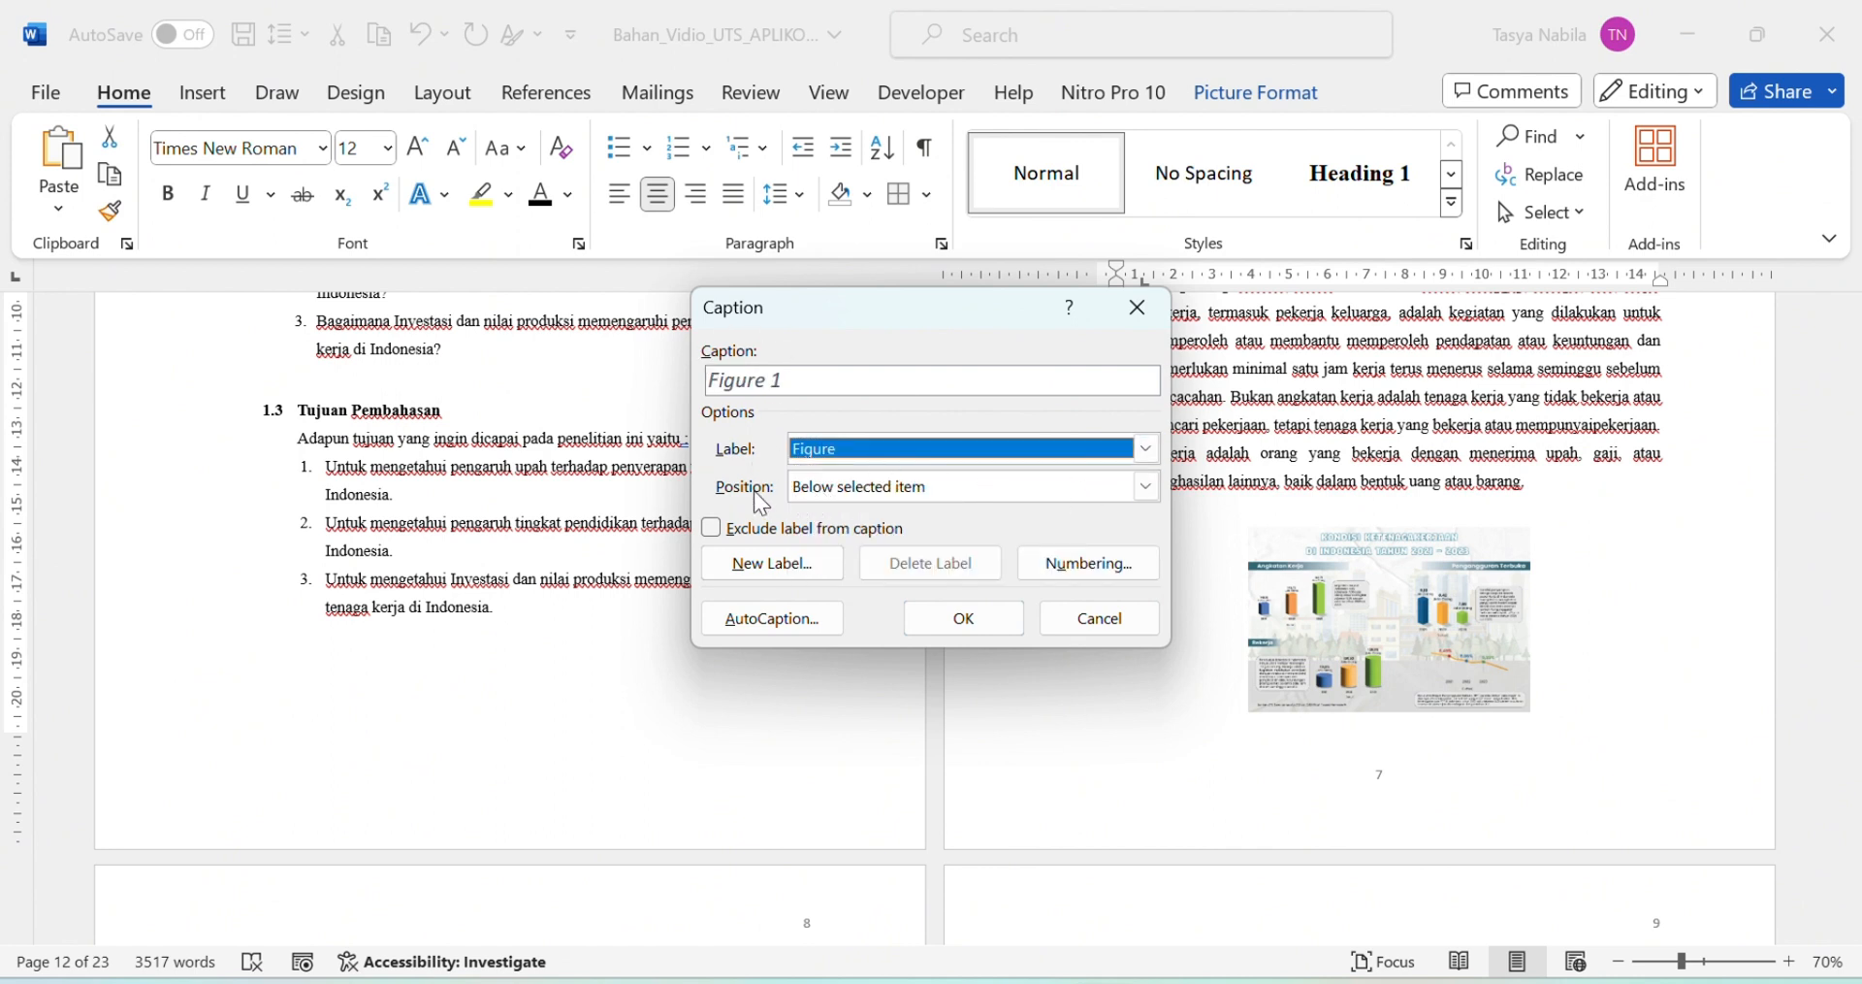
left_click(1146, 487)
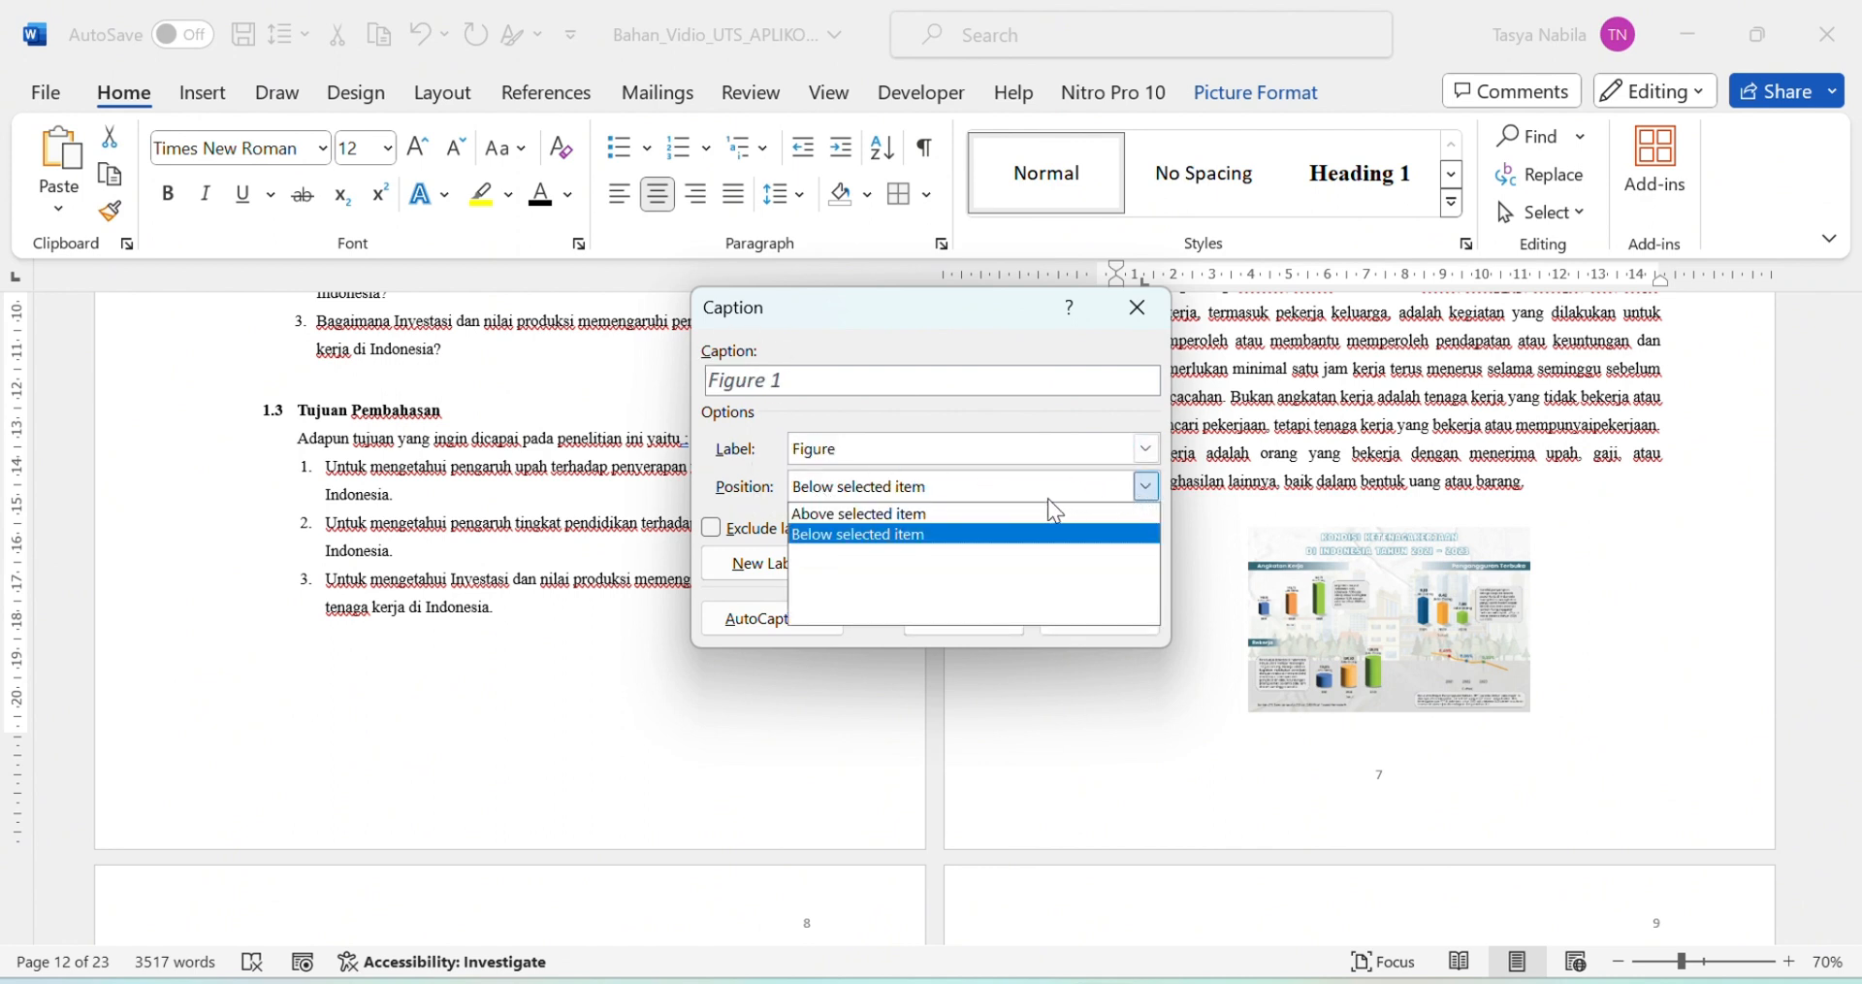
left_click(923, 536)
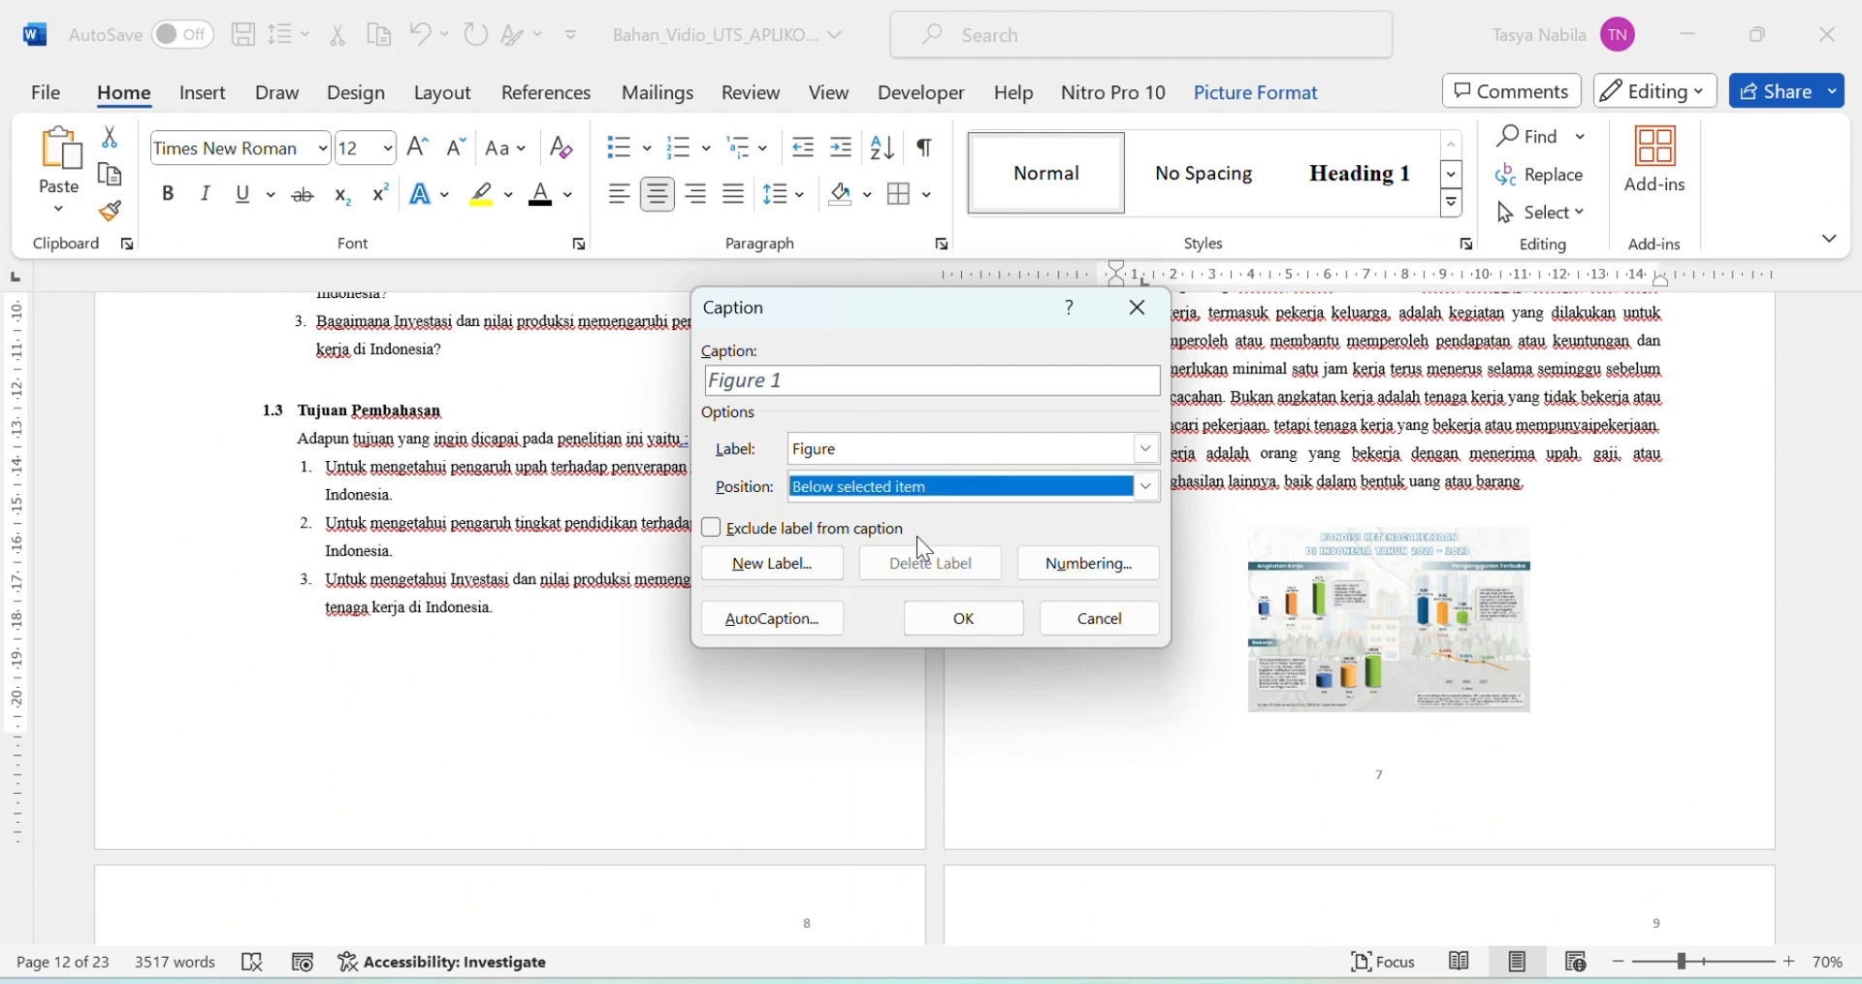
left_click(959, 618)
scroll(1301, 623, "down", 4)
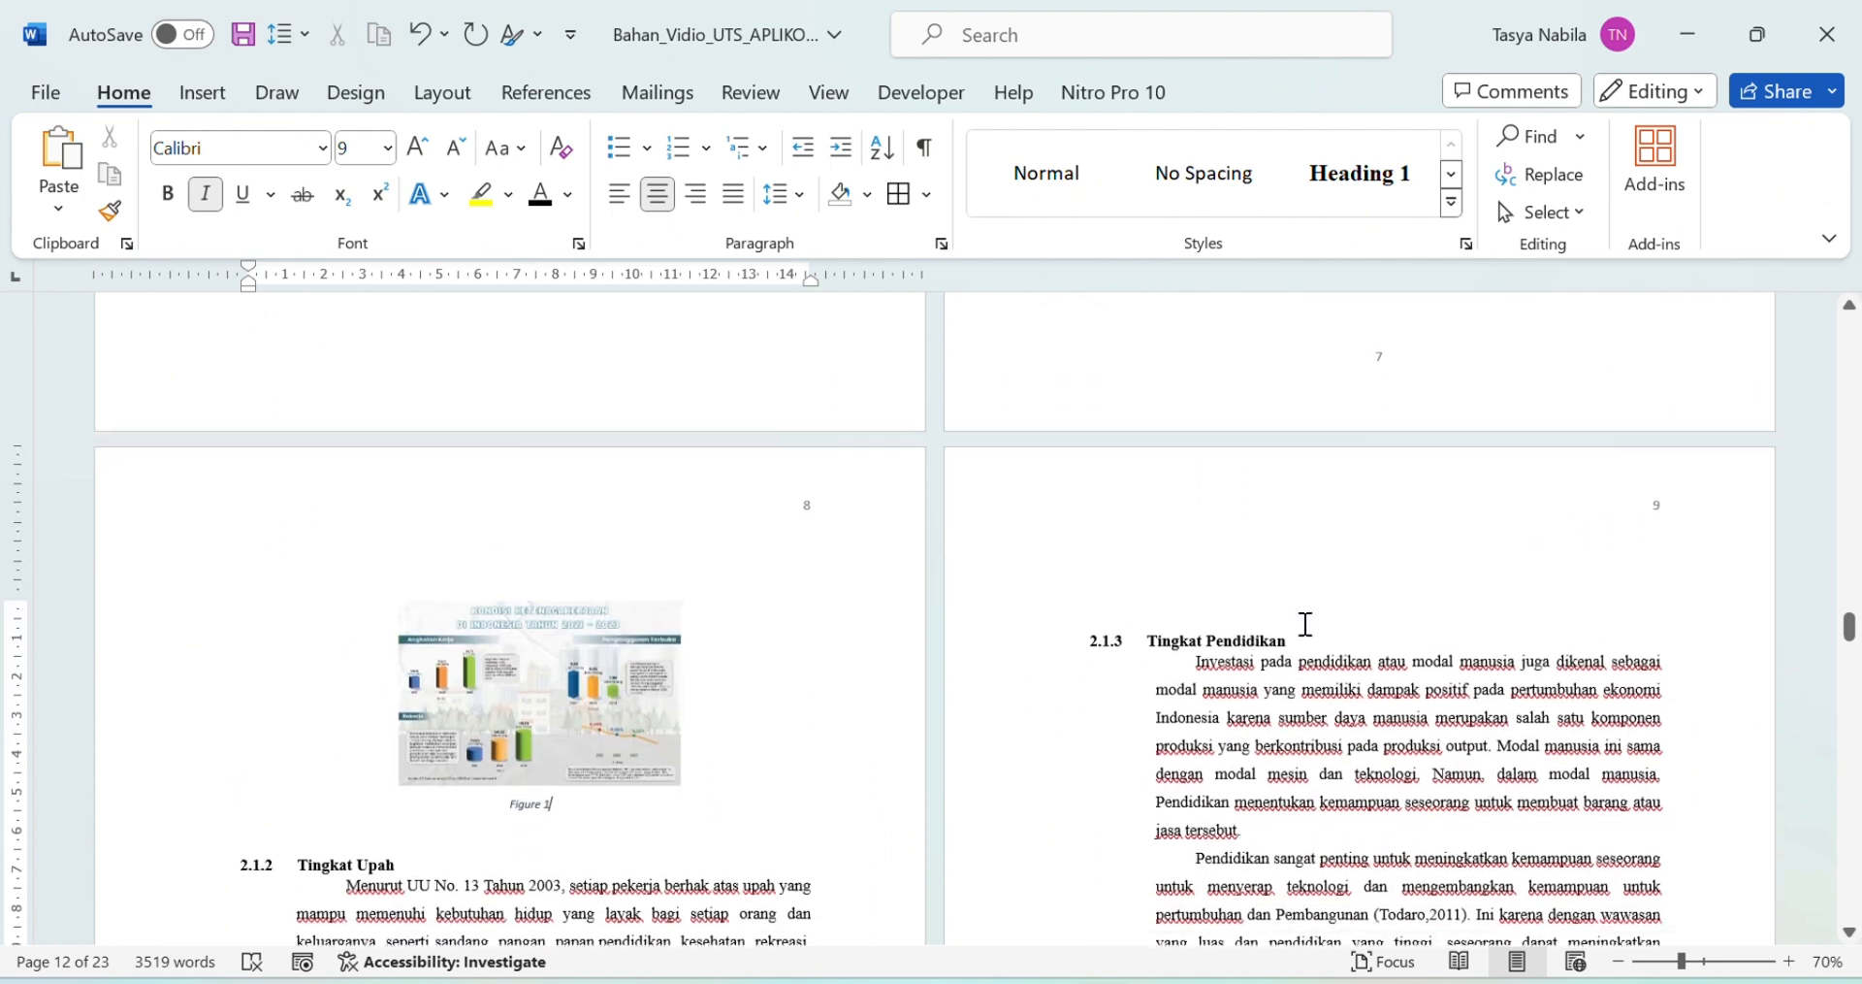
Step: Make the Figure 1 caption upright Times New Roman by turning off italics
mouse_move(571, 801)
left_mouse_down()
mouse_move(522, 801)
mouse_move(602, 804)
mouse_move(519, 805)
mouse_move(555, 808)
left_mouse_up()
left_click(519, 799)
left_click(607, 803)
left_click(519, 805)
left_click(205, 194)
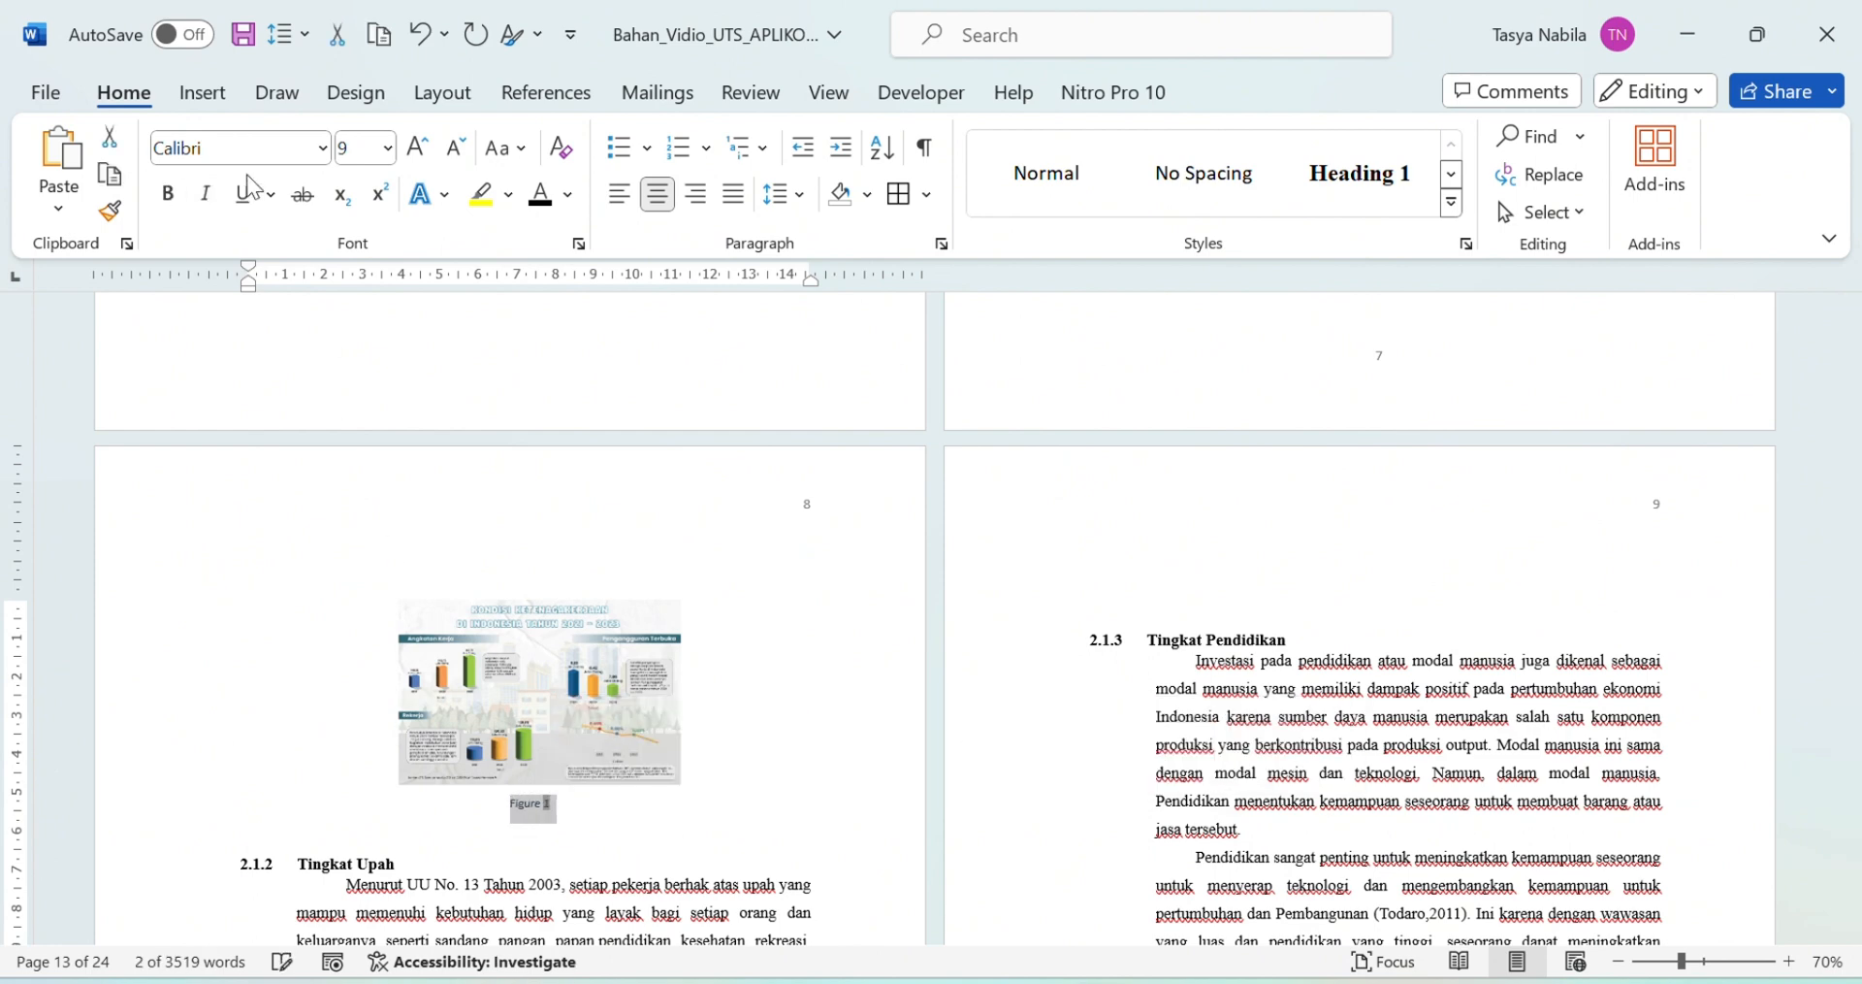
left_click(310, 156)
type("Times New Roman")
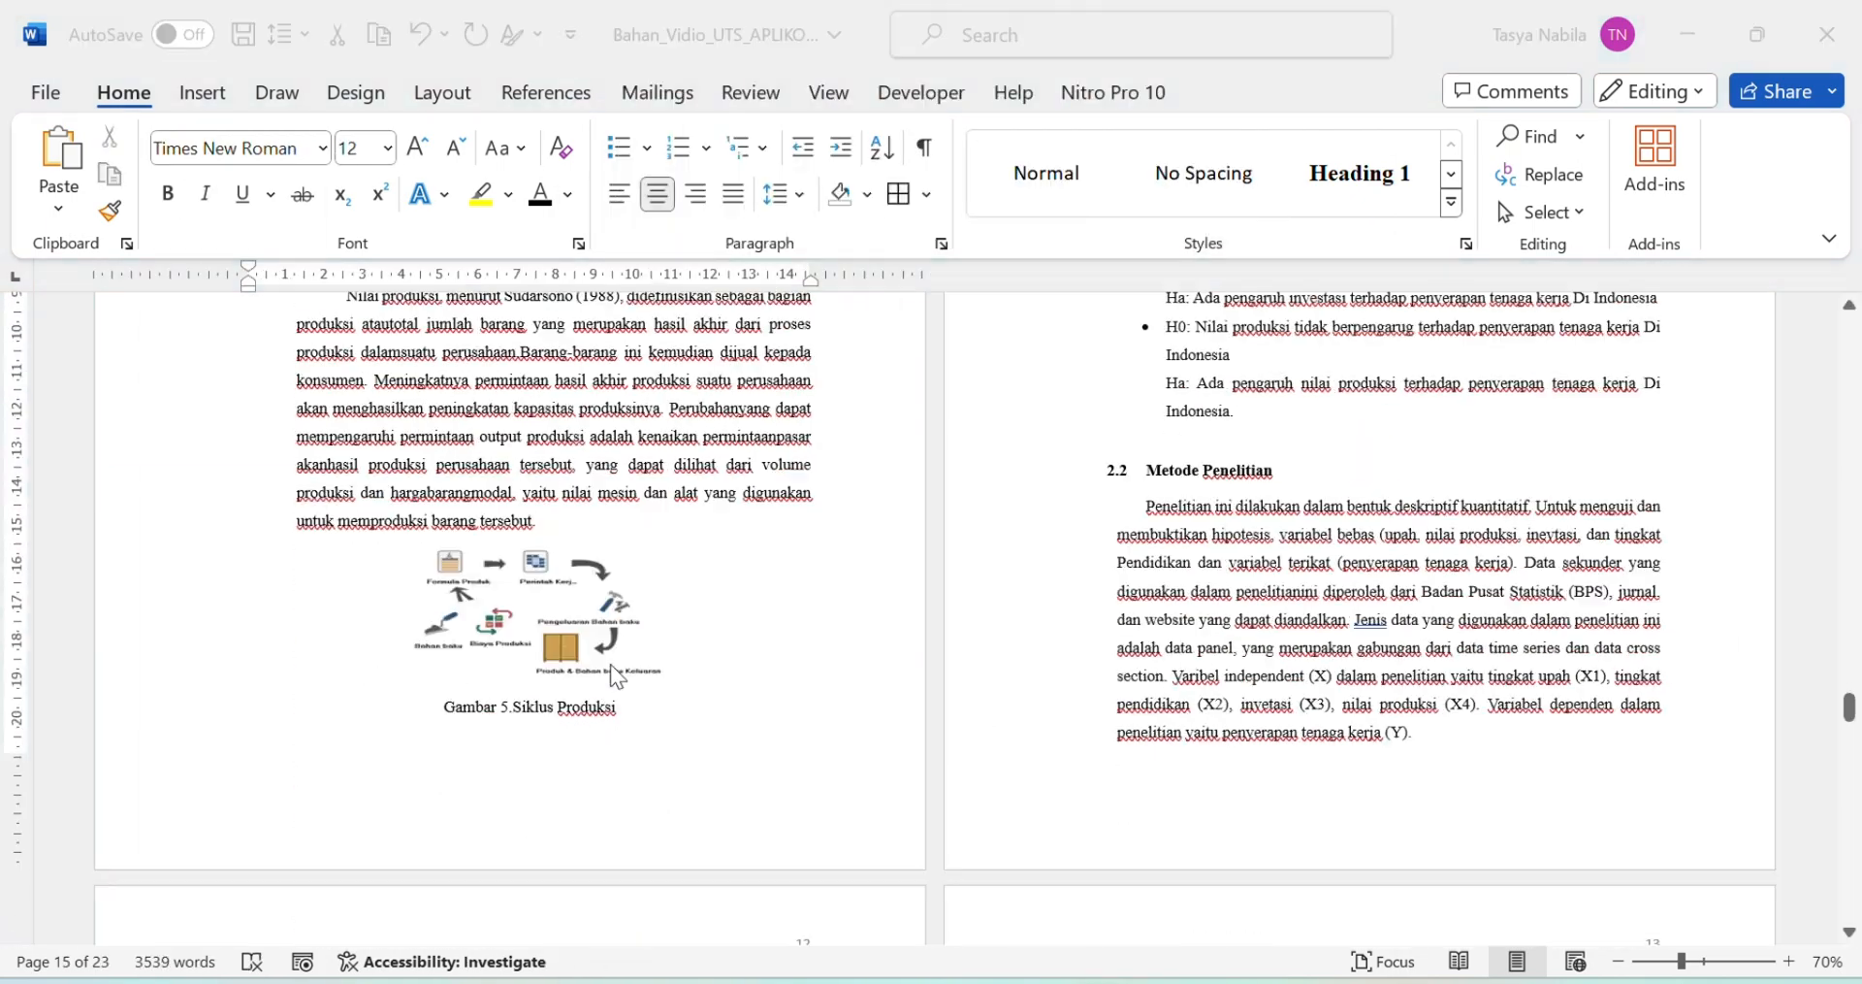
Step: Scroll back through the document to the DAFTAR GAMBAR page
scroll(883, 592, "down", 2)
scroll(883, 592, "up", 2)
scroll(881, 592, "up", 5)
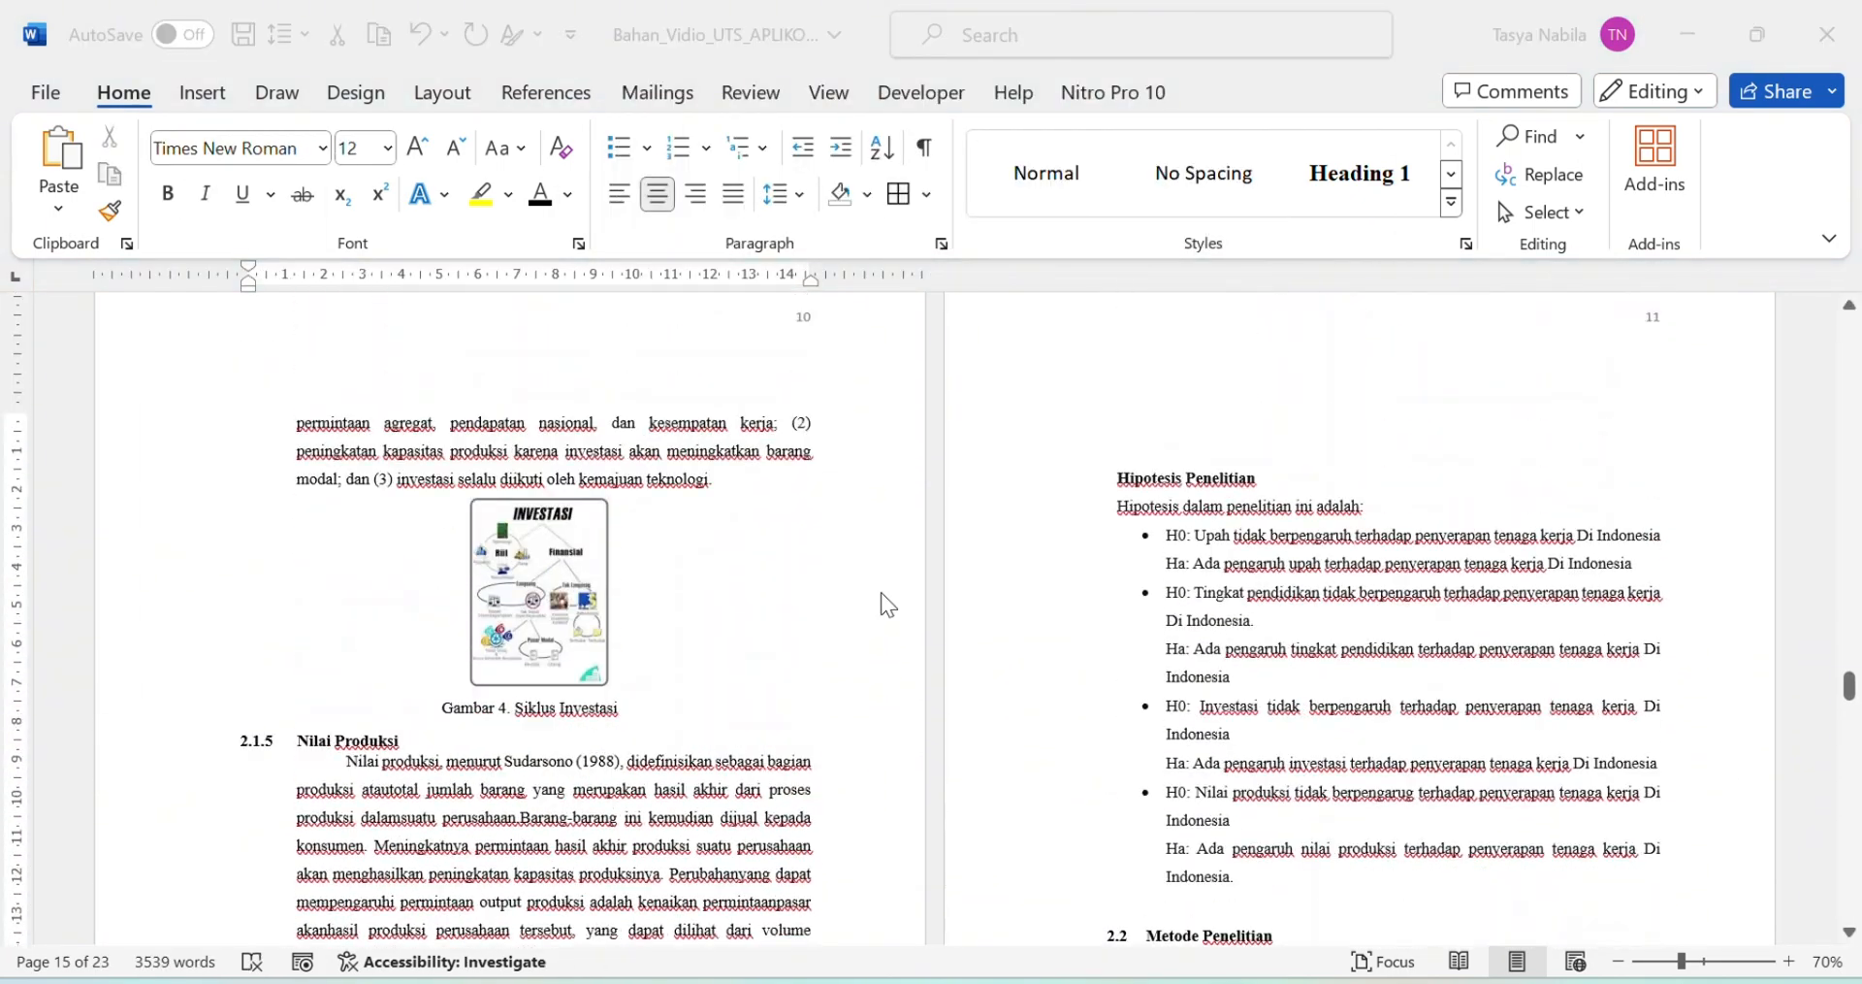
scroll(843, 626, "up", 12)
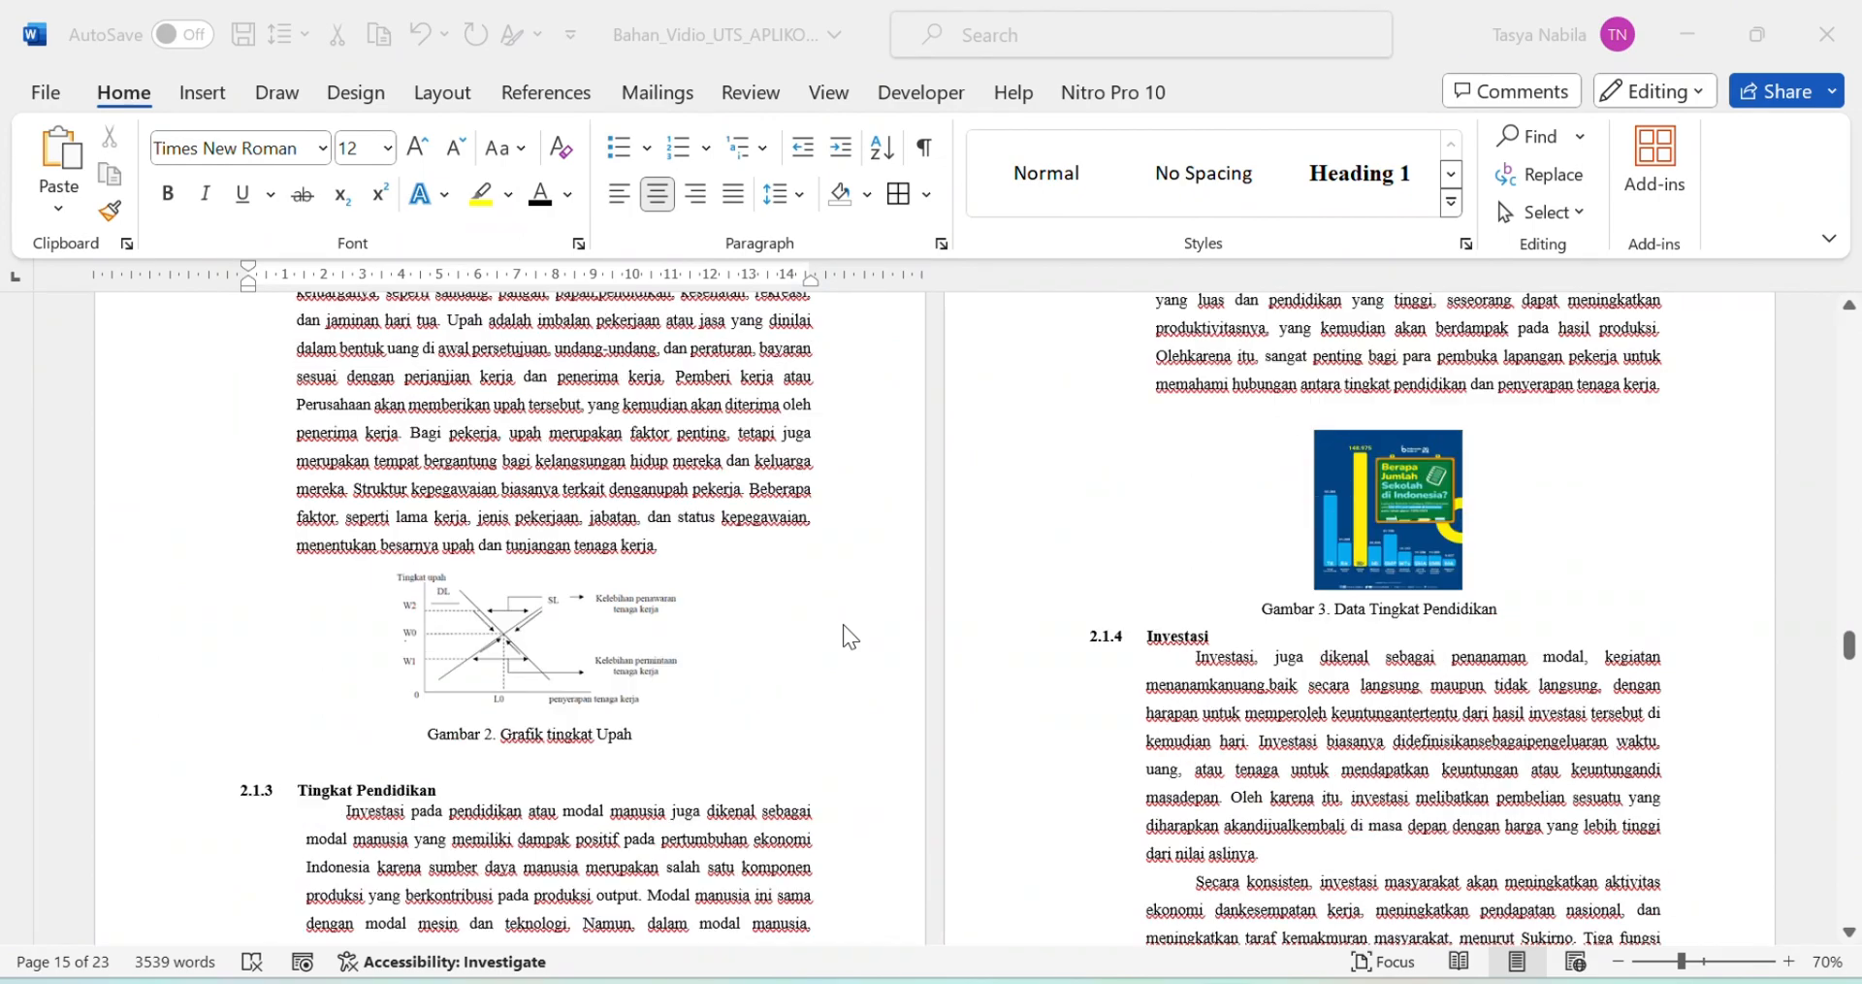
scroll(1351, 611, "up", 2)
scroll(802, 898, "down", 9)
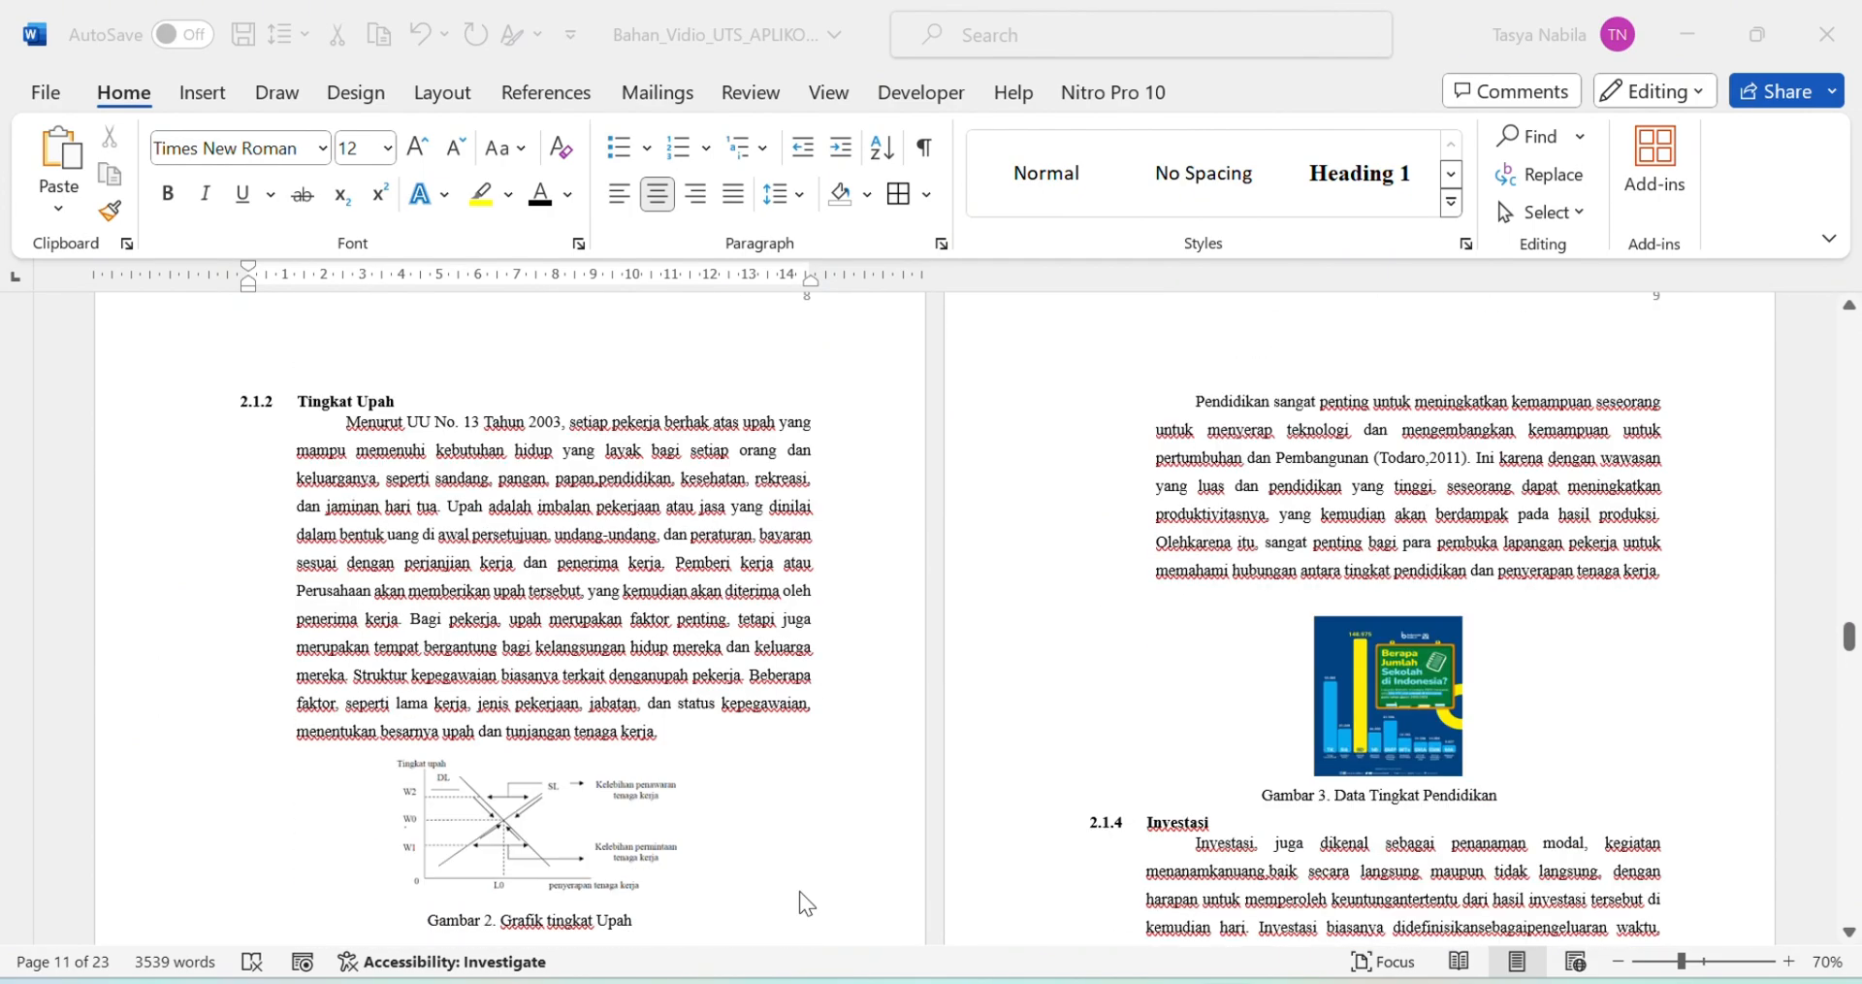
scroll(905, 789, "down", 8)
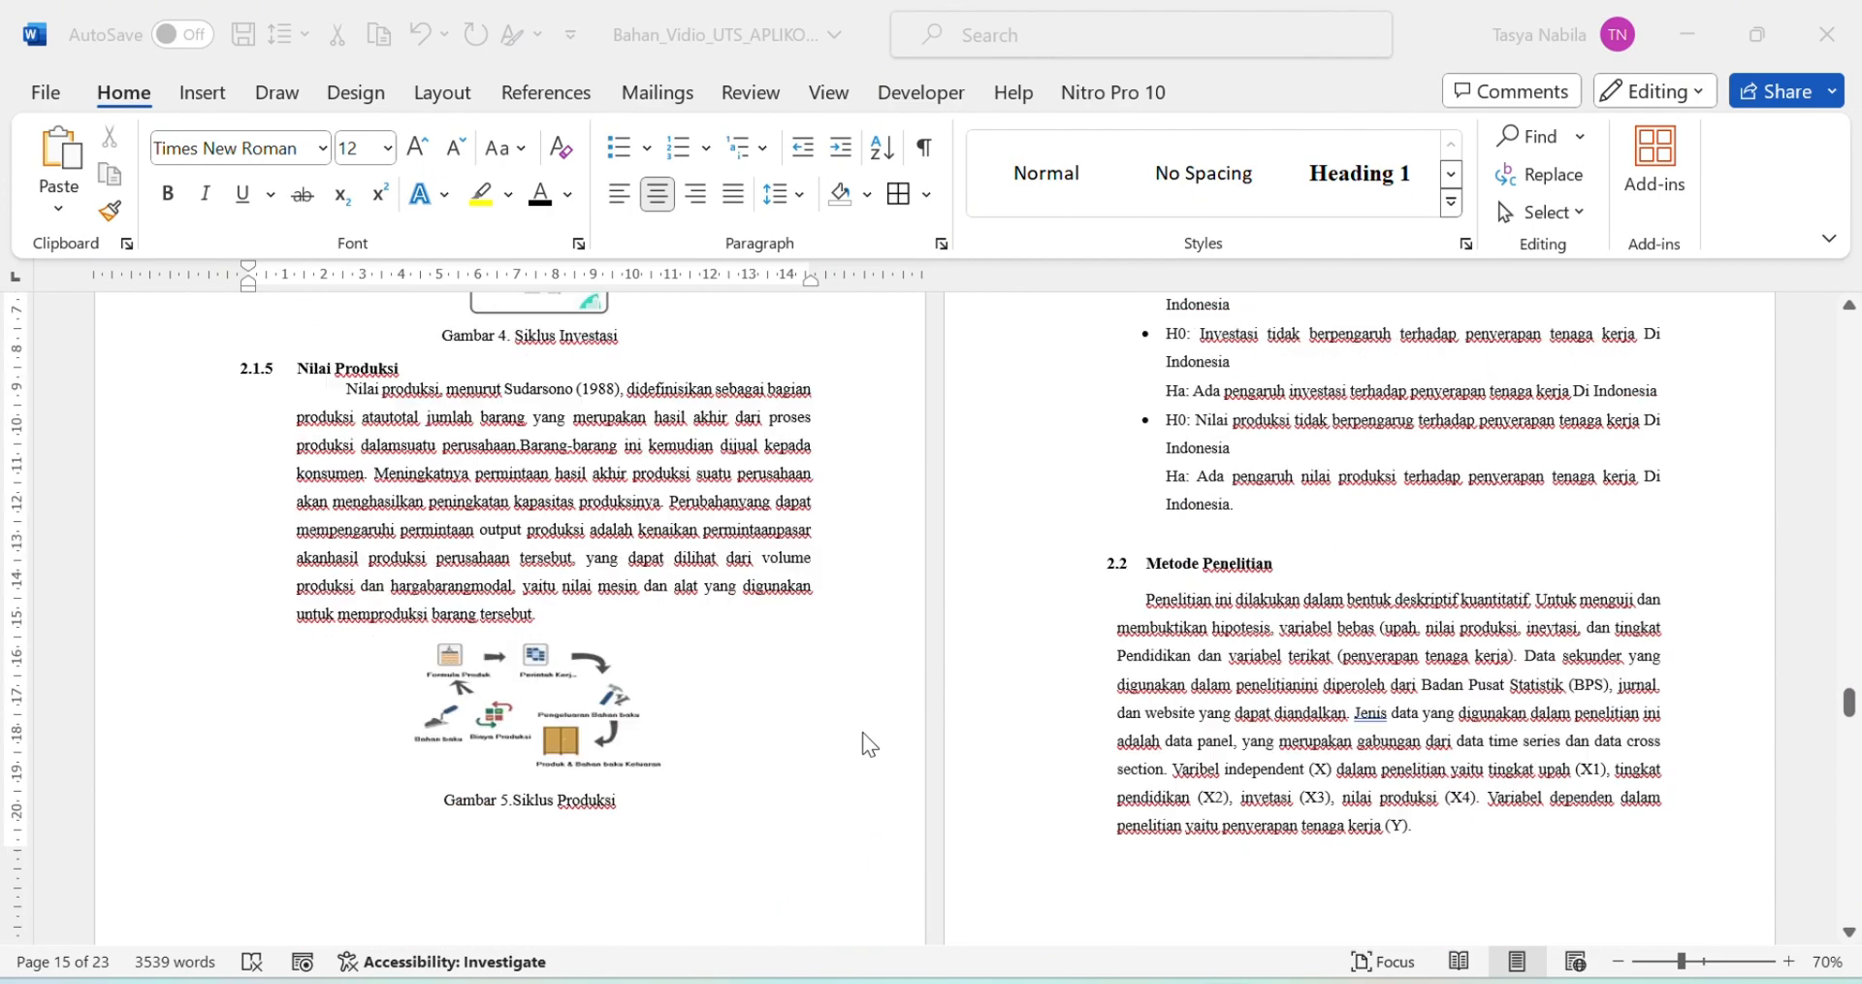
scroll(1630, 742, "up", 4)
left_click_drag(1851, 669, 1827, 532)
mouse_move(1819, 446)
left_mouse_down()
mouse_move(1819, 382)
mouse_move(1820, 424)
left_mouse_up()
Step: Insert a table of figures with caption label Figure below DAFTAR GAMBAR, listing Gambar 1–5 with page numbers
left_click(541, 729)
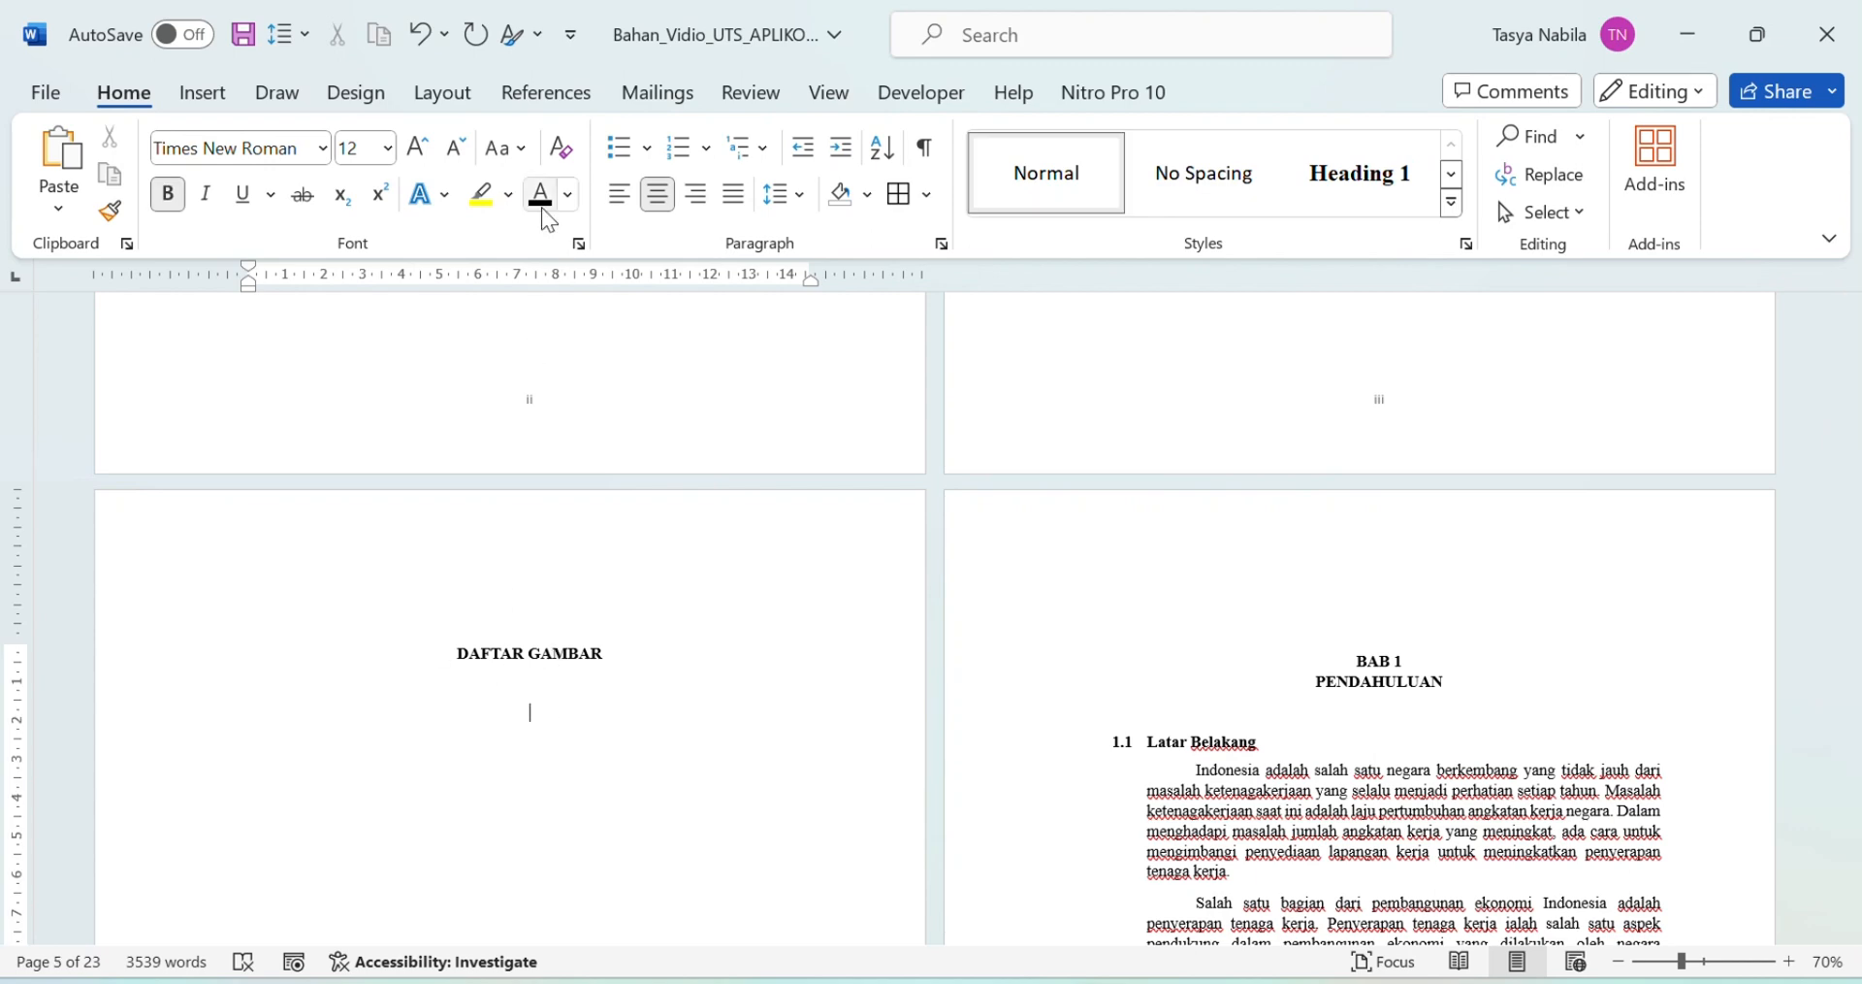
left_click(514, 93)
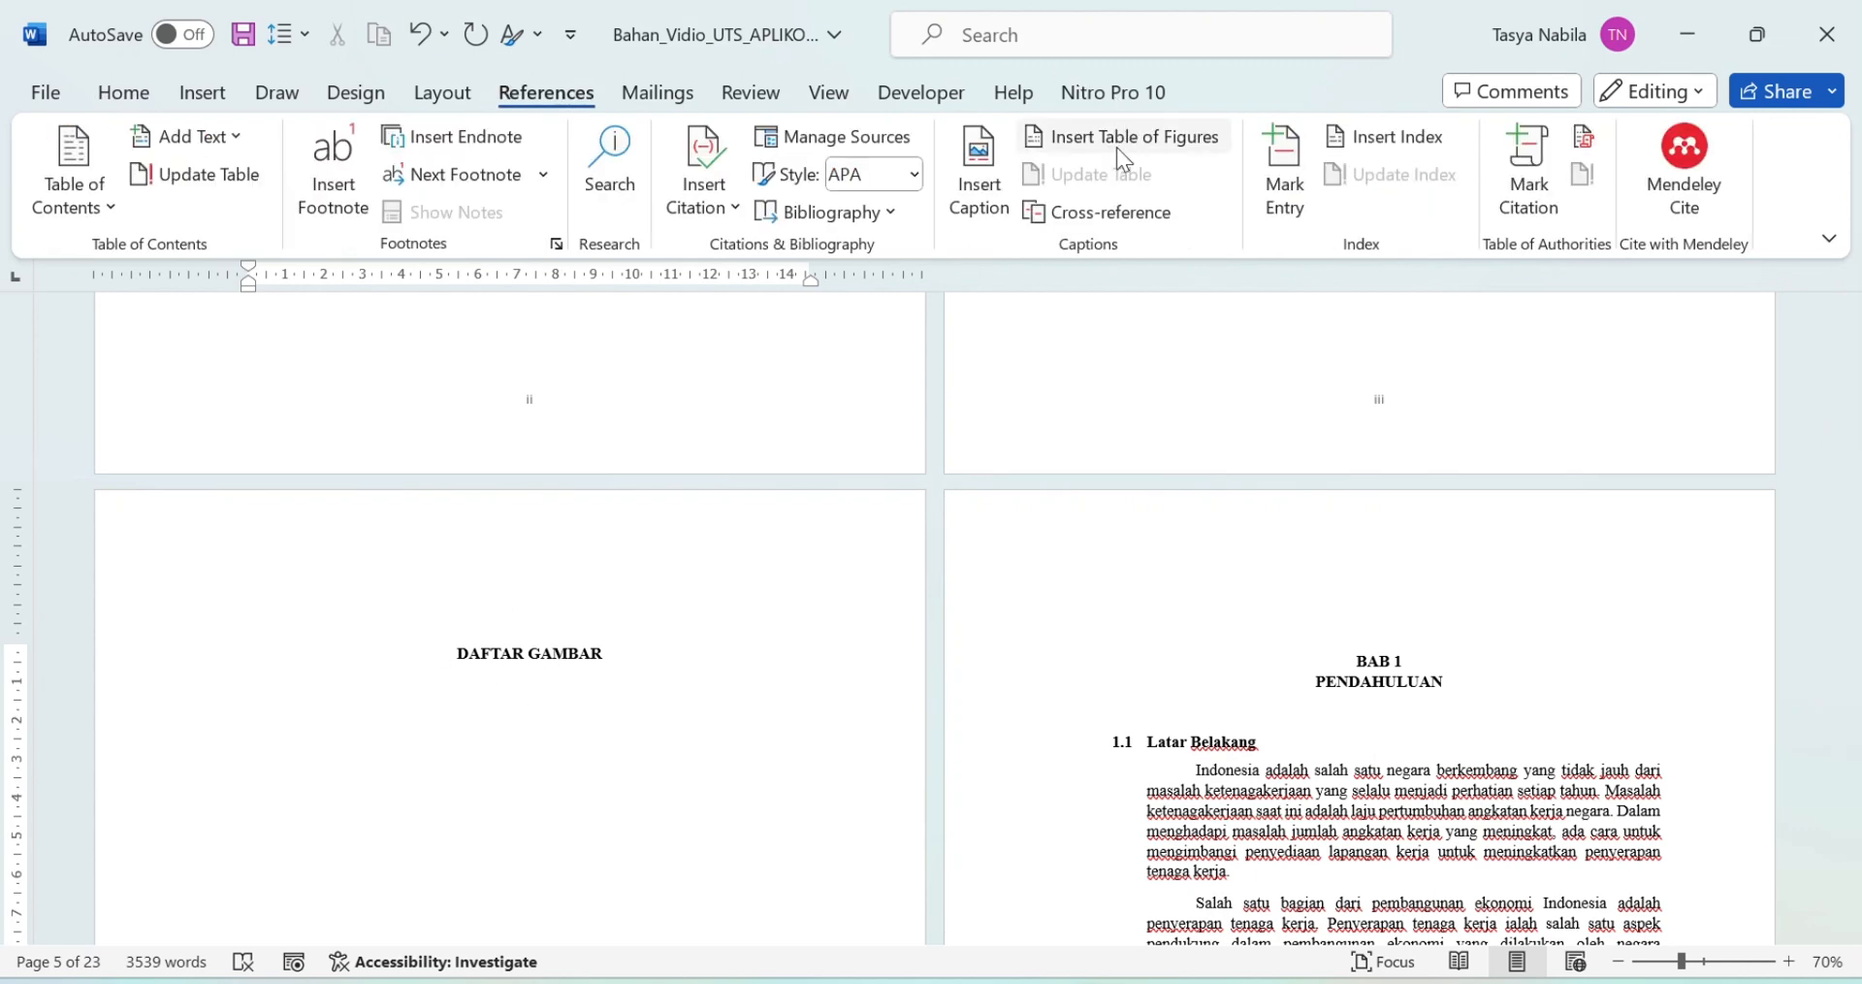
left_click(1116, 146)
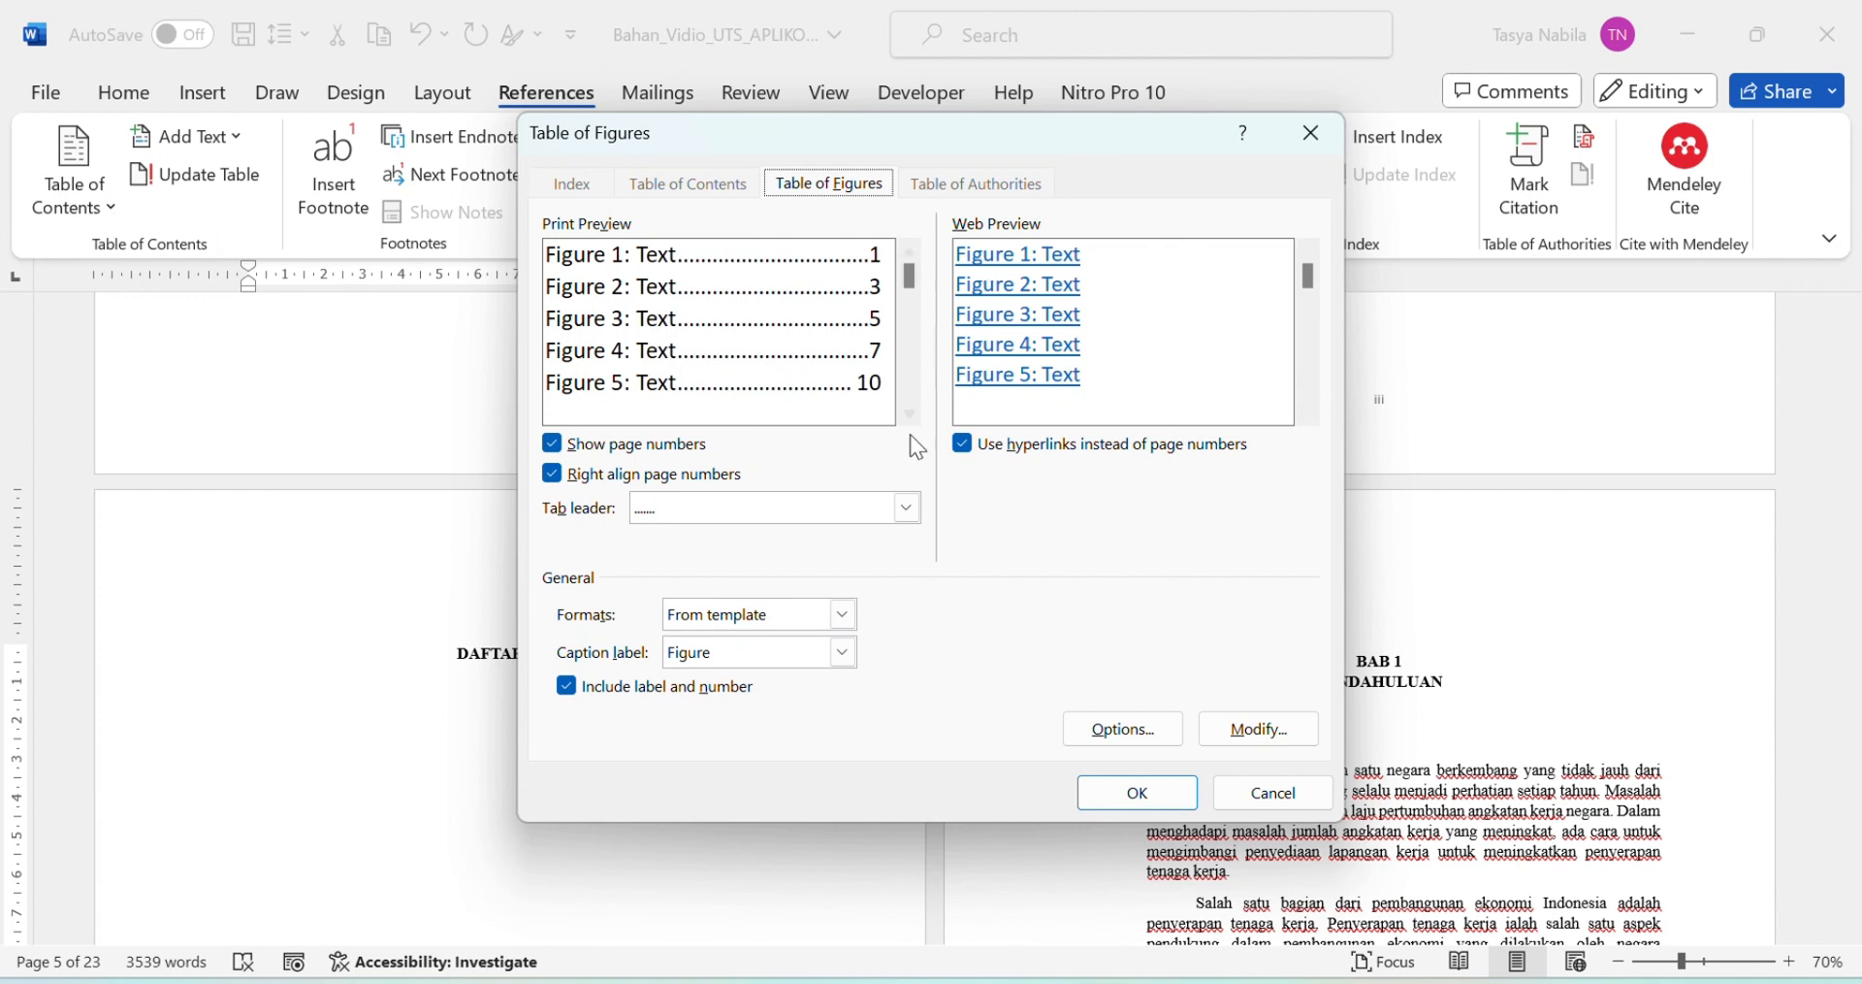
left_click(843, 652)
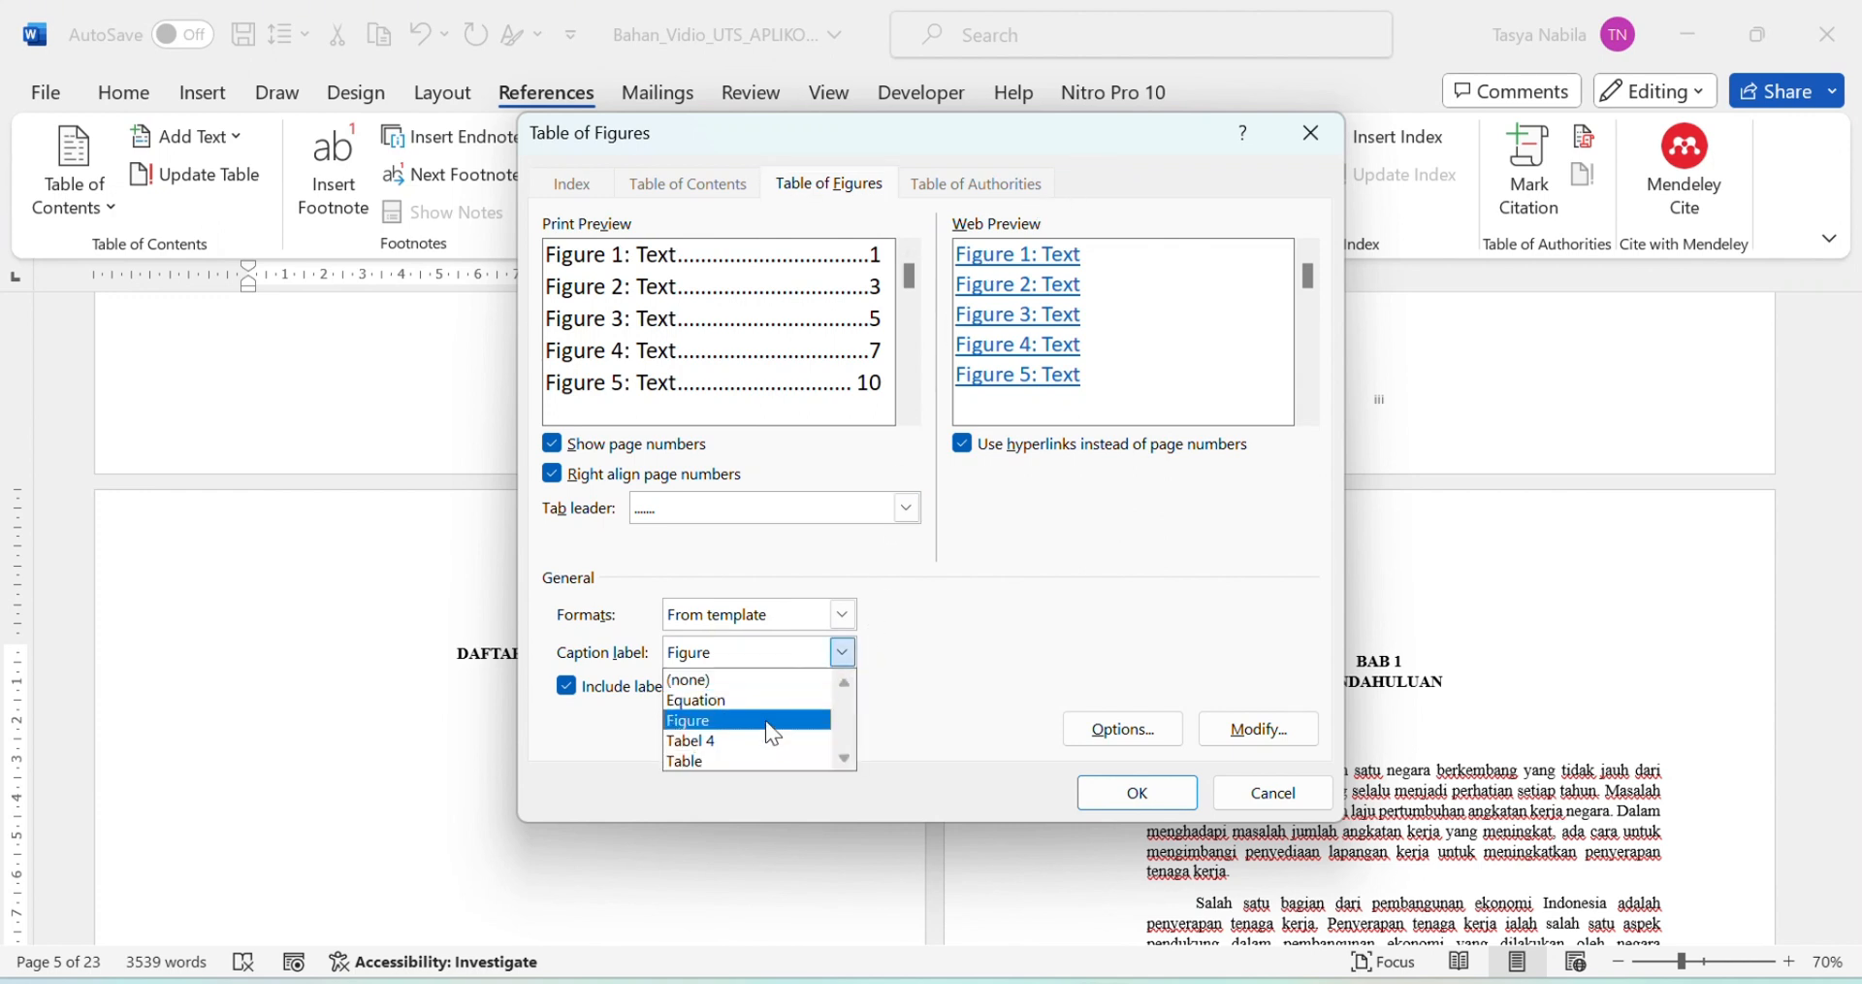
left_click(765, 719)
left_click(840, 654)
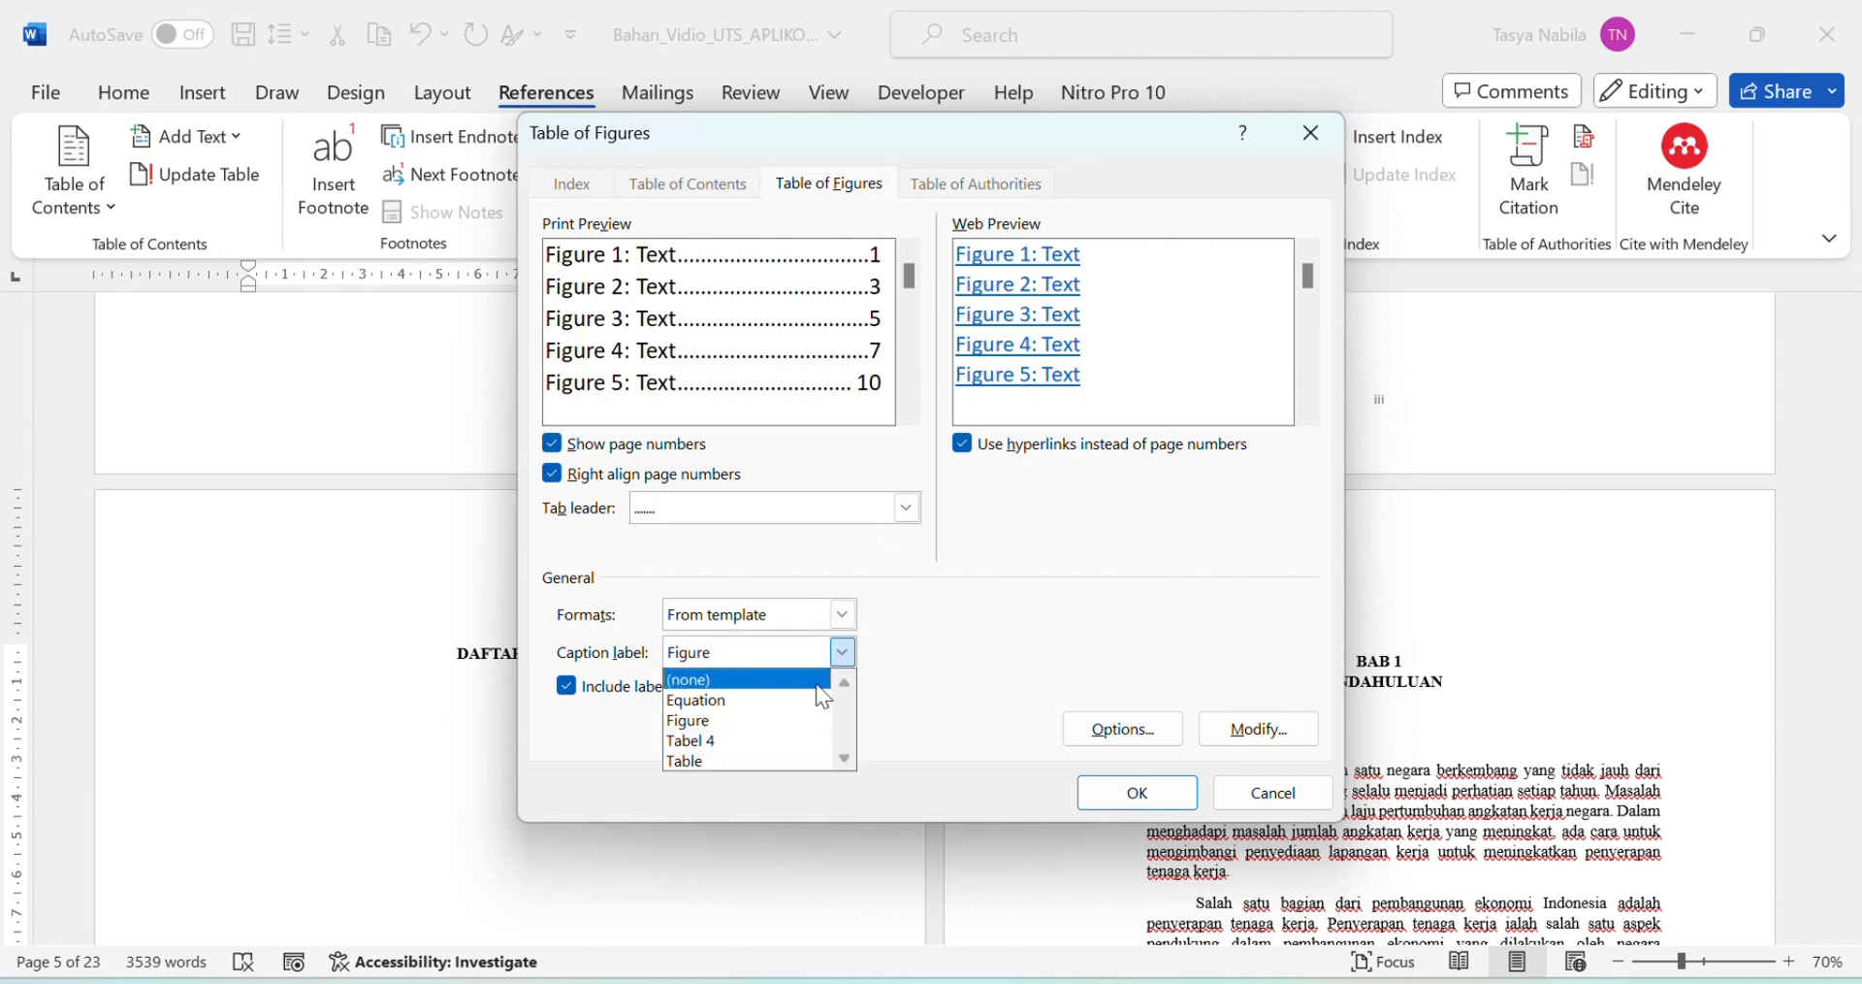
left_click(779, 728)
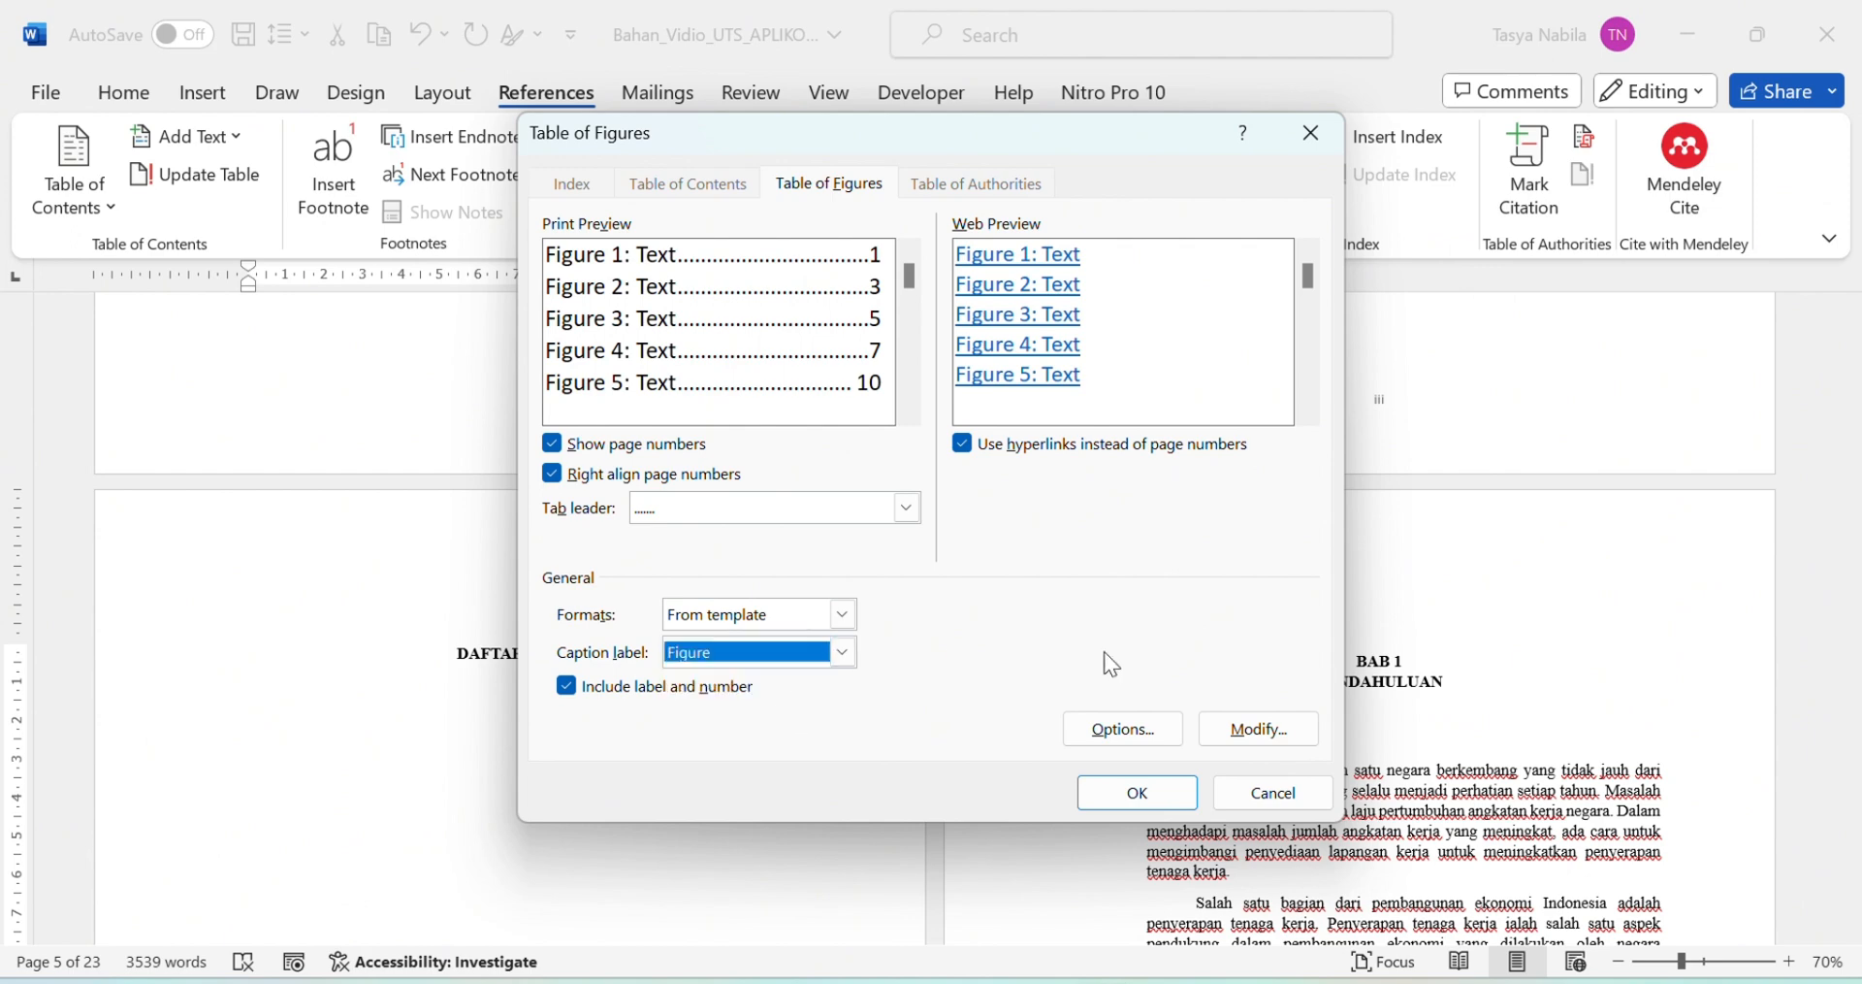
left_click(1175, 793)
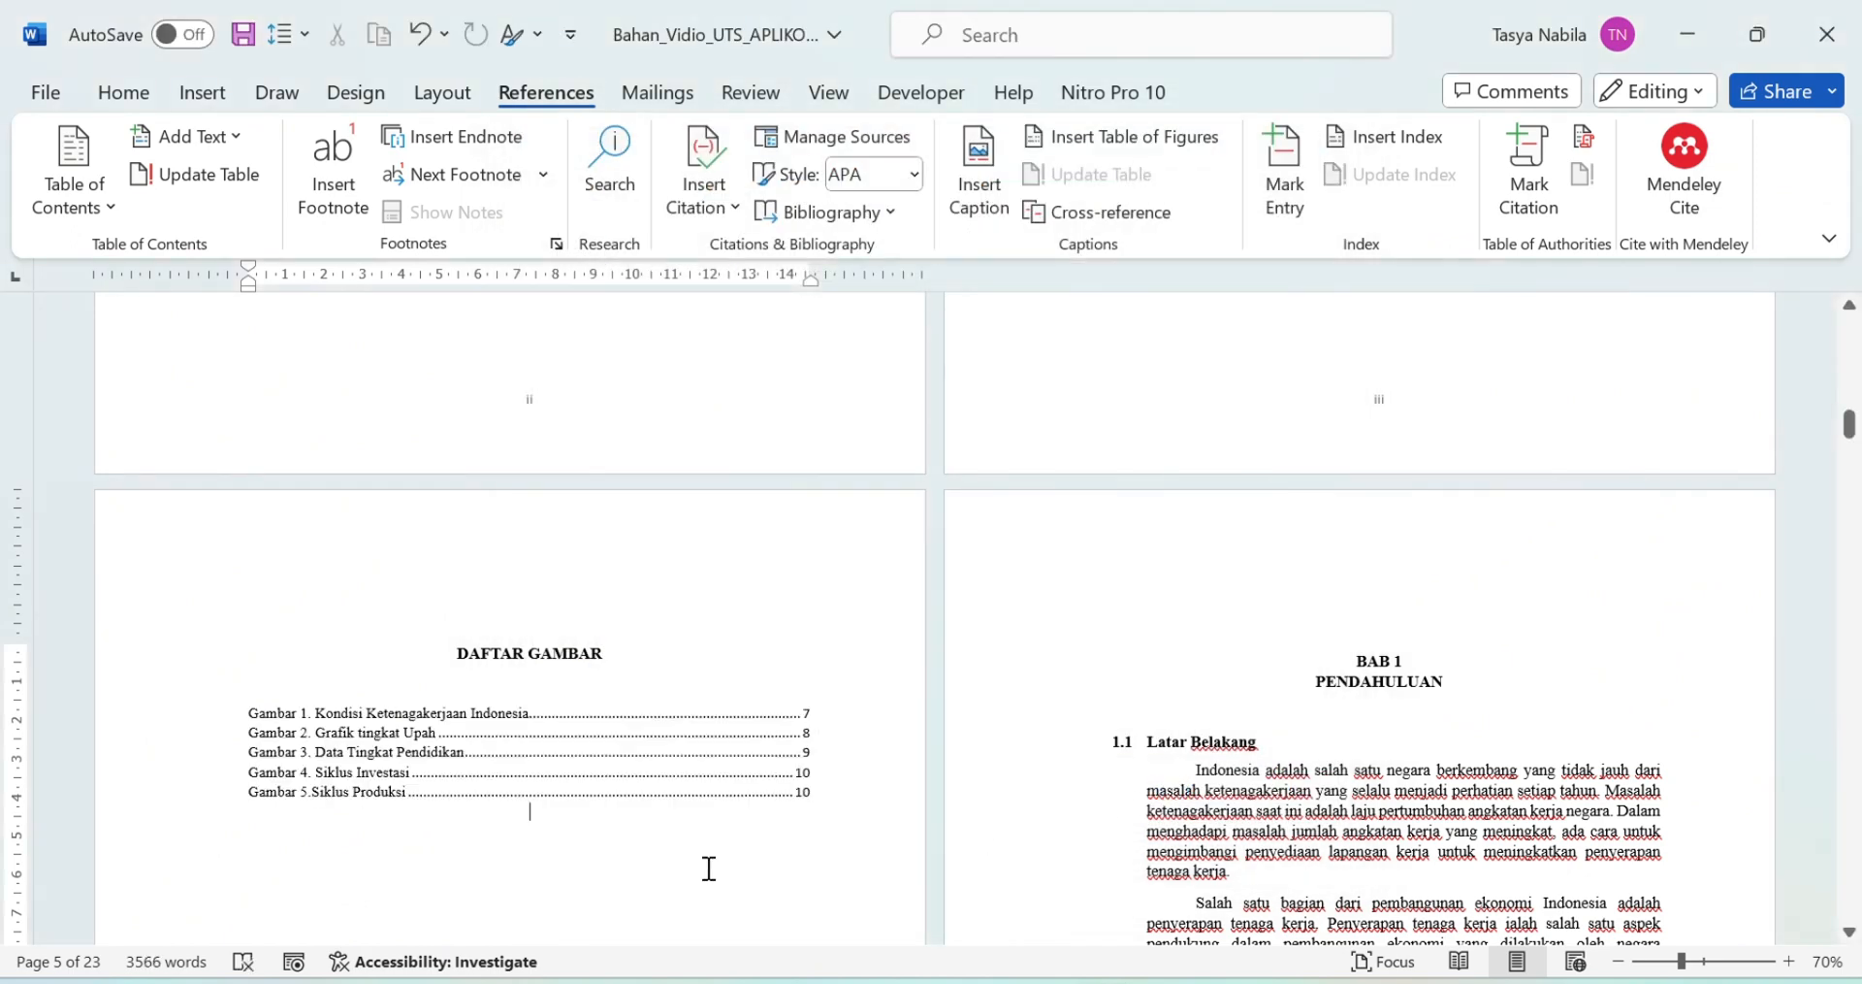
scroll(707, 873, "down", 3)
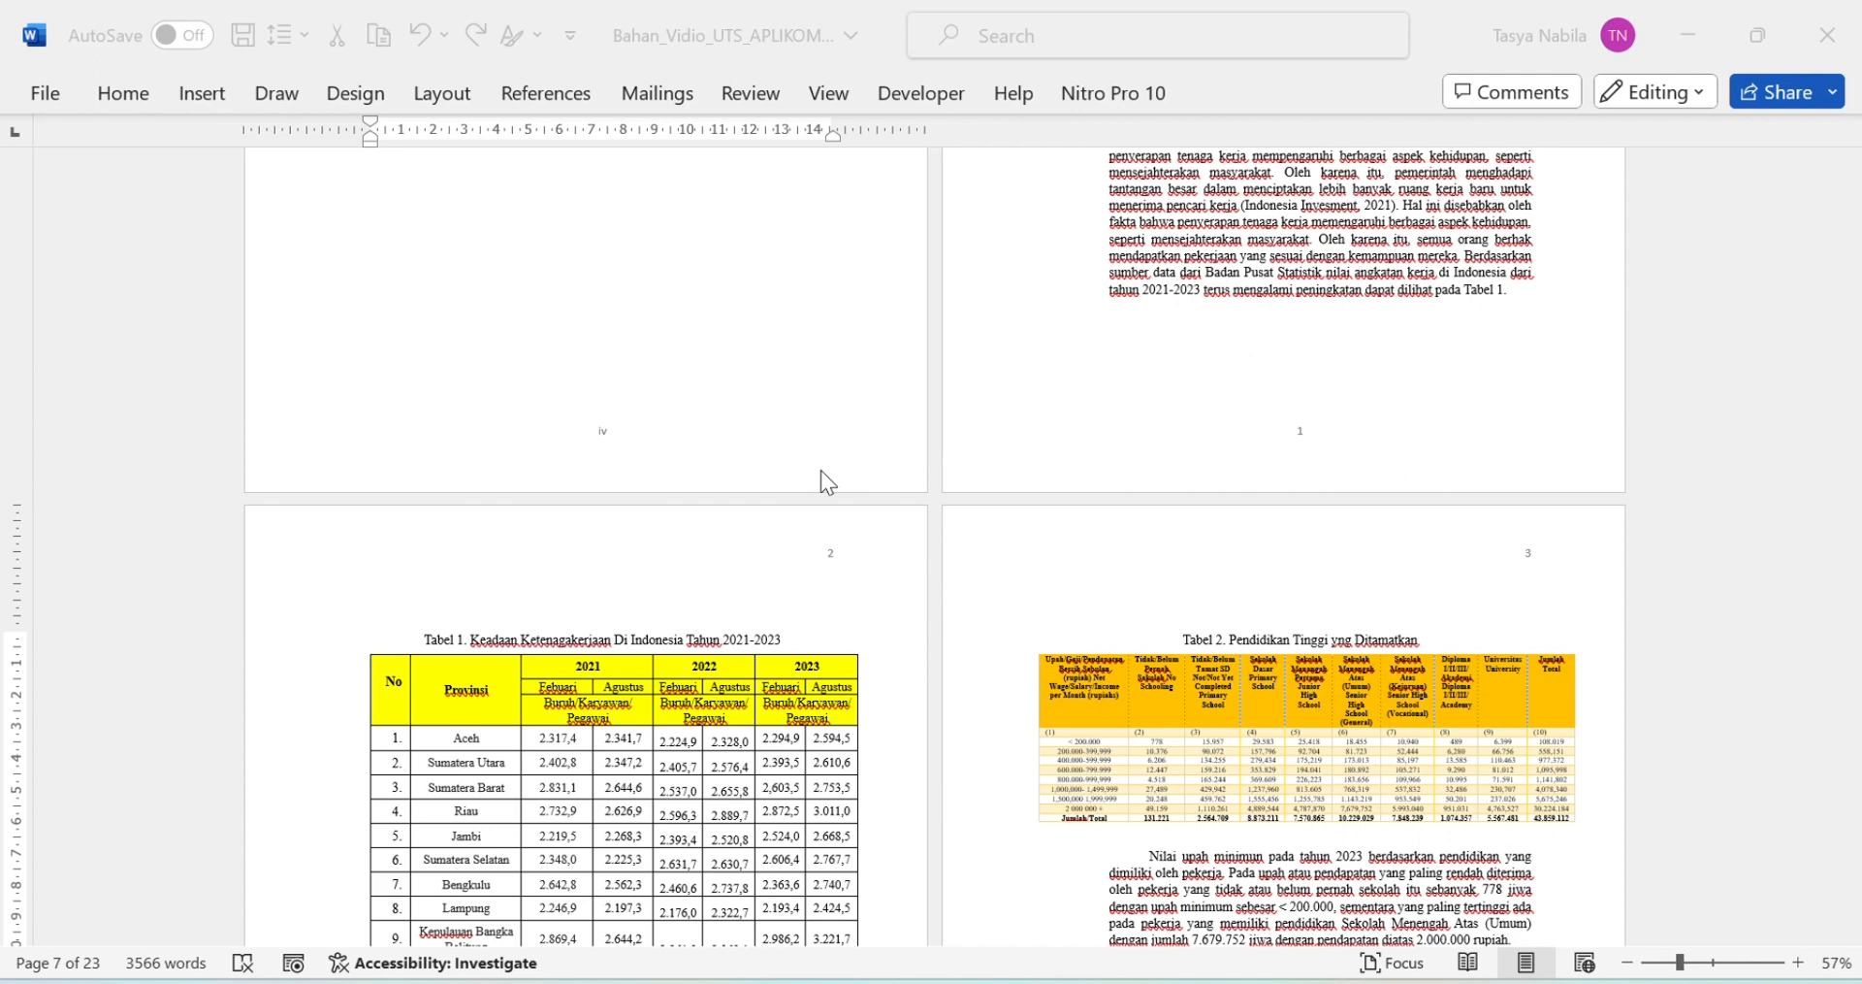
Step: Make the page with the Tabel 1 caption landscape, applied from this point forward
scroll(821, 470, "down", 2)
left_click(337, 433)
left_click(335, 433)
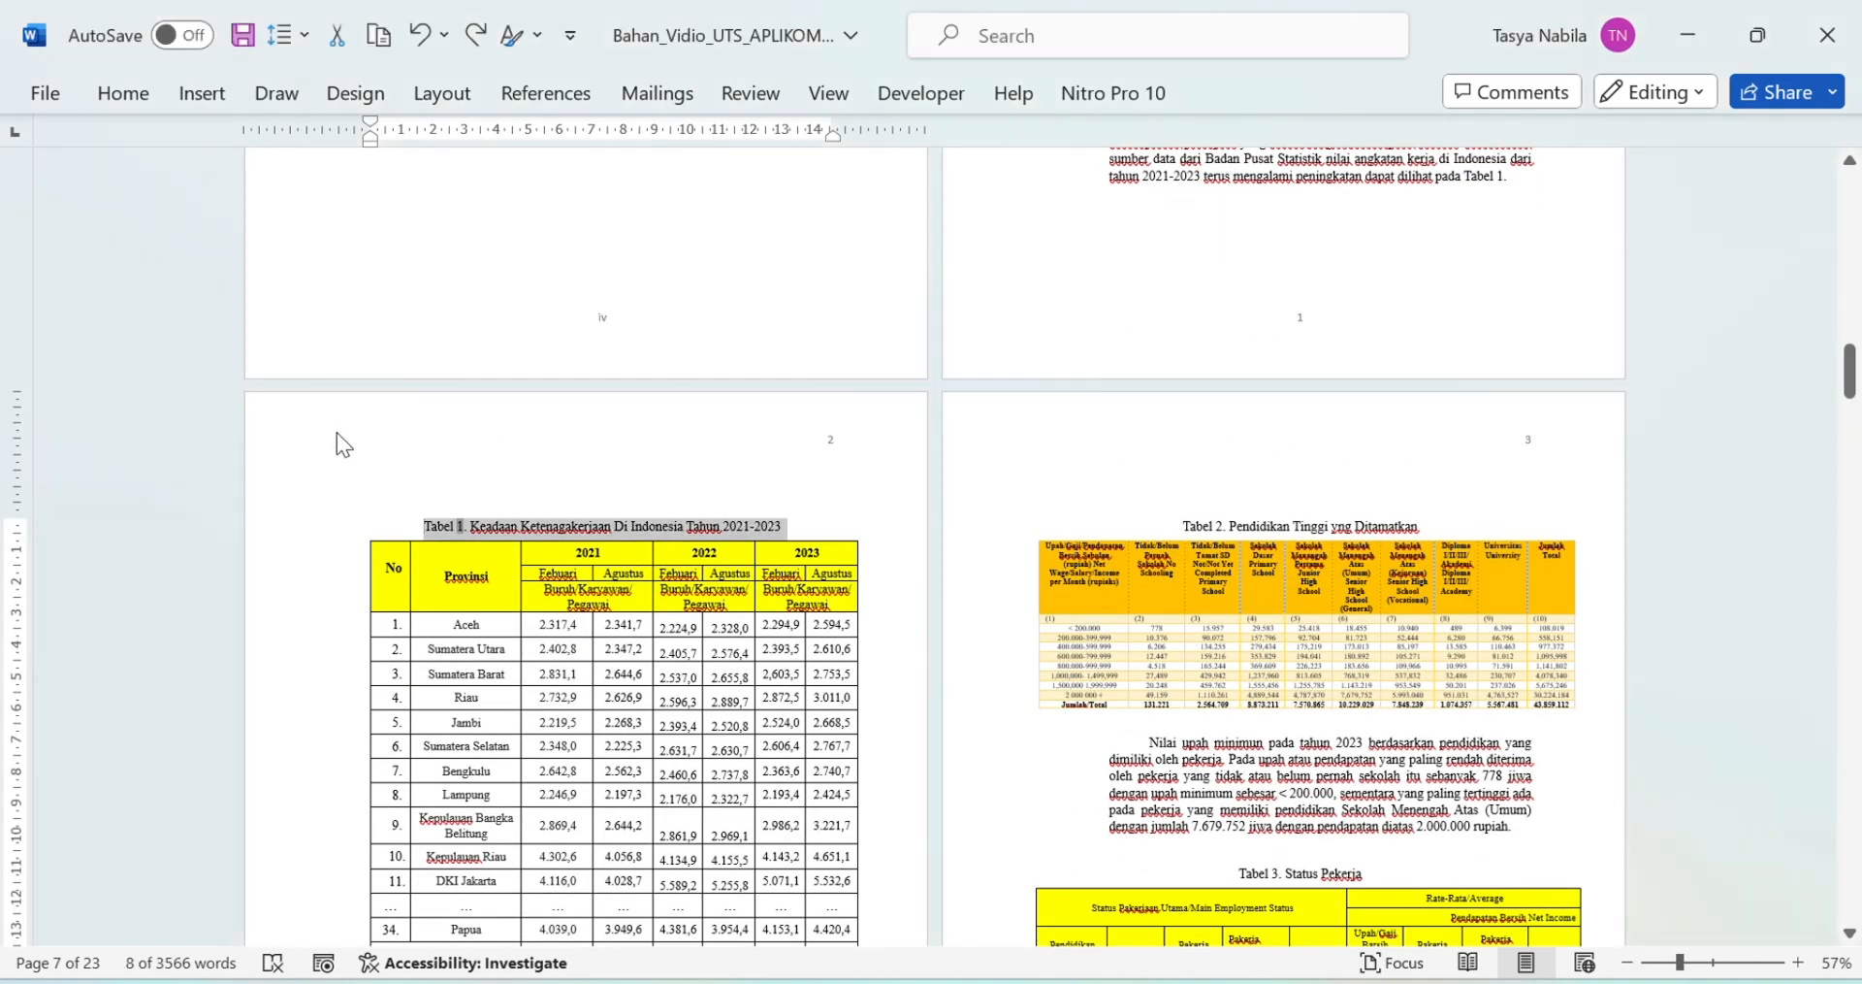
left_click(415, 524)
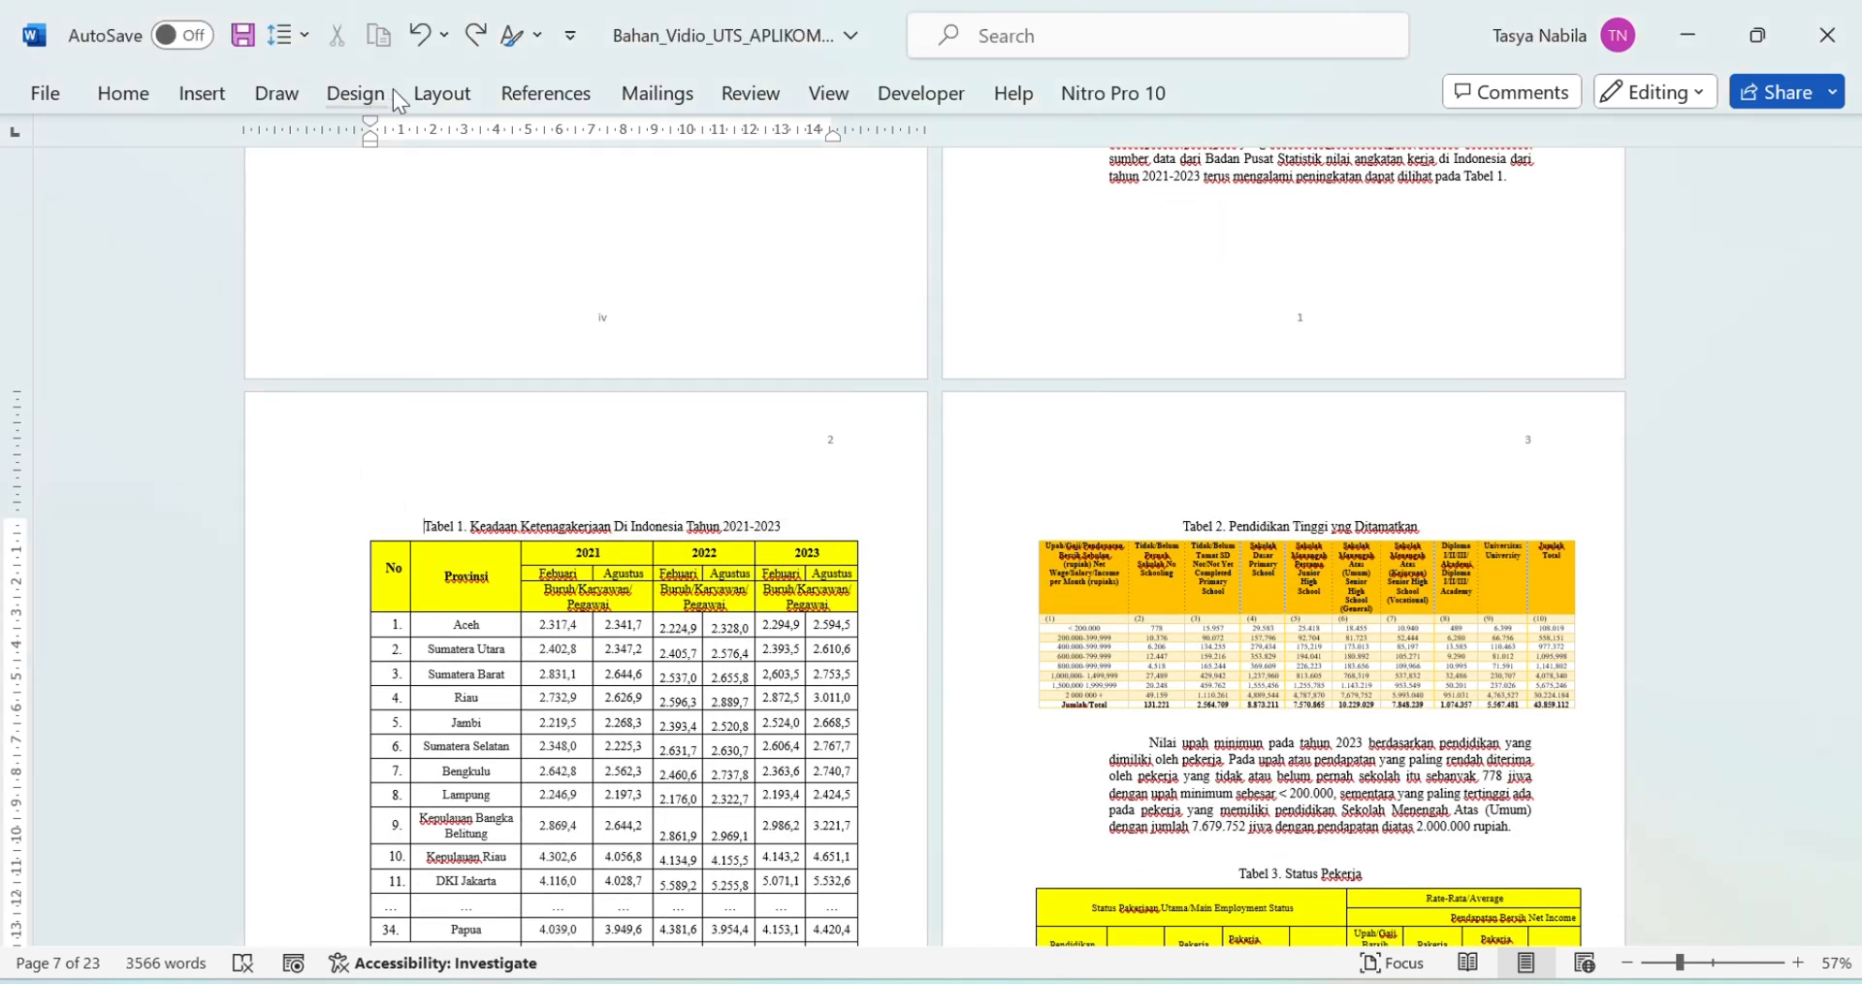
left_click(427, 95)
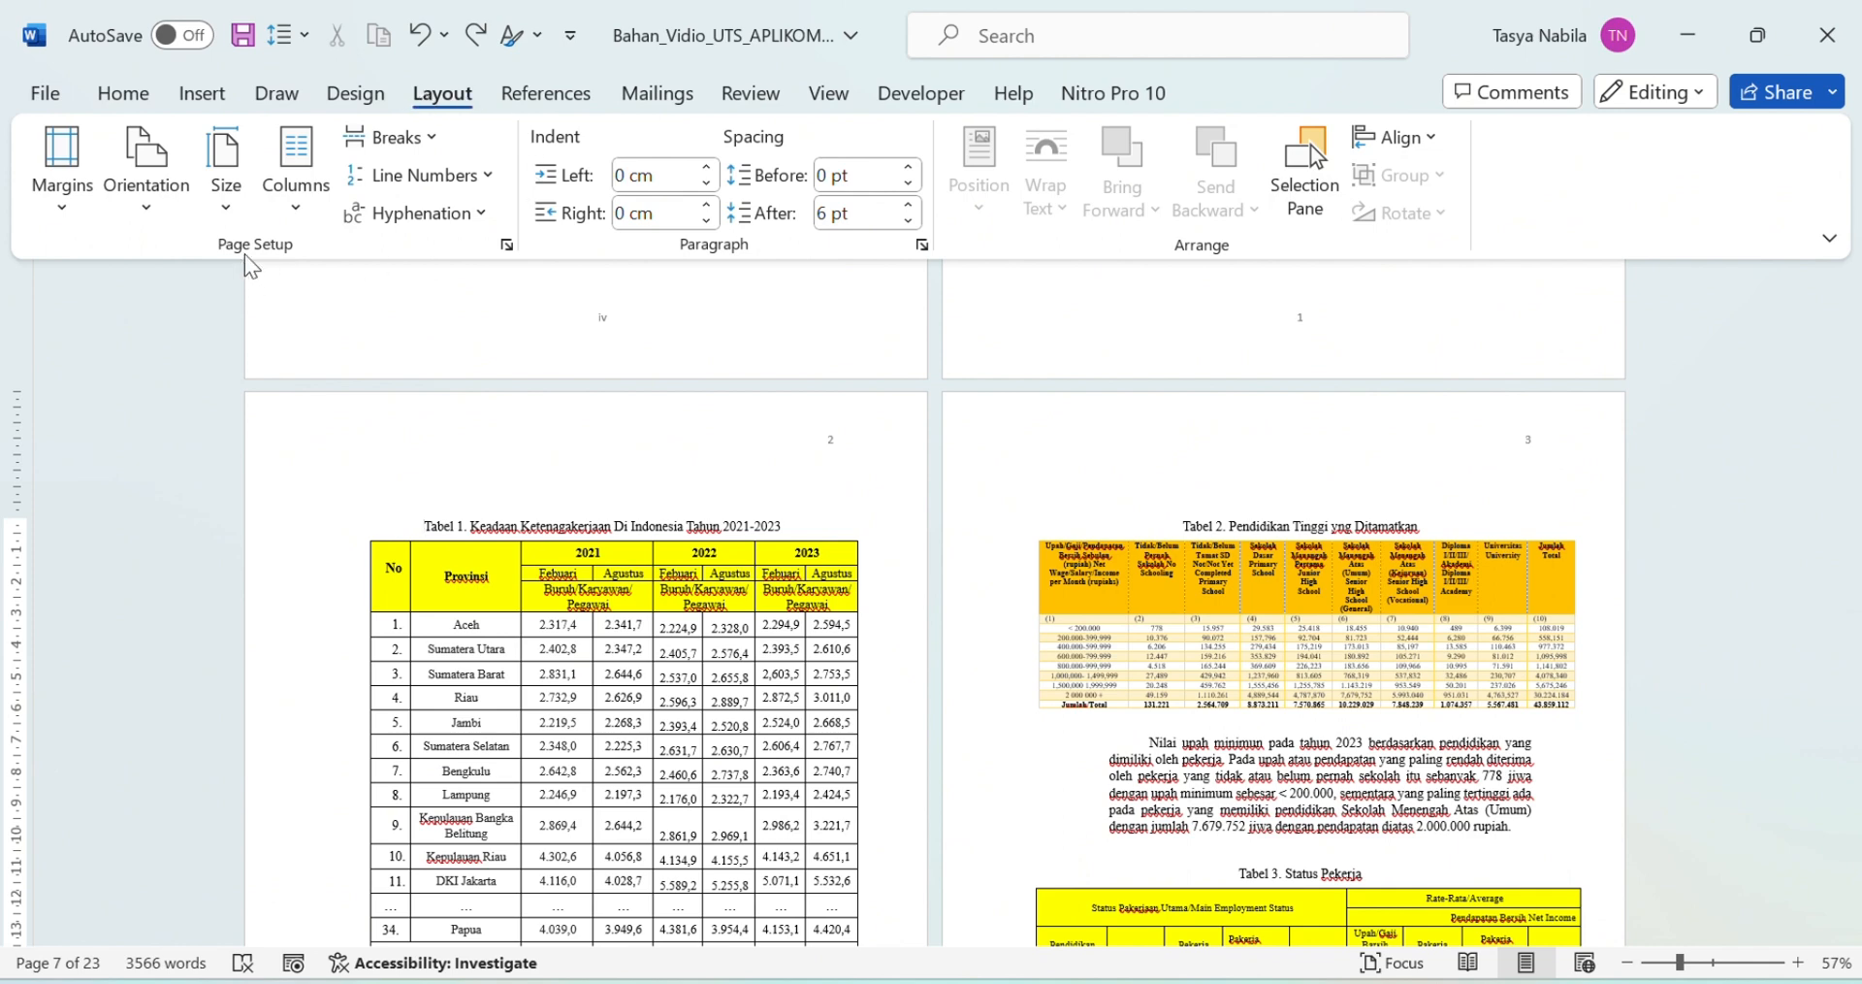
left_click(507, 244)
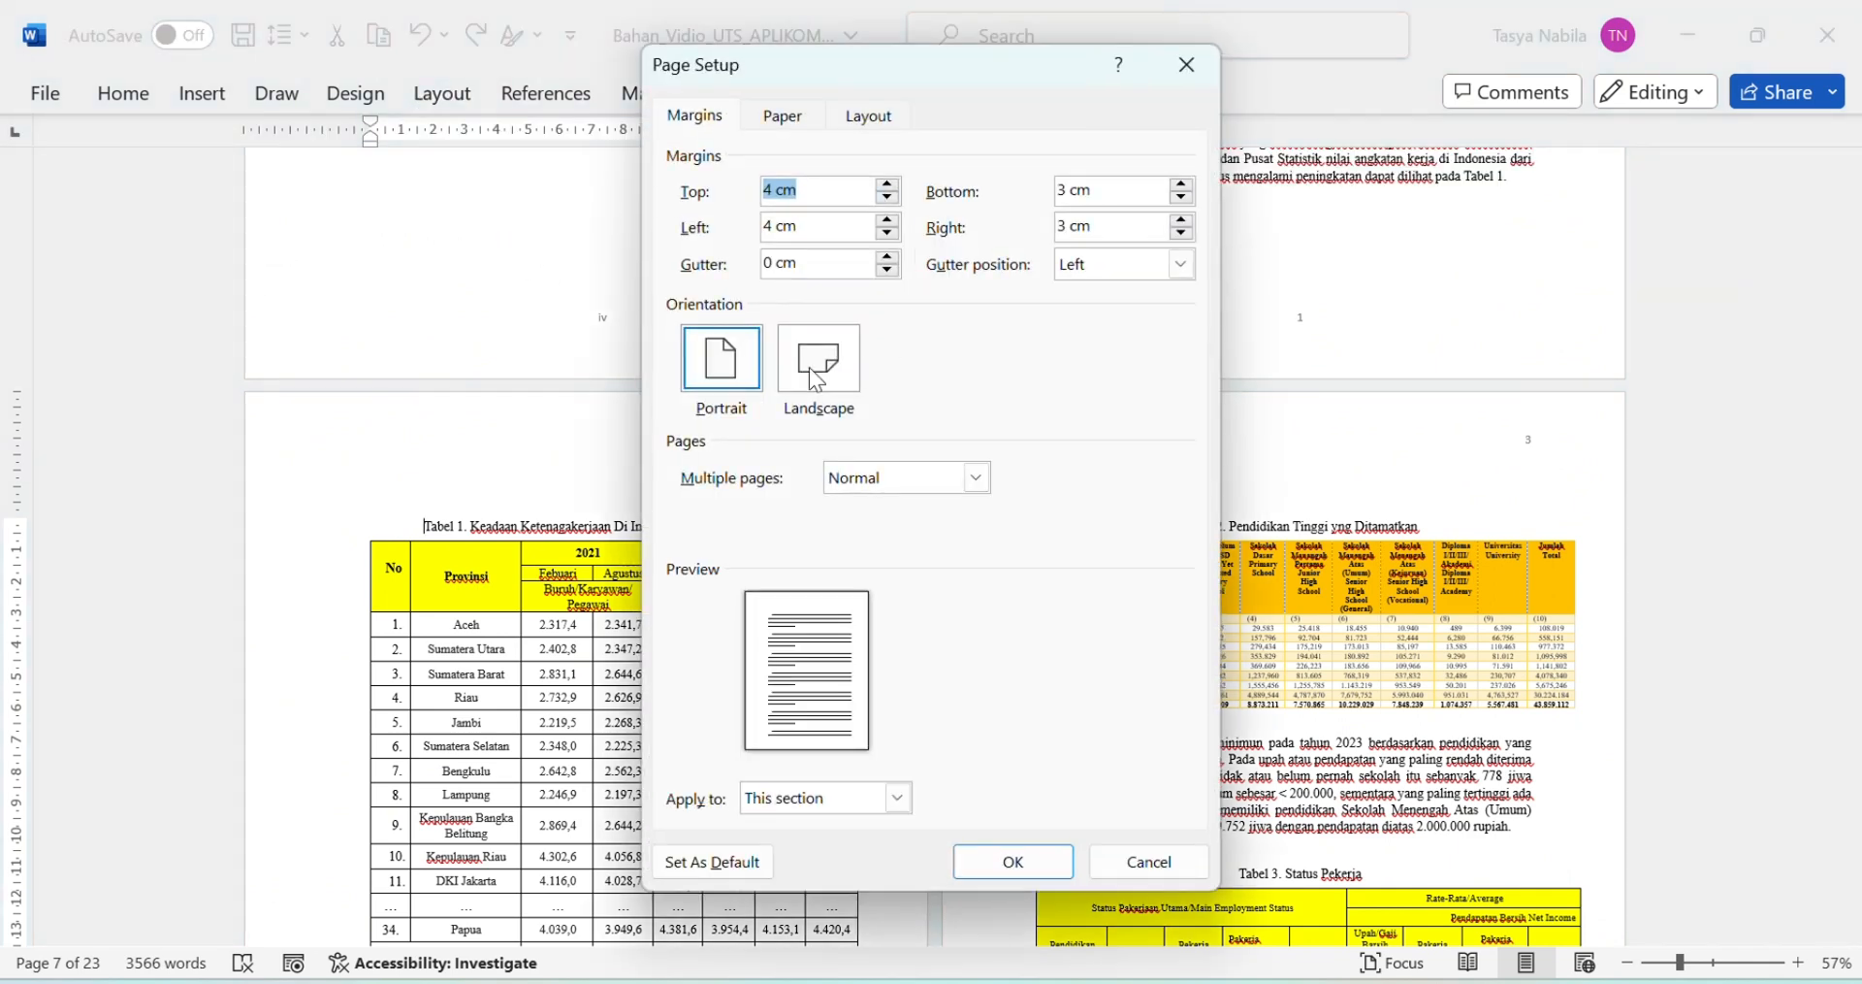
left_click(812, 398)
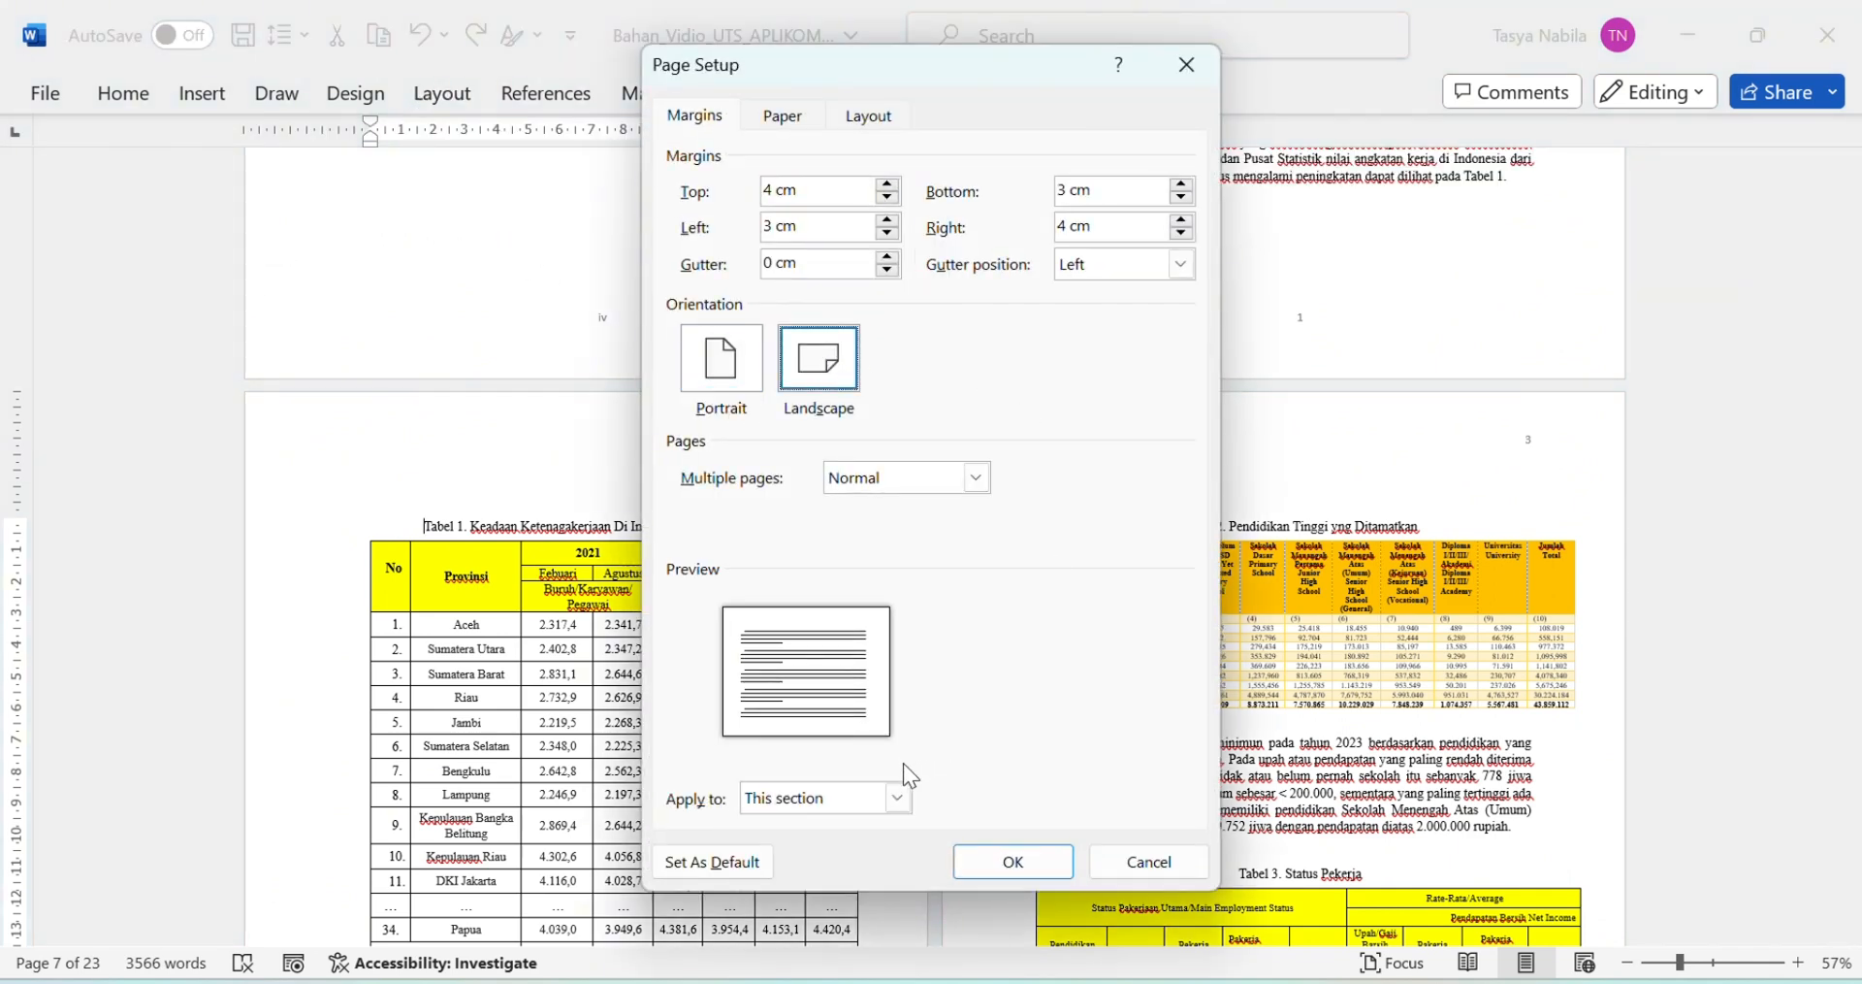
left_click(907, 799)
left_click(867, 840)
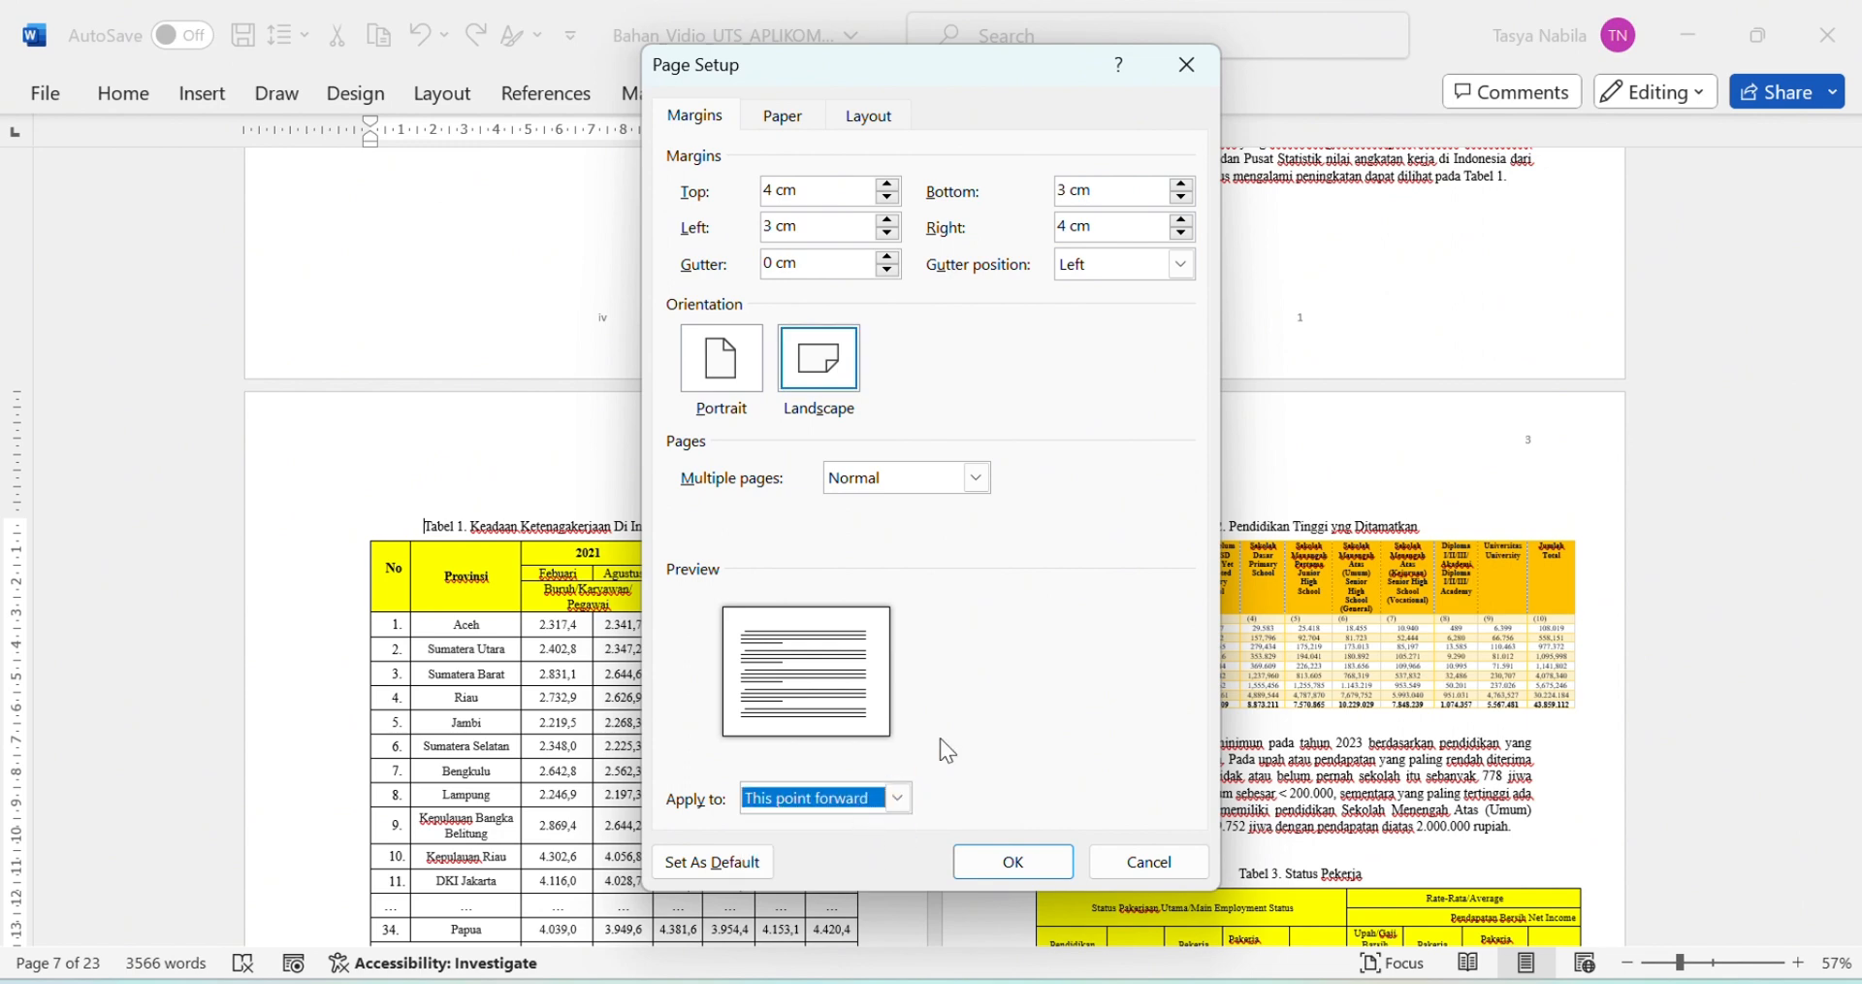
left_click(1009, 861)
Step: Switch the pages from page 2's paragraph onward back to portrait orientation
scroll(1135, 684, "down", 3)
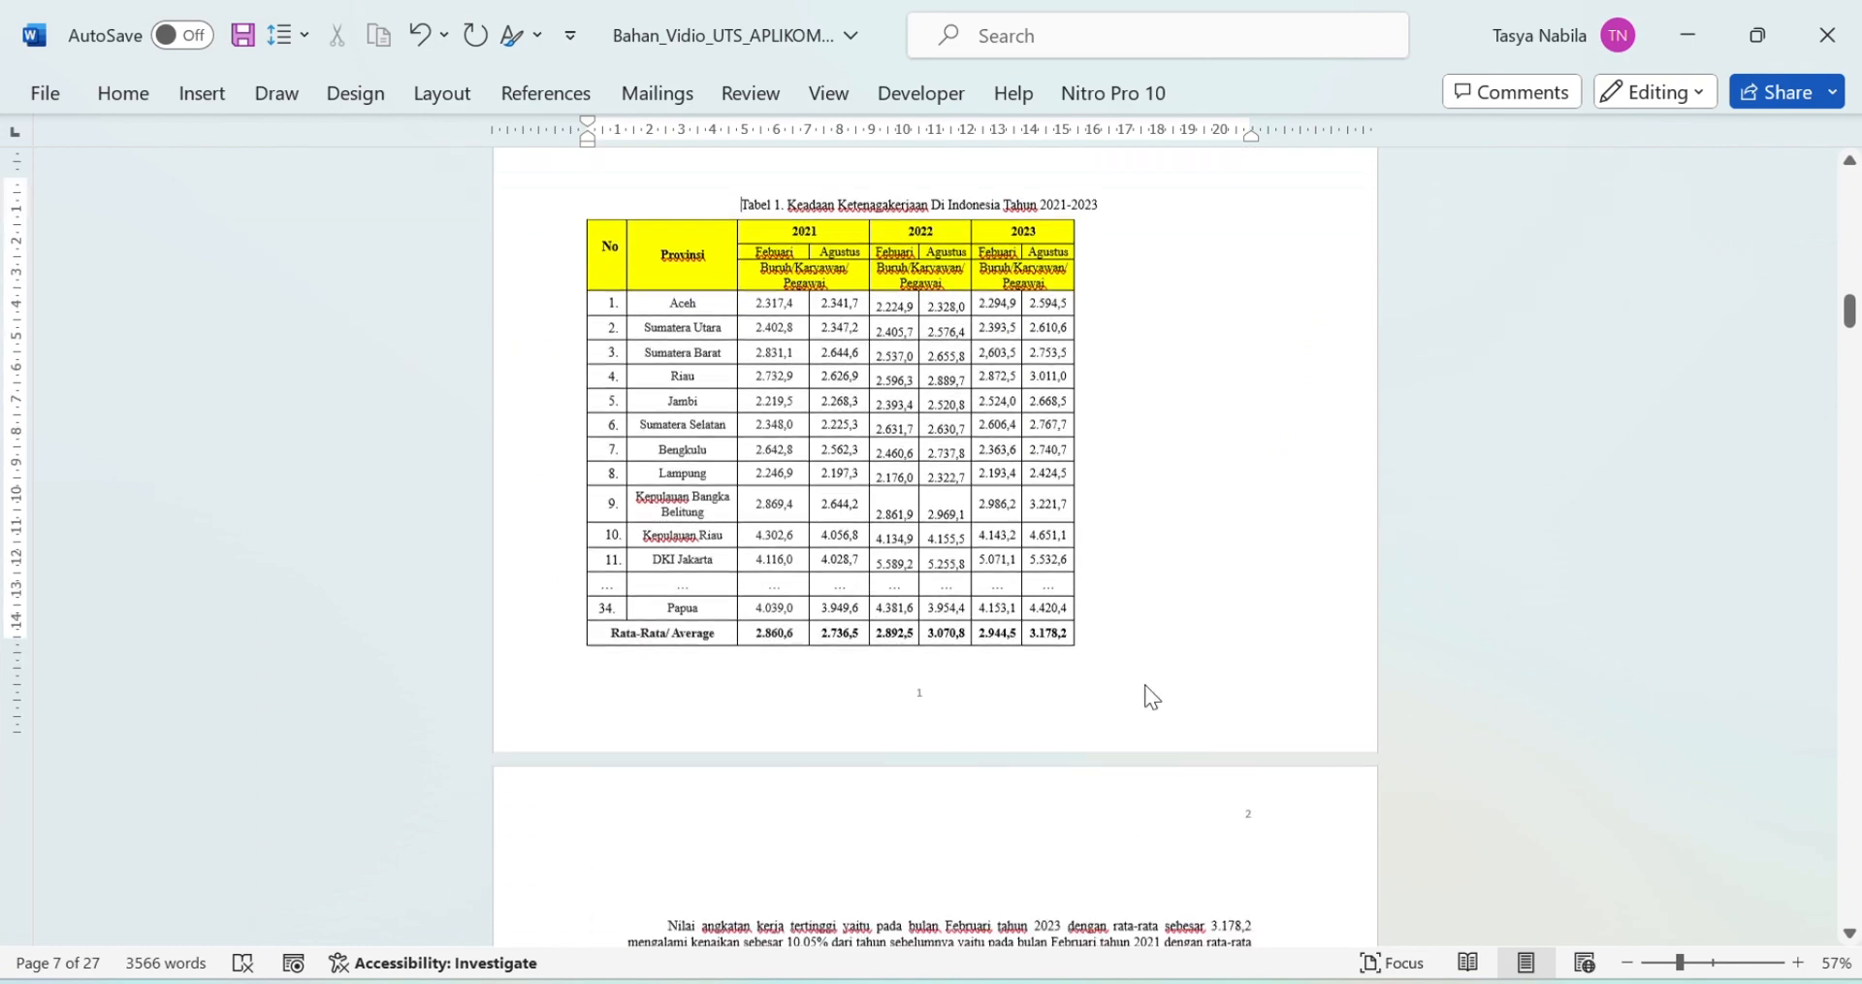
scroll(1147, 685, "down", 2)
scroll(1150, 685, "up", 5)
scroll(1234, 515, "down", 10)
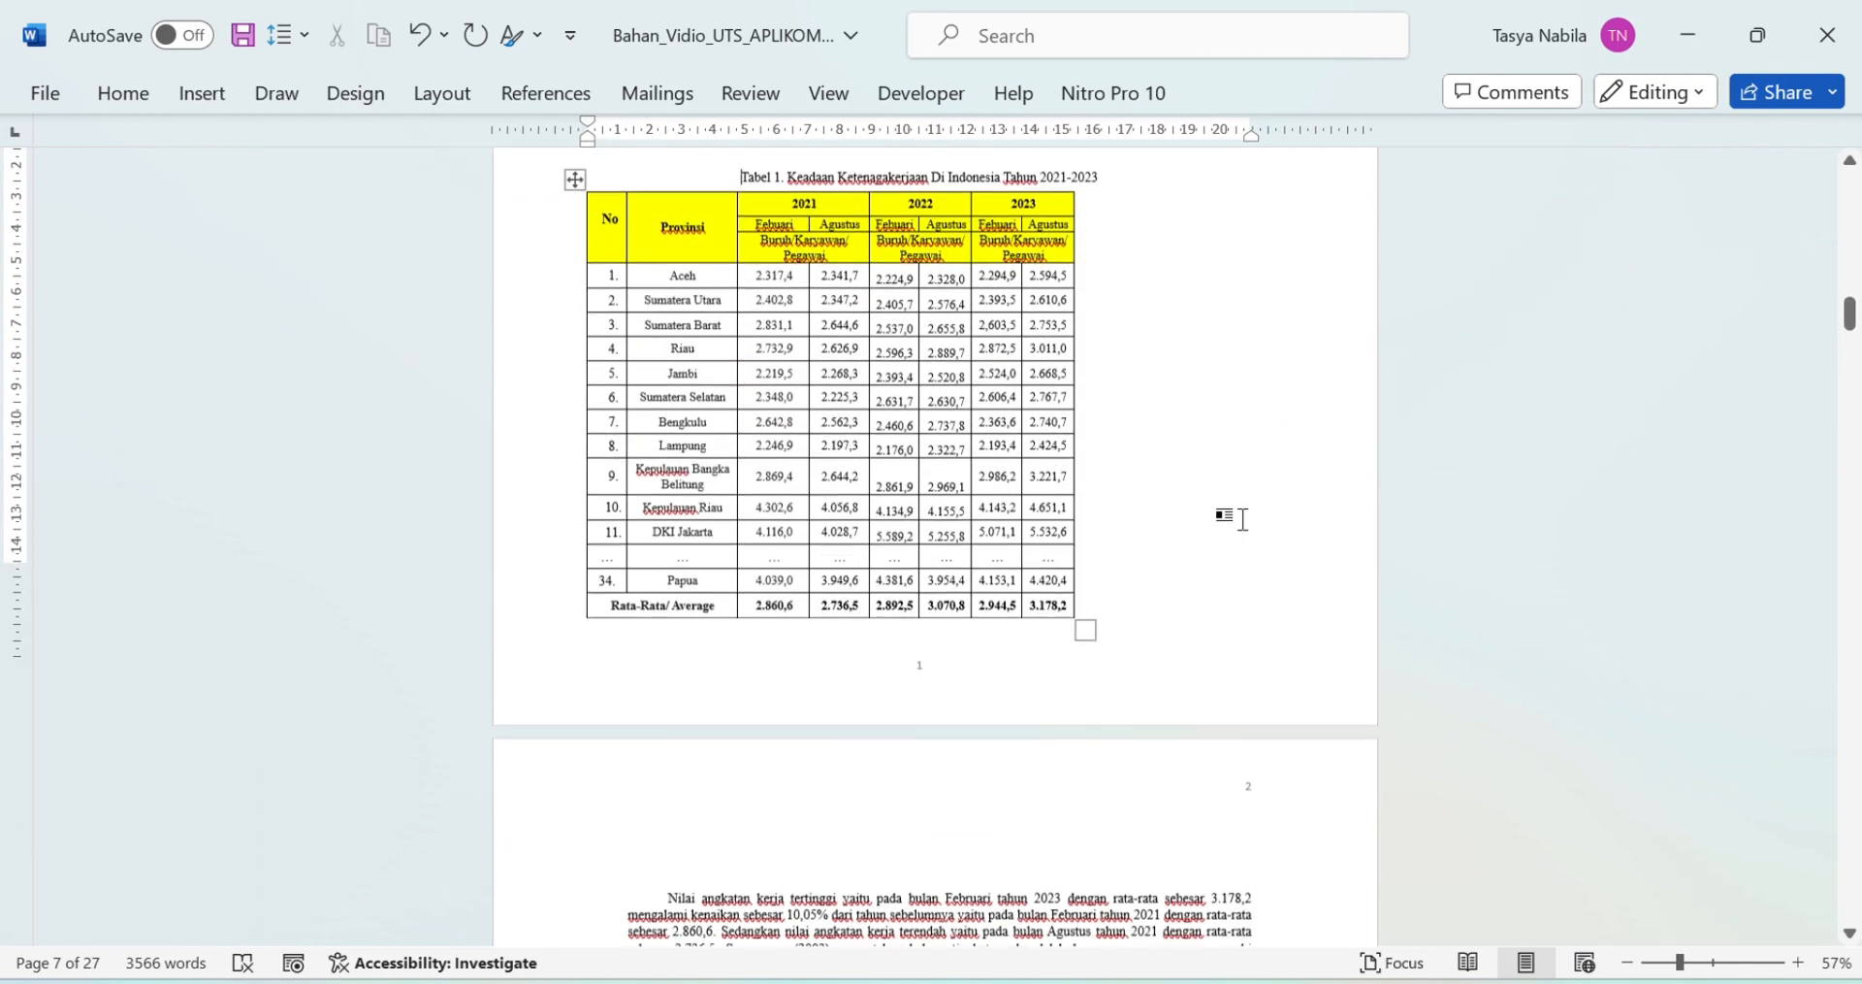
scroll(1248, 538, "down", 3)
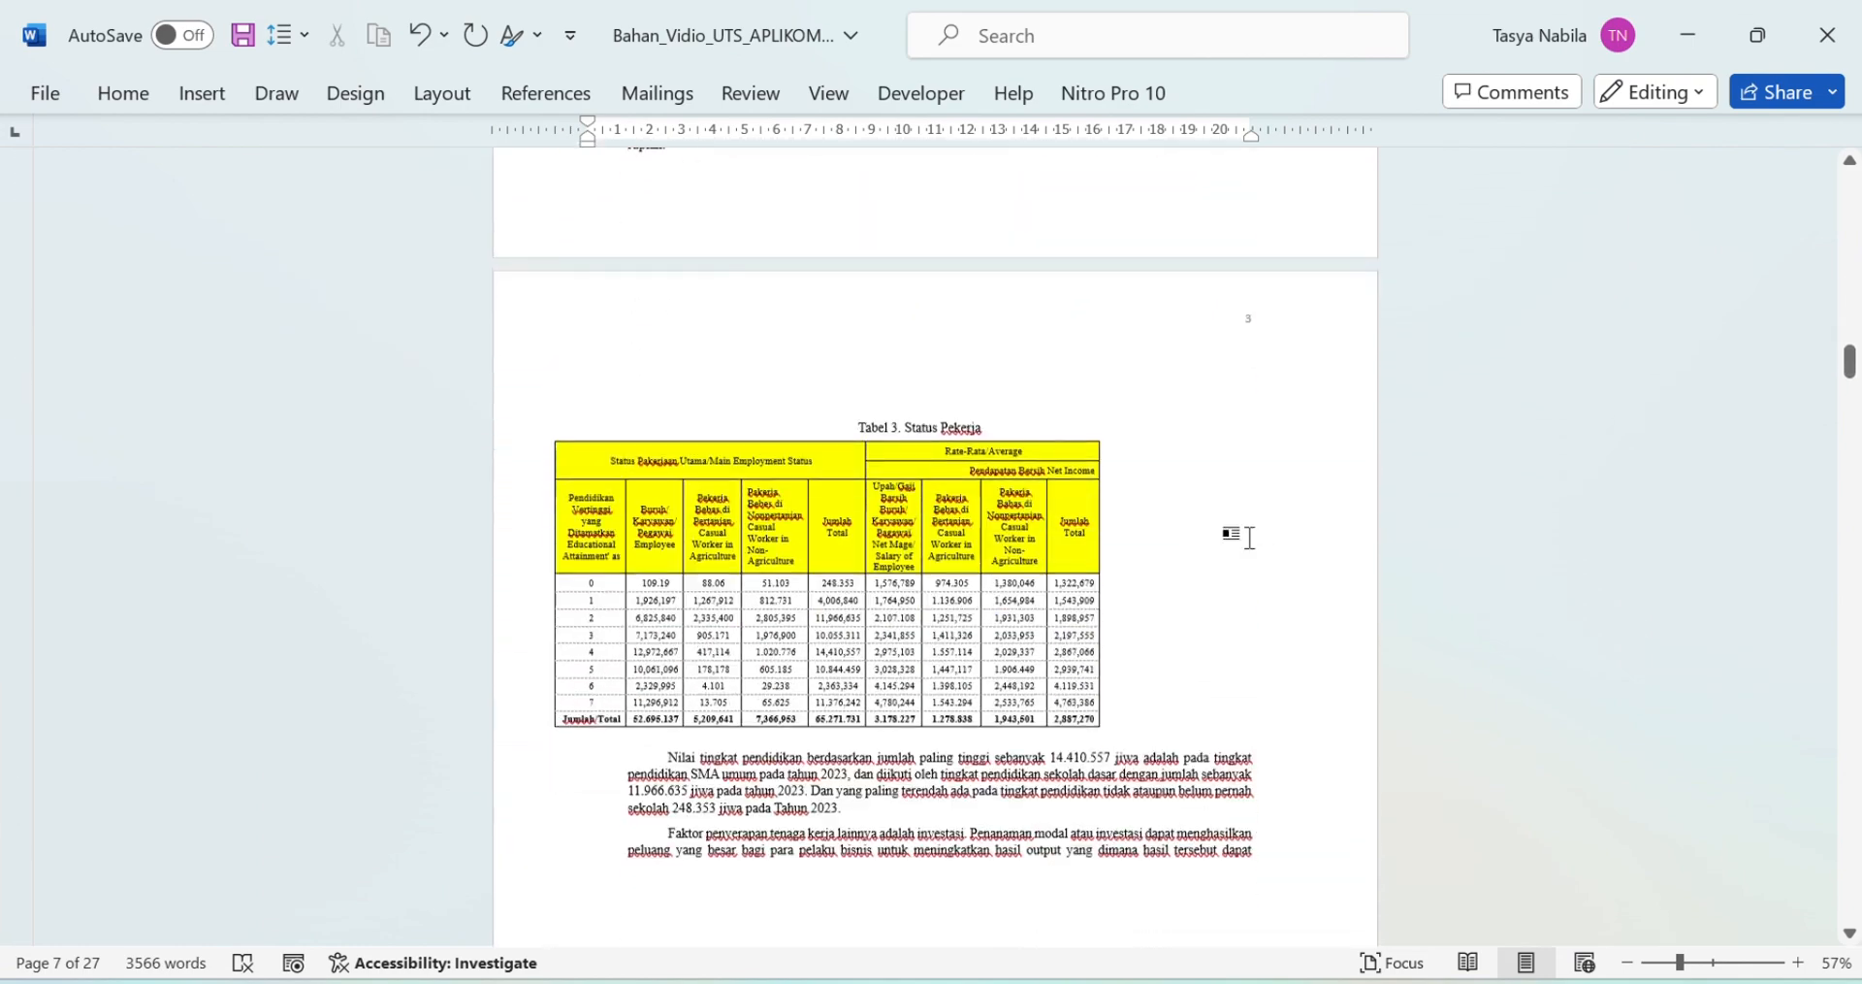
scroll(1248, 535, "up", 8)
scroll(1254, 543, "up", 8)
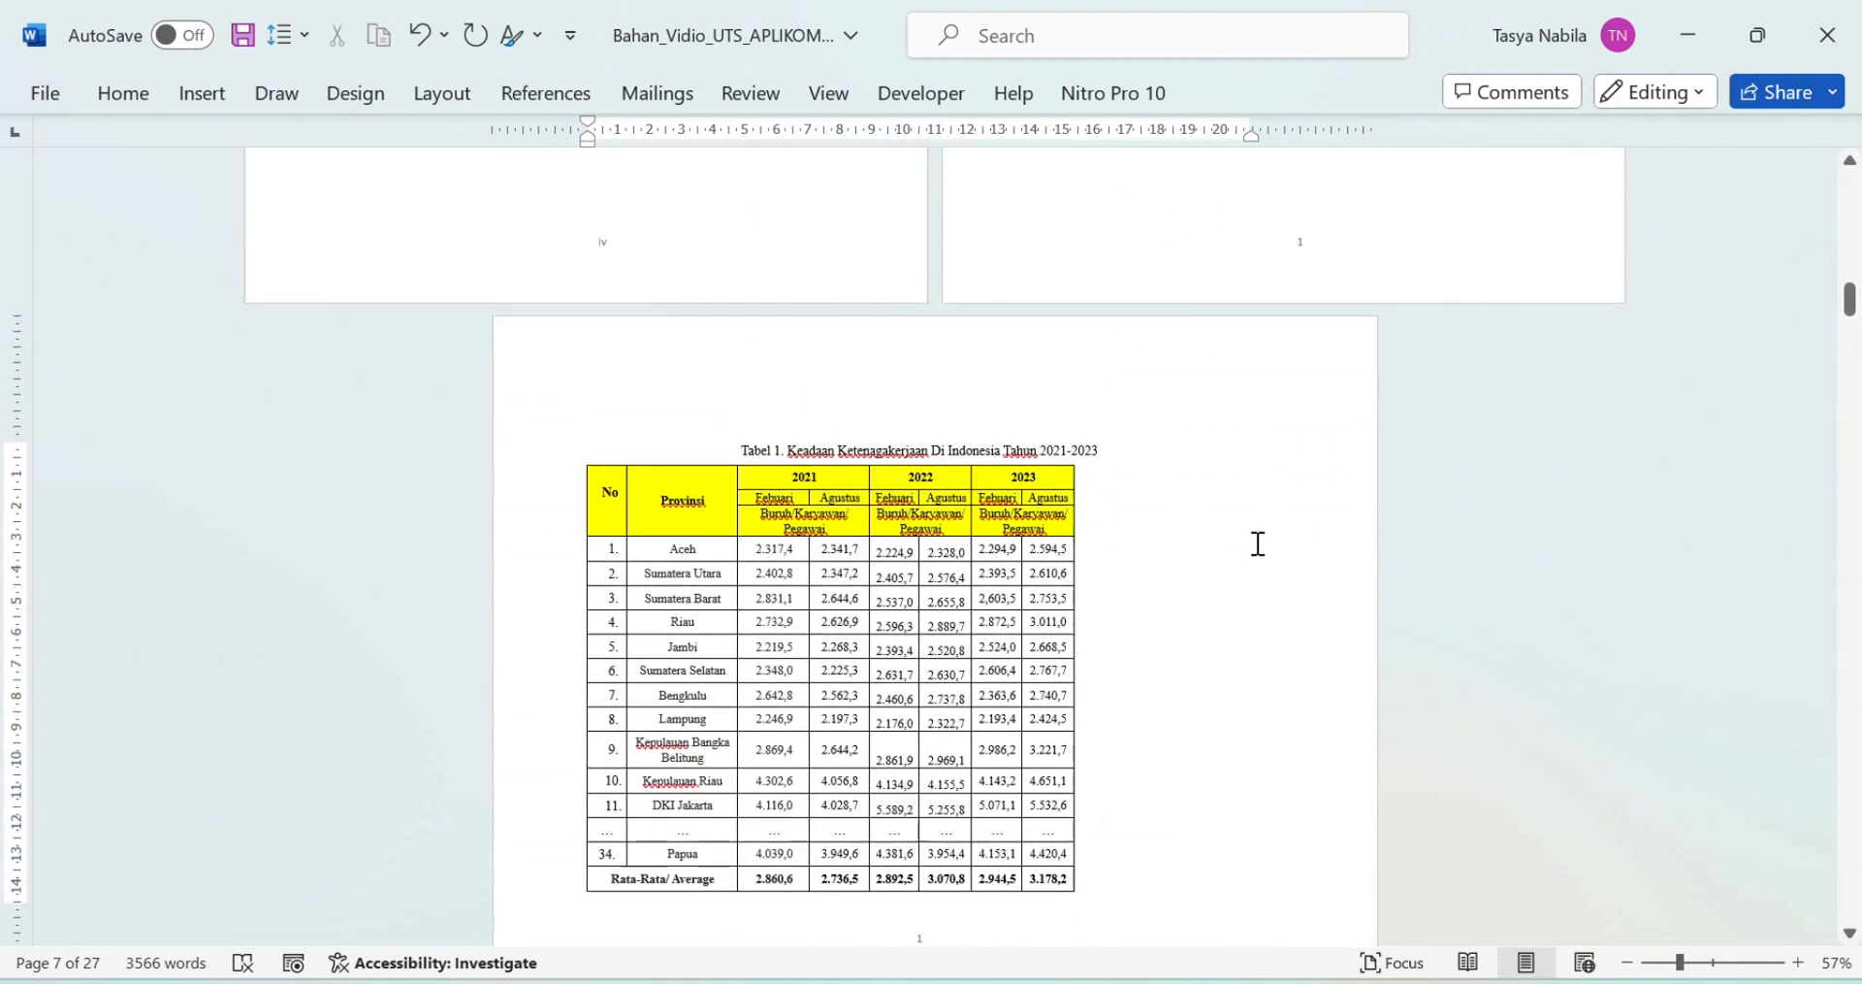
scroll(1254, 541, "down", 12)
left_click(656, 522)
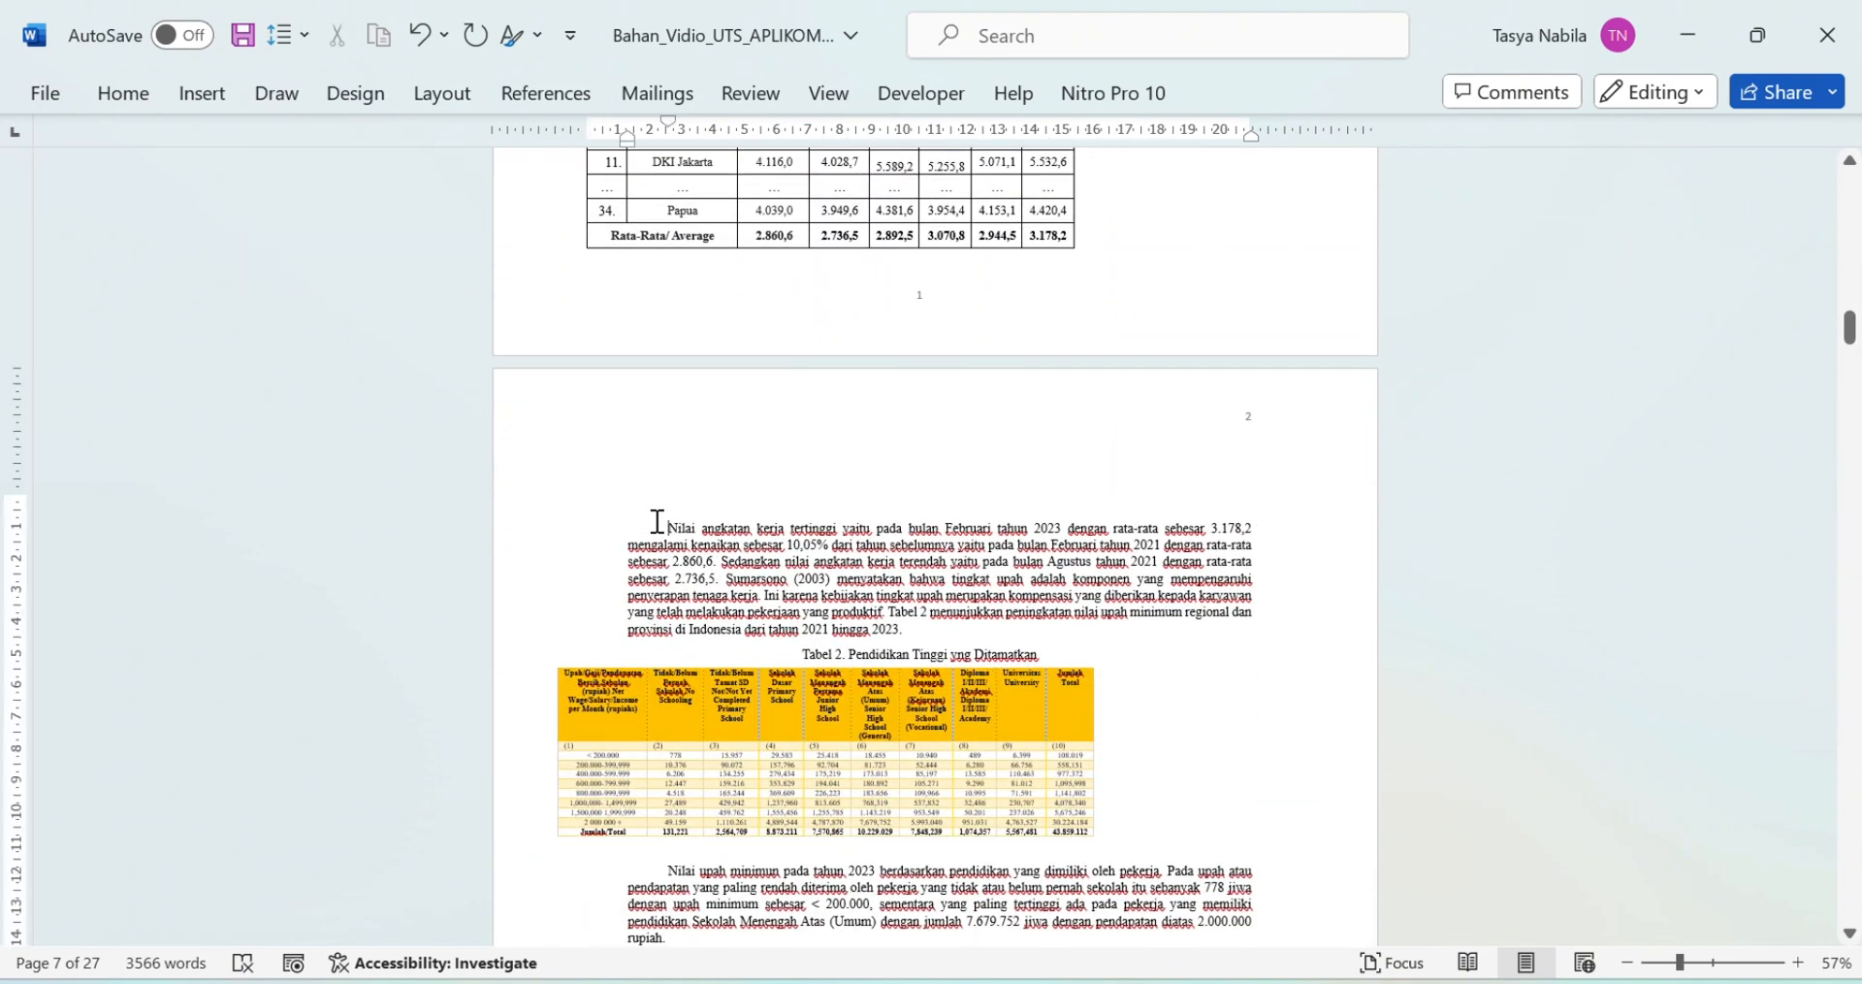
left_click(442, 94)
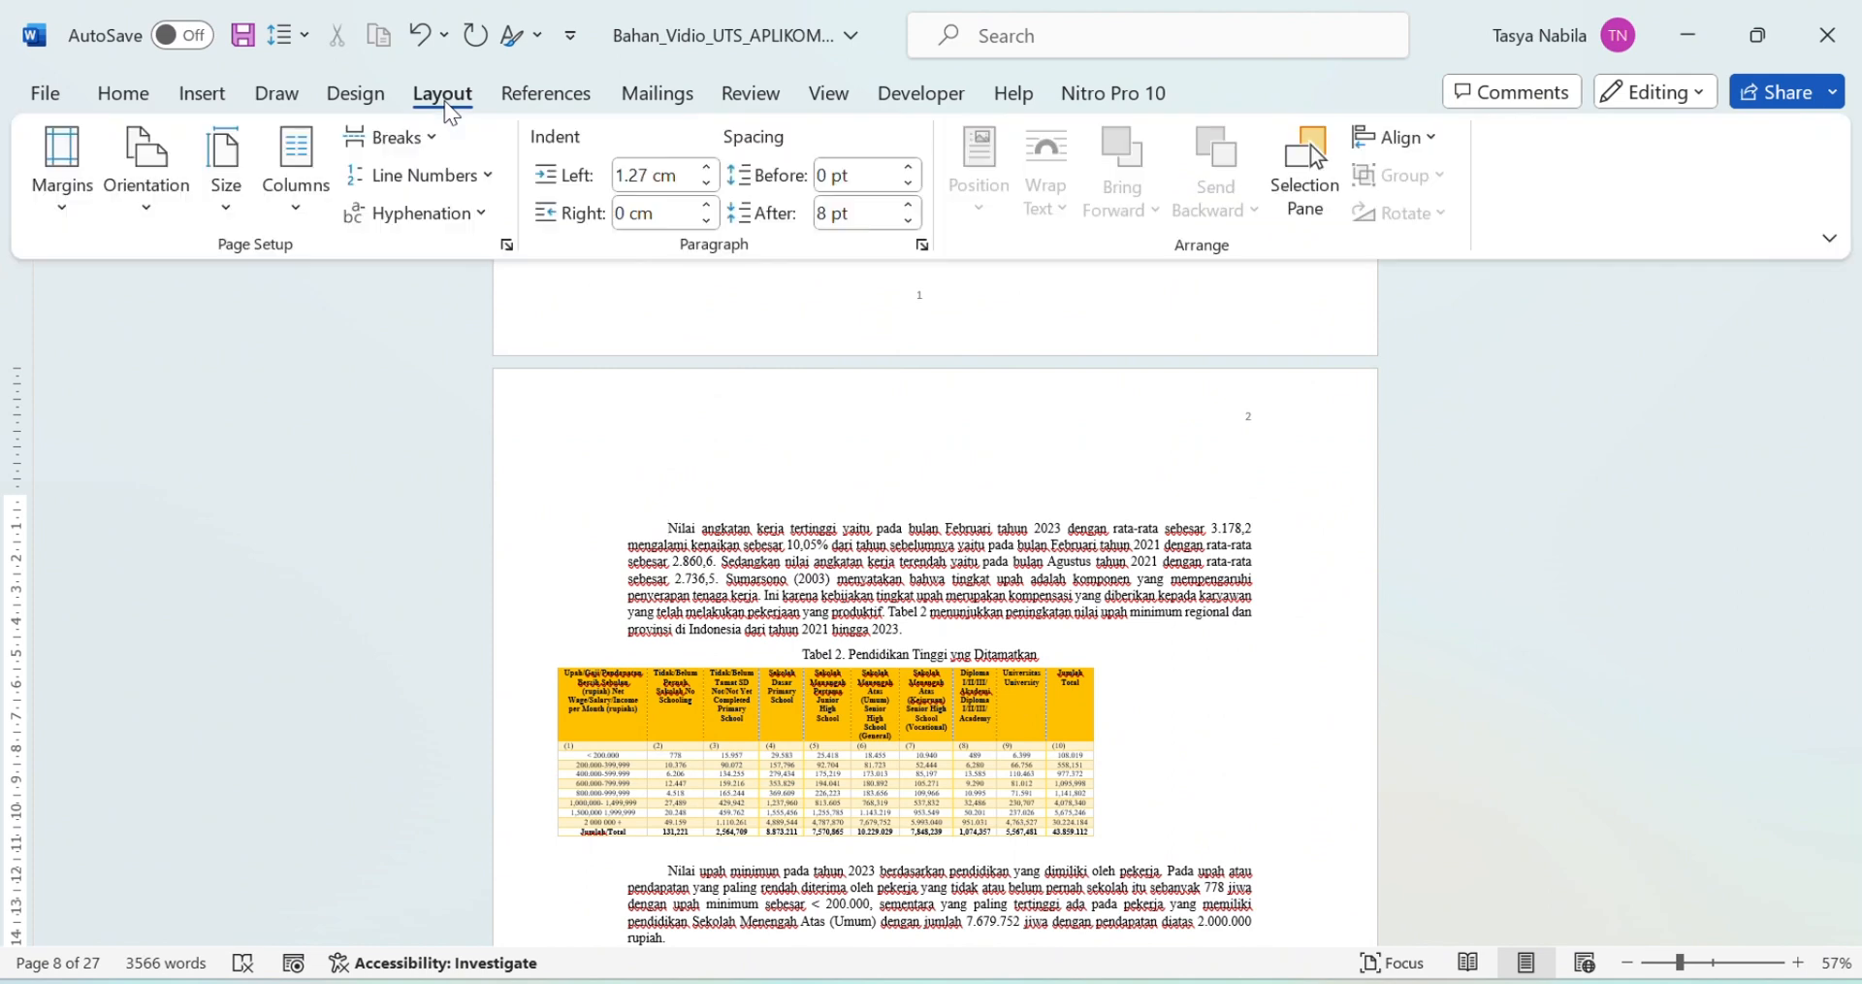
left_click(504, 245)
left_click(728, 391)
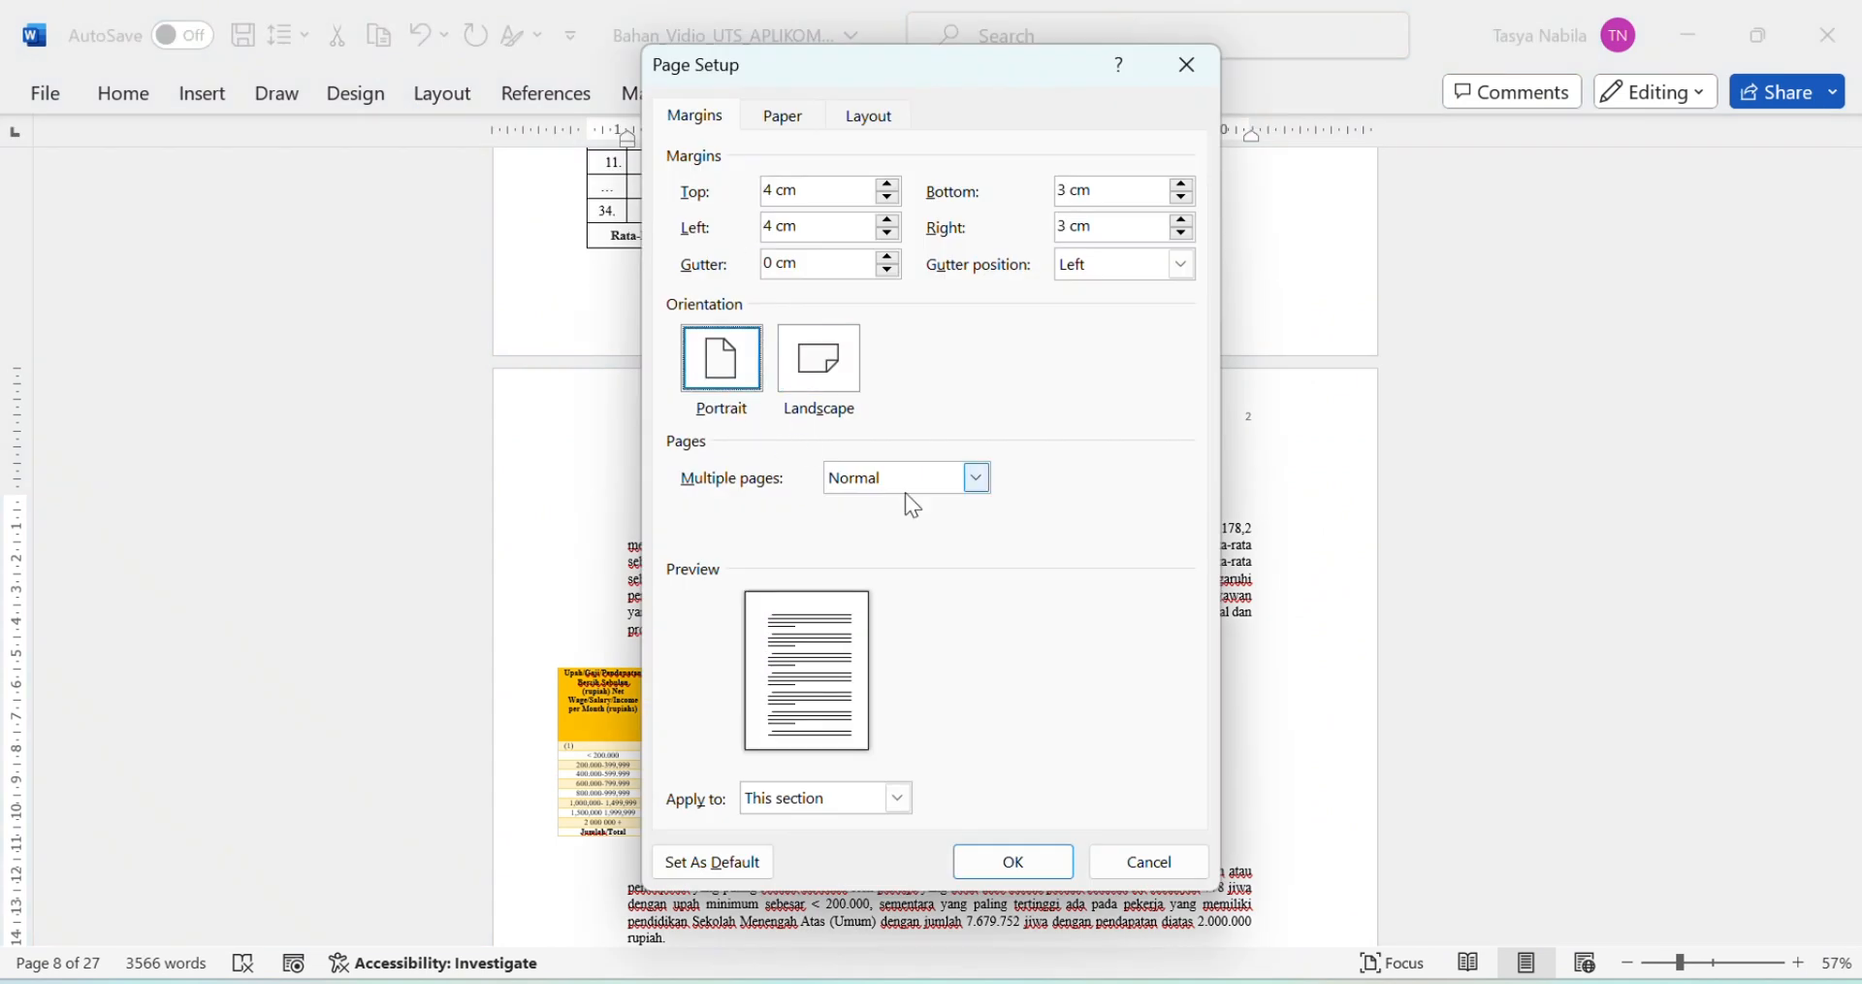
left_click(899, 799)
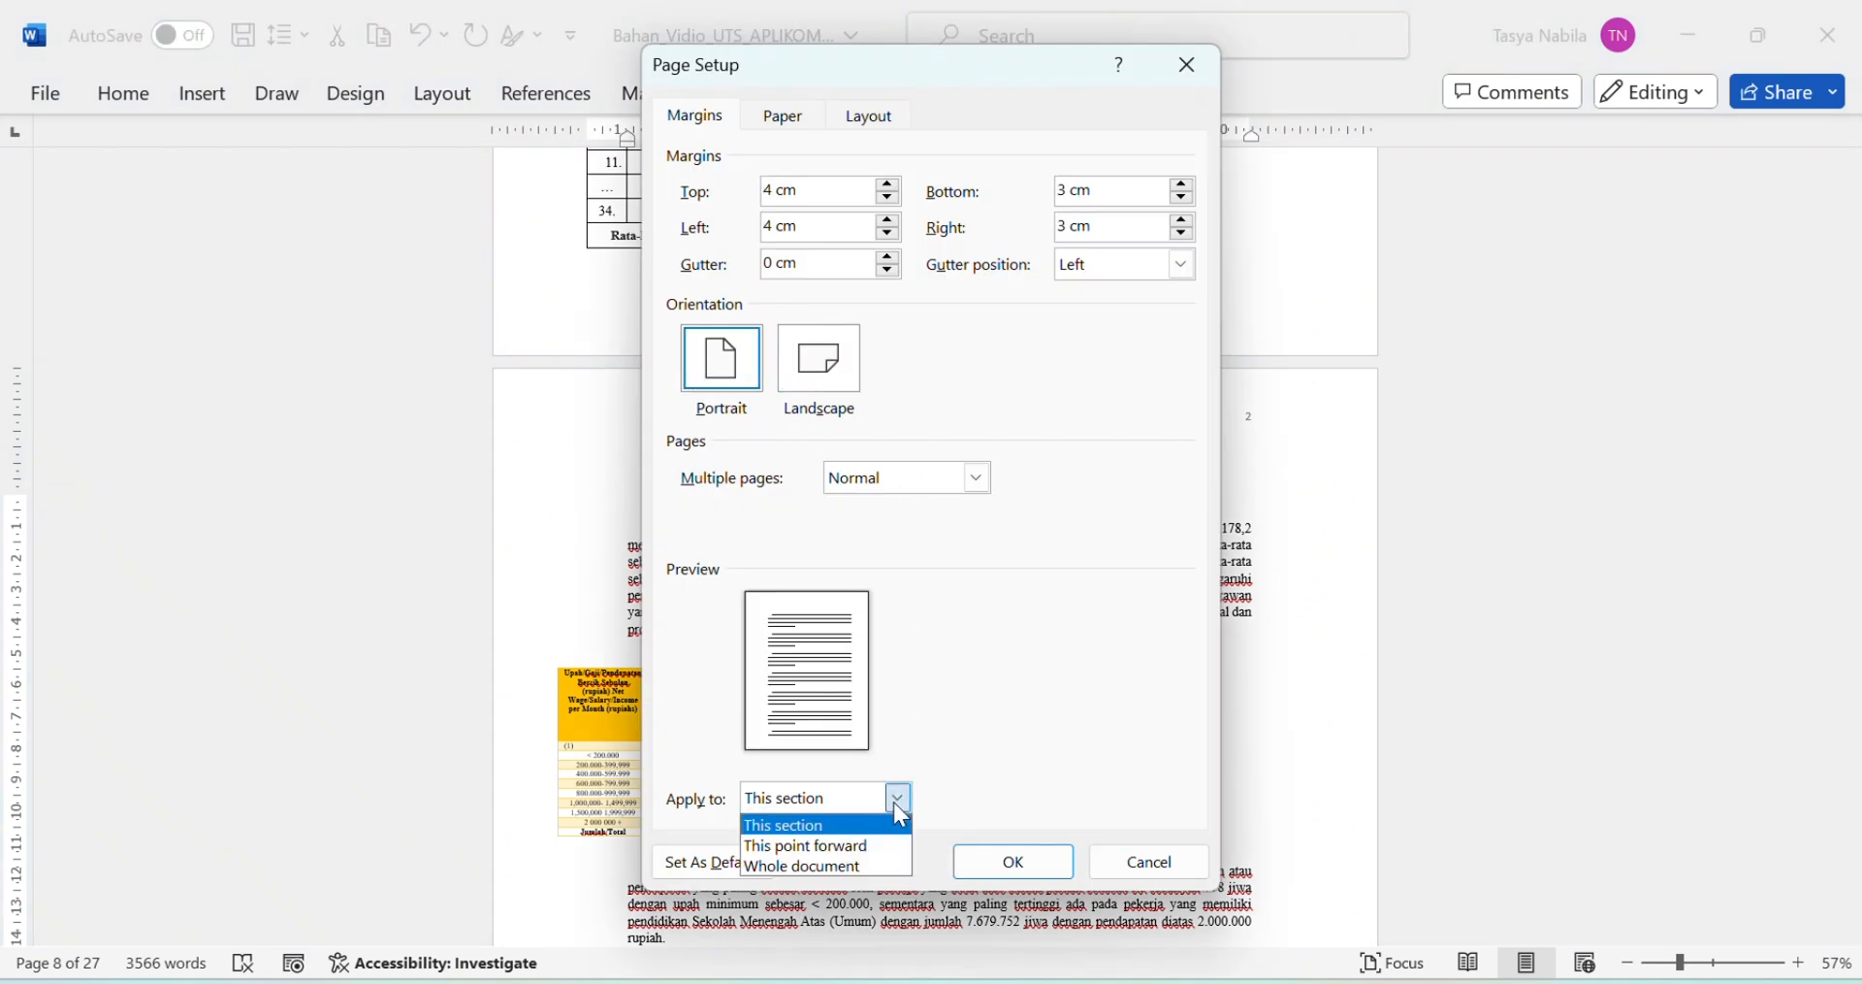
left_click(833, 848)
left_click(1039, 867)
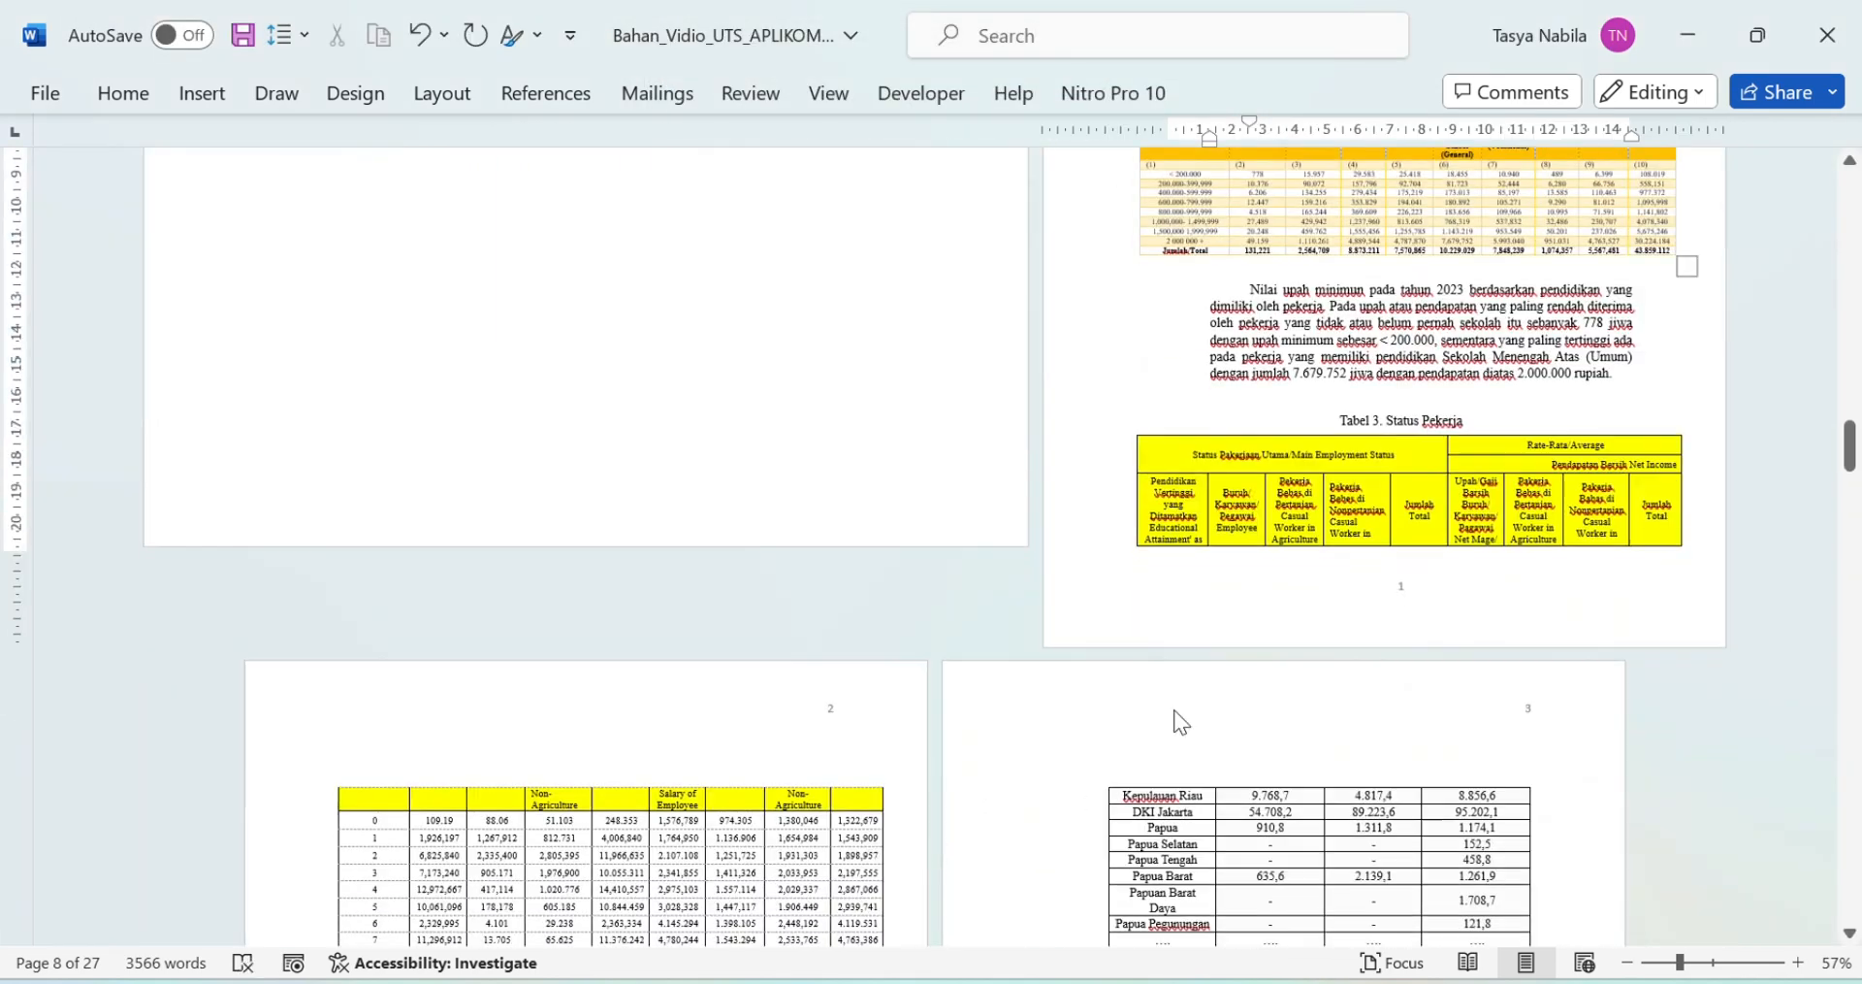
scroll(743, 480, "down", 10)
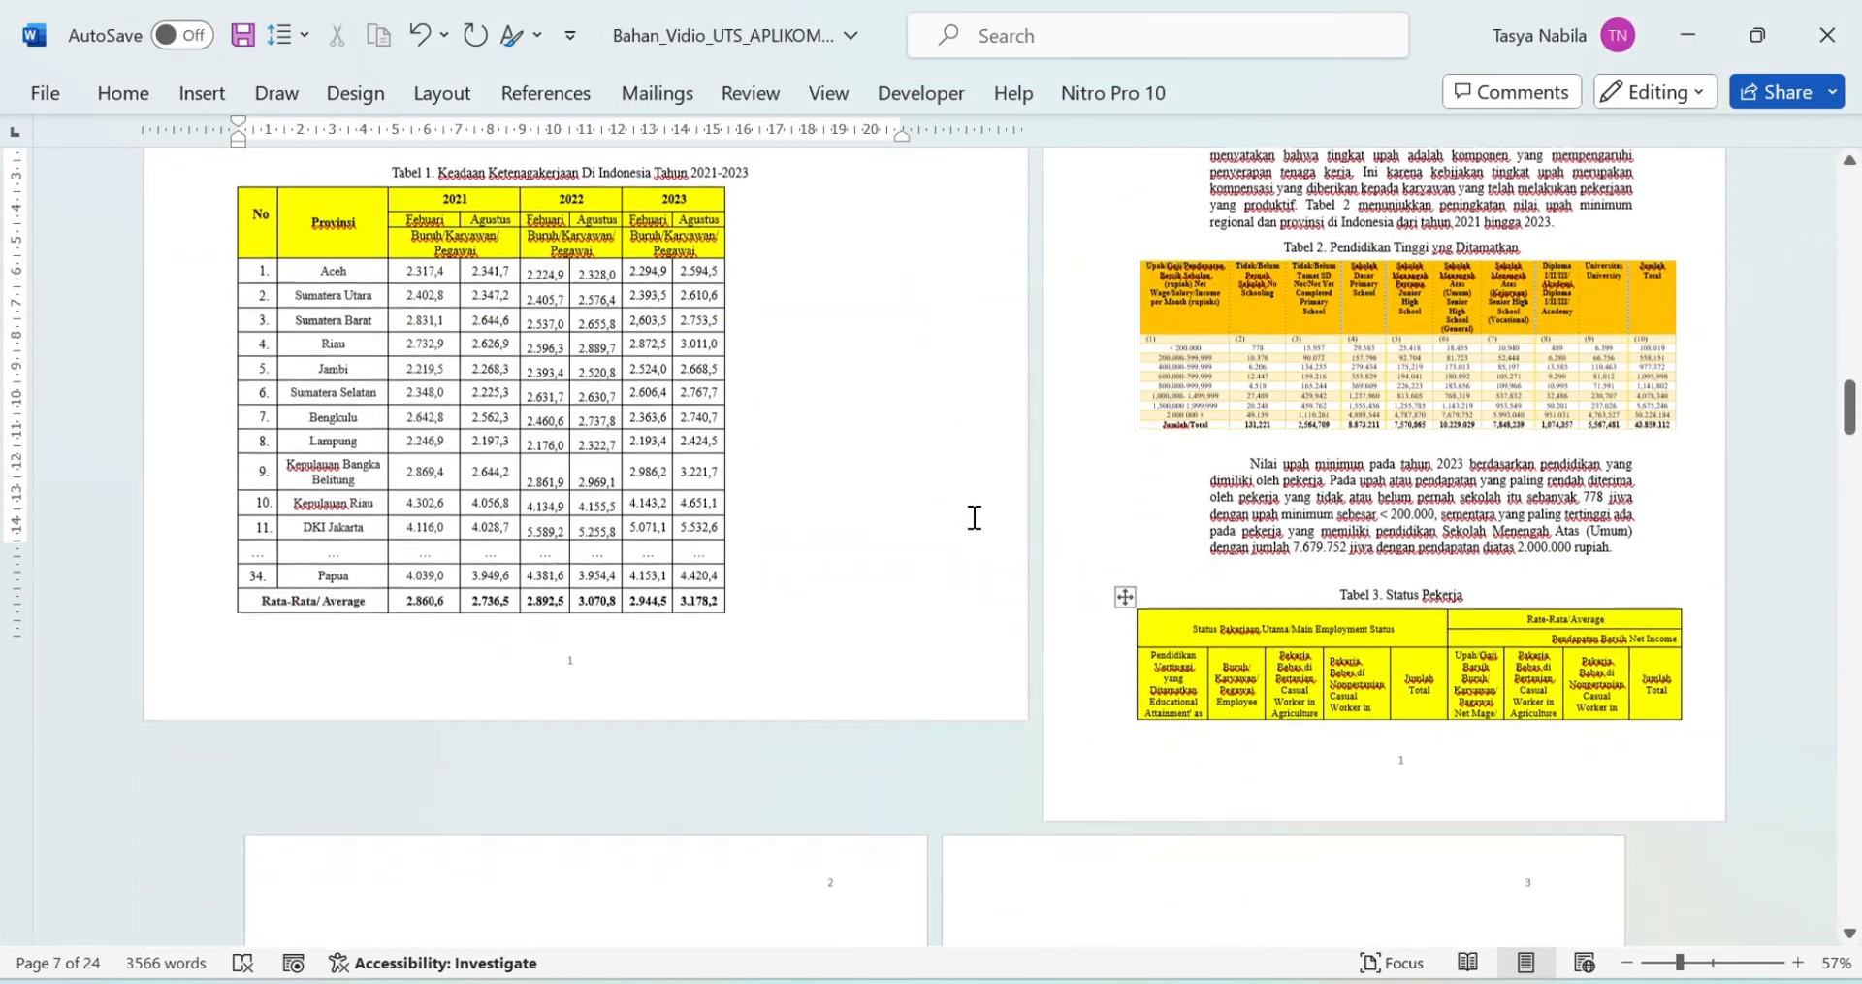
scroll(1234, 617, "up", 10)
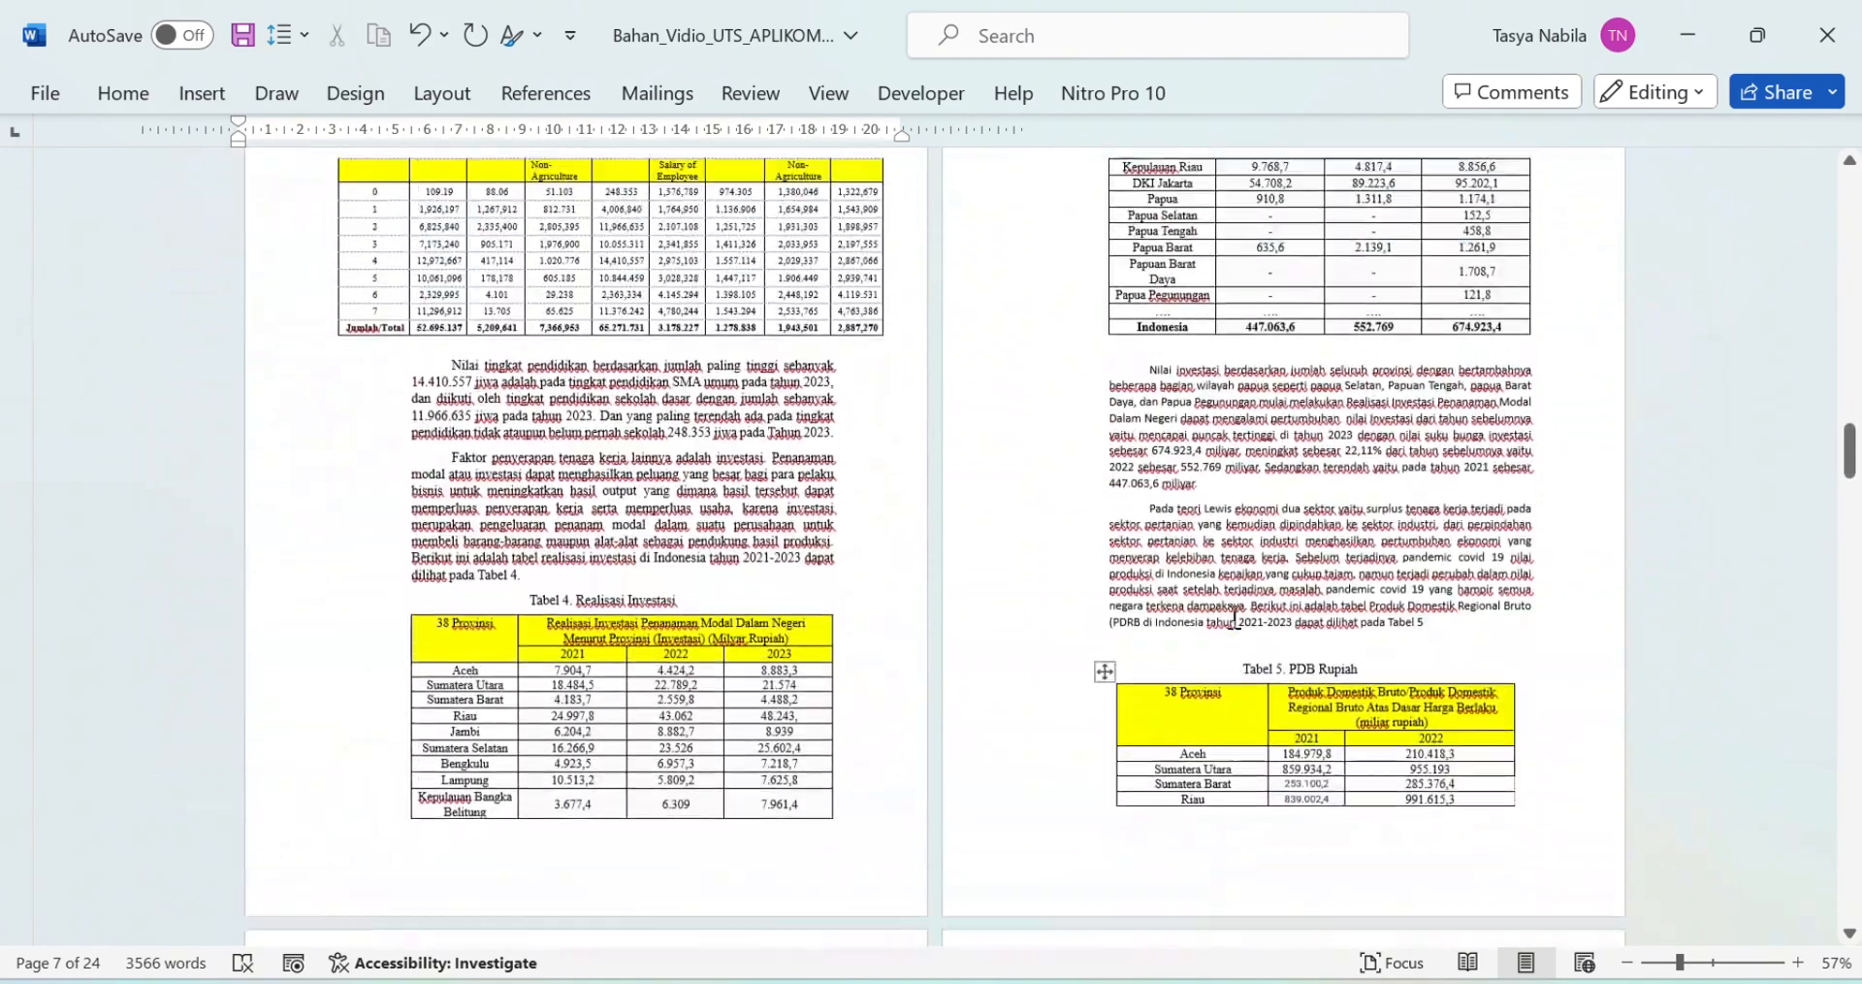
scroll(1238, 590, "down", 4)
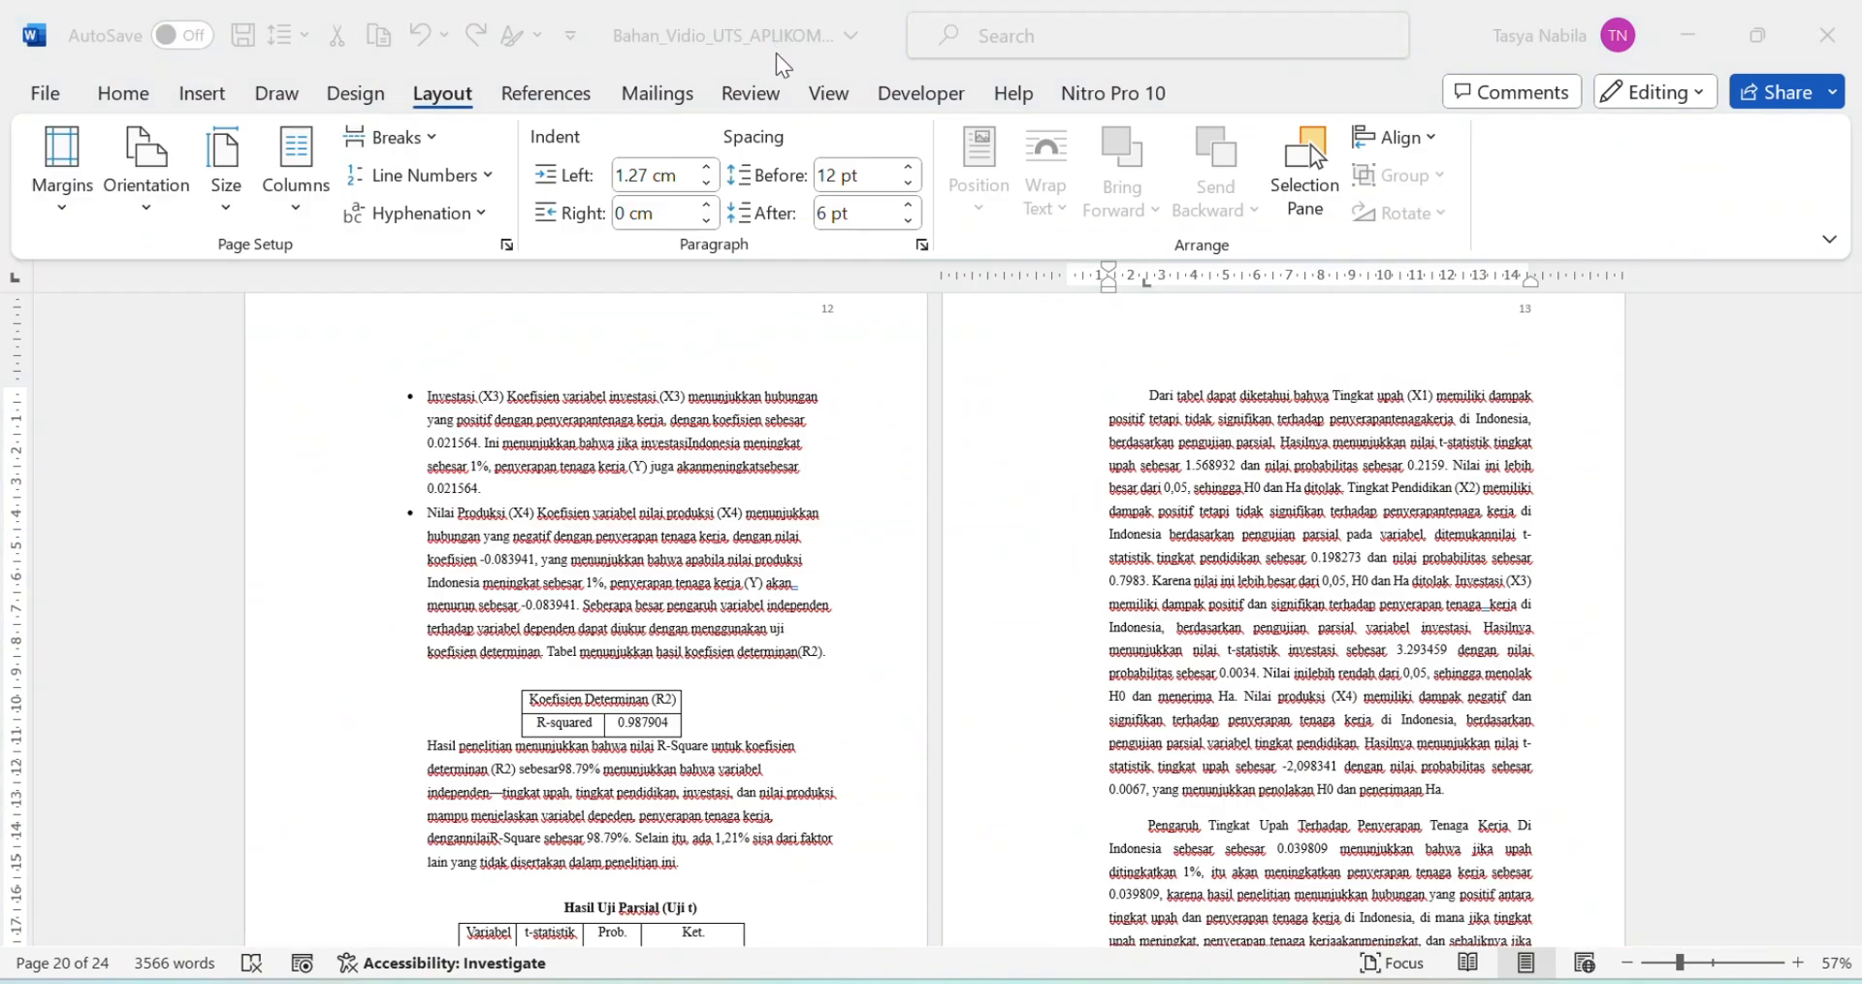
Step: Apply a two-column layout from the paragraph on page 13 onward
scroll(1247, 567, "down", 2)
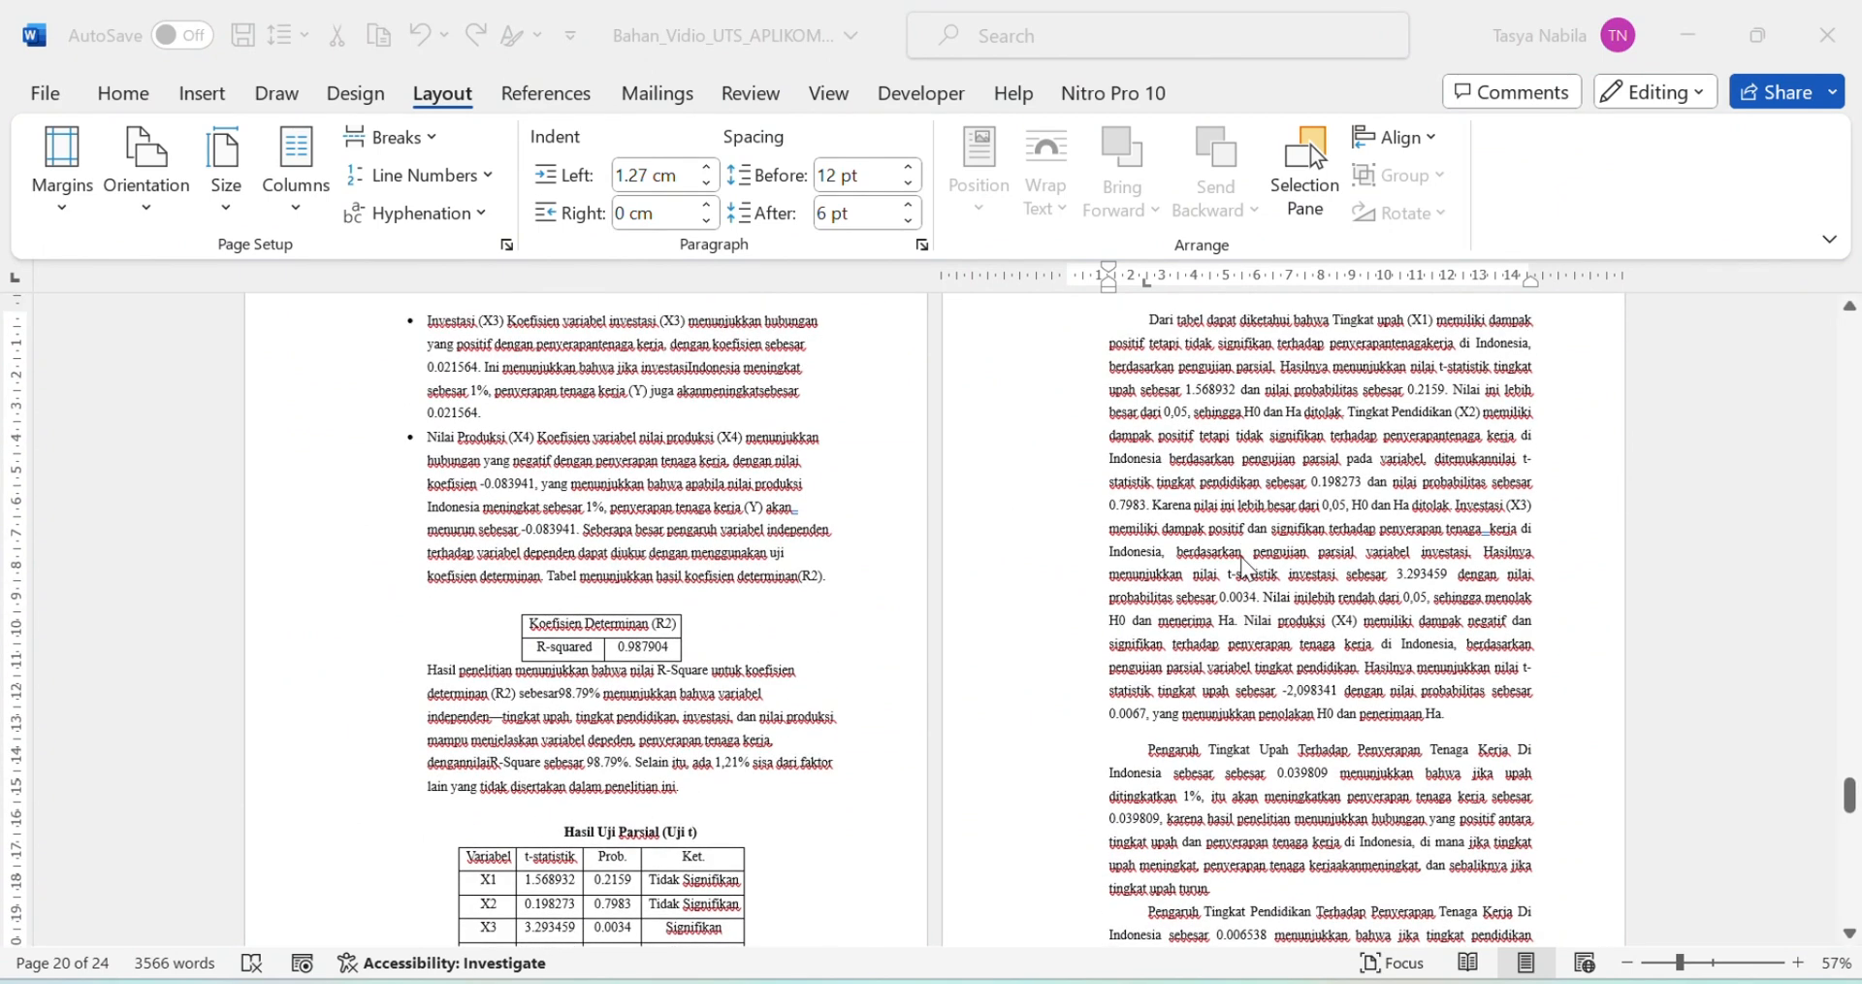
scroll(1243, 565, "up", 2)
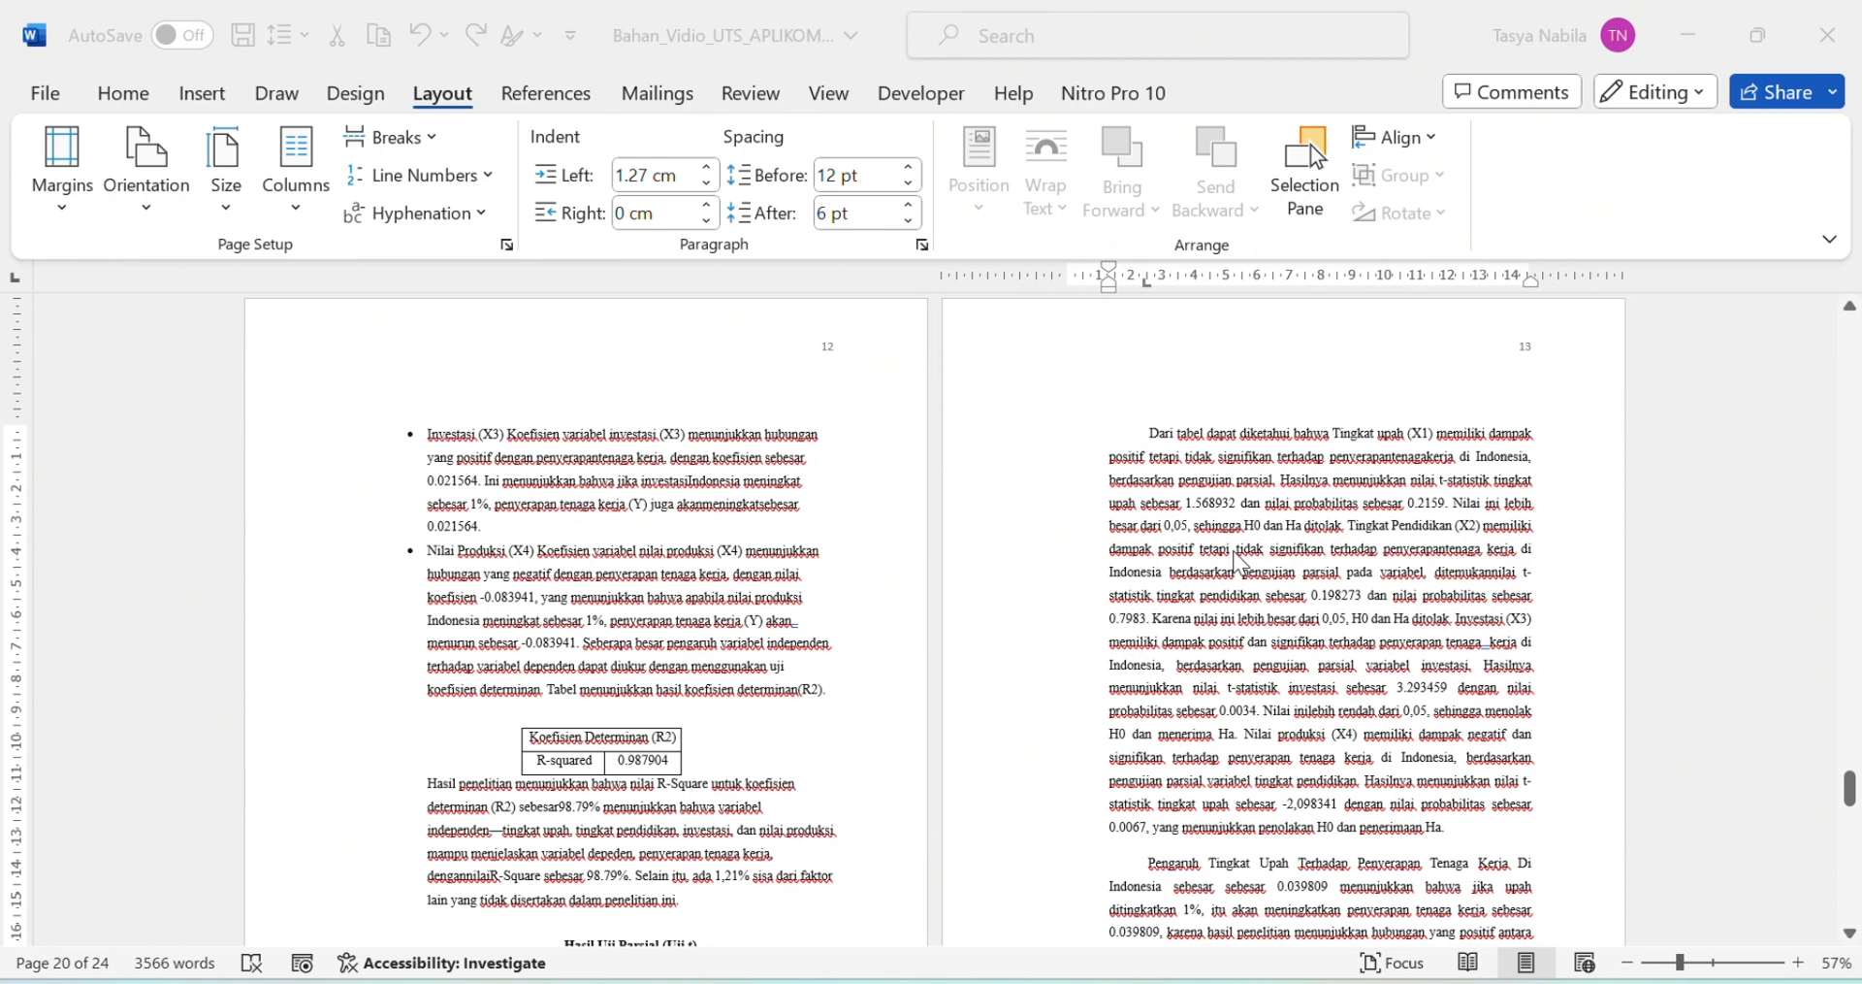
left_click(1150, 433)
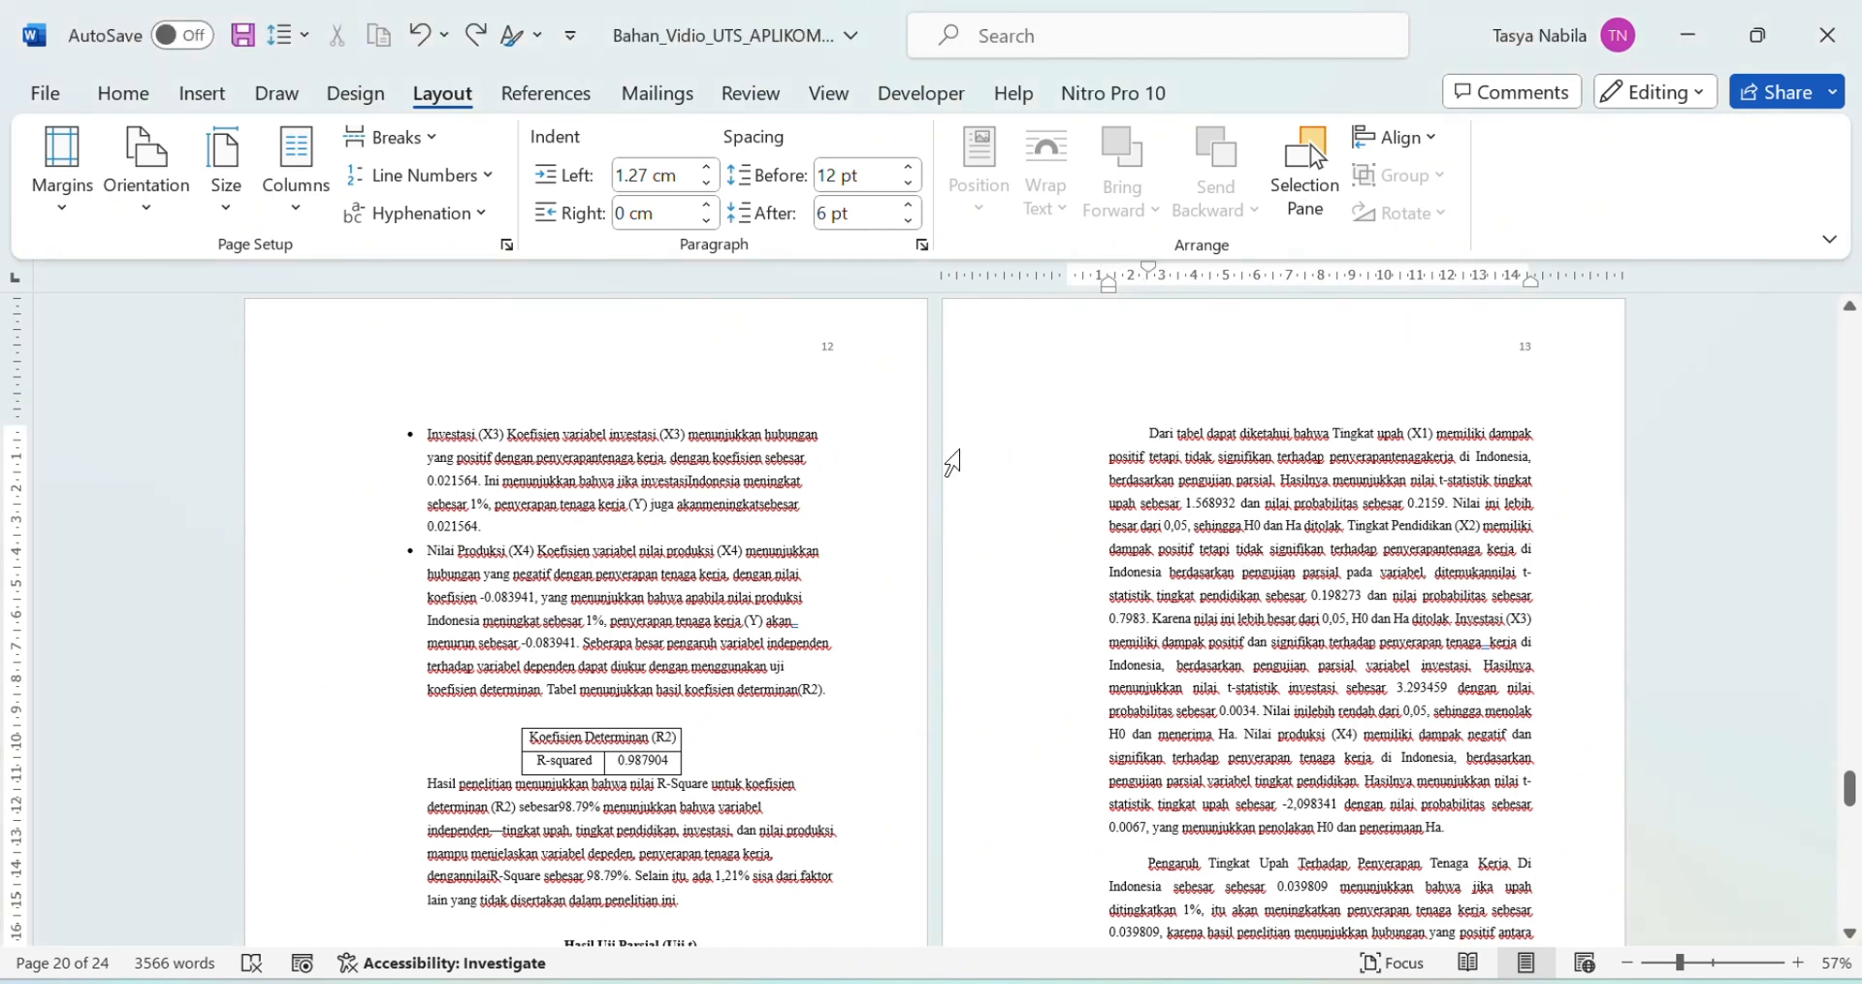
left_click(297, 209)
left_click(367, 605)
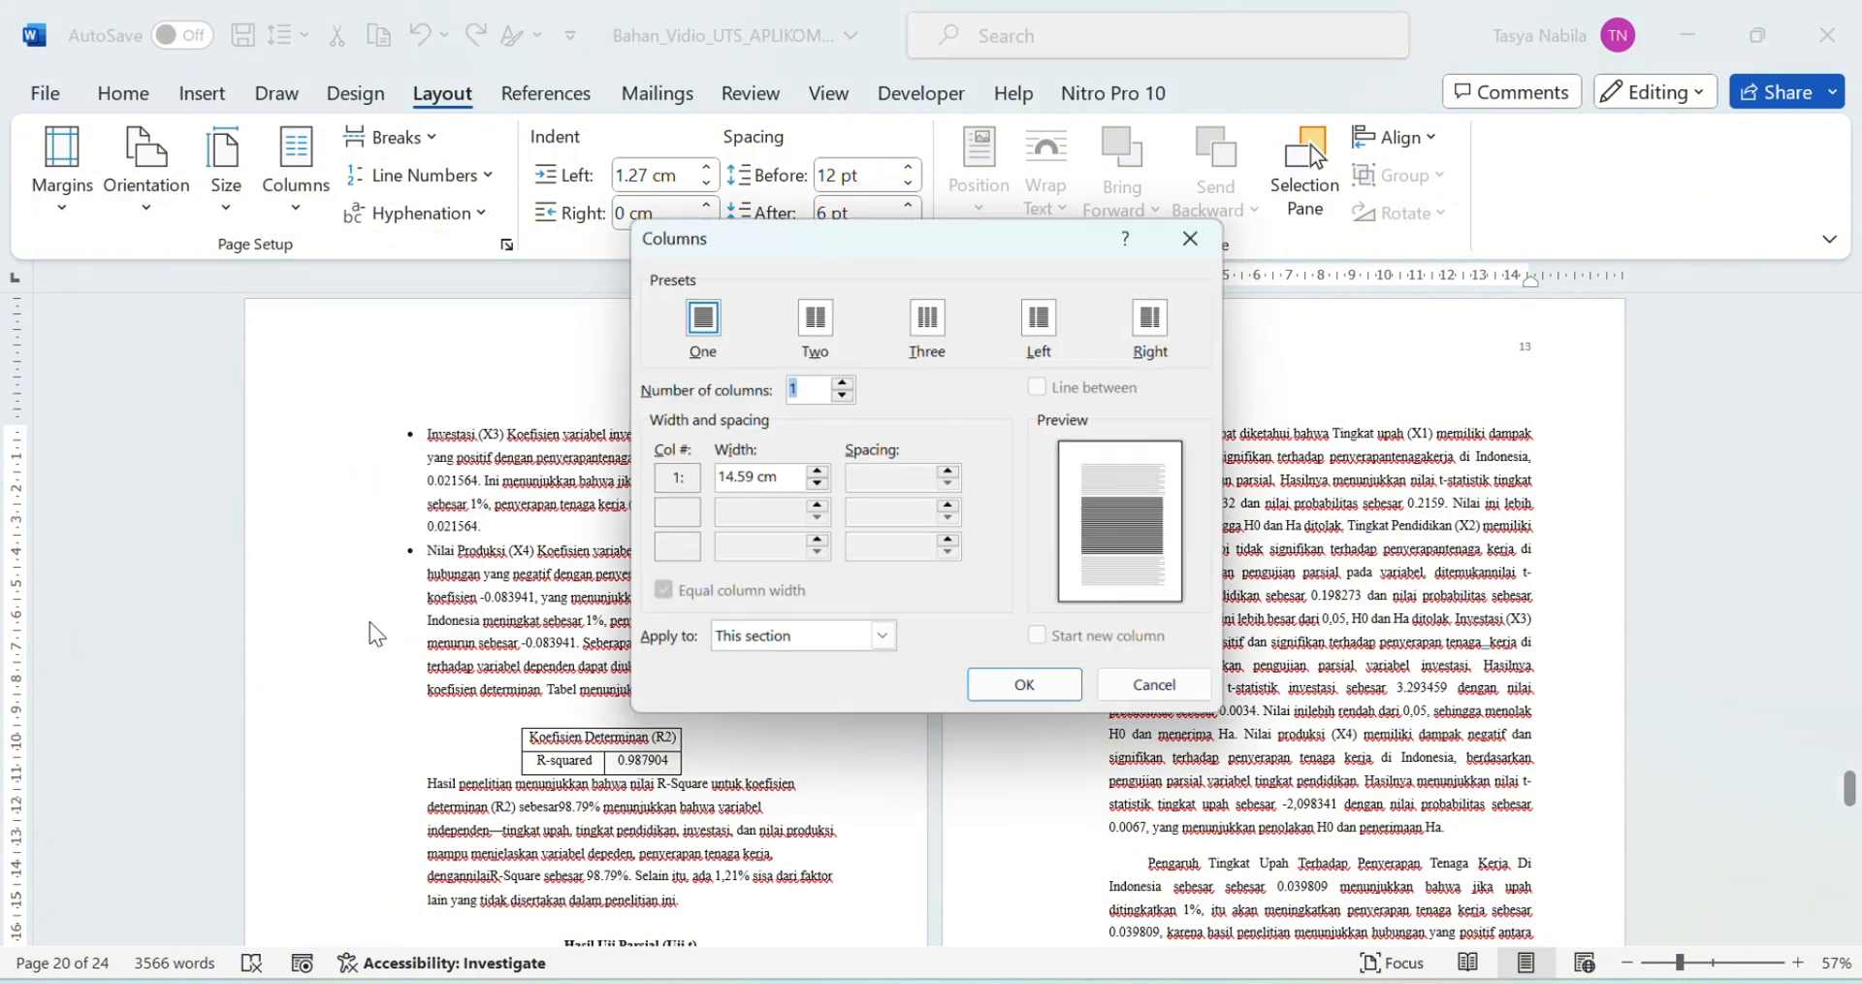
left_click(820, 324)
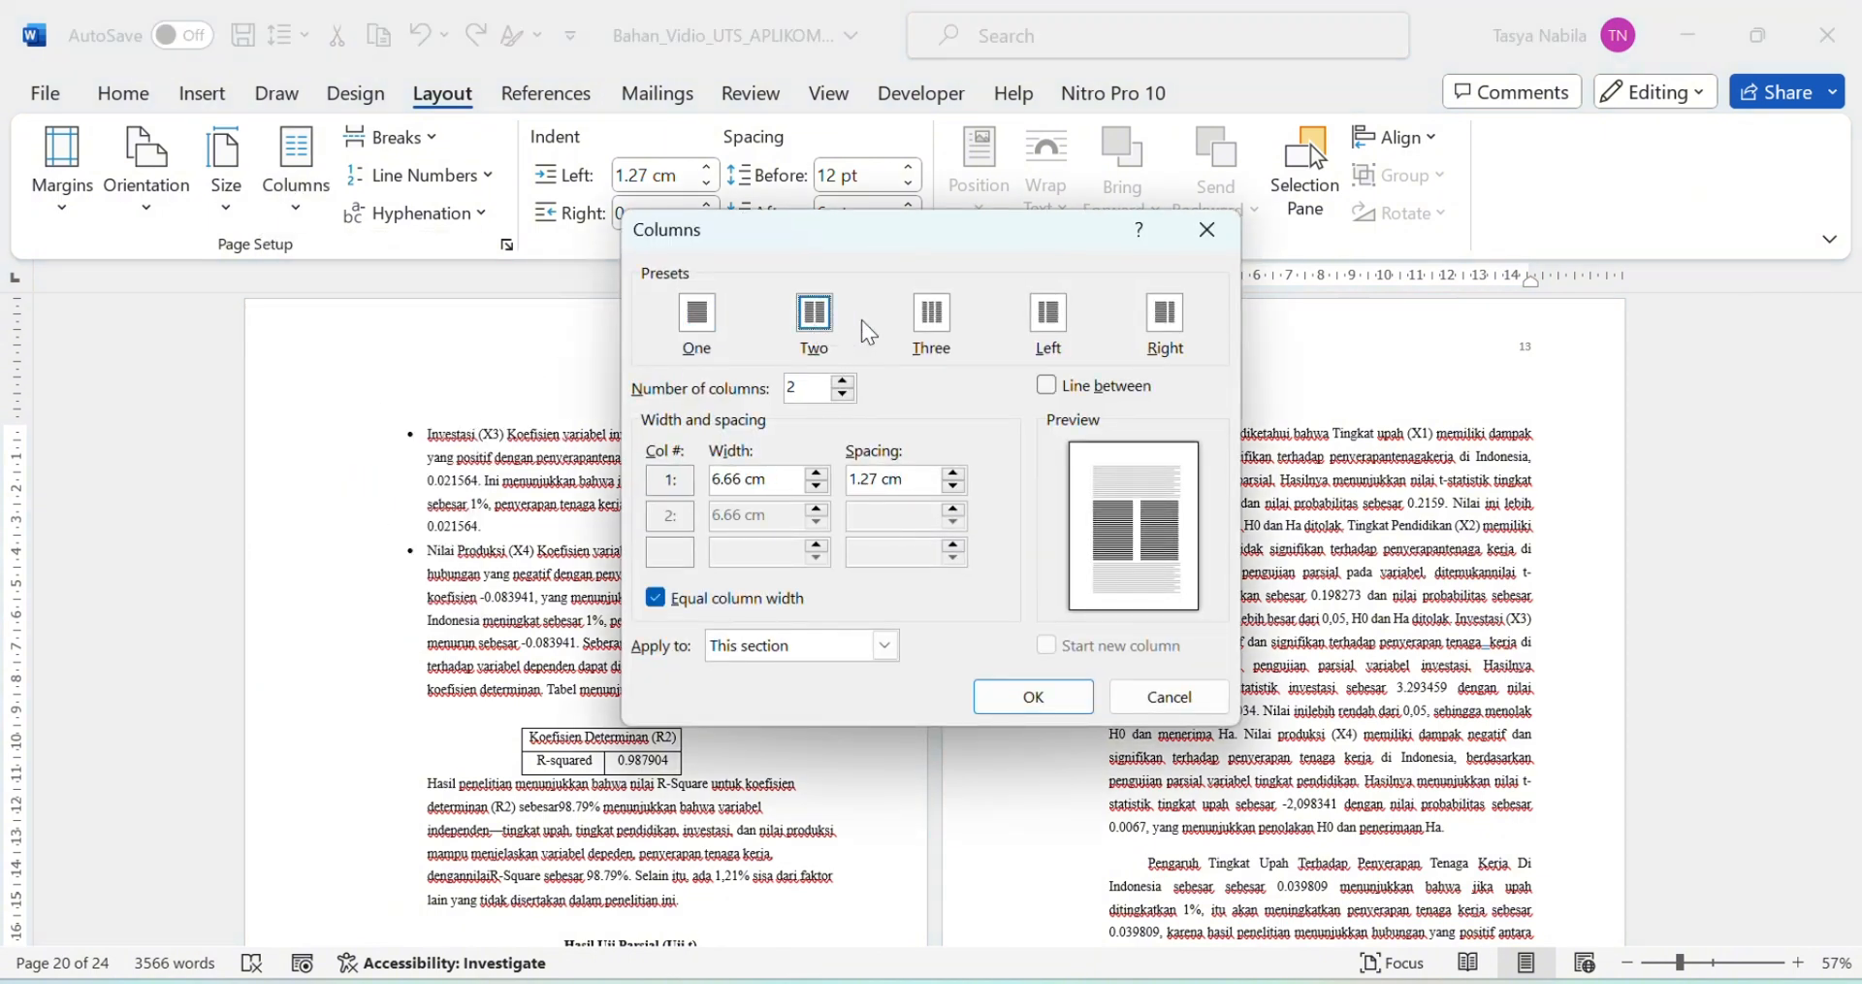
left_click(886, 646)
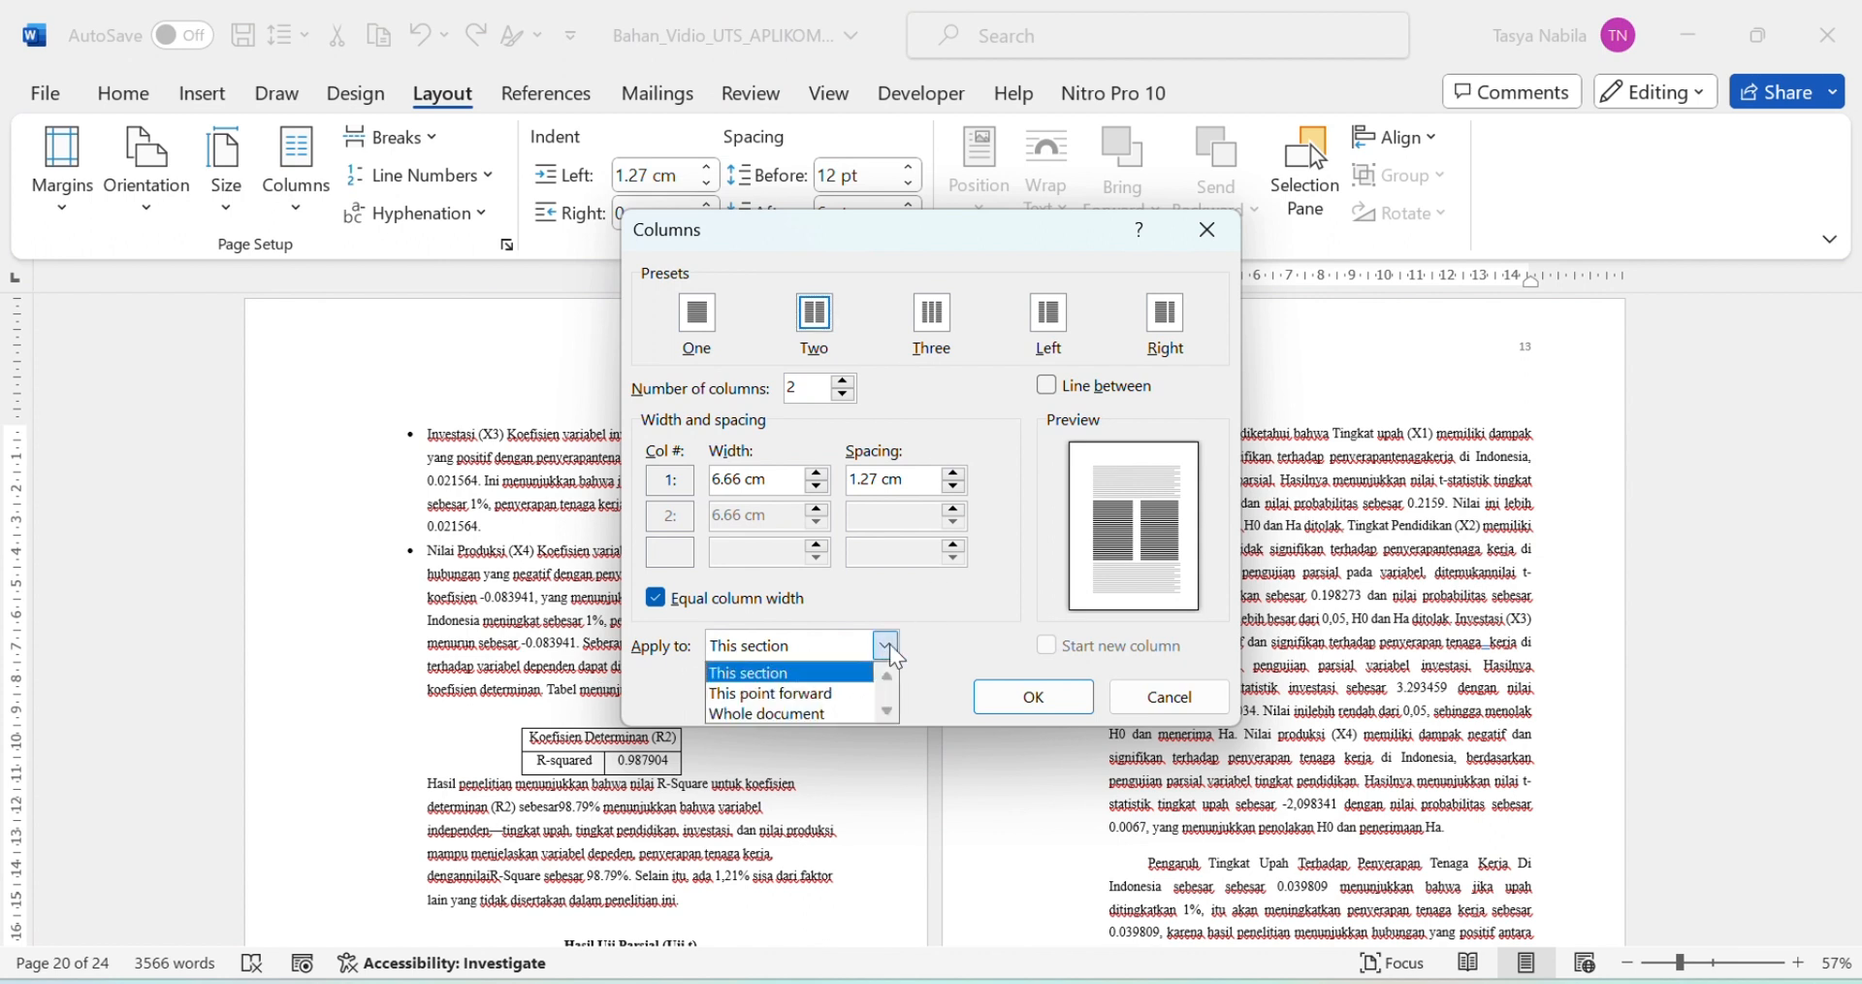
left_click(841, 698)
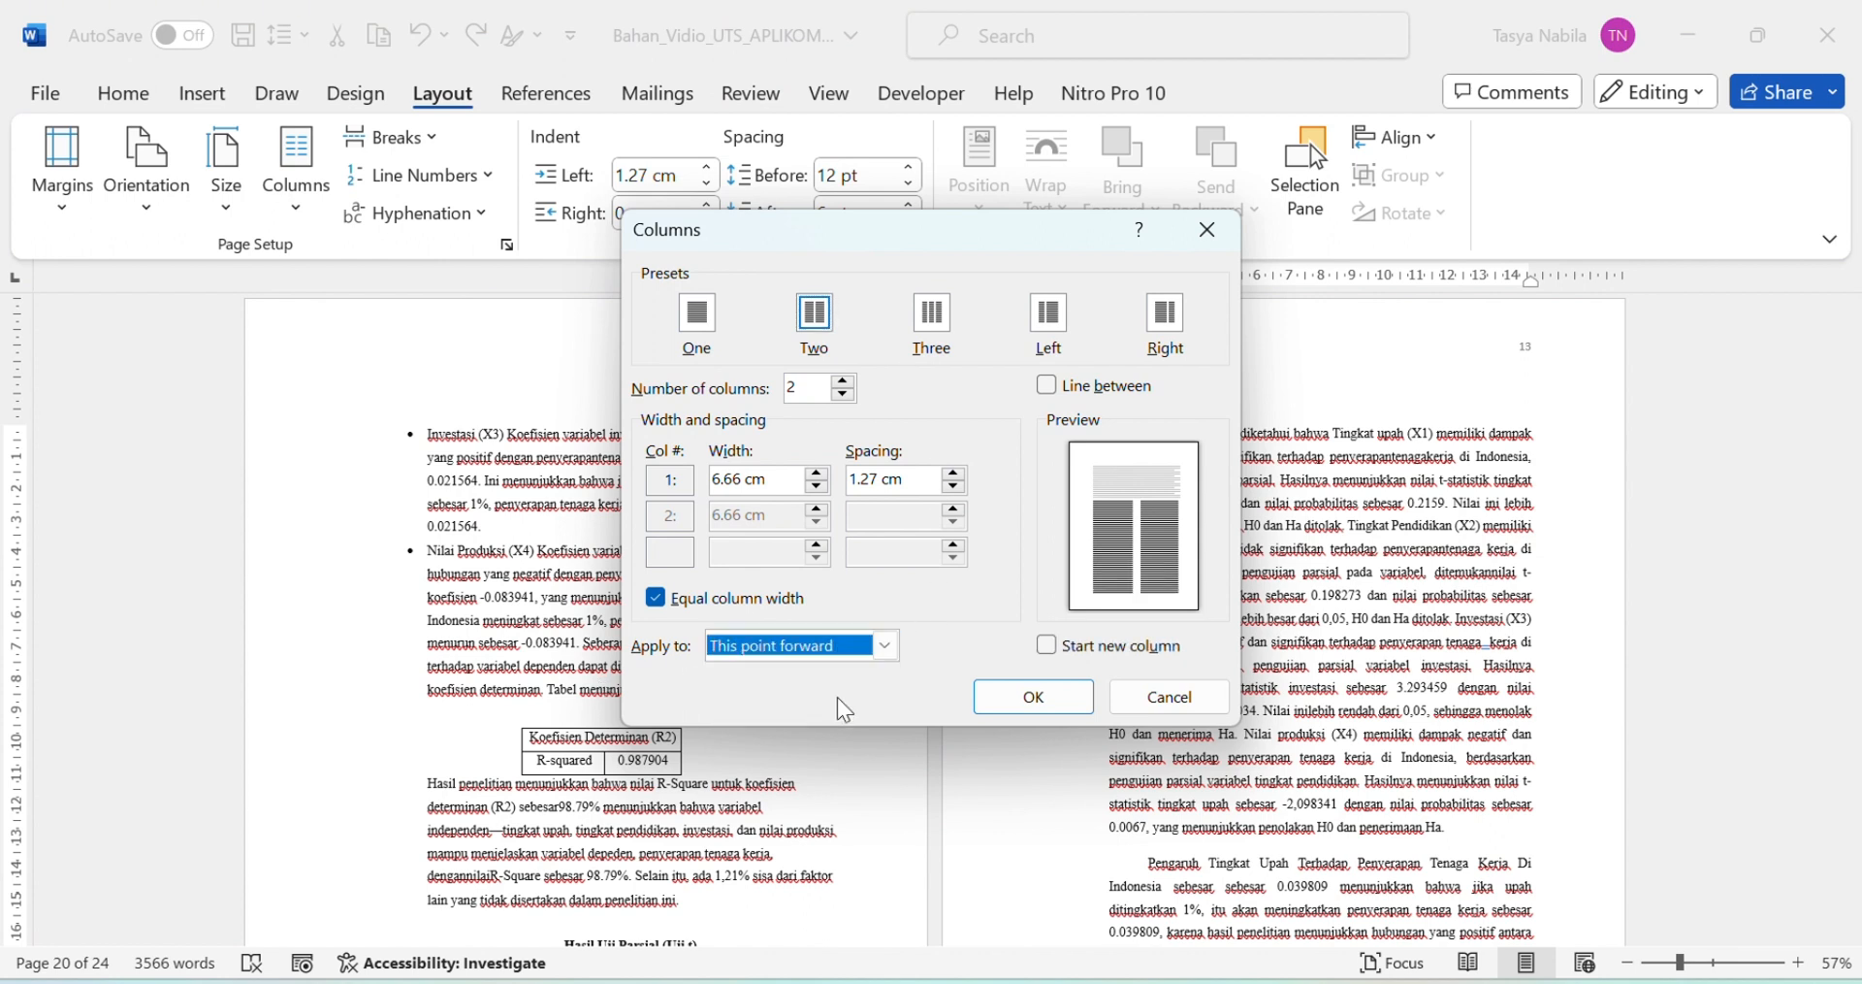
left_click(1065, 699)
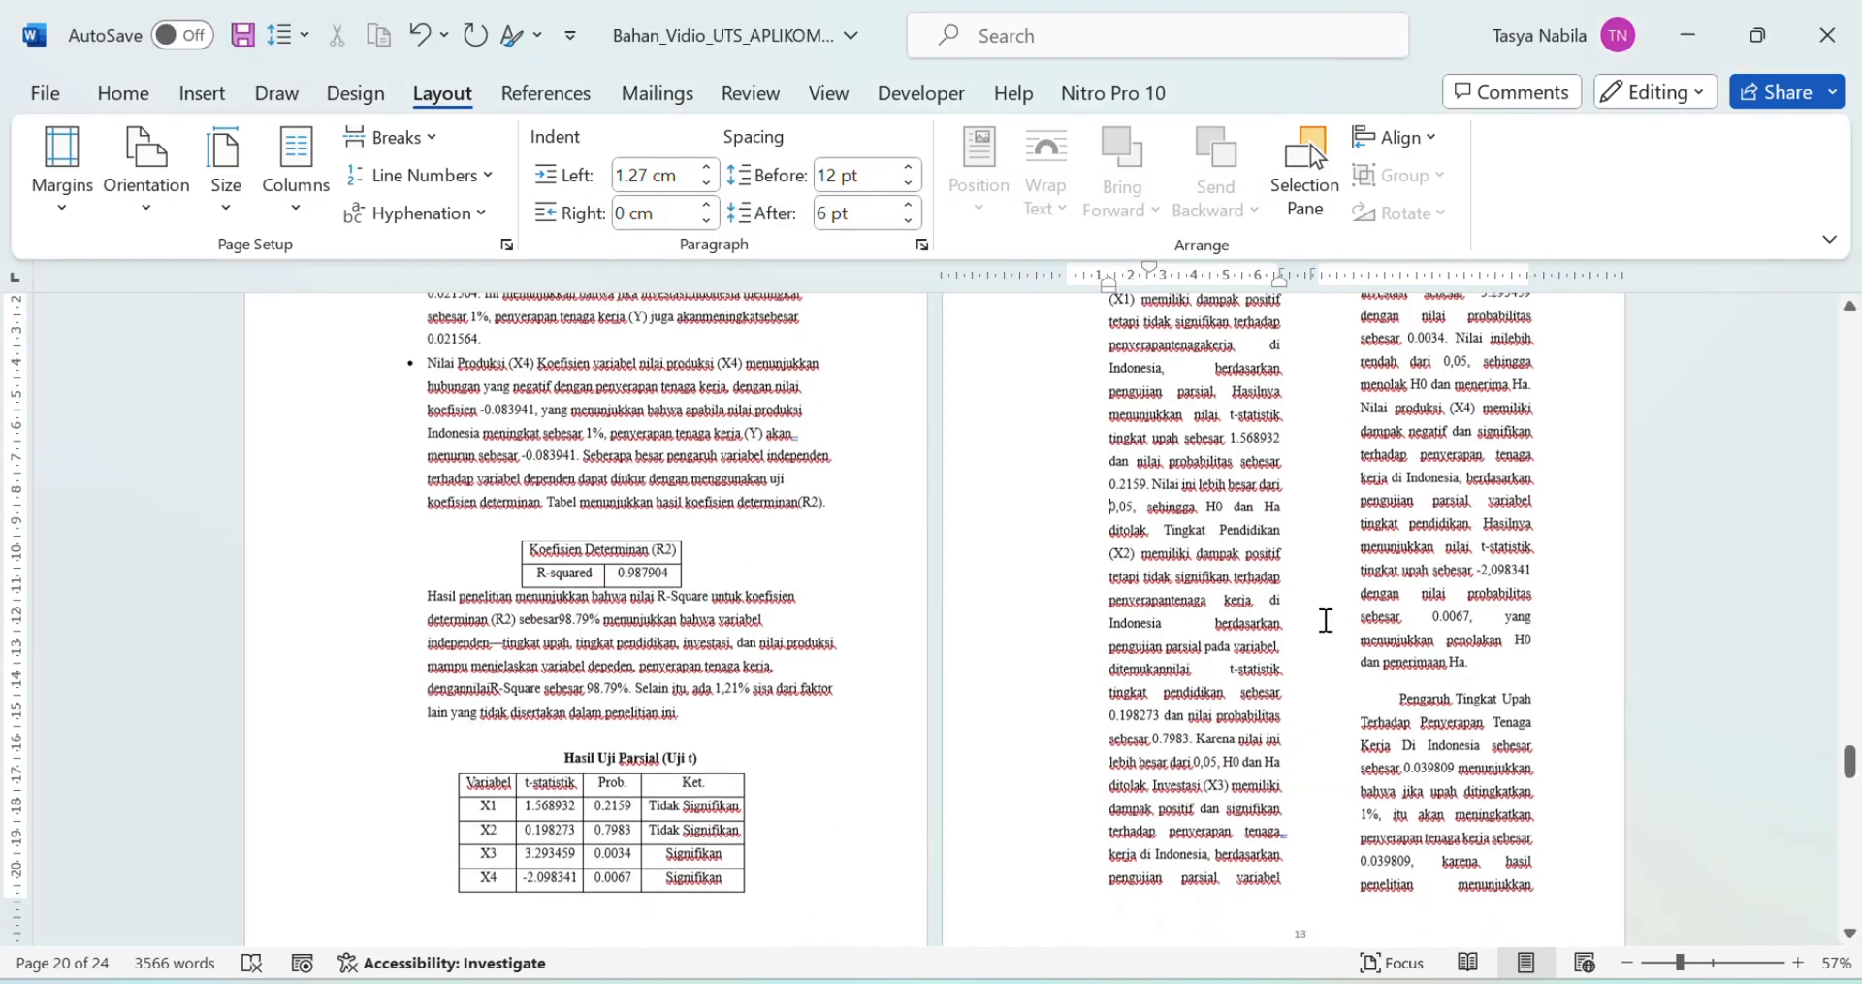
Step: Return the text from the word 'hubungan' on page 14 onward to a single column
scroll(1328, 620, "up", 3)
scroll(1332, 620, "down", 13)
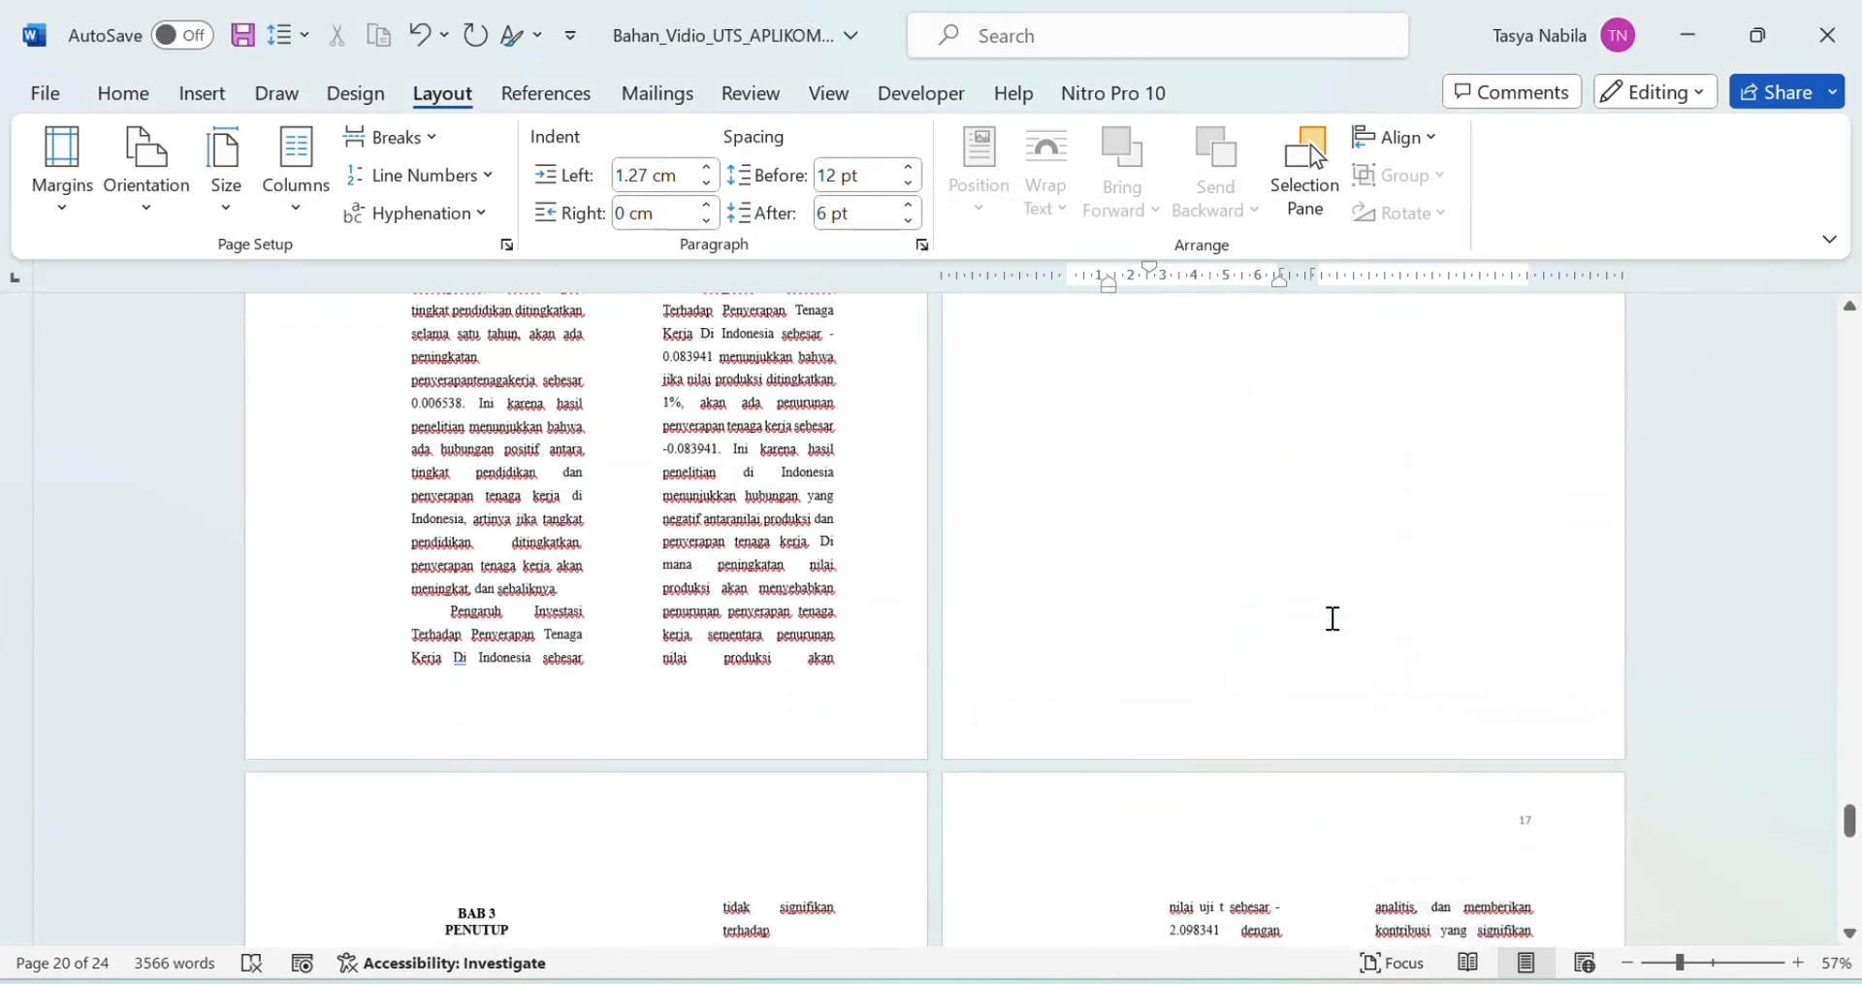
scroll(1331, 620, "up", 6)
scroll(804, 584, "up", 1)
double_click(390, 611)
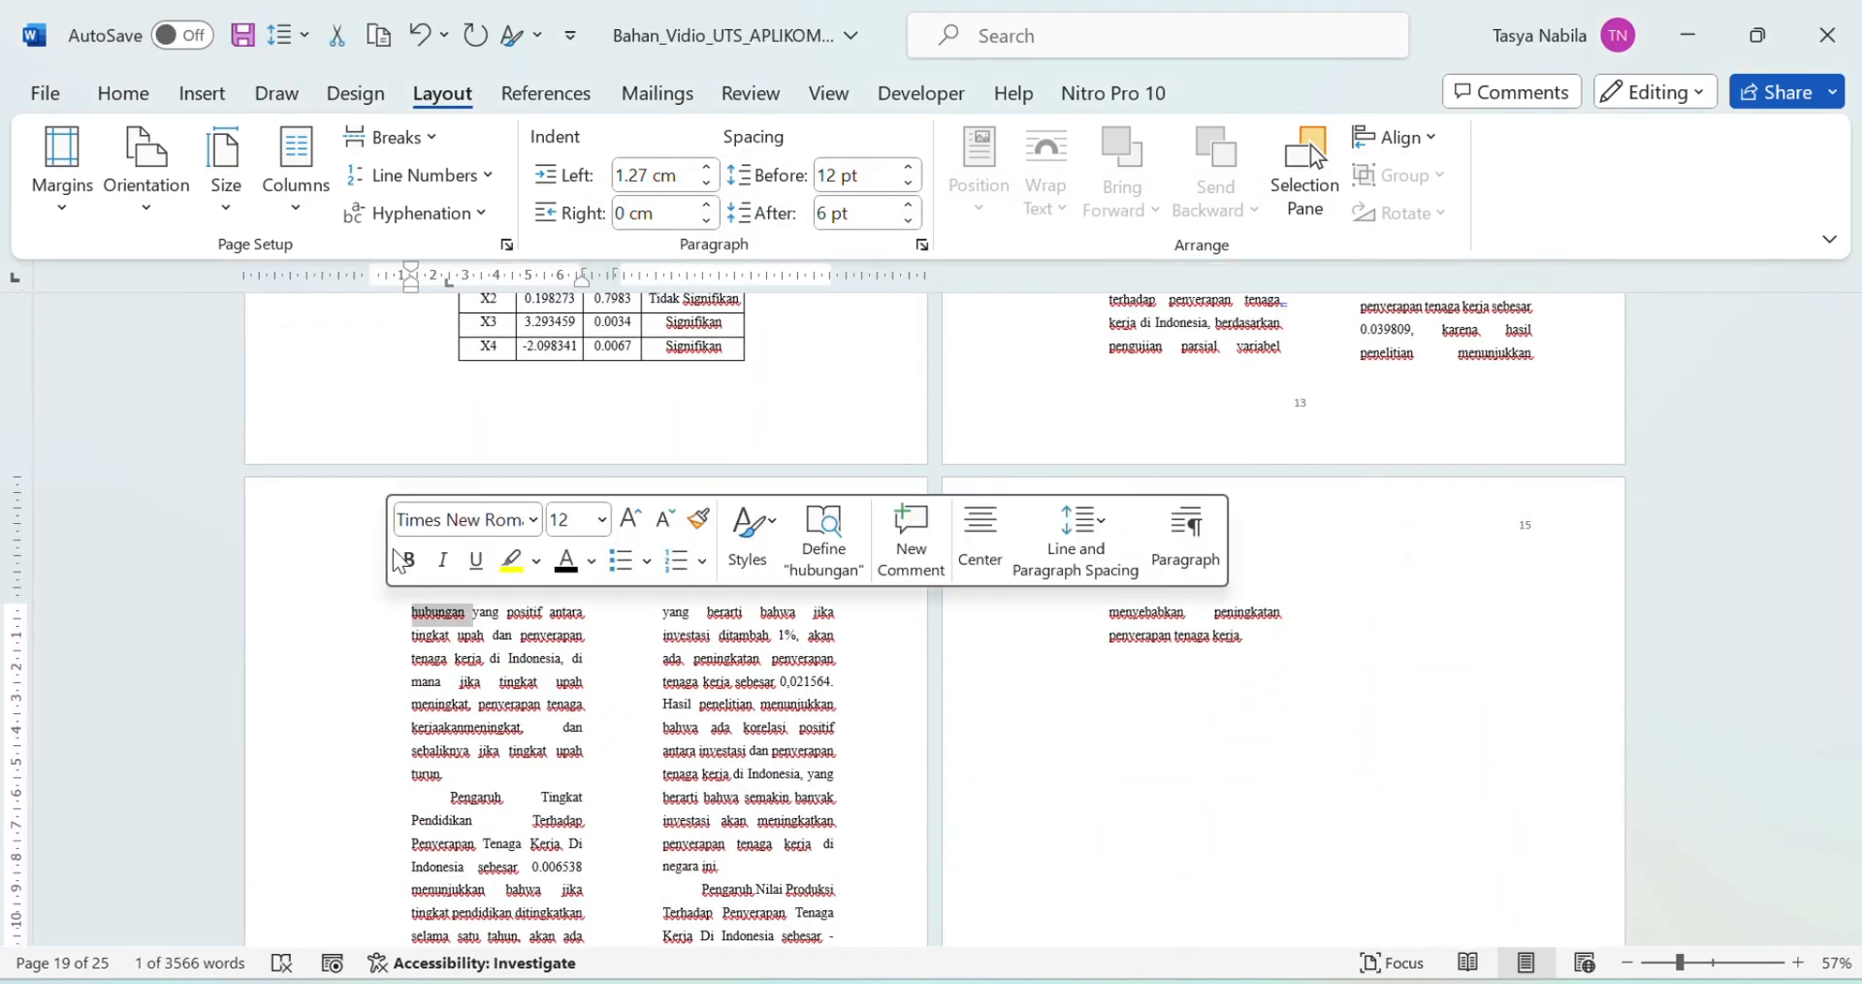
key("Left")
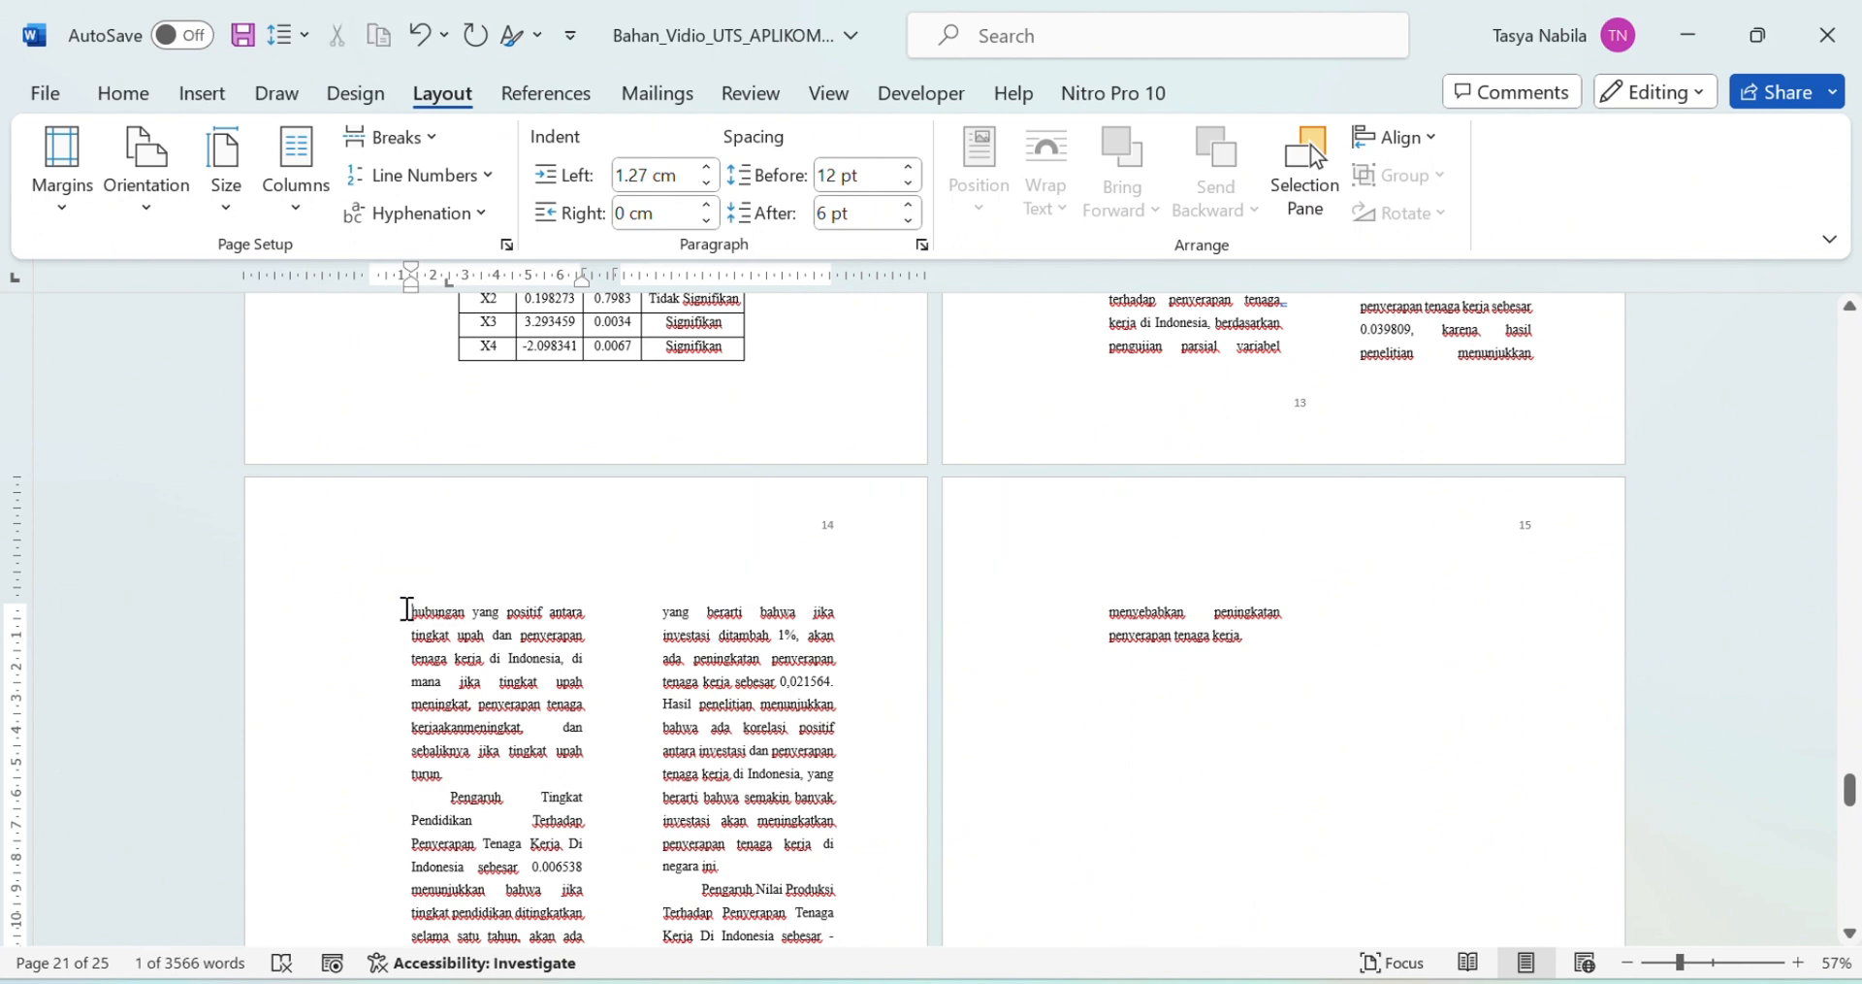
left_click(296, 164)
left_click(359, 606)
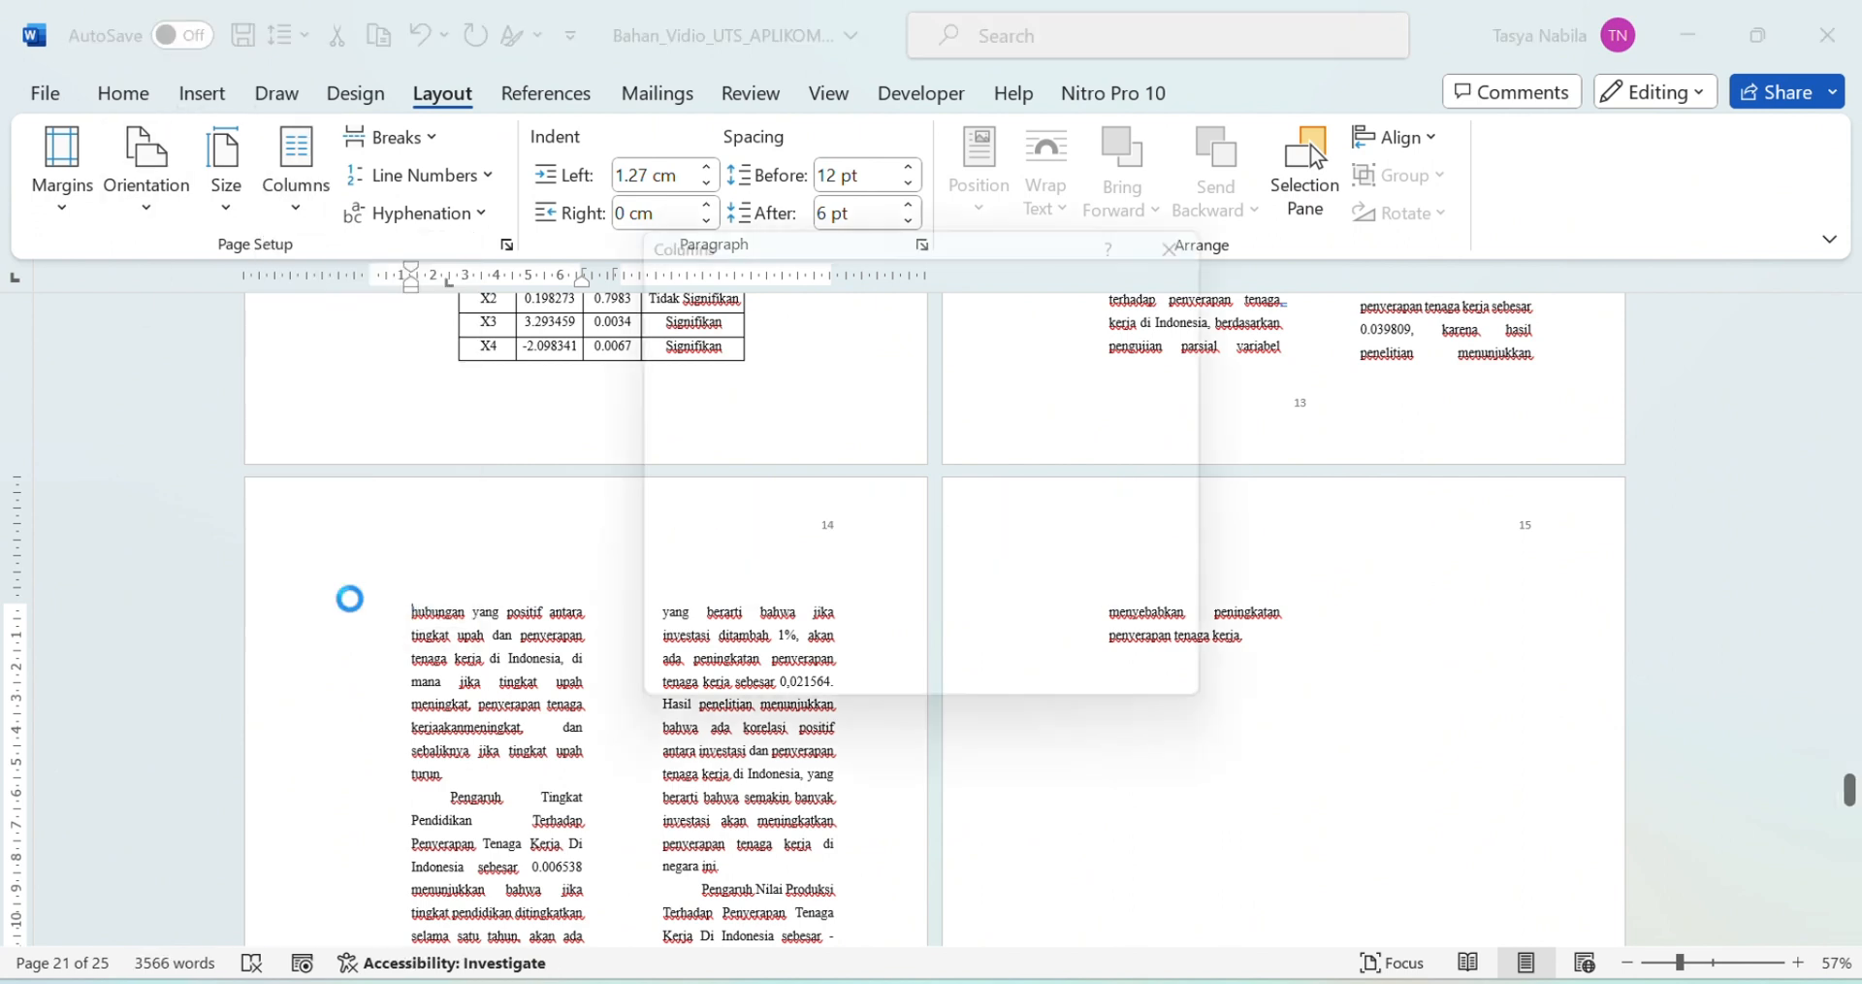
left_click(702, 321)
left_click(887, 646)
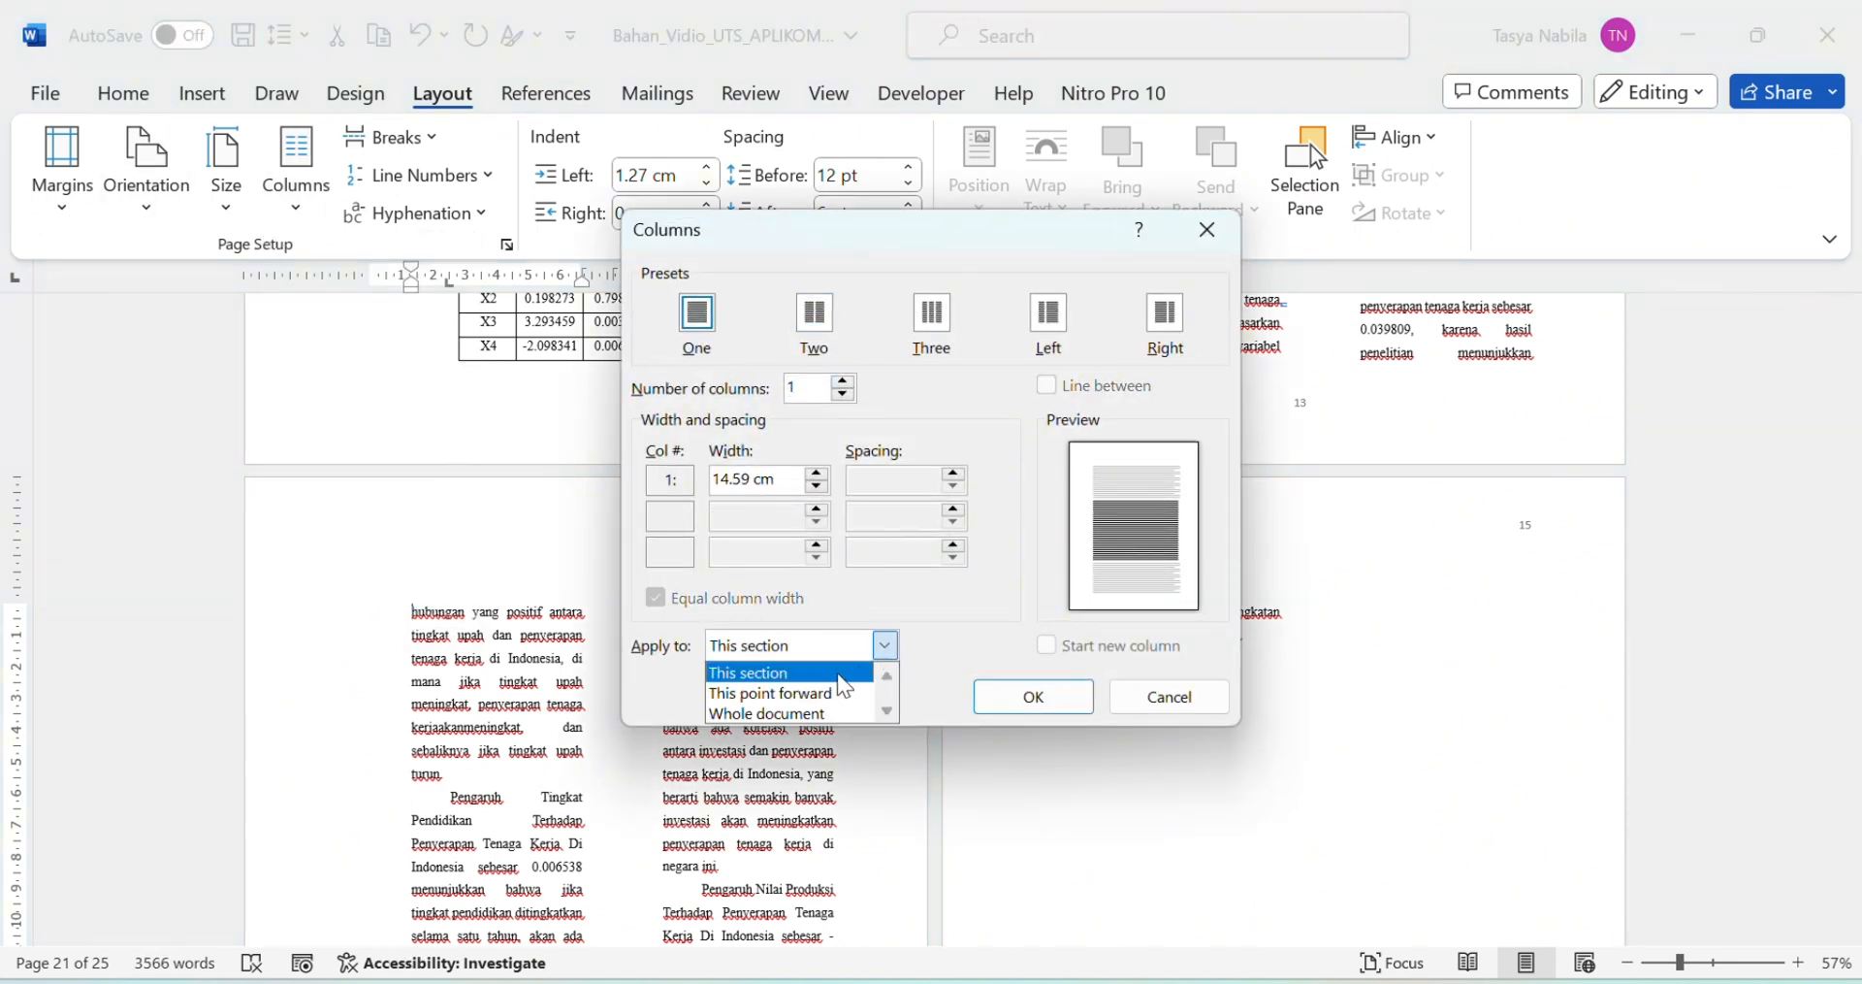
left_click(820, 691)
left_click(1034, 697)
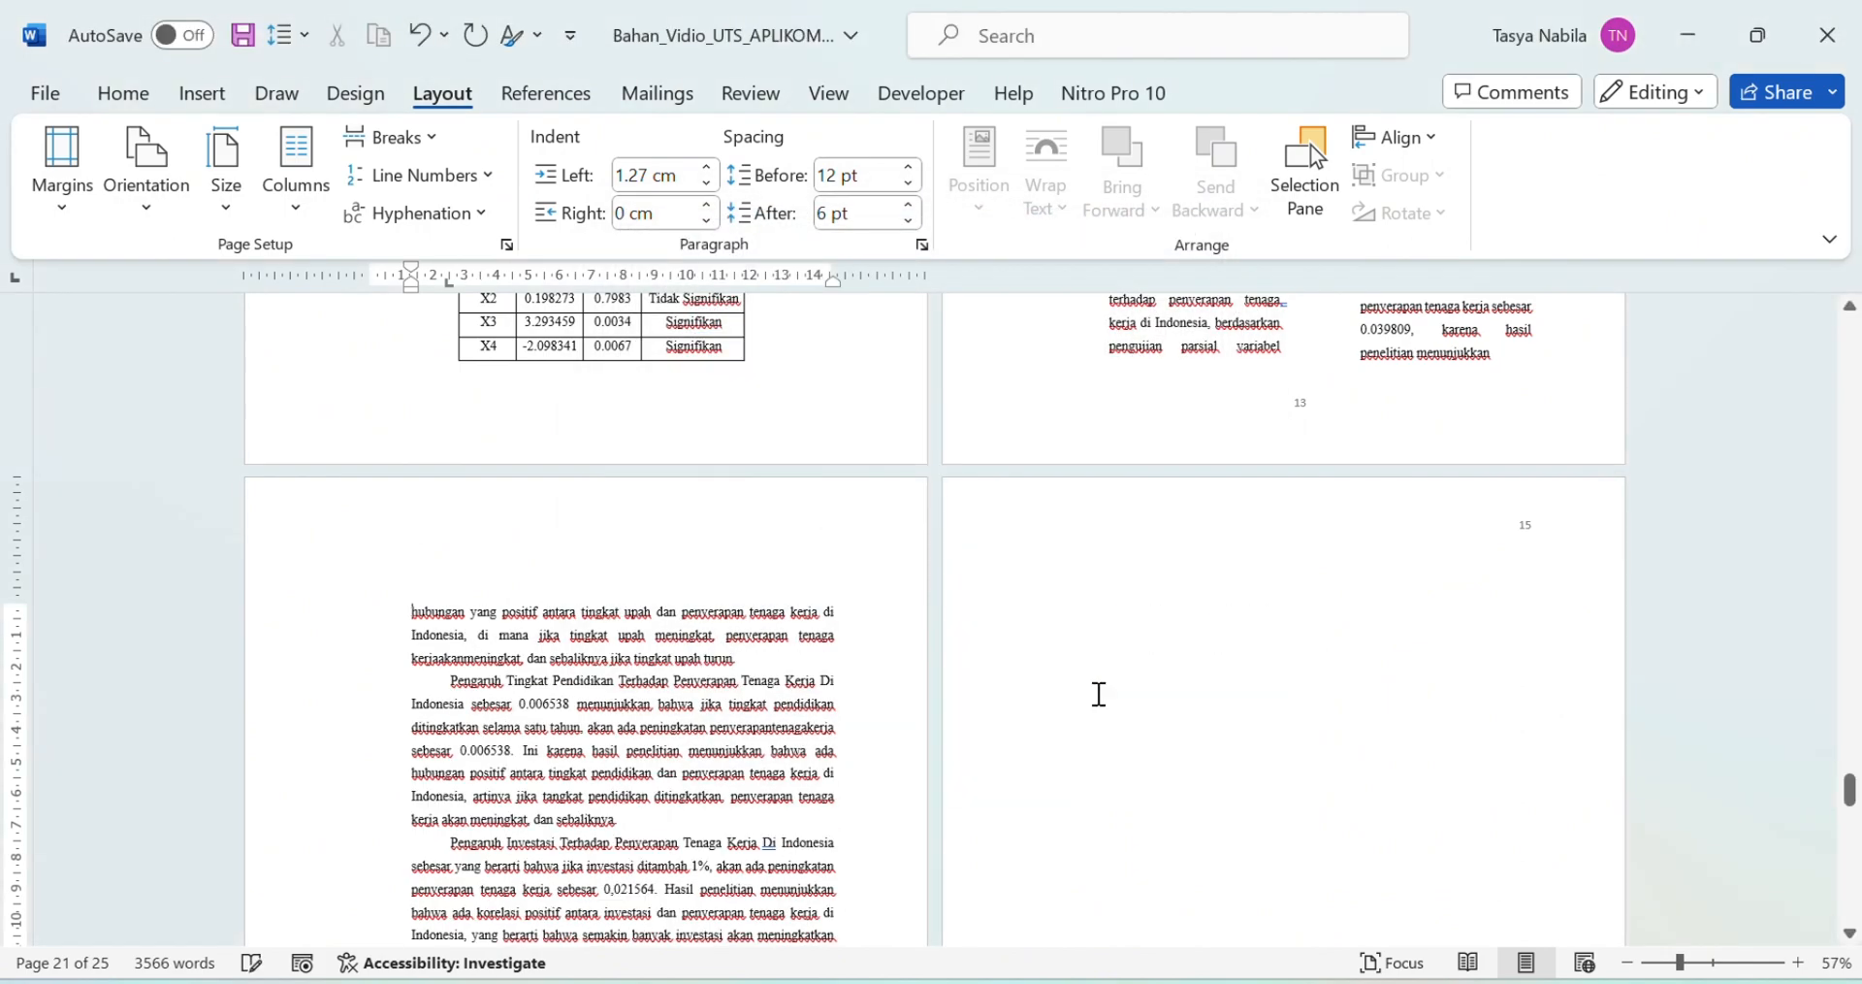
Step: Delete the blank page in front of the BAB 3 chapter
scroll(1192, 582, "up", 3)
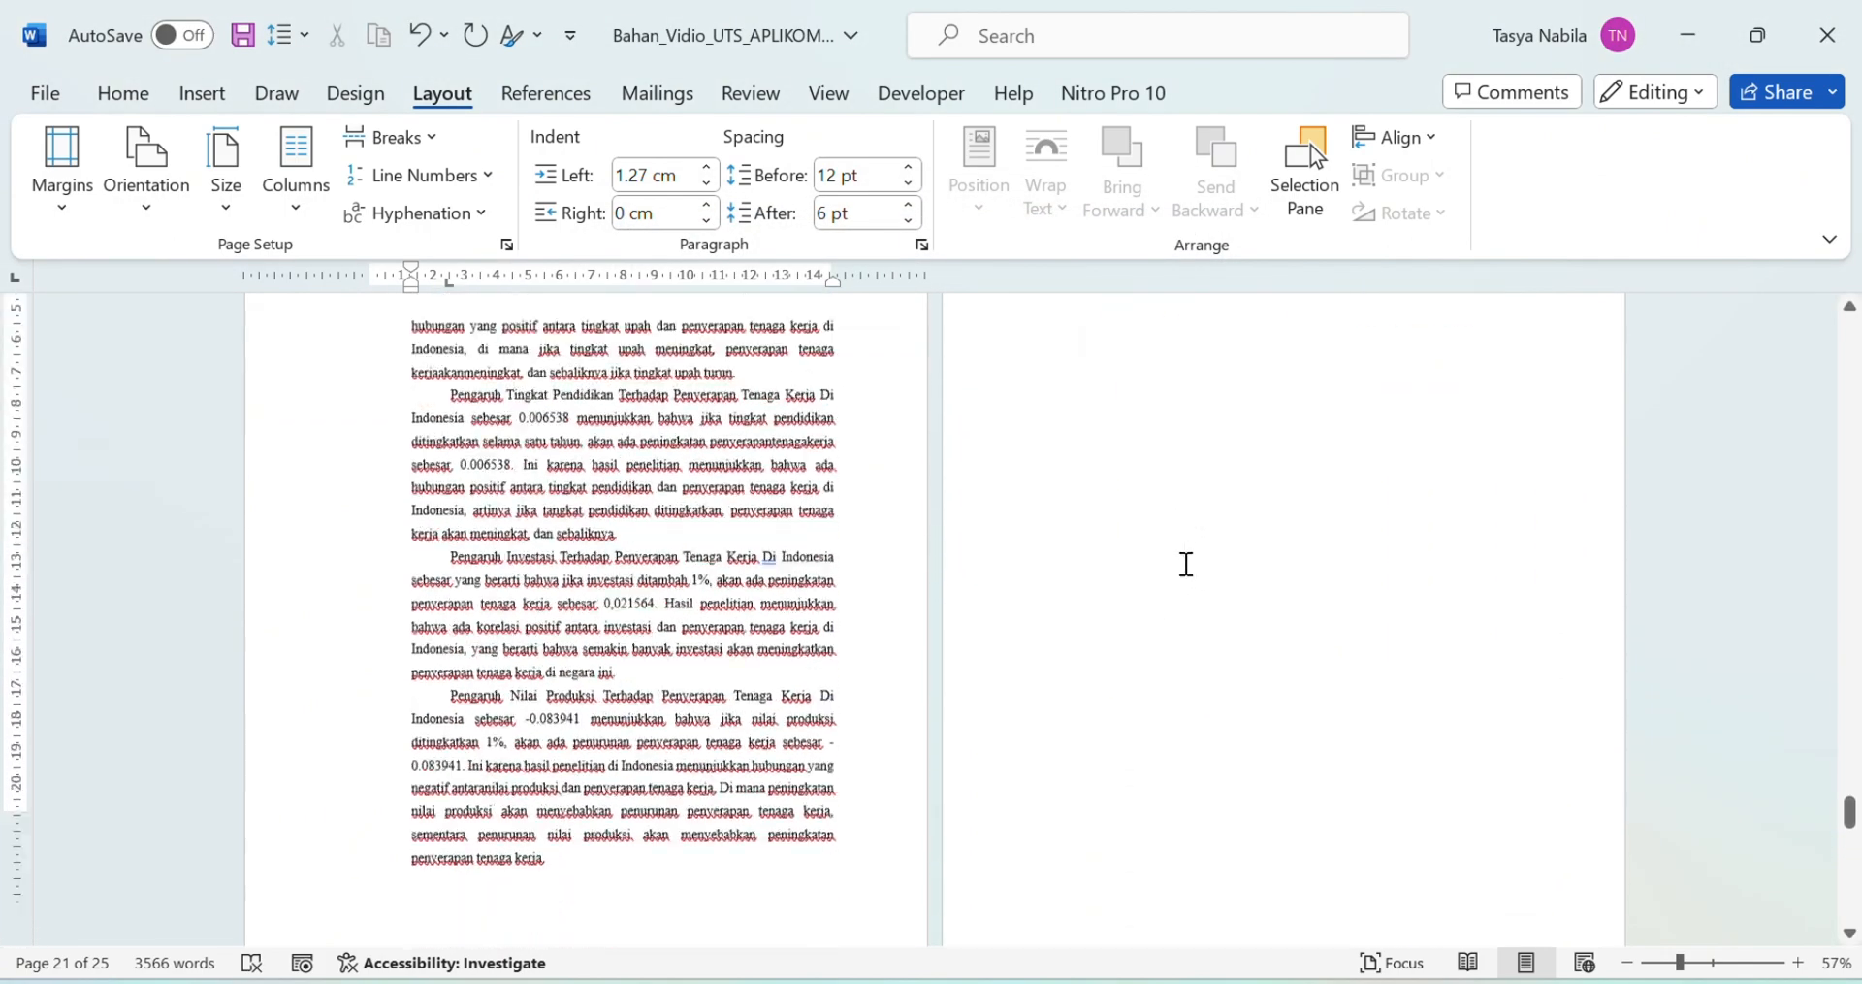
scroll(1184, 565, "down", 5)
left_click(543, 679)
key("BackSpace")
key("BackSpace")
key("BackSpace")
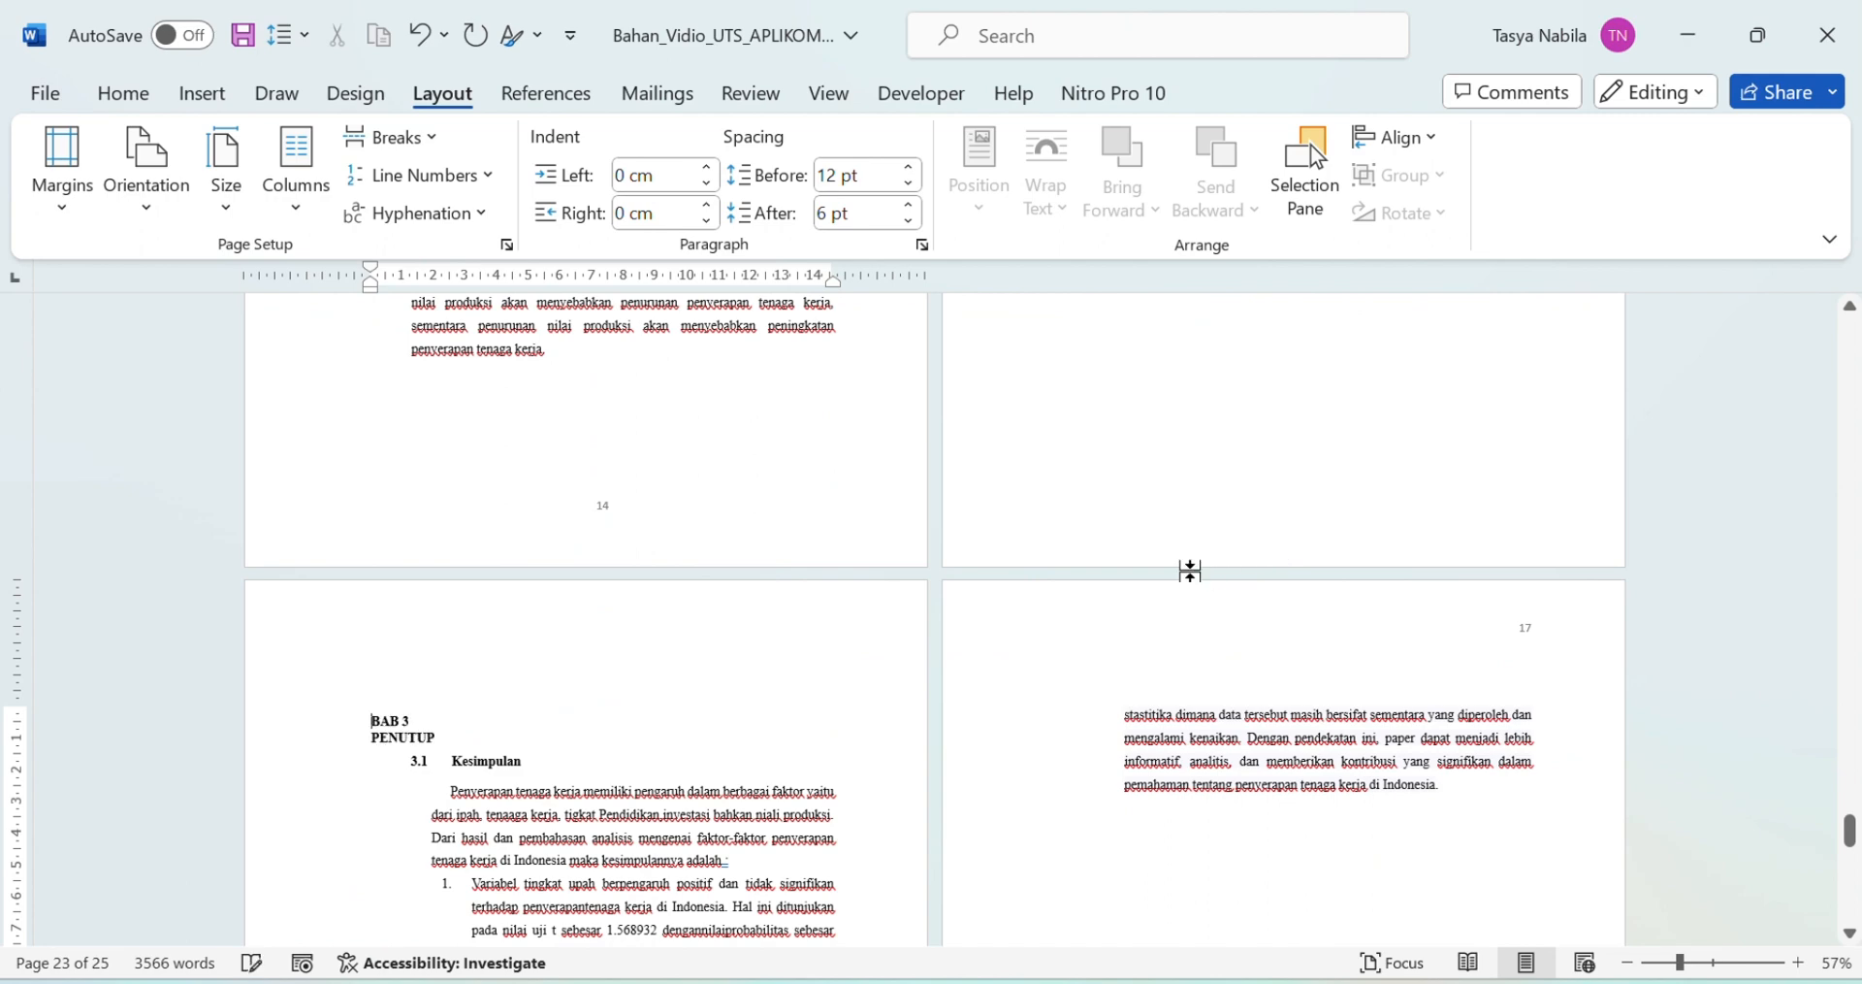
Step: Center-align the BAB 3 PENUTUP heading, then scroll to the empty DAFTAR PUSTAKA page
scroll(1260, 579, "up", 1)
scroll(1261, 577, "up", 1)
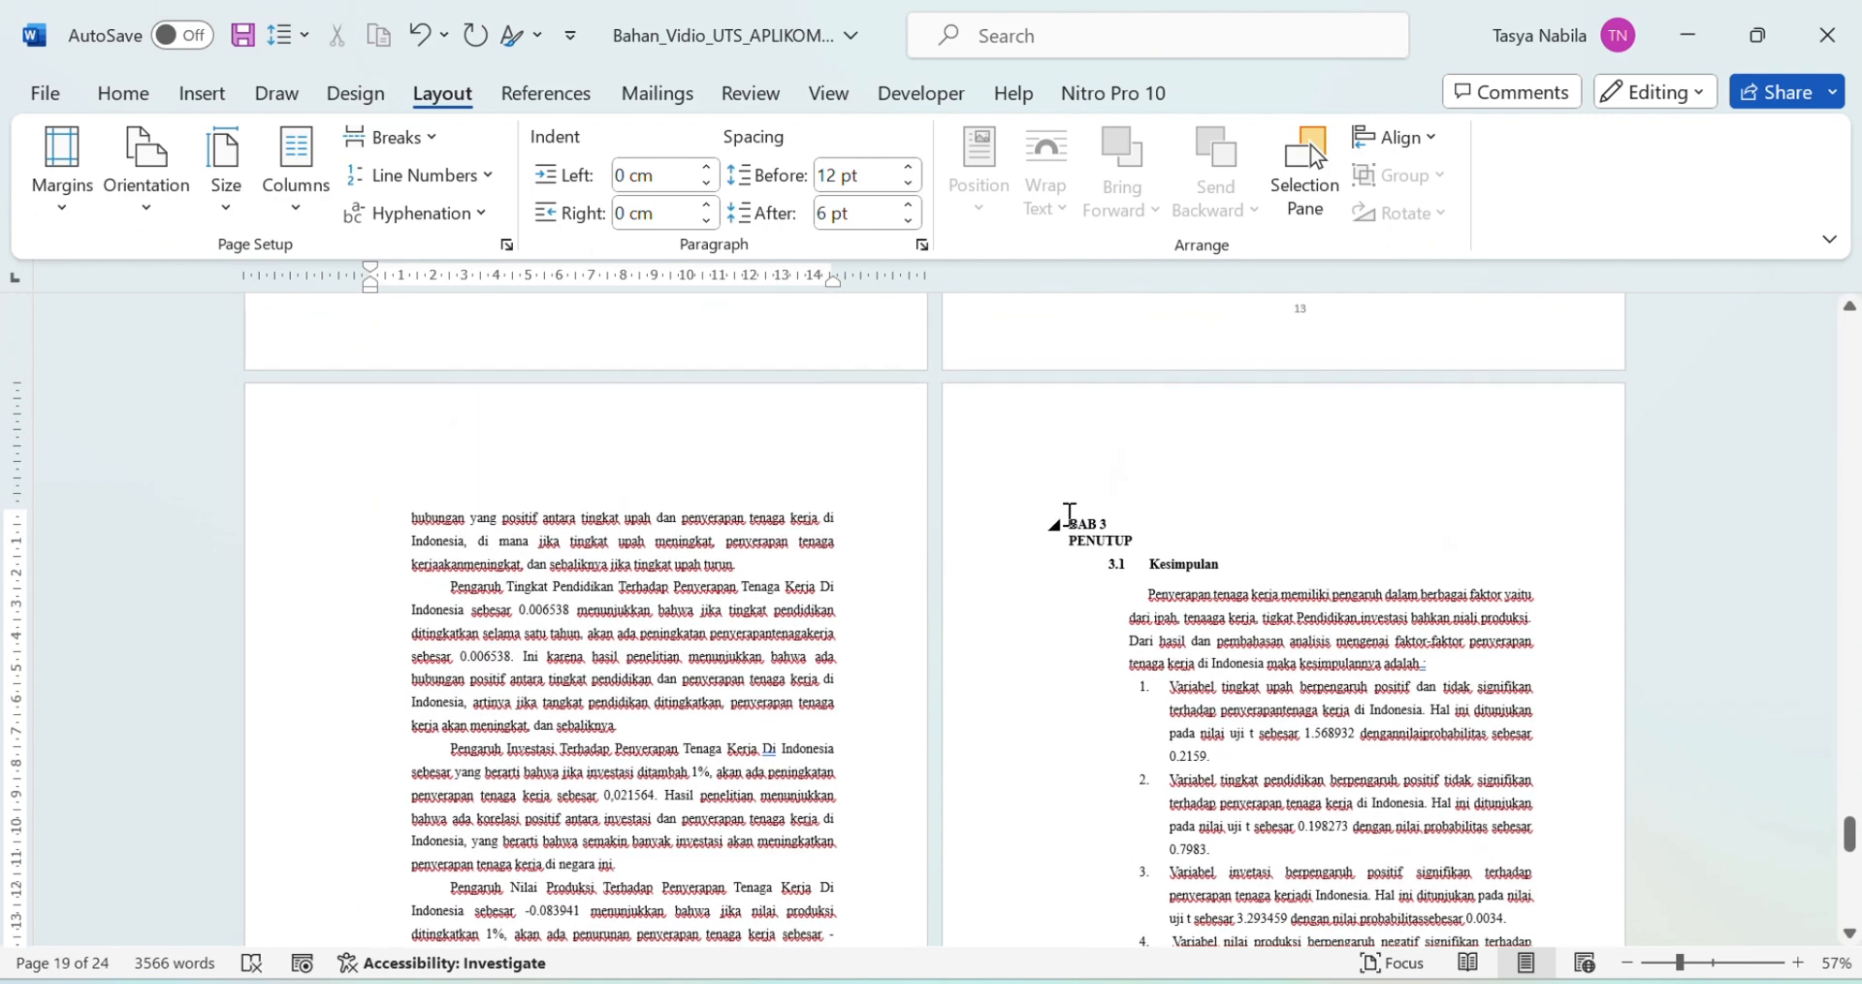
left_click(1110, 524)
triple_click(1077, 522)
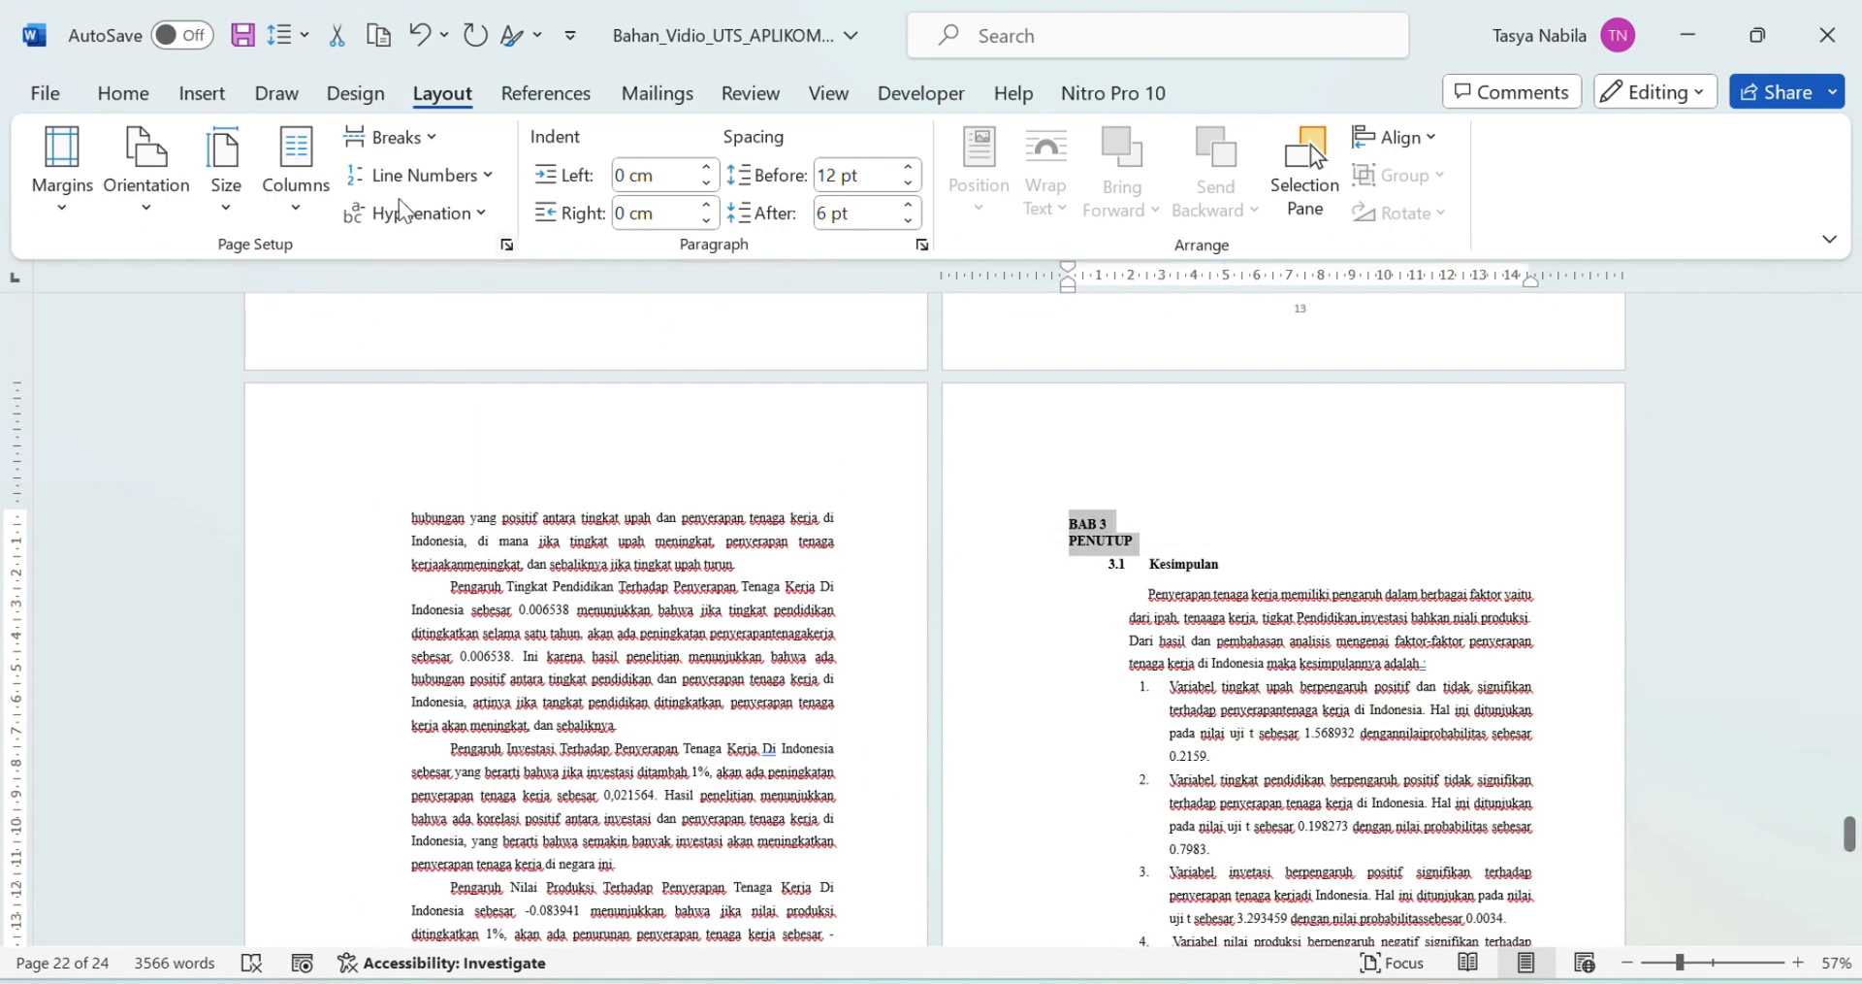
left_click(123, 93)
left_click(658, 194)
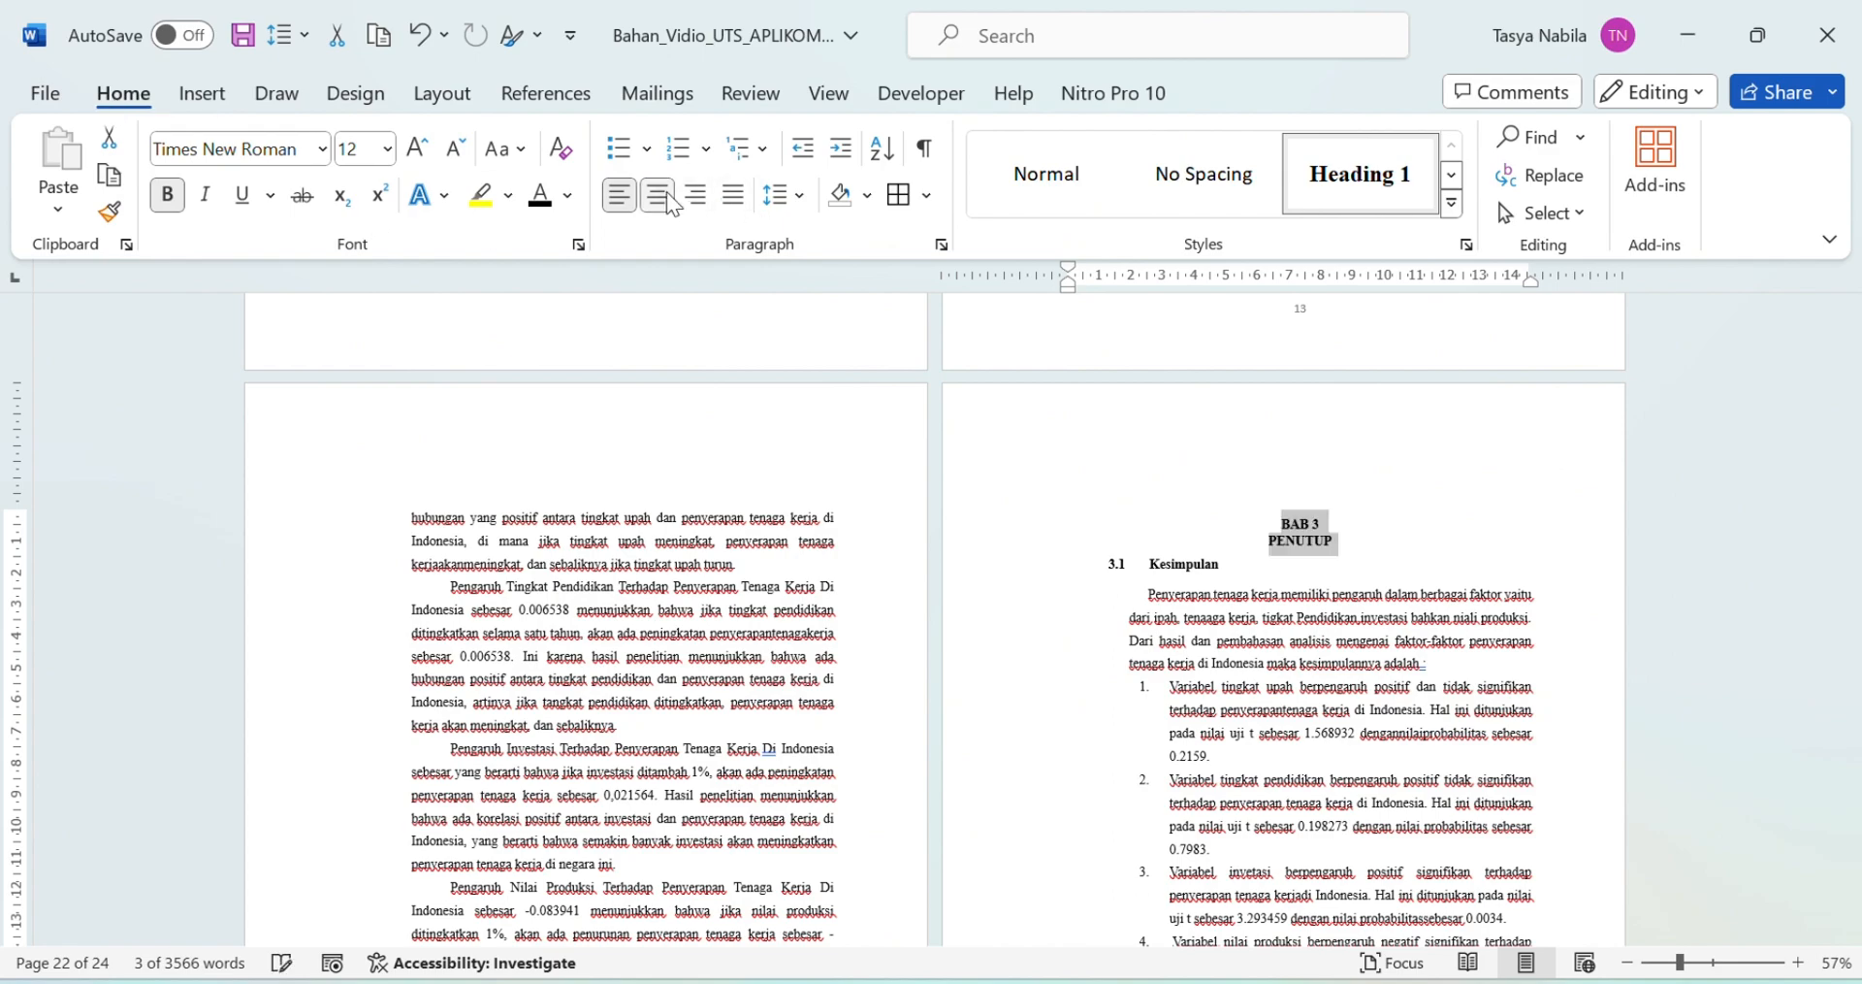
scroll(1135, 473, "up", 10)
scroll(1313, 490, "up", 15)
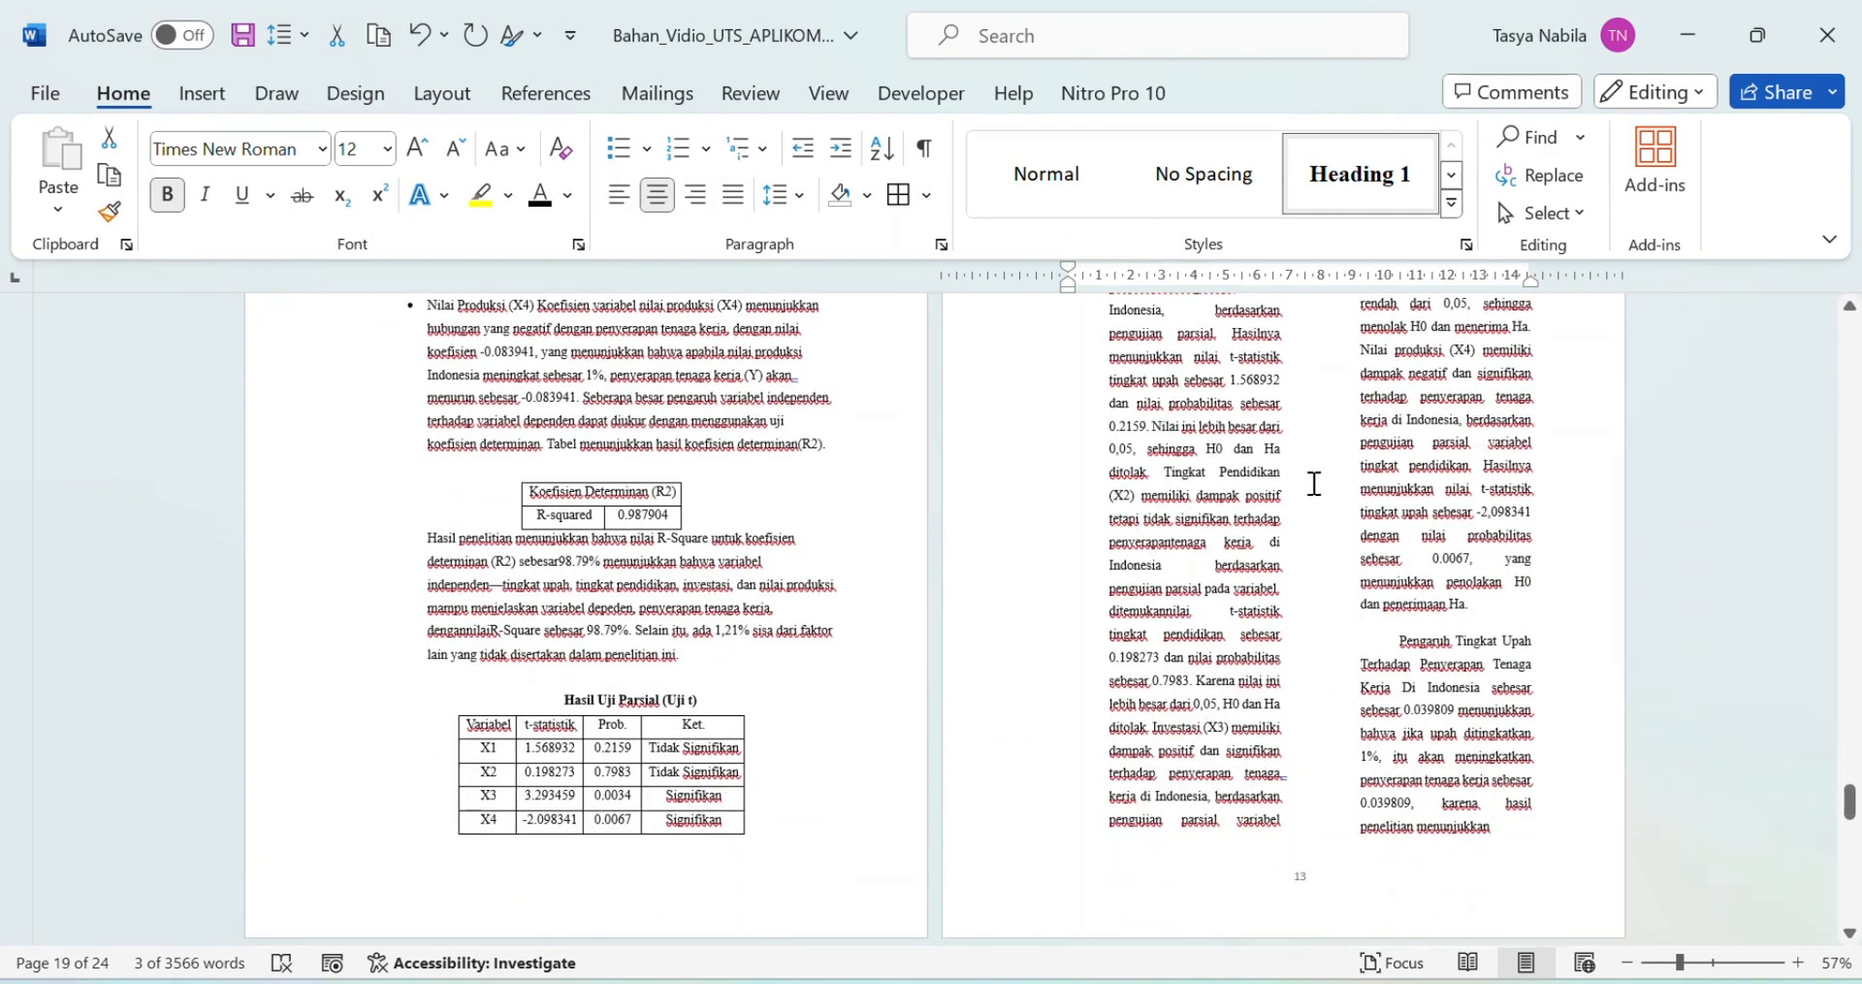
scroll(1314, 512, "up", 20)
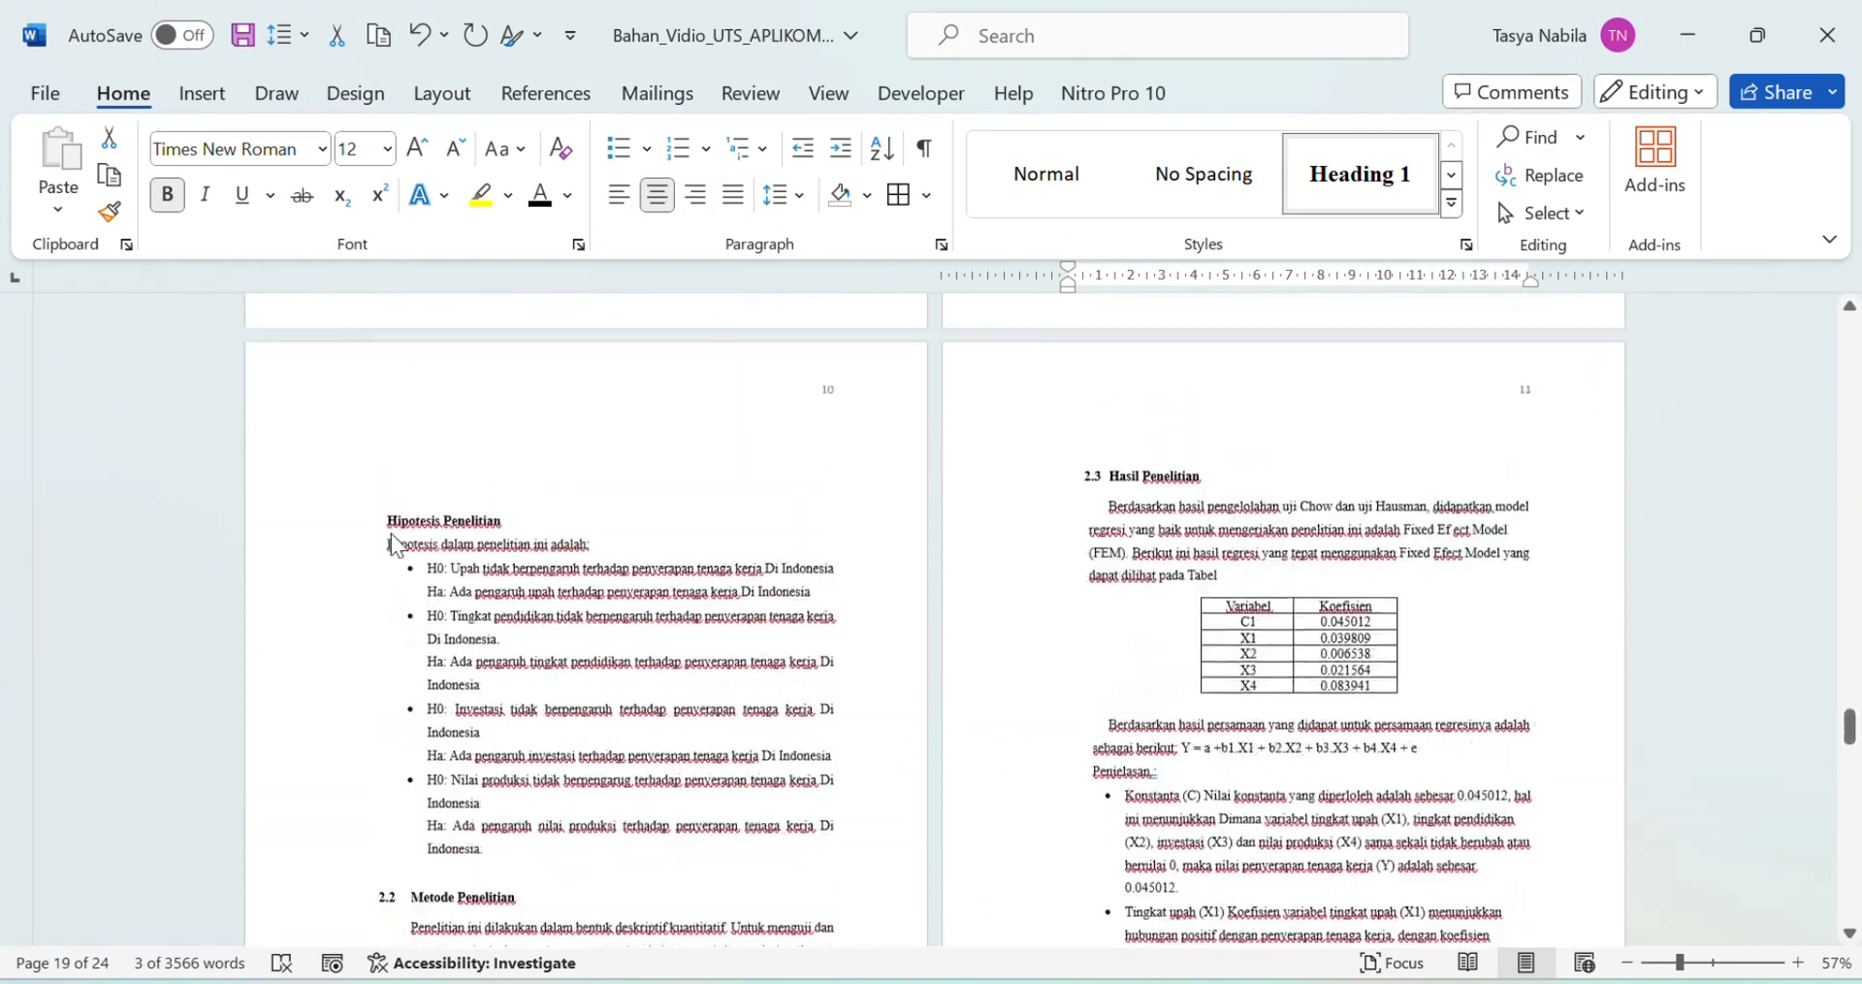
scroll(411, 501, "up", 15)
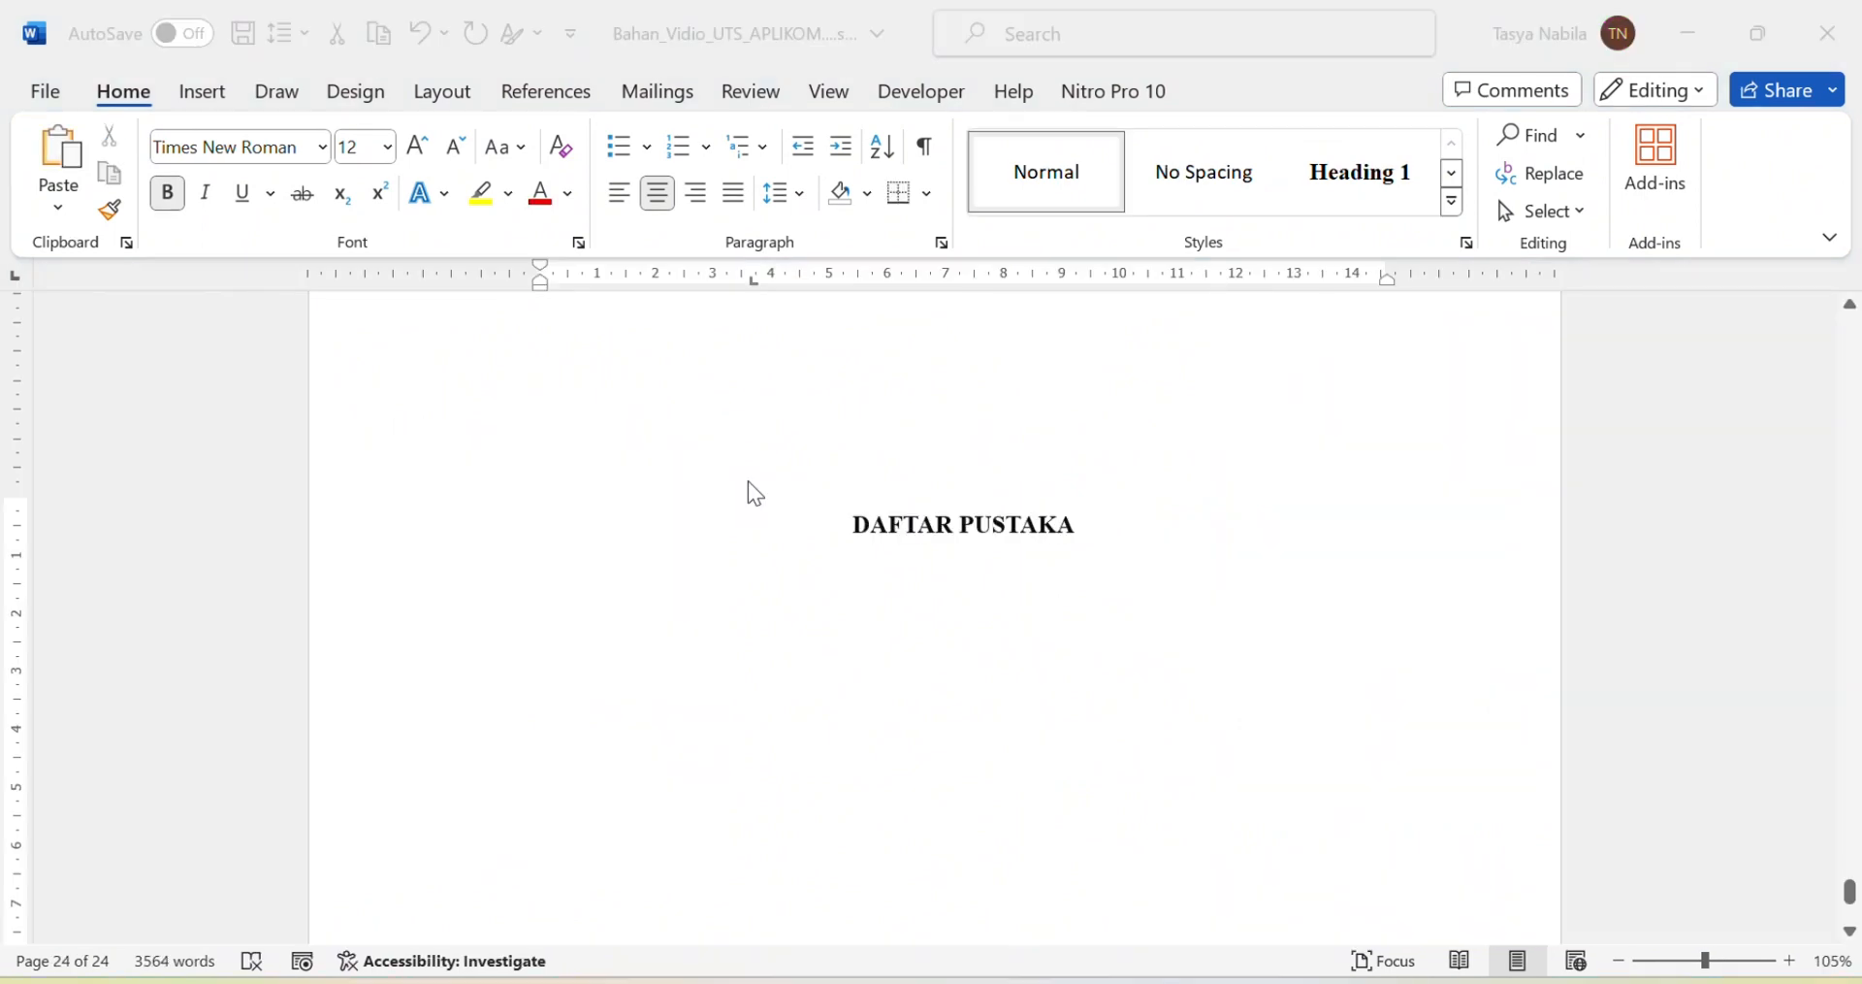
scroll(968, 742, "down", 3)
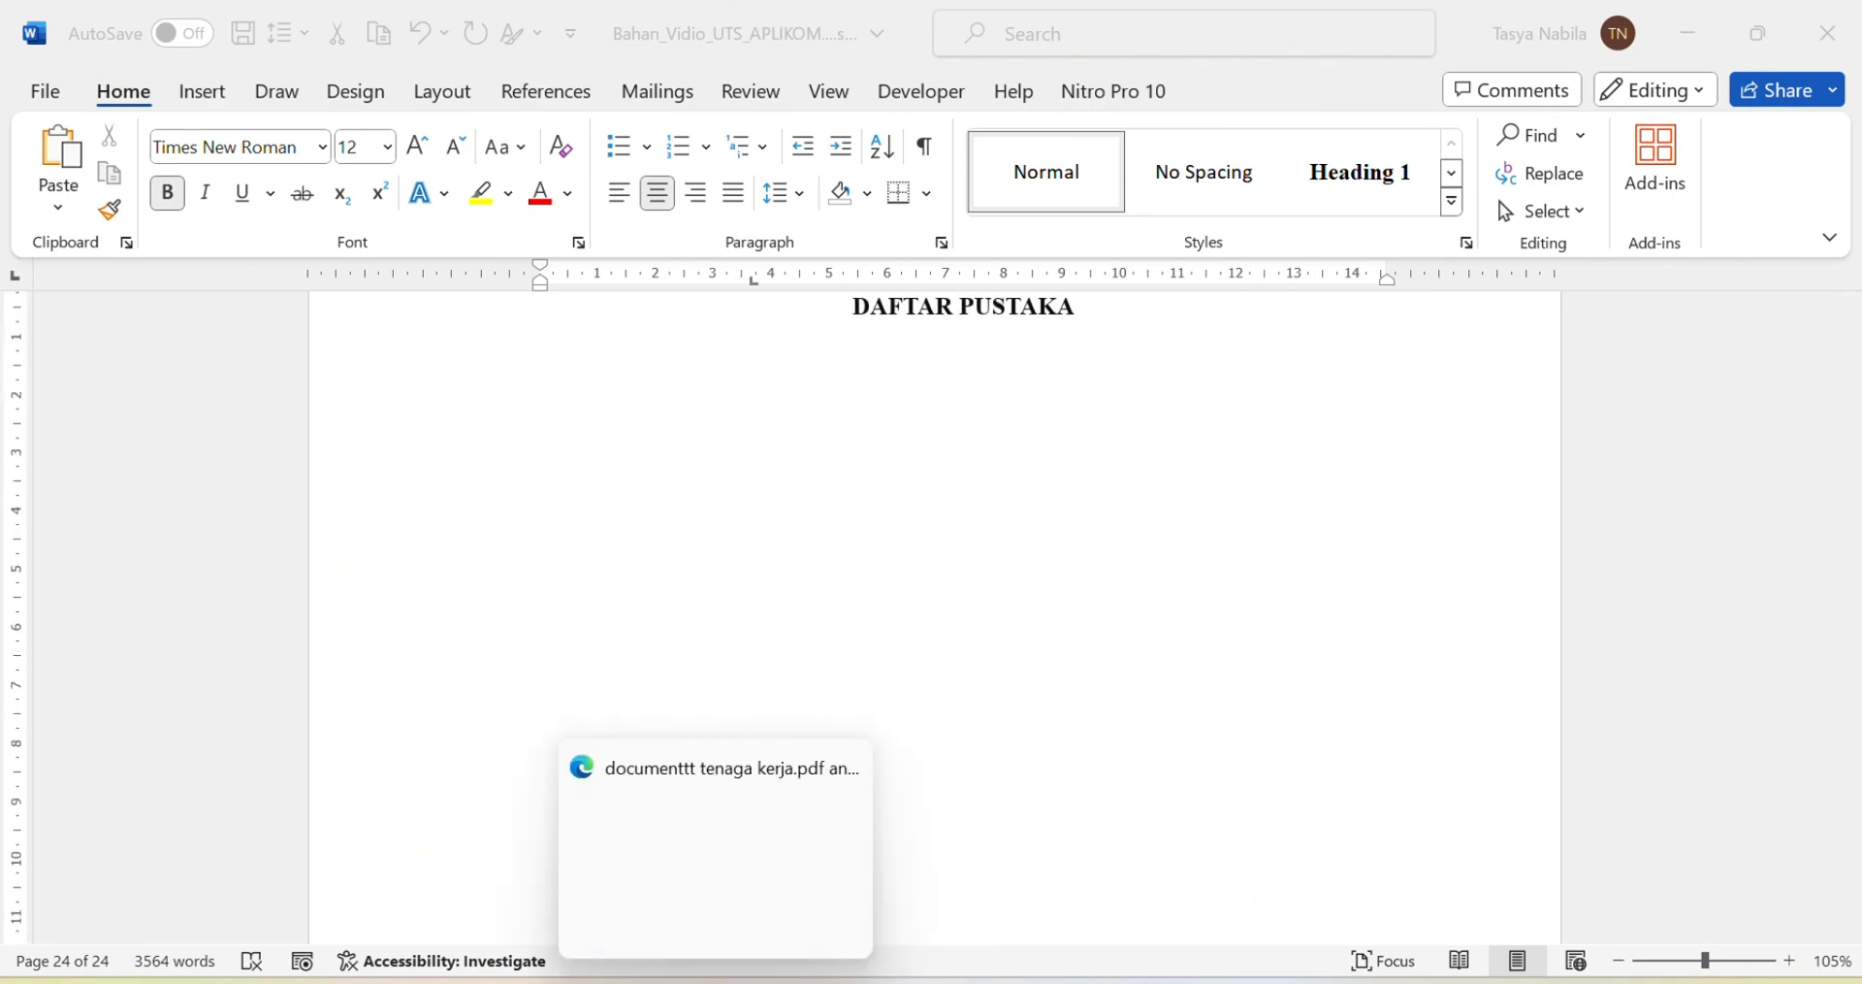
Step: In Edge, look through the journal article, 340-1274 and documenttt tenaga kerja PDF tabs
left_click(718, 981)
left_click(291, 20)
left_click(368, 15)
left_click(648, 14)
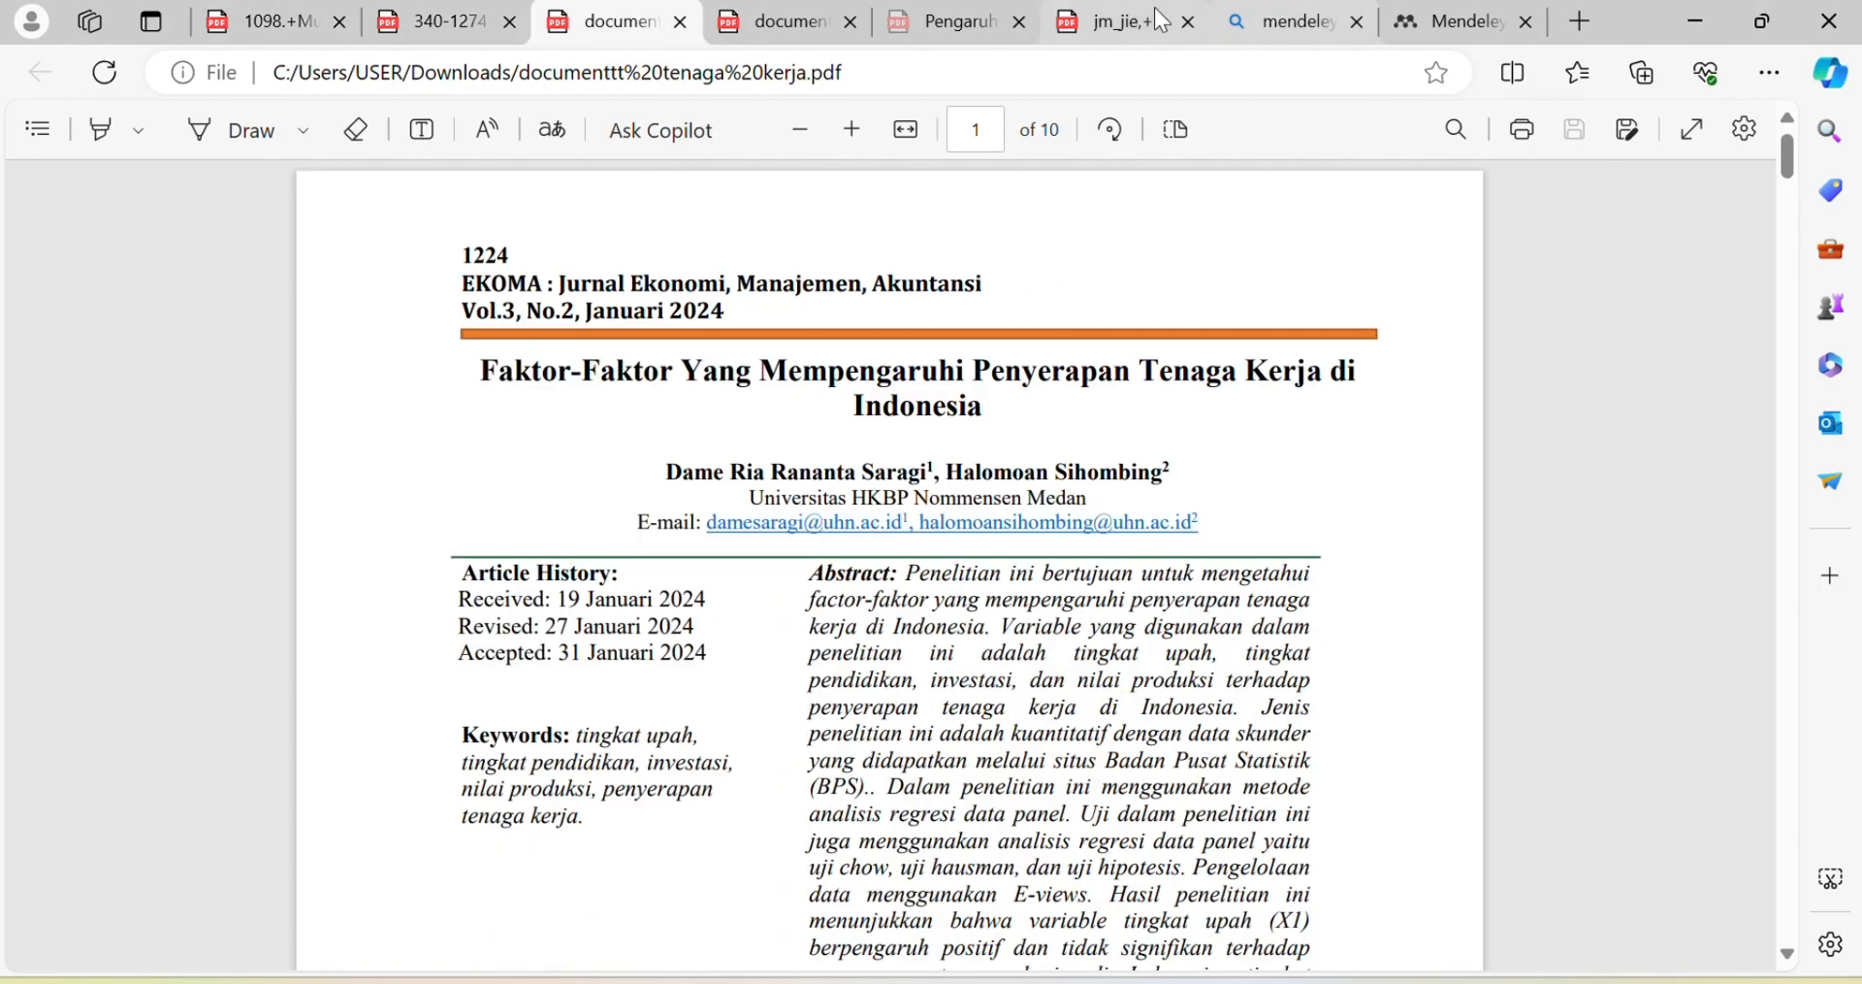
left_click(437, 21)
left_click(262, 22)
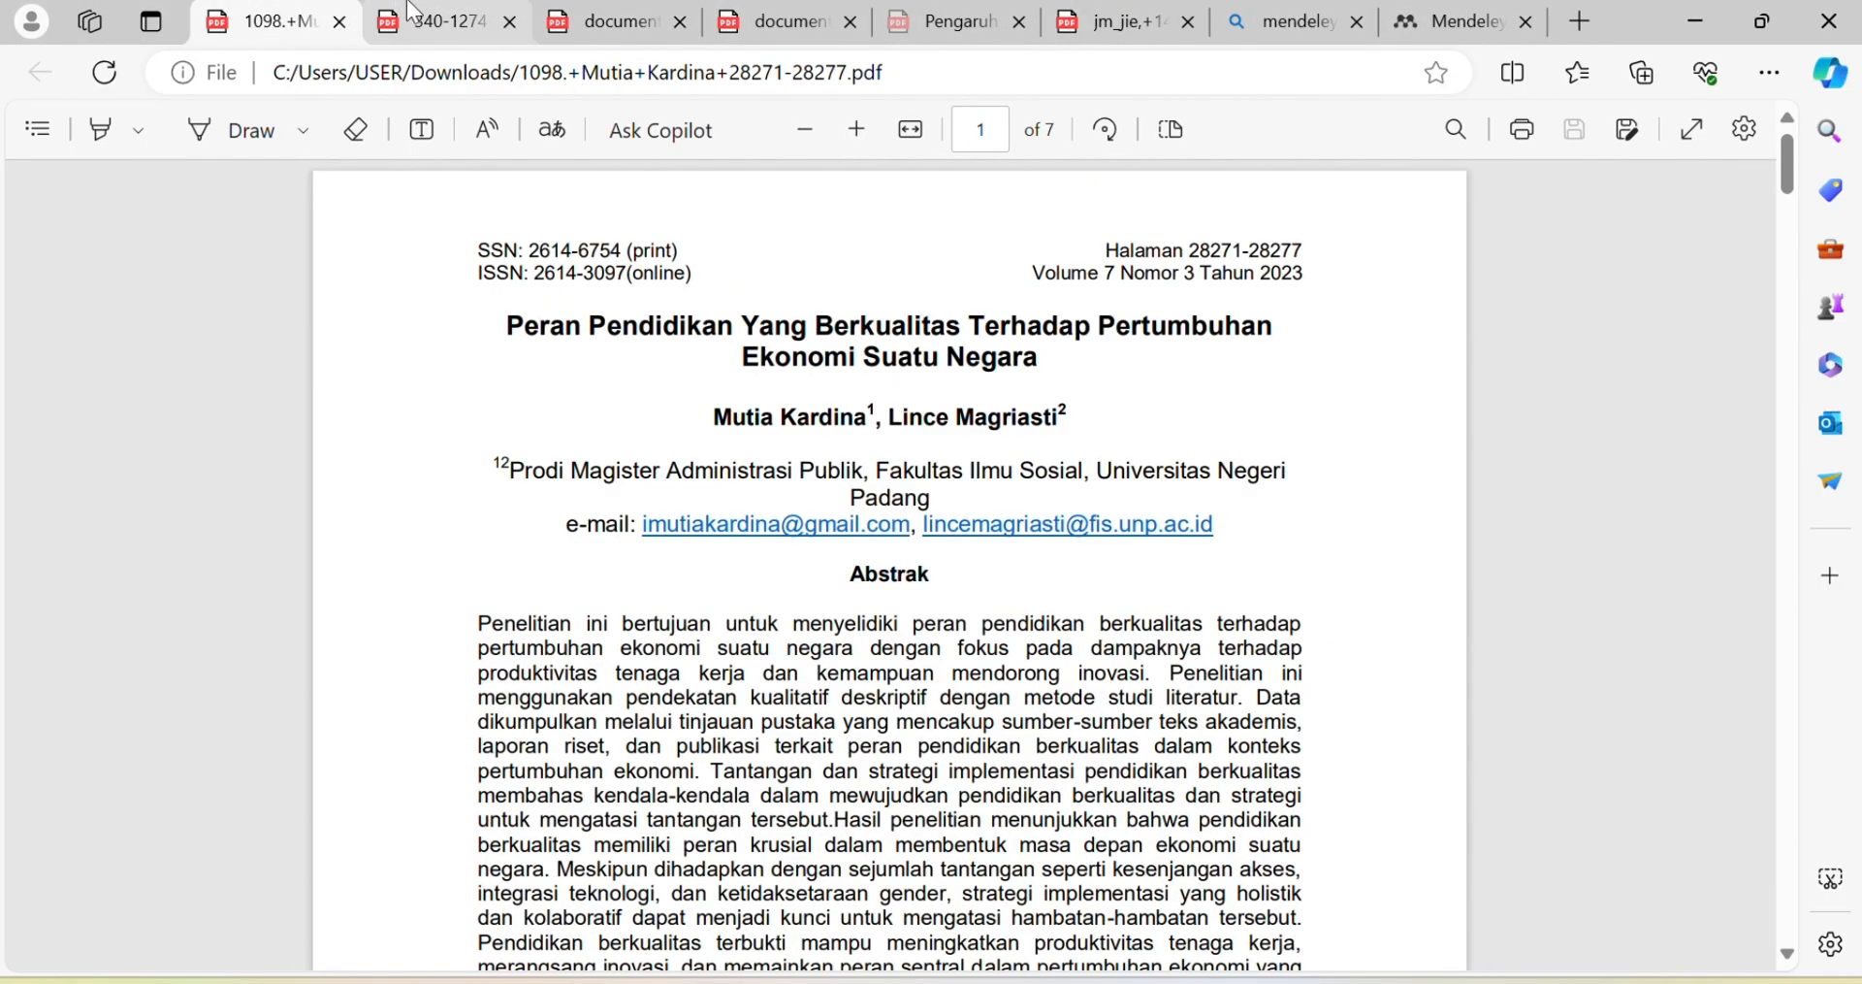
left_click(449, 19)
left_click(601, 21)
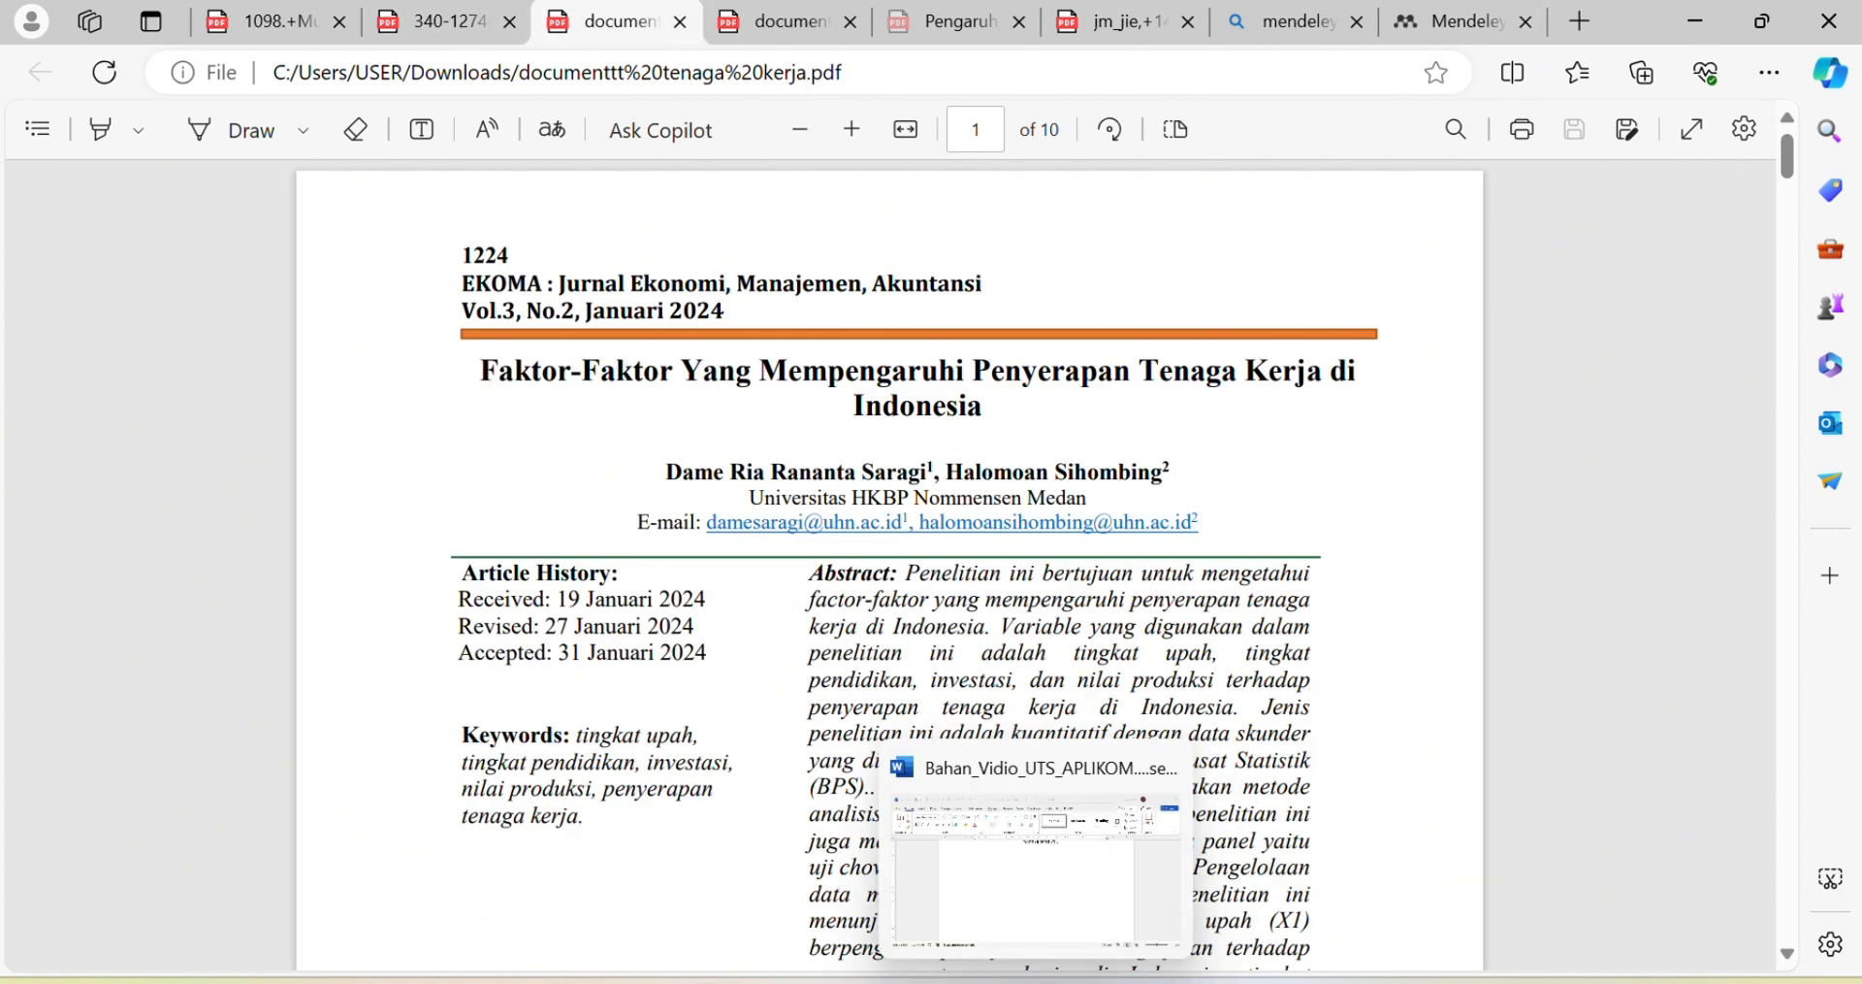
Step: Back in Word's References tab, bring Mendeley Reference Manager to the front
left_click(1030, 981)
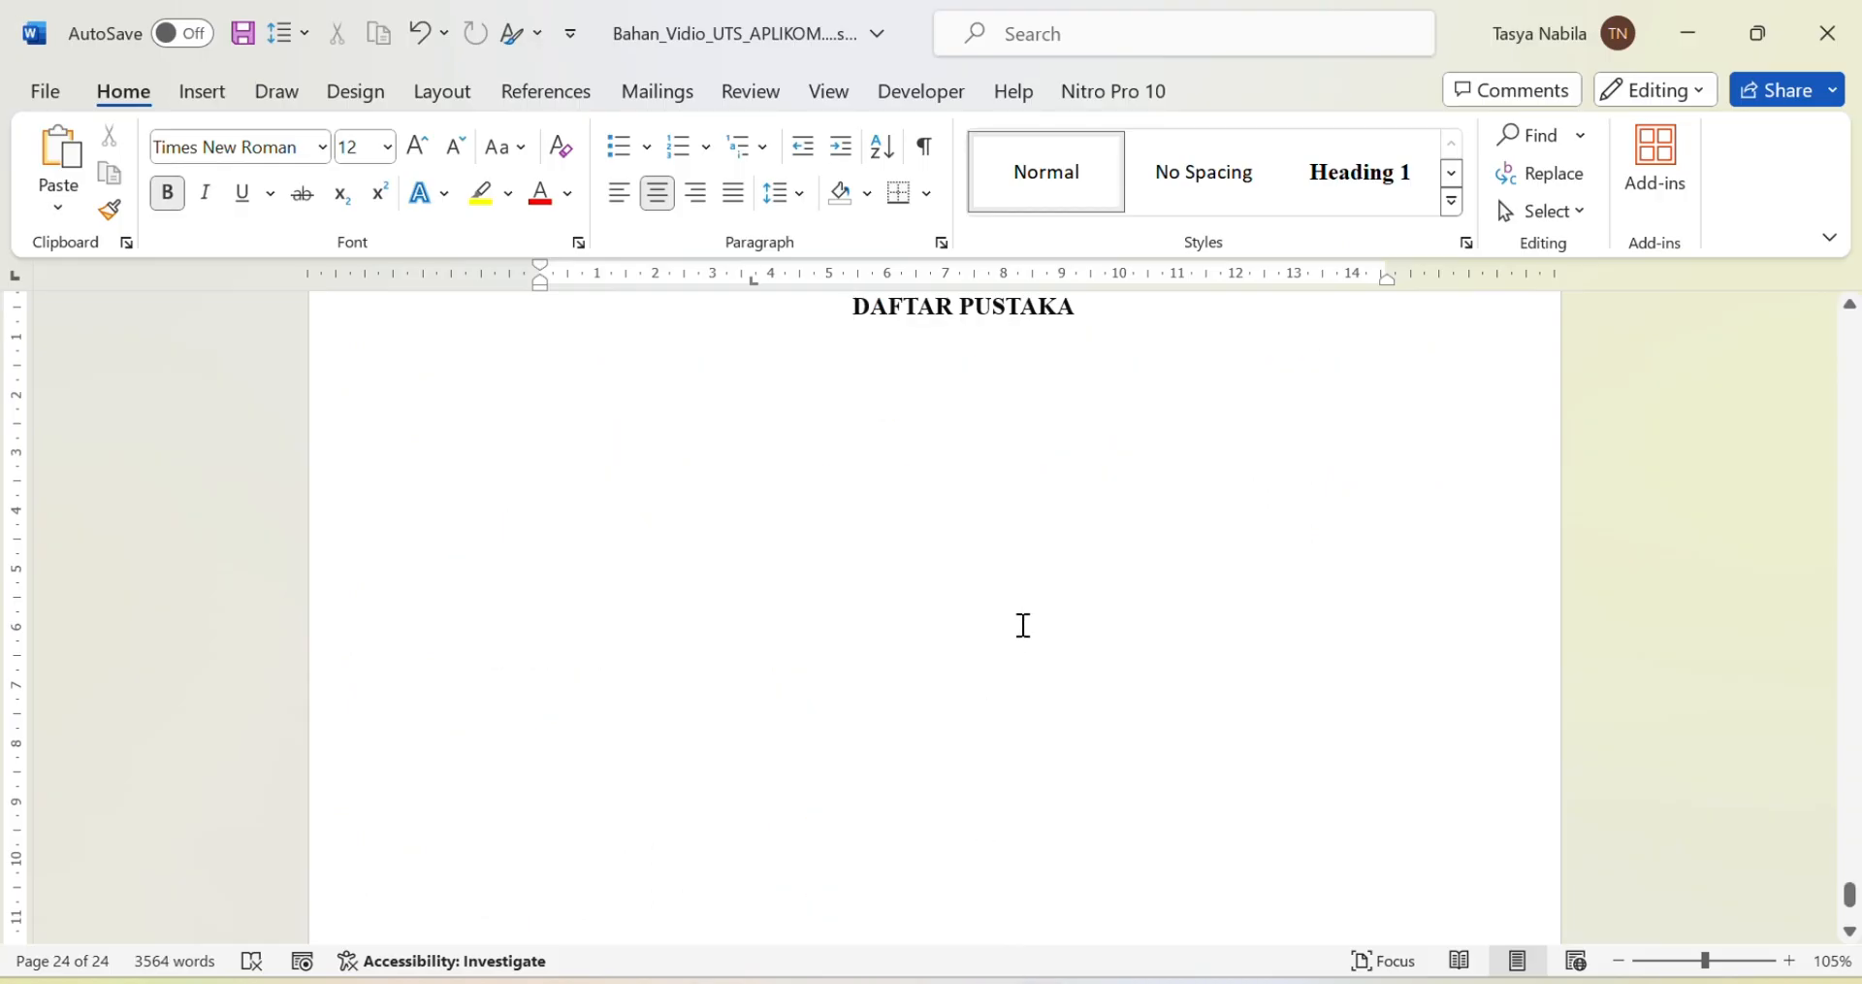
left_click(537, 94)
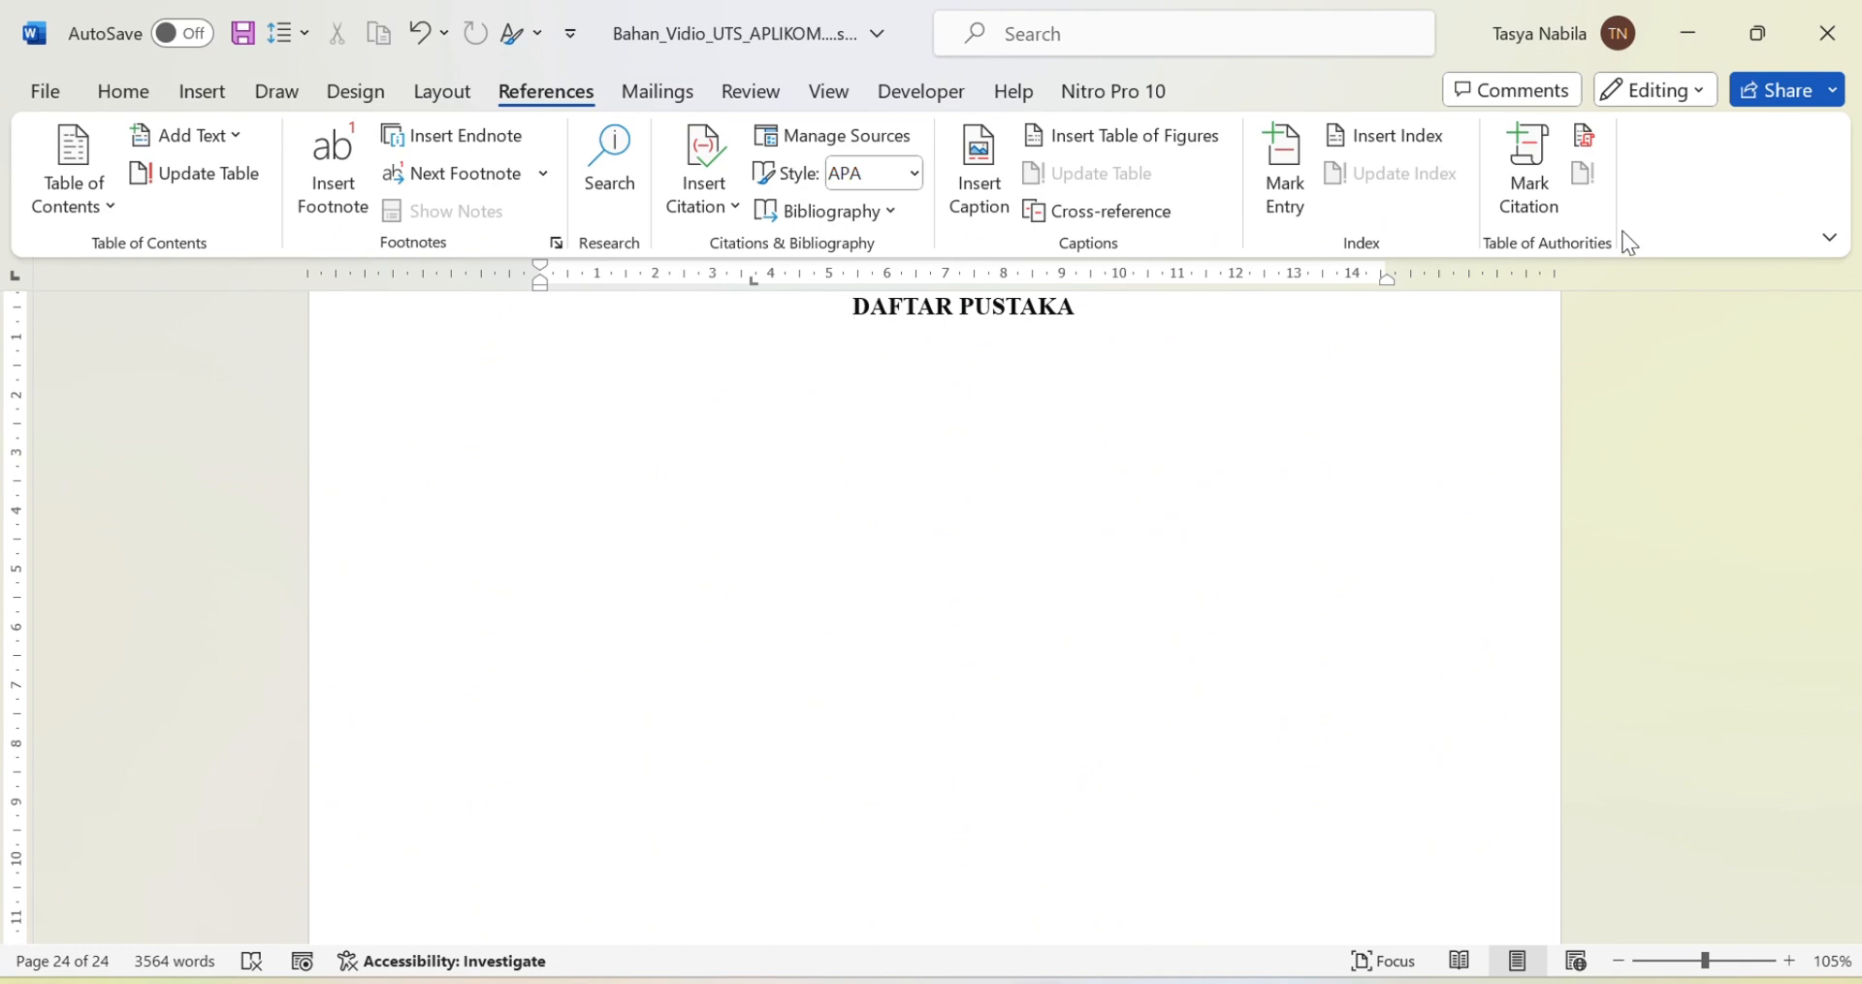
mouse_move(1227, 981)
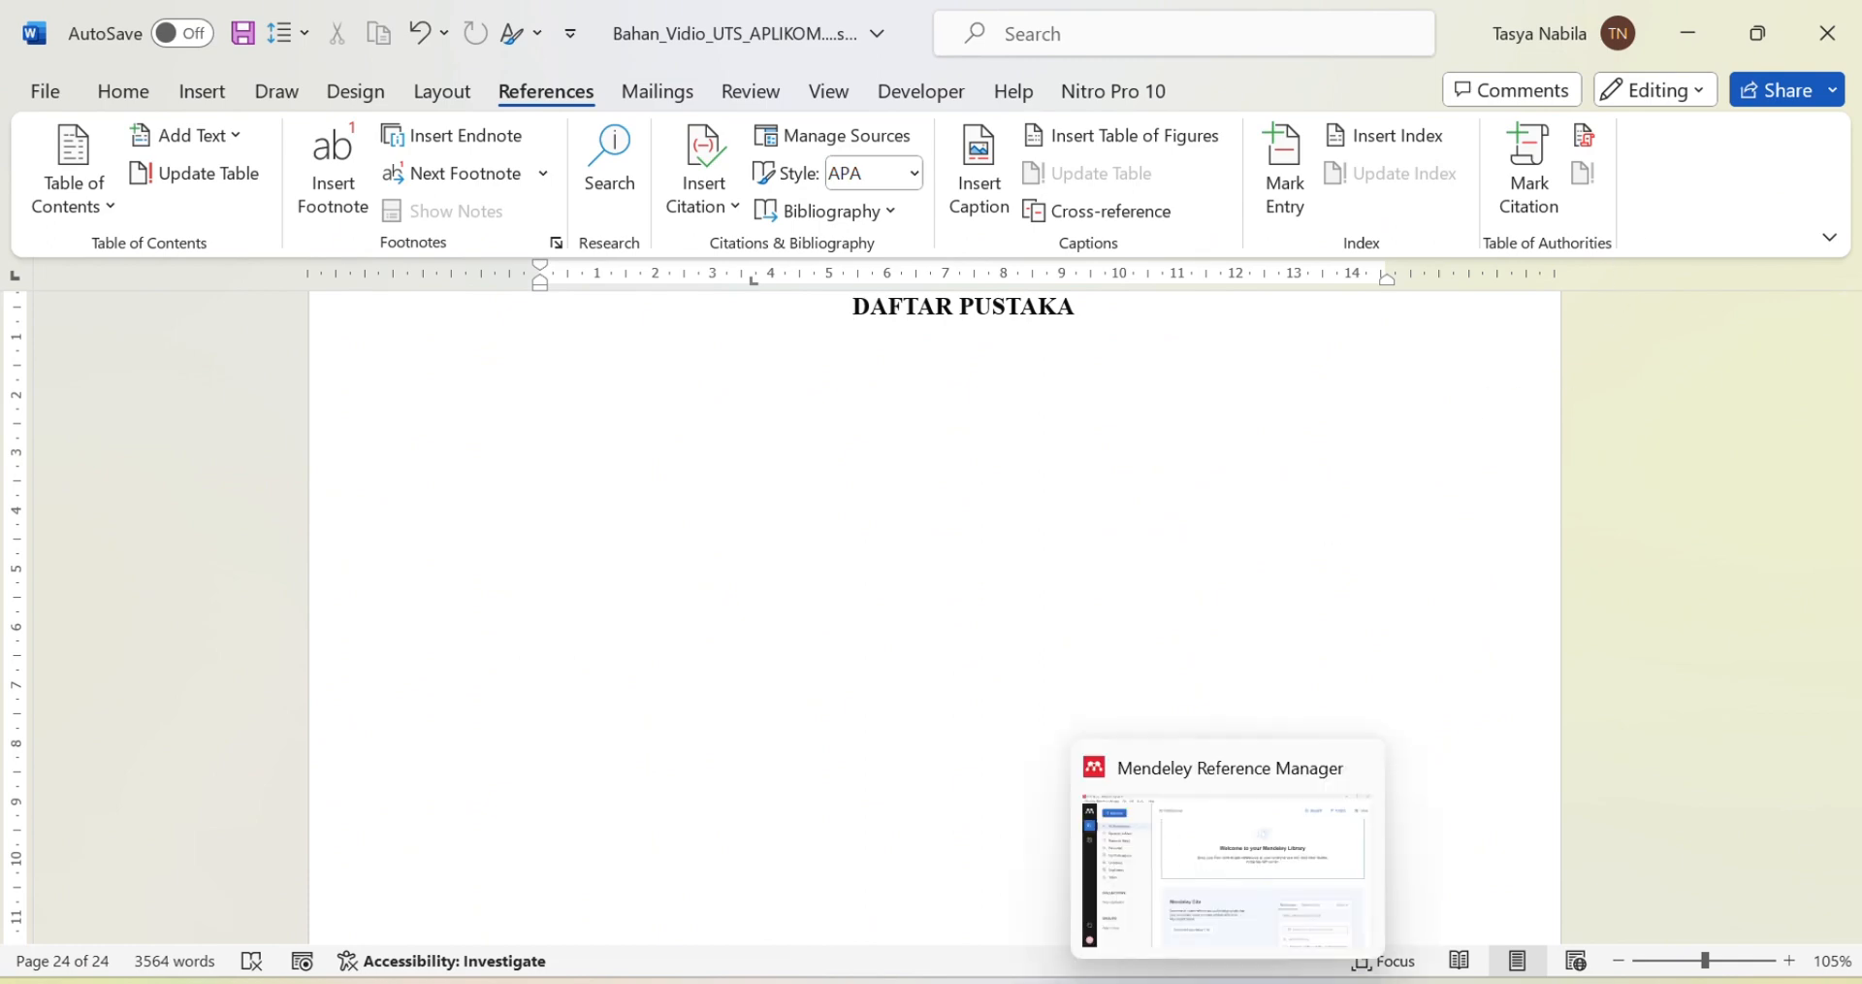
left_click(1227, 864)
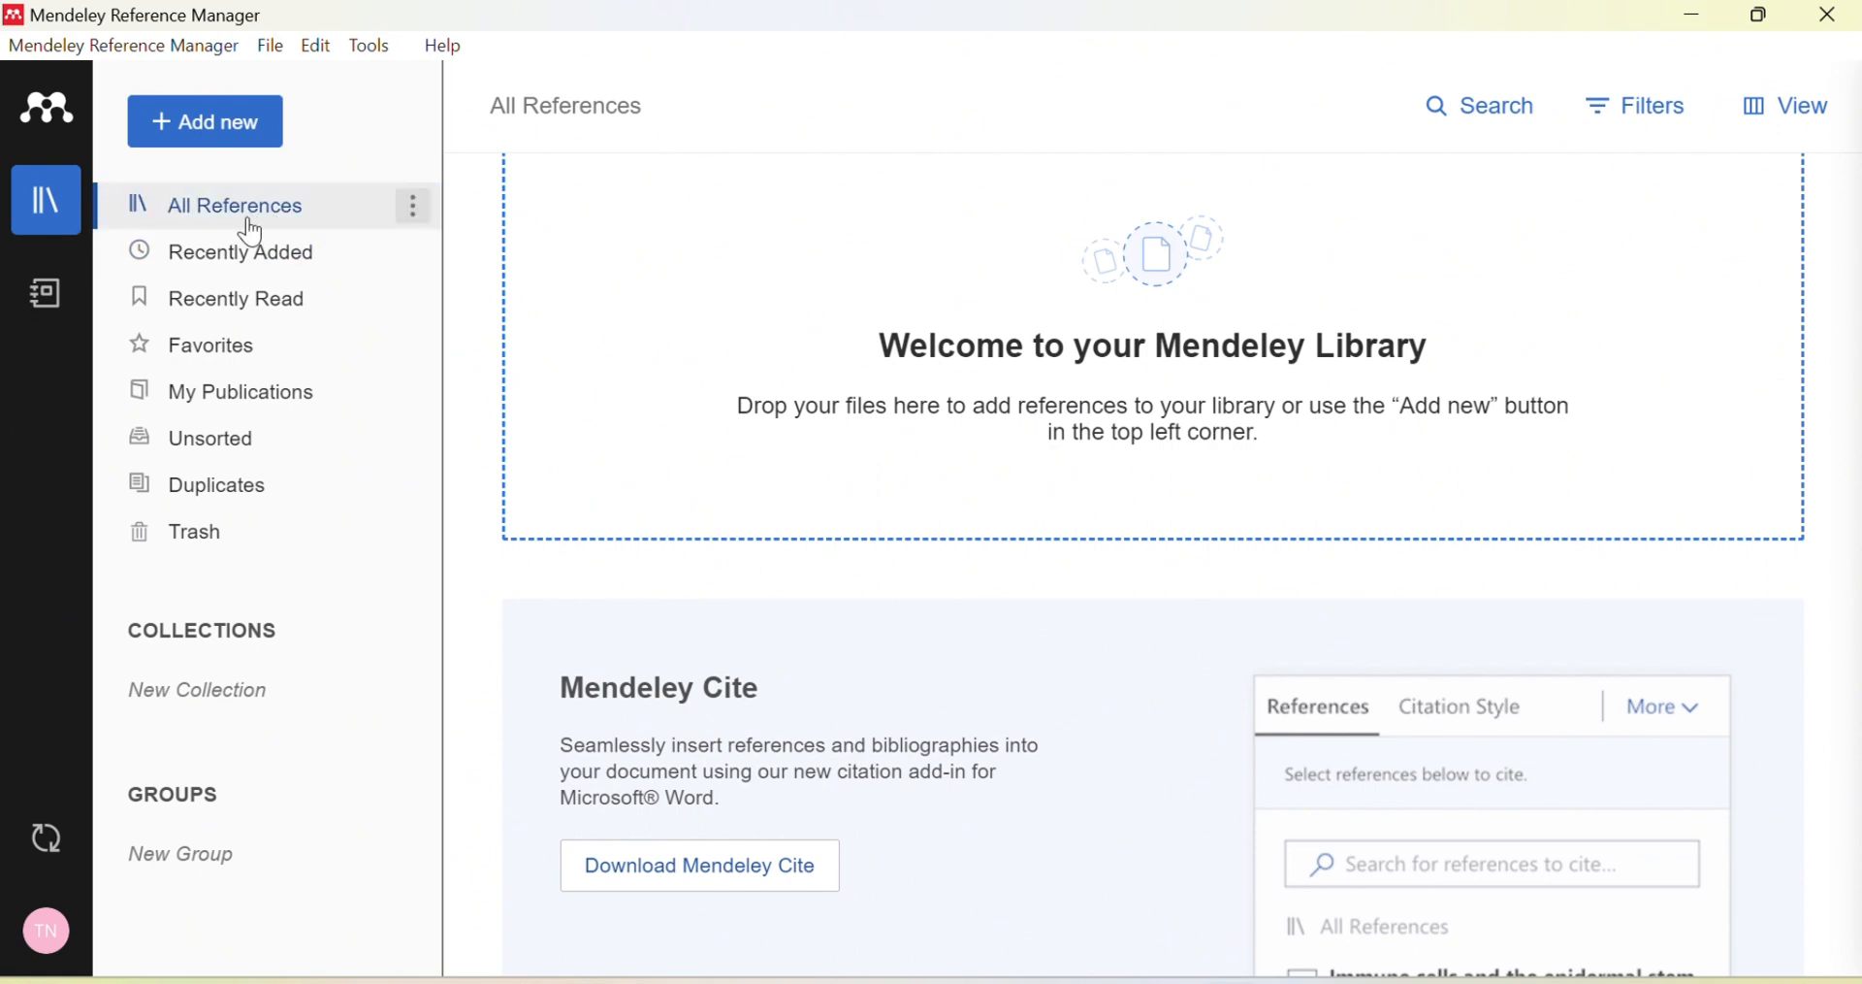
Step: Import the industry analysis, Pengaruh_Investasi_terhadap_Pertumbuhan and documenttt tenaga kerja PDFs into Mendeley
left_click(205, 136)
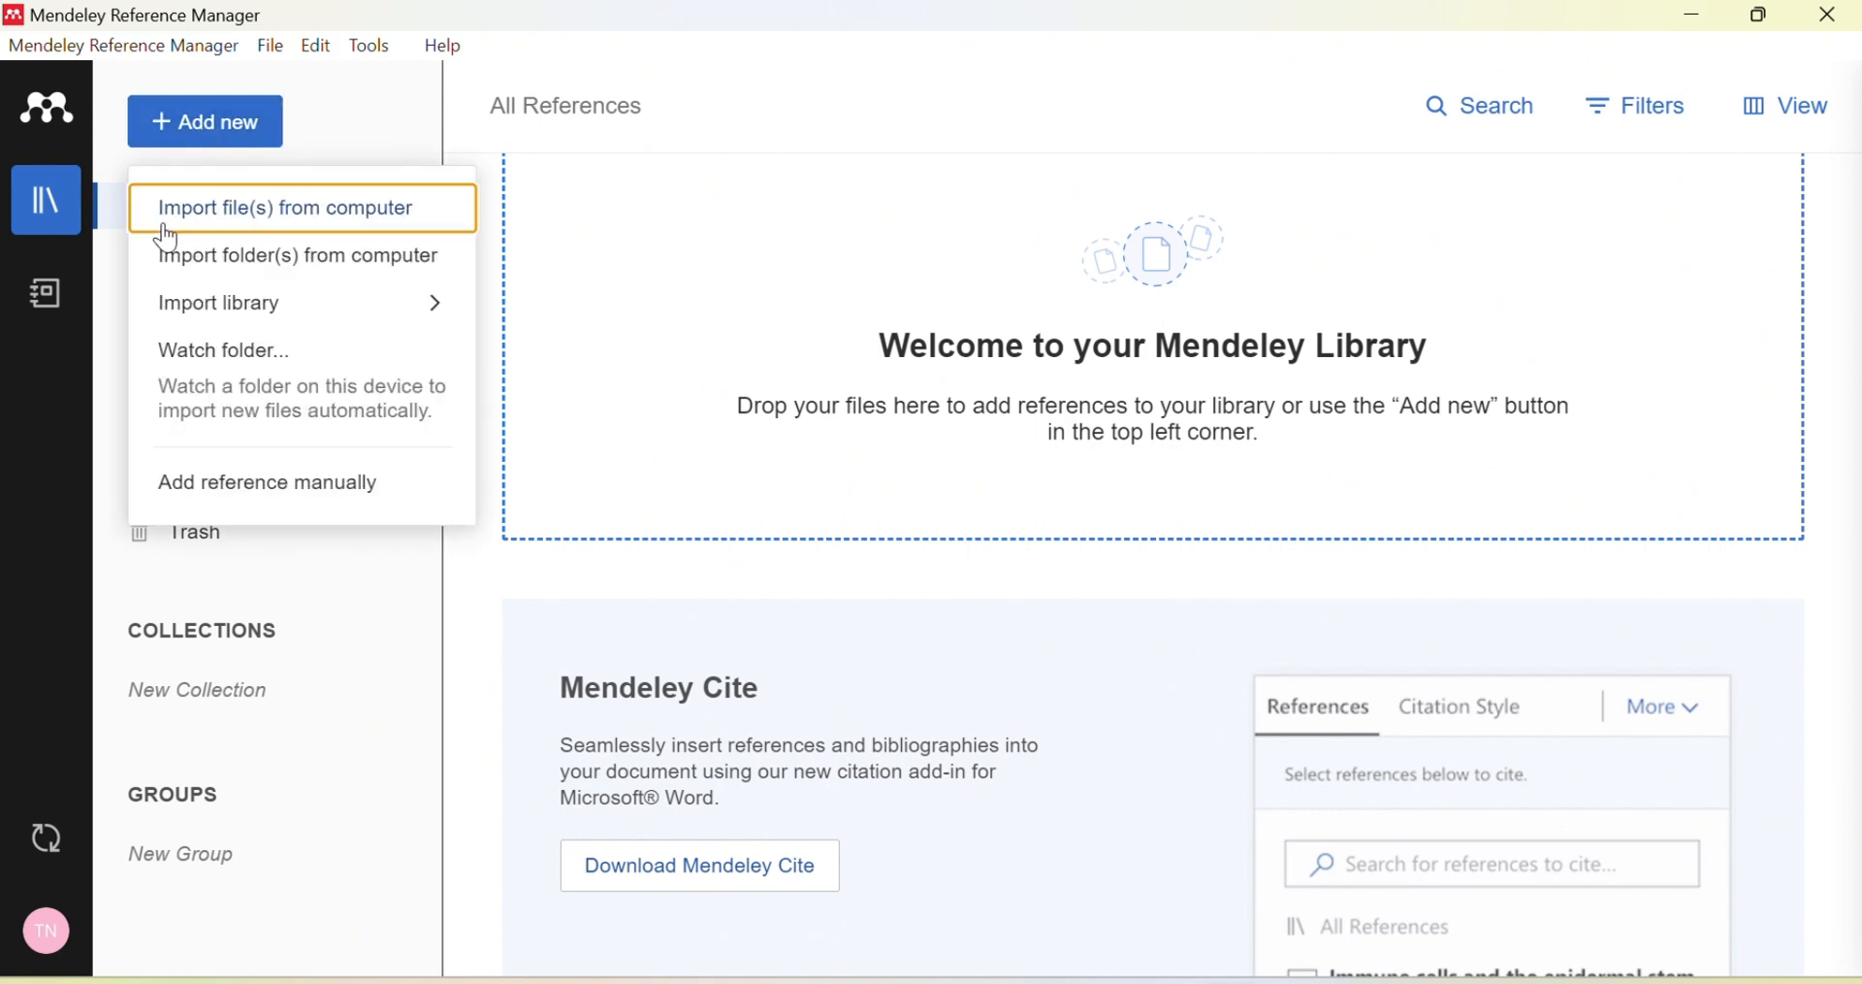
left_click(328, 217)
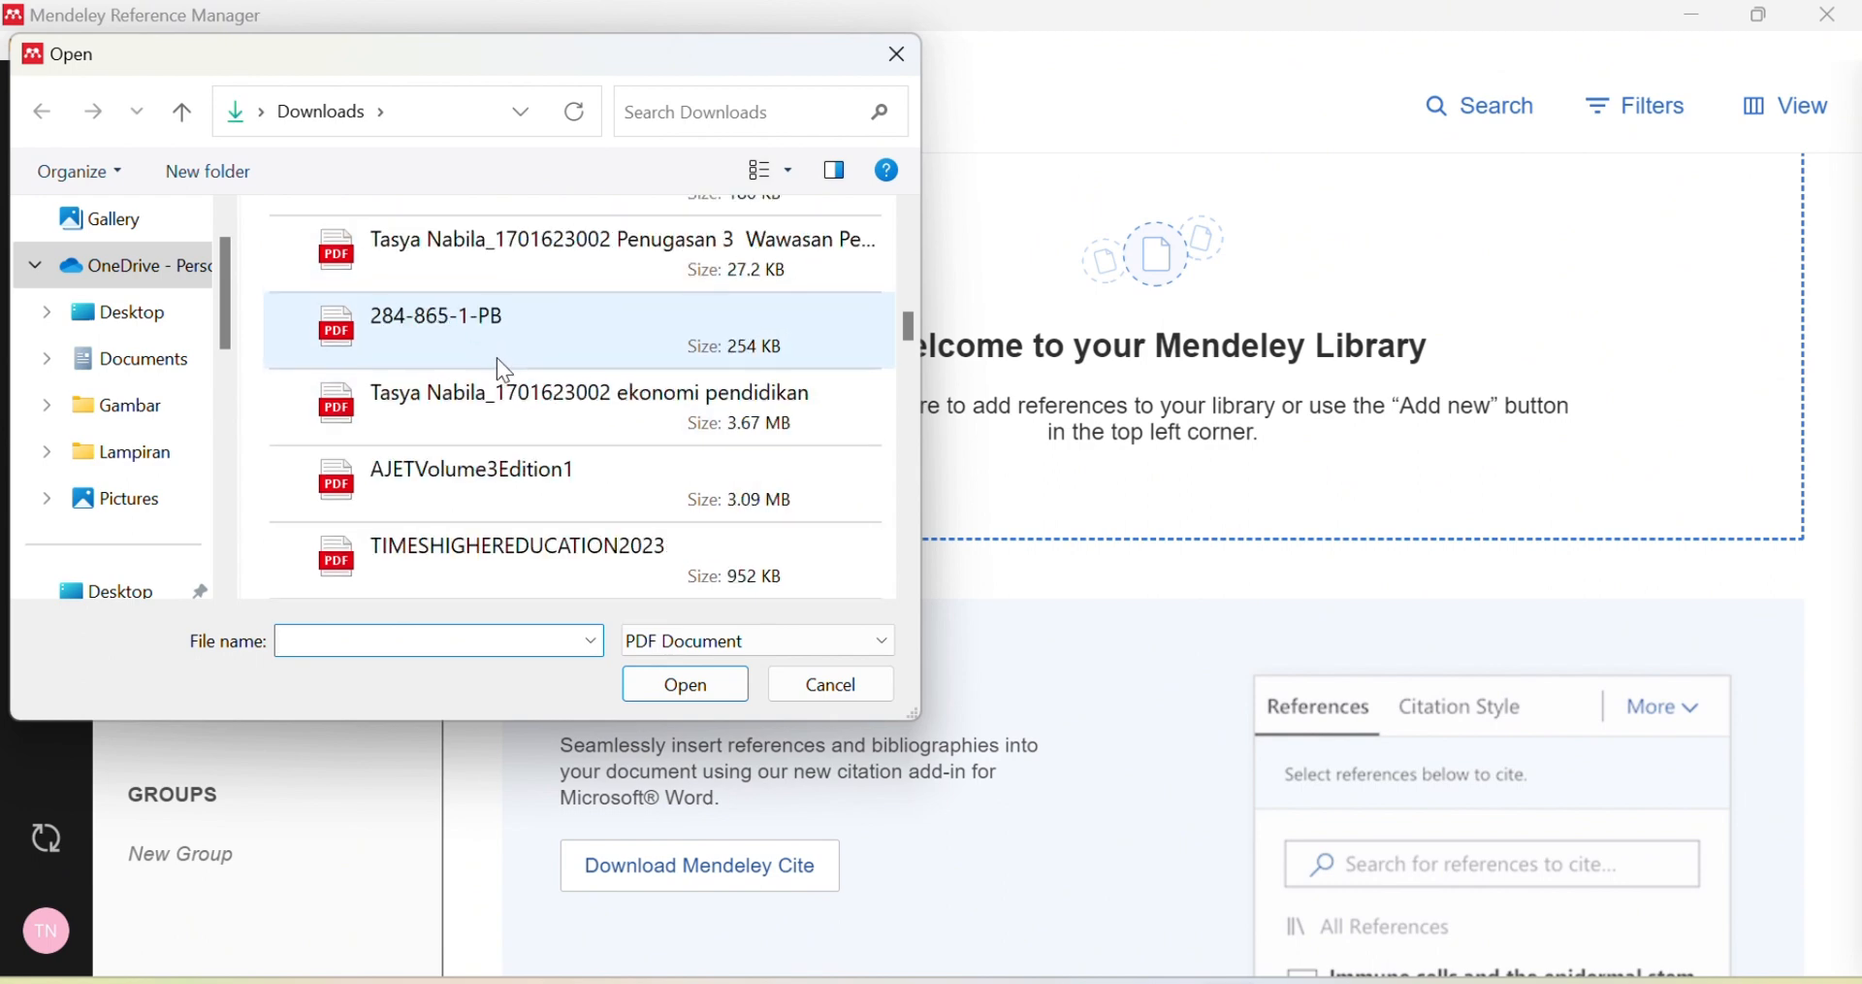
left_click(543, 277)
left_click(686, 690)
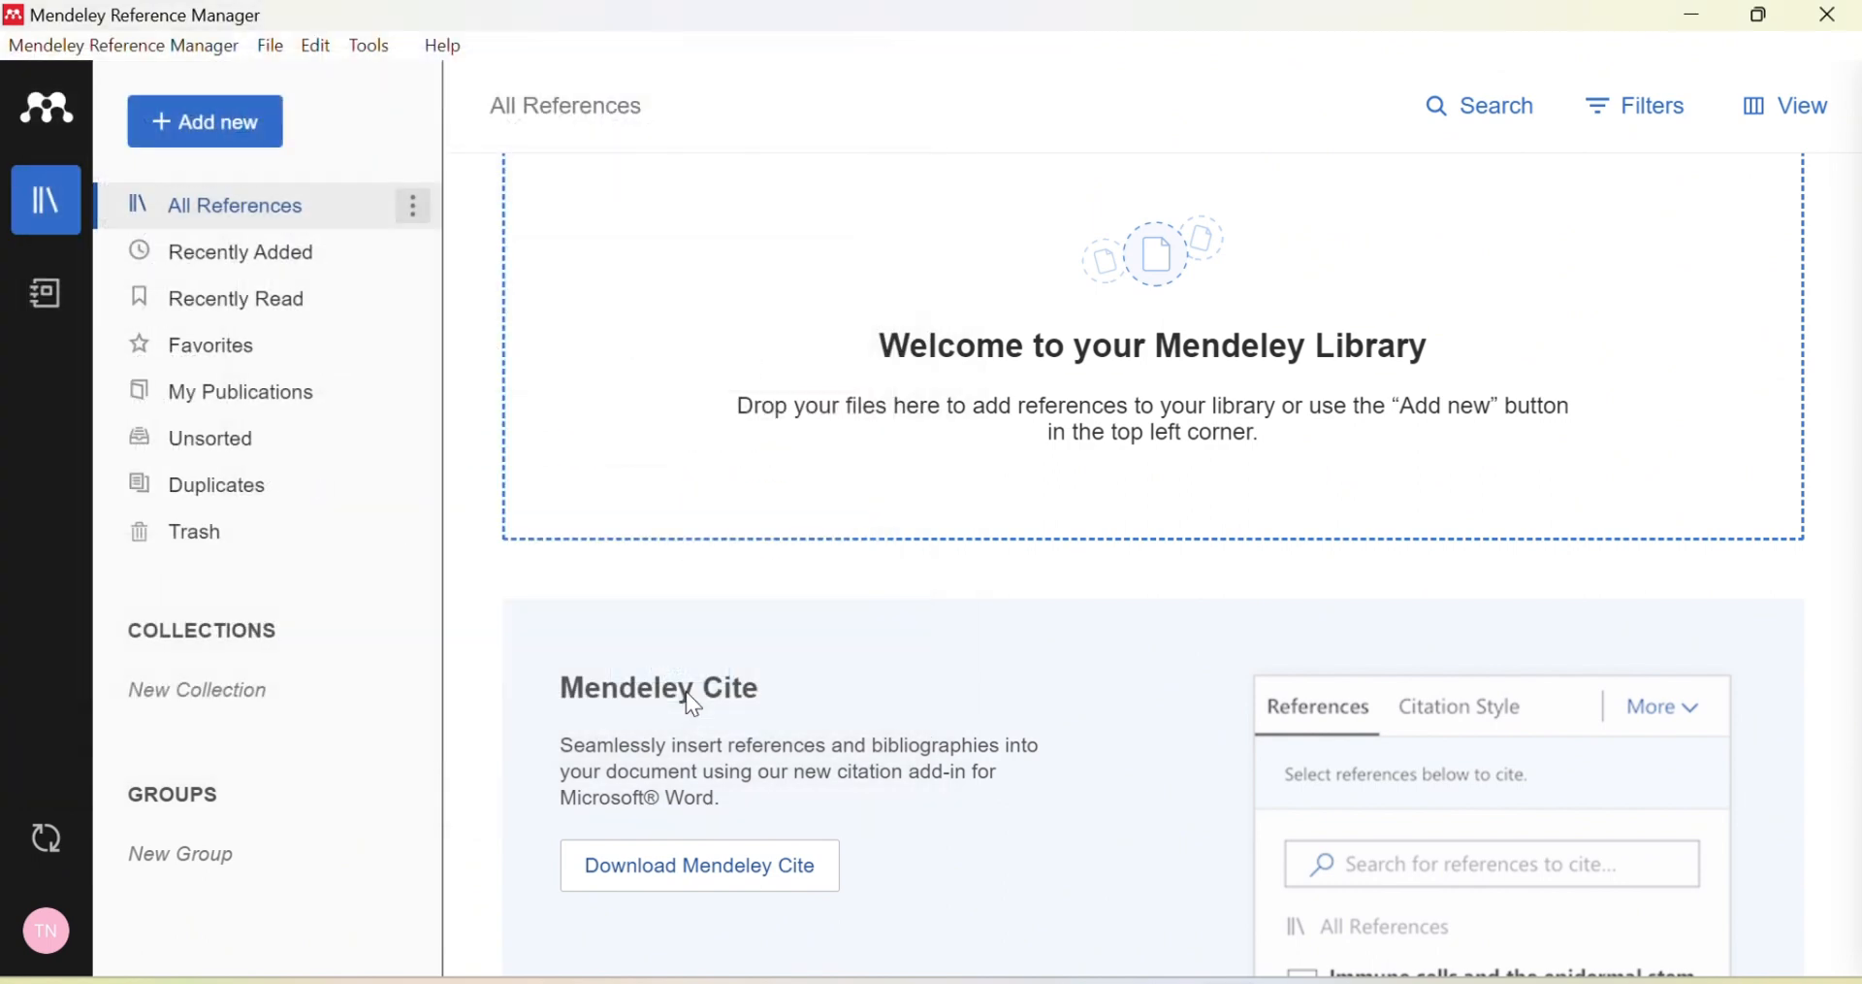
left_click(233, 141)
left_click(341, 204)
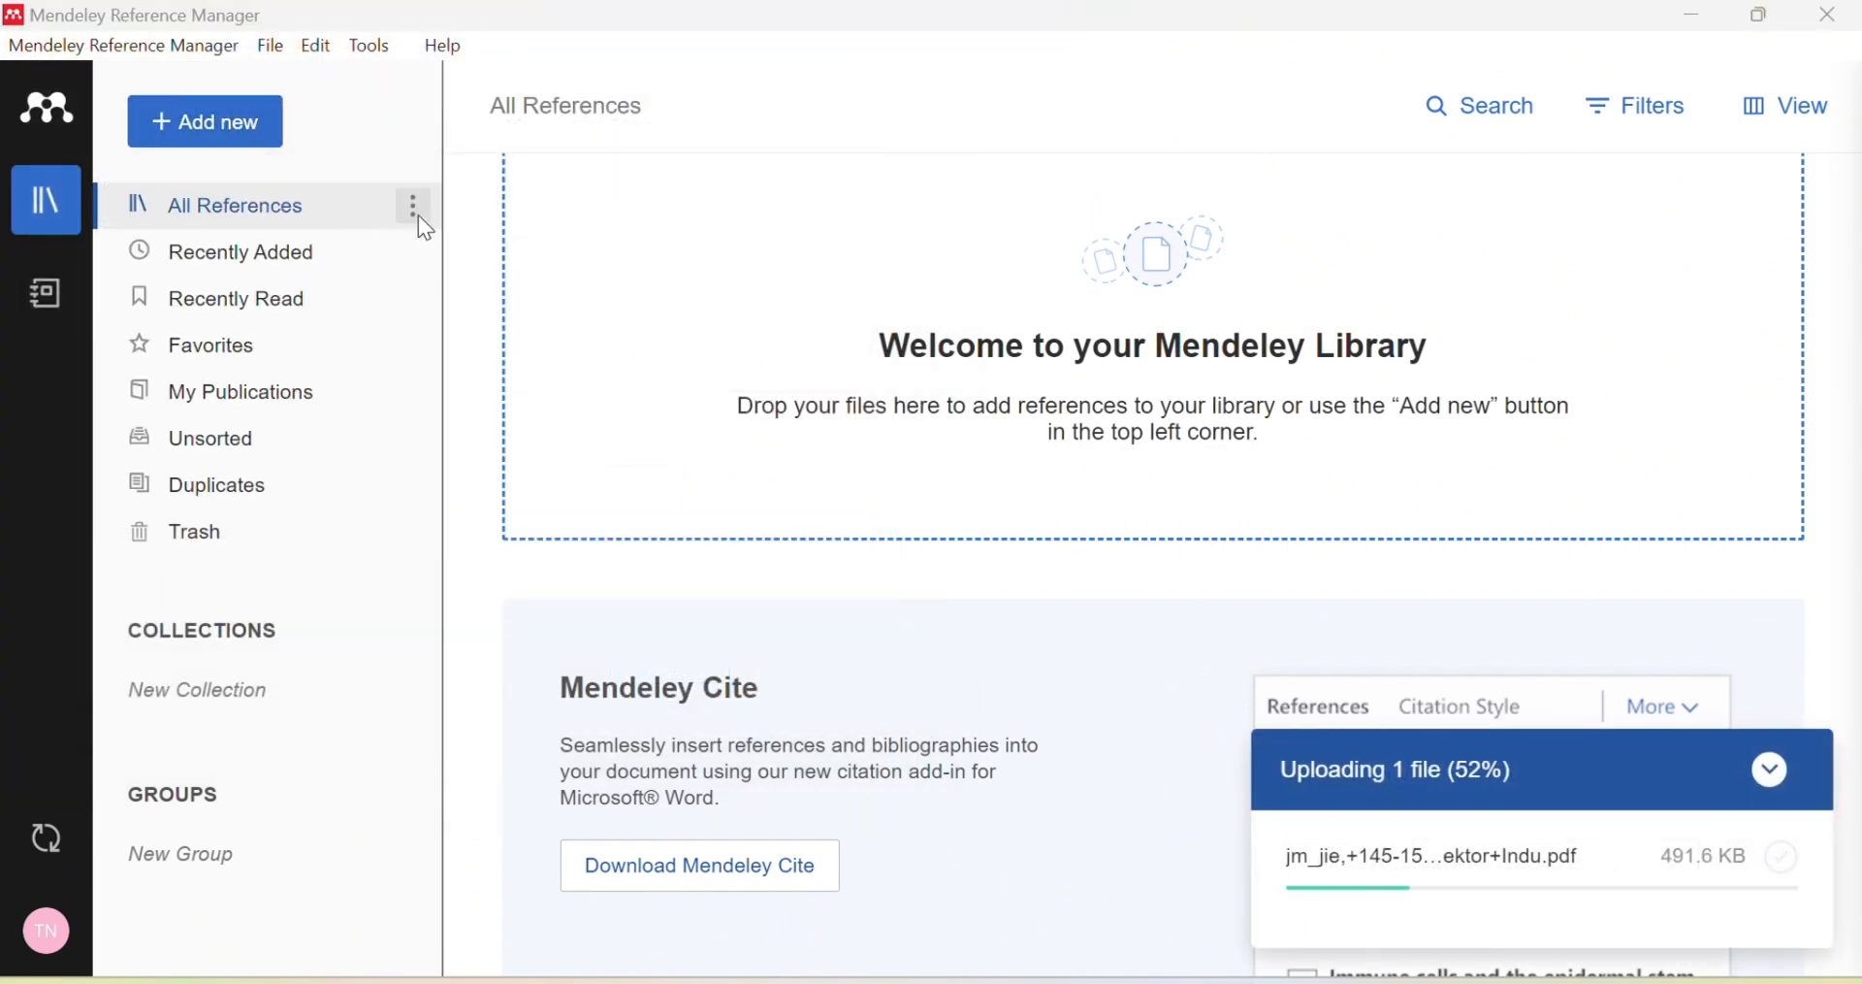
left_click(543, 351)
left_click(686, 690)
left_click(206, 122)
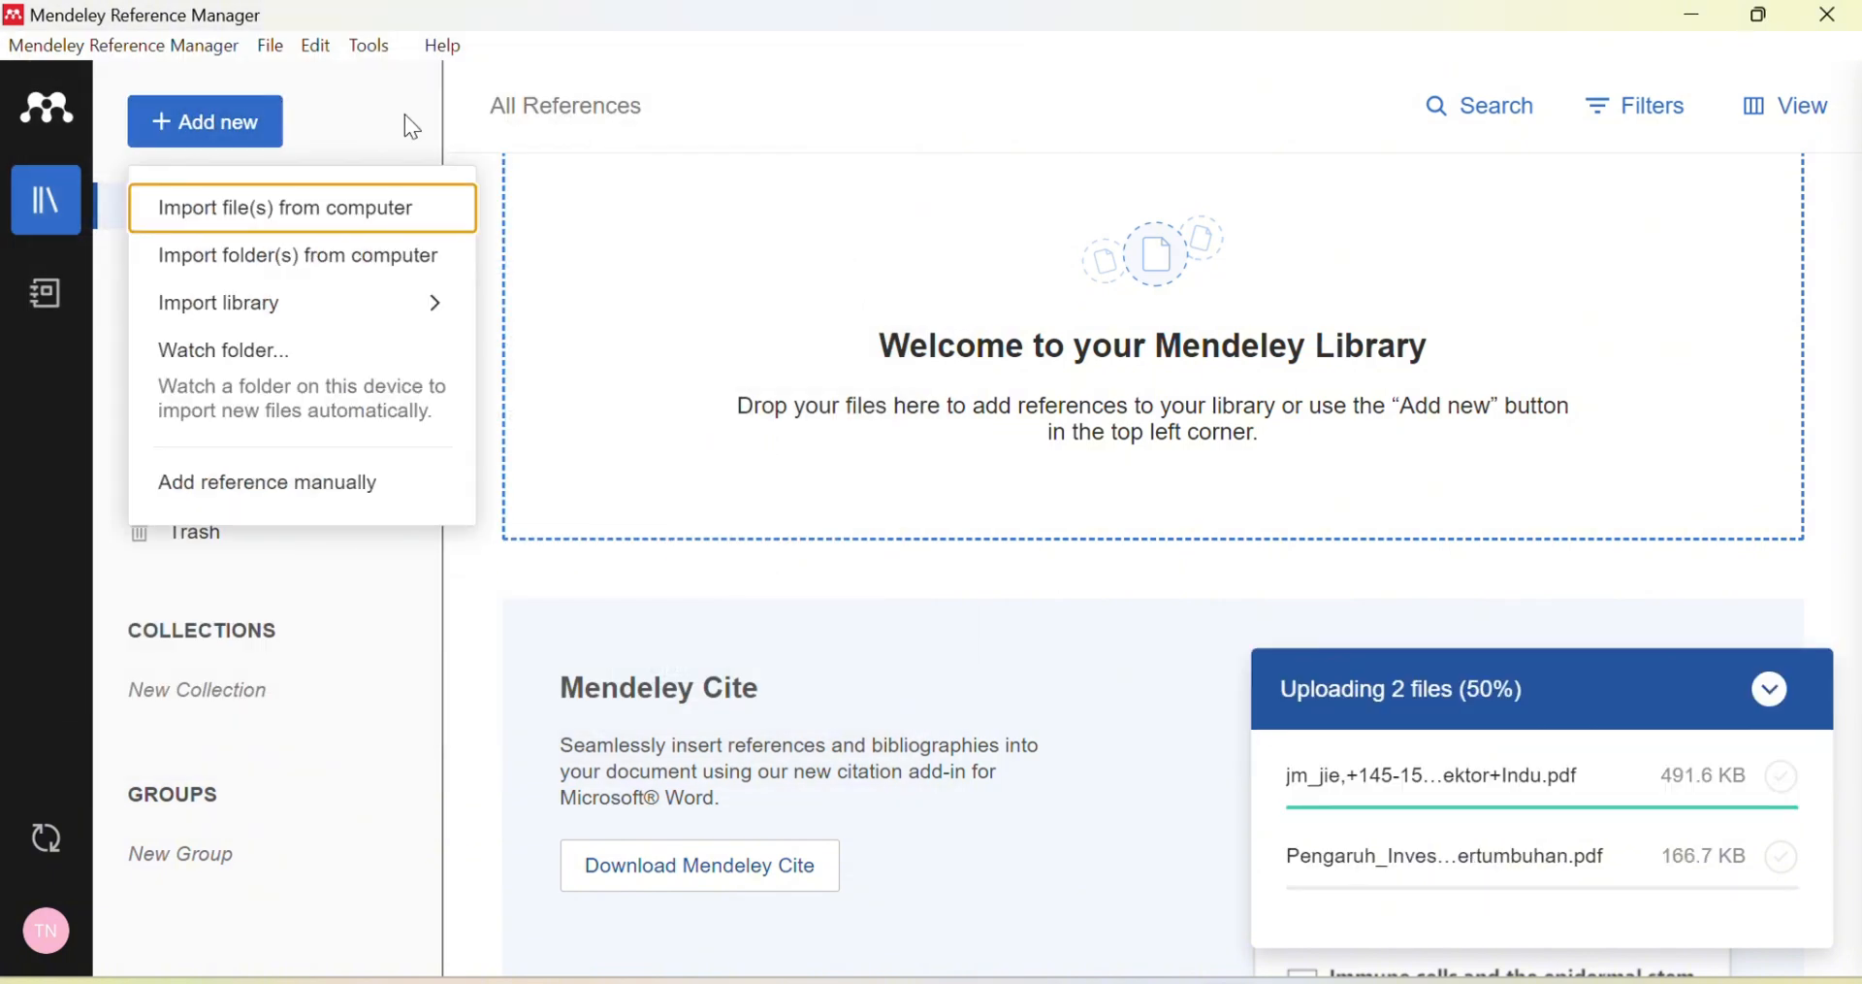
left_click(364, 205)
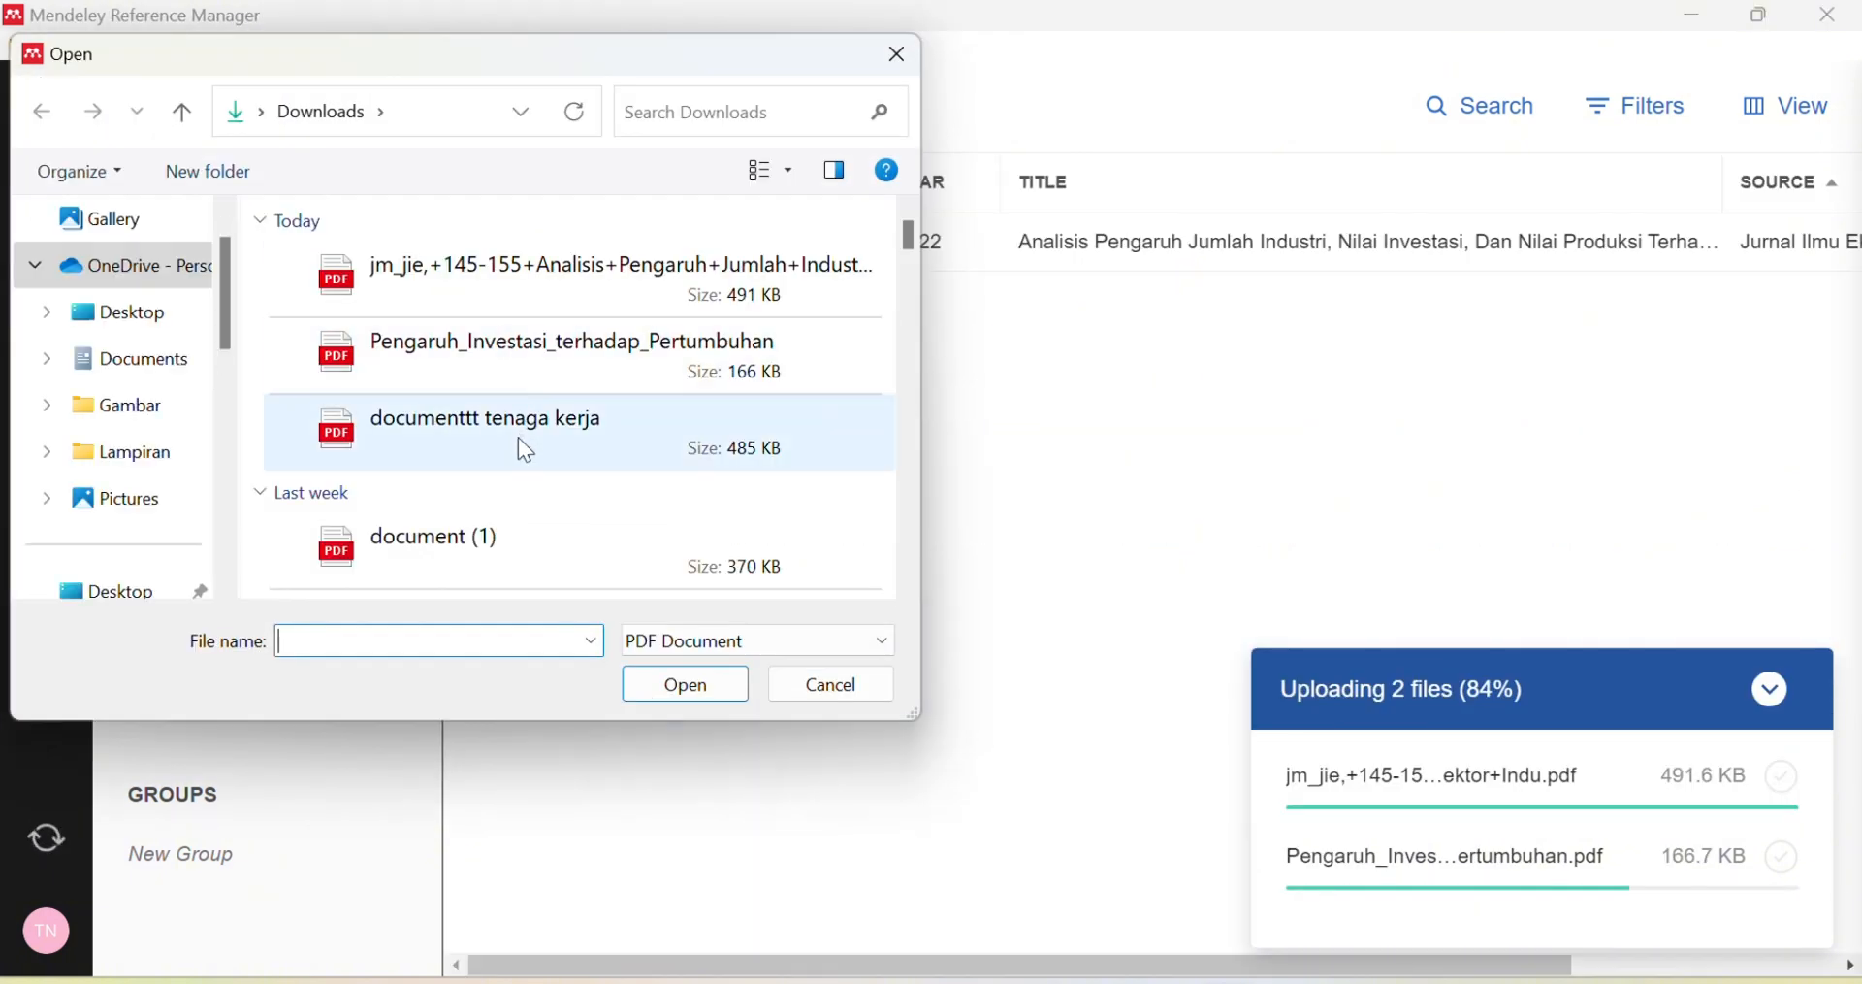
left_click(518, 431)
left_click(689, 685)
Step: Import the documenttt tenaga kerja, document (1) and 340-1274-1-PB PDFs as well
left_click(198, 134)
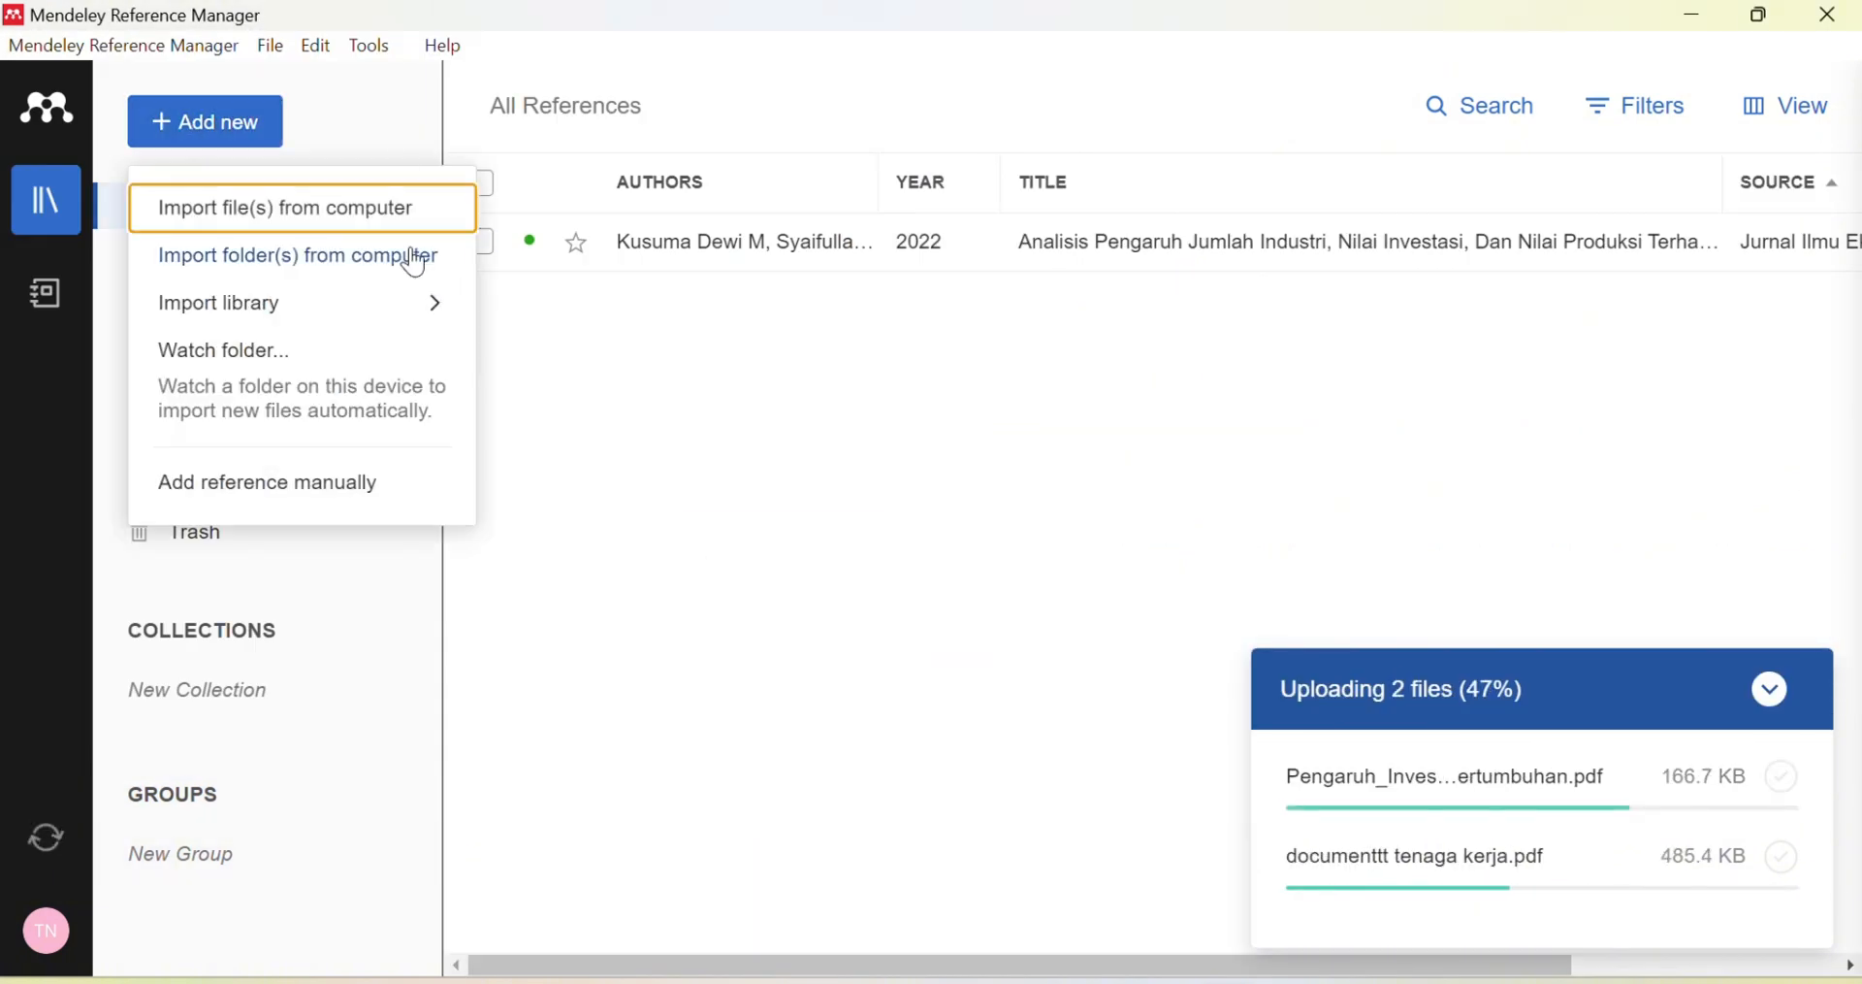
left_click(421, 206)
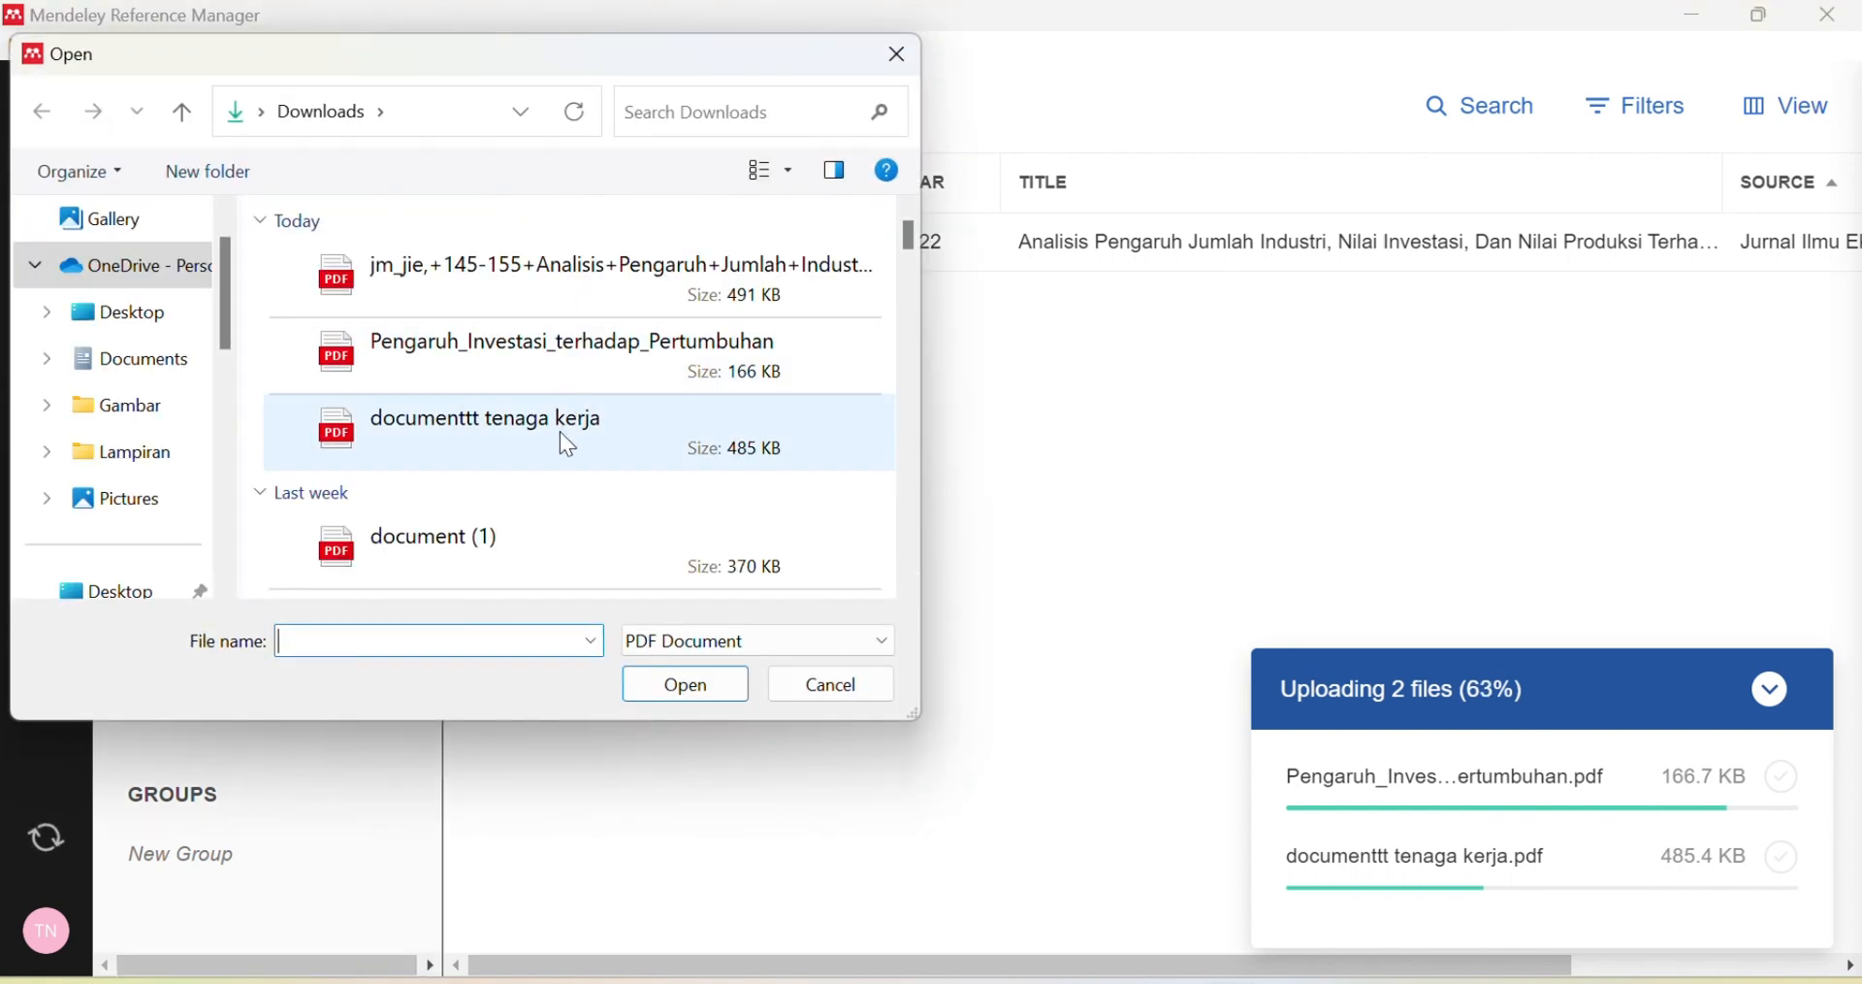
left_click(567, 439)
left_click(685, 685)
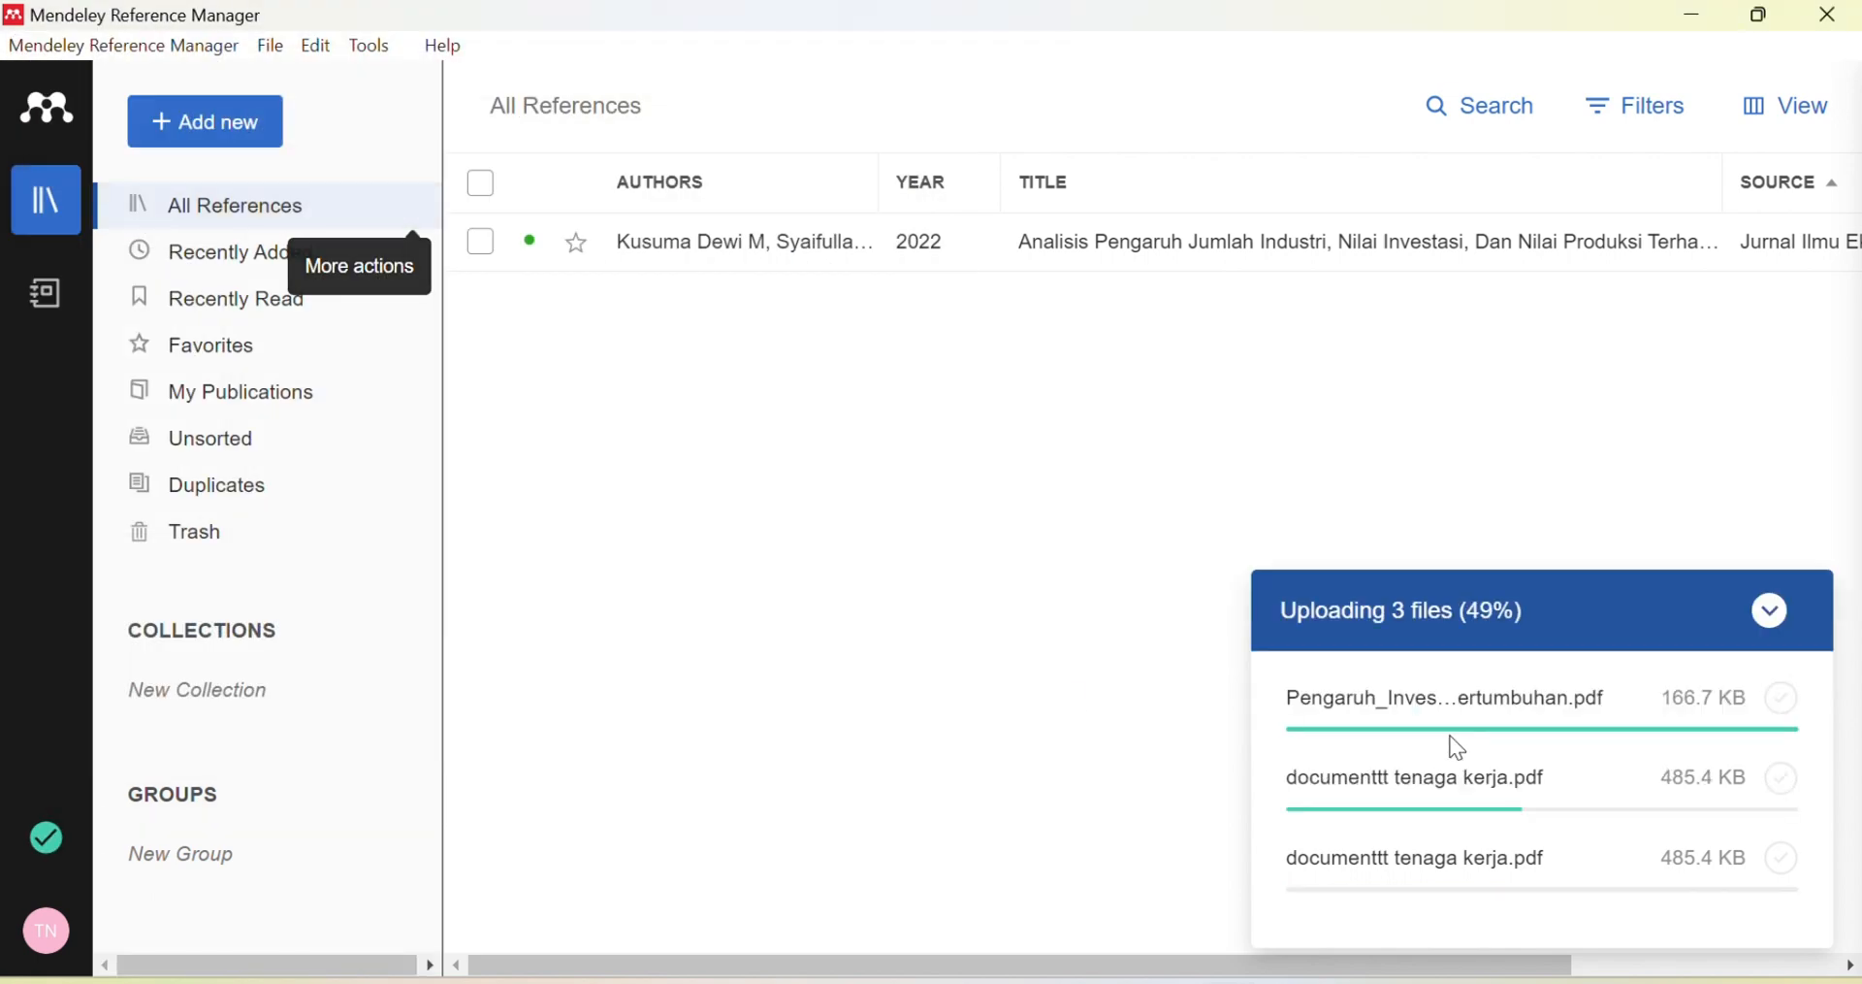
left_click(256, 136)
left_click(316, 201)
left_click(601, 543)
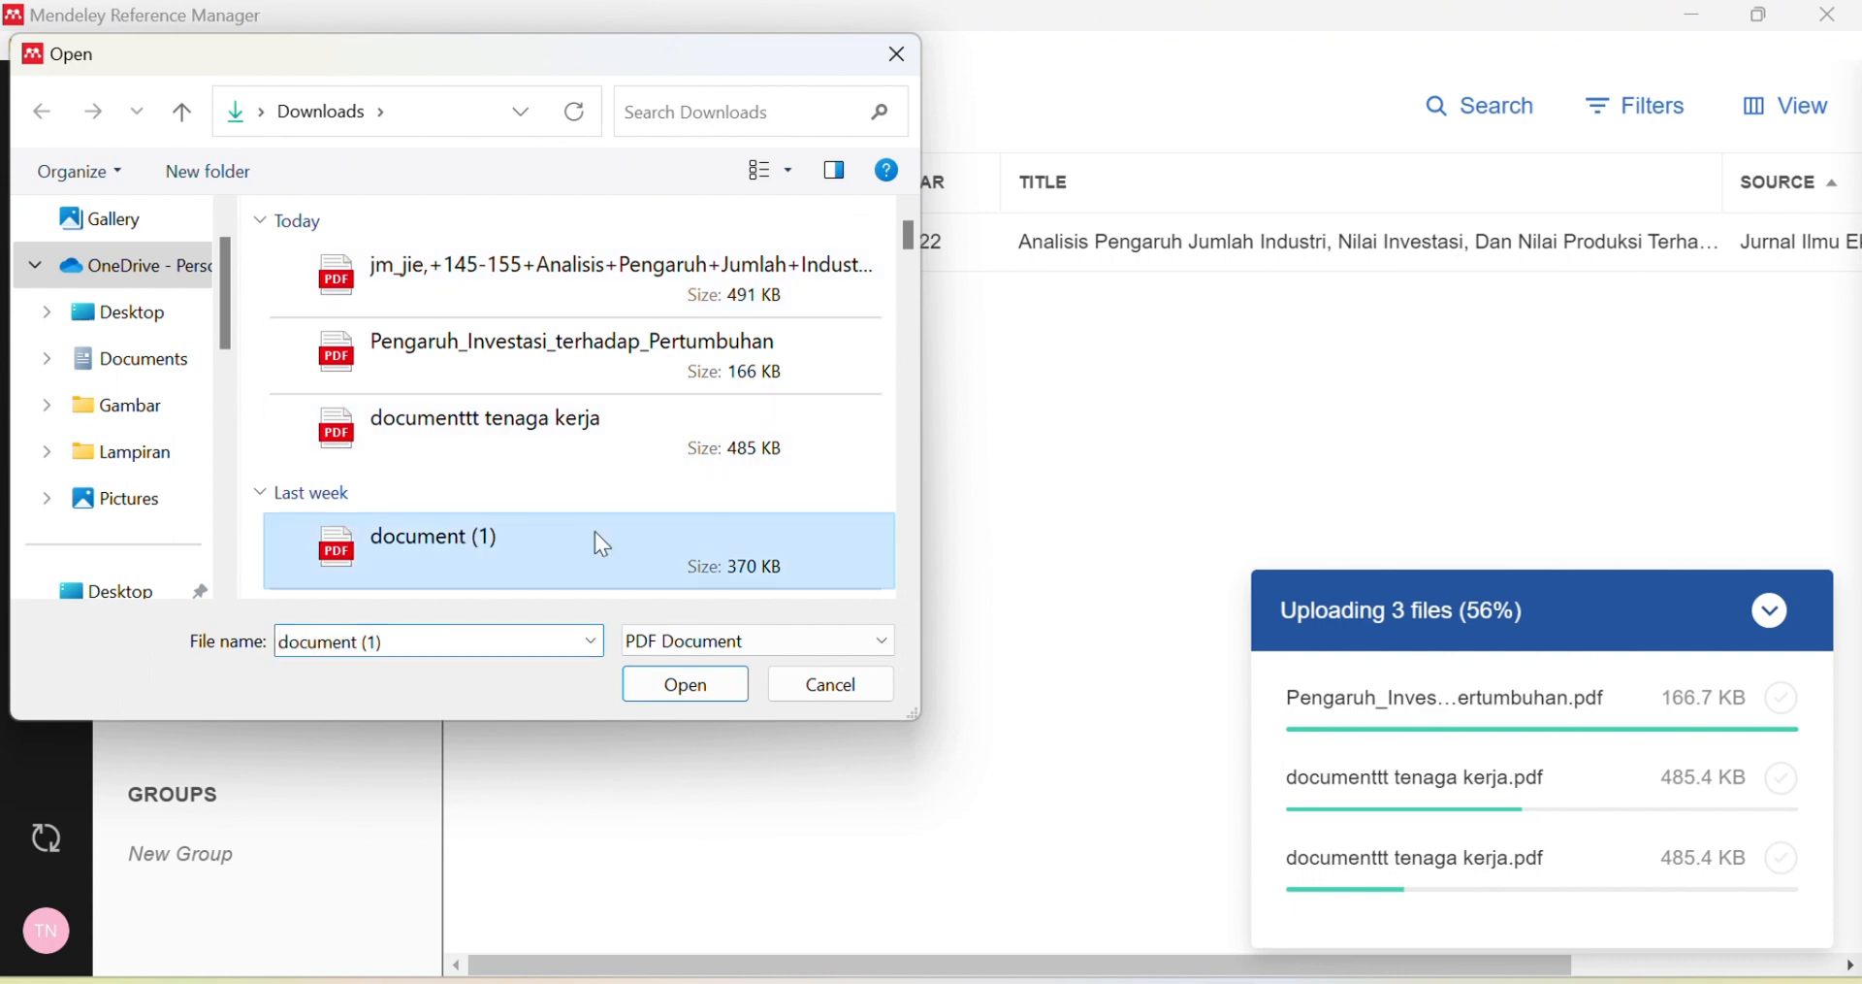
left_click(660, 683)
left_click(194, 132)
left_click(344, 207)
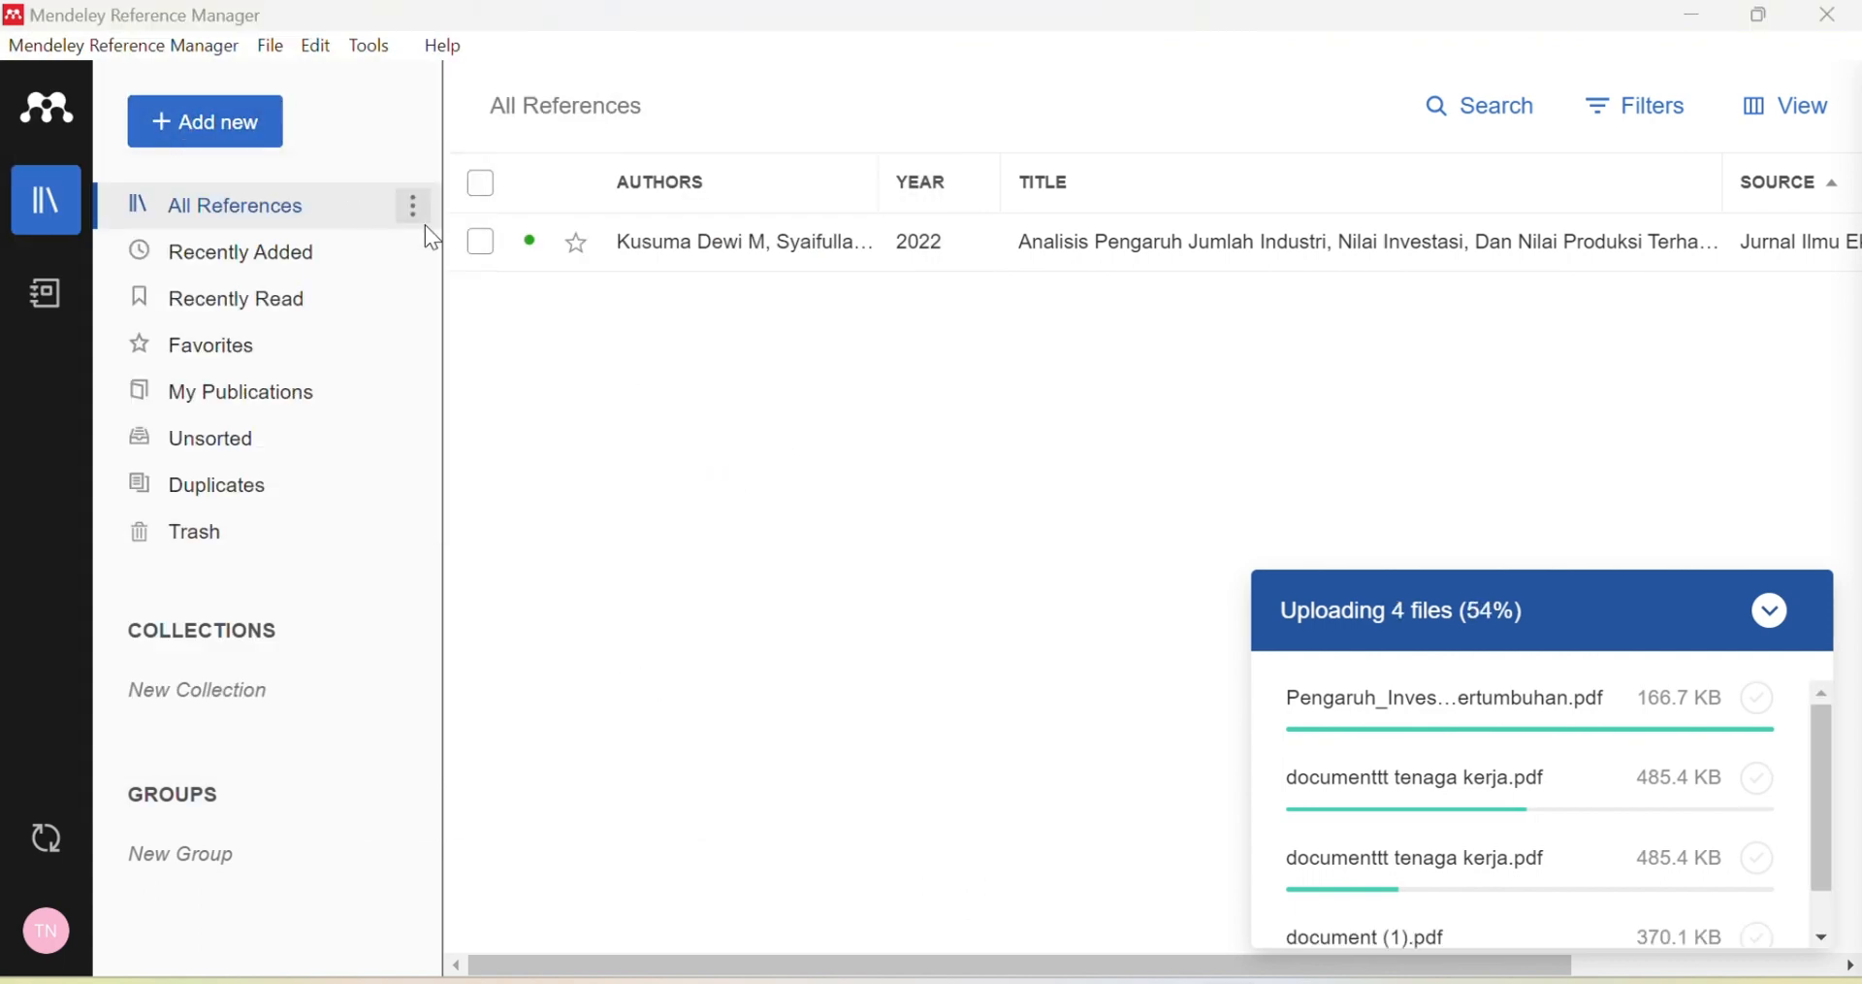
scroll(508, 291, "down", 3)
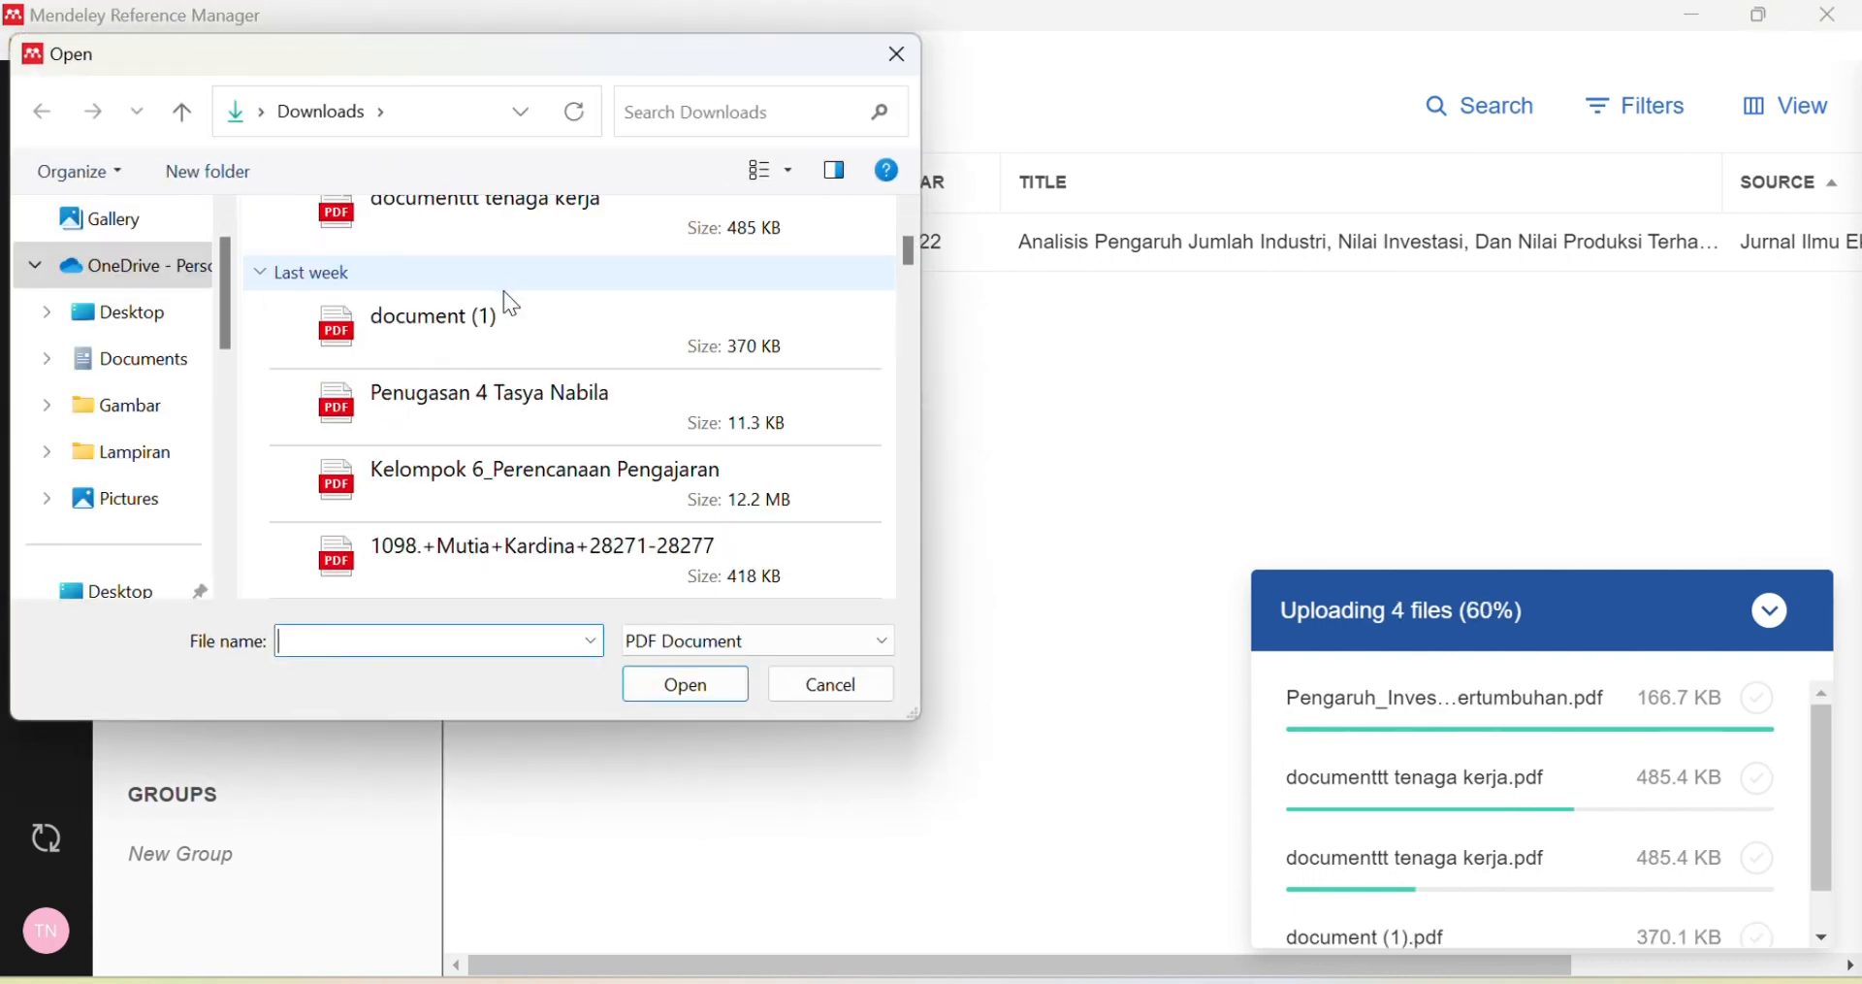
scroll(552, 359, "down", 3)
left_click(511, 432)
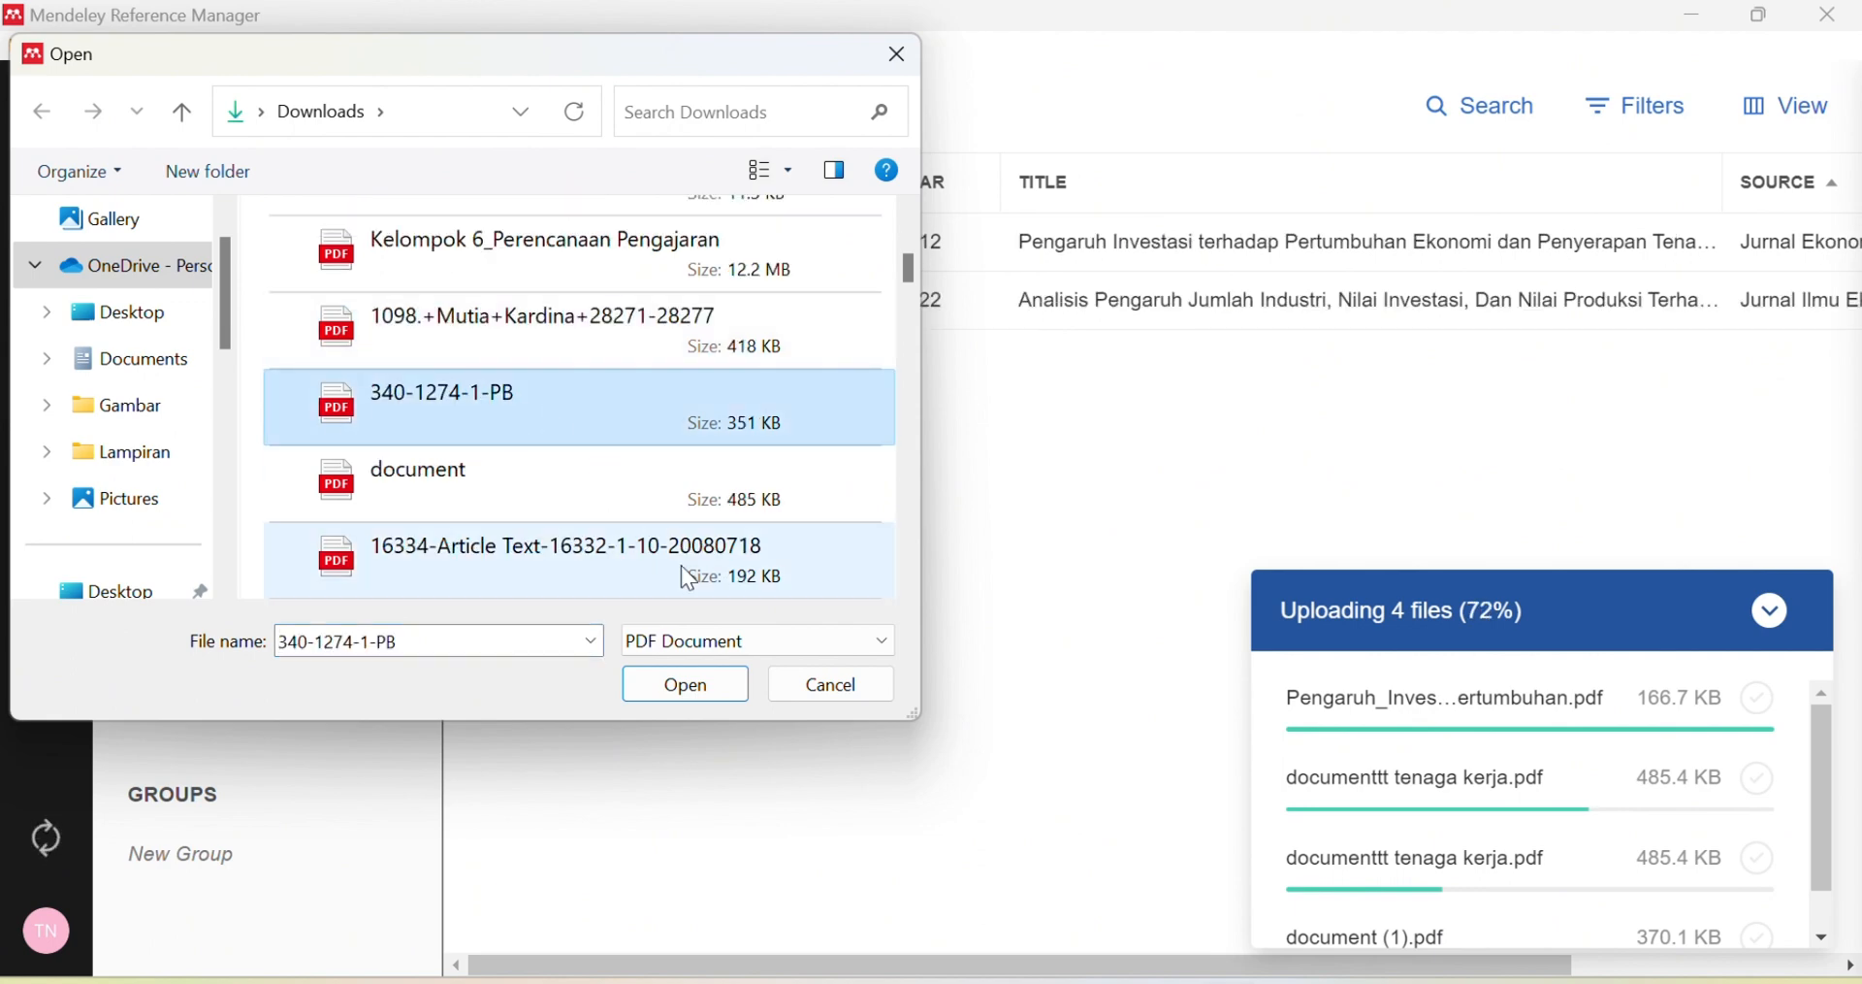
left_click(708, 692)
Step: Start another import of the 340-1274-1-PB PDF, then dismiss the file picker
scroll(1383, 728, "down", 2)
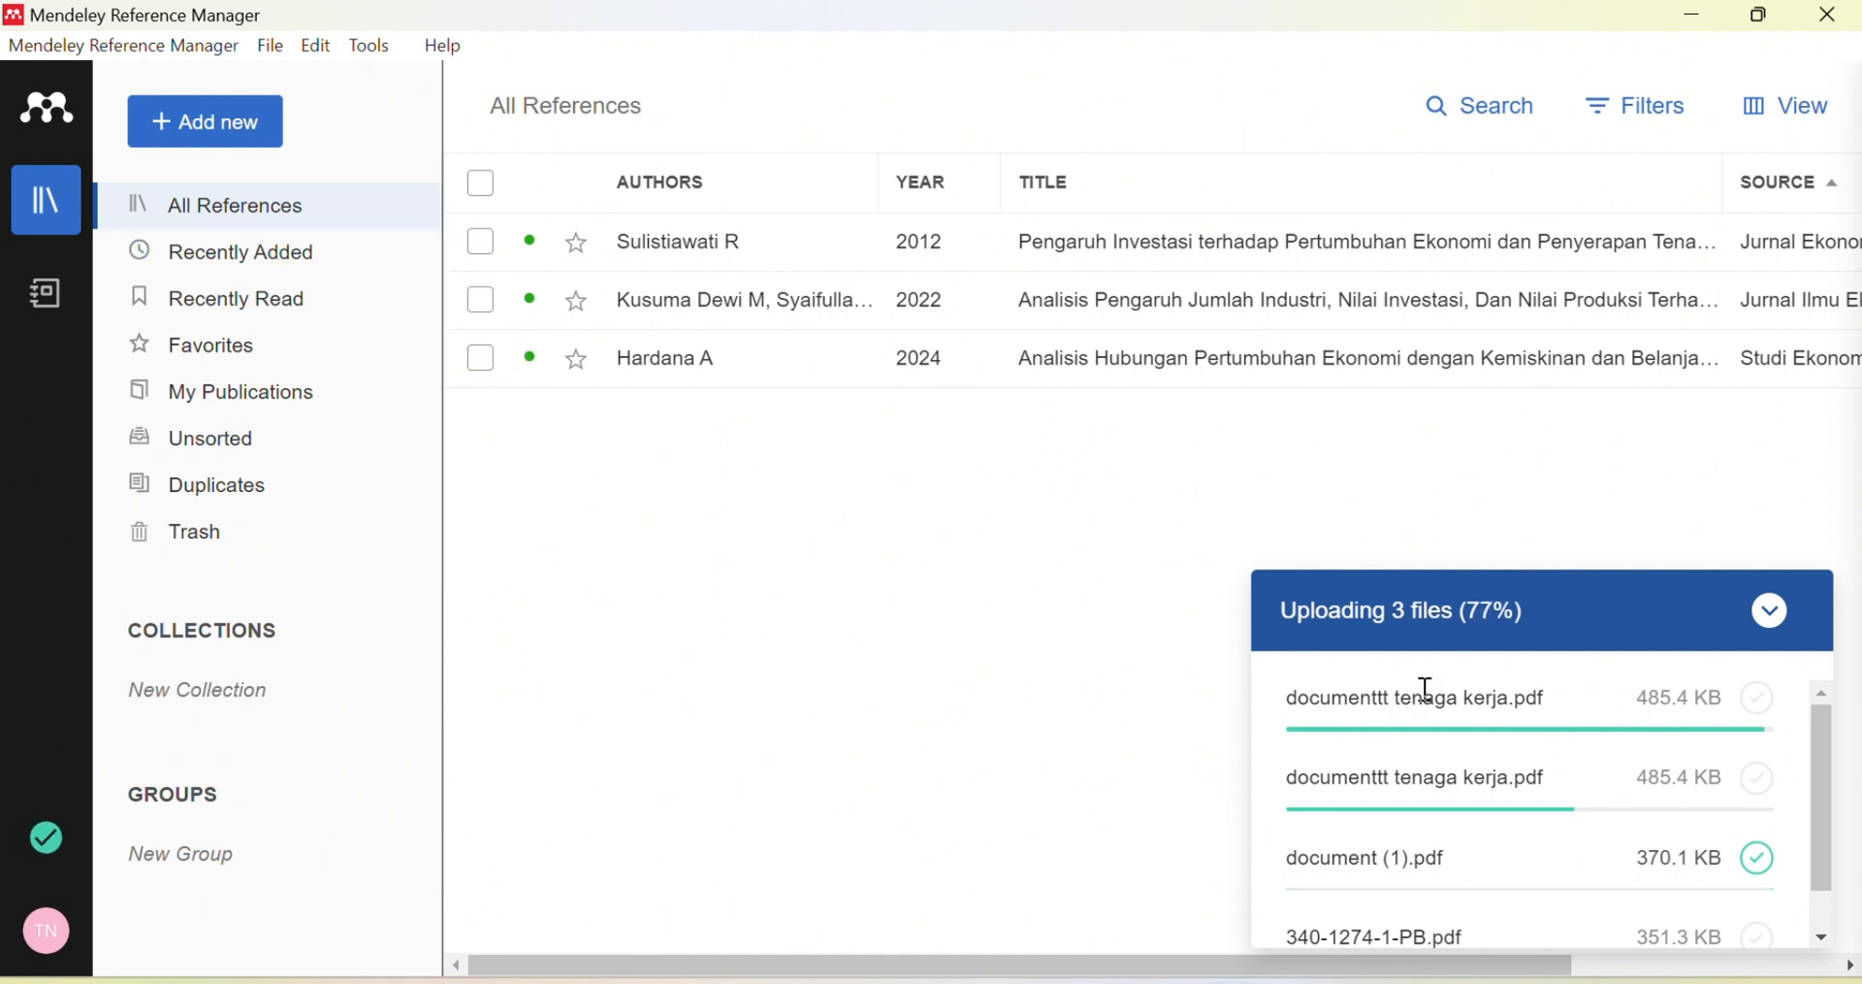
left_click(203, 124)
left_click(291, 215)
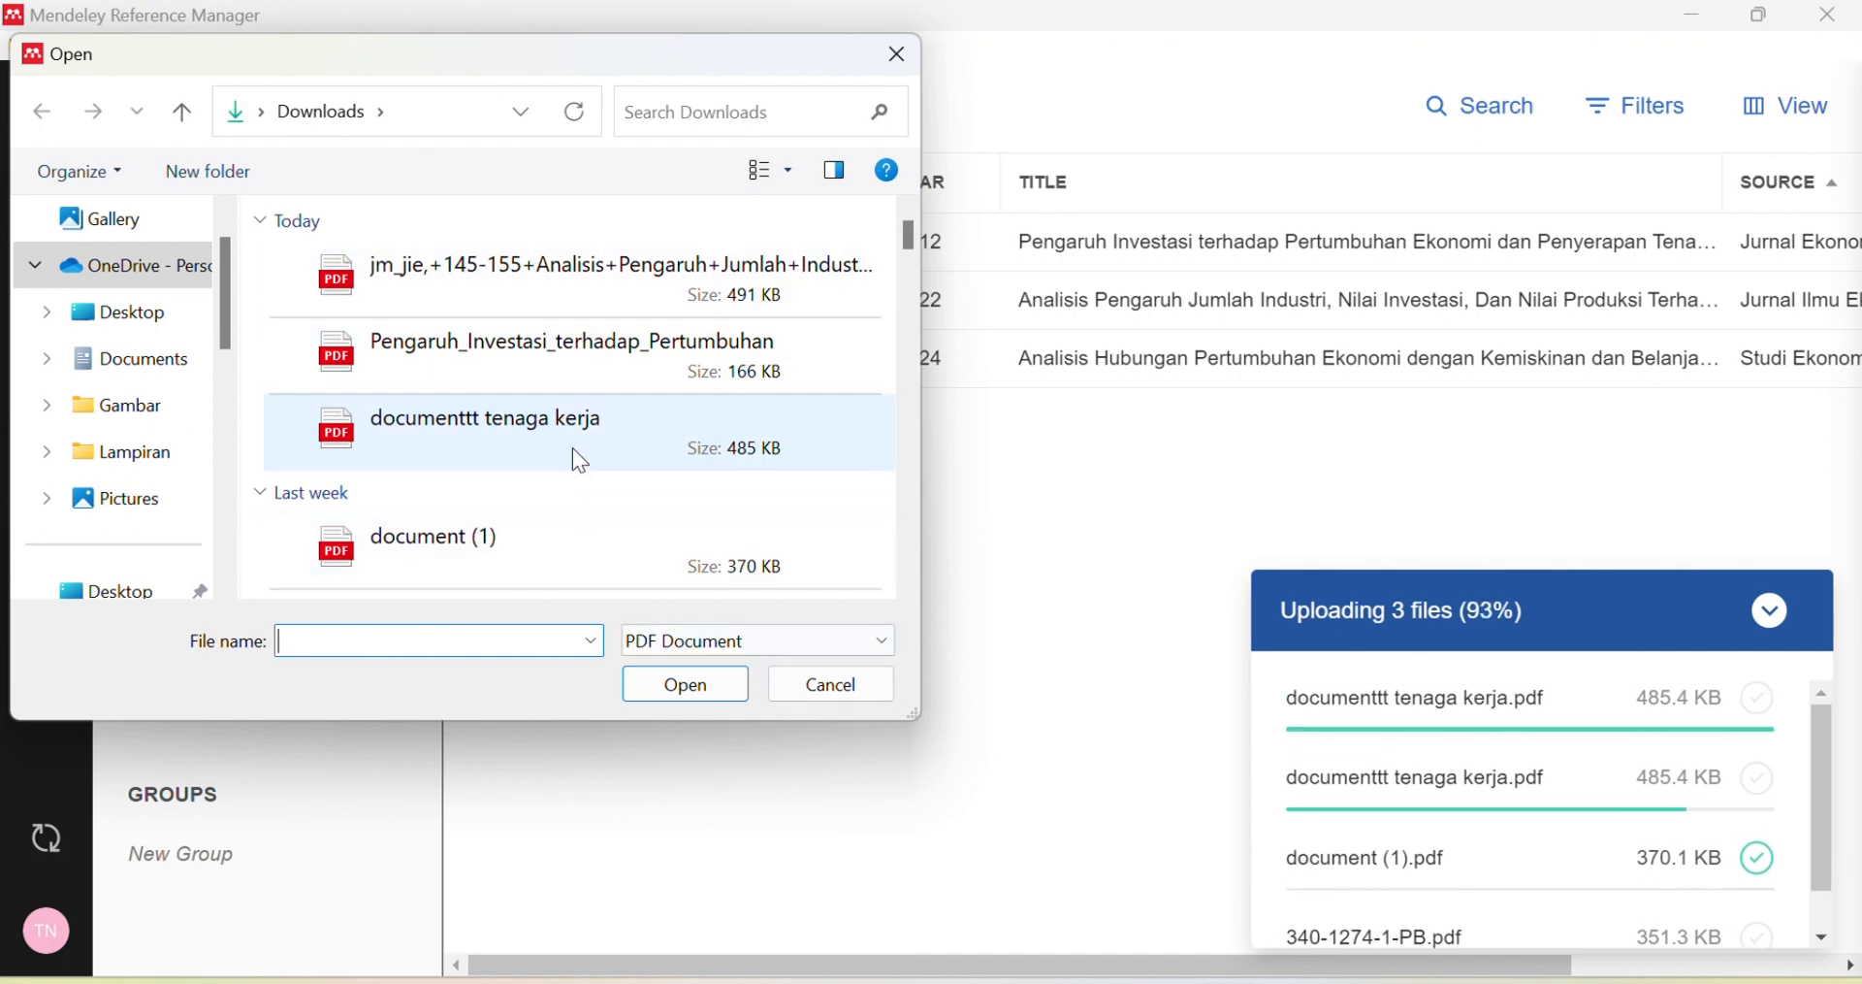
scroll(574, 497, "down", 5)
left_click(594, 425)
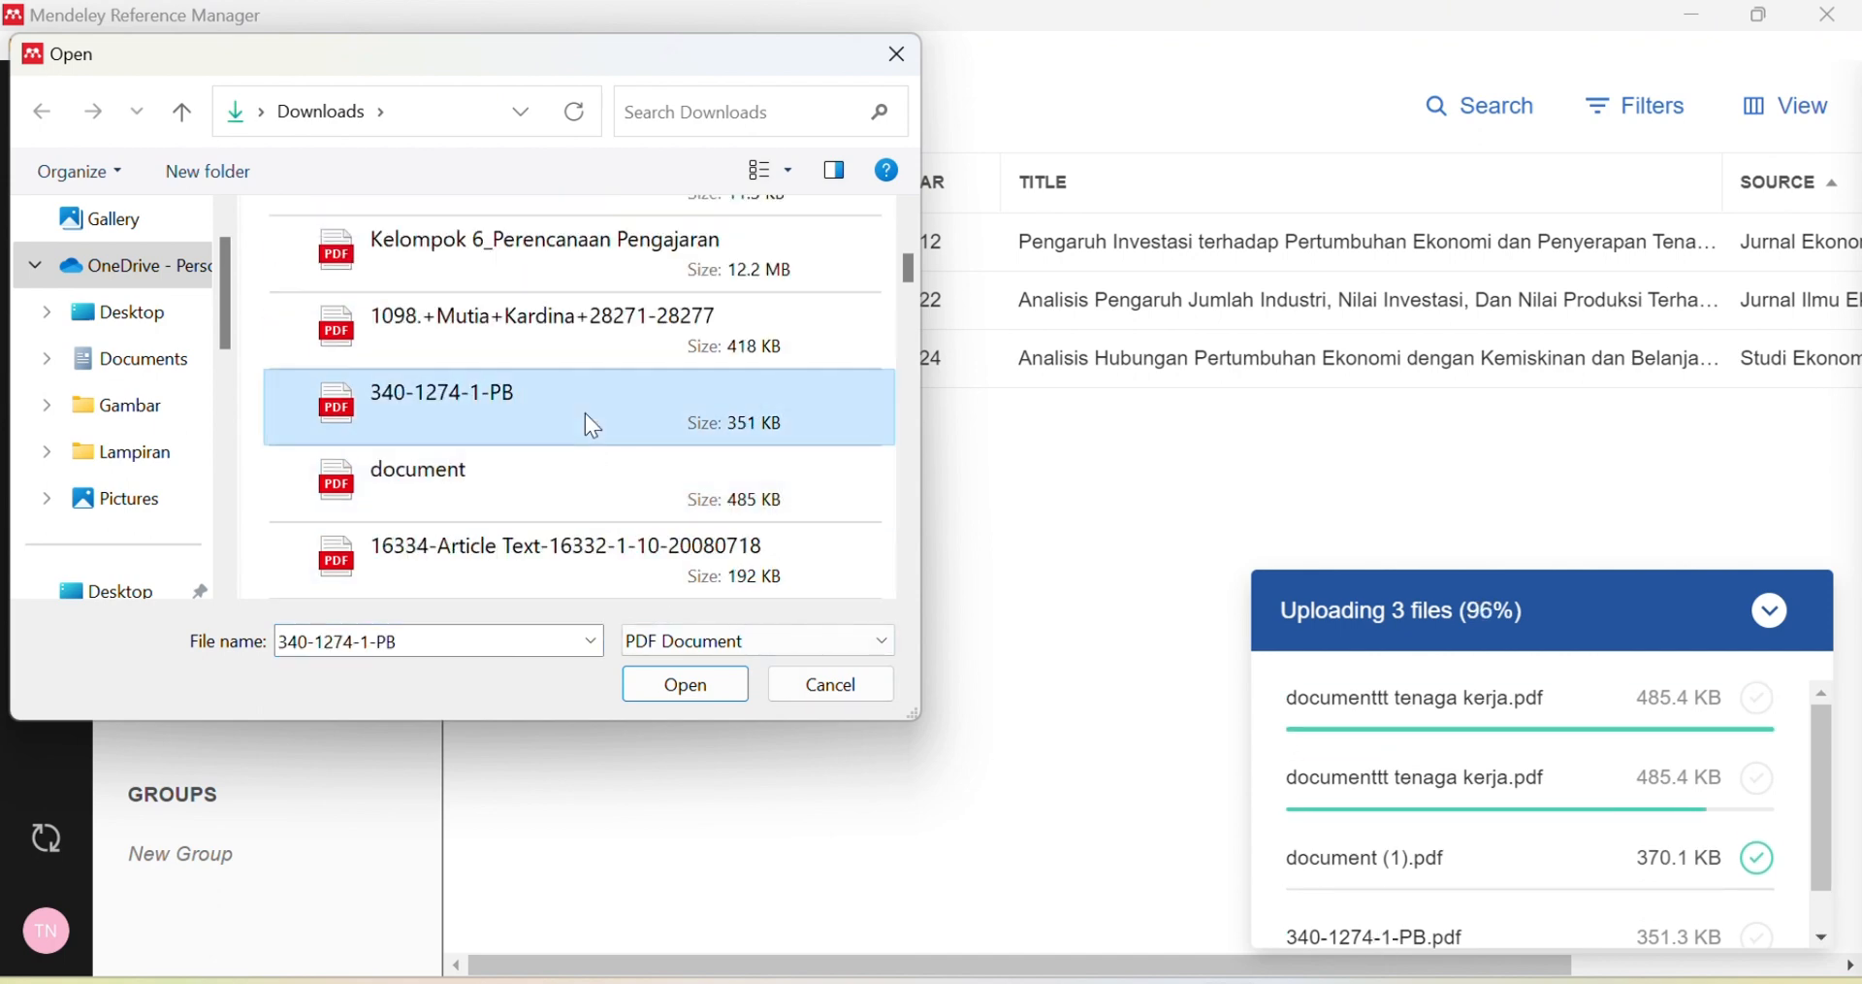
scroll(573, 486, "up", 5)
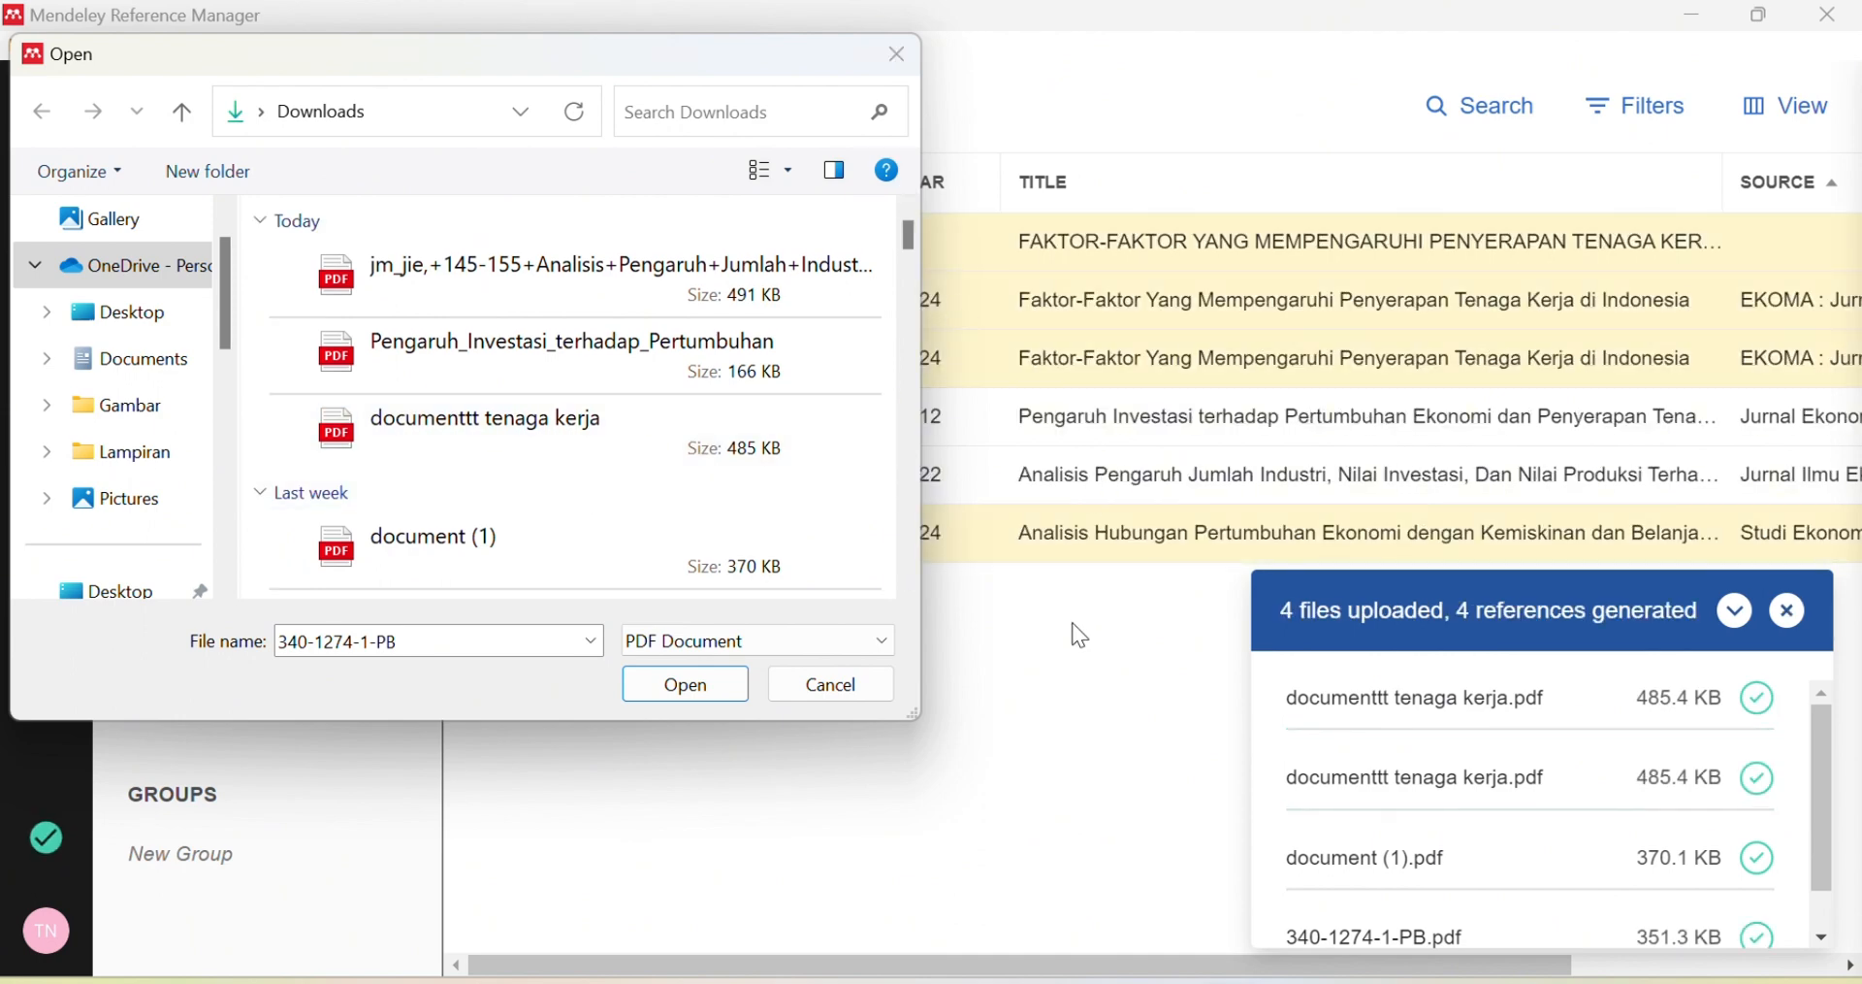
left_click(782, 685)
Step: Move the duplicate Faktor-Faktor 2024 reference to the trash
left_click(481, 359)
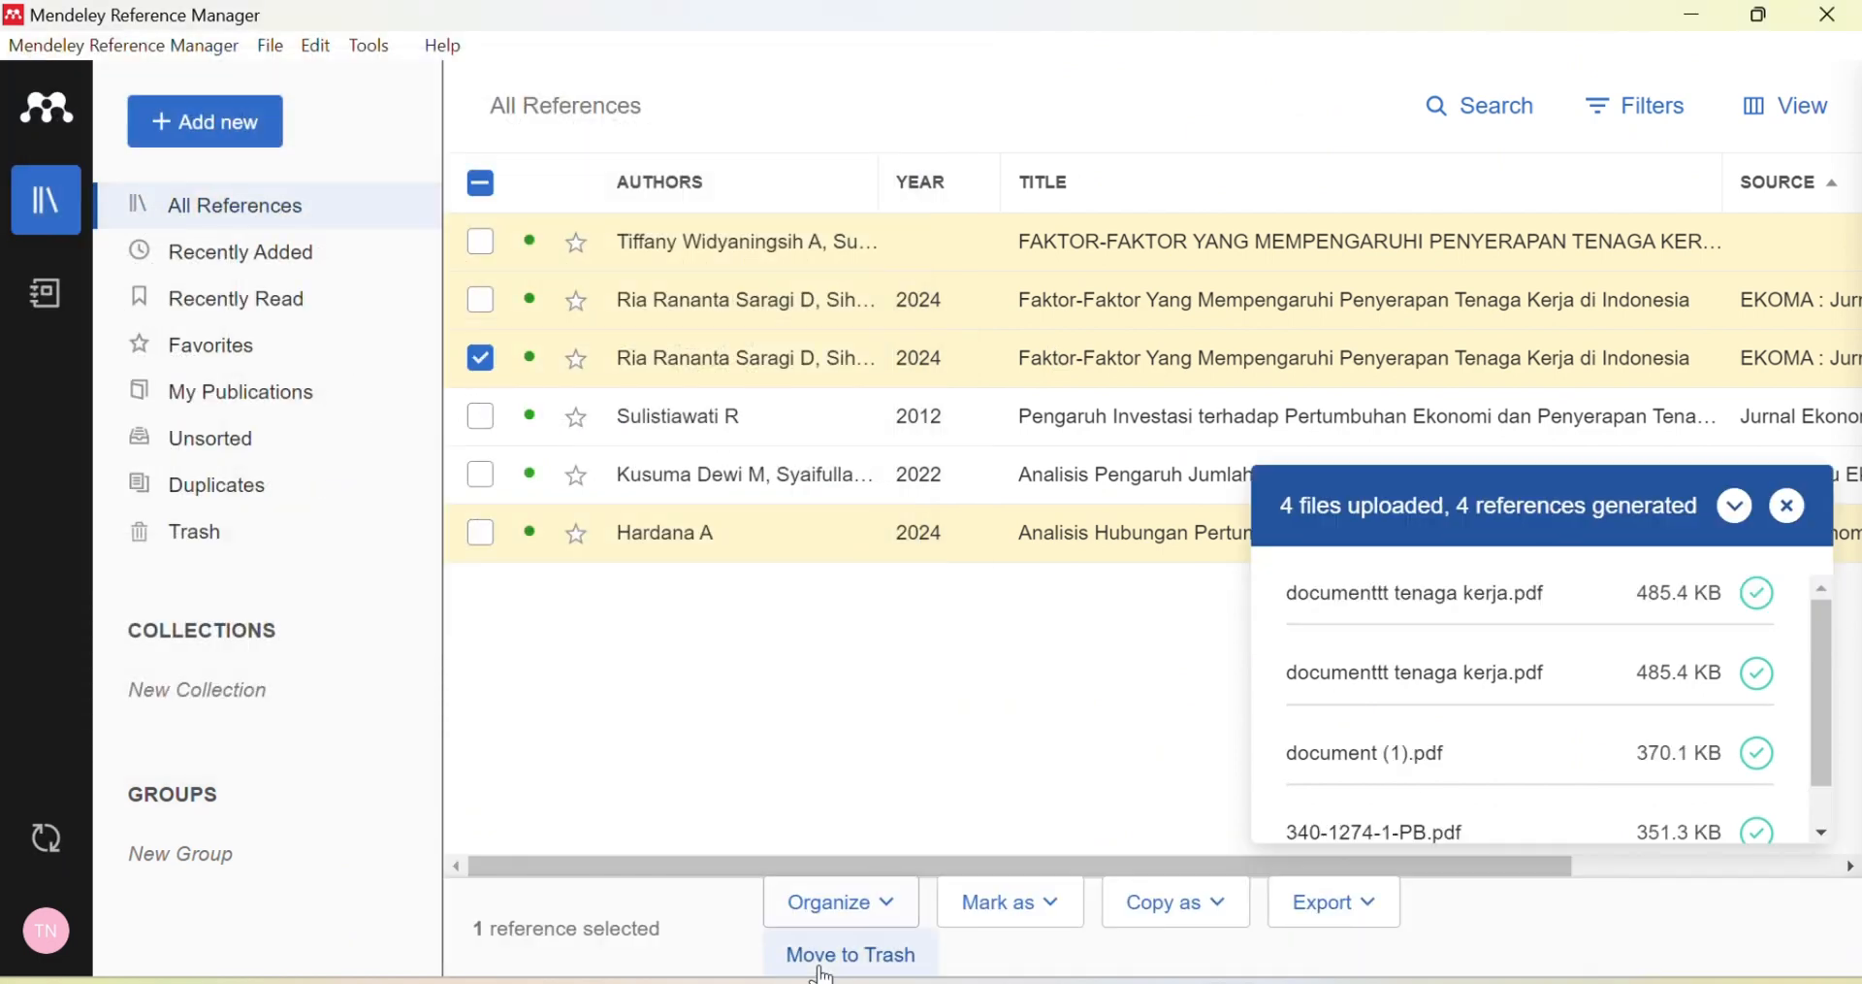
left_click(851, 958)
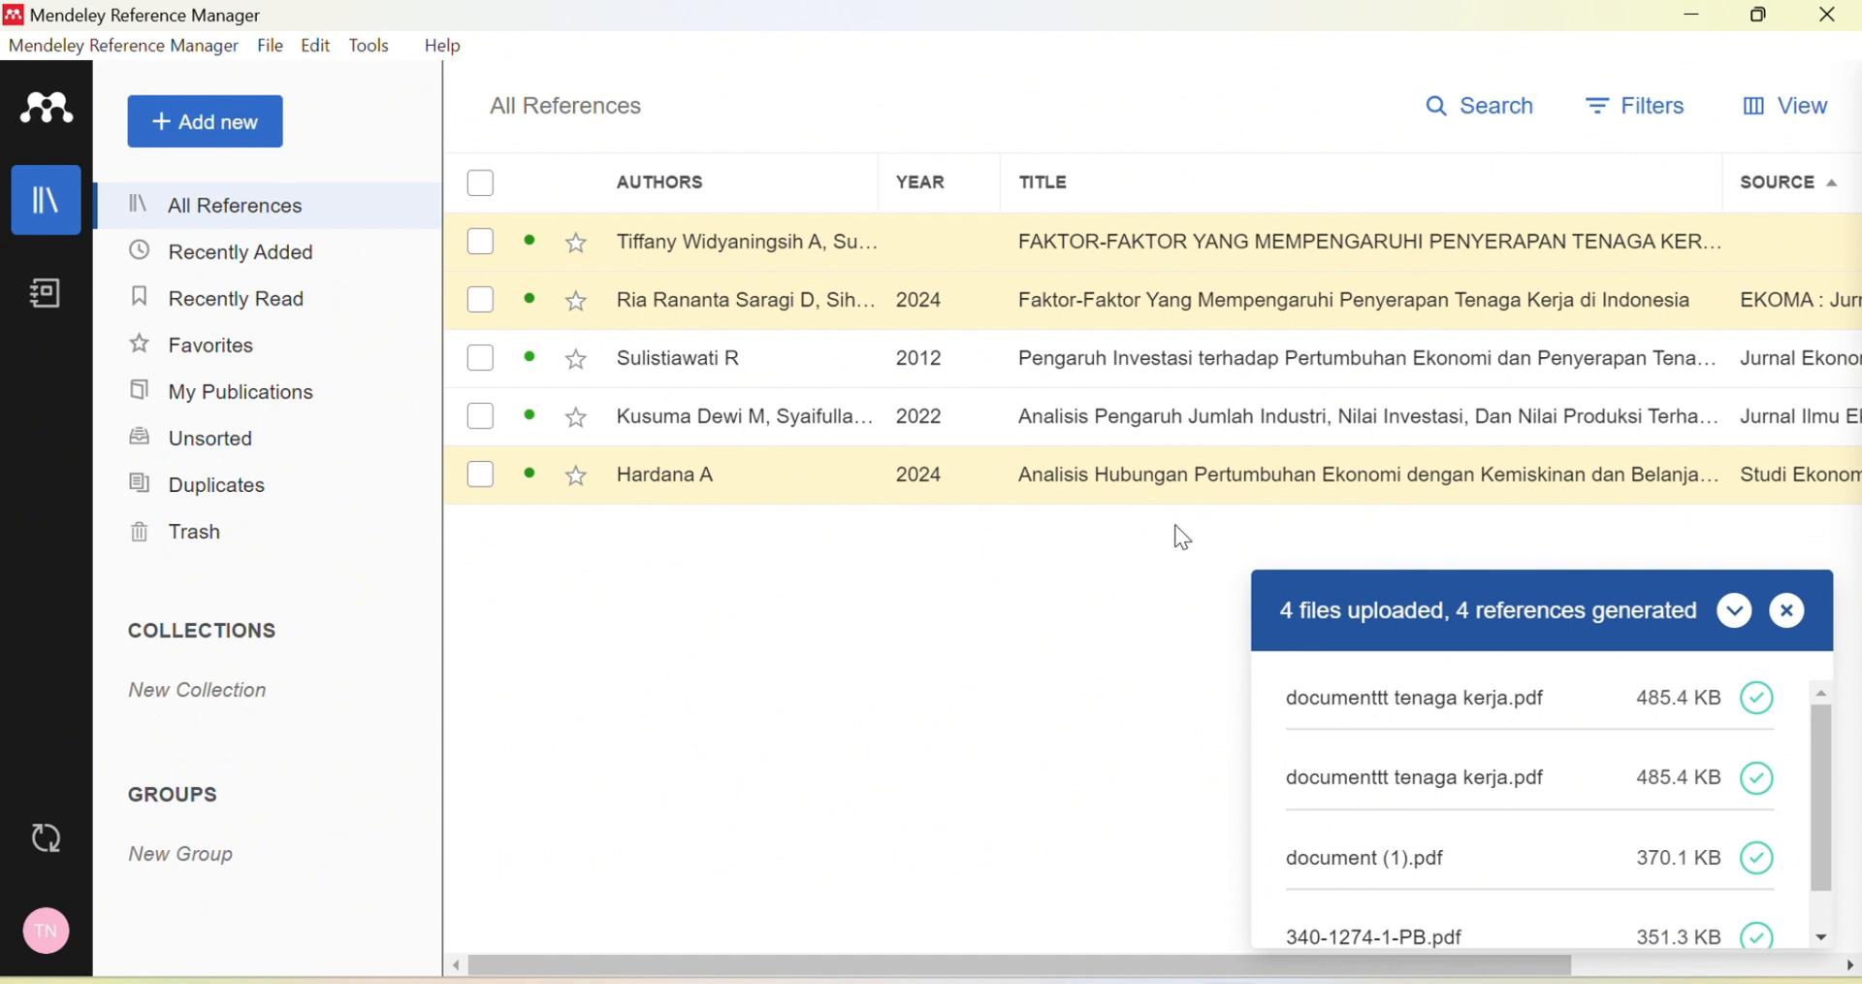
scroll(1599, 906, "down", 1)
scroll(1599, 908, "up", 1)
scroll(1513, 897, "down", 1)
scroll(1436, 834, "up", 2)
Step: From mendeley.com, get the free Mendeley Cite add-in on AppSource and open it in Word
left_click(1038, 981)
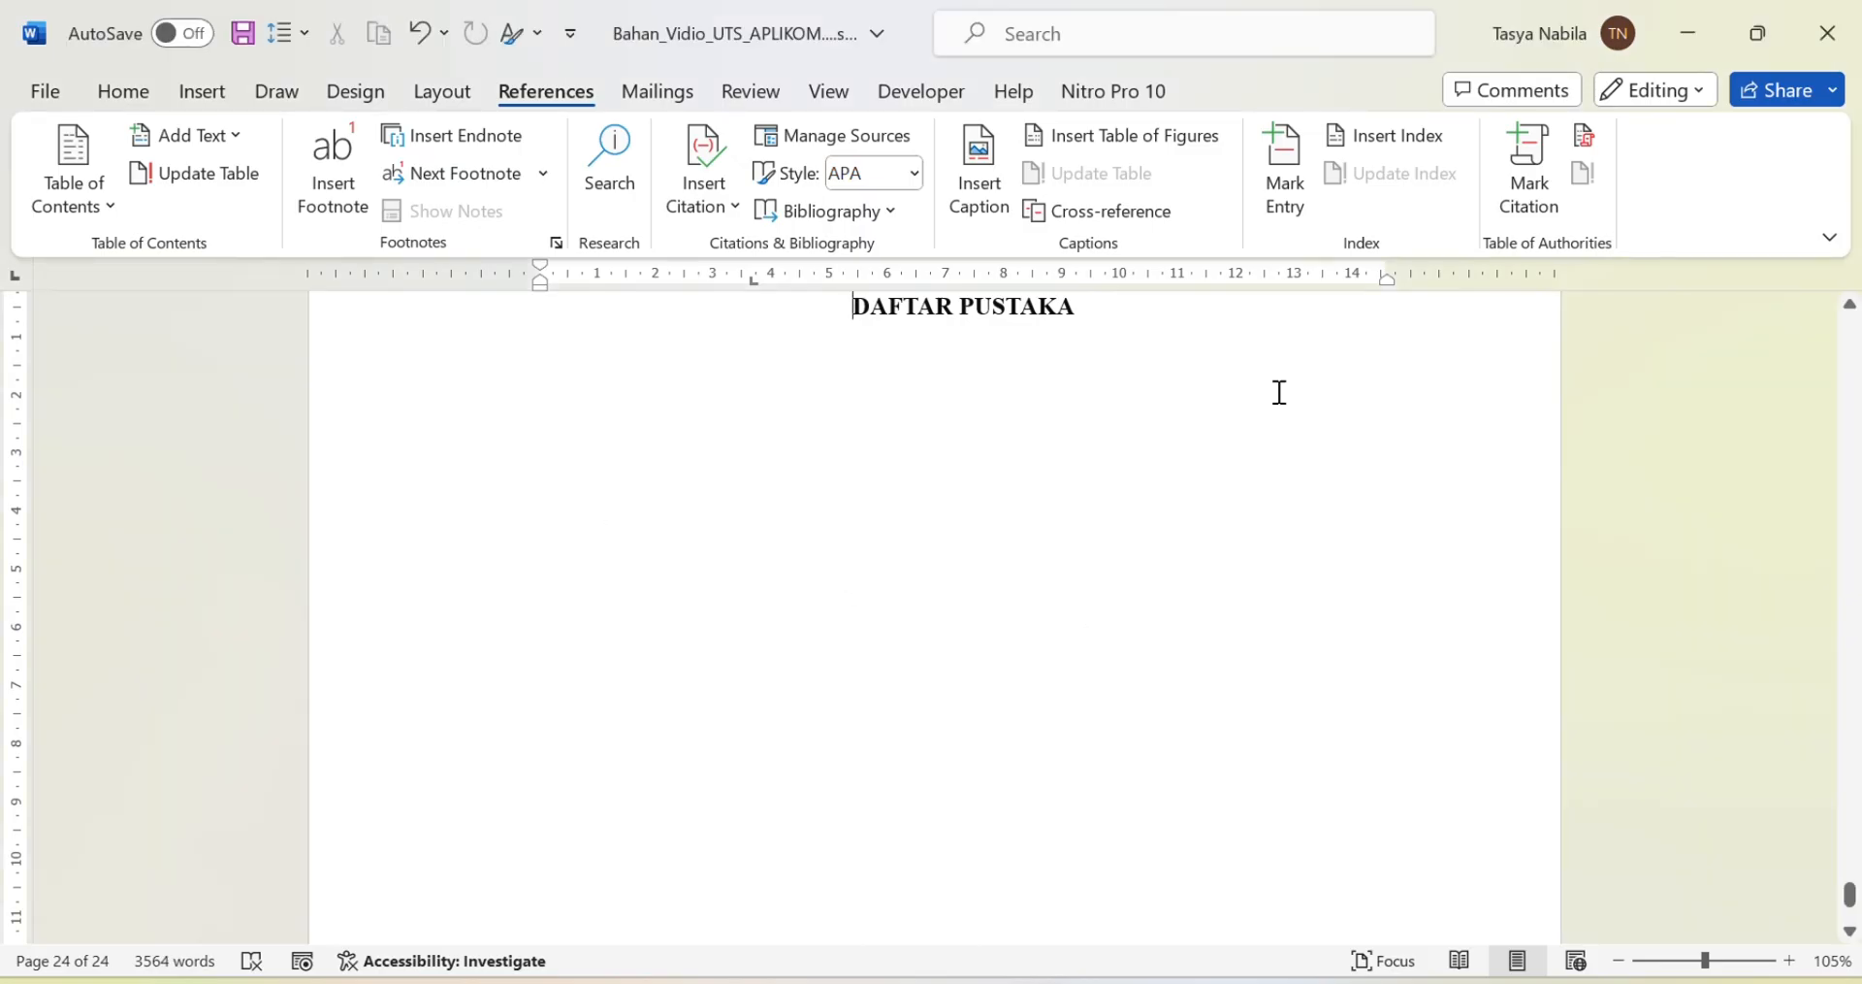
left_click(718, 849)
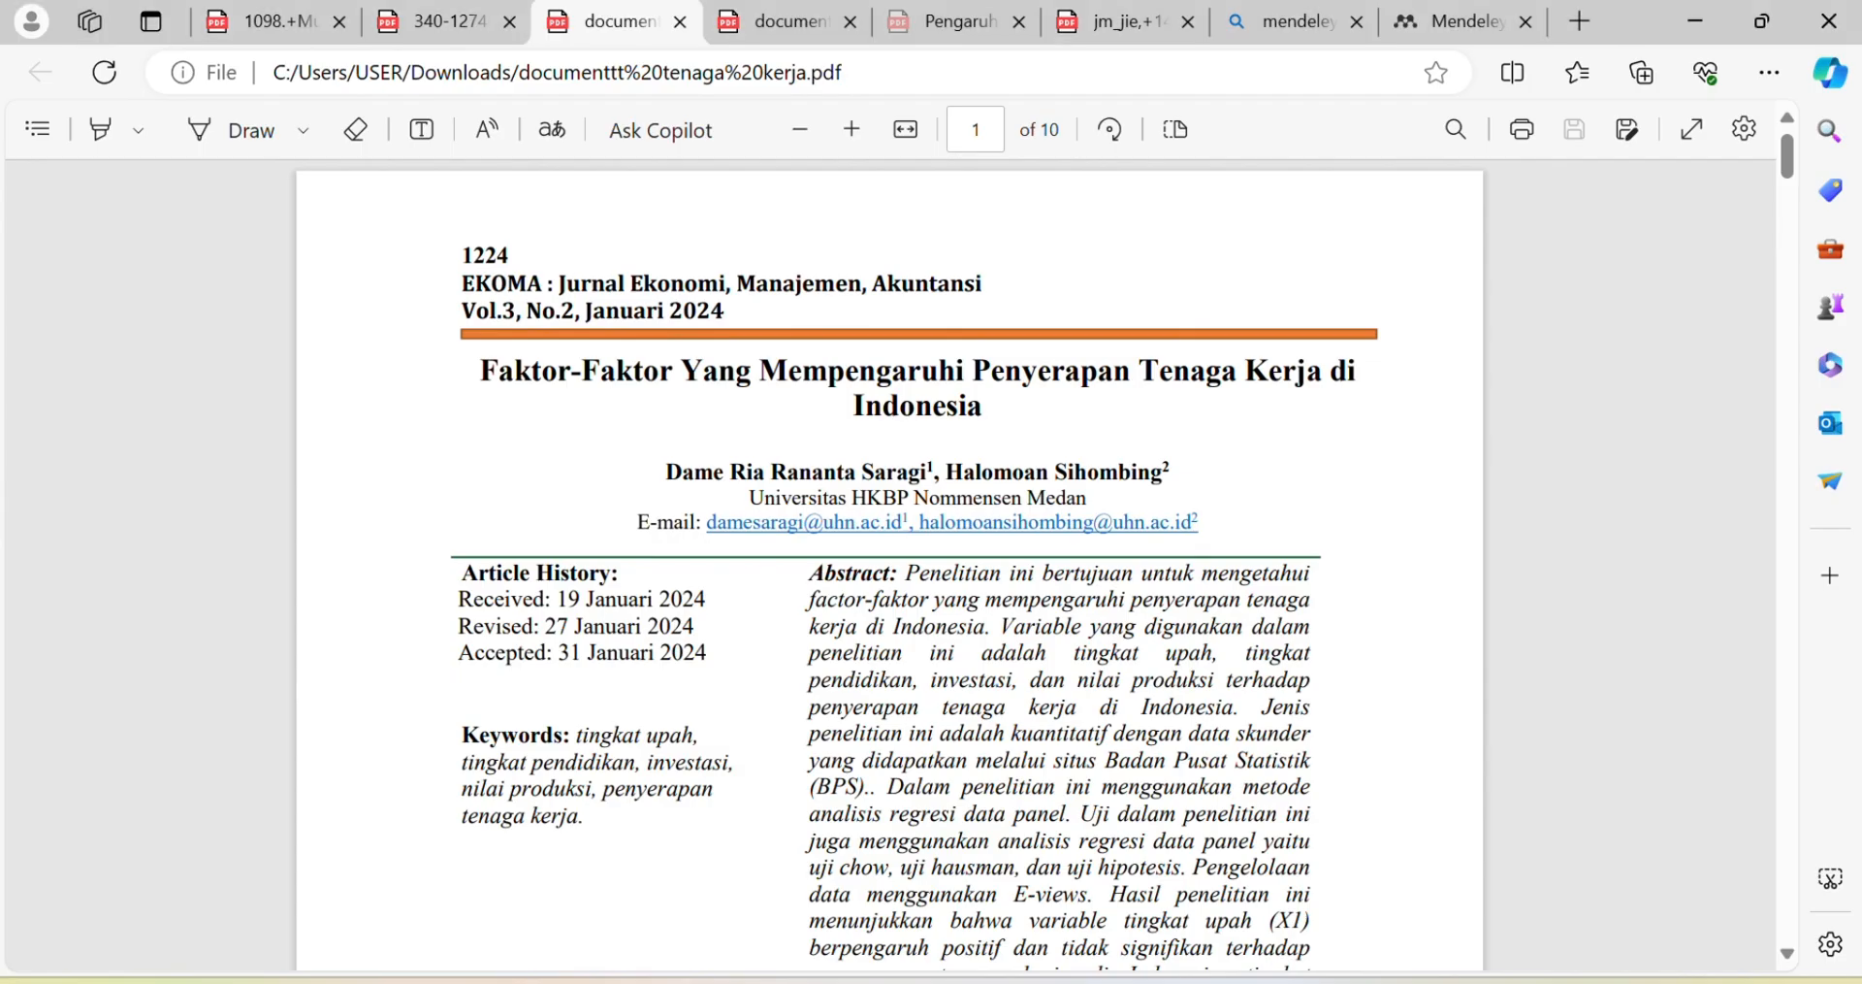
left_click(1463, 21)
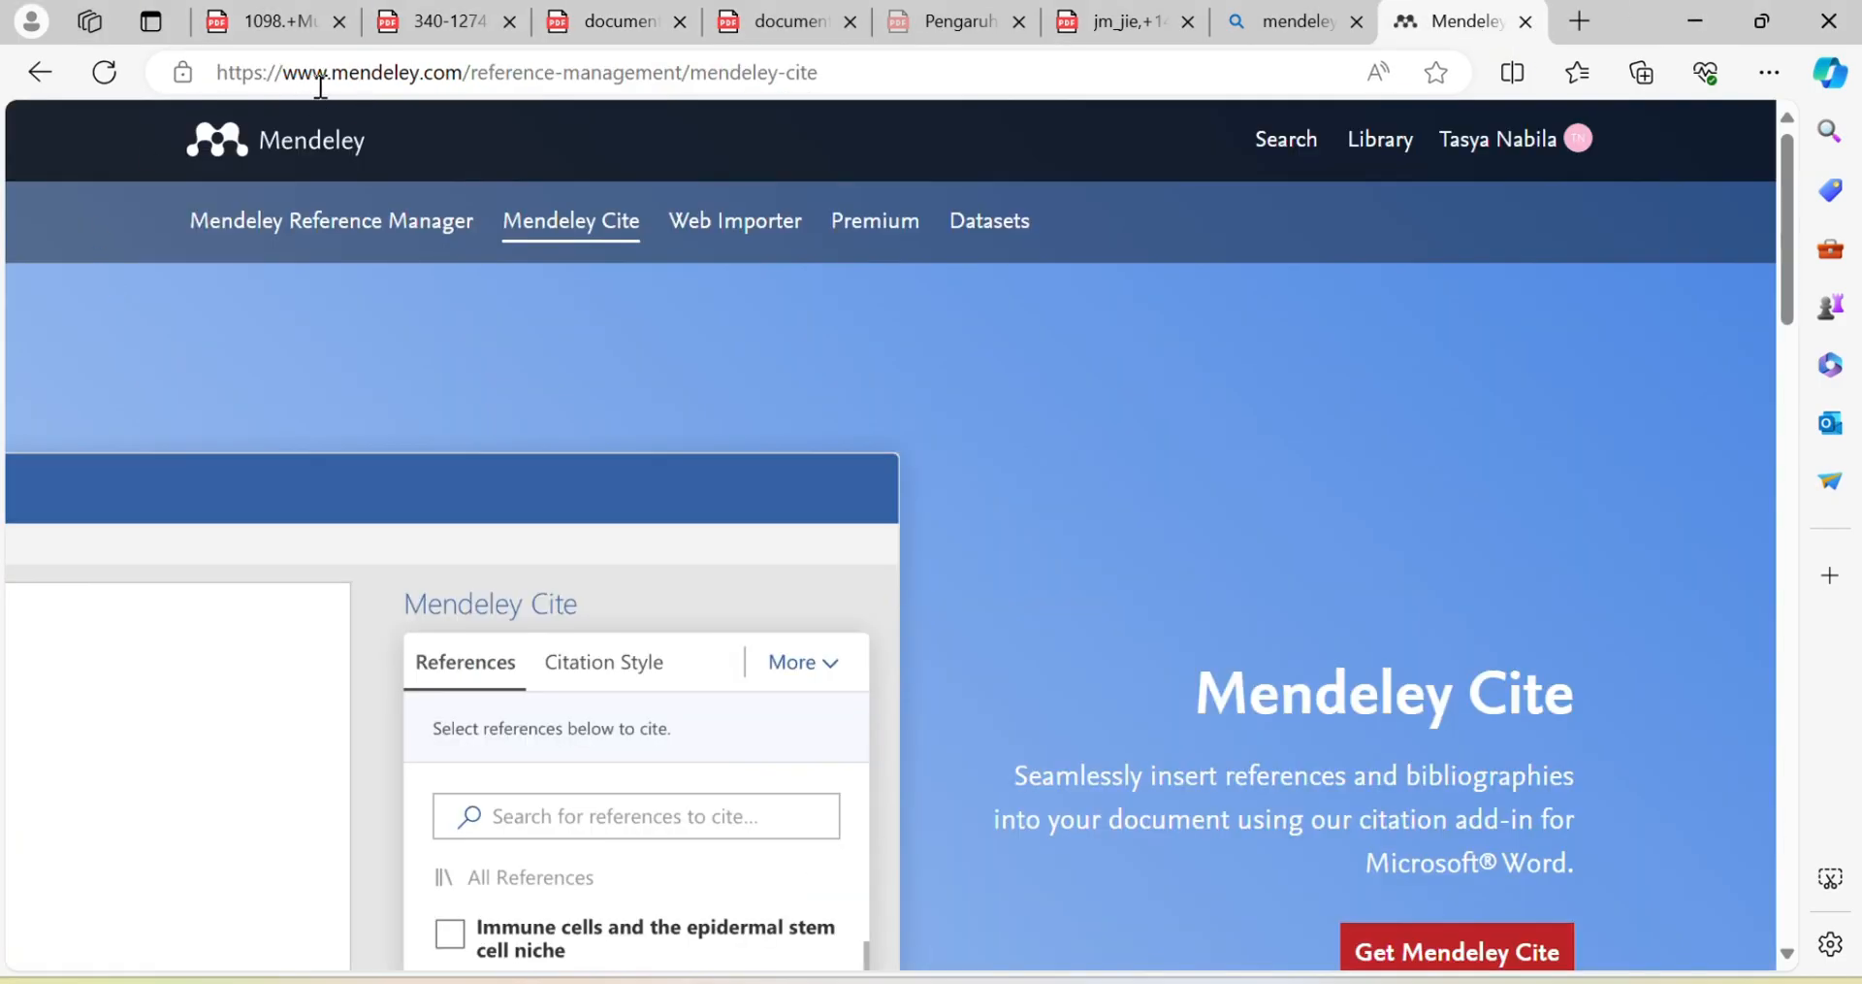
scroll(1213, 725, "down", 4)
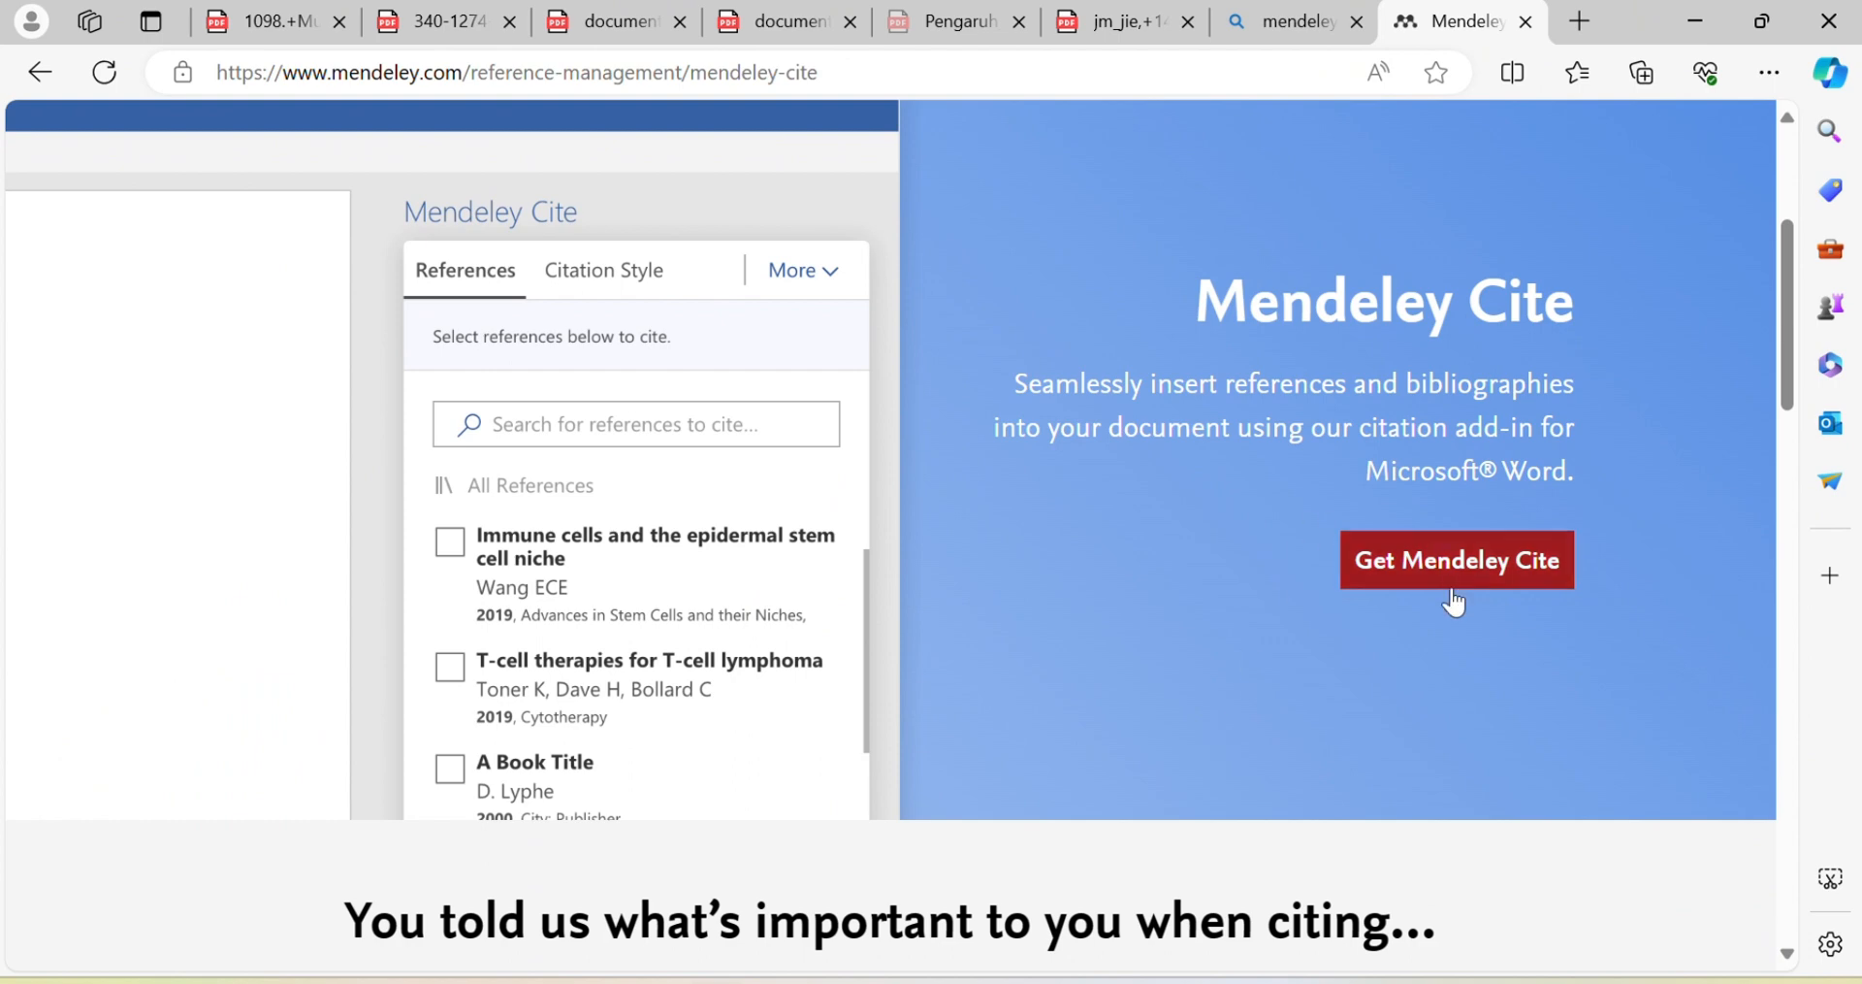
left_click(1506, 578)
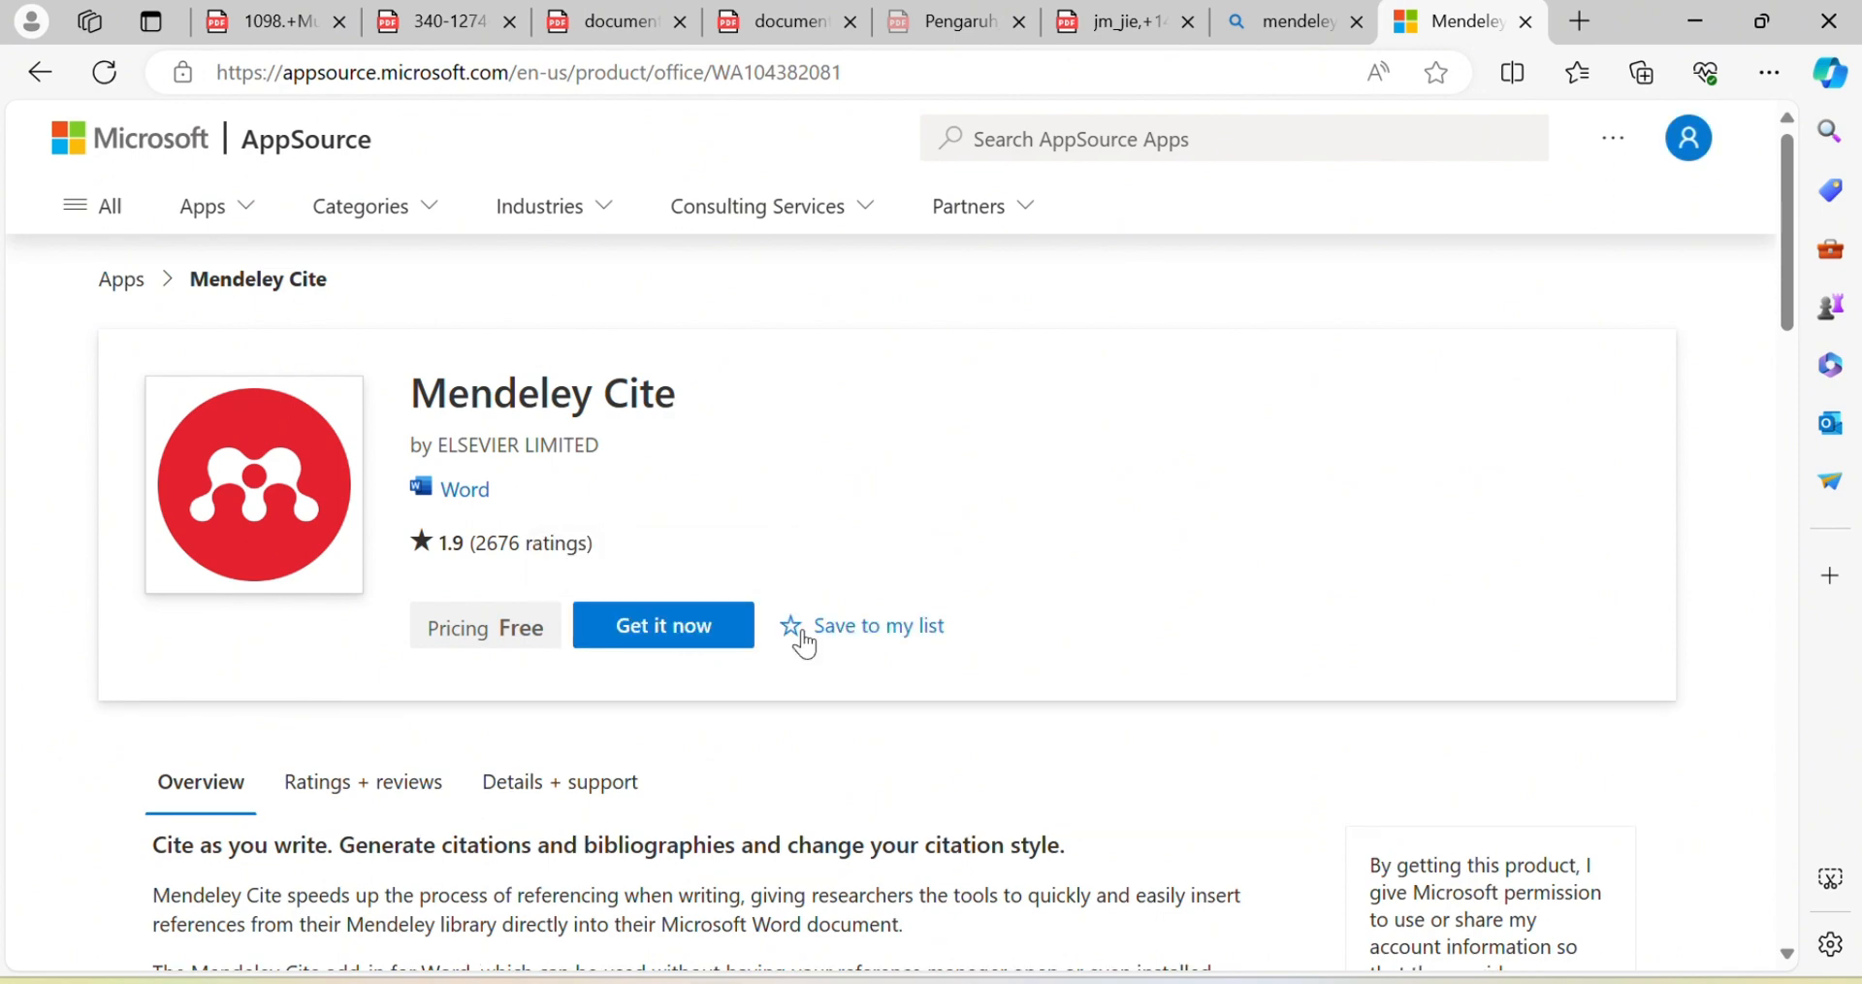
left_click(645, 636)
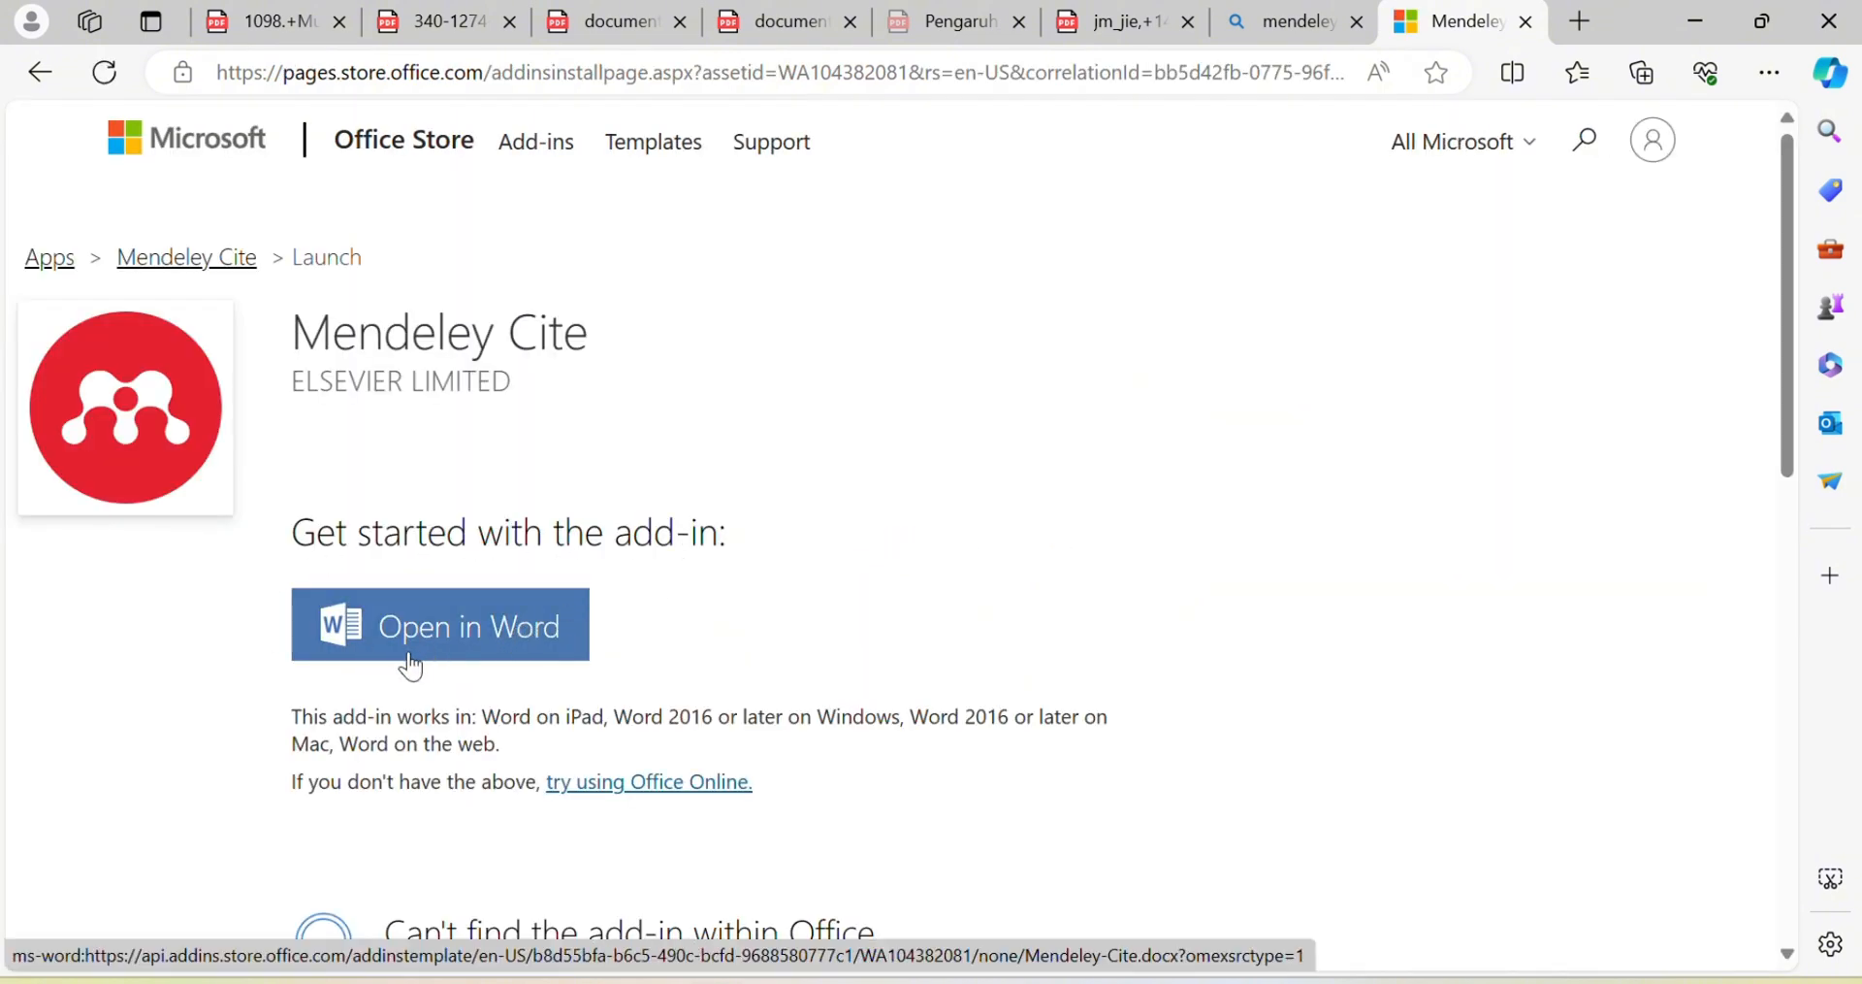
left_click(486, 646)
left_click(1089, 286)
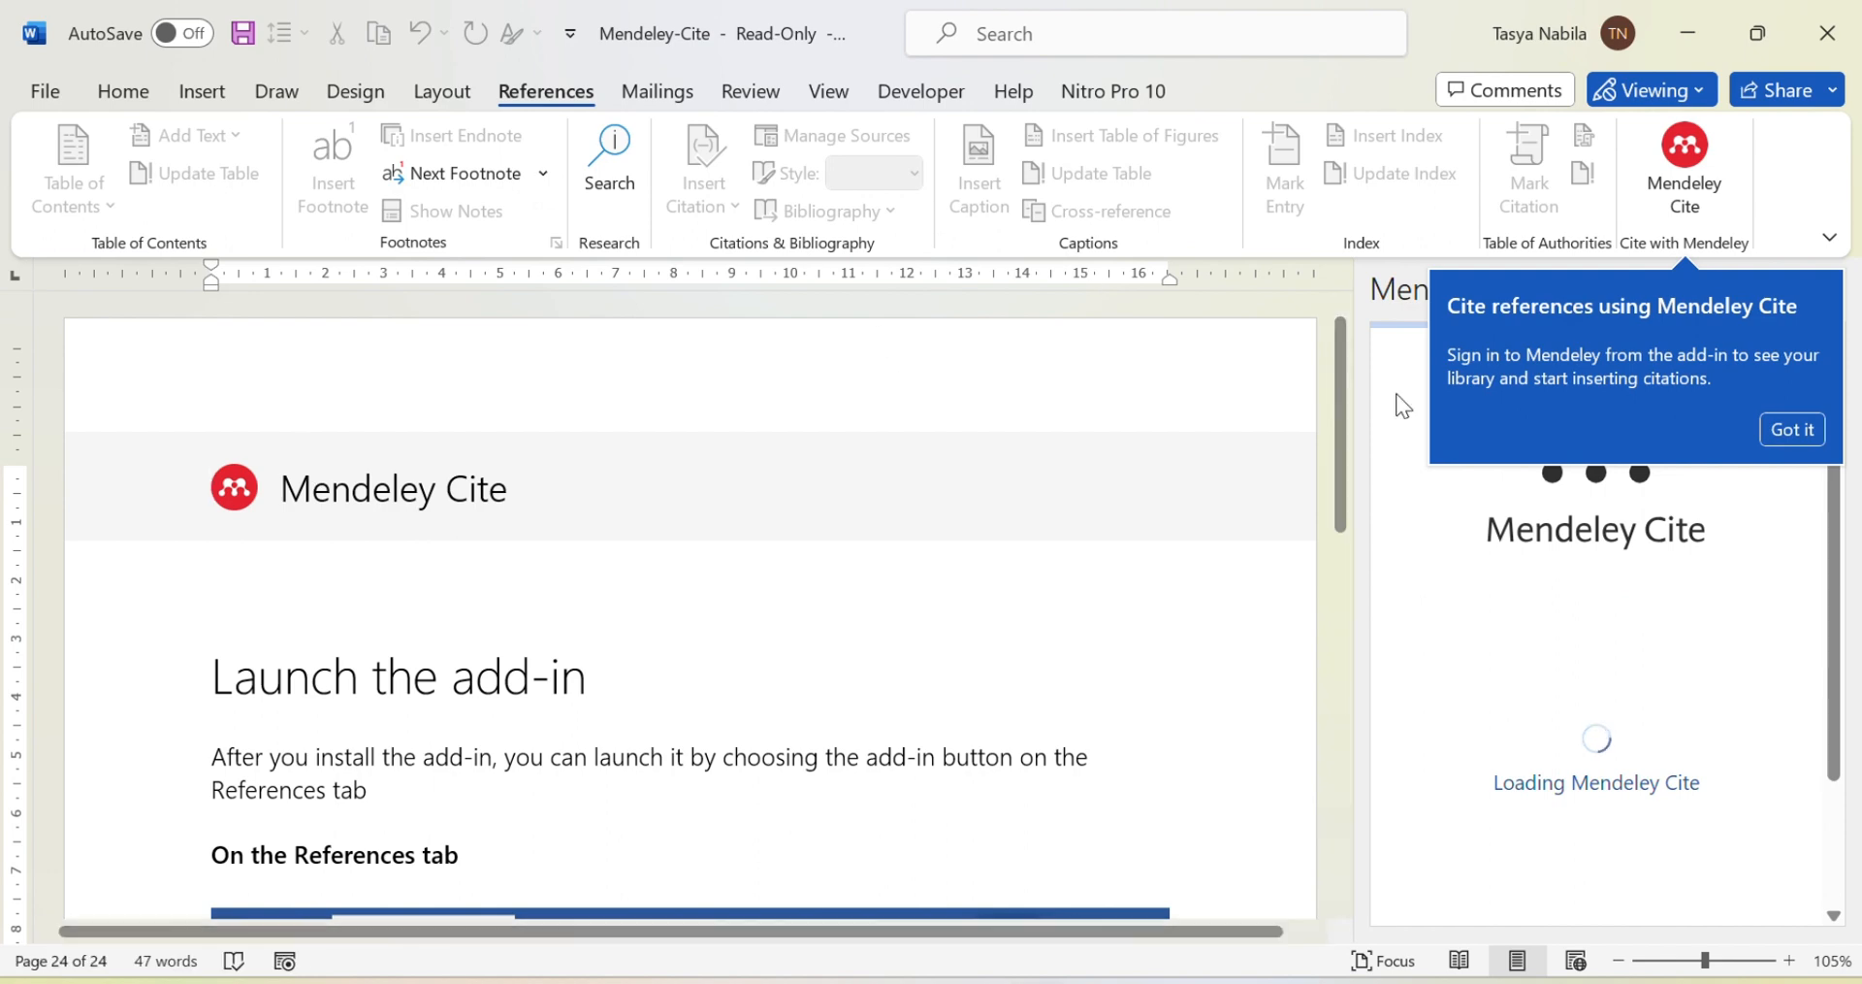
Step: Dismiss the sign-in tip, add an empty line under DAFTAR PUSTAKA, and open the Mendeley Cite pane
left_click(1775, 428)
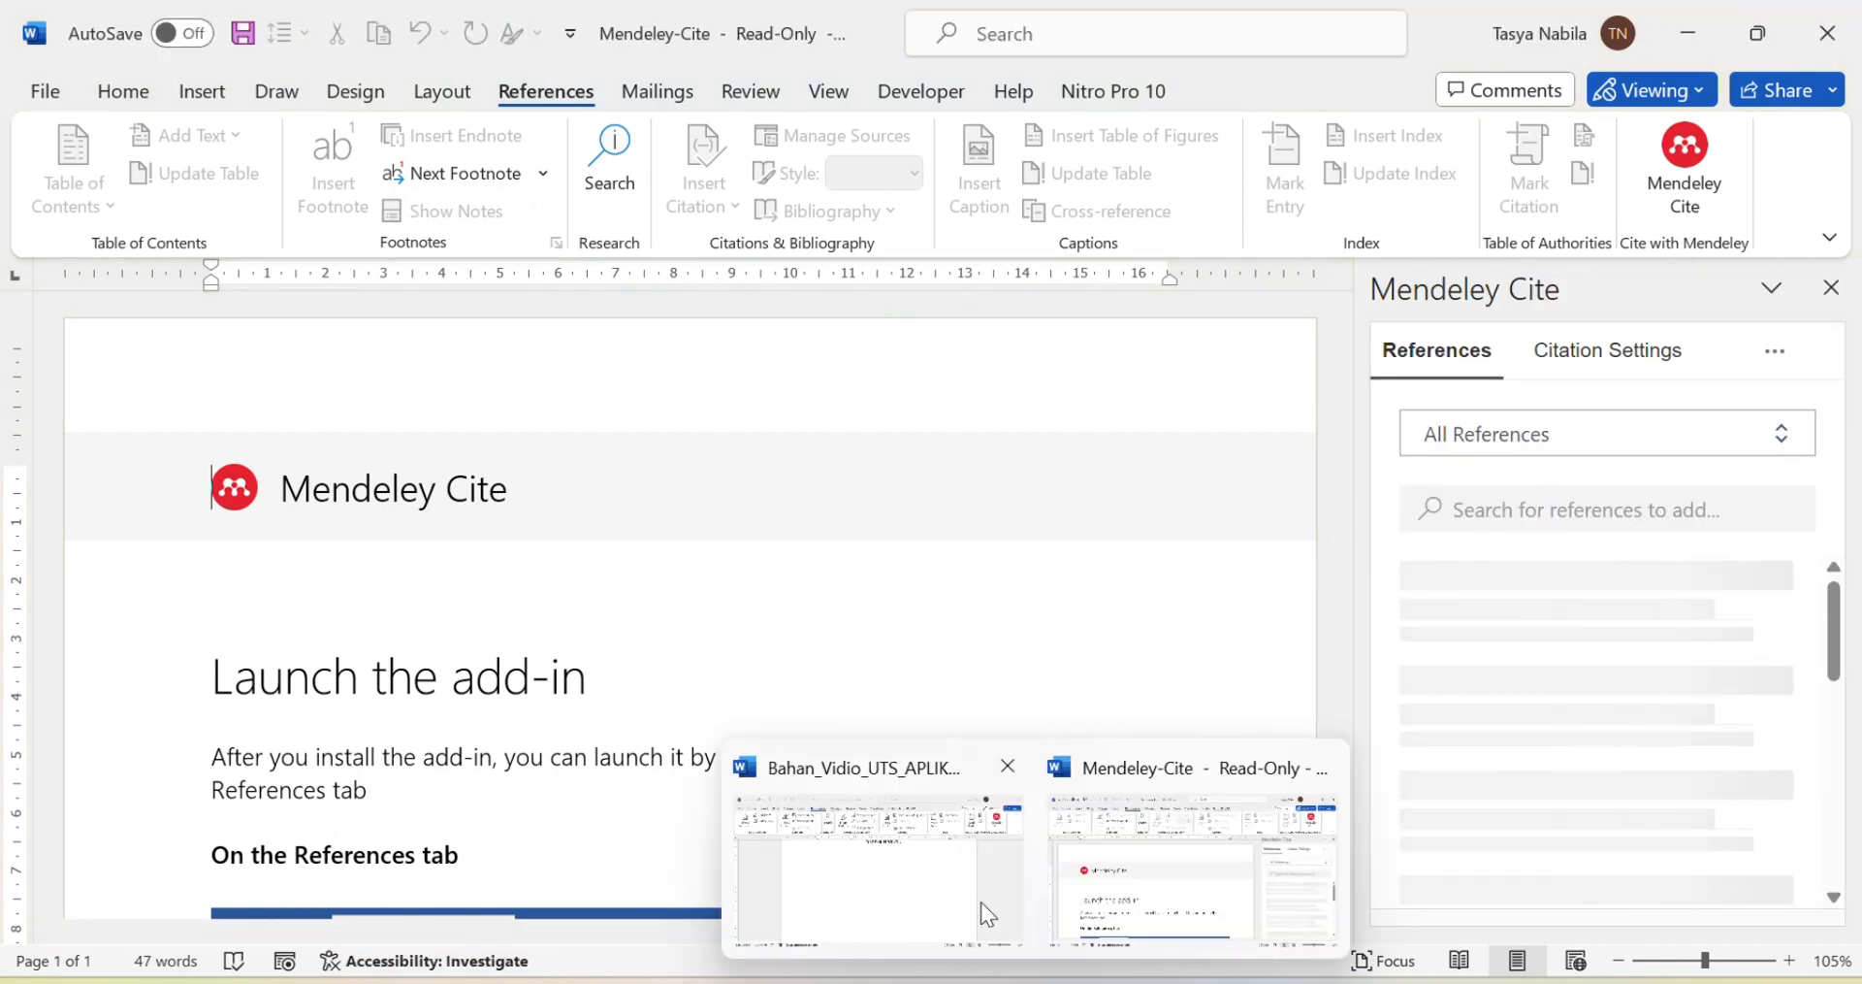
left_click(981, 900)
key("Return")
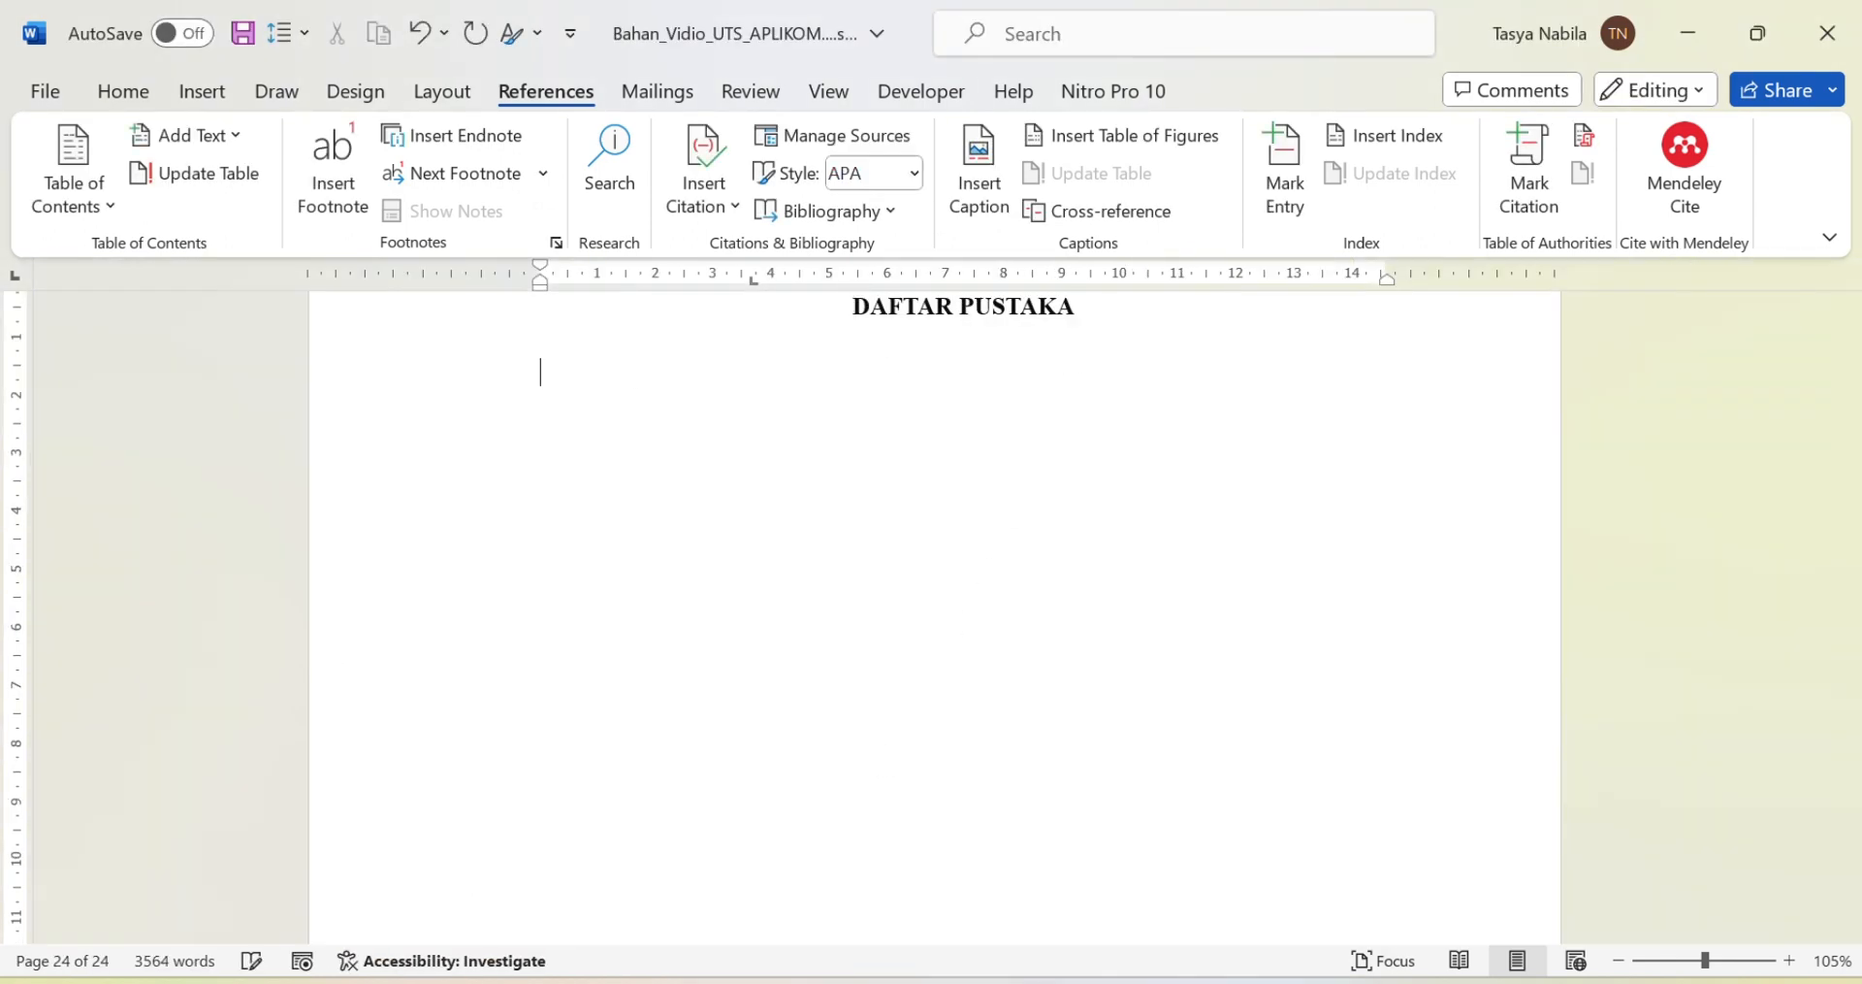
left_click(1690, 209)
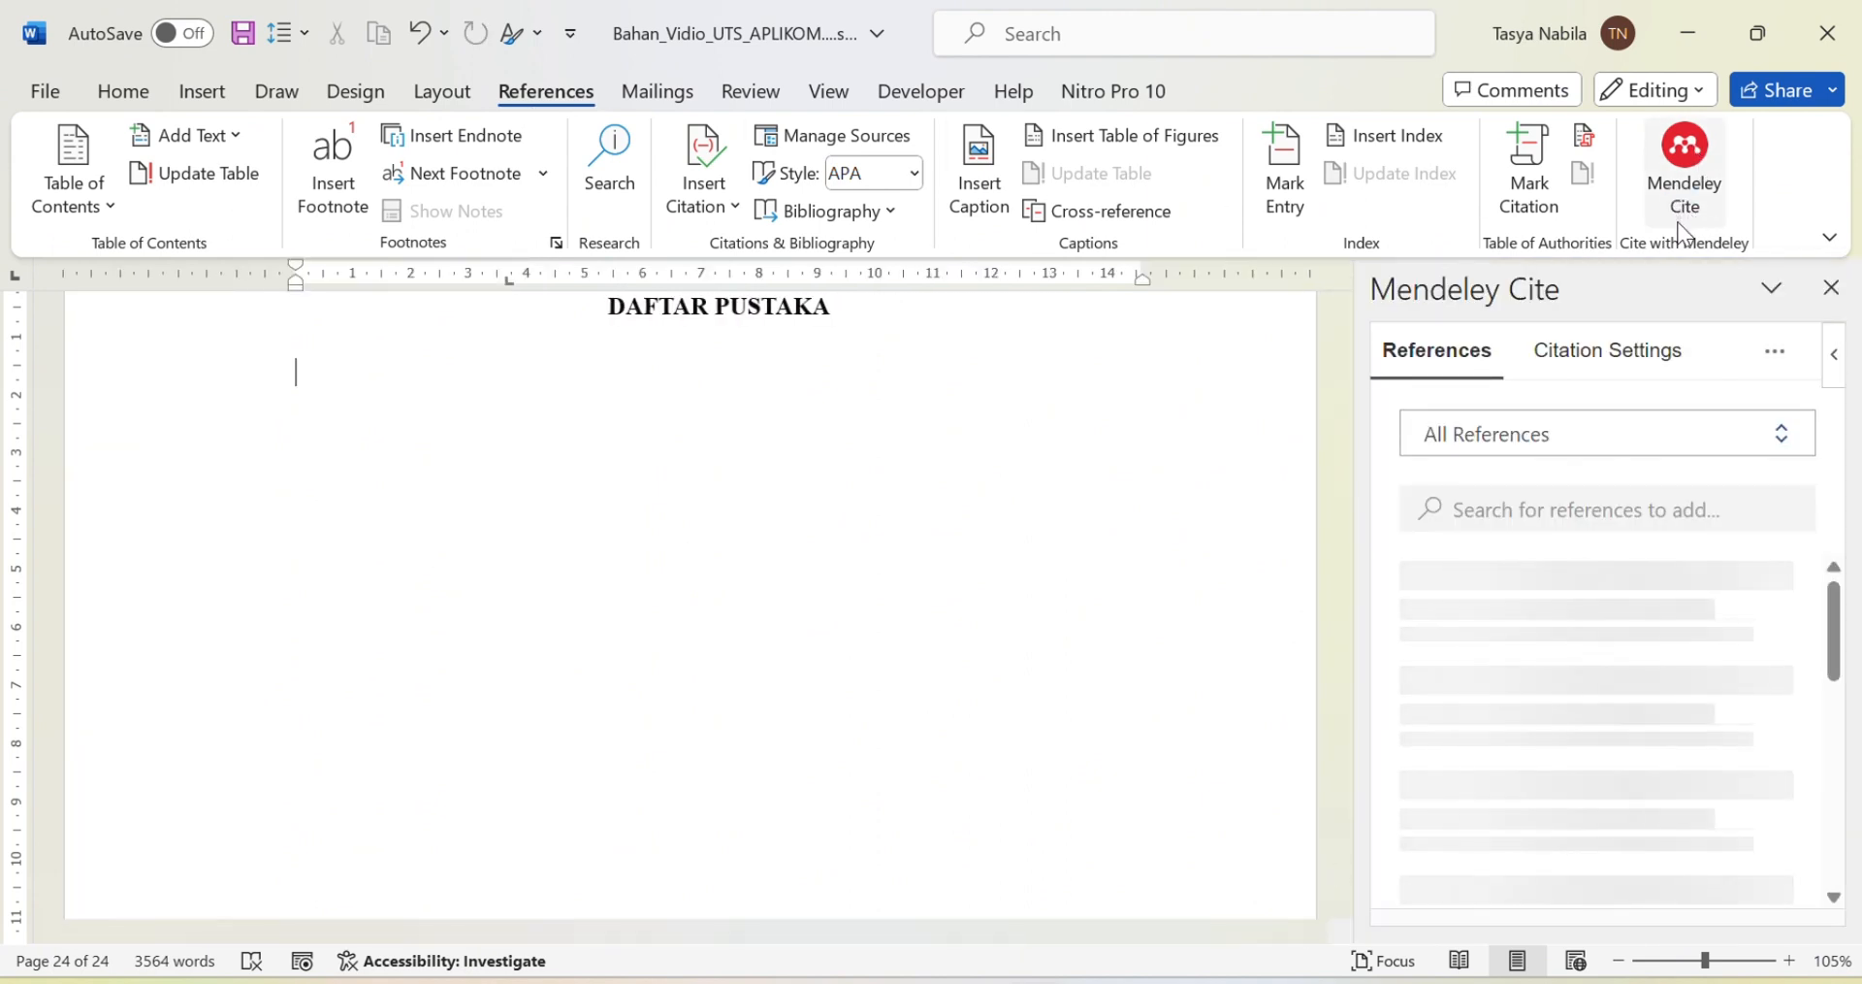
mouse_move(1228, 981)
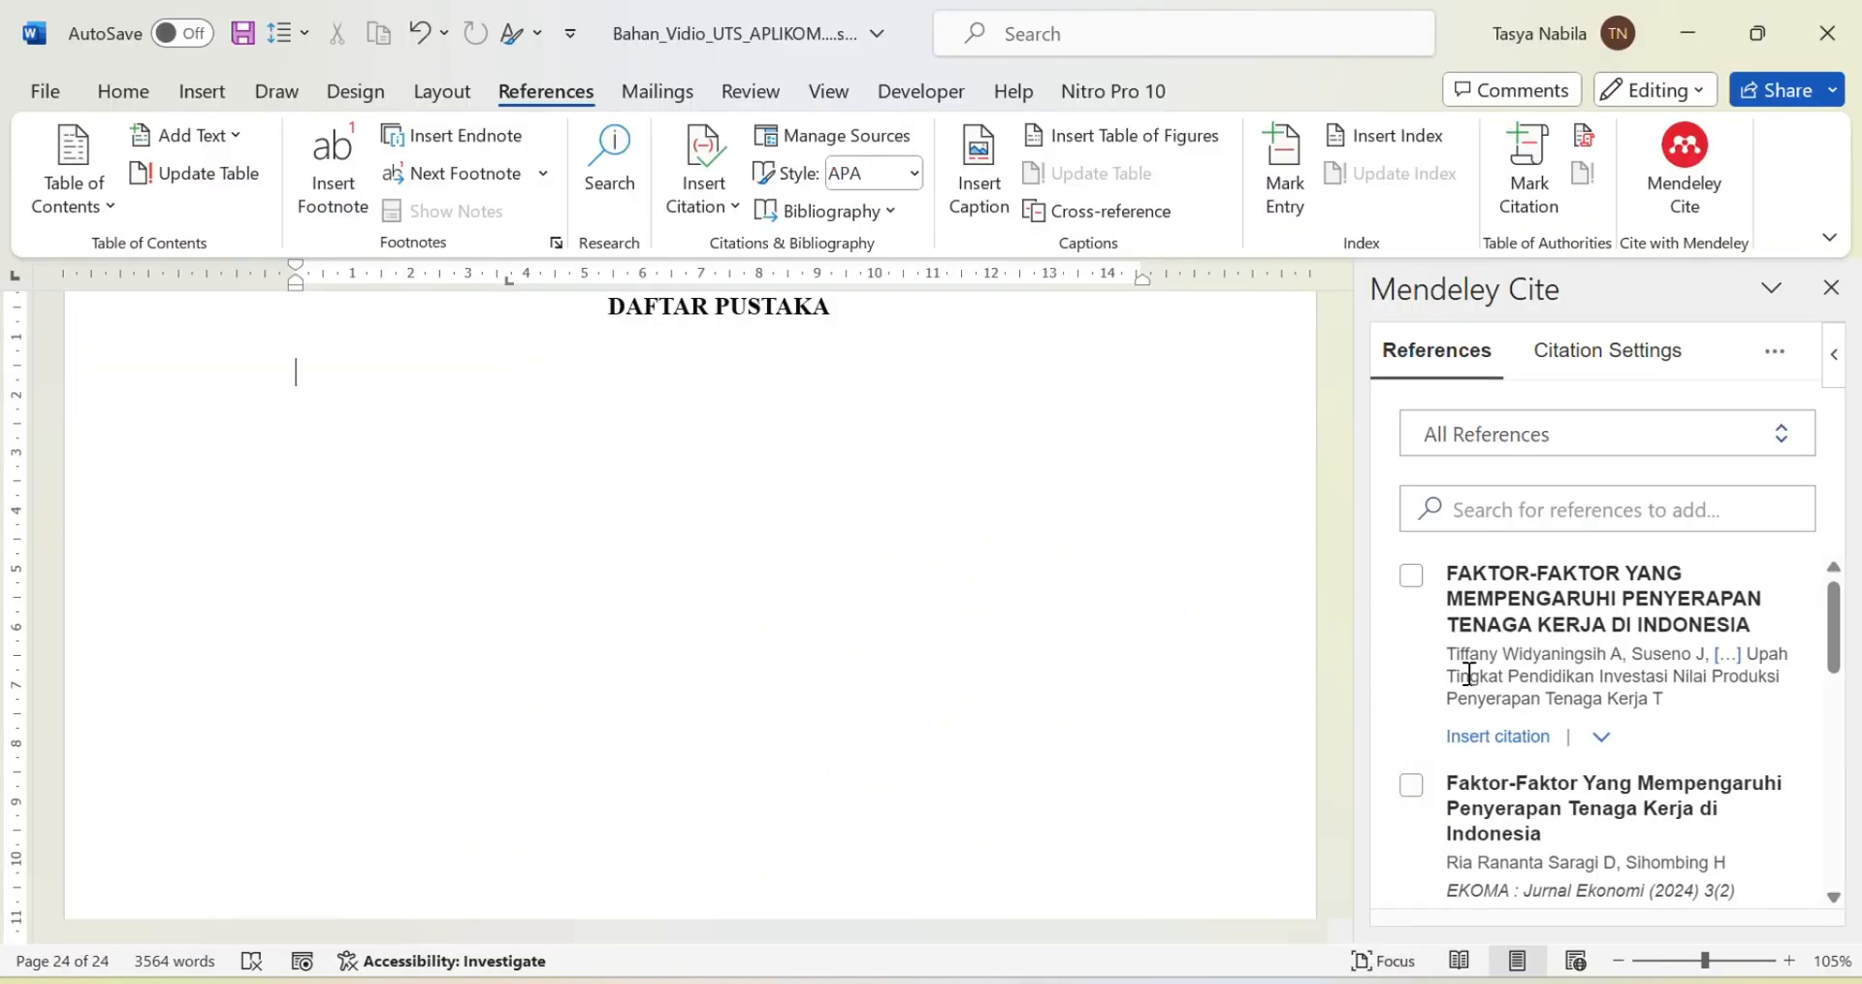
scroll(1553, 624, "down", 6)
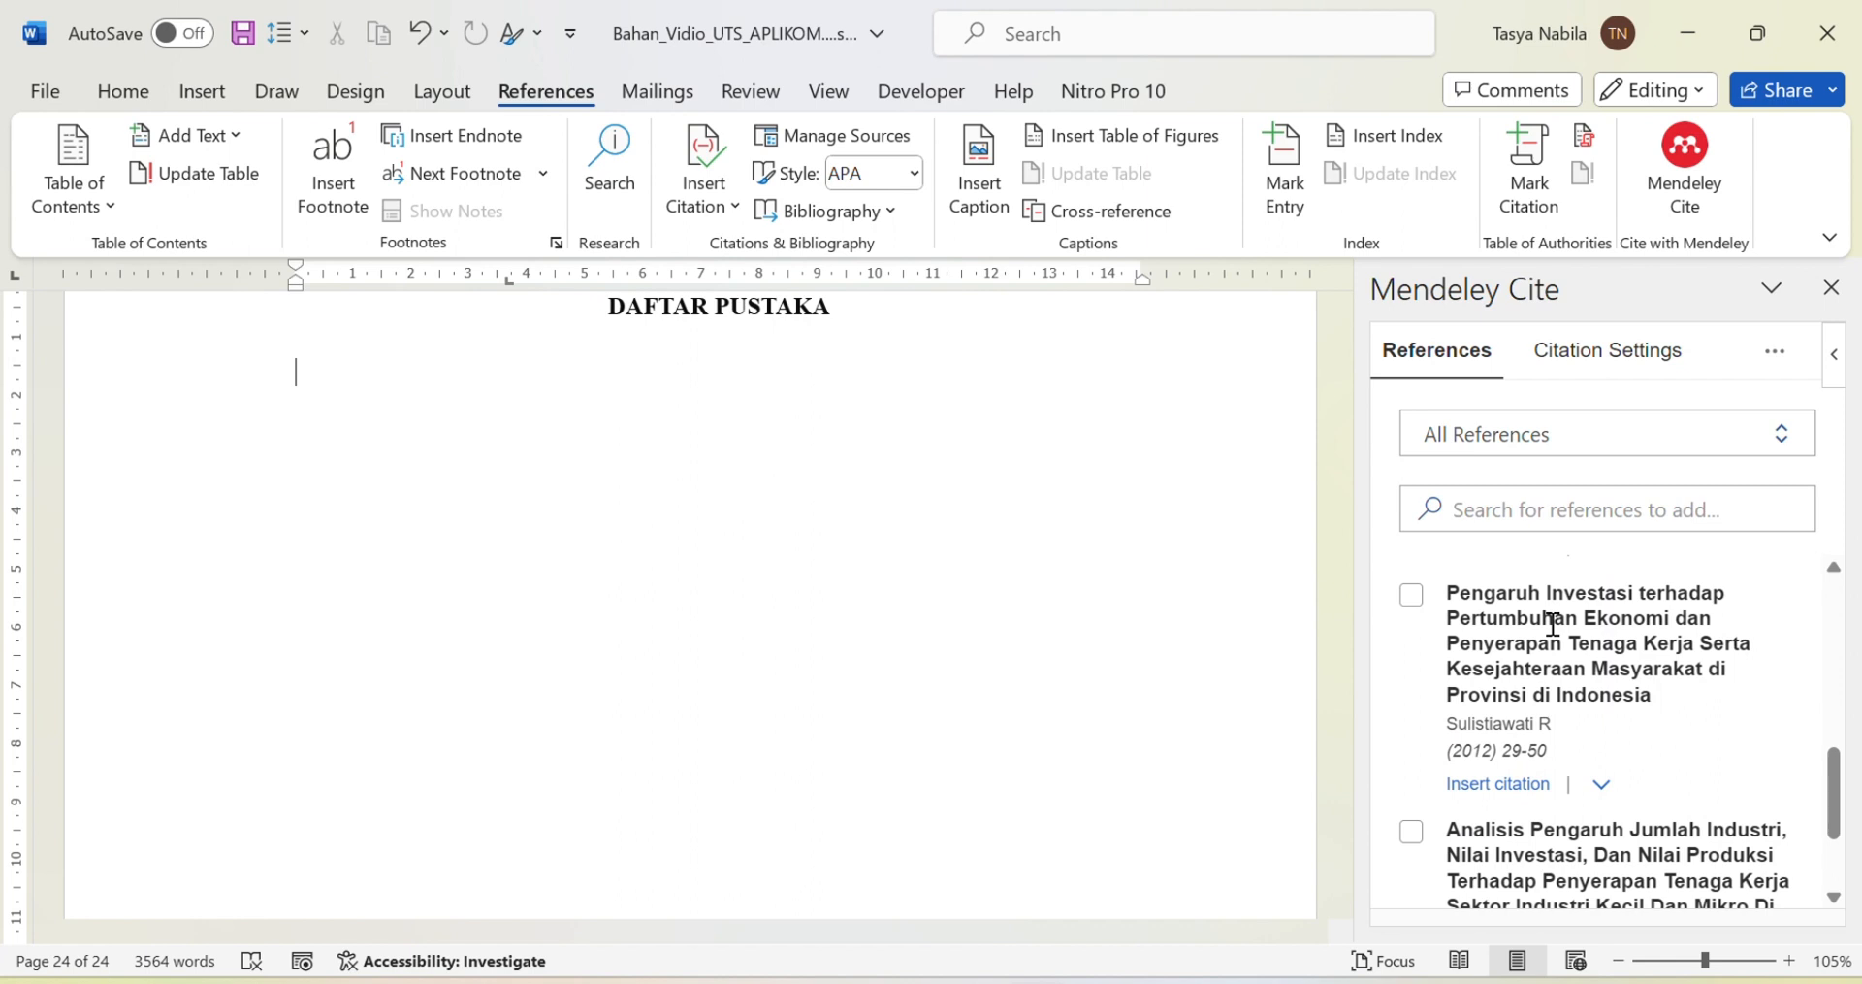
scroll(1581, 700, "down", 2)
scroll(1589, 706, "up", 5)
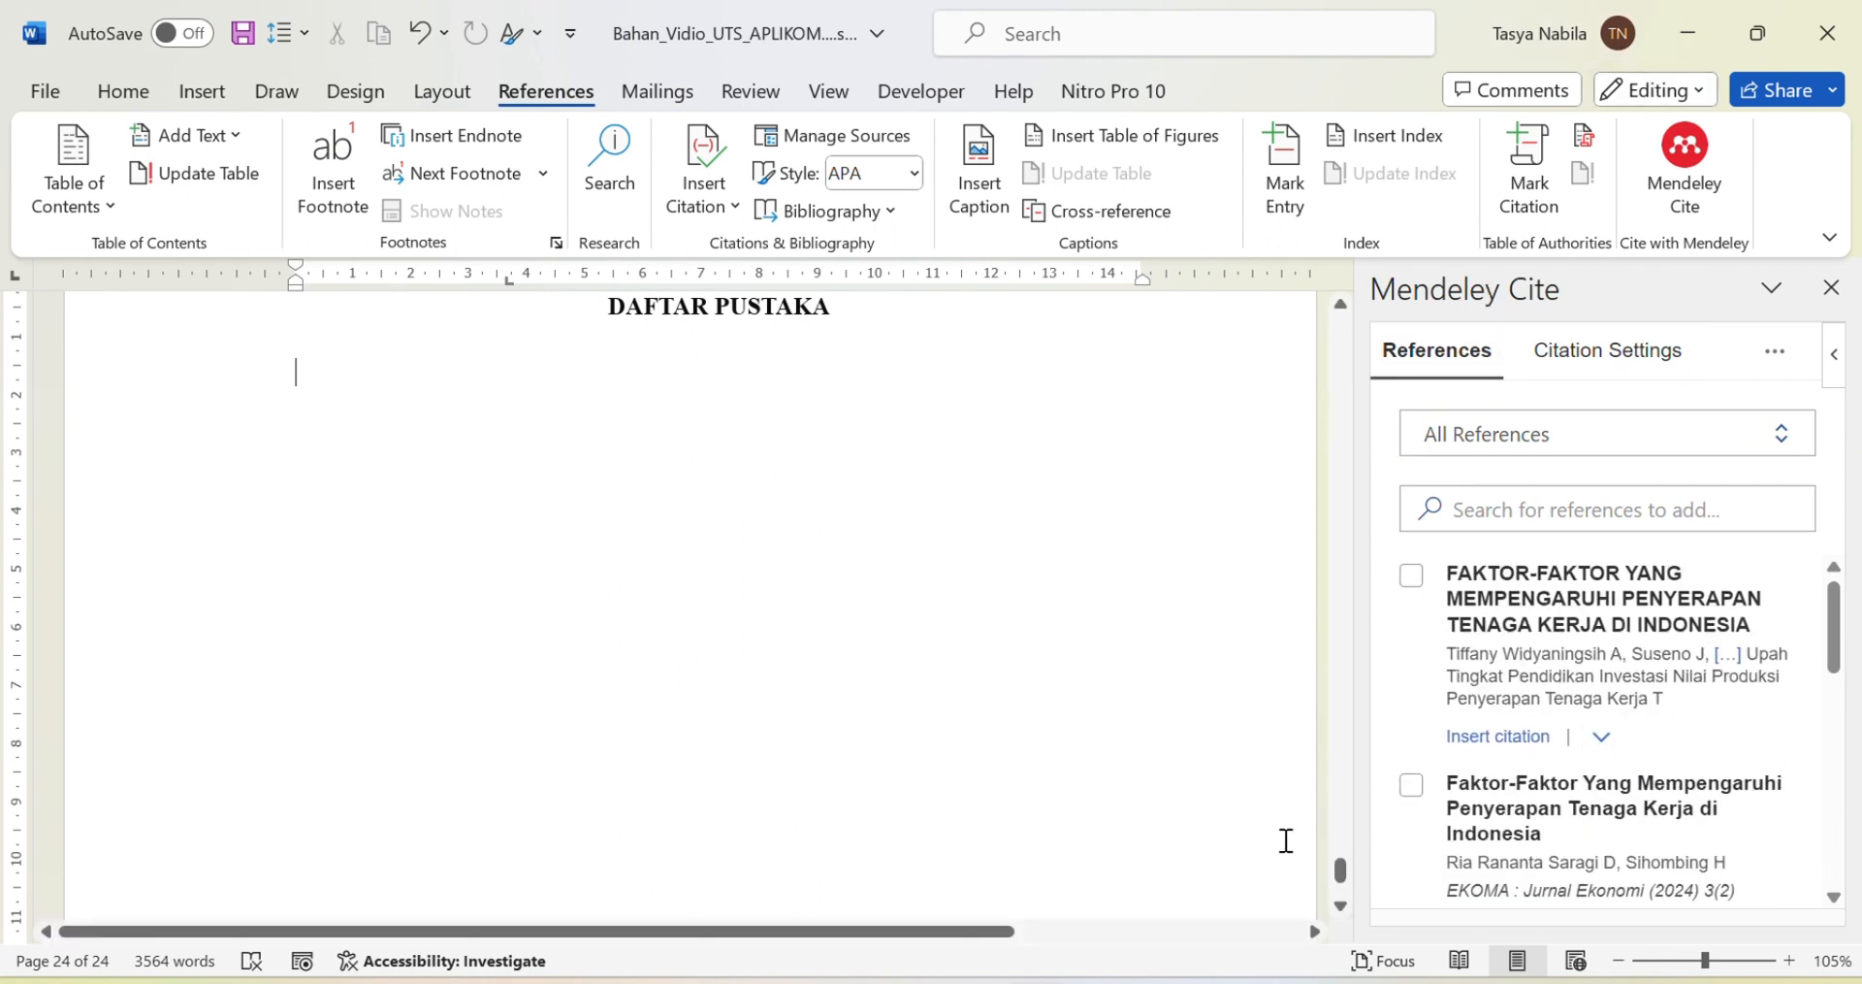
Step: Check the signed-in Microsoft account and look over the references in the Mendeley library
left_click(1549, 54)
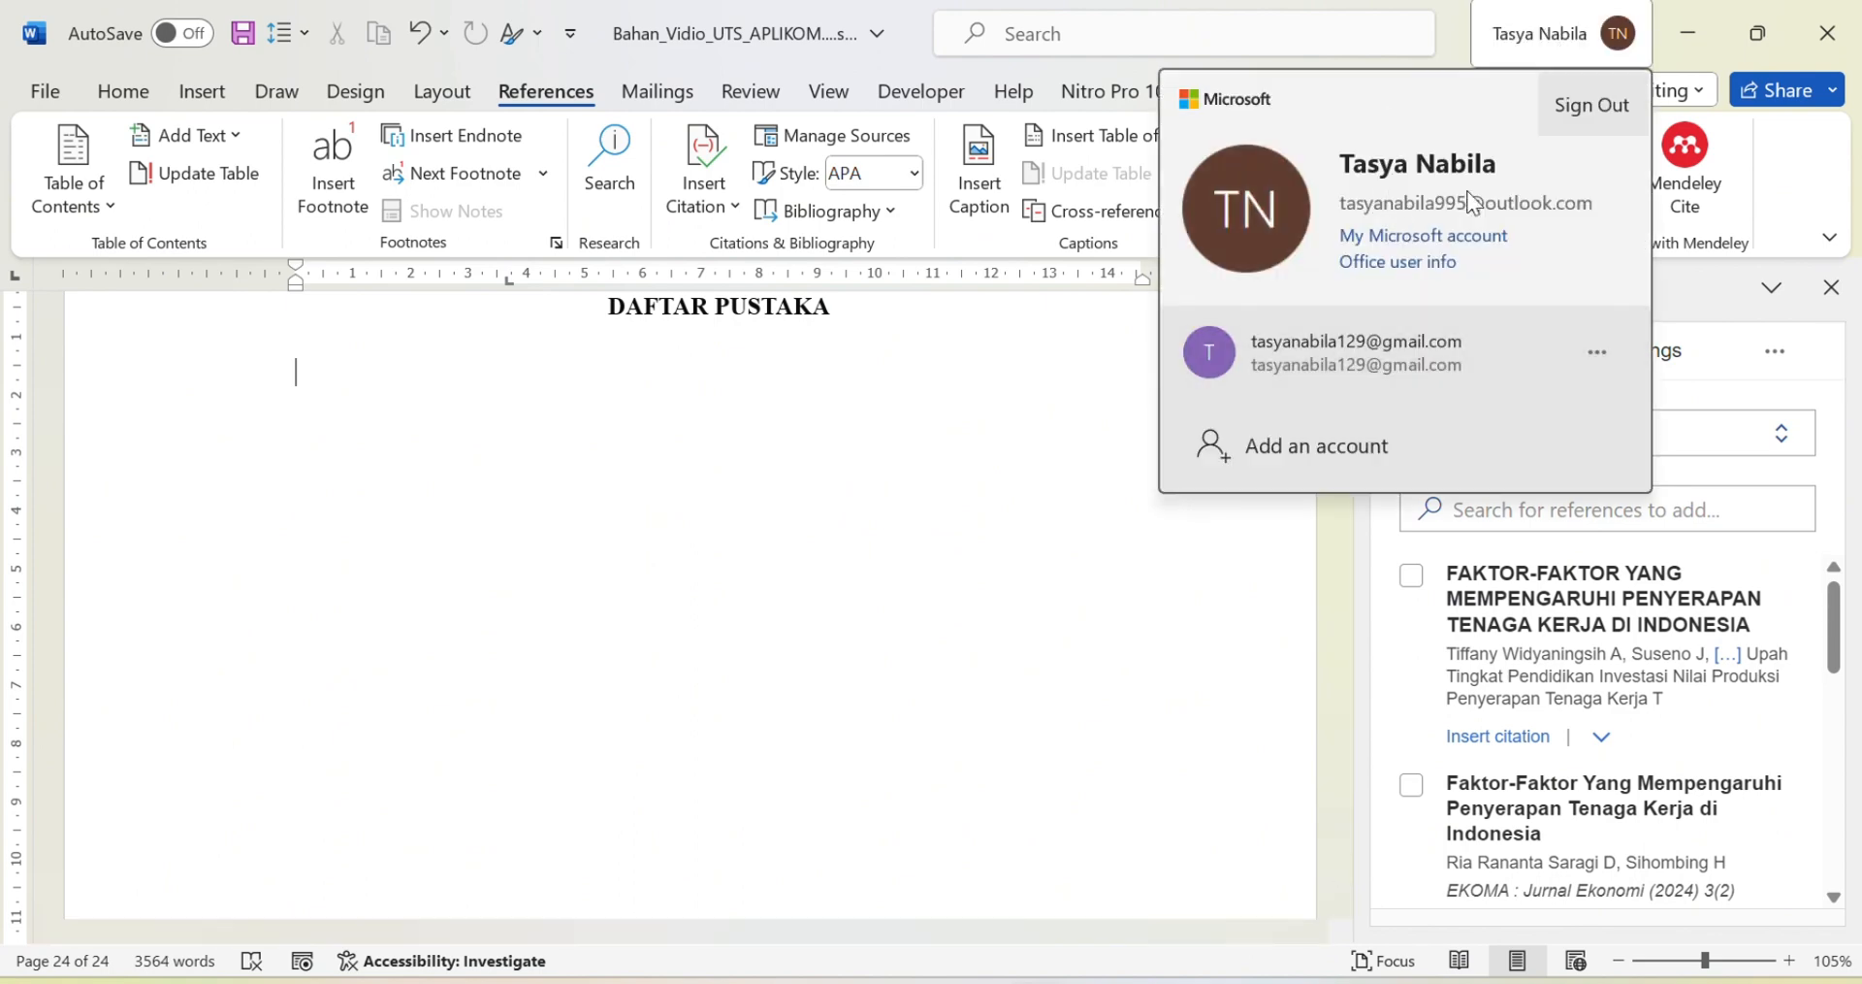
left_click(1262, 592)
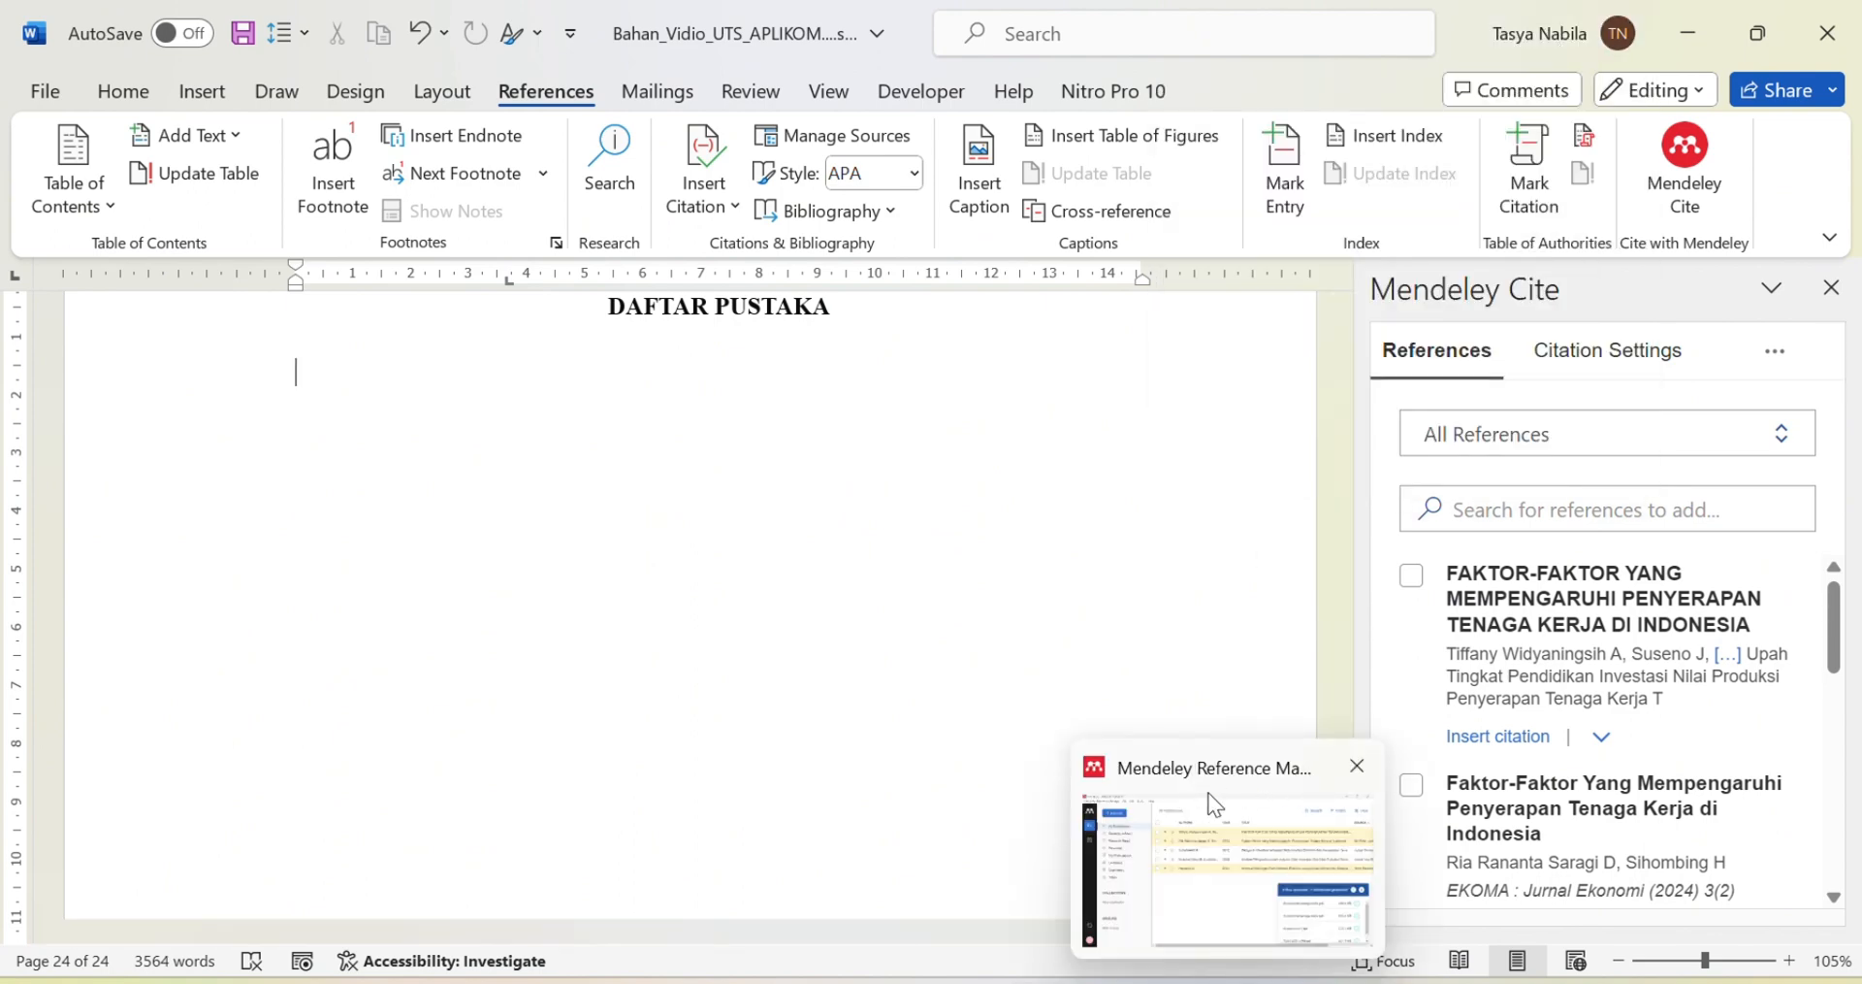
left_click(1226, 888)
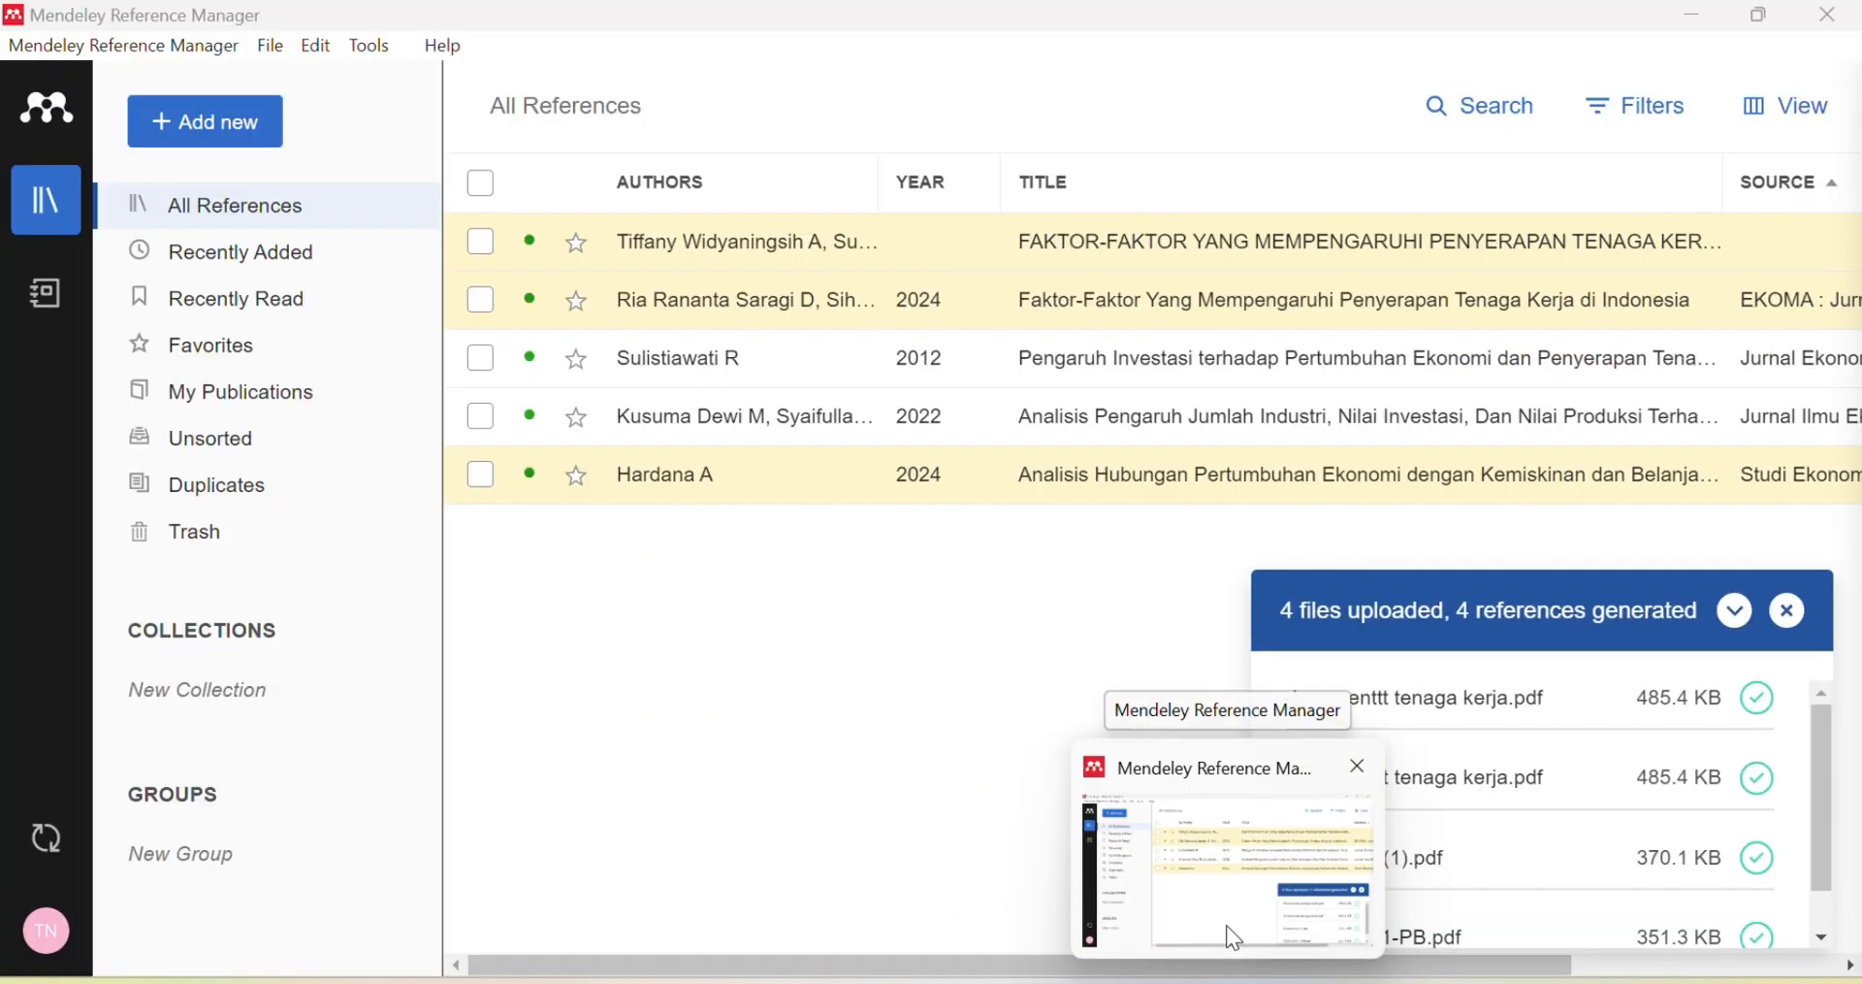
scroll(1552, 583, "down", 5)
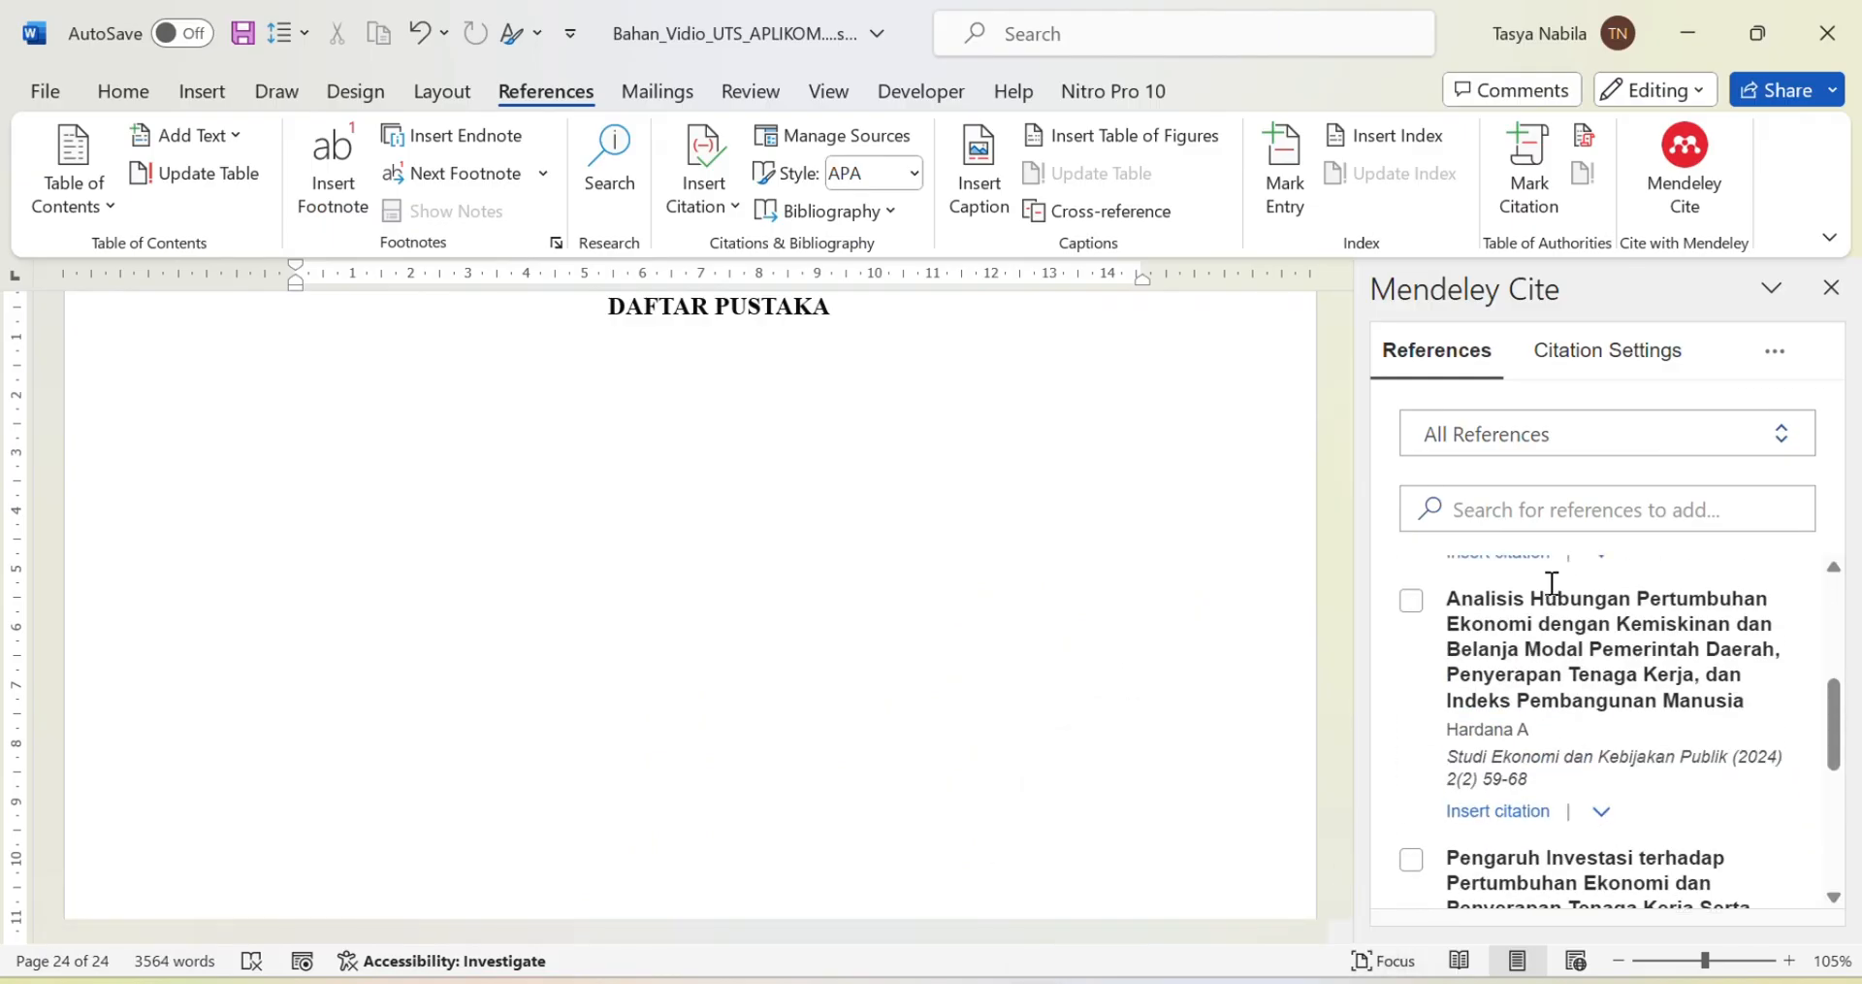
scroll(1552, 583, "up", 5)
scroll(840, 556, "up", 4)
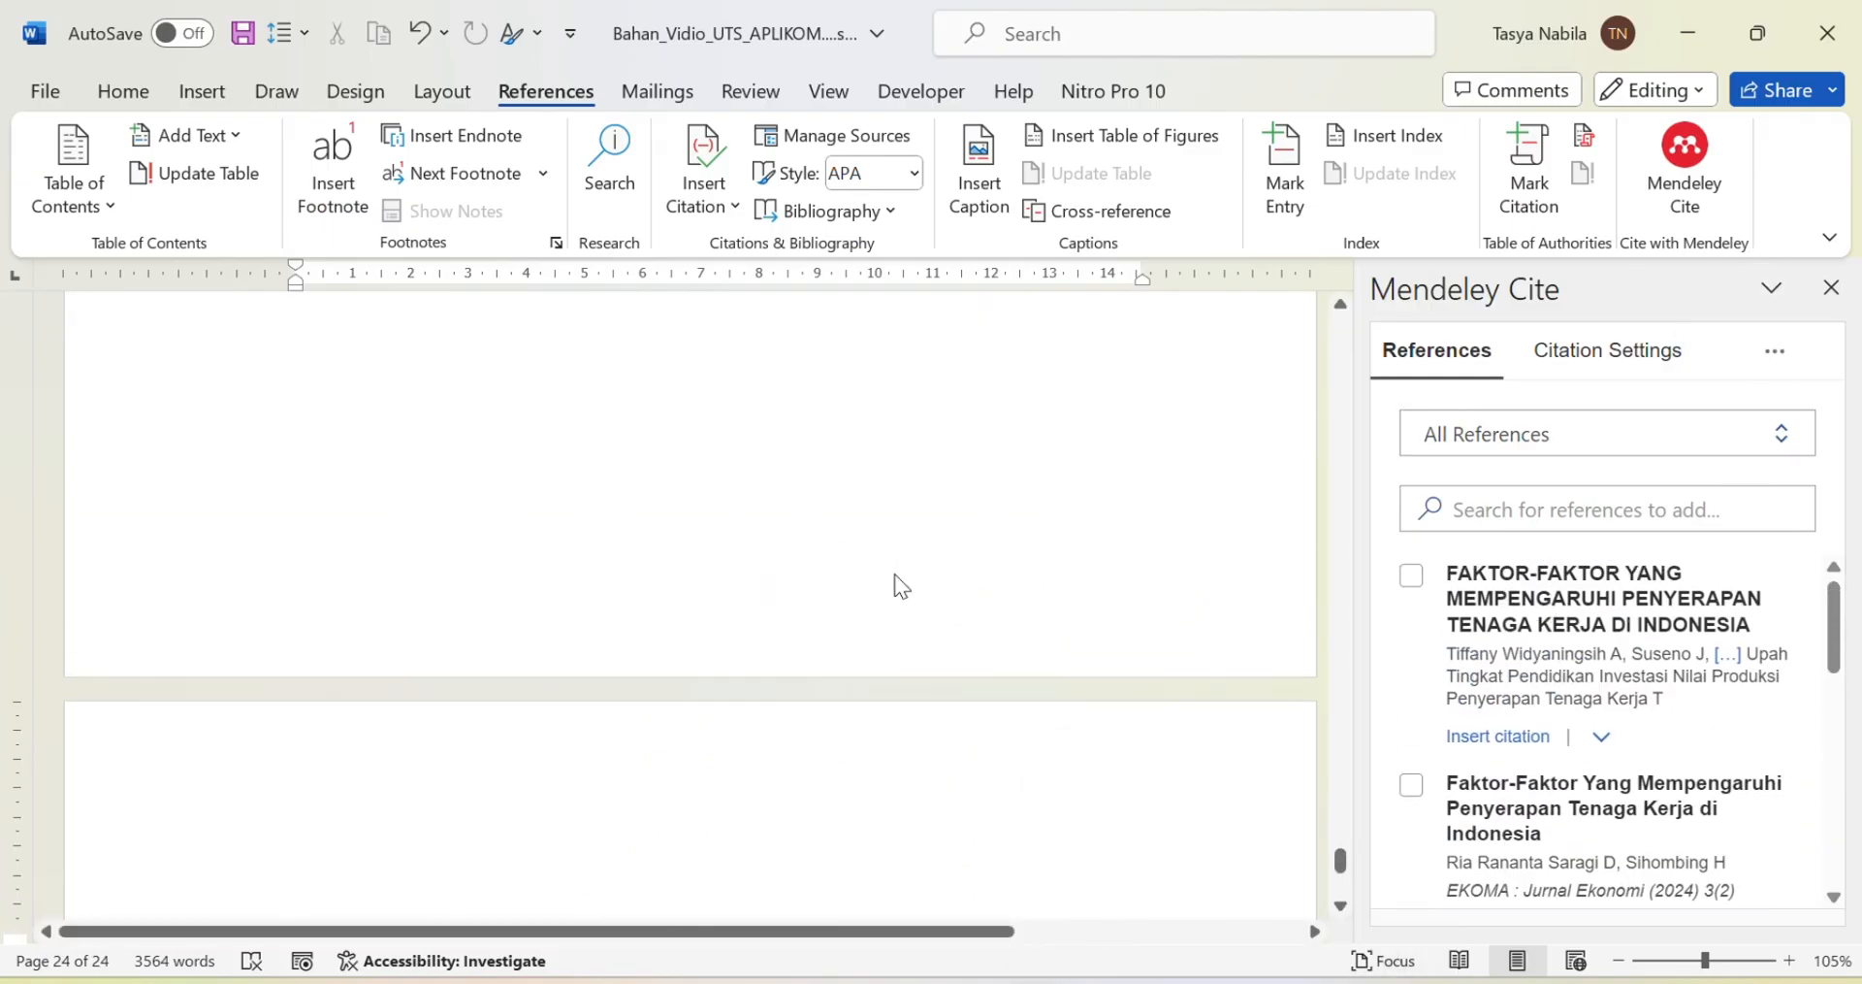
scroll(894, 574, "up", 15)
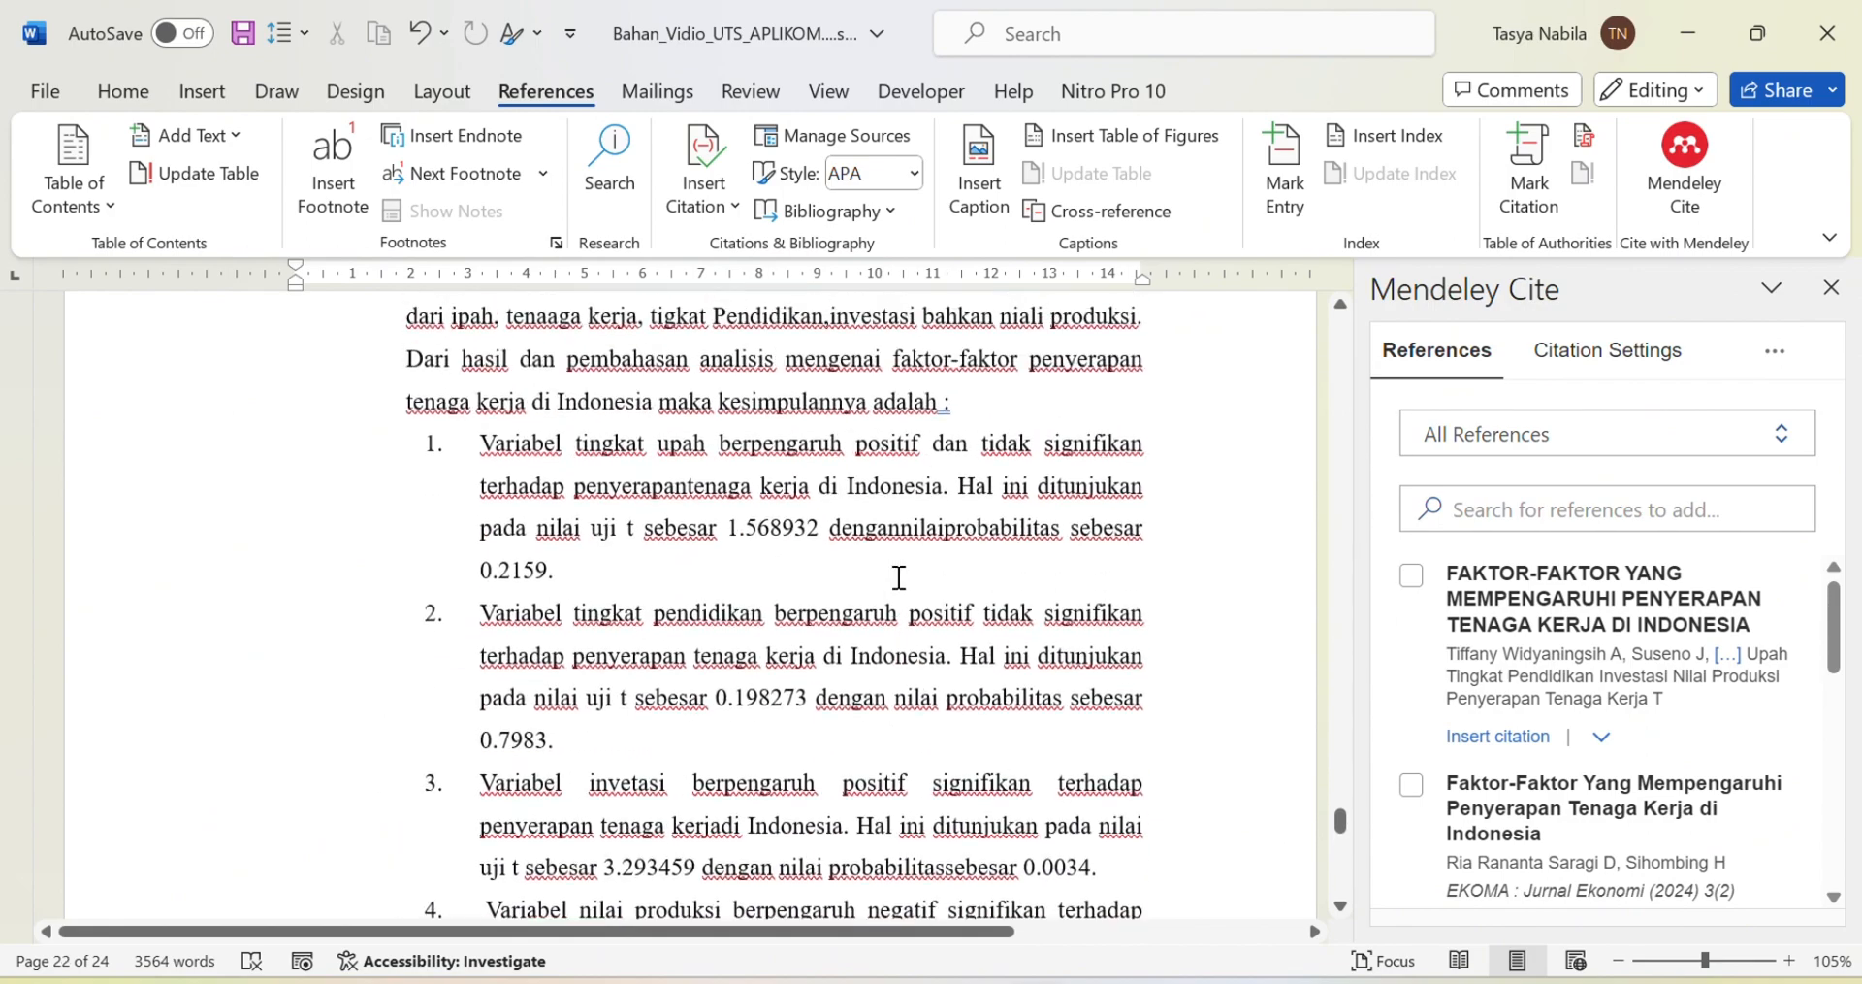
scroll(900, 577, "up", 15)
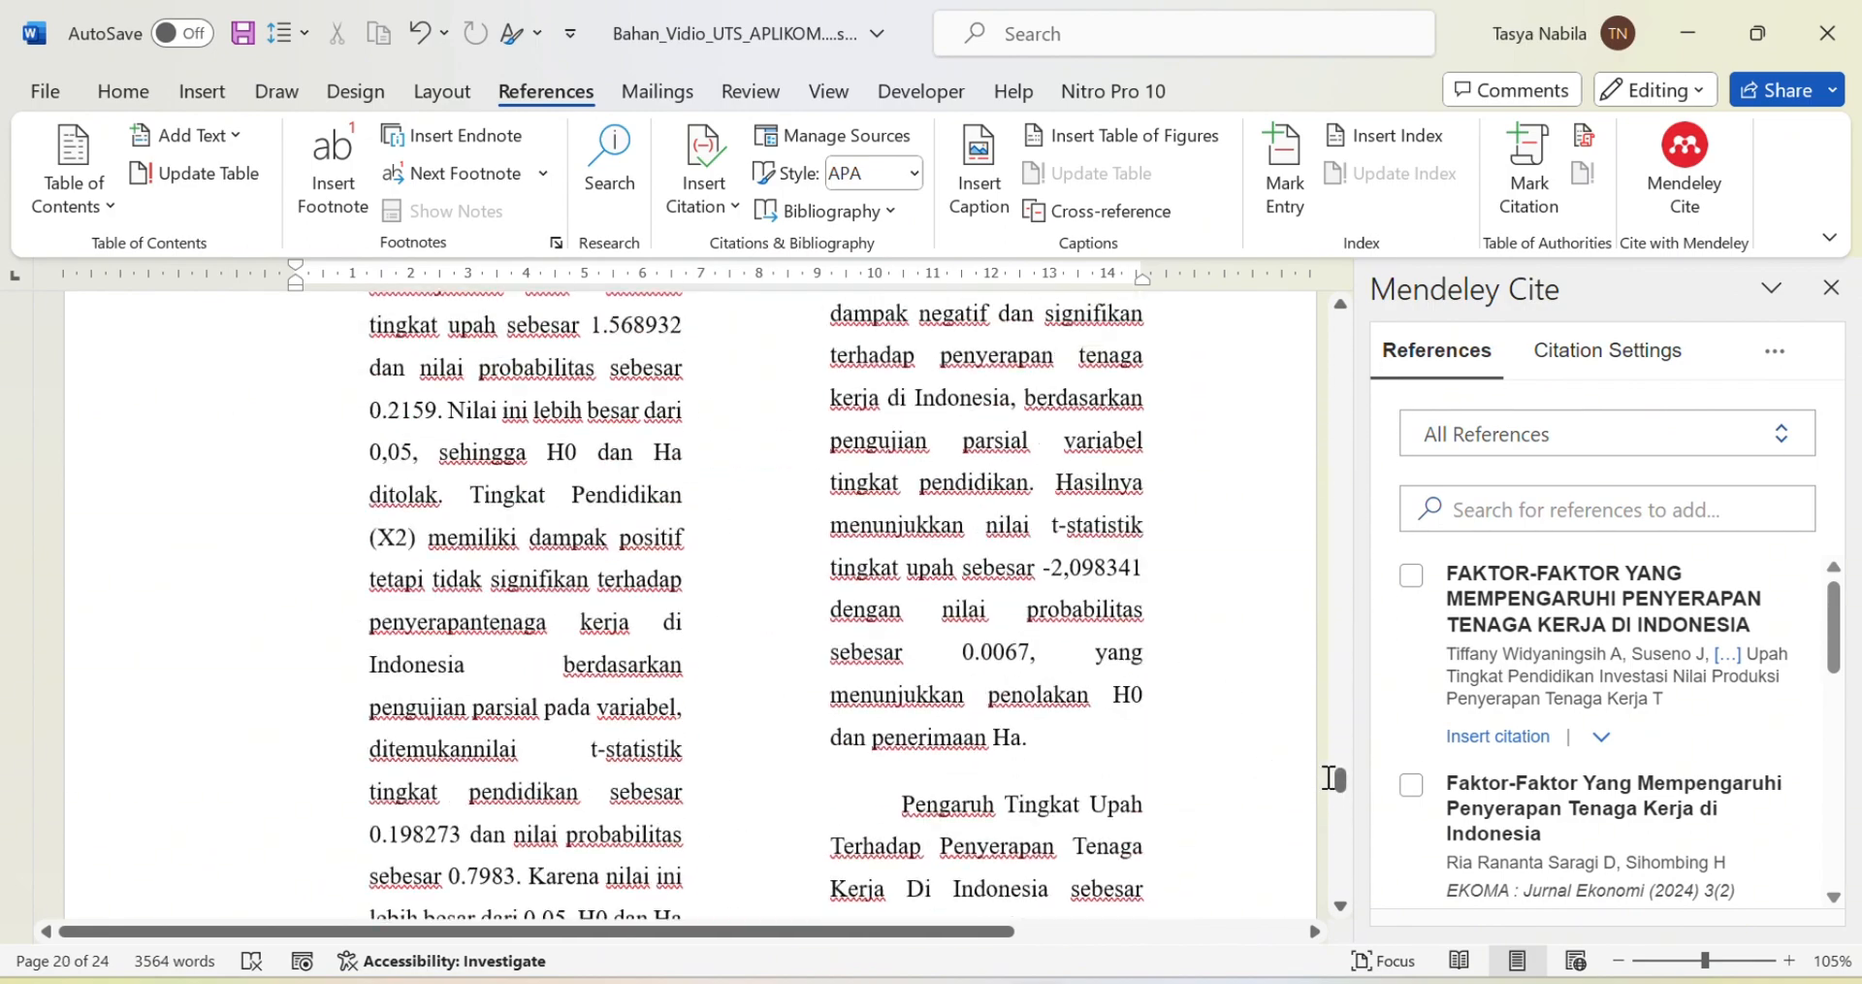
left_click_drag(1336, 778, 1338, 451)
scroll(806, 706, "down", 2)
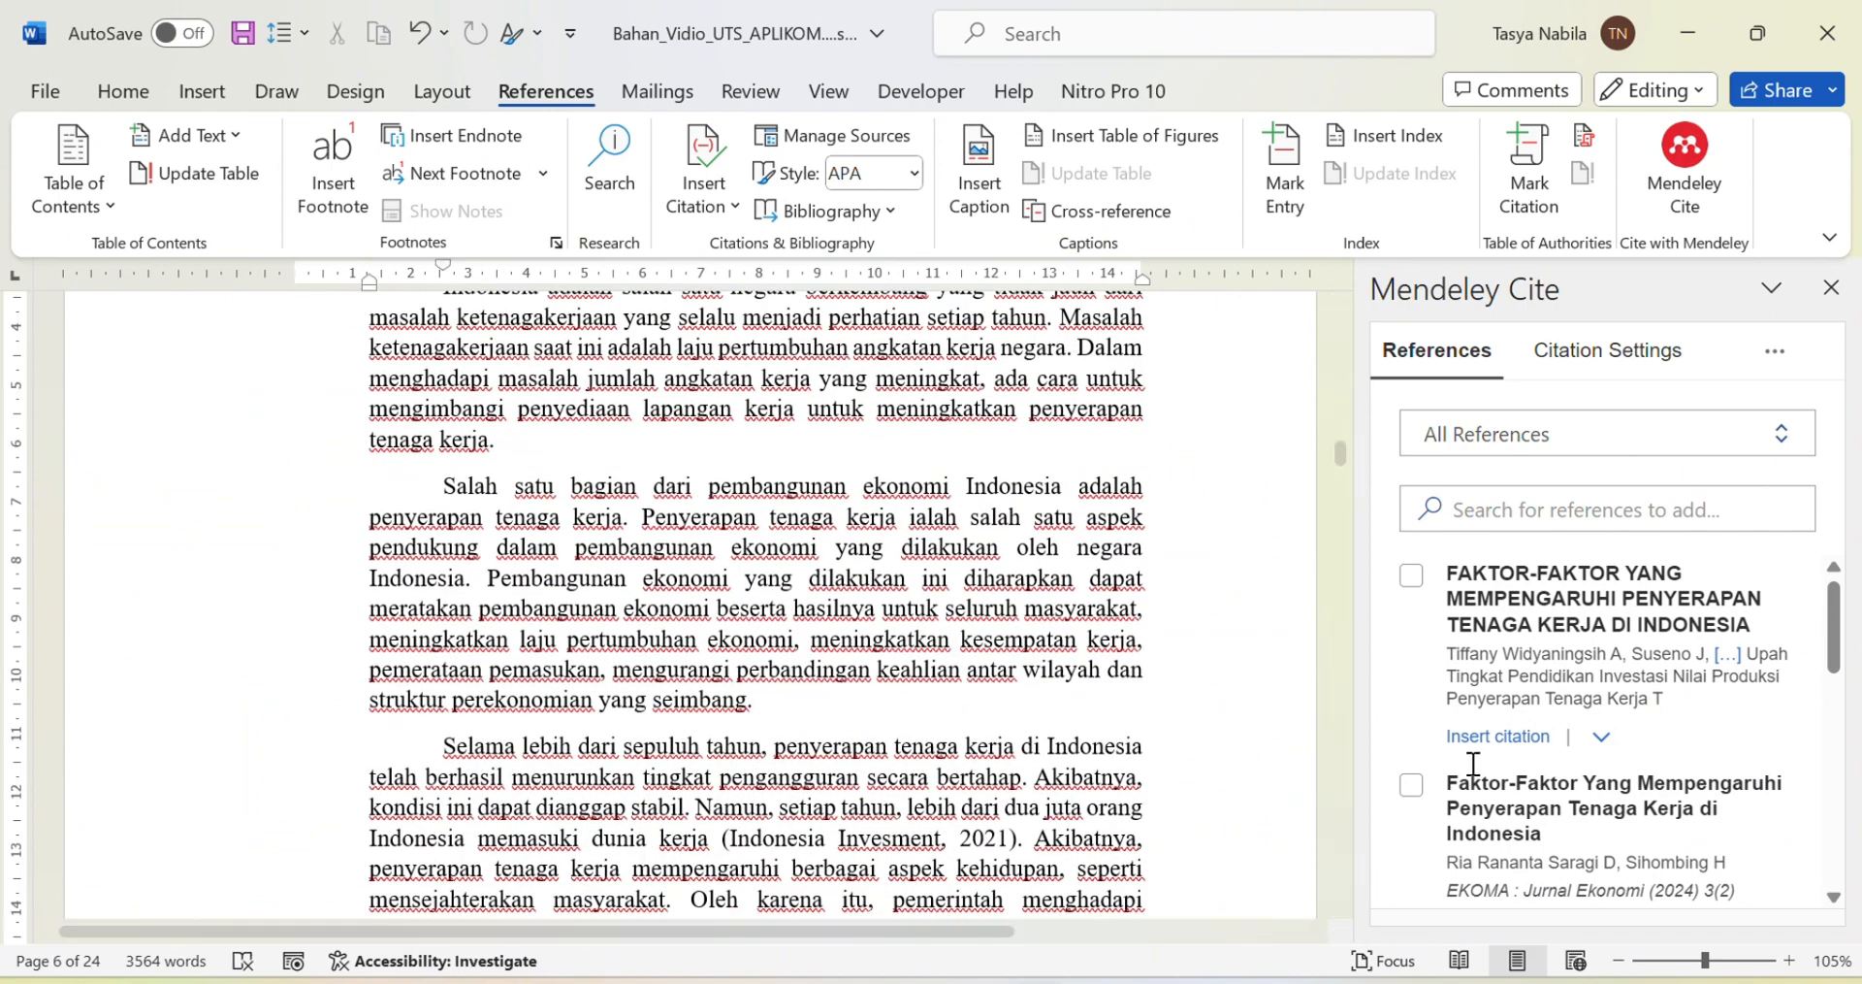
Step: Cite the FAKTOR-FAKTOR reference at the end of the current paragraph
left_click(1413, 577)
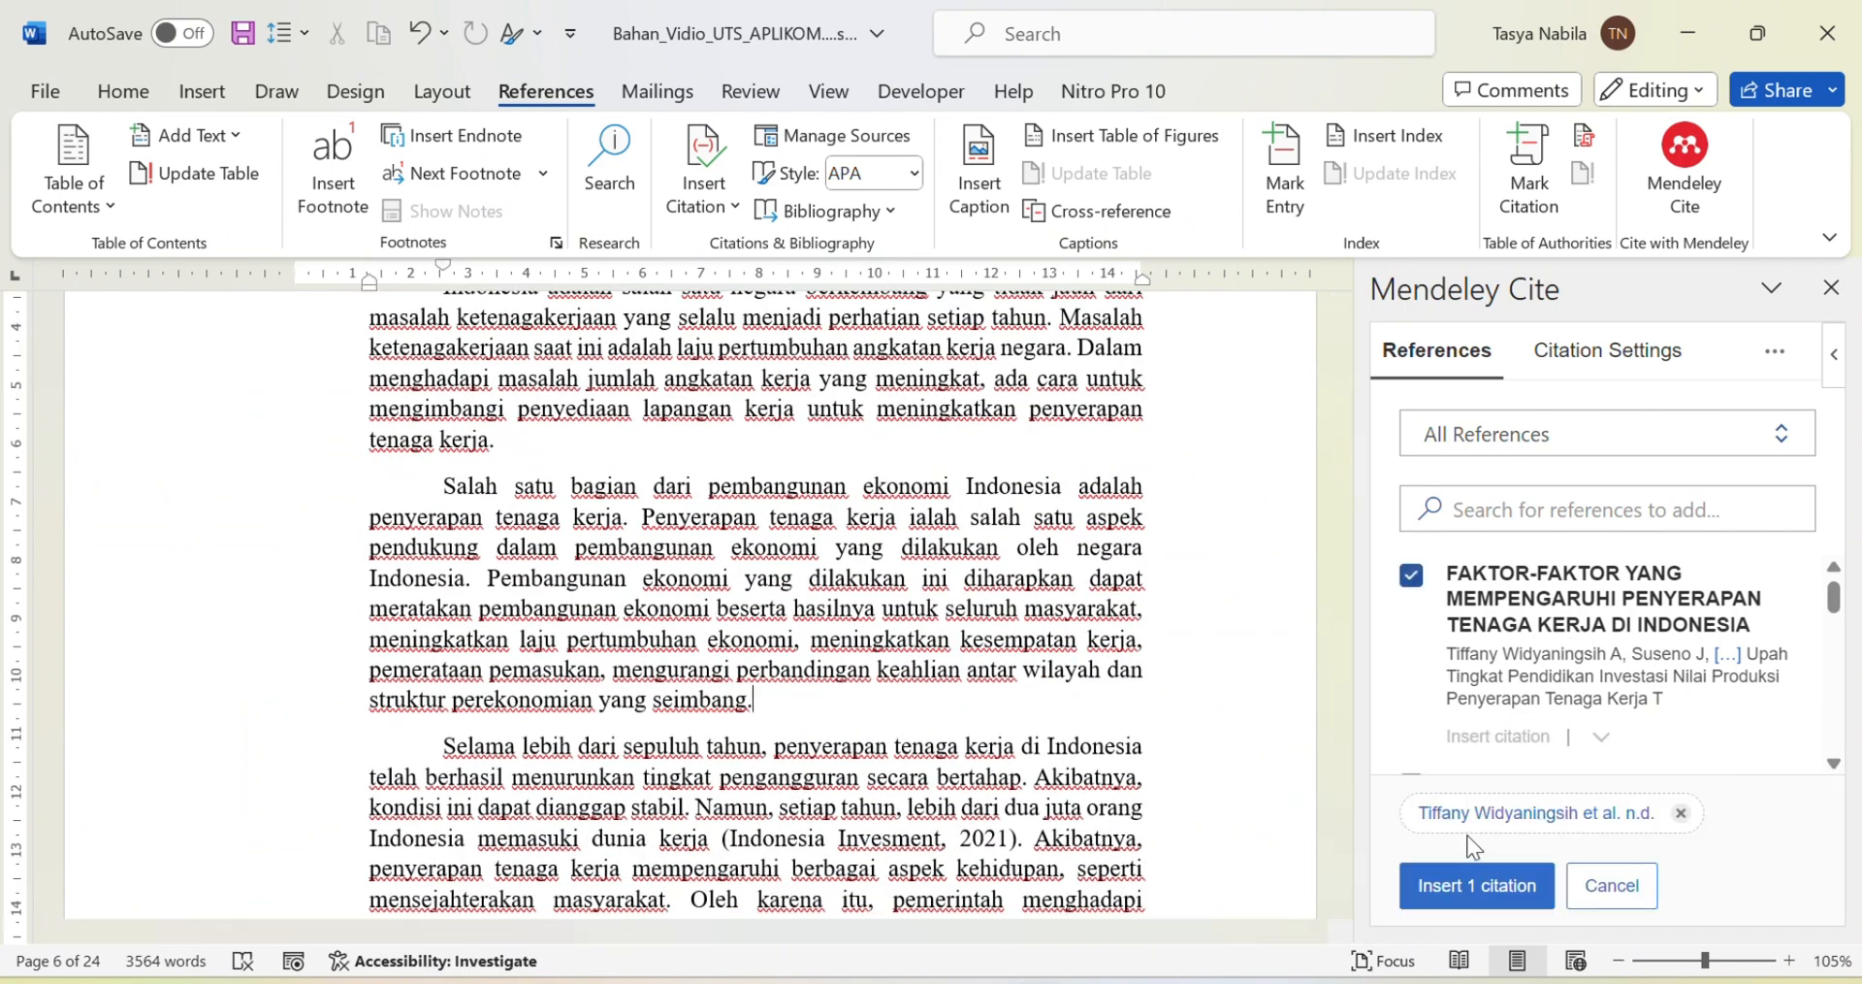
left_click(1477, 885)
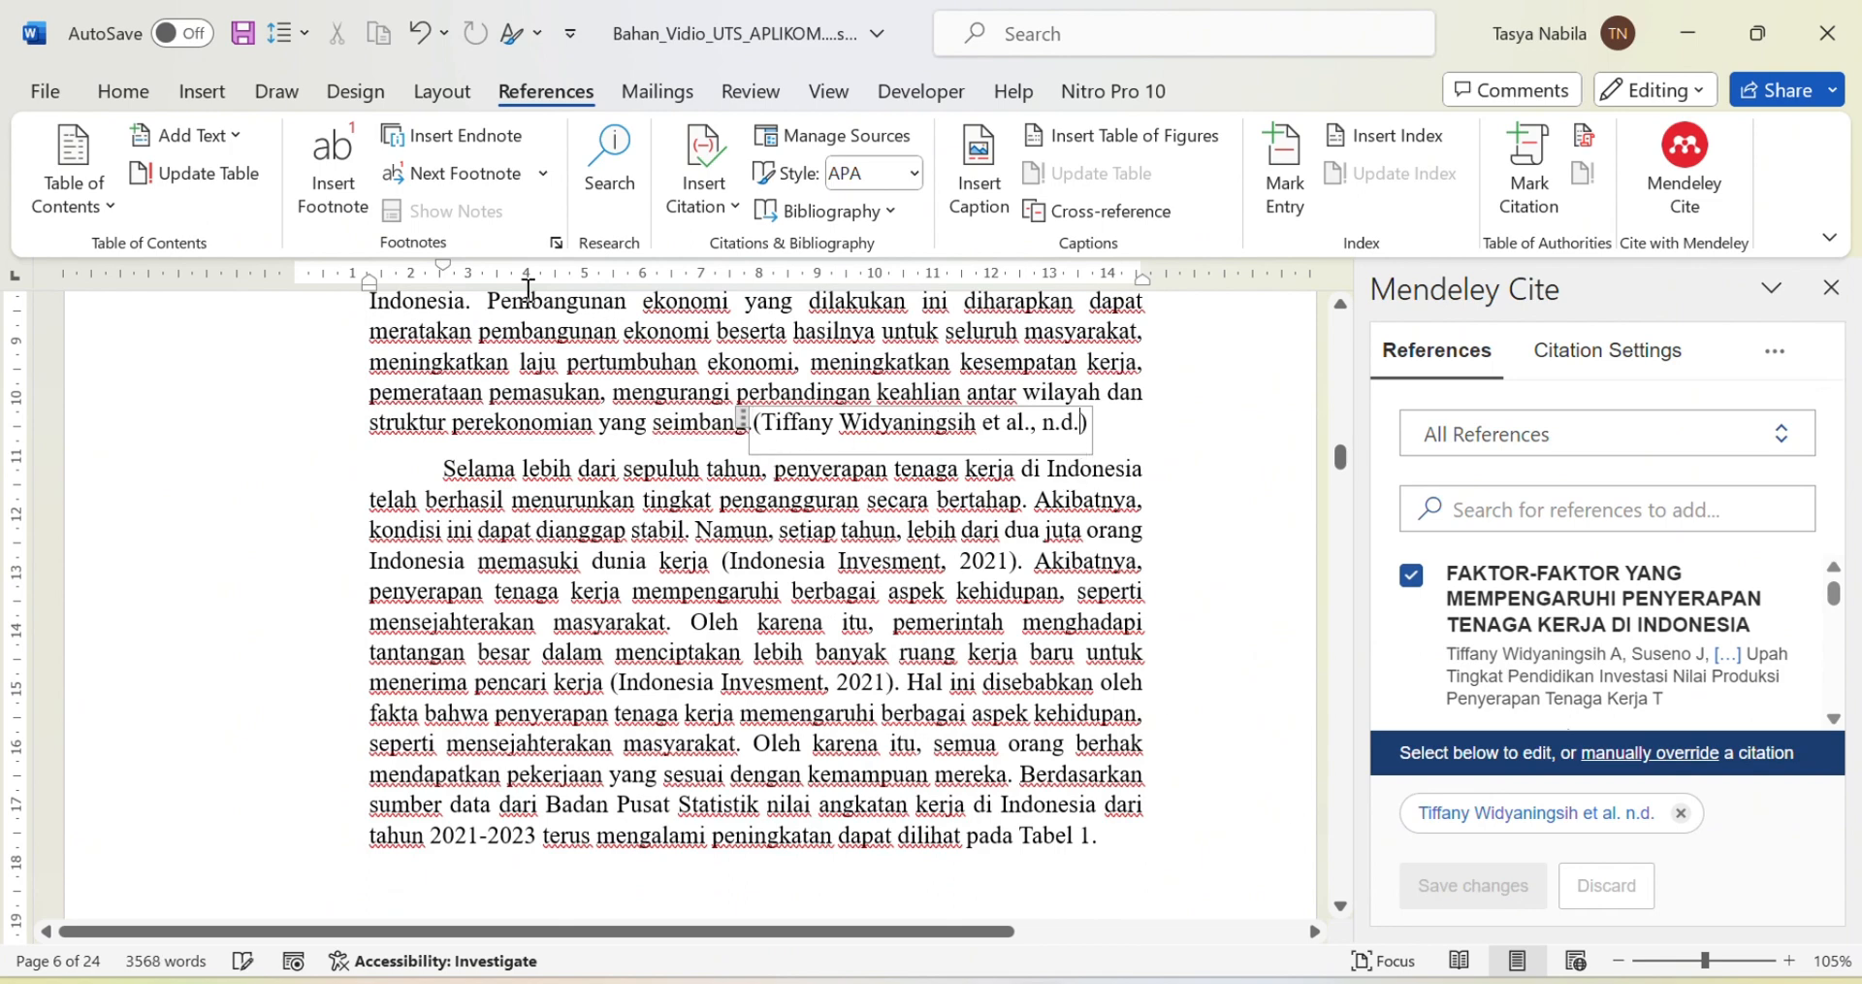
left_click(126, 91)
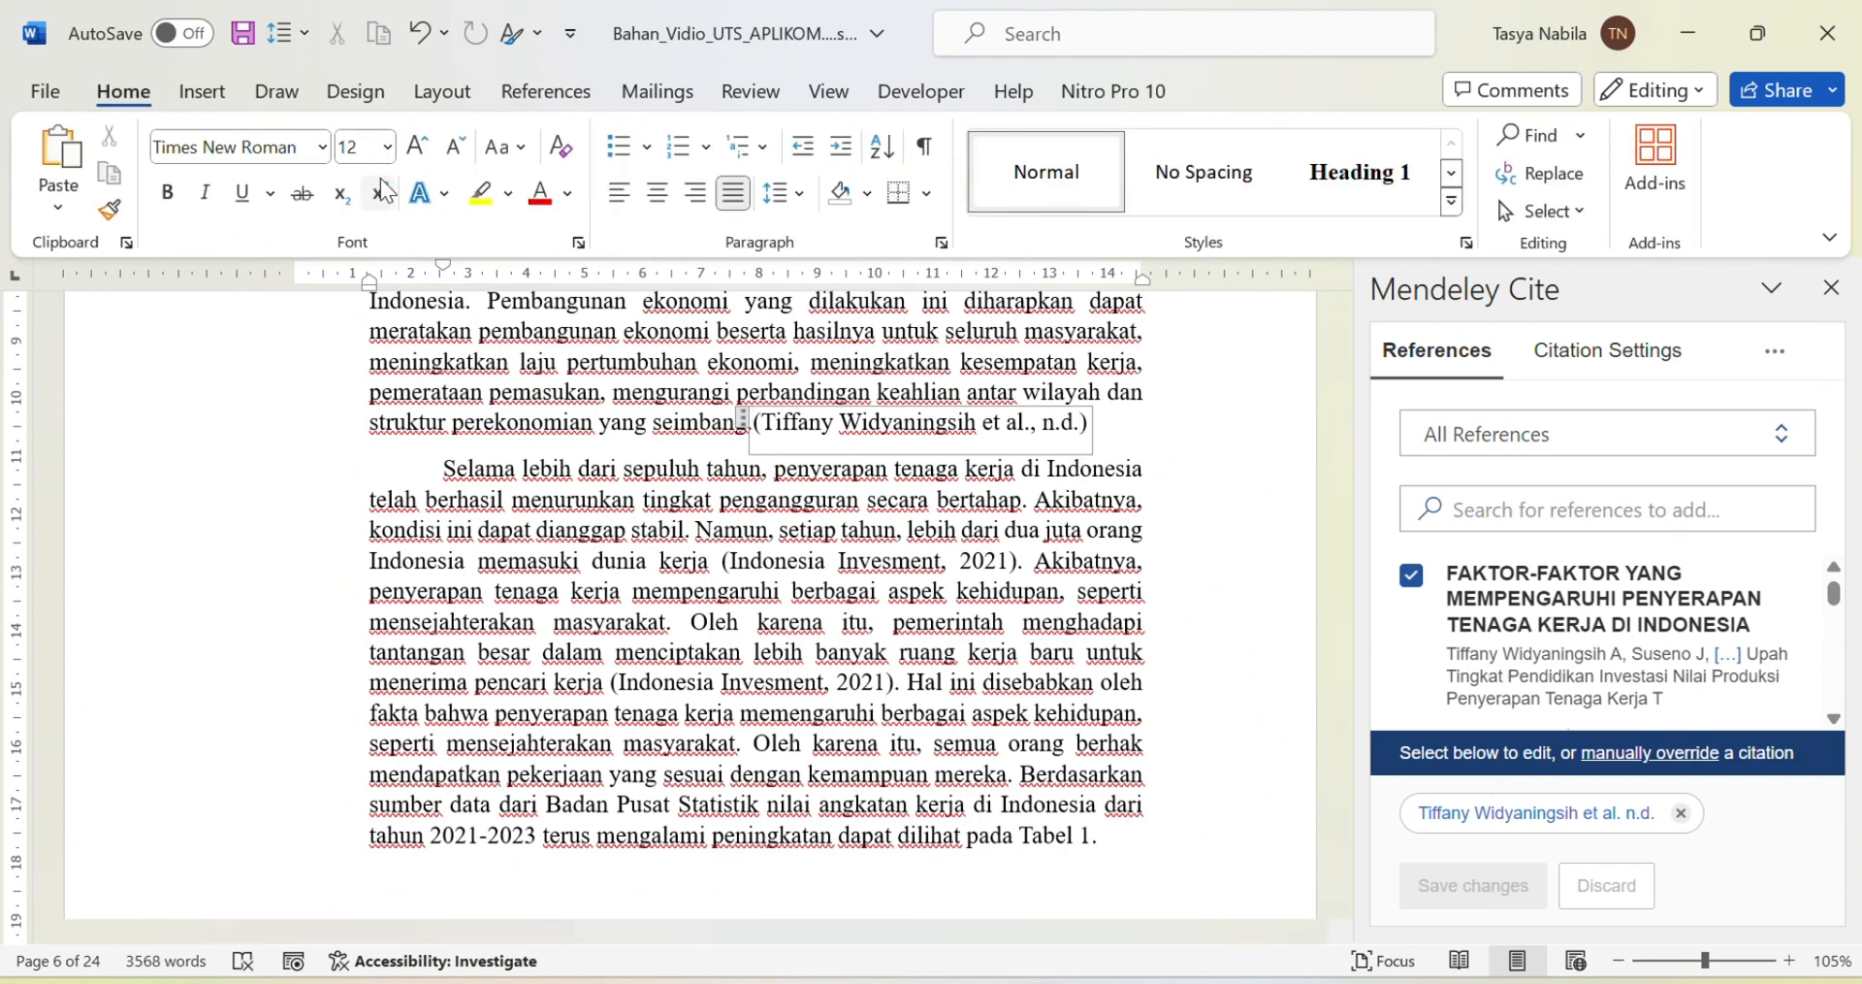
left_click(1181, 438)
scroll(1155, 544, "down", 20)
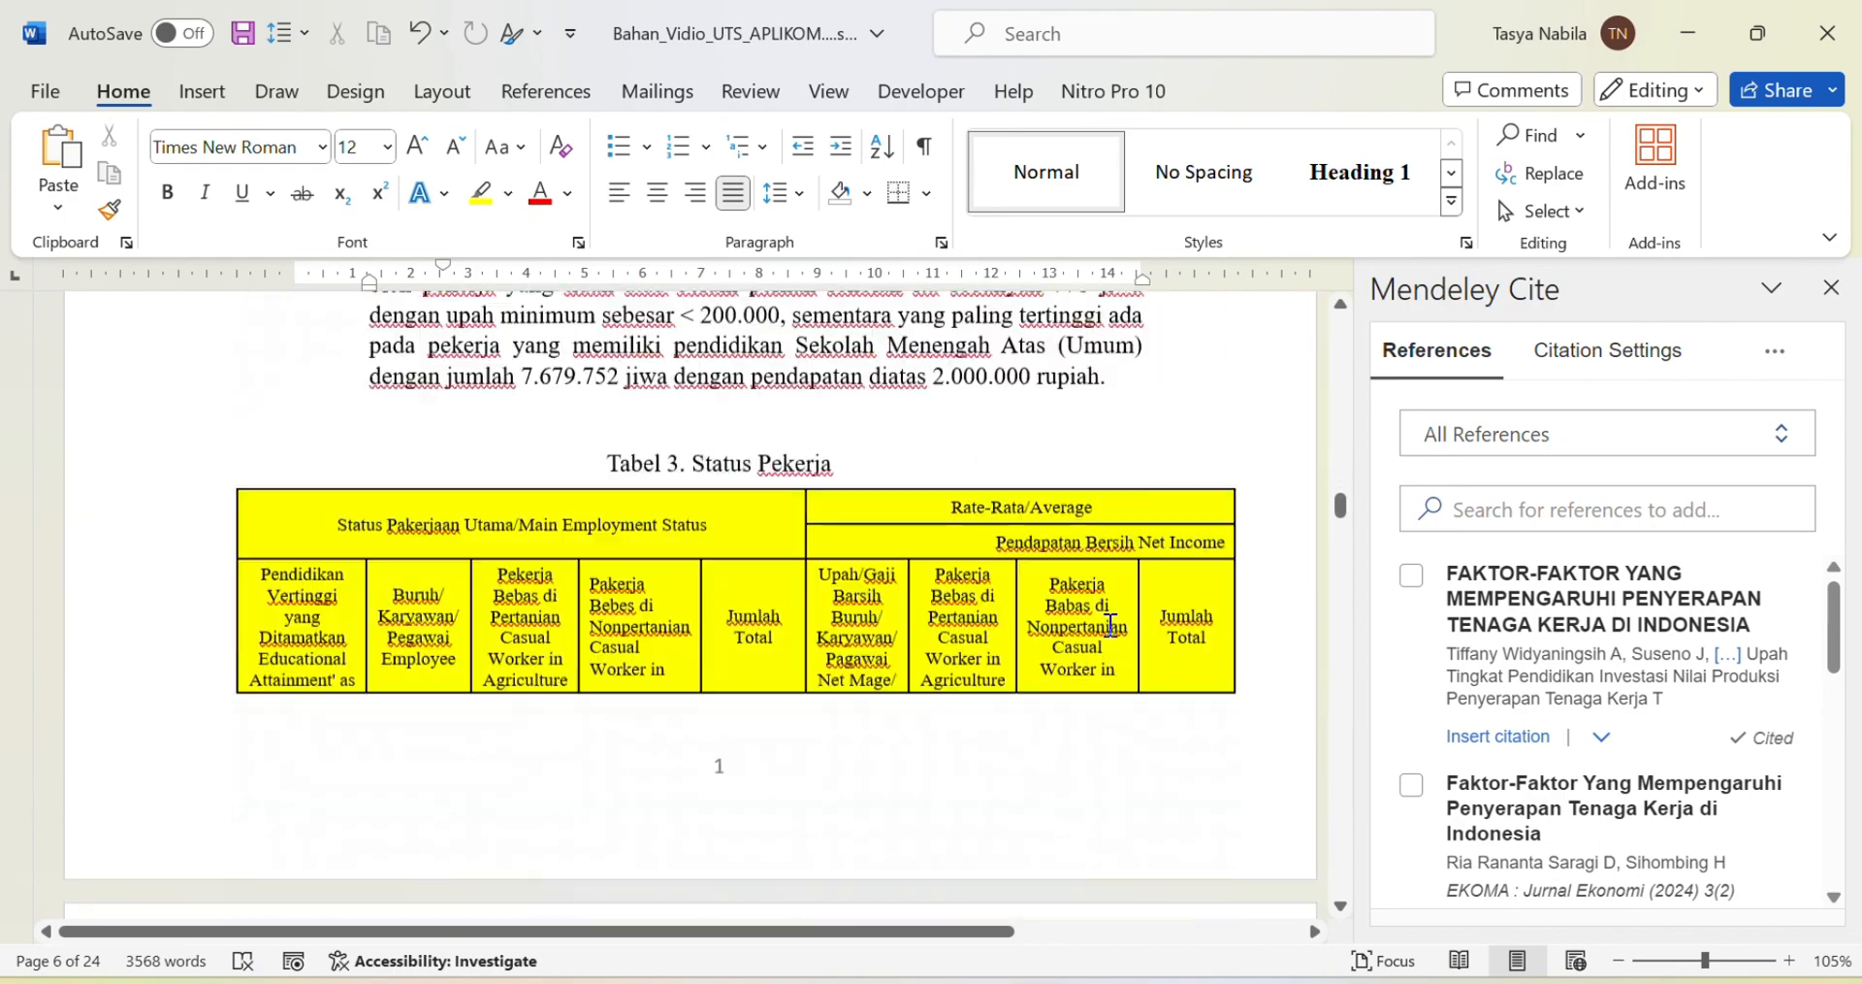
scroll(1111, 623, "down", 20)
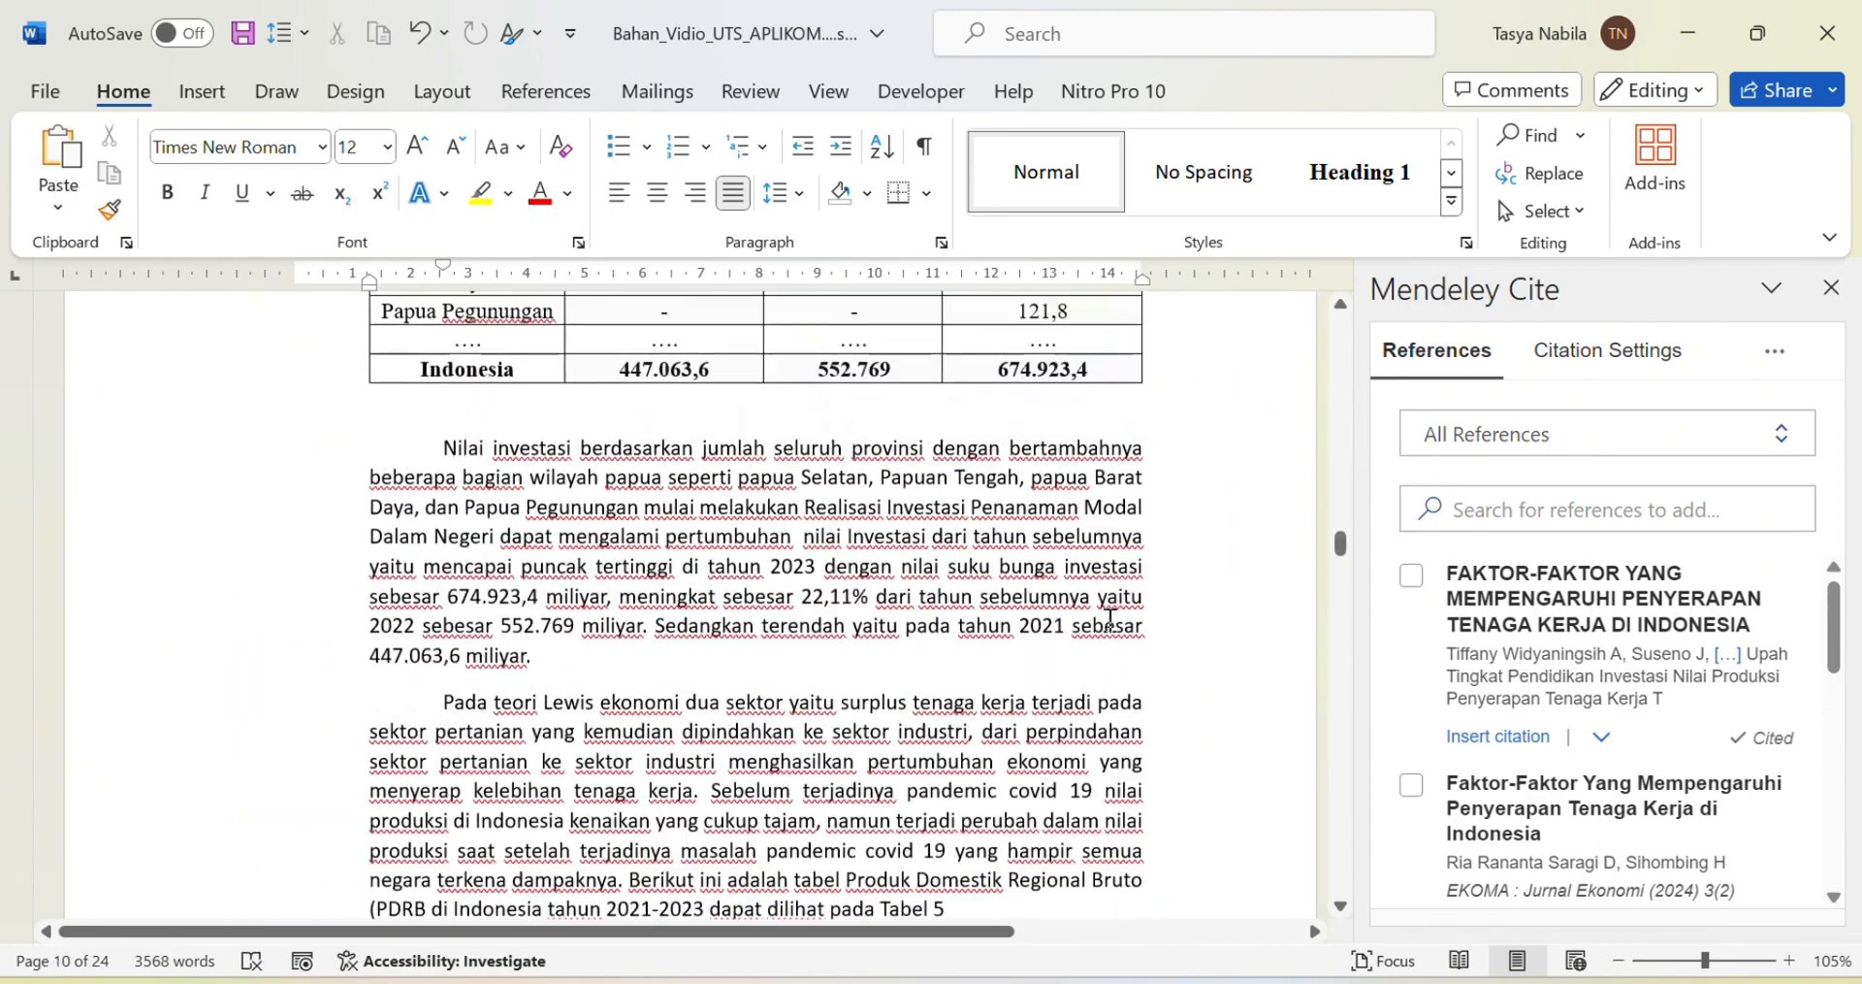
Step: Cite the Pengaruh Investasi reference after 'miliyar.' in the investment paragraph
left_click(586, 653)
scroll(1609, 673, "down", 5)
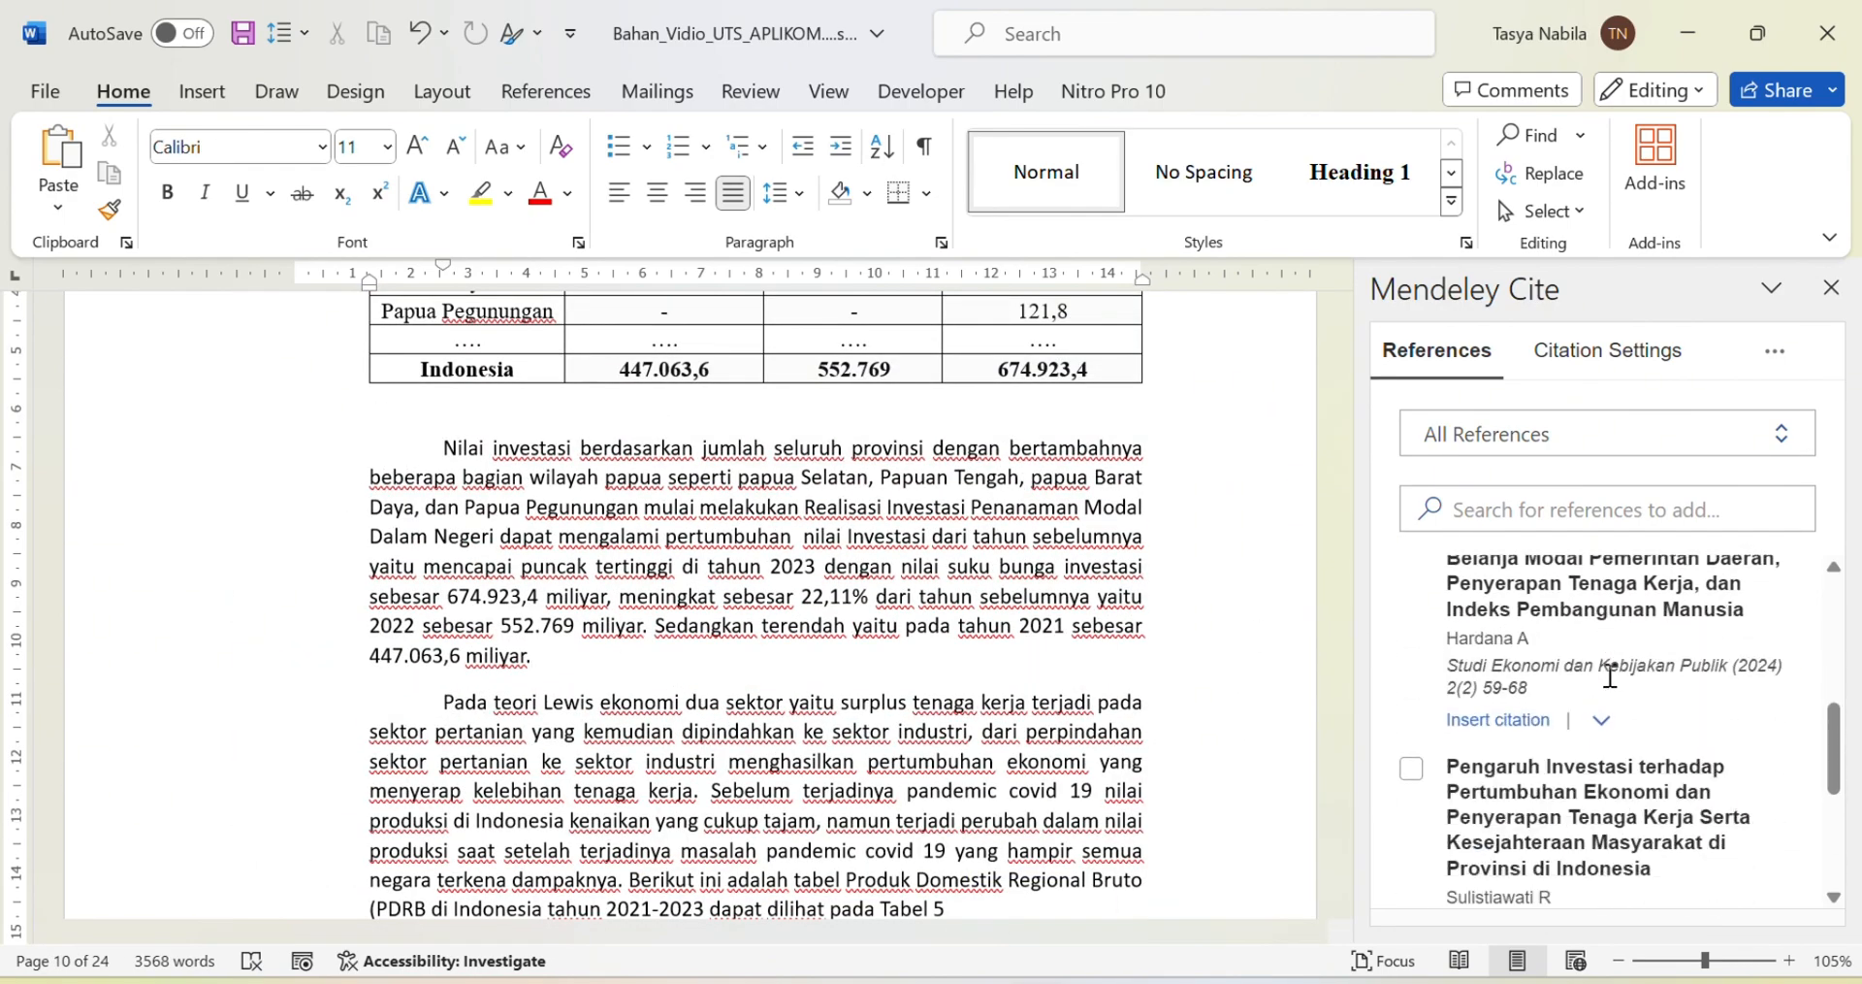
scroll(1610, 676, "down", 2)
left_click(1411, 646)
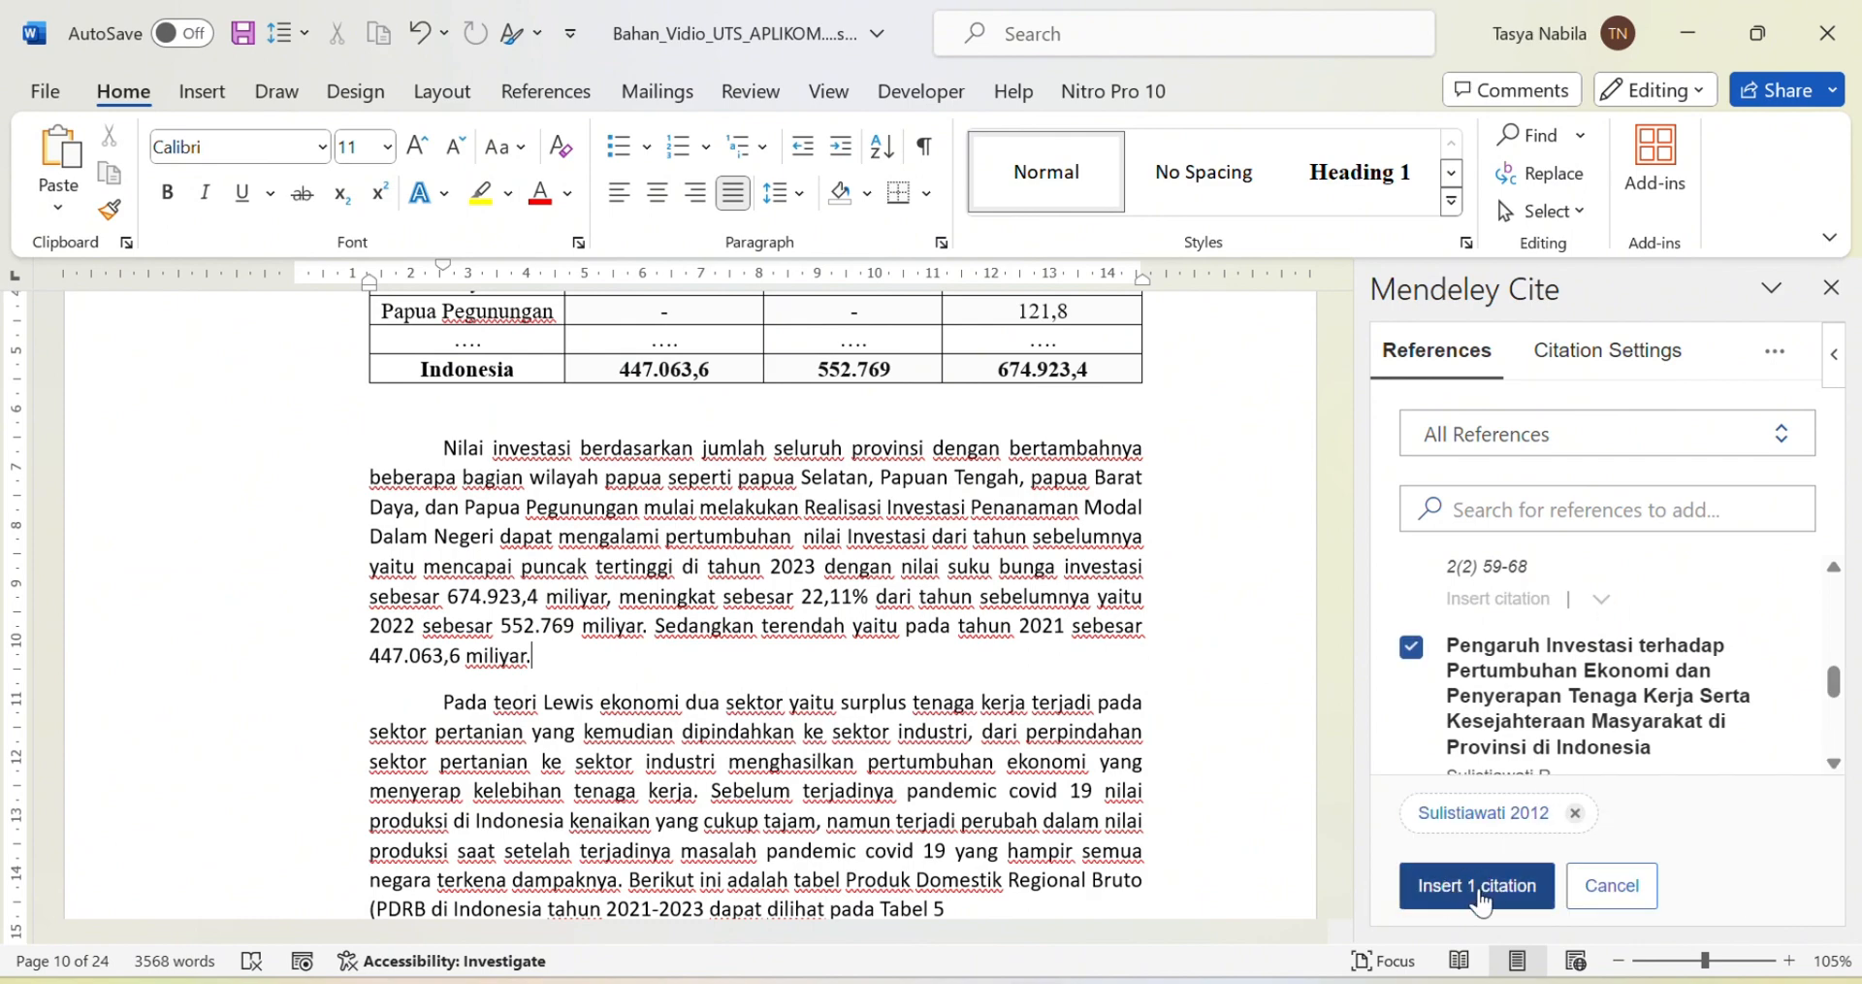
left_click(1476, 886)
scroll(914, 598, "down", 20)
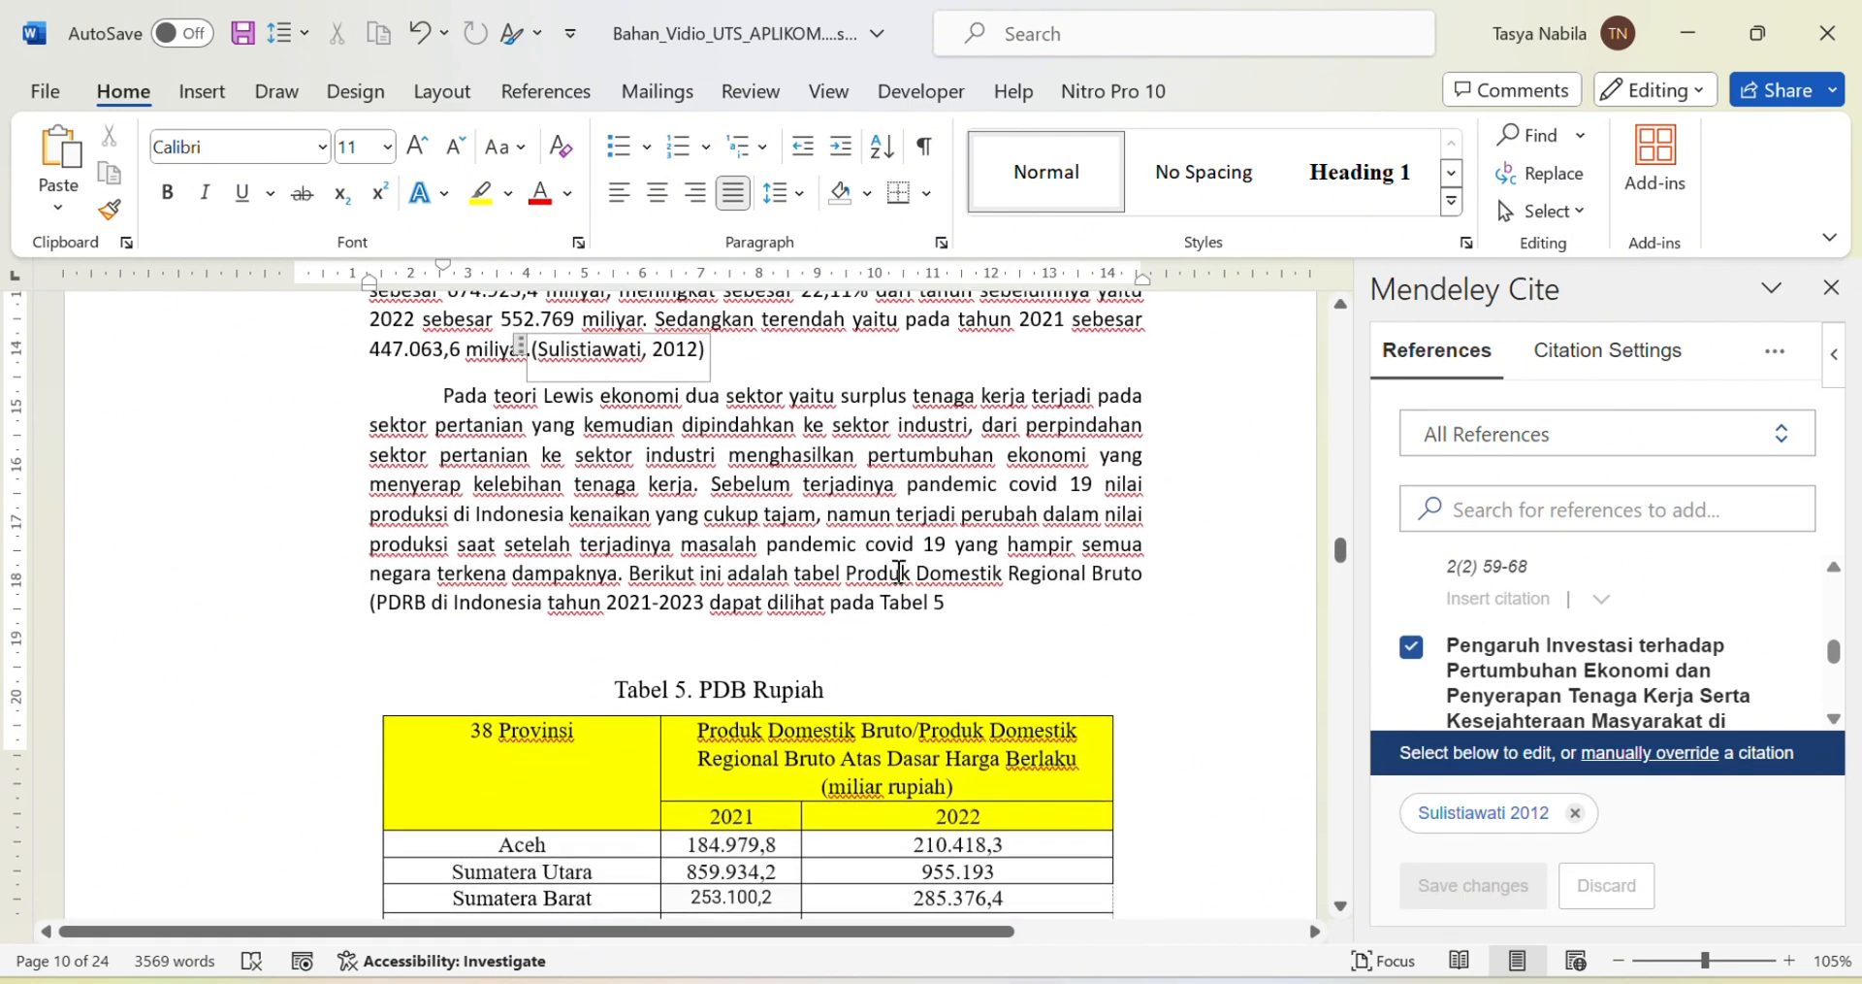
scroll(914, 598, "down", 20)
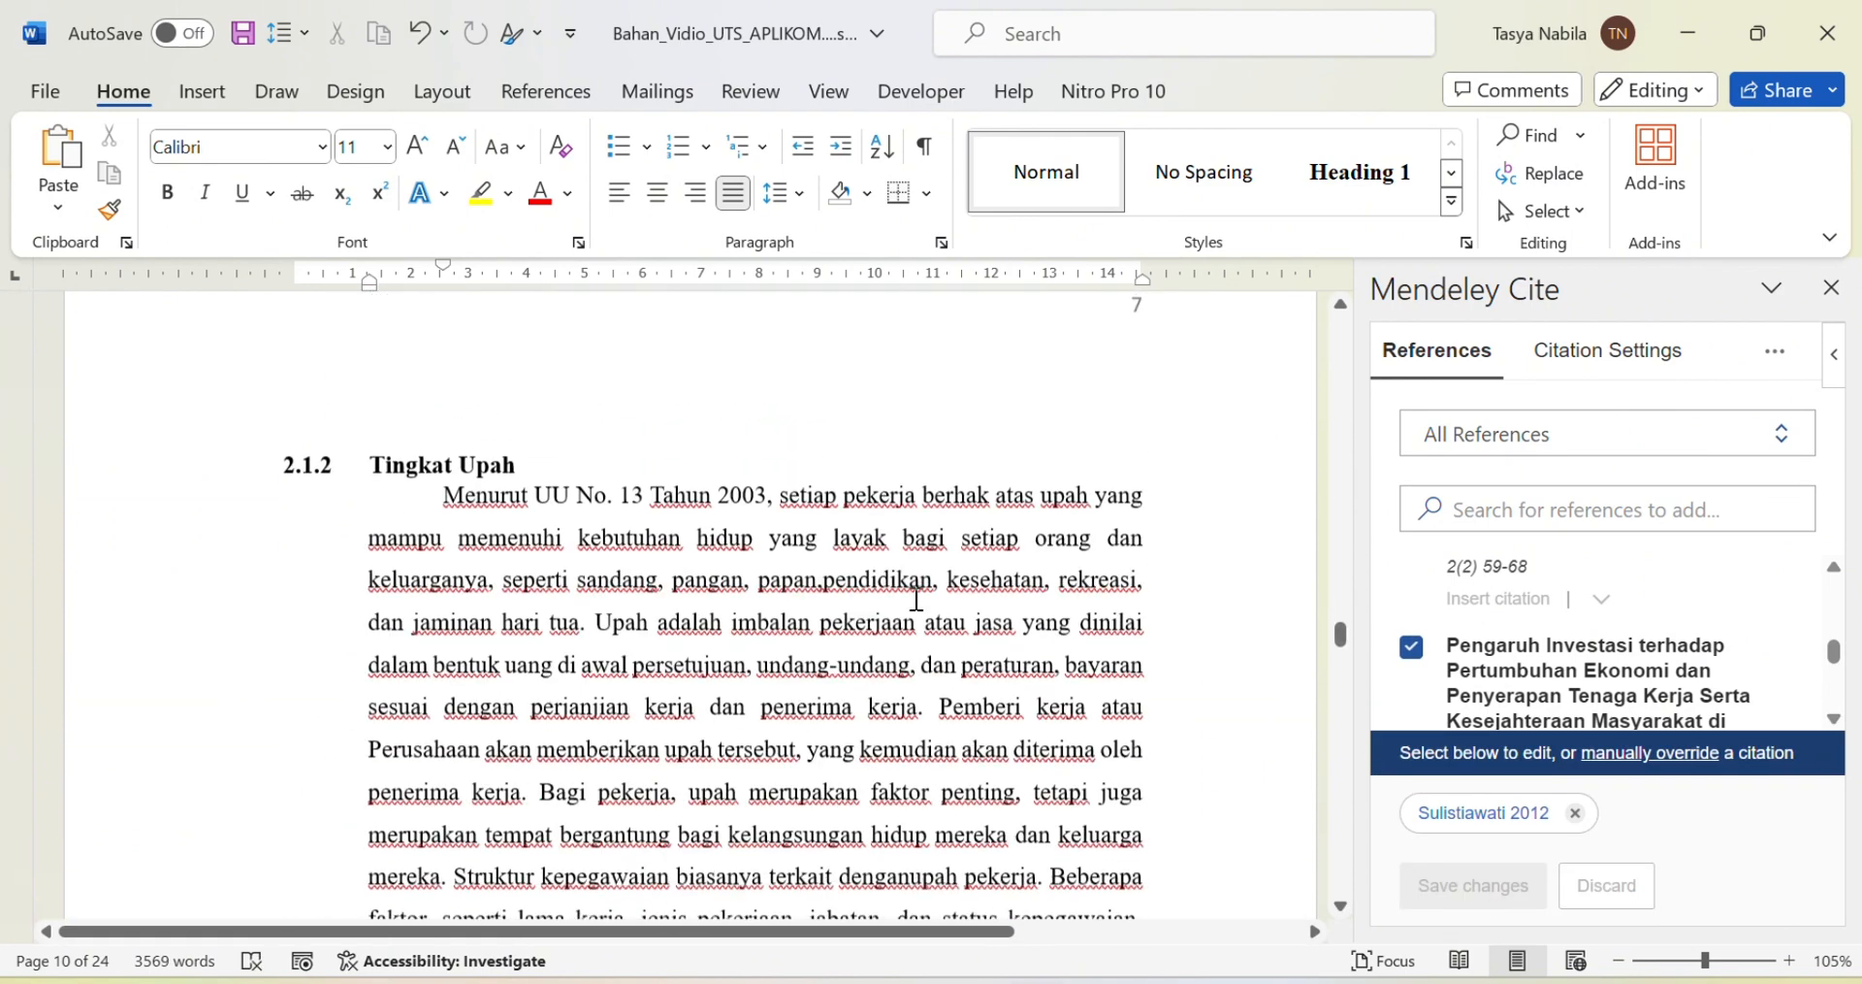
scroll(915, 597, "up", 3)
scroll(915, 594, "down", 1)
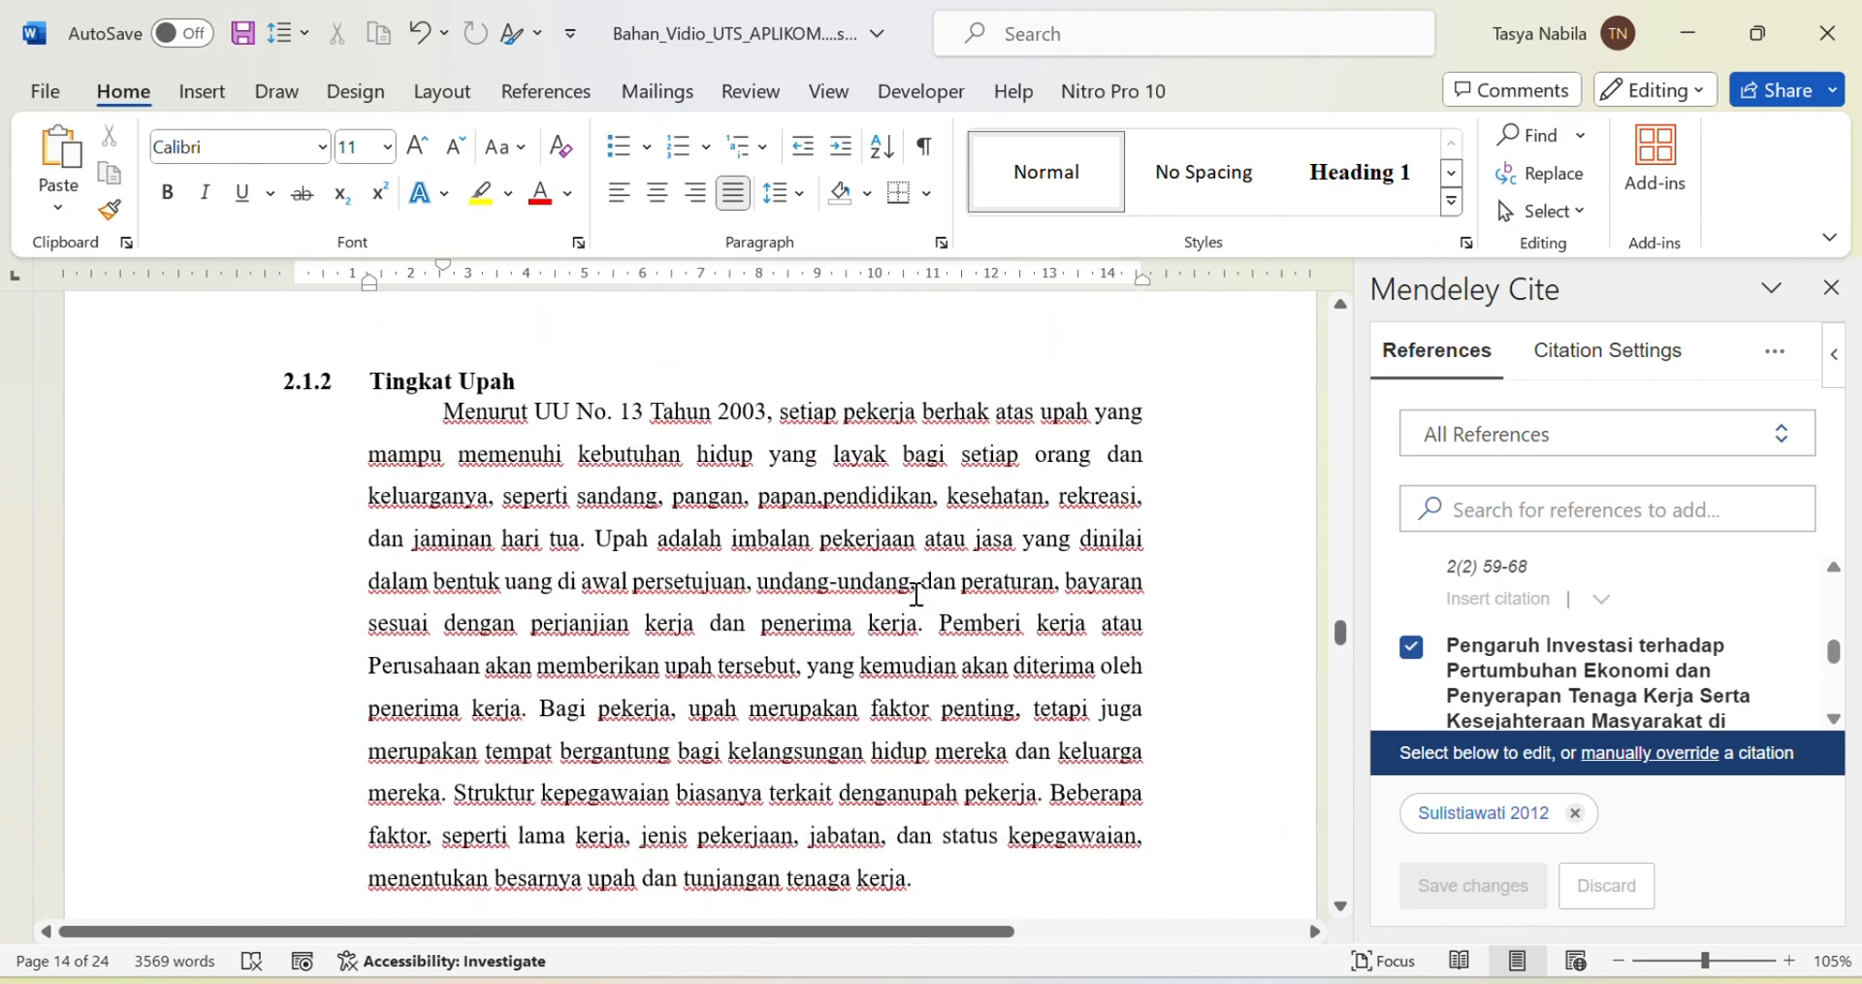
scroll(1662, 697, "down", 5)
scroll(589, 723, "down", 2)
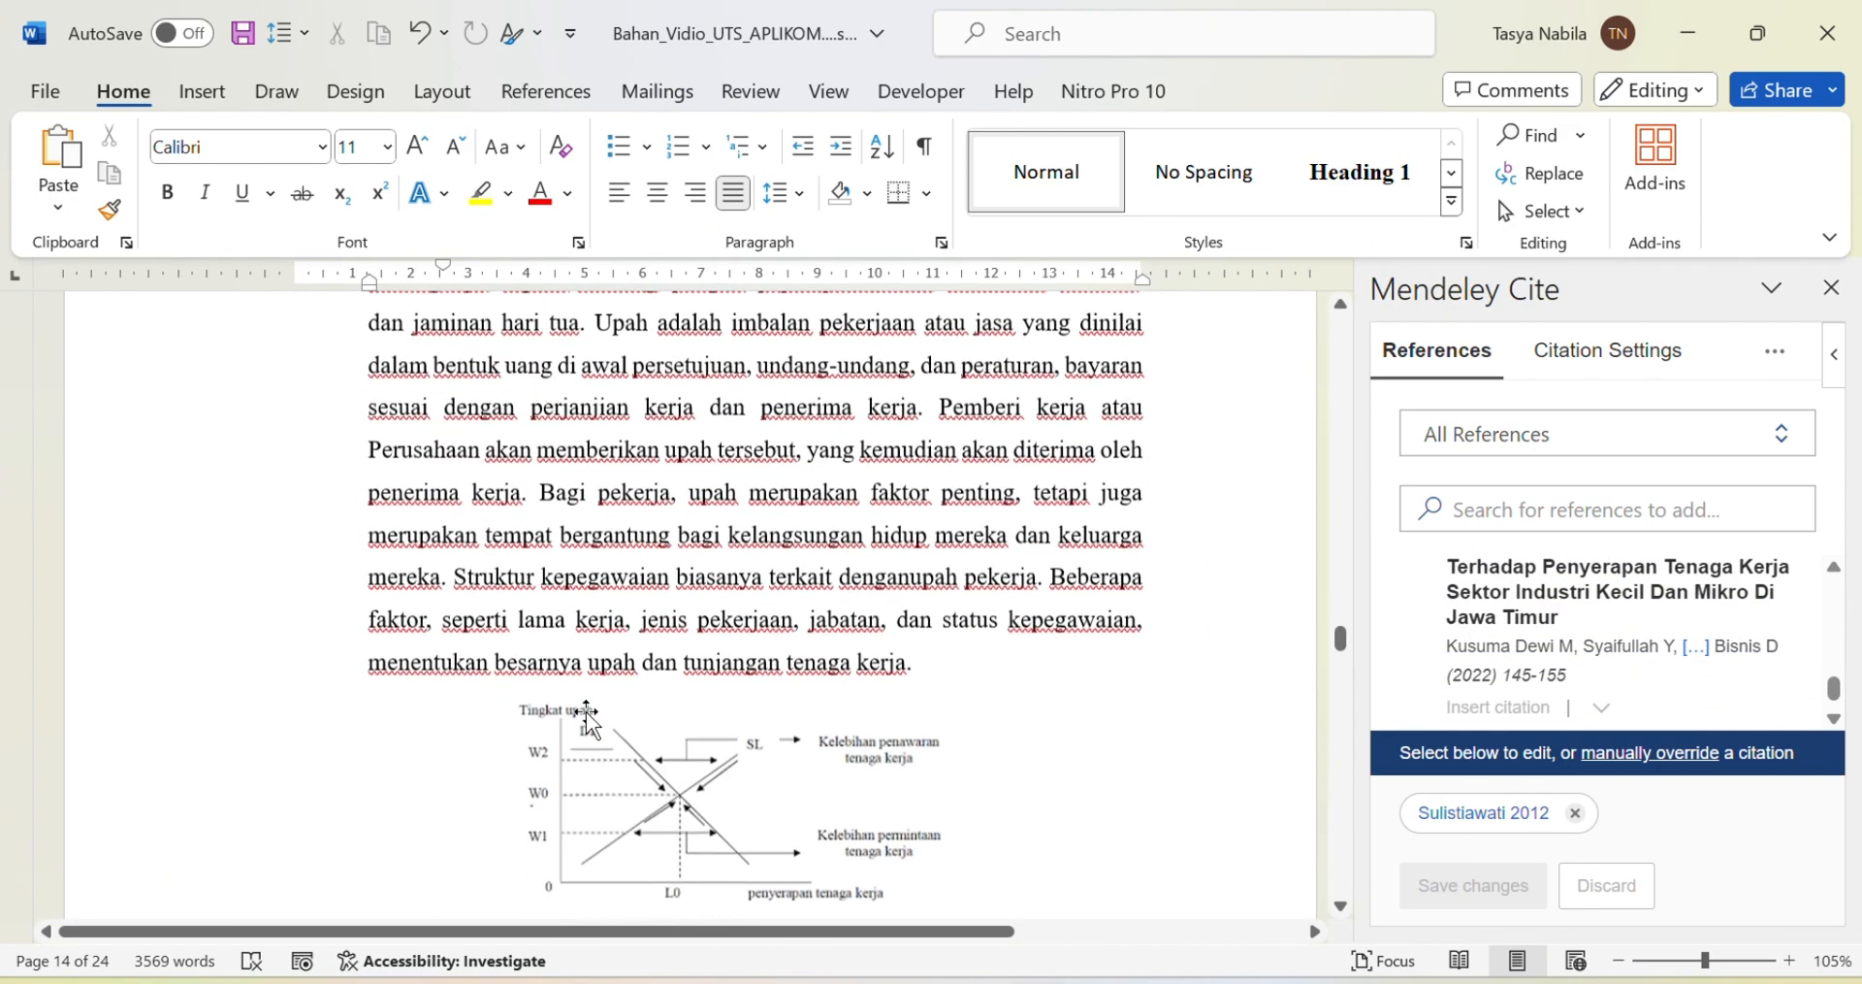
scroll(590, 719, "down", 12)
Step: Cite the Analisis Pengaruh Jumlah Industri reference after 'aslinya.'
left_click(631, 723)
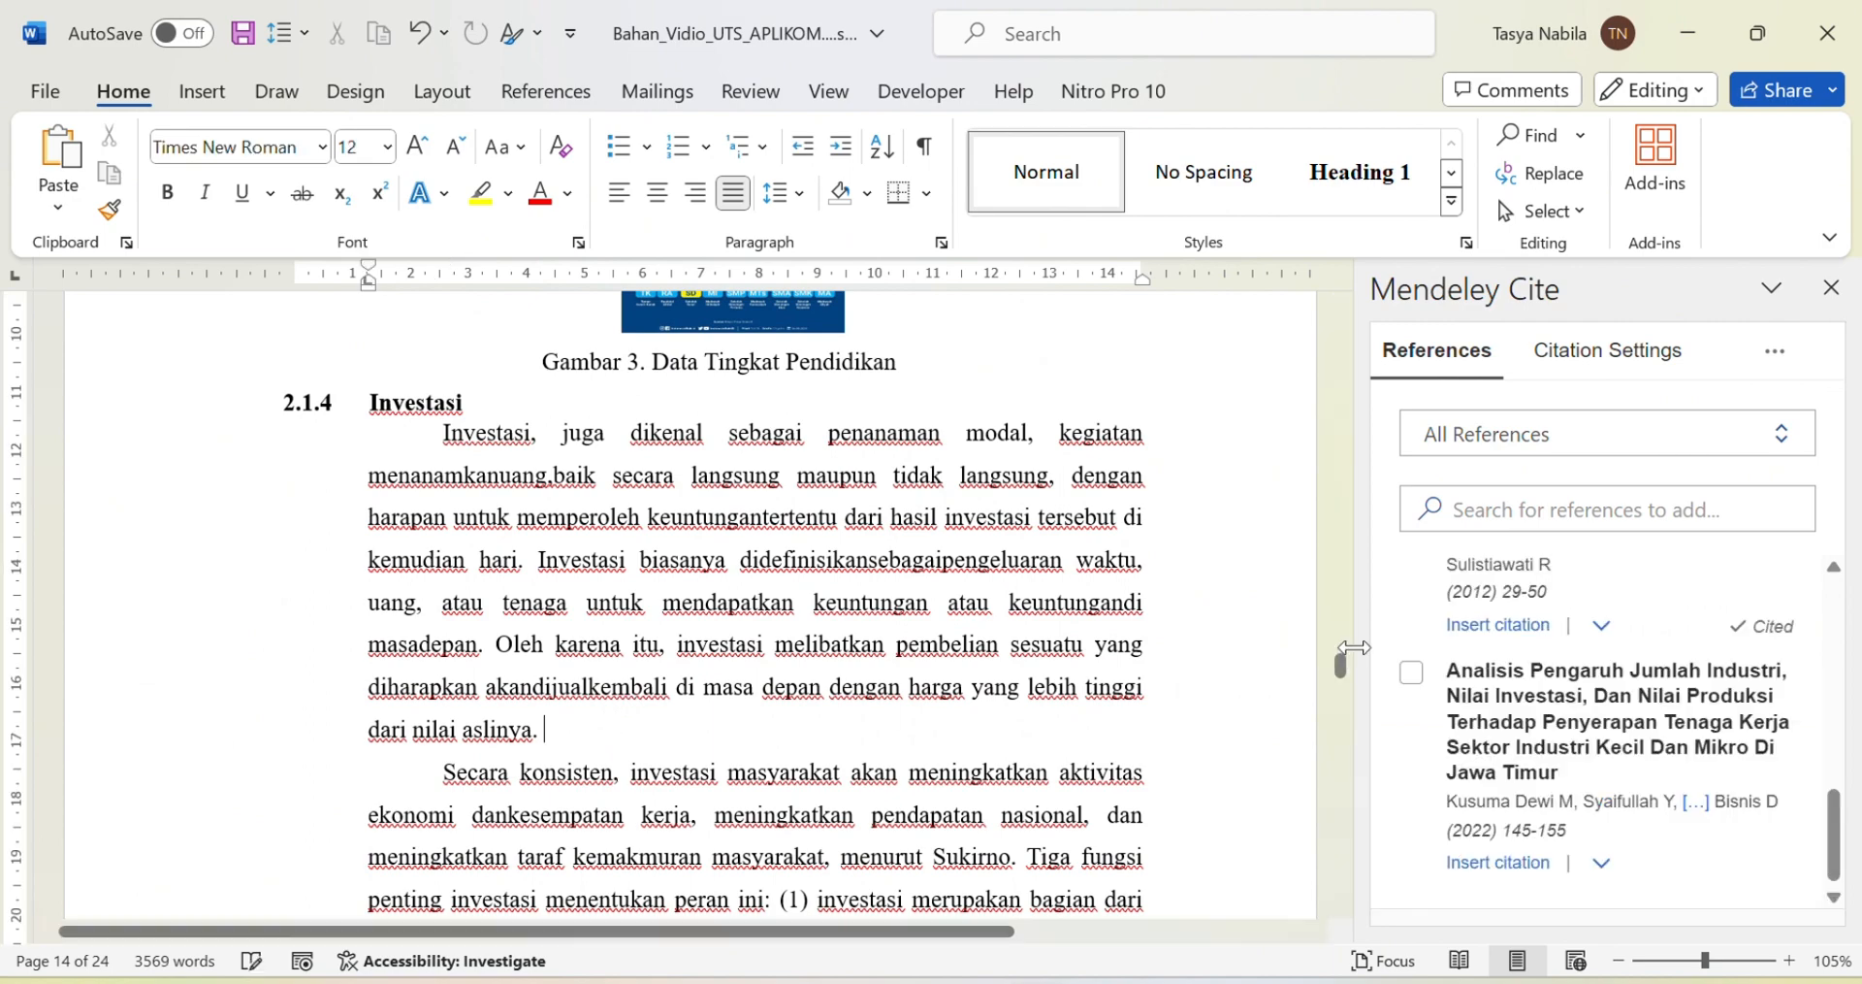
left_click(1412, 671)
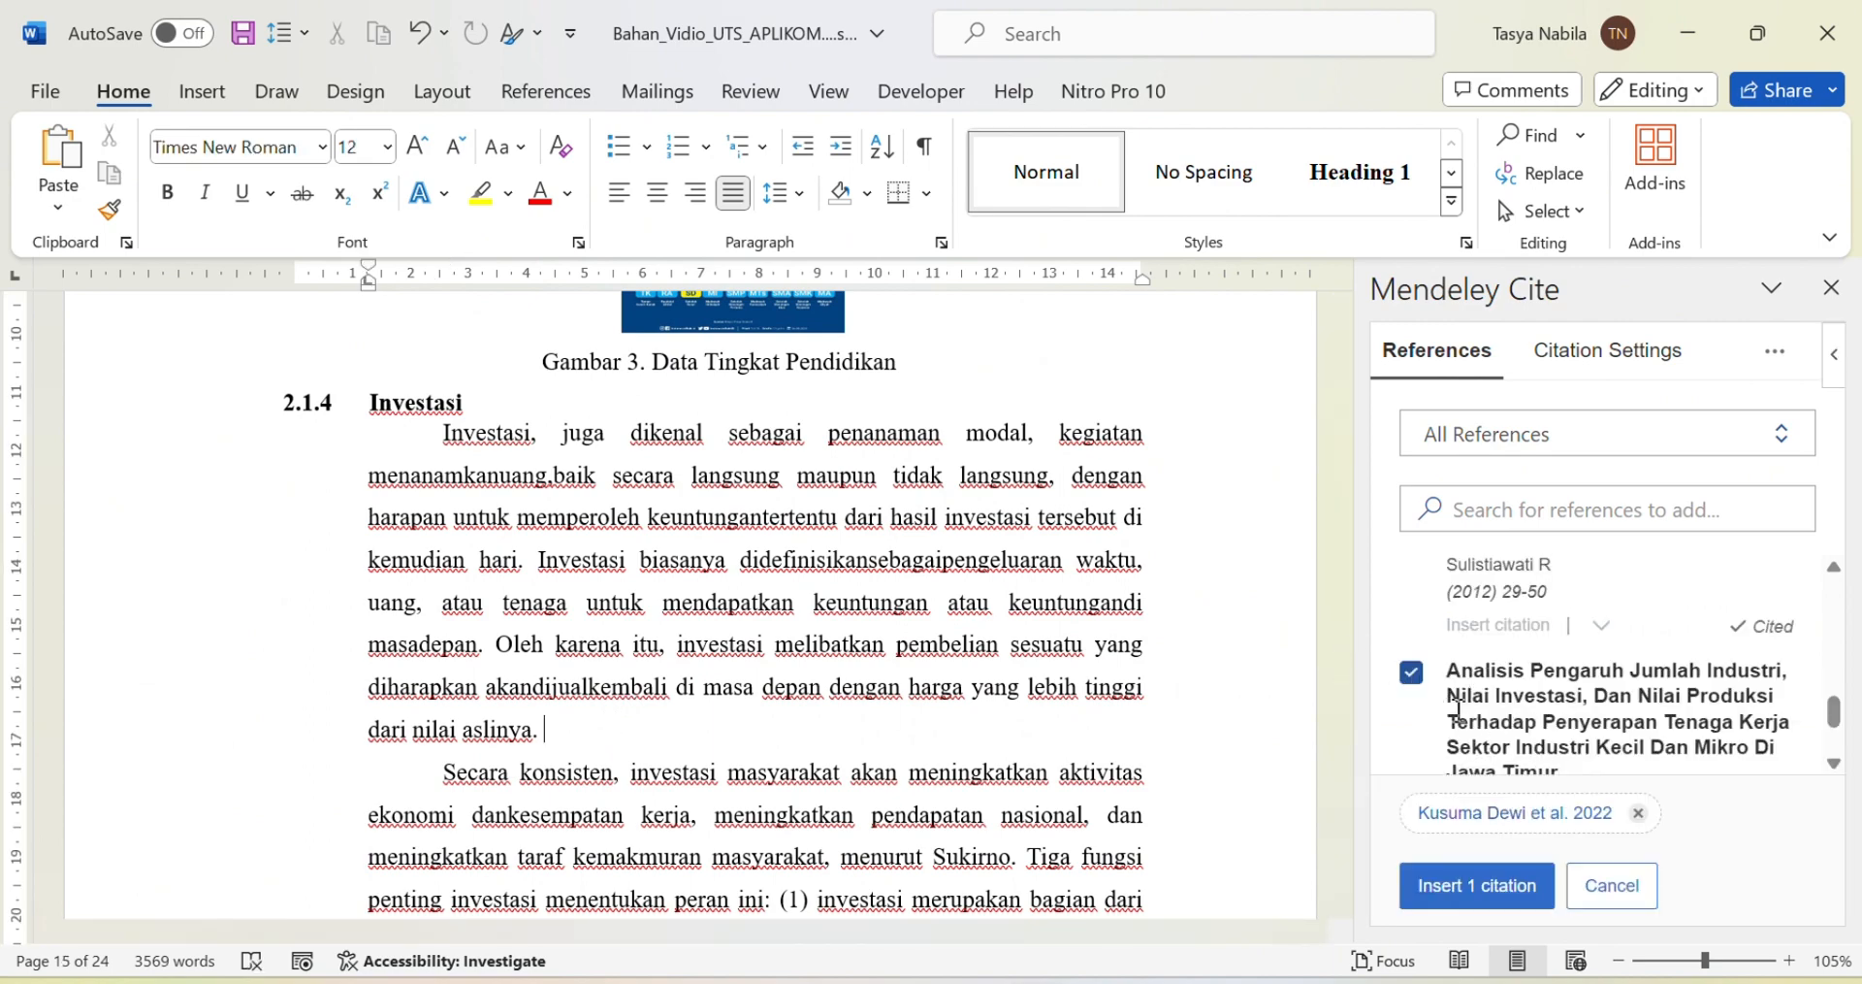
left_click(1475, 885)
scroll(867, 494, "down", 8)
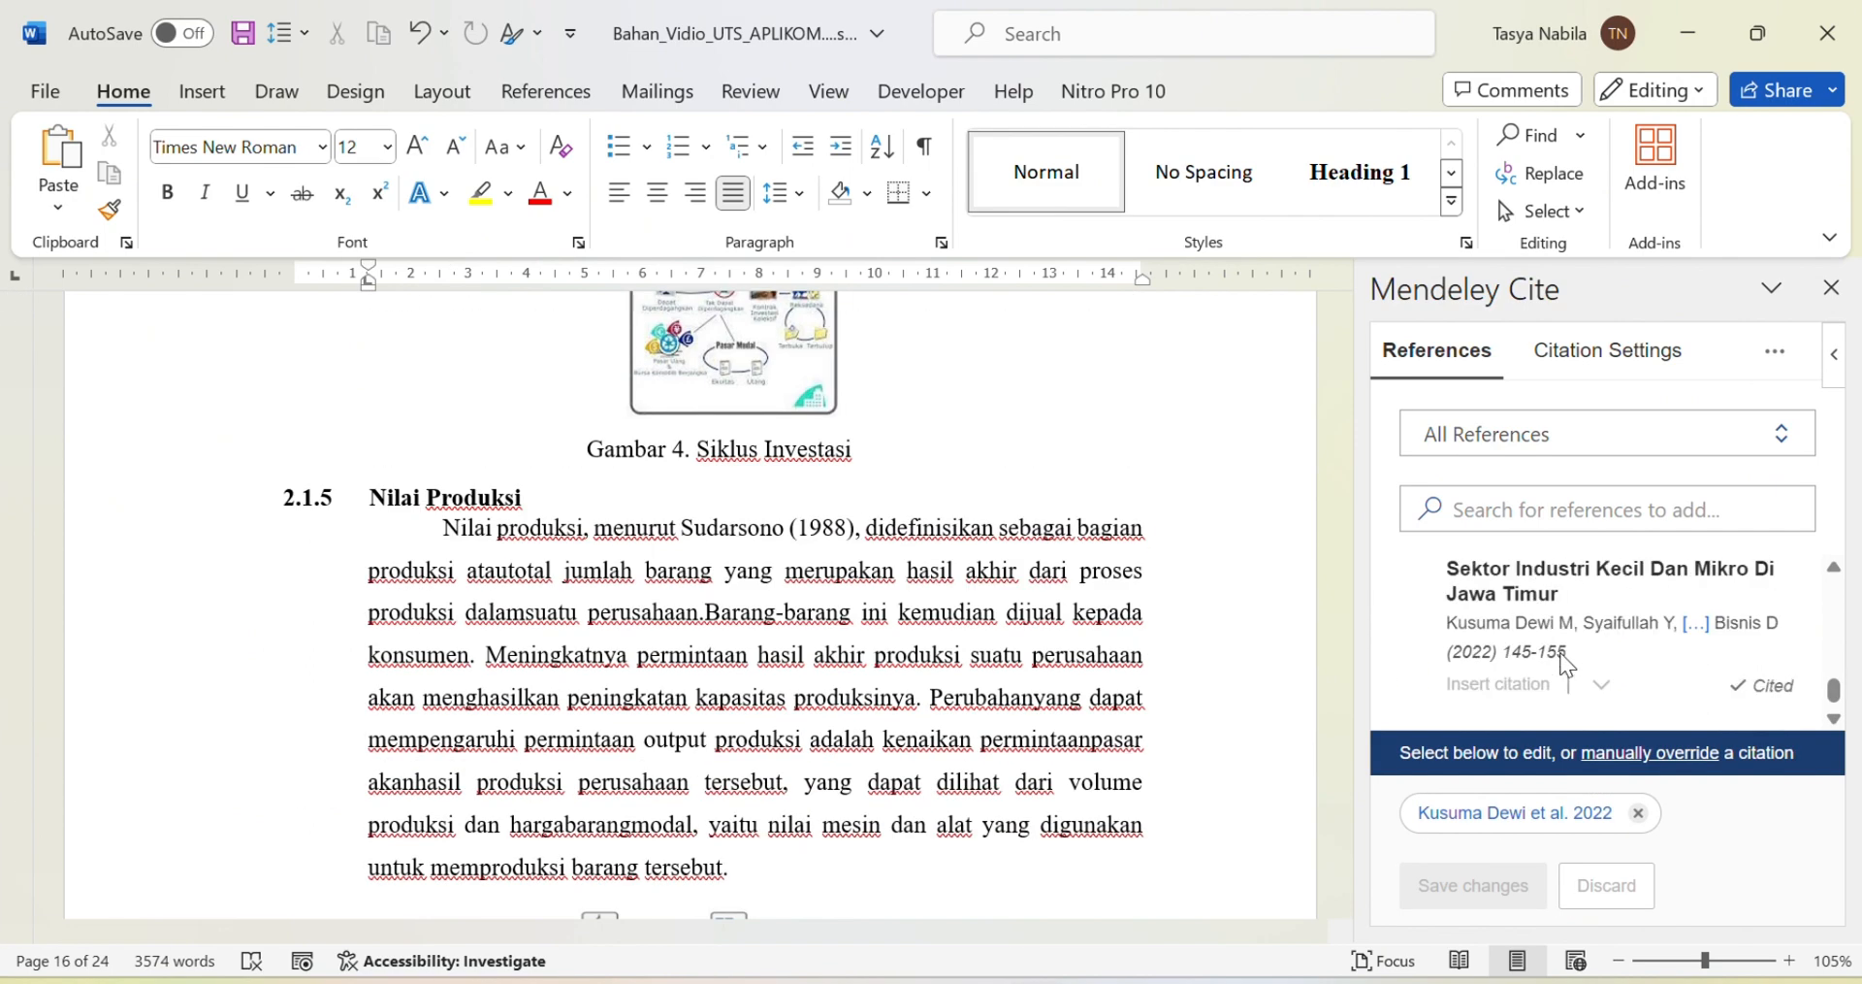
scroll(1569, 663, "up", 3)
Step: Cite the Analisis Hubungan Pertumbuhan Ekonomi reference after 'Tahun 2023.'
scroll(740, 515, "up", 8)
scroll(740, 515, "down", 6)
left_click(1014, 396)
scroll(1521, 734, "up", 3)
left_click(1411, 657)
scroll(966, 608, "up", 1)
scroll(965, 608, "up", 20)
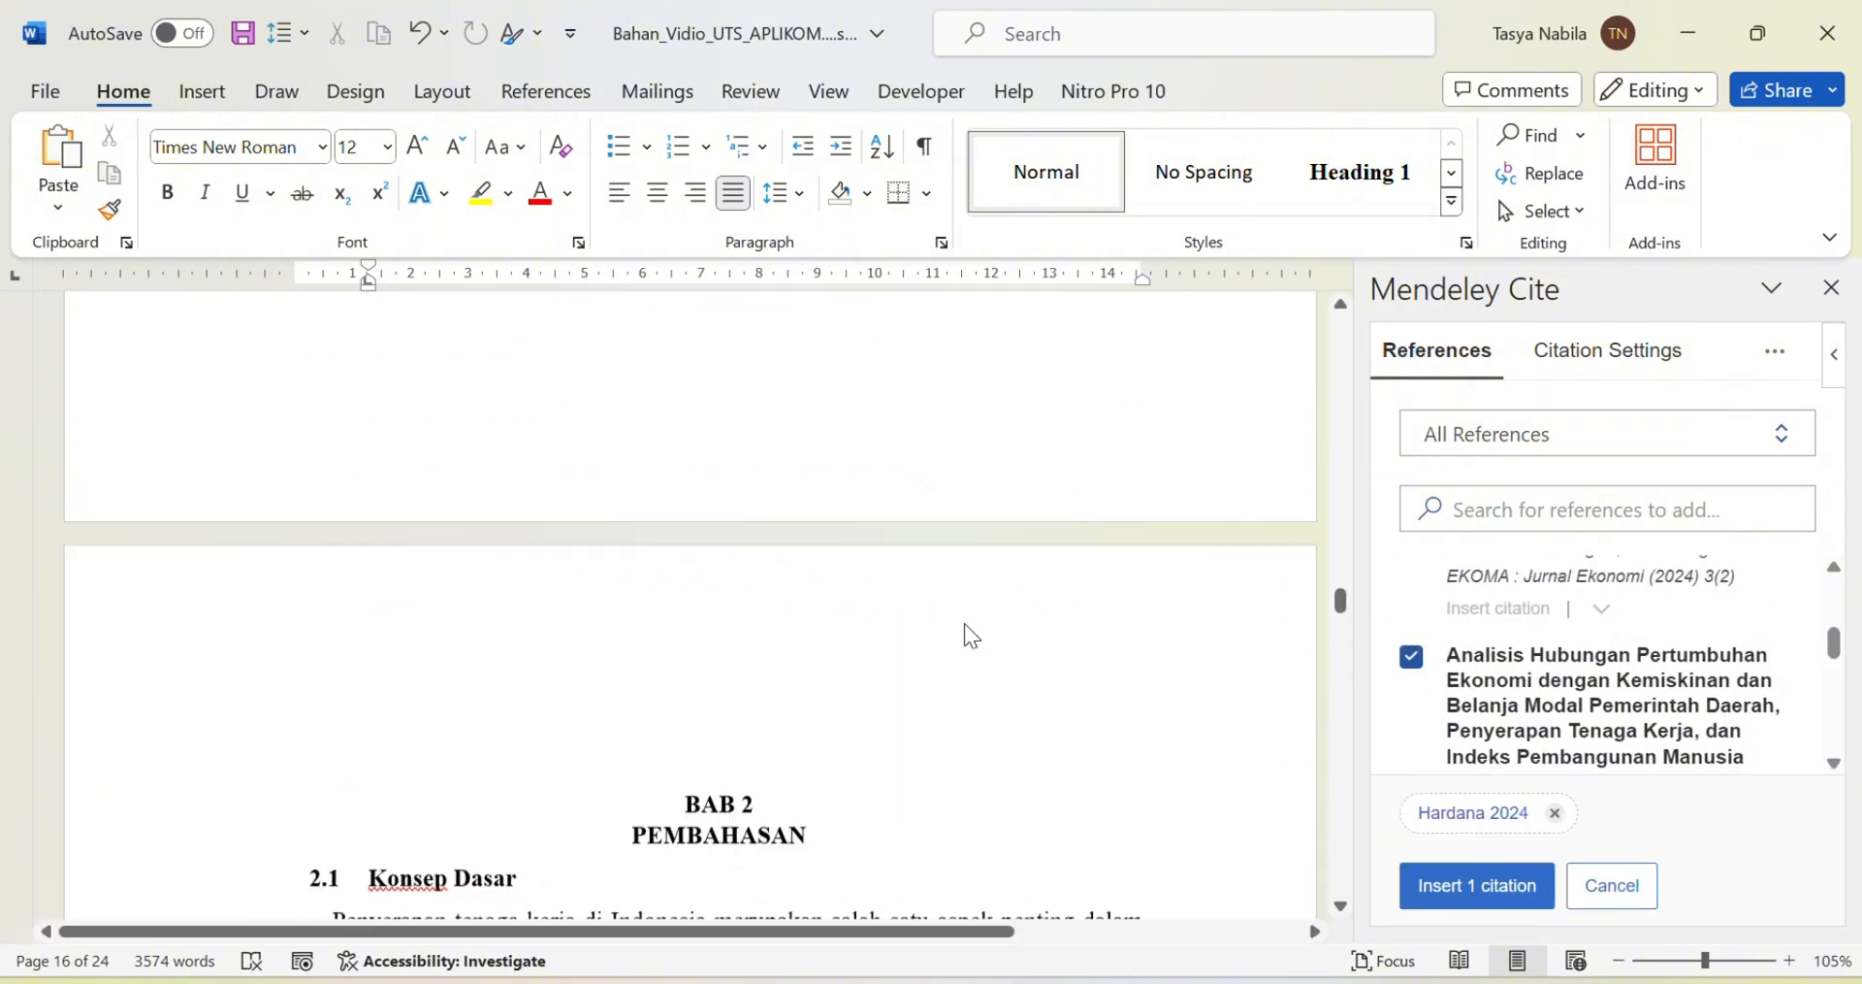
left_click(1139, 701)
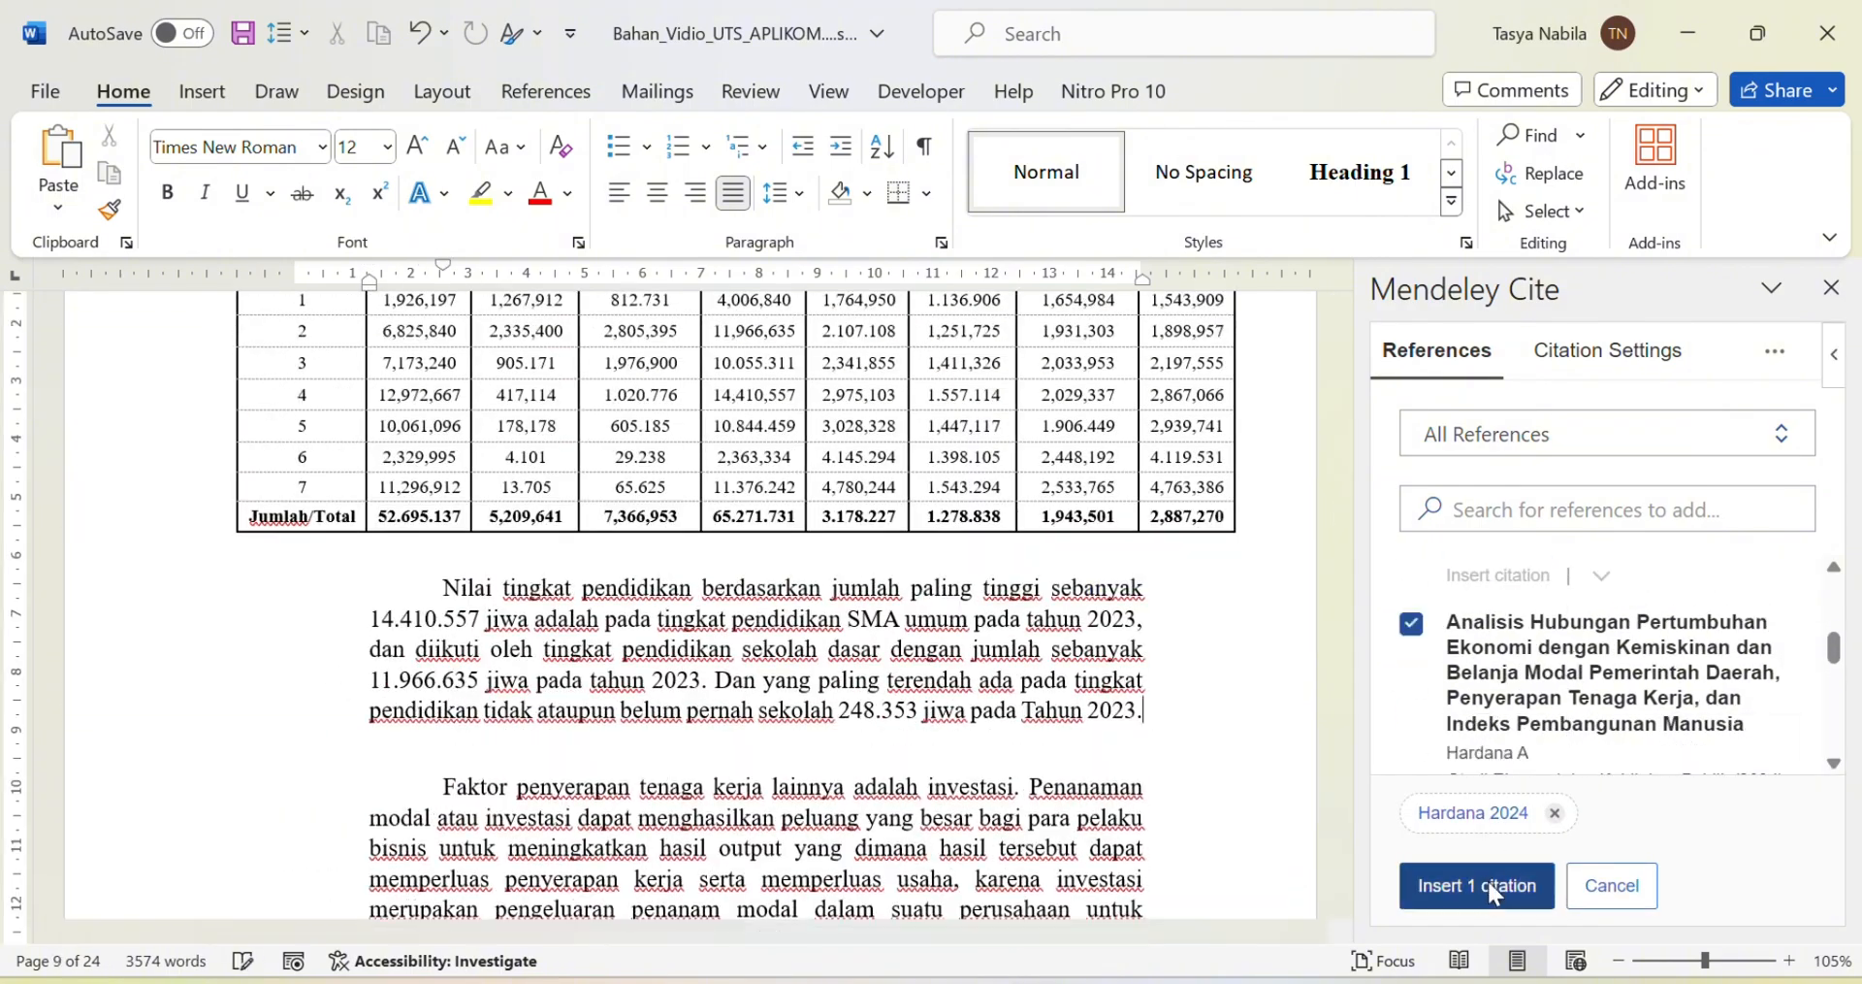
left_click(1475, 885)
scroll(860, 524, "down", 5)
Step: Cite the Faktor-Faktor Yang Mempengaruhi reference after 'tenaga kerja.', then place the cursor under DAFTAR PUSTAKA
scroll(860, 524, "up", 15)
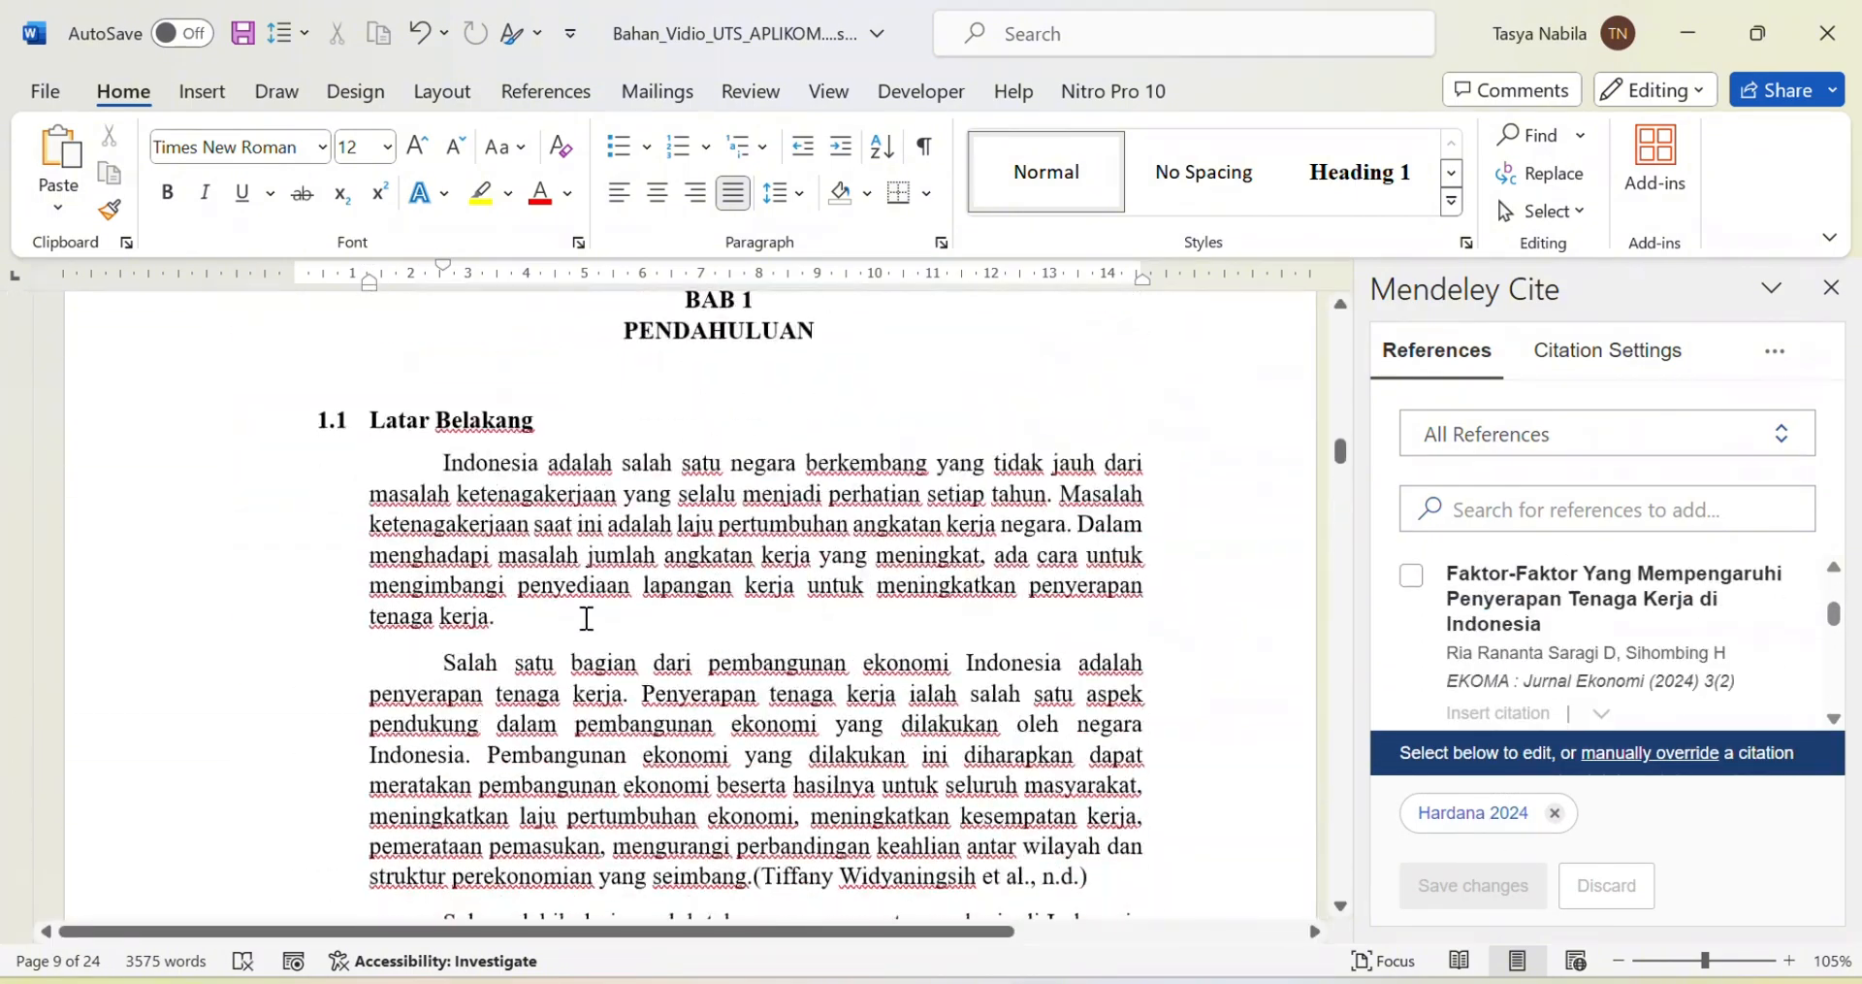
left_click(586, 620)
left_click(1411, 576)
left_click(1475, 884)
scroll(999, 624, "down", 2)
scroll(1613, 693, "down", 8)
scroll(999, 624, "up", 2)
scroll(1004, 669, "down", 20)
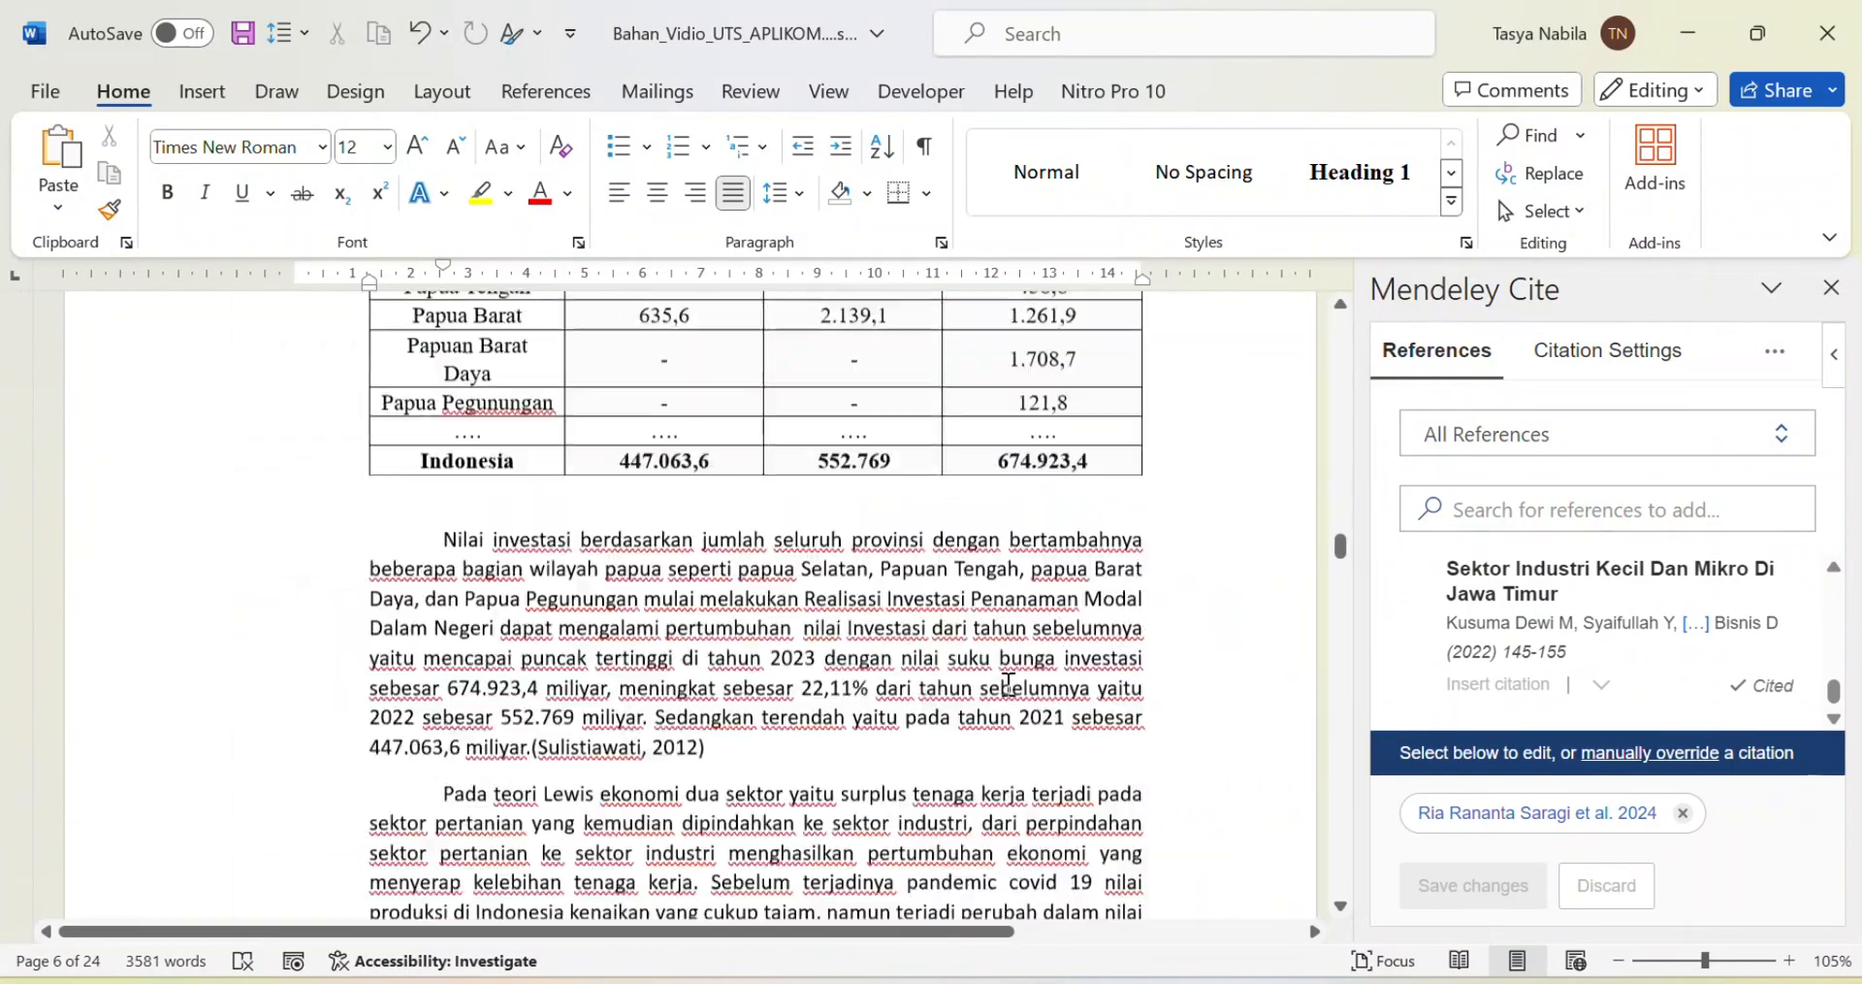
left_click_drag(1340, 519, 1340, 866)
scroll(873, 526, "down", 2)
scroll(873, 527, "up", 1)
left_click(716, 554)
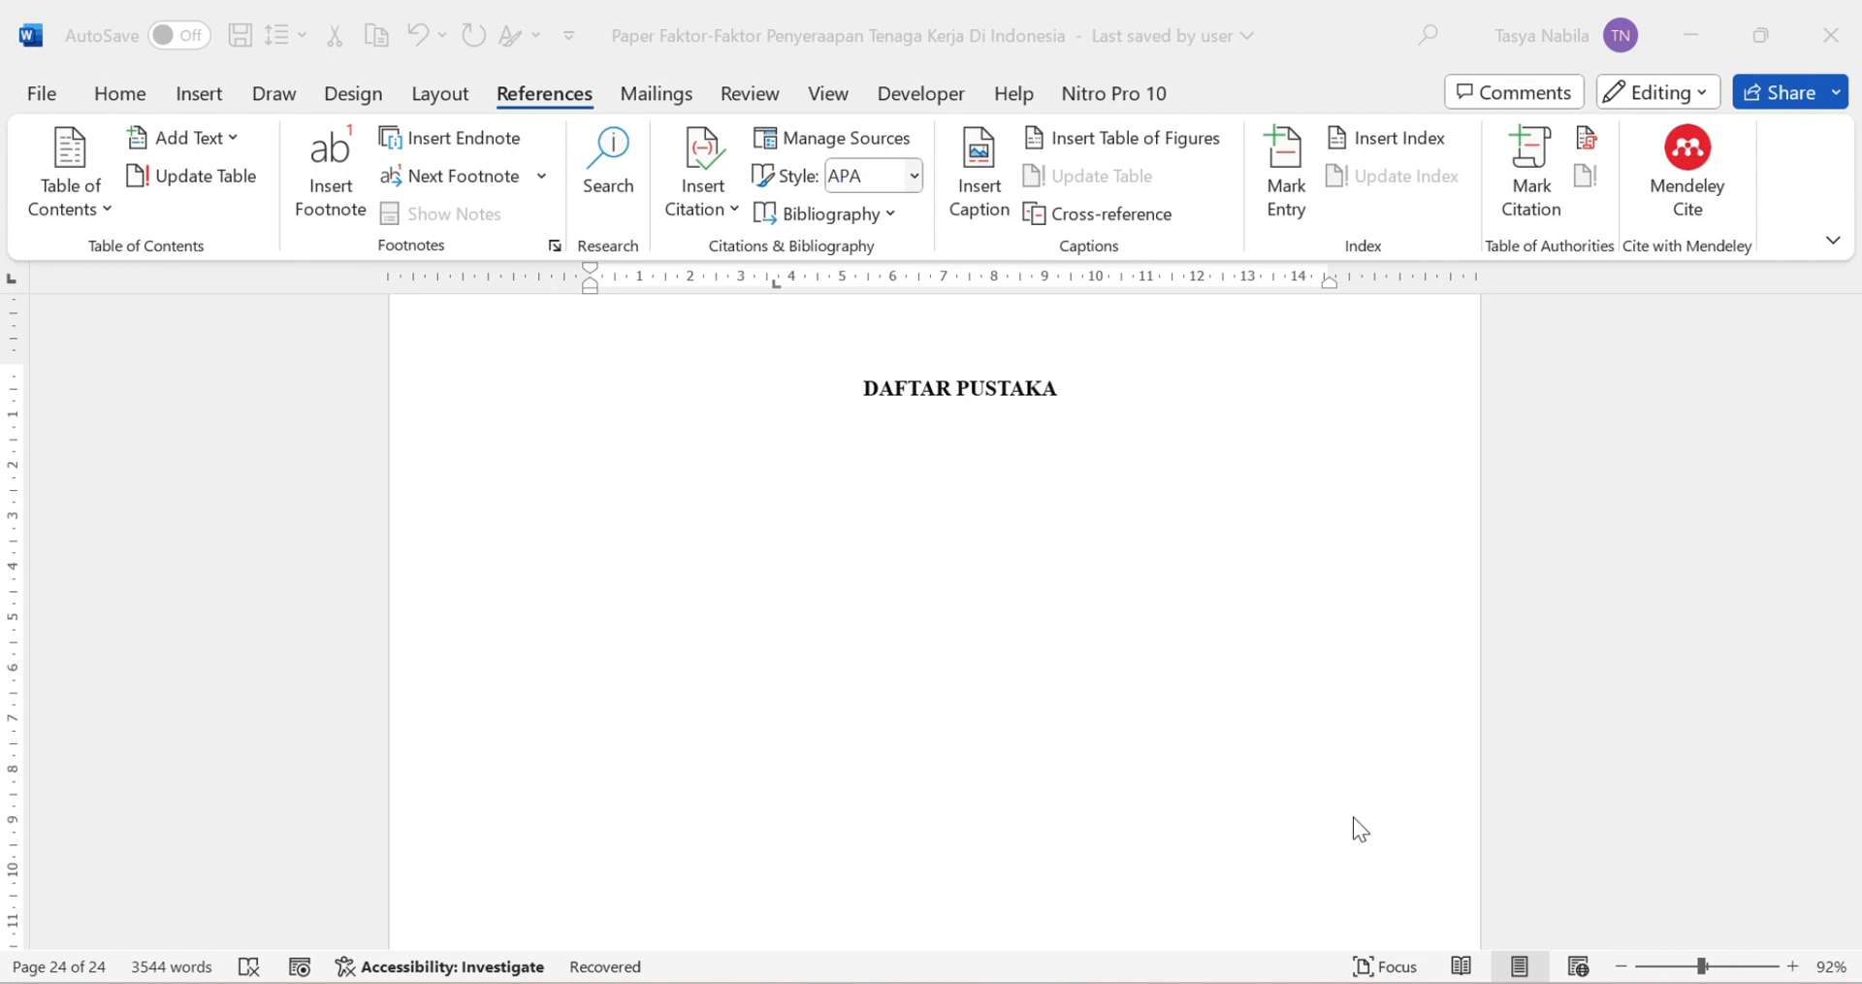
Step: Insert the Mendeley bibliography of the cited references at the cursor under DAFTAR PUSTAKA
right_click(1698, 205)
left_click(1688, 180)
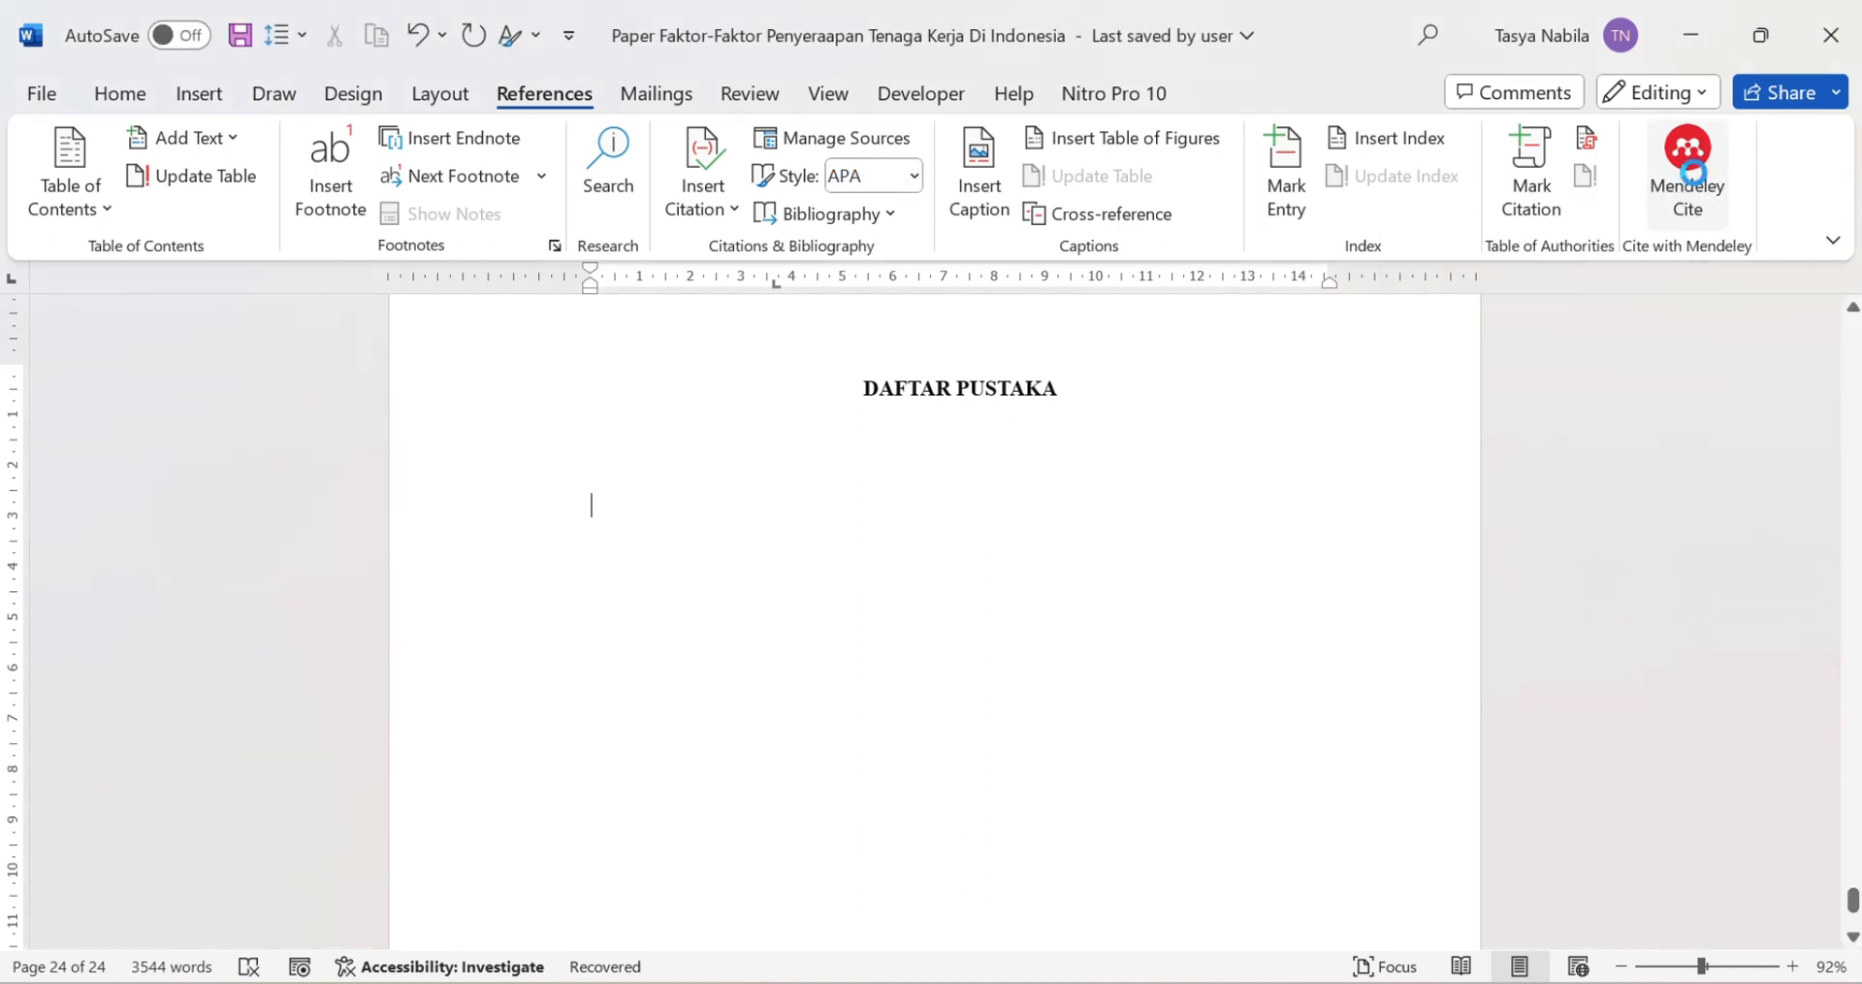
left_click(1486, 354)
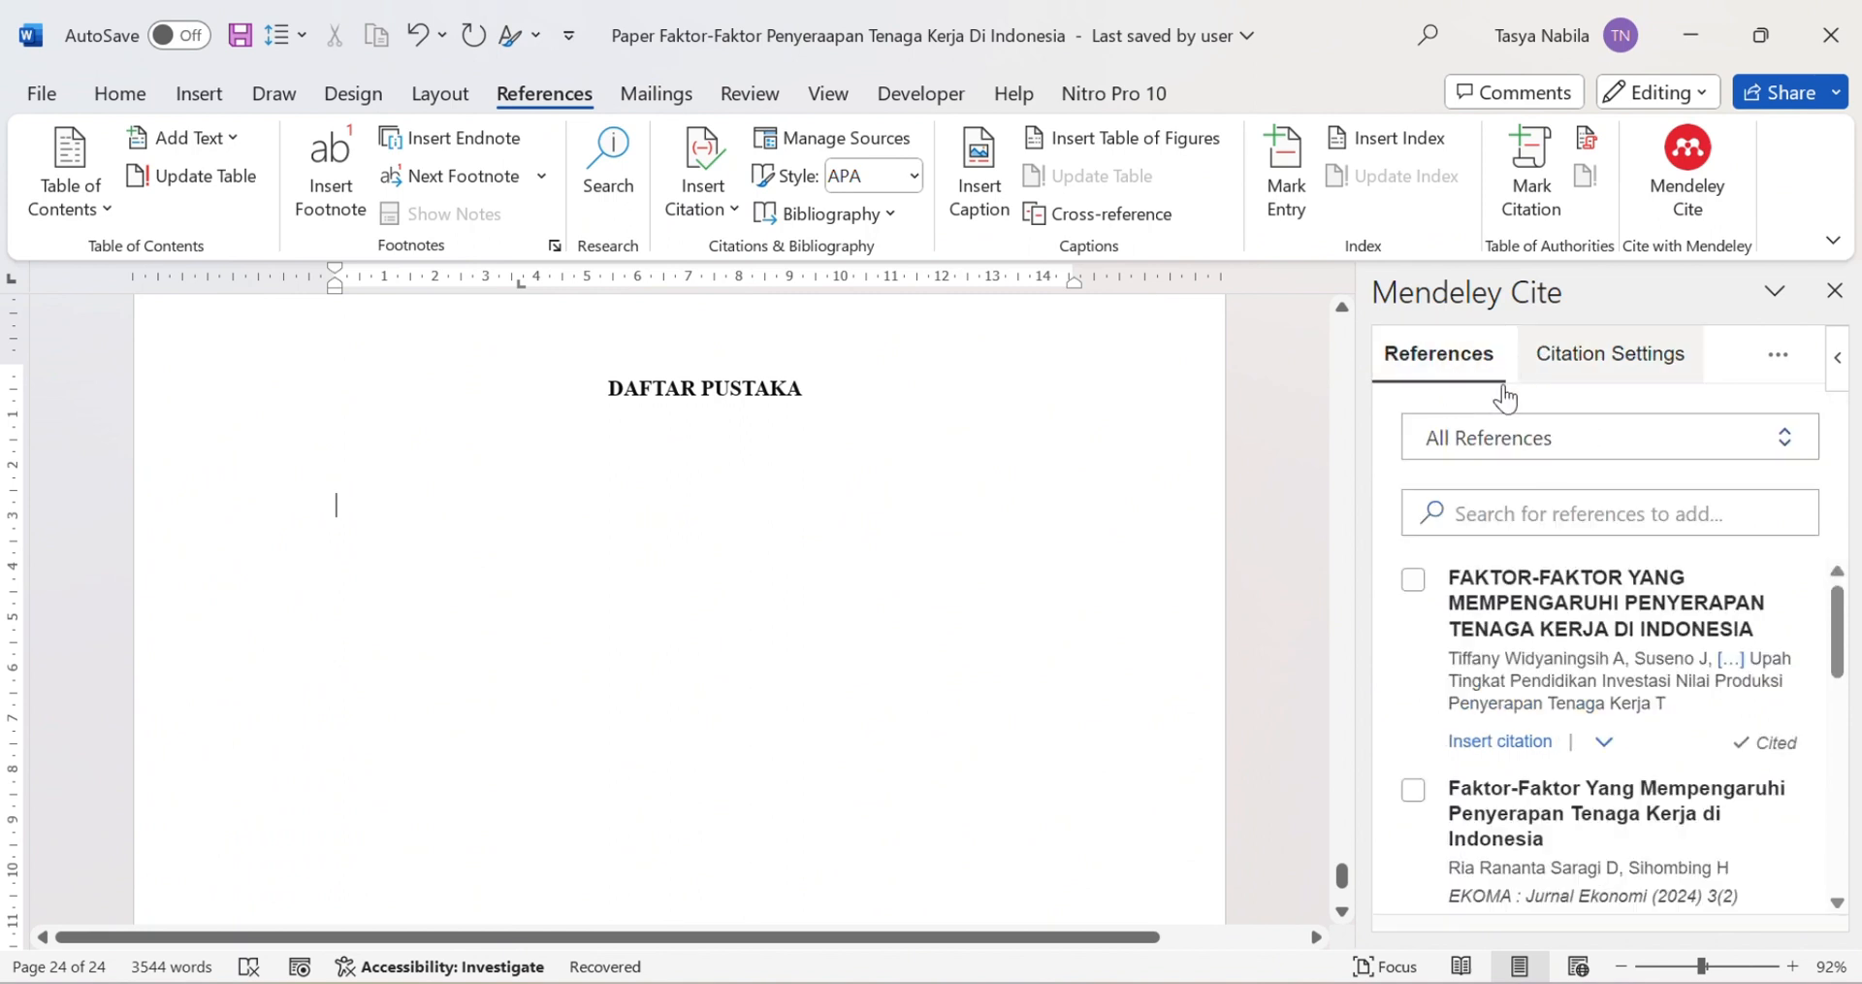
scroll(1552, 660, "down", 3)
scroll(1562, 698, "up", 1)
scroll(1563, 706, "up", 1)
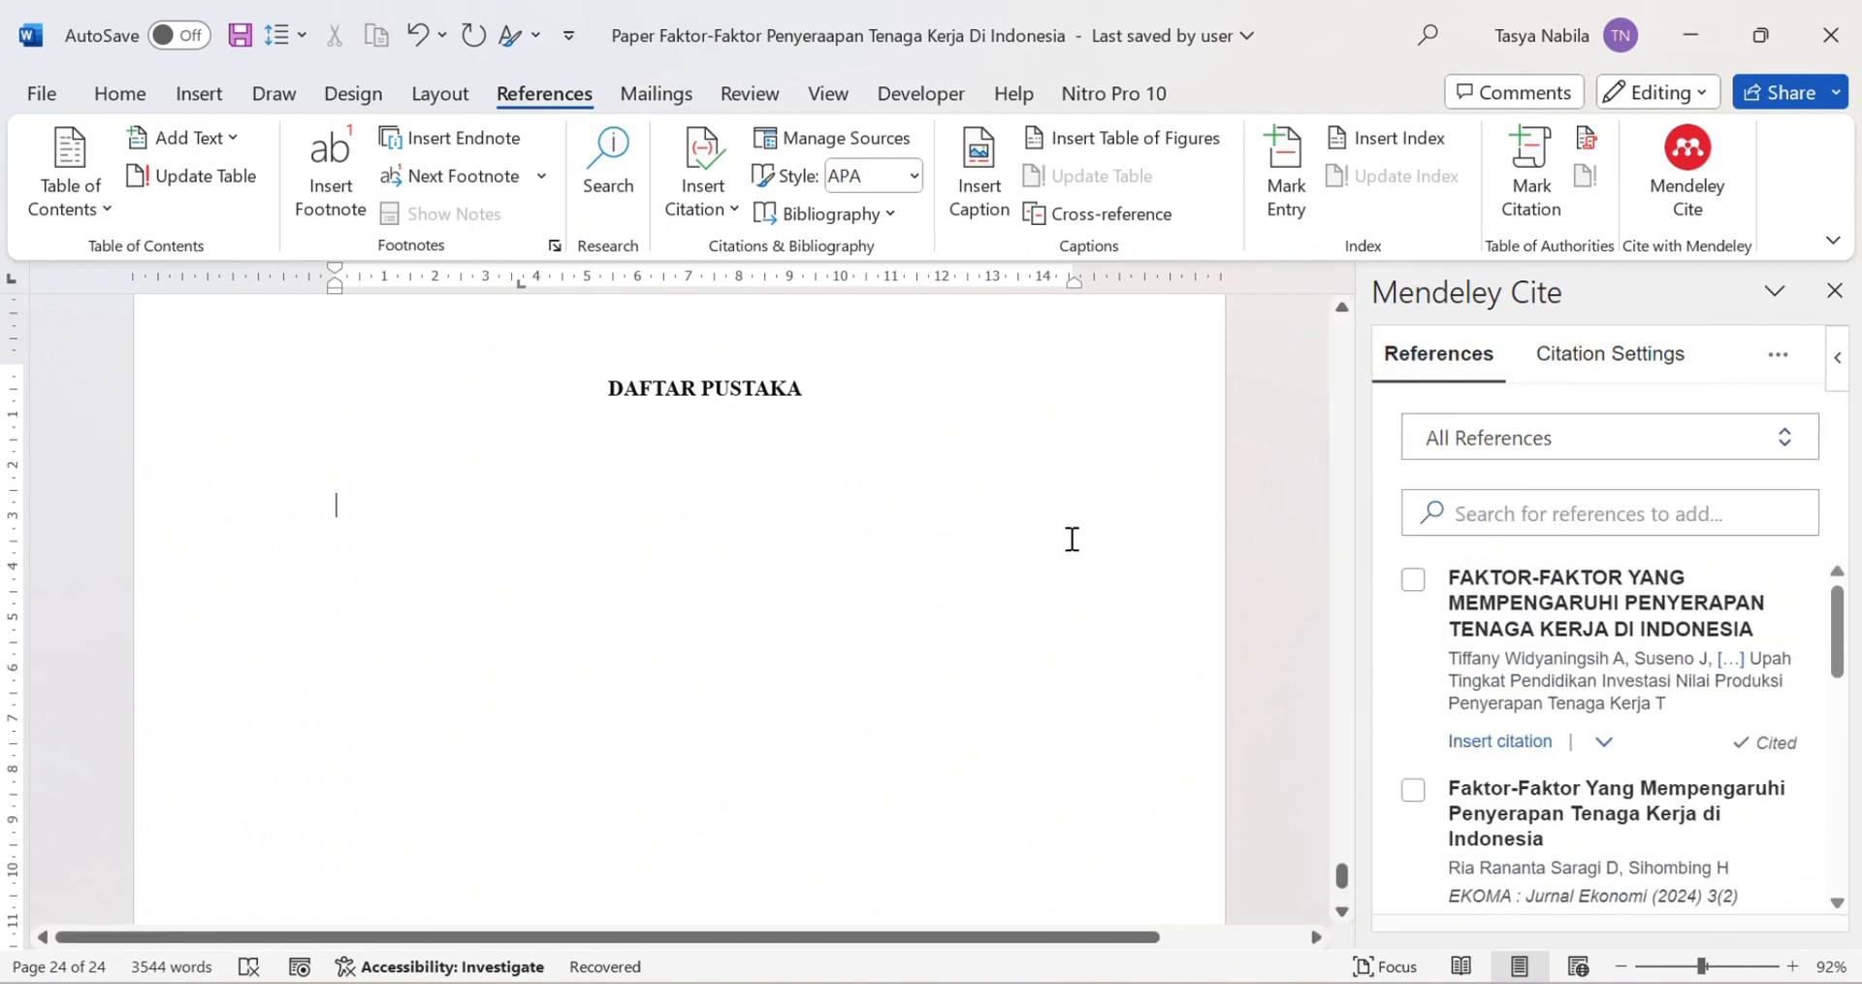
left_click(1781, 359)
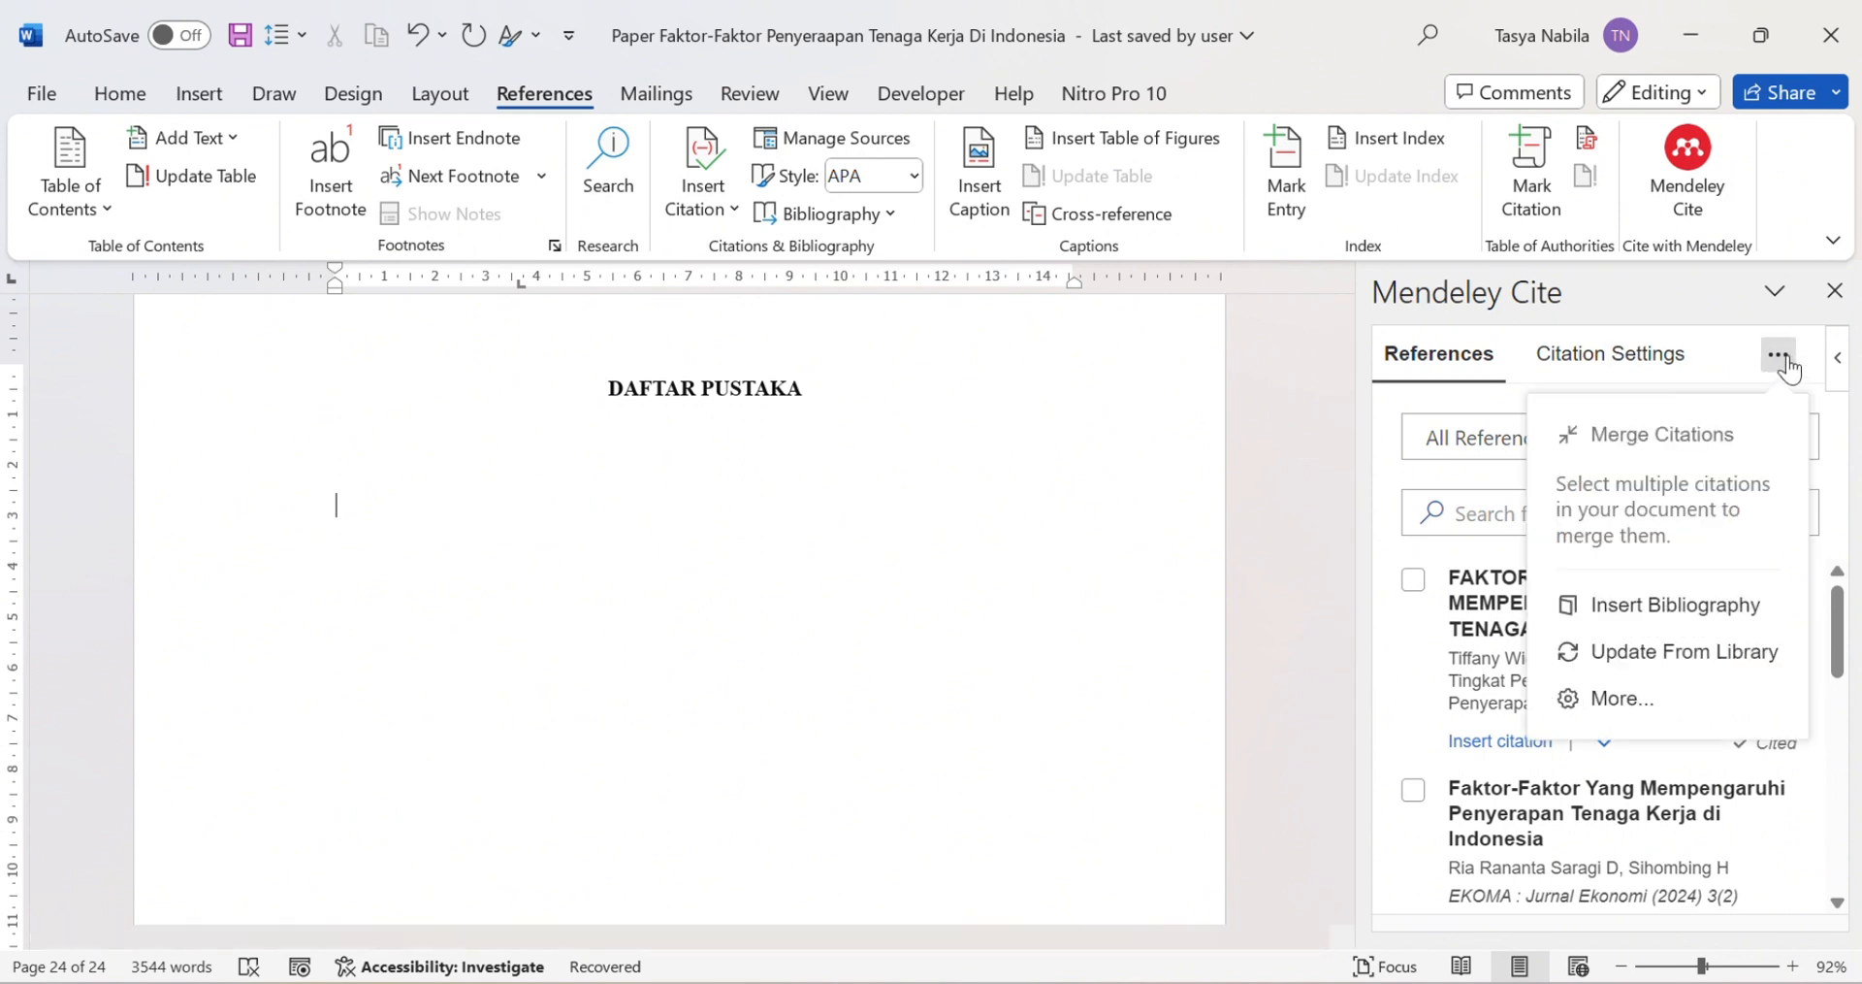
left_click(1698, 611)
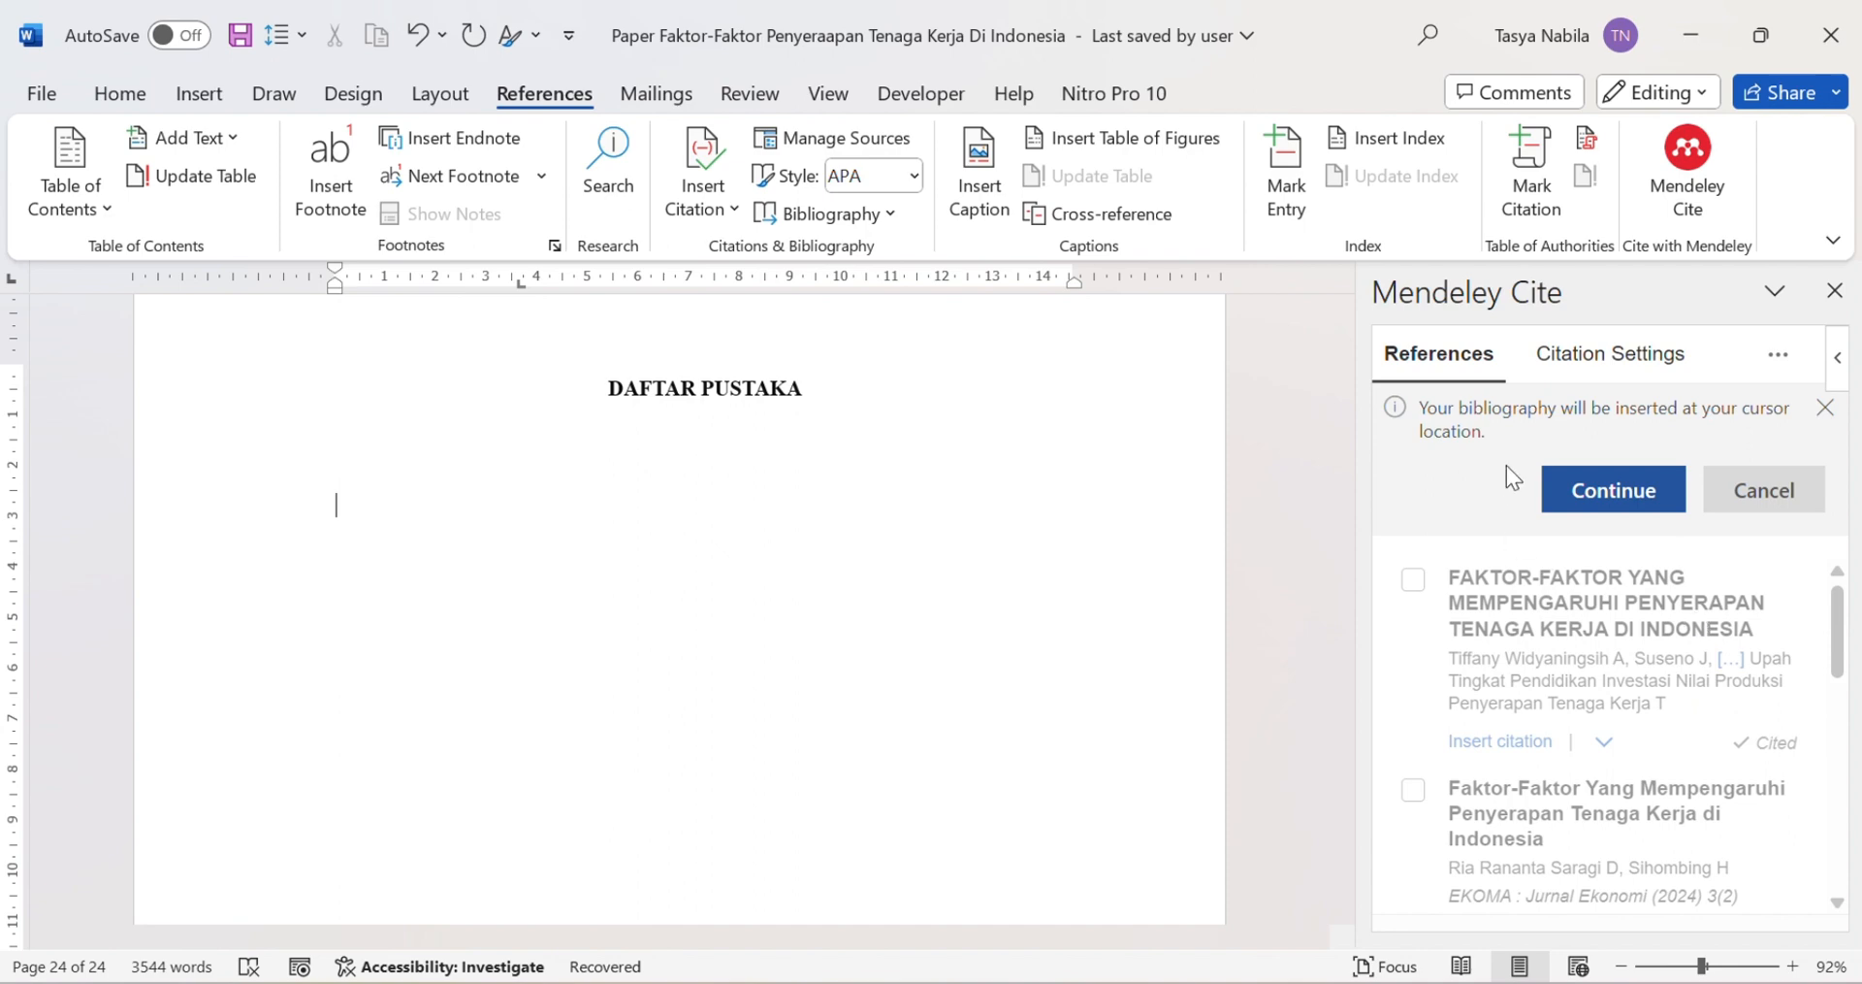
left_click(1614, 490)
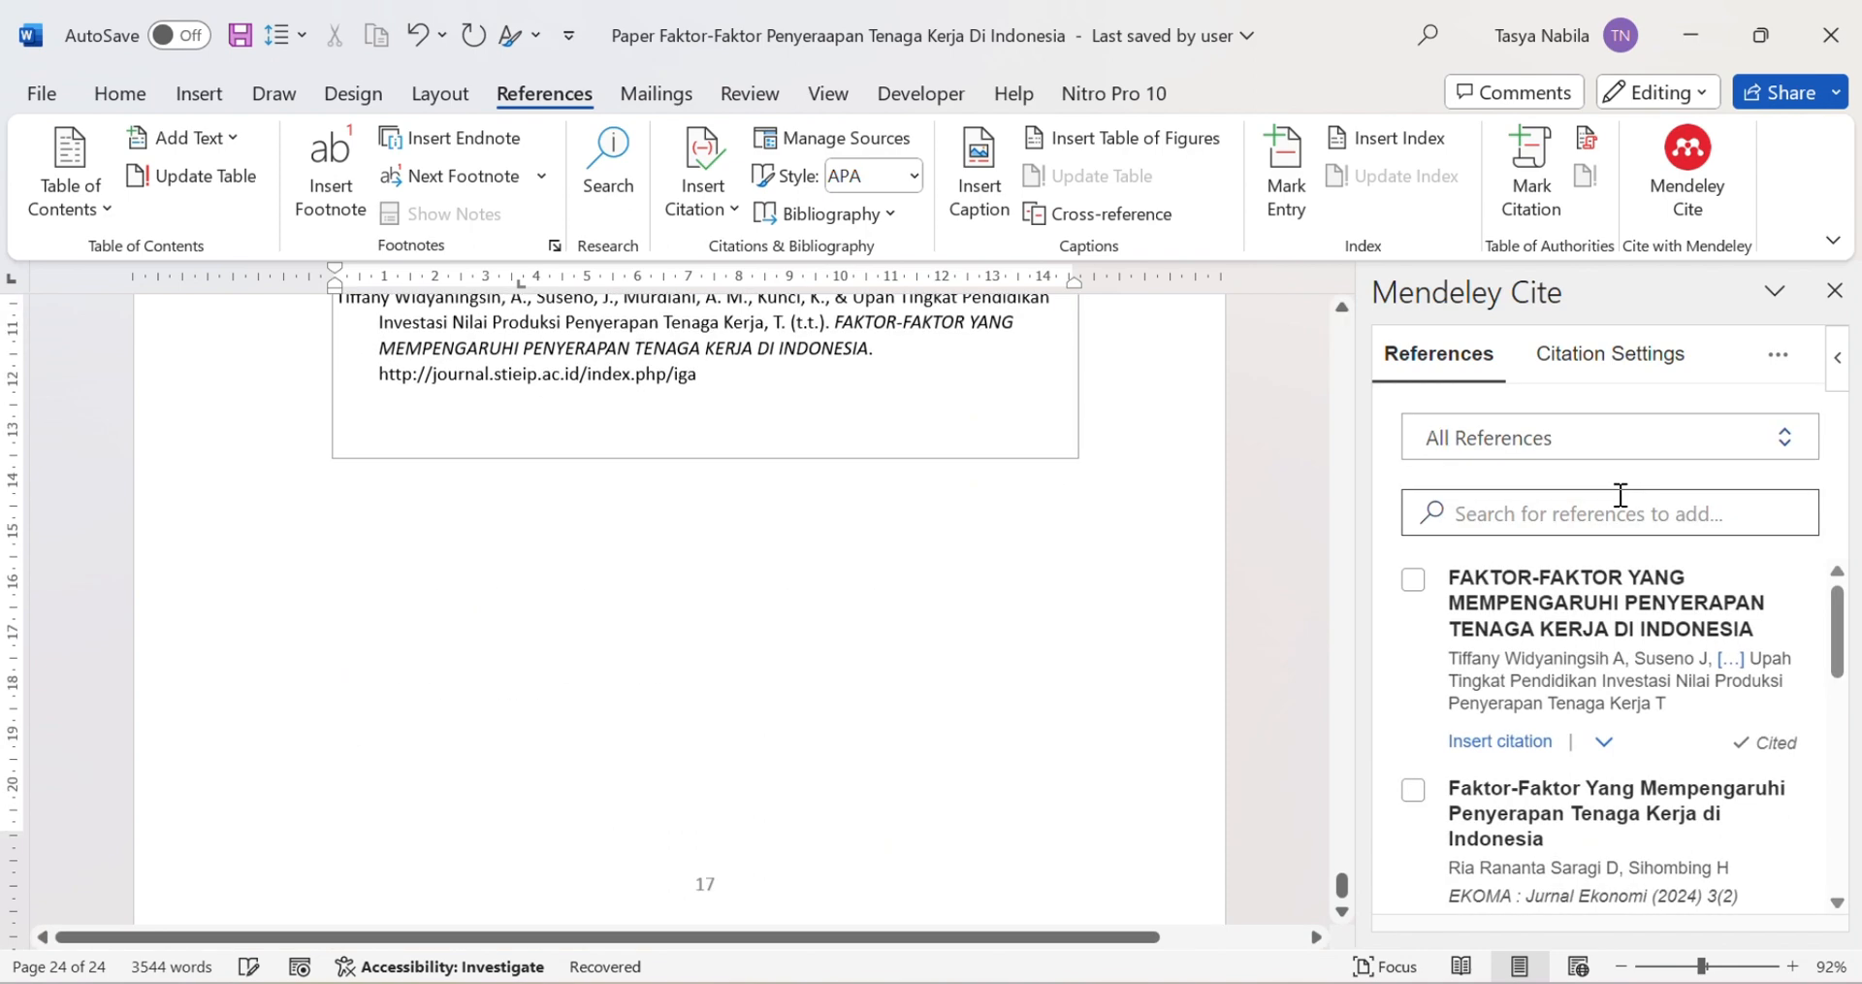
Step: Look at the spelling suggestions for the word 'Kerja' and dismiss them
scroll(832, 480, "up", 5)
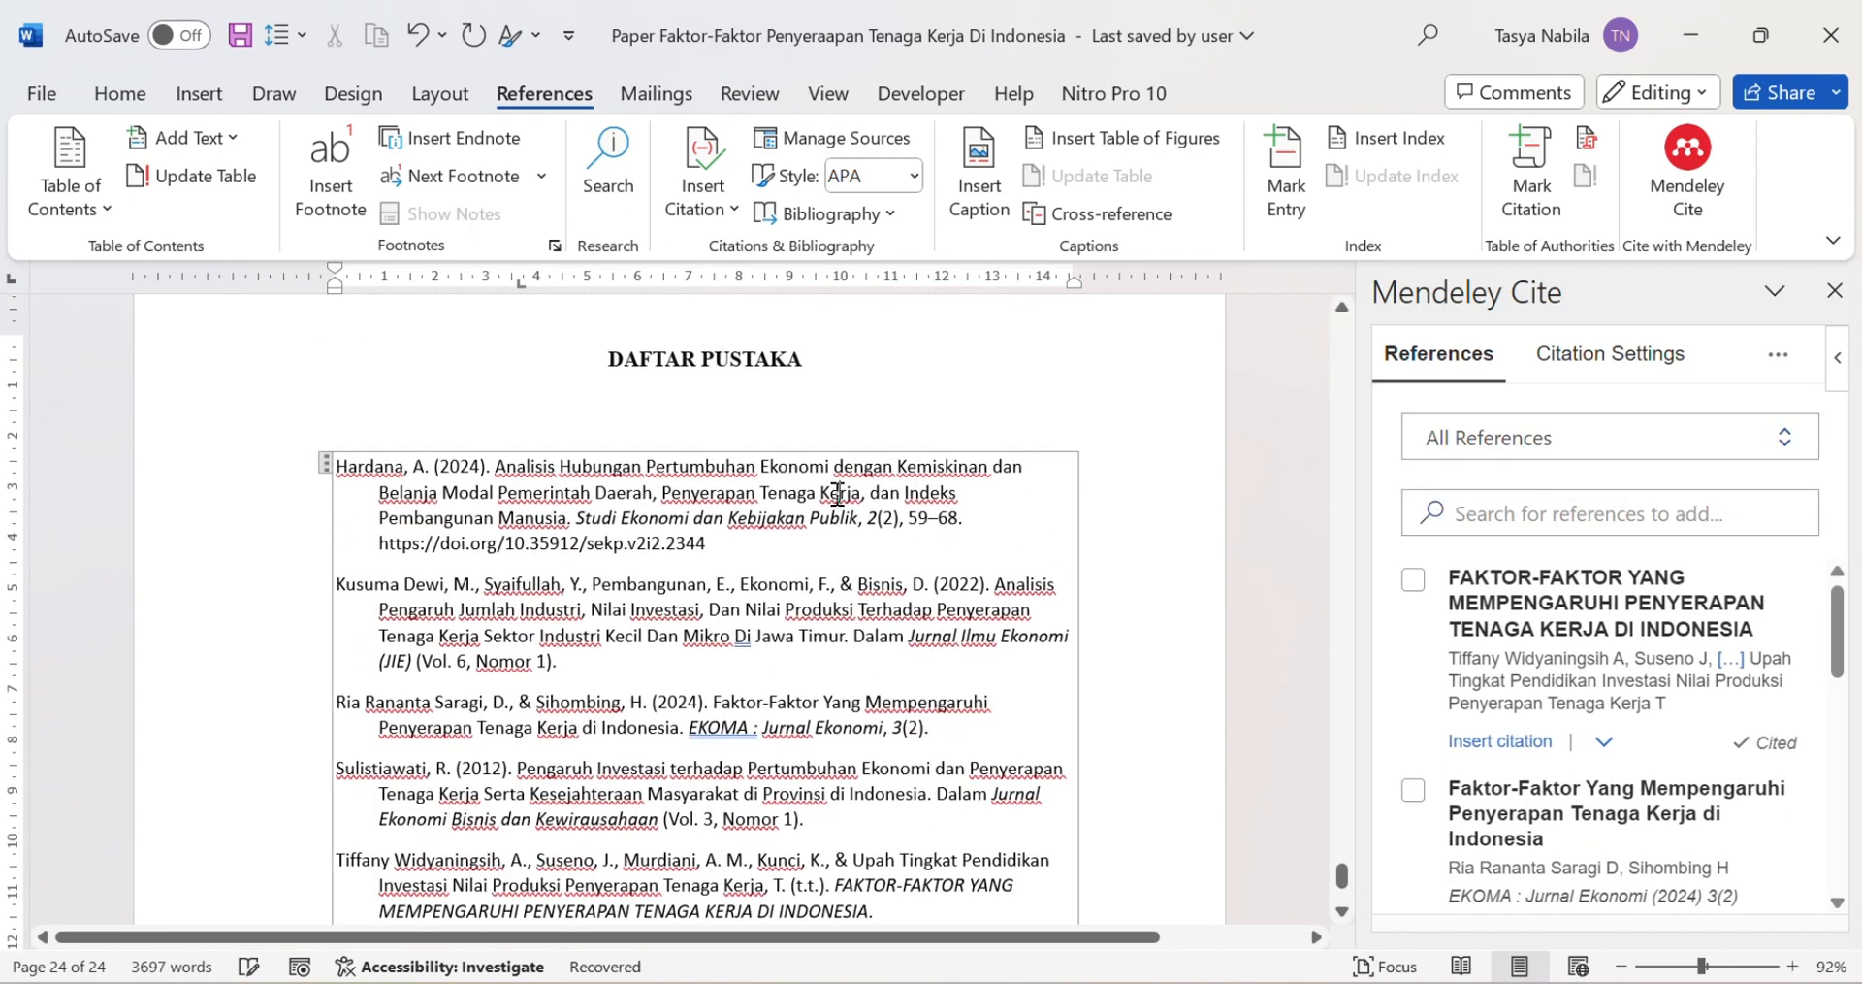
right_click(837, 493)
key("Escape")
Step: Confirm the bibliography keeps the APA 7th edition citation style, then close the Mendeley Cite pane
left_click(325, 464)
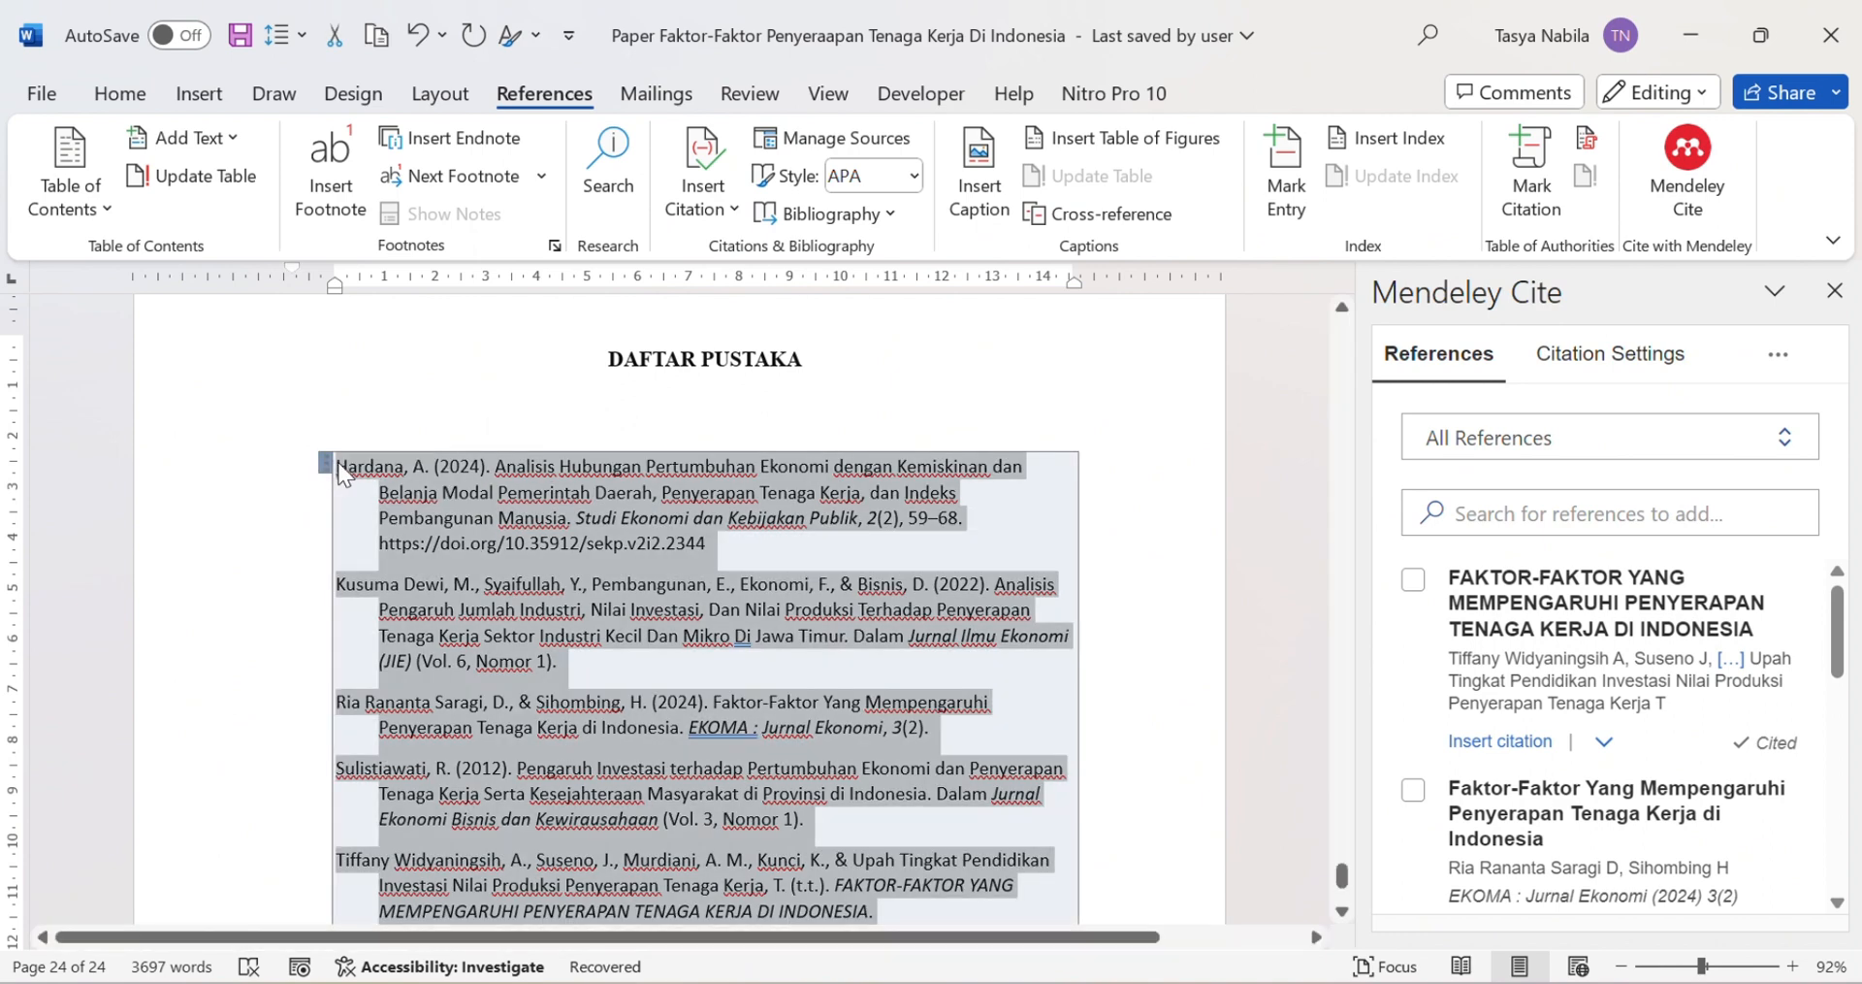
left_click(1628, 368)
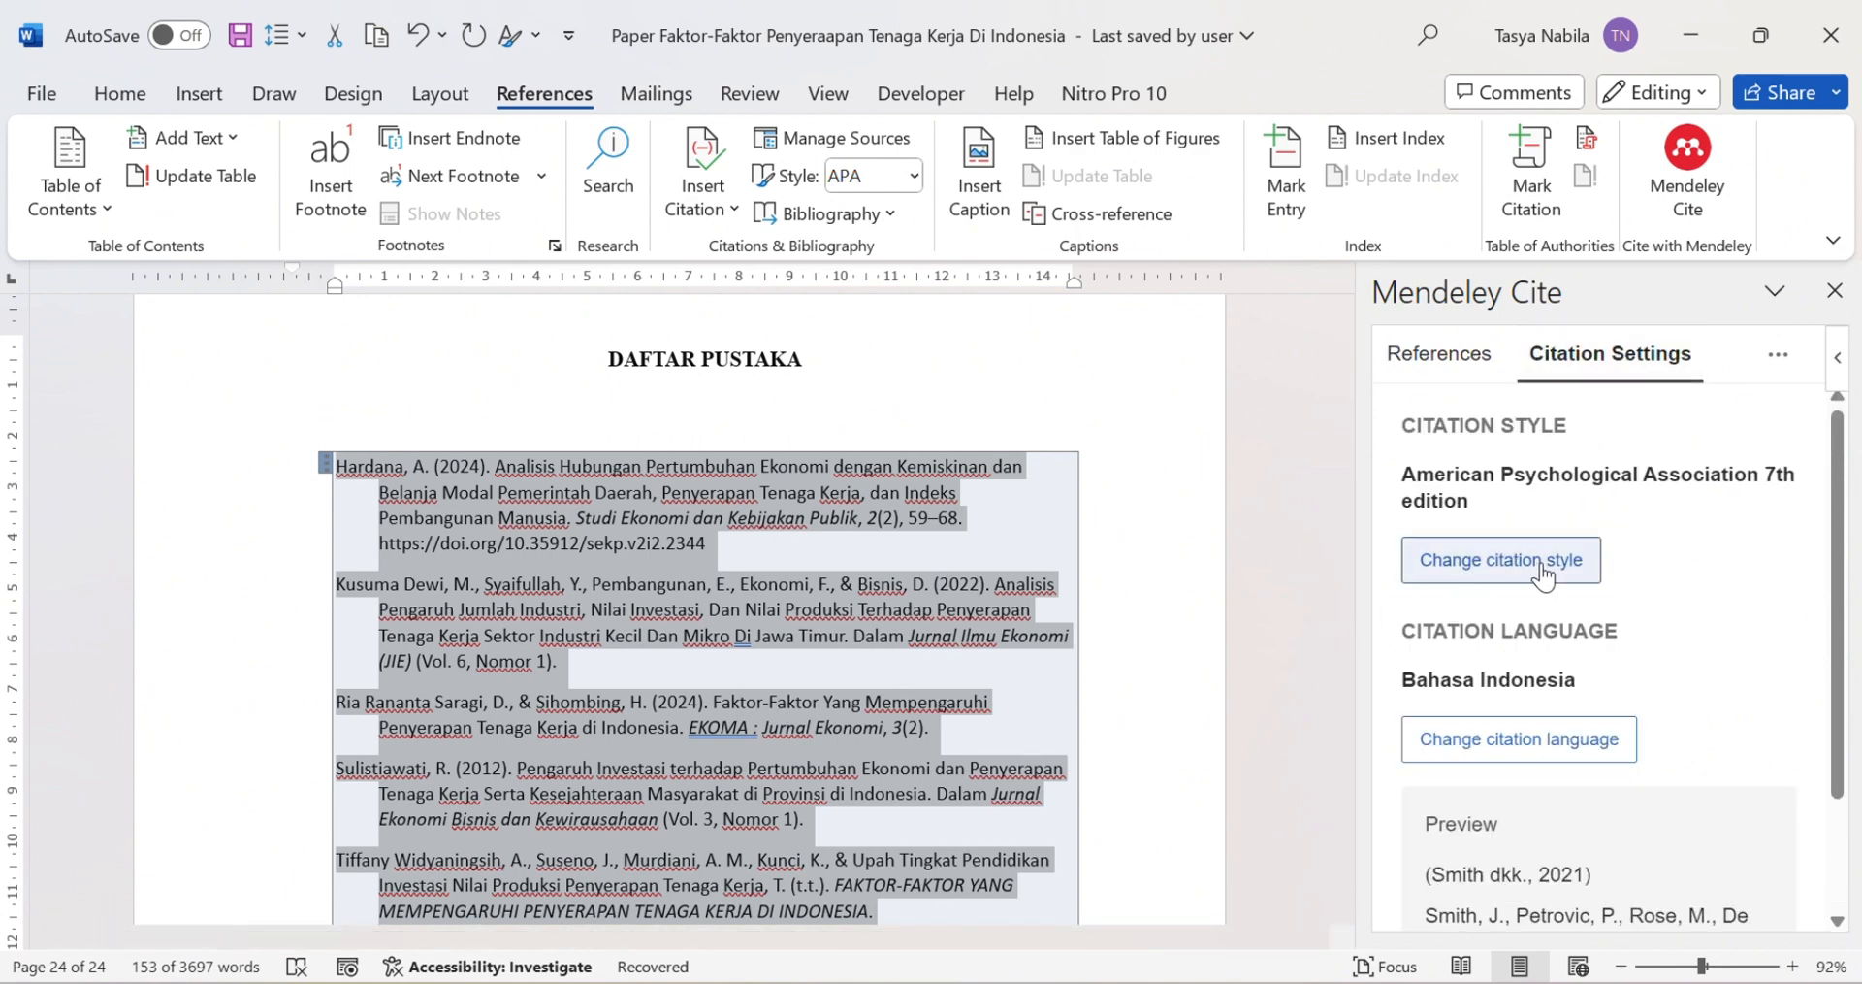
left_click(1544, 576)
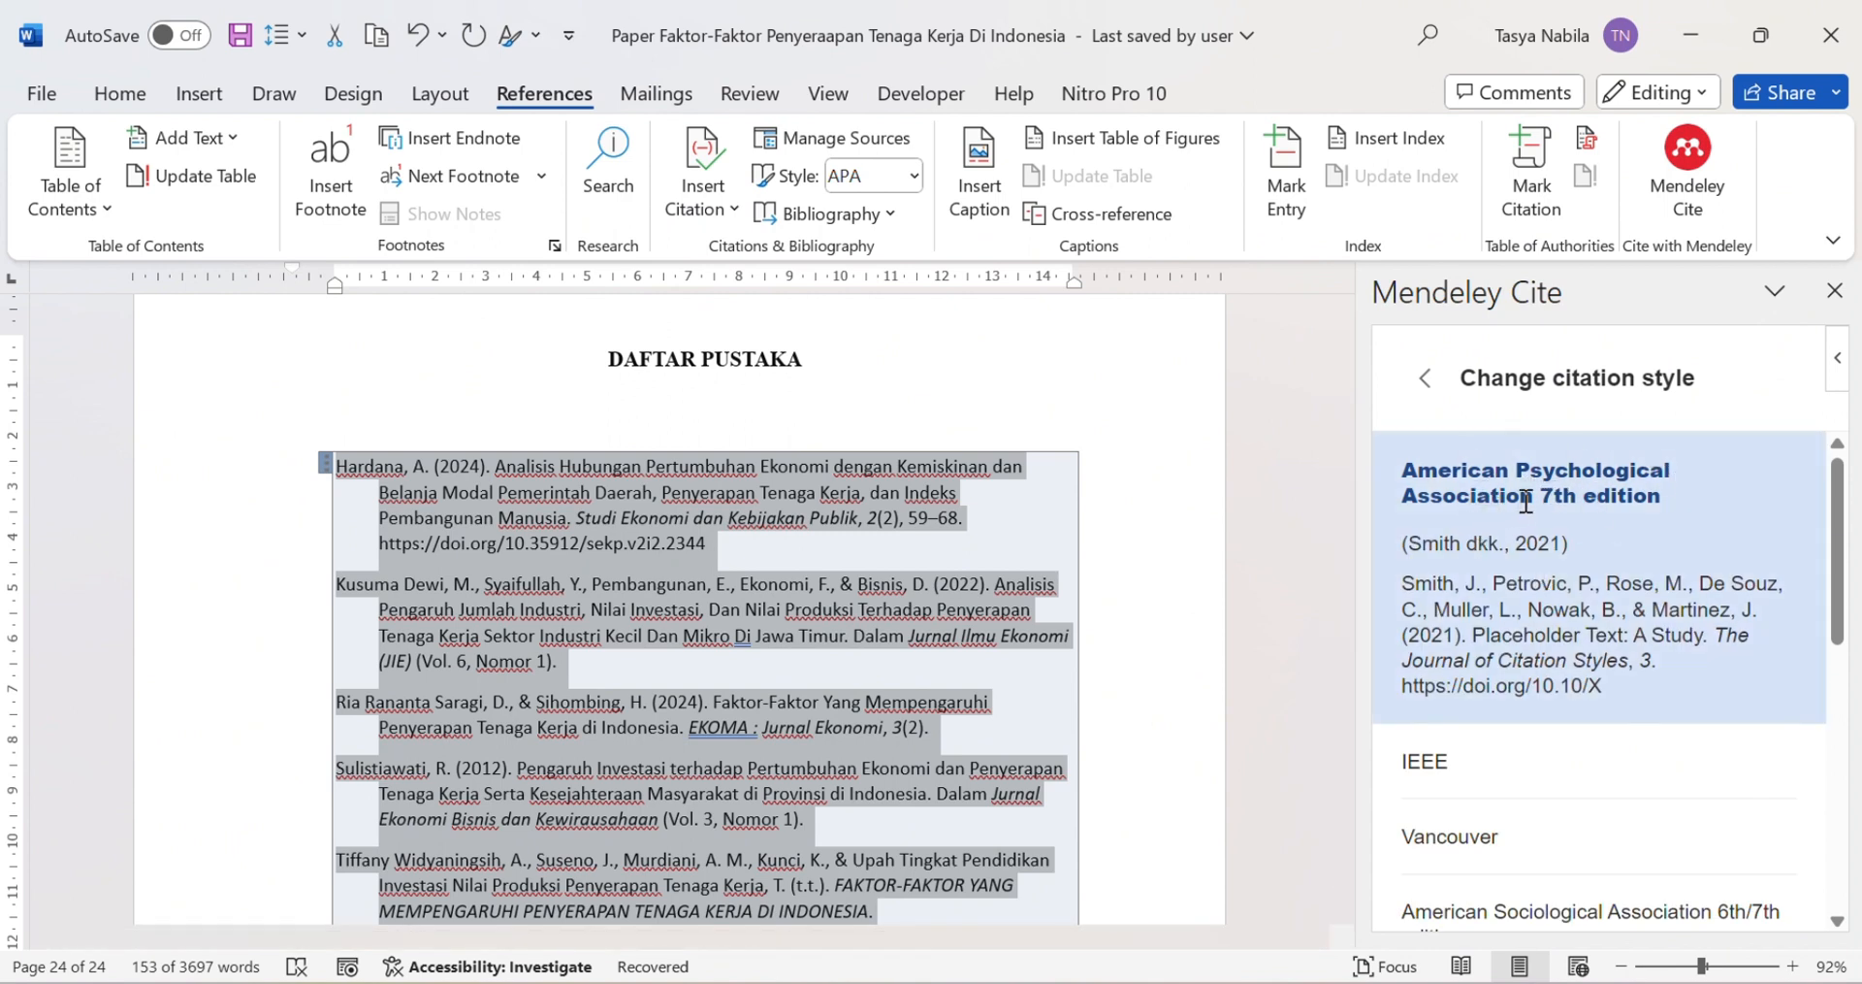
scroll(1657, 510, "down", 1)
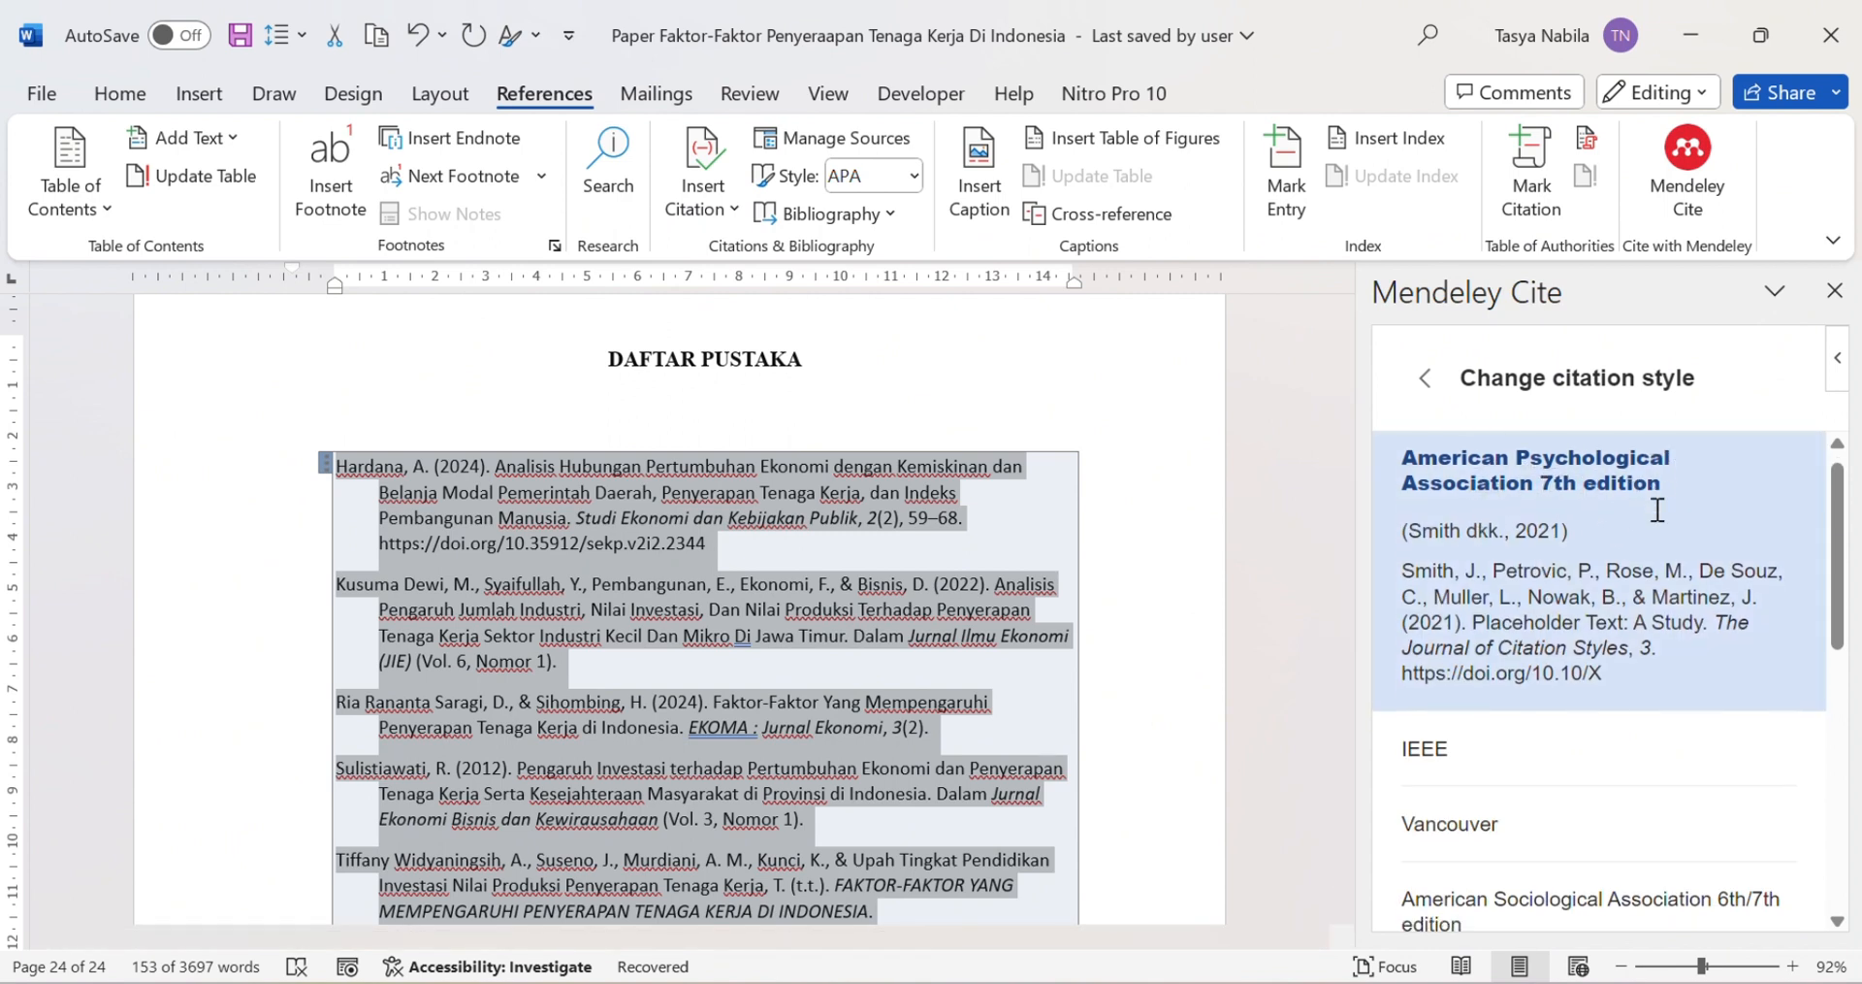
scroll(1658, 510, "down", 6)
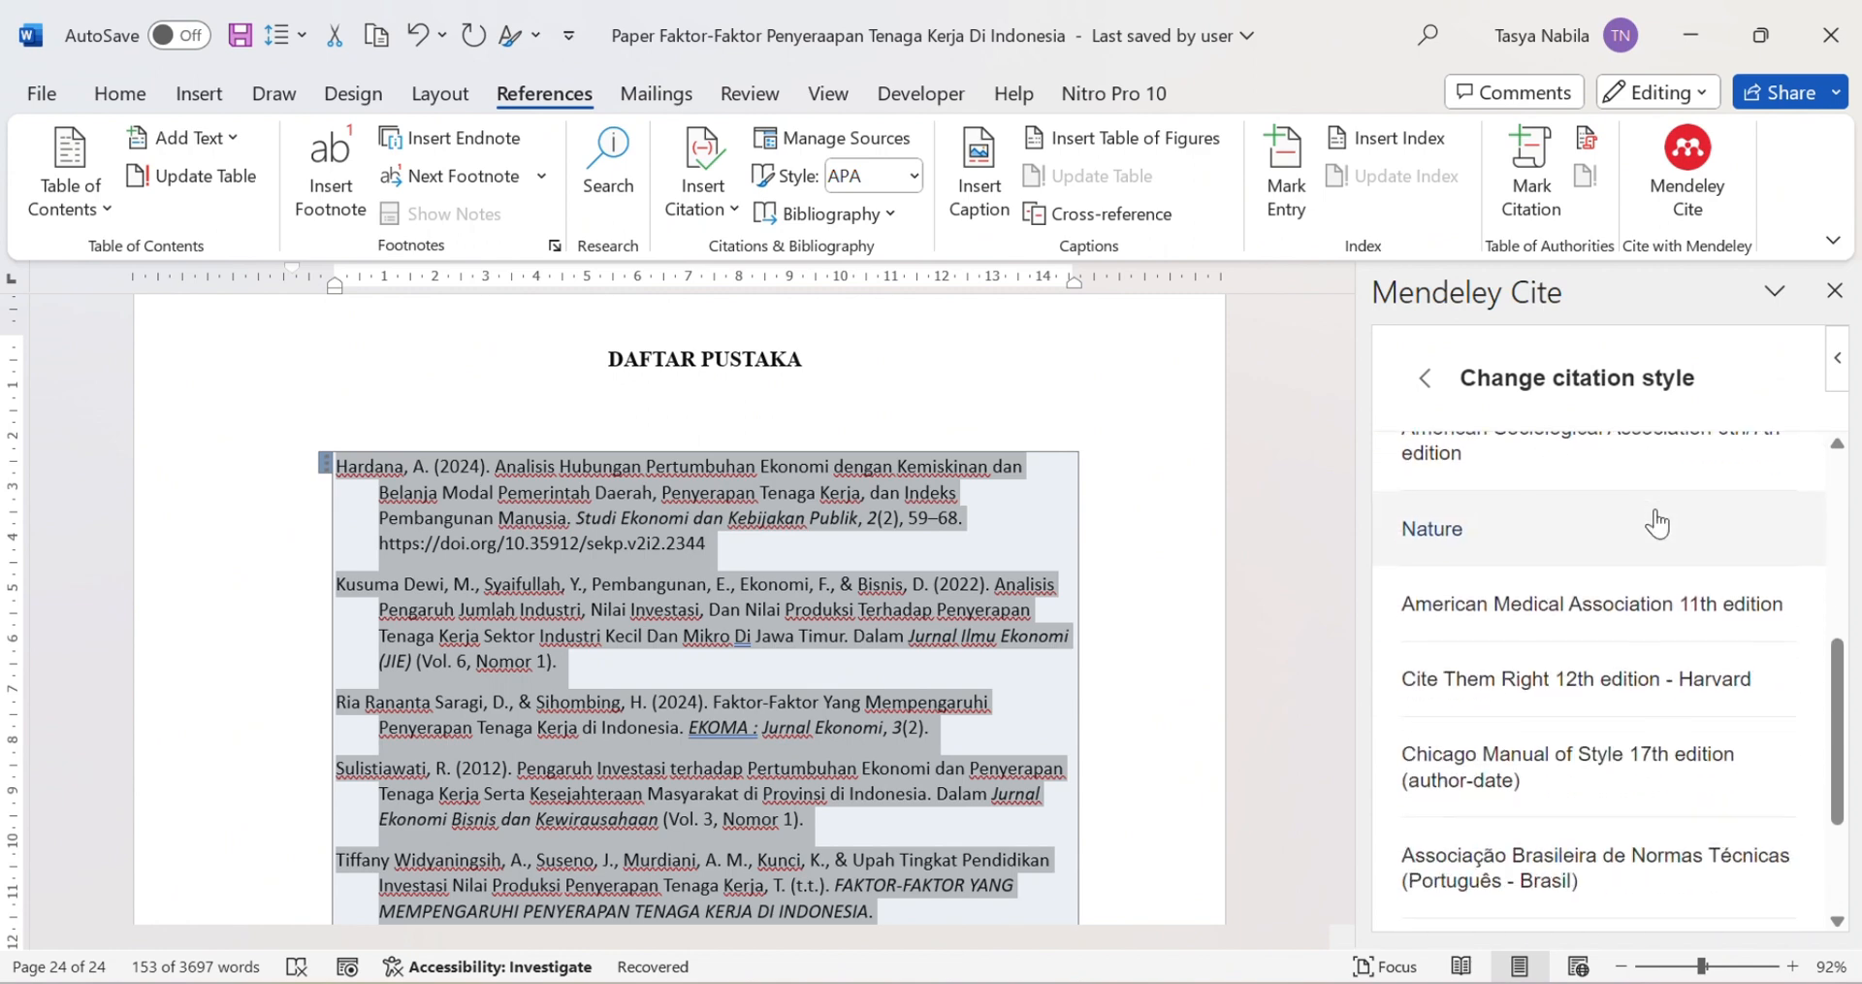
scroll(1658, 524, "down", 1)
scroll(1552, 562, "up", 3)
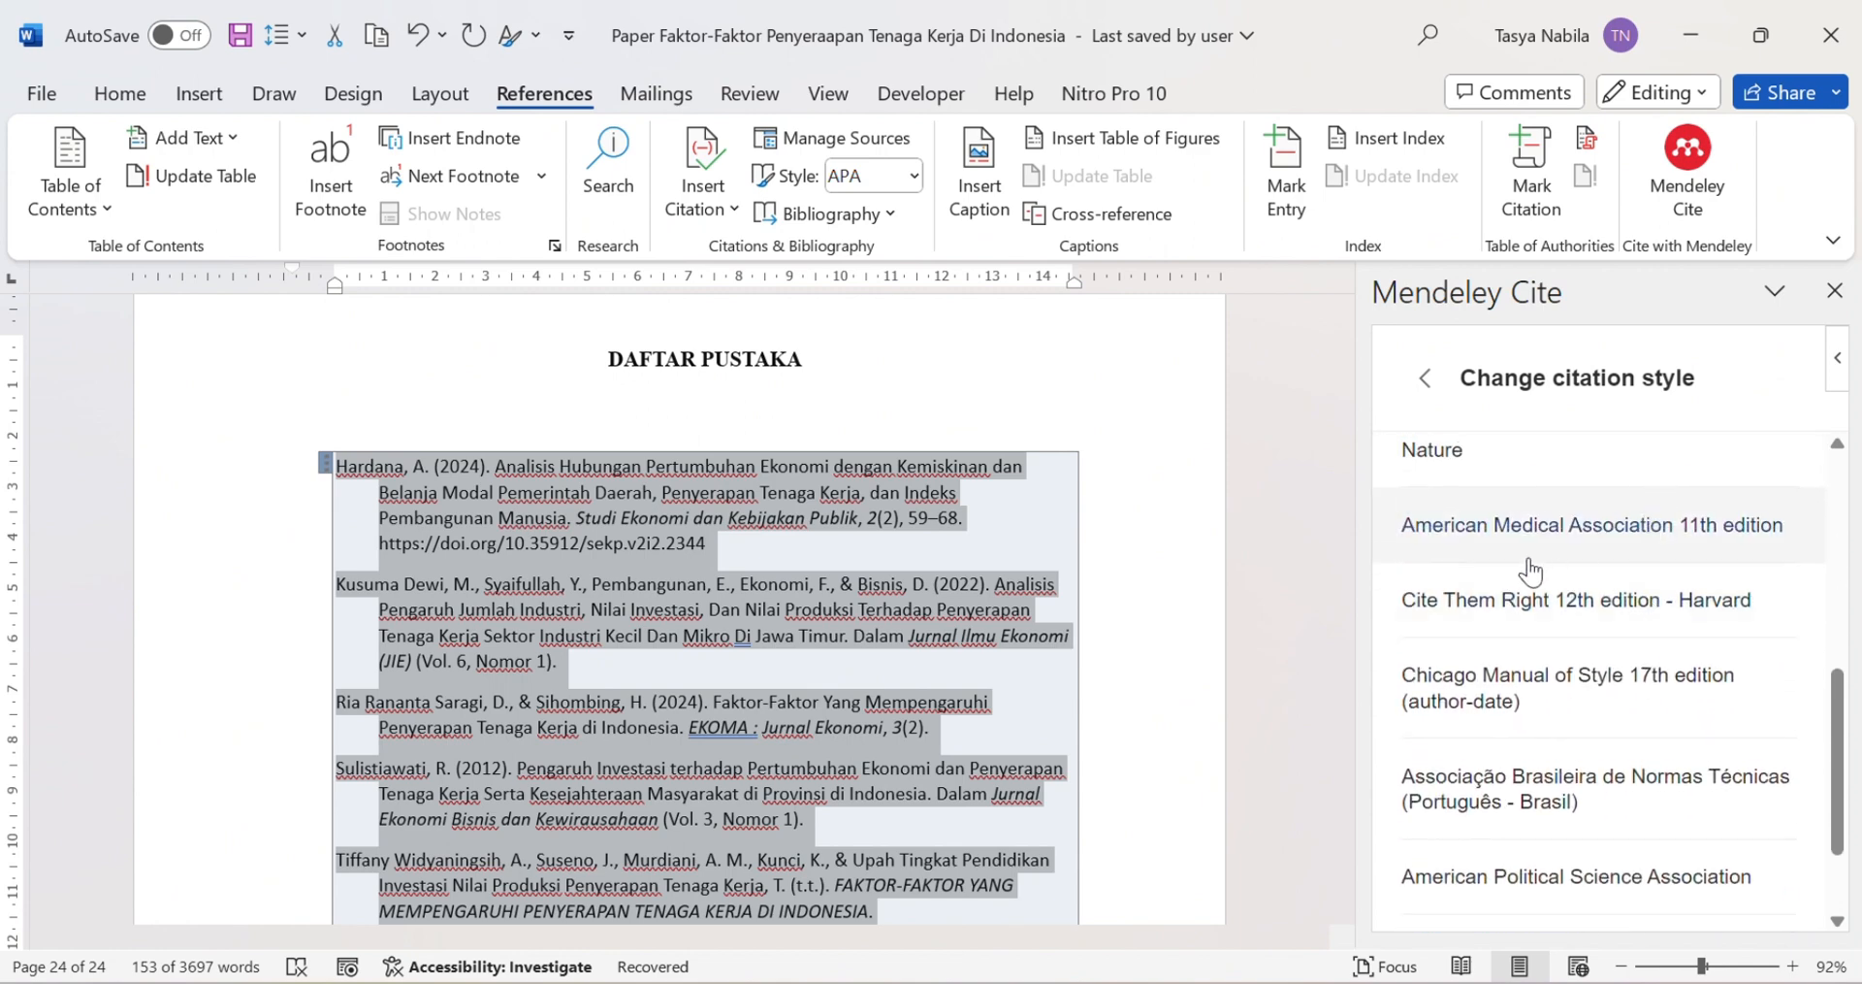
scroll(1623, 655, "down", 1)
scroll(1624, 656, "up", 5)
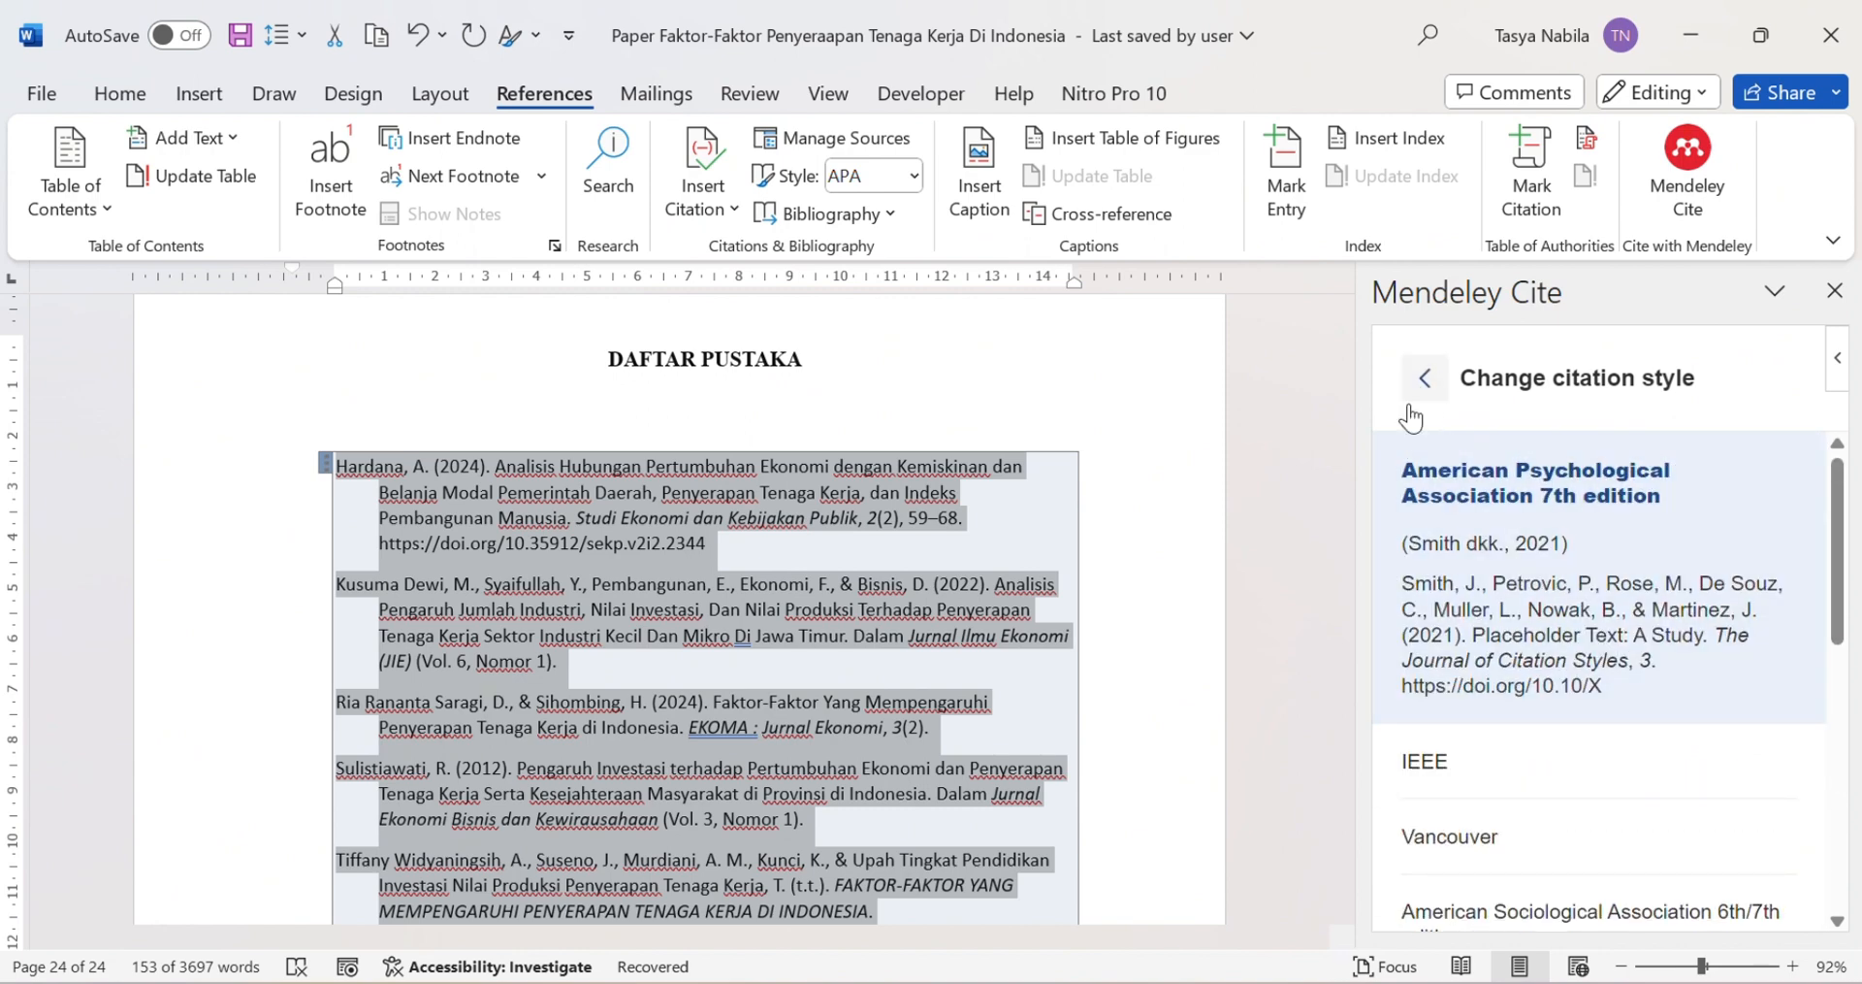
left_click(1425, 379)
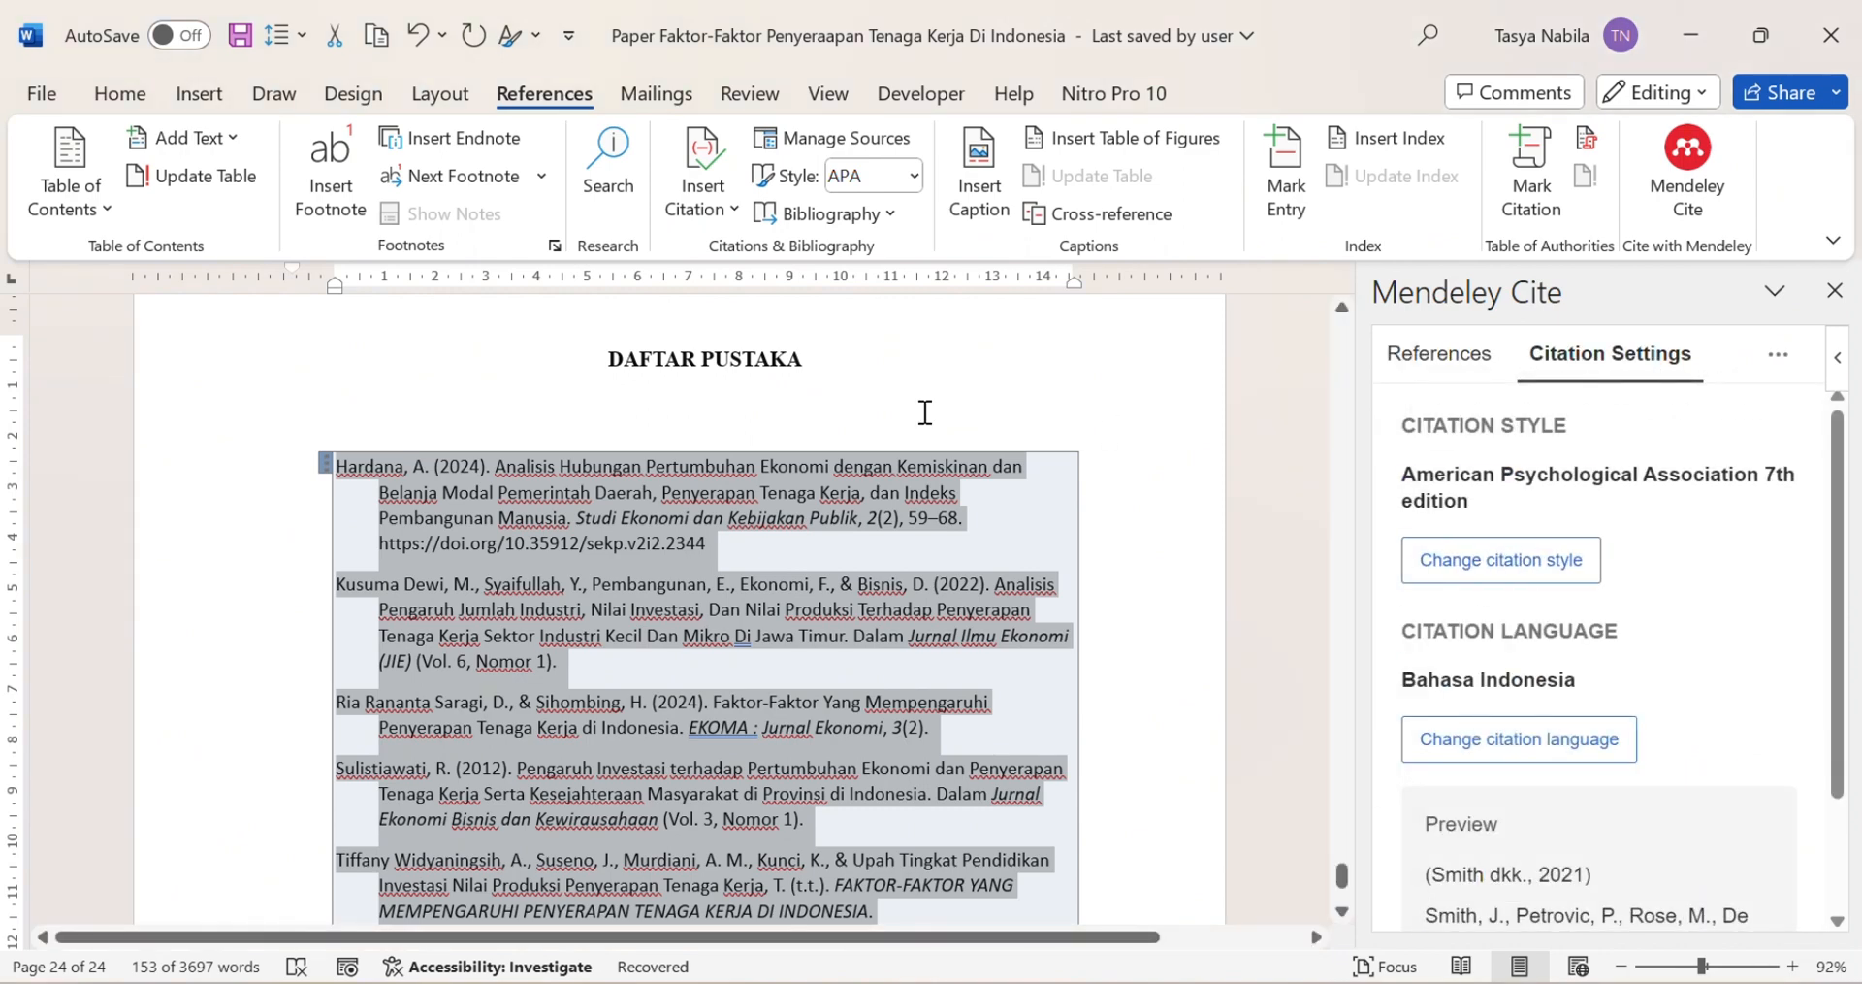
left_click(1834, 290)
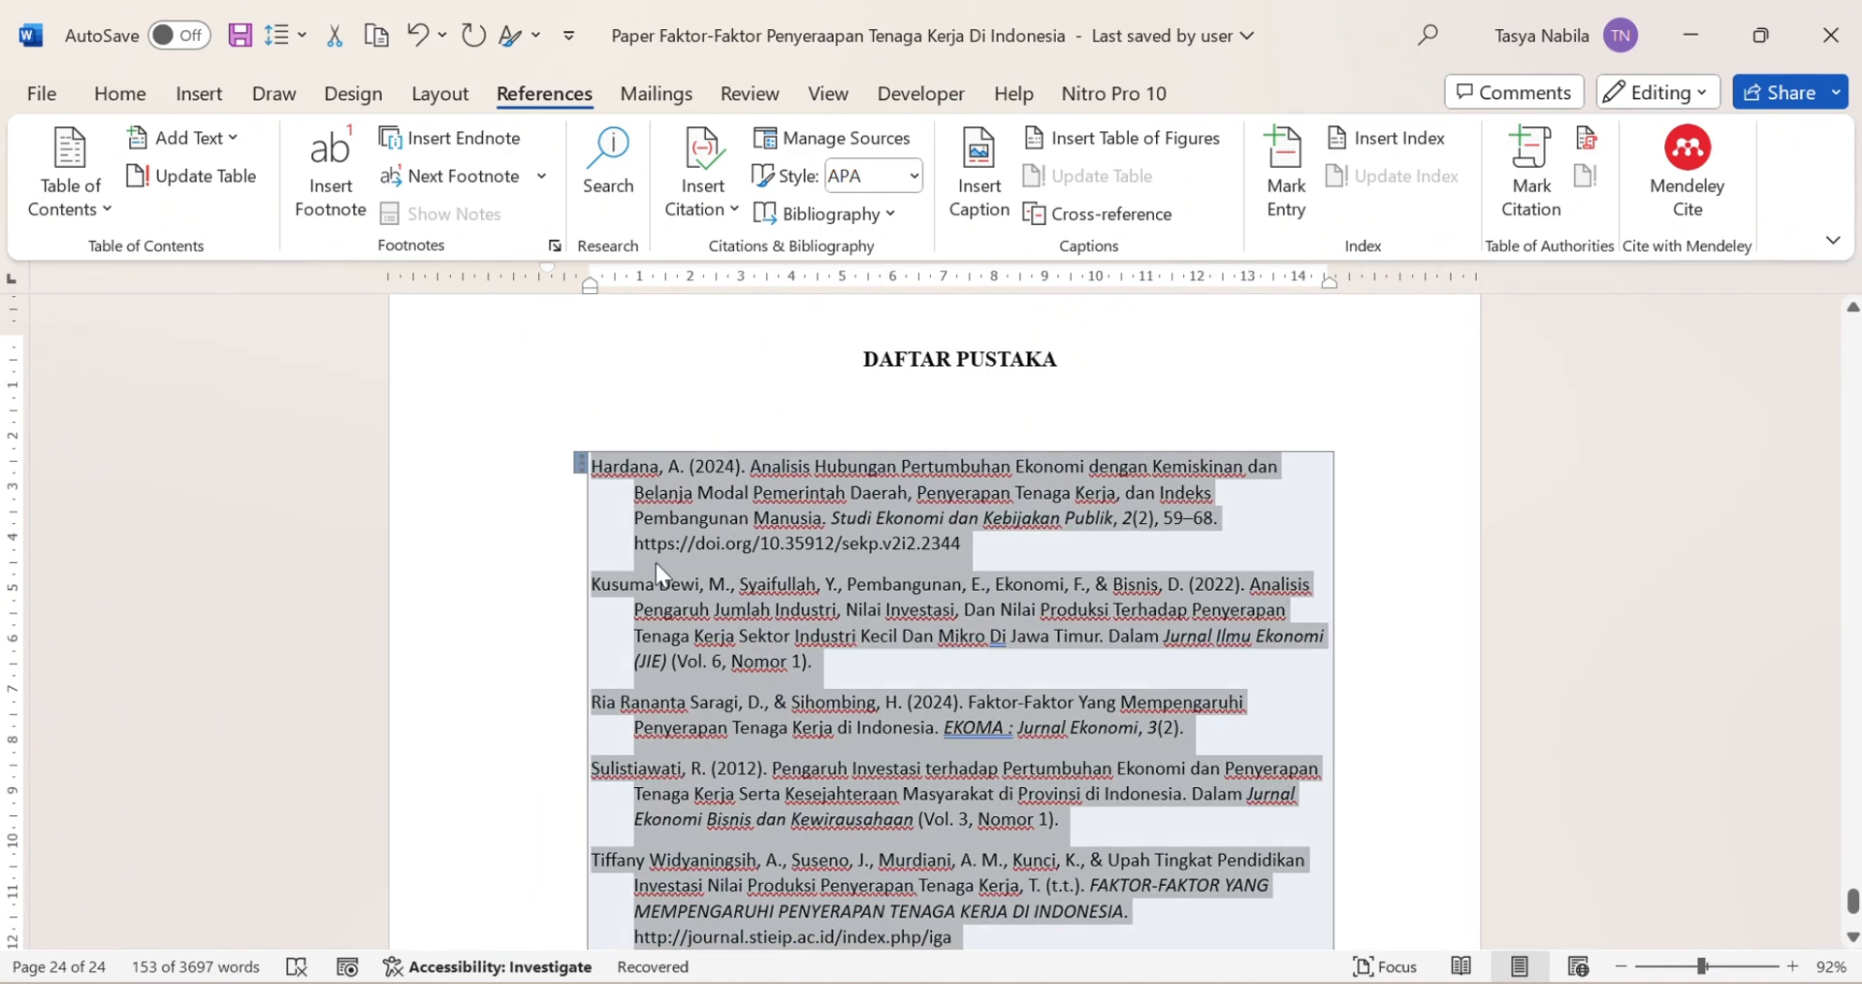
Step: Format the DAFTAR PUSTAKA reference list as justified 12-pt Times New Roman
left_click(119, 93)
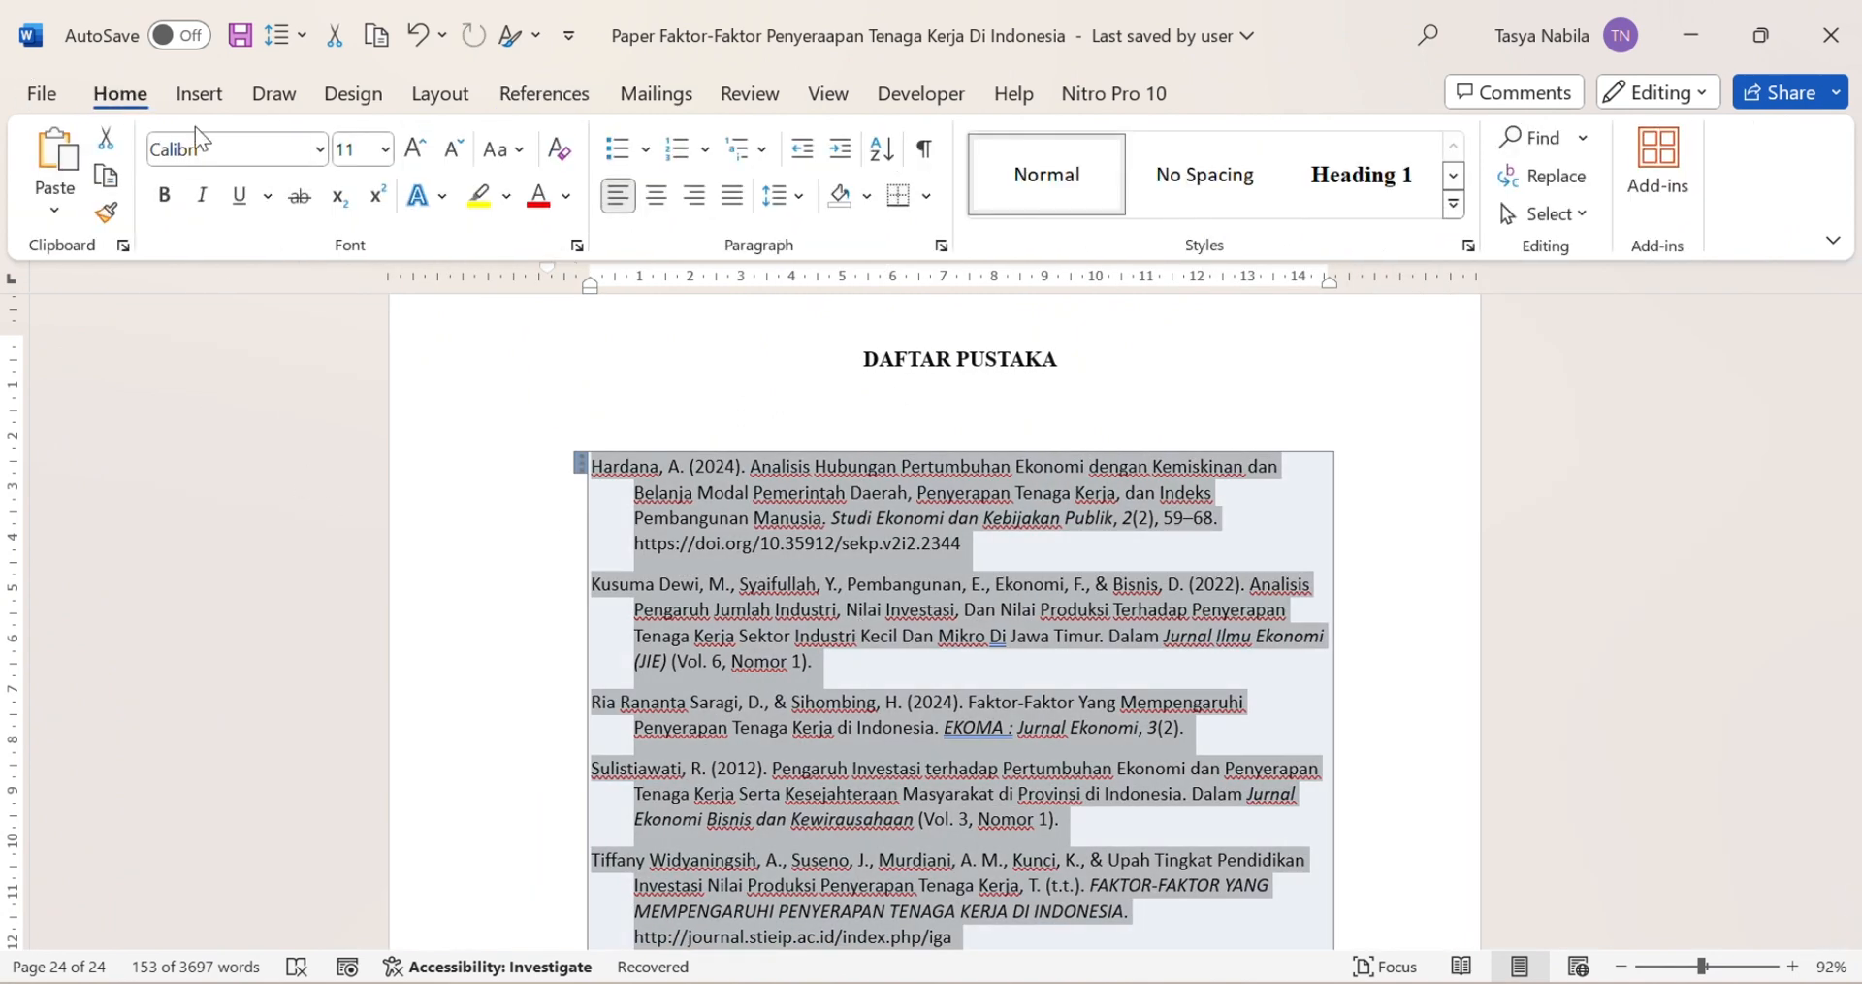
left_click(220, 148)
type("Times New Roman")
key("Return")
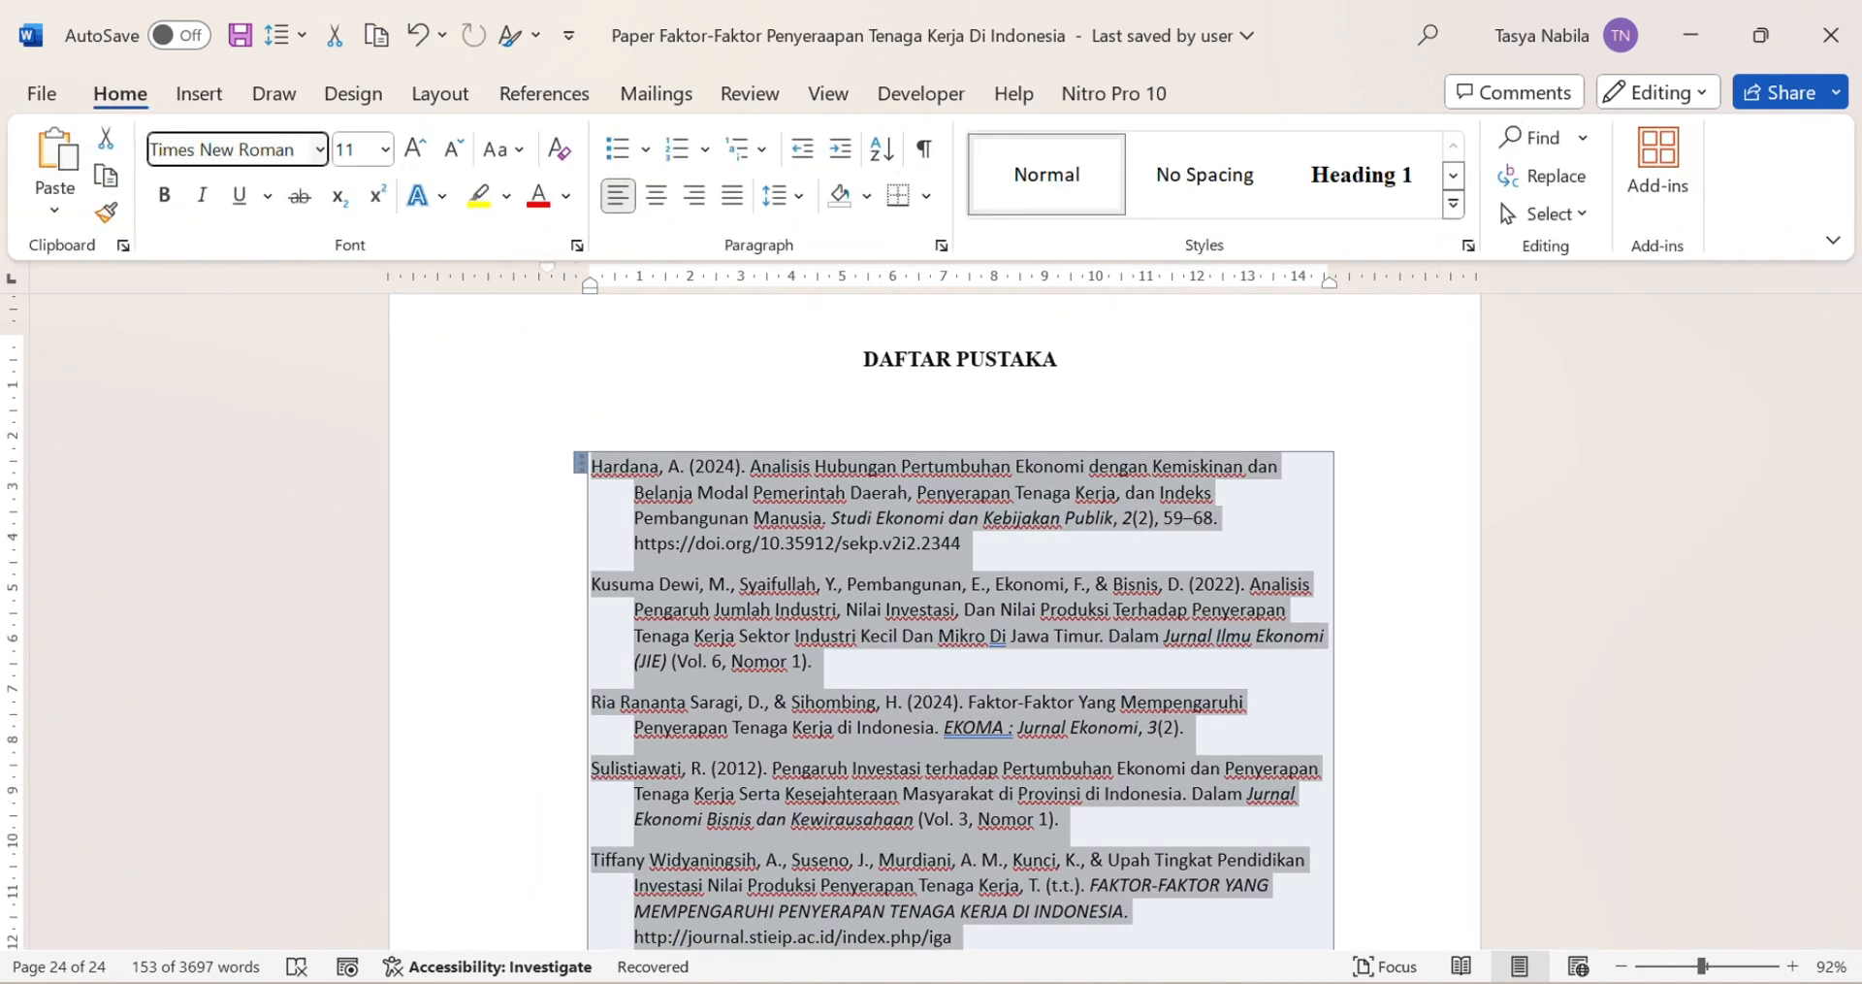
left_click(386, 150)
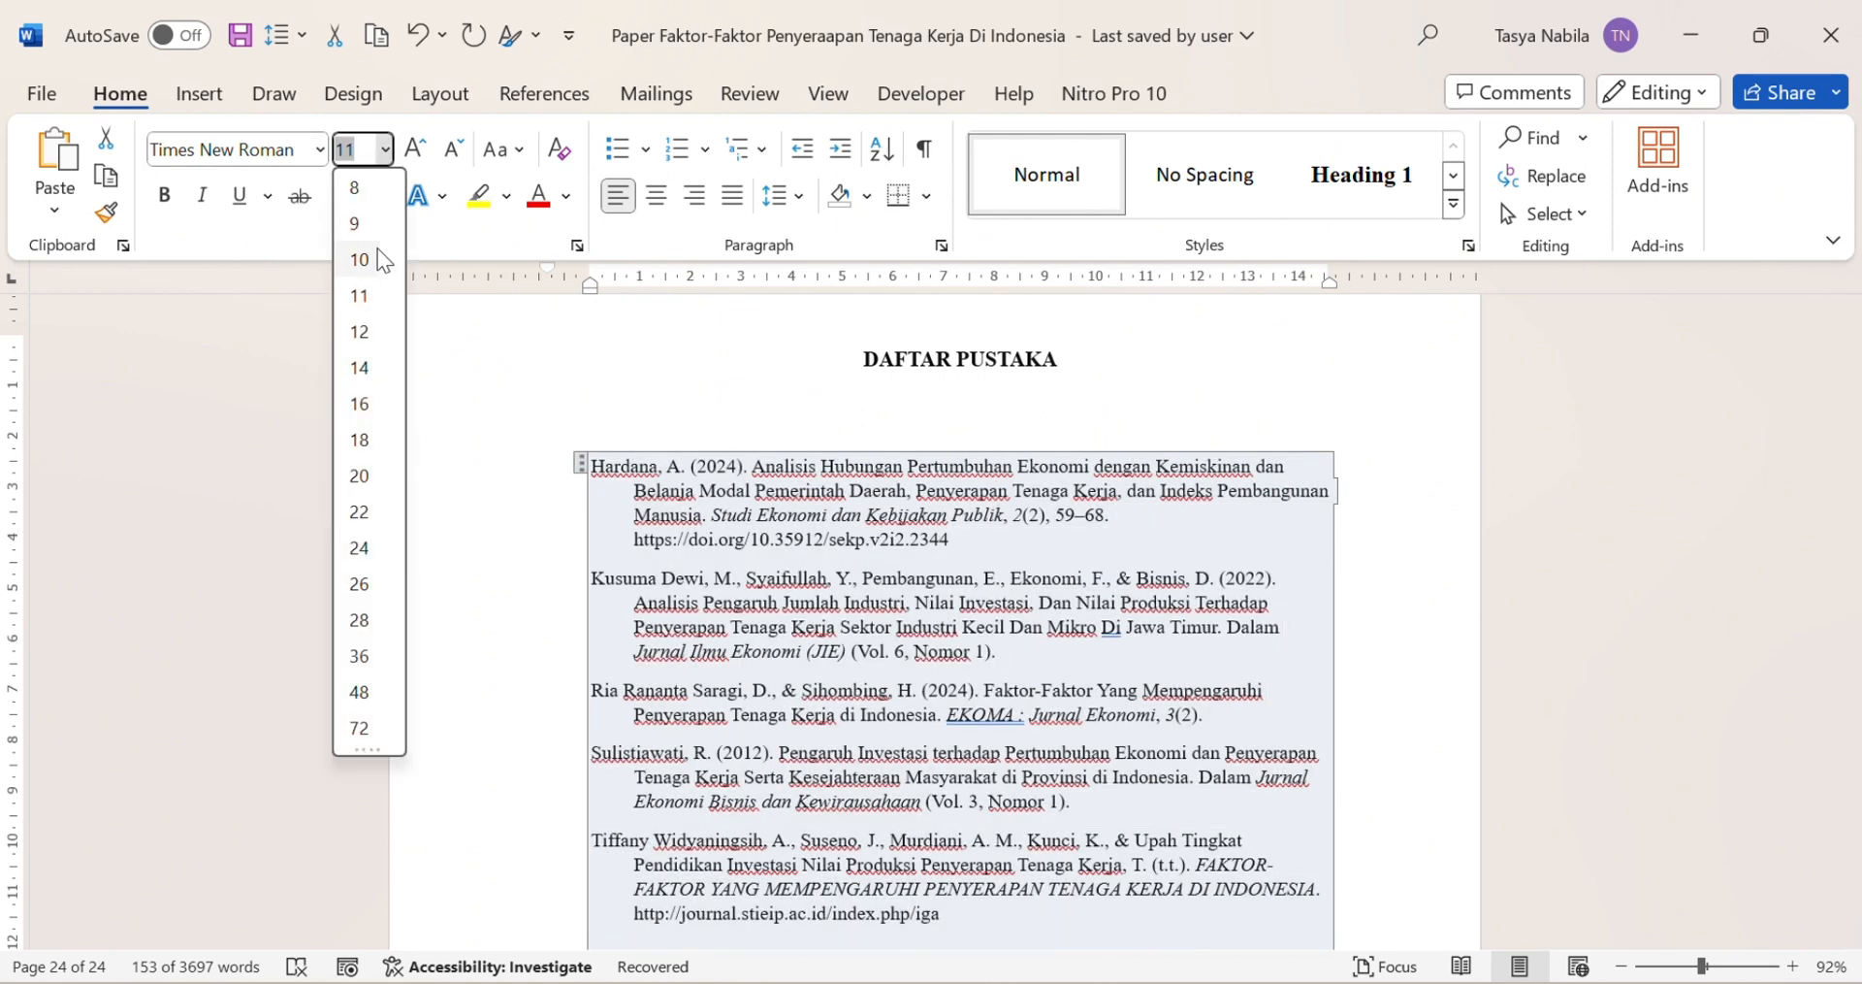
left_click(361, 325)
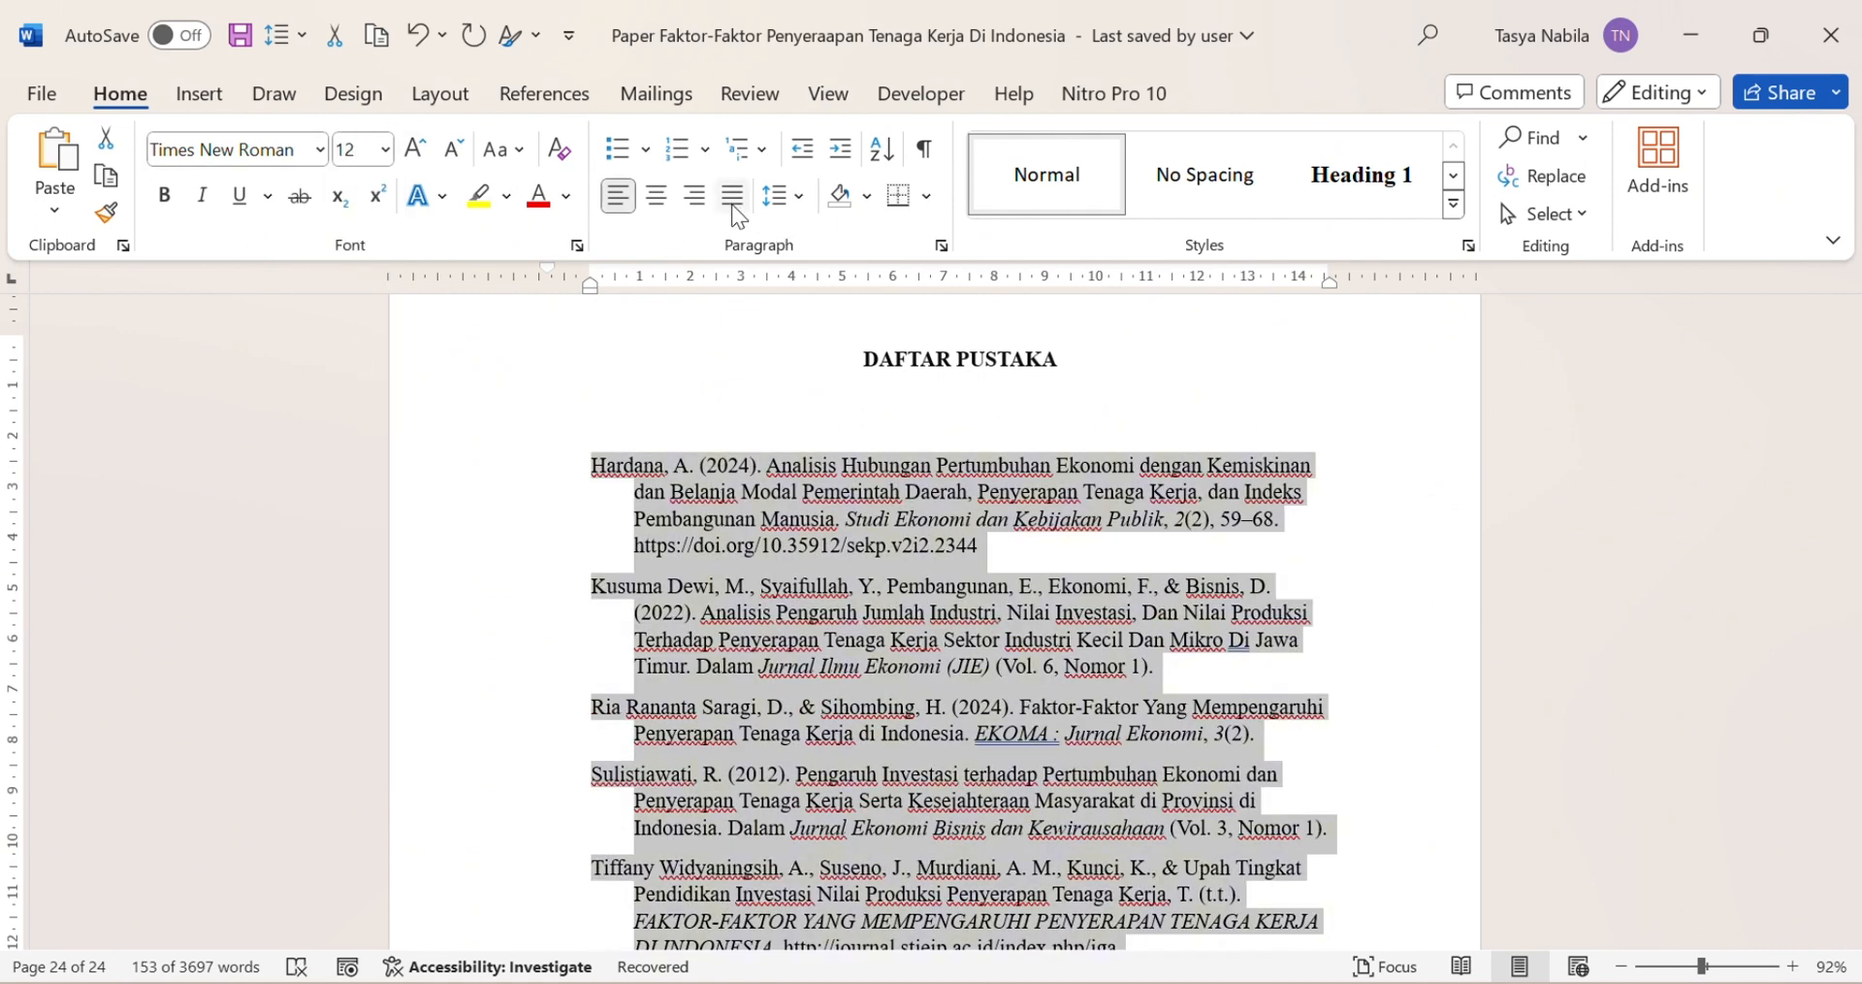
left_click(736, 207)
left_click(1254, 386)
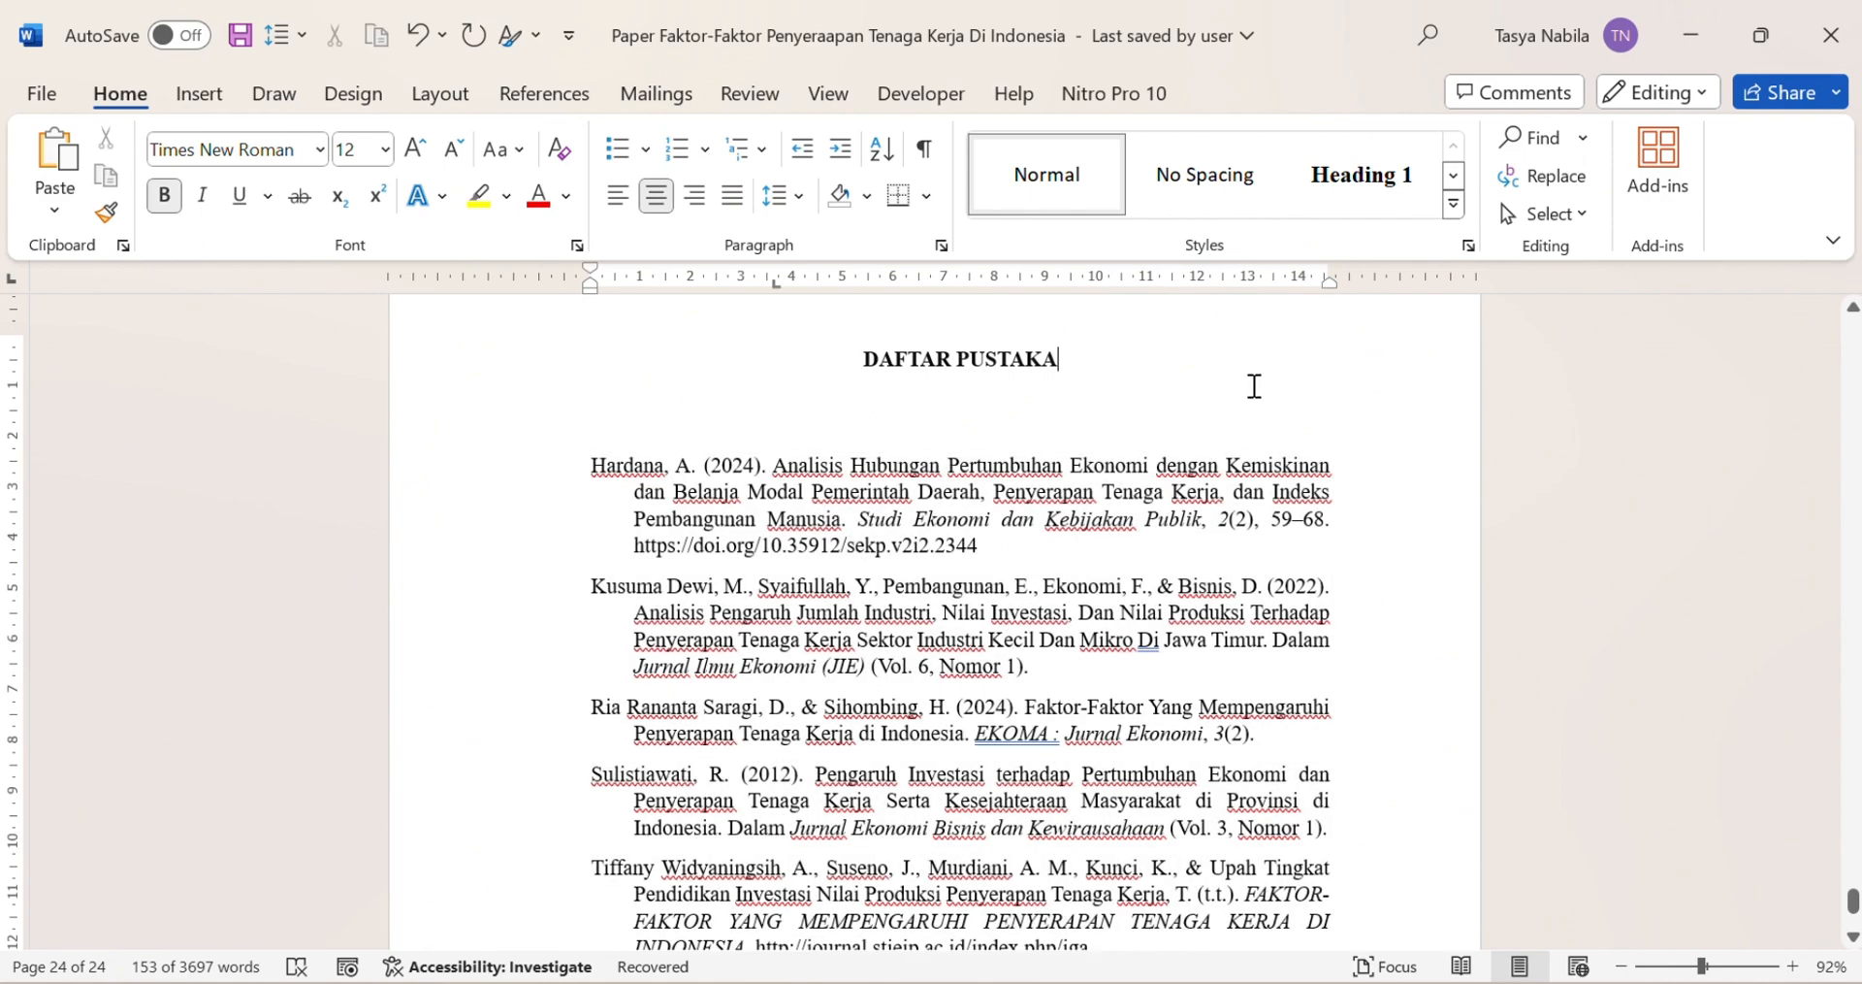
scroll(1254, 386, "down", 3)
scroll(1254, 386, "up", 4)
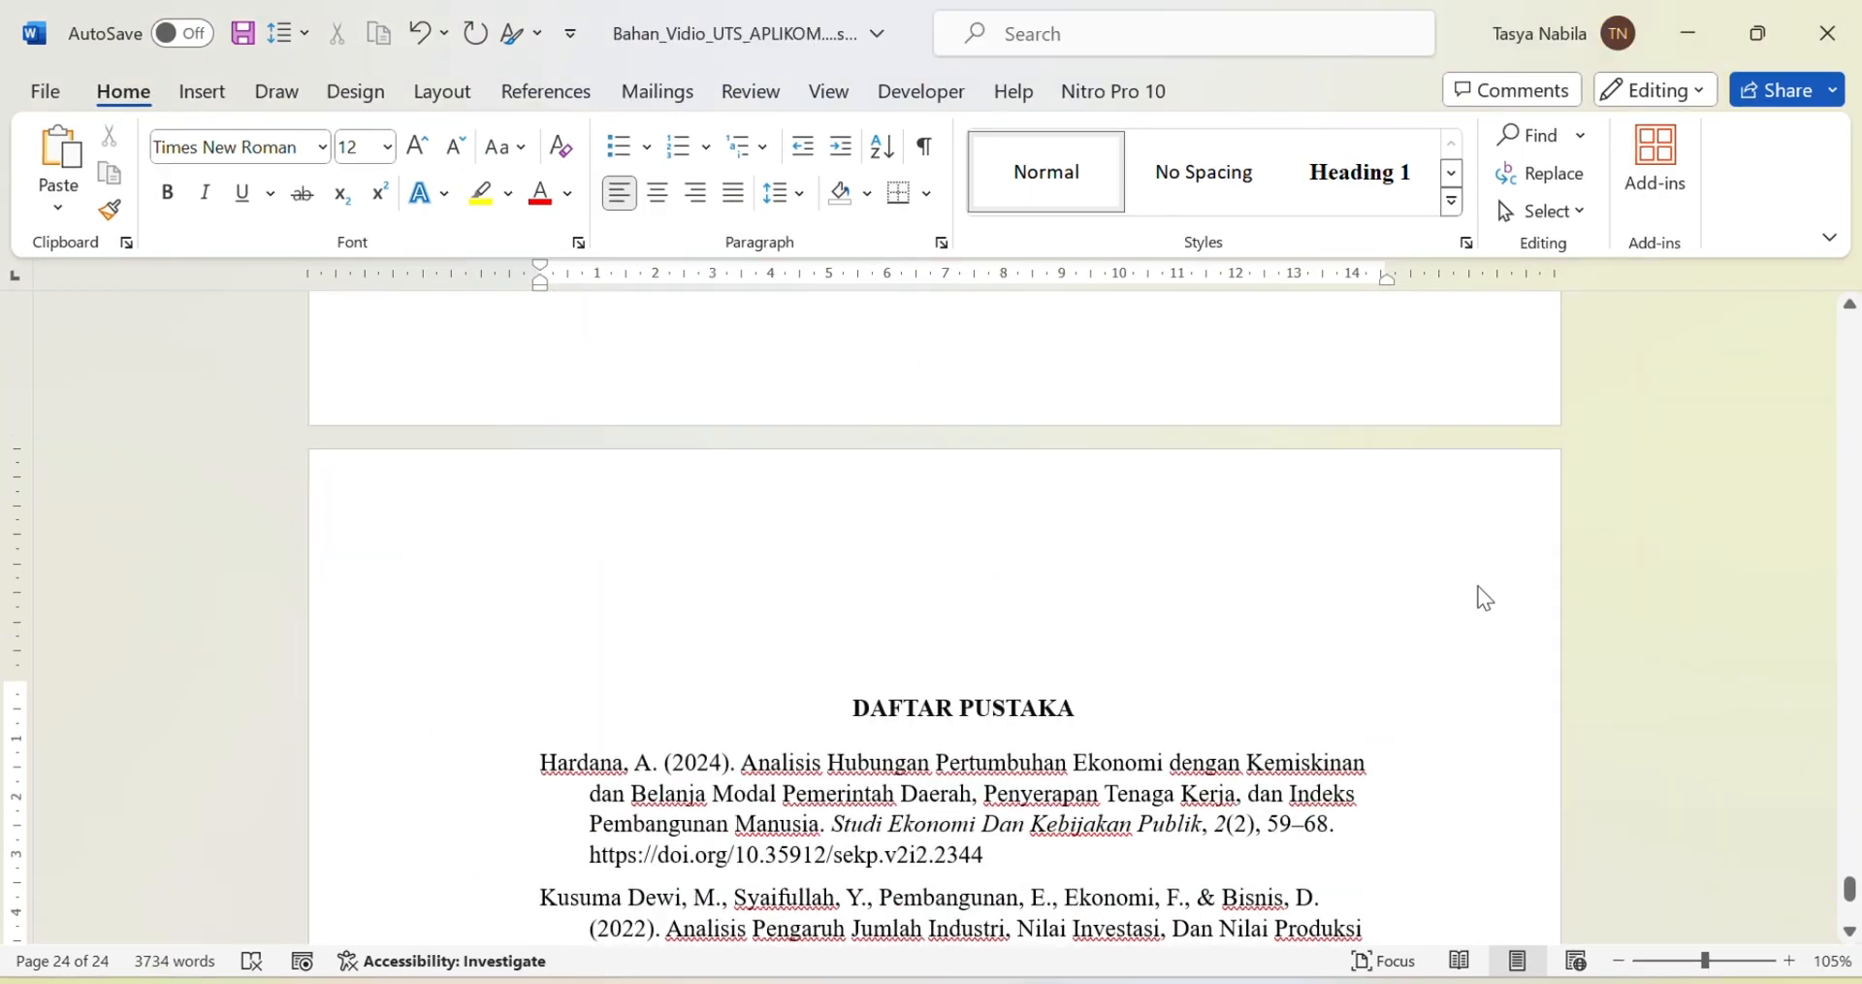
scroll(1480, 586, "up", 5)
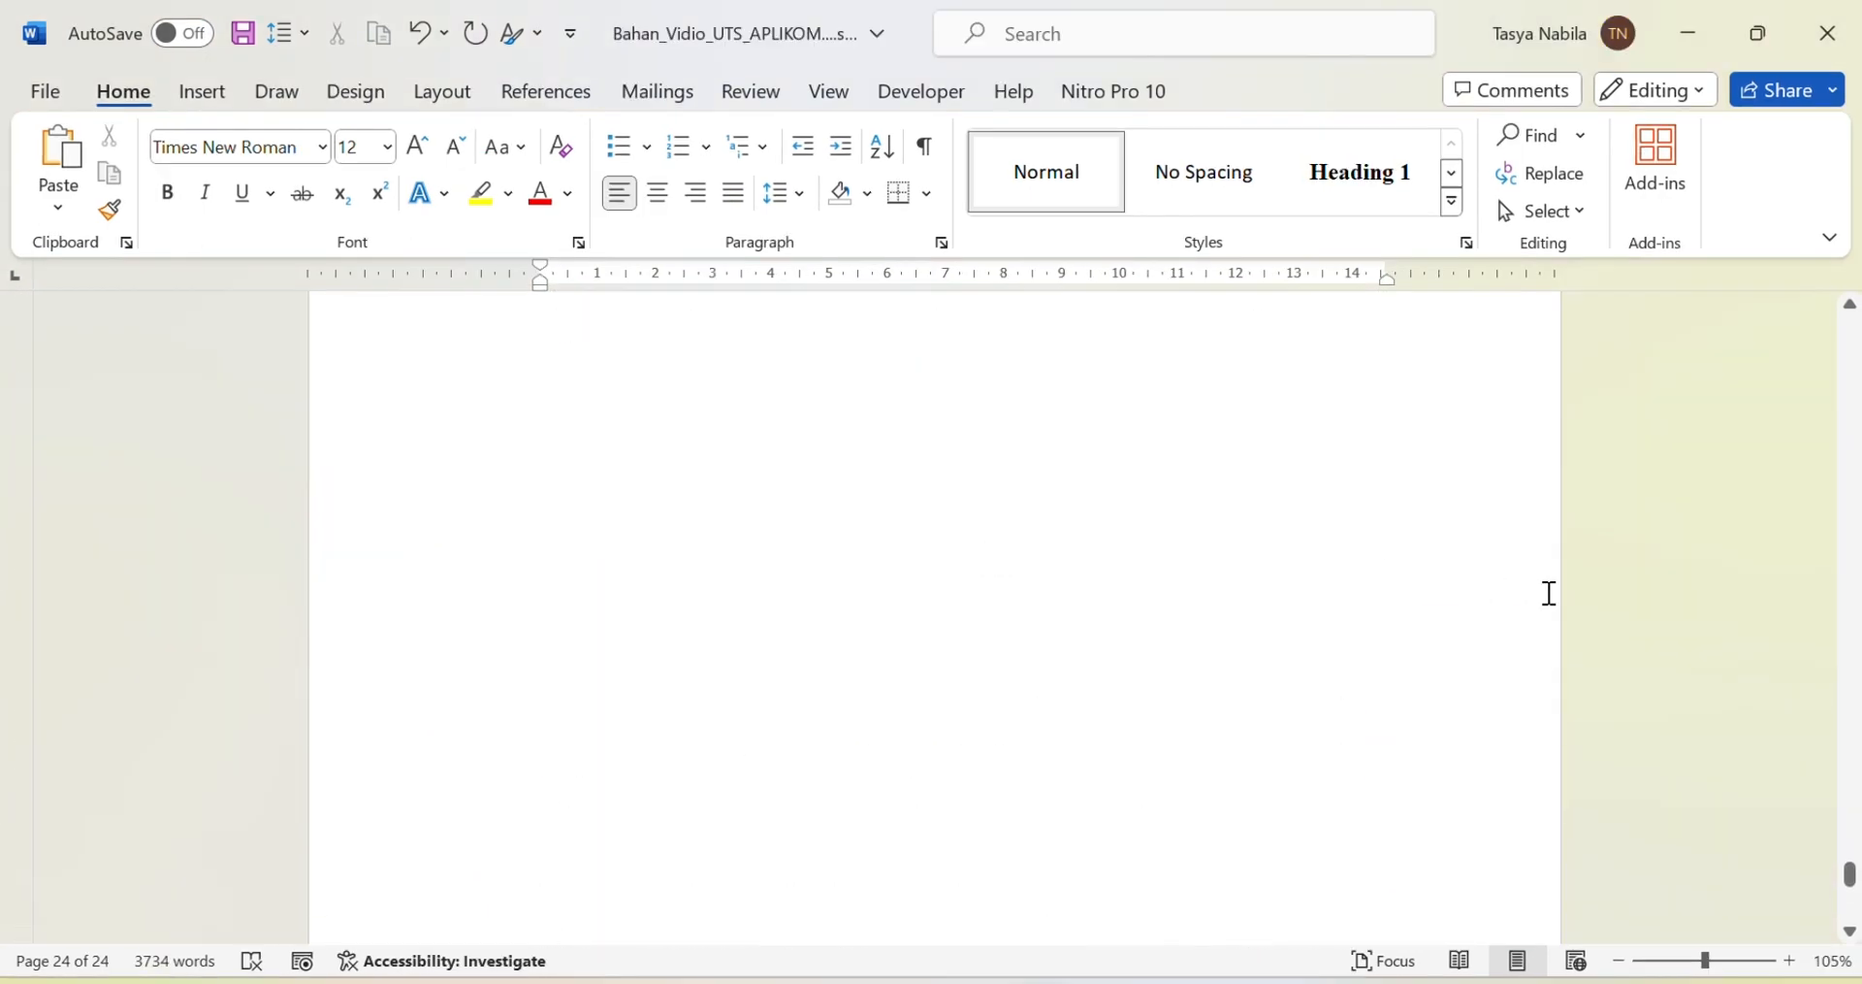
Step: Jump to the Koefisien Determinan (R2) table on page 19 at 92% zoom
scroll(1584, 628, "up", 15)
left_click_drag(1846, 835, 1843, 745)
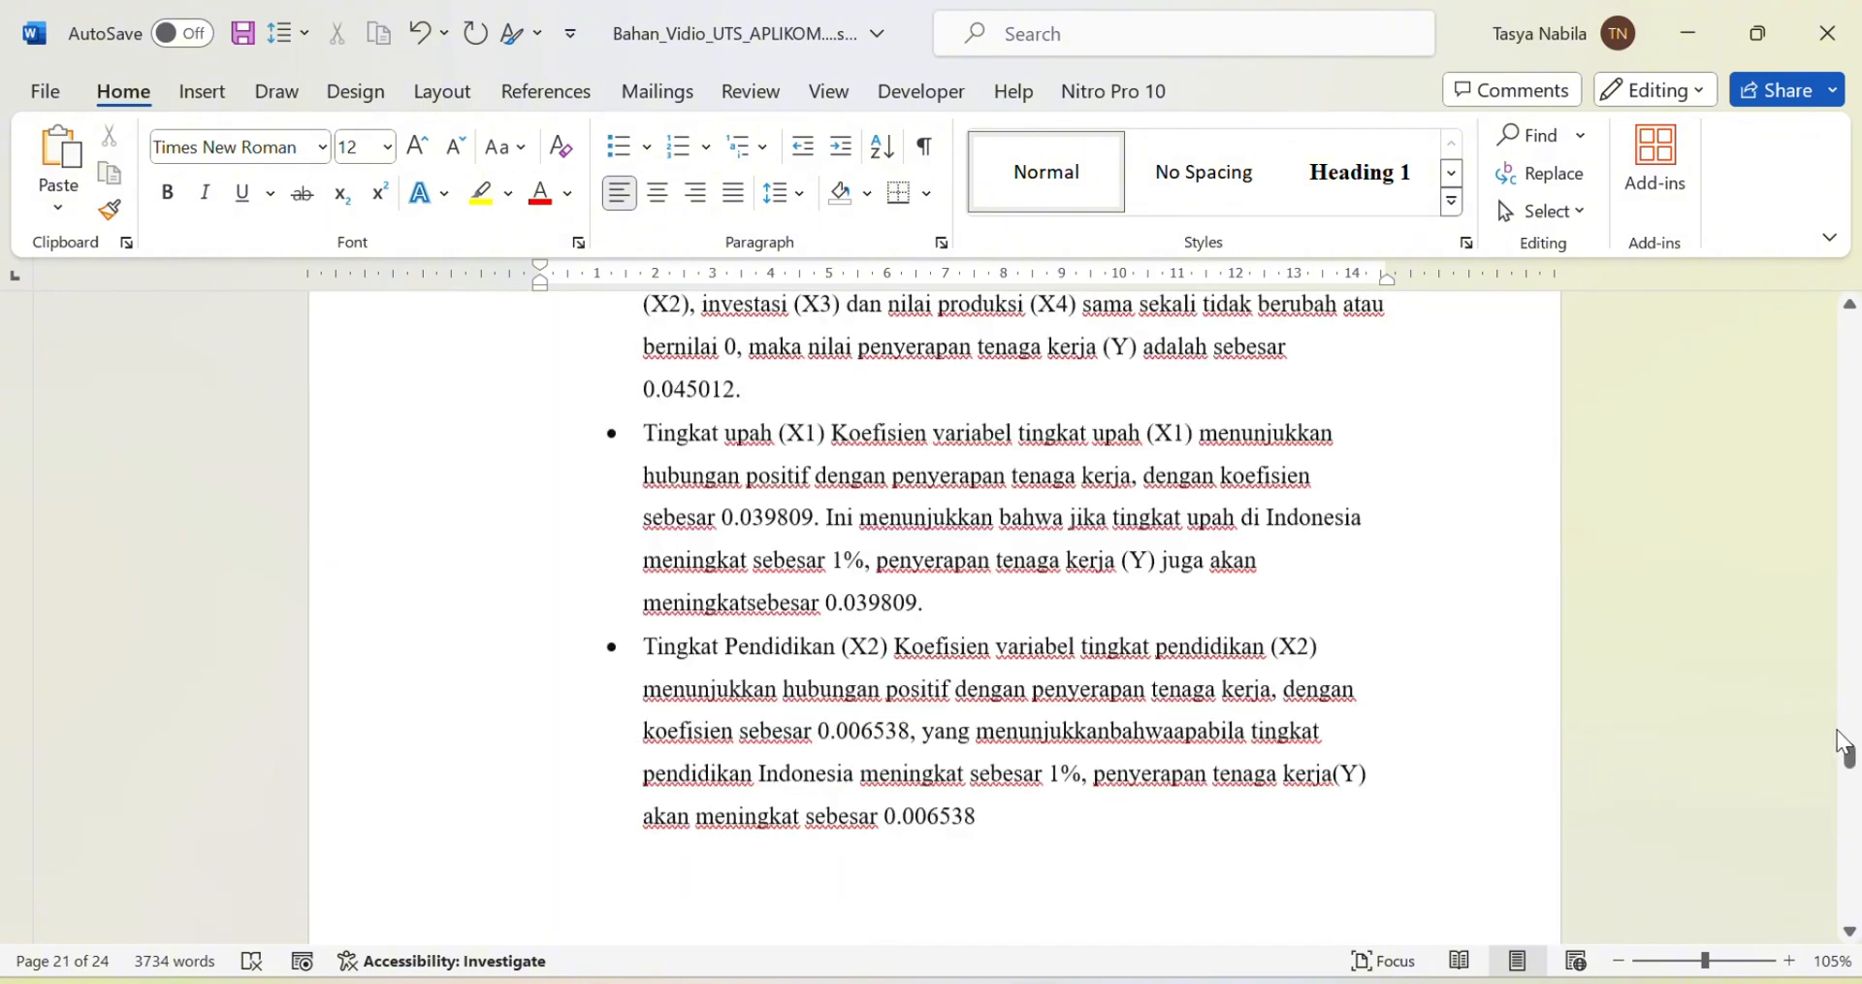
scroll(1836, 729, "up", 1)
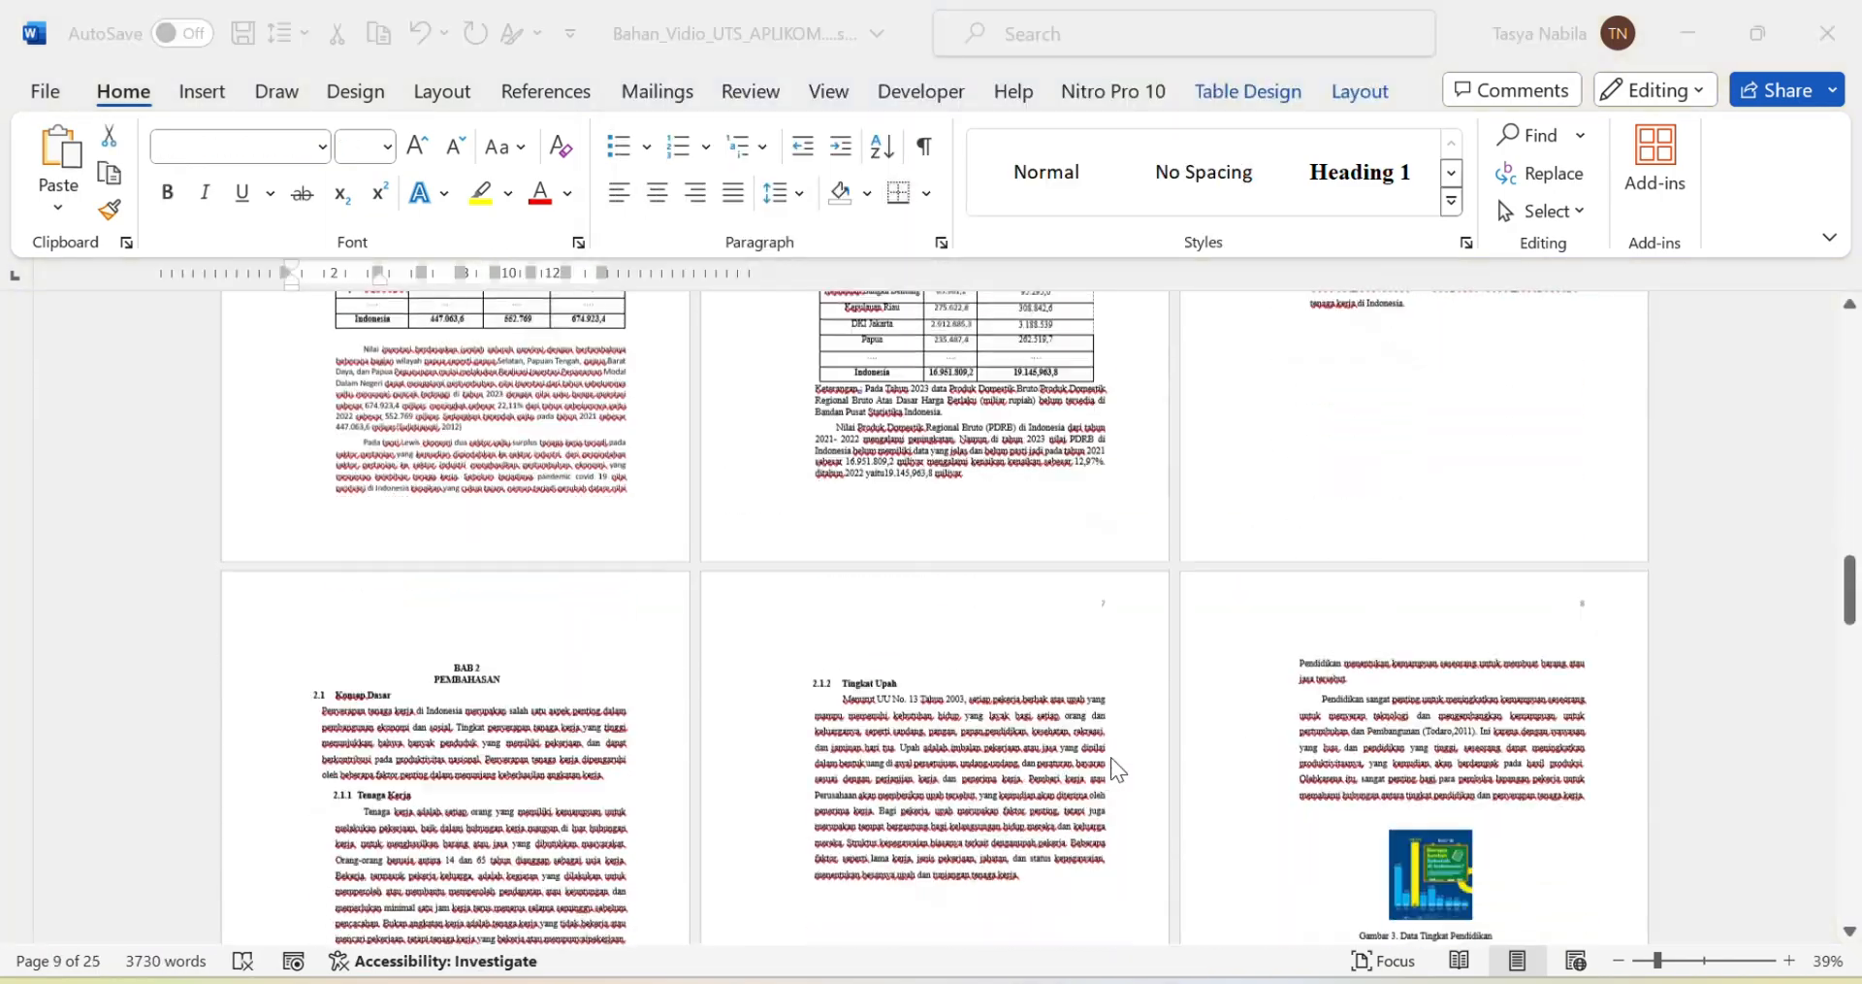
scroll(1115, 769, "down", 10)
scroll(1125, 735, "down", 4)
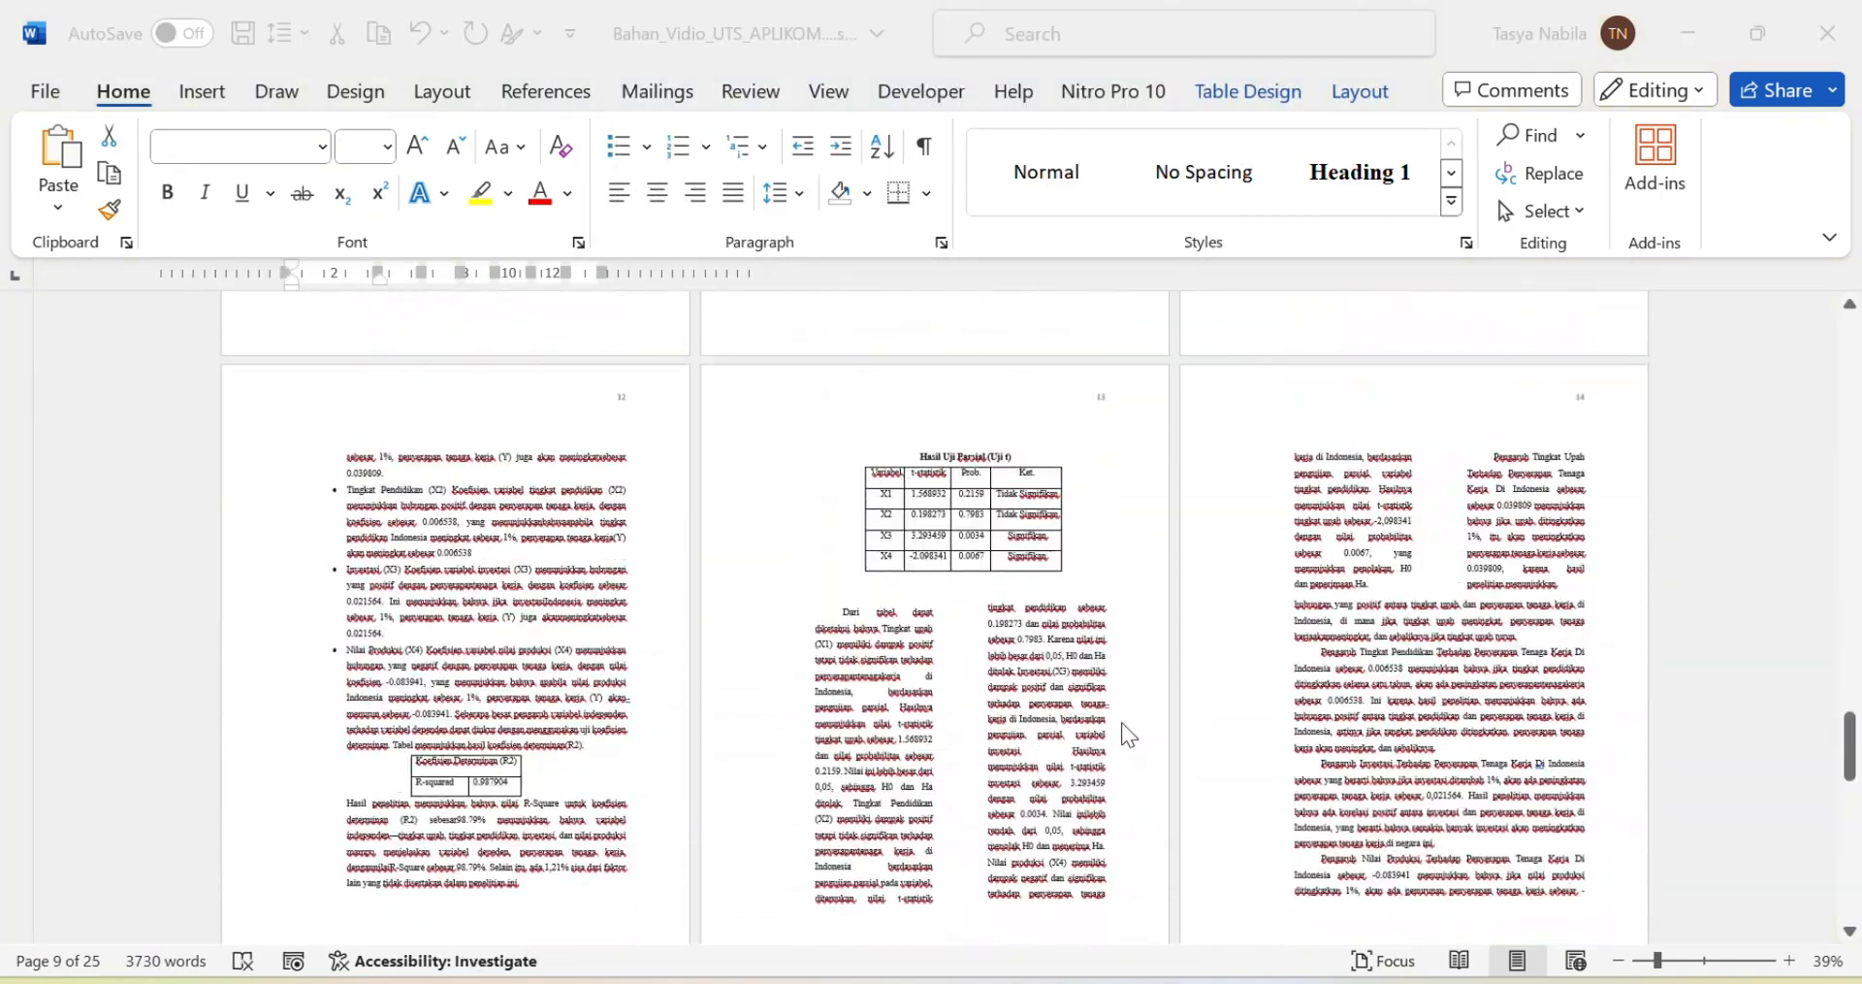
scroll(1125, 734, "up", 1)
scroll(1126, 734, "down", 3)
double_click(509, 702)
left_click(1705, 970)
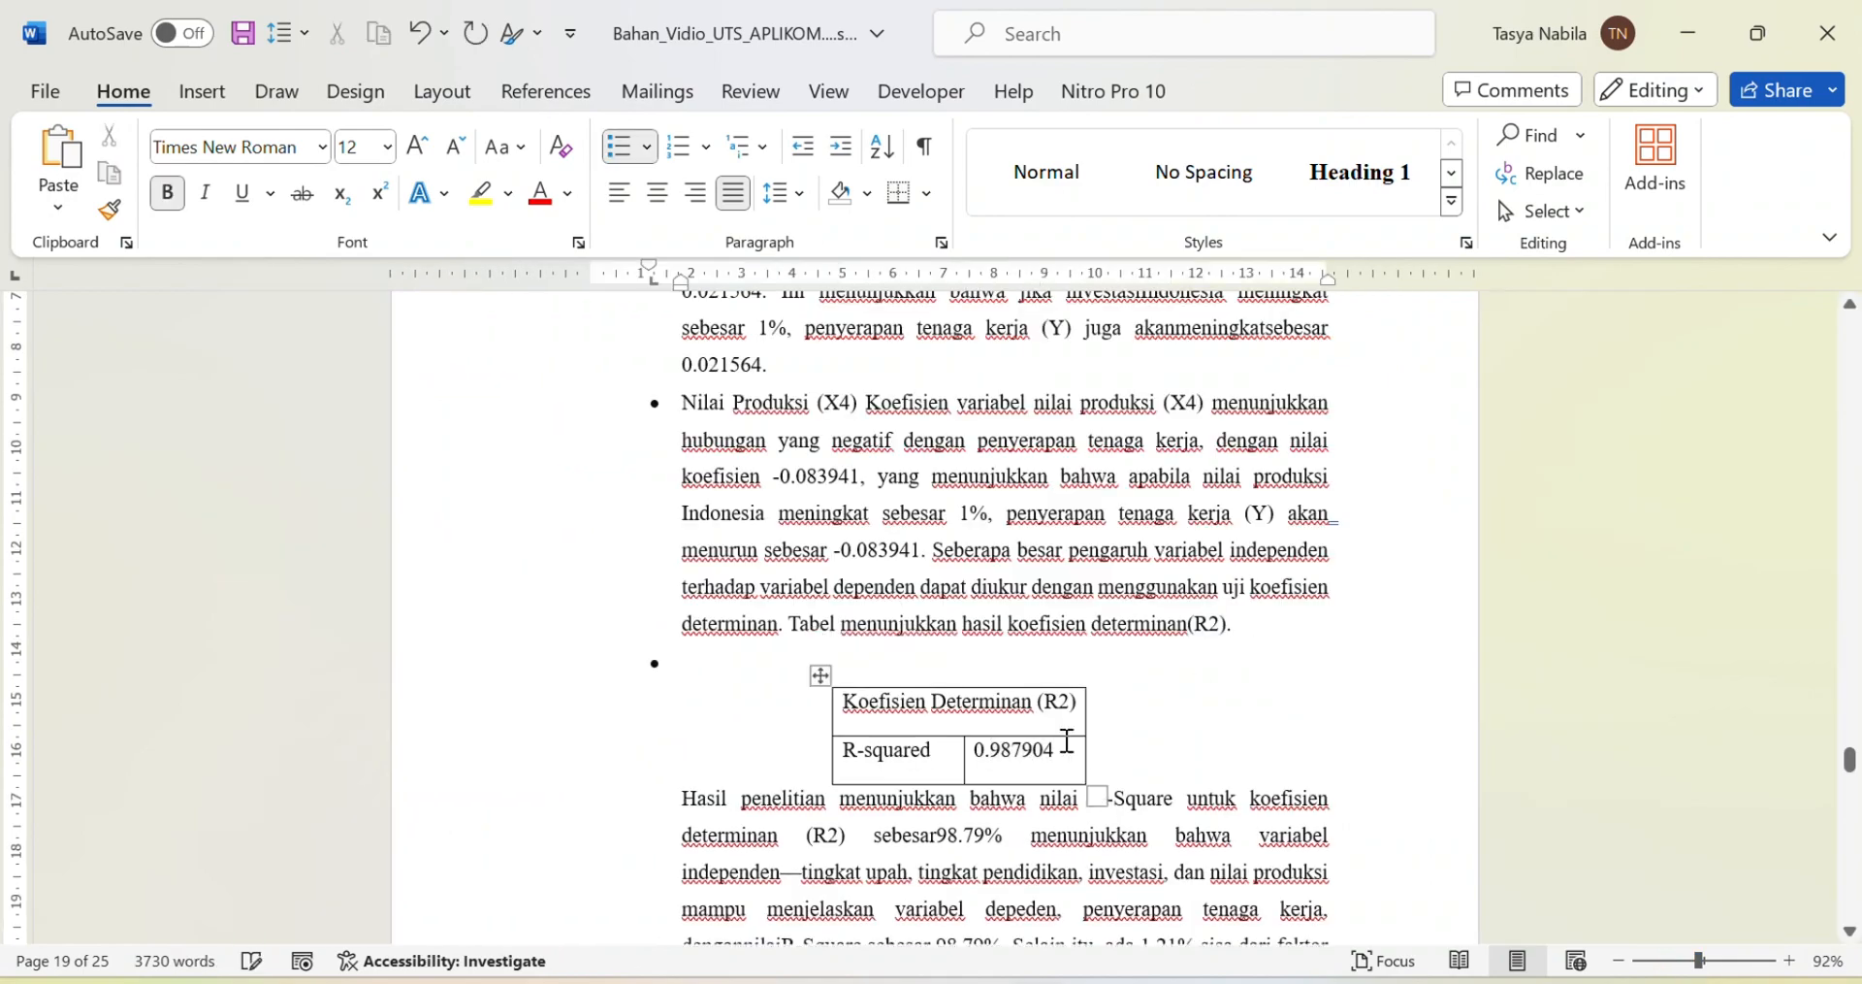
scroll(1067, 737, "down", 1)
Step: Select the text around the R2 table and apply new paragraph spacing settings
left_click(722, 705)
scroll(899, 540, "down", 10)
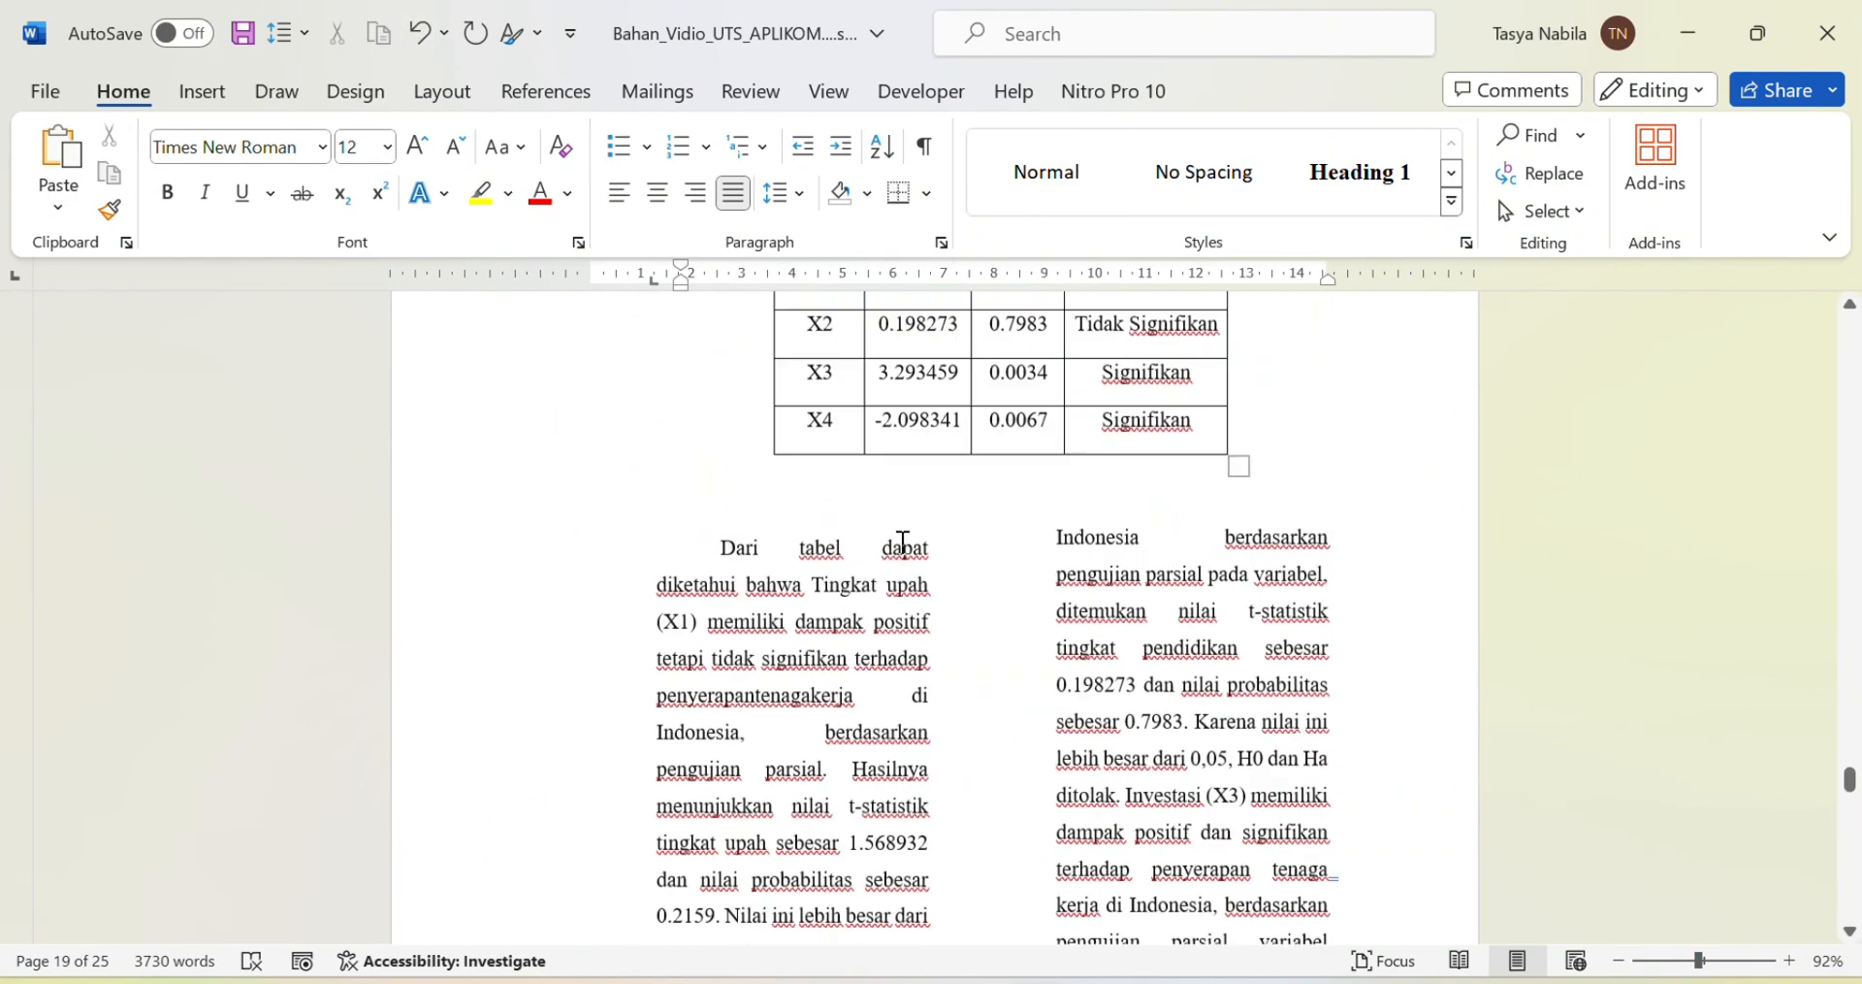
scroll(900, 540, "up", 2)
scroll(902, 544, "down", 6)
scroll(902, 543, "up", 14)
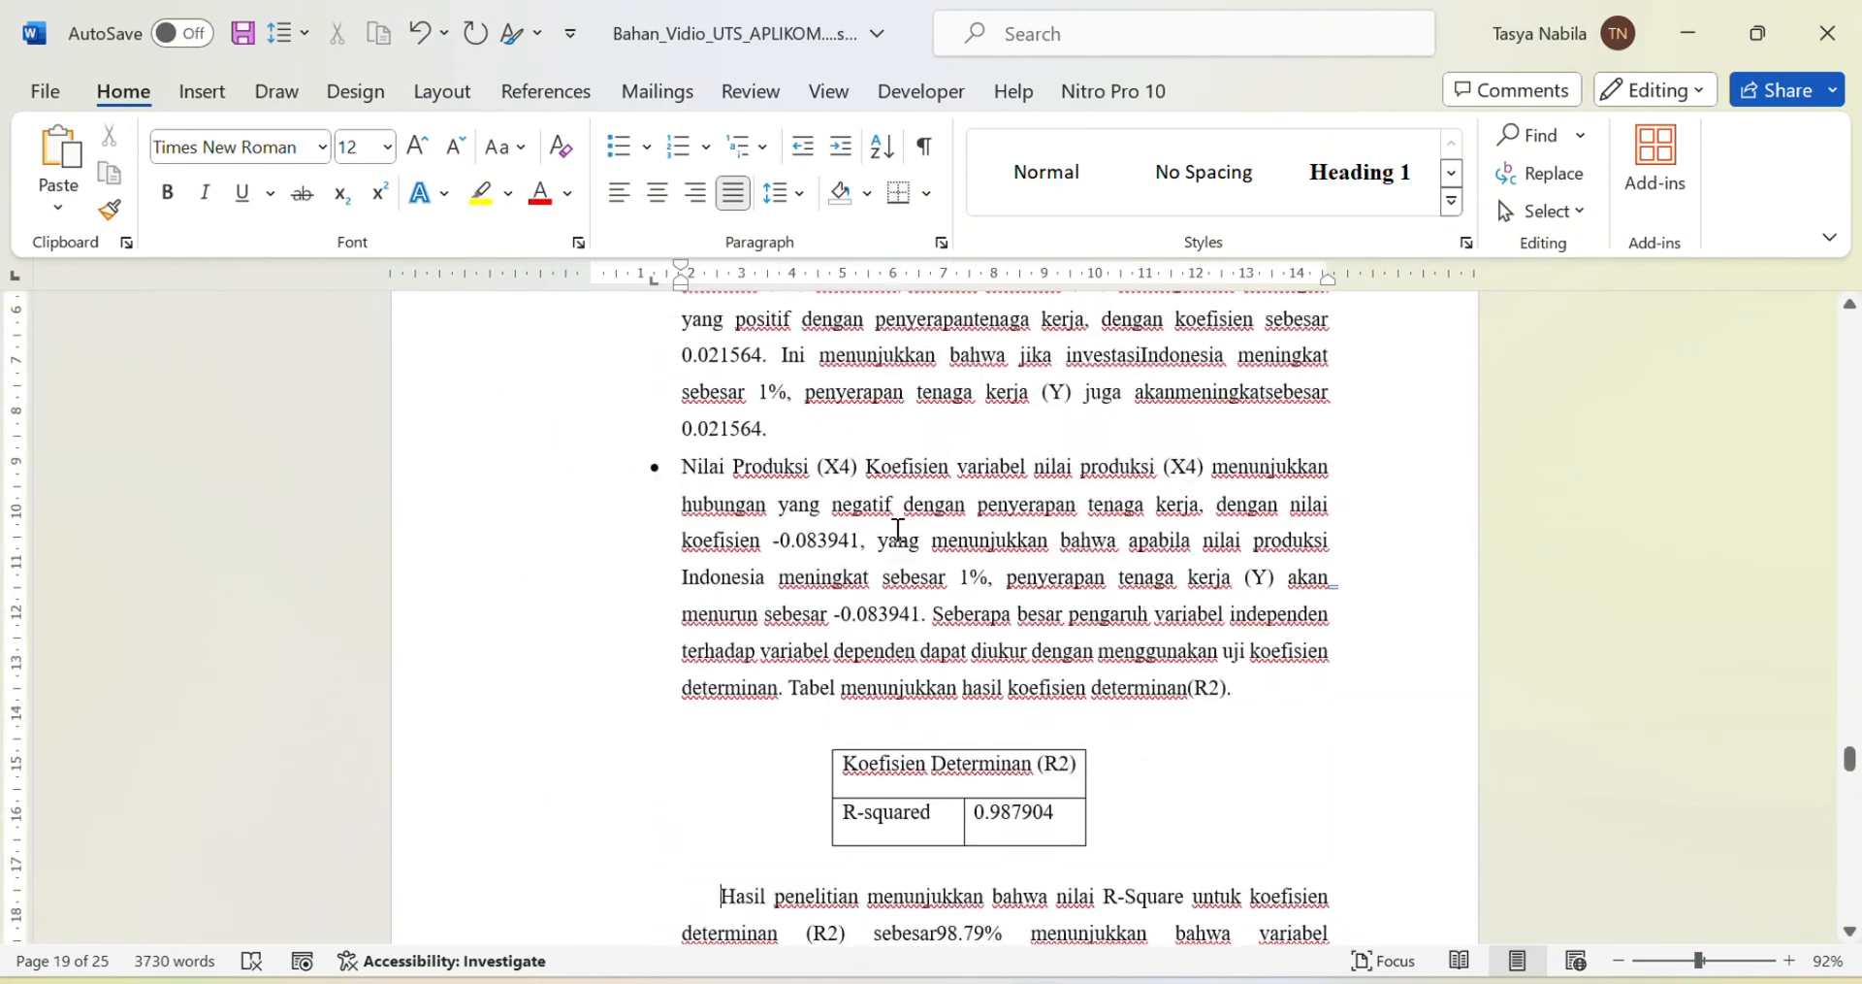
left_click_drag(681, 692, 1327, 898)
left_click(778, 193)
left_click(873, 488)
left_click(1037, 856)
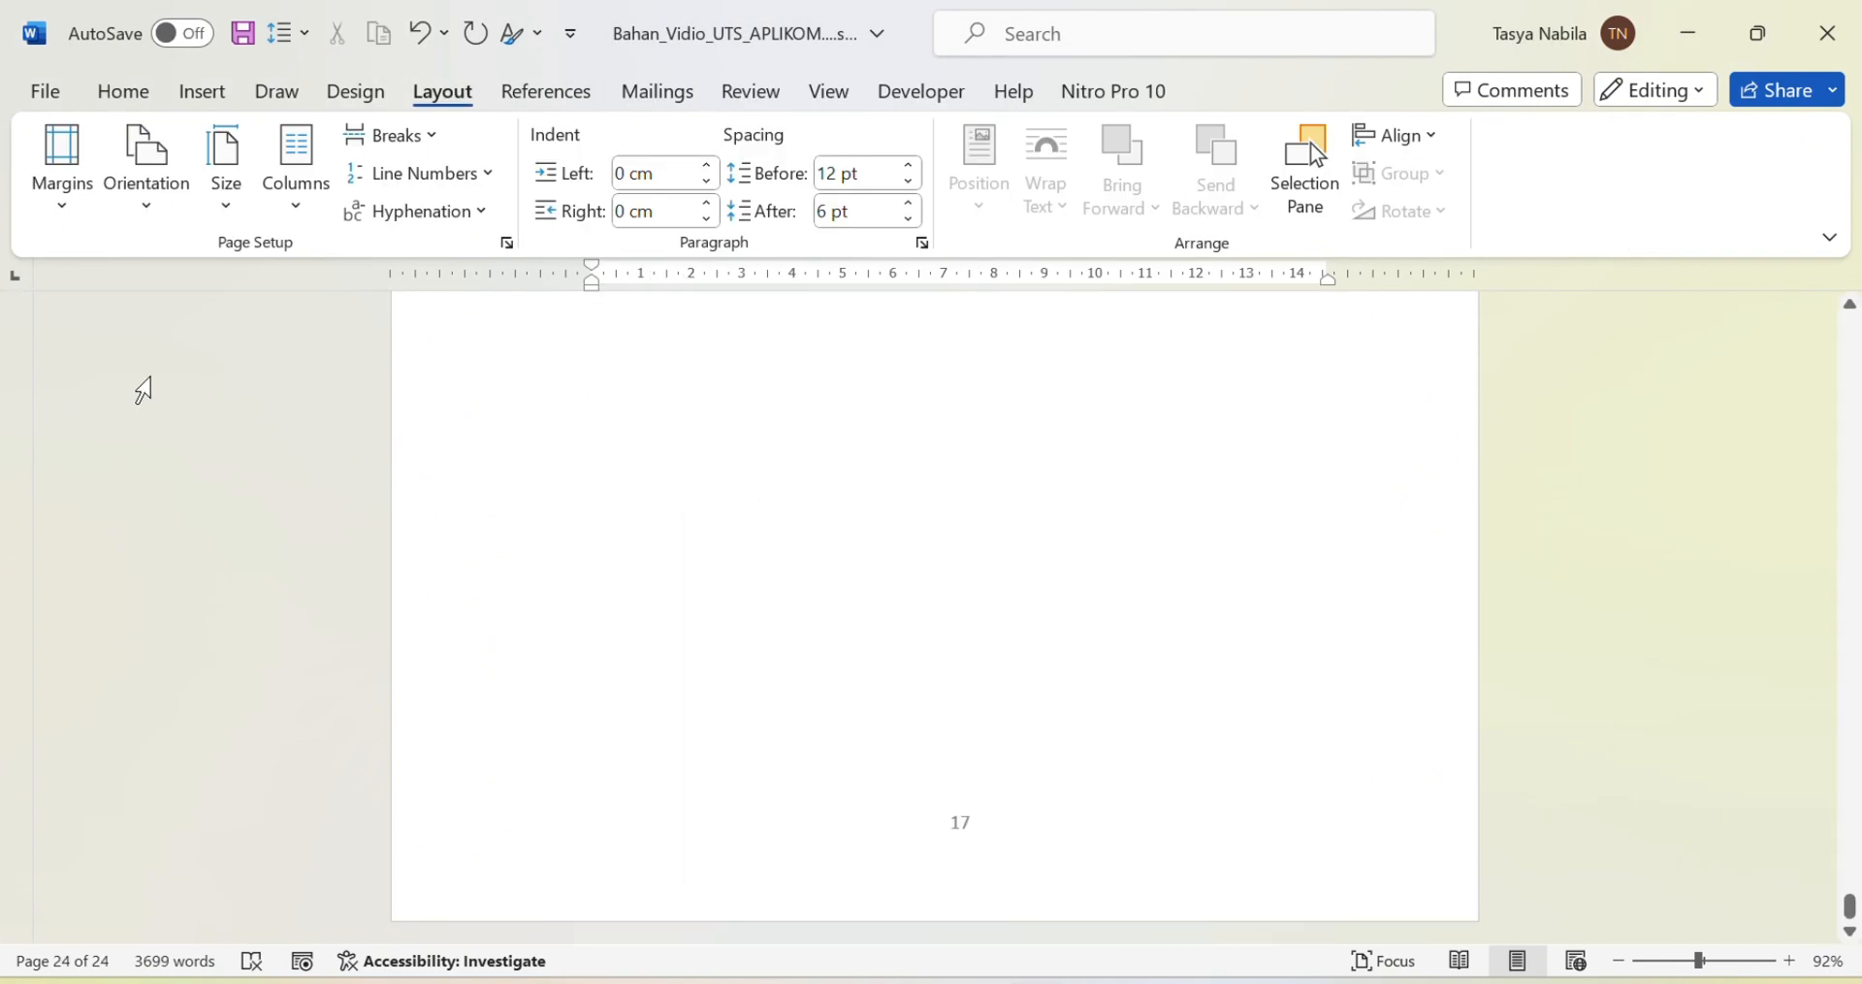
Step: Start a Save As and choose the Documents folder as the location
left_click(44, 92)
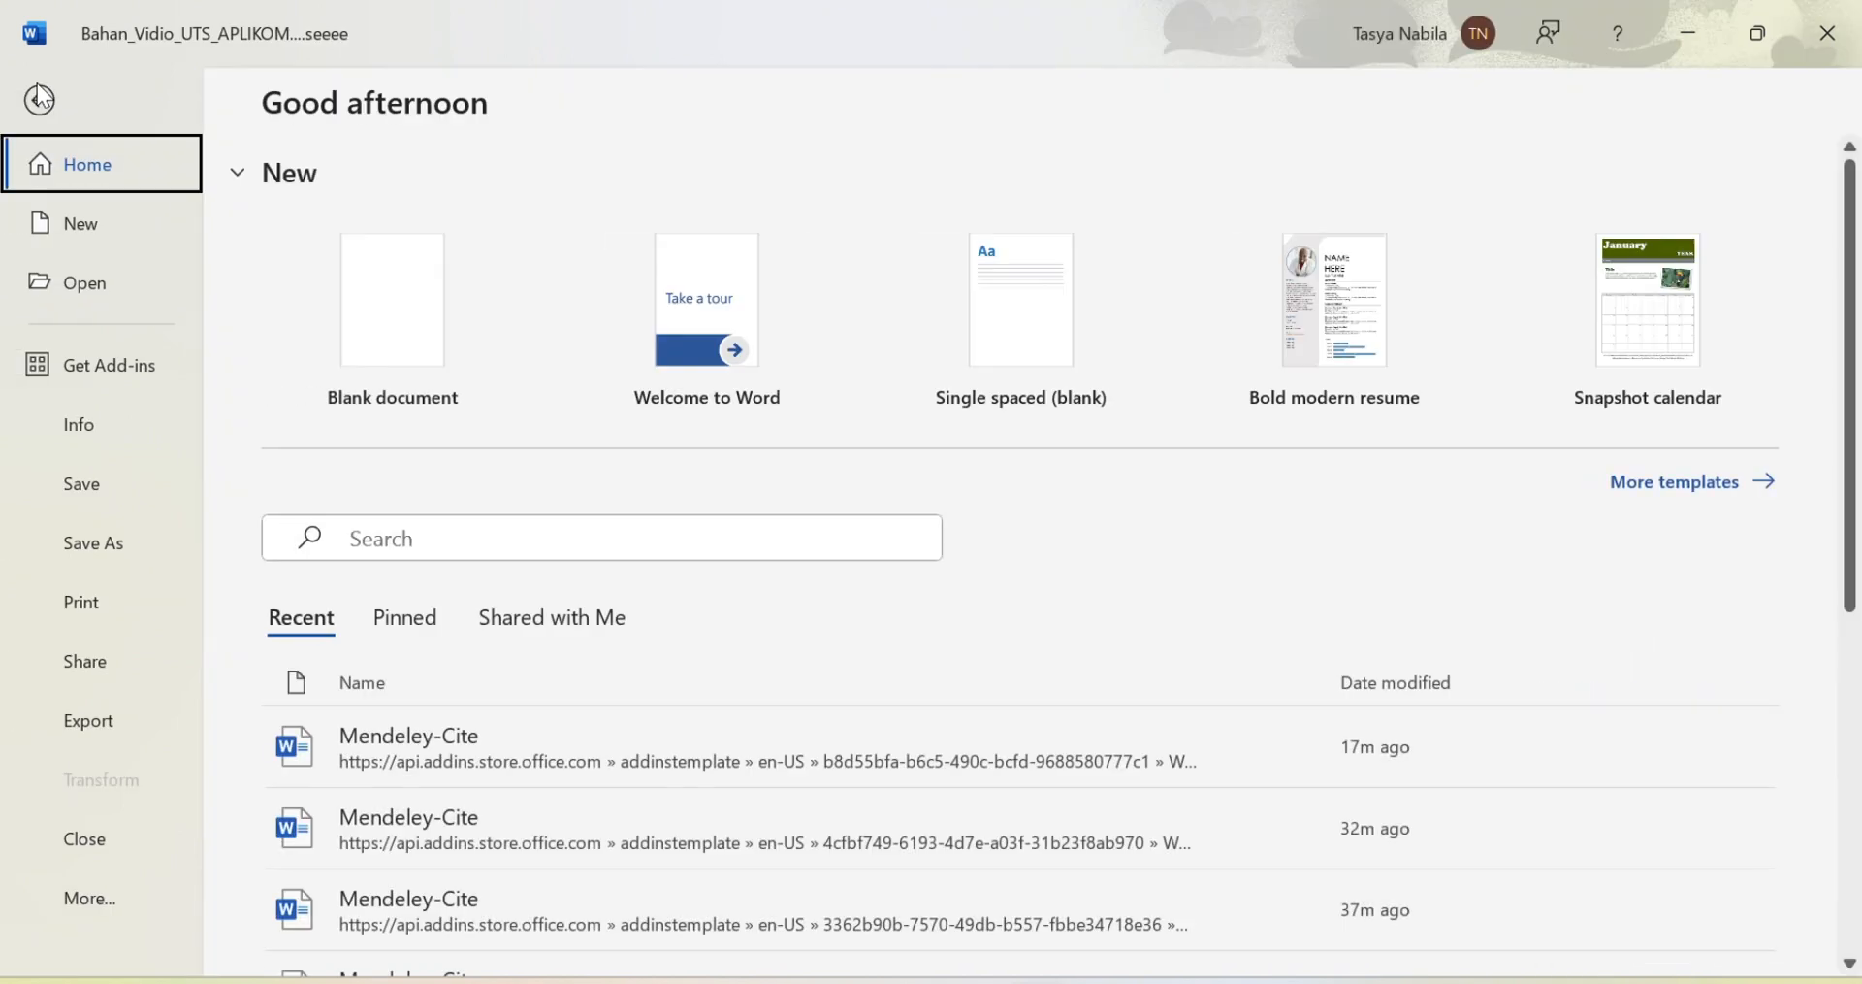
left_click(96, 545)
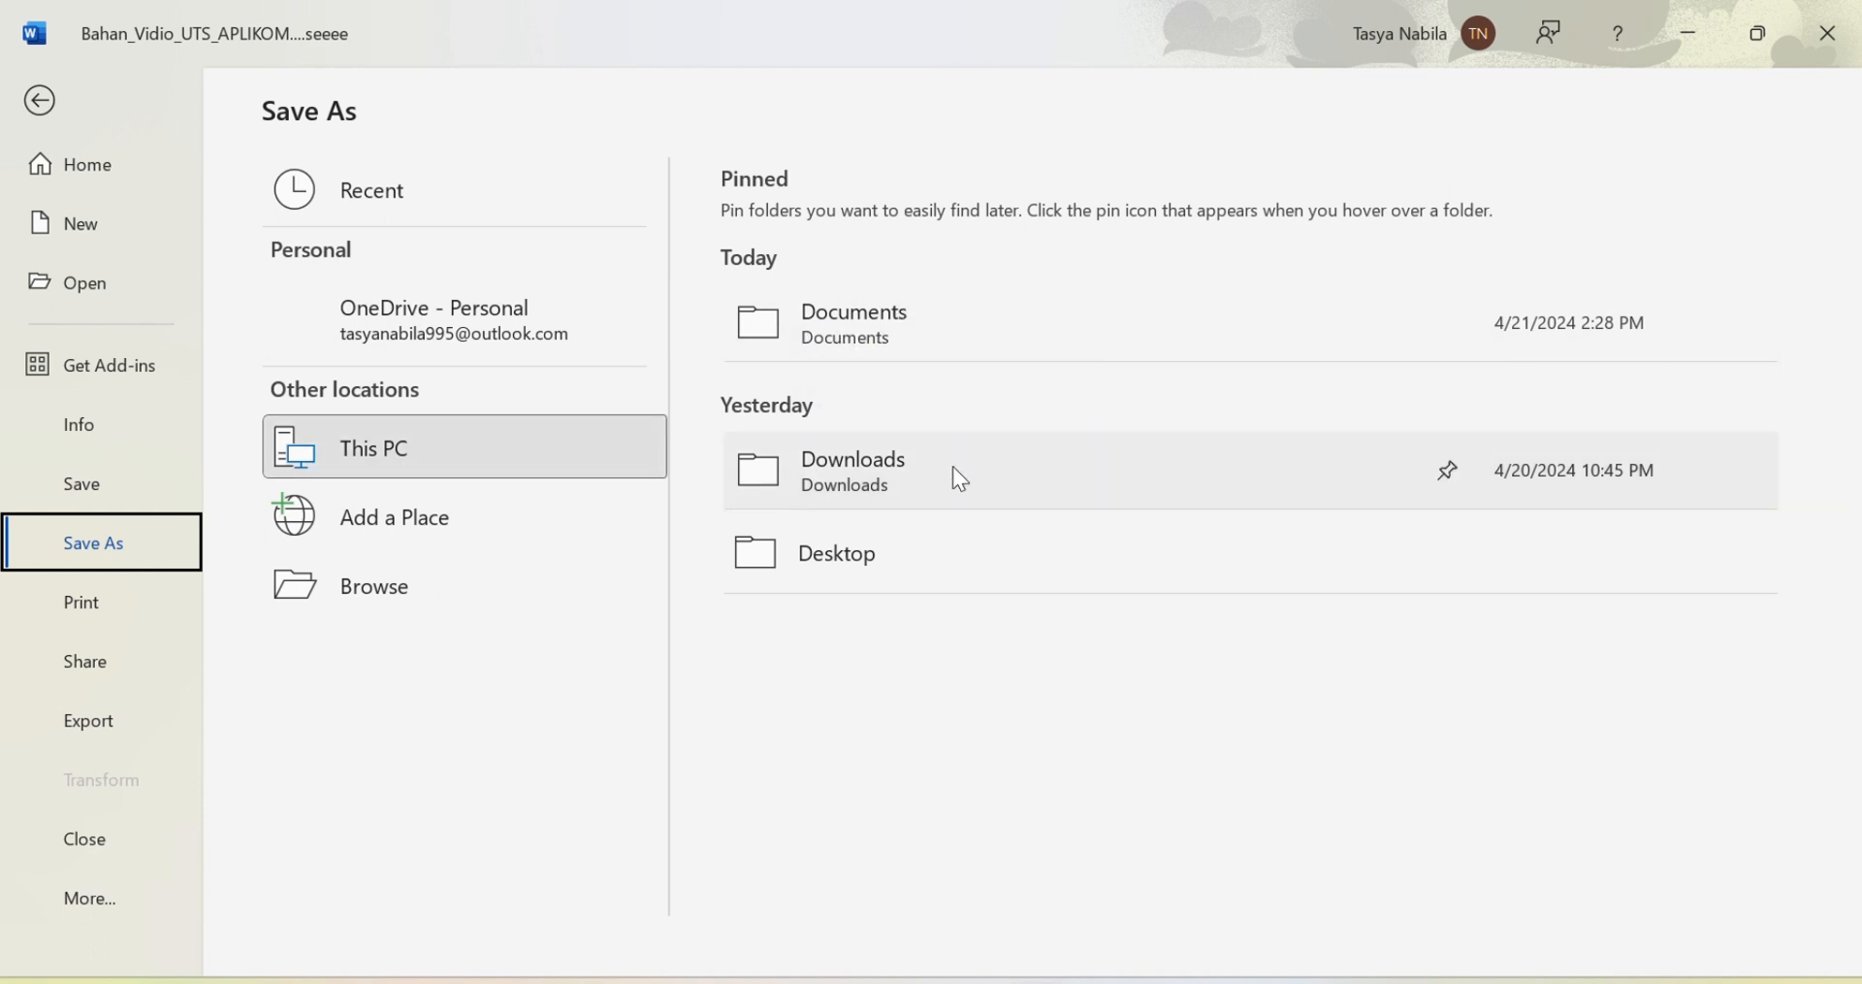
left_click(826, 343)
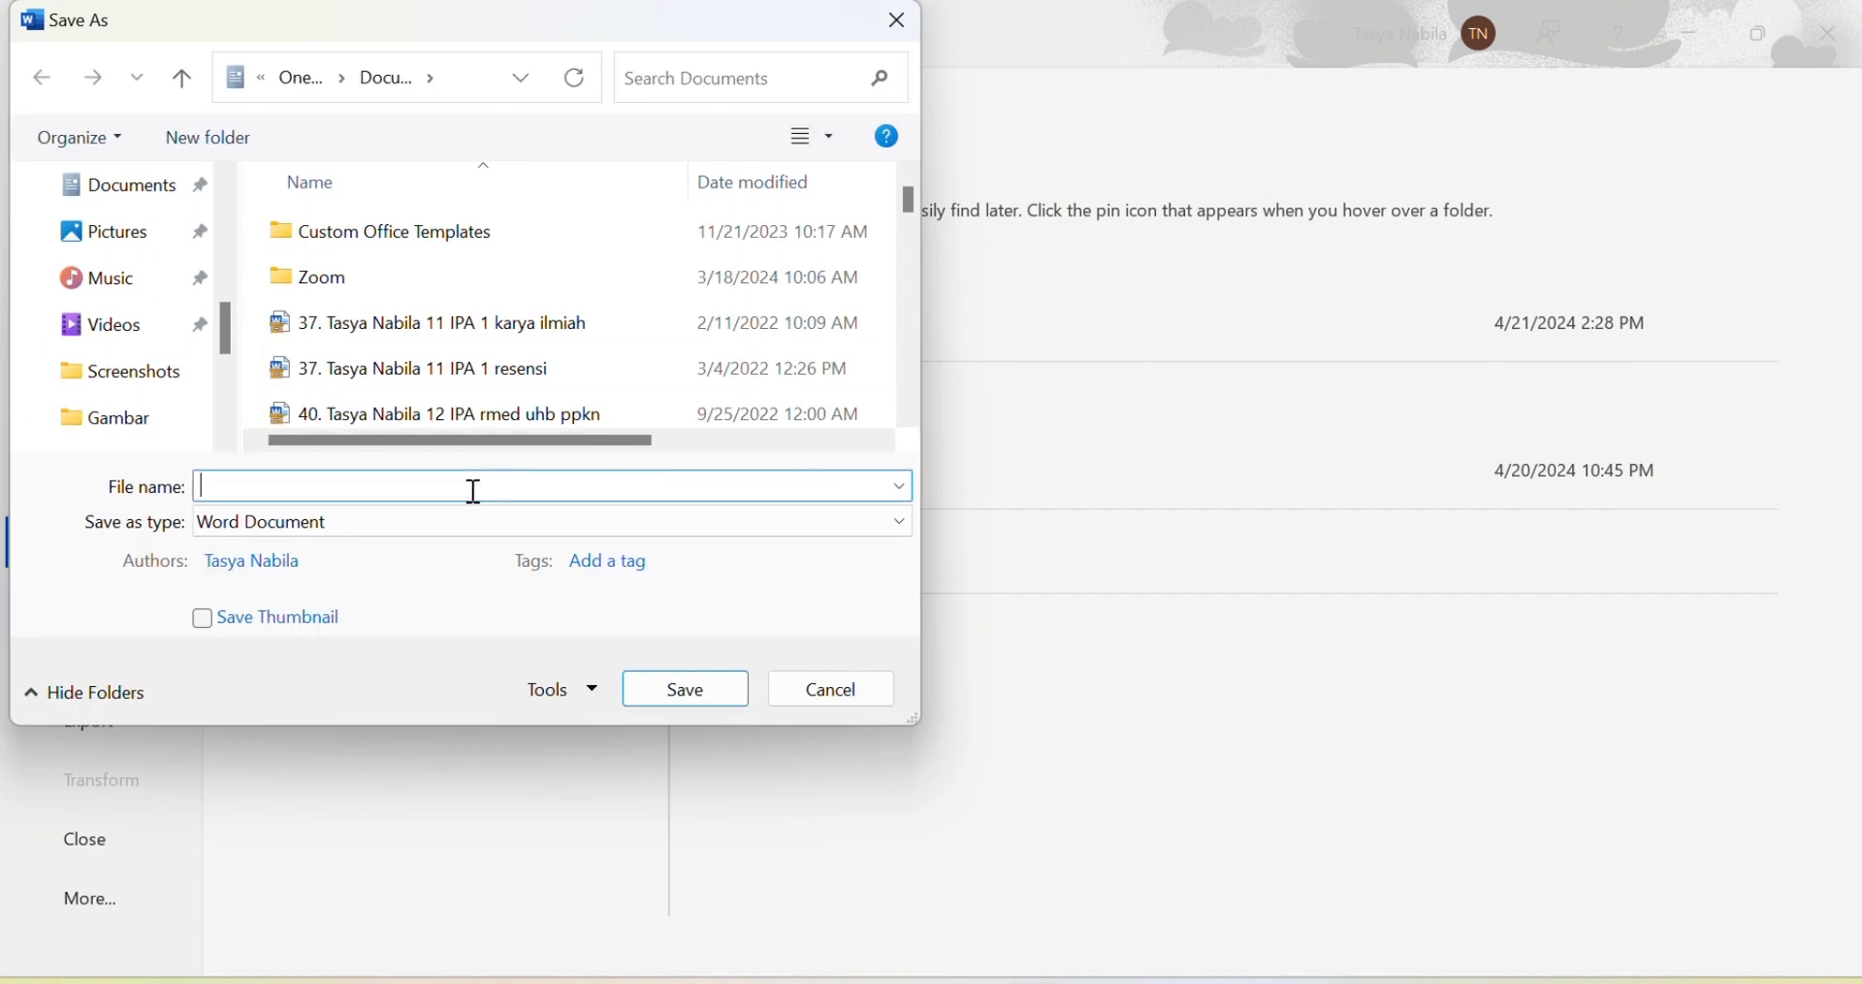
Step: Save as Word Document named 'Paper Faktor-Faktor Penyeraapan Tenaga Kerja Di Indonesia'
key("Caps_Lock")
type("FA")
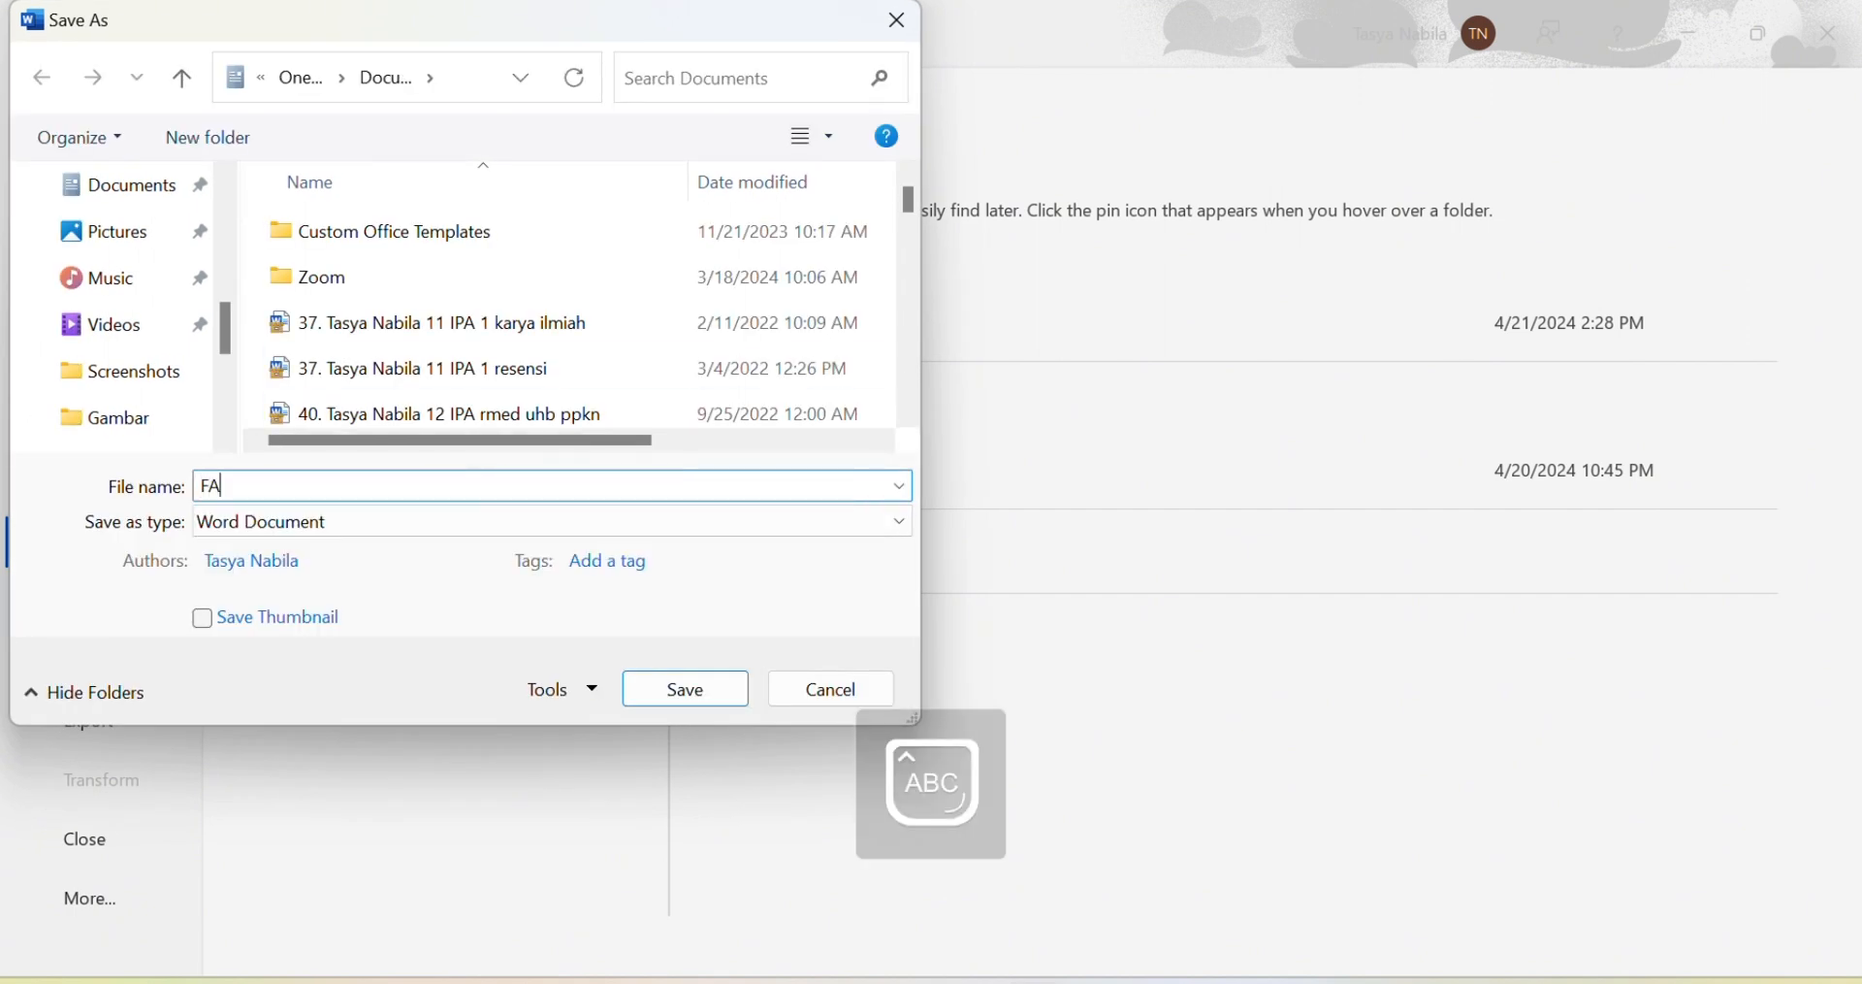
key("Caps_Lock")
type("Paper Faktor-Faktor Penyeraapan Tenaga Kerja Di Indonesia")
left_click(414, 522)
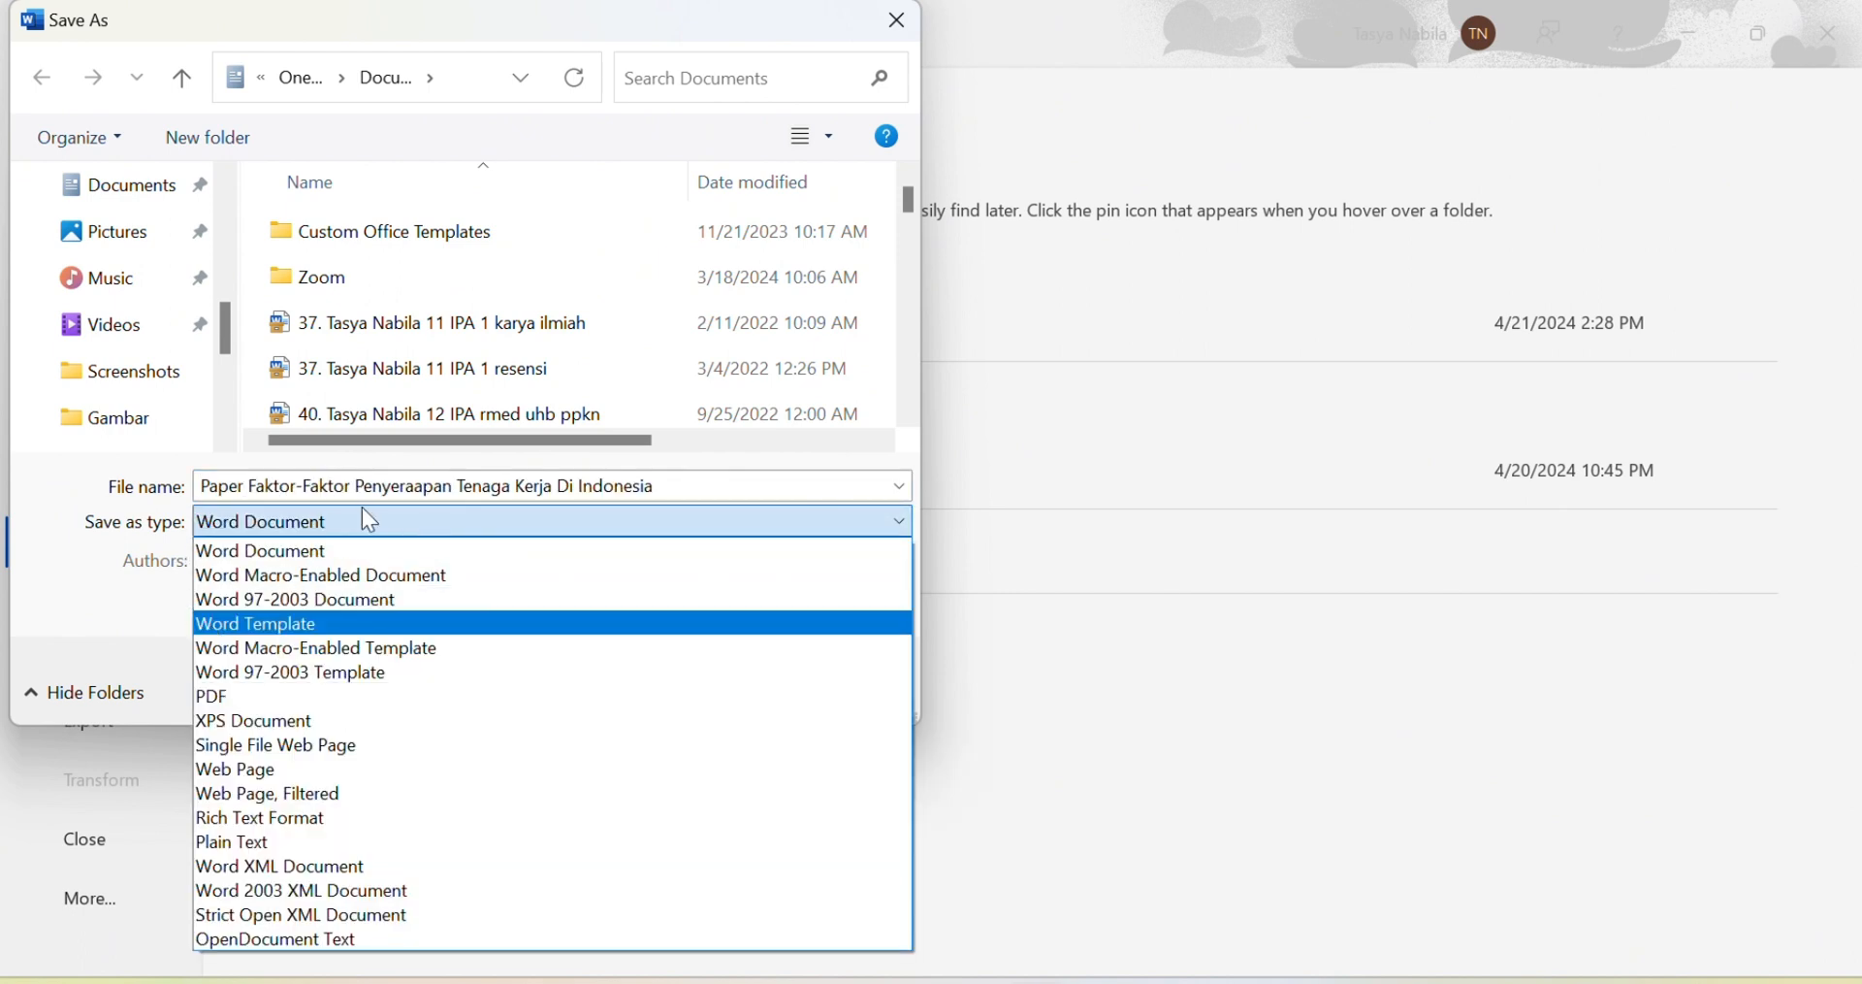
left_click(415, 522)
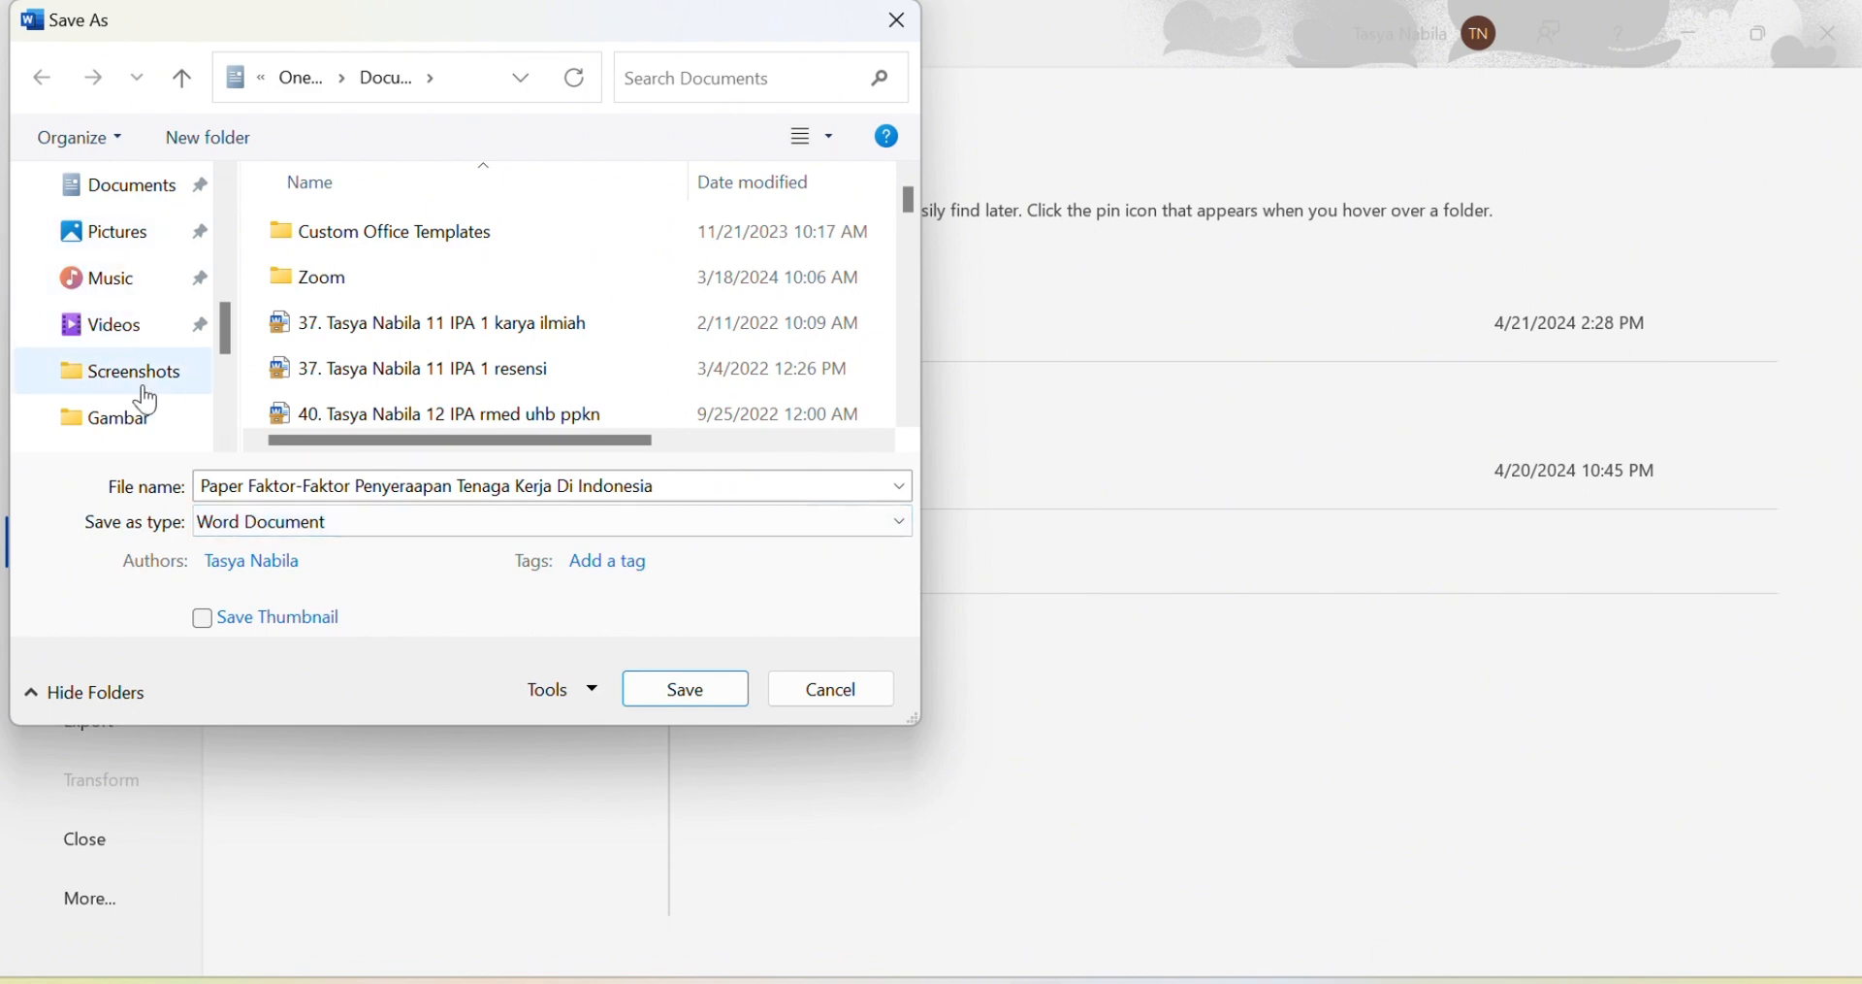
scroll(148, 401, "down", 3)
scroll(147, 400, "up", 3)
scroll(147, 401, "up", 1)
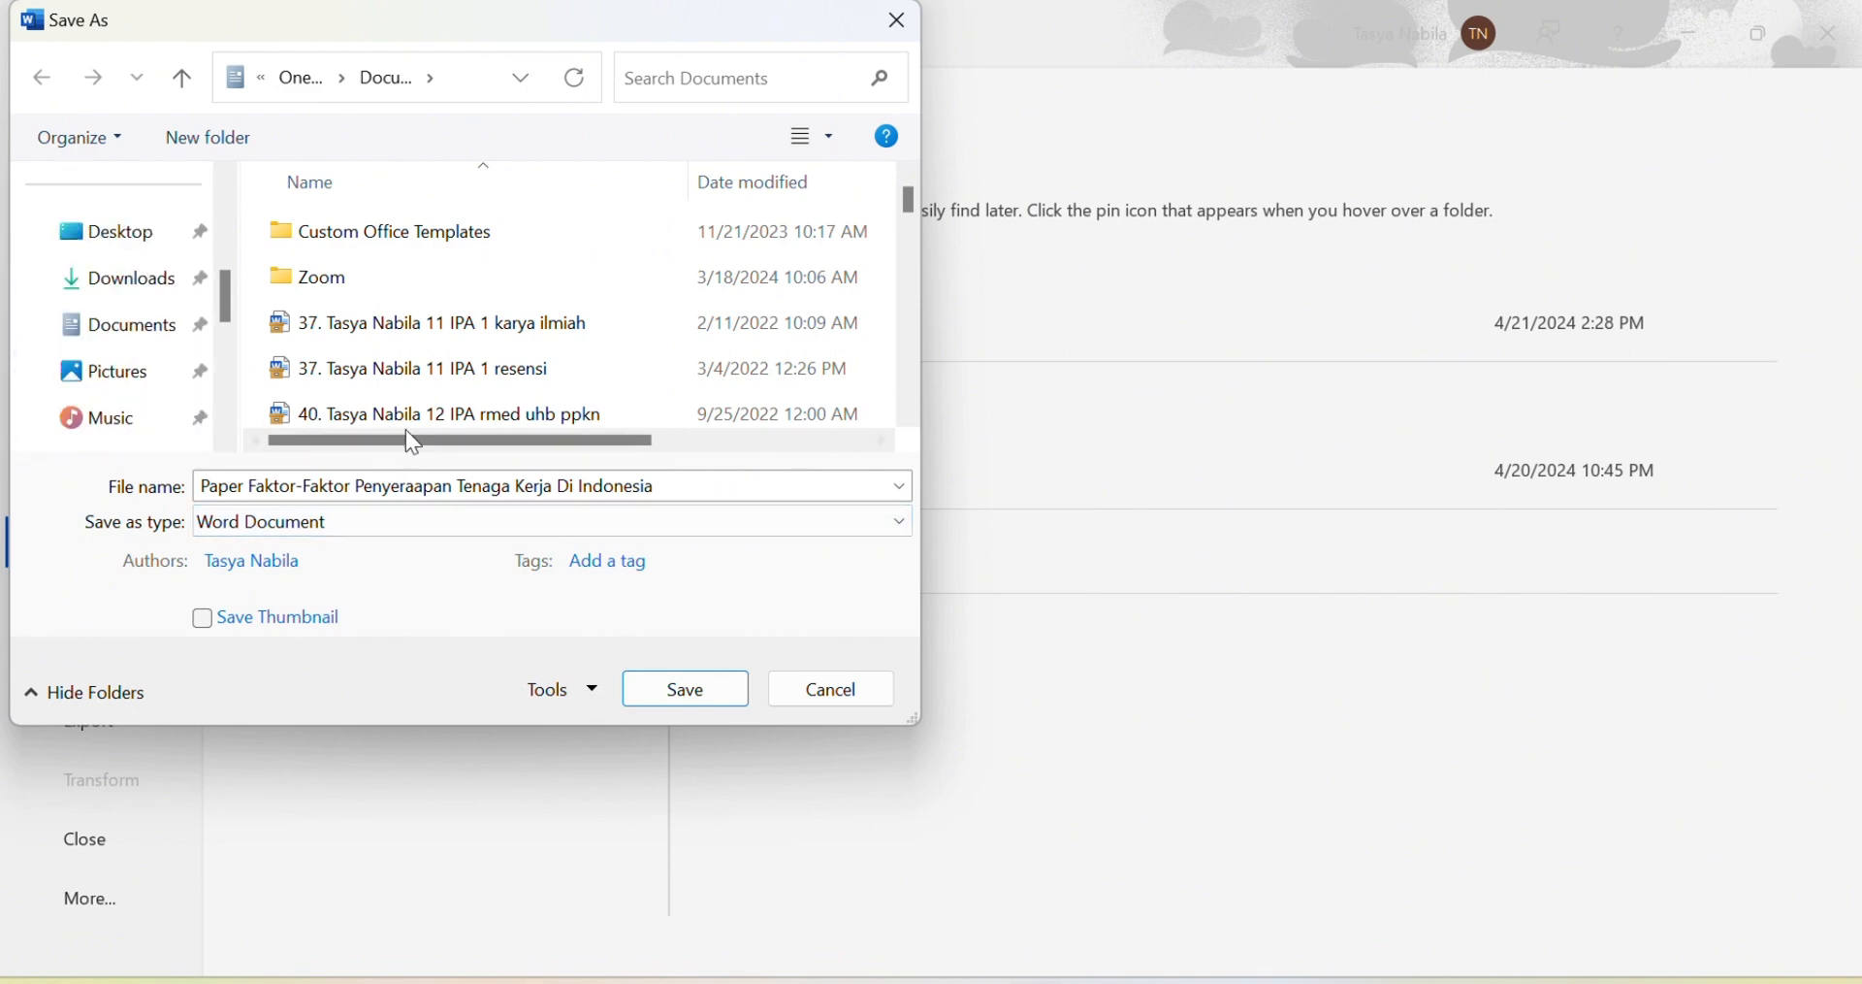
left_click(723, 691)
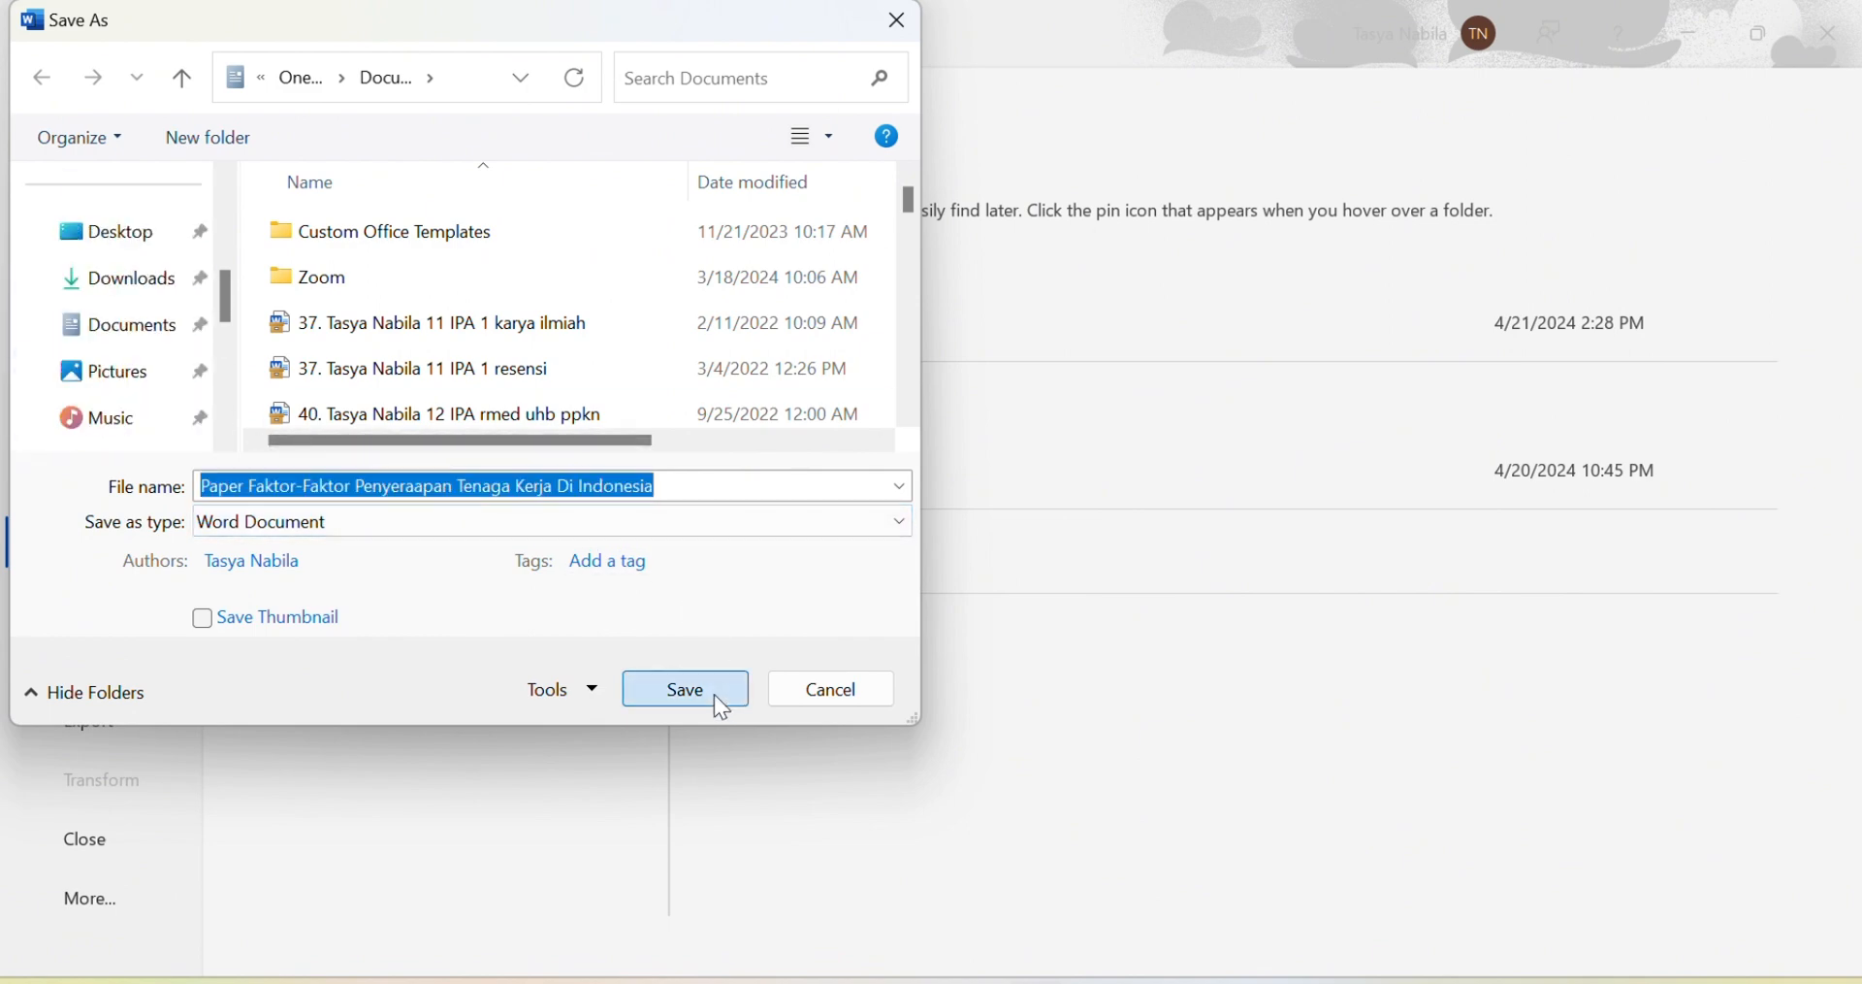
scroll(949, 573, "up", 9)
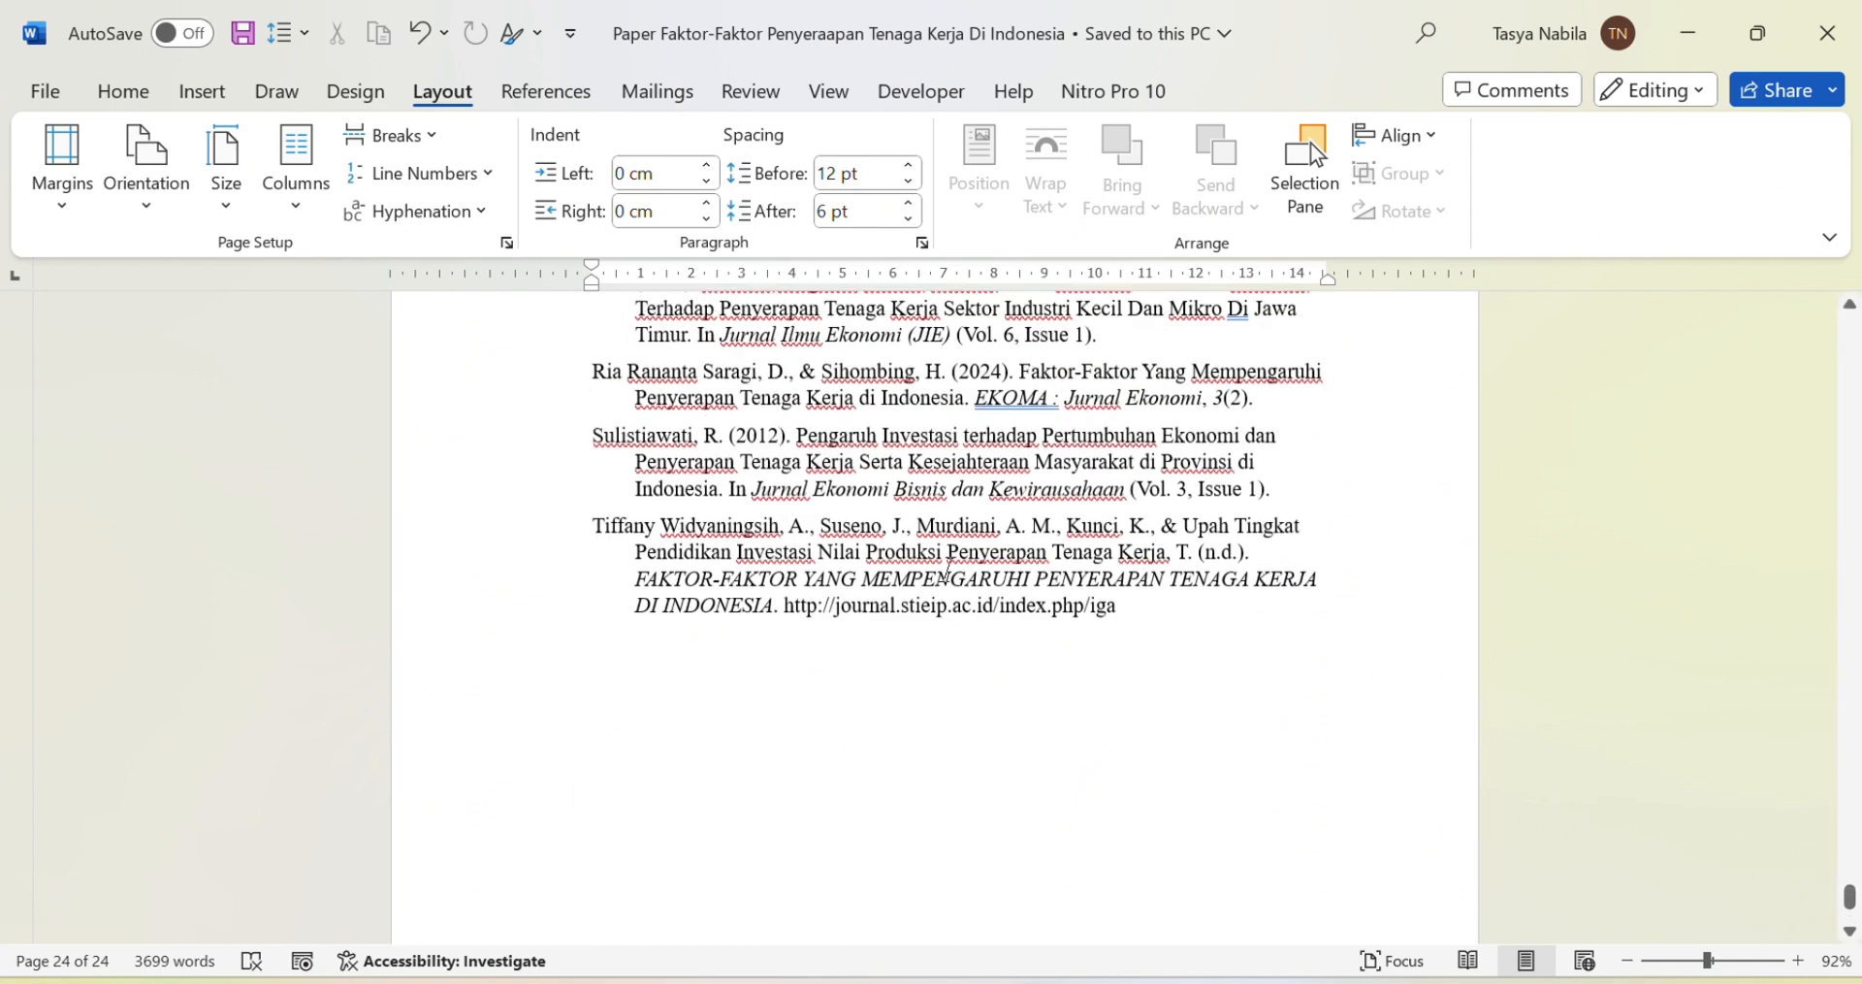
scroll(949, 547, "down", 2)
scroll(949, 545, "down", 1)
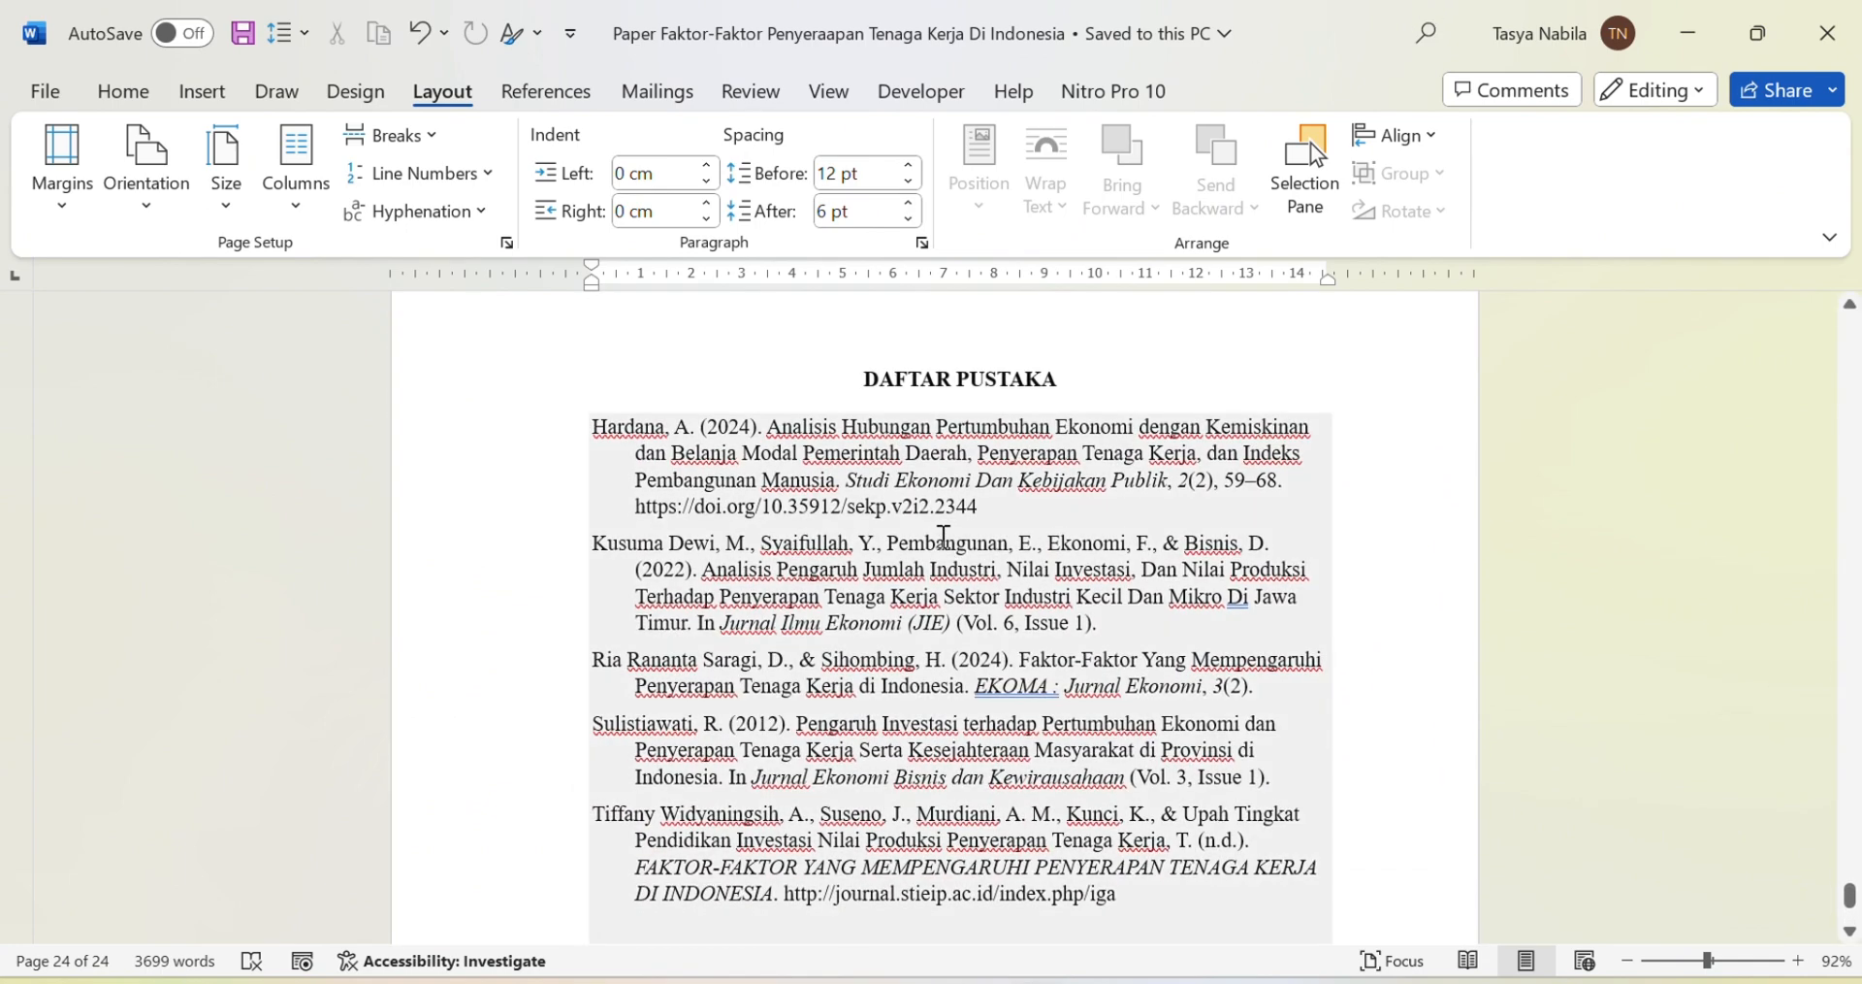